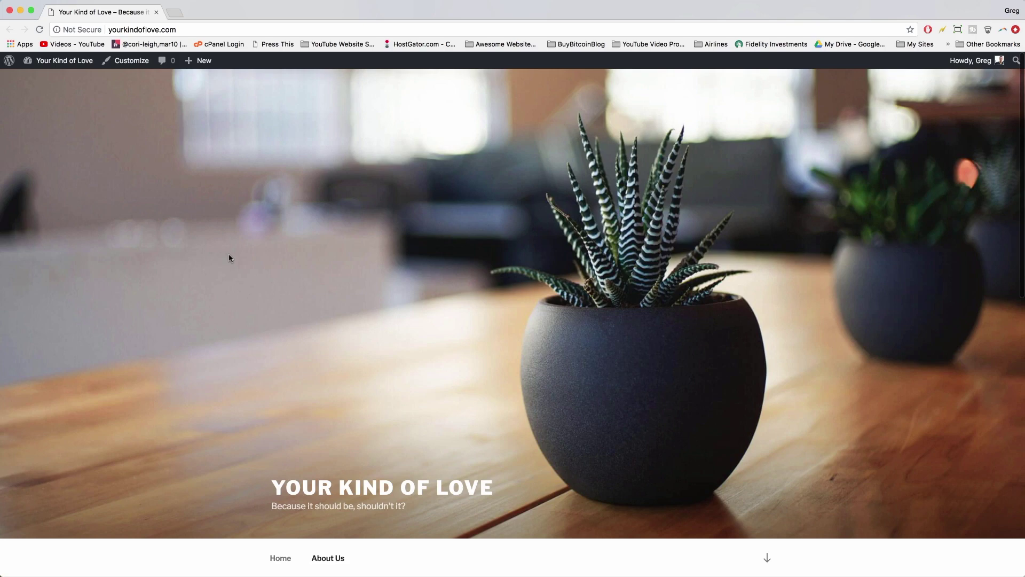
- Go to the Dashboard and open Appearance > Themes, where Twenty Seventeen is active
{"action": "scroll", "coordinate": [345, 283], "scroll_direction": "down", "scroll_amount": 8}
{"action": "scroll", "coordinate": [344, 283], "scroll_direction": "down", "scroll_amount": 5}
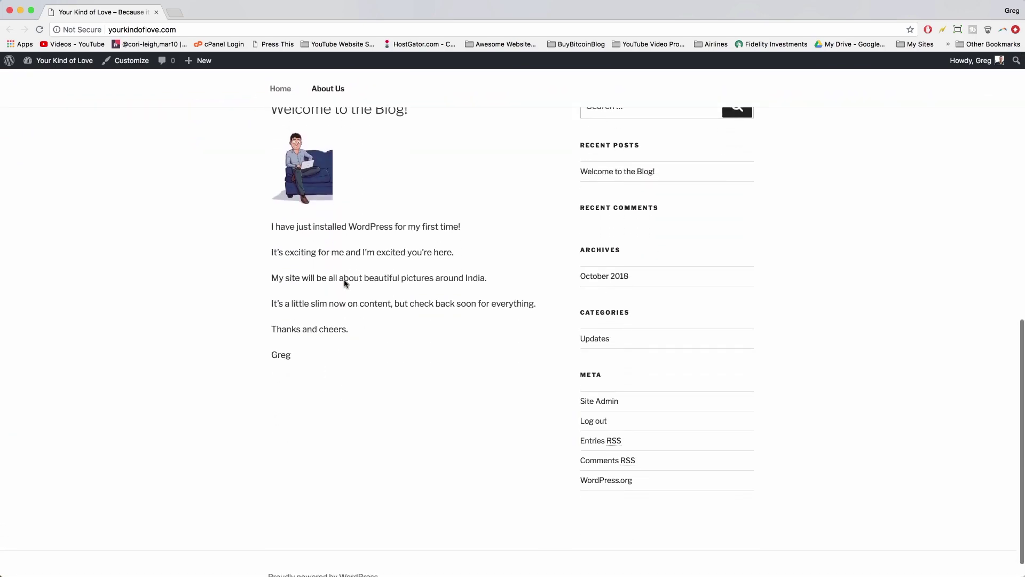
{"action": "scroll", "coordinate": [344, 283], "scroll_direction": "up", "scroll_amount": 3}
{"action": "scroll", "coordinate": [344, 284], "scroll_direction": "up", "scroll_amount": 1}
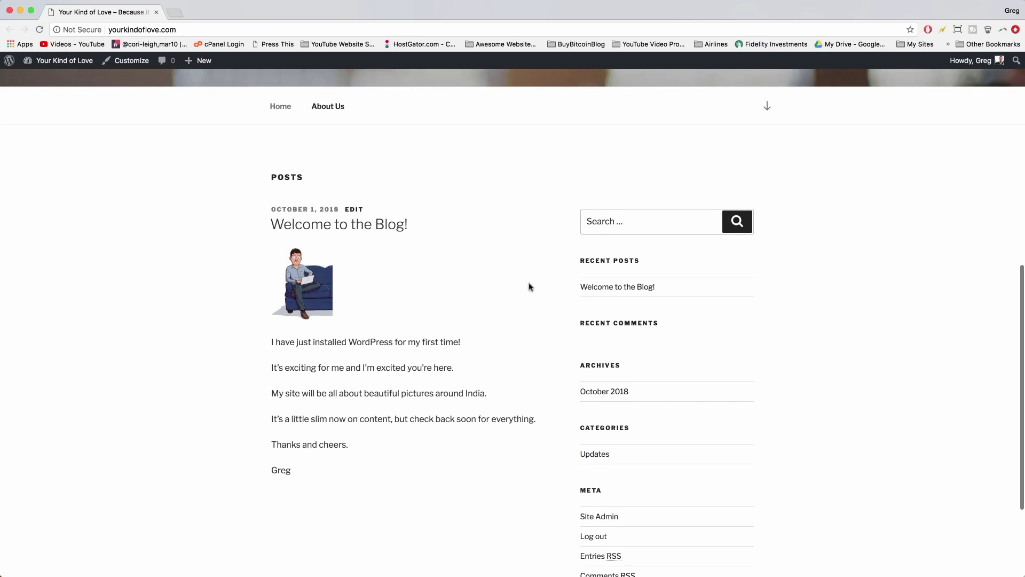
{"action": "scroll", "coordinate": [510, 389], "scroll_direction": "up", "scroll_amount": 1}
{"action": "scroll", "coordinate": [507, 382], "scroll_direction": "up", "scroll_amount": 2}
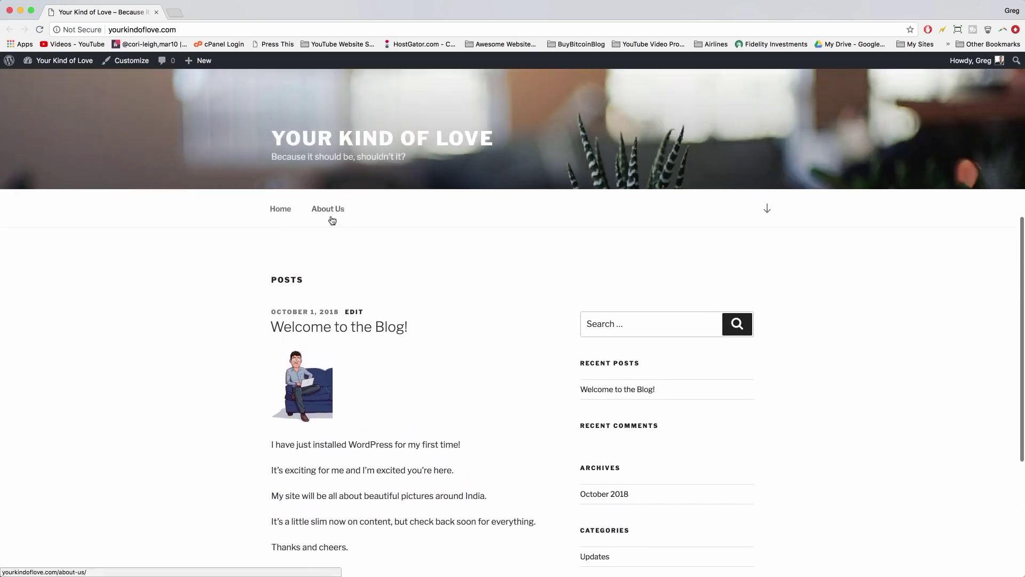
{"action": "scroll", "coordinate": [418, 302], "scroll_direction": "up", "scroll_amount": 3}
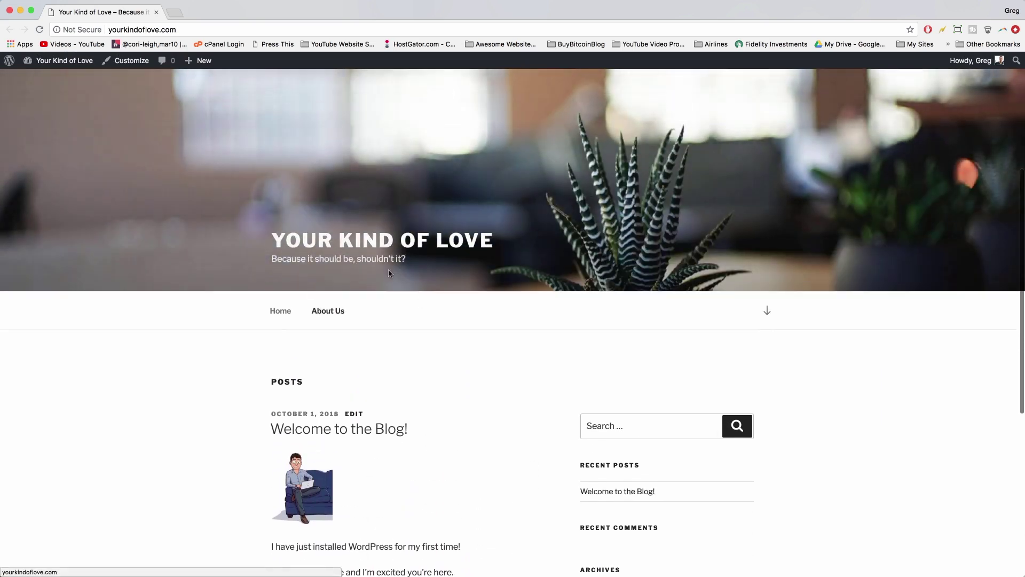
{"action": "scroll", "coordinate": [388, 271], "scroll_direction": "up", "scroll_amount": 6}
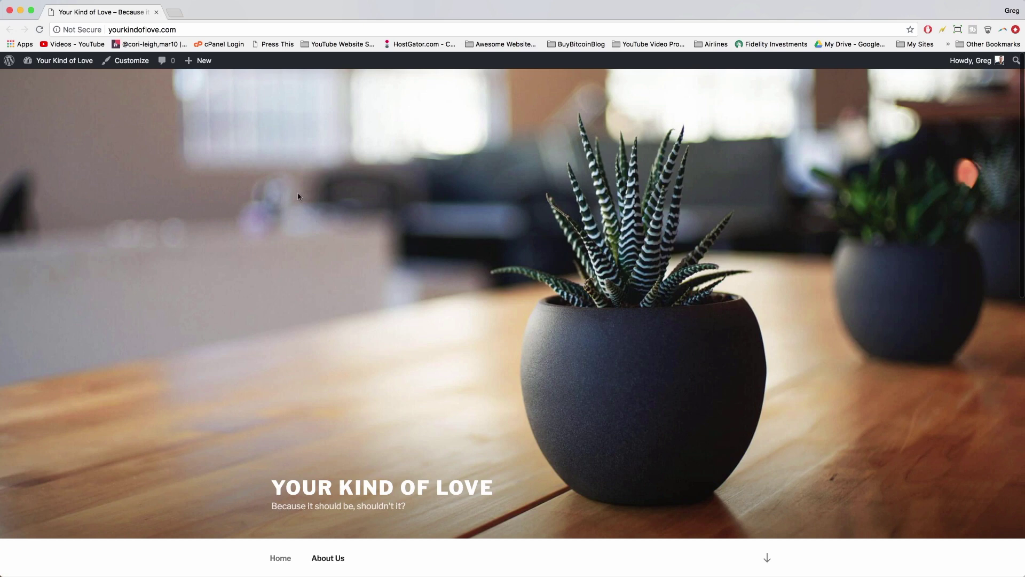
{"action": "left_click", "coordinate": [65, 63]}
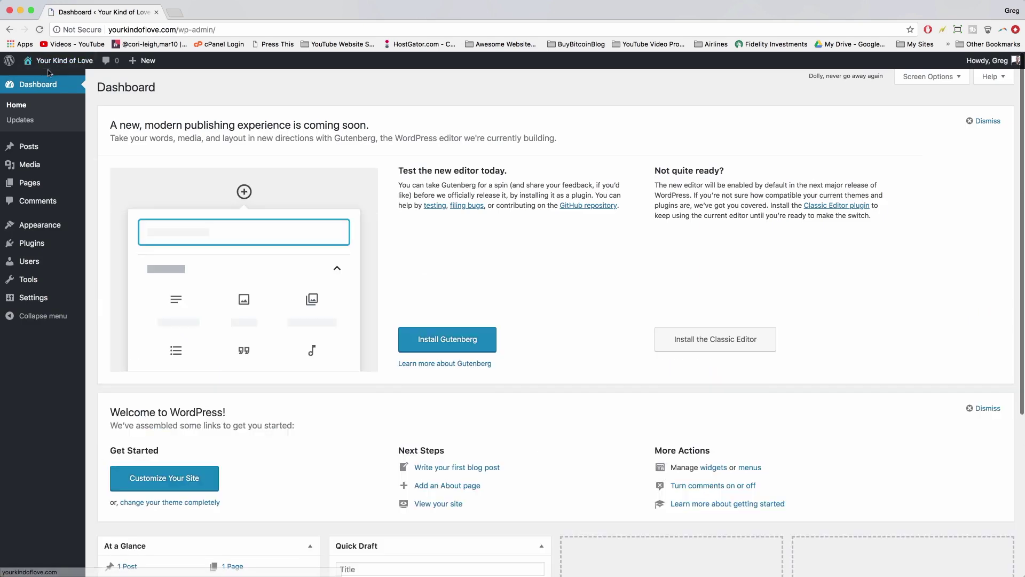
{"action": "mouse_move", "coordinate": [40, 232]}
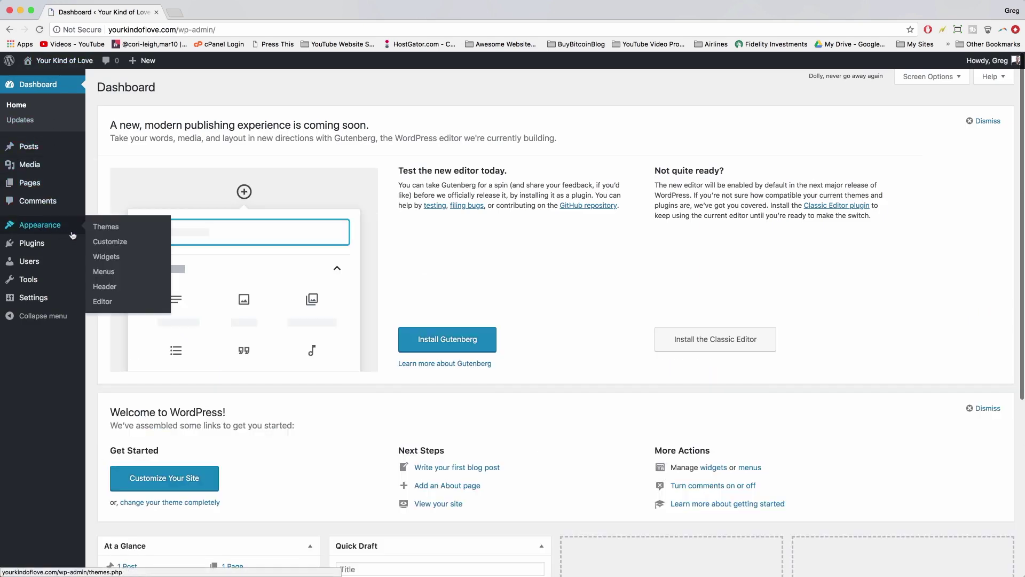
{"action": "left_click", "coordinate": [98, 227]}
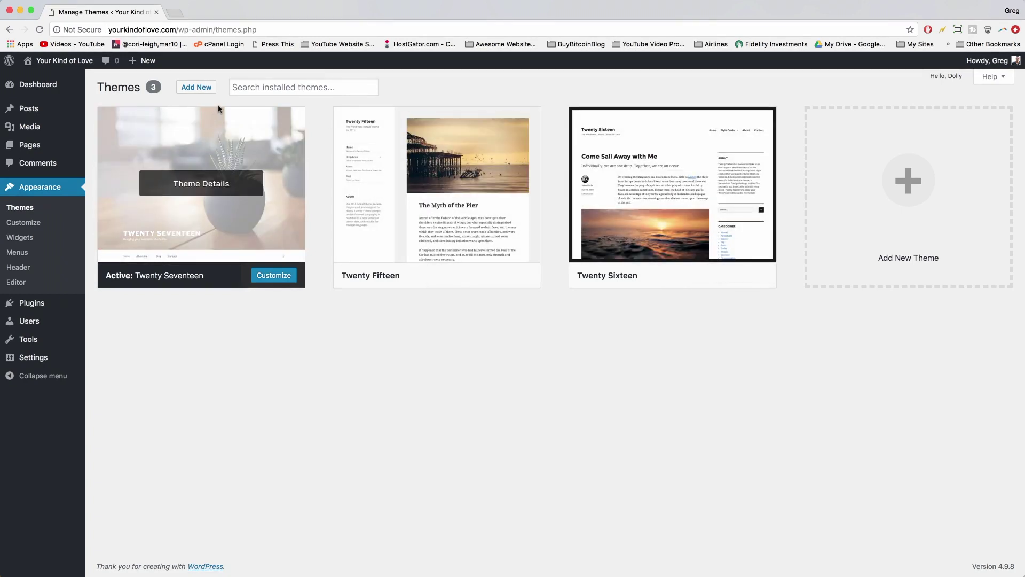
- Search the theme directory for 'elementor' from the Add Themes page
{"action": "left_click", "coordinate": [200, 89]}
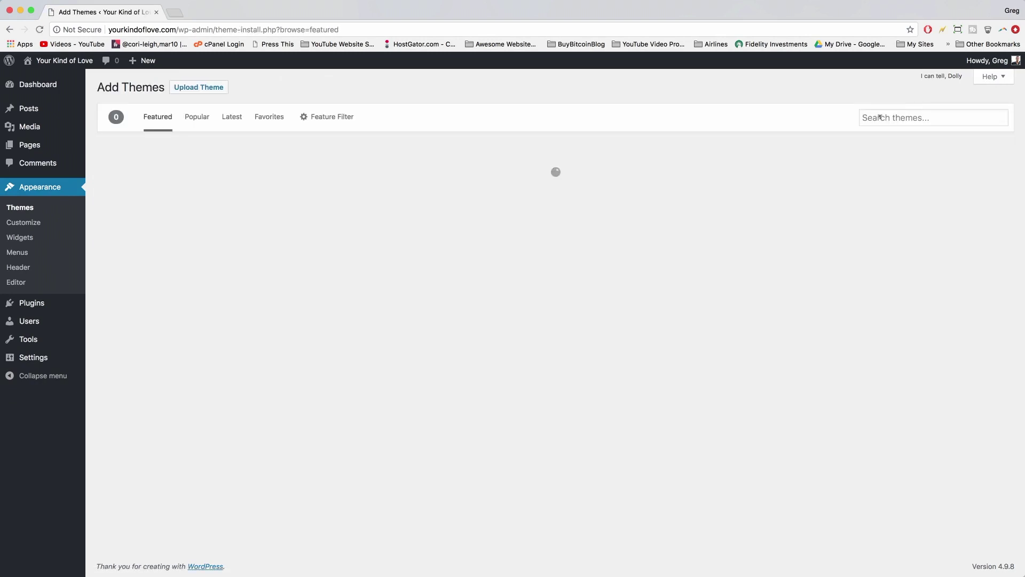
{"action": "left_click", "coordinate": [893, 116]}
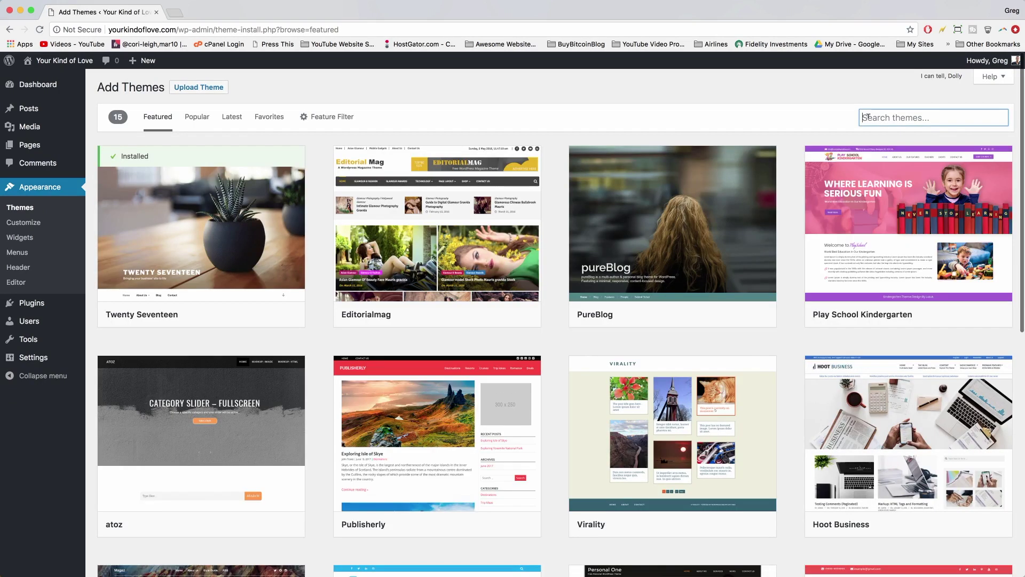
{"action": "type", "text": "elementor"}
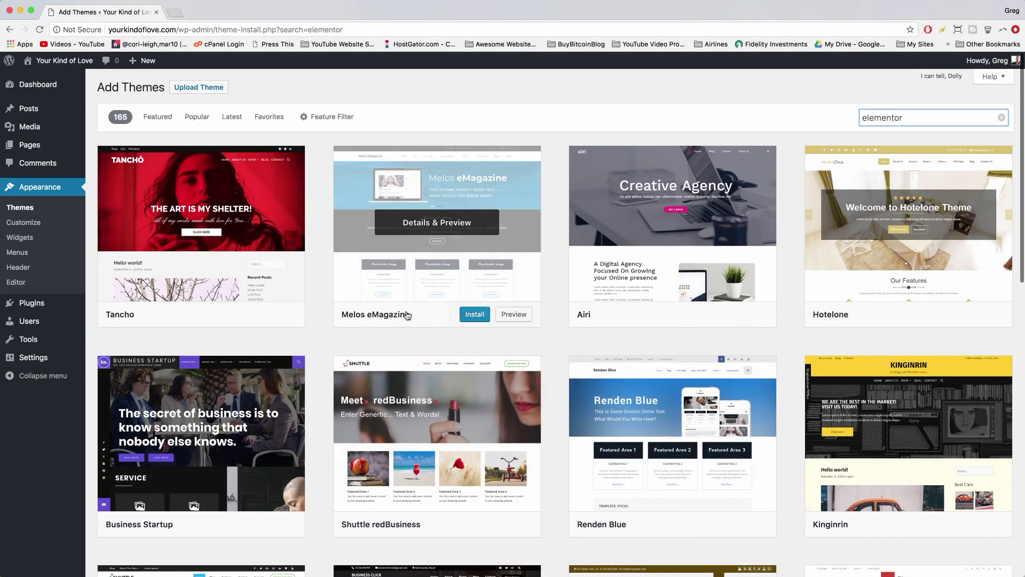
{"action": "scroll", "coordinate": [407, 314], "scroll_direction": "down", "scroll_amount": 5}
{"action": "scroll", "coordinate": [407, 315], "scroll_direction": "up", "scroll_amount": 6}
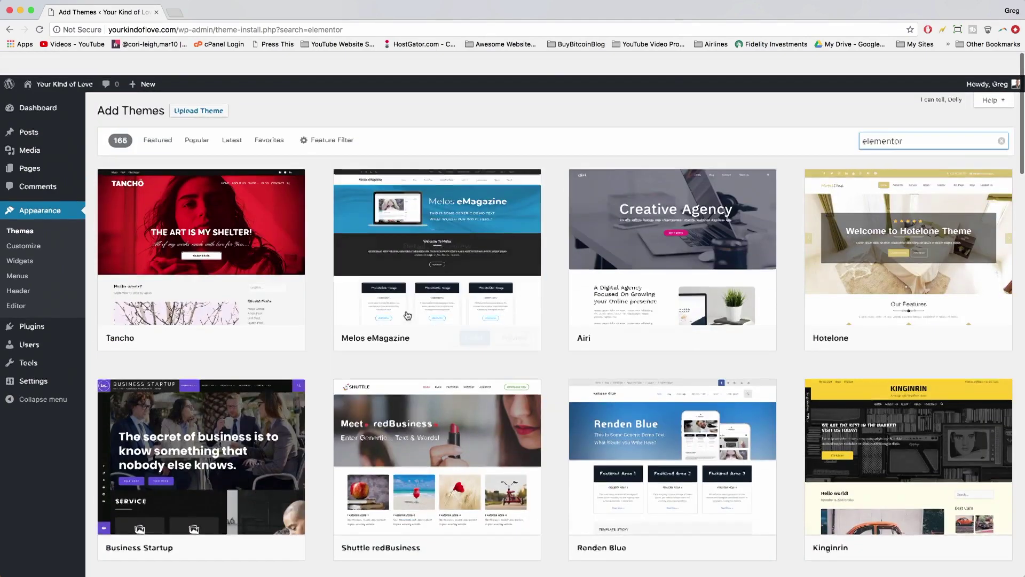
- Replace the theme search term with 'oceanwp' to show the OceanWP theme
{"action": "double_click", "coordinate": [909, 113]}
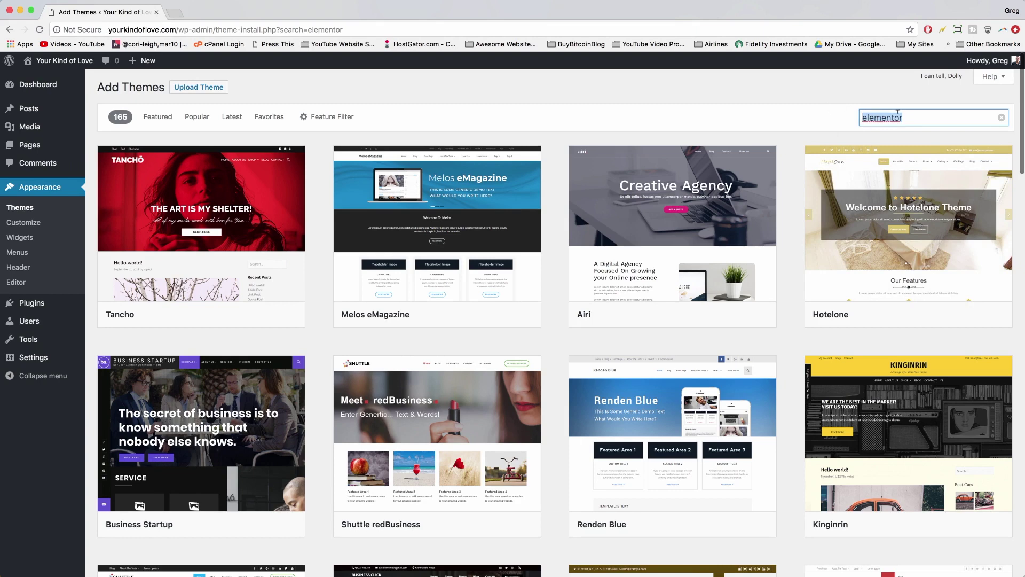
{"action": "key", "text": "BackSpace"}
{"action": "type", "text": "oceanwp"}
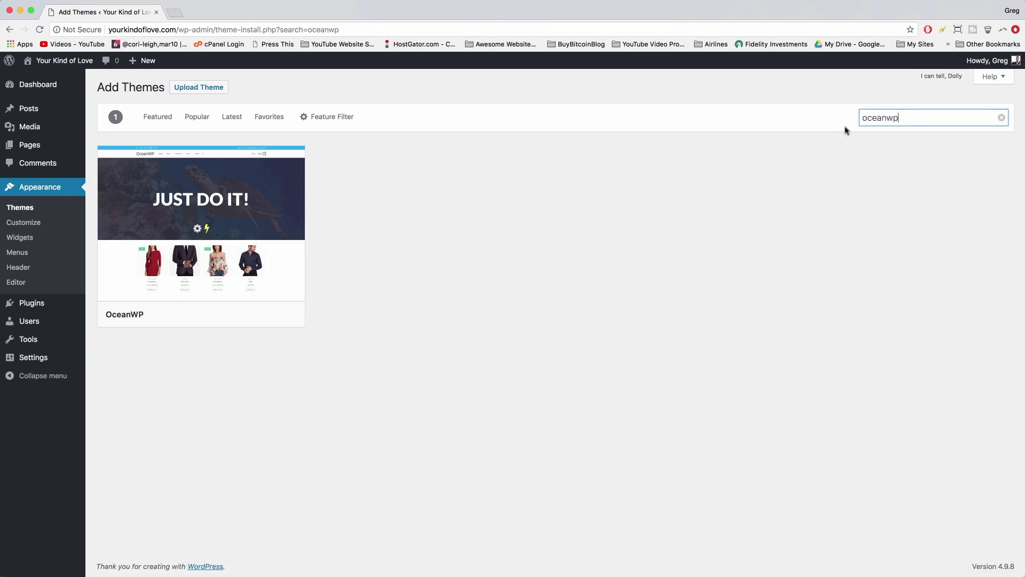
{"action": "left_click_drag", "start_coordinate": [861, 114], "coordinate": [904, 114]}
- Install and activate the OceanWP theme
{"action": "left_click", "coordinate": [905, 115]}
{"action": "mouse_move", "coordinate": [271, 243]}
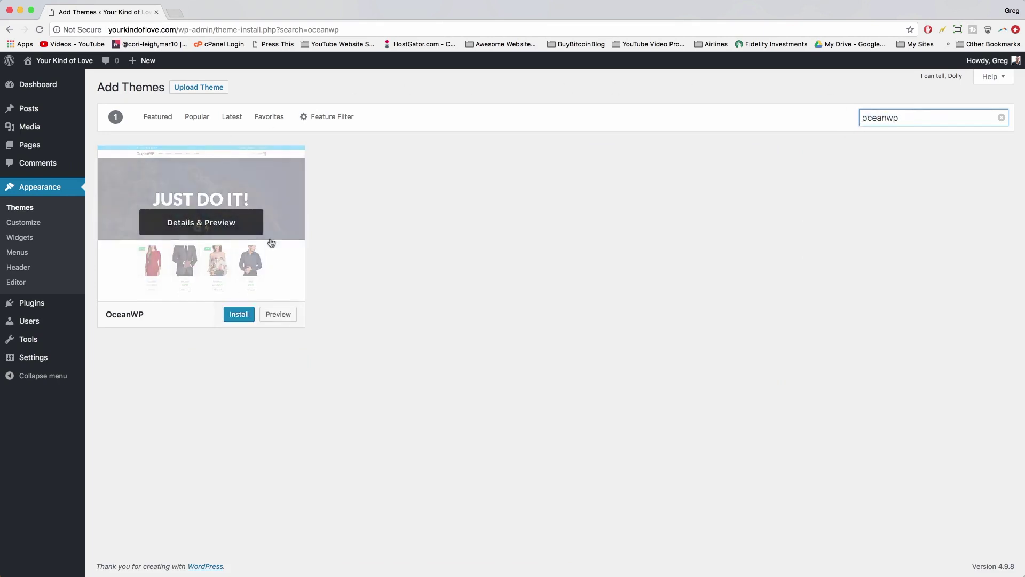
{"action": "left_click", "coordinate": [236, 319]}
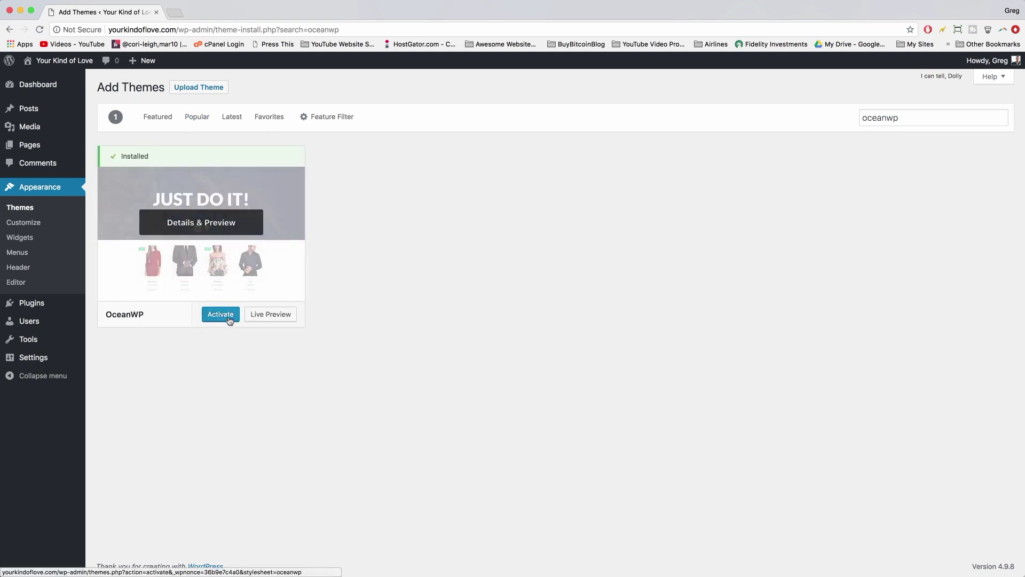
{"action": "left_click", "coordinate": [229, 316]}
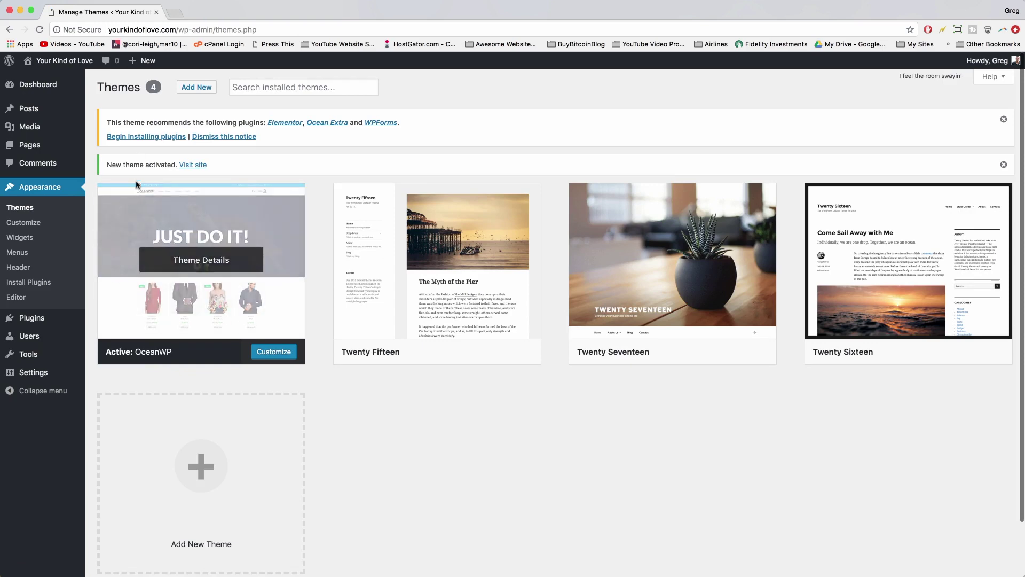
- Open the live site in a new tab to view the OceanWP styling, then return to Themes
{"action": "right_click", "coordinate": [62, 61]}
{"action": "left_click", "coordinate": [92, 62]}
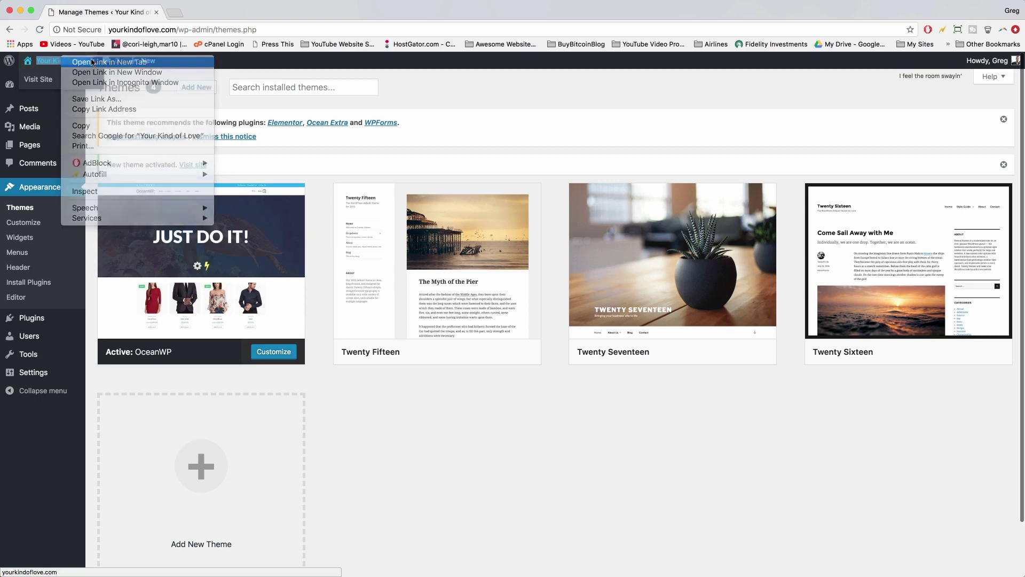
{"action": "left_click", "coordinate": [222, 12]}
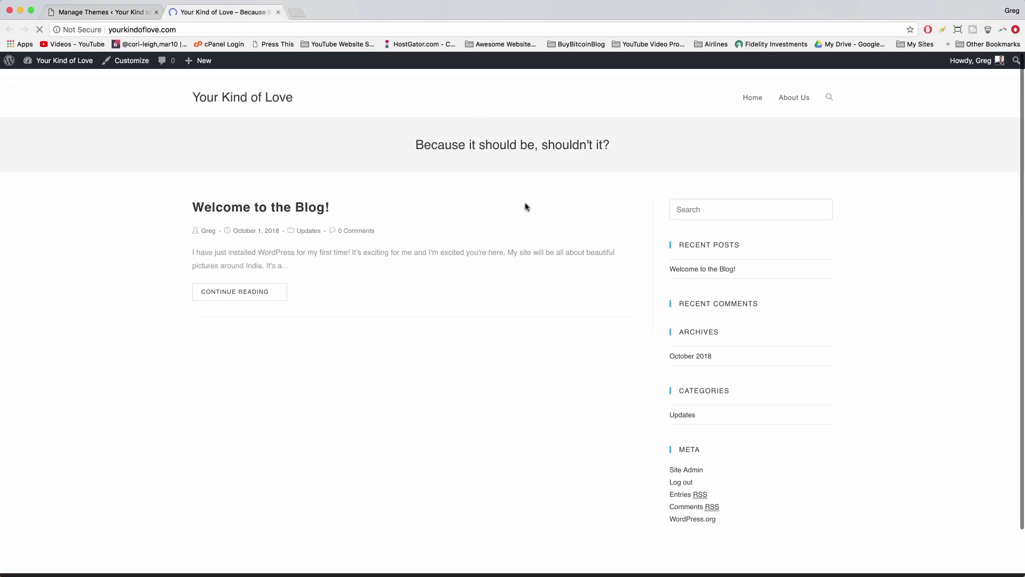
{"action": "scroll", "coordinate": [525, 206], "scroll_direction": "down", "scroll_amount": 3}
{"action": "scroll", "coordinate": [525, 206], "scroll_direction": "up", "scroll_amount": 3}
{"action": "left_click", "coordinate": [107, 11]}
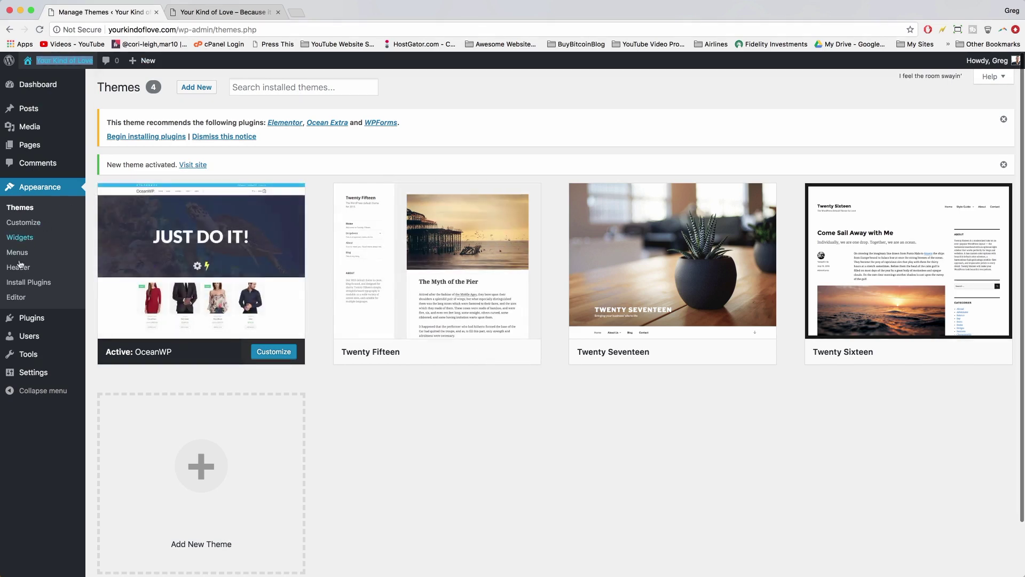
- Search the plugin directory for 'elementor' from Plugins > Add New
{"action": "left_click", "coordinate": [32, 317]}
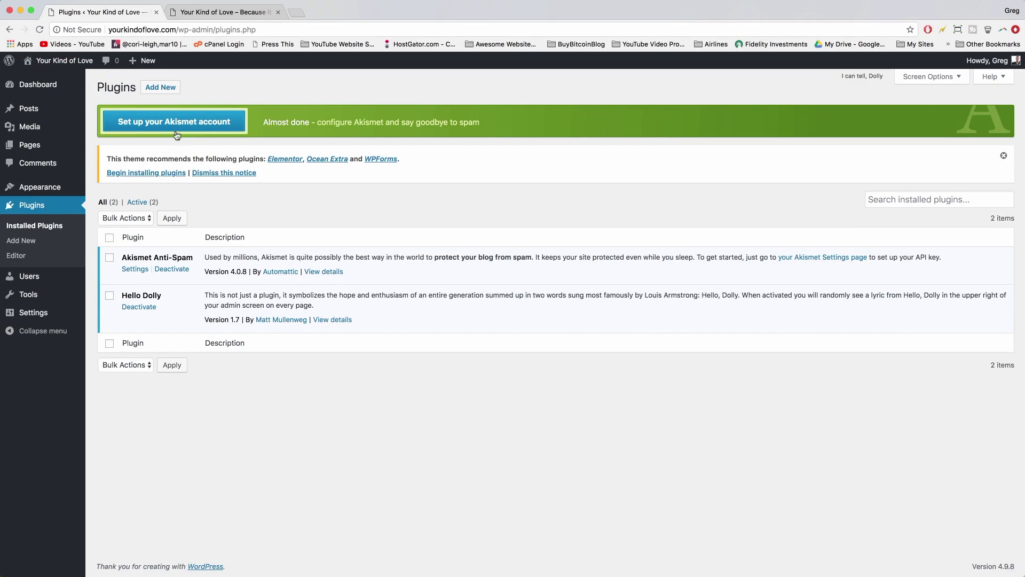
{"action": "left_click", "coordinate": [160, 87]}
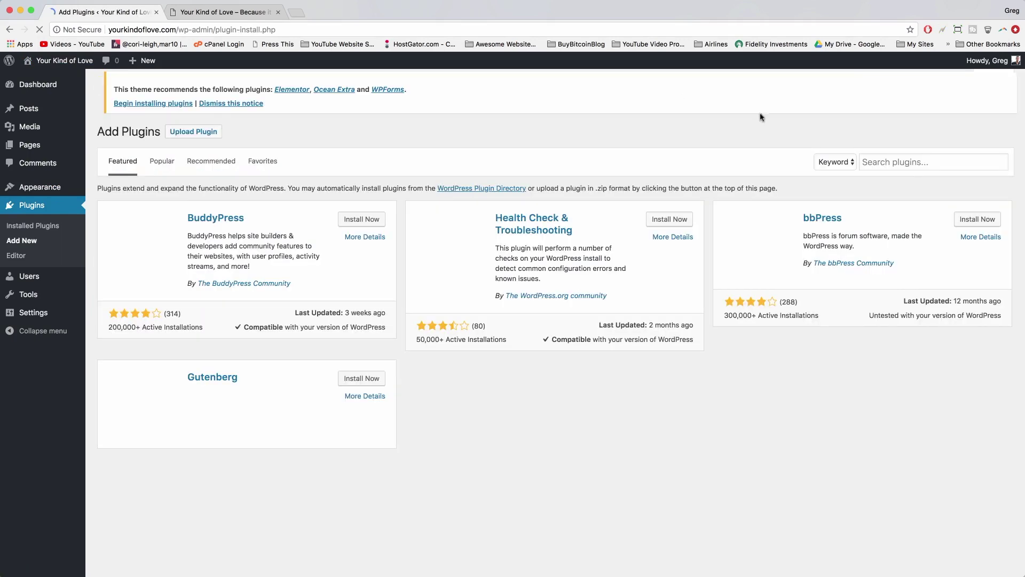
{"action": "left_click", "coordinate": [893, 165]}
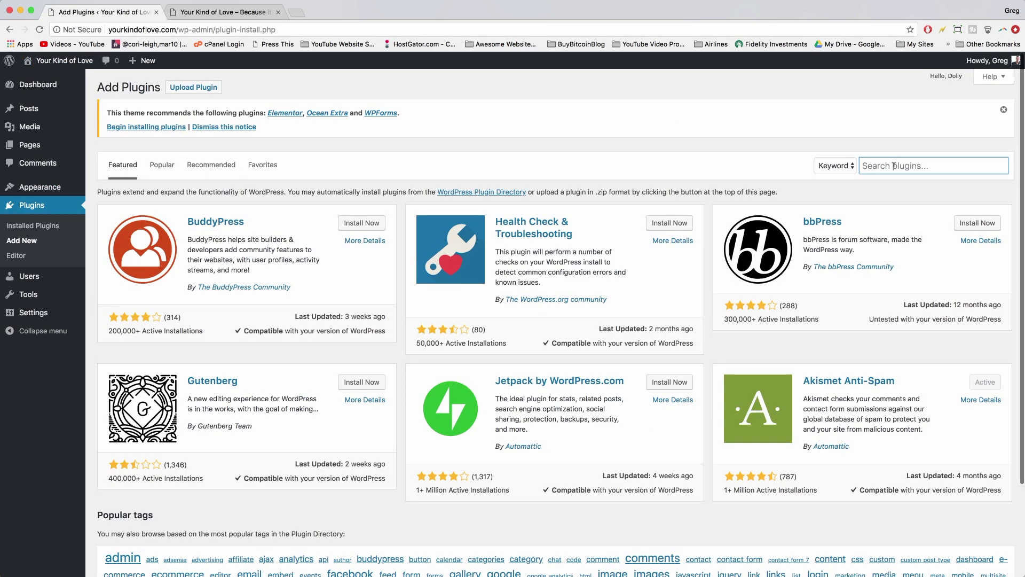
{"action": "type", "text": "elementor"}
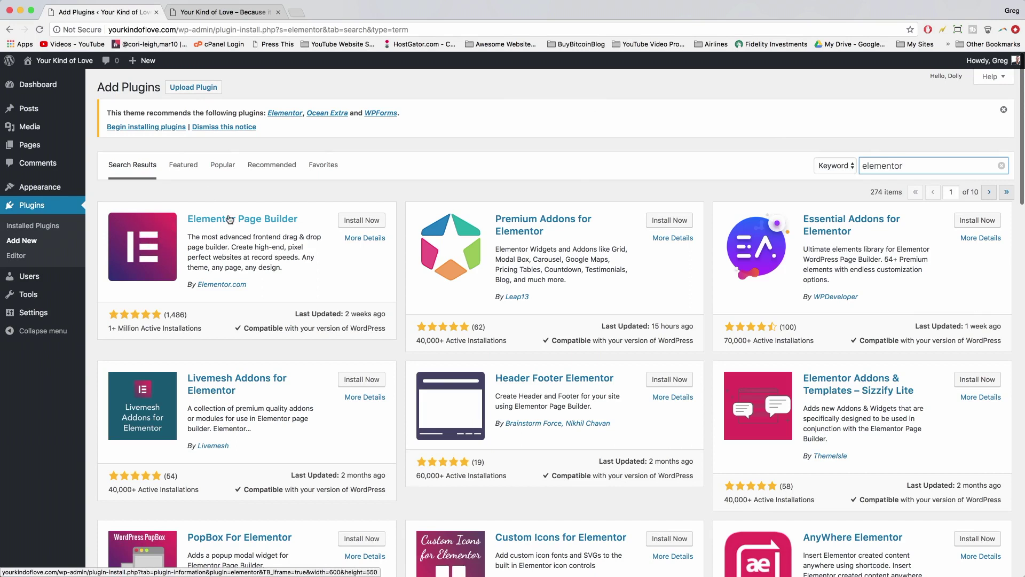
- Install and activate Elementor Page Builder, then view the live site tab
{"action": "left_click", "coordinate": [366, 223]}
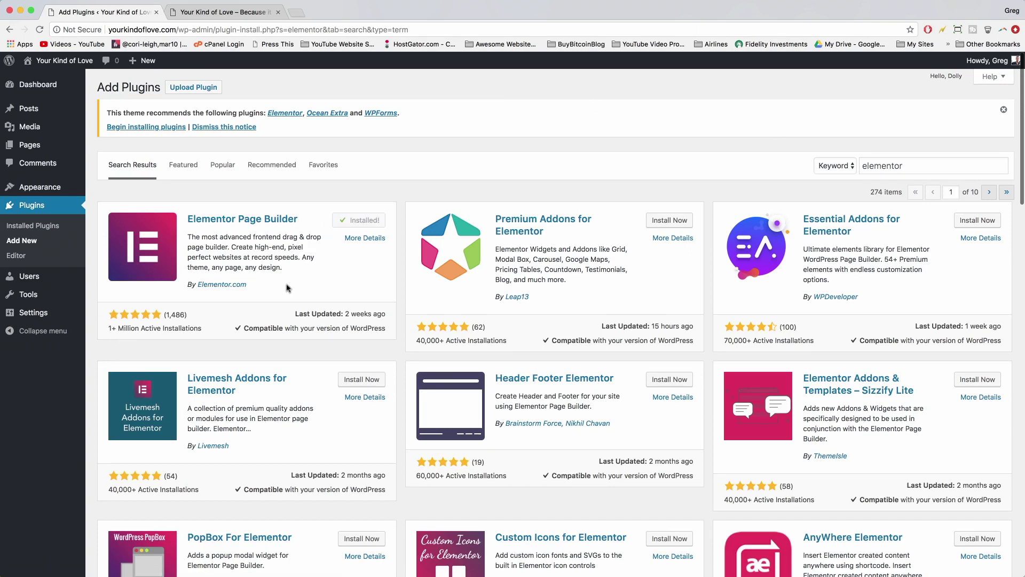
{"action": "left_click", "coordinate": [367, 221]}
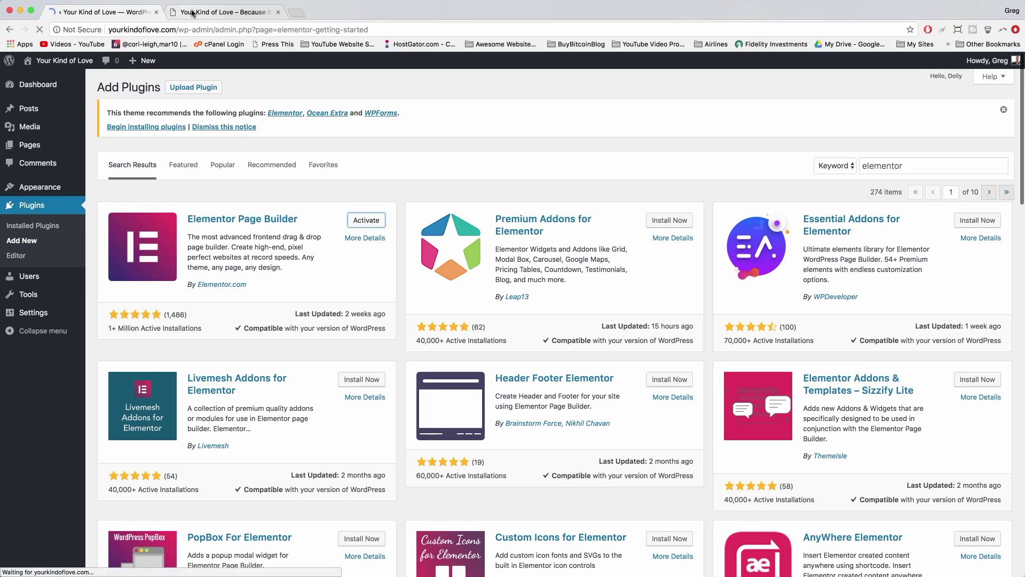
{"action": "left_click", "coordinate": [193, 12]}
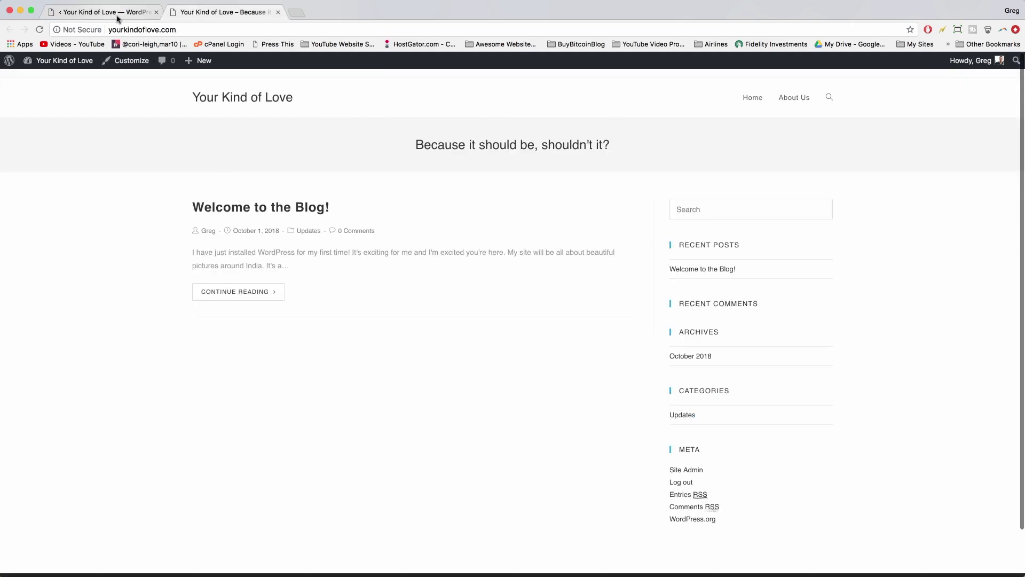
- Play the Getting Started with Elementor video and create the first Elementor page, Elementor #14
{"action": "left_click", "coordinate": [112, 14]}
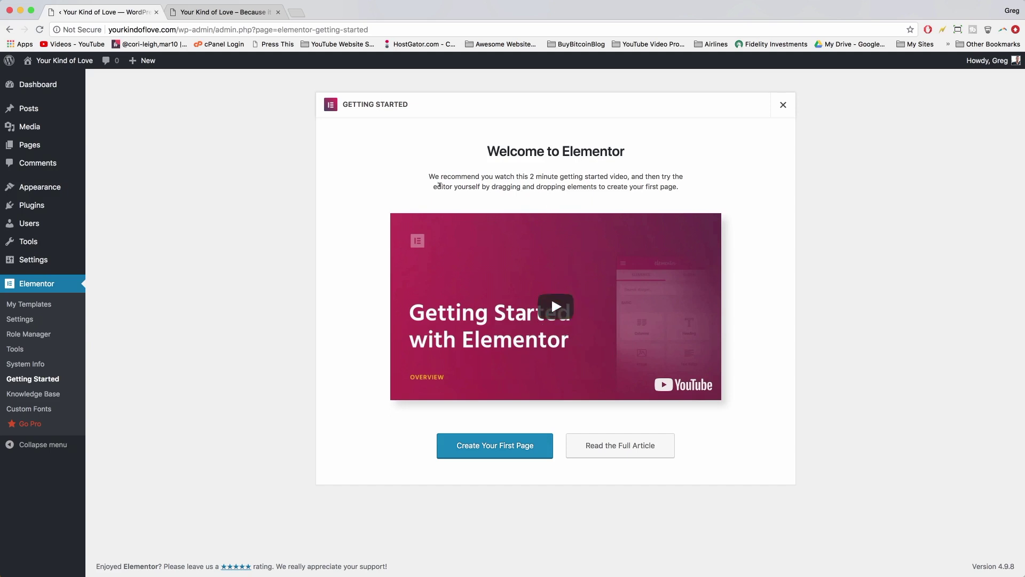
{"action": "left_click_drag", "start_coordinate": [430, 175], "coordinate": [697, 197]}
{"action": "left_click", "coordinate": [697, 197]}
{"action": "left_click", "coordinate": [521, 295]}
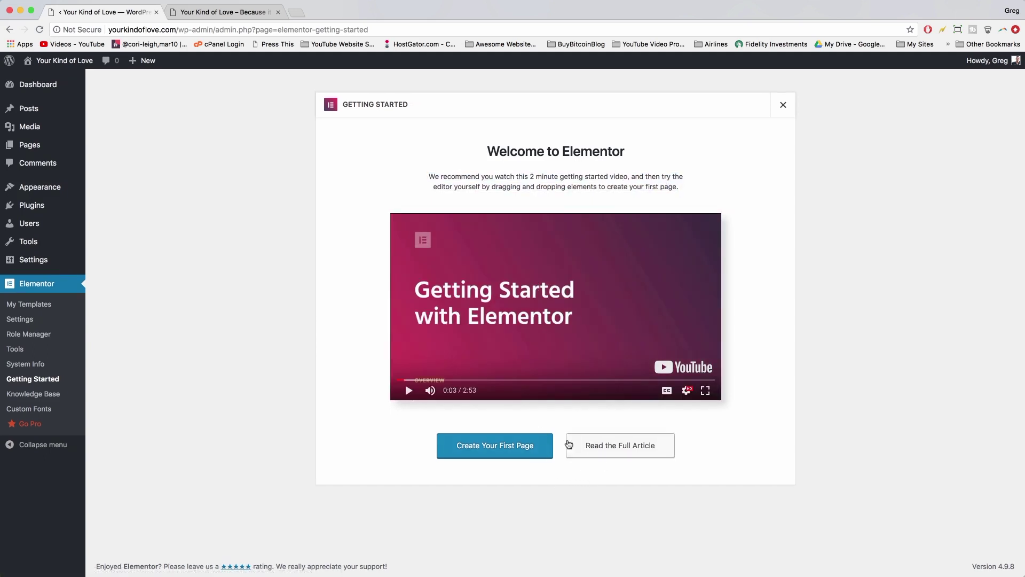
{"action": "left_click", "coordinate": [519, 455]}
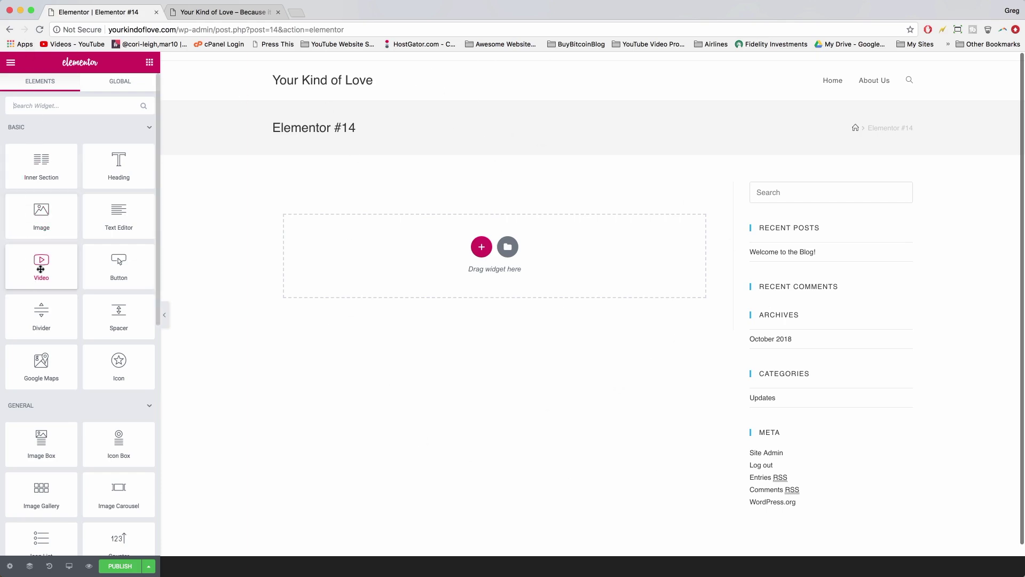
{"action": "left_click_drag", "start_coordinate": [41, 269], "coordinate": [472, 247]}
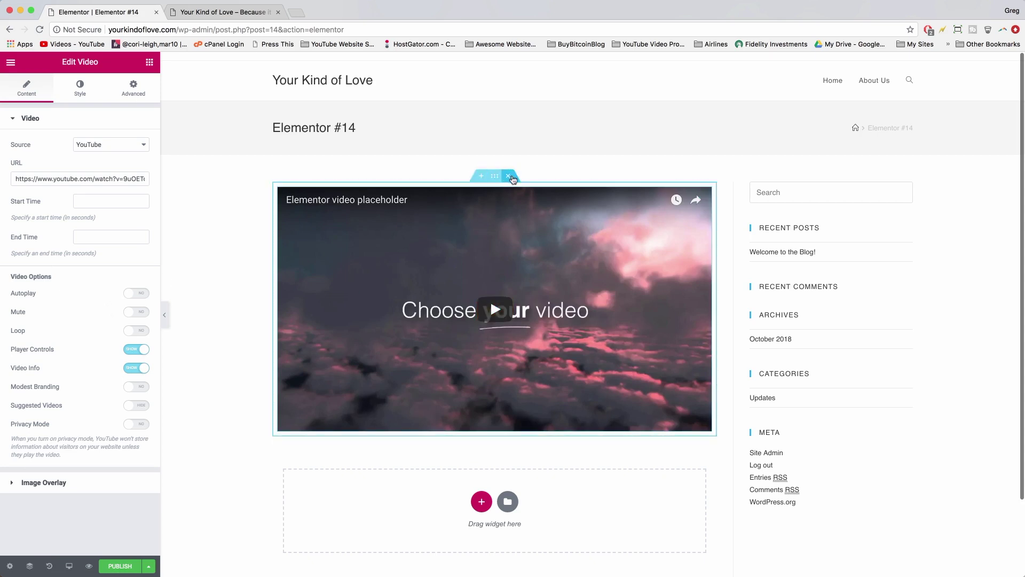
{"action": "left_click", "coordinate": [510, 177]}
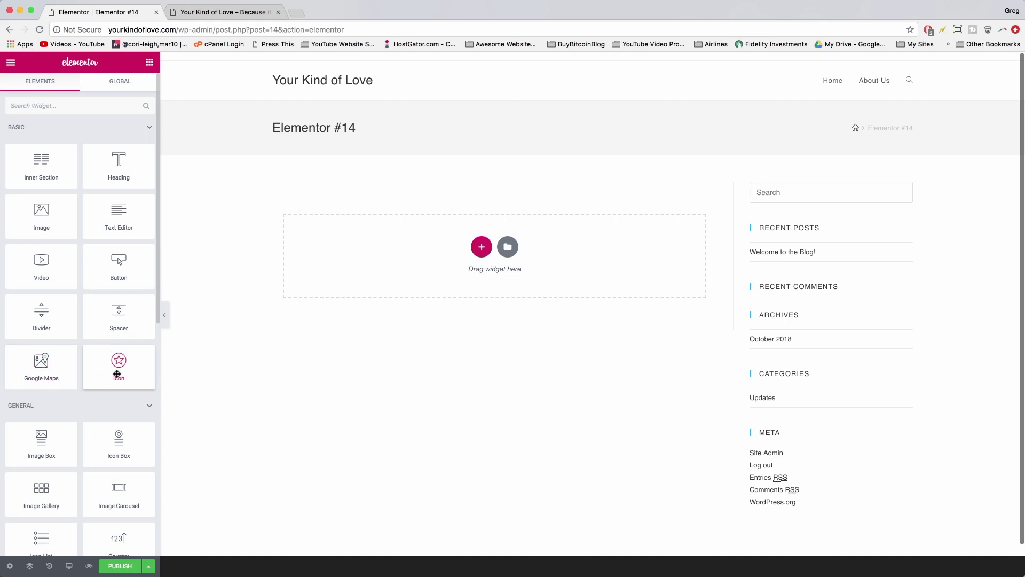
{"action": "left_click_drag", "start_coordinate": [119, 359], "coordinate": [474, 269]}
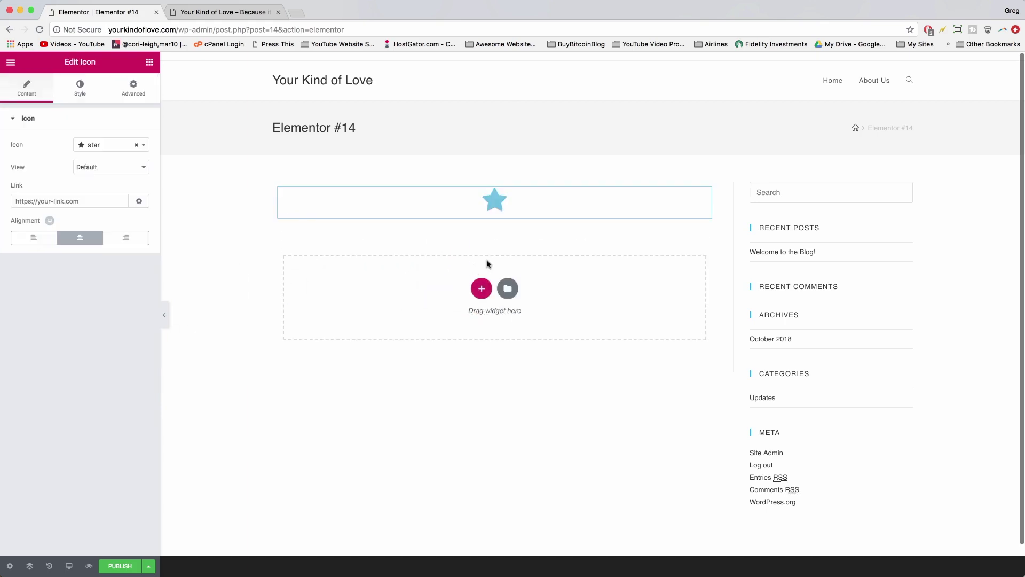
{"action": "mouse_move", "coordinate": [469, 208]}
{"action": "left_click", "coordinate": [510, 176]}
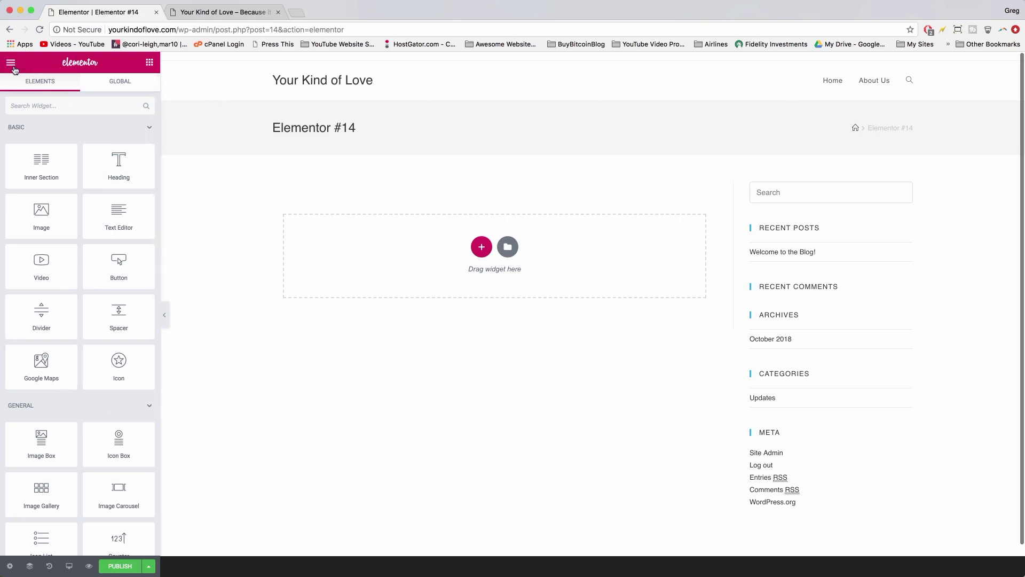
- Exit Elementor to the dashboard without saving, check the live site, and open the Pages list
{"action": "left_click", "coordinate": [11, 63]}
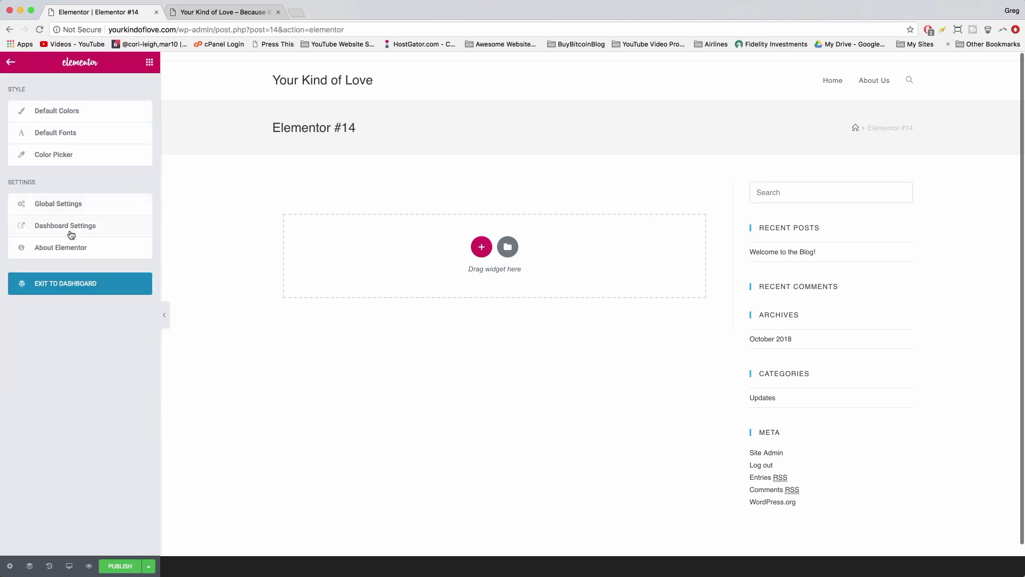
{"action": "left_click", "coordinate": [62, 288]}
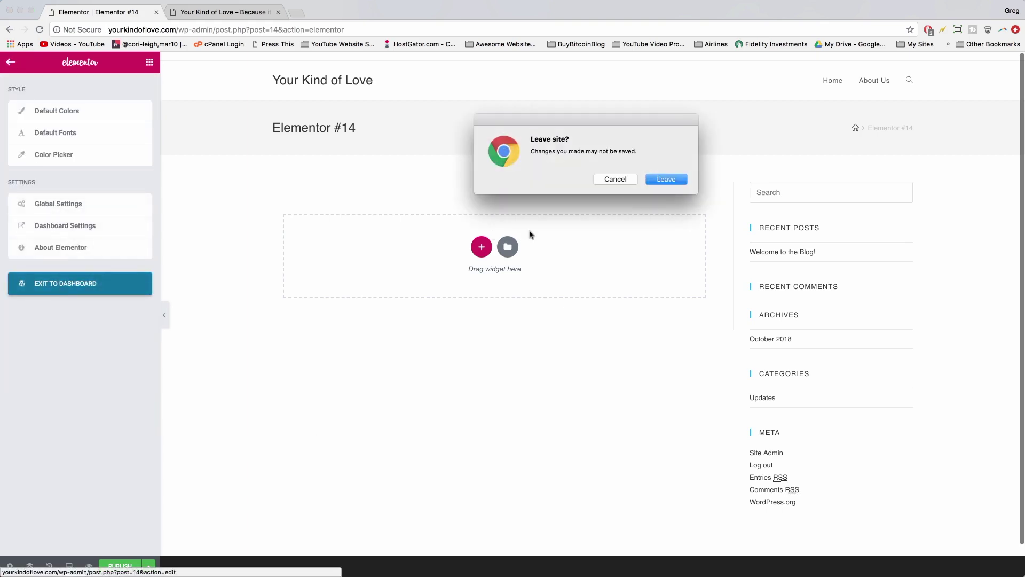
{"action": "left_click", "coordinate": [655, 180]}
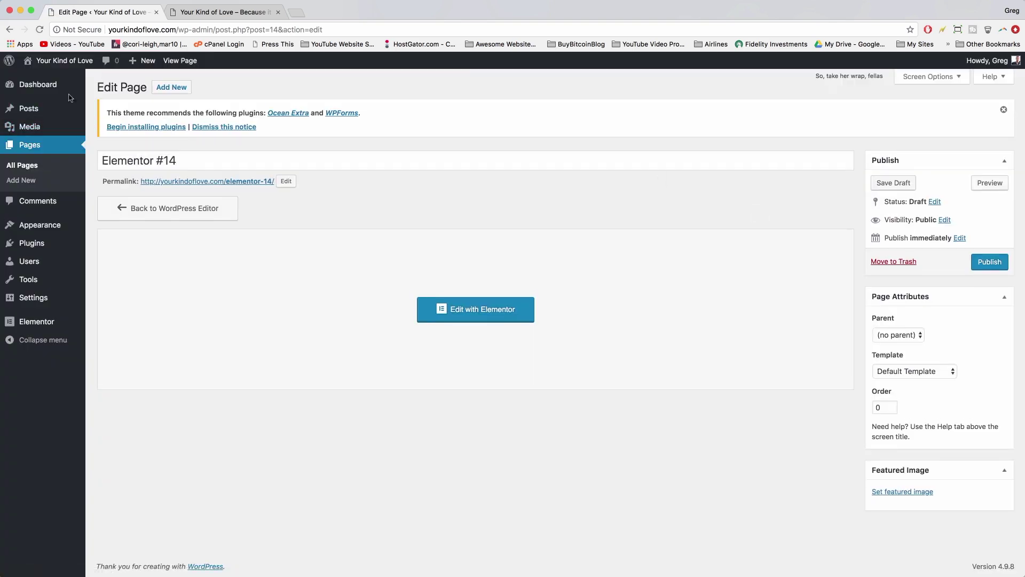
{"action": "left_click", "coordinate": [215, 14]}
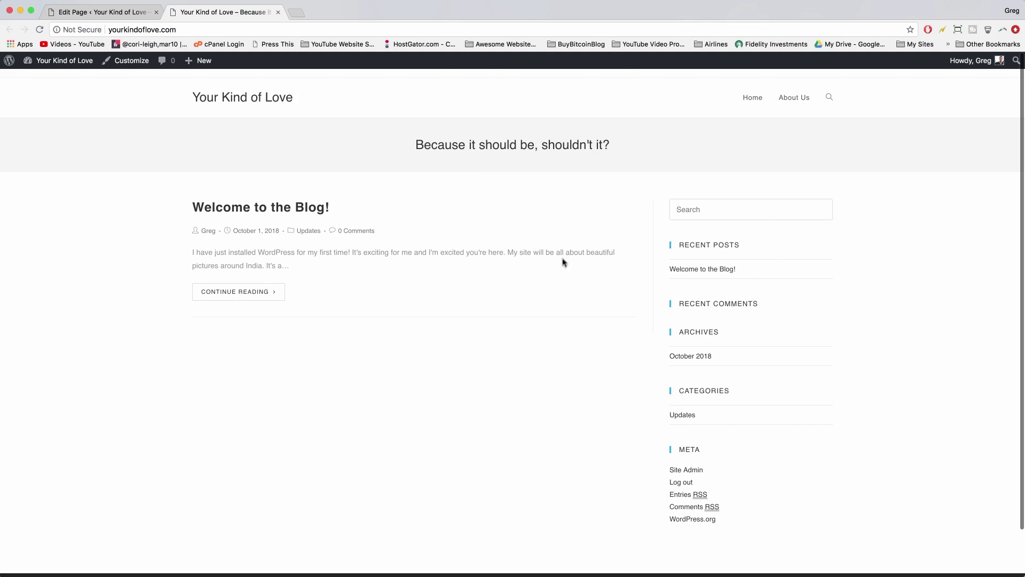
{"action": "left_click", "coordinate": [101, 13]}
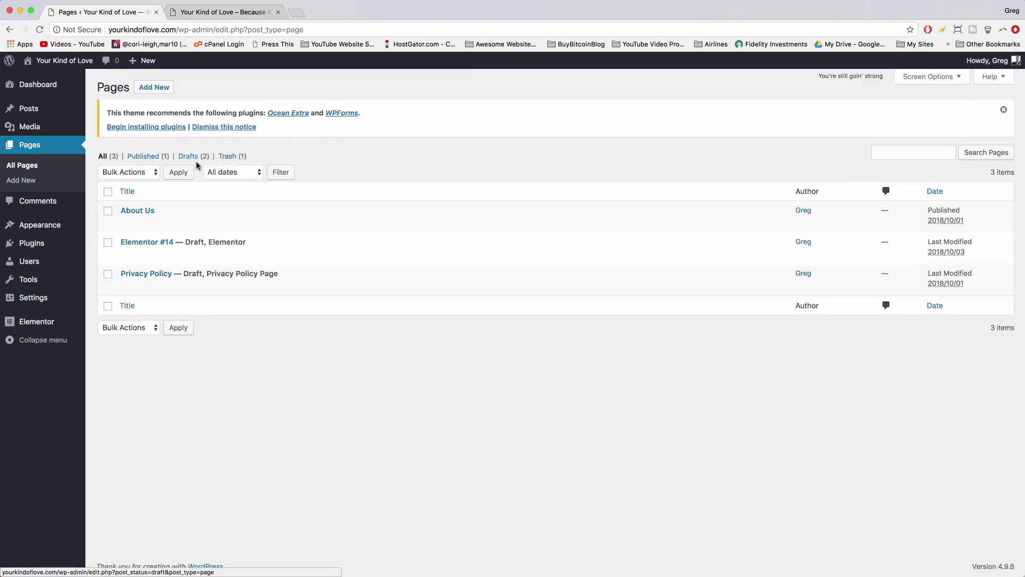
- Publish a new page titled 'Home Page' with the Elementor Canvas template and preview the live site
{"action": "left_click", "coordinate": [157, 88]}
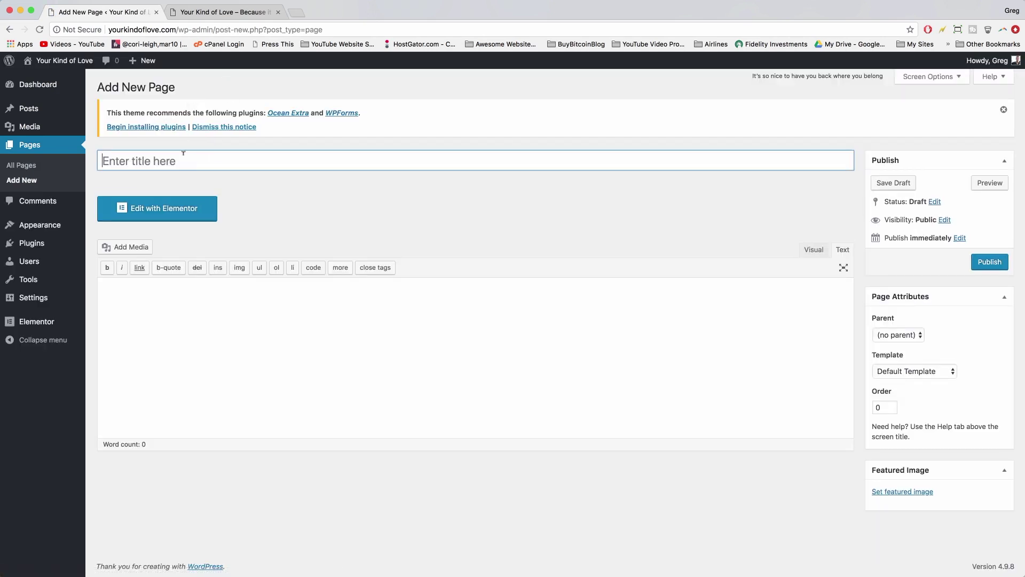
{"action": "type", "text": "Home Page"}
{"action": "left_click", "coordinate": [931, 370]}
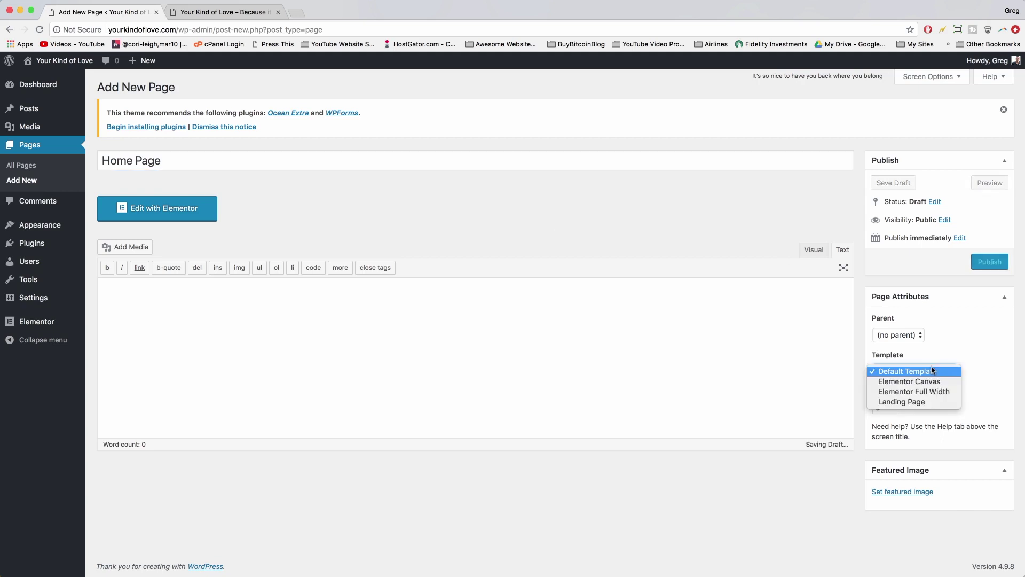
{"action": "left_click", "coordinate": [933, 381]}
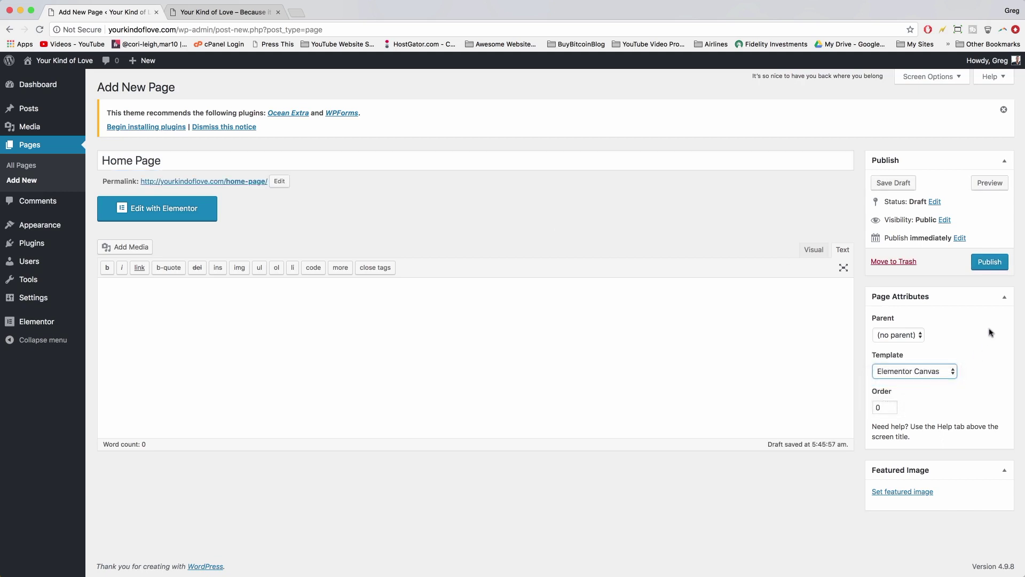
{"action": "left_click", "coordinate": [984, 262]}
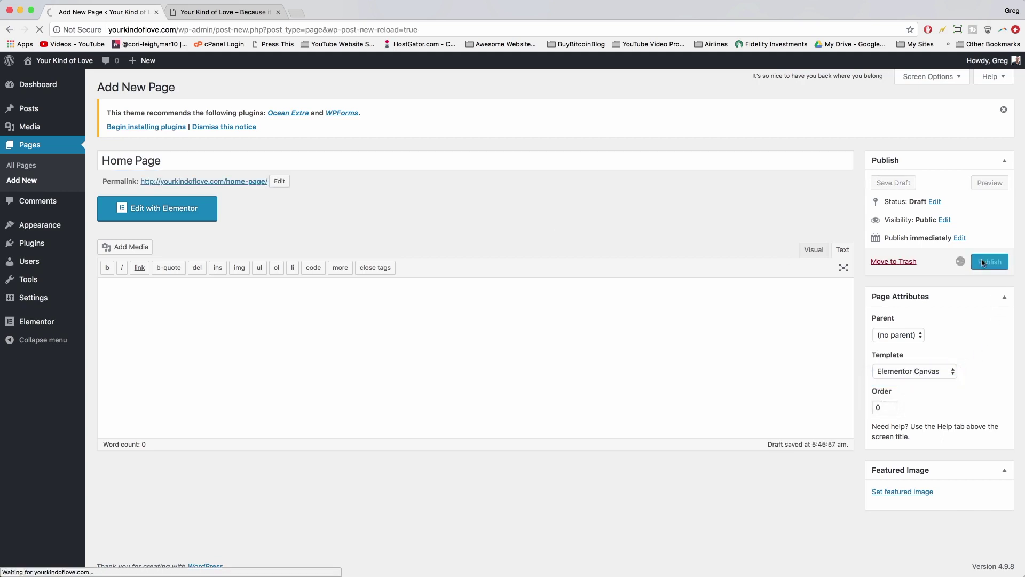
{"action": "left_click", "coordinate": [229, 12]}
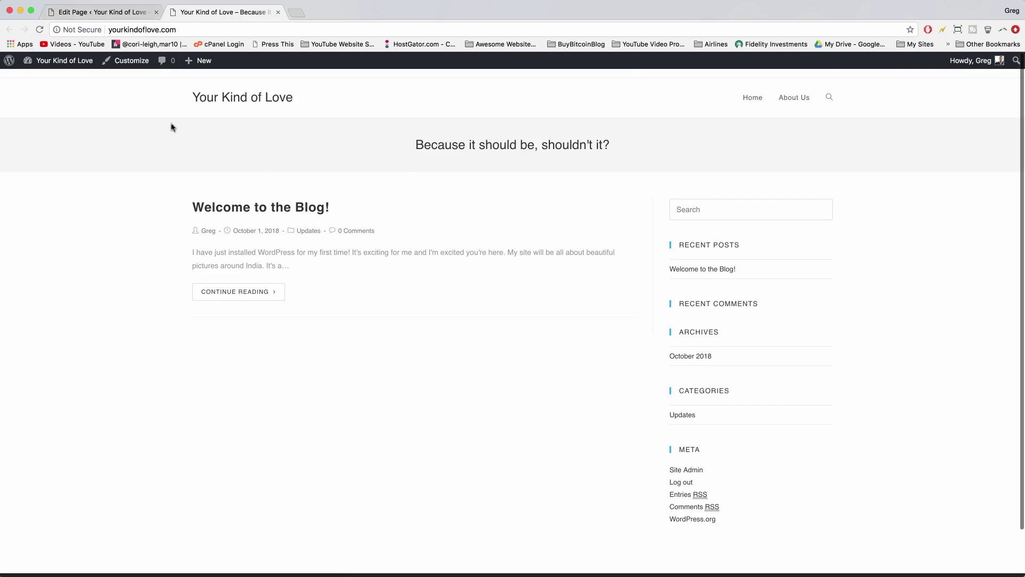
{"action": "left_click", "coordinate": [88, 12]}
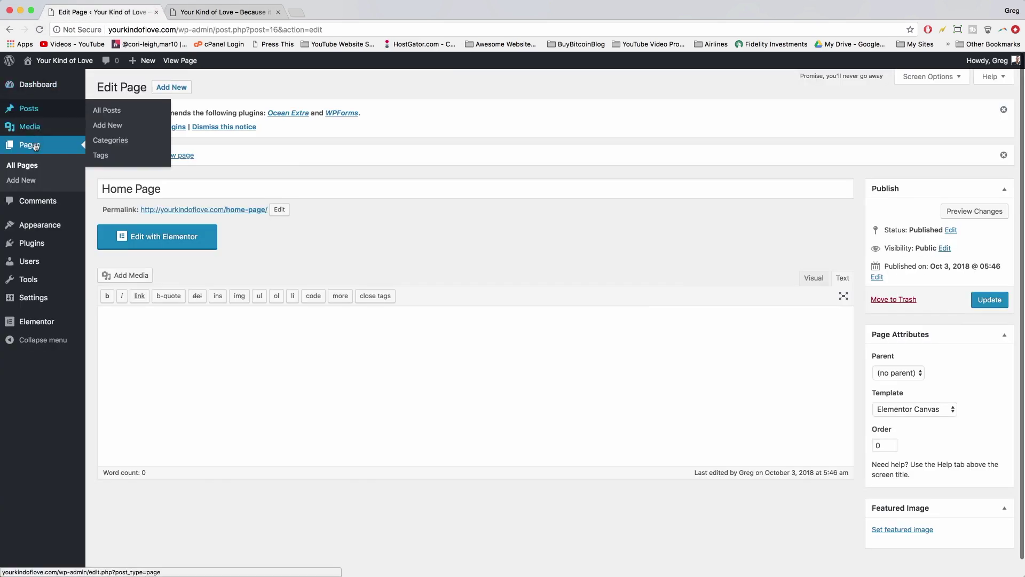
- Publish a new page titled 'Blog' using the Default Template
{"action": "left_click", "coordinate": [23, 165]}
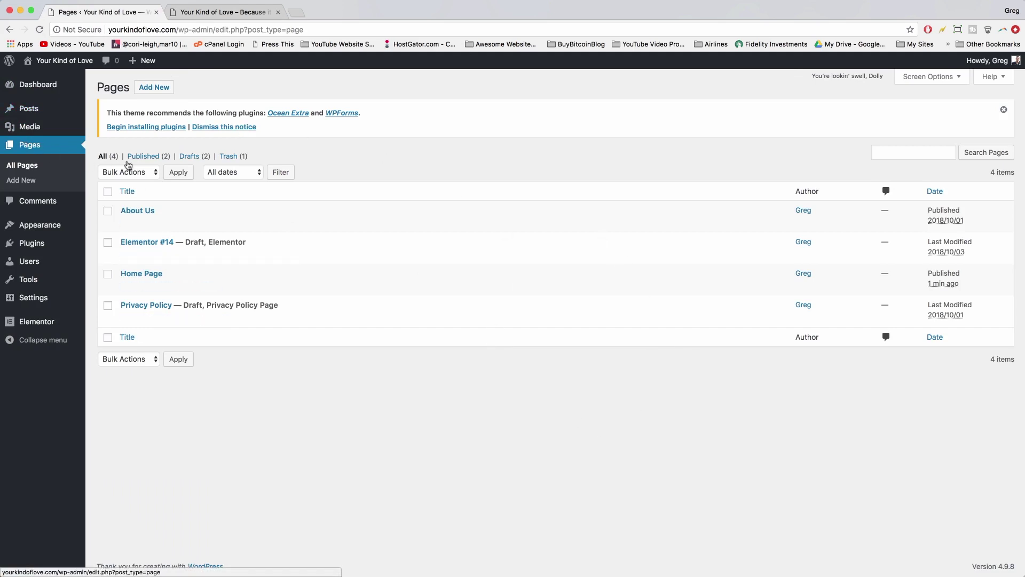
{"action": "left_click", "coordinate": [154, 88]}
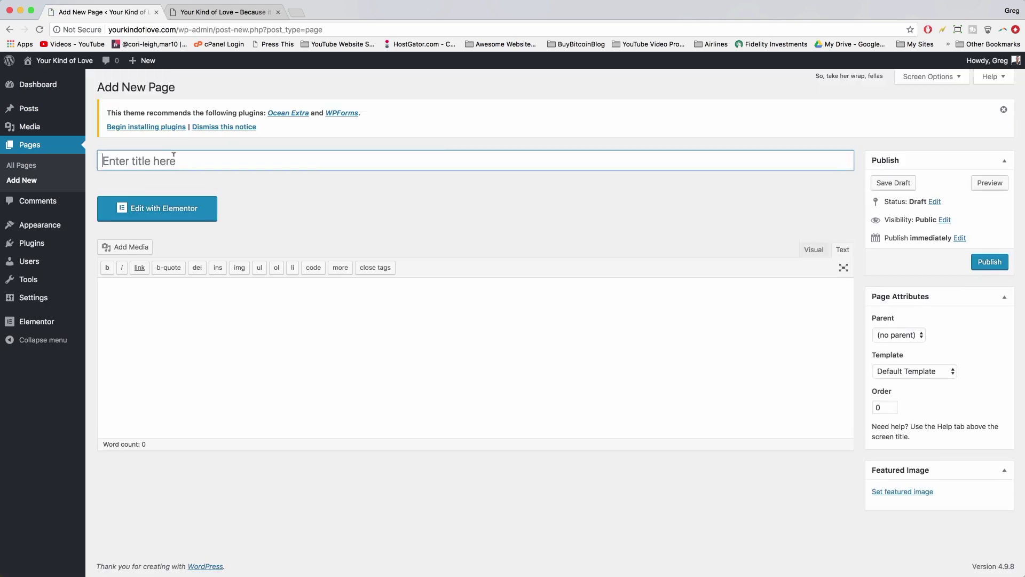
{"action": "type", "text": "Blog"}
{"action": "left_click", "coordinate": [895, 369]}
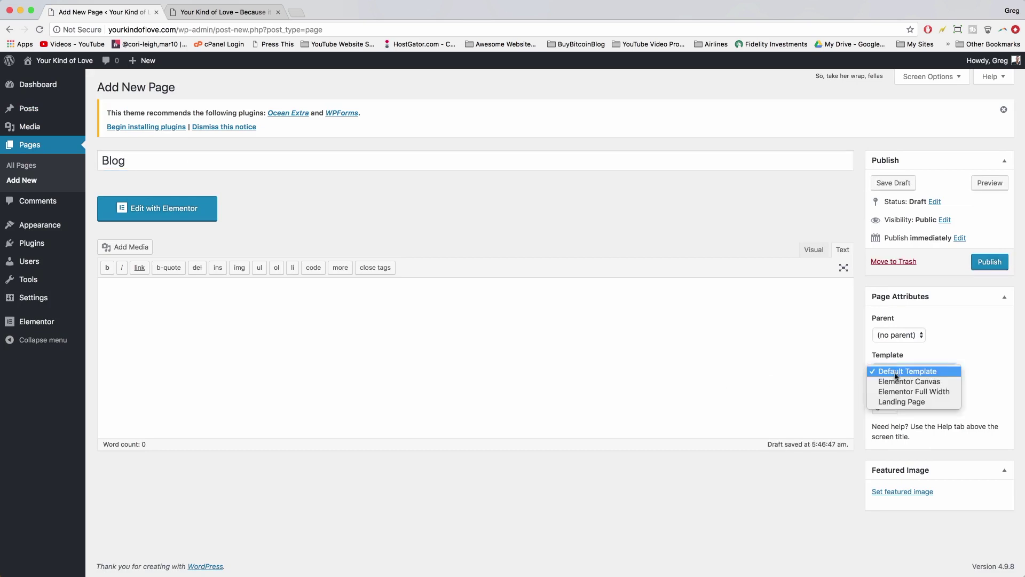
{"action": "left_click", "coordinate": [895, 372]}
{"action": "left_click", "coordinate": [989, 267]}
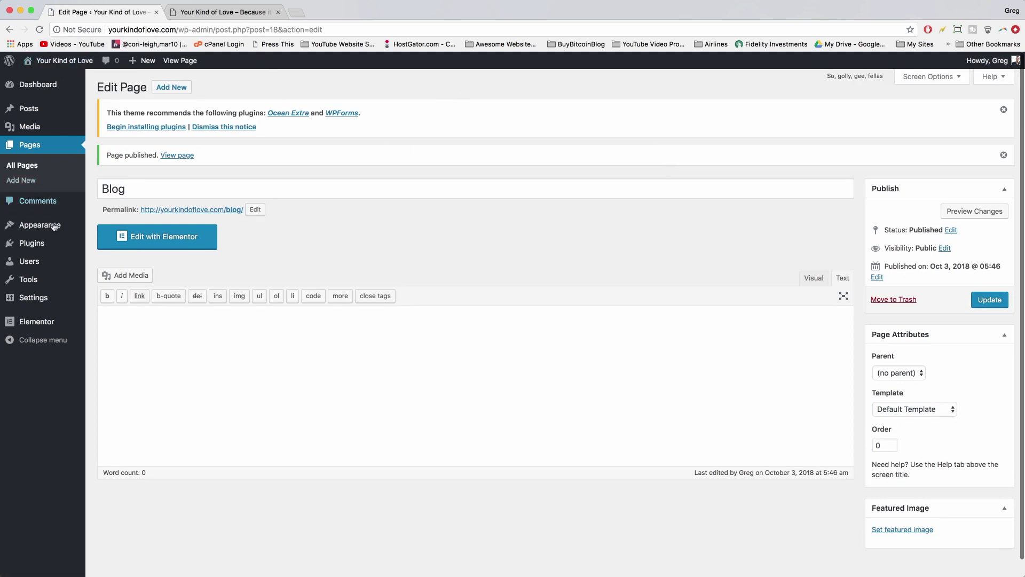
- Set Reading to a static homepage 'Home Page' and posts page 'Blog', save, and reload the site
{"action": "mouse_move", "coordinate": [39, 297]}
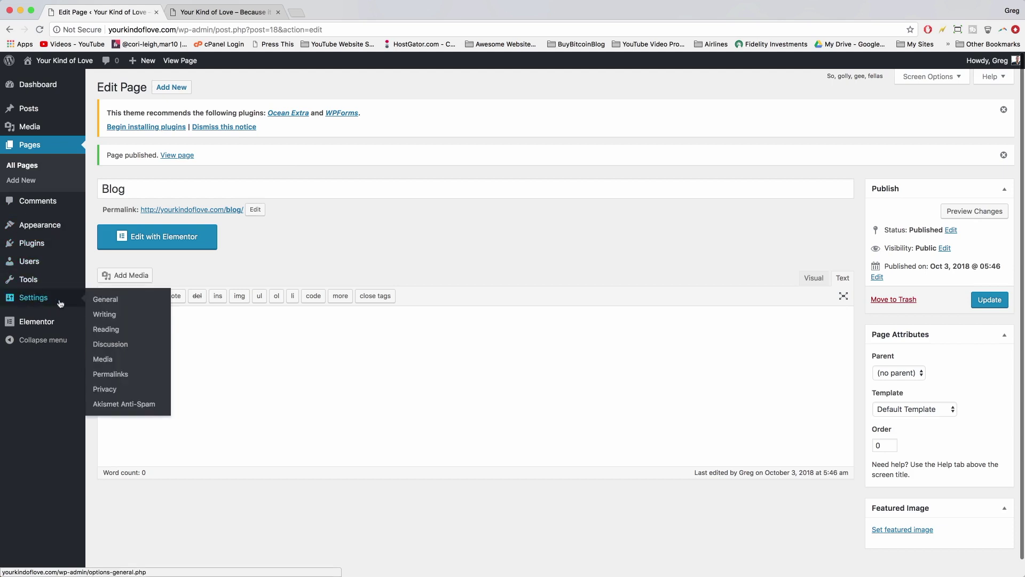
{"action": "left_click", "coordinate": [107, 328]}
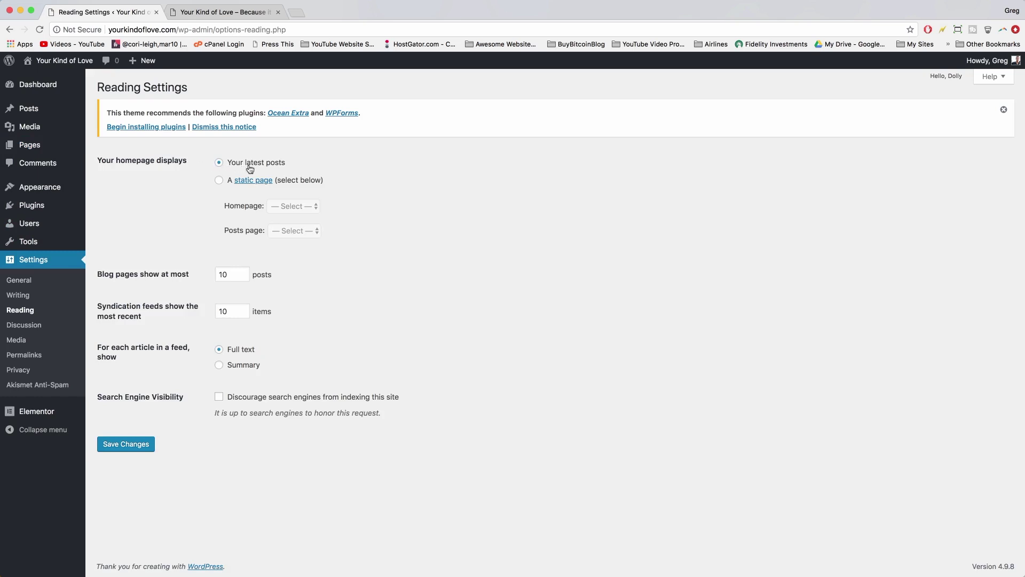
{"action": "left_click", "coordinate": [219, 181]}
{"action": "left_click", "coordinate": [298, 208]}
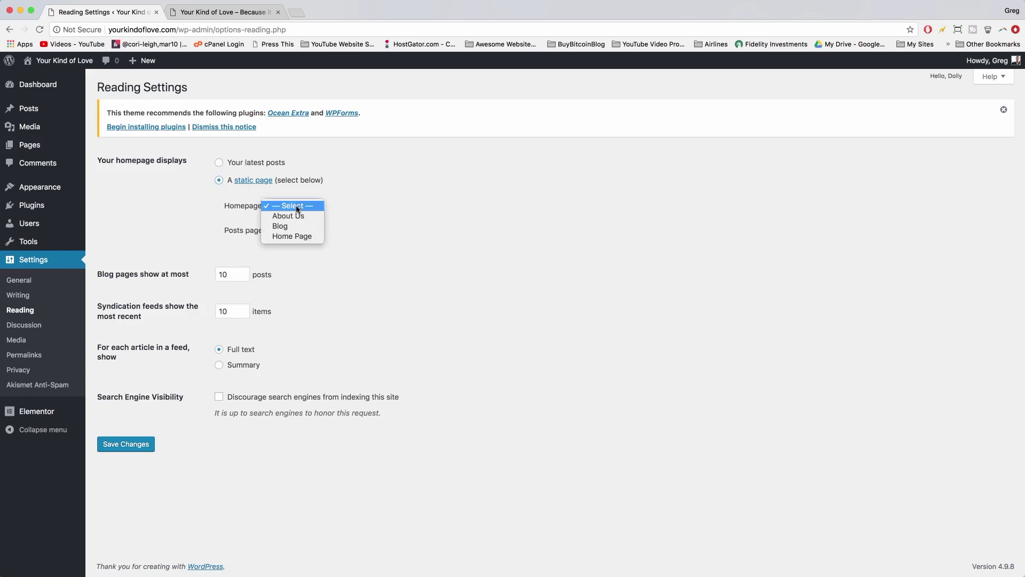
{"action": "left_click", "coordinate": [297, 236]}
{"action": "left_click", "coordinate": [287, 237]}
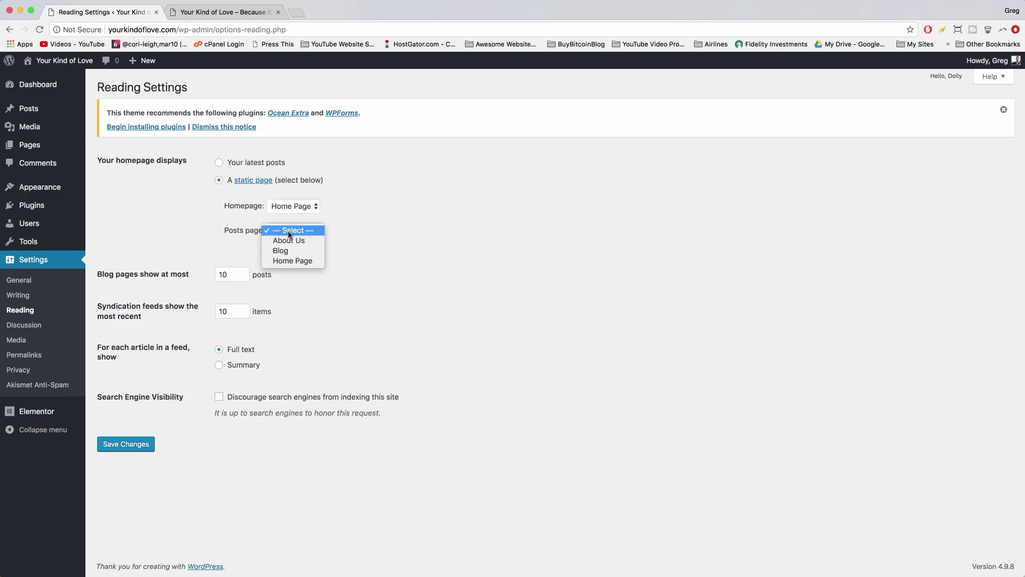
{"action": "left_click", "coordinate": [282, 298]}
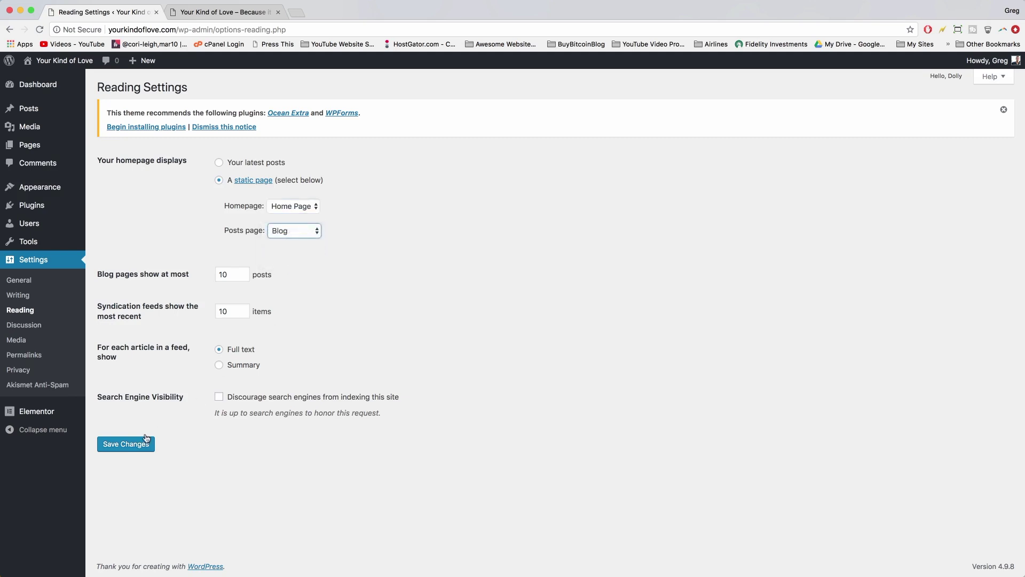
{"action": "left_click", "coordinate": [134, 446]}
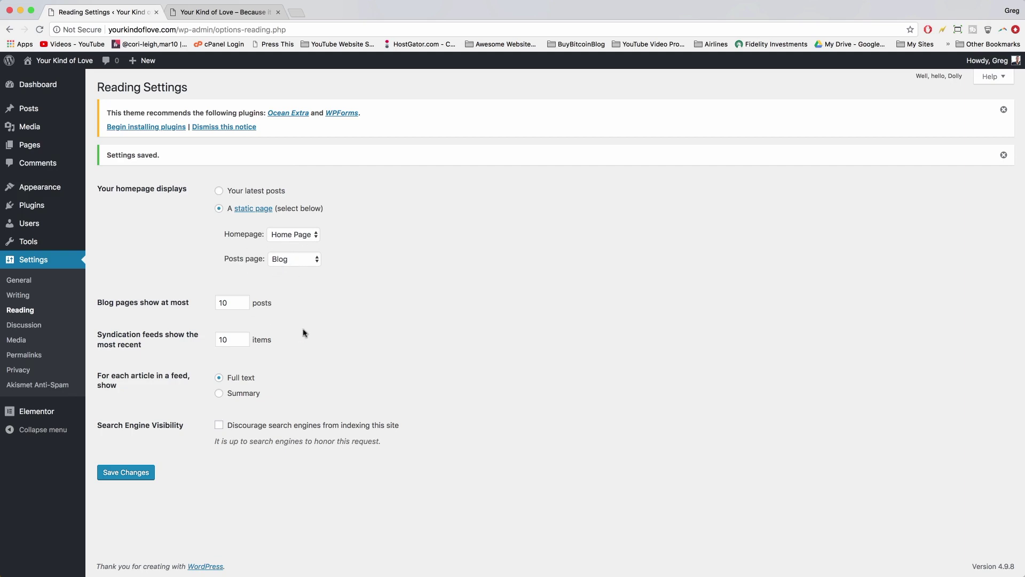
{"action": "left_click", "coordinate": [241, 14]}
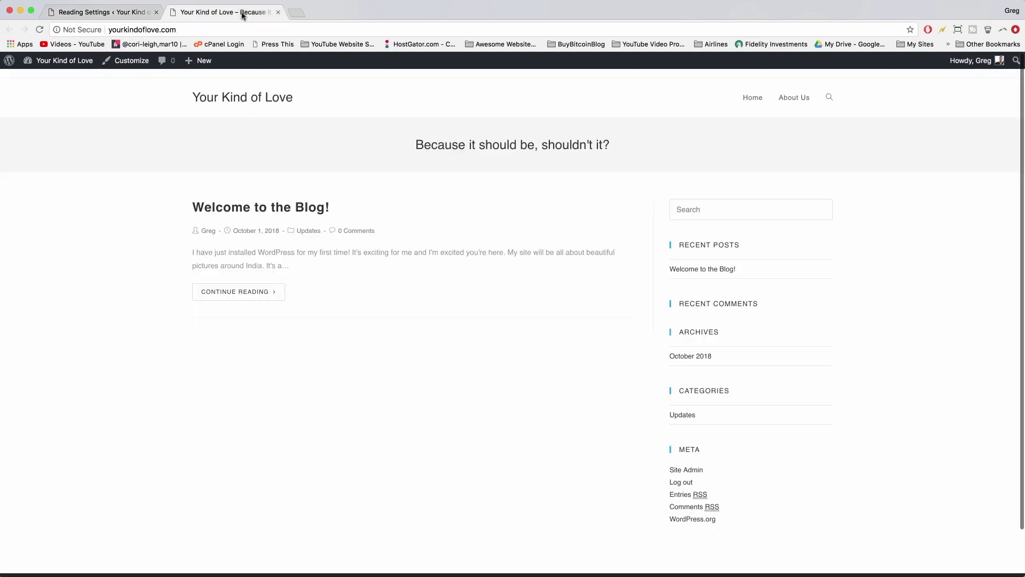
{"action": "left_click", "coordinate": [39, 29]}
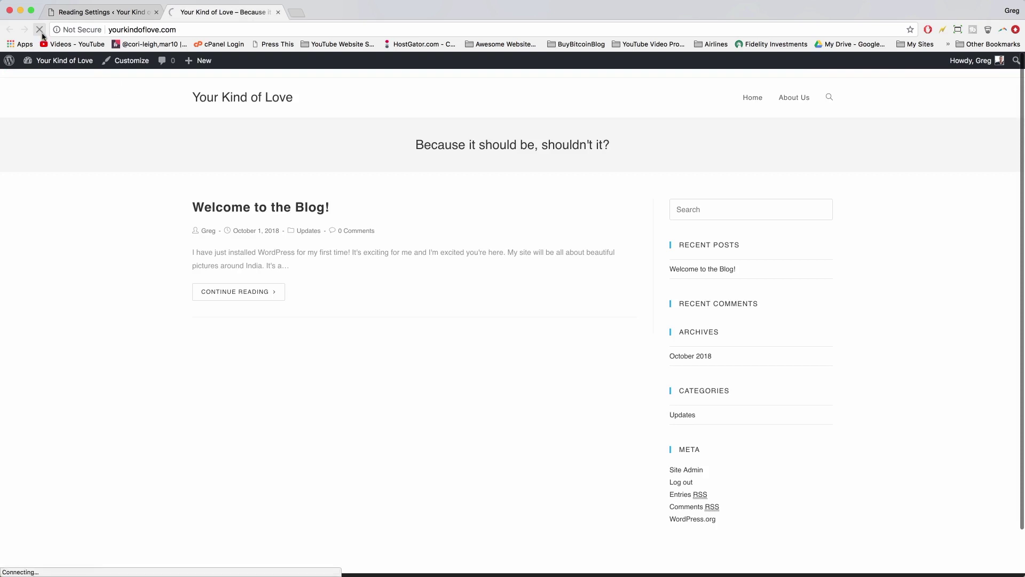
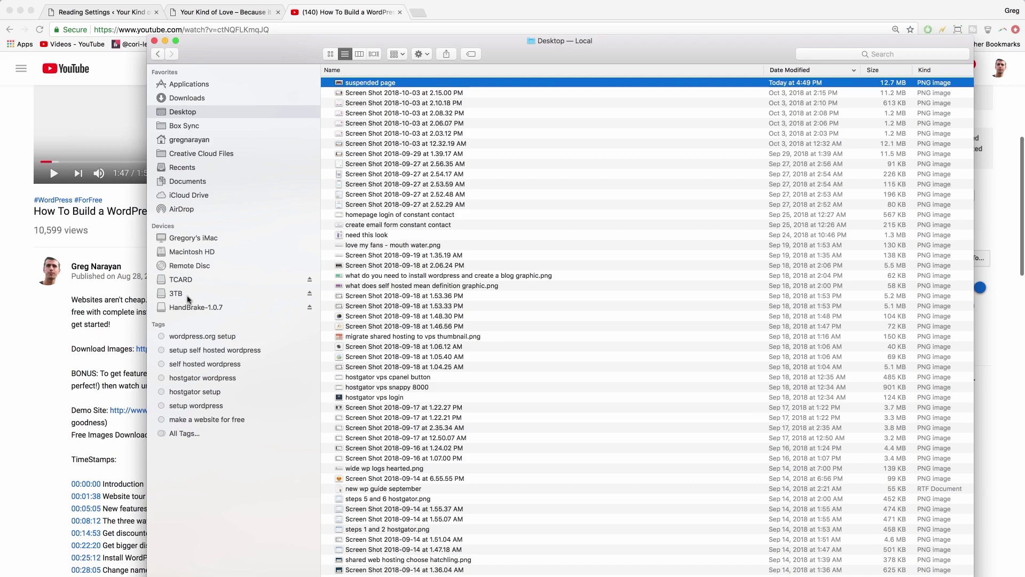
- Unzip India-Website-Images.zip on the 3TB drive and open the extracted folder
{"action": "left_click", "coordinate": [188, 295]}
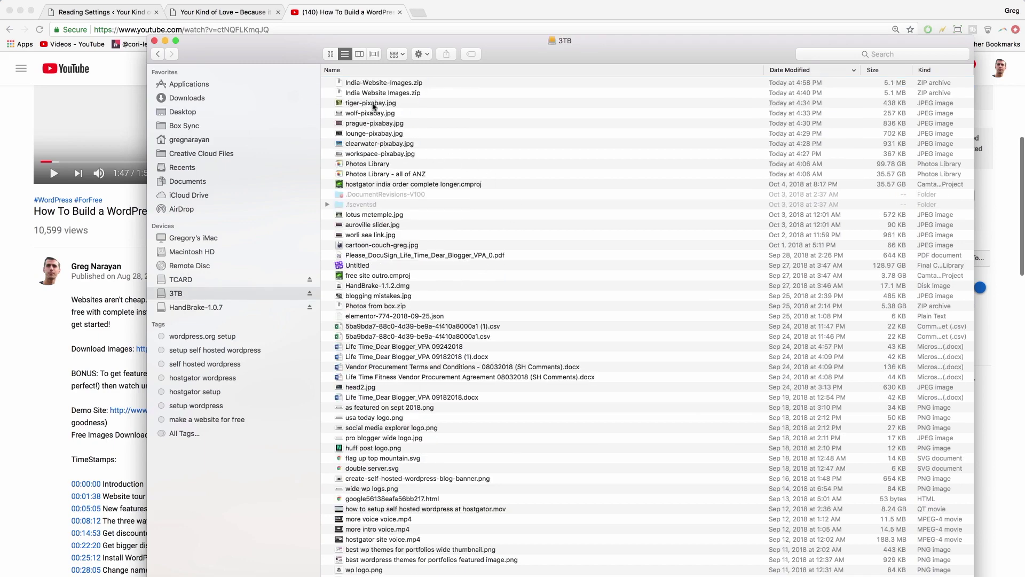
{"action": "left_click", "coordinate": [375, 84]}
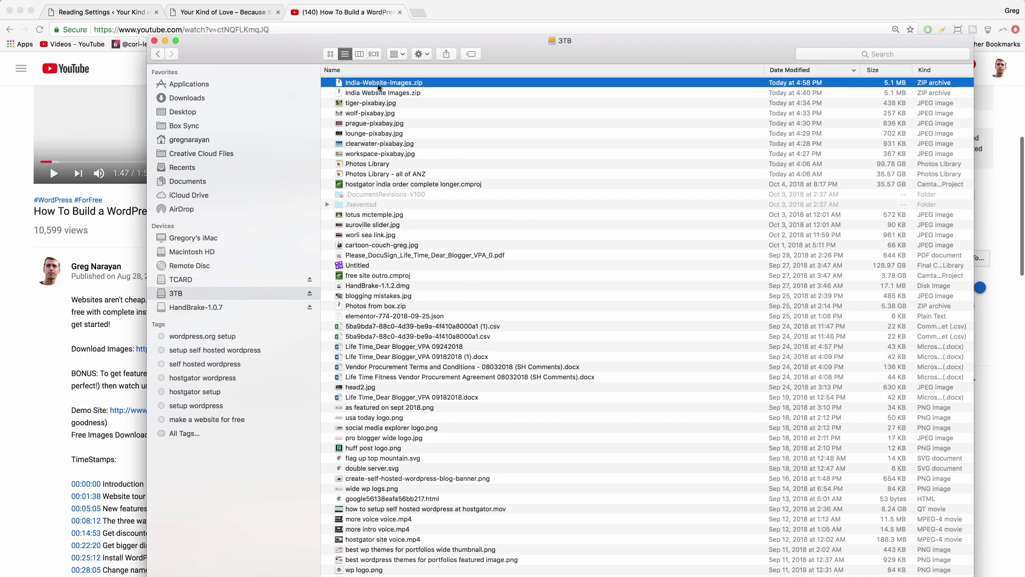
{"action": "double_click", "coordinate": [378, 83]}
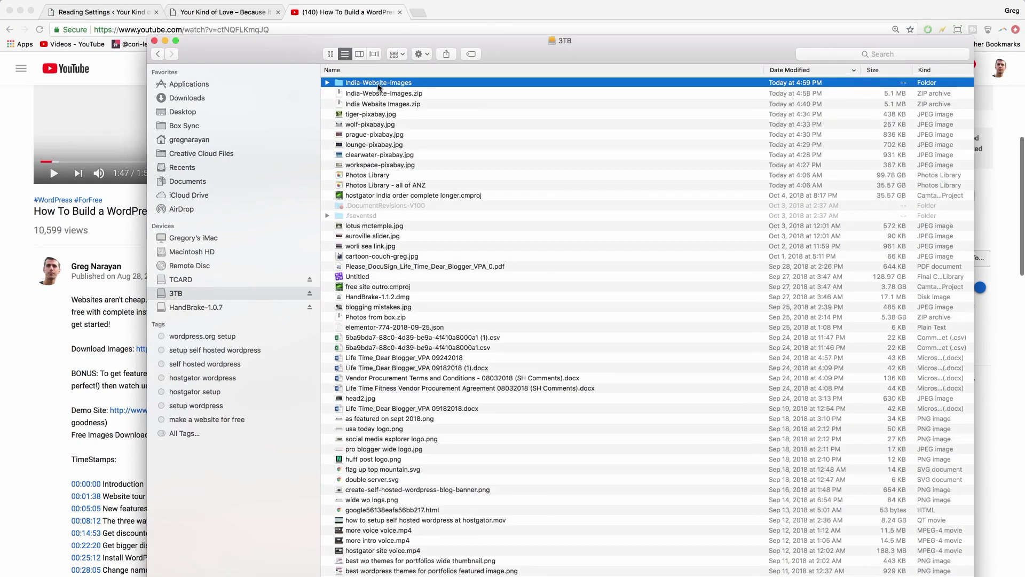
{"action": "double_click", "coordinate": [378, 83]}
- Quick Look the lotus temple and wolf photos, then return to the browser
{"action": "left_click", "coordinate": [368, 103]}
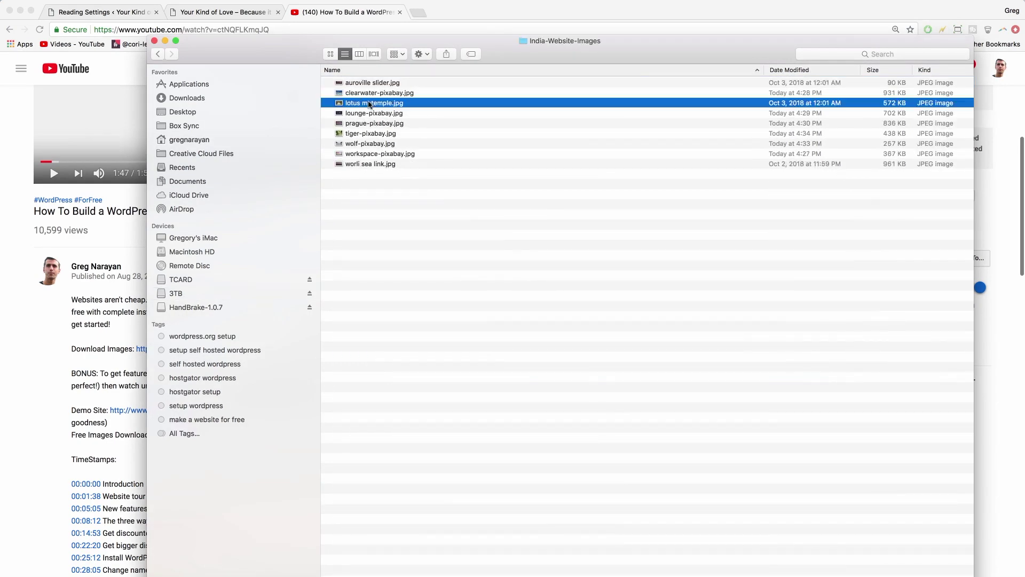
{"action": "key", "text": "space"}
{"action": "key", "text": "space"}
{"action": "left_click", "coordinate": [367, 143]}
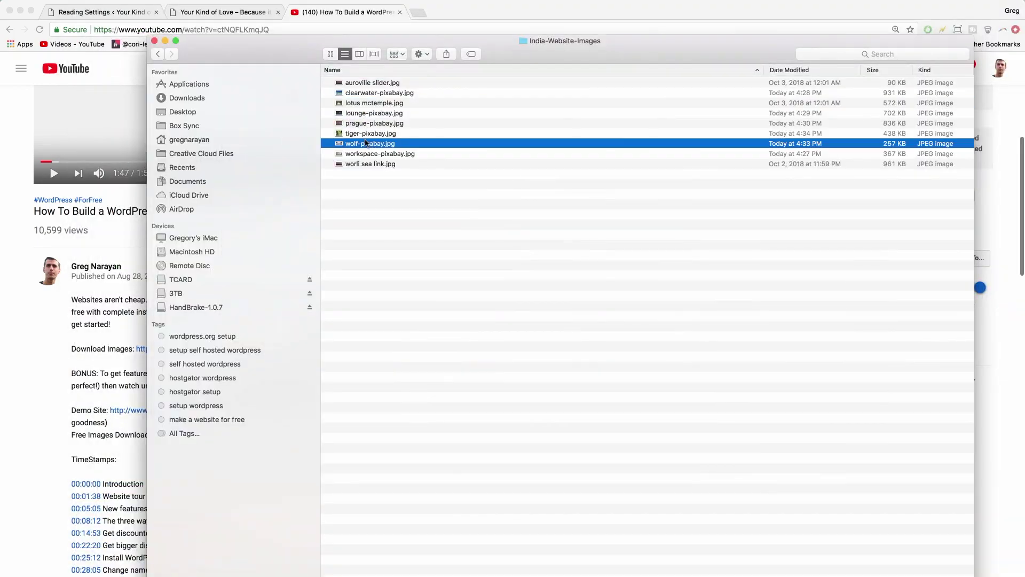
{"action": "key", "text": "space"}
{"action": "key", "text": "space"}
{"action": "left_click", "coordinate": [361, 107]}
{"action": "key", "text": "space"}
{"action": "key", "text": "space"}
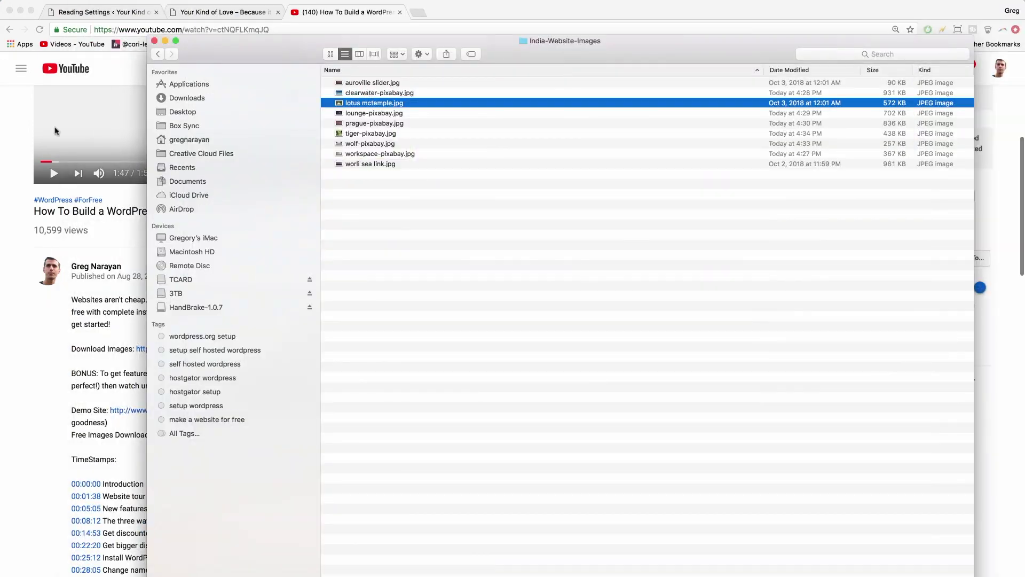
{"action": "left_click", "coordinate": [21, 118]}
- Edit the Home Page, keep its Elementor Canvas template, and launch Edit with Elementor
{"action": "left_click", "coordinate": [229, 12]}
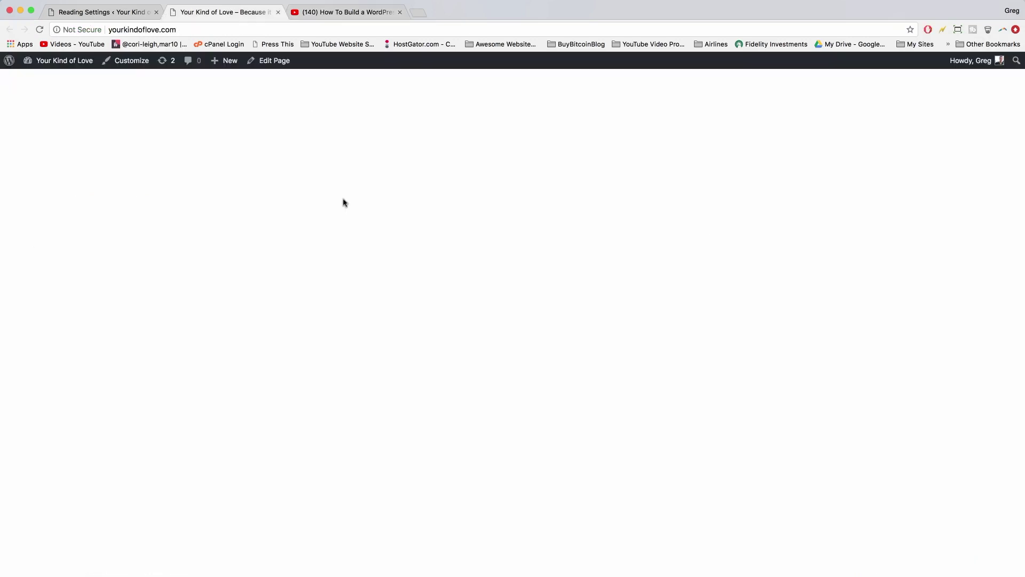
{"action": "left_click", "coordinate": [274, 61]}
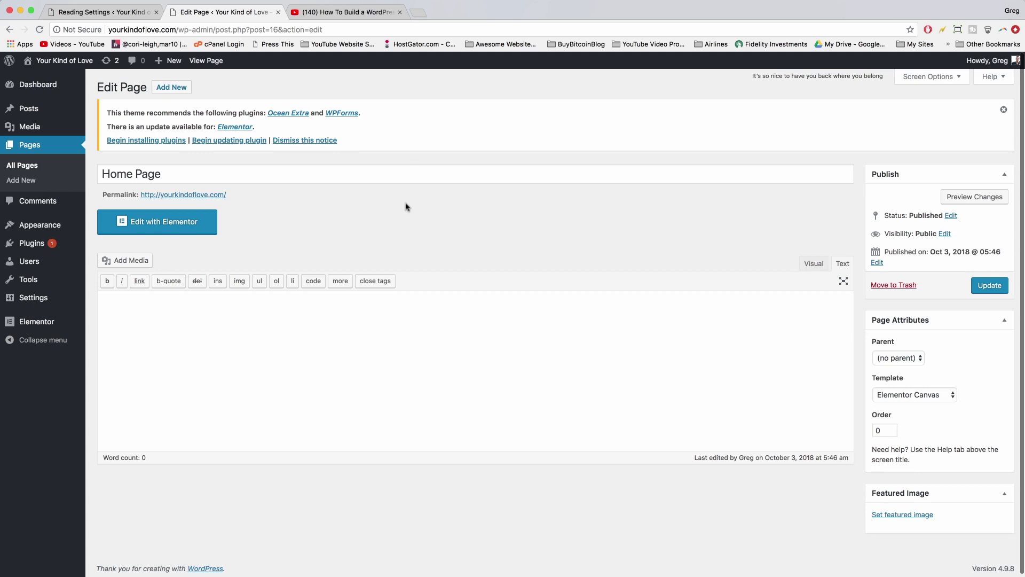
{"action": "left_click", "coordinate": [408, 176]}
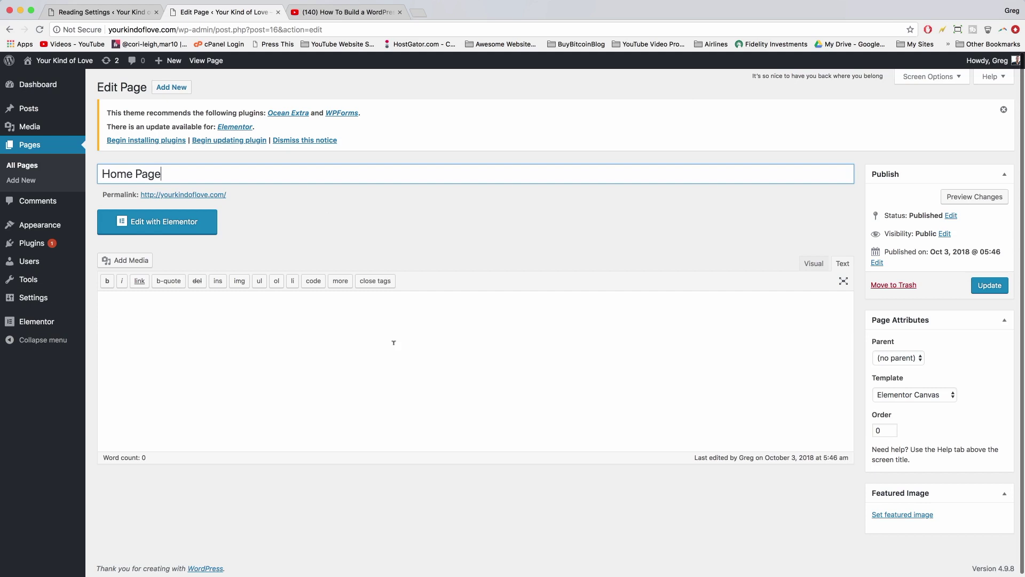
{"action": "left_click", "coordinate": [929, 395]}
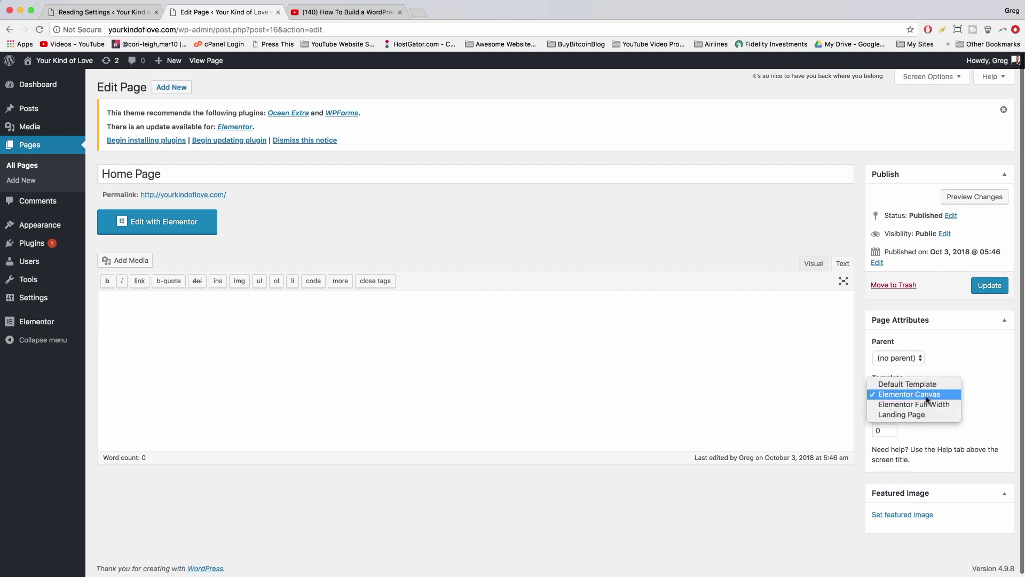
{"action": "left_click", "coordinate": [887, 396]}
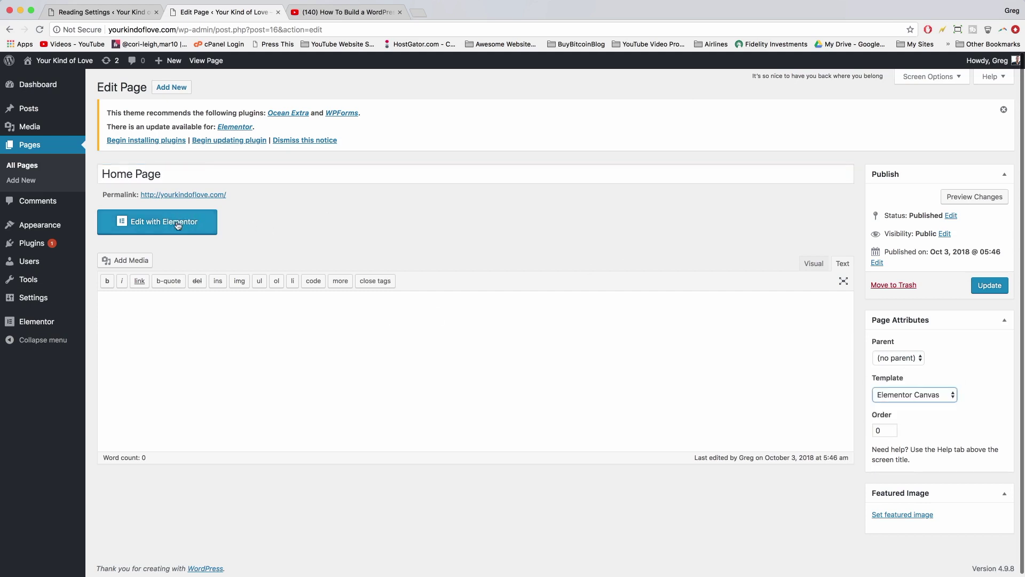
{"action": "left_click", "coordinate": [193, 221]}
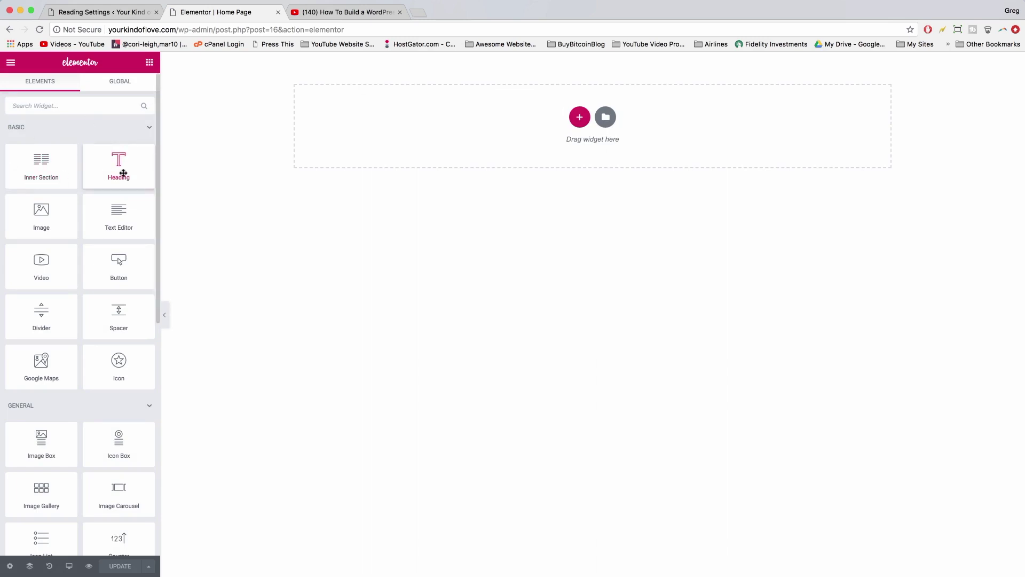
- Delete the placeholder Text Editor section and add a two-column 50/50 Inner Section
{"action": "left_click_drag", "start_coordinate": [122, 173], "coordinate": [602, 113]}
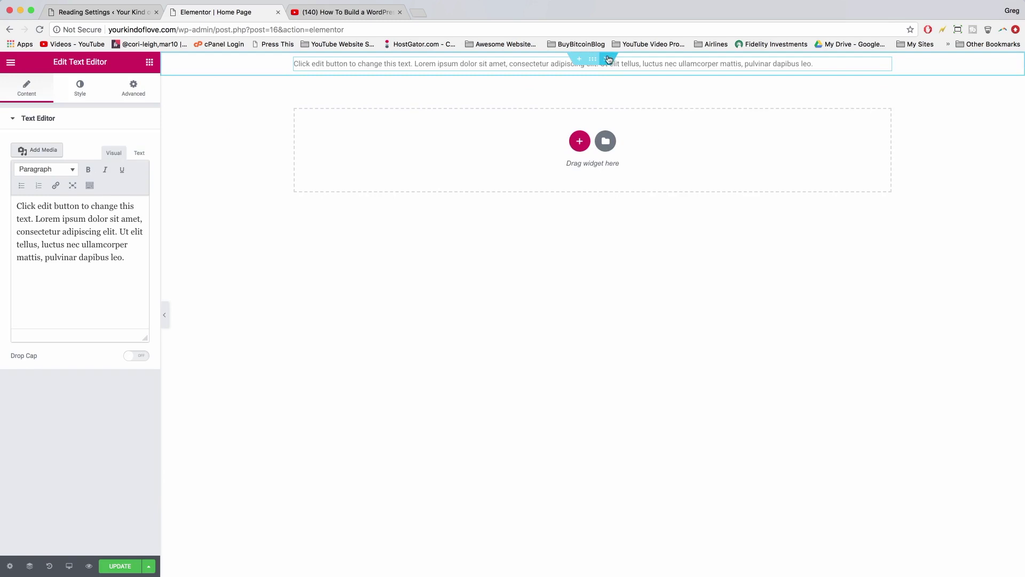
{"action": "left_click", "coordinate": [609, 59]}
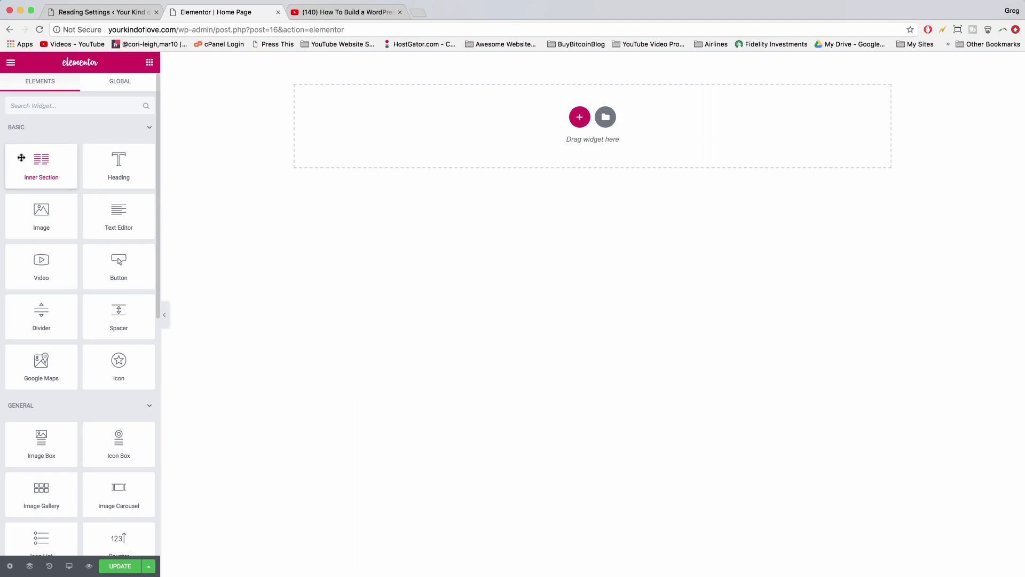
{"action": "left_click_drag", "start_coordinate": [21, 158], "coordinate": [467, 117]}
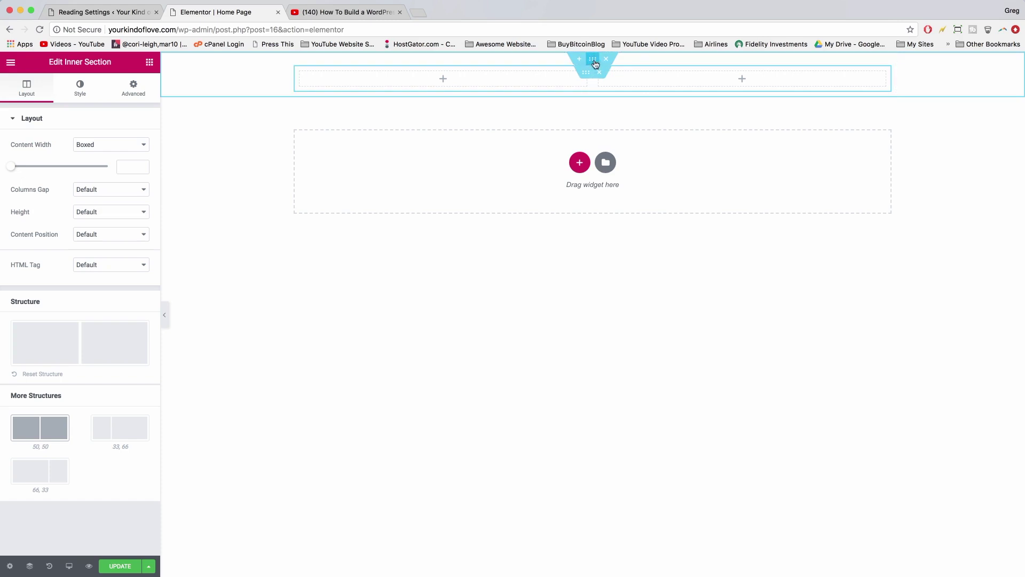
- Select the outer section, try Stretch Section and Full Width, revert to Boxed, and view its Style settings
{"action": "left_click", "coordinate": [597, 64]}
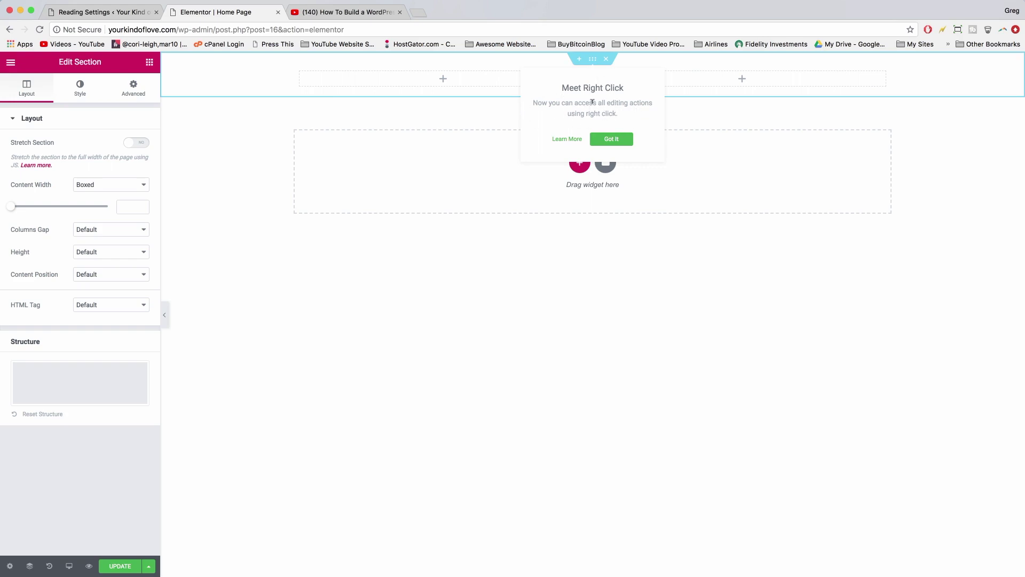
{"action": "left_click", "coordinate": [609, 140]}
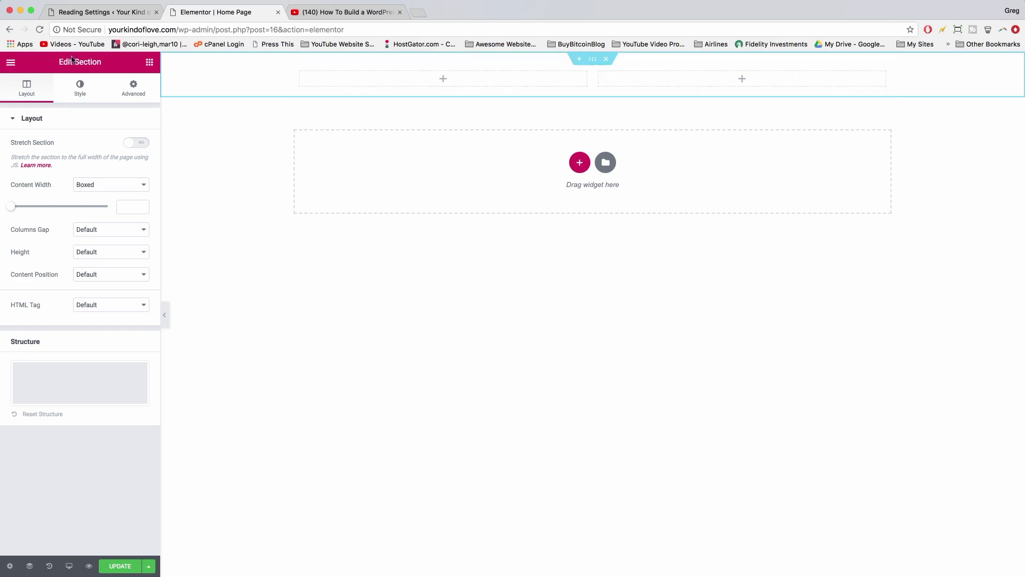
{"action": "left_click", "coordinate": [130, 143]}
{"action": "left_click", "coordinate": [130, 144]}
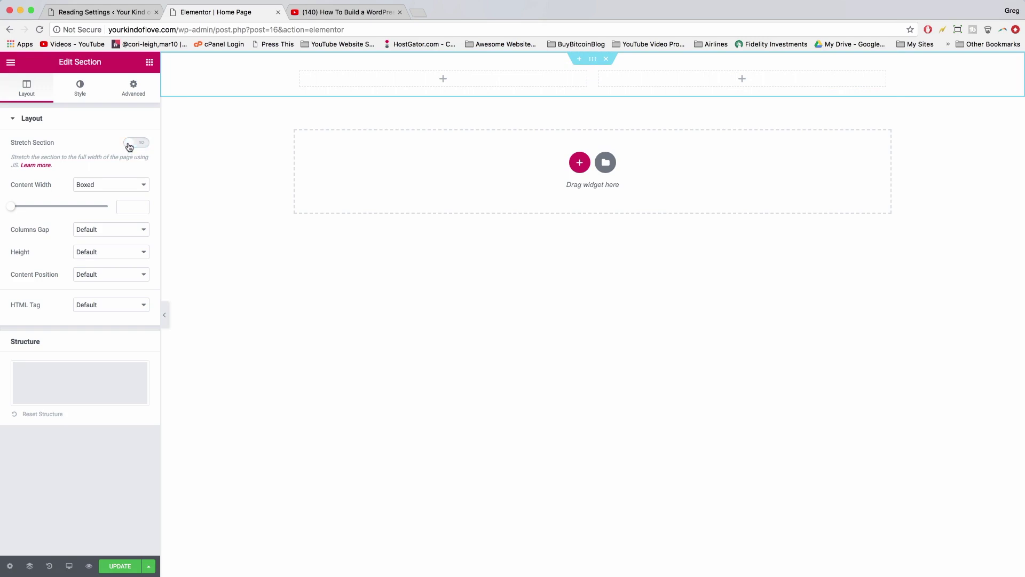
{"action": "left_click", "coordinate": [123, 187]}
{"action": "left_click", "coordinate": [123, 197]}
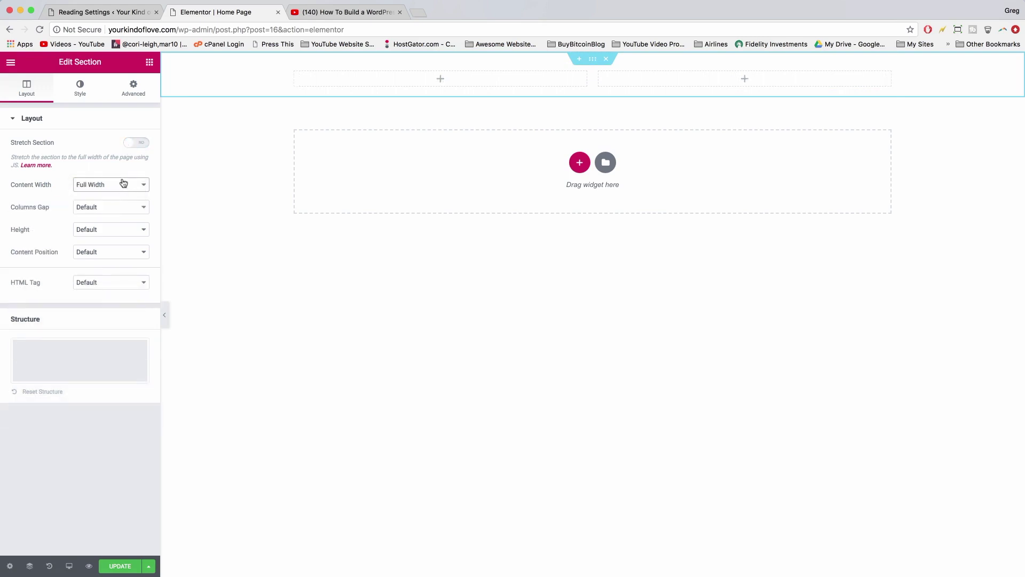
{"action": "left_click", "coordinate": [123, 184]}
{"action": "left_click", "coordinate": [113, 178]}
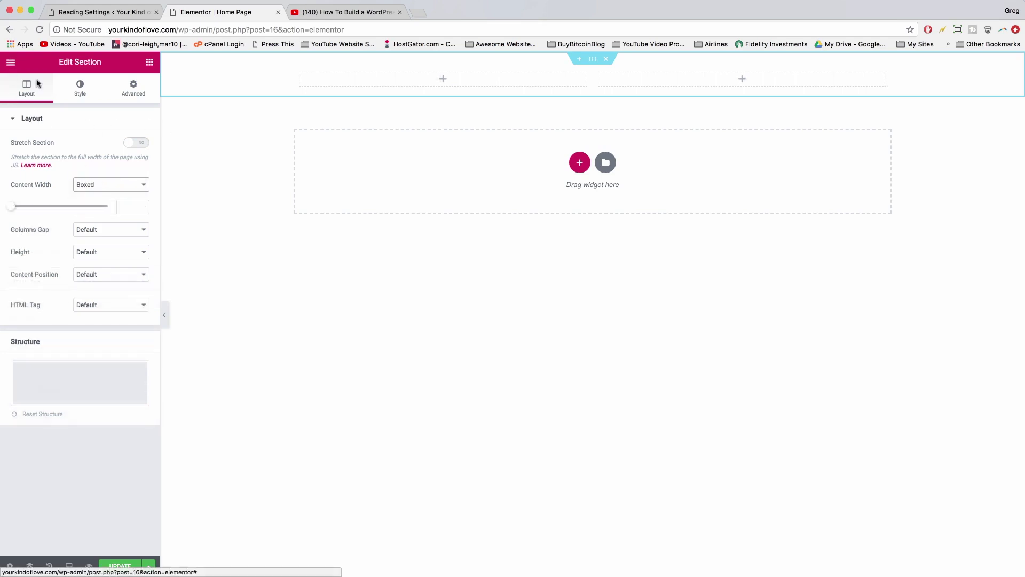
{"action": "left_click", "coordinate": [82, 92]}
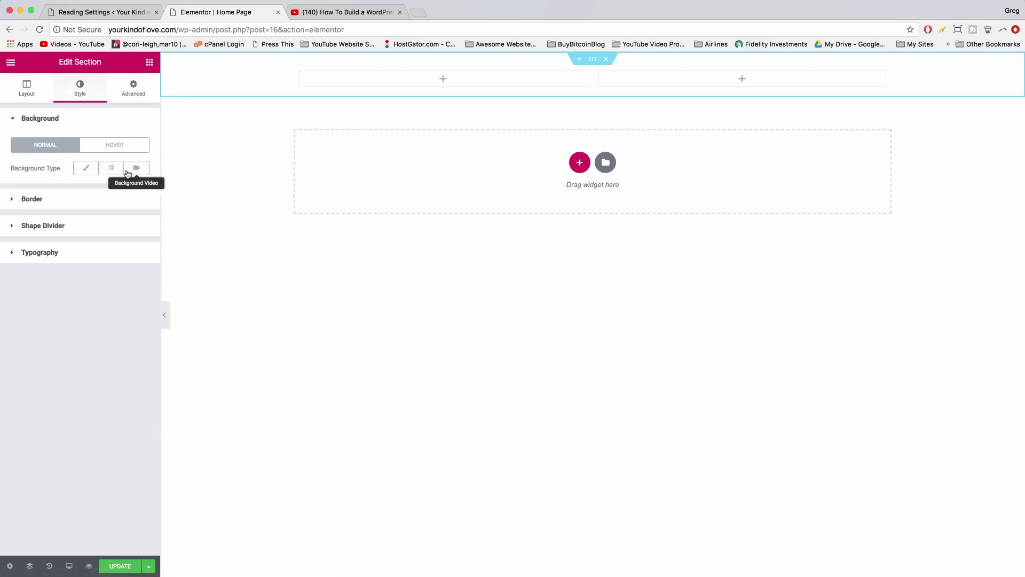
- Choose a classic image background and upload all nine India-Website-Images photos
{"action": "left_click", "coordinate": [90, 171]}
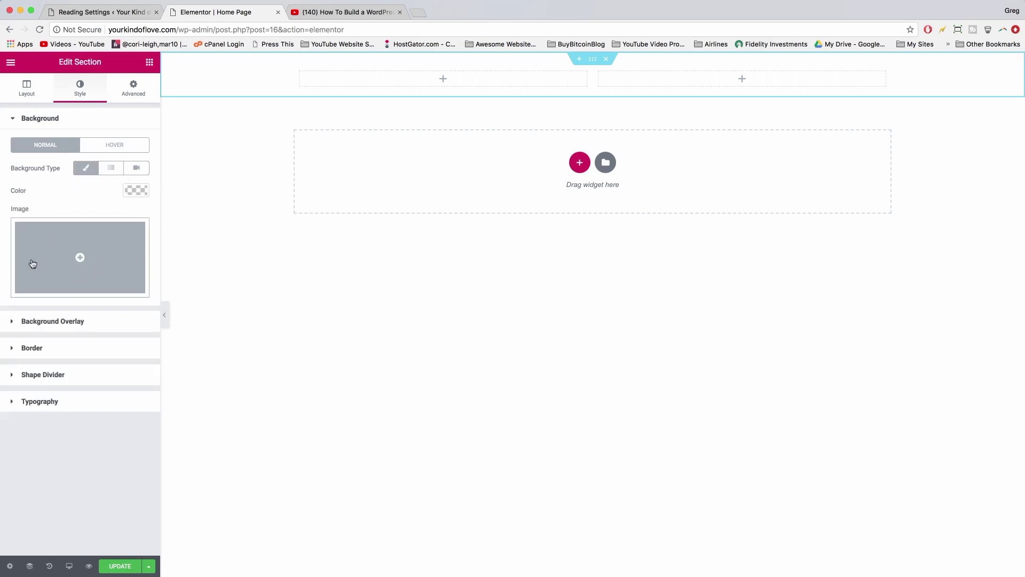
{"action": "left_click", "coordinate": [60, 263]}
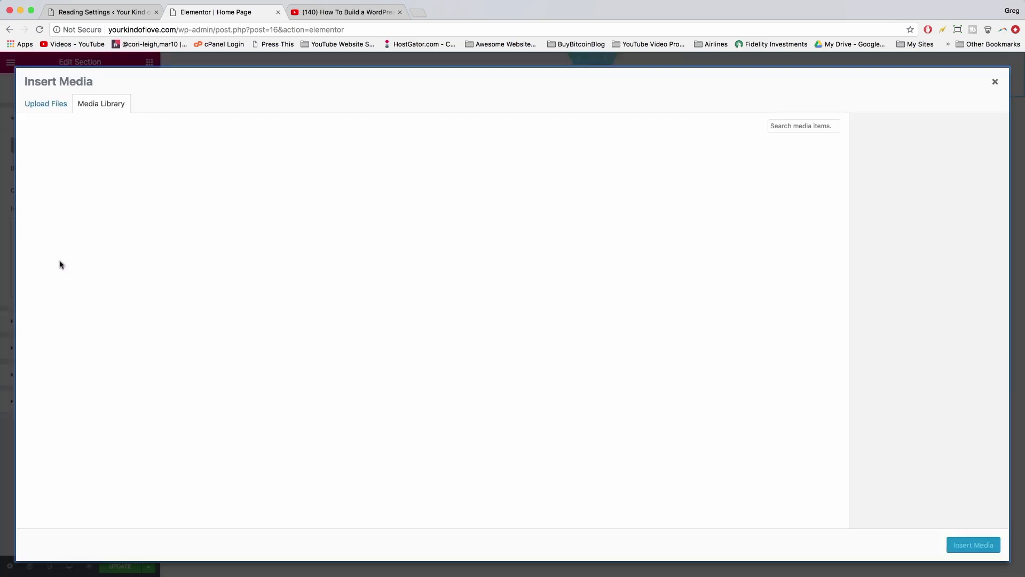
{"action": "left_click", "coordinate": [47, 104]}
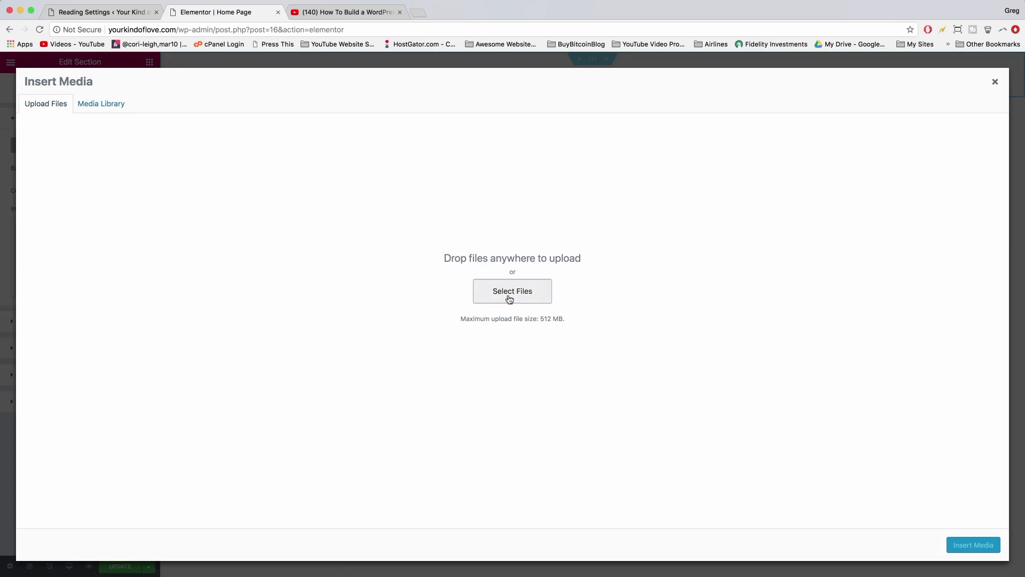
{"action": "left_click", "coordinate": [511, 292]}
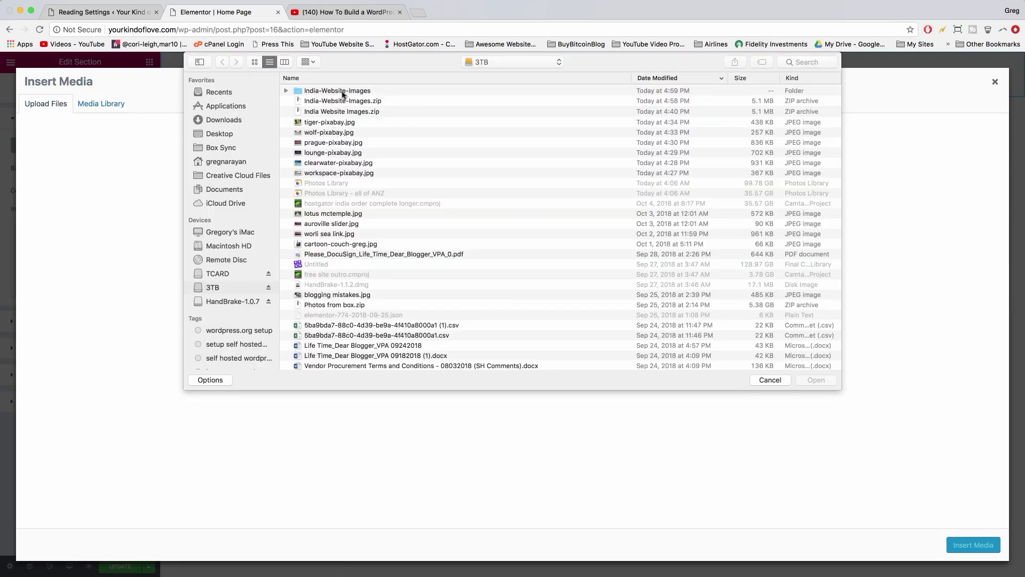
{"action": "double_click", "coordinate": [331, 91]}
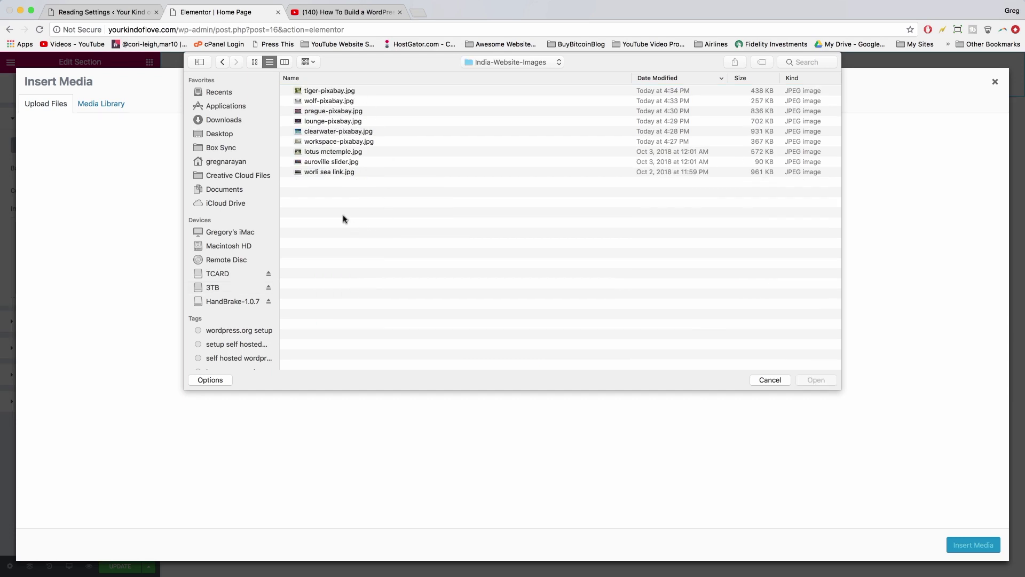
{"action": "key", "text": "super+a"}
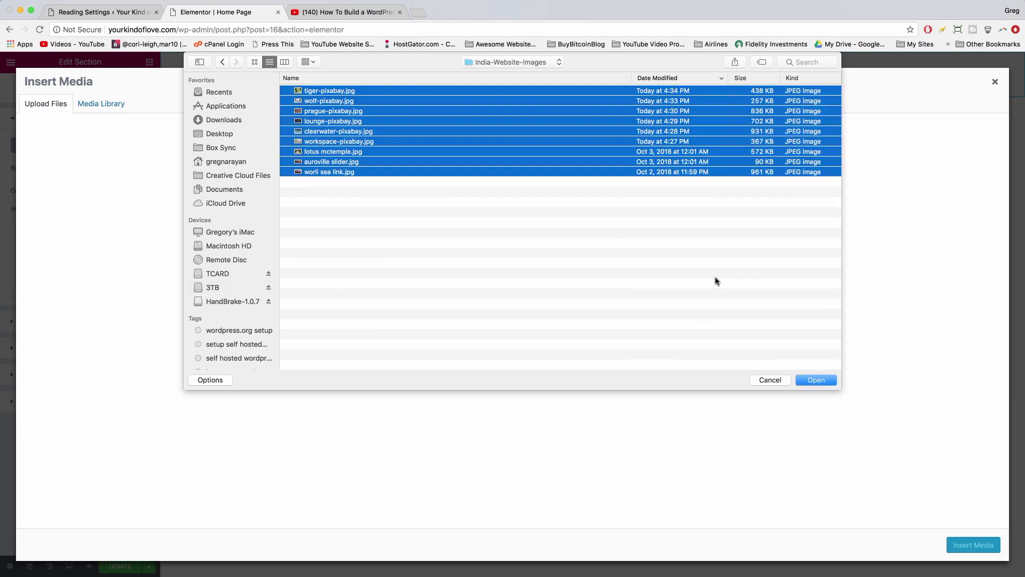
{"action": "key", "text": "Return"}
{"action": "left_click", "coordinate": [80, 187]}
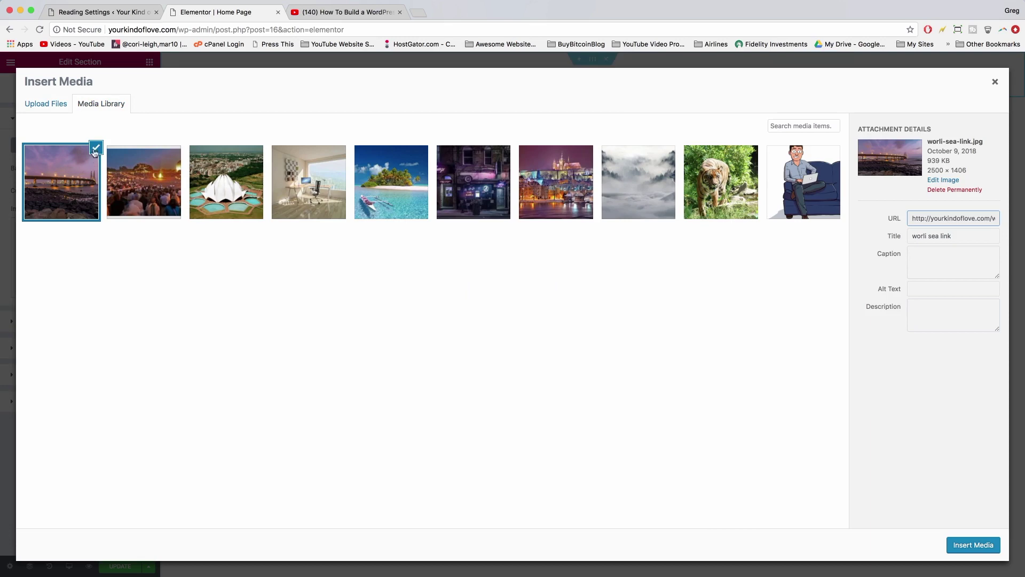
- Set worli-sea-link.jpg, the night bridge photo, as the section background image
{"action": "left_click", "coordinate": [140, 171]}
{"action": "left_click", "coordinate": [241, 176]}
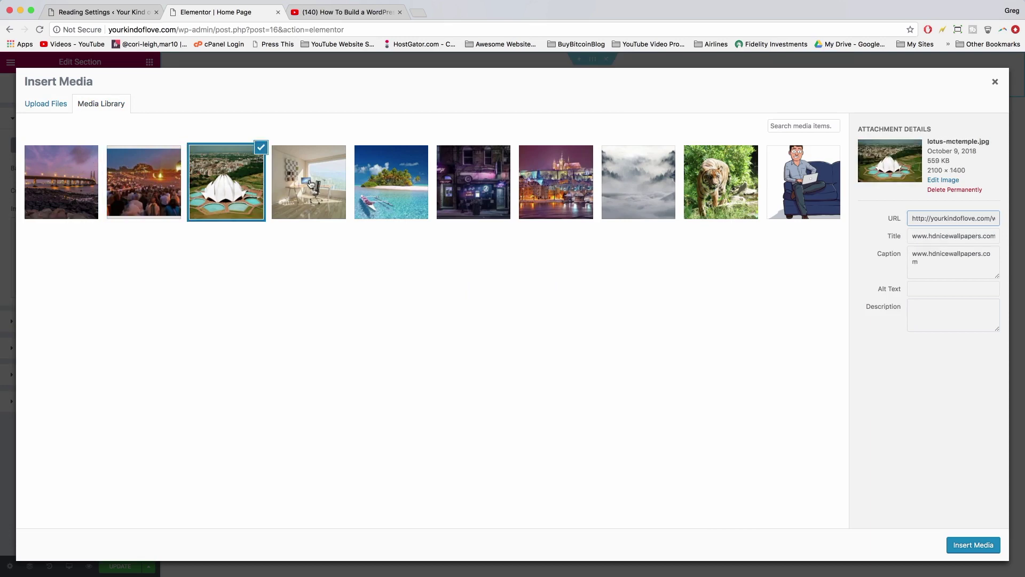
{"action": "left_click", "coordinate": [311, 185]}
{"action": "left_click", "coordinate": [216, 177]}
{"action": "left_click", "coordinate": [137, 194]}
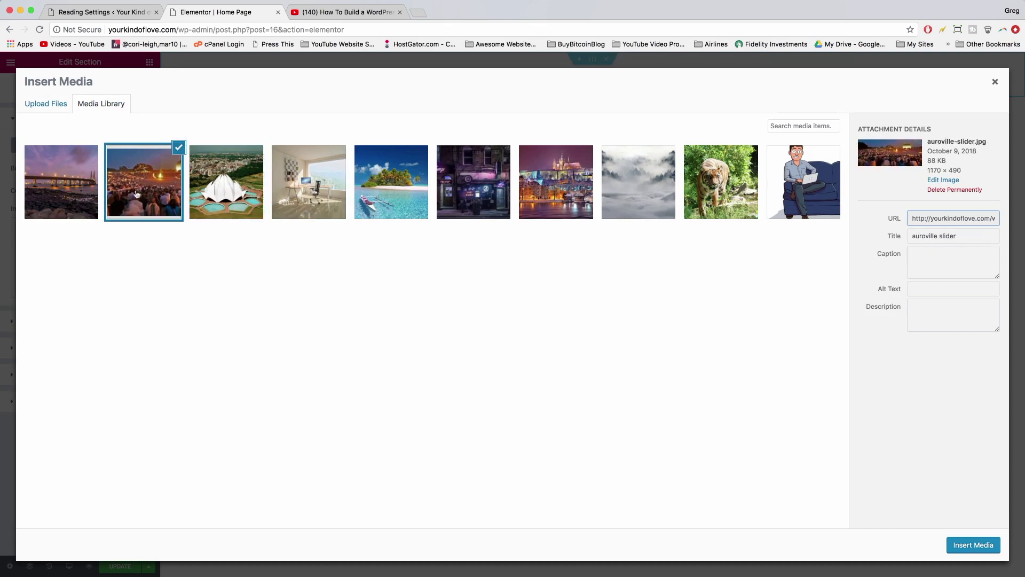
{"action": "left_click", "coordinate": [57, 187]}
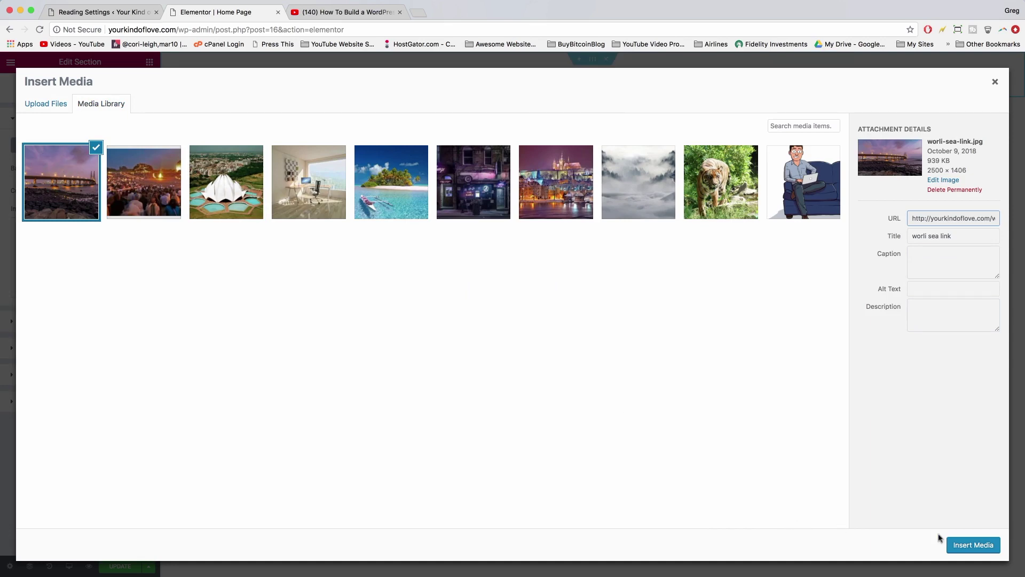
{"action": "left_click", "coordinate": [966, 545]}
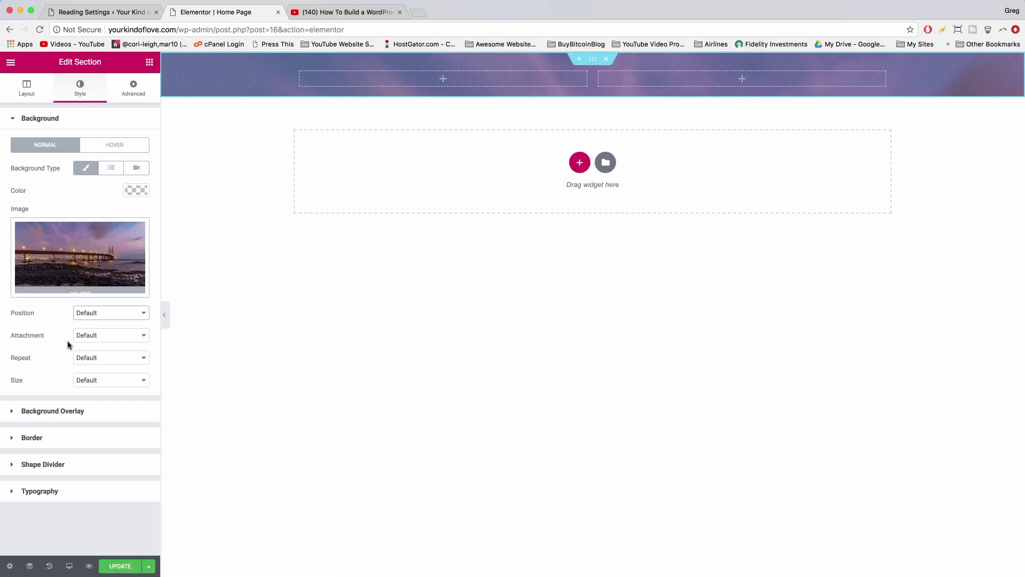
- Set background size to Cover and section height to Fit To Screen, then Update the page
{"action": "left_click", "coordinate": [131, 386]}
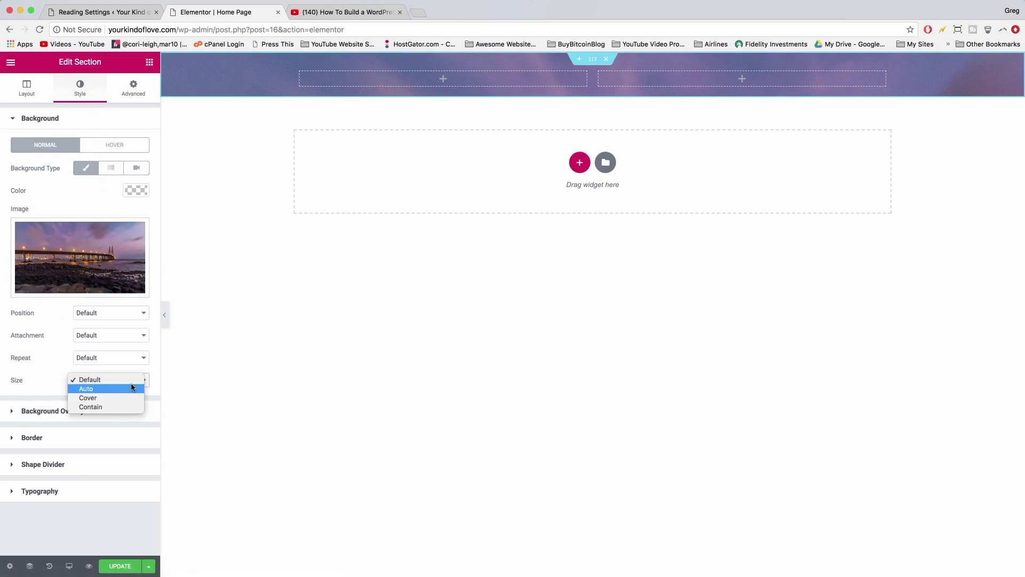
{"action": "left_click", "coordinate": [122, 398]}
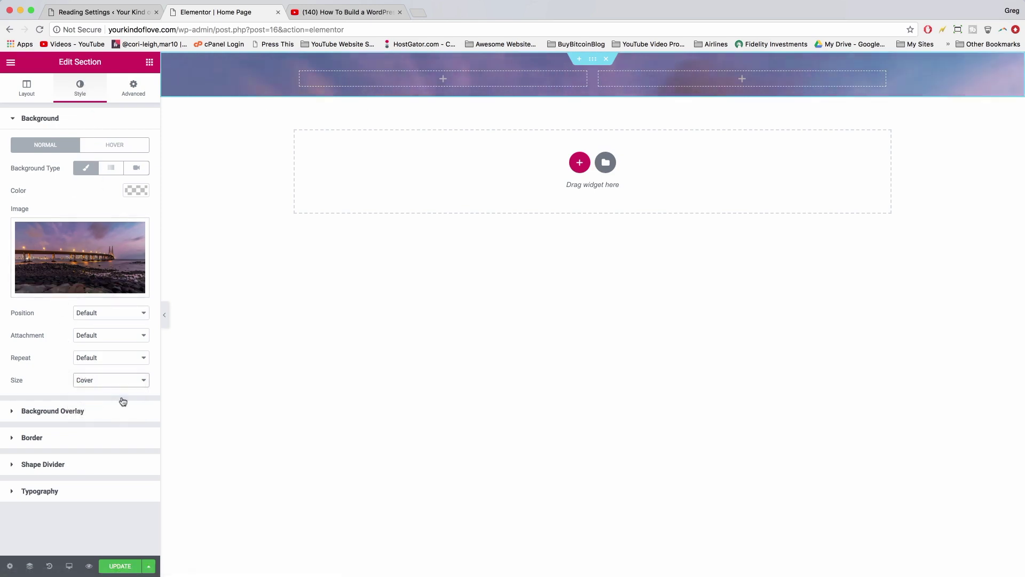
{"action": "left_click", "coordinate": [23, 90]}
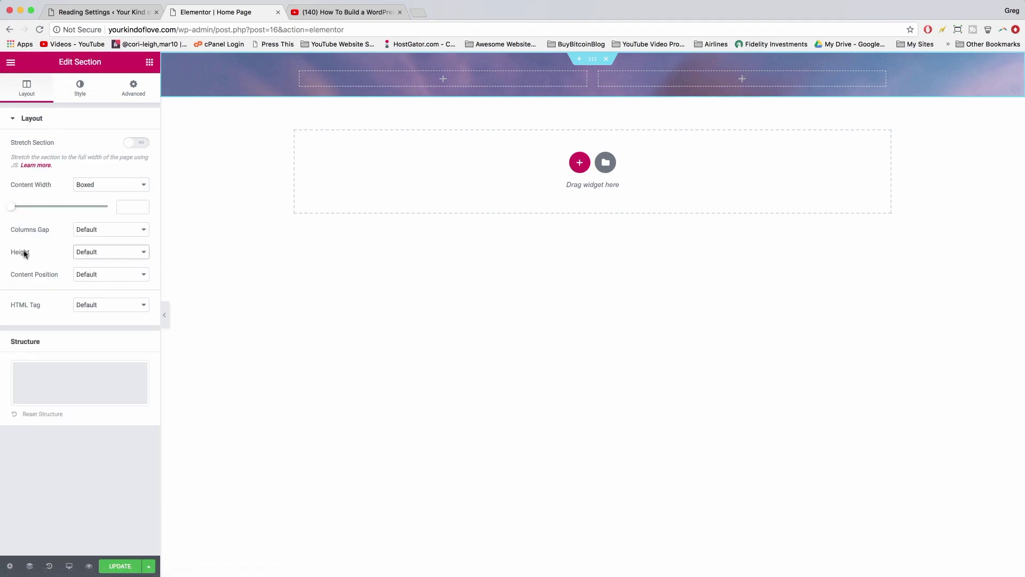
{"action": "left_click", "coordinate": [109, 254]}
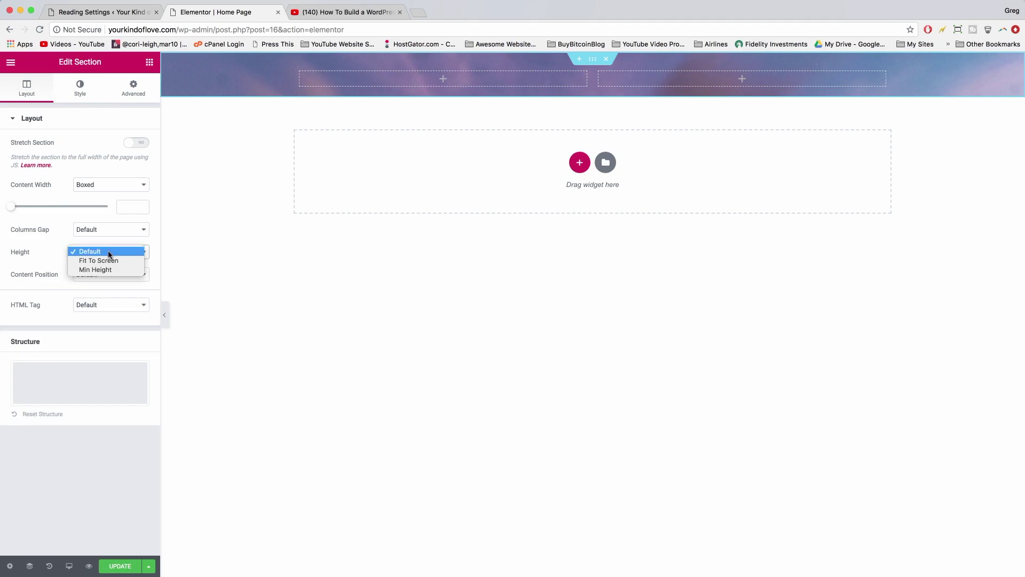
{"action": "left_click", "coordinate": [110, 261]}
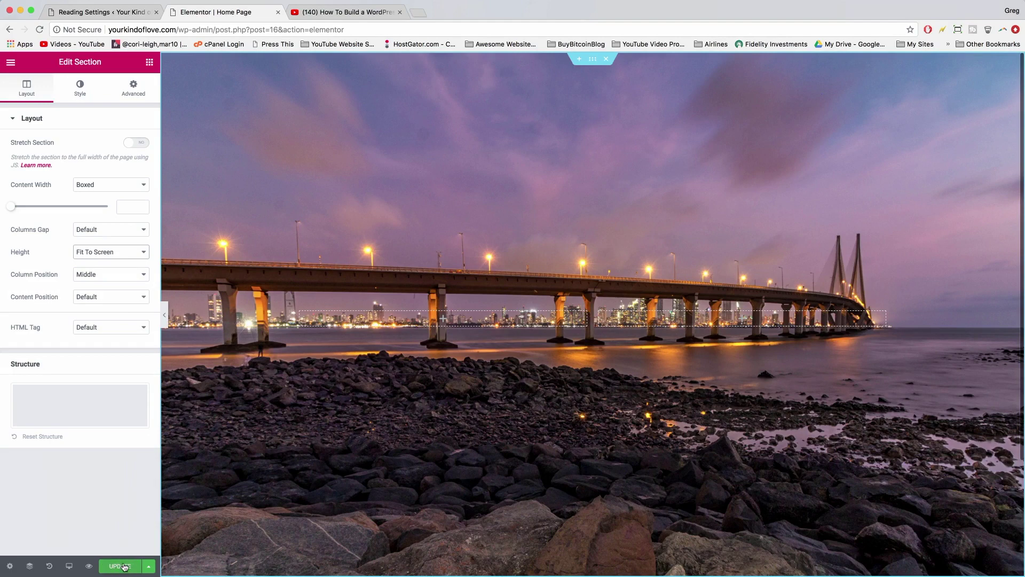
{"action": "left_click", "coordinate": [124, 566]}
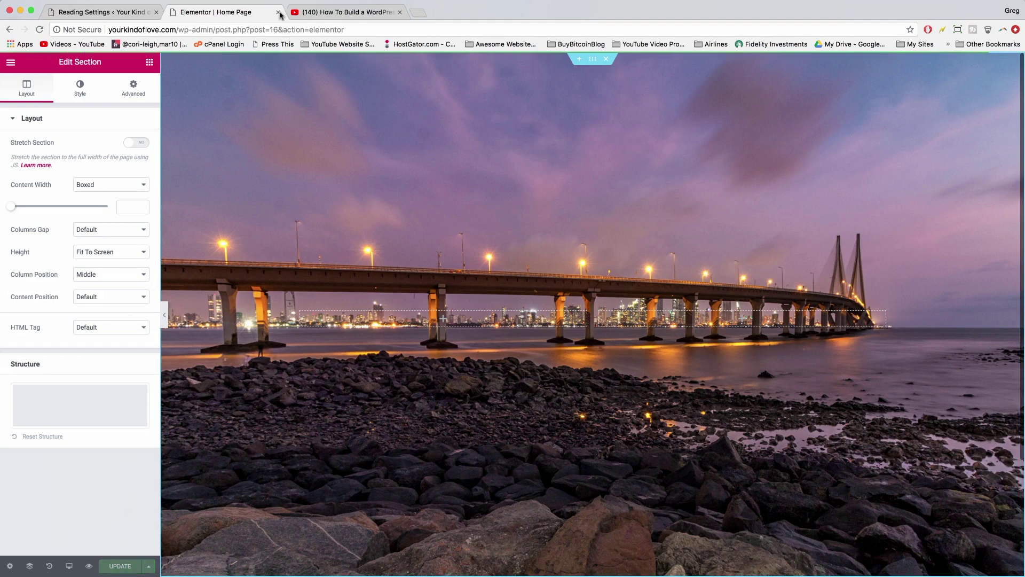
- Preview the live yourkindoflove.com home page in a new tab, then return to Elementor
{"action": "left_click", "coordinate": [418, 13]}
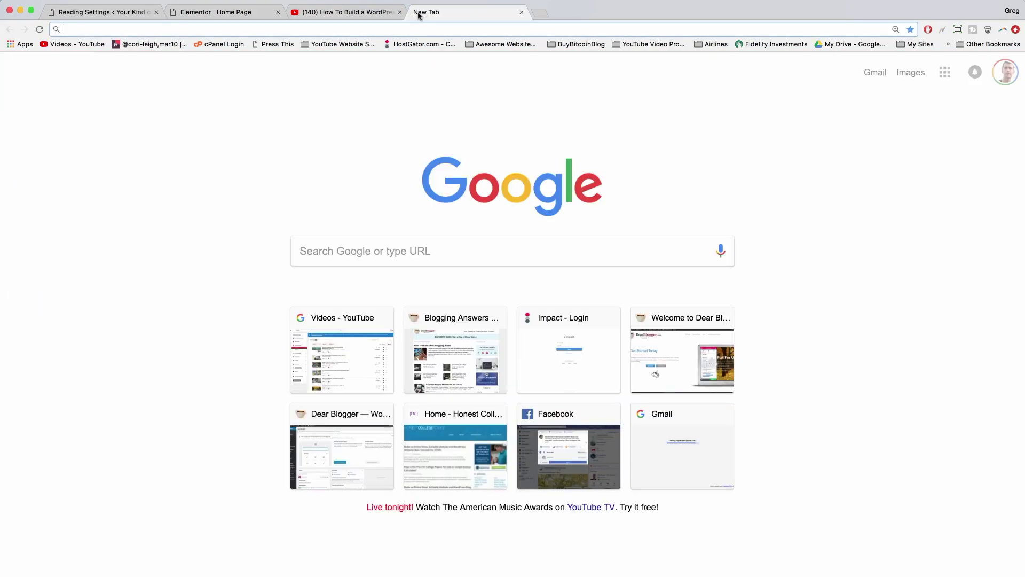
{"action": "type", "text": "yourk"}
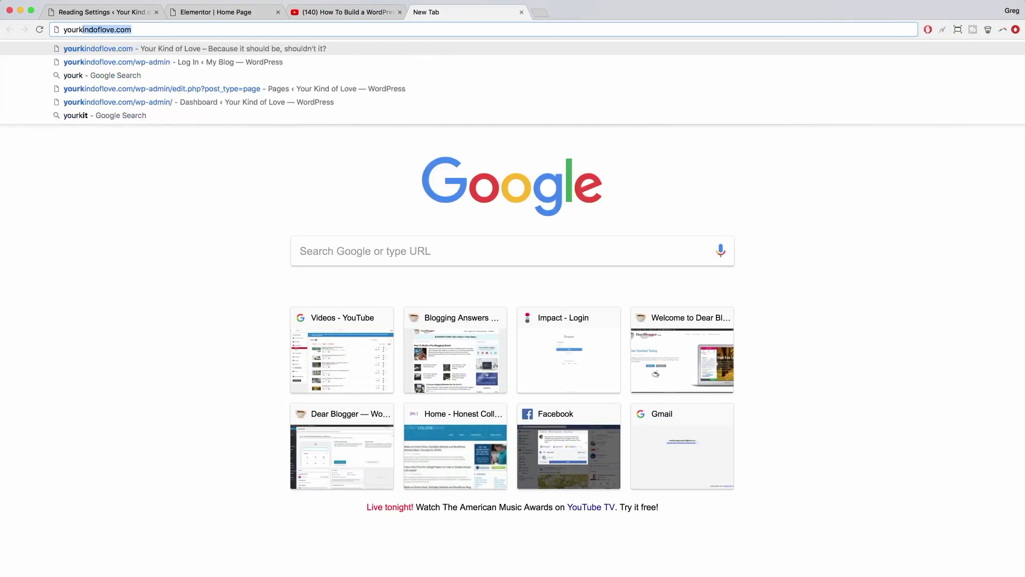
{"action": "key", "text": "Return"}
{"action": "left_click_drag", "start_coordinate": [462, 11], "coordinate": [374, 11]}
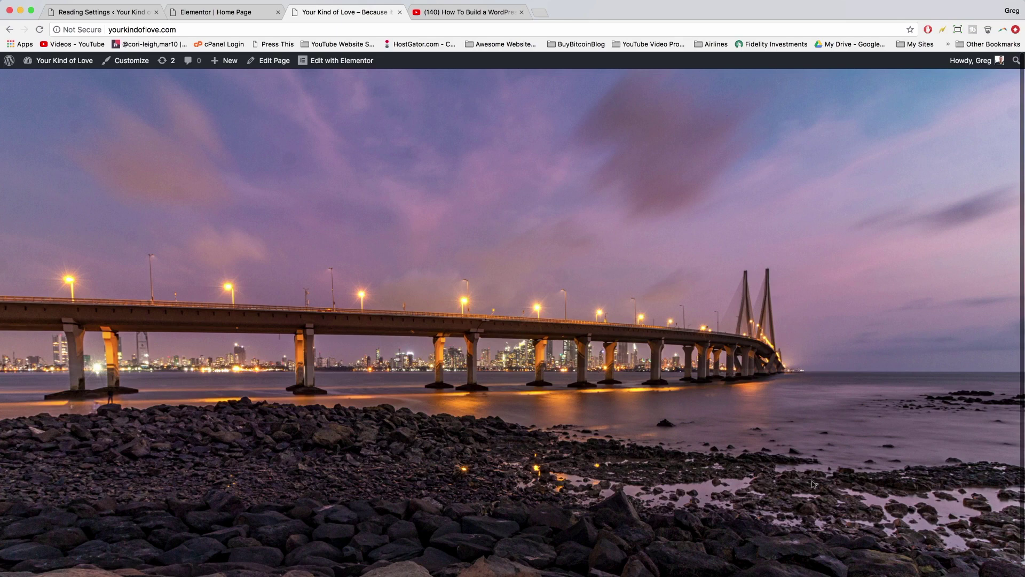
{"action": "scroll", "coordinate": [345, 172], "scroll_direction": "down", "scroll_amount": 2}
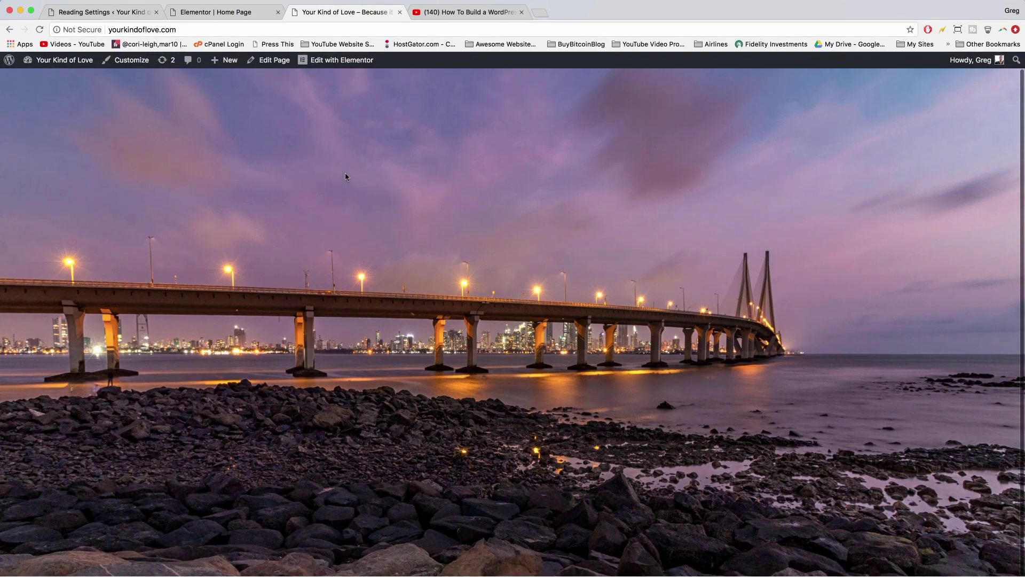
{"action": "scroll", "coordinate": [345, 172], "scroll_direction": "up", "scroll_amount": 2}
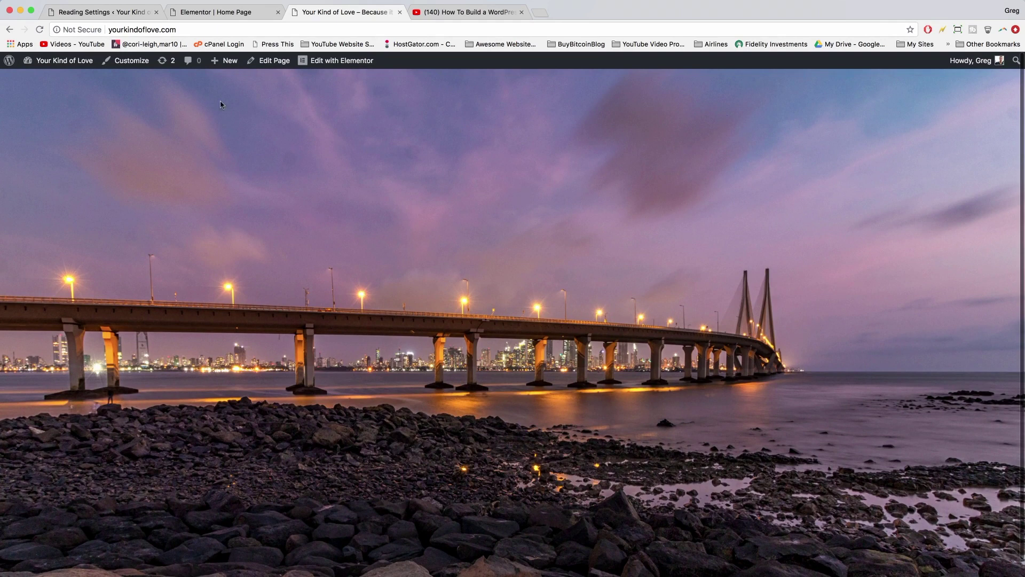
{"action": "left_click", "coordinate": [202, 12]}
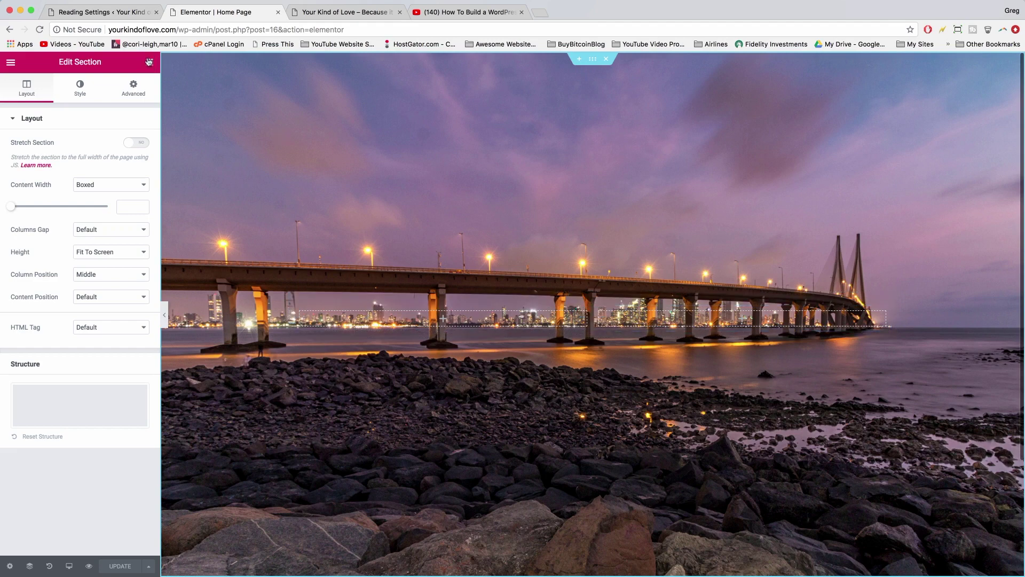
- Add a centre-aligned Heading widget reading 'Your Website. Your Love' over the bridge photo
{"action": "left_click", "coordinate": [150, 64]}
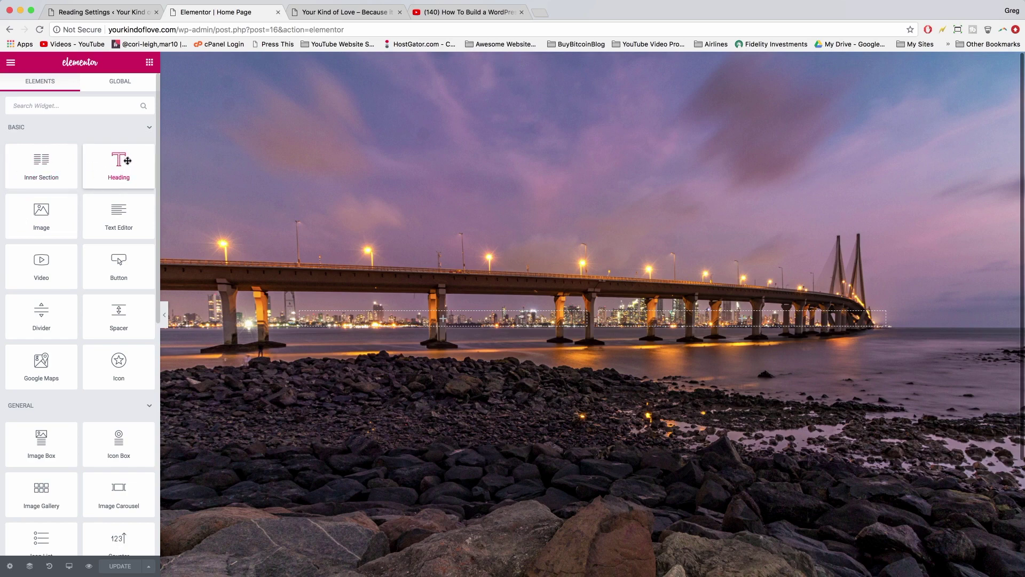
{"action": "left_click_drag", "start_coordinate": [131, 161], "coordinate": [605, 307]}
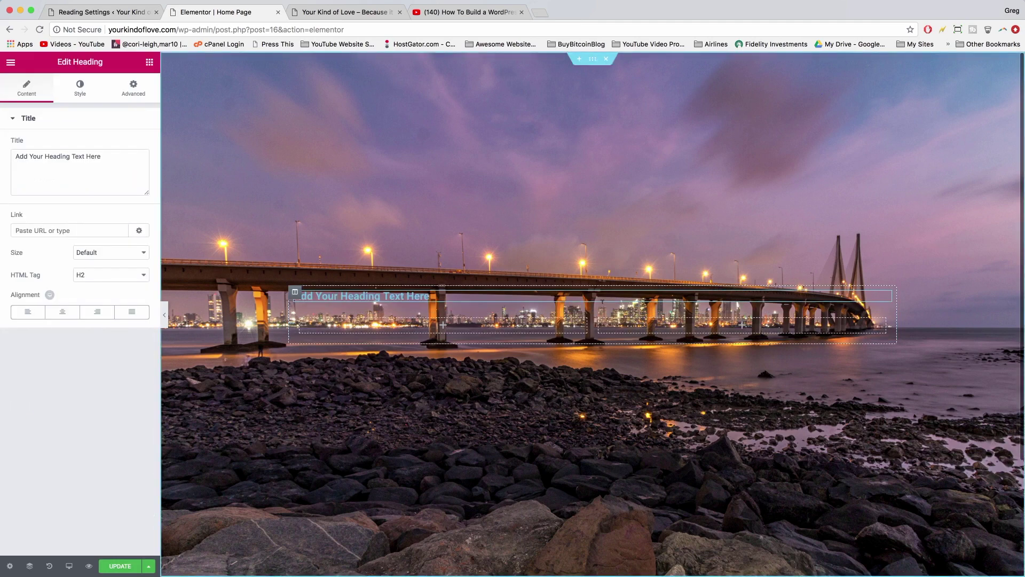
{"action": "triple_click", "coordinate": [31, 157]}
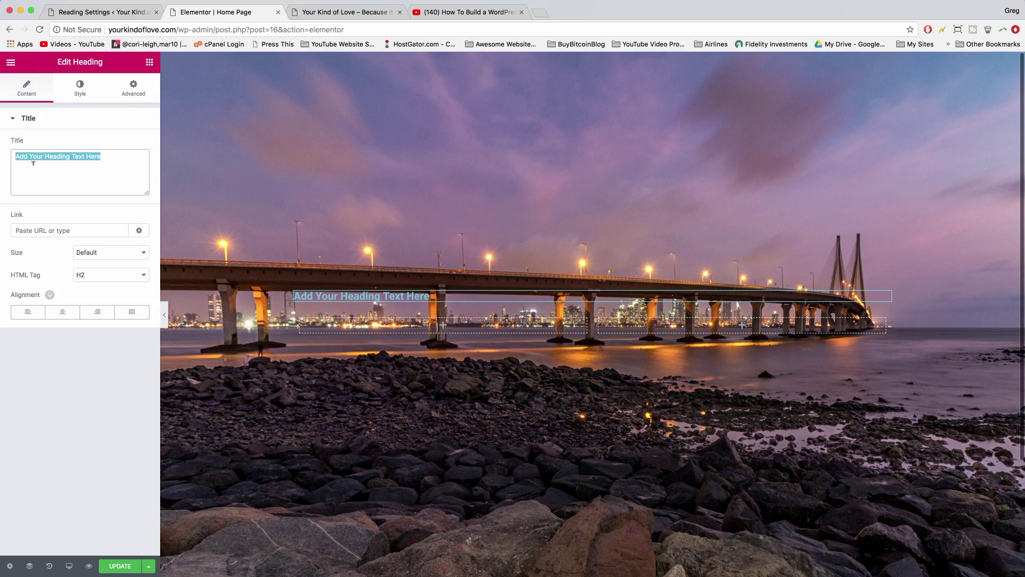
{"action": "type", "text": "Your Webs"}
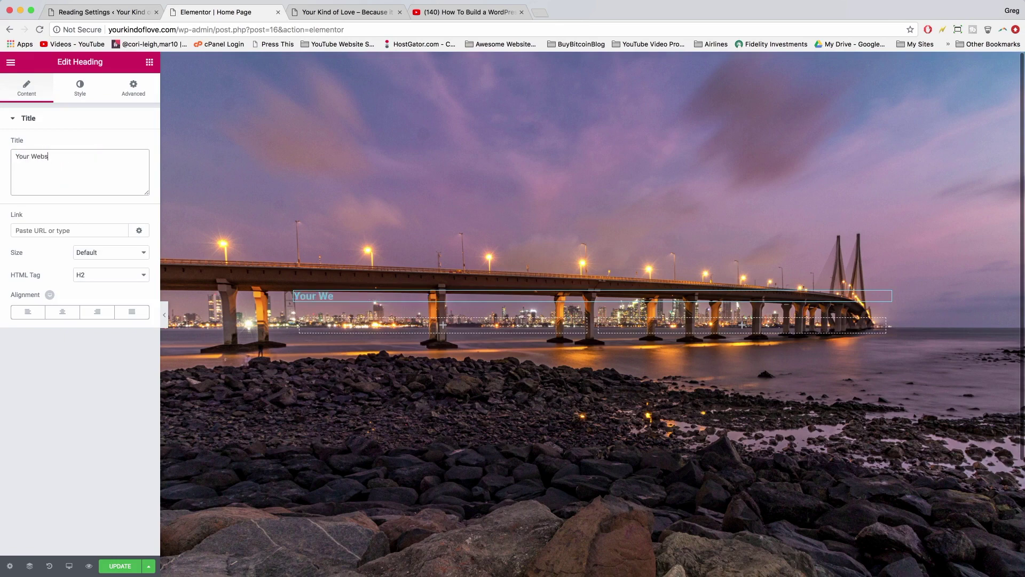
{"action": "type", "text": "ite. Your Love."}
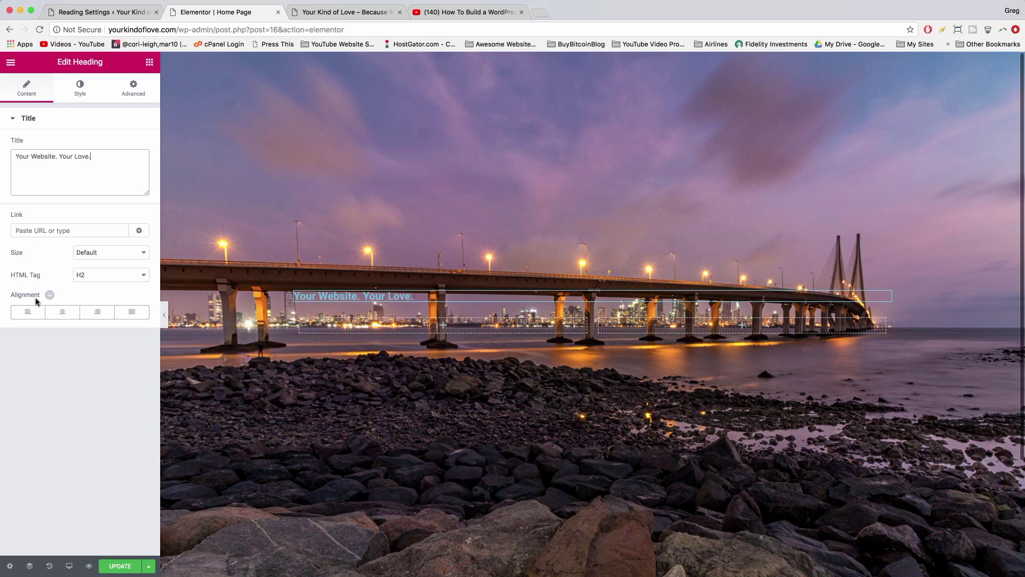
{"action": "left_click", "coordinate": [63, 313]}
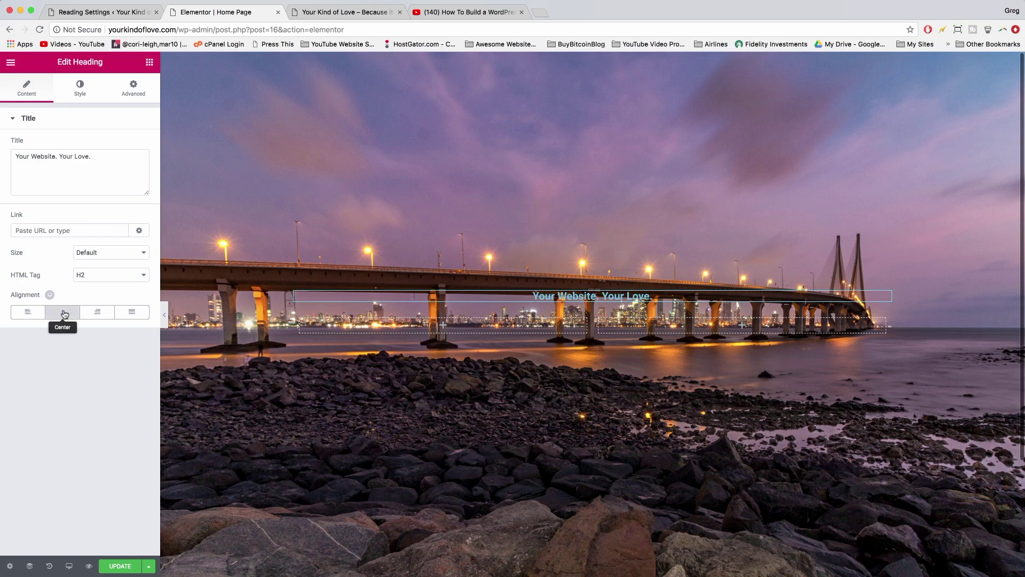
- Colour the heading light green using the Style tab's Text Color picker
{"action": "left_click", "coordinate": [81, 92]}
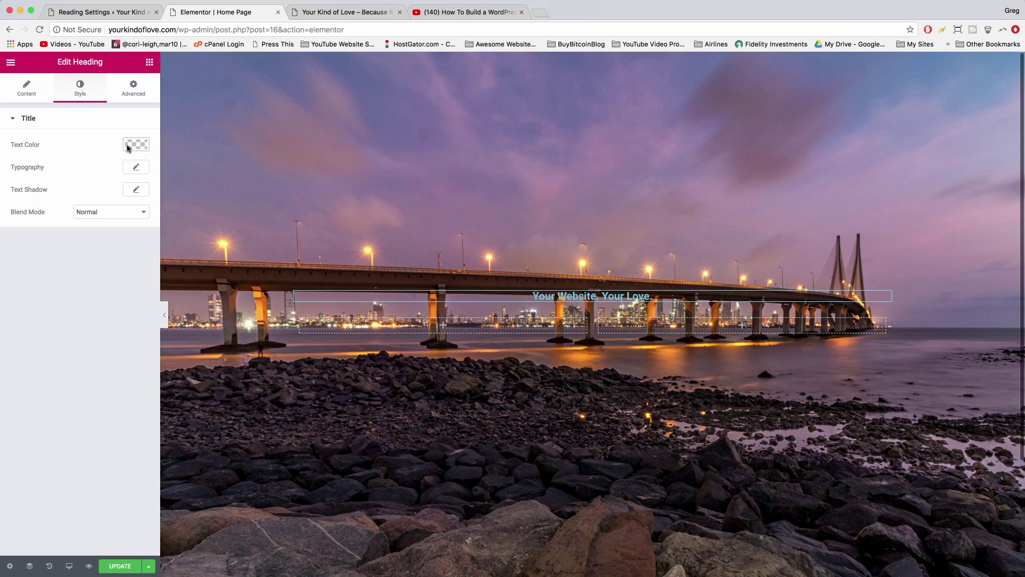
{"action": "left_click", "coordinate": [135, 146]}
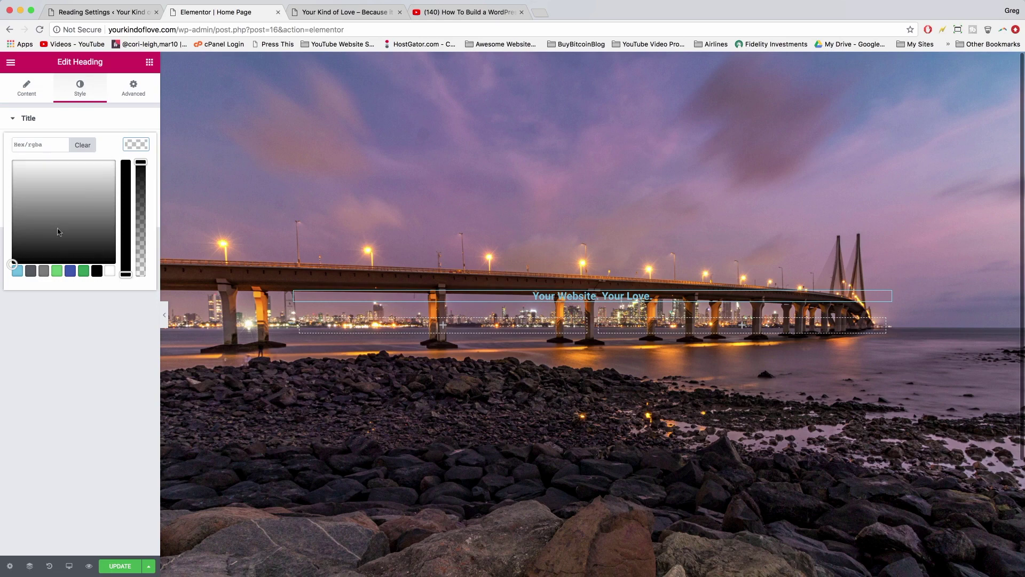
{"action": "left_click", "coordinate": [17, 271]}
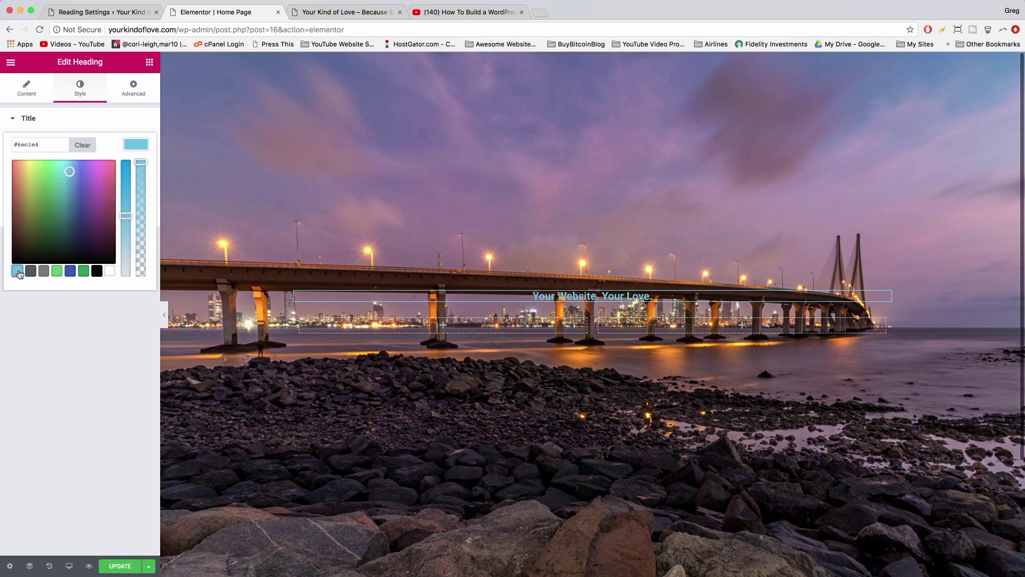
{"action": "left_click", "coordinate": [31, 271]}
{"action": "left_click", "coordinate": [68, 272]}
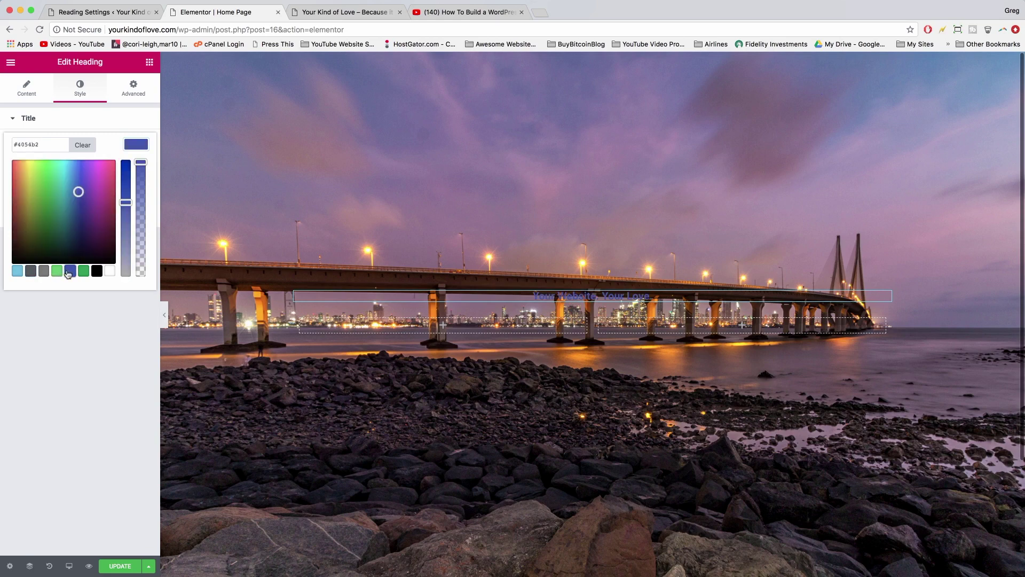
{"action": "mouse_move", "coordinate": [78, 191]}
{"action": "left_mouse_down"}
{"action": "mouse_move", "coordinate": [39, 208]}
{"action": "mouse_move", "coordinate": [27, 183]}
{"action": "mouse_move", "coordinate": [38, 175]}
{"action": "mouse_move", "coordinate": [18, 182]}
{"action": "left_mouse_up"}
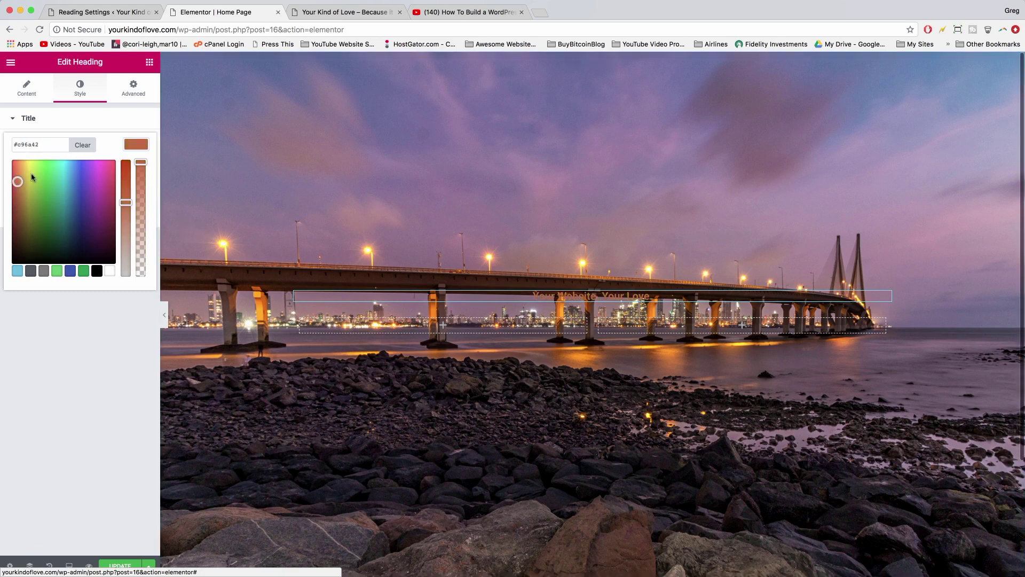
{"action": "left_click", "coordinate": [136, 147]}
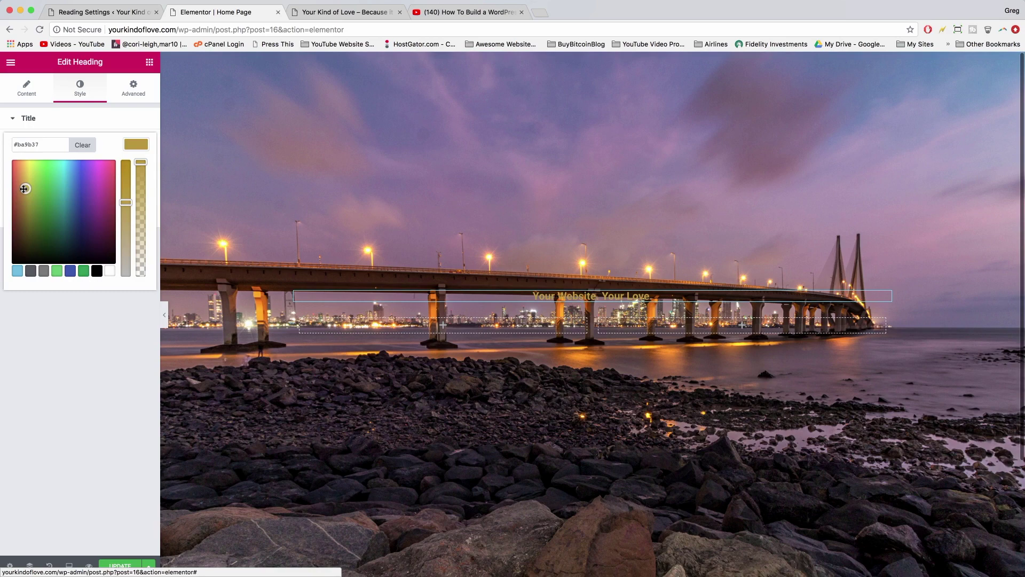
{"action": "mouse_move", "coordinate": [24, 188]}
{"action": "left_mouse_down"}
{"action": "mouse_move", "coordinate": [48, 174]}
{"action": "mouse_move", "coordinate": [35, 190]}
{"action": "left_mouse_up"}
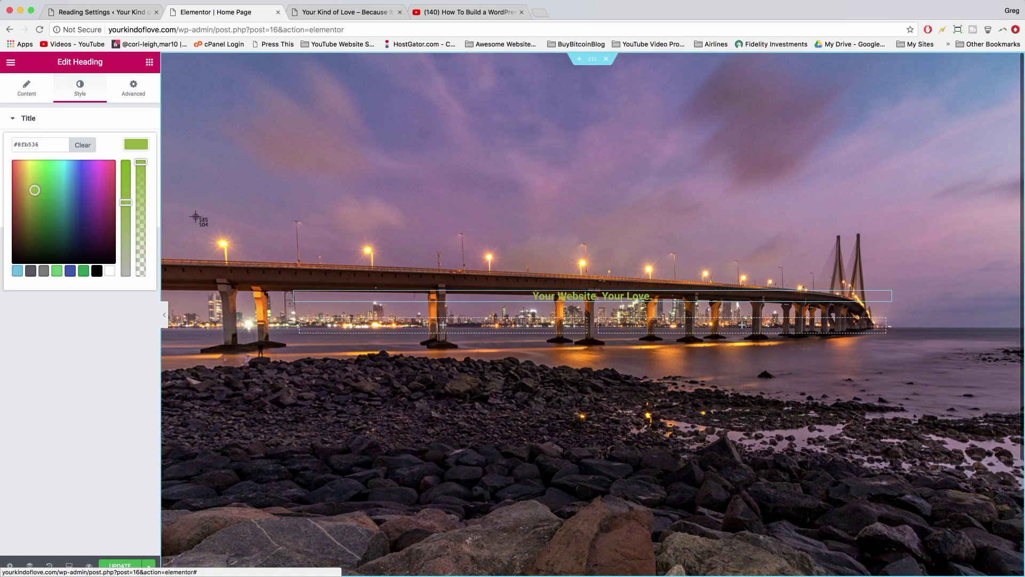
{"action": "left_click_drag", "start_coordinate": [196, 216], "coordinate": [252, 279]}
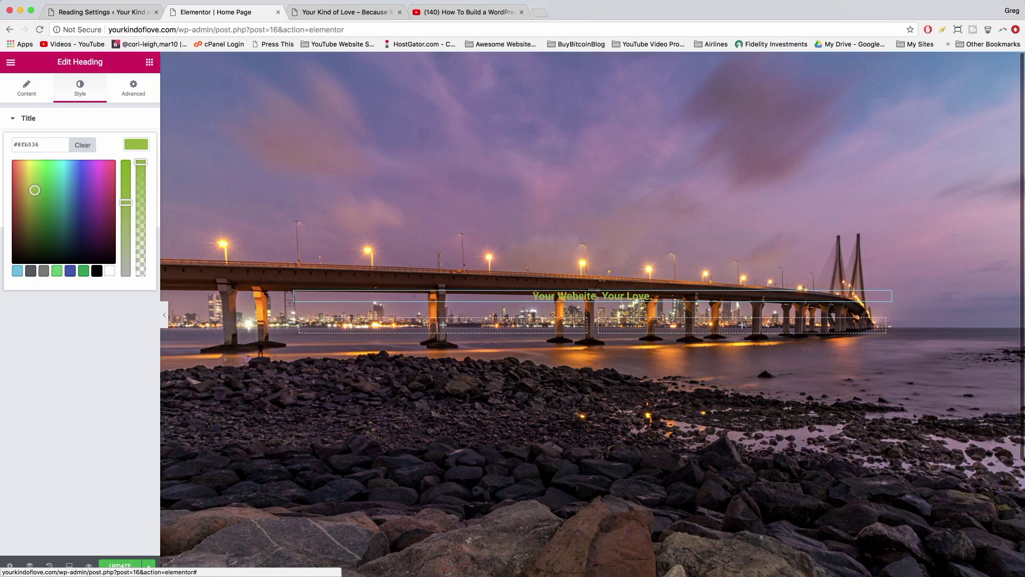
{"action": "left_click", "coordinate": [540, 14]}
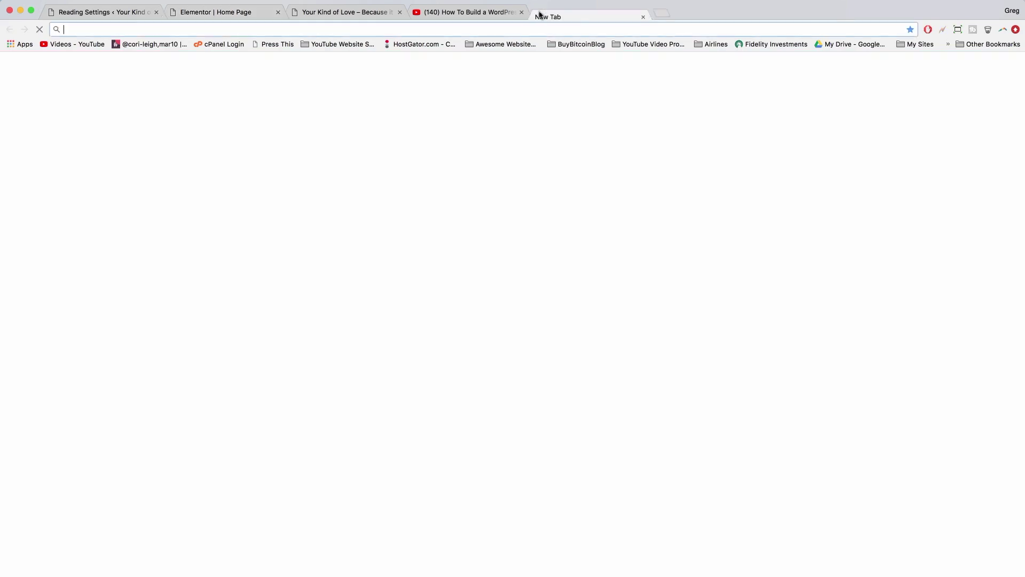
- Open the newest Desktop screenshot in the PicMonkey photo editor
{"action": "type", "text": "pic"}
{"action": "key", "text": "Return"}
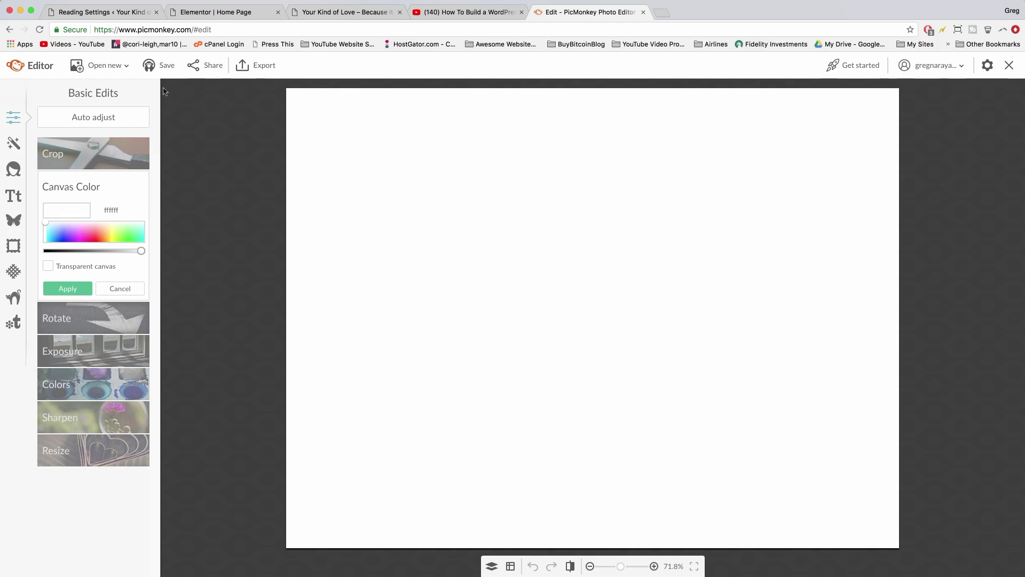
{"action": "left_click", "coordinate": [113, 73]}
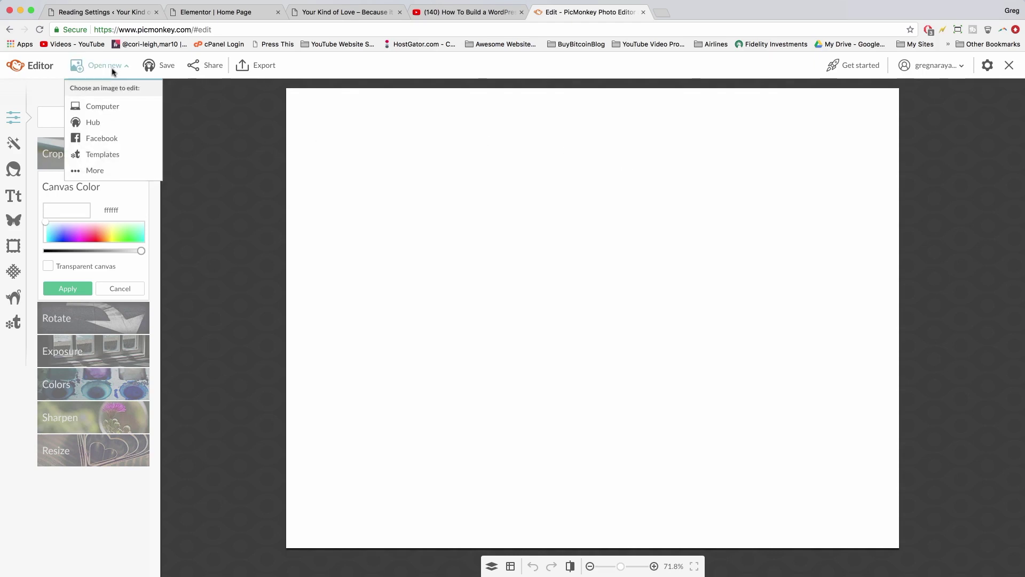
{"action": "left_click", "coordinate": [99, 111]}
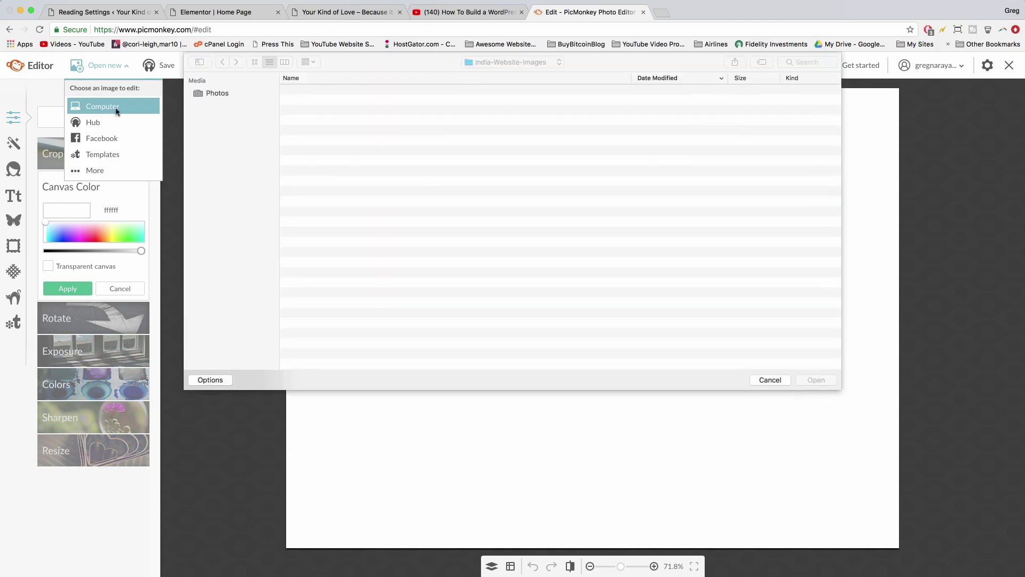
{"action": "left_click", "coordinate": [220, 133]}
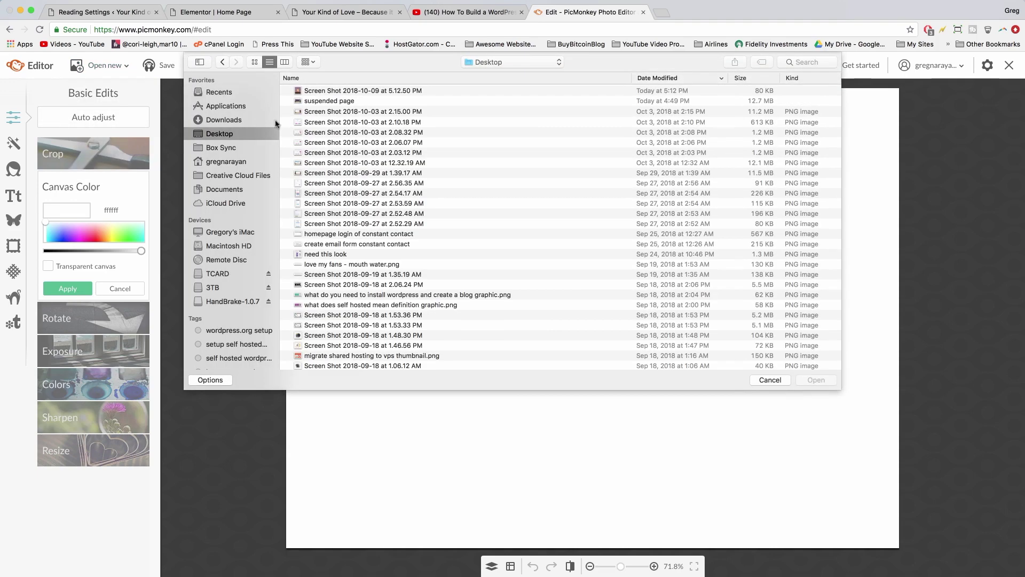
{"action": "left_click", "coordinate": [338, 91]}
{"action": "double_click", "coordinate": [339, 92]}
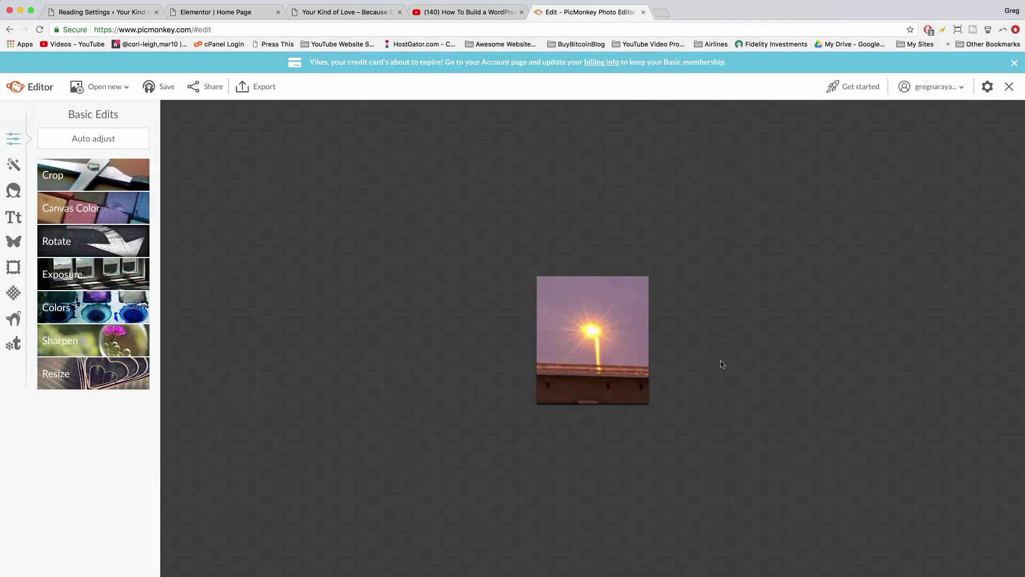
- Add a text layer, eyedropper the lamp's yellow fed164, and copy that hex value
{"action": "left_click", "coordinate": [13, 216]}
{"action": "left_click", "coordinate": [89, 142]}
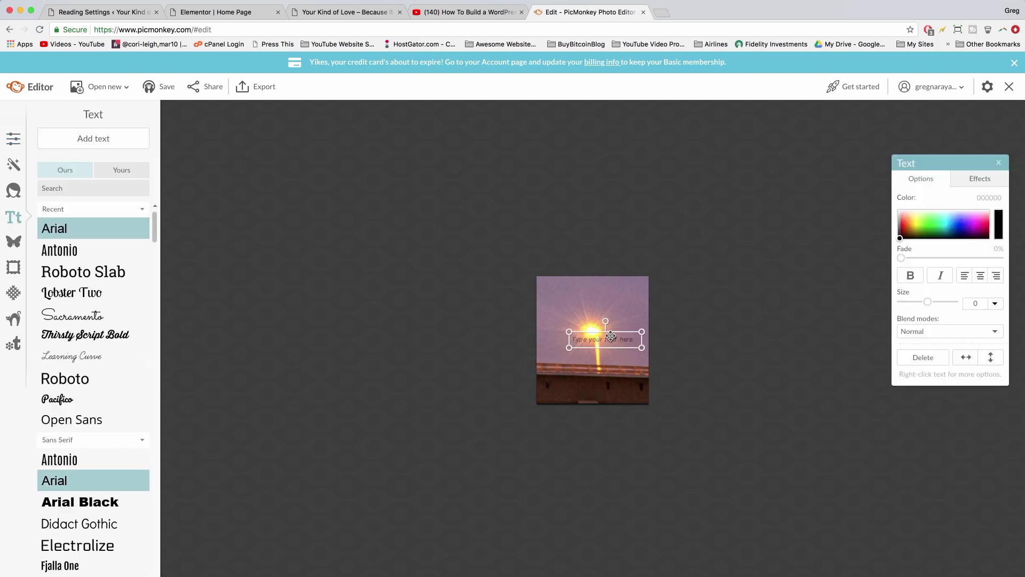
{"action": "left_click_drag", "start_coordinate": [610, 335], "coordinate": [608, 368]}
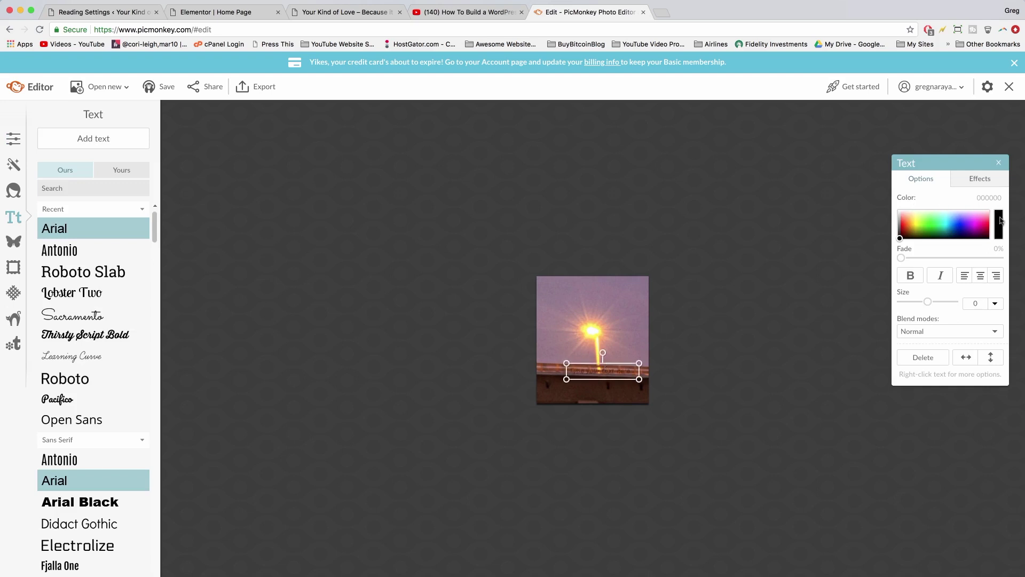
{"action": "left_click", "coordinate": [999, 226]}
{"action": "left_click", "coordinate": [592, 328]}
{"action": "left_click", "coordinate": [1003, 223]}
{"action": "left_click", "coordinate": [585, 324]}
{"action": "double_click", "coordinate": [988, 197]}
{"action": "key", "text": "super+c"}
{"action": "right_click", "coordinate": [988, 197]}
{"action": "left_click", "coordinate": [1002, 211]}
{"action": "left_click", "coordinate": [235, 12]}
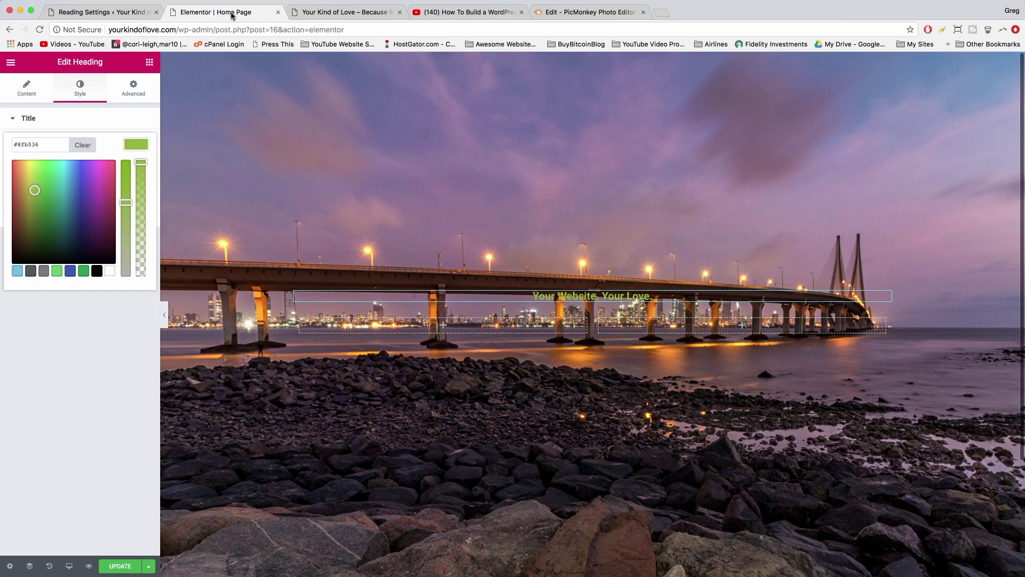
- Paste #fed164 into the heading's Text Color hex field to turn it yellow
{"action": "double_click", "coordinate": [29, 140]}
{"action": "right_click", "coordinate": [23, 145]}
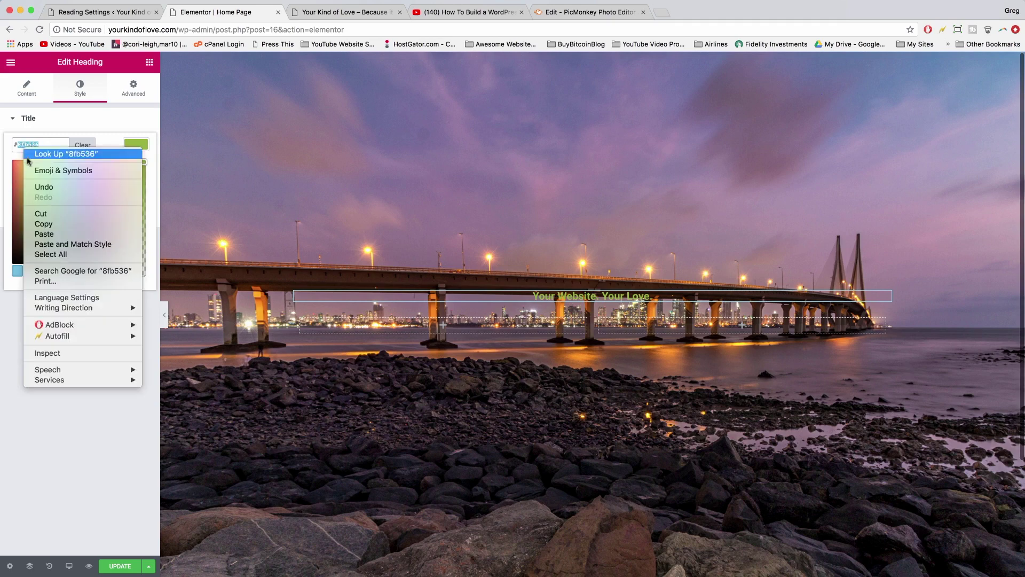
{"action": "left_click", "coordinate": [47, 235]}
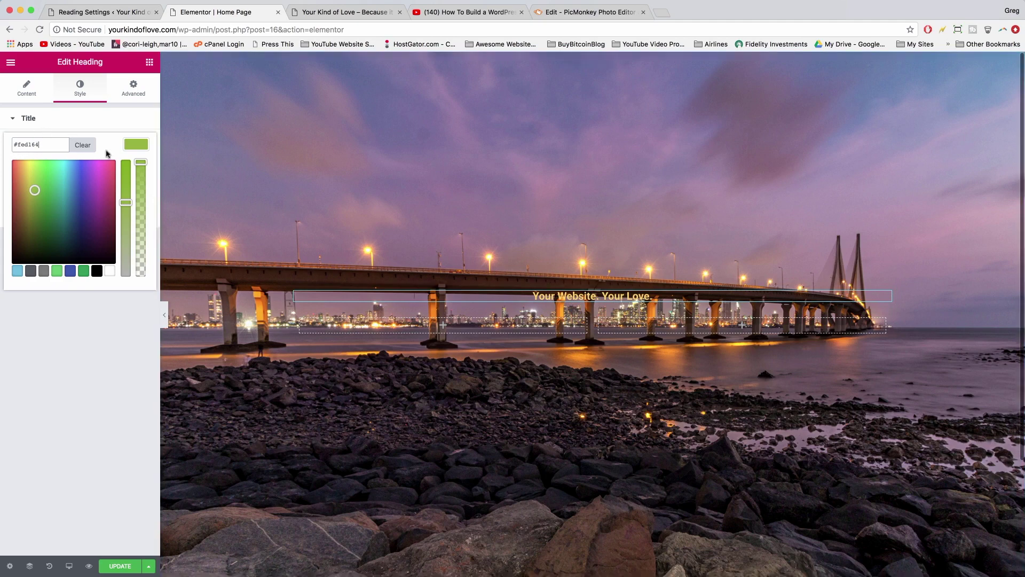
{"action": "left_click", "coordinate": [137, 148]}
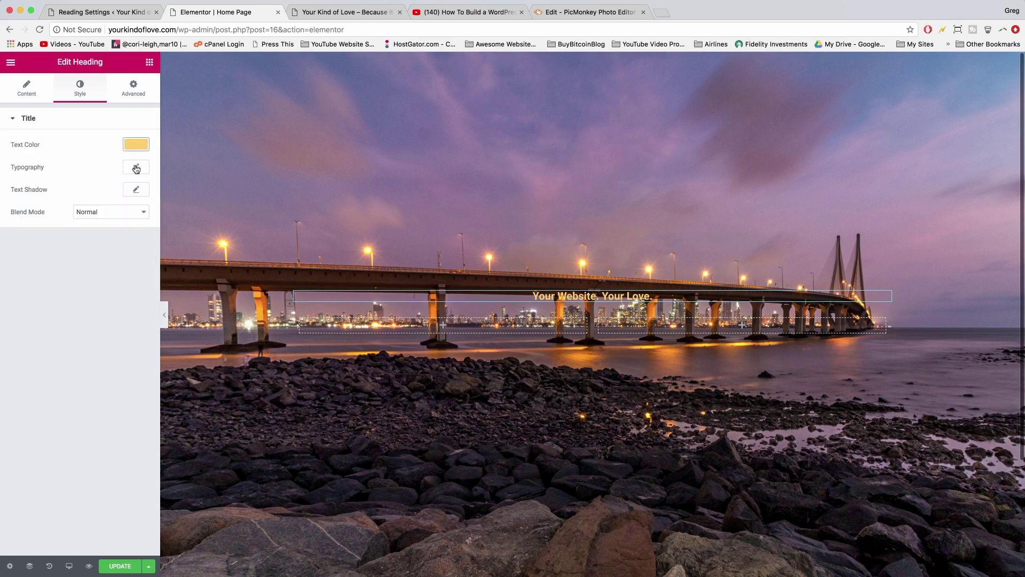
- Search 'robot' in the heading's Typography font family list and choose Roboto
{"action": "left_click", "coordinate": [137, 169]}
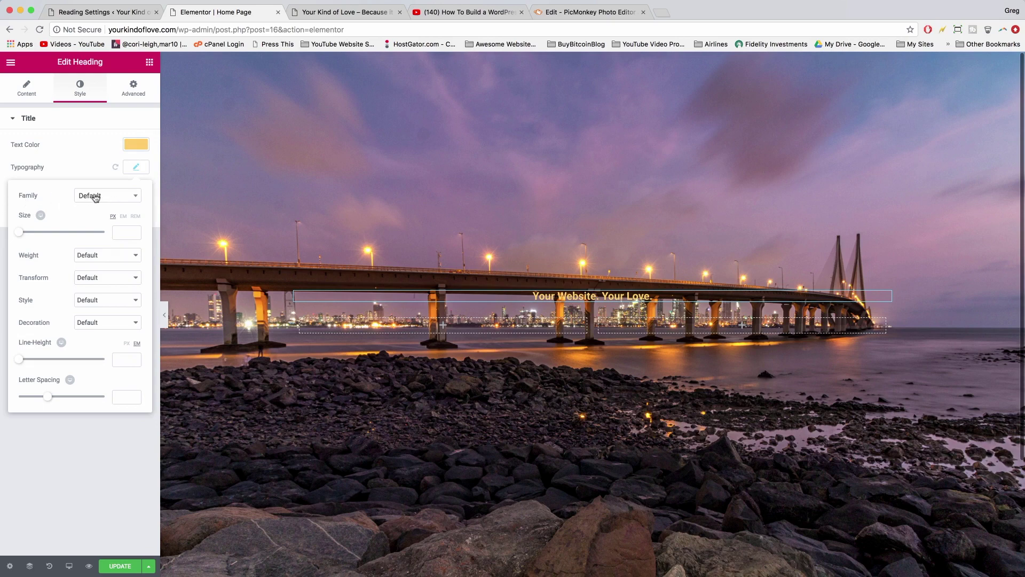
{"action": "left_click", "coordinate": [96, 197]}
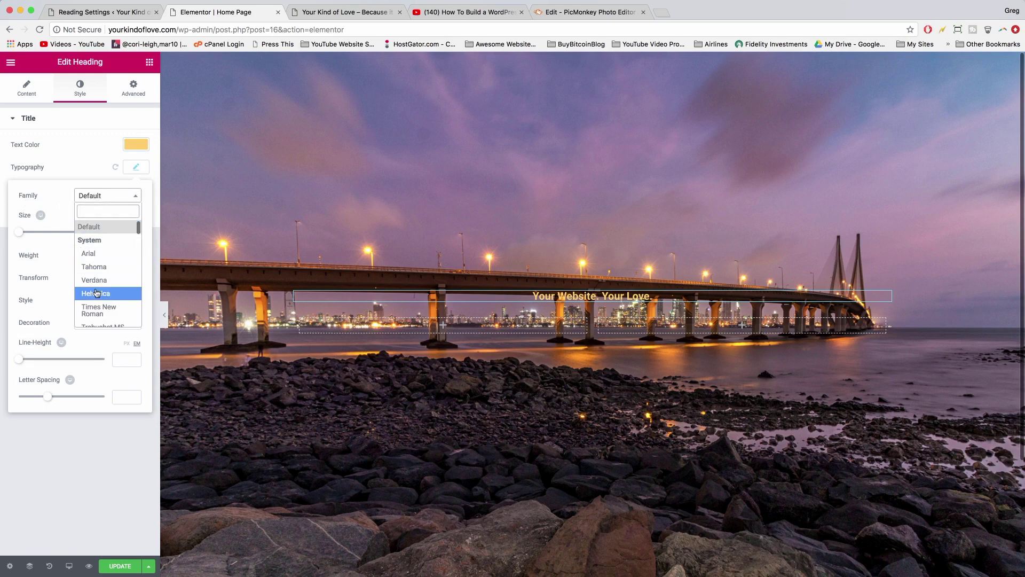
{"action": "scroll", "coordinate": [96, 291], "scroll_direction": "down", "scroll_amount": 2}
{"action": "scroll", "coordinate": [96, 292], "scroll_direction": "down", "scroll_amount": 2}
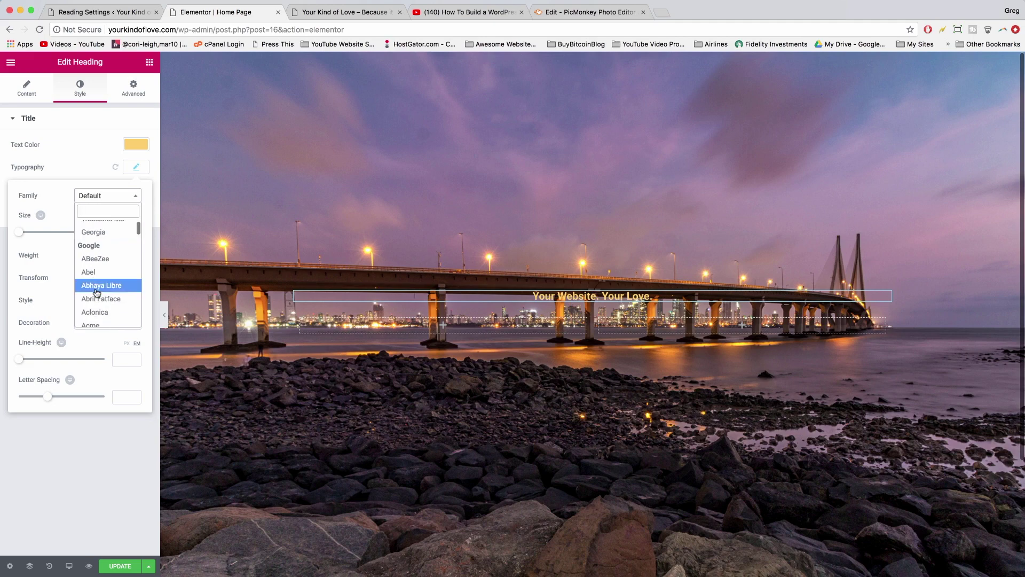
{"action": "scroll", "coordinate": [97, 292], "scroll_direction": "down", "scroll_amount": 1}
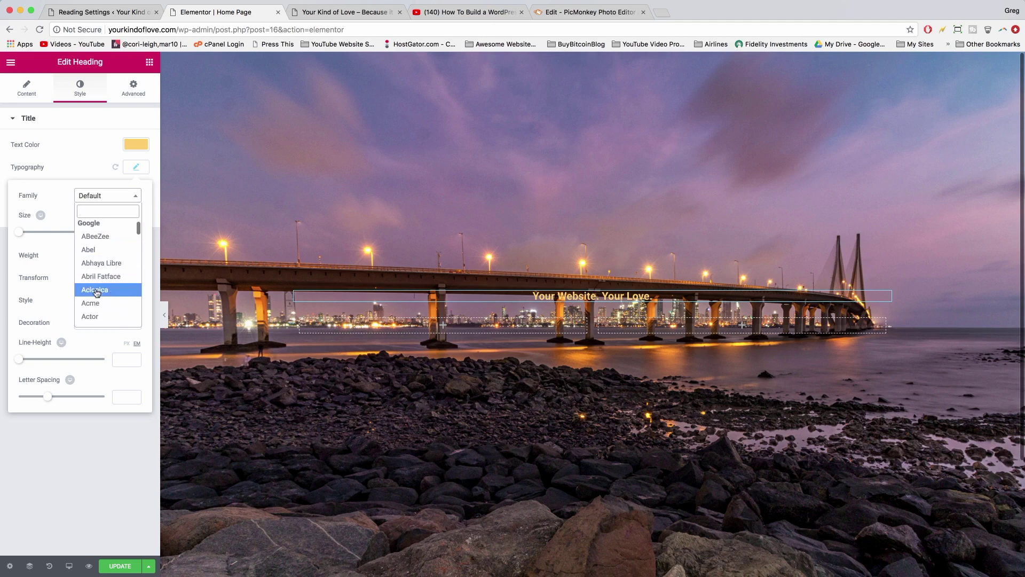
{"action": "scroll", "coordinate": [96, 292], "scroll_direction": "down", "scroll_amount": 2}
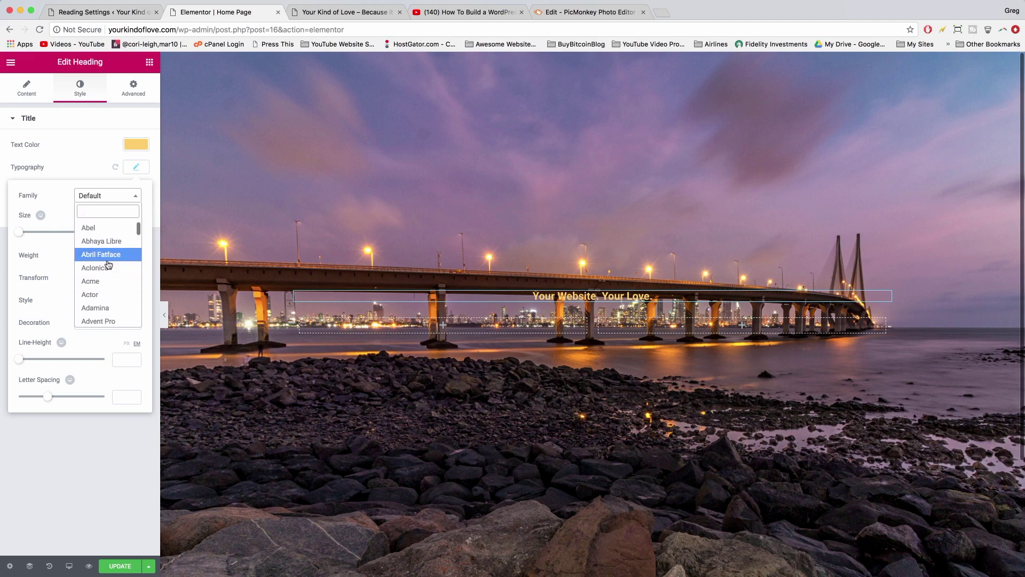
{"action": "scroll", "coordinate": [108, 264], "scroll_direction": "down", "scroll_amount": 1}
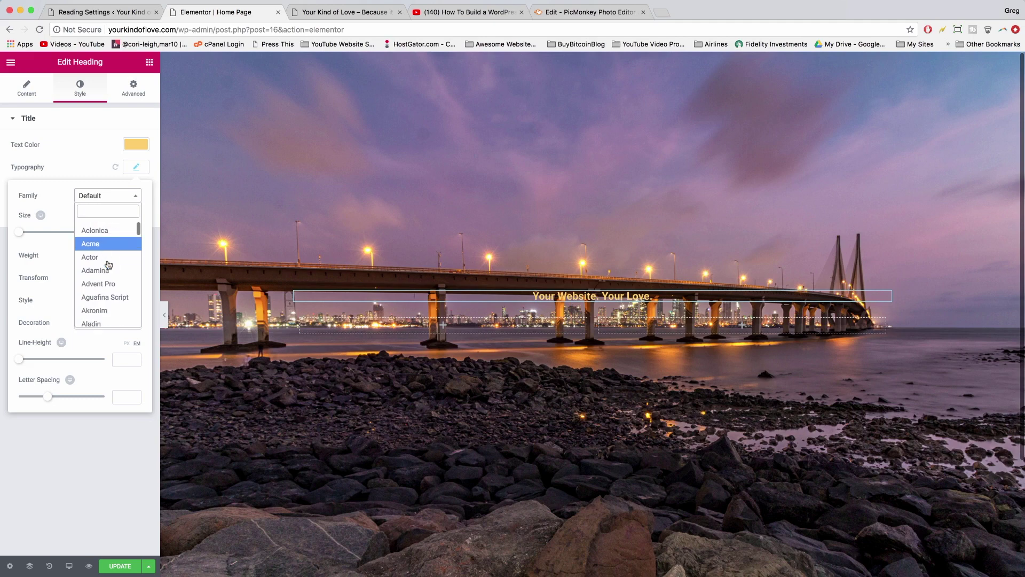
{"action": "scroll", "coordinate": [107, 278], "scroll_direction": "down", "scroll_amount": 2}
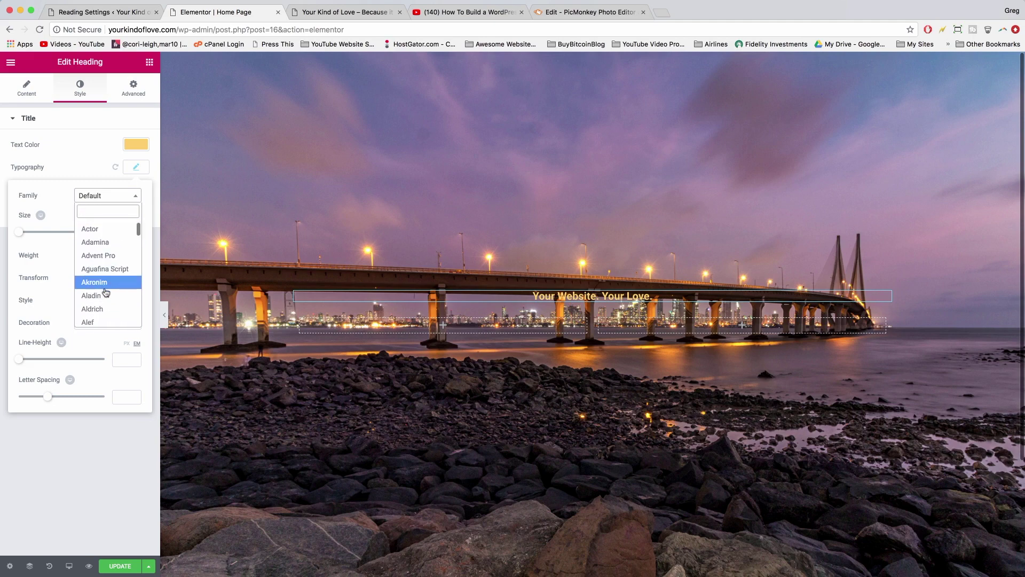
{"action": "scroll", "coordinate": [106, 292], "scroll_direction": "down", "scroll_amount": 5}
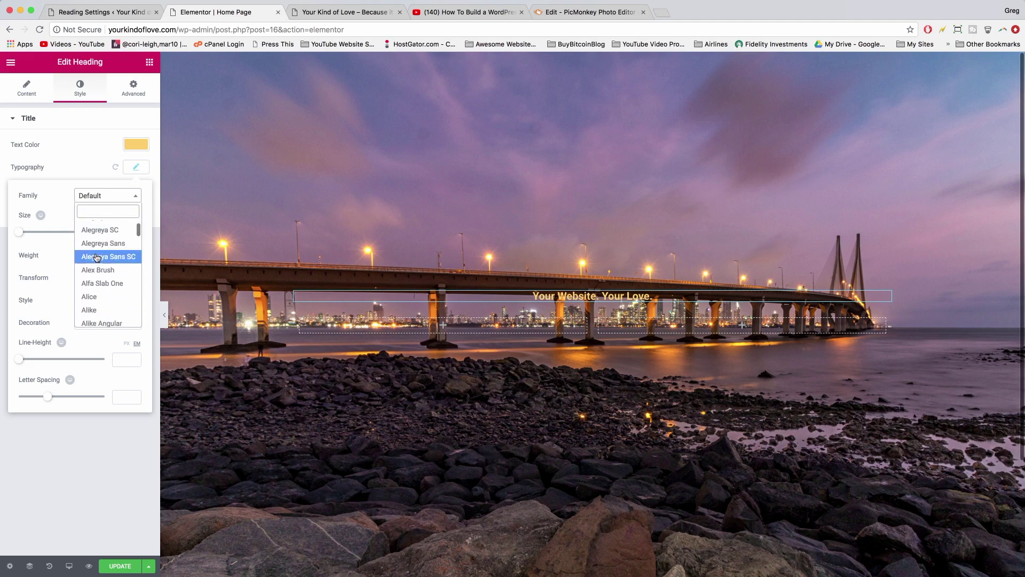
{"action": "scroll", "coordinate": [101, 283], "scroll_direction": "down", "scroll_amount": 5}
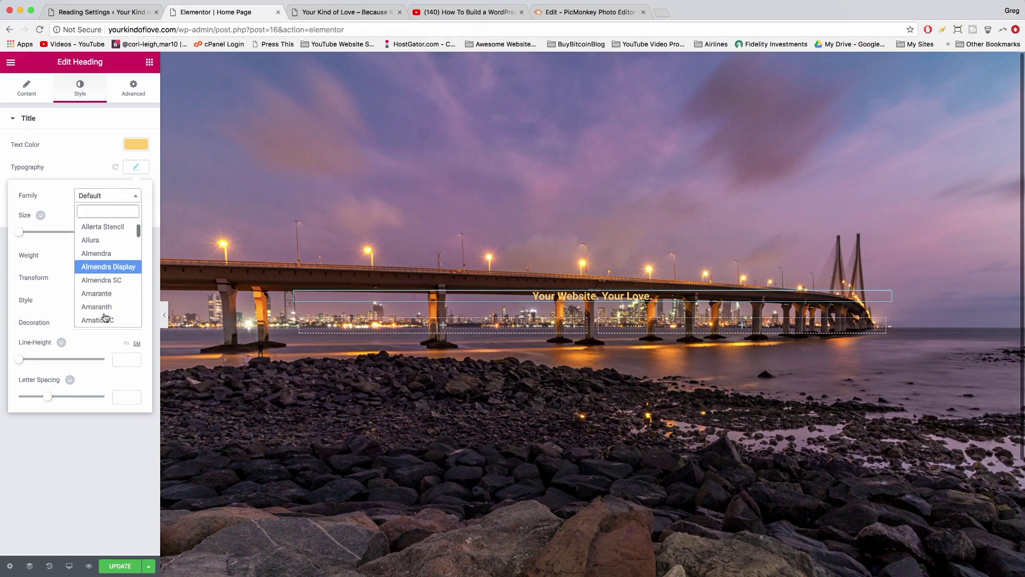
{"action": "type", "text": "robot"}
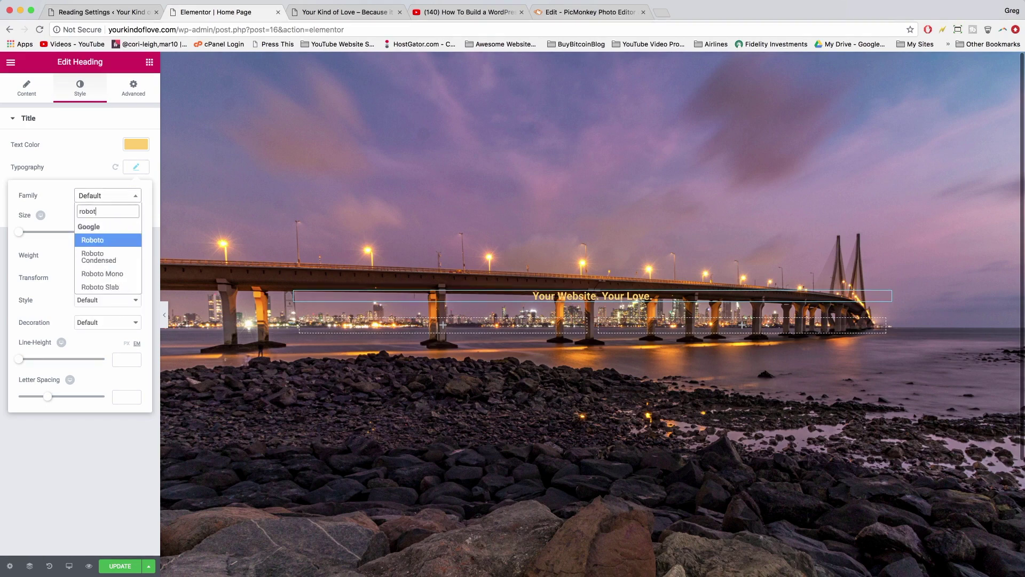
{"action": "left_click", "coordinate": [99, 241]}
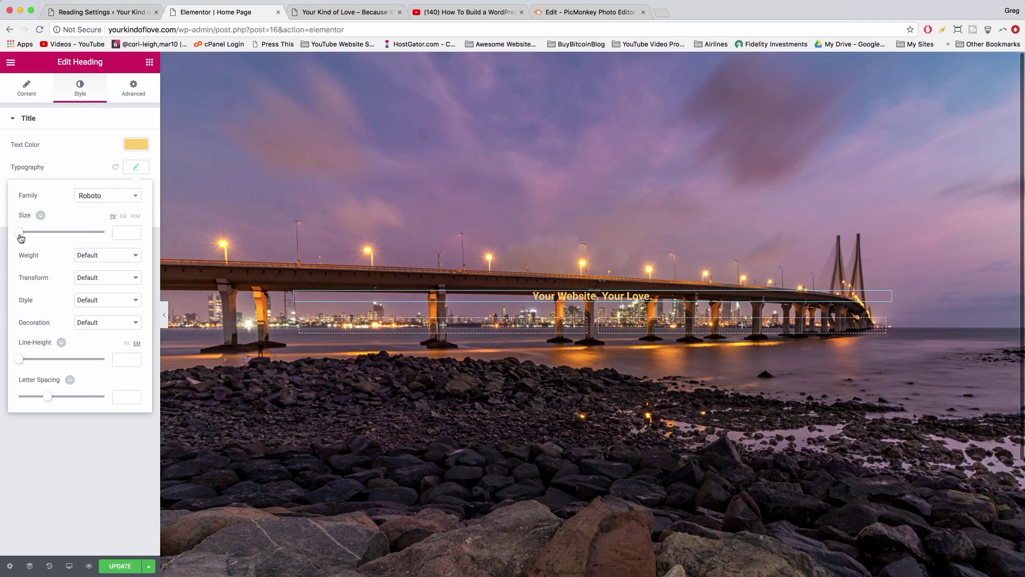
- Set the heading to size 90, weight 500 and Capitalize transform
{"action": "left_click_drag", "start_coordinate": [19, 238], "coordinate": [56, 239]}
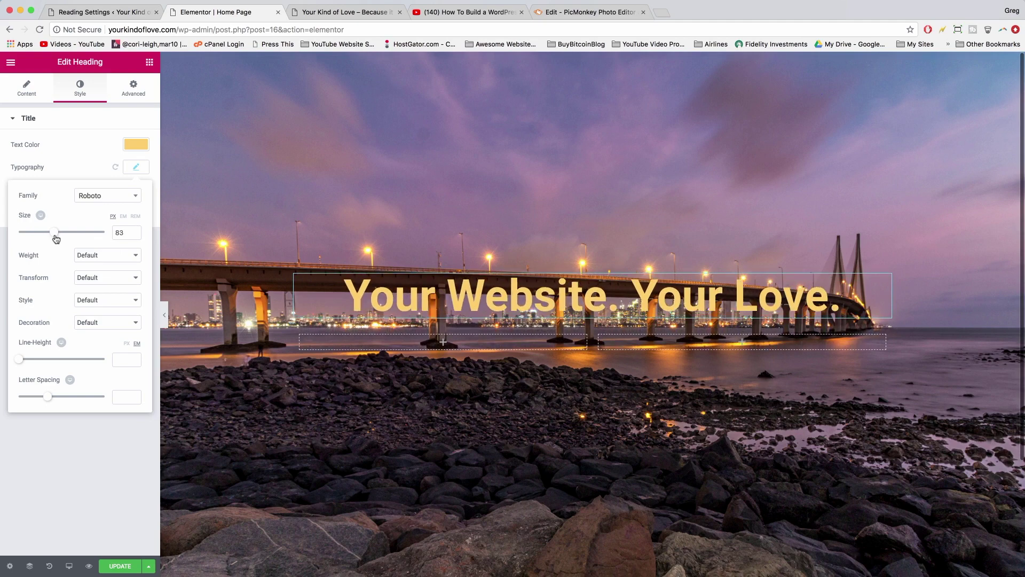
{"action": "left_click_drag", "start_coordinate": [57, 239], "coordinate": [59, 238]}
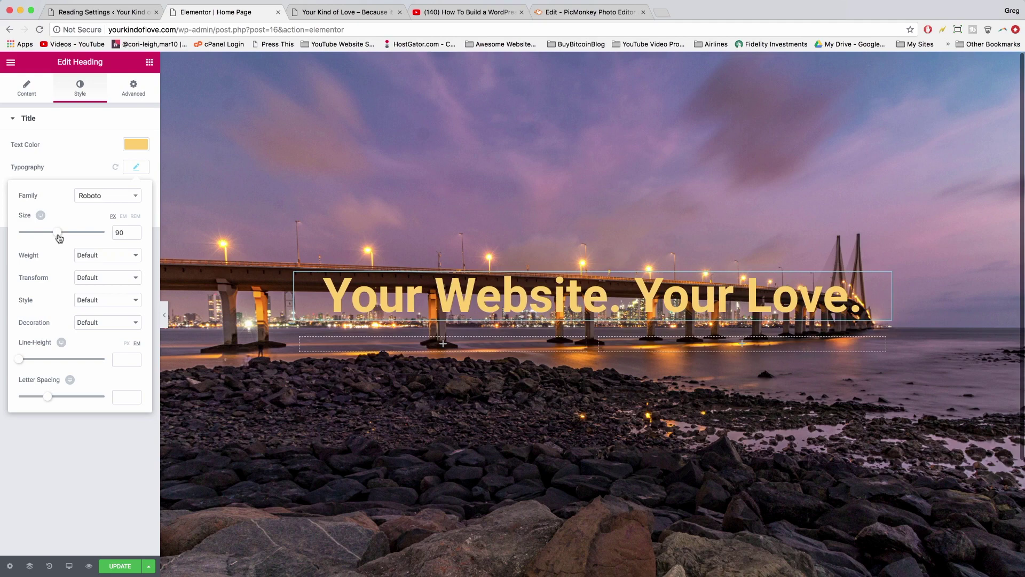
{"action": "left_click", "coordinate": [102, 254]}
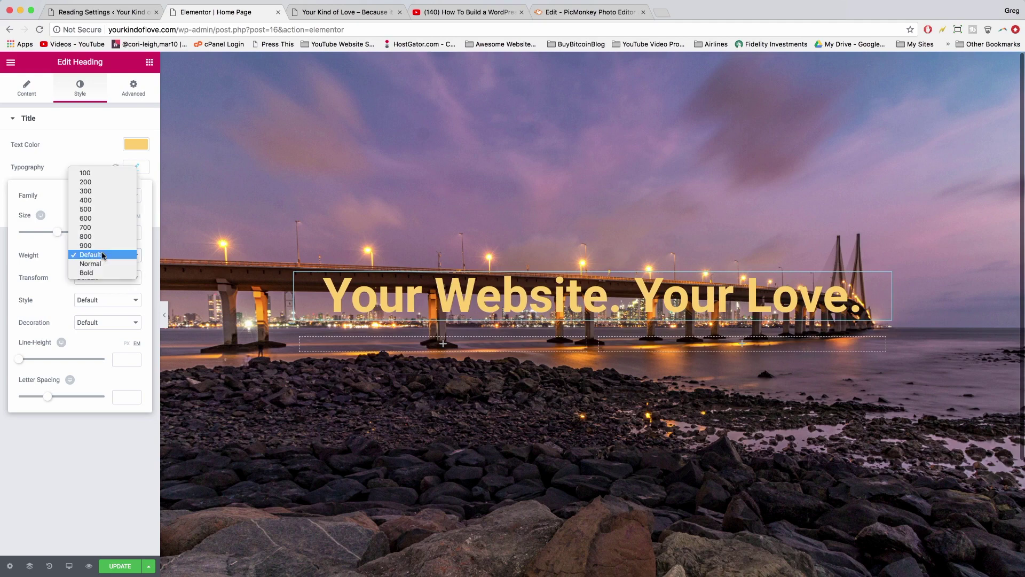
{"action": "left_click", "coordinate": [85, 209]}
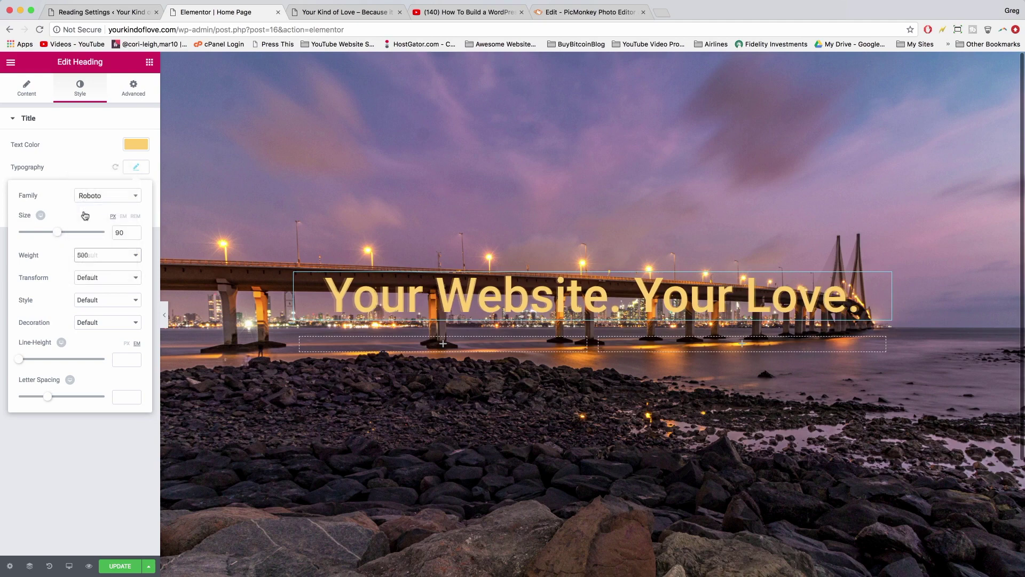
{"action": "left_click", "coordinate": [116, 278]}
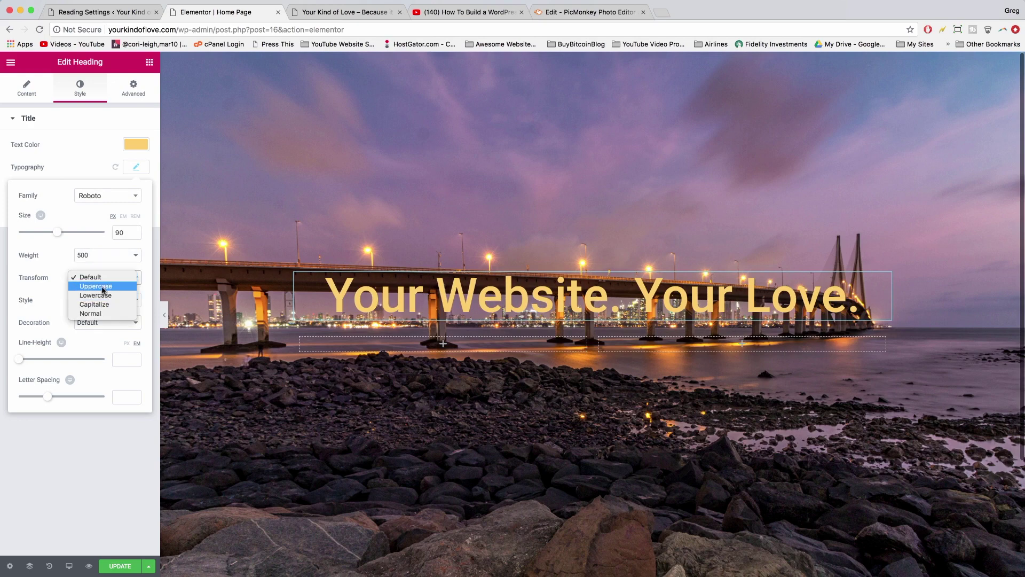
{"action": "left_click", "coordinate": [102, 287]}
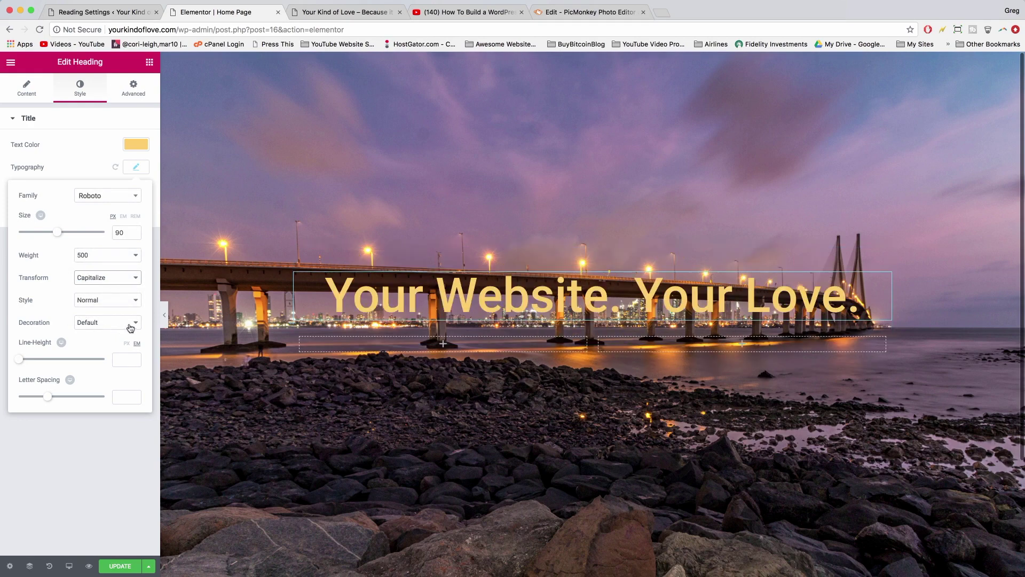
- Leave decoration as none, raise line height, set letter spacing -3.8, and update the page
{"action": "left_click", "coordinate": [105, 324]}
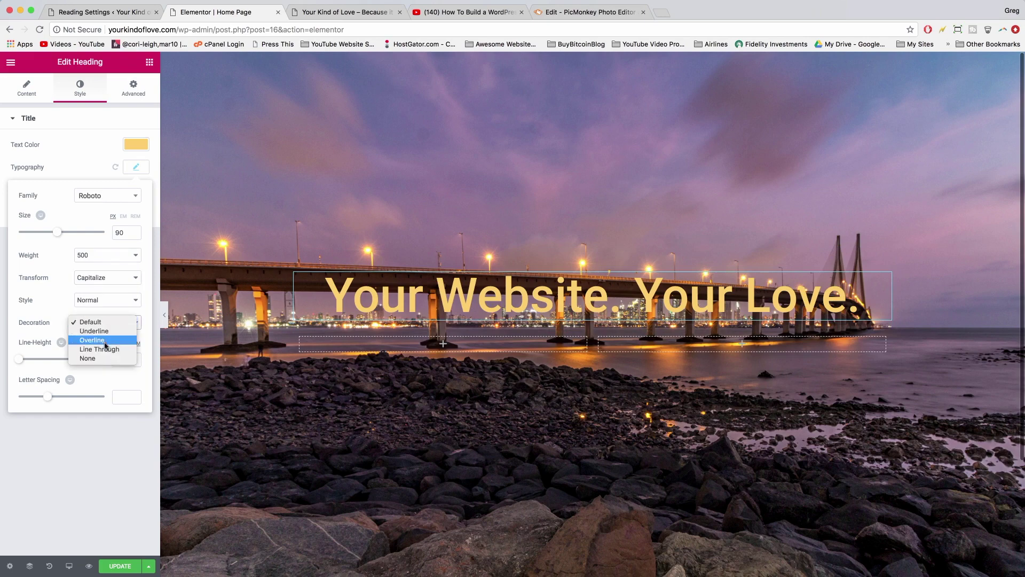
{"action": "left_click", "coordinate": [102, 349]}
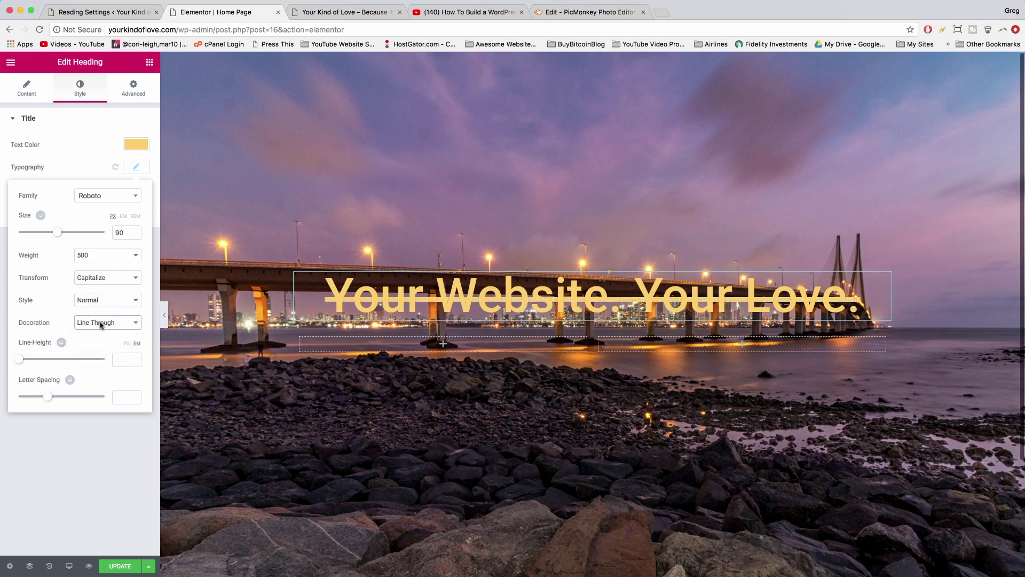
{"action": "left_click", "coordinate": [102, 322]}
{"action": "left_click", "coordinate": [88, 335]}
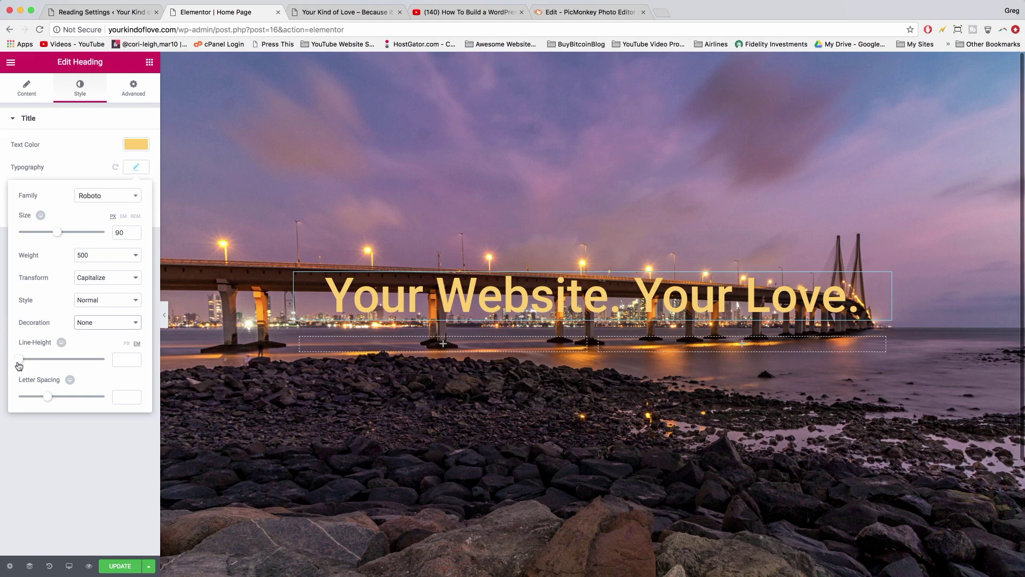
{"action": "left_click_drag", "start_coordinate": [19, 360], "coordinate": [32, 376]}
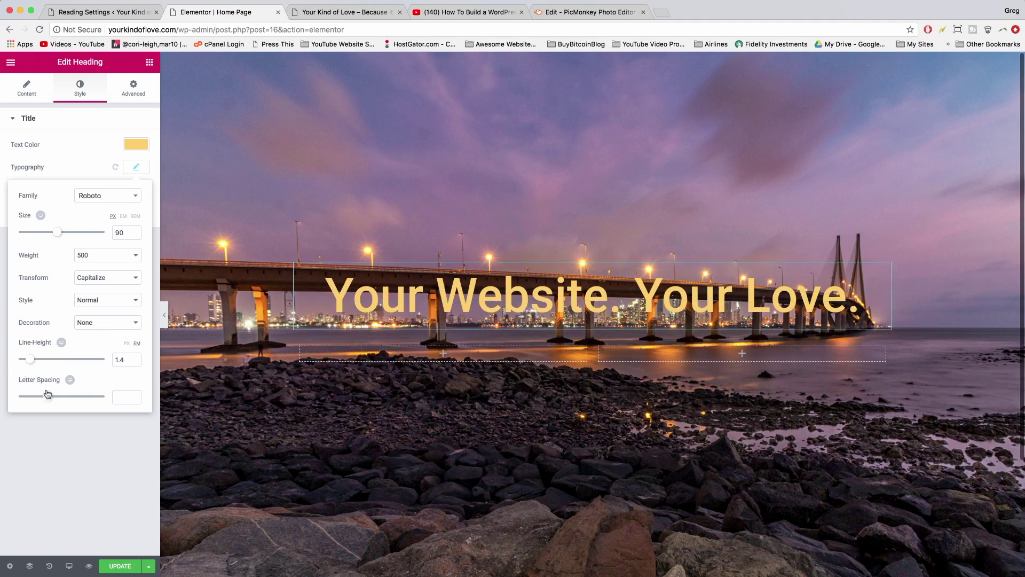
{"action": "left_click_drag", "start_coordinate": [49, 398], "coordinate": [28, 404]}
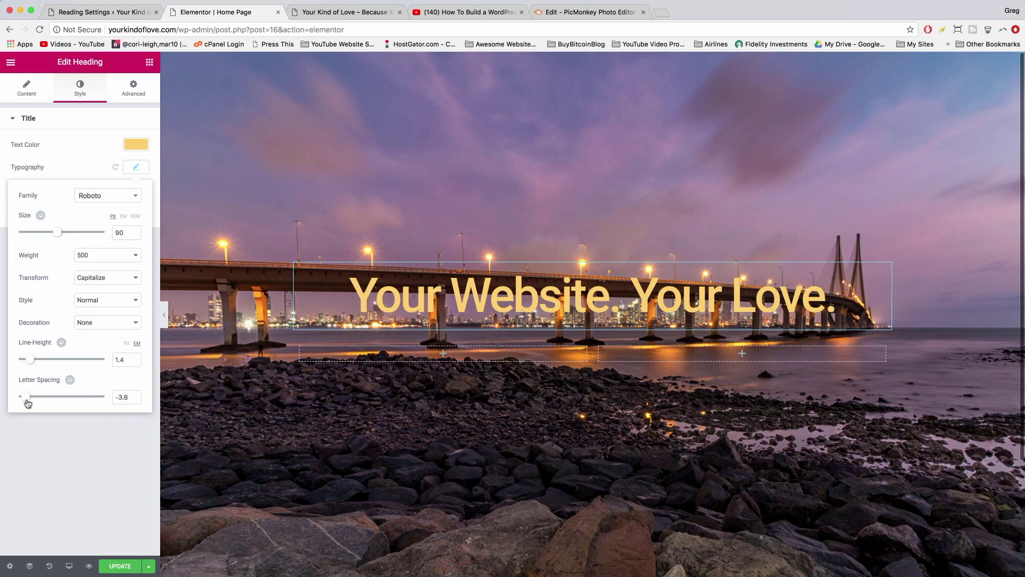
{"action": "left_click", "coordinate": [114, 568]}
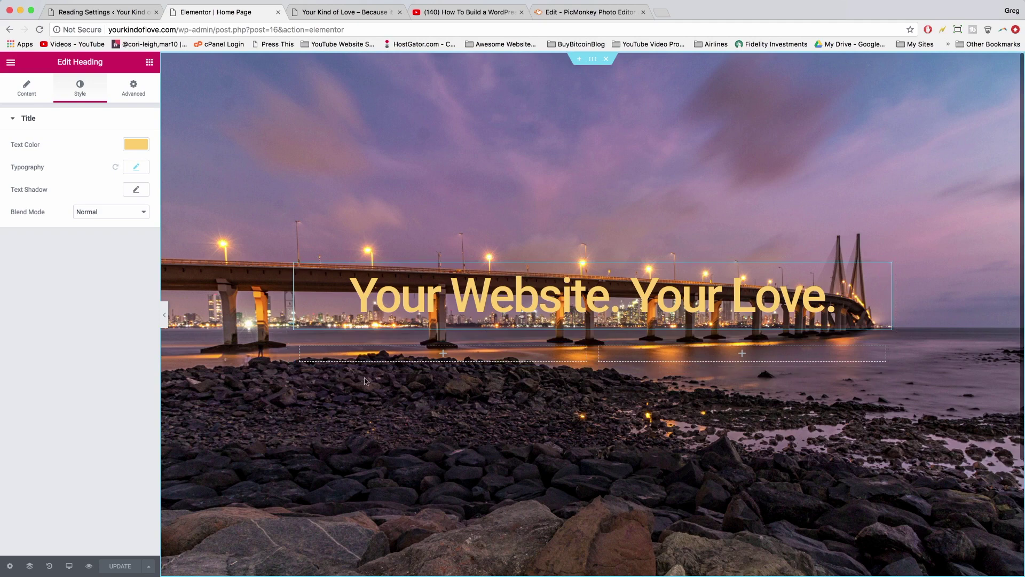
- Drag a Button widget under the heading in the left column and right-align it
{"action": "left_click", "coordinate": [149, 64]}
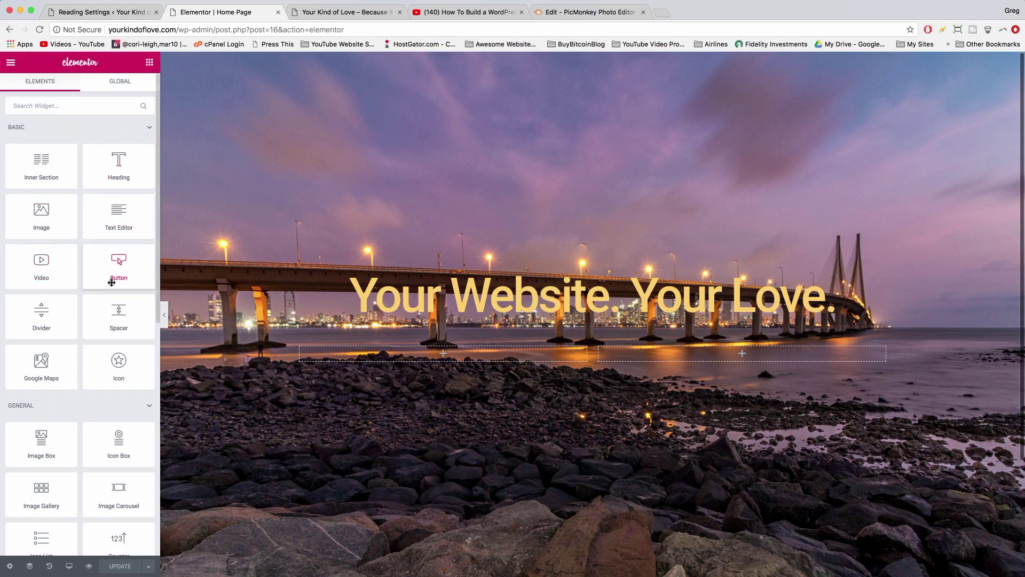
{"action": "left_click_drag", "start_coordinate": [123, 262], "coordinate": [469, 359]}
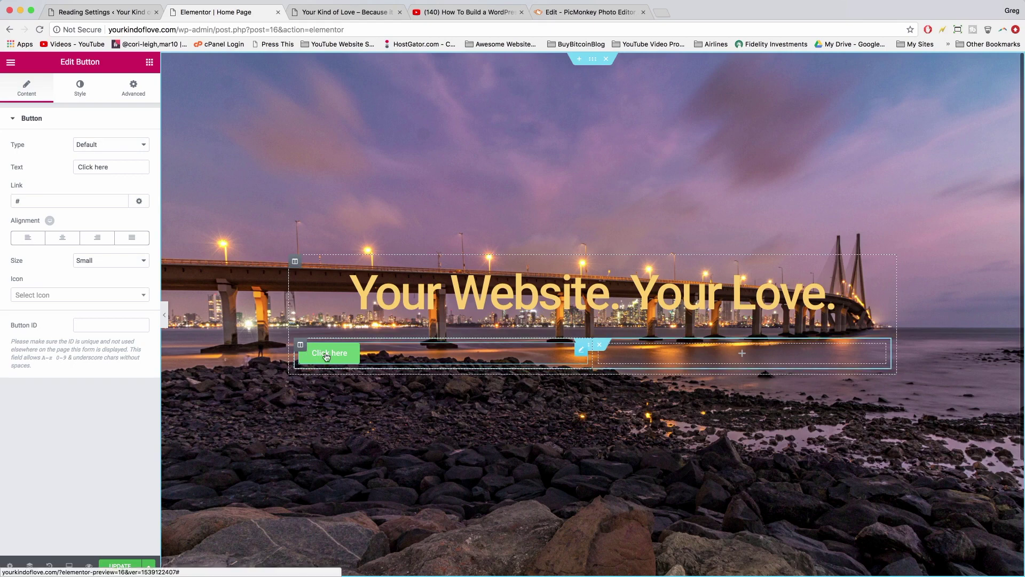
{"action": "left_click", "coordinate": [99, 242]}
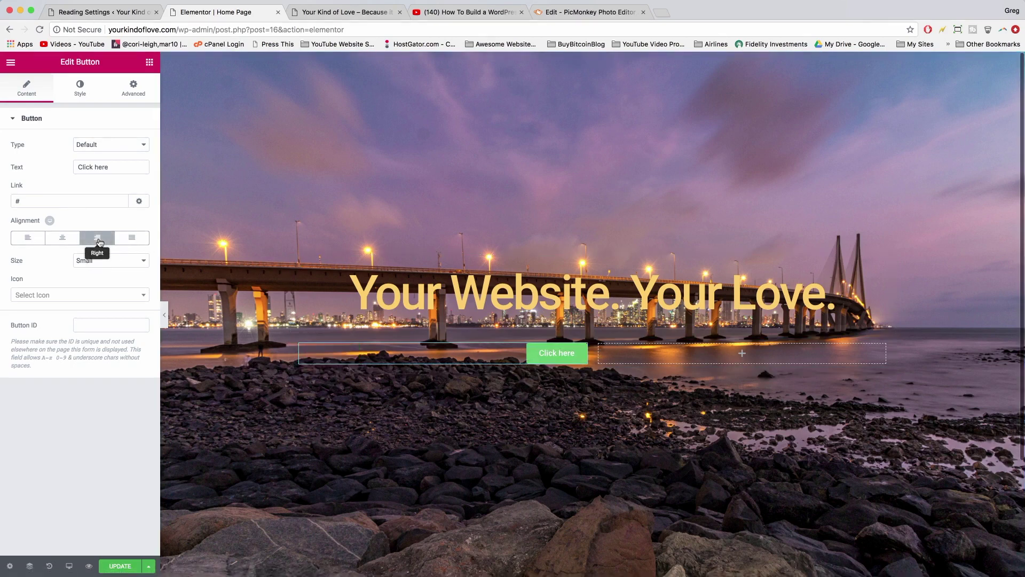
{"action": "left_click", "coordinate": [49, 200]}
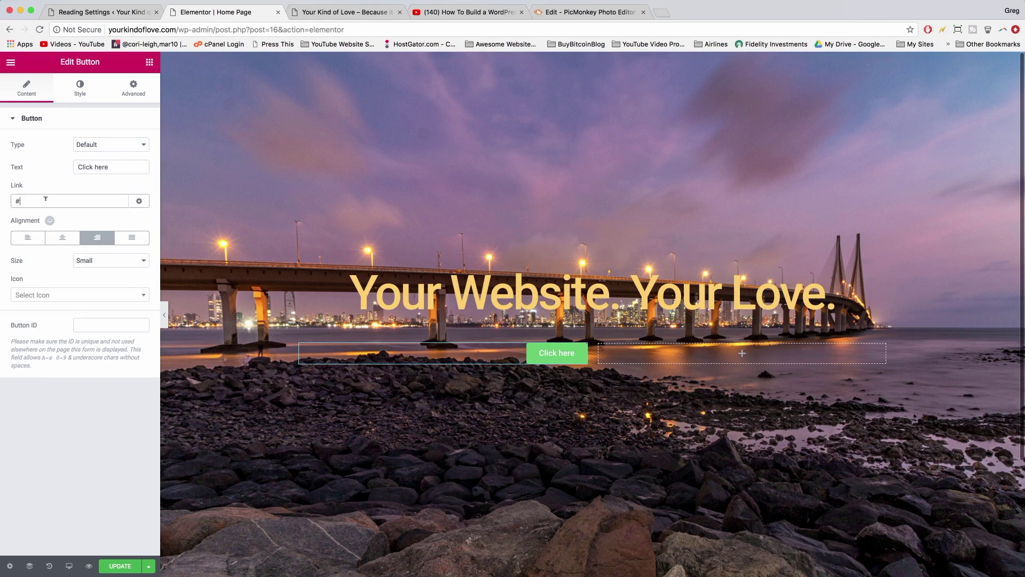
{"action": "left_click_drag", "start_coordinate": [26, 199], "coordinate": [2, 203]}
{"action": "type", "text": "http://egoogle.com"}
{"action": "left_click", "coordinate": [146, 300]}
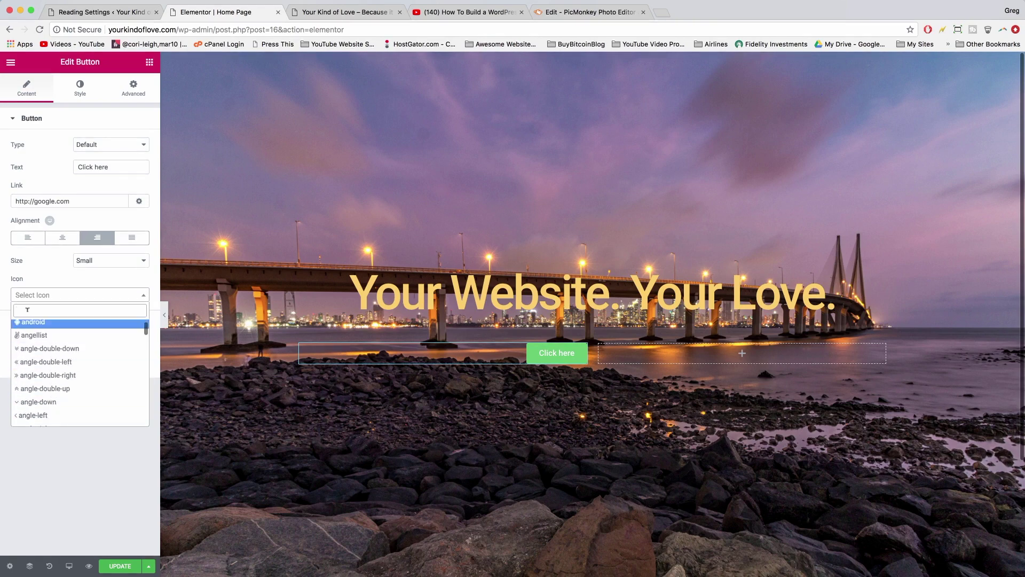
{"action": "left_click", "coordinate": [32, 376]}
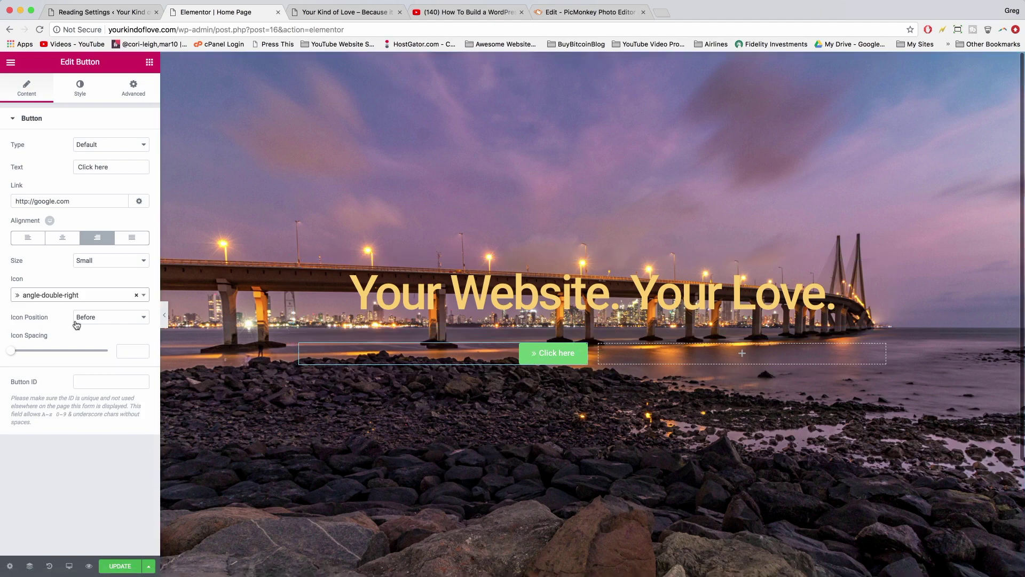
{"action": "left_click", "coordinate": [99, 320]}
{"action": "left_click", "coordinate": [100, 330]}
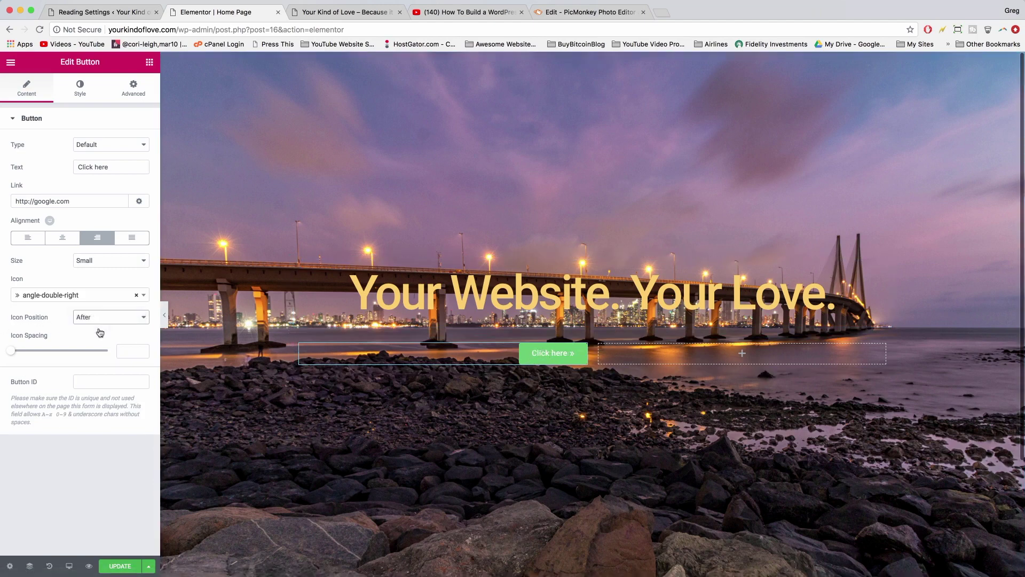
- Remove the button icon again and set the button size to Large
{"action": "left_click", "coordinate": [90, 296]}
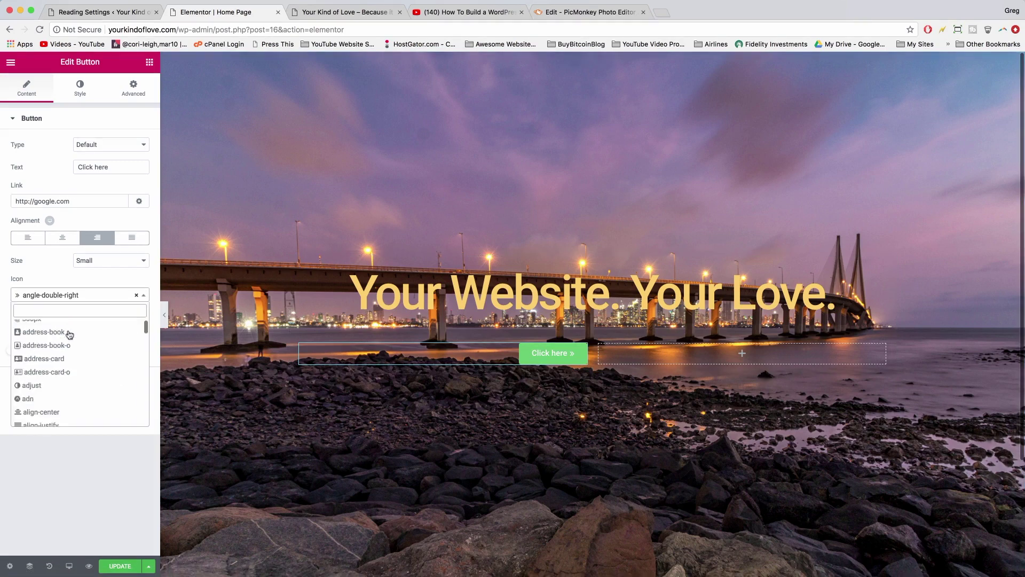
{"action": "scroll", "coordinate": [59, 358], "scroll_direction": "down", "scroll_amount": 20}
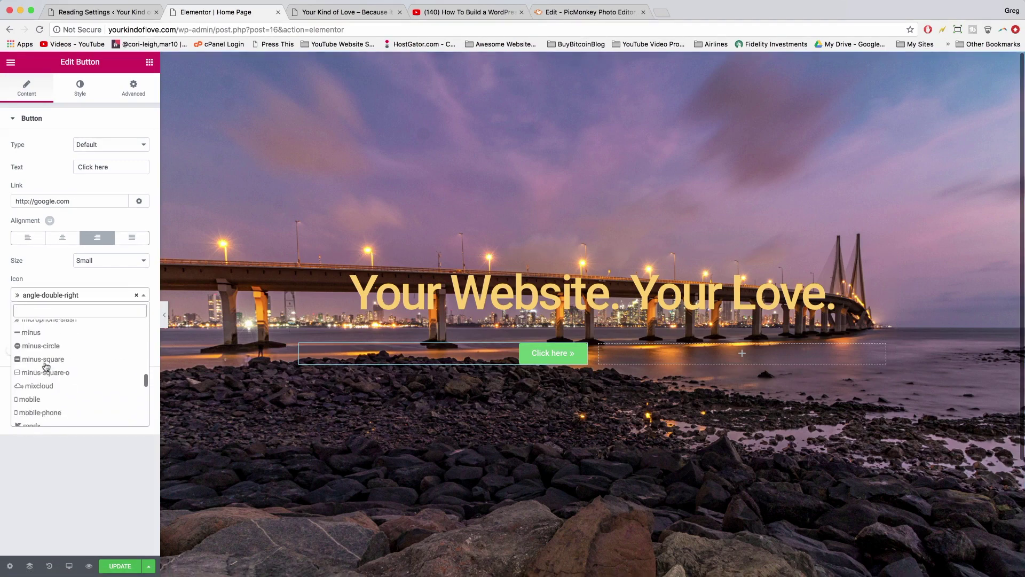
{"action": "scroll", "coordinate": [45, 366], "scroll_direction": "down", "scroll_amount": 3}
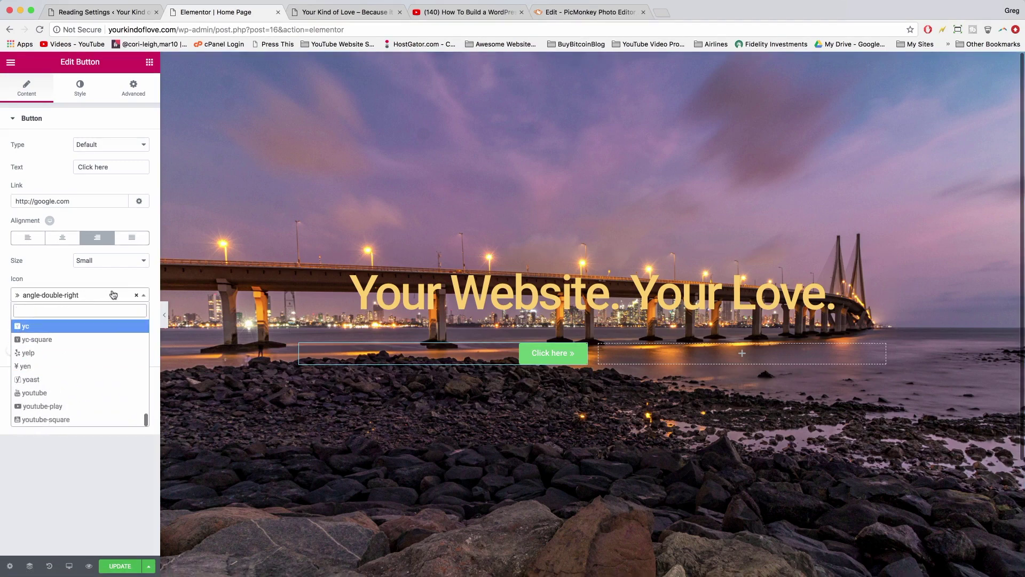
{"action": "left_click", "coordinate": [139, 296]}
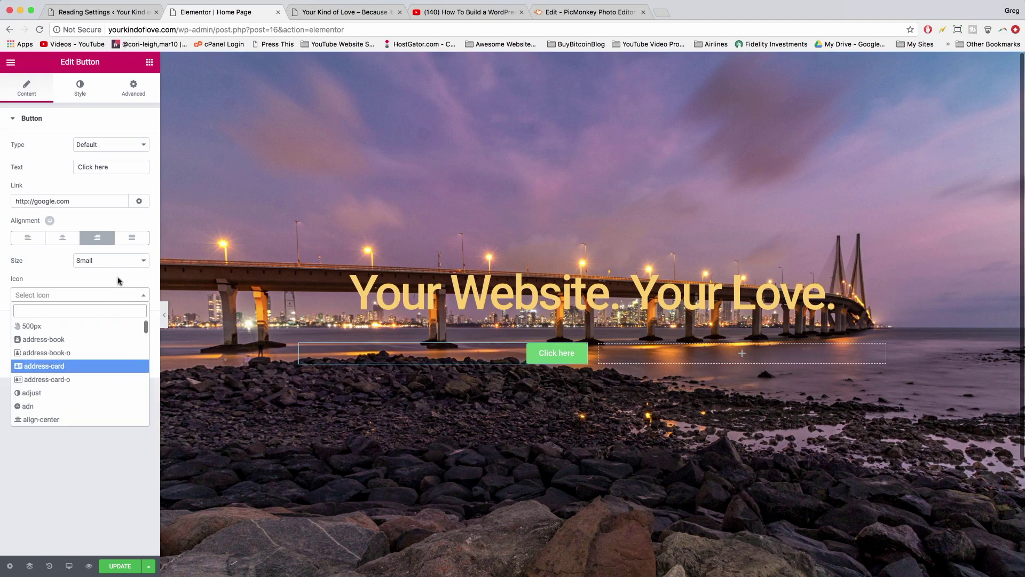
{"action": "left_click", "coordinate": [133, 260]}
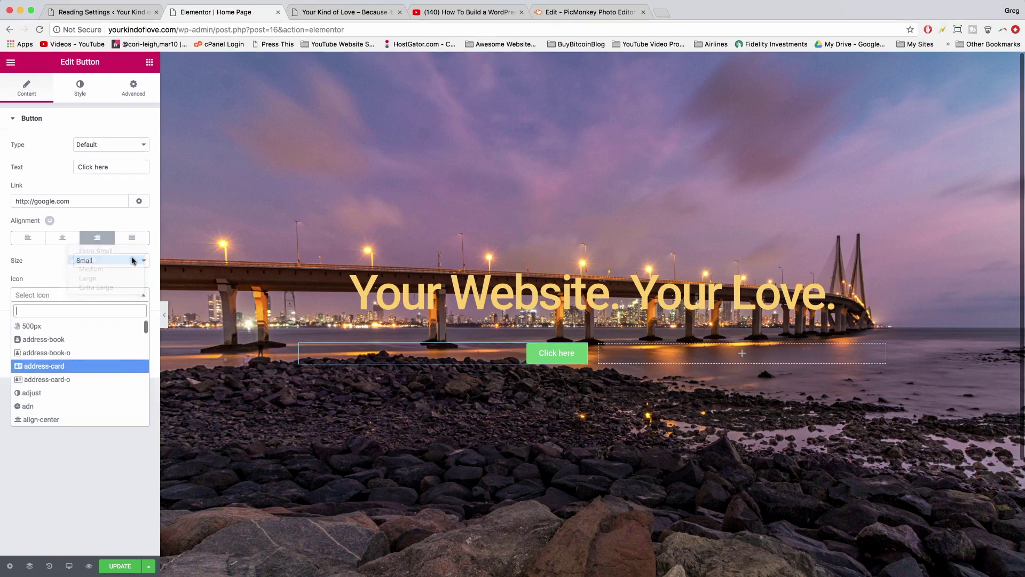
{"action": "left_click", "coordinate": [133, 261]}
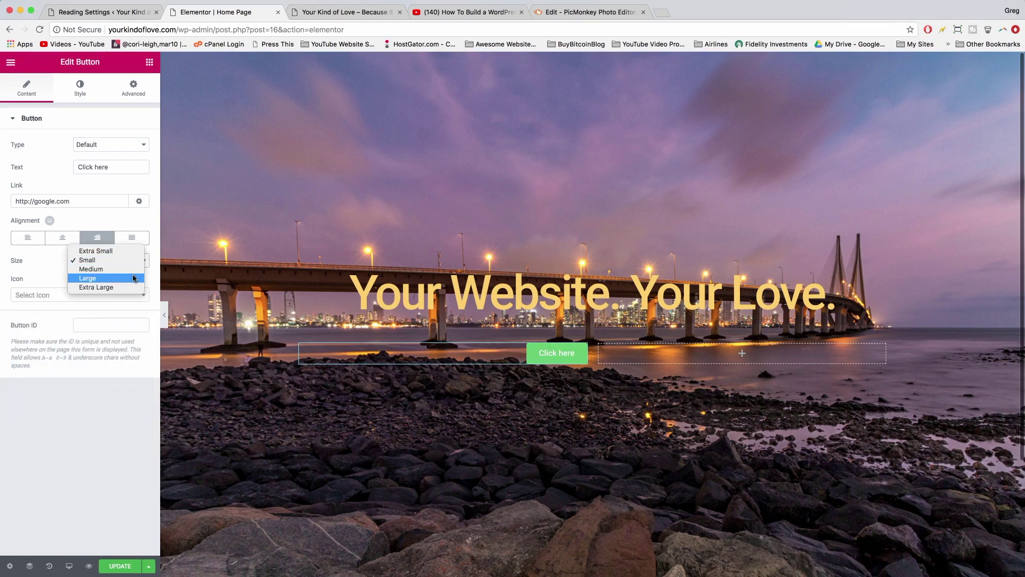
{"action": "left_click", "coordinate": [134, 278]}
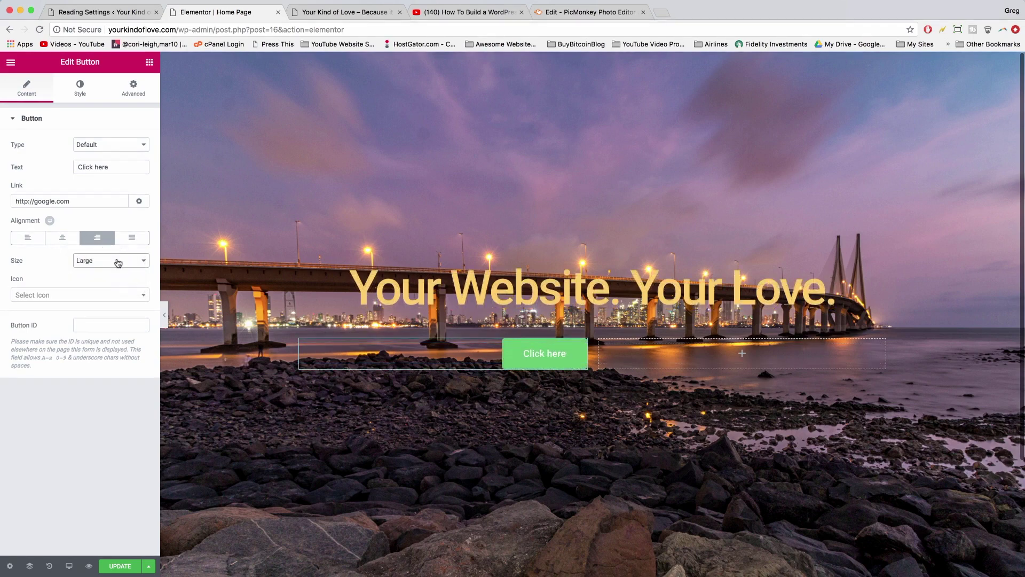
{"action": "left_click", "coordinate": [80, 90]}
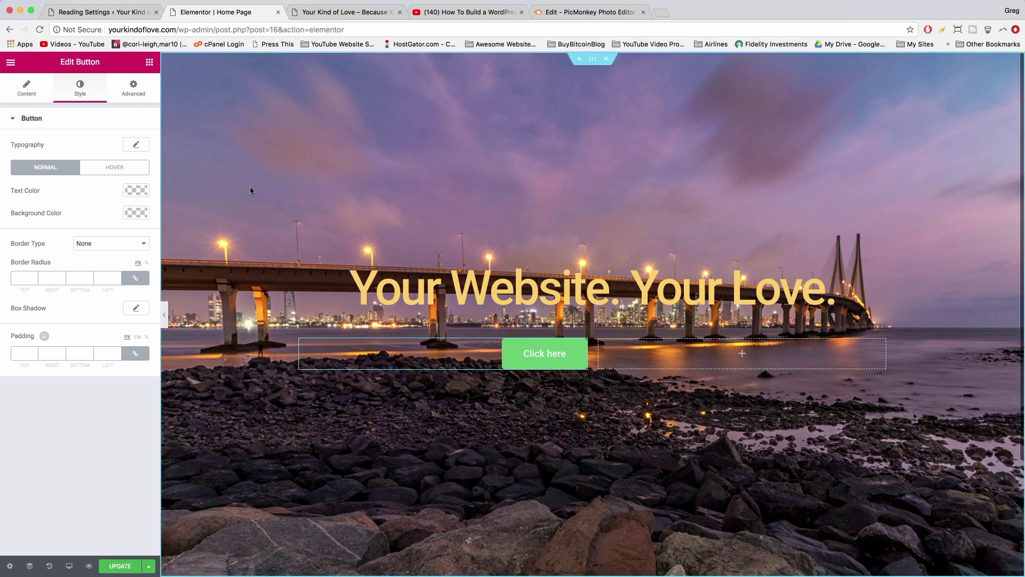
- Copy the heading's #fed164 text colour hex value
{"action": "left_click", "coordinate": [138, 188]}
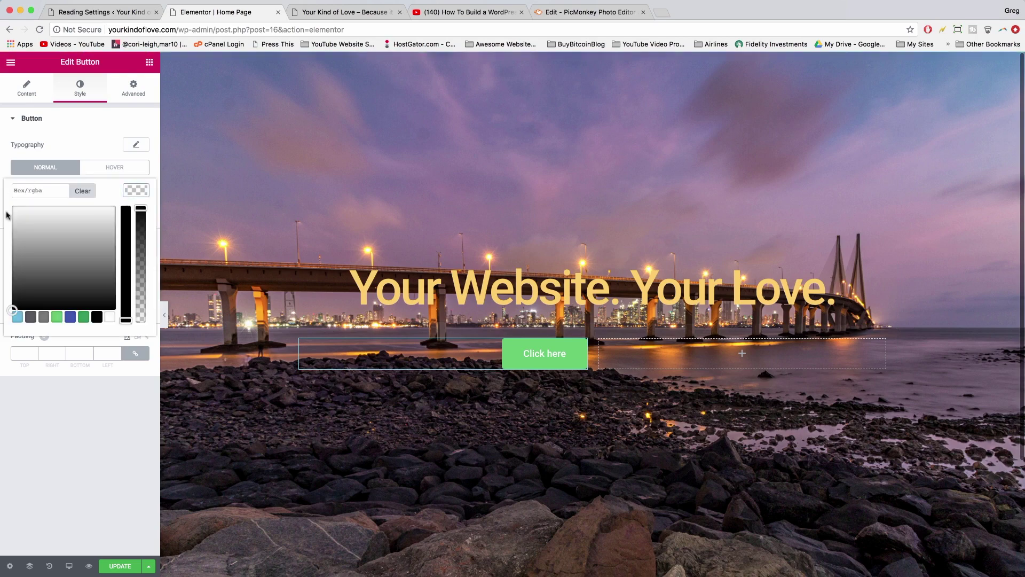
{"action": "left_click", "coordinate": [836, 290]}
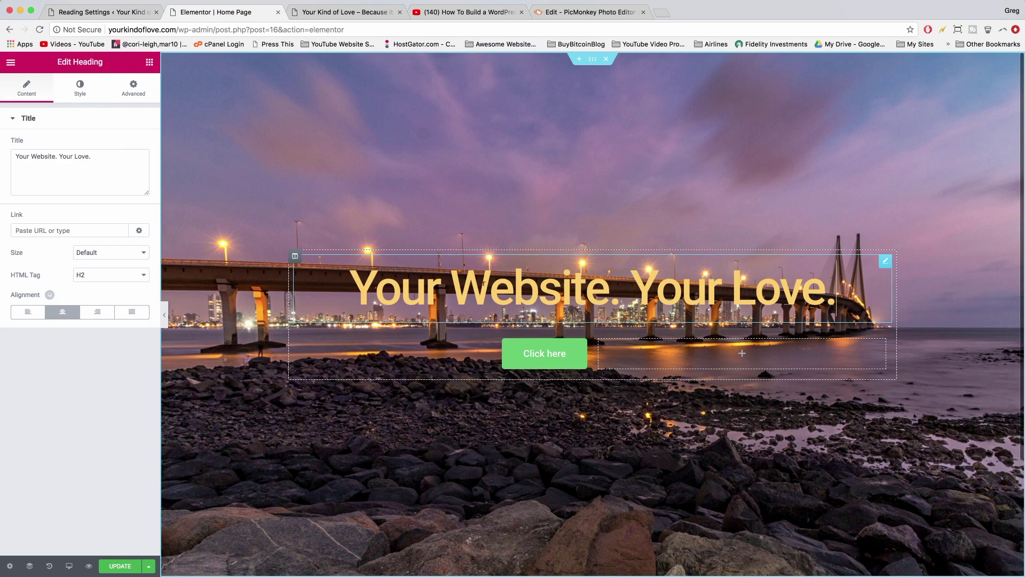
{"action": "left_click", "coordinate": [80, 89]}
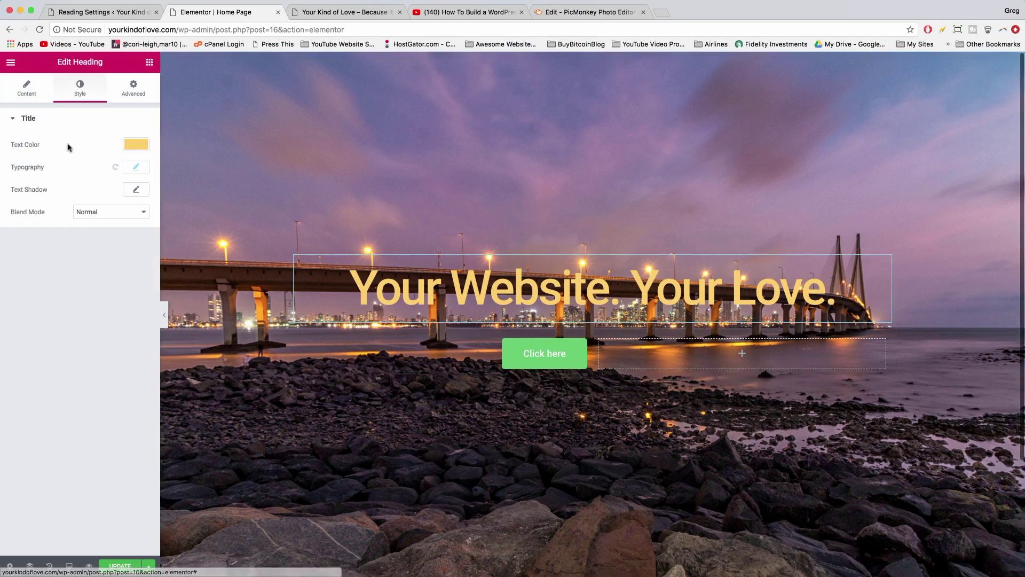
{"action": "left_click", "coordinate": [137, 147]}
{"action": "triple_click", "coordinate": [21, 143]}
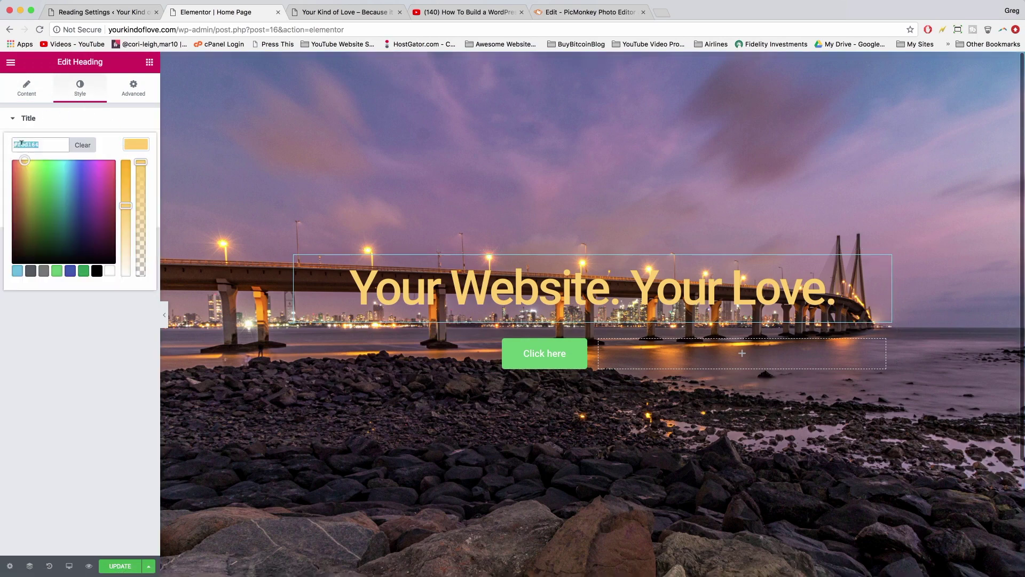
{"action": "right_click", "coordinate": [22, 143]}
{"action": "left_click", "coordinate": [48, 220]}
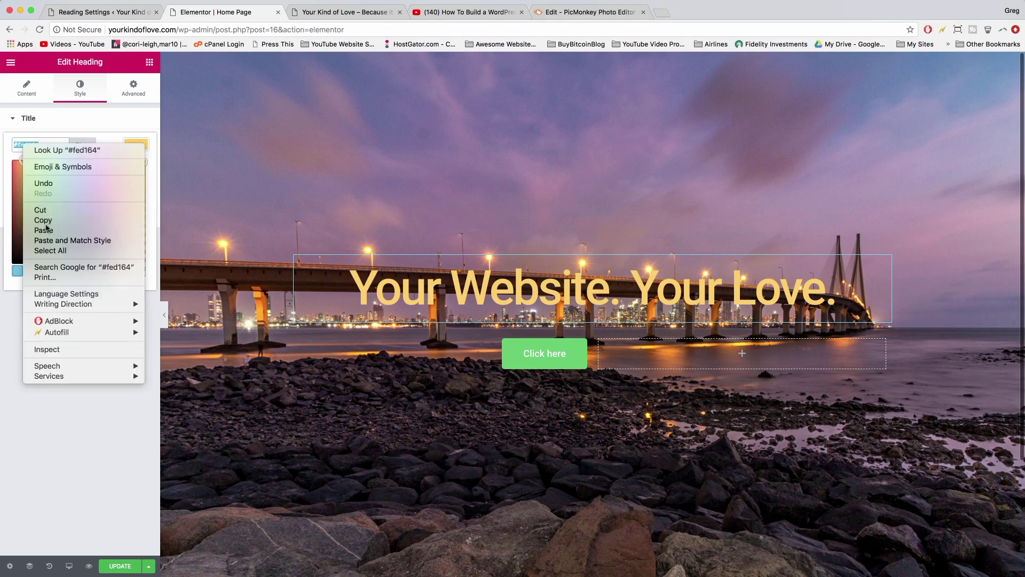
- Paste #fed164 into the Click here button's Text Color field
{"action": "left_click", "coordinate": [513, 350]}
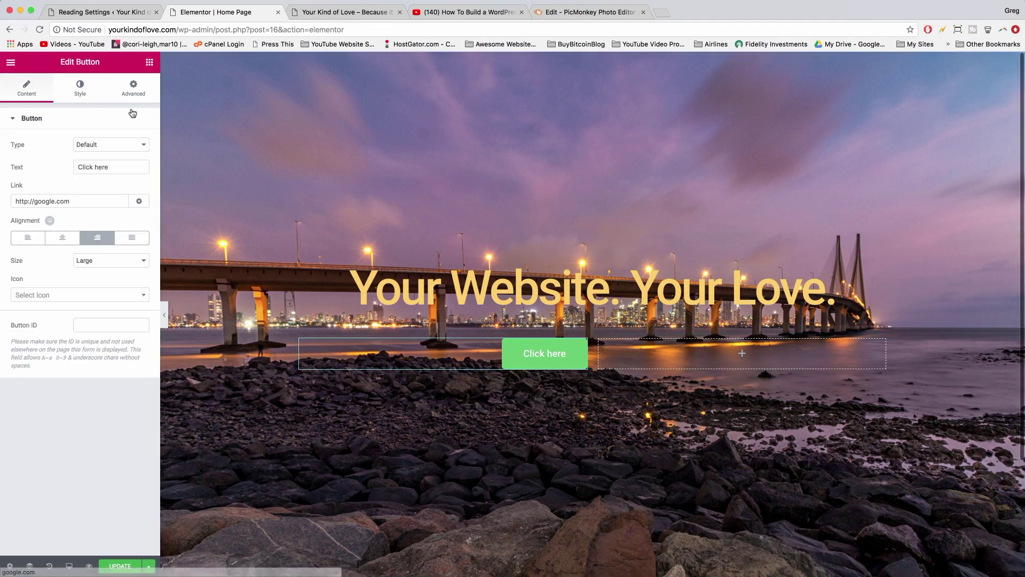
{"action": "left_click", "coordinate": [81, 86]}
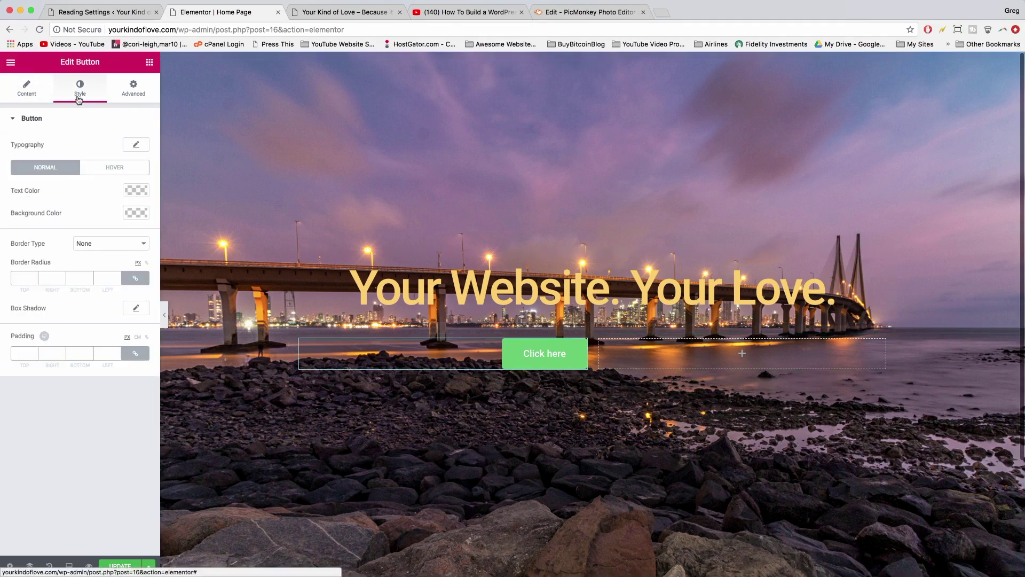
{"action": "left_click", "coordinate": [137, 190]}
{"action": "left_click", "coordinate": [40, 191]}
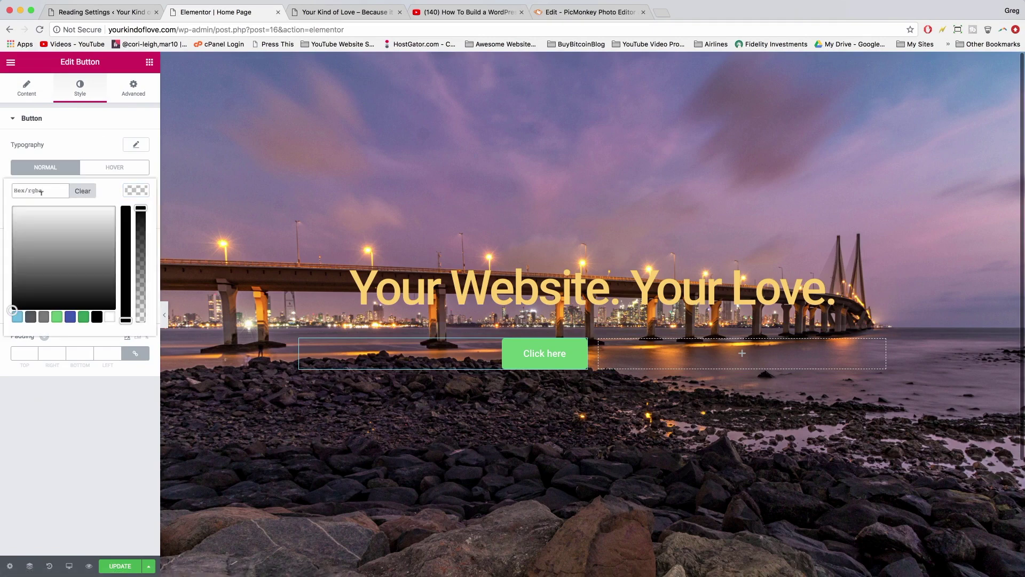
{"action": "right_click", "coordinate": [32, 191]}
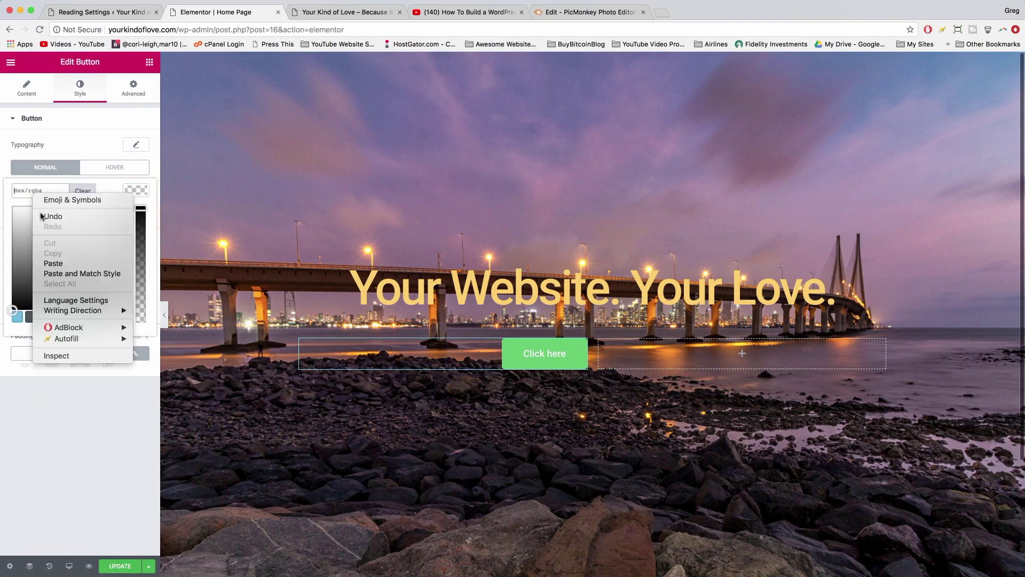
{"action": "left_click", "coordinate": [53, 263]}
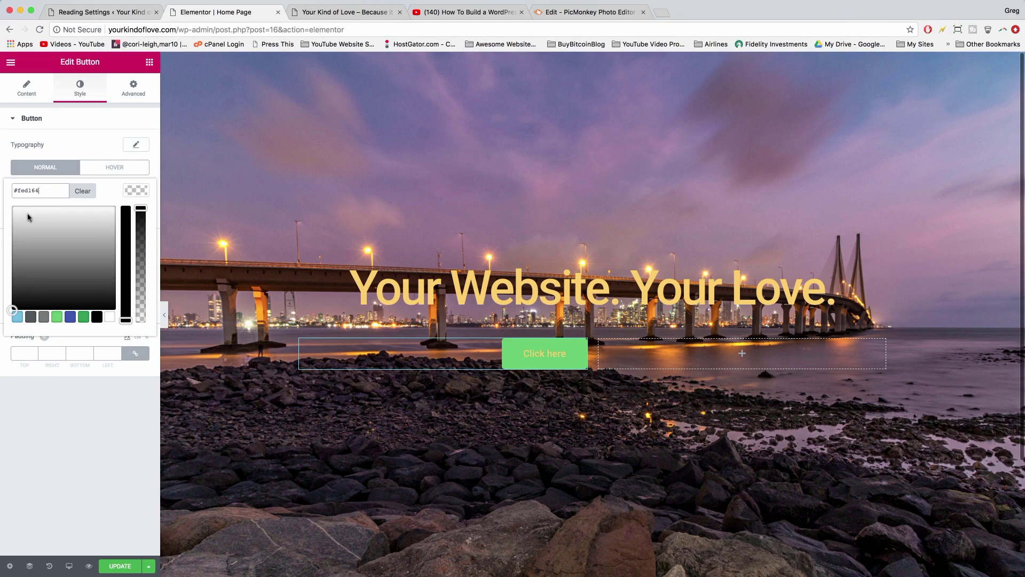
{"action": "left_click", "coordinate": [134, 192]}
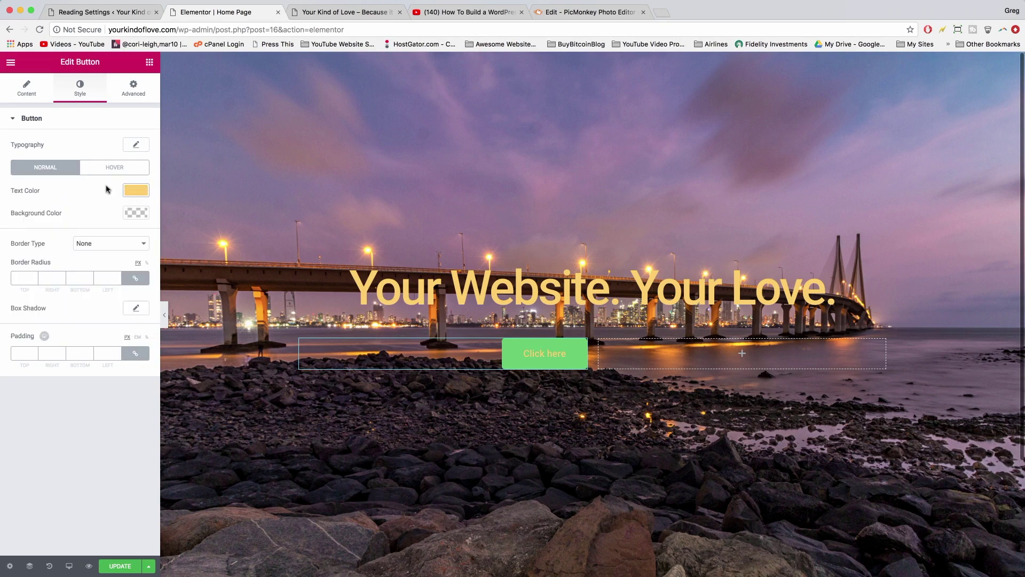
- Make the button background transparent and give it a solid 2 px border
{"action": "left_click", "coordinate": [137, 213]}
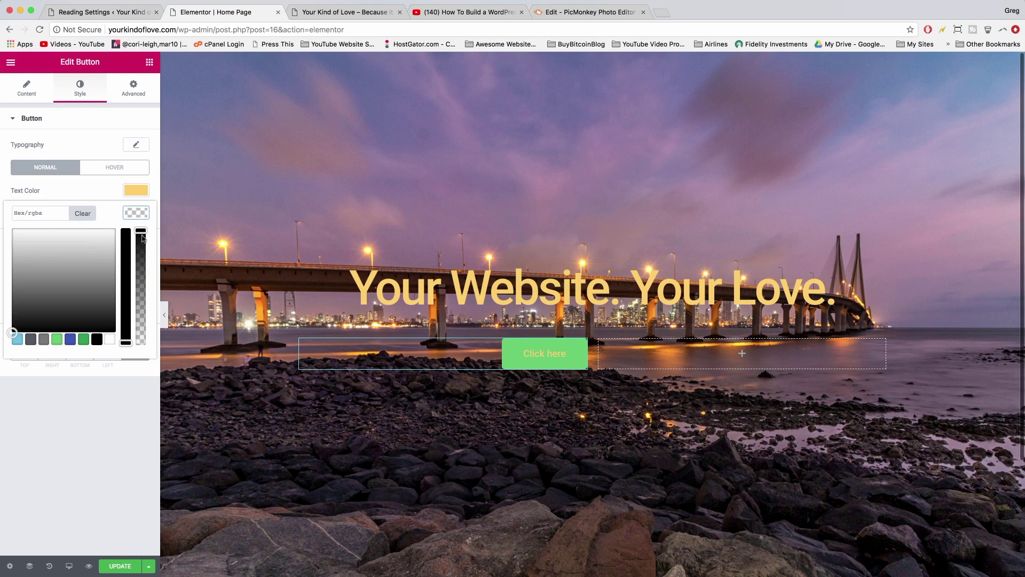
{"action": "left_click_drag", "start_coordinate": [140, 230], "coordinate": [143, 355]}
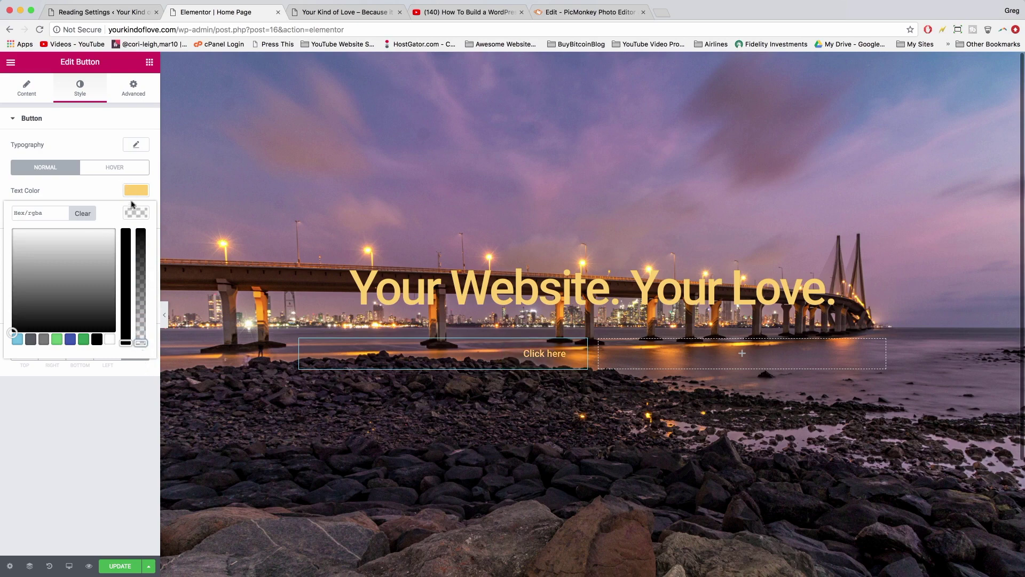
{"action": "left_click", "coordinate": [113, 456]}
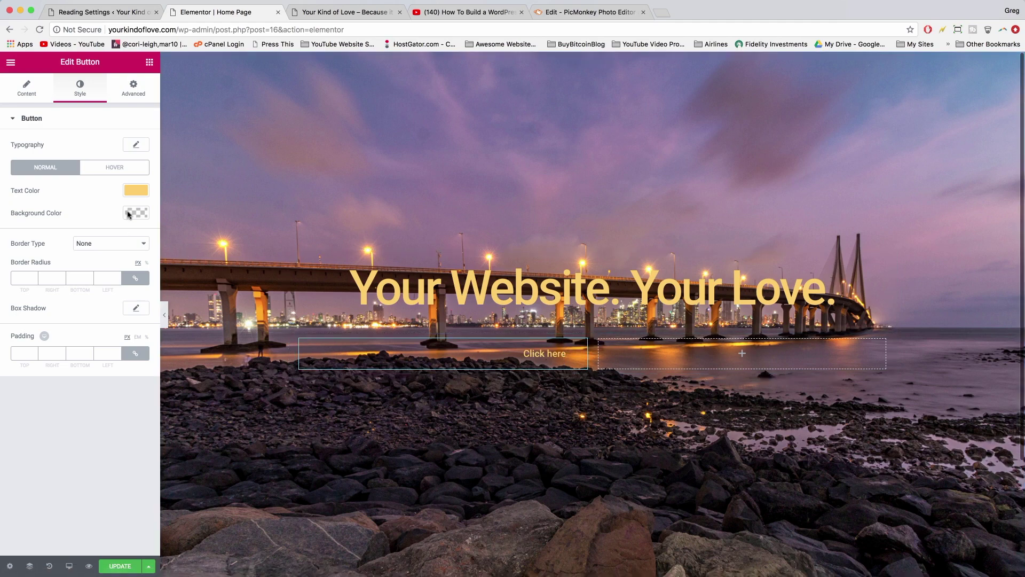
{"action": "left_click", "coordinate": [128, 243]}
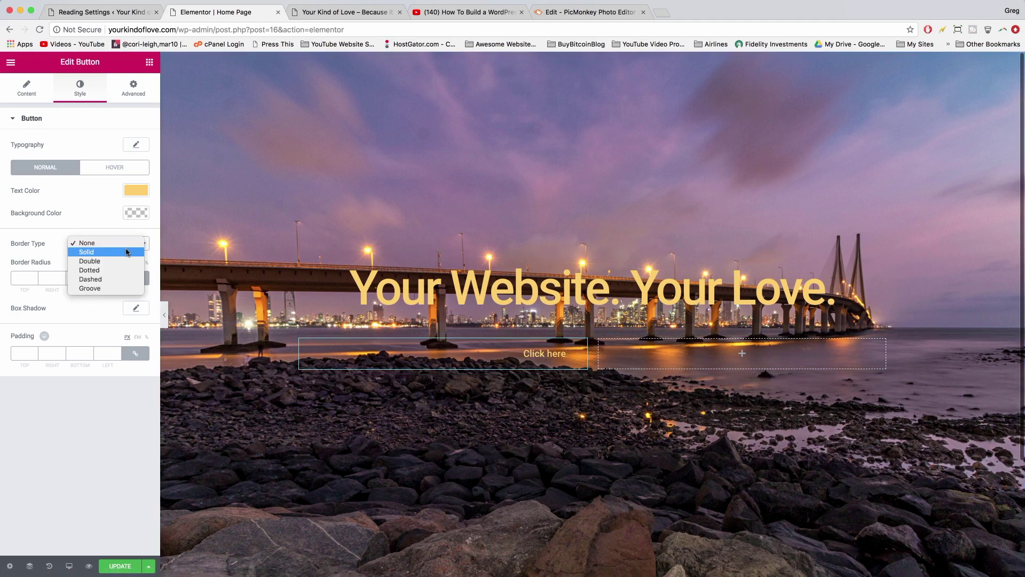
{"action": "left_click", "coordinate": [127, 252]}
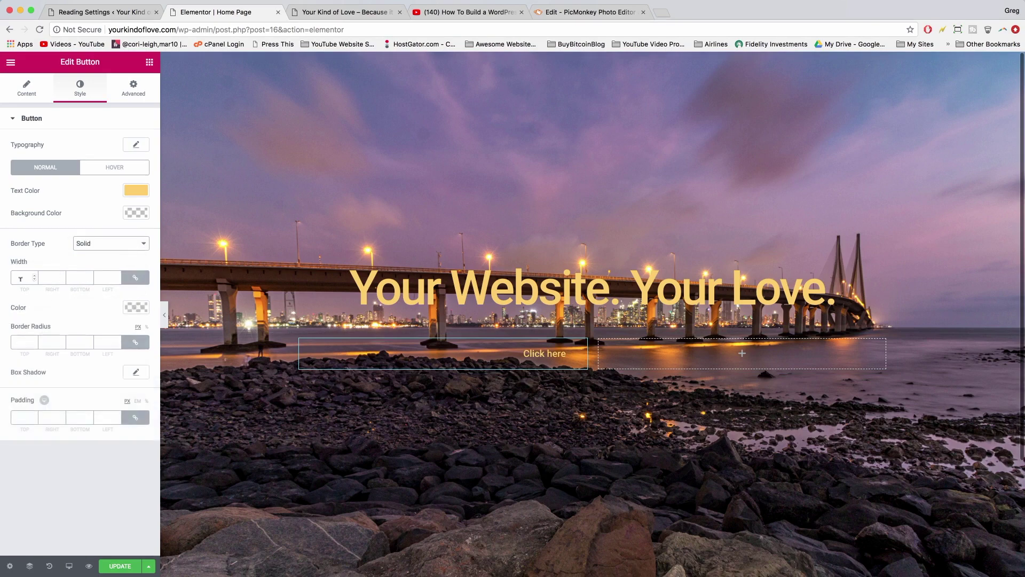
{"action": "left_click", "coordinate": [16, 276]}
{"action": "type", "text": "2"}
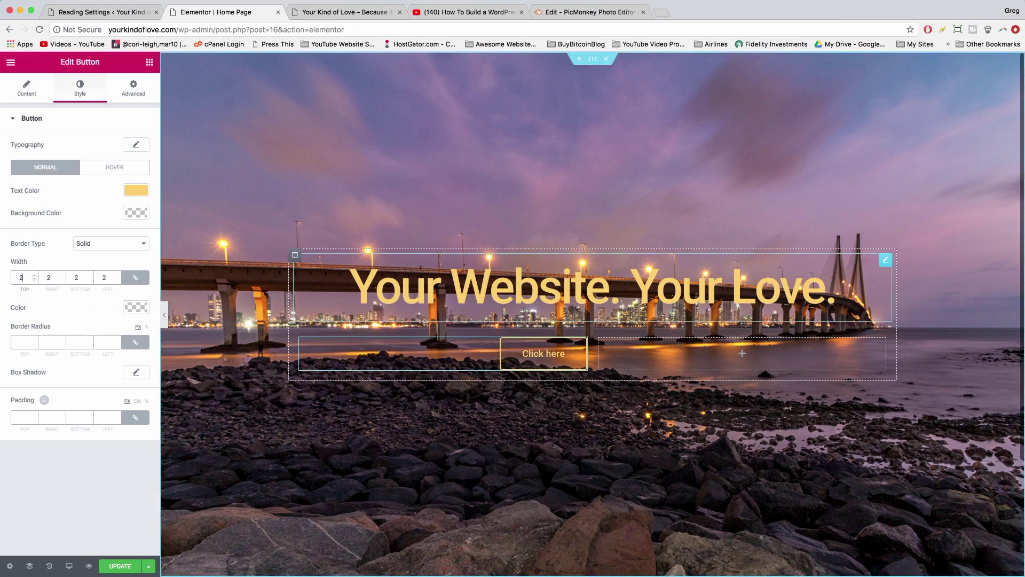
- Copy the #fed164 text colour and paste it as the button's border colour
{"action": "left_click", "coordinate": [133, 308]}
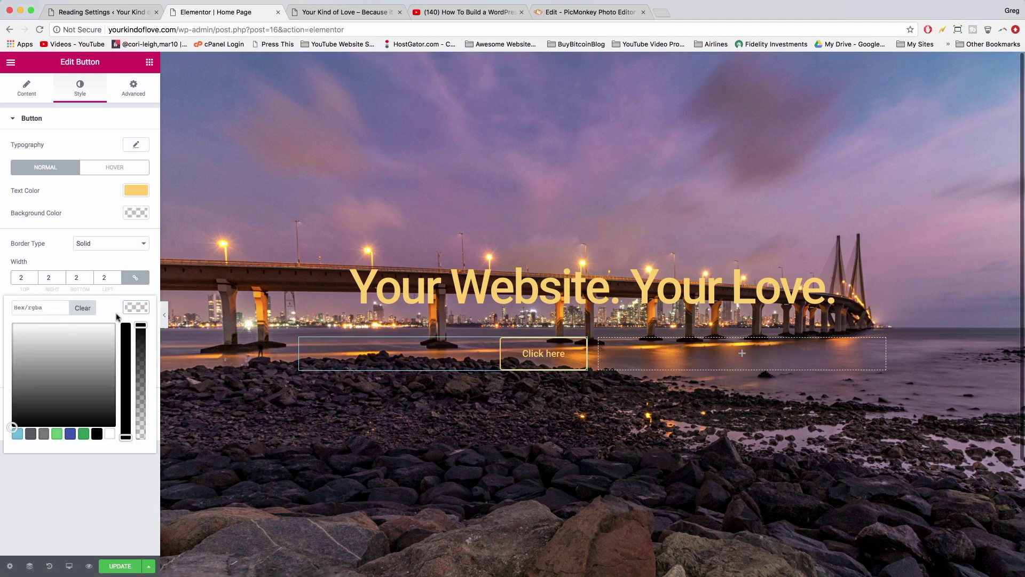
{"action": "left_click", "coordinate": [138, 191]}
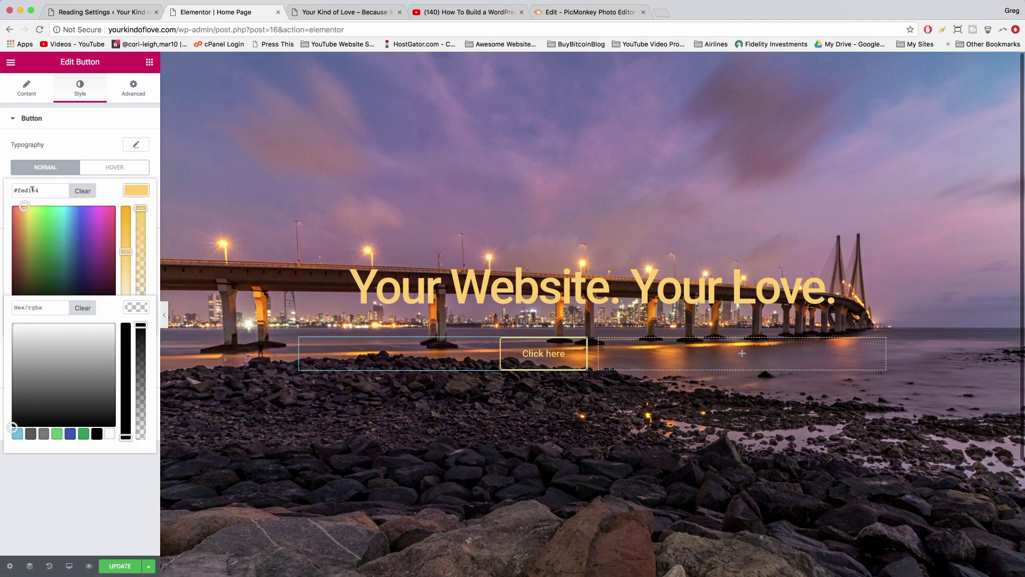
{"action": "left_click_drag", "start_coordinate": [40, 190], "coordinate": [6, 192]}
{"action": "right_click", "coordinate": [18, 190]}
{"action": "left_click", "coordinate": [32, 269]}
{"action": "left_click", "coordinate": [140, 313]}
{"action": "left_click", "coordinate": [136, 308]}
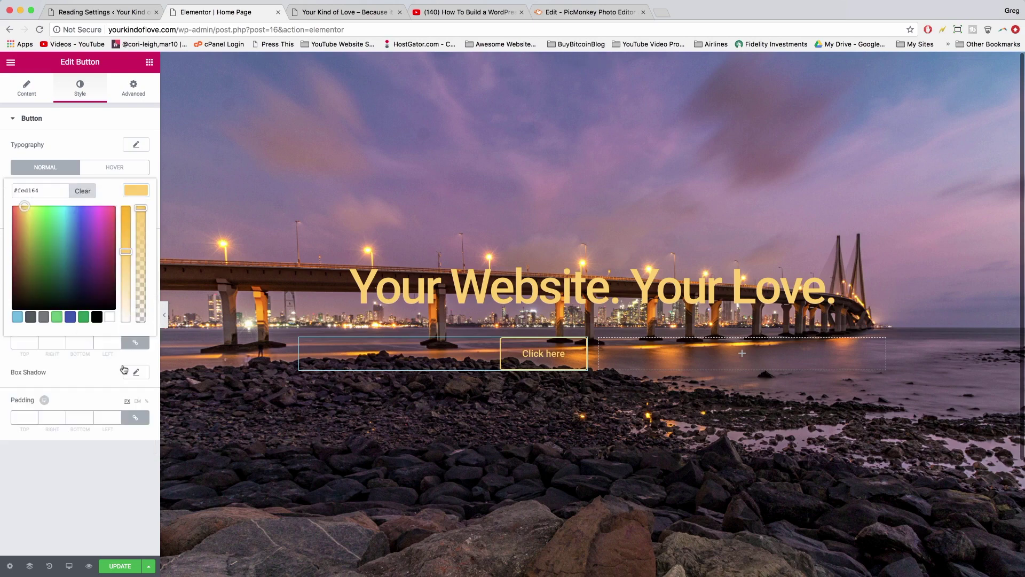
{"action": "left_click", "coordinate": [137, 195]}
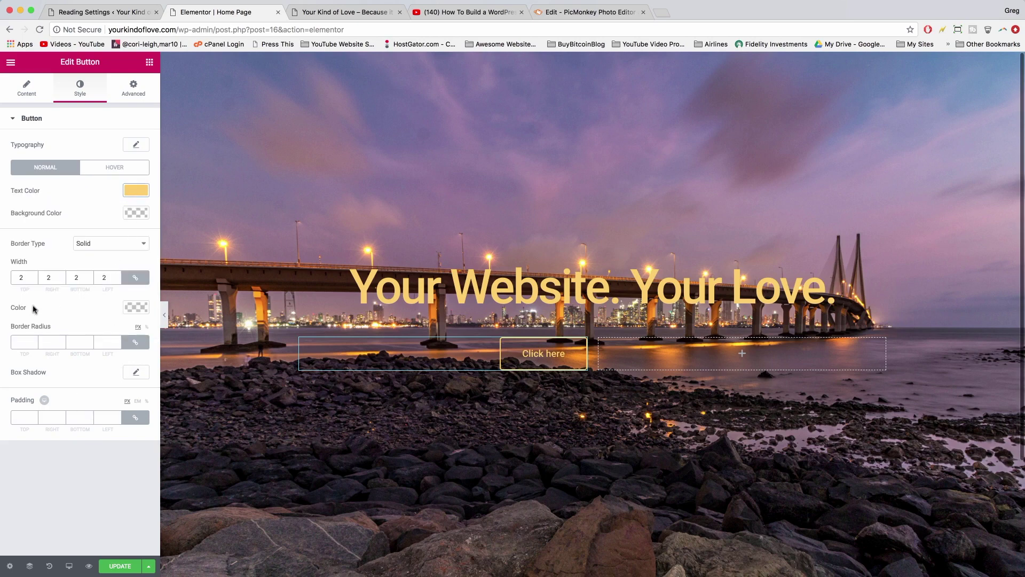
{"action": "left_click", "coordinate": [134, 307]}
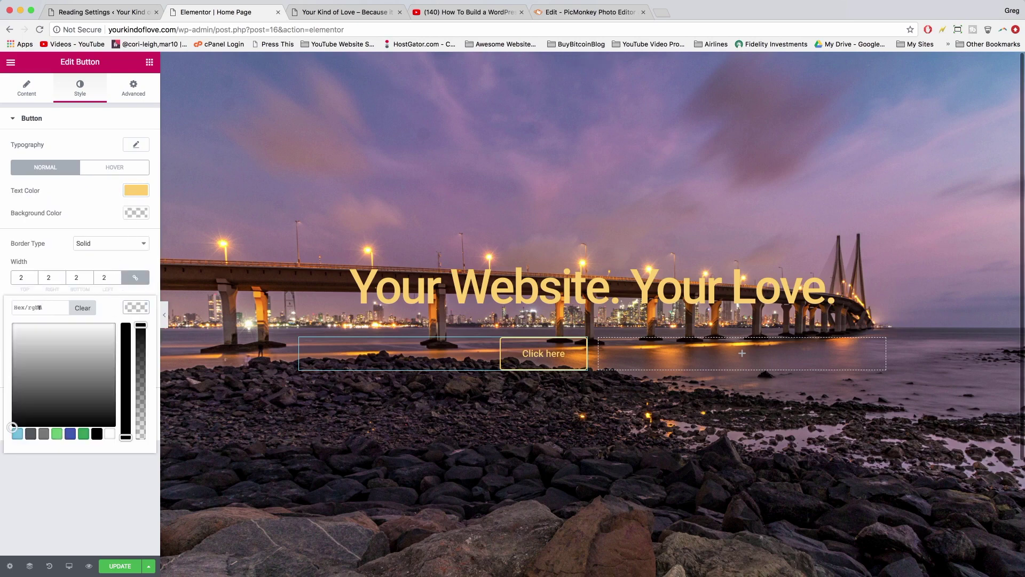
{"action": "right_click", "coordinate": [32, 305]}
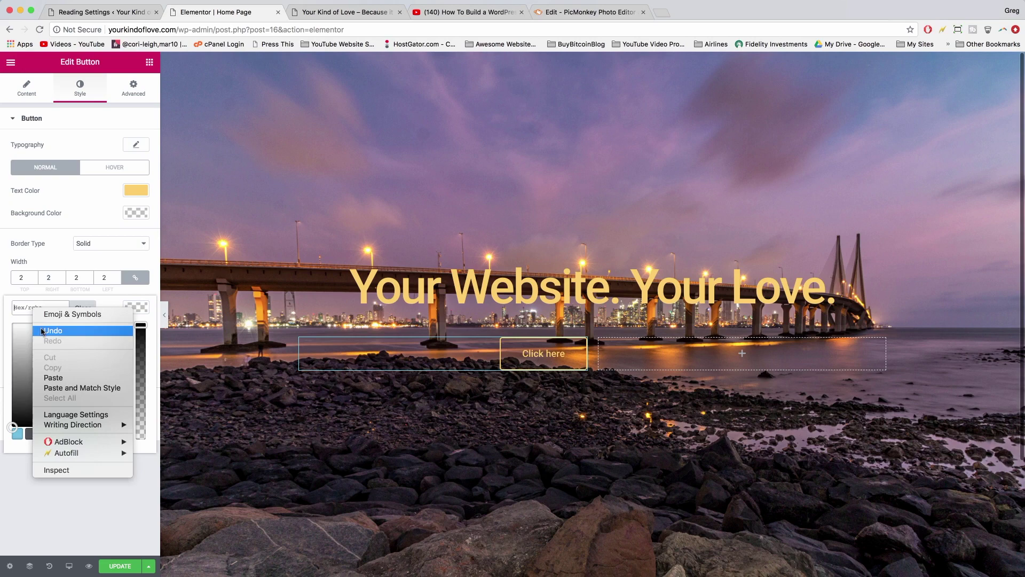
{"action": "left_click", "coordinate": [53, 376]}
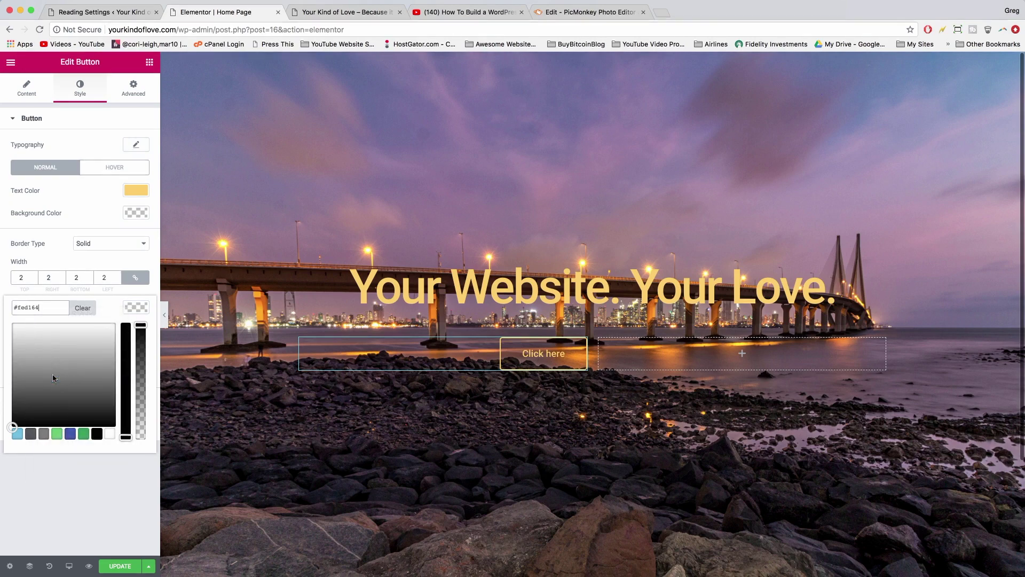
{"action": "left_click", "coordinate": [55, 503]}
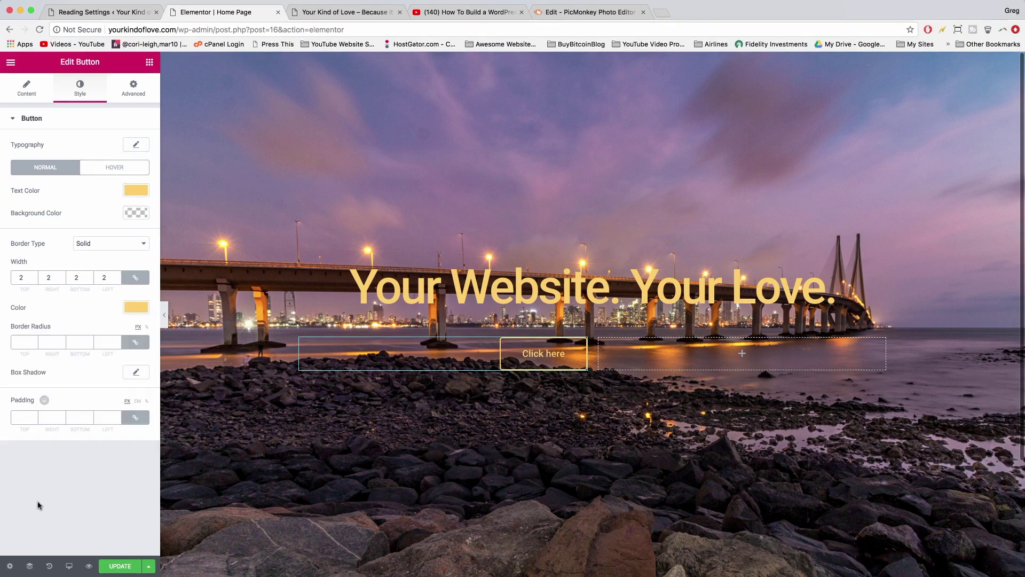
- Try 24 for border radius and padding, clear both, and update the page
{"action": "left_click", "coordinate": [23, 341]}
{"action": "type", "text": "24"}
{"action": "key", "text": "BackSpace"}
{"action": "type", "text": "24"}
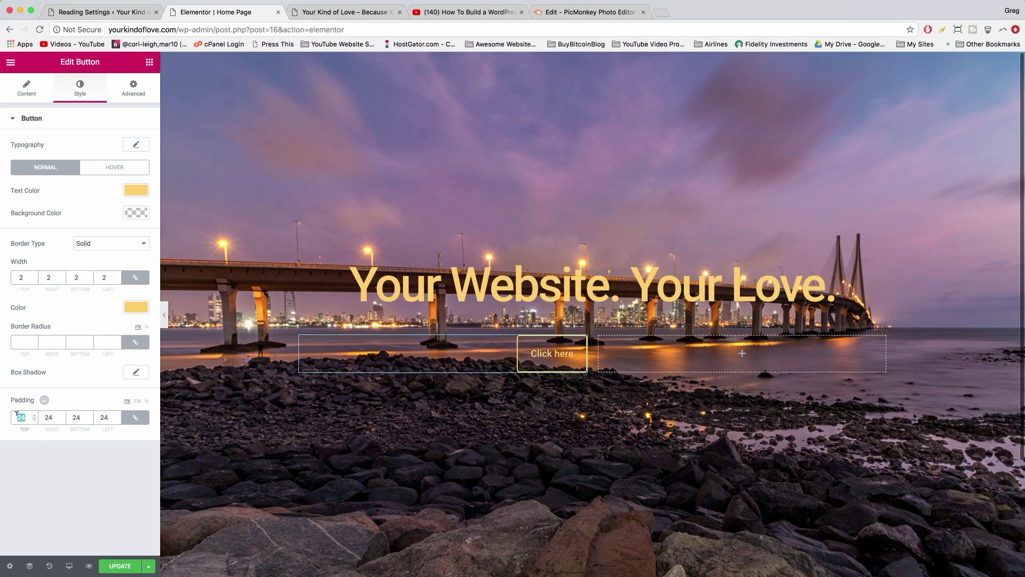
{"action": "key", "text": "BackSpace"}
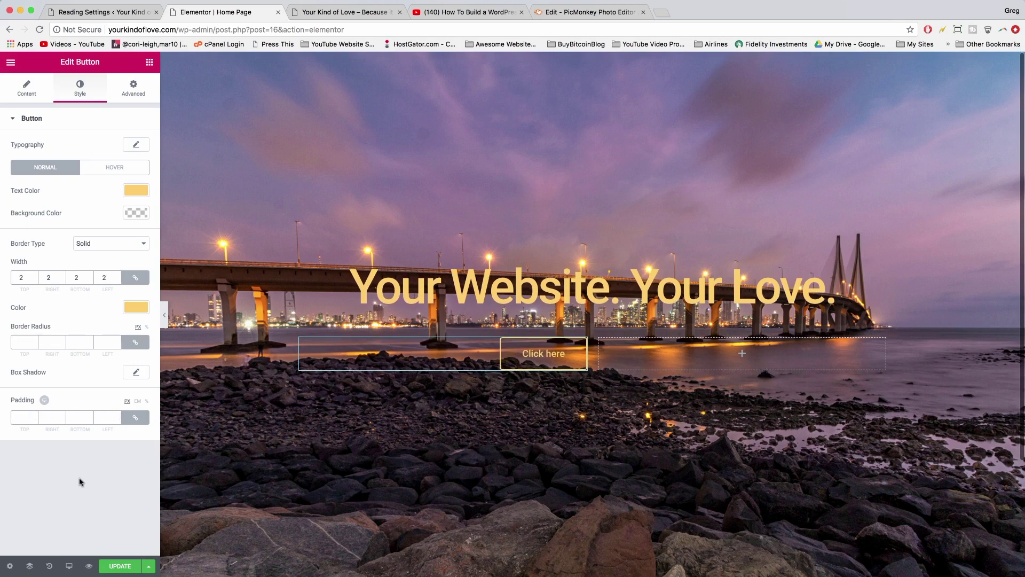
{"action": "left_click", "coordinate": [122, 567]}
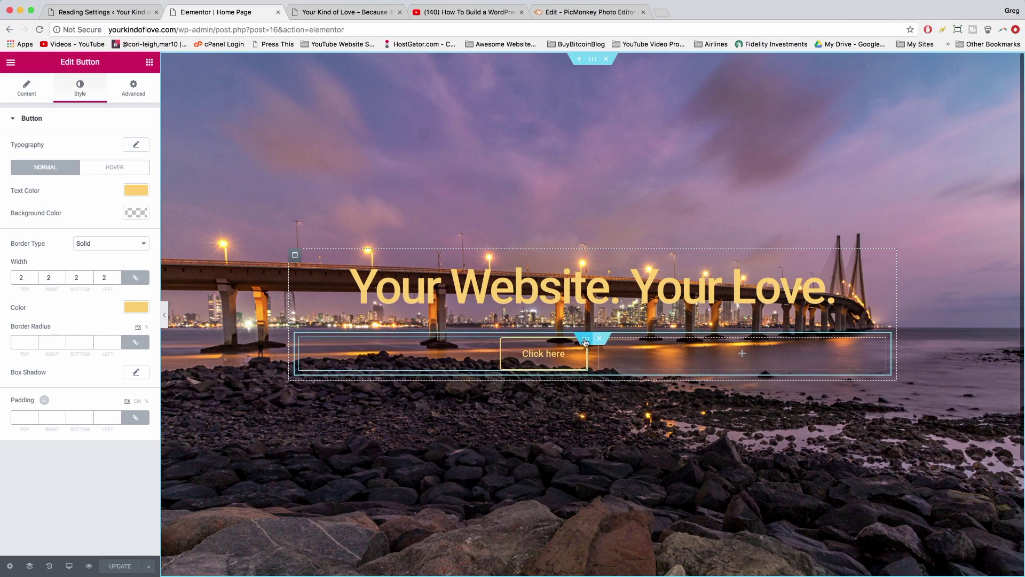
- Copy the button's column and paste it into the right-hand column
{"action": "left_click", "coordinate": [585, 345]}
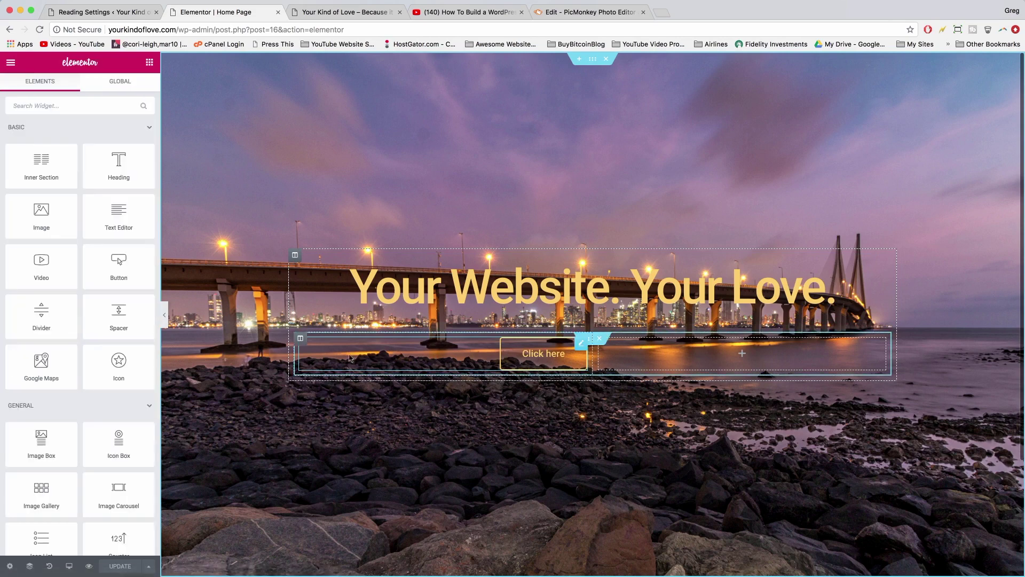
{"action": "right_click", "coordinate": [301, 340]}
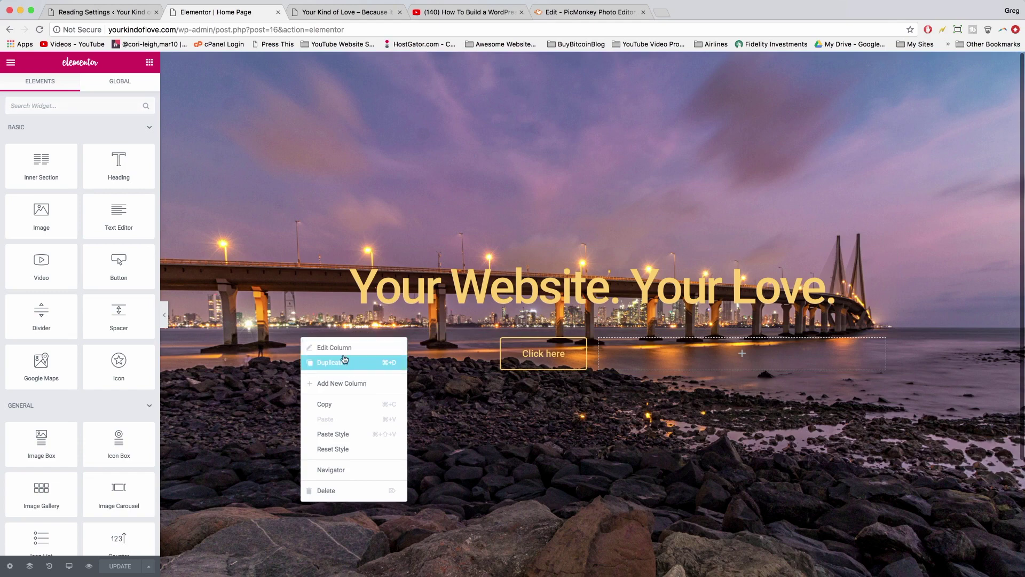
{"action": "left_click", "coordinate": [327, 404]}
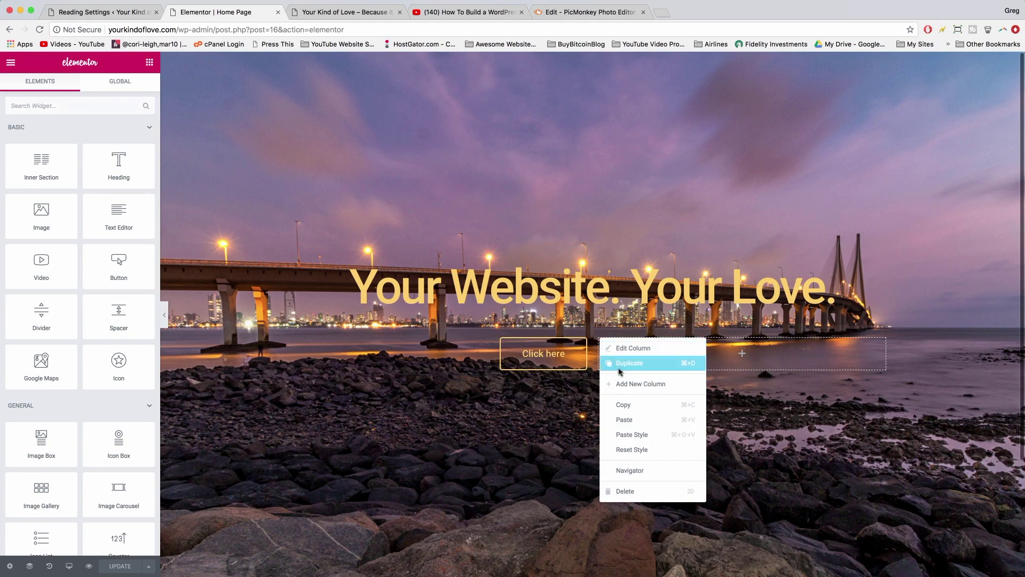
{"action": "left_click", "coordinate": [626, 419]}
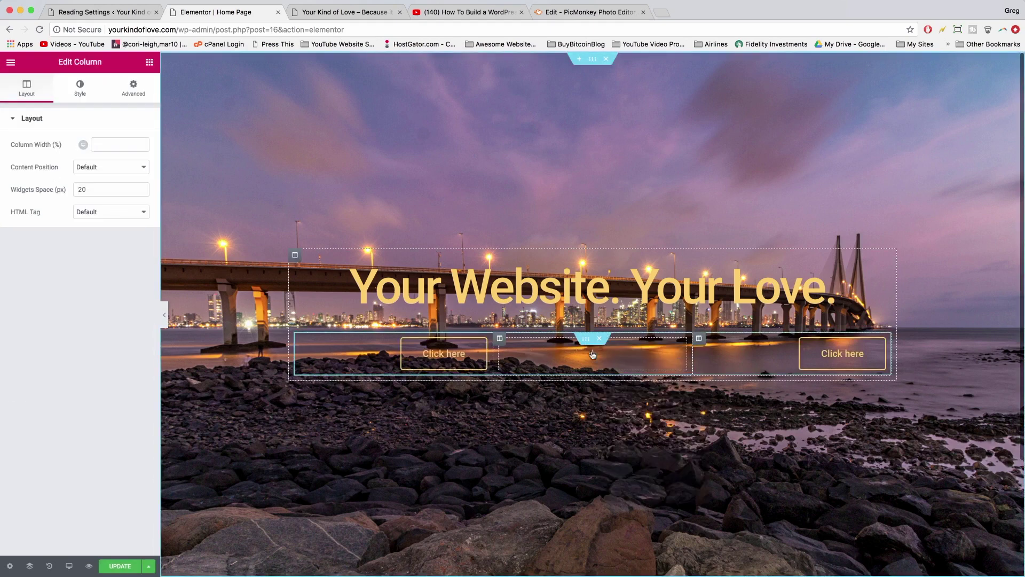
- Delete the empty middle column and left-align the new Click here button
{"action": "right_click", "coordinate": [500, 343]}
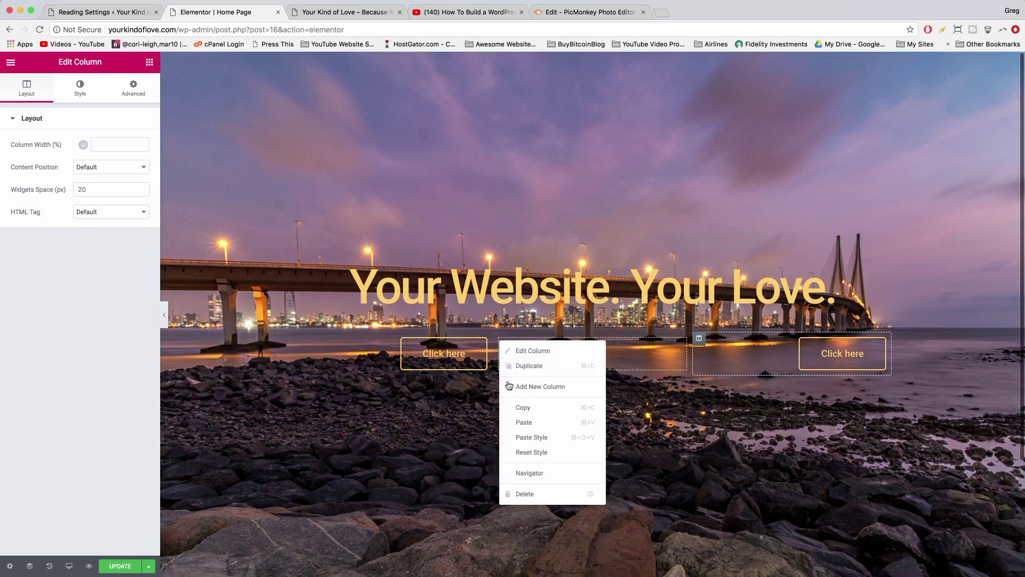
{"action": "left_click", "coordinate": [529, 494]}
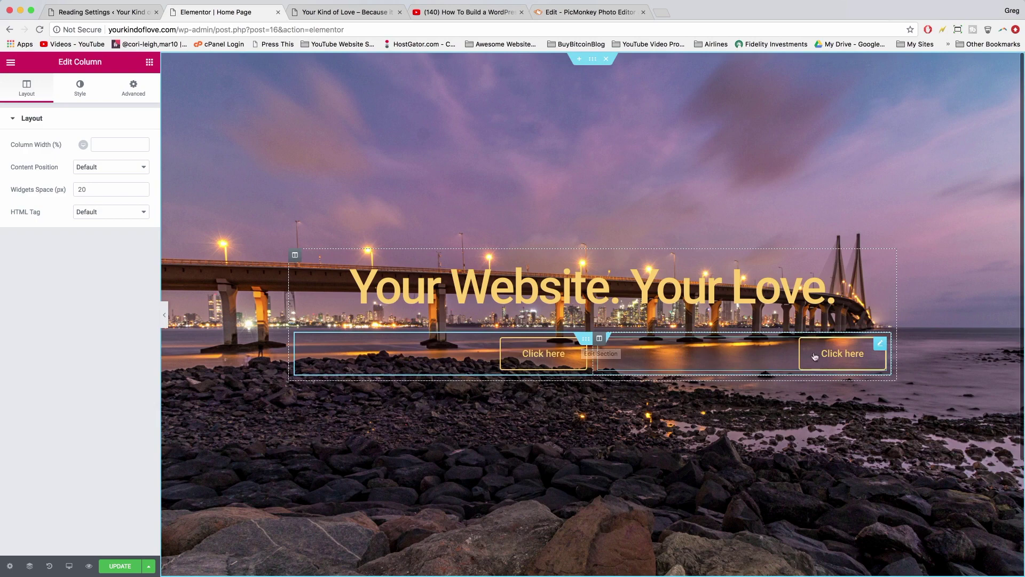
{"action": "left_click", "coordinate": [759, 355]}
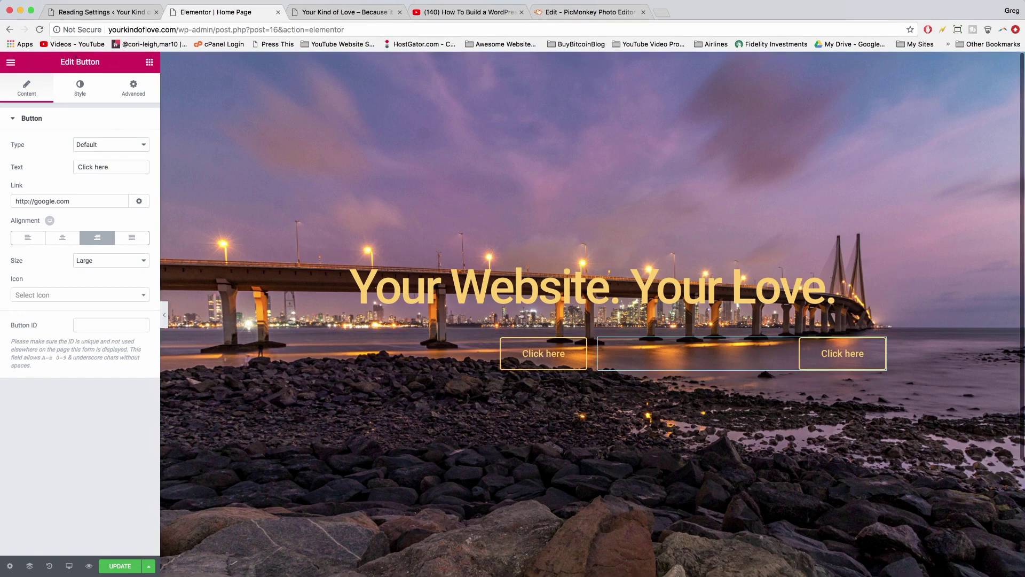
{"action": "left_click", "coordinate": [24, 237]}
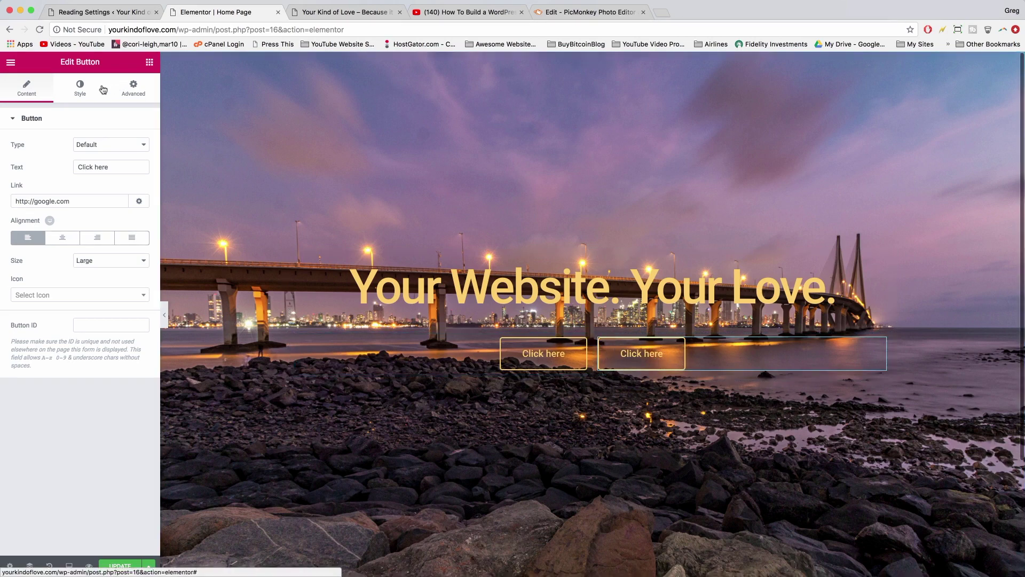
{"action": "left_click", "coordinate": [79, 87]}
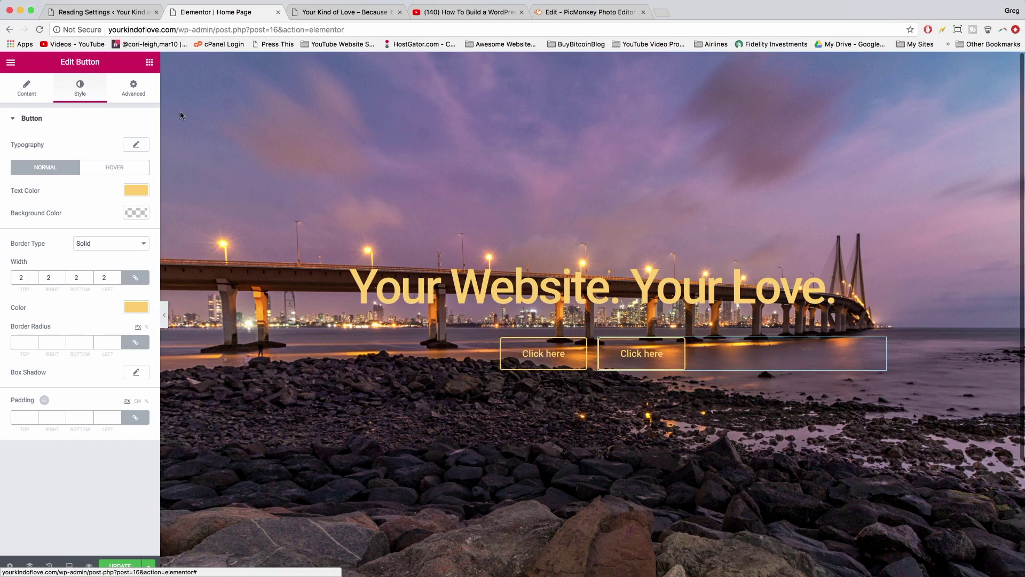
- Give the second button an opaque dark grey #424242 background
{"action": "left_click", "coordinate": [134, 214]}
{"action": "left_click", "coordinate": [35, 283]}
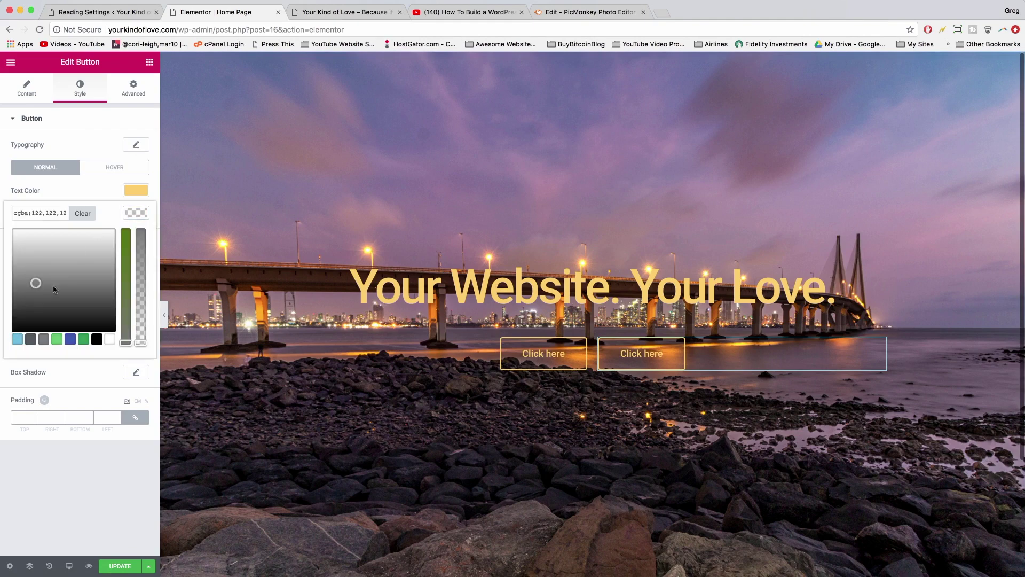
{"action": "left_click", "coordinate": [85, 268]}
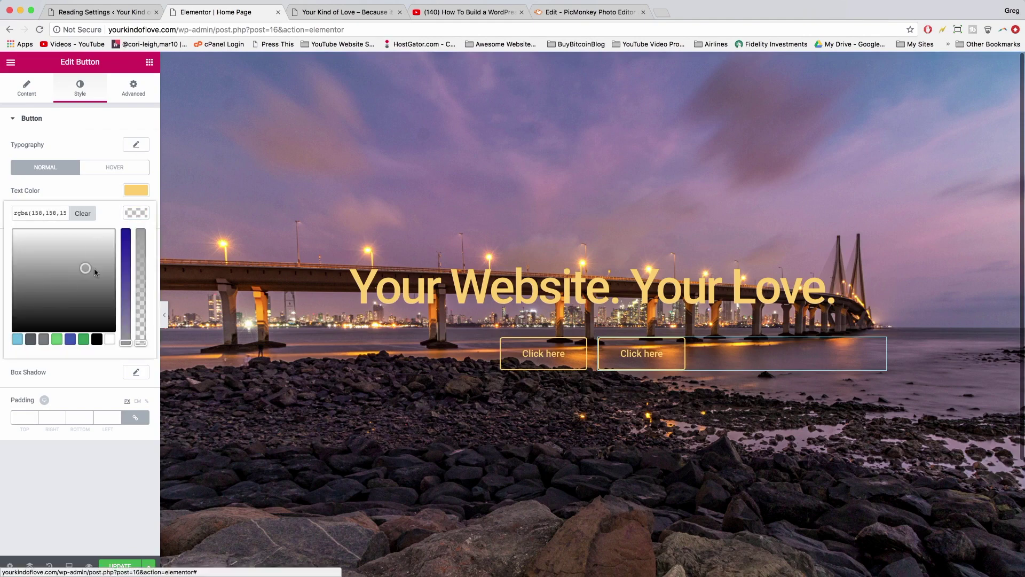
{"action": "left_click", "coordinate": [89, 295]}
{"action": "left_click", "coordinate": [75, 319]}
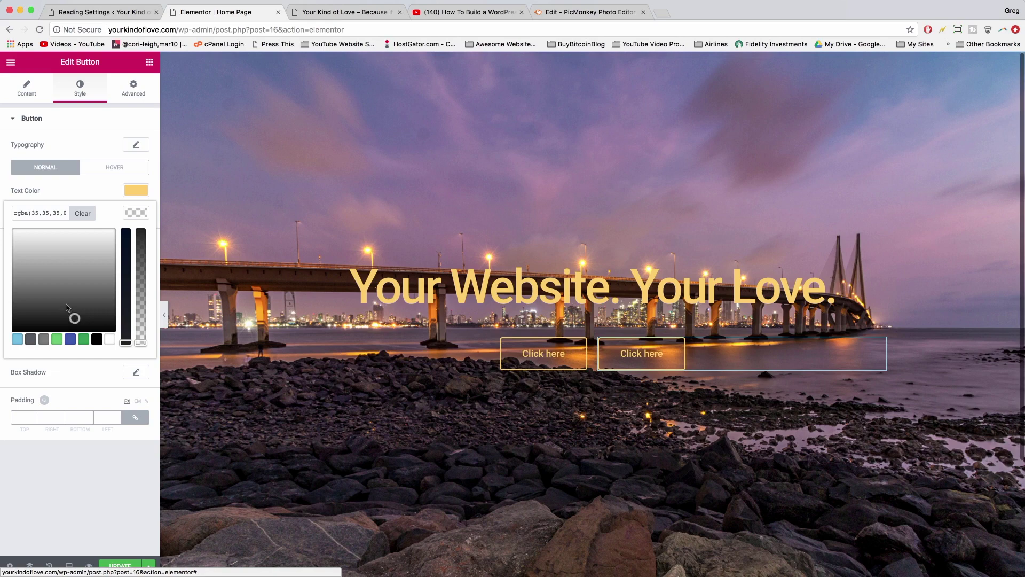
{"action": "left_click", "coordinate": [66, 305]}
{"action": "left_click", "coordinate": [81, 293]}
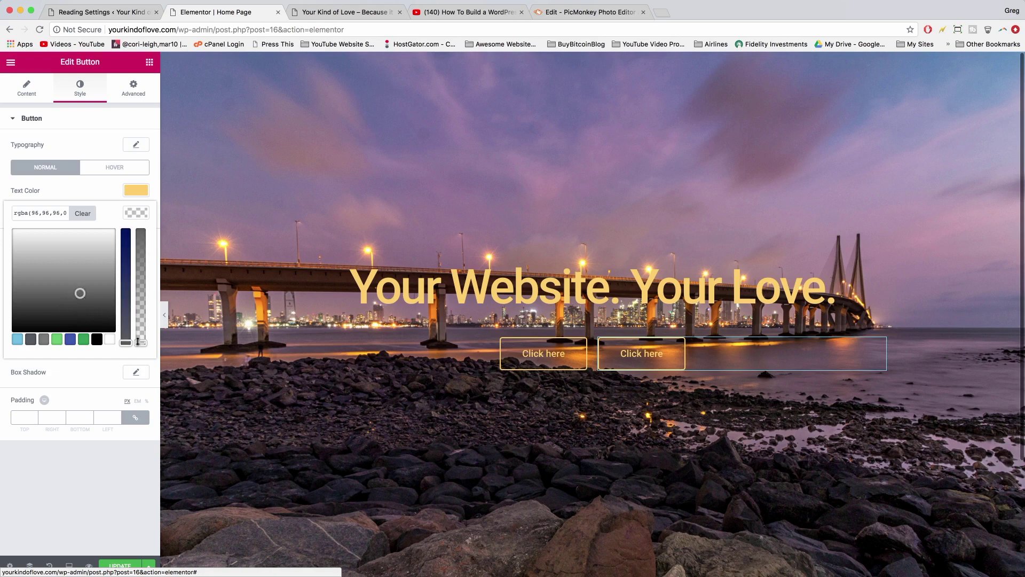
{"action": "left_click_drag", "start_coordinate": [142, 343], "coordinate": [152, 191]}
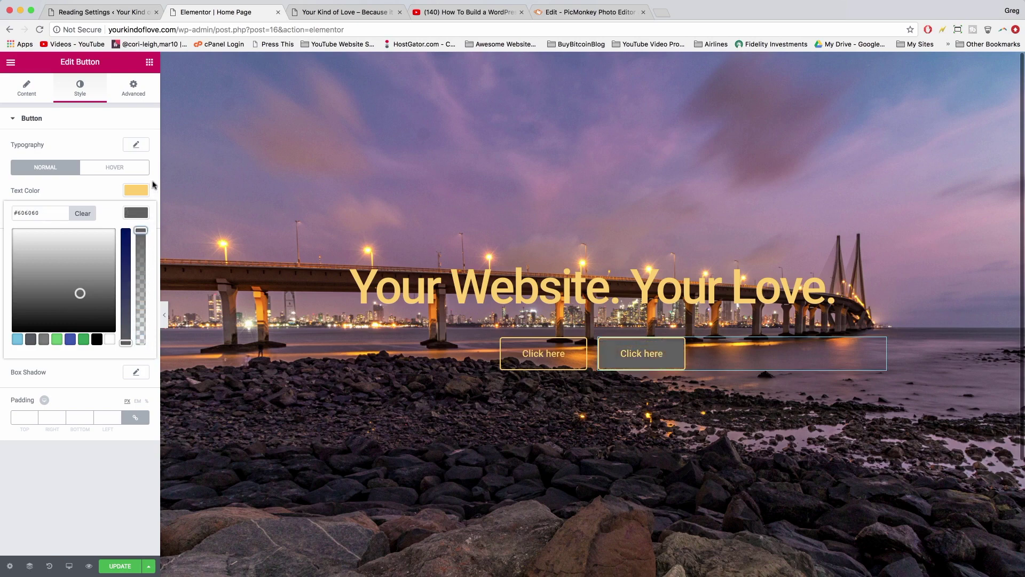
{"action": "left_click", "coordinate": [152, 184]}
{"action": "left_click", "coordinate": [136, 212]}
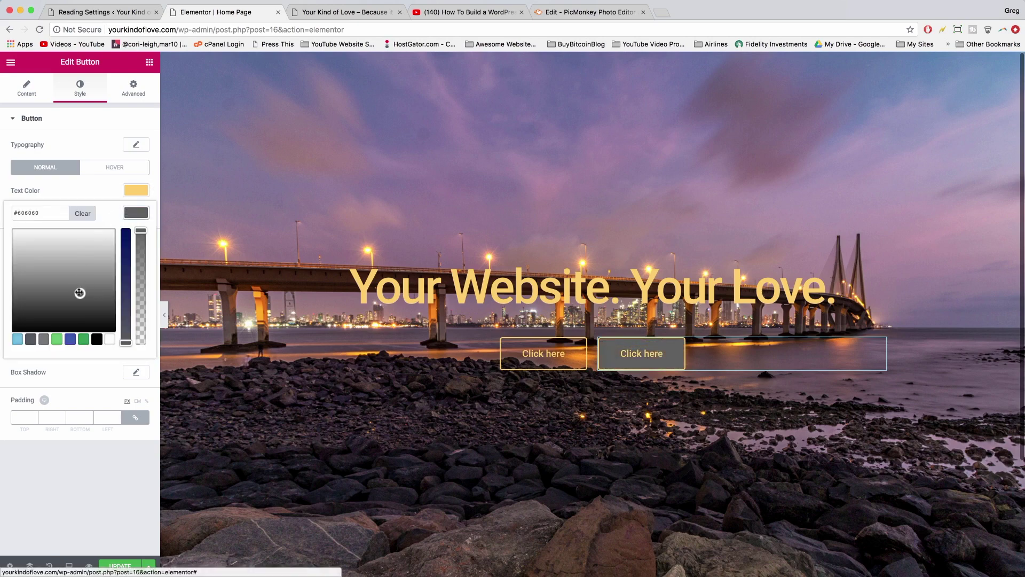
{"action": "left_click_drag", "start_coordinate": [80, 293], "coordinate": [52, 305]}
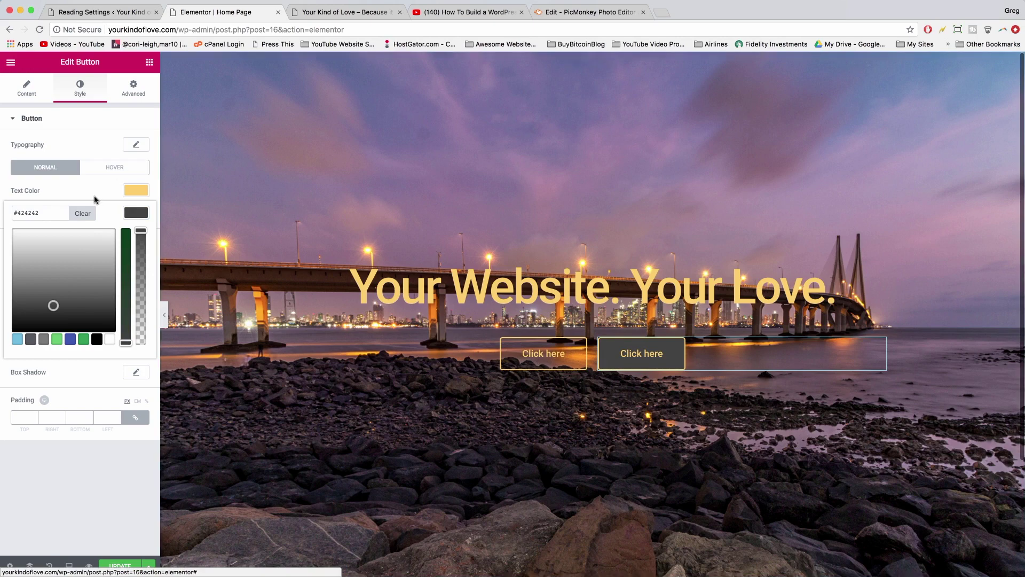
{"action": "left_click", "coordinate": [133, 212]}
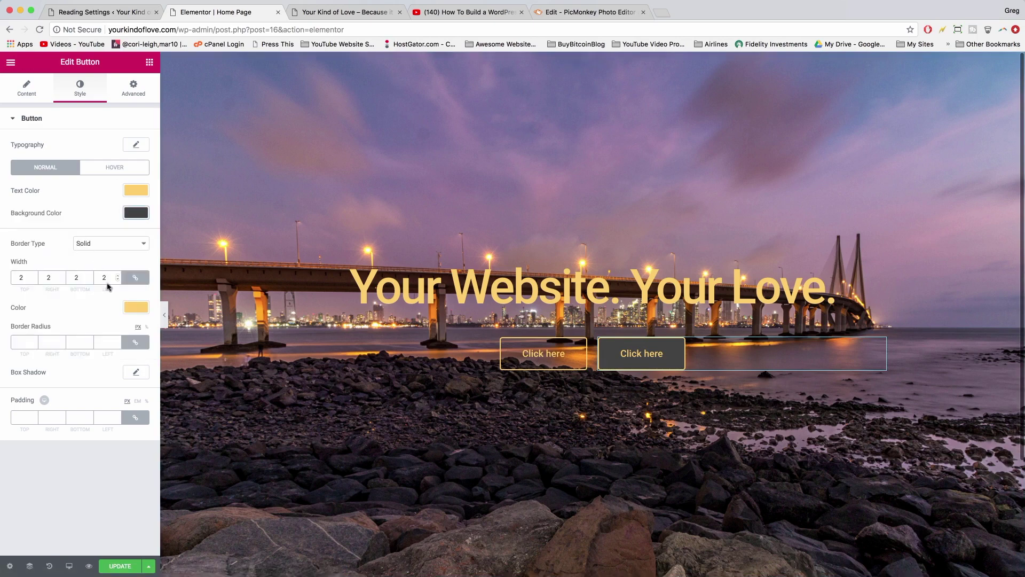
- Set the second button's border colour to black and update the page
{"action": "left_click", "coordinate": [140, 312]}
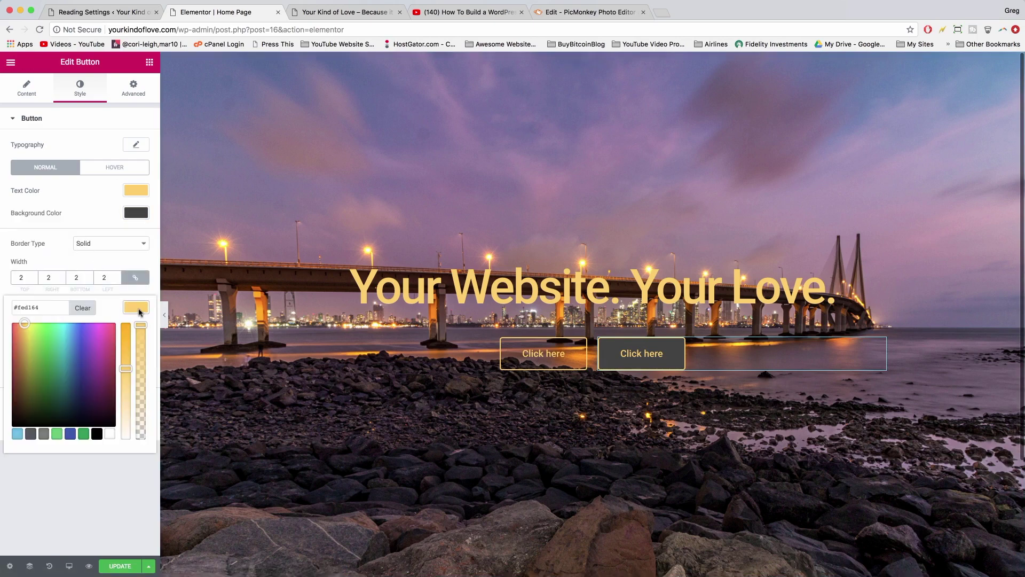
{"action": "left_click", "coordinate": [93, 436]}
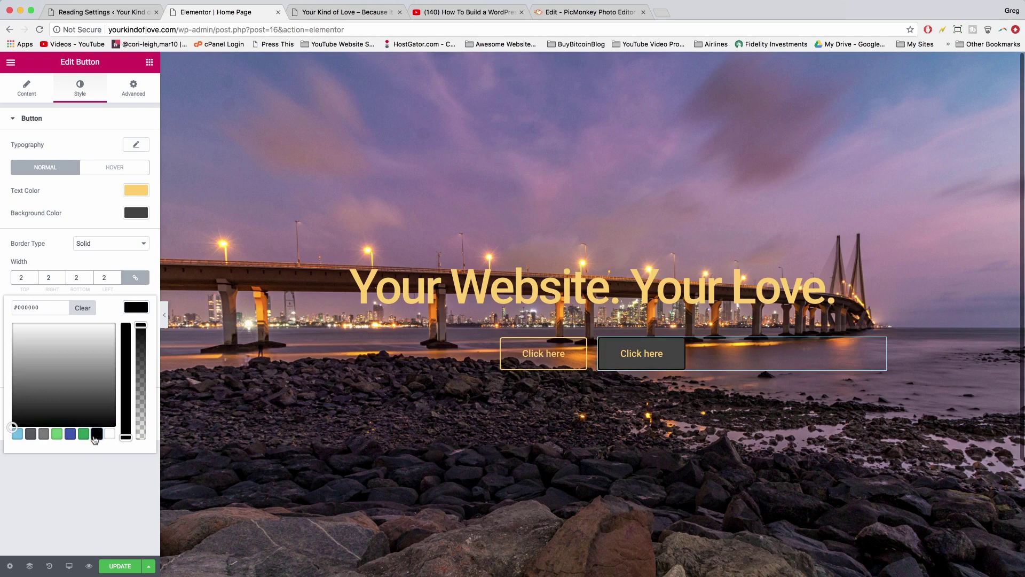
{"action": "left_click", "coordinate": [118, 567]}
- Reload the live site to check the restyled hero buttons, then open a blank browser tab
{"action": "key", "text": "ctrl+Tab"}
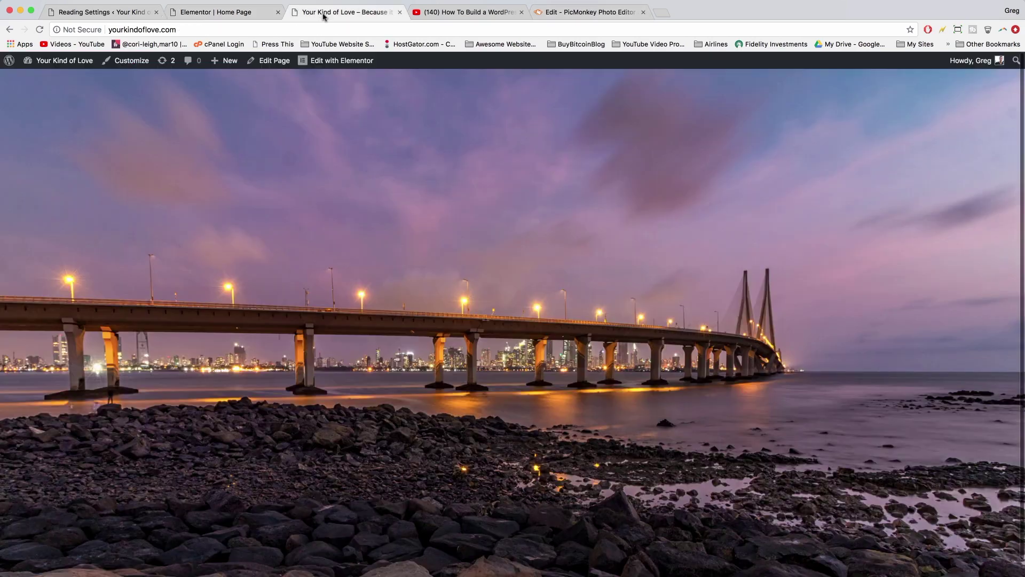
{"action": "key", "text": "super+r"}
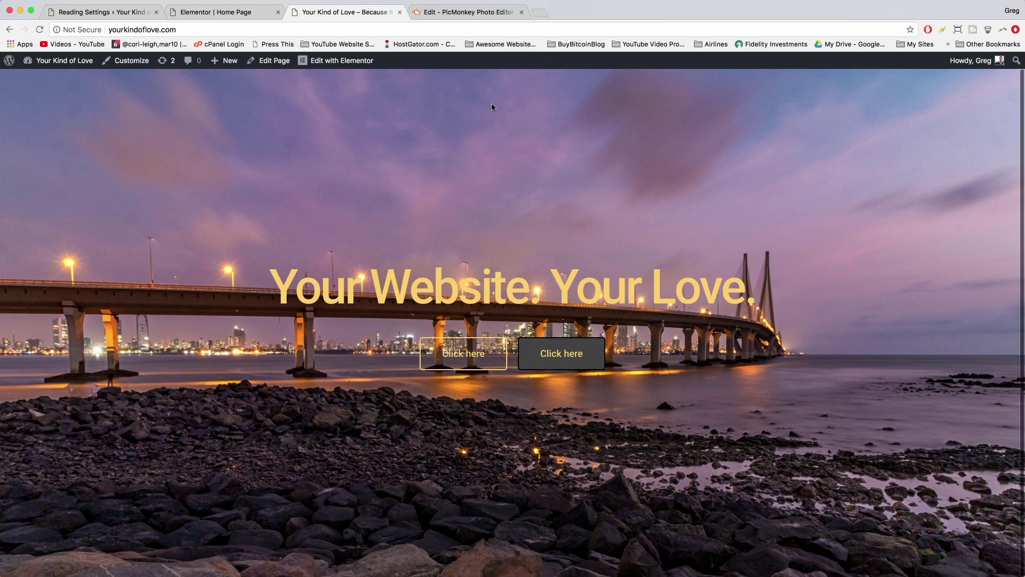
{"action": "left_click", "coordinate": [541, 14]}
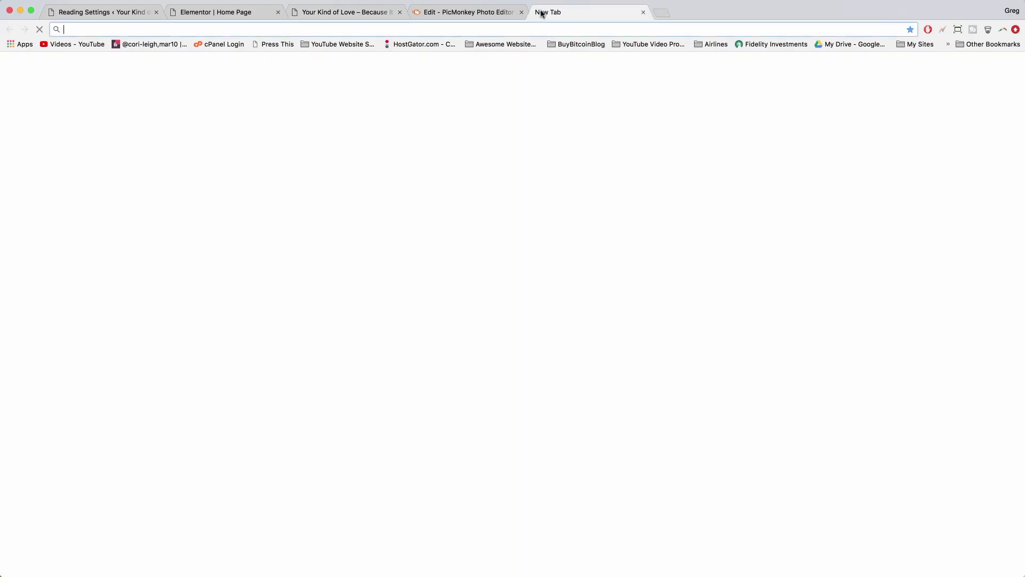
- Go to logomakr.com, dismiss the intro video, and search its graphics library for 'brand'
{"action": "type", "text": "logo"}
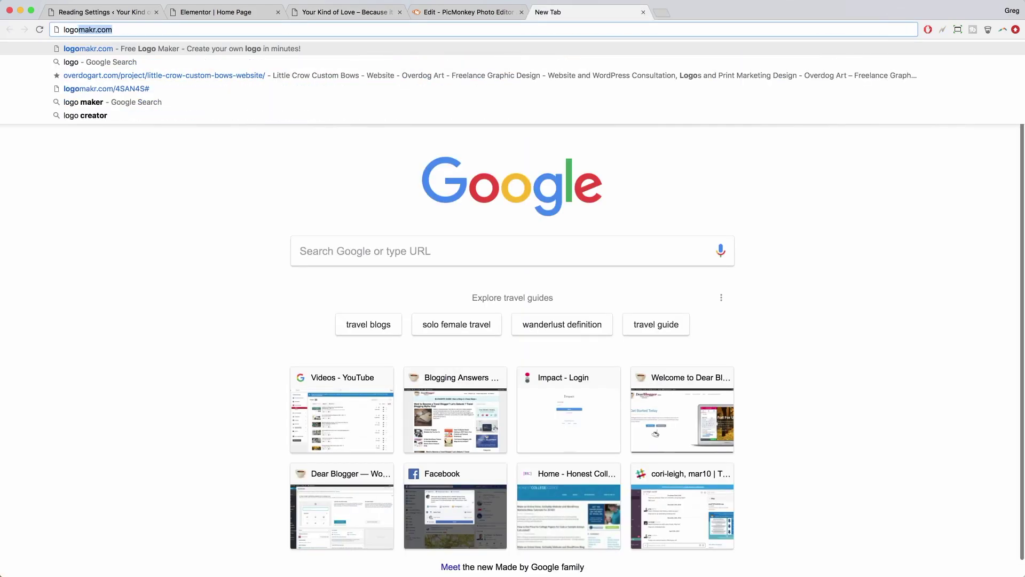
{"action": "type", "text": "ma"}
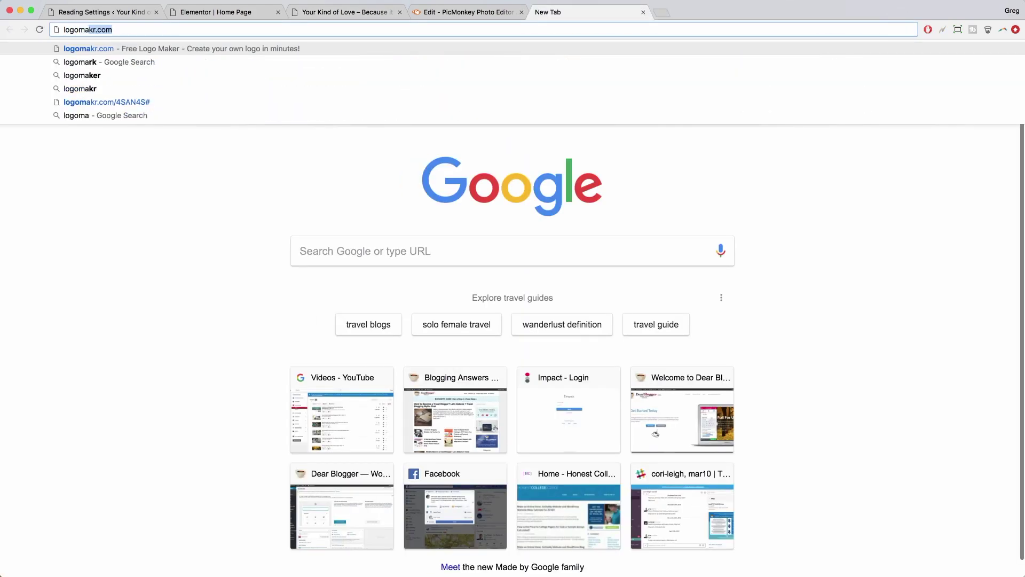
{"action": "type", "text": "kr.c"}
{"action": "key", "text": "Return"}
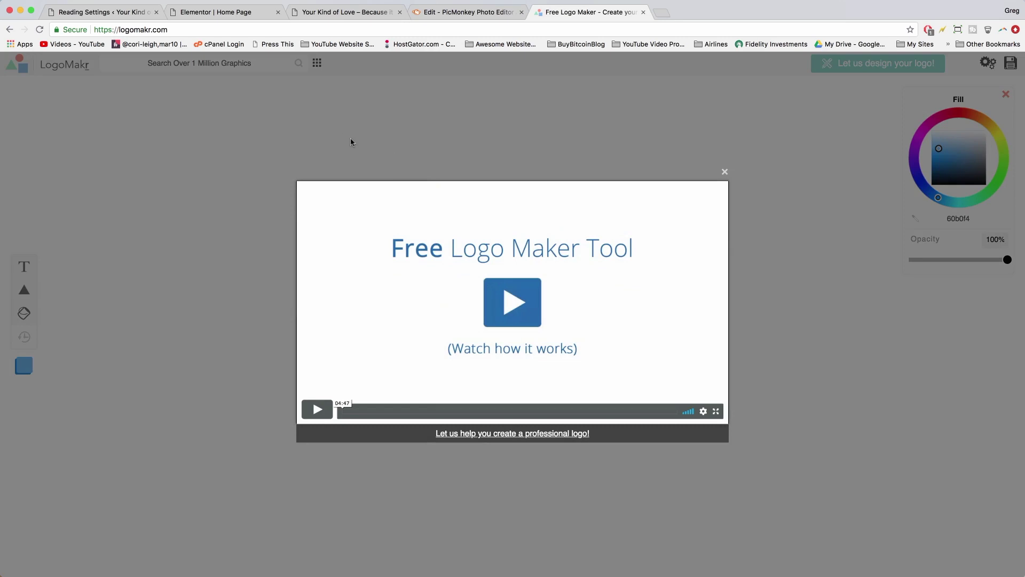
{"action": "left_click", "coordinate": [350, 142]}
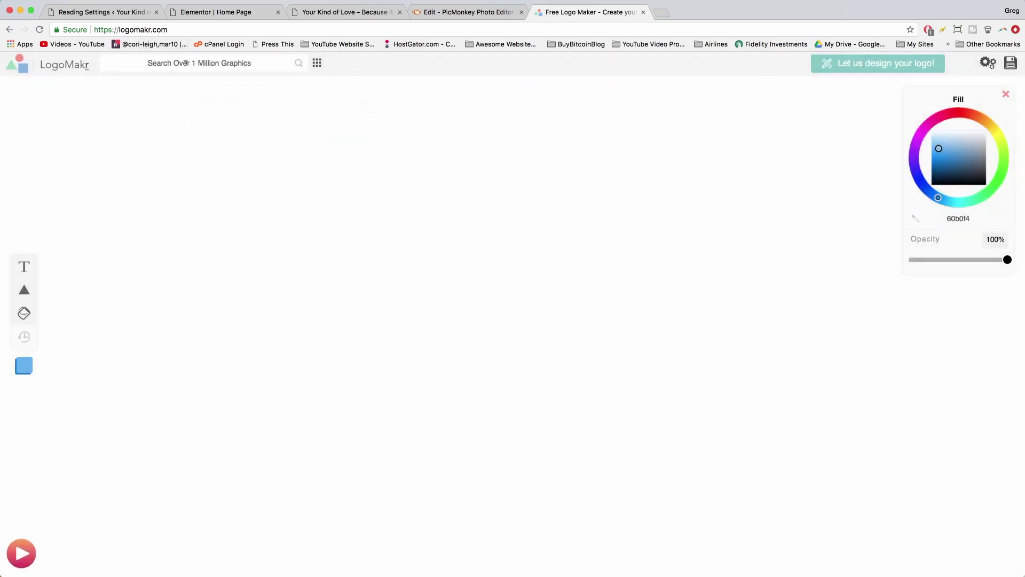
{"action": "left_click", "coordinate": [196, 64]}
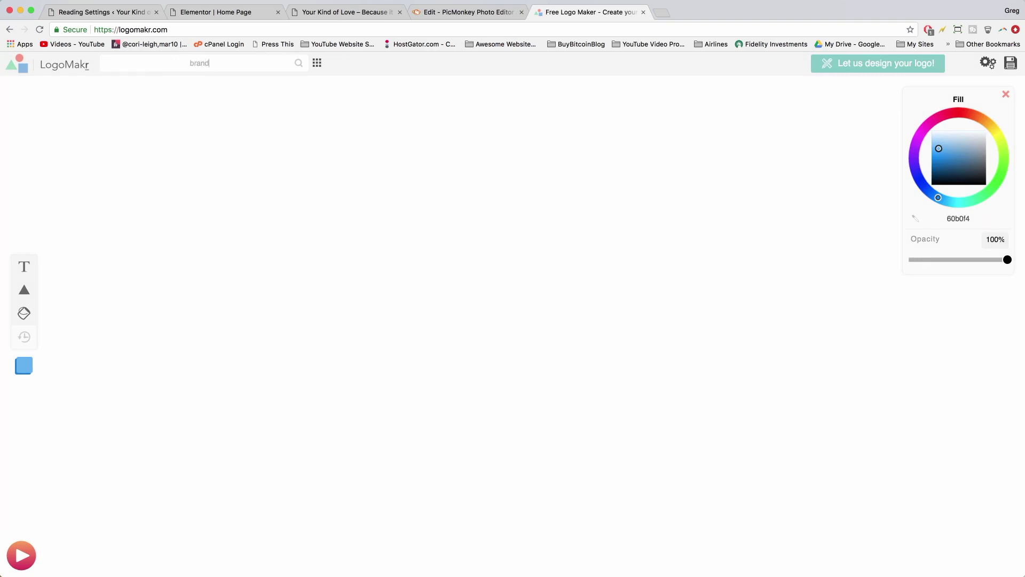
{"action": "key", "text": "Return"}
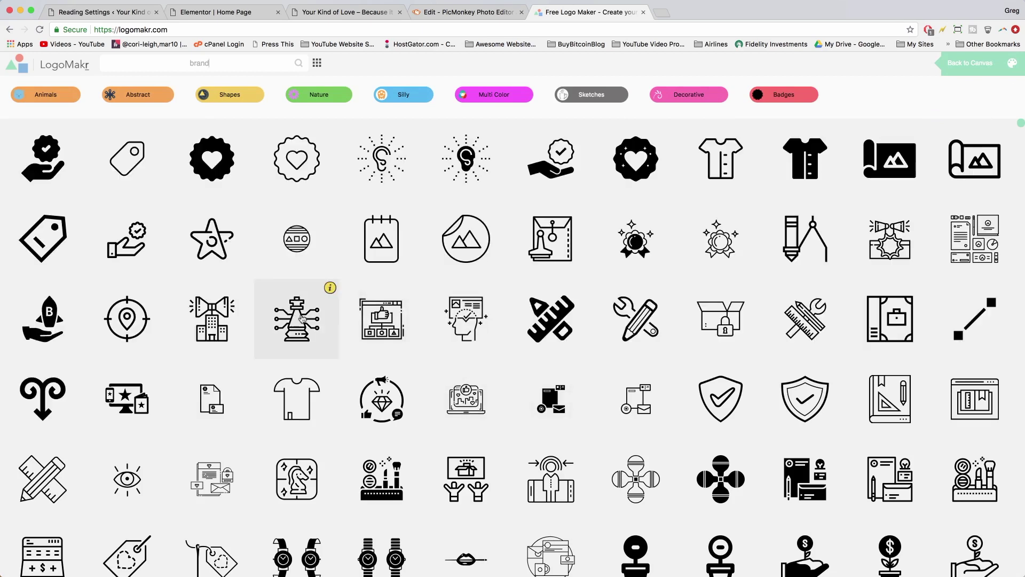
- Search the graphics for coffee, then elephant, and add the trunk-raised outline elephant to the canvas
{"action": "double_click", "coordinate": [199, 65]}
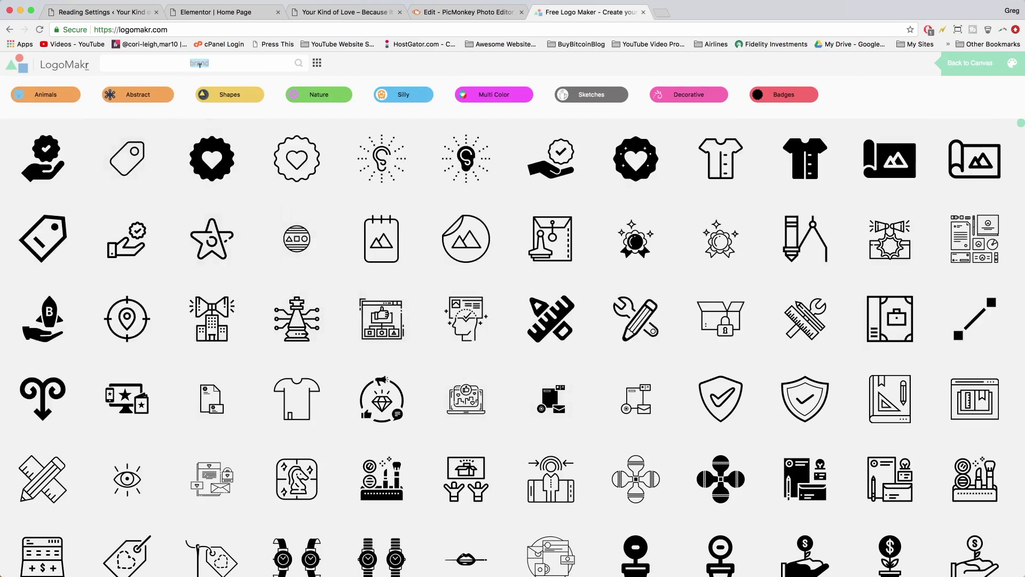
{"action": "type", "text": "coffee"}
{"action": "key", "text": "Return"}
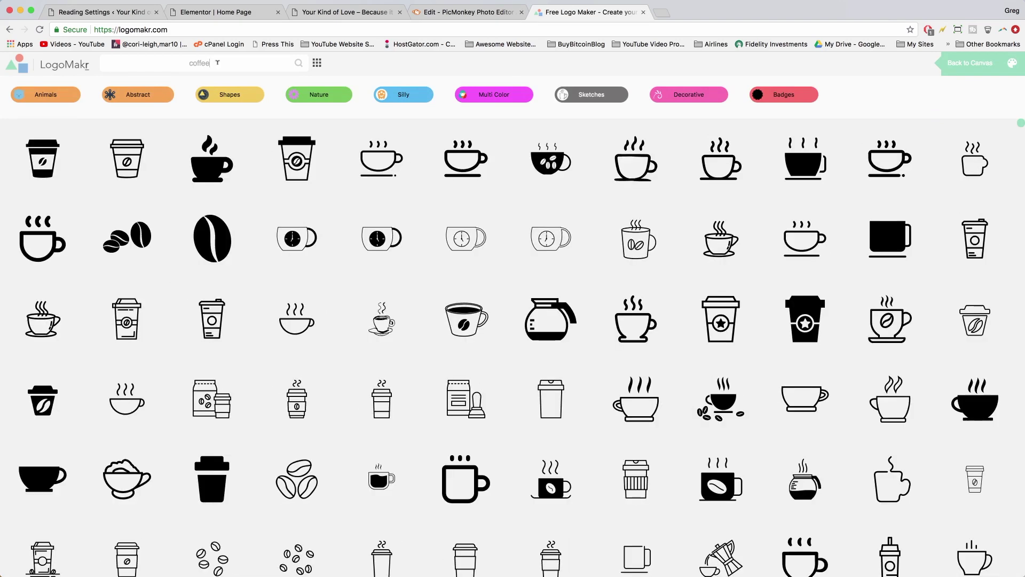
{"action": "scroll", "coordinate": [399, 282], "scroll_direction": "down", "scroll_amount": 5}
{"action": "scroll", "coordinate": [399, 281], "scroll_direction": "down", "scroll_amount": 7}
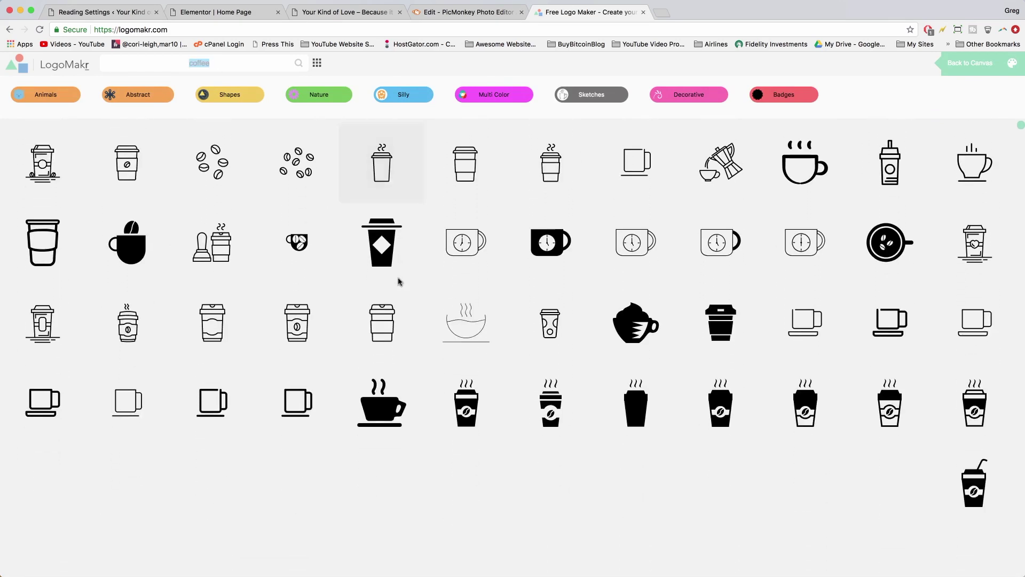
{"action": "scroll", "coordinate": [451, 322], "scroll_direction": "down", "scroll_amount": 6}
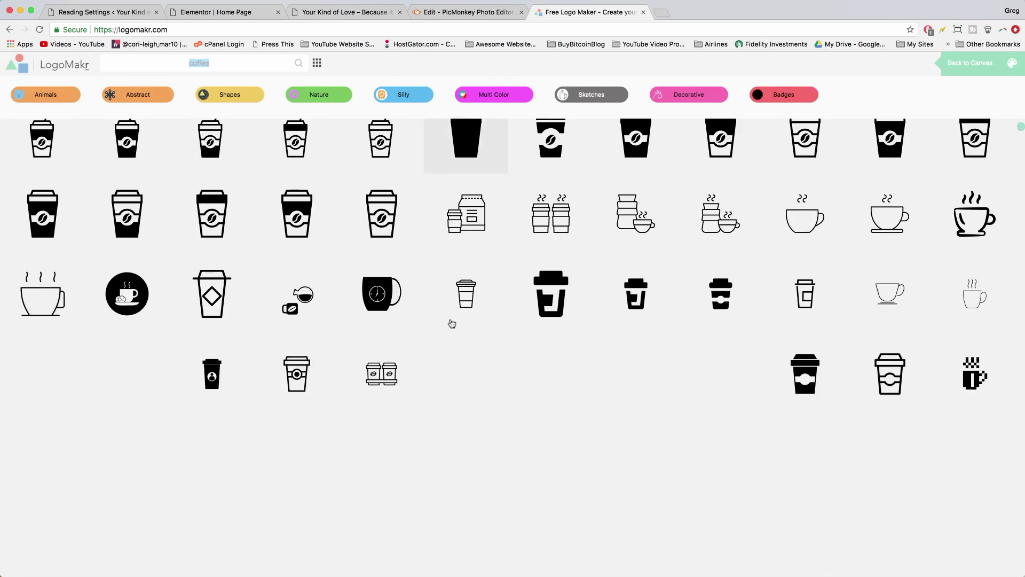
{"action": "type", "text": "elephant"}
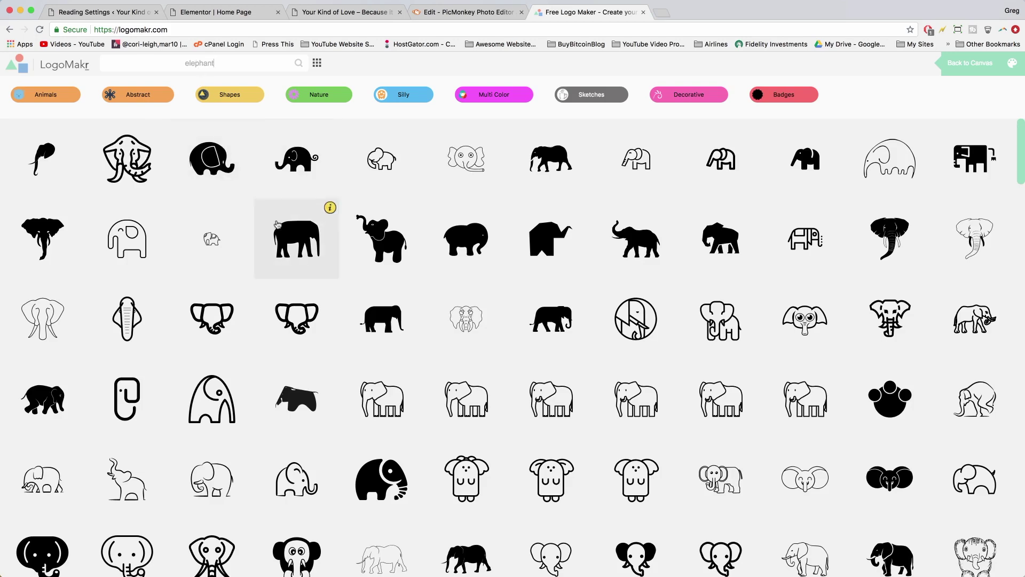
{"action": "scroll", "coordinate": [683, 331], "scroll_direction": "down", "scroll_amount": 3}
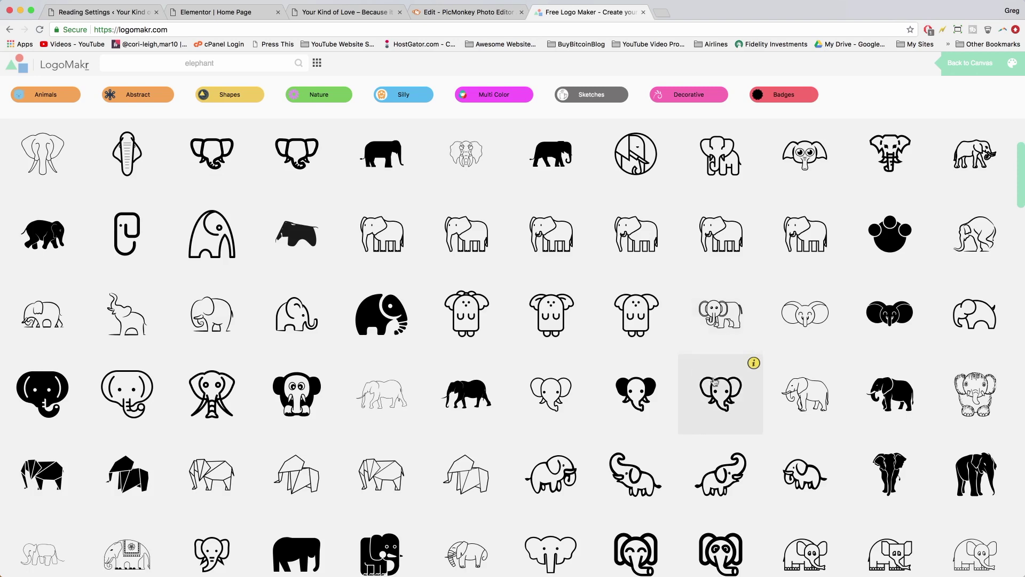
{"action": "left_click", "coordinate": [718, 483]}
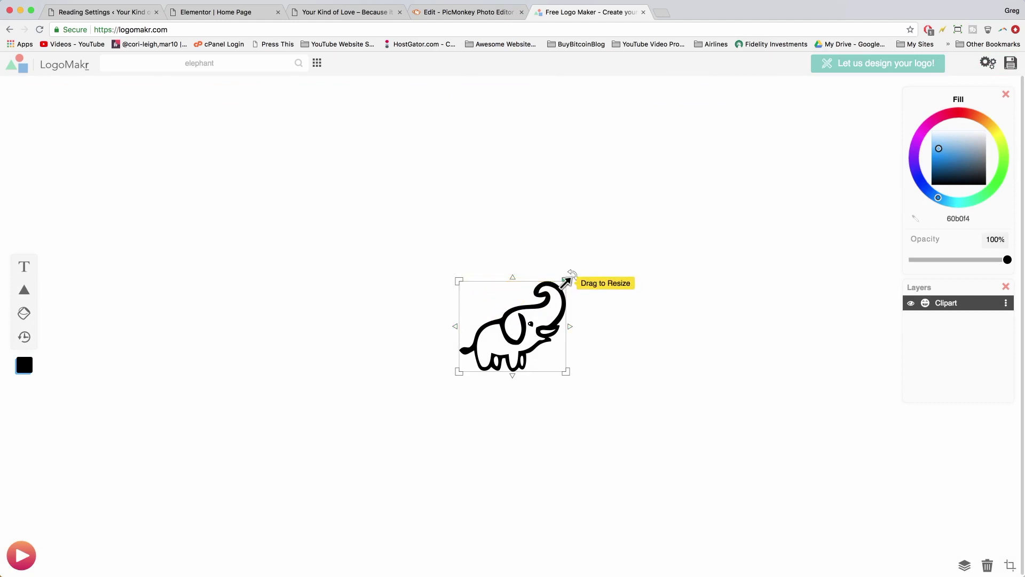
- Resize and reposition the elephant, then add a 'Brand Title' text box below it
{"action": "mouse_move", "coordinate": [566, 281]}
{"action": "left_mouse_down"}
{"action": "mouse_move", "coordinate": [694, 235]}
{"action": "mouse_move", "coordinate": [558, 292]}
{"action": "left_mouse_up"}
{"action": "left_click_drag", "start_coordinate": [514, 341], "coordinate": [428, 308]}
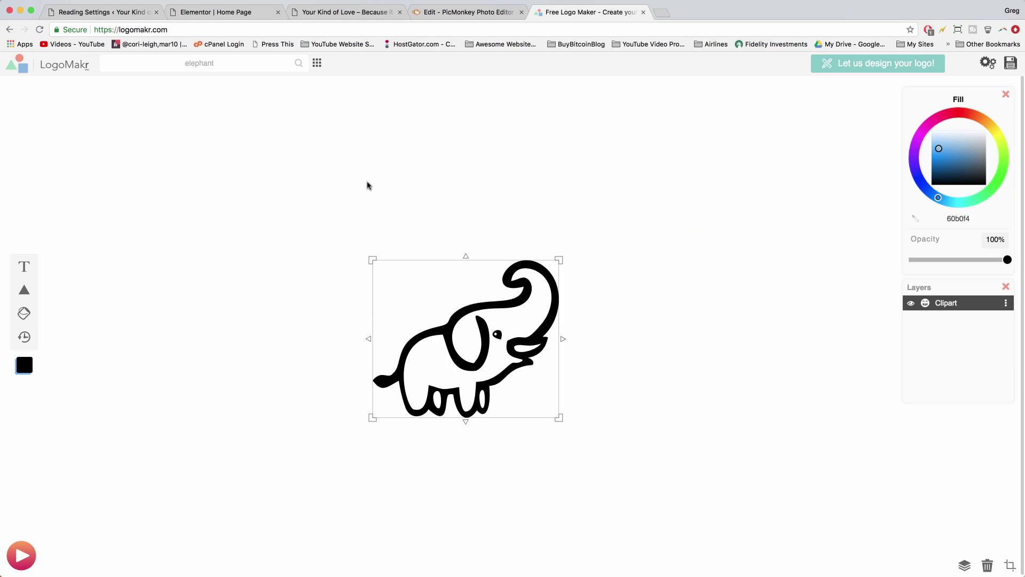
{"action": "left_click", "coordinate": [23, 269]}
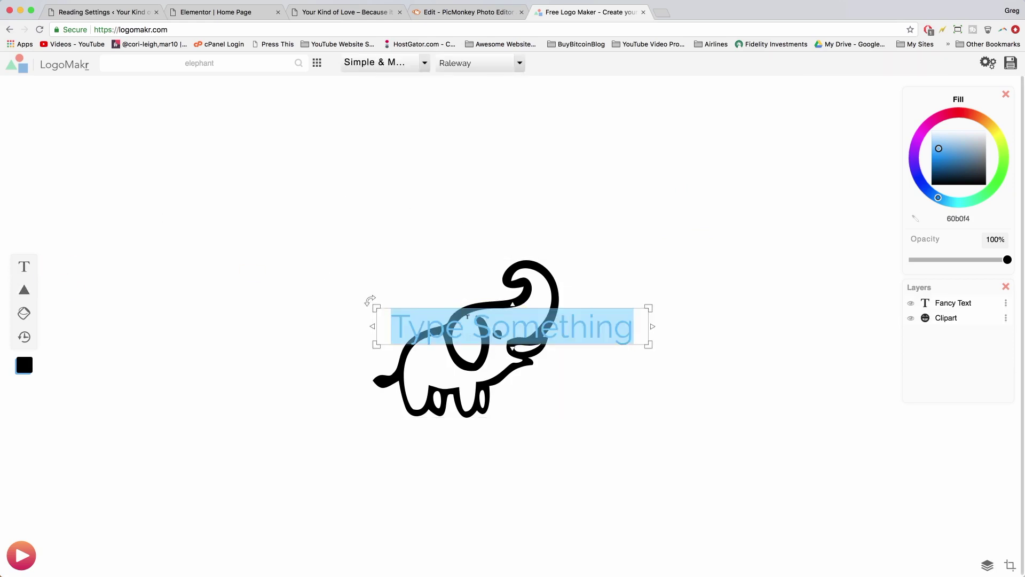
{"action": "type", "text": "Brand Title"}
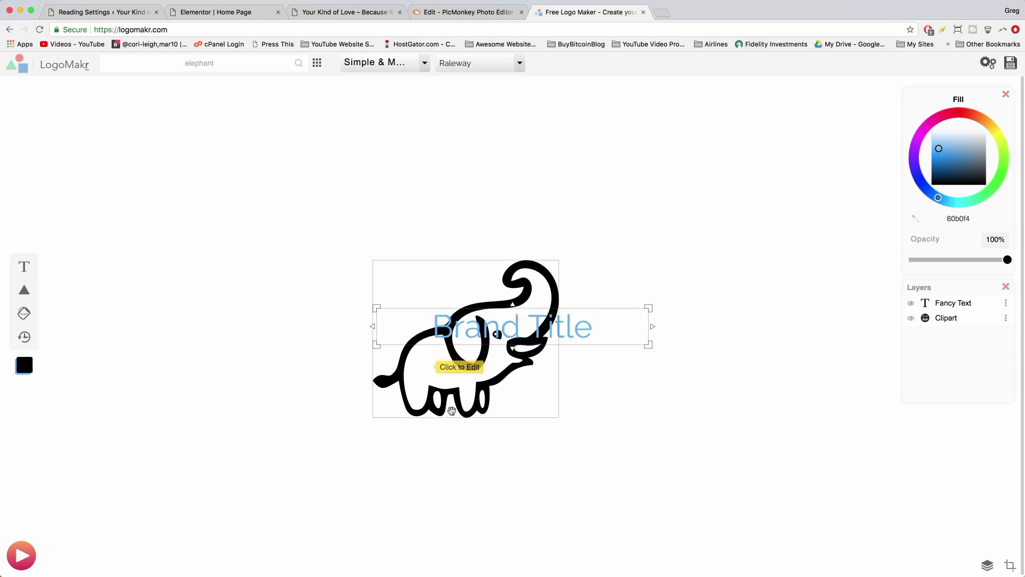
{"action": "left_click", "coordinate": [653, 404]}
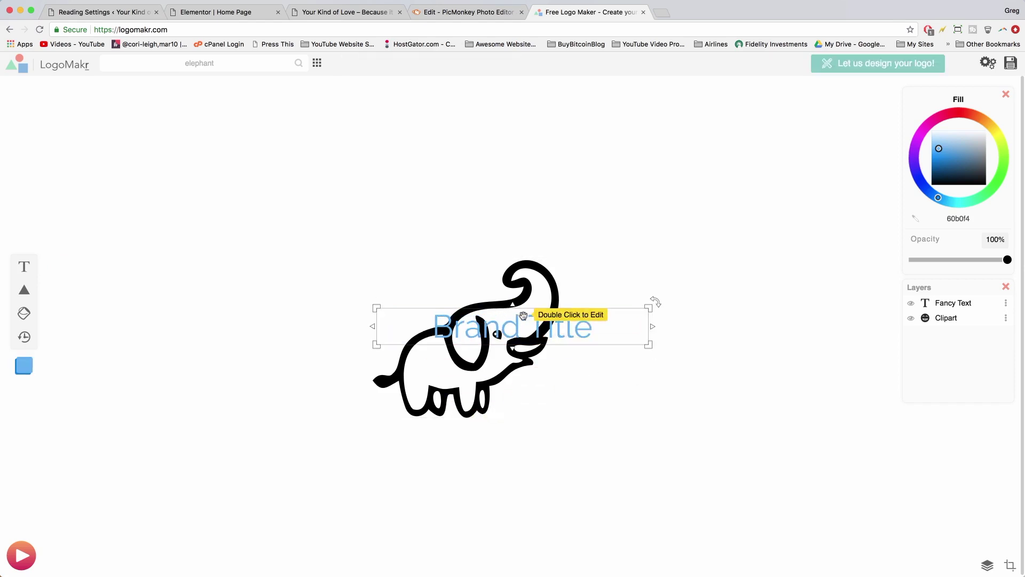
{"action": "left_click_drag", "start_coordinate": [534, 319], "coordinate": [603, 397]}
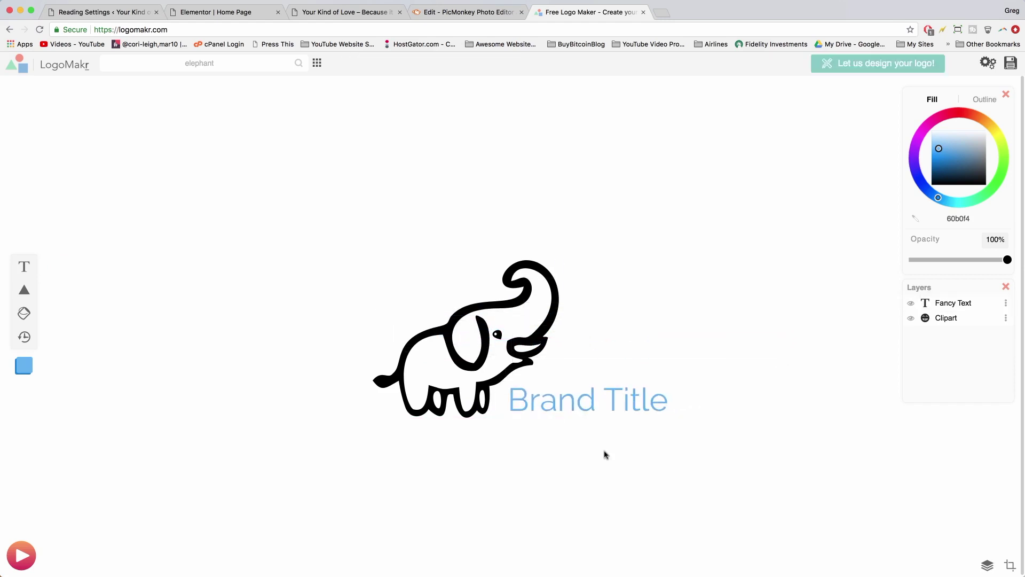
- Delete the Brand Title text and shrink the elephant slightly
{"action": "left_click", "coordinate": [555, 395]}
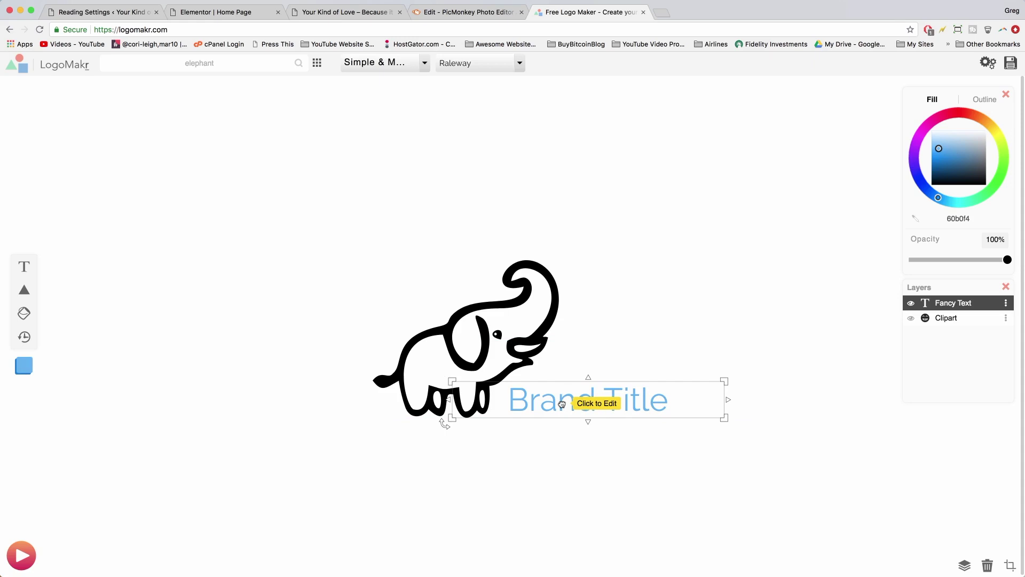
{"action": "key", "text": "Delete"}
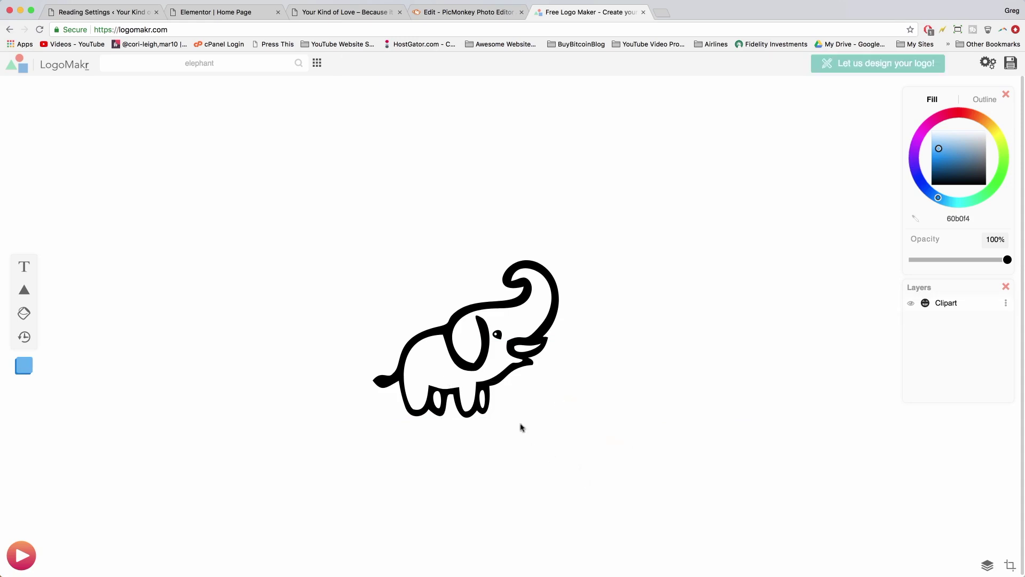
{"action": "left_click", "coordinate": [526, 374]}
{"action": "left_click_drag", "start_coordinate": [559, 258], "coordinate": [534, 283]}
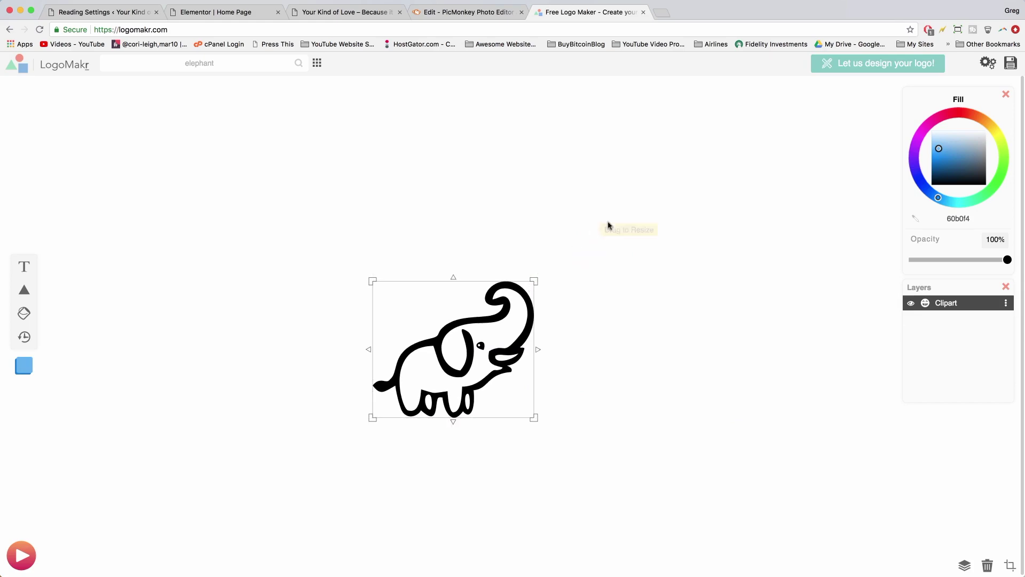
{"action": "left_click", "coordinate": [566, 174]}
- Change the elephant clipart's fill colour to white (ffffff)
{"action": "left_click", "coordinate": [336, 13]}
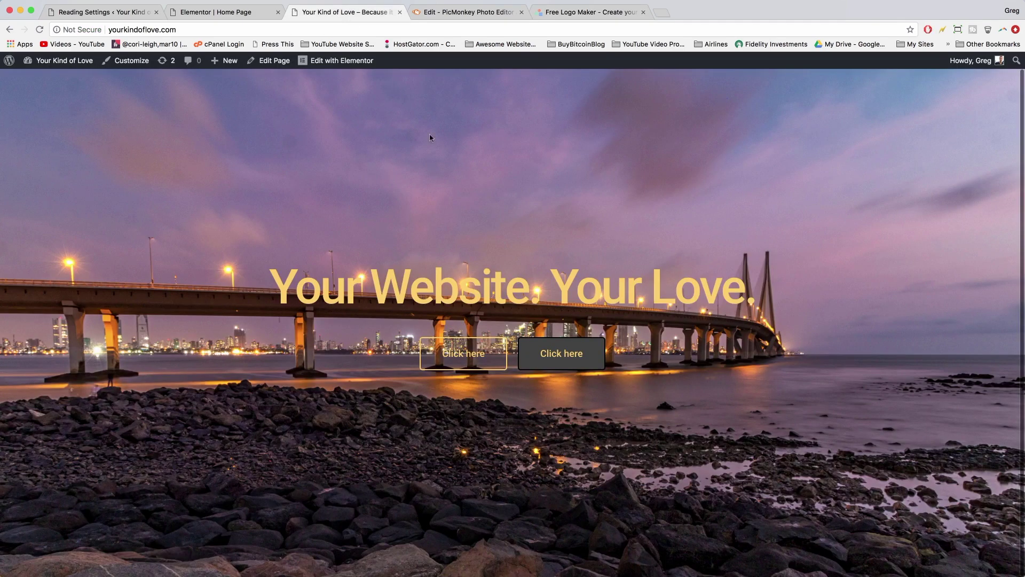
{"action": "left_click", "coordinate": [592, 11]}
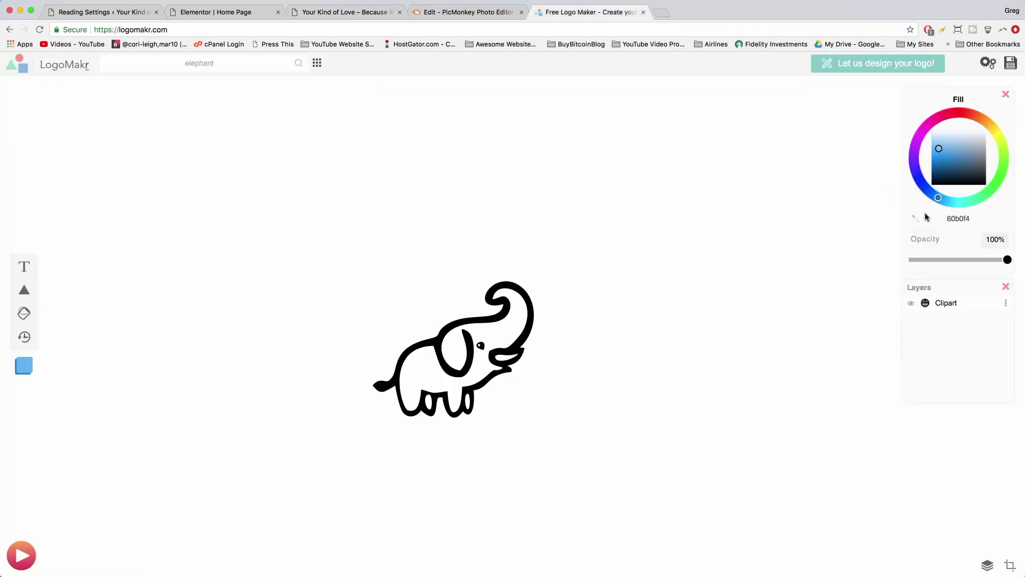
{"action": "mouse_move", "coordinate": [940, 148]}
{"action": "left_mouse_down"}
{"action": "mouse_move", "coordinate": [977, 138]}
{"action": "mouse_move", "coordinate": [948, 167]}
{"action": "mouse_move", "coordinate": [947, 155]}
{"action": "left_mouse_up"}
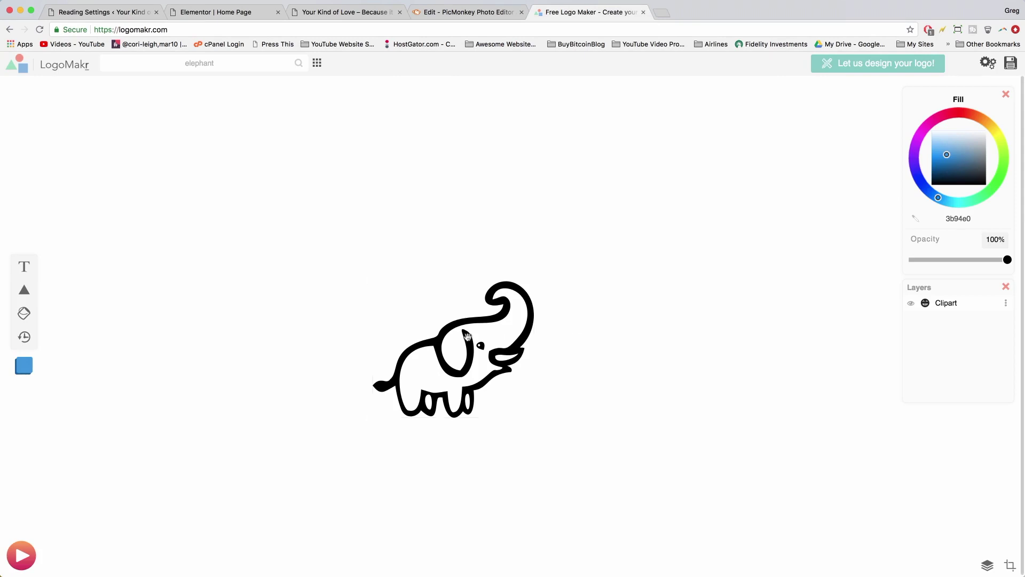
{"action": "left_click", "coordinate": [467, 337]}
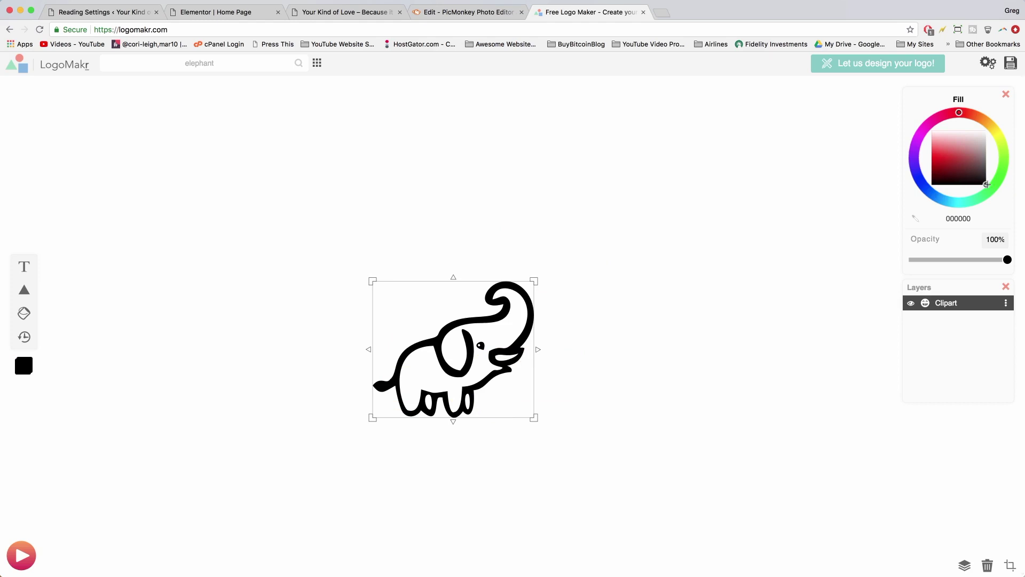
{"action": "mouse_move", "coordinate": [986, 184]}
{"action": "left_mouse_down"}
{"action": "mouse_move", "coordinate": [972, 138]}
{"action": "mouse_move", "coordinate": [934, 155]}
{"action": "mouse_move", "coordinate": [982, 140]}
{"action": "mouse_move", "coordinate": [988, 121]}
{"action": "left_mouse_up"}
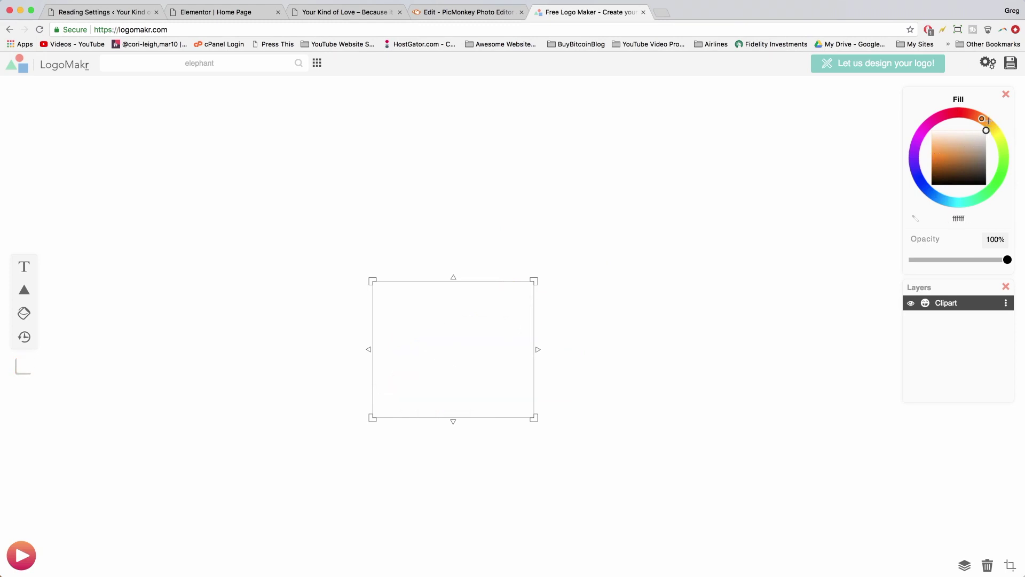
- Crop the logo tightly around the white elephant
{"action": "left_click", "coordinate": [732, 364]}
{"action": "left_click", "coordinate": [493, 415]}
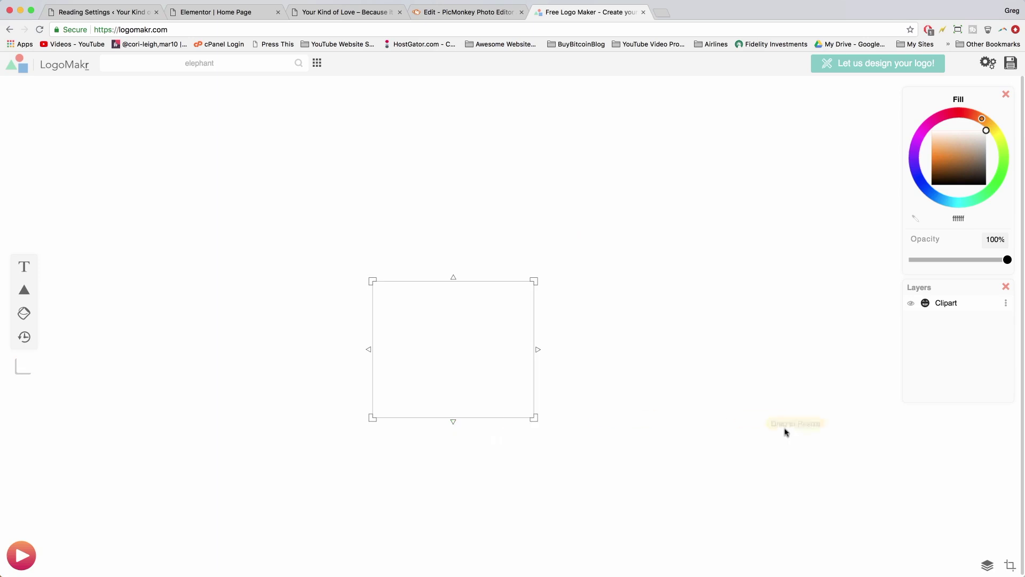
{"action": "left_click", "coordinate": [1009, 565]}
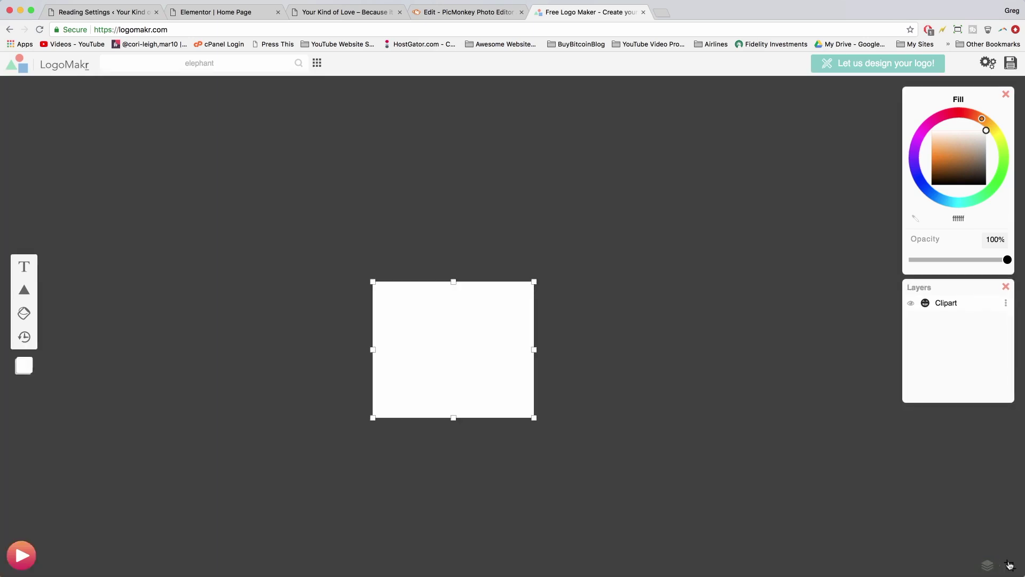
{"action": "left_click", "coordinate": [689, 138]}
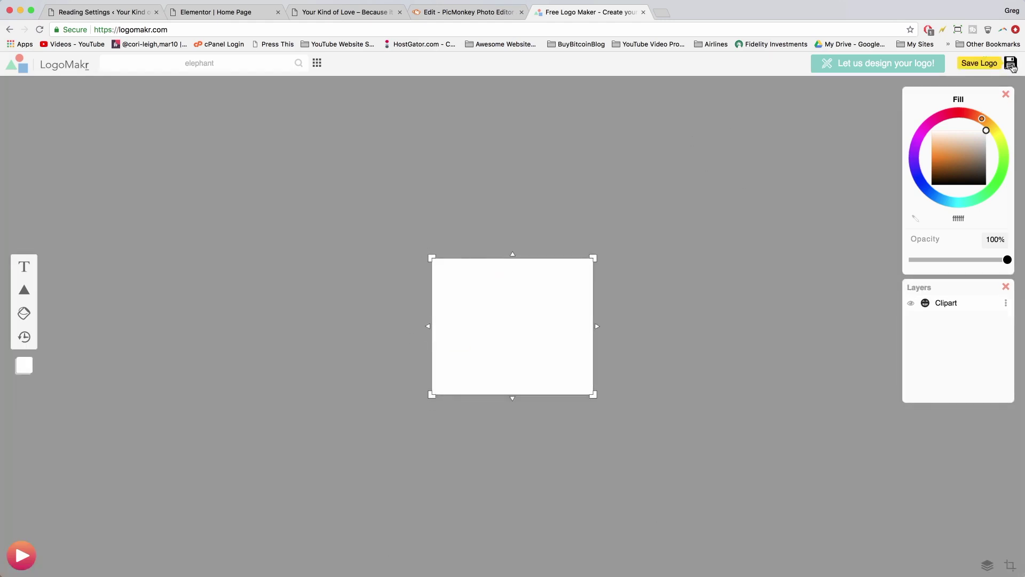
- Download the logo as a free low-resolution PNG named 'white elephant logo v1'
{"action": "left_click", "coordinate": [1011, 64]}
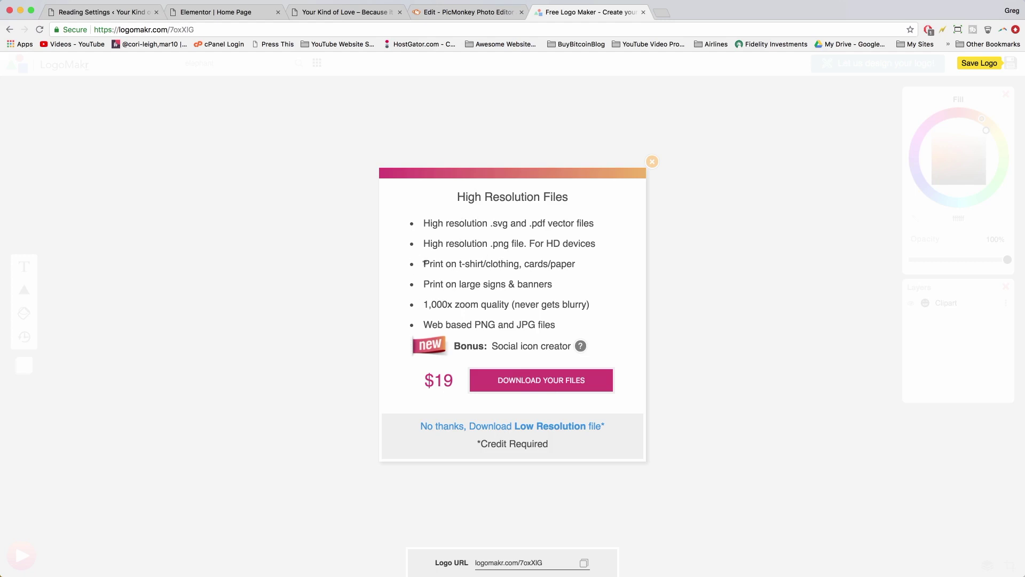
{"action": "left_click_drag", "start_coordinate": [424, 263], "coordinate": [518, 263]}
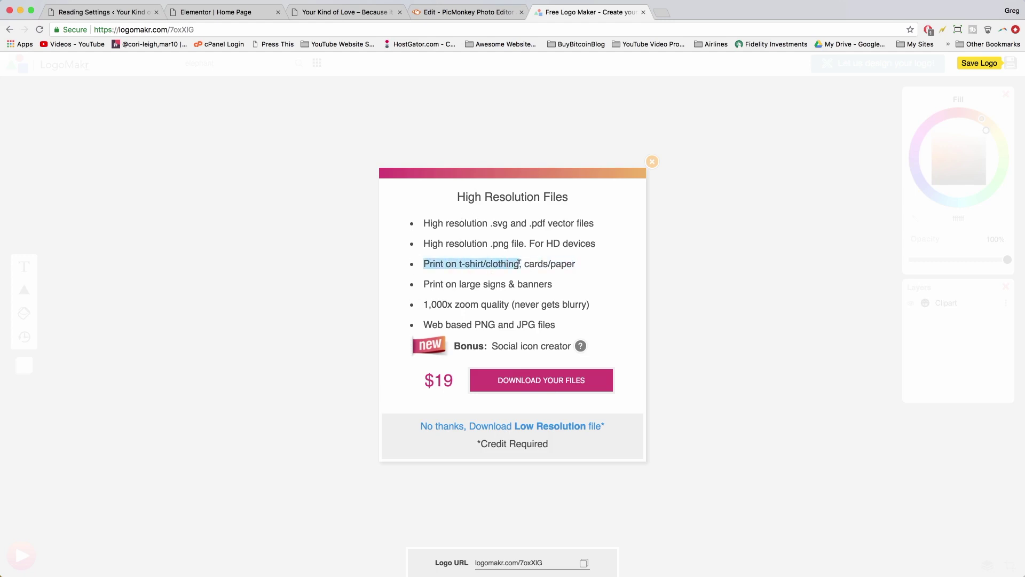
{"action": "left_click", "coordinate": [526, 263]}
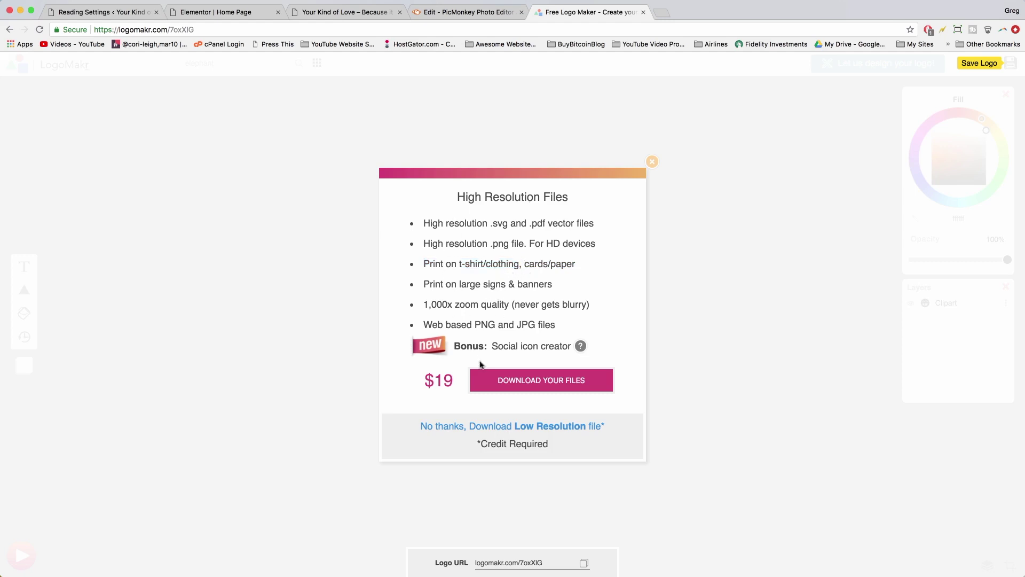
{"action": "left_click", "coordinate": [552, 426]}
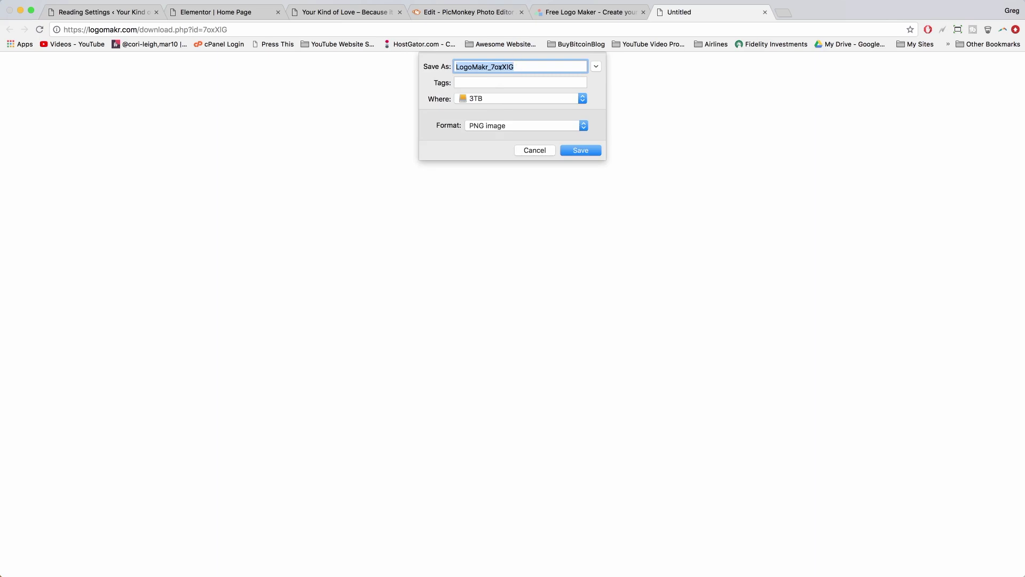
{"action": "type", "text": "white elephant logo v1"}
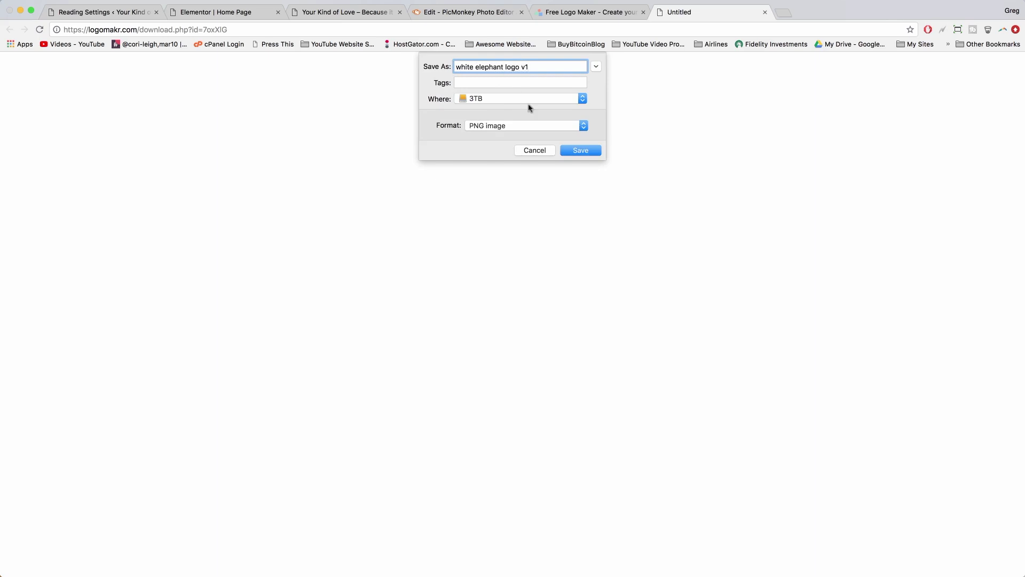
{"action": "left_click", "coordinate": [570, 151]}
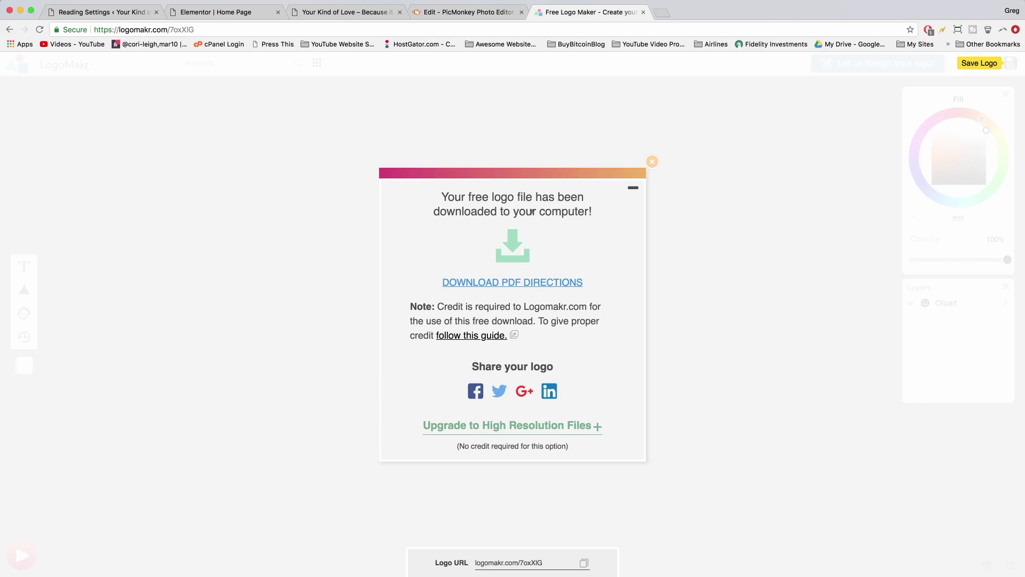
- Copy the website credit line 'Created my free logo at LogoMakr.com' from LogoMakr's credit guide
{"action": "left_click", "coordinate": [471, 336]}
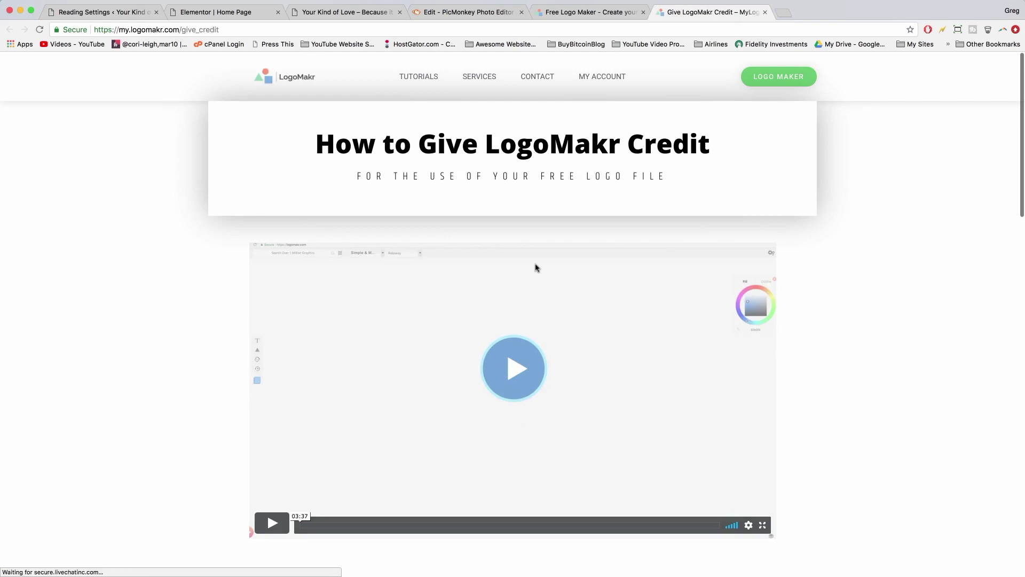
{"action": "scroll", "coordinate": [536, 267], "scroll_direction": "down", "scroll_amount": 10}
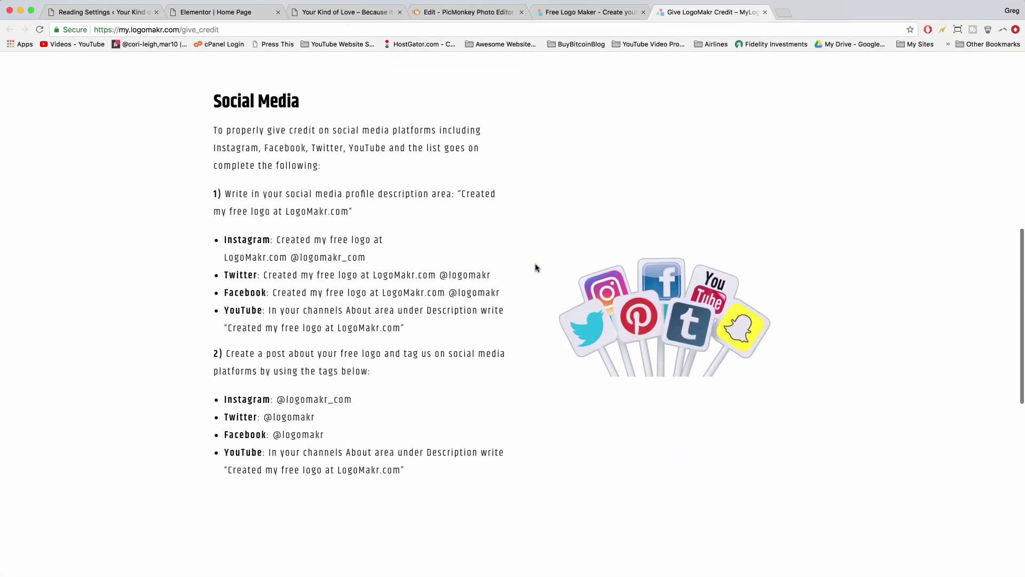
{"action": "scroll", "coordinate": [536, 267], "scroll_direction": "down", "scroll_amount": 1}
{"action": "scroll", "coordinate": [446, 160], "scroll_direction": "down", "scroll_amount": 10}
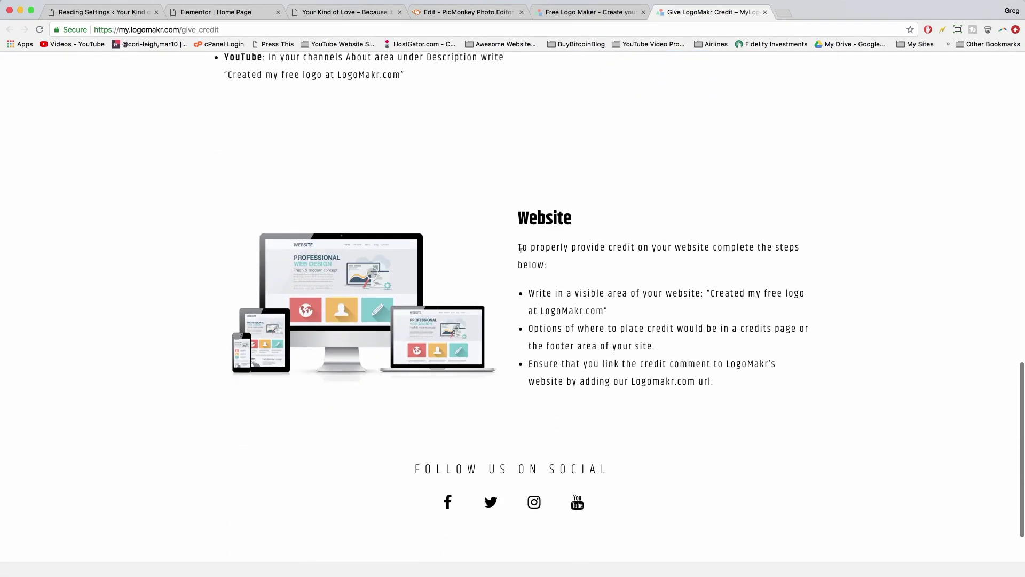
{"action": "scroll", "coordinate": [661, 284], "scroll_direction": "down", "scroll_amount": 1}
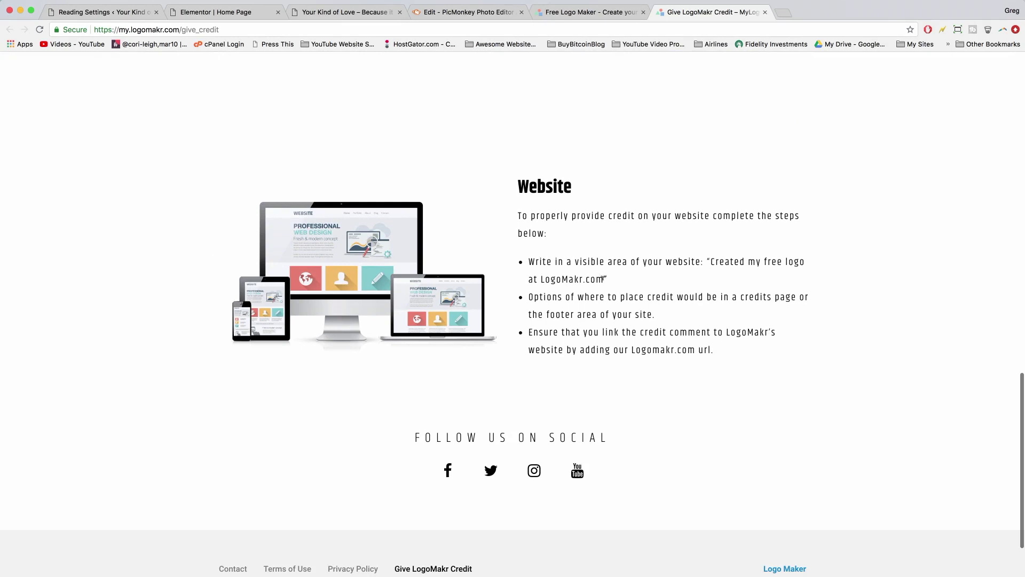
{"action": "left_click_drag", "start_coordinate": [604, 278], "coordinate": [710, 261]}
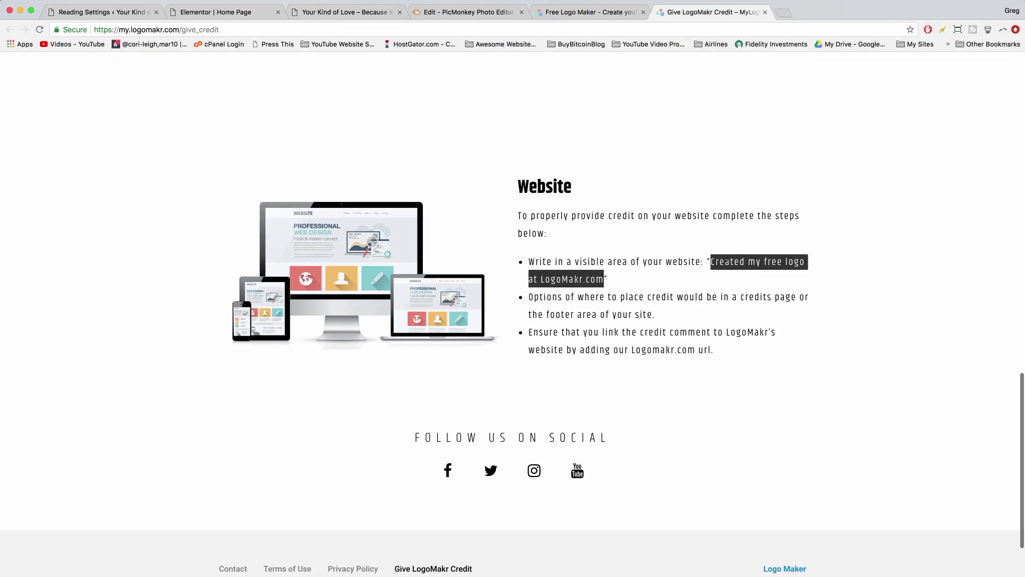
{"action": "right_click", "coordinate": [727, 261]}
{"action": "left_click", "coordinate": [745, 284]}
{"action": "left_click", "coordinate": [615, 281]}
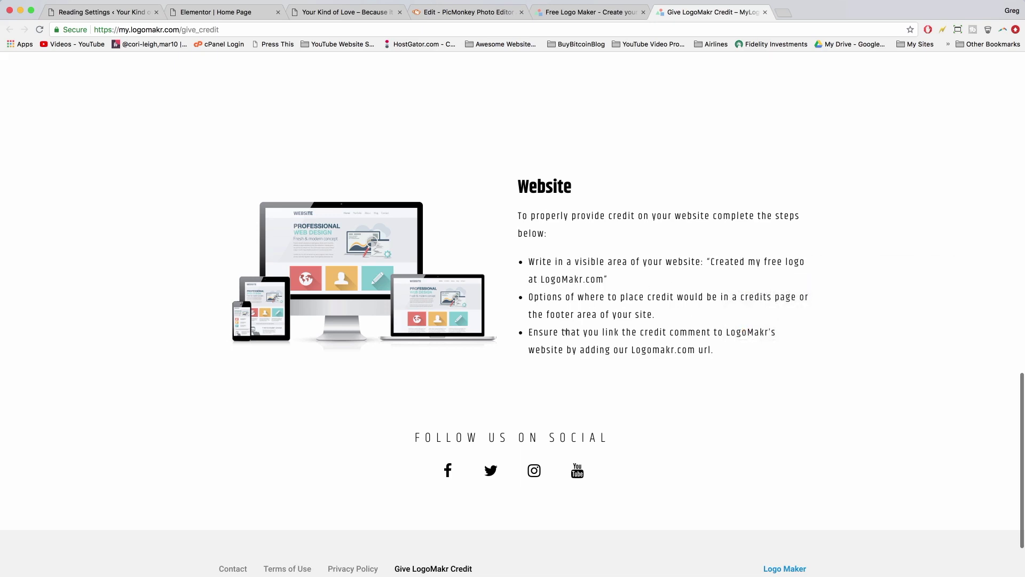
{"action": "left_click", "coordinate": [321, 13]}
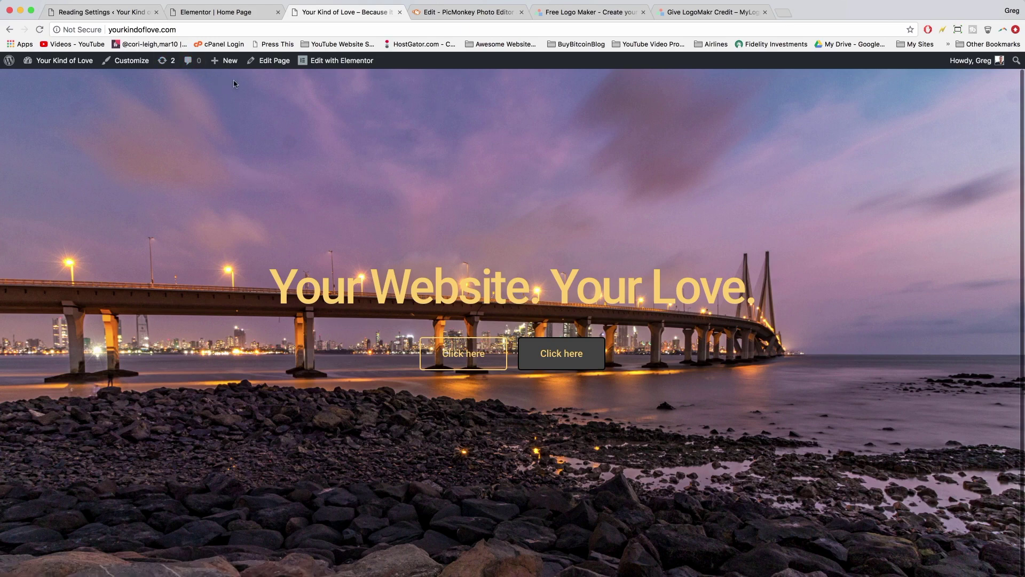
- Create a new page titled 'Credits' and paste the LogoMakr credit line into its body
{"action": "mouse_move", "coordinate": [226, 65]}
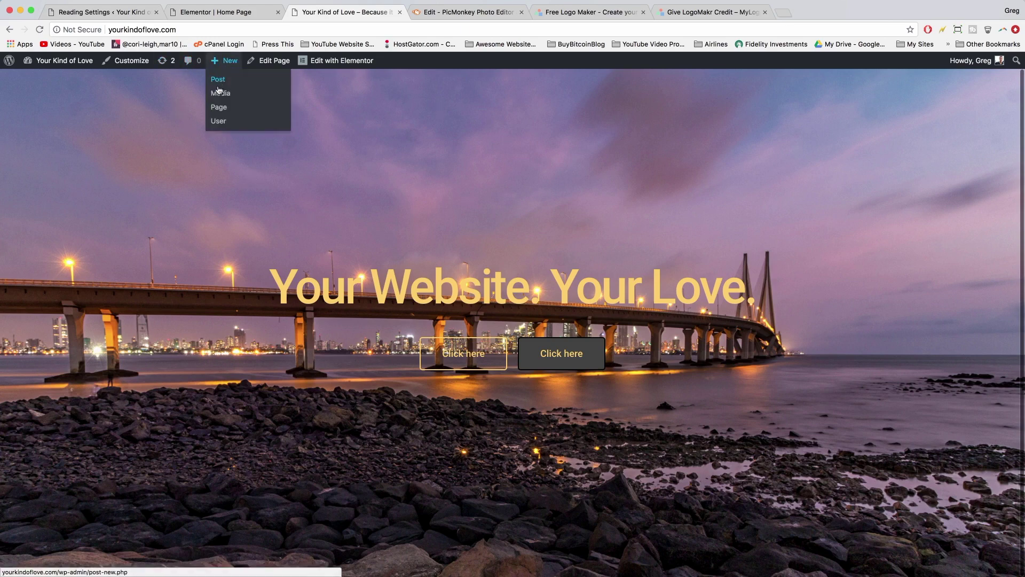
{"action": "left_click", "coordinate": [219, 107]}
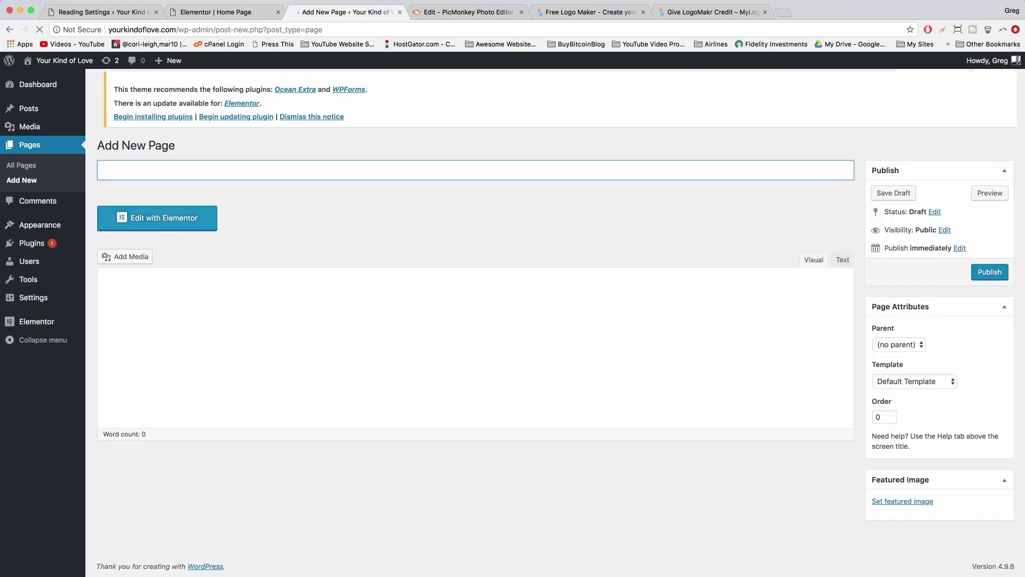
{"action": "type", "text": "Credits"}
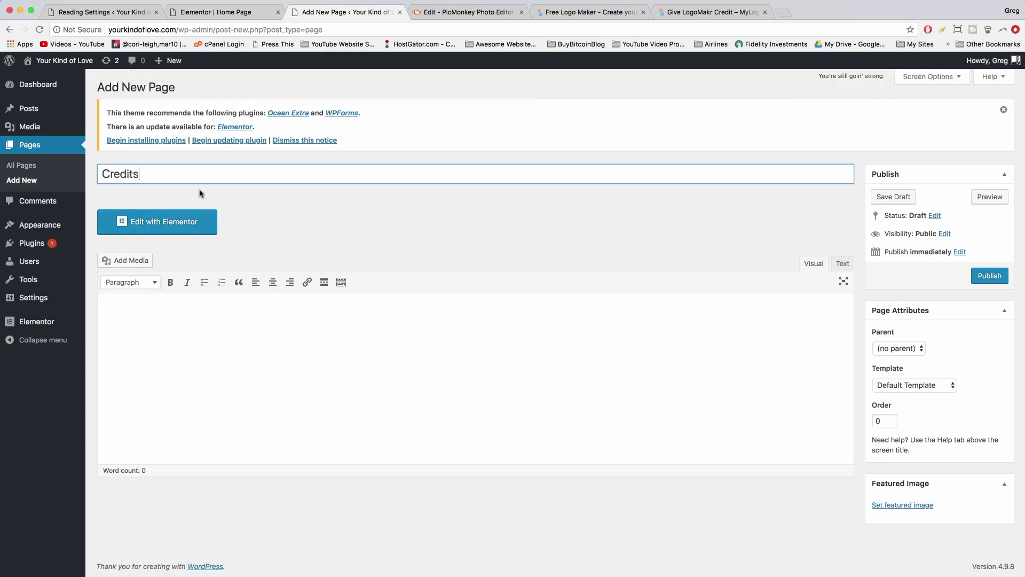
{"action": "left_click", "coordinate": [276, 322]}
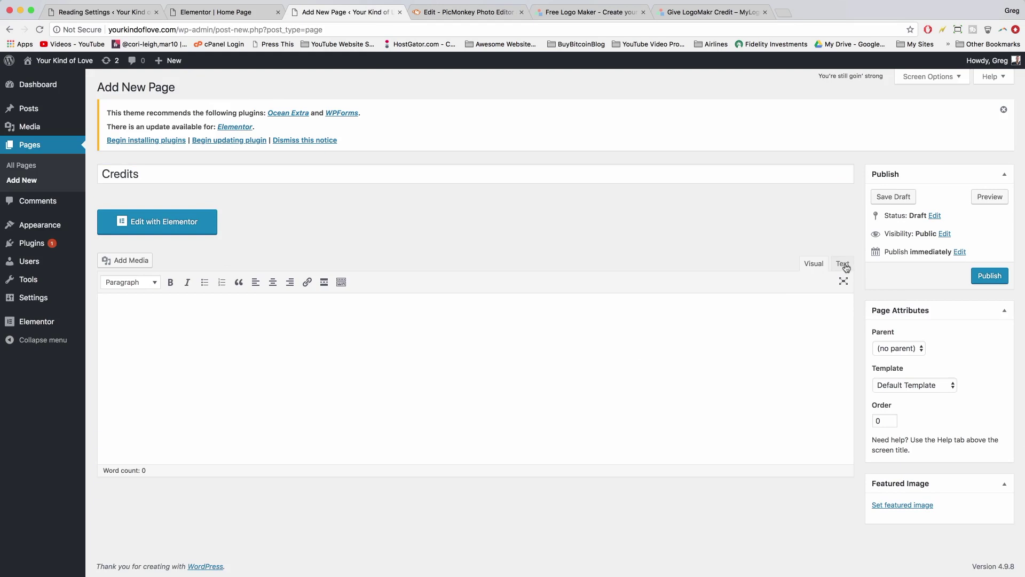
{"action": "right_click", "coordinate": [178, 307]}
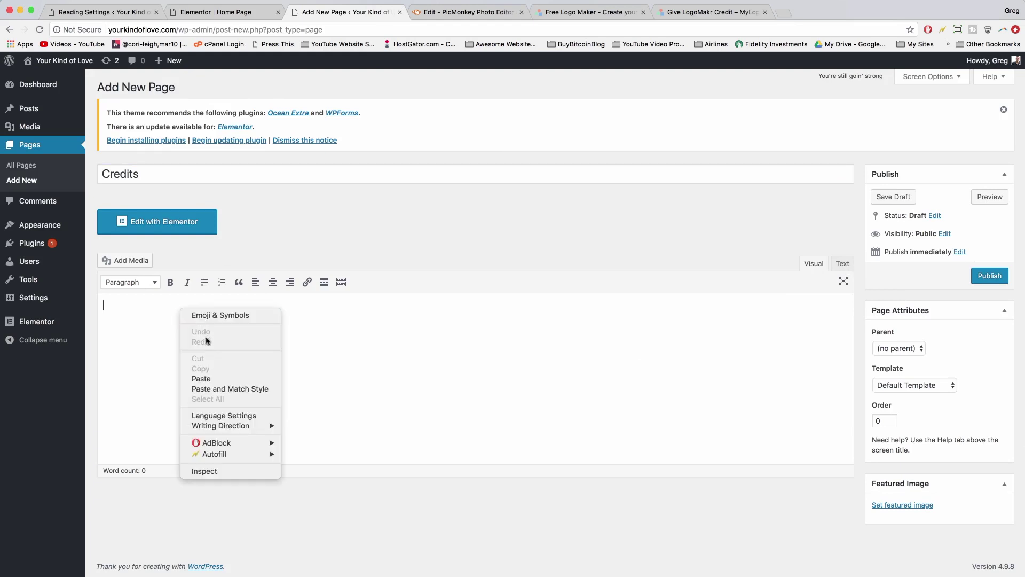
{"action": "left_click", "coordinate": [208, 382]}
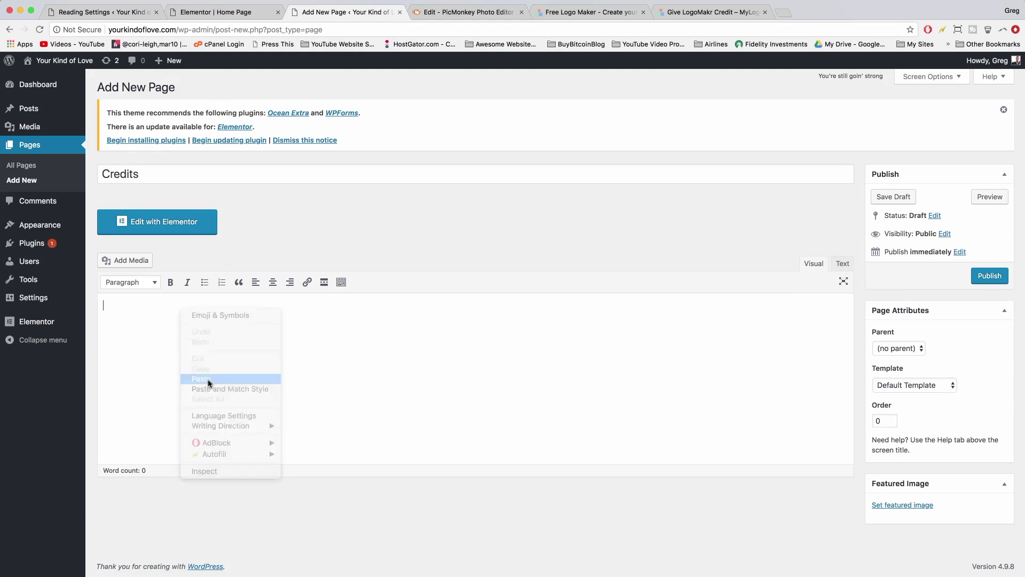
- Open logomakr.com in a new tab and copy its site address
{"action": "left_click", "coordinate": [731, 17]}
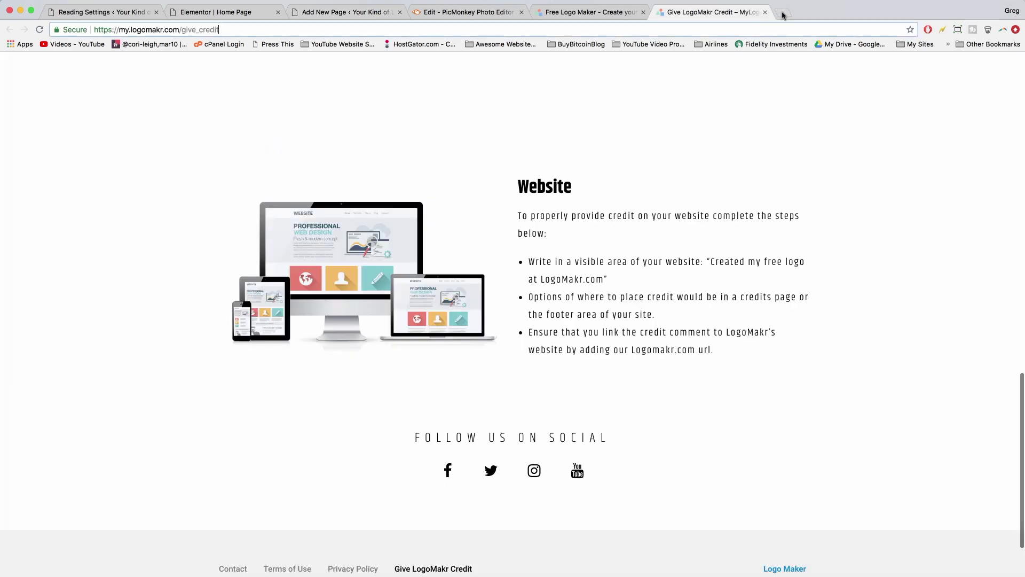
{"action": "left_click", "coordinate": [783, 12]}
{"action": "type", "text": "logo"}
{"action": "key", "text": "Return"}
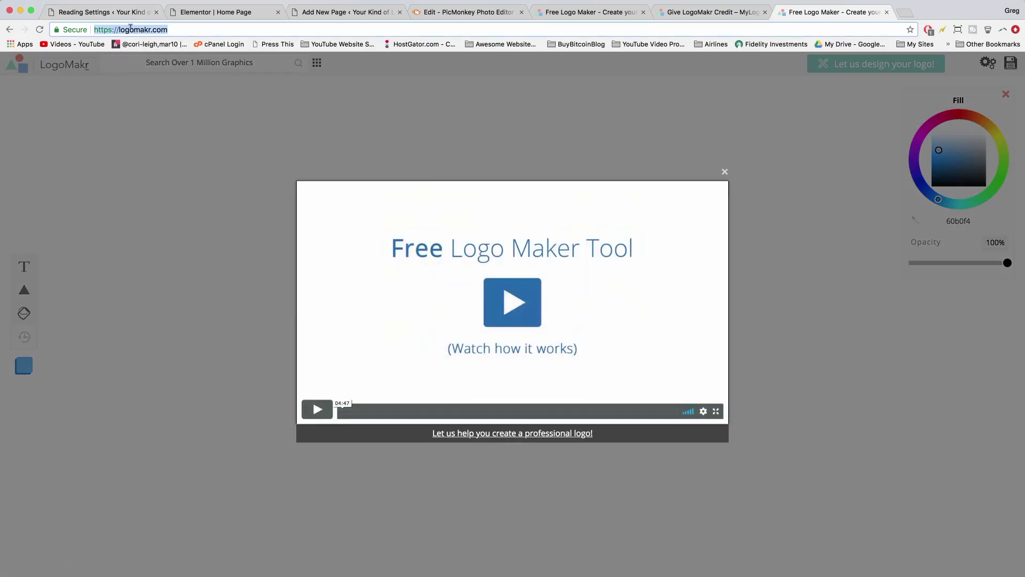
{"action": "right_click", "coordinate": [130, 26]}
{"action": "left_click", "coordinate": [155, 41]}
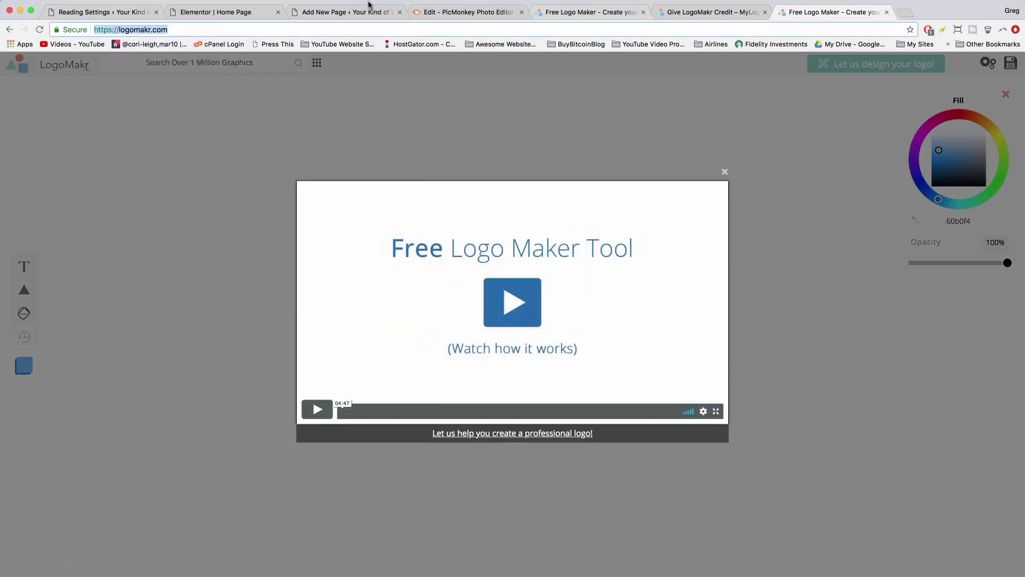
{"action": "left_click", "coordinate": [368, 7]}
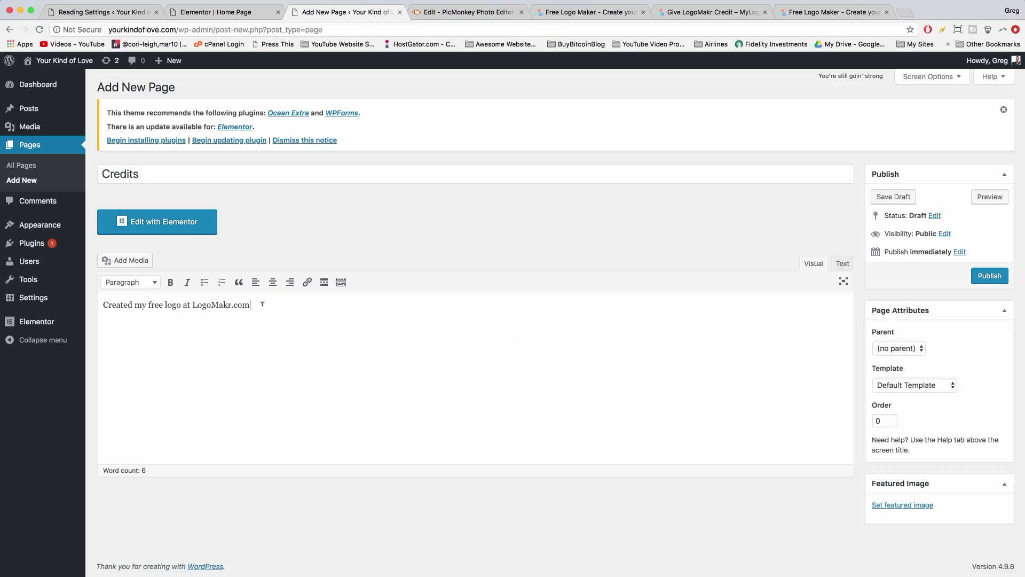
{"action": "left_click_drag", "start_coordinate": [262, 304], "coordinate": [96, 303]}
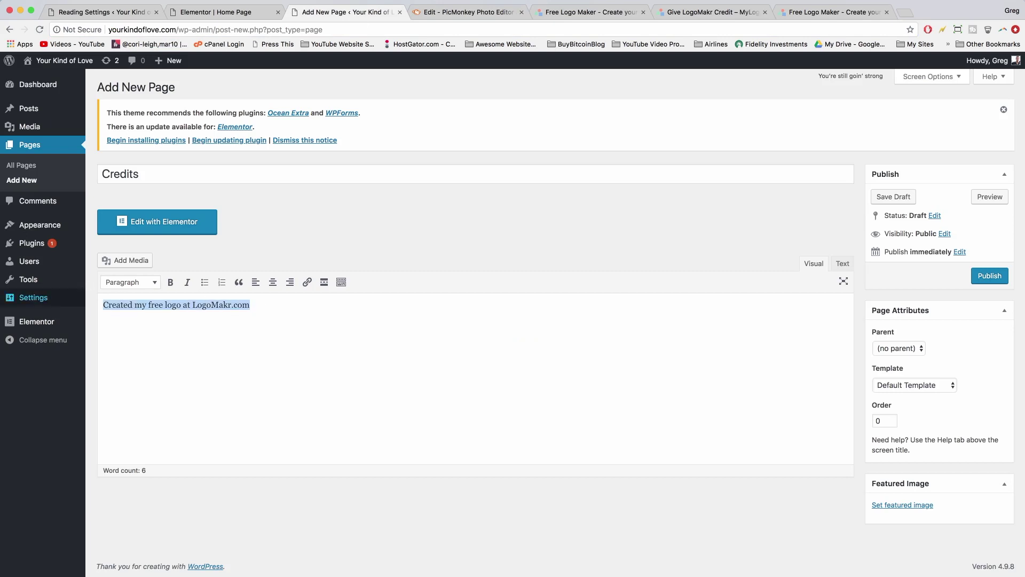
{"action": "left_click", "coordinate": [308, 284]}
{"action": "right_click", "coordinate": [205, 324]}
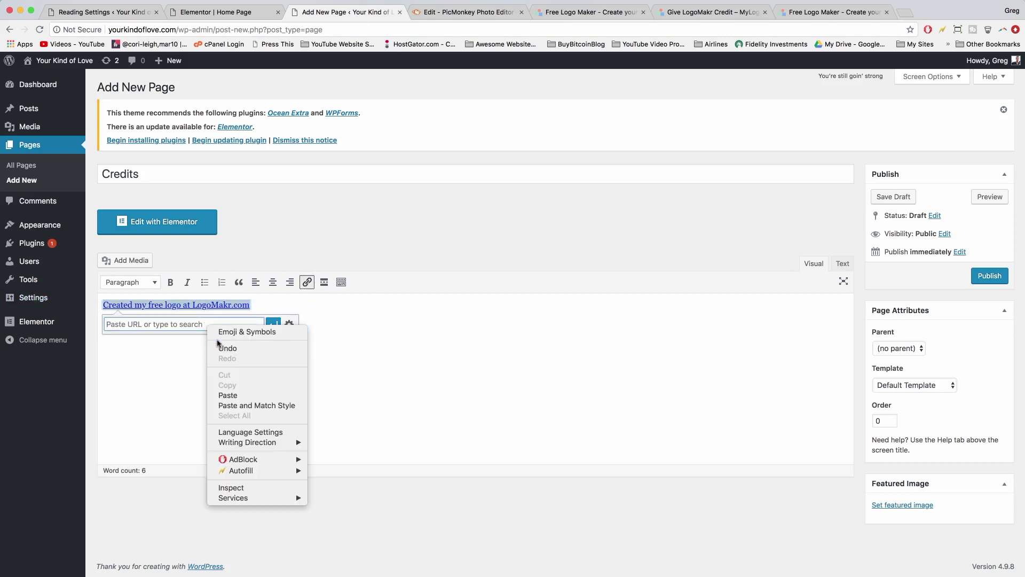
{"action": "left_click", "coordinate": [227, 393]}
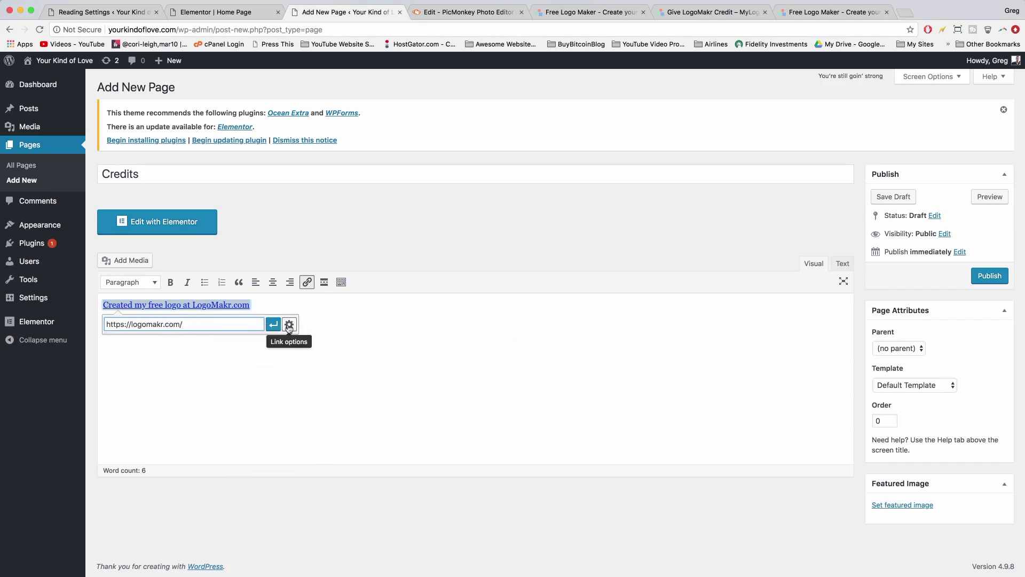
{"action": "left_click", "coordinate": [289, 324]}
{"action": "left_click", "coordinate": [472, 261]}
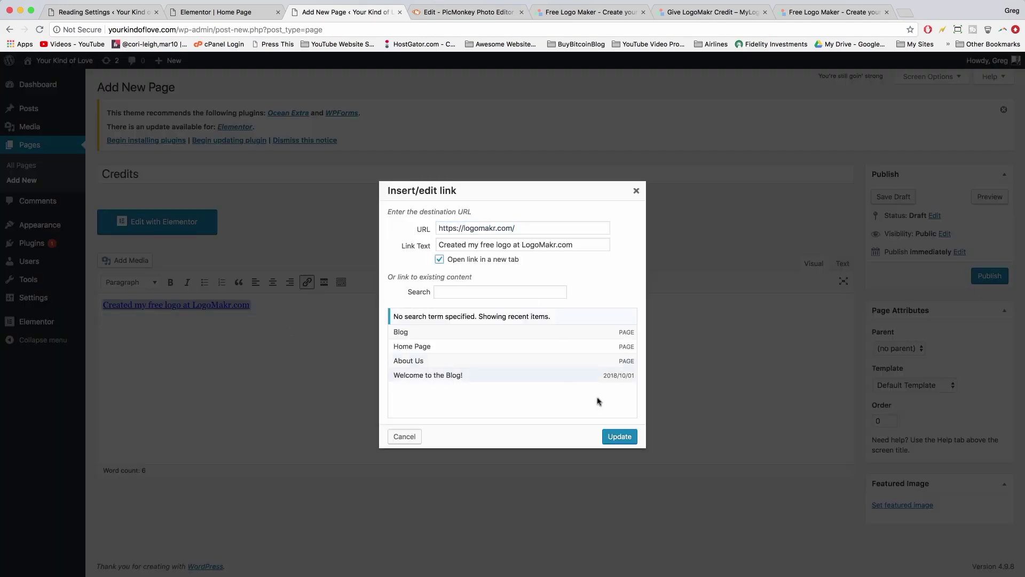
{"action": "left_click", "coordinate": [619, 437]}
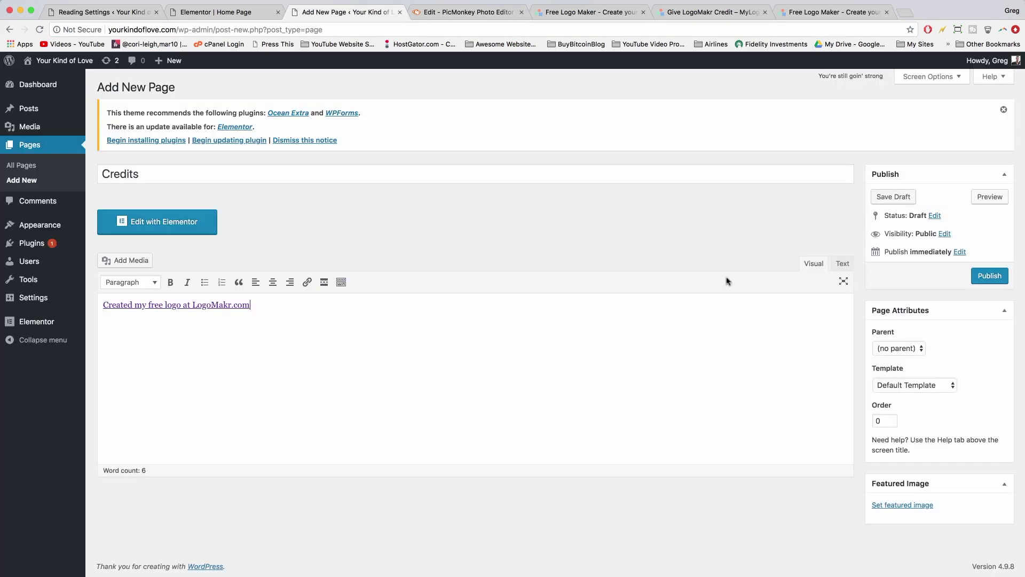
{"action": "left_click", "coordinate": [979, 281]}
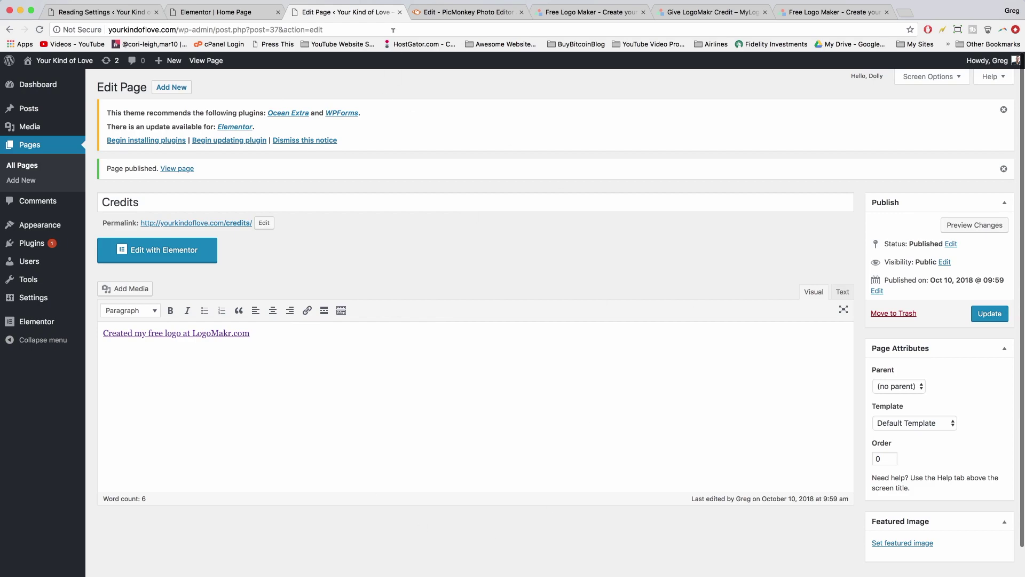
- Close the Credits editing tab and exit the Elementor Home Page editor to the dashboard
{"action": "left_click", "coordinate": [400, 12]}
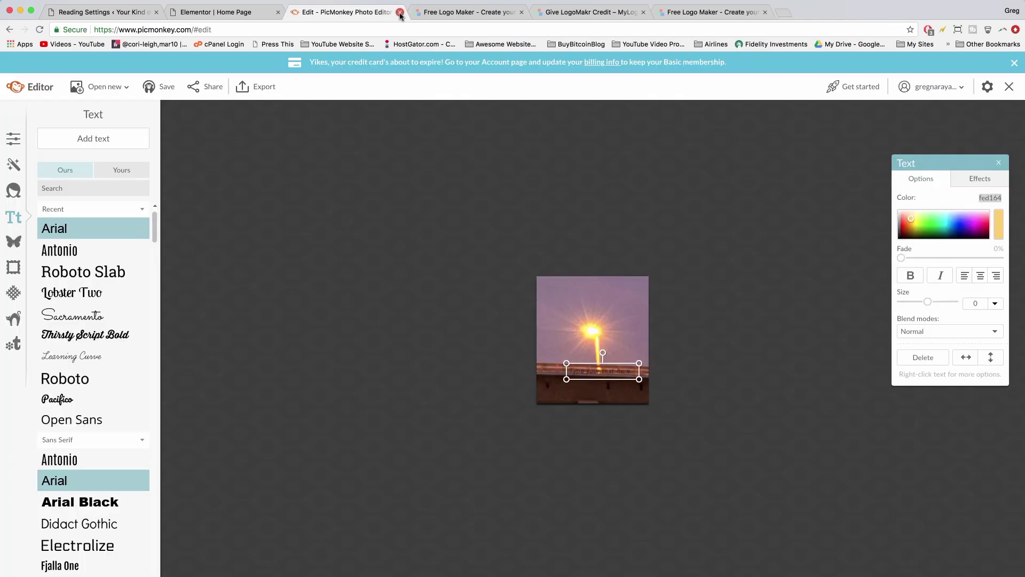
{"action": "left_click", "coordinate": [208, 12]}
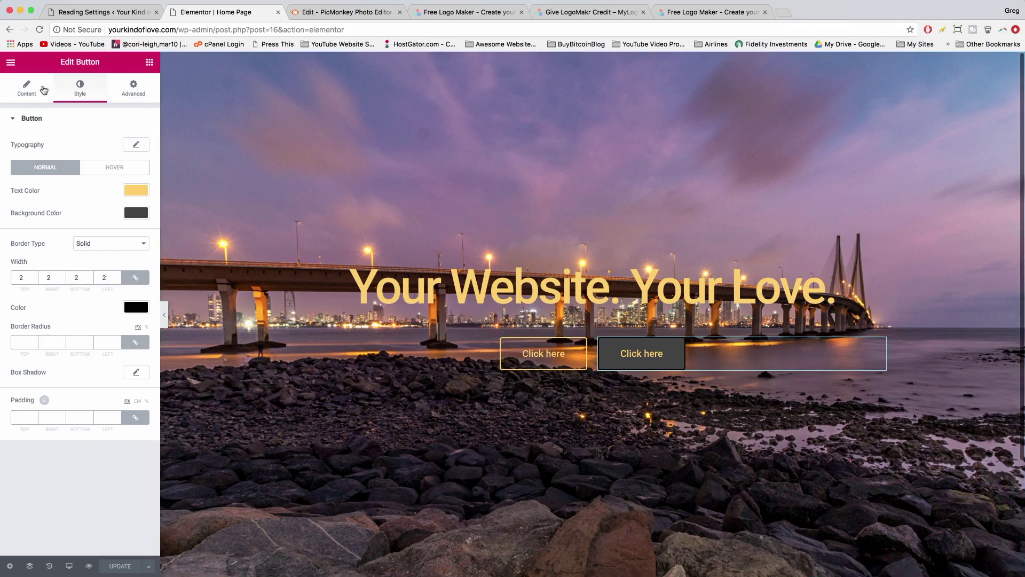
{"action": "left_click", "coordinate": [11, 63]}
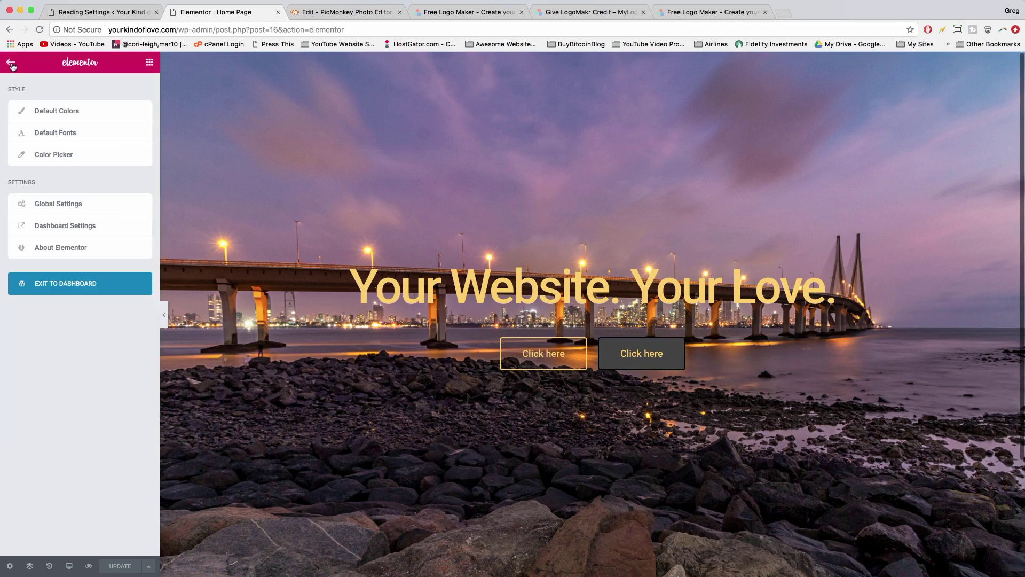
{"action": "left_click", "coordinate": [62, 289]}
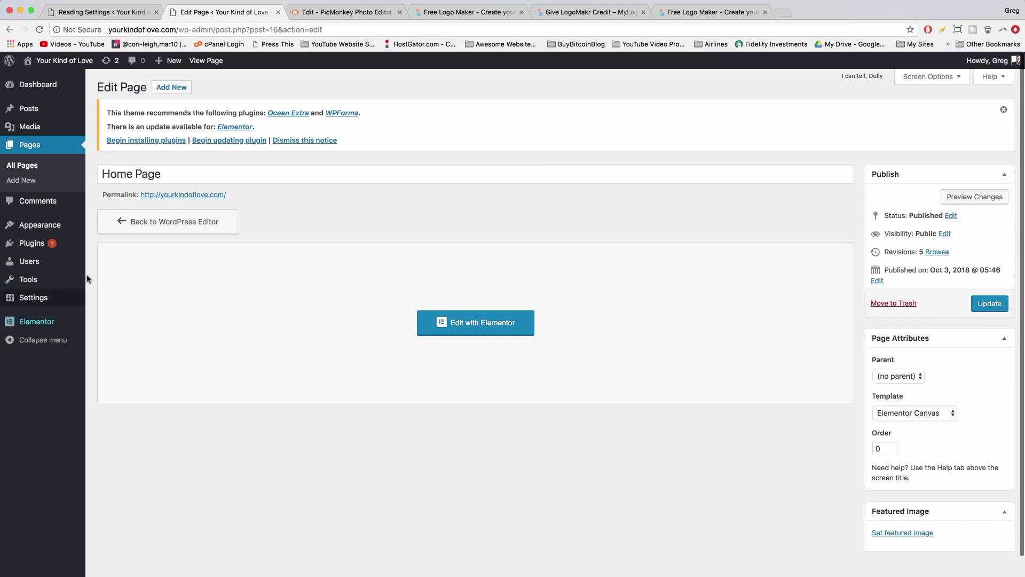
- Go to the OceanWP Customizer's Header > Logo settings and begin selecting a logo image
{"action": "mouse_move", "coordinate": [46, 225]}
{"action": "left_click", "coordinate": [114, 242]}
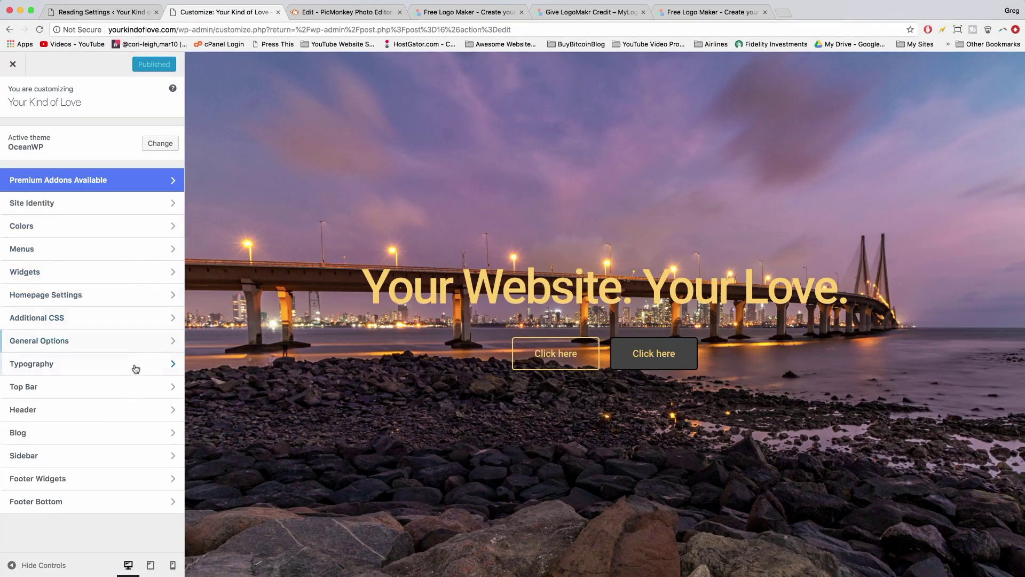
{"action": "left_click", "coordinate": [135, 409]}
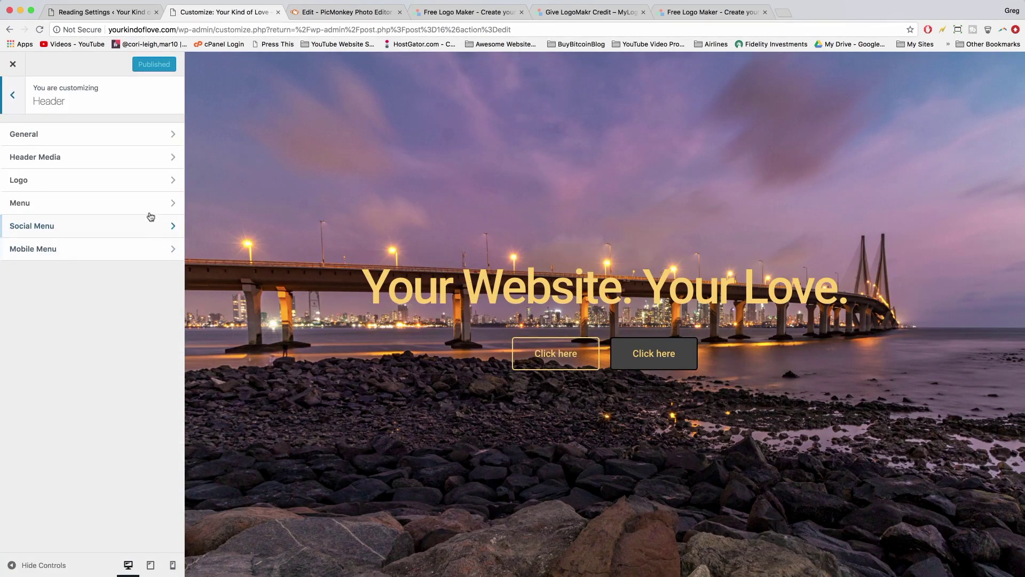
{"action": "left_click", "coordinate": [141, 182]}
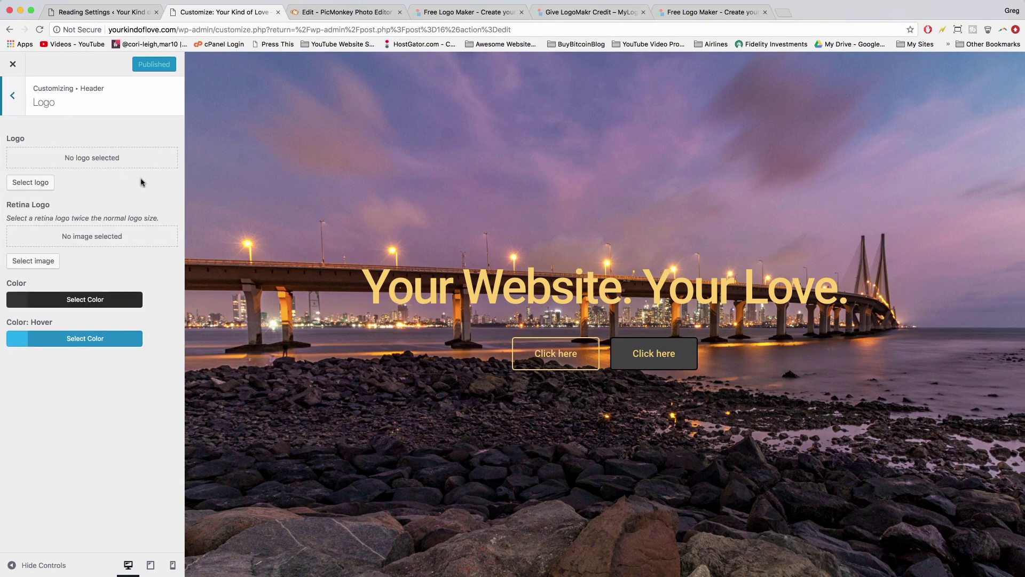
{"action": "left_click", "coordinate": [29, 184]}
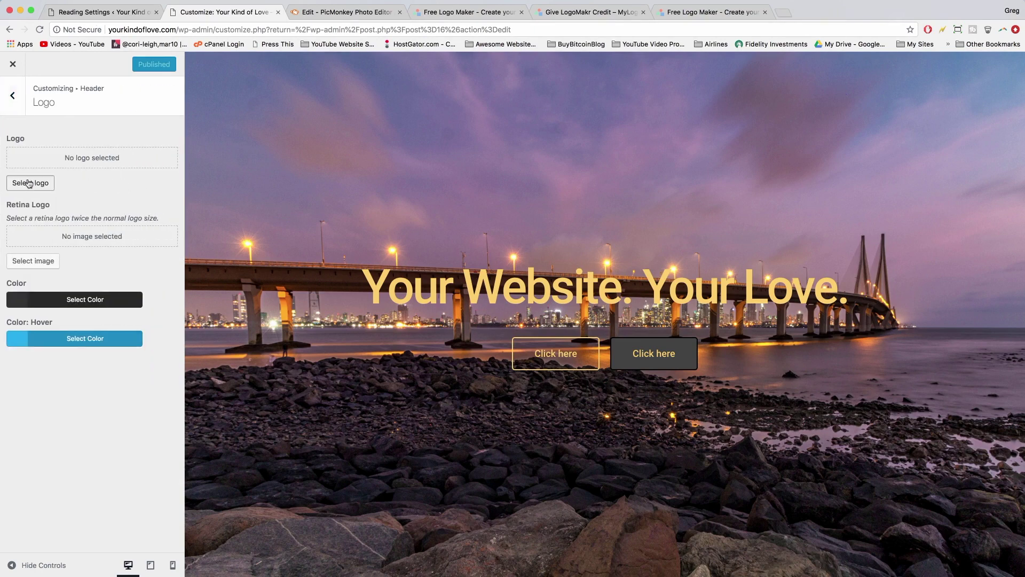
- Upload 'white elephant logo v1.png' as the header logo, skip cropping, and publish
{"action": "left_click", "coordinate": [38, 106]}
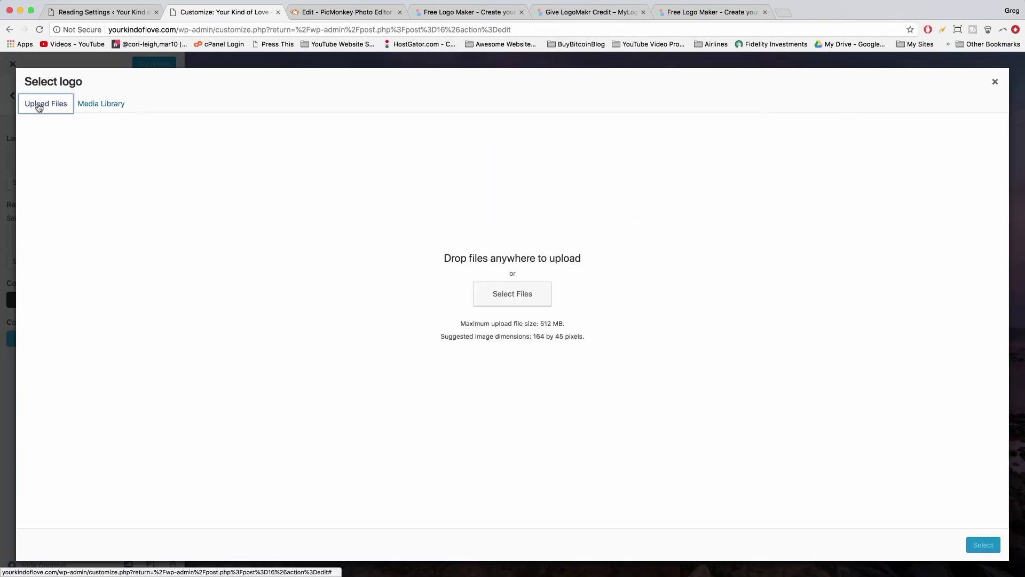
{"action": "left_click", "coordinate": [533, 294]}
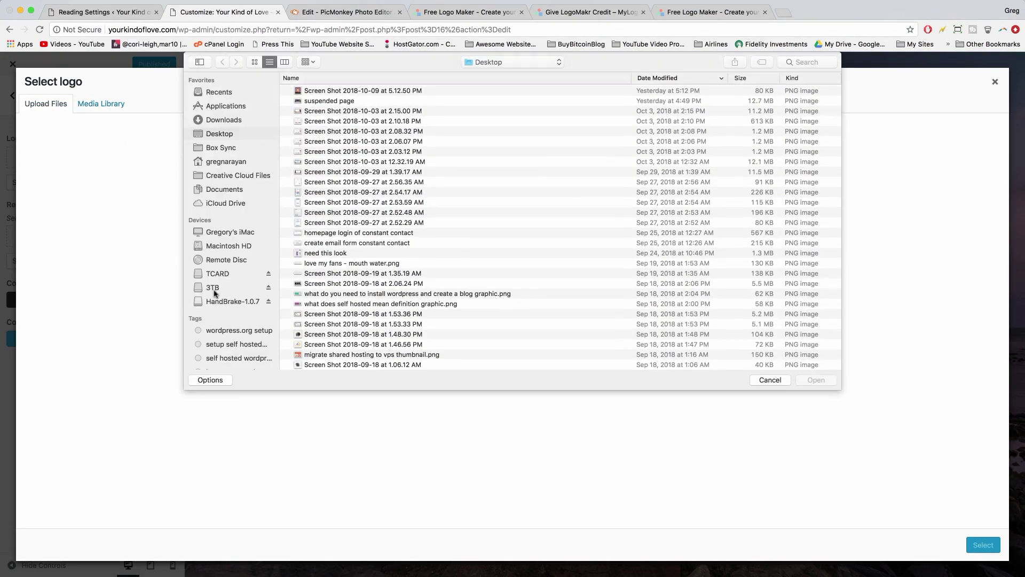
{"action": "left_click", "coordinate": [213, 288]}
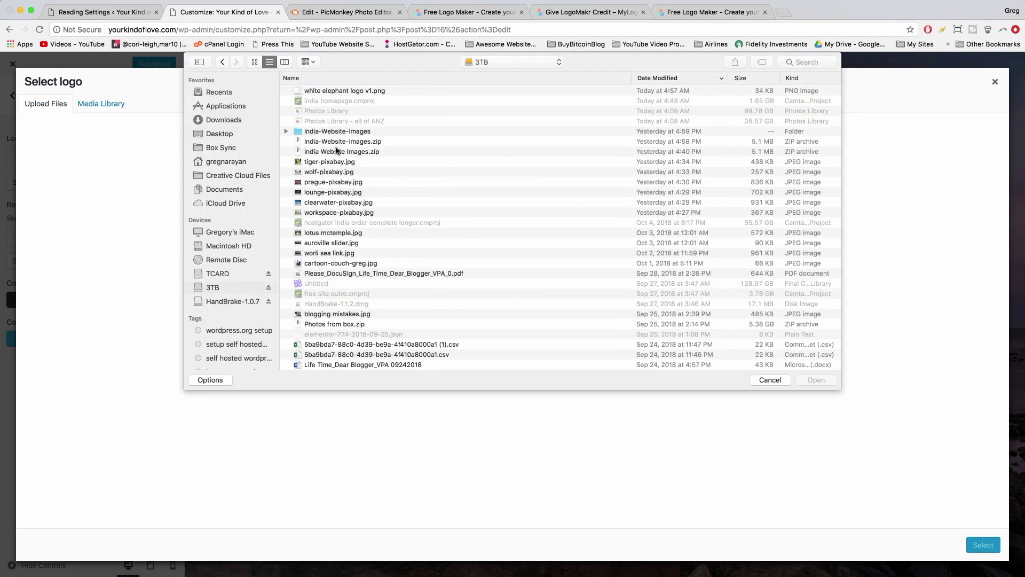
{"action": "left_click", "coordinate": [345, 92]}
{"action": "left_click", "coordinate": [815, 381]}
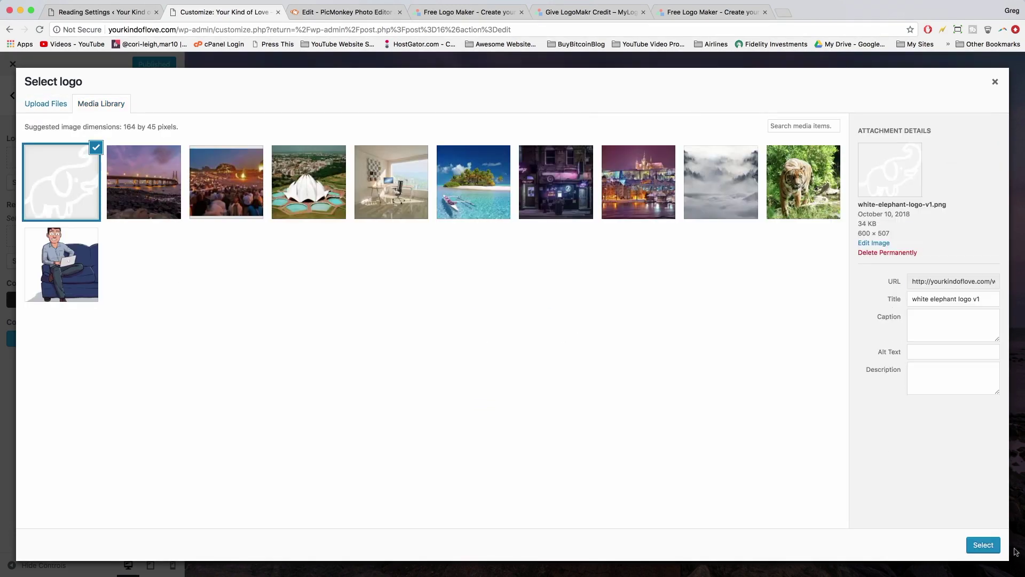
{"action": "left_click", "coordinate": [986, 547]}
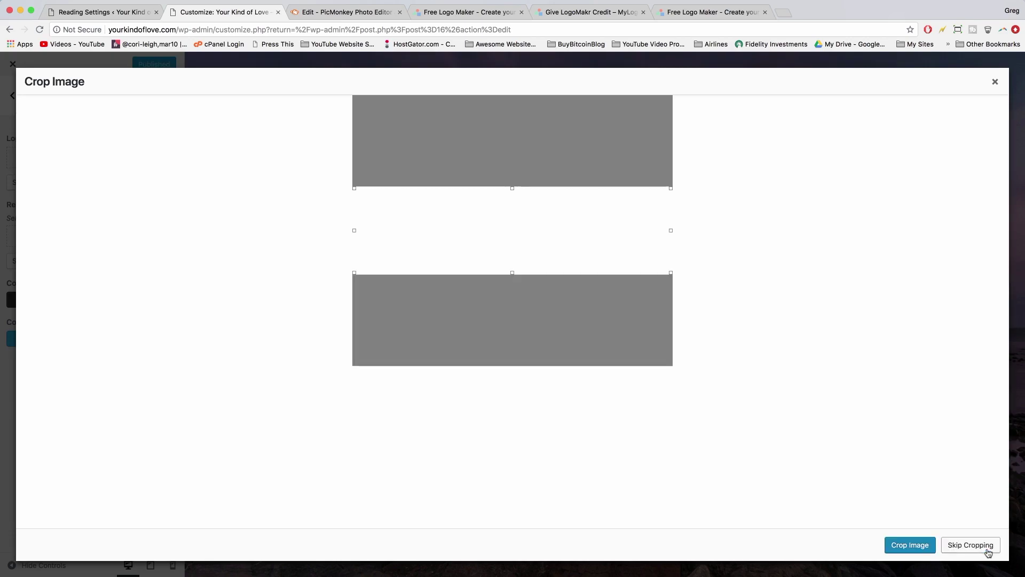
{"action": "left_click", "coordinate": [970, 545]}
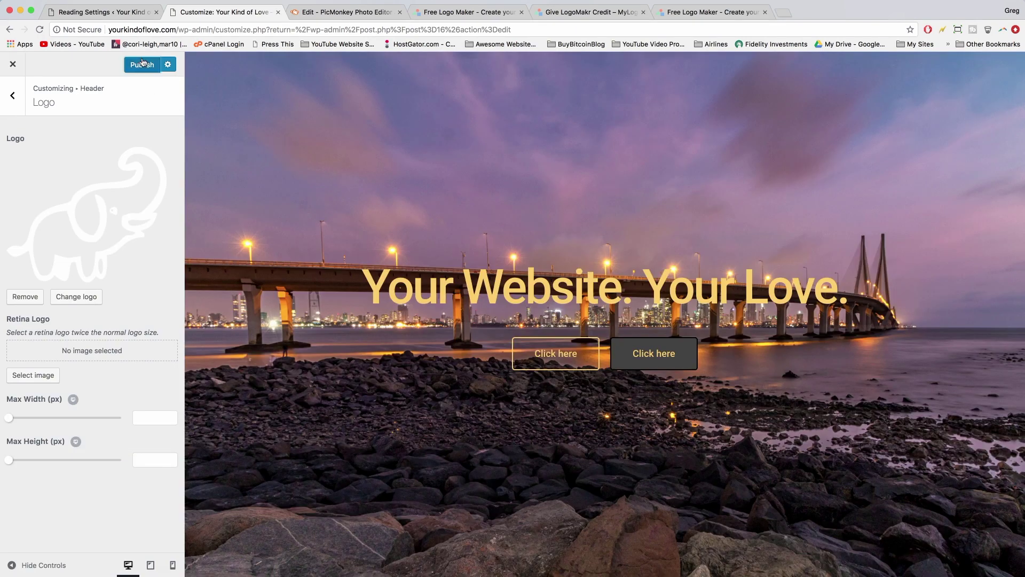
{"action": "left_click", "coordinate": [142, 64]}
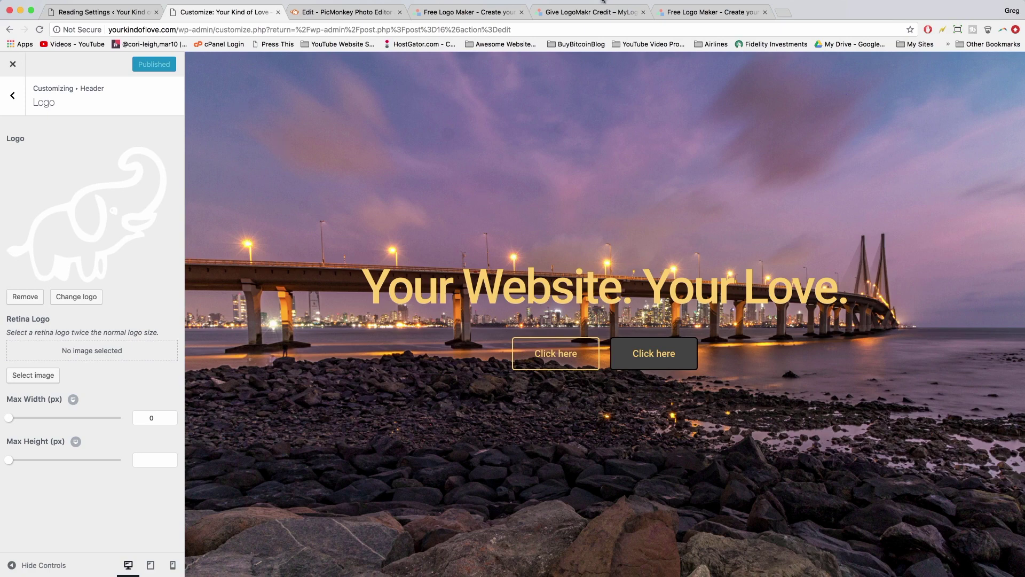
- Load yourkindoflove.com in a new third-position tab and open the Home Page's Edit Page screen
{"action": "left_click", "coordinate": [783, 13]}
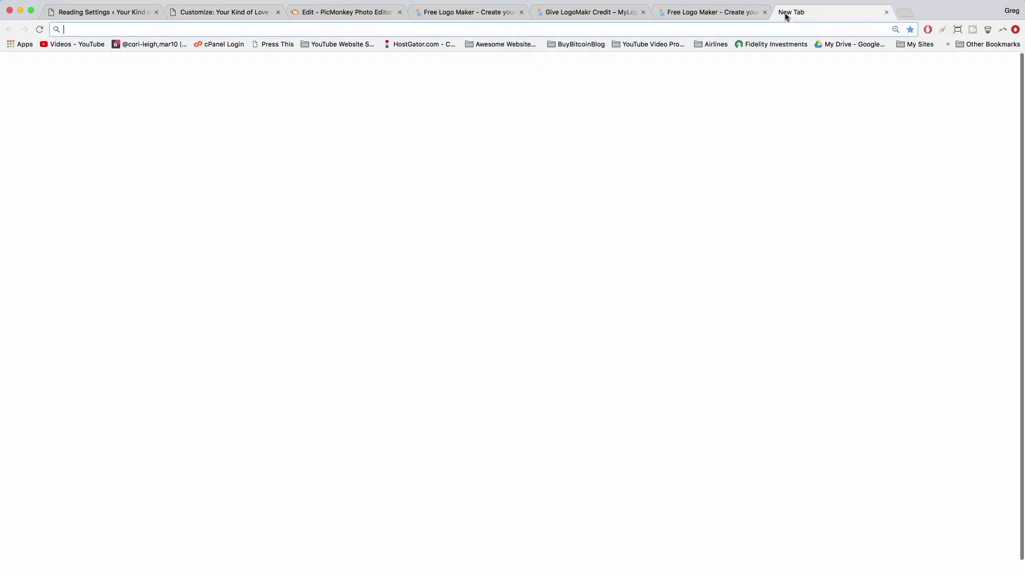
{"action": "type", "text": "yourk"}
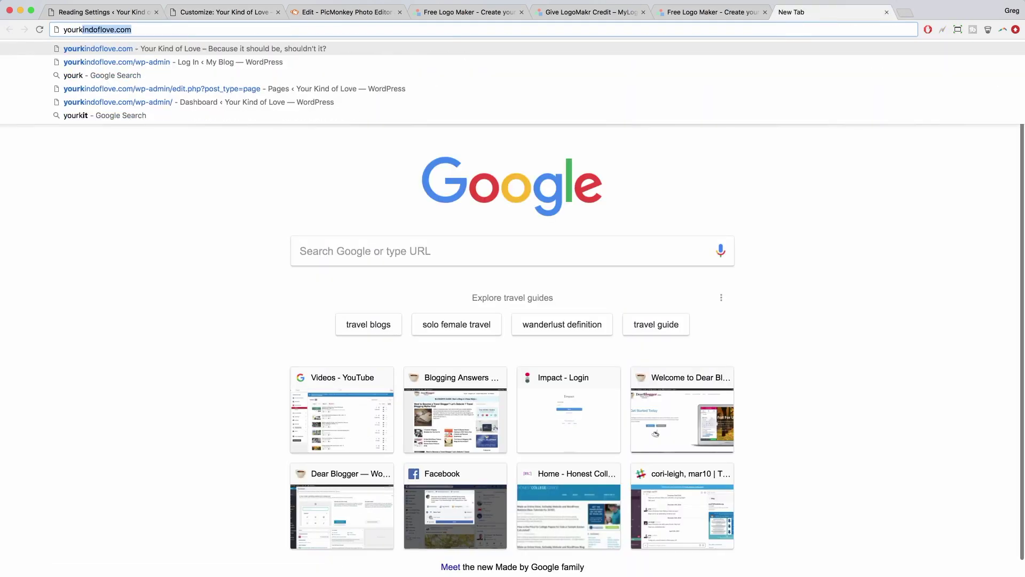
{"action": "key", "text": "Return"}
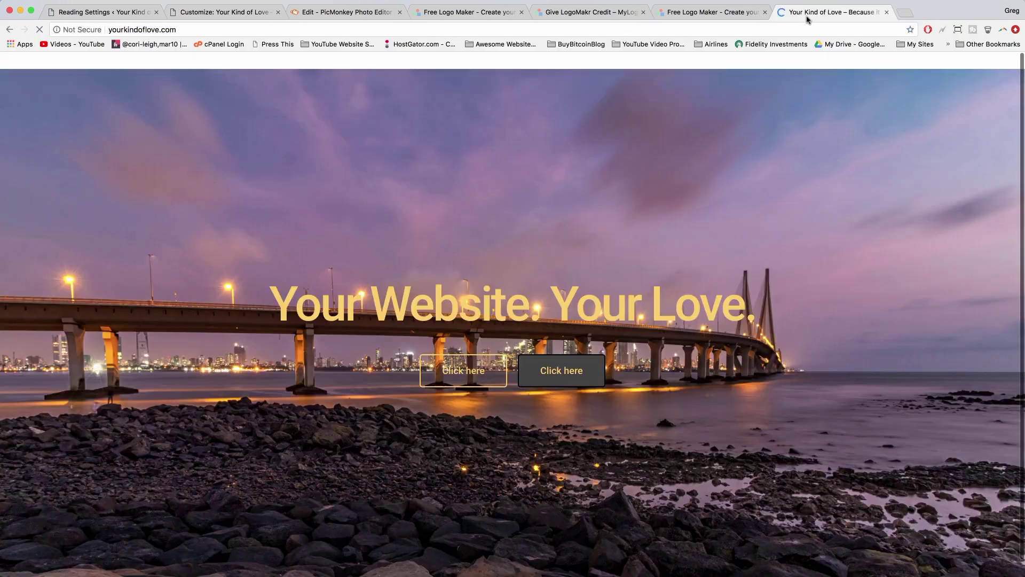
{"action": "left_click_drag", "start_coordinate": [808, 20], "coordinate": [358, 39]}
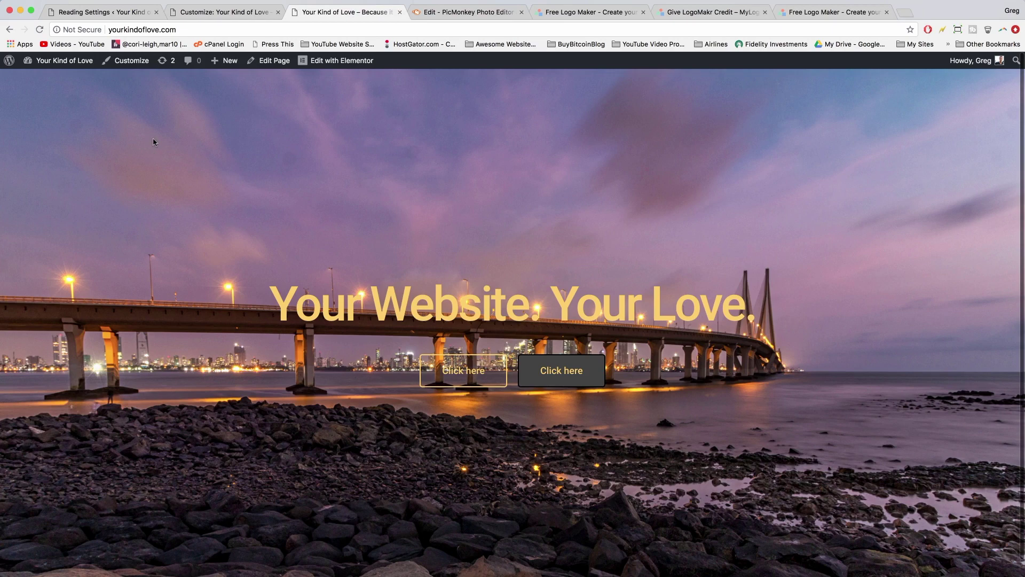
{"action": "left_click", "coordinate": [269, 61]}
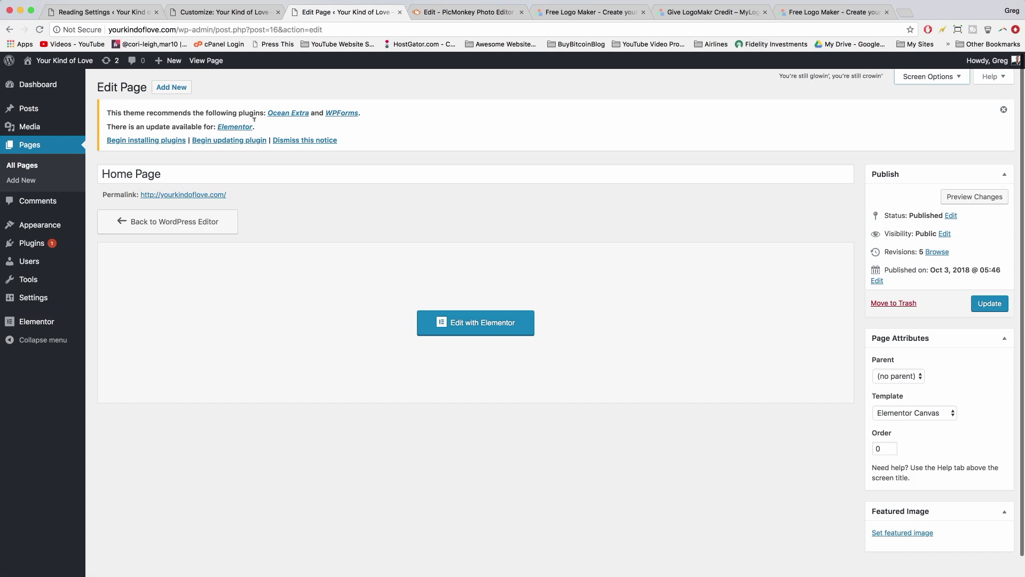
- Install the Ocean Extra plugin from its plugin details window
{"action": "left_click", "coordinate": [292, 114]}
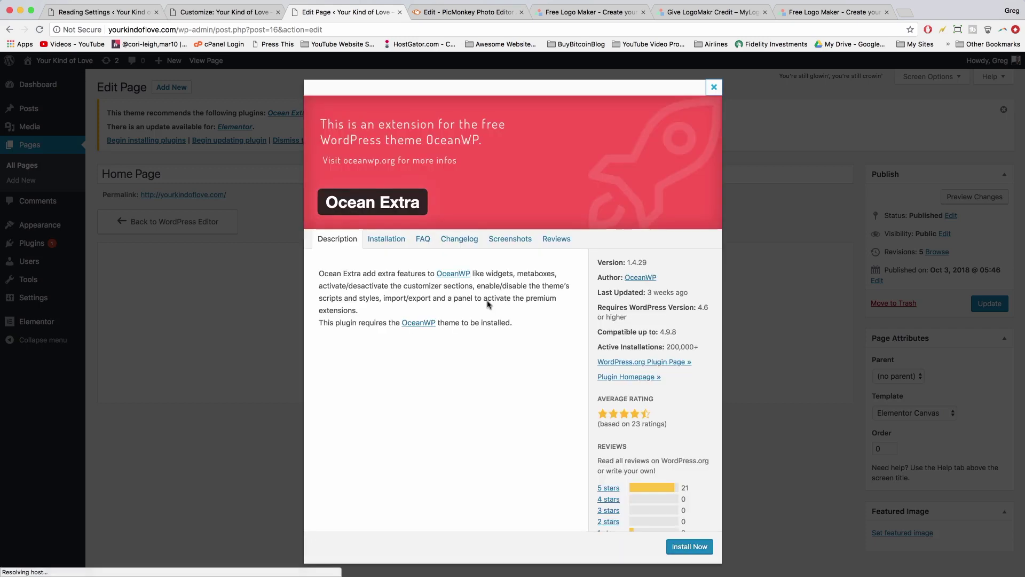
{"action": "left_click", "coordinate": [689, 551]}
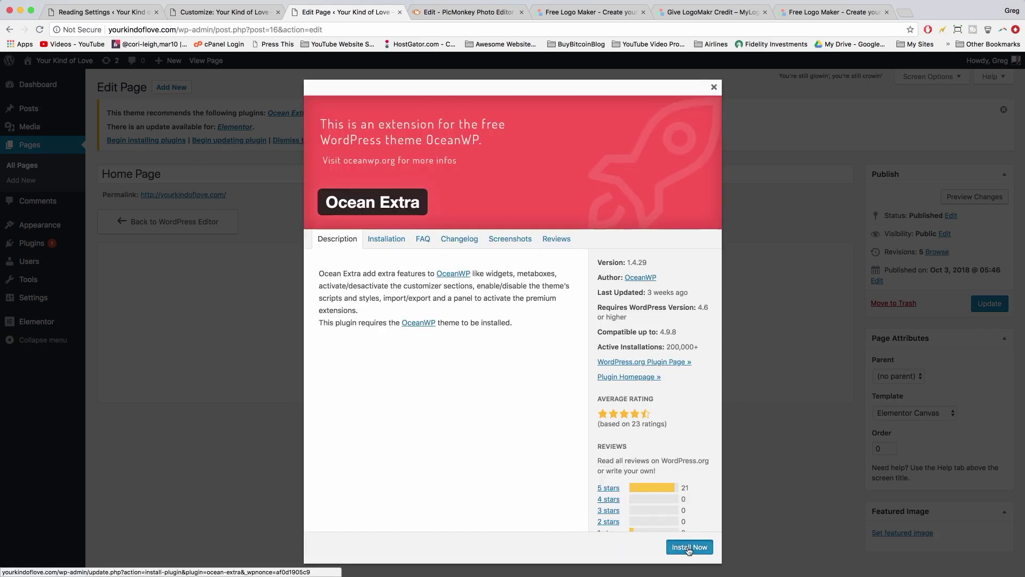
{"action": "scroll", "coordinate": [683, 534], "scroll_direction": "down", "scroll_amount": 1}
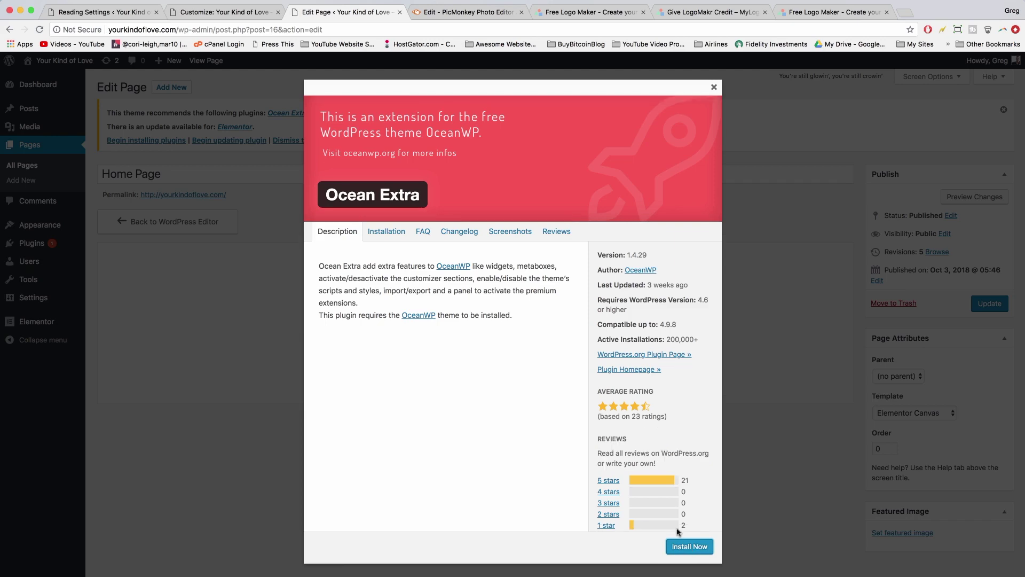
{"action": "left_click", "coordinate": [713, 87]}
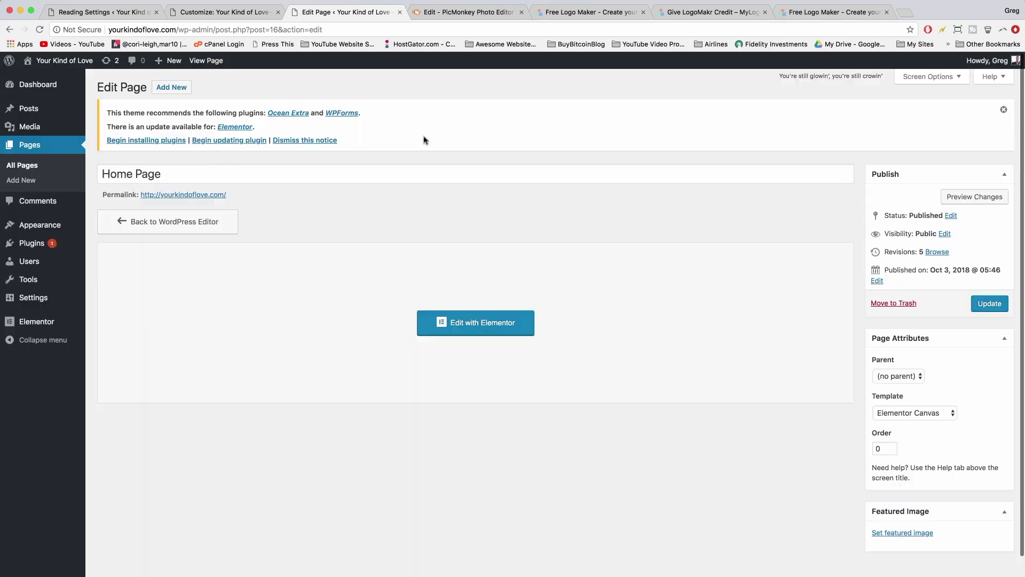
{"action": "left_click", "coordinate": [47, 246]}
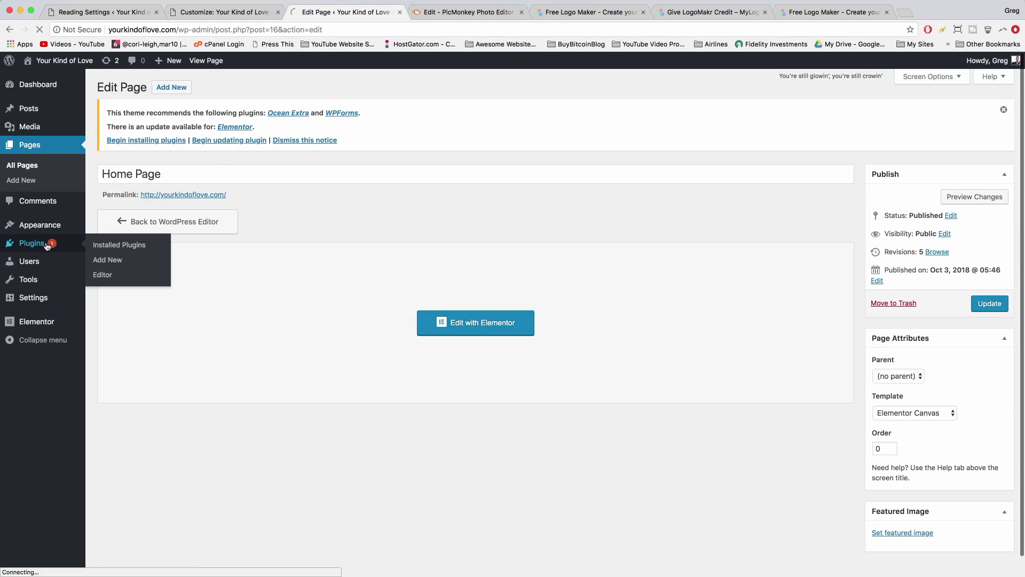
{"action": "left_click", "coordinate": [276, 159]}
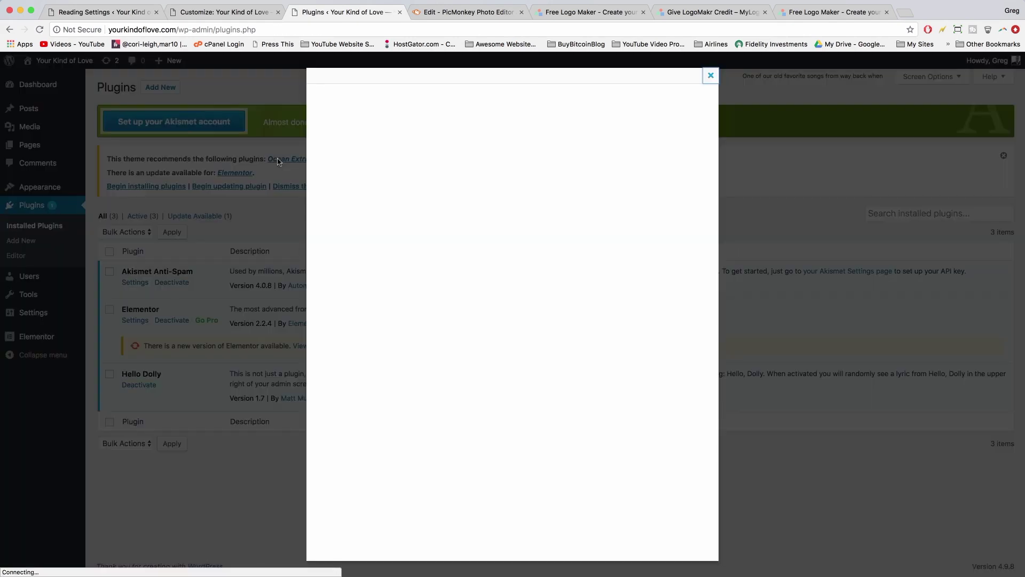
{"action": "left_click", "coordinate": [670, 561]}
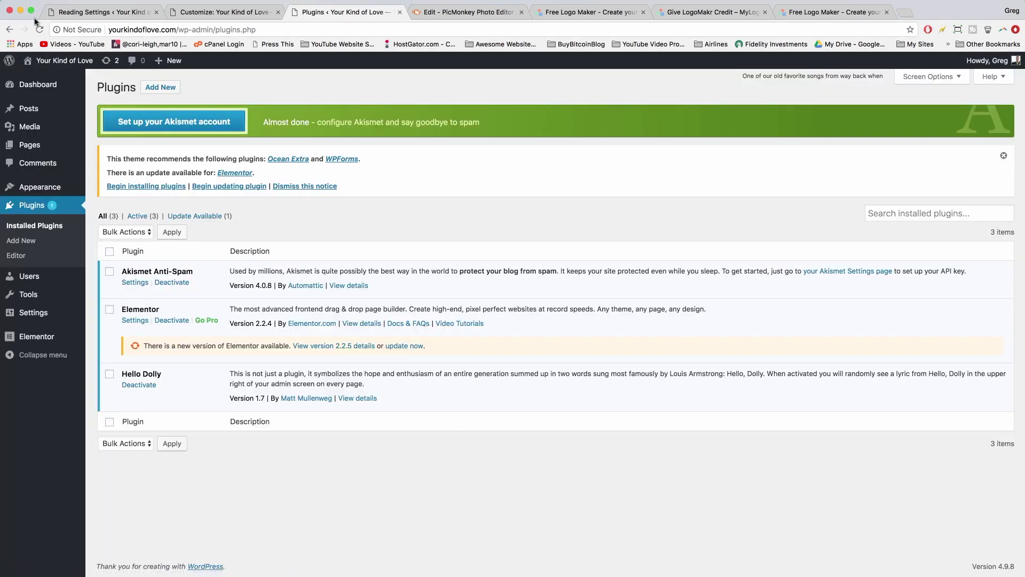
- Activate Ocean Extra and update Elementor to version 2.2.5
{"action": "left_click", "coordinate": [39, 29]}
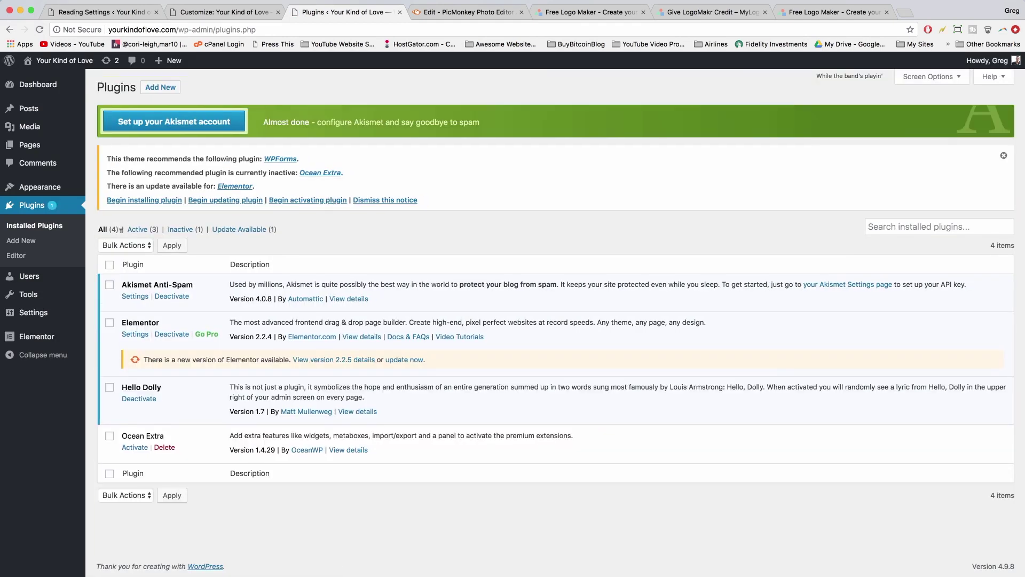
{"action": "left_click", "coordinate": [133, 446]}
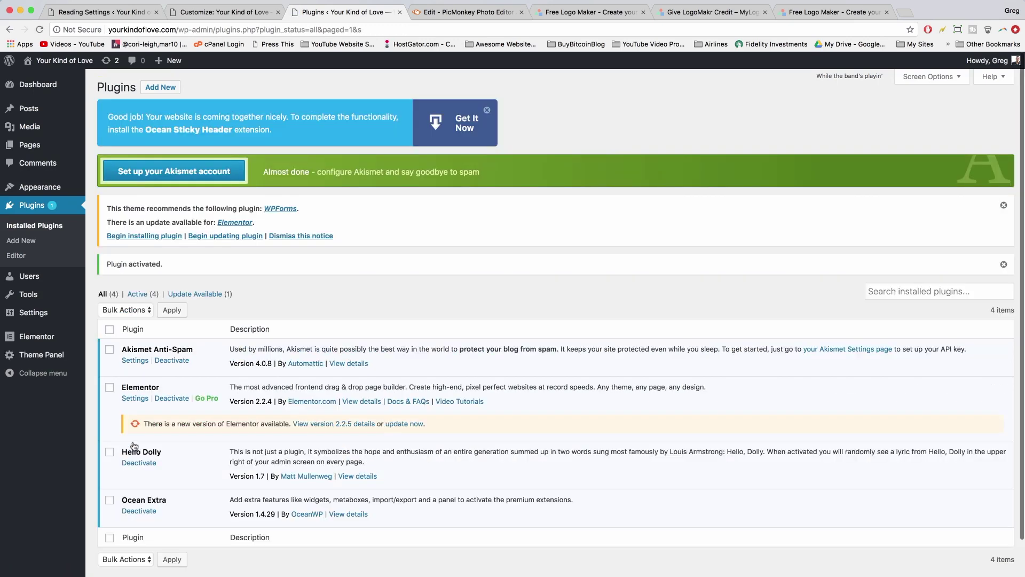
{"action": "left_click", "coordinate": [404, 422]}
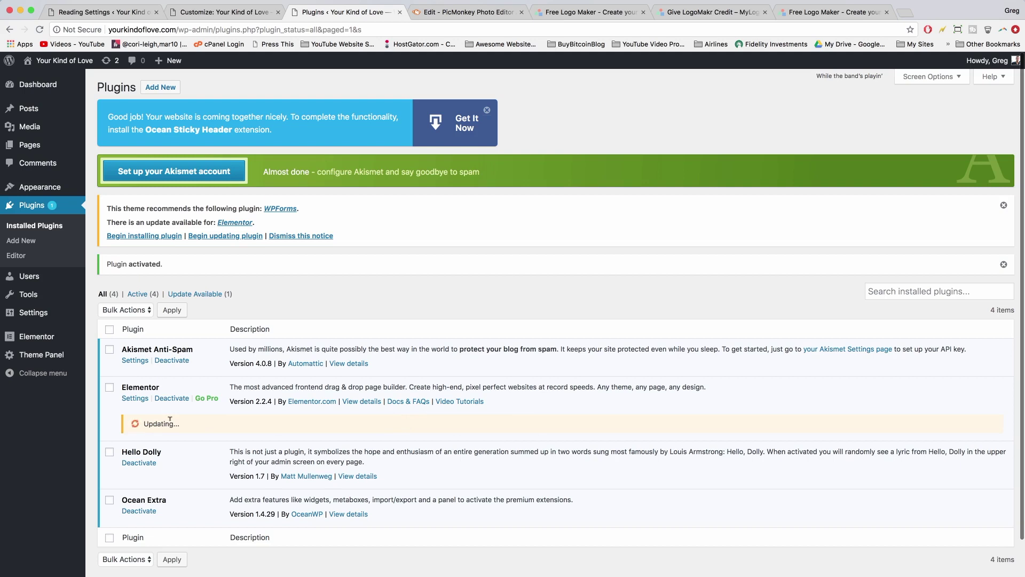
- Open Home Page from All Pages and browse its OceanWP Settings tabs, ending on Main
{"action": "left_click", "coordinate": [36, 146]}
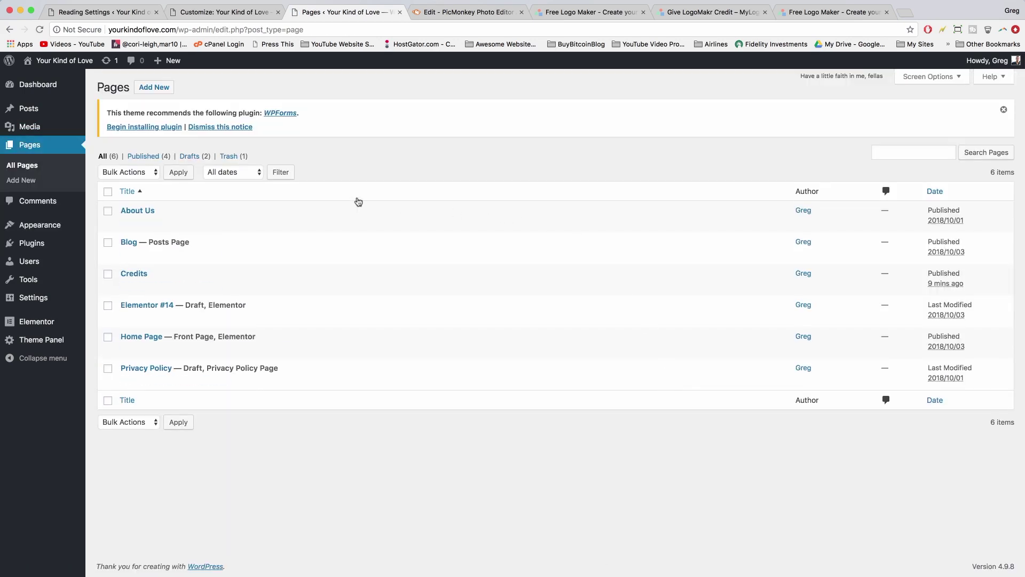
{"action": "left_click", "coordinate": [148, 339]}
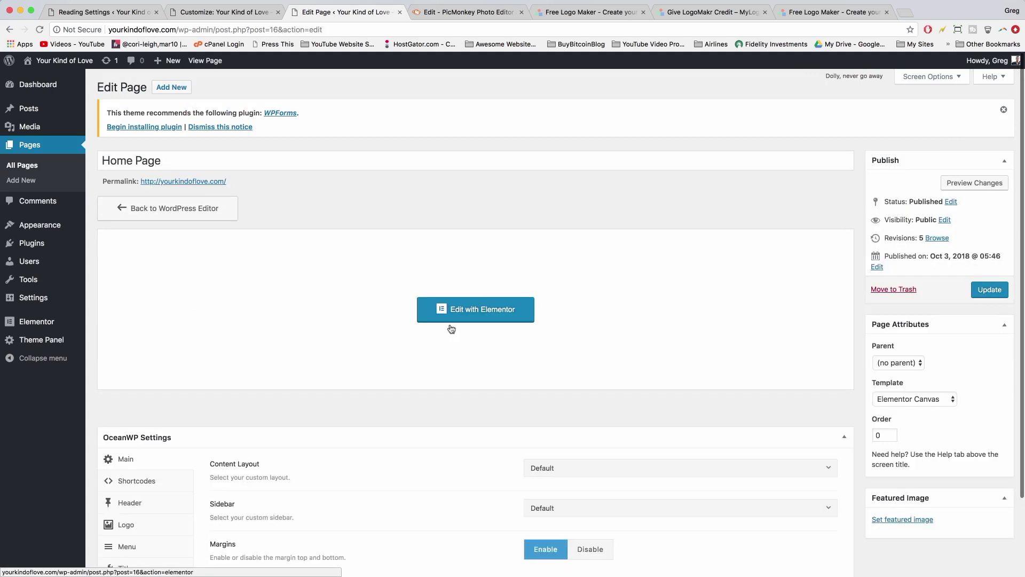
{"action": "scroll", "coordinate": [451, 329], "scroll_direction": "down", "scroll_amount": 4}
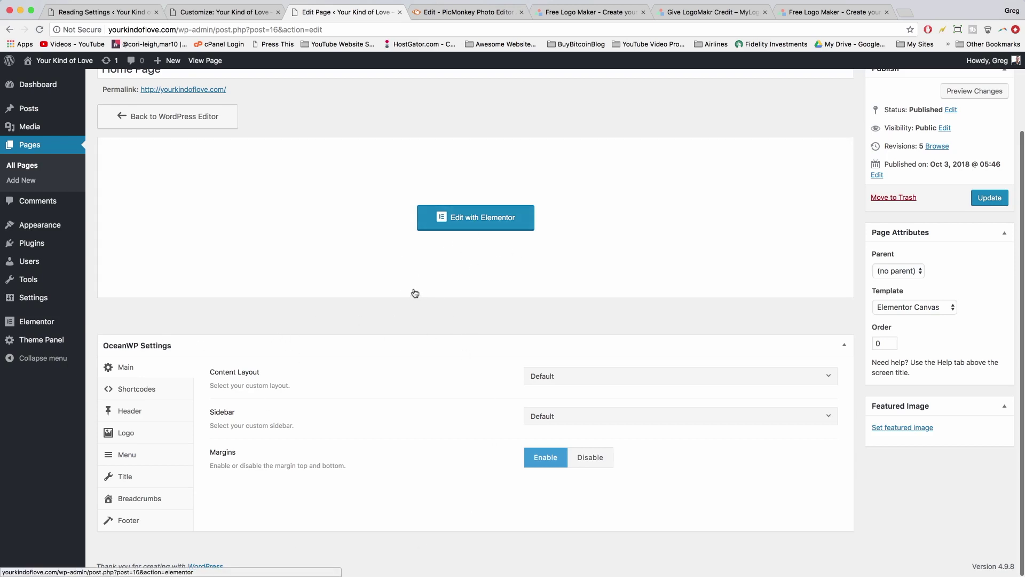
{"action": "left_click", "coordinate": [141, 393]}
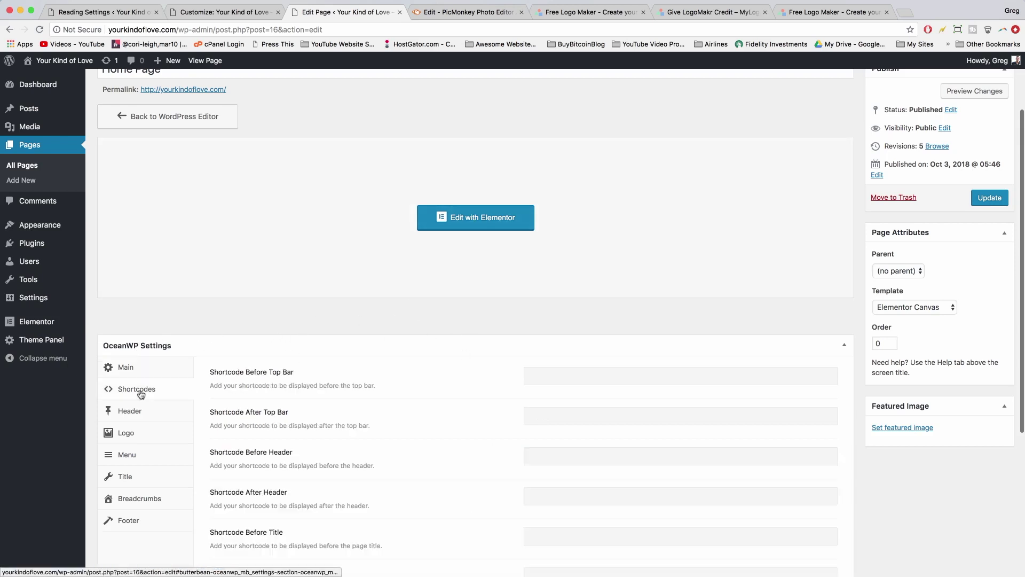
{"action": "left_click", "coordinate": [141, 414]}
{"action": "left_click", "coordinate": [142, 439]}
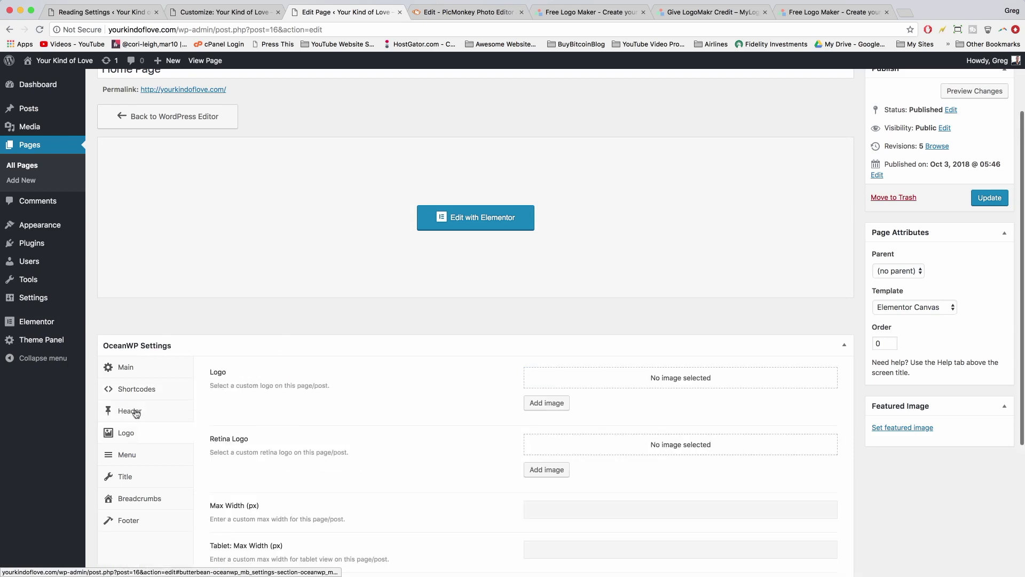
{"action": "left_click", "coordinate": [137, 415]}
{"action": "left_click", "coordinate": [141, 392]}
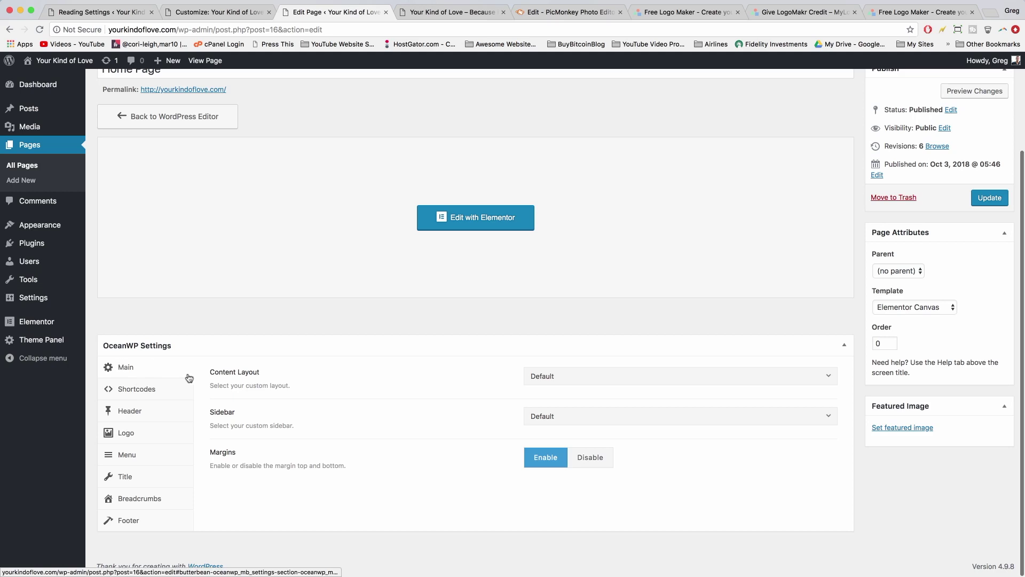
- Set the Home Page content layout to Full Width with margins disabled
{"action": "left_click", "coordinate": [559, 372]}
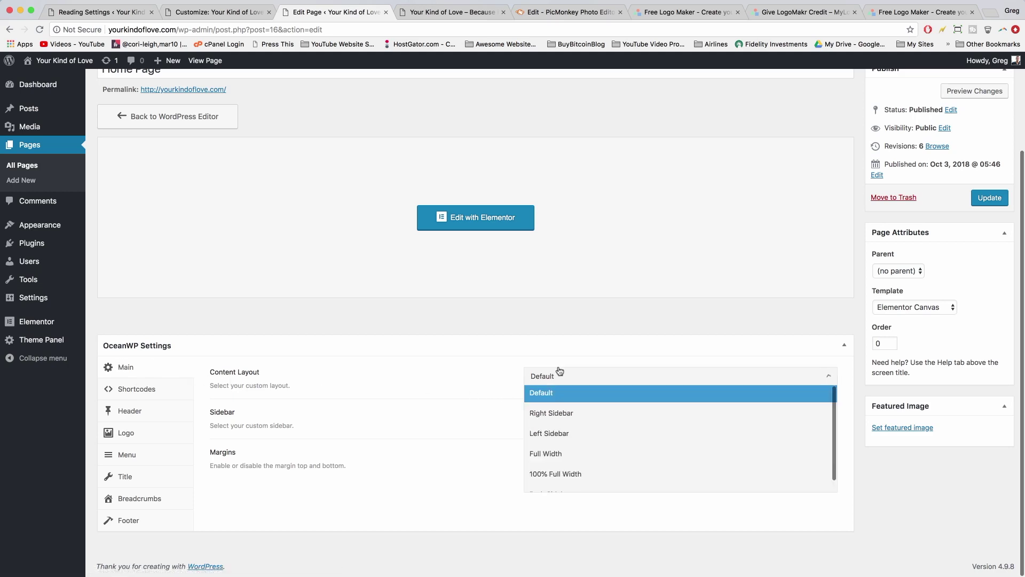
{"action": "left_click", "coordinate": [550, 455]}
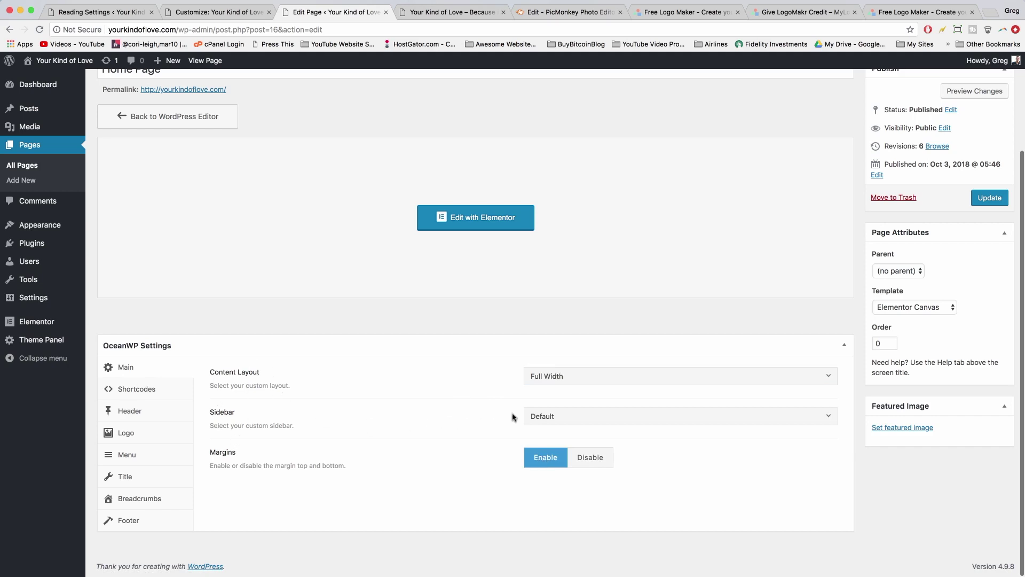
{"action": "left_click", "coordinate": [586, 458]}
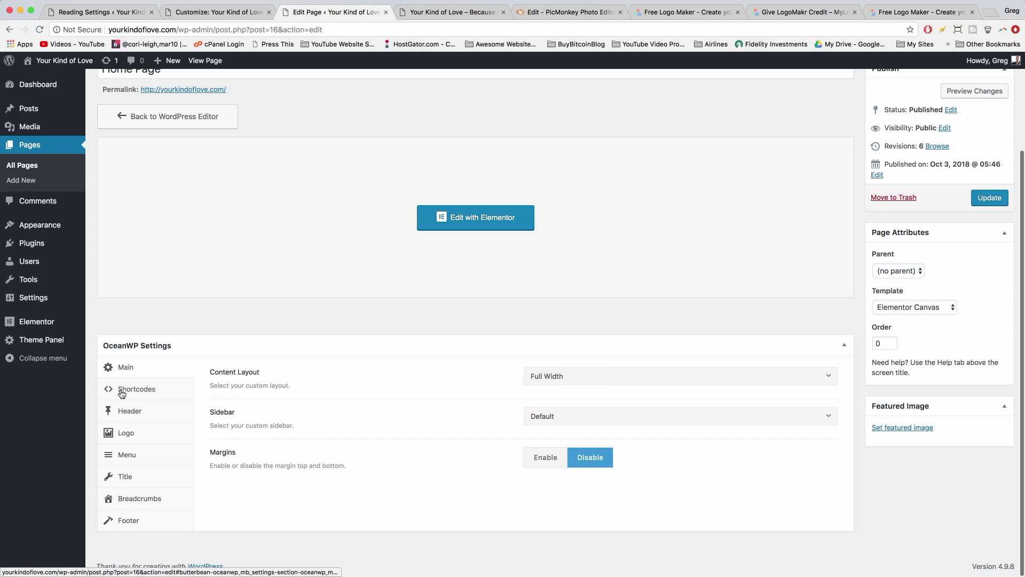
- Disable the top bar and enable a Transparent header style for this page
{"action": "left_click", "coordinate": [140, 416]}
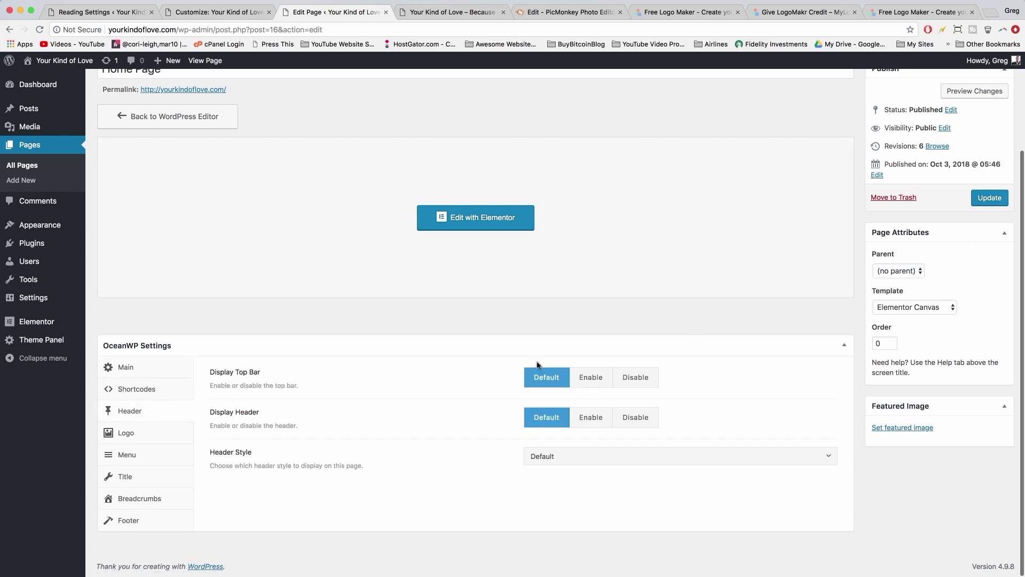
{"action": "left_click", "coordinate": [622, 382]}
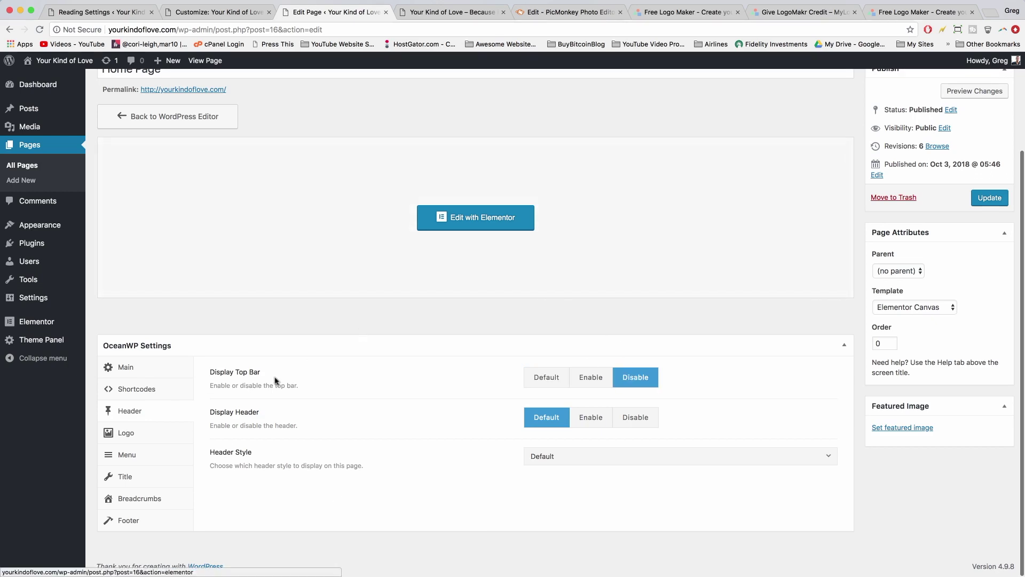
{"action": "left_click", "coordinate": [582, 417]}
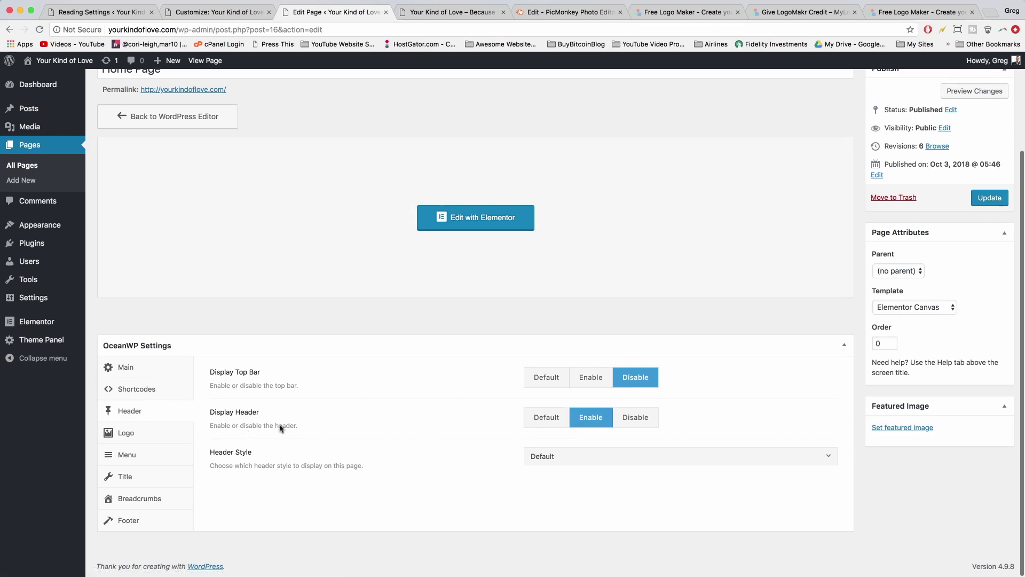
{"action": "left_click", "coordinate": [544, 463]}
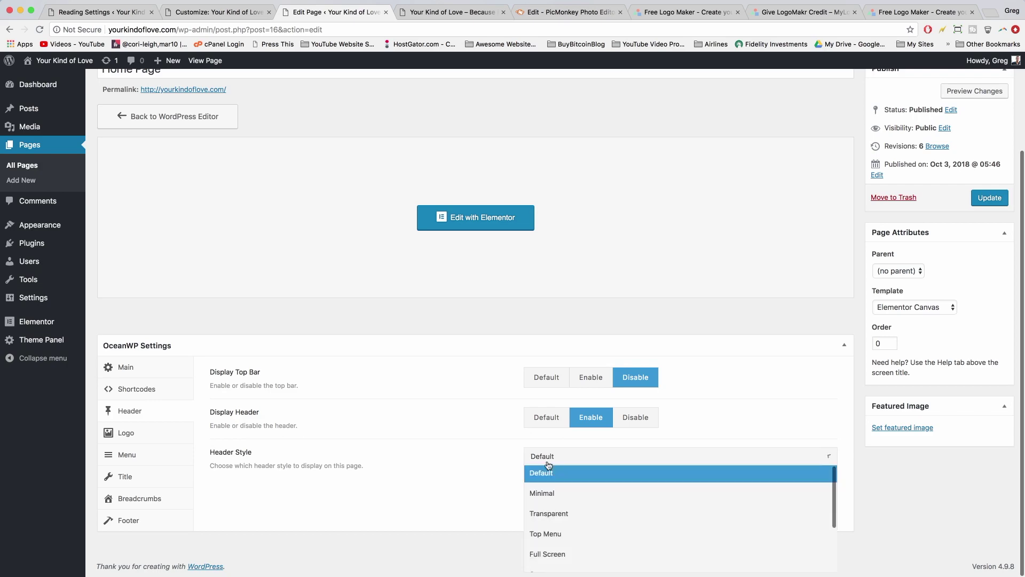
{"action": "left_click", "coordinate": [539, 515]}
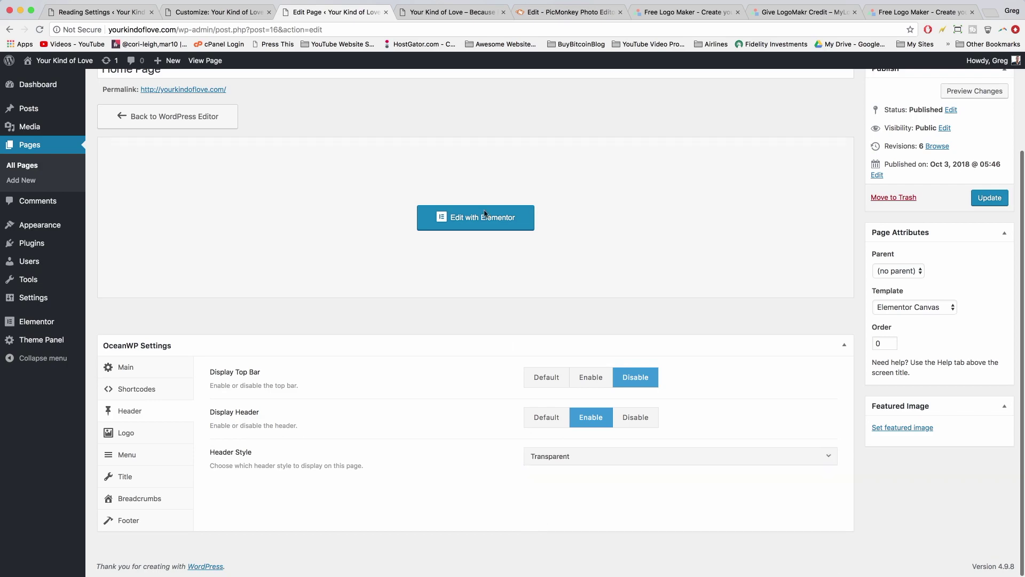
{"action": "left_click", "coordinate": [451, 11]}
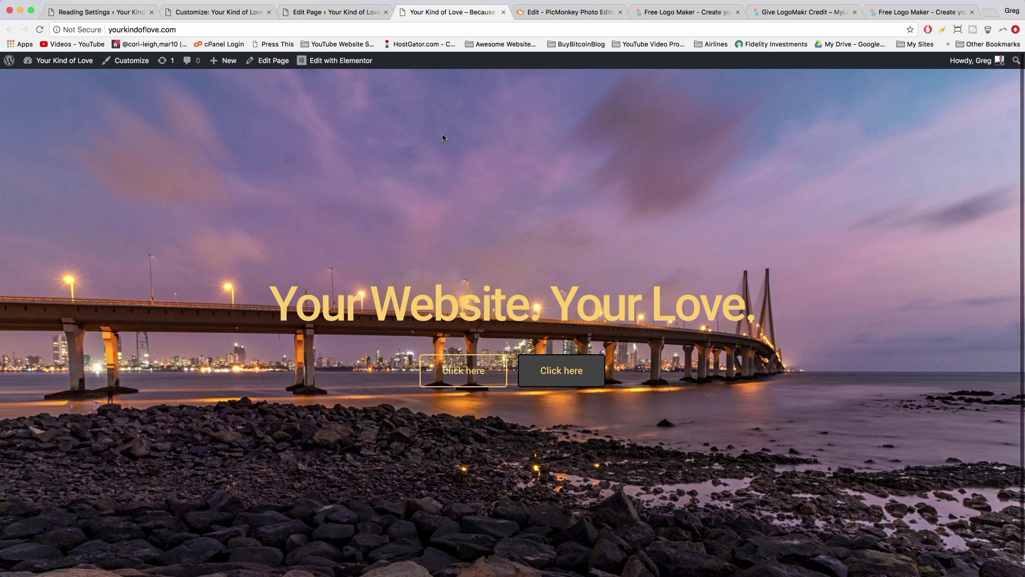
{"action": "left_click", "coordinate": [309, 10]}
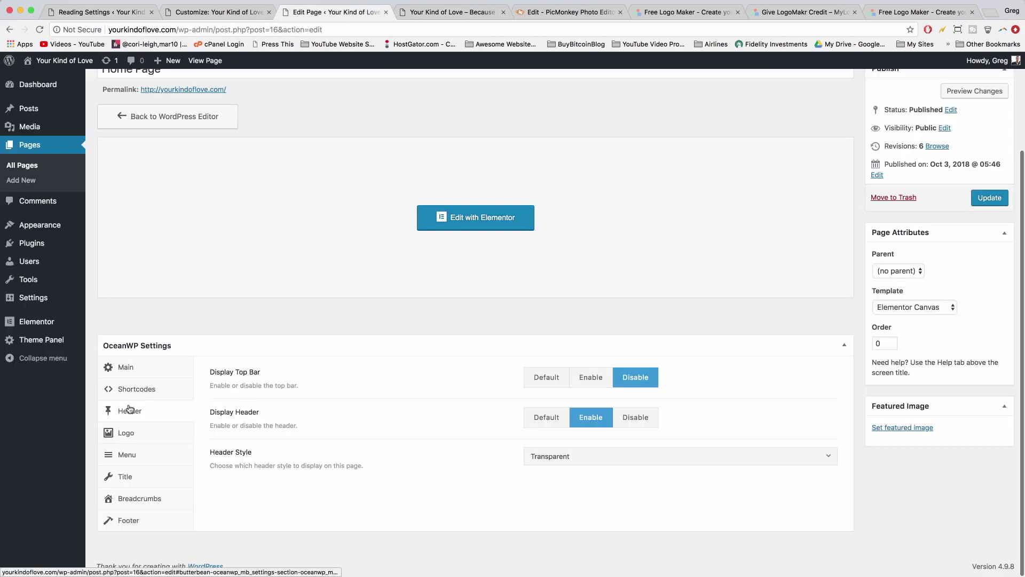
- Set Display Page Title to Disable in the Title settings
{"action": "left_click", "coordinate": [127, 476]}
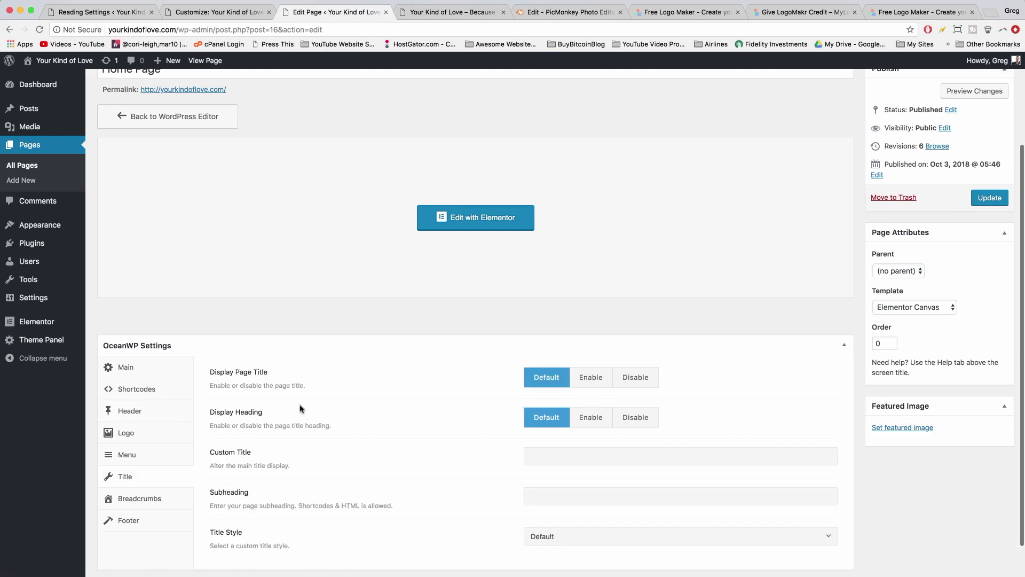
{"action": "left_click", "coordinate": [629, 384]}
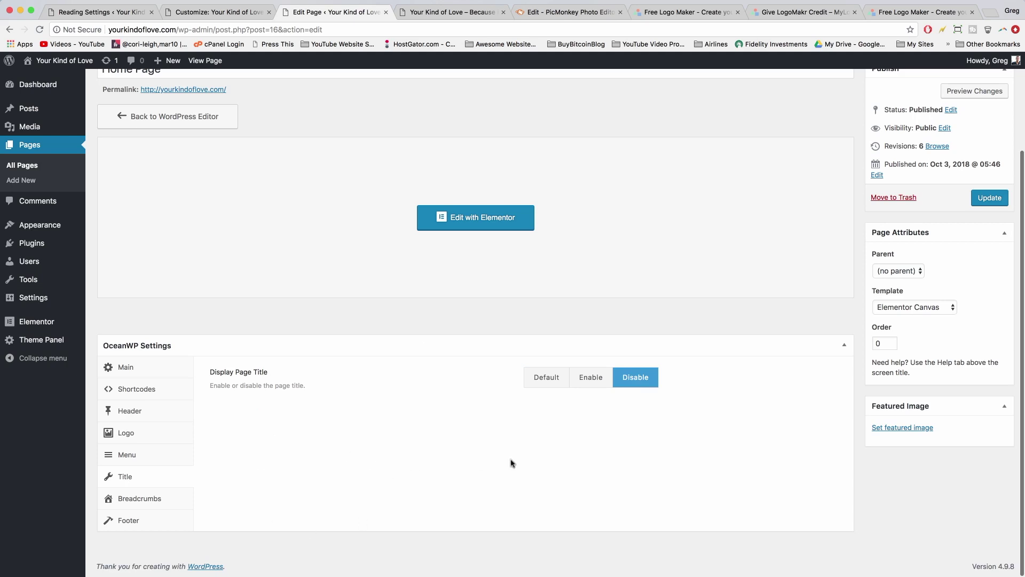
{"action": "scroll", "coordinate": [511, 463], "scroll_direction": "up", "scroll_amount": 1}
{"action": "scroll", "coordinate": [511, 463], "scroll_direction": "up", "scroll_amount": 1}
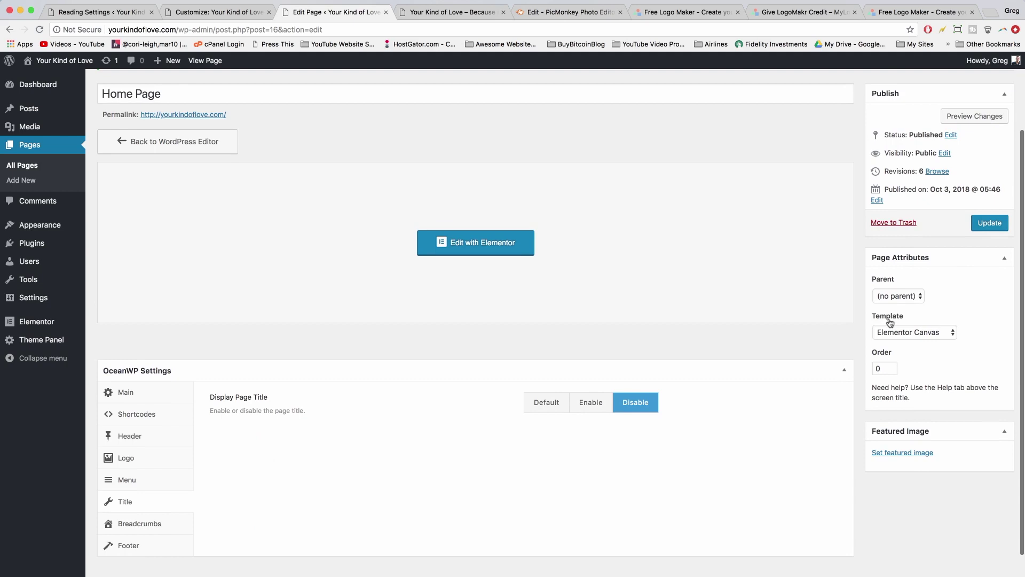
- Keep Elementor Full Width as the page template and update the Home Page
{"action": "left_click", "coordinate": [924, 332]}
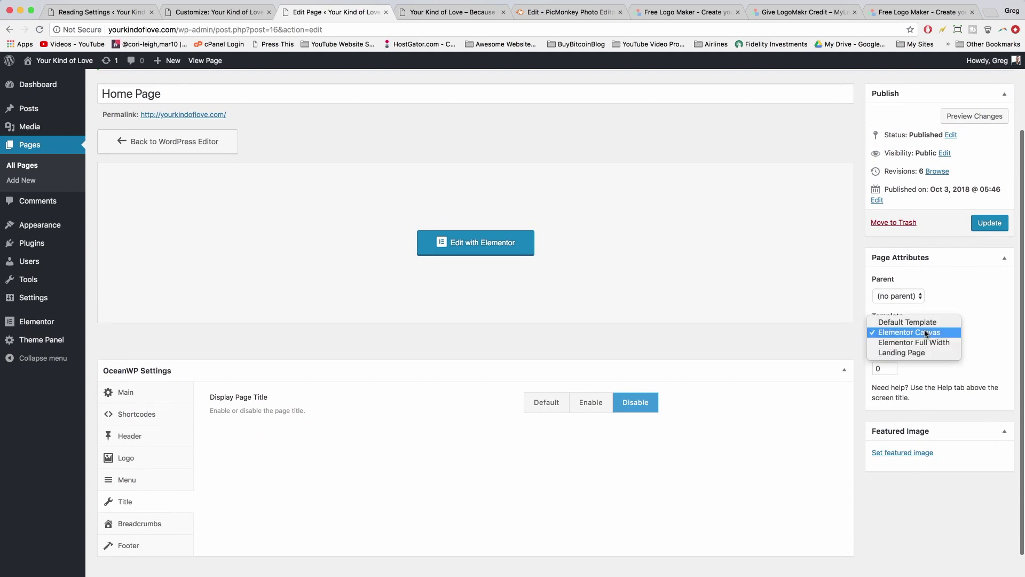
{"action": "left_click", "coordinate": [927, 345]}
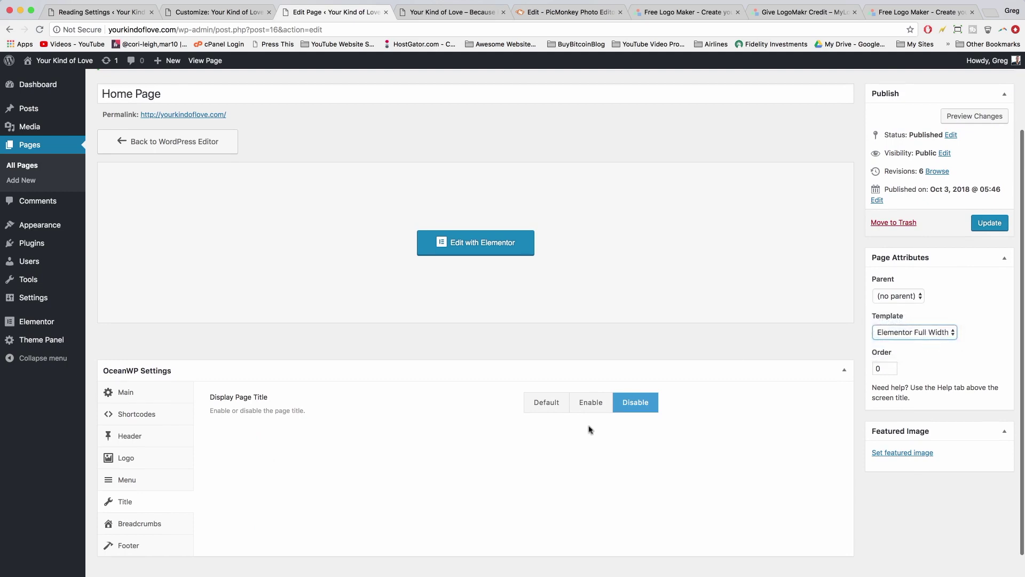
{"action": "left_click", "coordinate": [919, 333]}
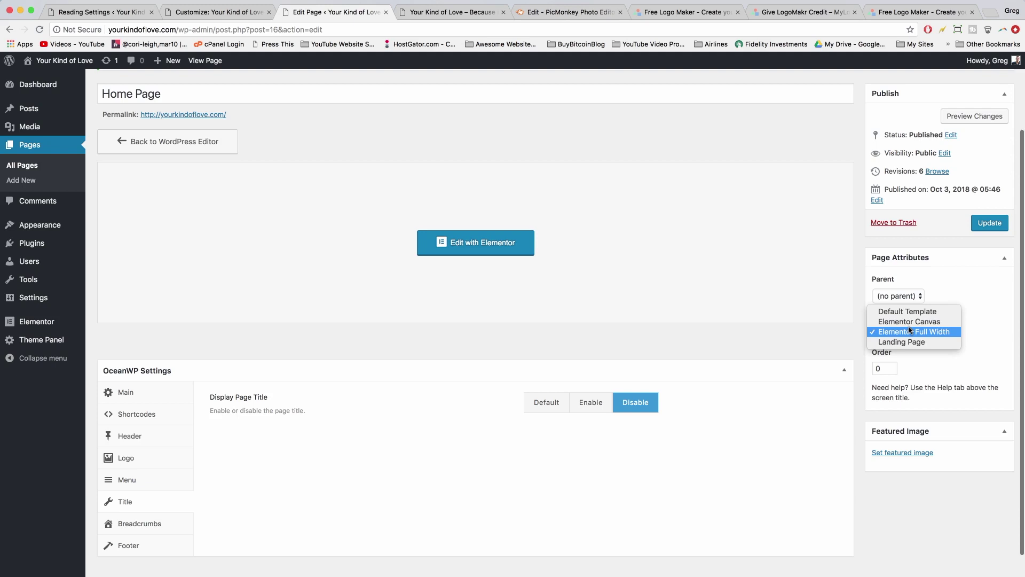
{"action": "left_click", "coordinate": [910, 331]}
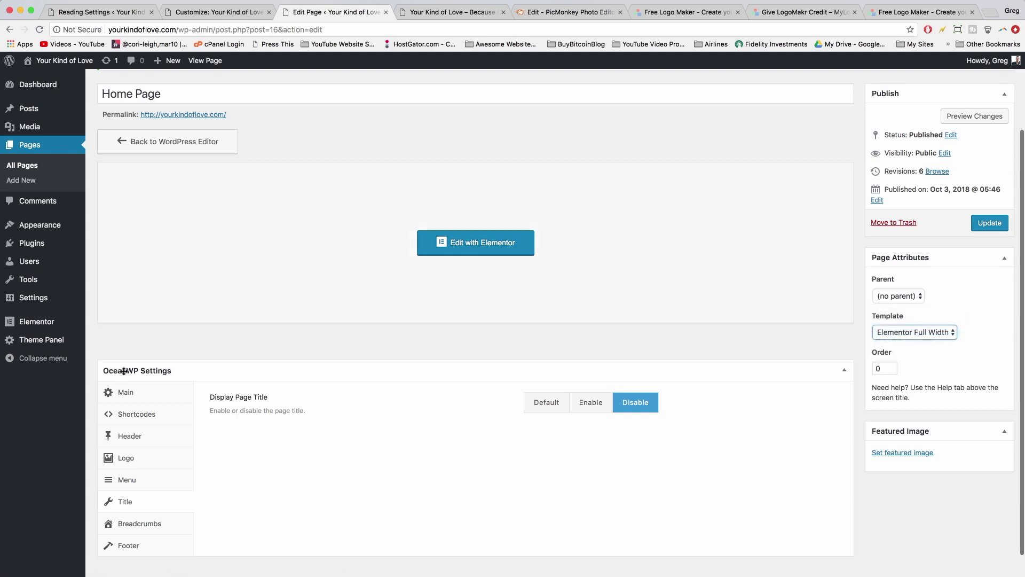
{"action": "scroll", "coordinate": [538, 362], "scroll_direction": "up", "scroll_amount": 1}
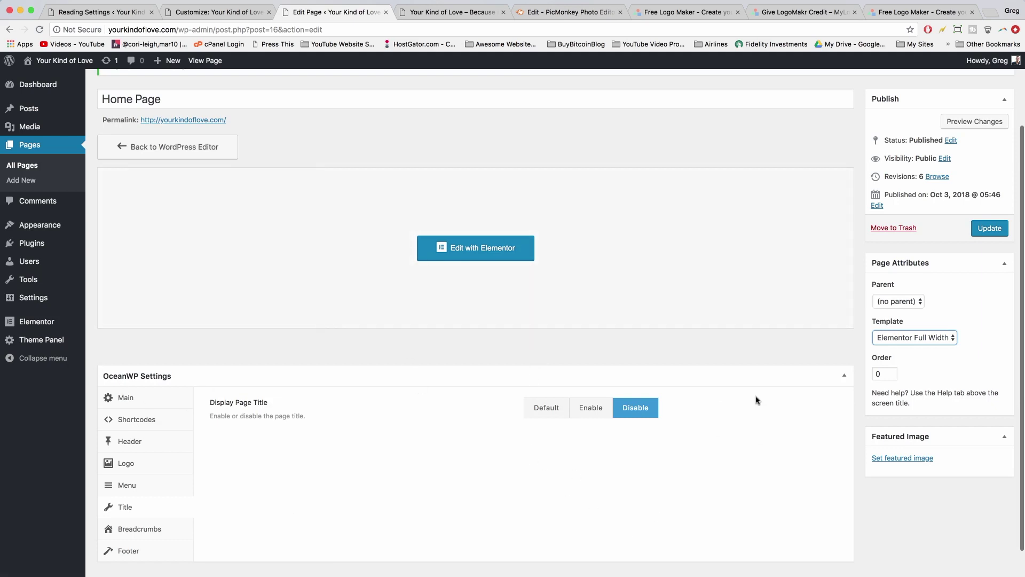
{"action": "left_click", "coordinate": [895, 337]}
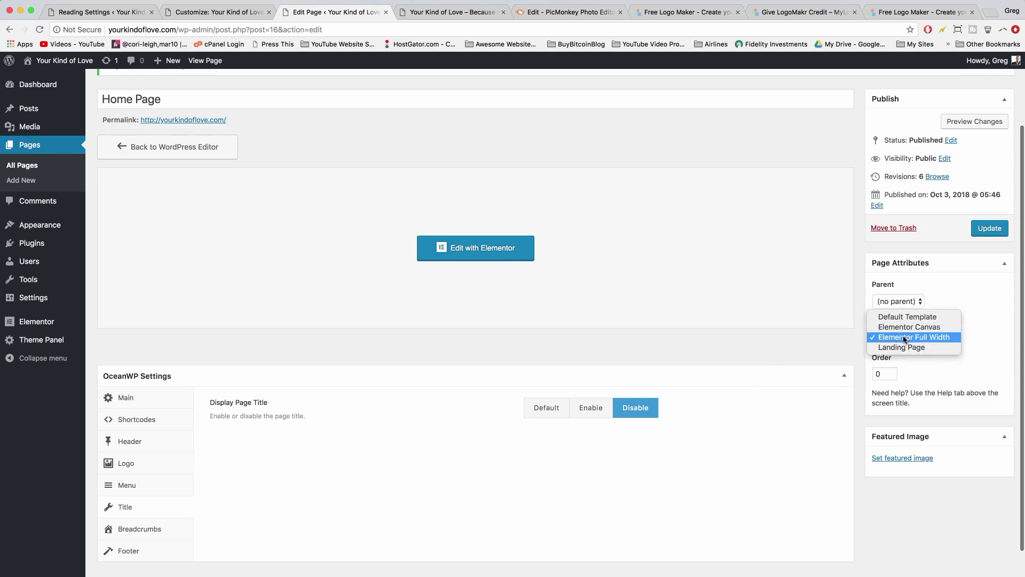
{"action": "left_click", "coordinate": [905, 337]}
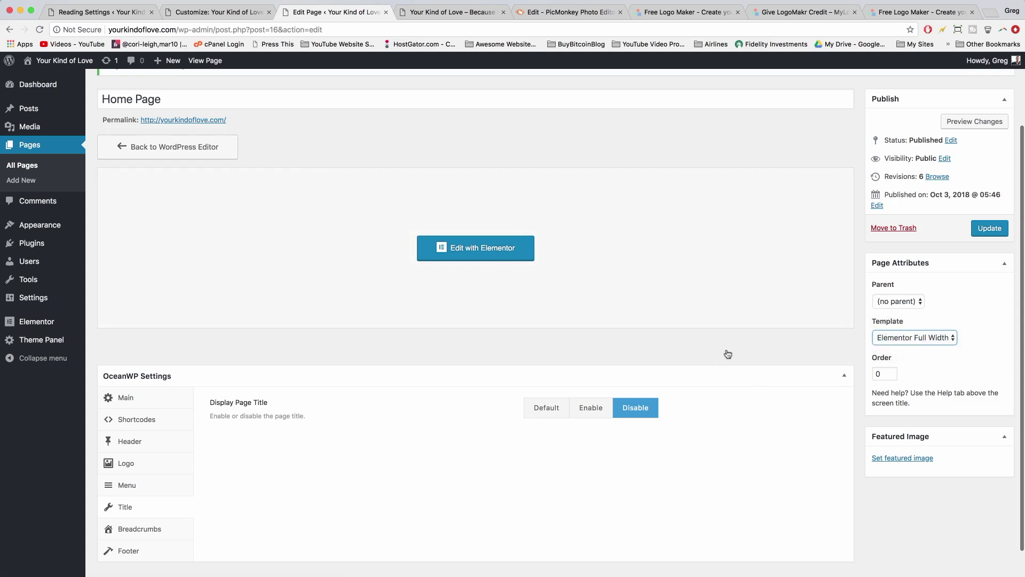
{"action": "left_click", "coordinate": [988, 227]}
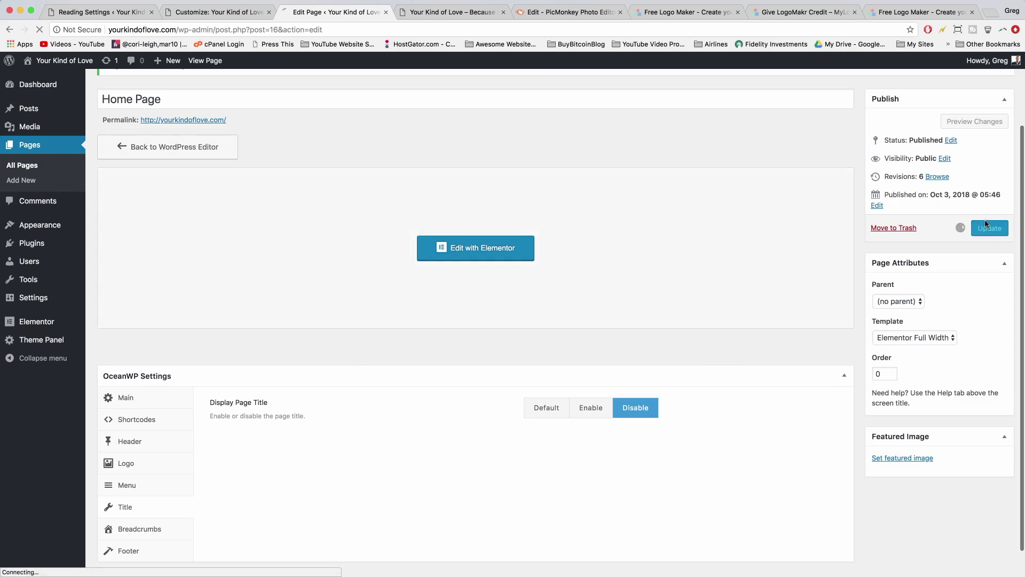
- Reload the live homepage and review the transparent header over the full-width hero
{"action": "left_click", "coordinate": [465, 15]}
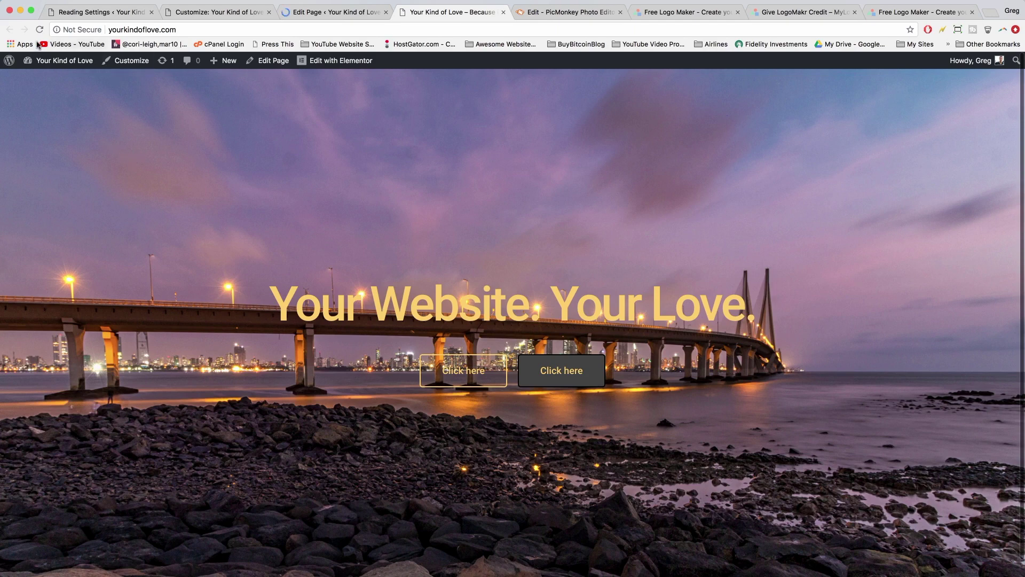
{"action": "left_click", "coordinate": [38, 30]}
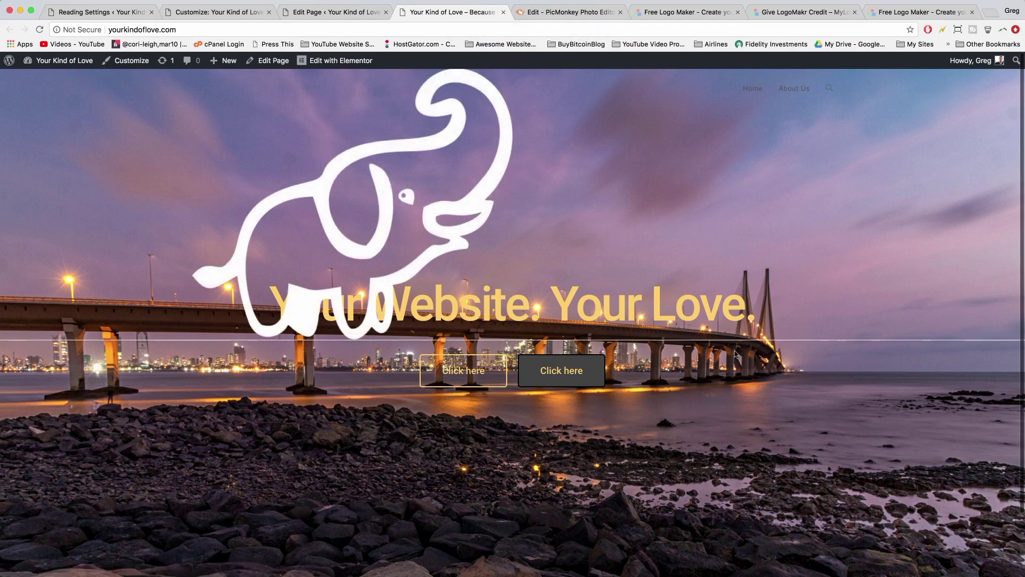
{"action": "scroll", "coordinate": [736, 355], "scroll_direction": "down", "scroll_amount": 3}
{"action": "scroll", "coordinate": [736, 360], "scroll_direction": "up", "scroll_amount": 3}
{"action": "scroll", "coordinate": [736, 363], "scroll_direction": "down", "scroll_amount": 3}
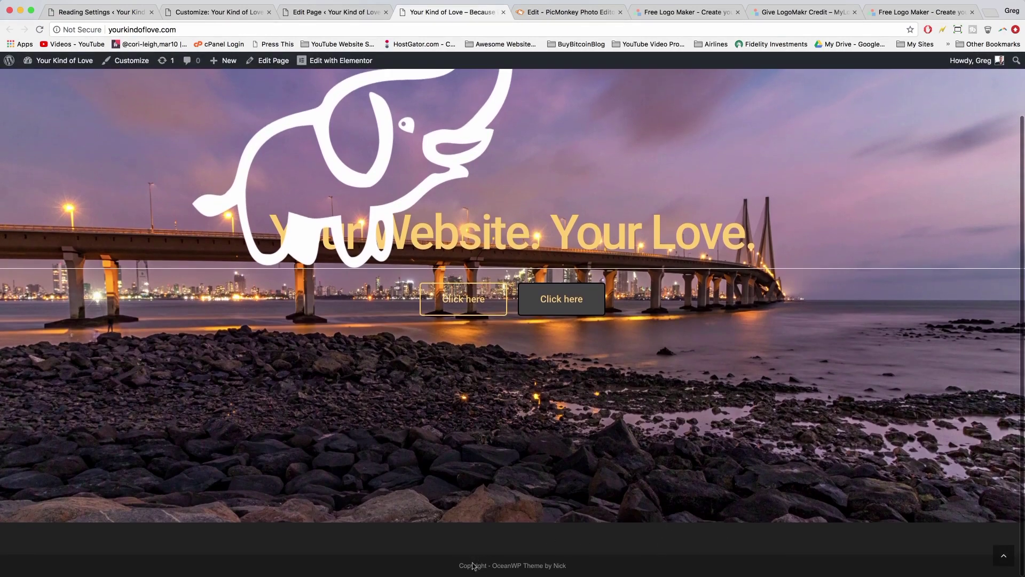
{"action": "scroll", "coordinate": [610, 562], "scroll_direction": "up", "scroll_amount": 3}
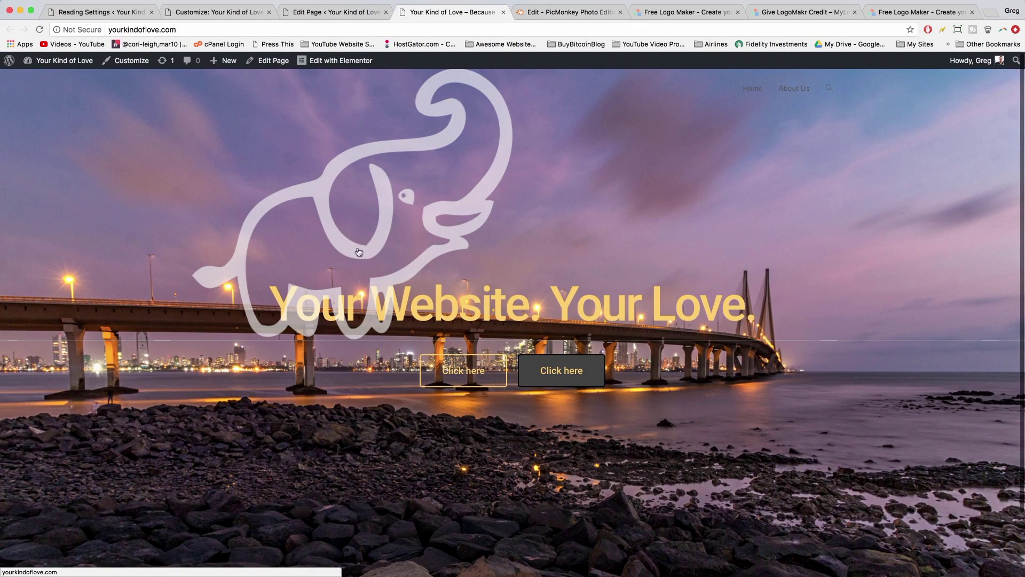
- Untick Header Border Bottom in Header > General and publish the change
{"action": "left_click", "coordinate": [238, 13]}
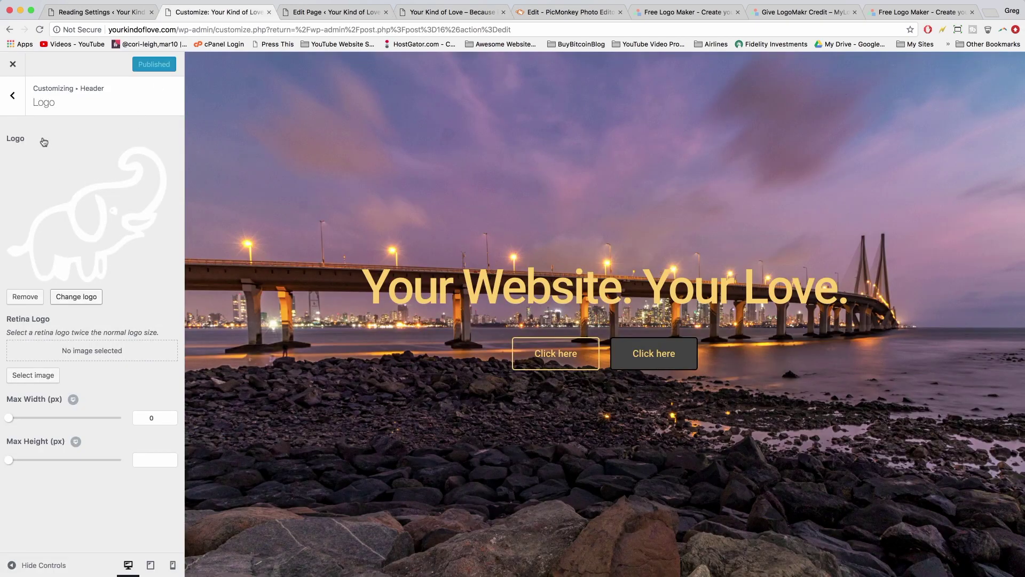
{"action": "left_click", "coordinate": [13, 96]}
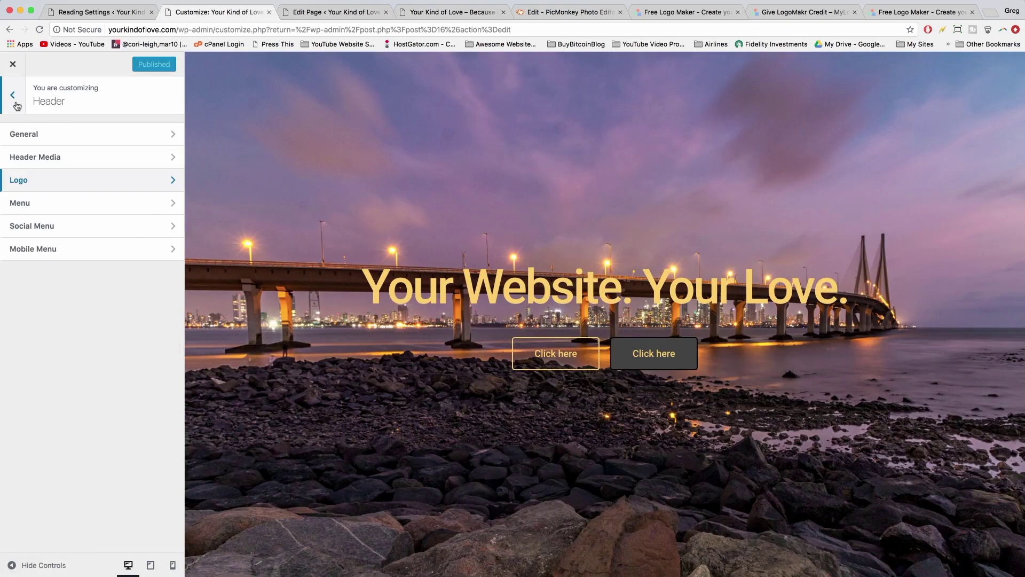
{"action": "left_click", "coordinate": [45, 139]}
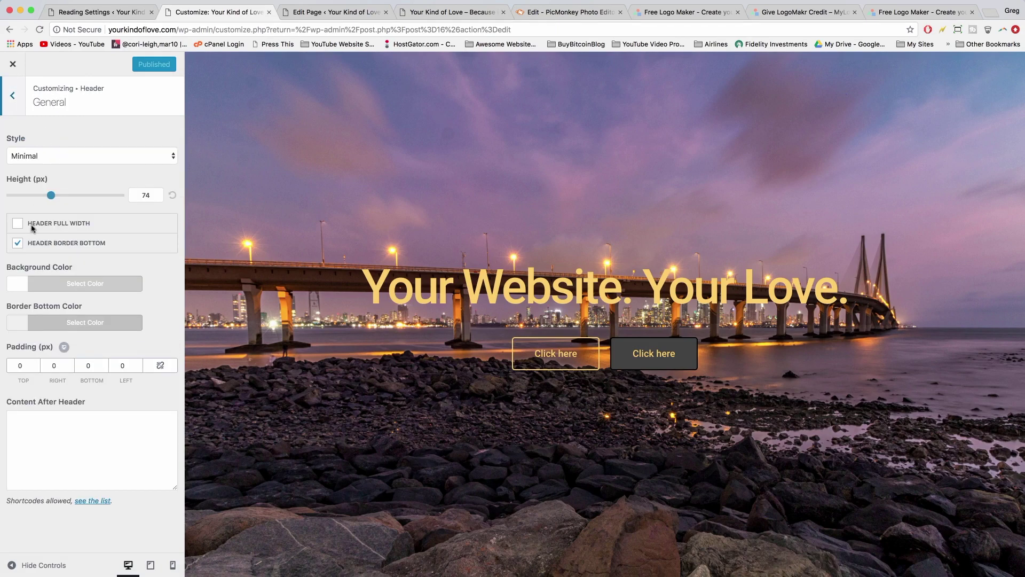
{"action": "left_click", "coordinate": [17, 243]}
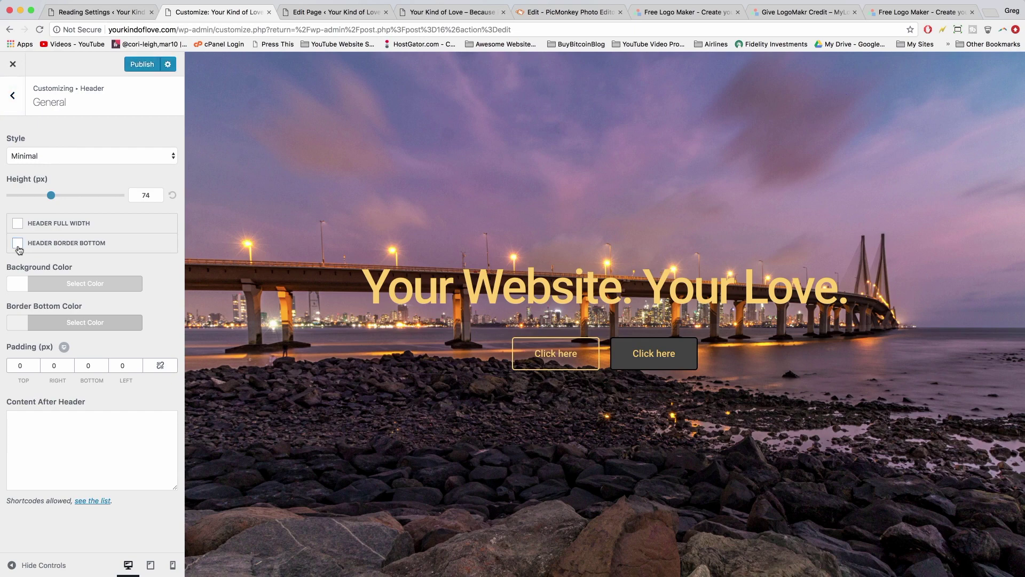
{"action": "left_click", "coordinate": [140, 65]}
- Check the live site, then reload the Customizer
{"action": "left_click", "coordinate": [437, 12]}
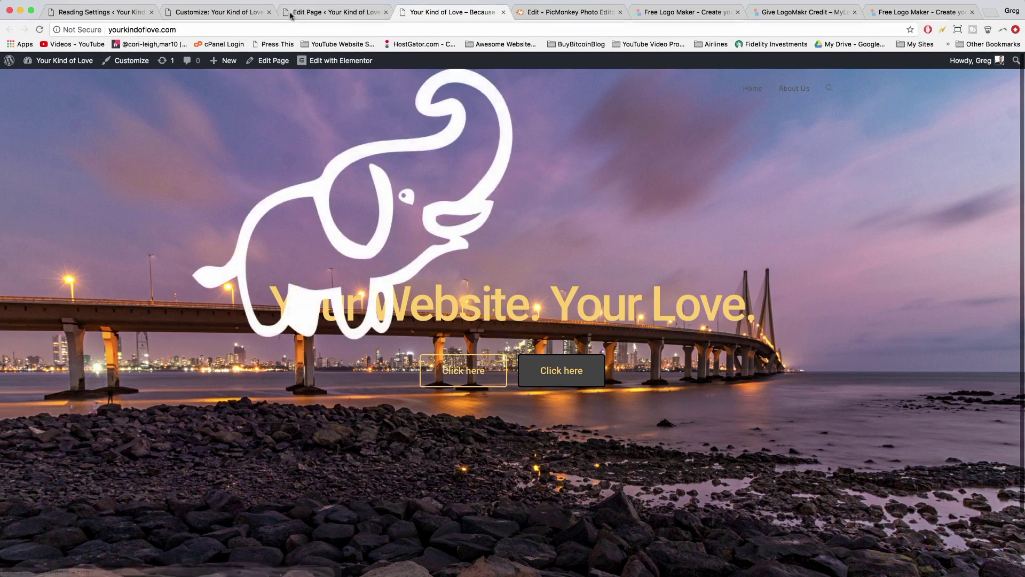
{"action": "left_click", "coordinate": [232, 16]}
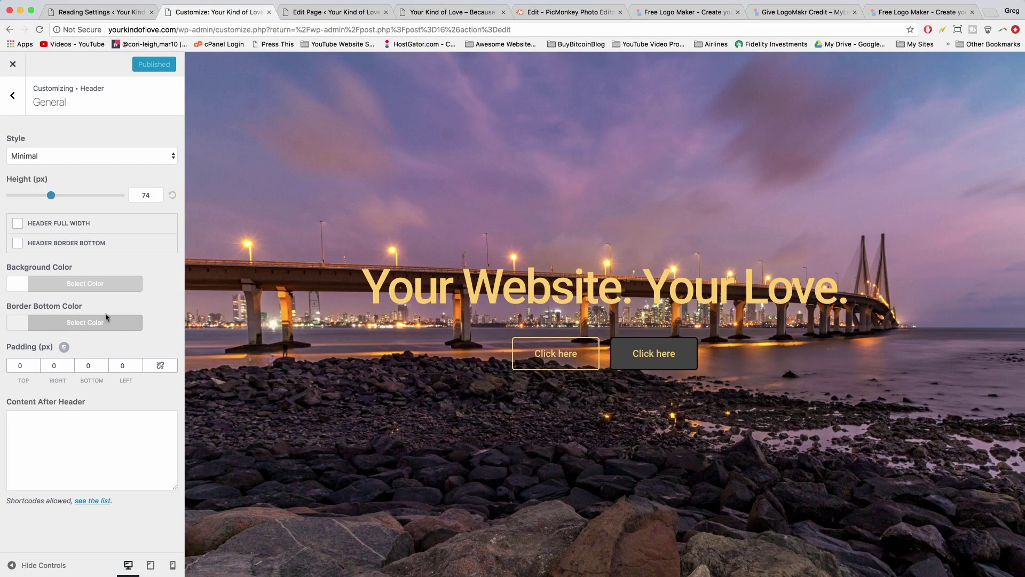
{"action": "key", "text": "super+r"}
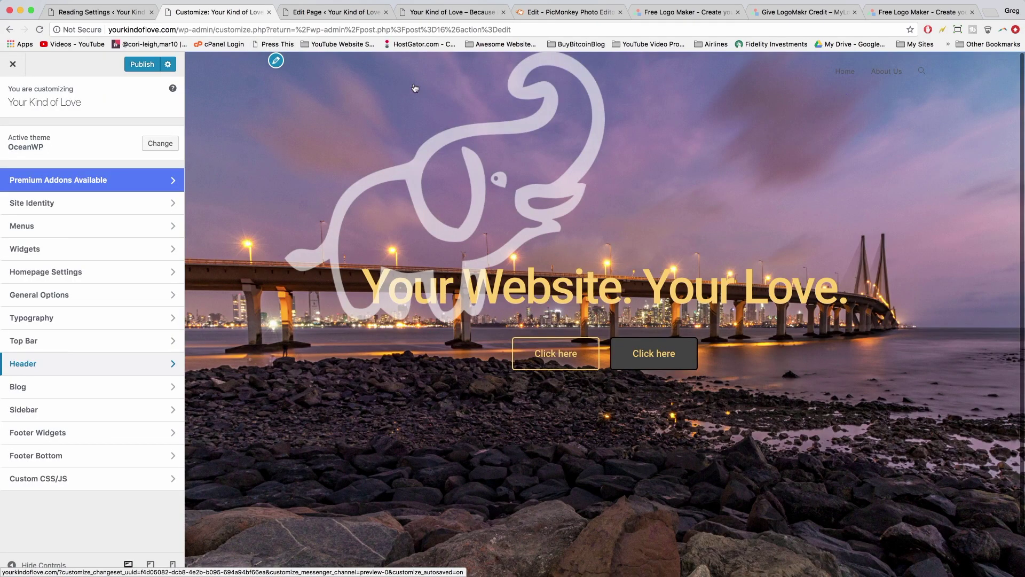
- Set the header logo Max Width to 85 px, publish, and view the live homepage
{"action": "left_click", "coordinate": [160, 369]}
{"action": "left_click", "coordinate": [75, 183]}
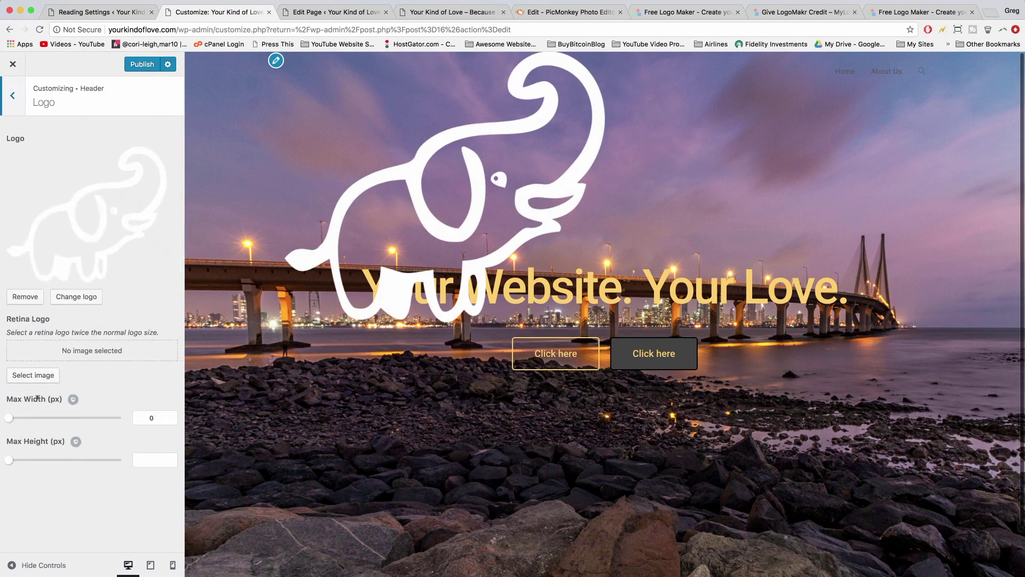
{"action": "mouse_move", "coordinate": [8, 417]}
{"action": "left_mouse_down"}
{"action": "mouse_move", "coordinate": [43, 421]}
{"action": "mouse_move", "coordinate": [25, 414]}
{"action": "left_mouse_up"}
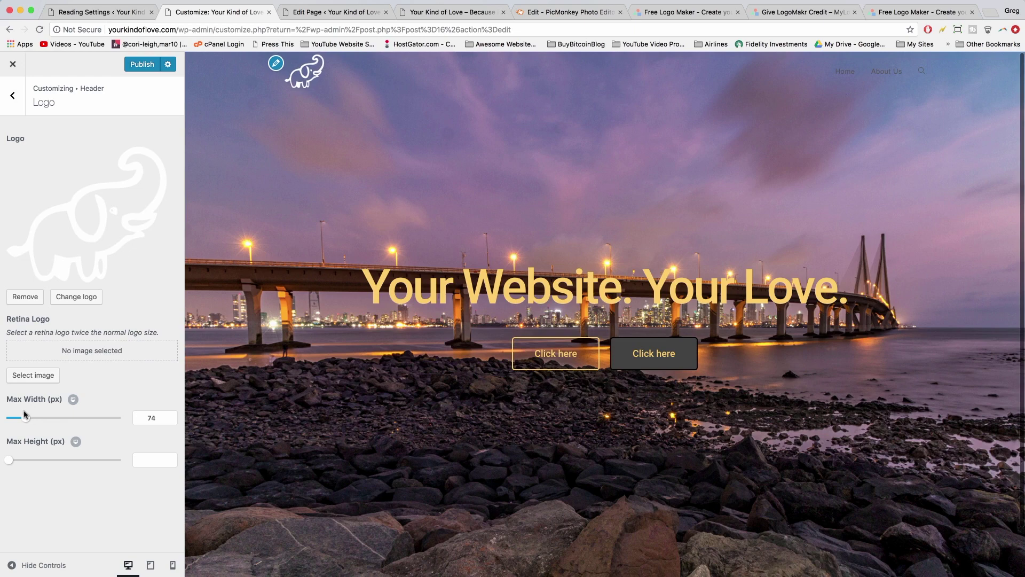
{"action": "left_click", "coordinate": [151, 417]}
{"action": "type", "text": "75"}
{"action": "type", "text": "85"}
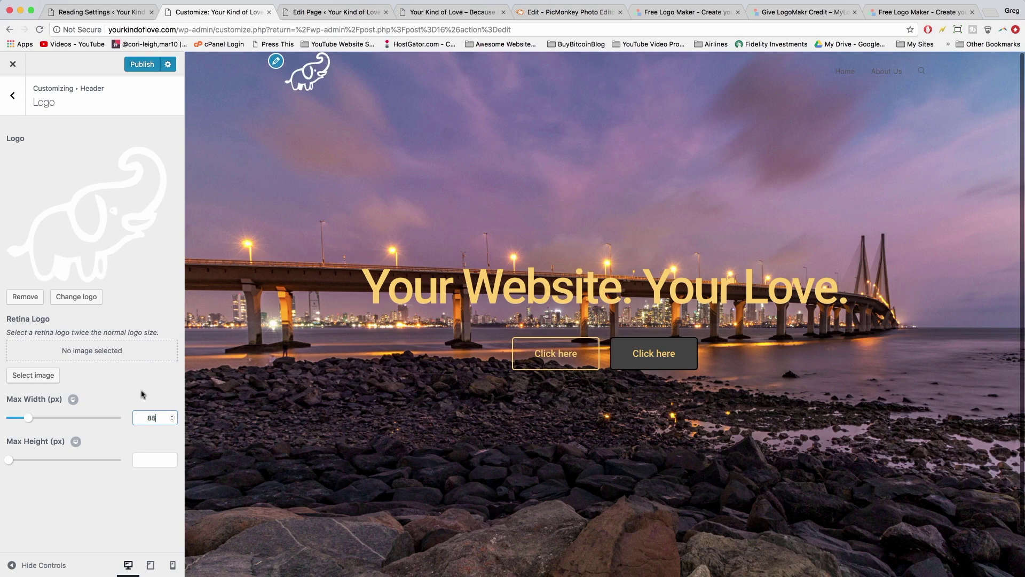
{"action": "left_click", "coordinate": [142, 64]}
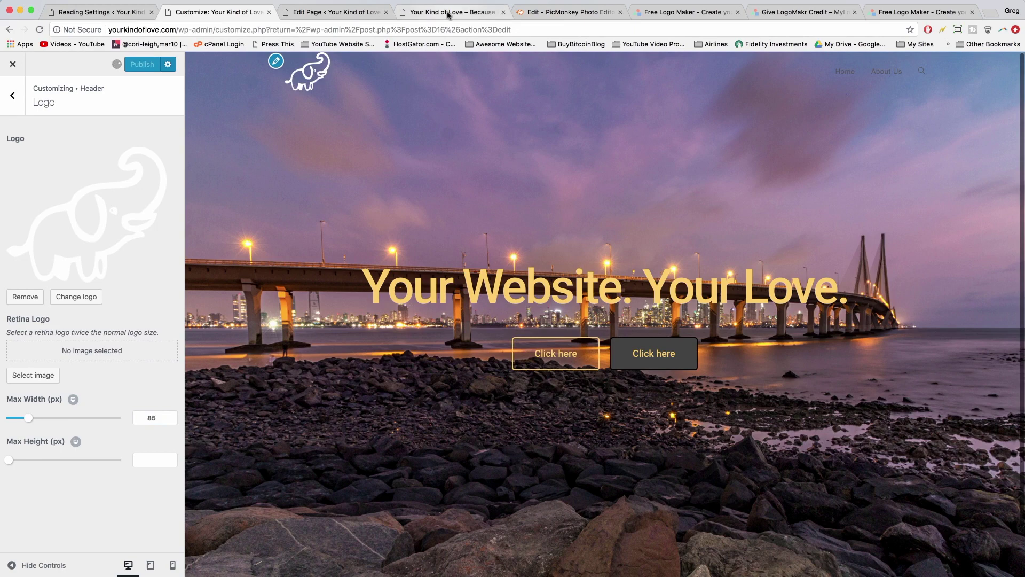
{"action": "left_click", "coordinate": [448, 11]}
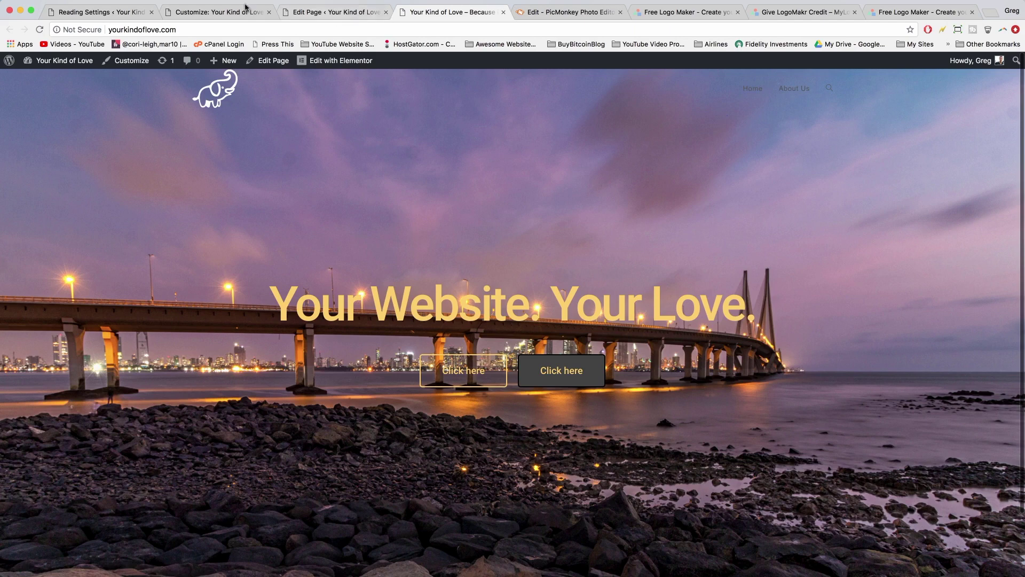
- Set the Home Page's OceanWP menu Link Color to white (#ffffff)
{"action": "left_click", "coordinate": [319, 15]}
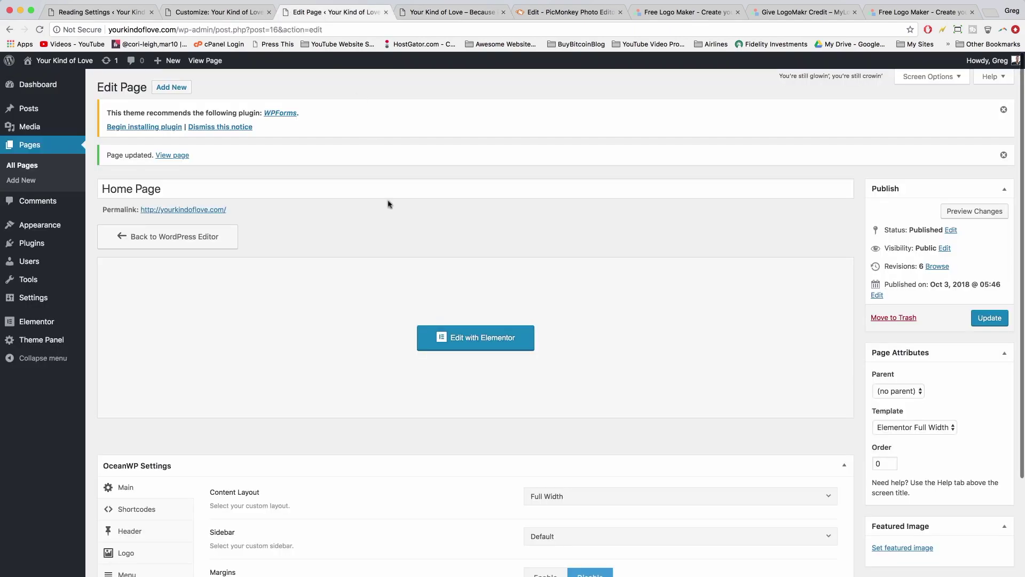
{"action": "scroll", "coordinate": [393, 227], "scroll_direction": "down", "scroll_amount": 5}
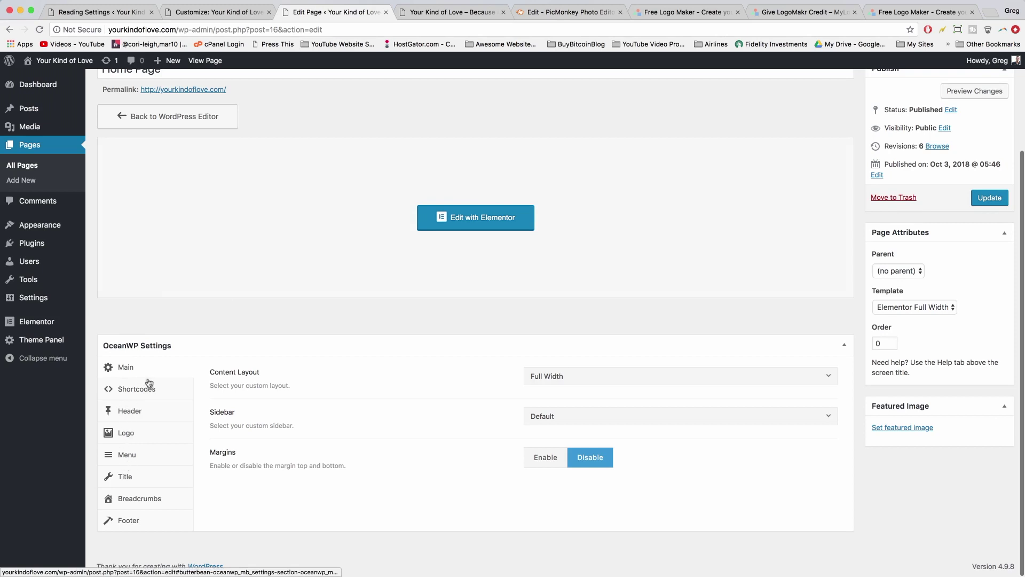
{"action": "left_click", "coordinate": [141, 459]}
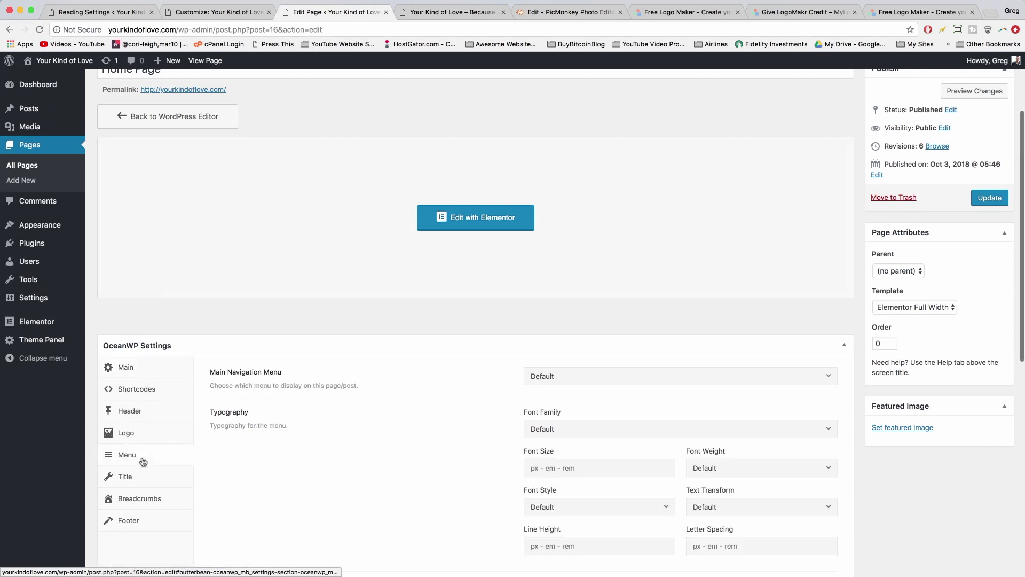
{"action": "scroll", "coordinate": [603, 384], "scroll_direction": "down", "scroll_amount": 3}
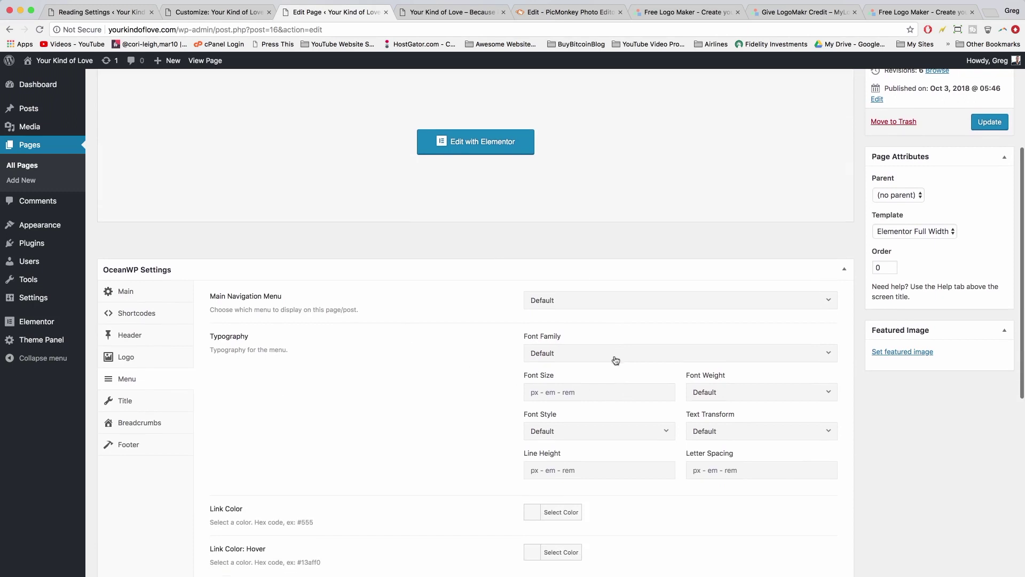
{"action": "left_click", "coordinate": [615, 356]}
{"action": "scroll", "coordinate": [592, 459], "scroll_direction": "down", "scroll_amount": 5}
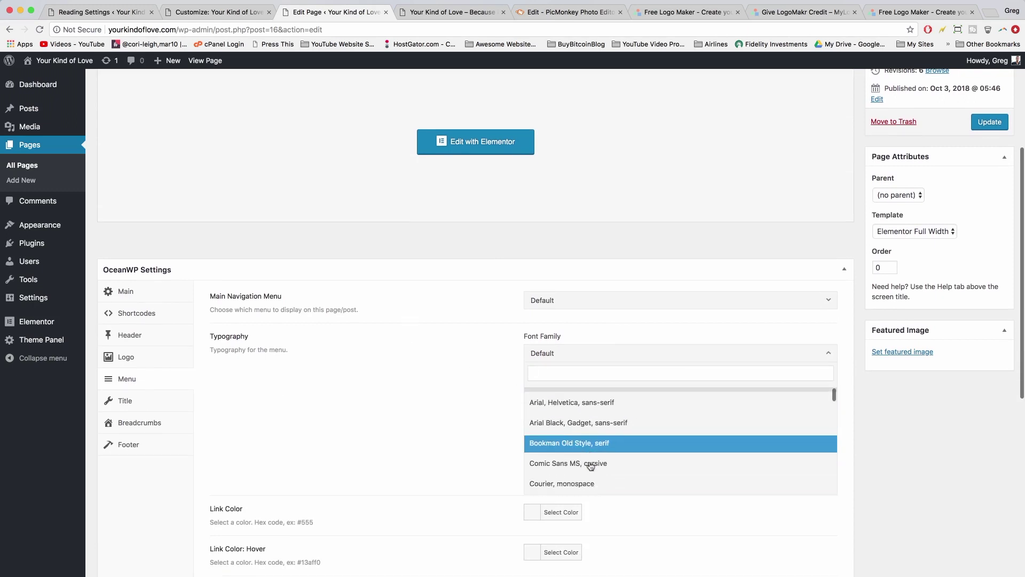
{"action": "left_click", "coordinate": [584, 354]}
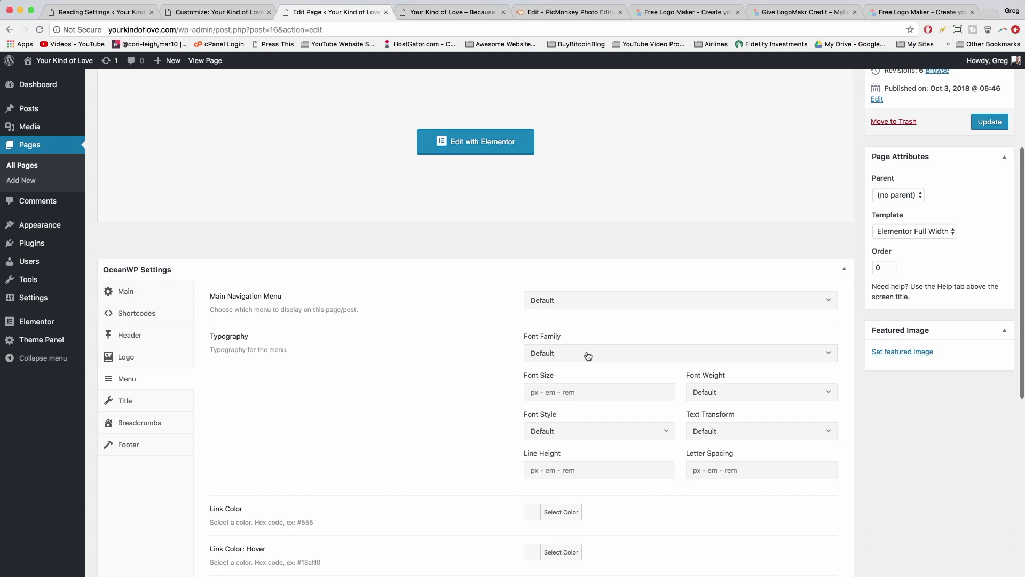
{"action": "scroll", "coordinate": [470, 353], "scroll_direction": "down", "scroll_amount": 4}
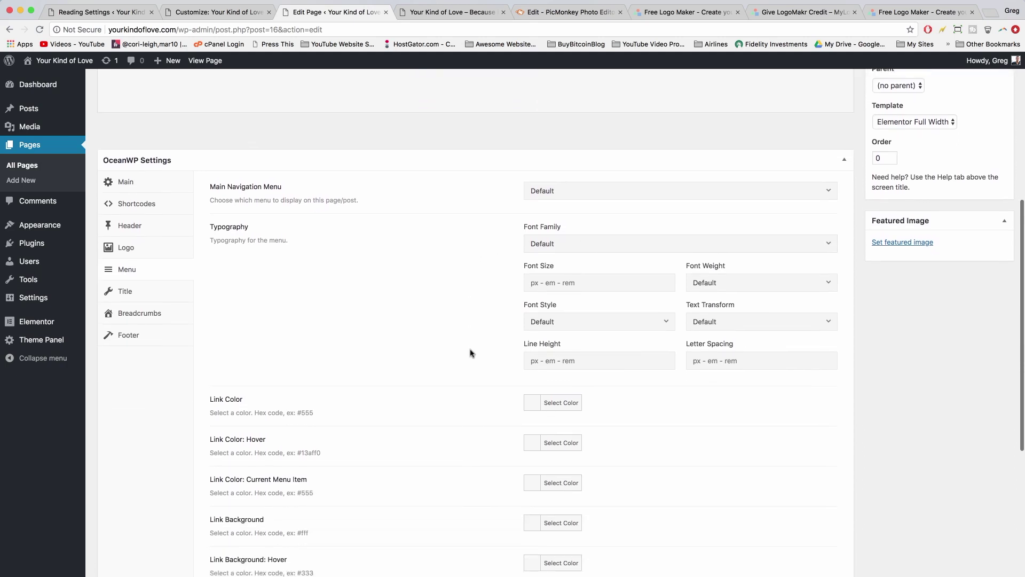
{"action": "scroll", "coordinate": [470, 353], "scroll_direction": "down", "scroll_amount": 1}
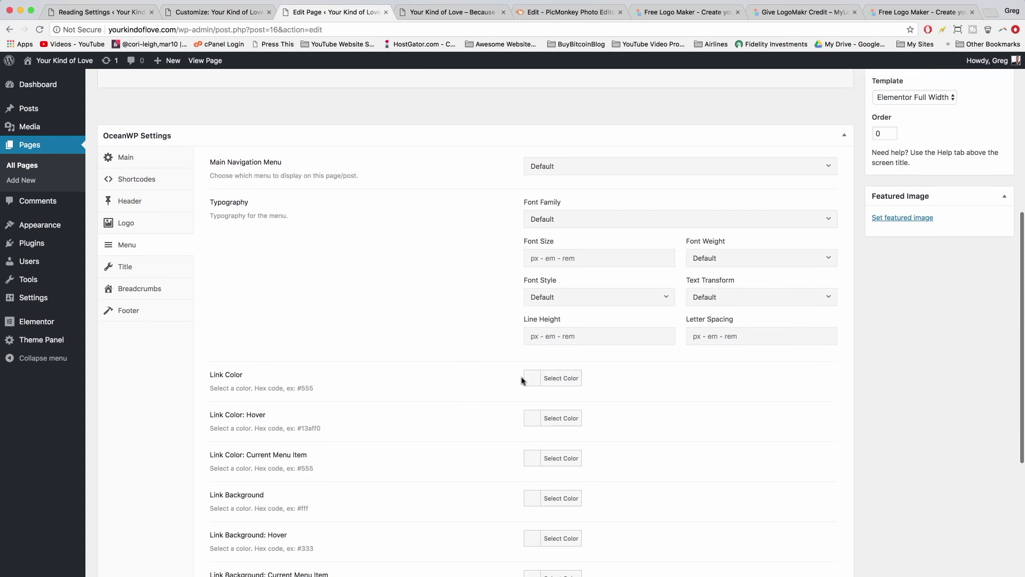
{"action": "left_click", "coordinate": [557, 380]}
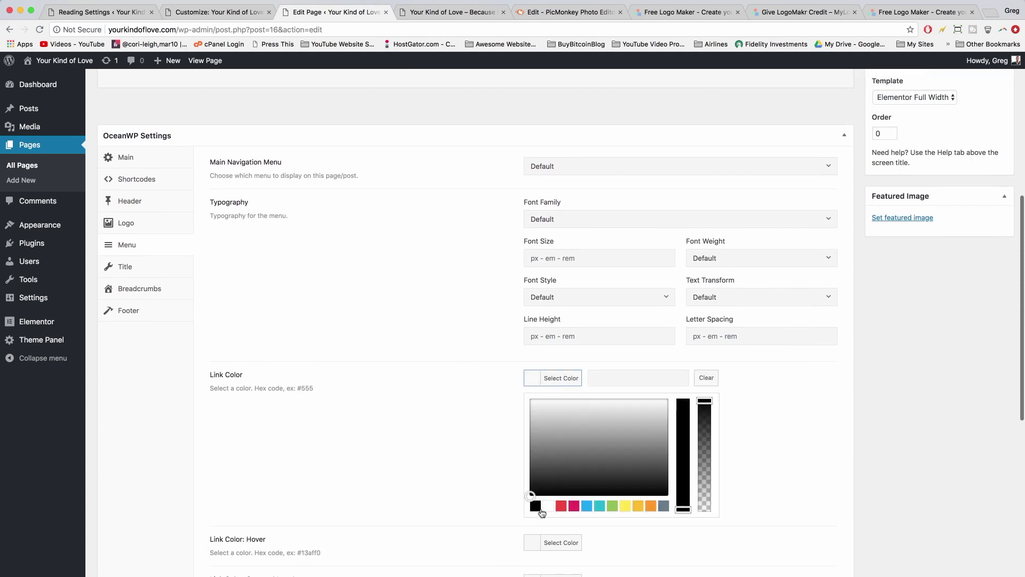
{"action": "left_click", "coordinate": [550, 506]}
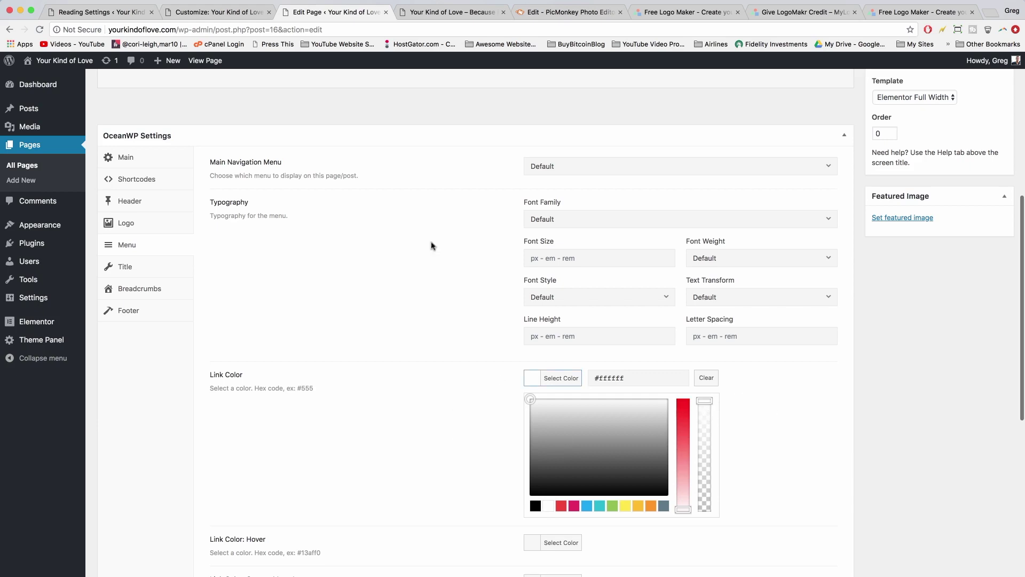
- Compare the live home page against the page's menu settings
{"action": "left_click", "coordinate": [458, 16]}
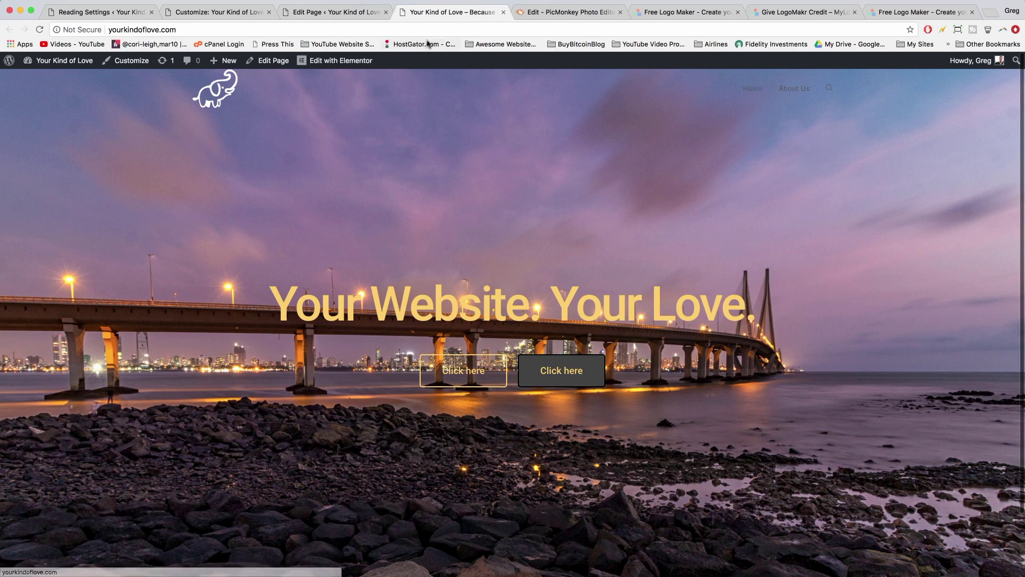
{"action": "left_click", "coordinate": [349, 10]}
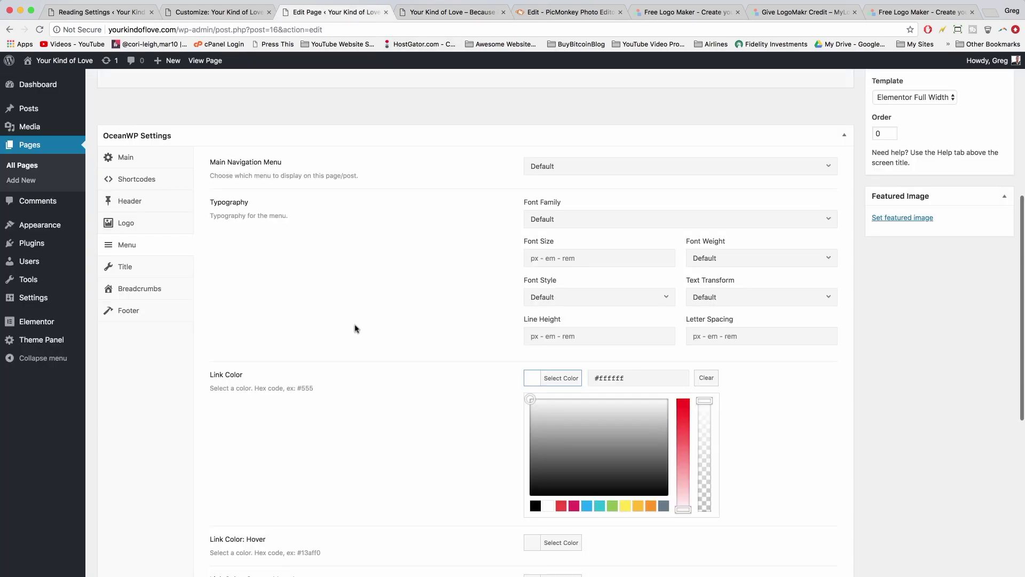
{"action": "scroll", "coordinate": [374, 347], "scroll_direction": "down", "scroll_amount": 3}
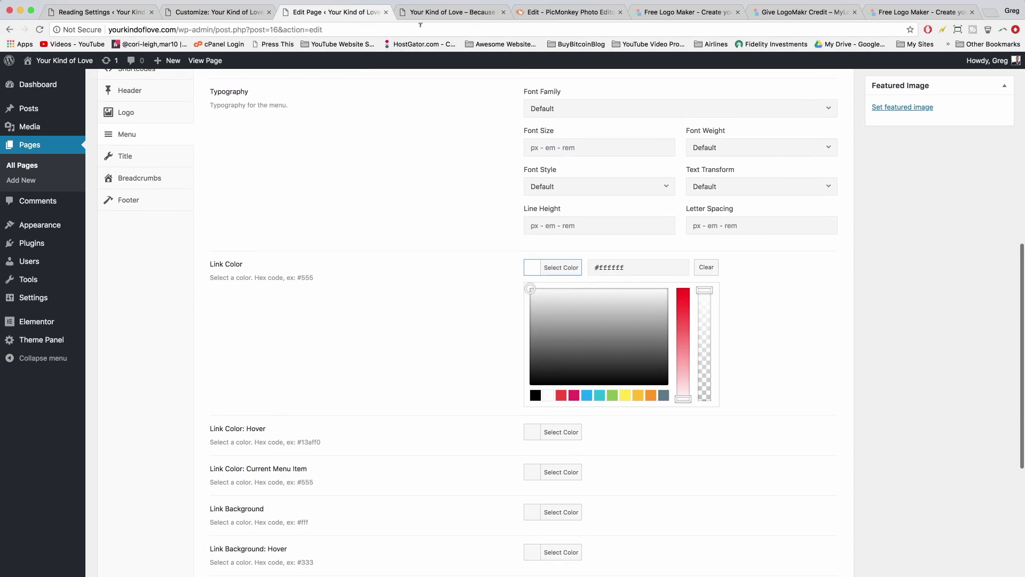
{"action": "left_click", "coordinate": [433, 12]}
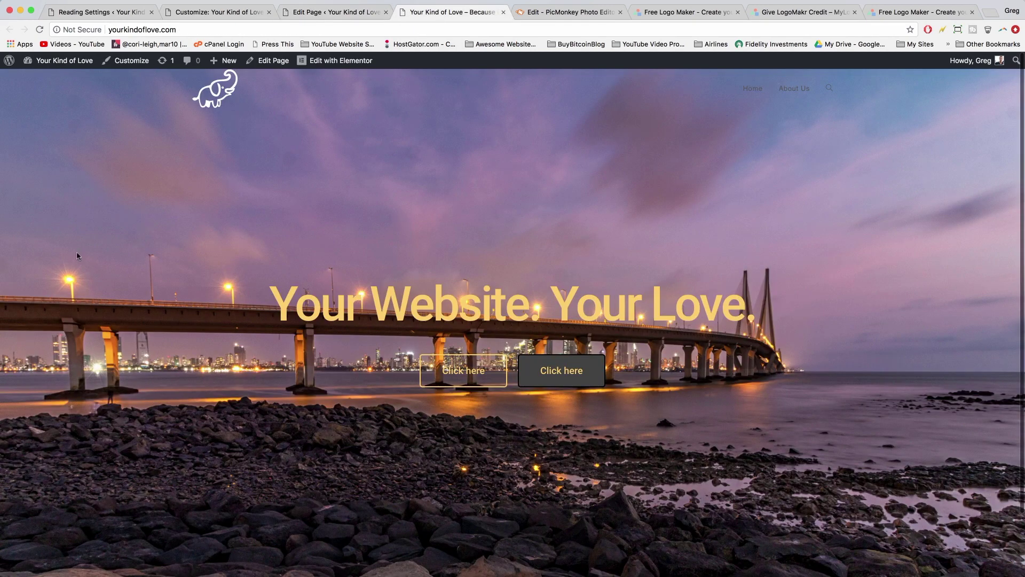
- Copy the yellow hex colour of the 'Your Website. Your Love.' heading in Elementor
{"action": "left_click", "coordinate": [346, 63]}
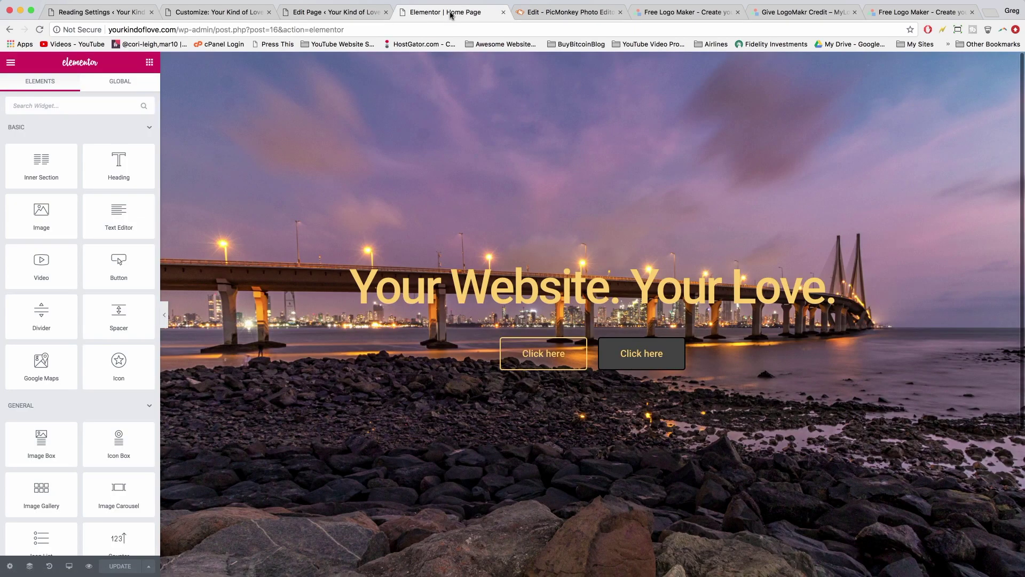
{"action": "left_click", "coordinate": [555, 289]}
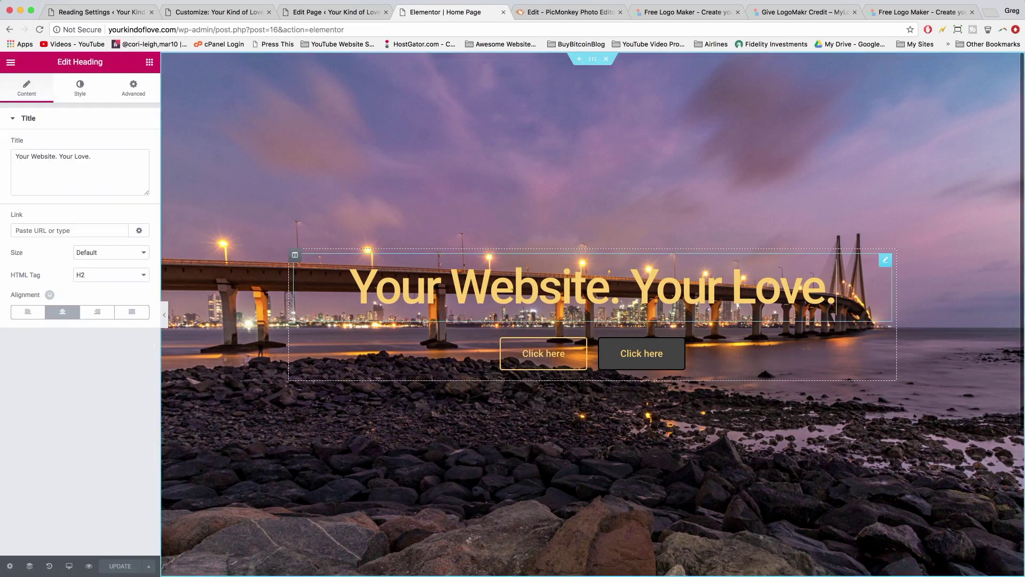
{"action": "left_click", "coordinate": [80, 87]}
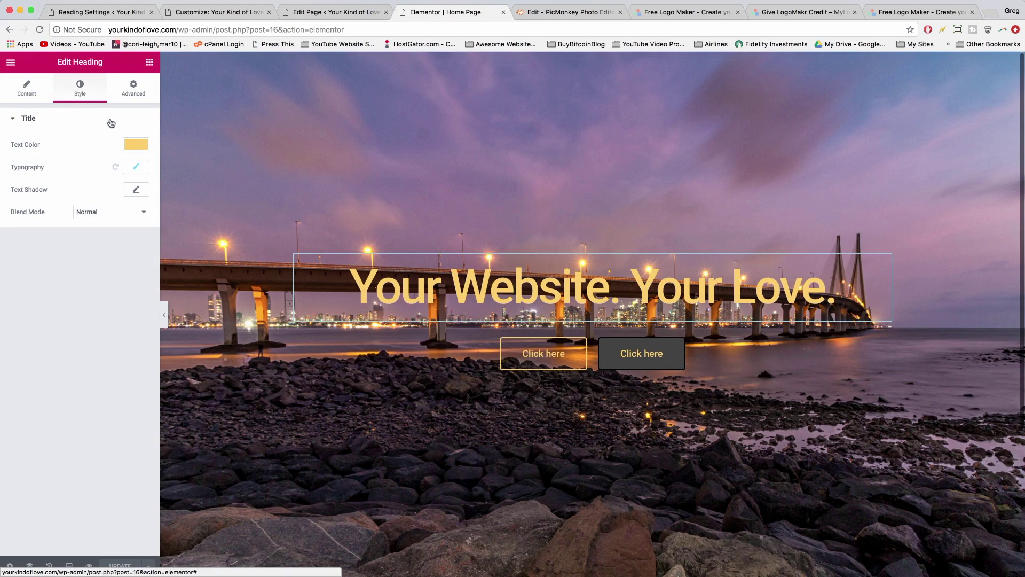
{"action": "left_click", "coordinate": [135, 147]}
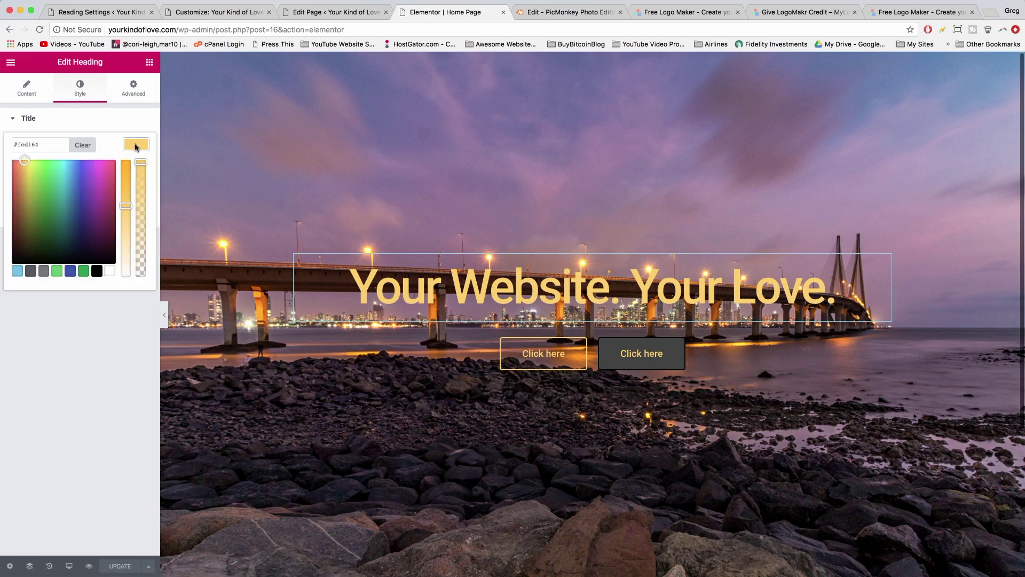
{"action": "double_click", "coordinate": [31, 143]}
{"action": "right_click", "coordinate": [31, 144]}
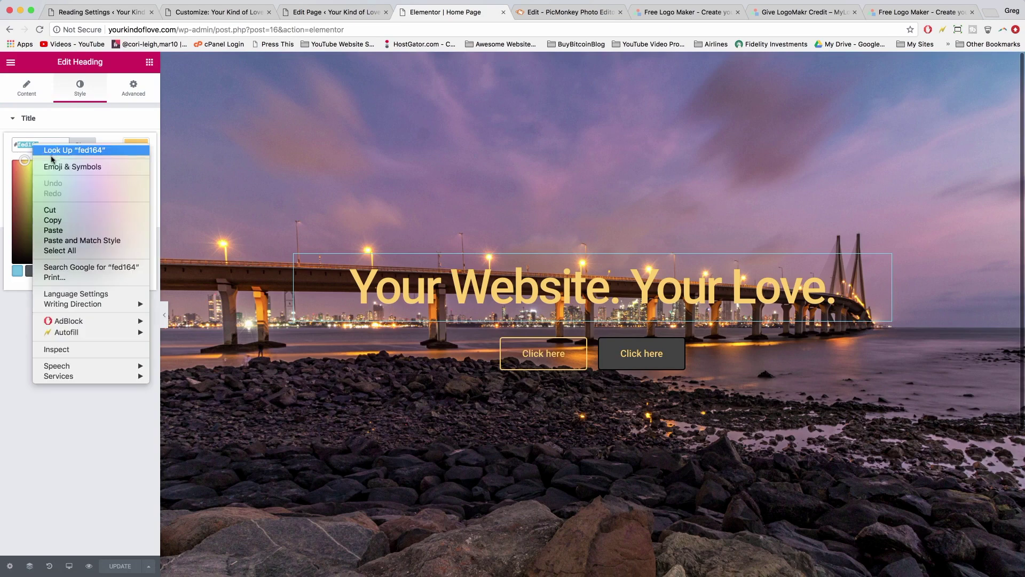
{"action": "left_click", "coordinate": [64, 223]}
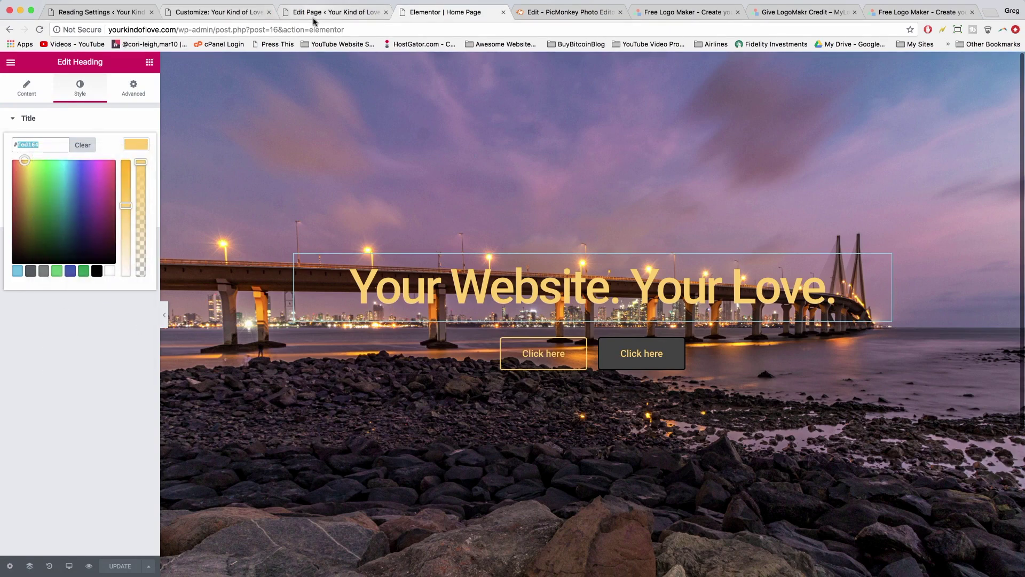
- Paste #fed164 as the OceanWP menu Link Color: Hover
{"action": "left_click", "coordinate": [315, 18]}
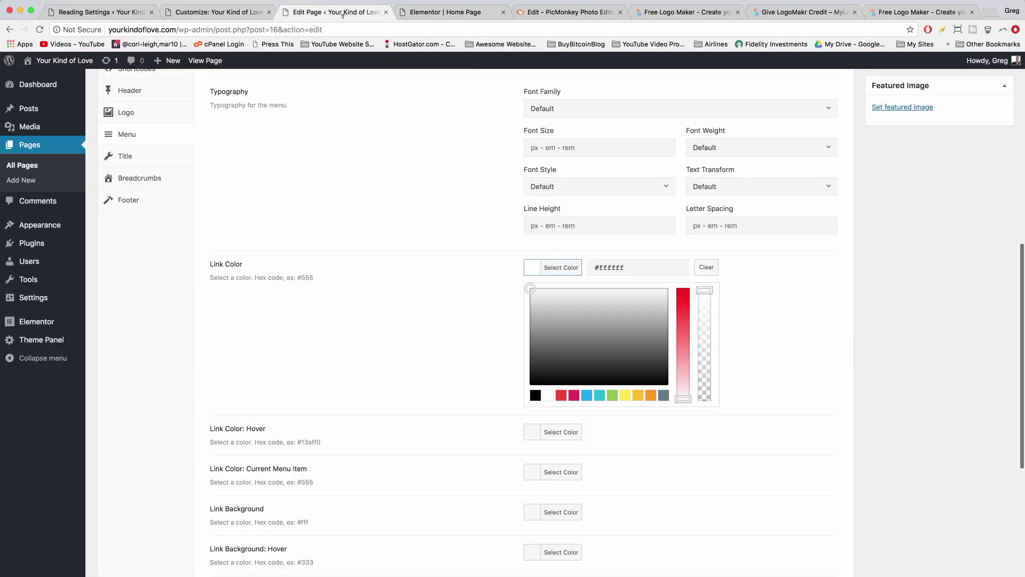
{"action": "left_click", "coordinate": [530, 438]}
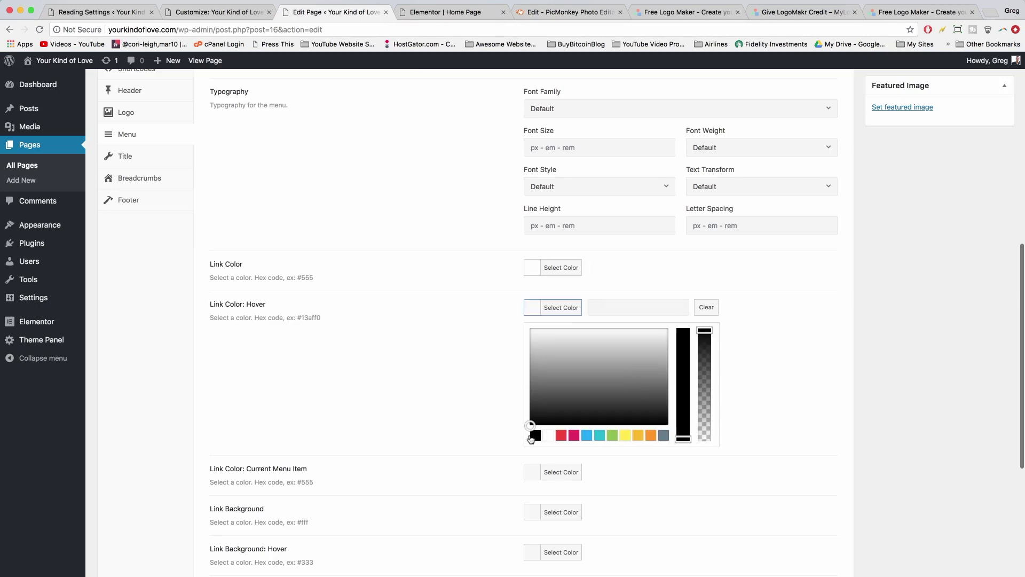
{"action": "right_click", "coordinate": [601, 306]}
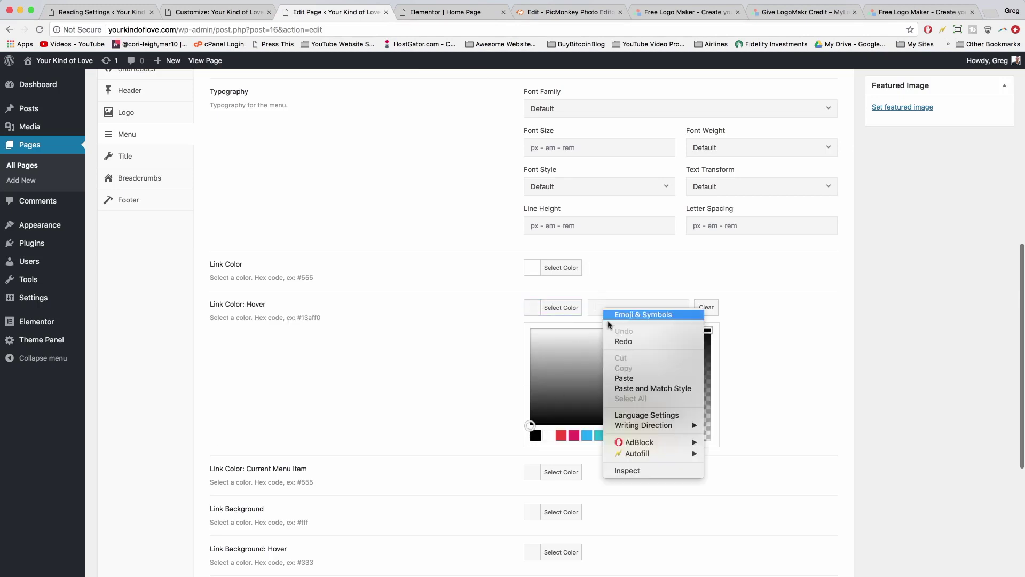
{"action": "left_click", "coordinate": [600, 308]}
{"action": "key", "text": "super+v"}
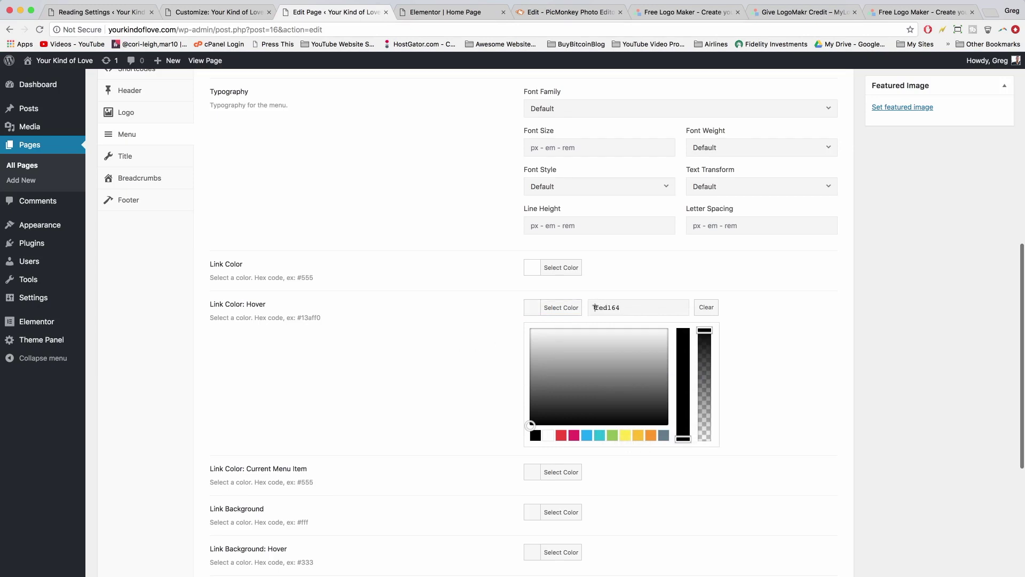
{"action": "left_click", "coordinate": [595, 307]}
{"action": "type", "text": "#"}
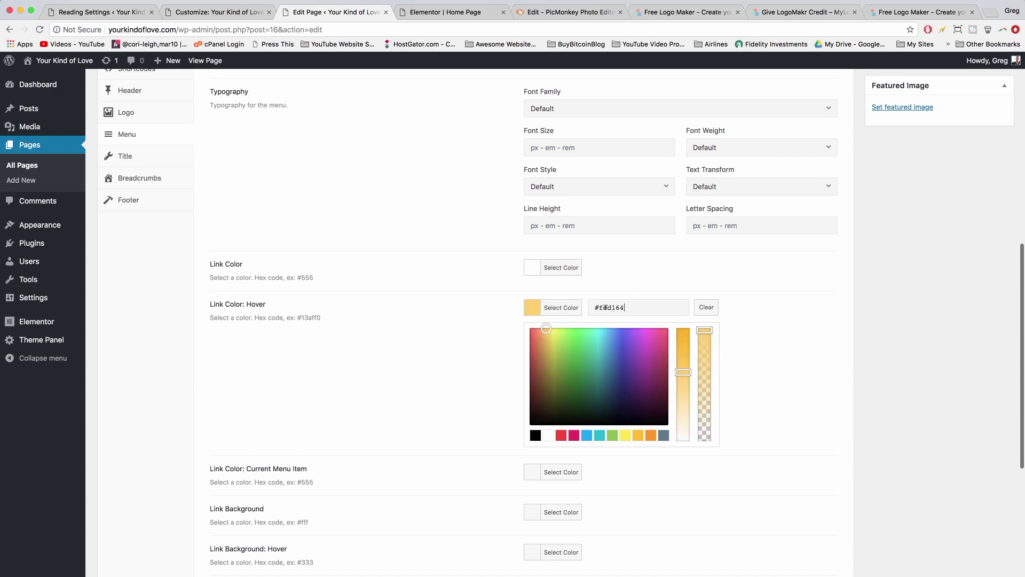
{"action": "scroll", "coordinate": [460, 377], "scroll_direction": "down", "scroll_amount": 5}
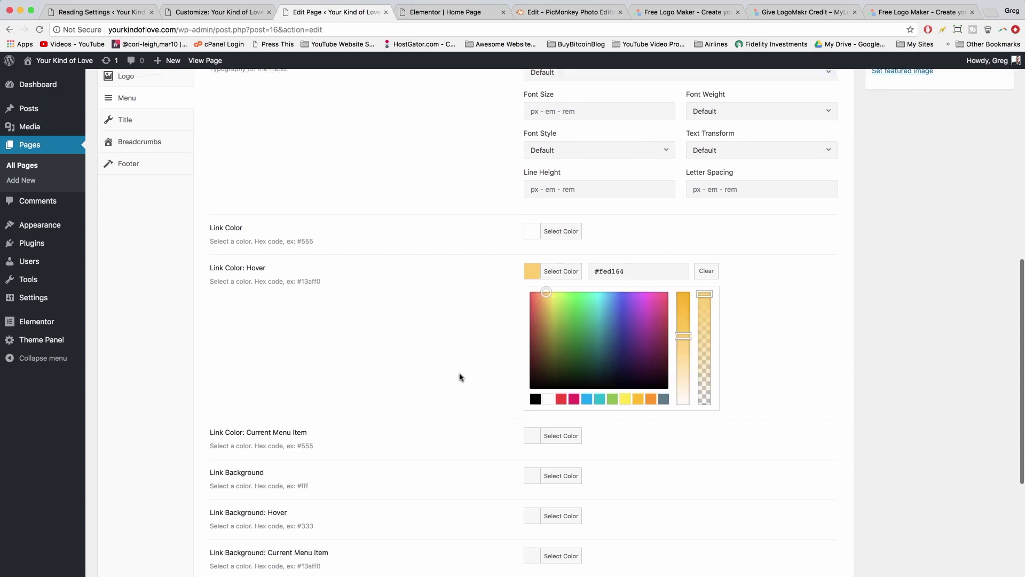
{"action": "scroll", "coordinate": [459, 377], "scroll_direction": "down", "scroll_amount": 1}
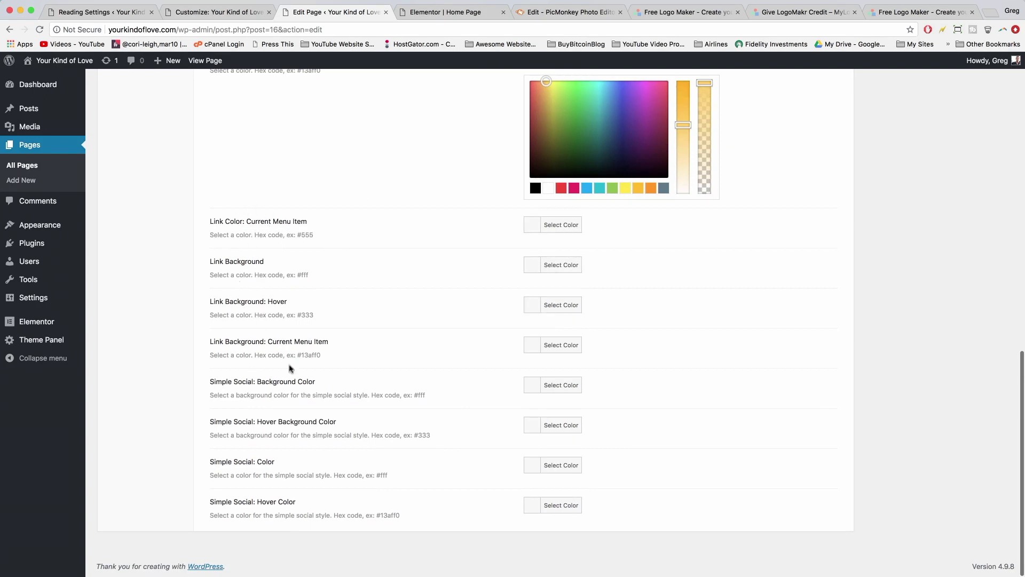
{"action": "scroll", "coordinate": [385, 450], "scroll_direction": "up", "scroll_amount": 5}
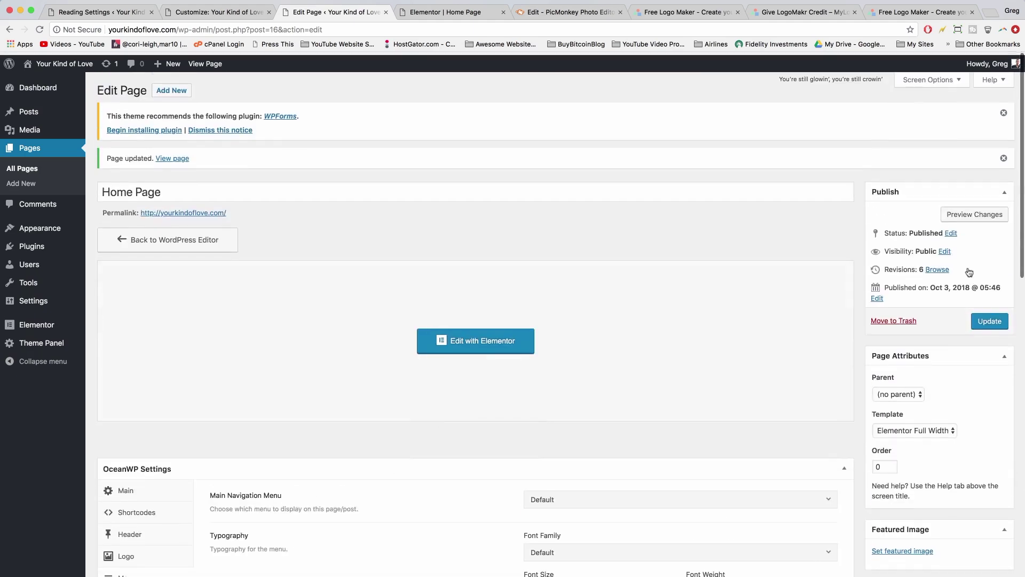
- View the live home page and check the white Home and About Us menu links
{"action": "left_click", "coordinate": [446, 11]}
{"action": "left_click", "coordinate": [301, 13]}
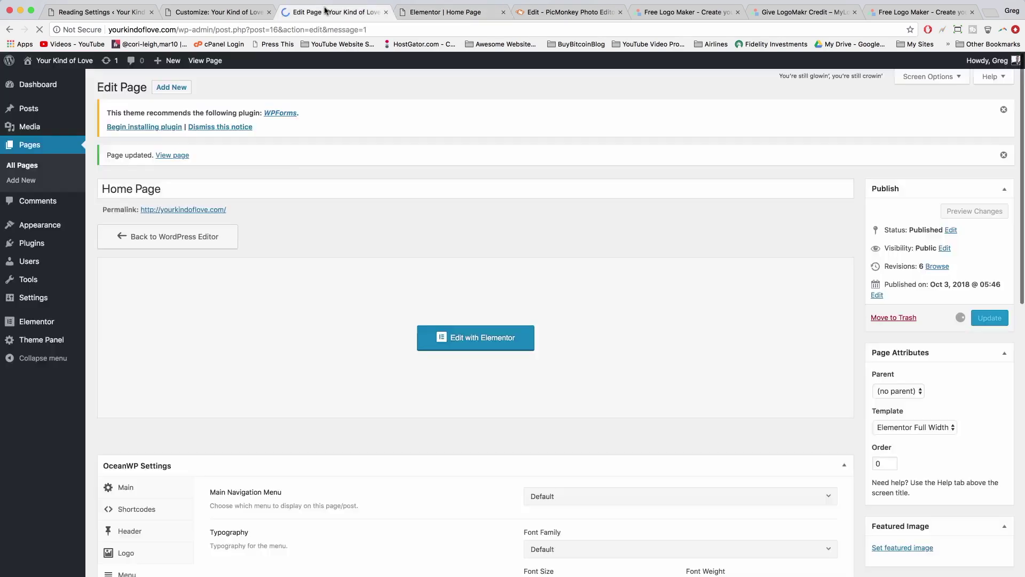
{"action": "left_click", "coordinate": [198, 63]}
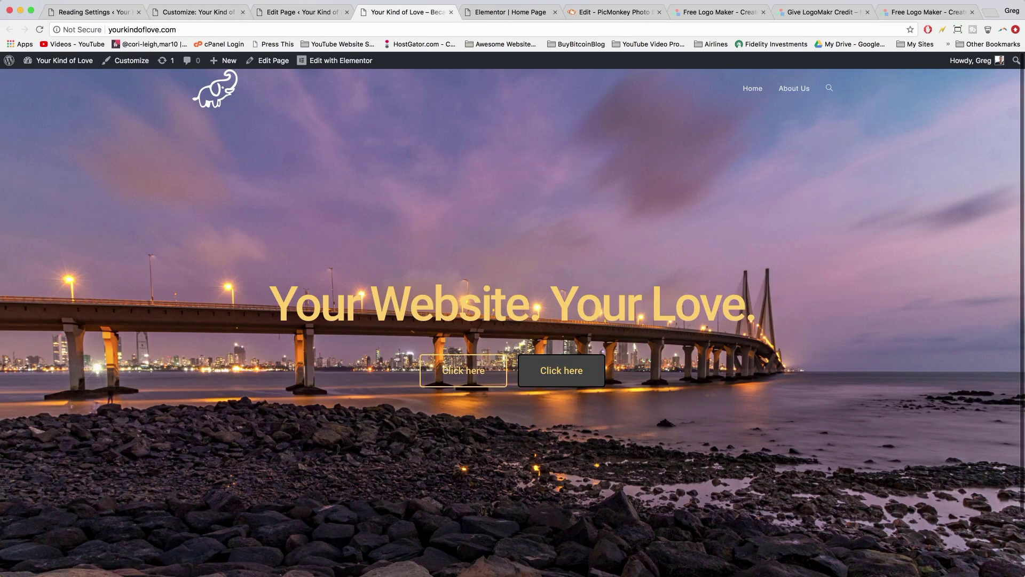
{"action": "scroll", "coordinate": [451, 408], "scroll_direction": "down", "scroll_amount": 3}
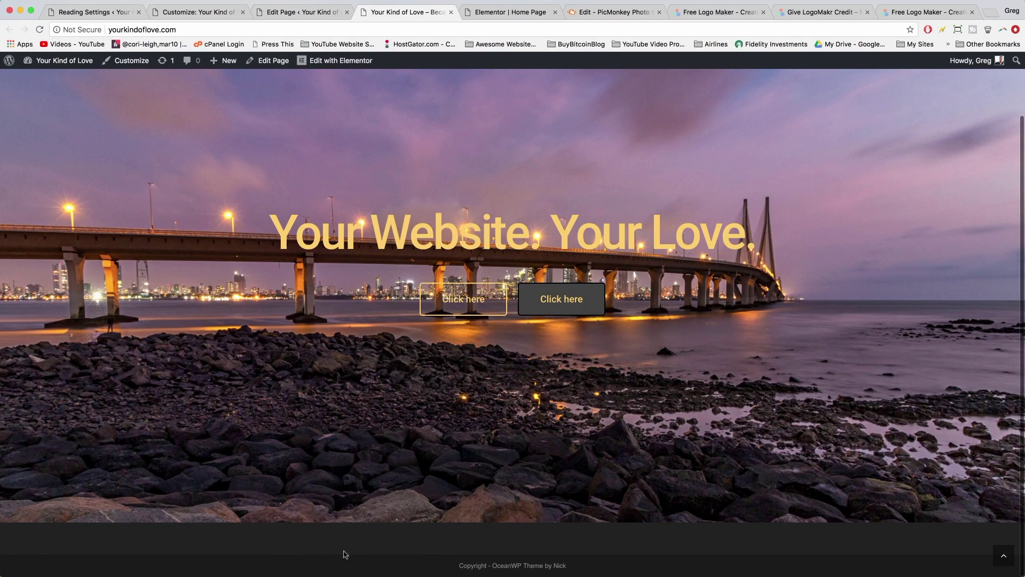
{"action": "scroll", "coordinate": [356, 478], "scroll_direction": "up", "scroll_amount": 3}
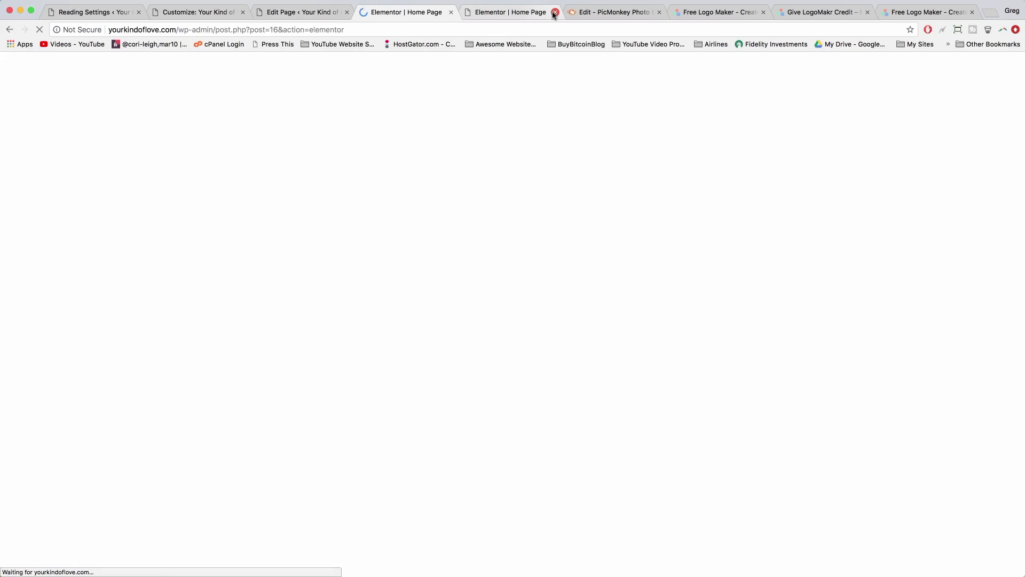
- Return to the Home page editor and close the leftover logo maker, Customize and Reading Settings tabs
{"action": "left_click", "coordinate": [554, 12]}
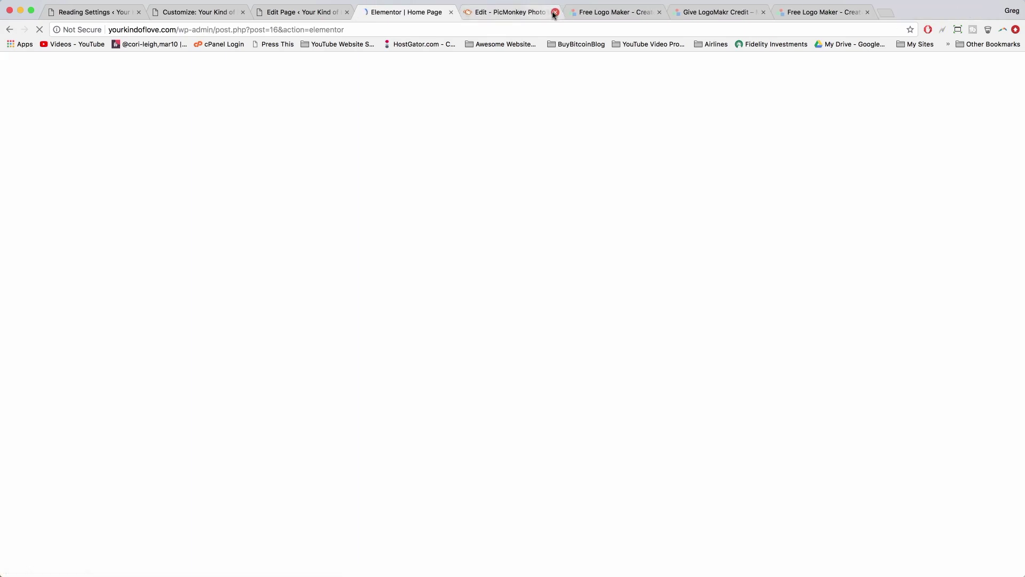
{"action": "left_click", "coordinate": [660, 12]}
{"action": "left_click", "coordinate": [659, 12]}
{"action": "left_click", "coordinate": [659, 12]}
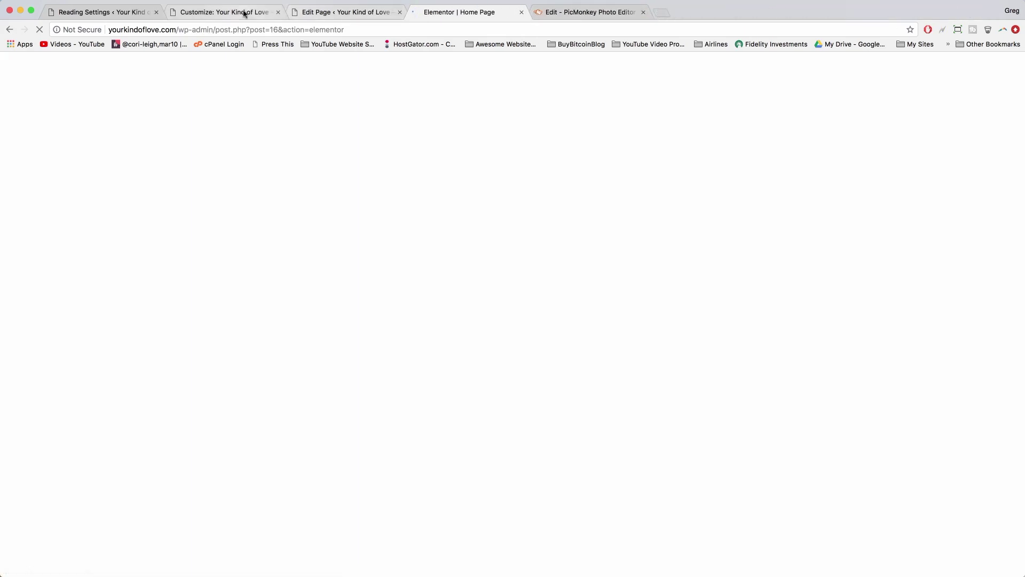
{"action": "left_click", "coordinate": [278, 12]}
{"action": "left_click", "coordinate": [278, 11]}
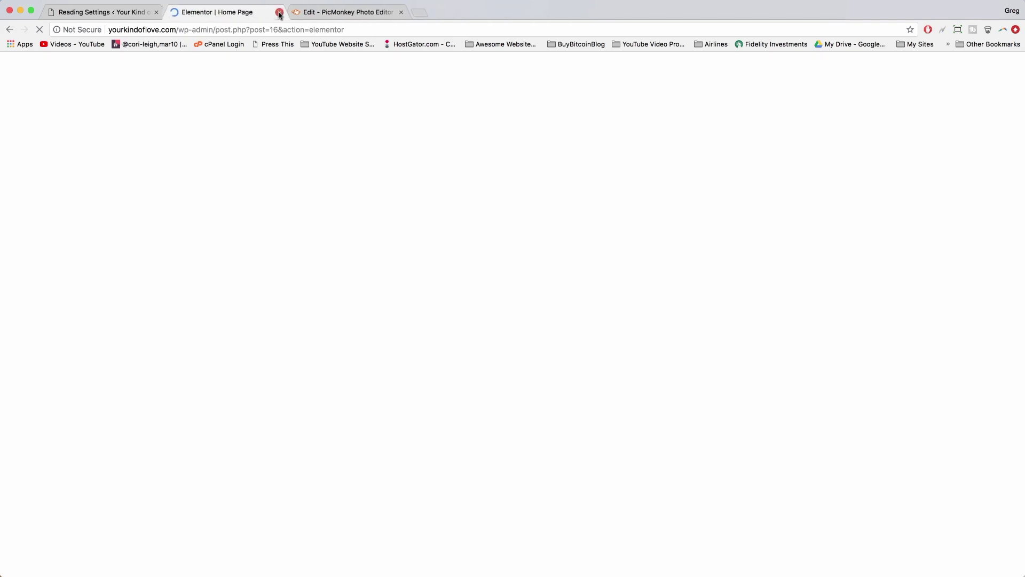
{"action": "left_click", "coordinate": [157, 11]}
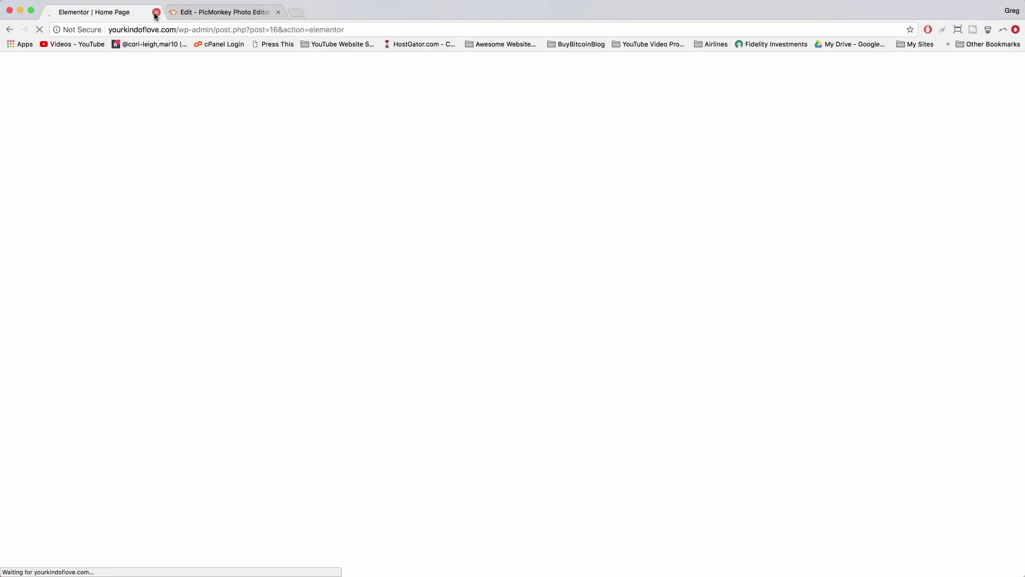
- Add an inner section below the bridge hero and duplicate its column to make three columns
{"action": "scroll", "coordinate": [572, 337], "scroll_direction": "down", "scroll_amount": 5}
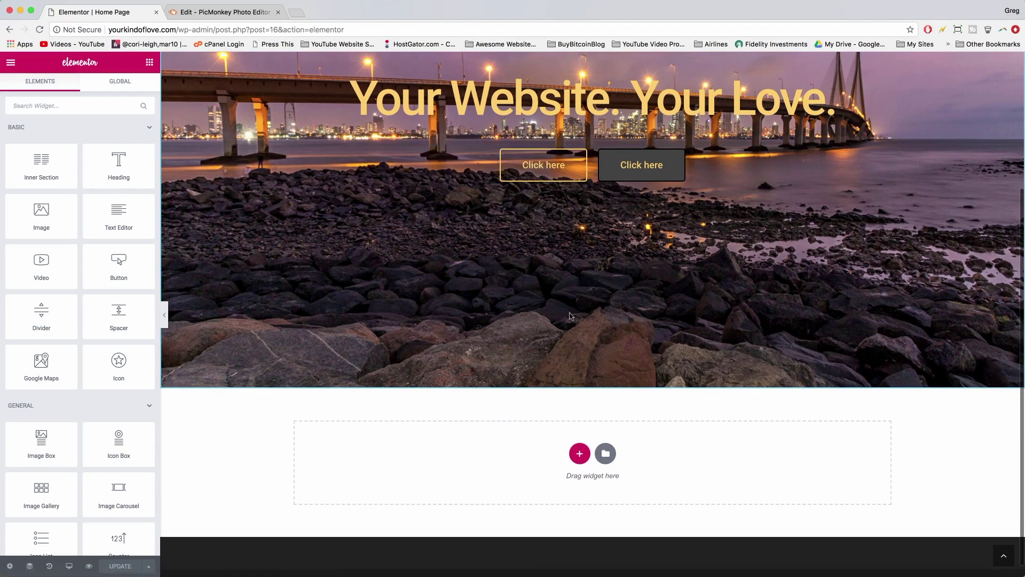
{"action": "scroll", "coordinate": [571, 316], "scroll_direction": "down", "scroll_amount": 1}
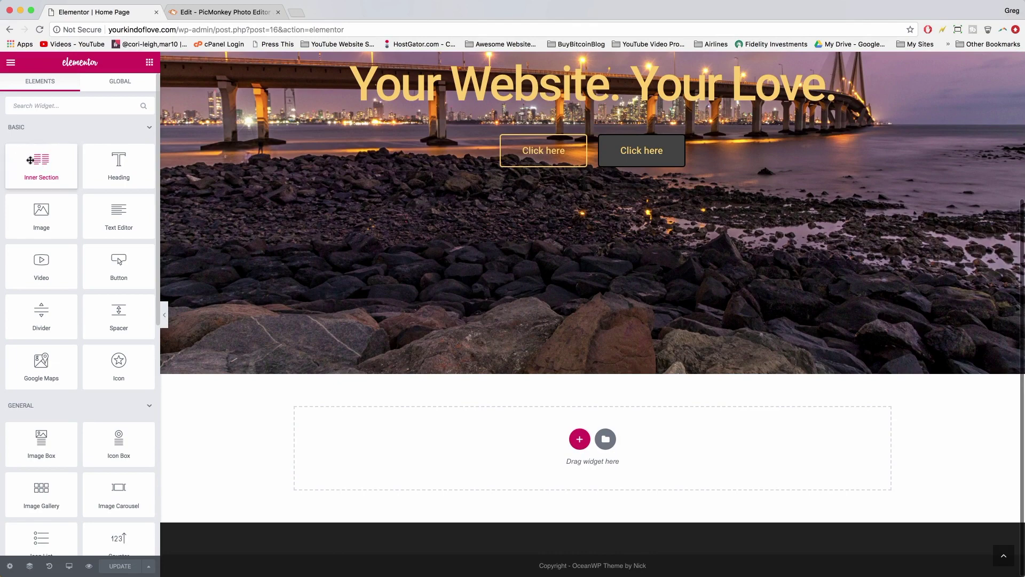
{"action": "left_click_drag", "start_coordinate": [31, 160], "coordinate": [574, 437]}
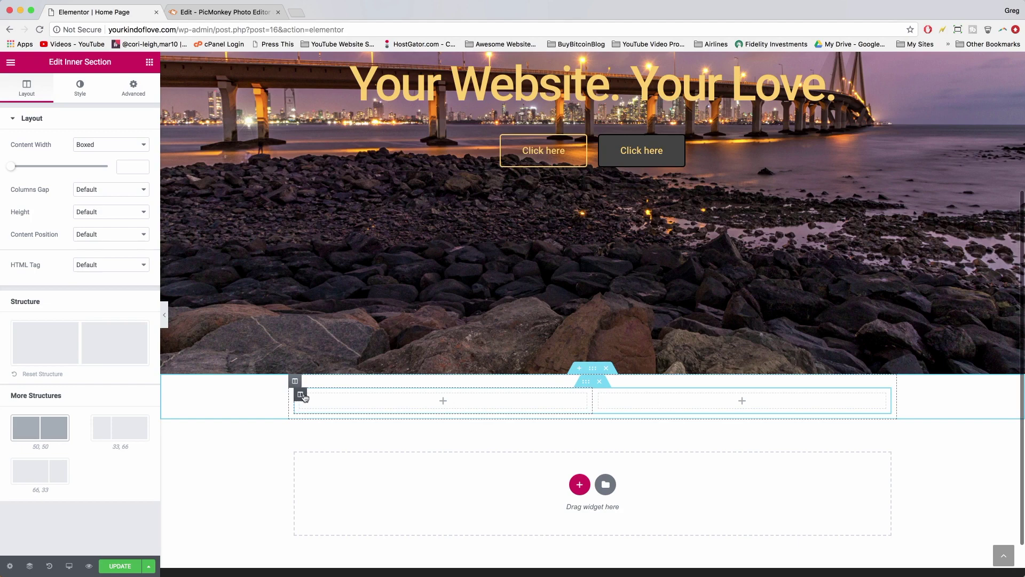
{"action": "right_click", "coordinate": [302, 396]}
{"action": "left_click", "coordinate": [328, 421]}
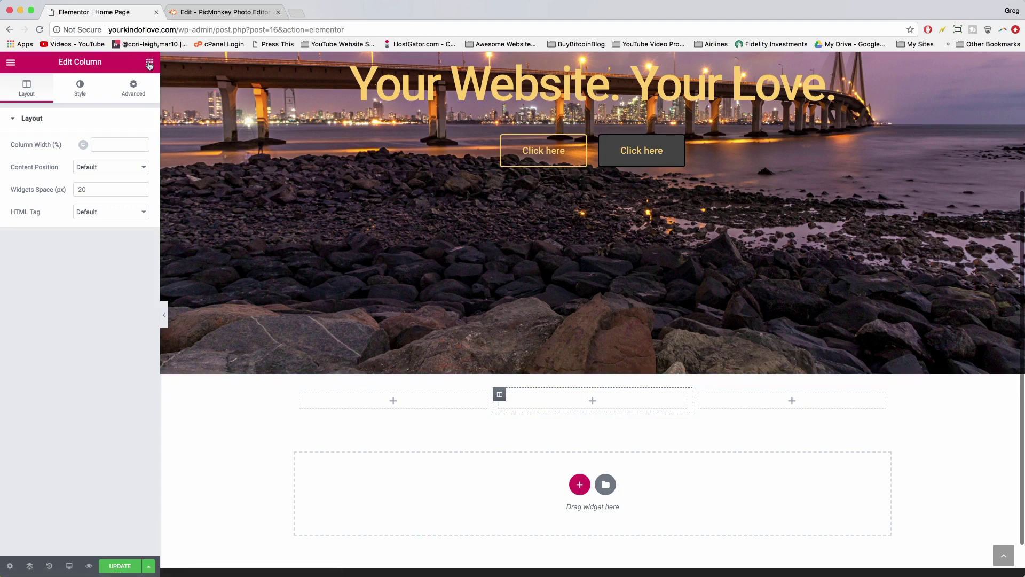
- Show the widgets panel and scroll down to its General section
{"action": "left_click", "coordinate": [149, 63]}
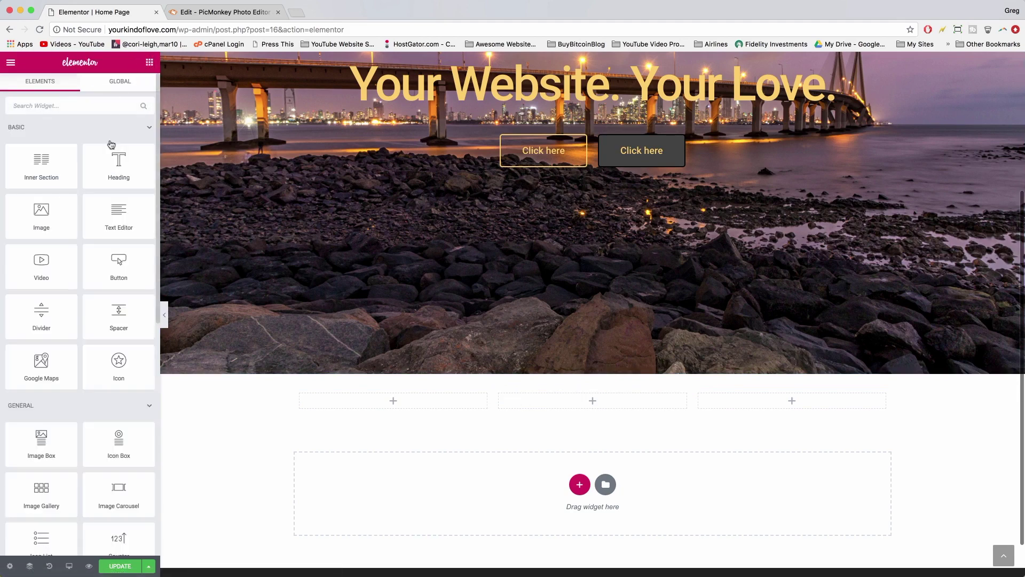
{"action": "scroll", "coordinate": [115, 267], "scroll_direction": "down", "scroll_amount": 4}
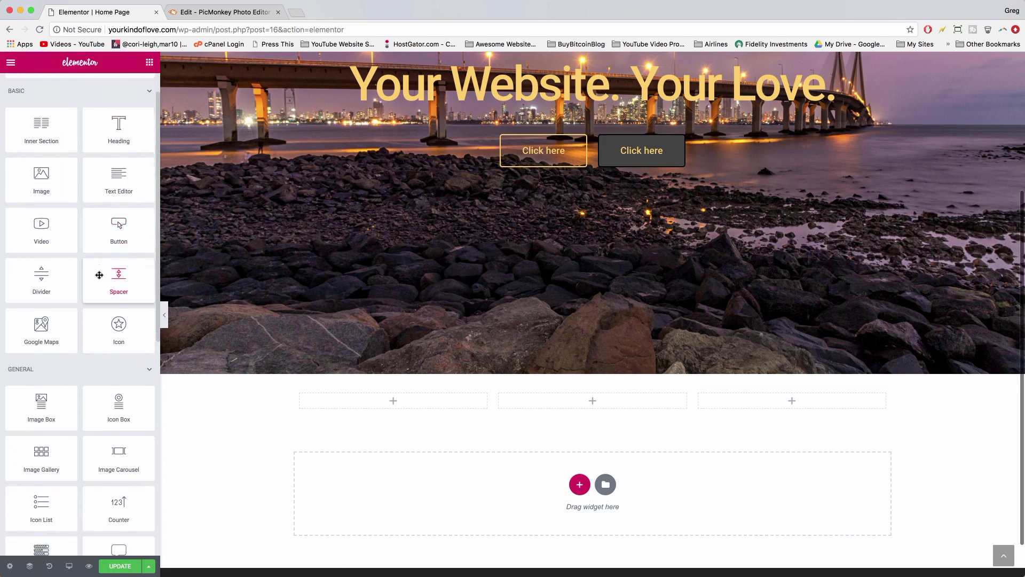
{"action": "scroll", "coordinate": [98, 274], "scroll_direction": "up", "scroll_amount": 3}
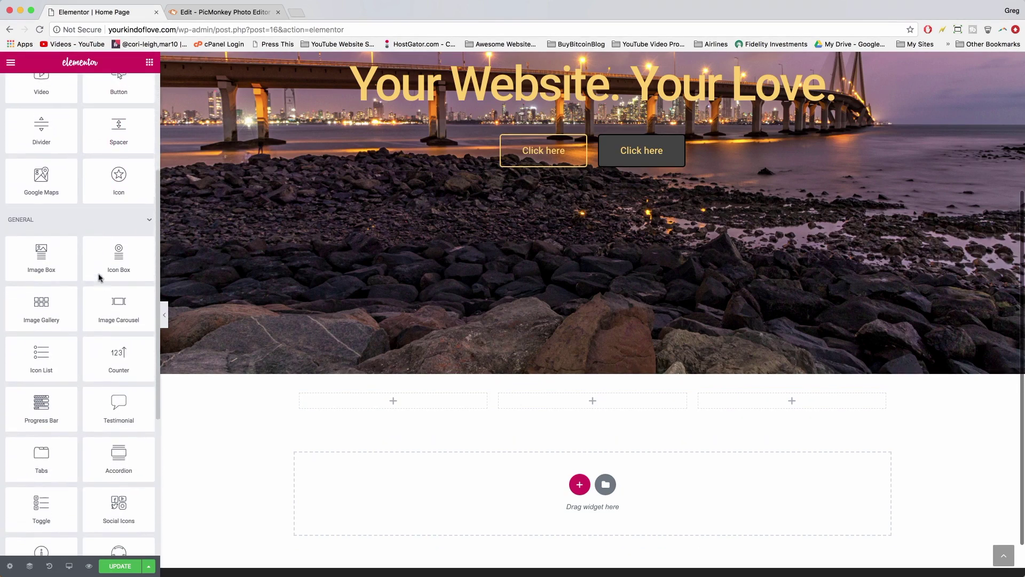
{"action": "scroll", "coordinate": [98, 275], "scroll_direction": "down", "scroll_amount": 1}
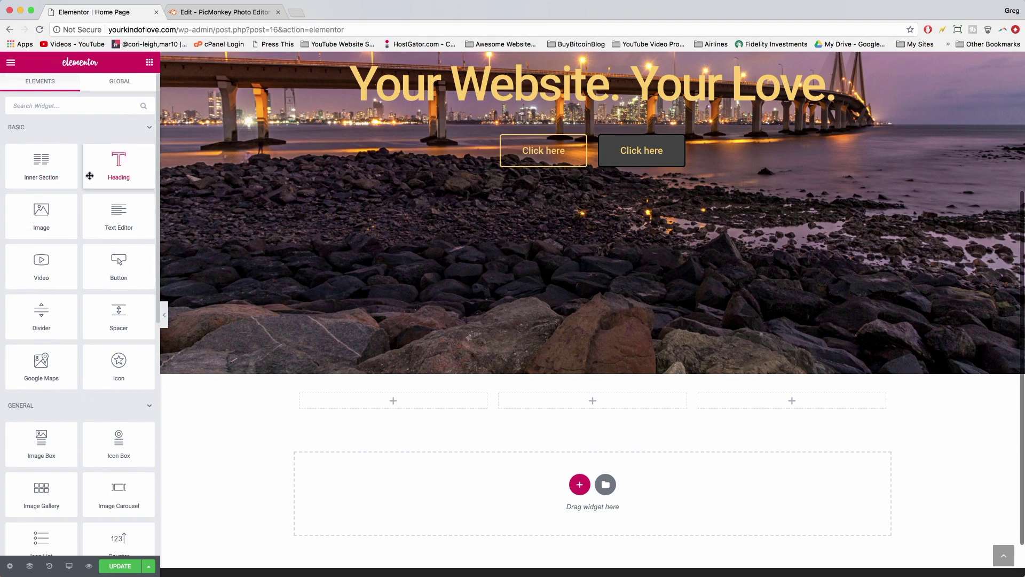
{"action": "scroll", "coordinate": [88, 160], "scroll_direction": "down", "scroll_amount": 1}
{"action": "scroll", "coordinate": [90, 175], "scroll_direction": "down", "scroll_amount": 4}
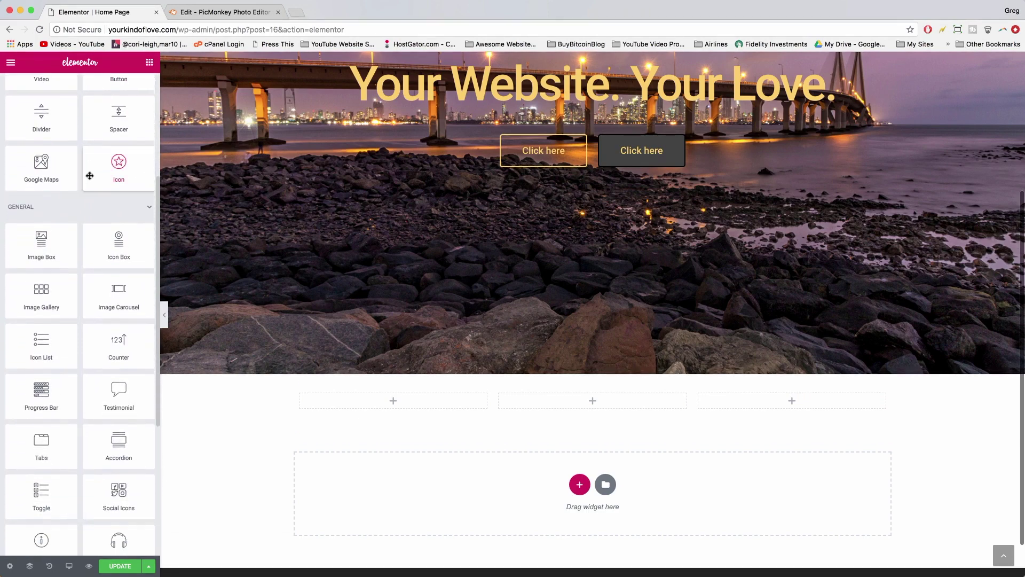
{"action": "scroll", "coordinate": [90, 176], "scroll_direction": "down", "scroll_amount": 1}
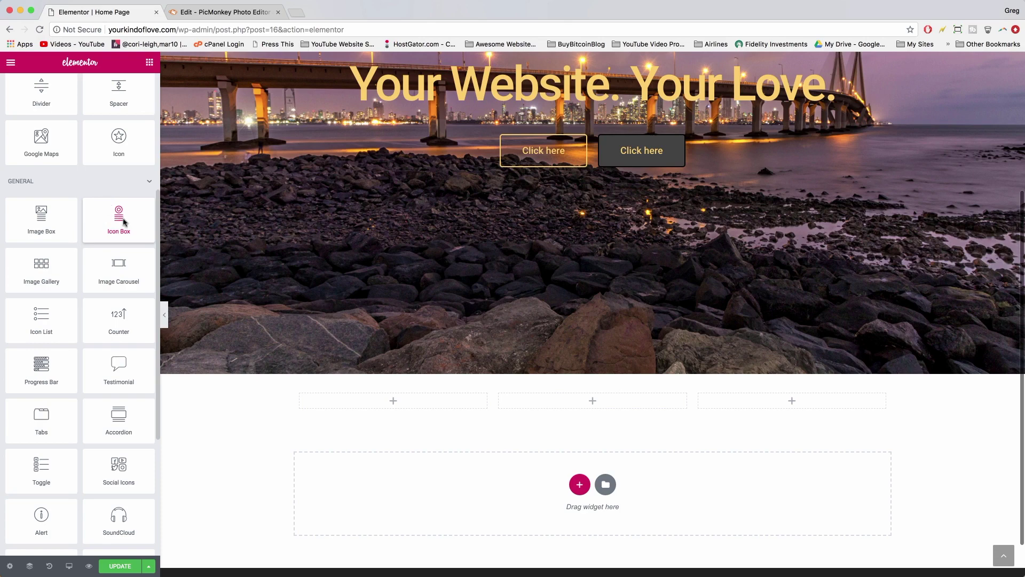
- Place an Icon Box in the first empty column and change its star icon to telegram
{"action": "left_click_drag", "start_coordinate": [123, 222], "coordinate": [410, 405]}
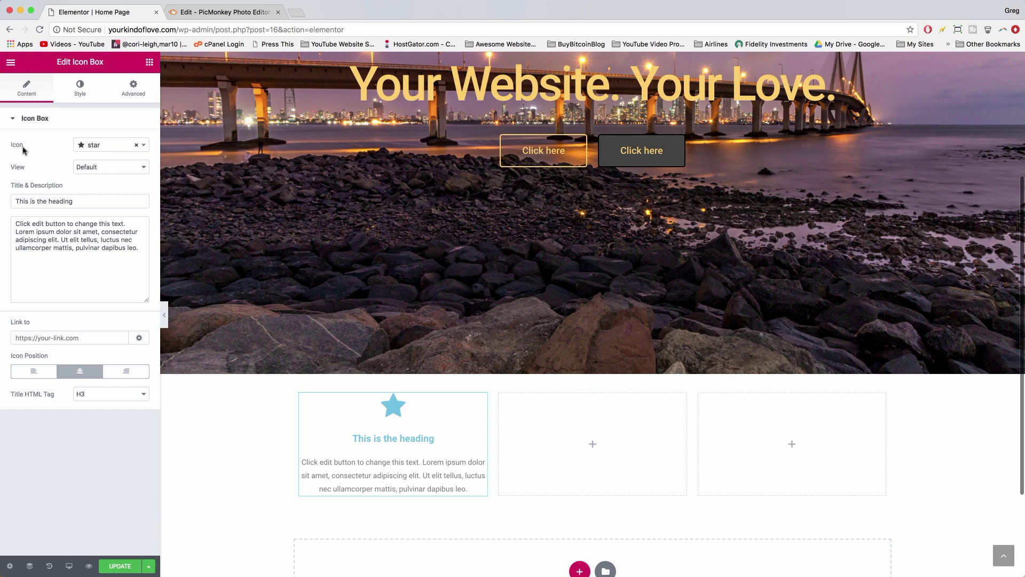
{"action": "left_click", "coordinate": [125, 150]}
{"action": "scroll", "coordinate": [125, 233], "scroll_direction": "down", "scroll_amount": 2}
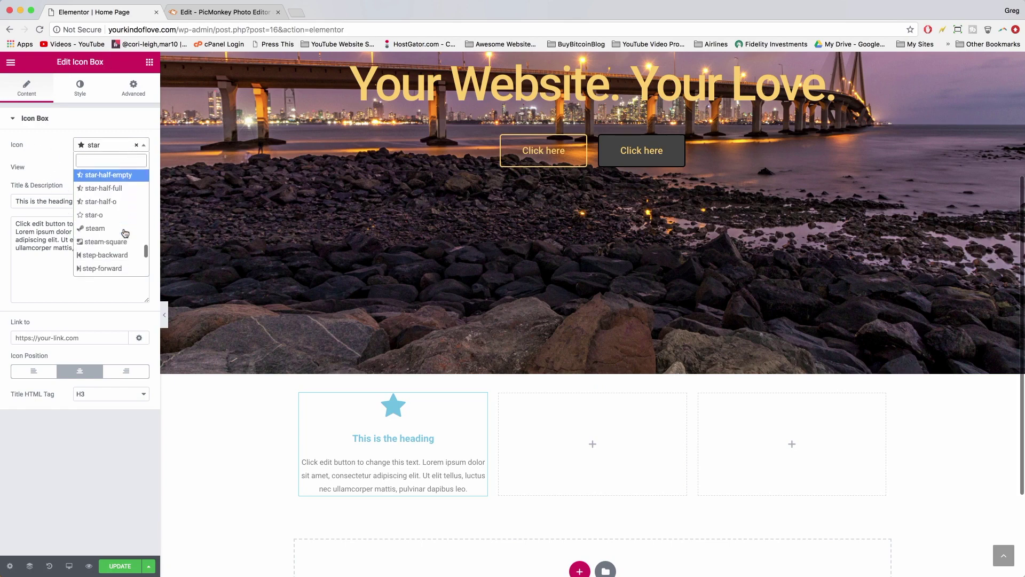
{"action": "scroll", "coordinate": [125, 232], "scroll_direction": "down", "scroll_amount": 5}
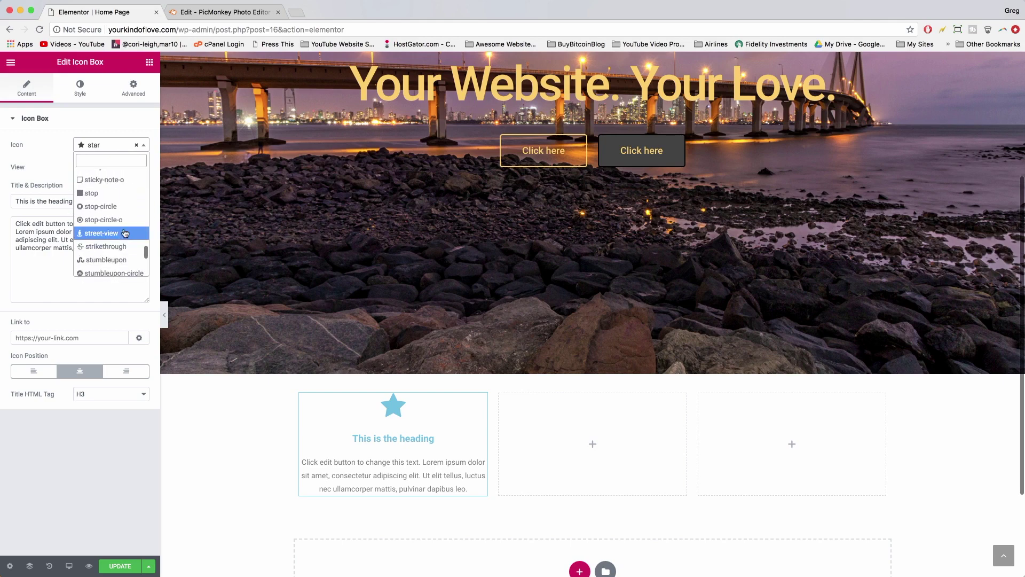
{"action": "scroll", "coordinate": [125, 233], "scroll_direction": "down", "scroll_amount": 3}
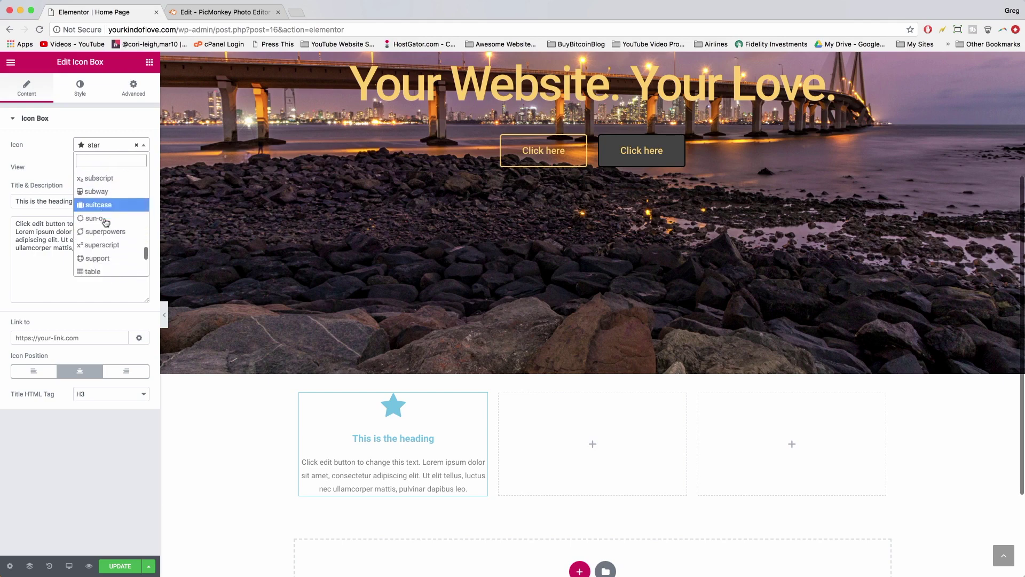
{"action": "scroll", "coordinate": [105, 222], "scroll_direction": "down", "scroll_amount": 3}
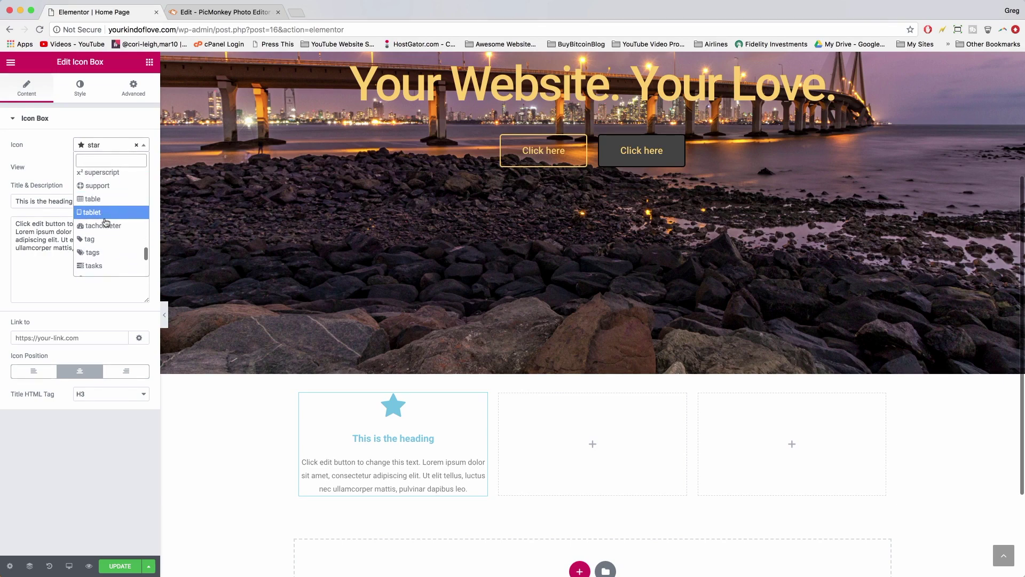
{"action": "scroll", "coordinate": [106, 221], "scroll_direction": "down", "scroll_amount": 2}
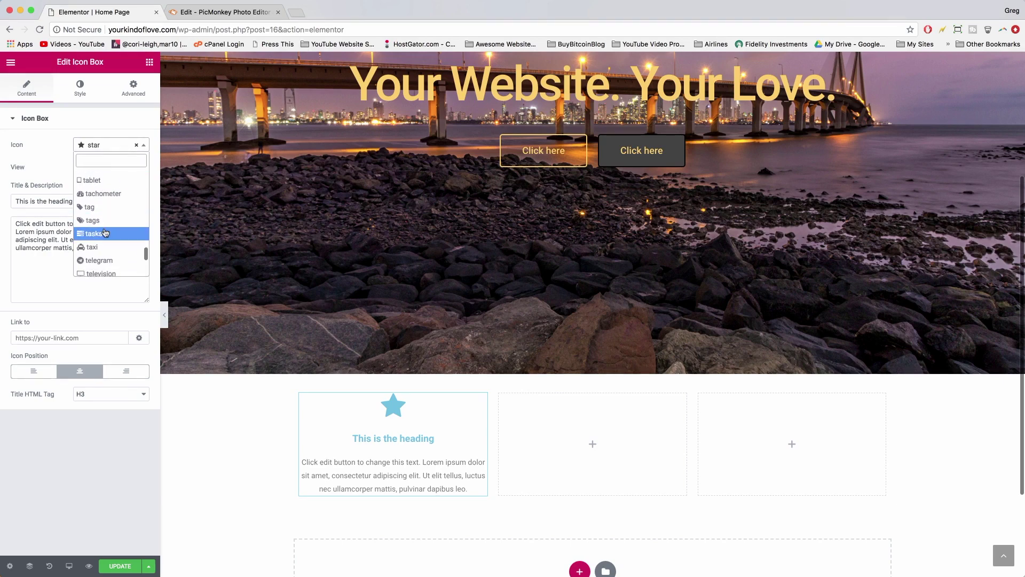
{"action": "scroll", "coordinate": [105, 233], "scroll_direction": "down", "scroll_amount": 3}
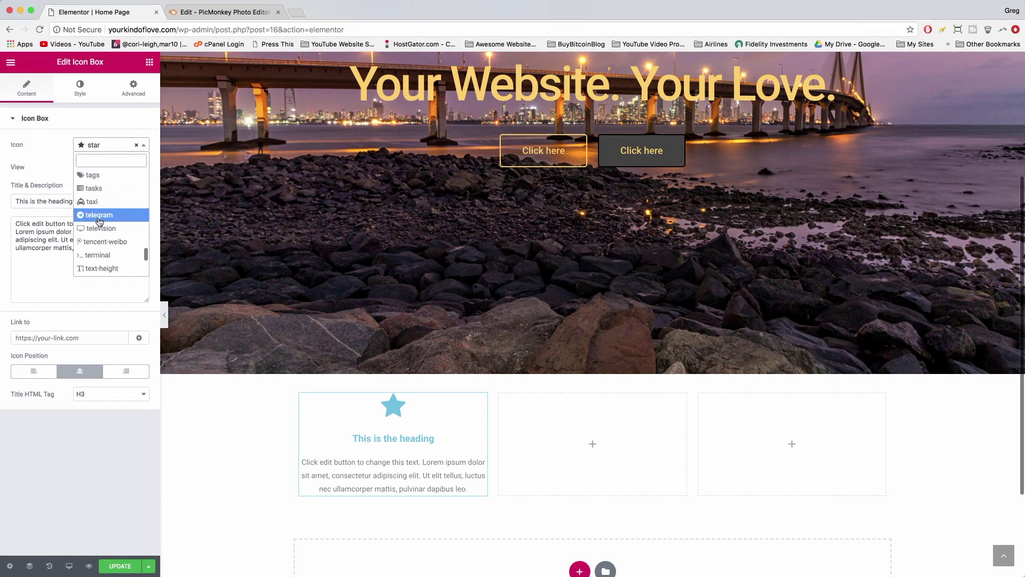
{"action": "scroll", "coordinate": [100, 245], "scroll_direction": "down", "scroll_amount": 2}
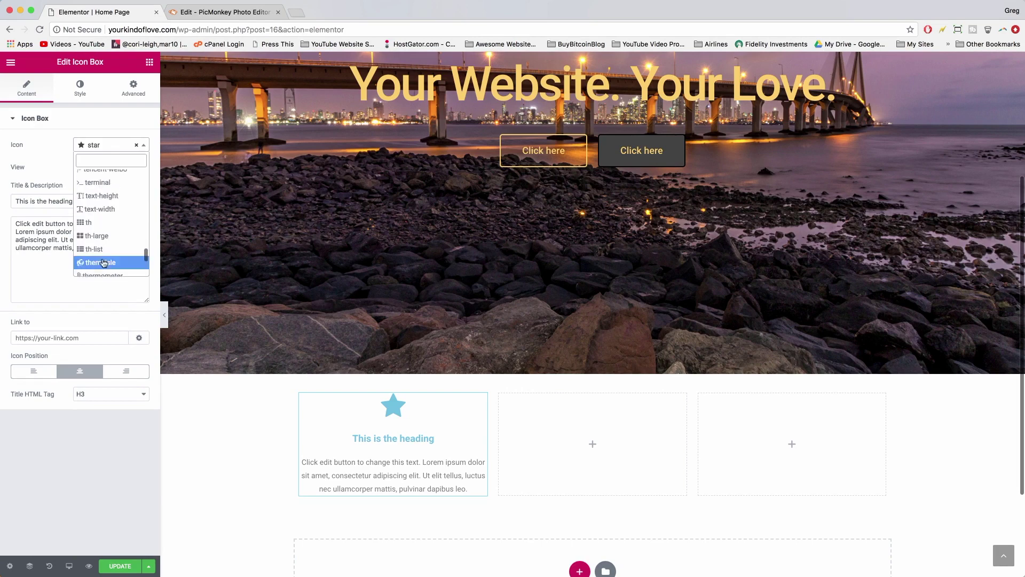
{"action": "scroll", "coordinate": [103, 262], "scroll_direction": "up", "scroll_amount": 2}
{"action": "scroll", "coordinate": [104, 262], "scroll_direction": "up", "scroll_amount": 1}
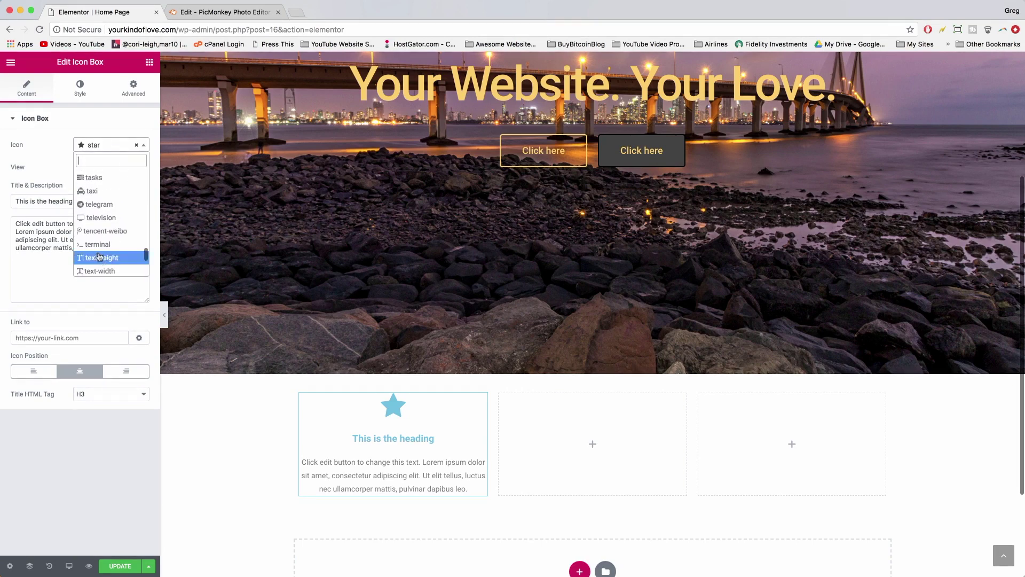
{"action": "left_click", "coordinate": [103, 208]}
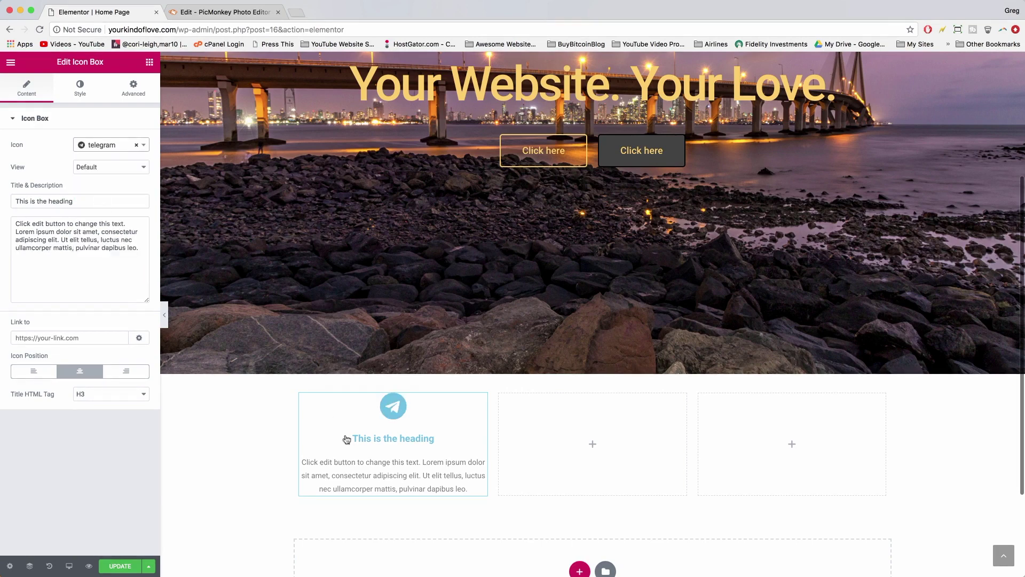
- Set the telegram icon's View to Framed with a Circle shape, after trying Stacked and Square
{"action": "left_click", "coordinate": [108, 173]}
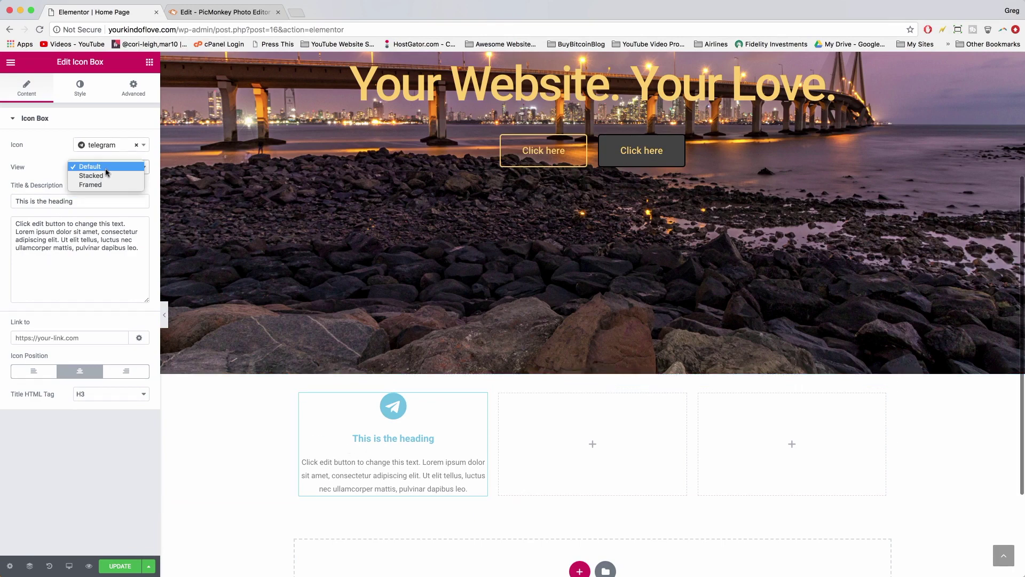
{"action": "left_click", "coordinate": [106, 176]}
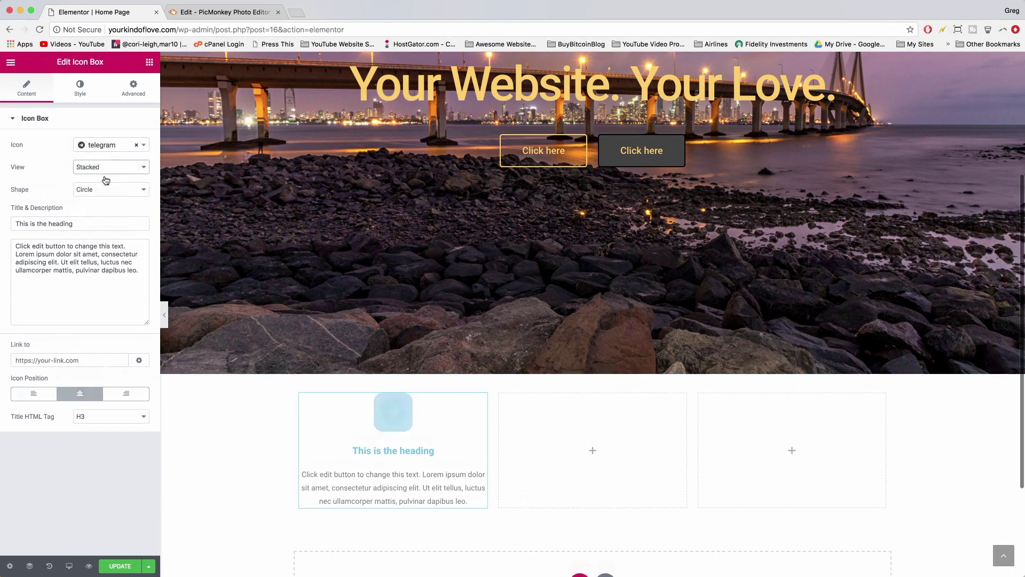
{"action": "left_click", "coordinate": [106, 170]}
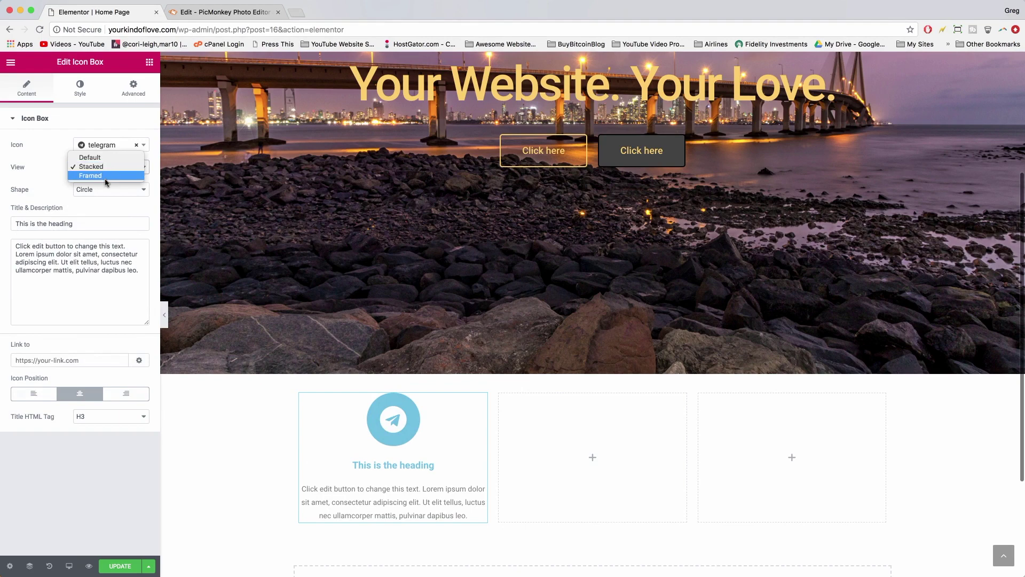
{"action": "left_click", "coordinate": [106, 178]}
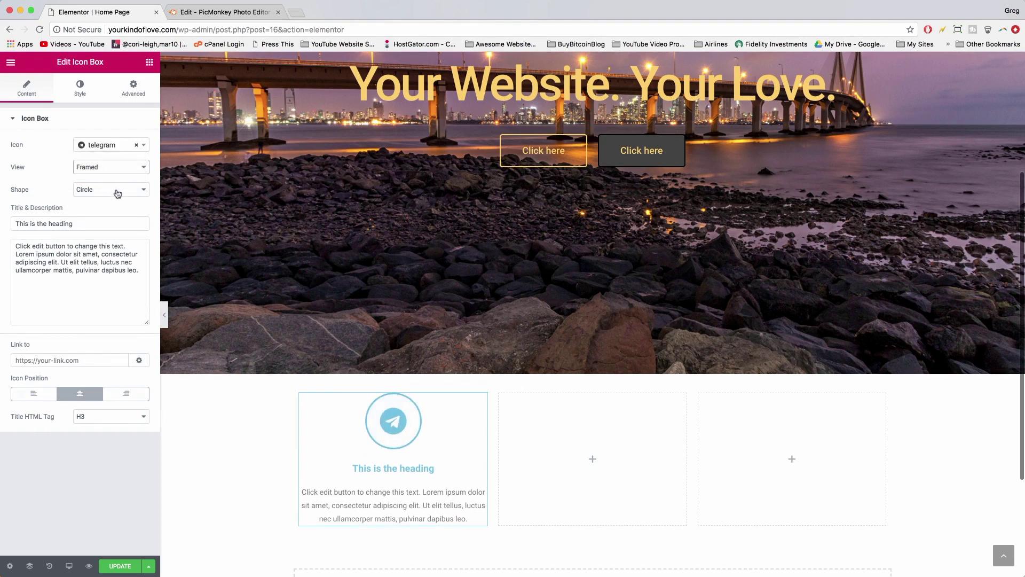
{"action": "left_click", "coordinate": [118, 194]}
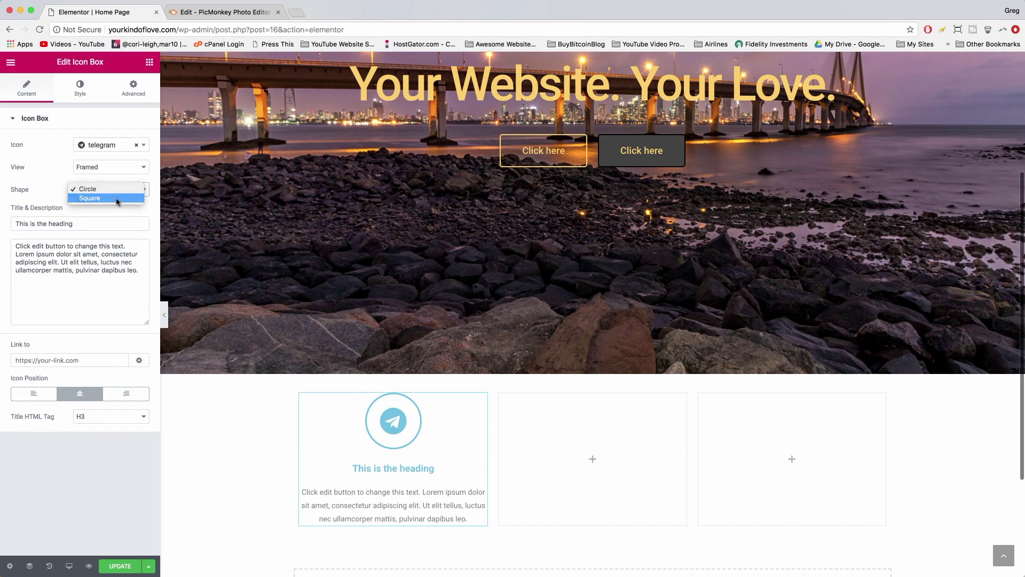
{"action": "left_click", "coordinate": [117, 201]}
{"action": "left_click", "coordinate": [113, 190]}
{"action": "left_click", "coordinate": [109, 181]}
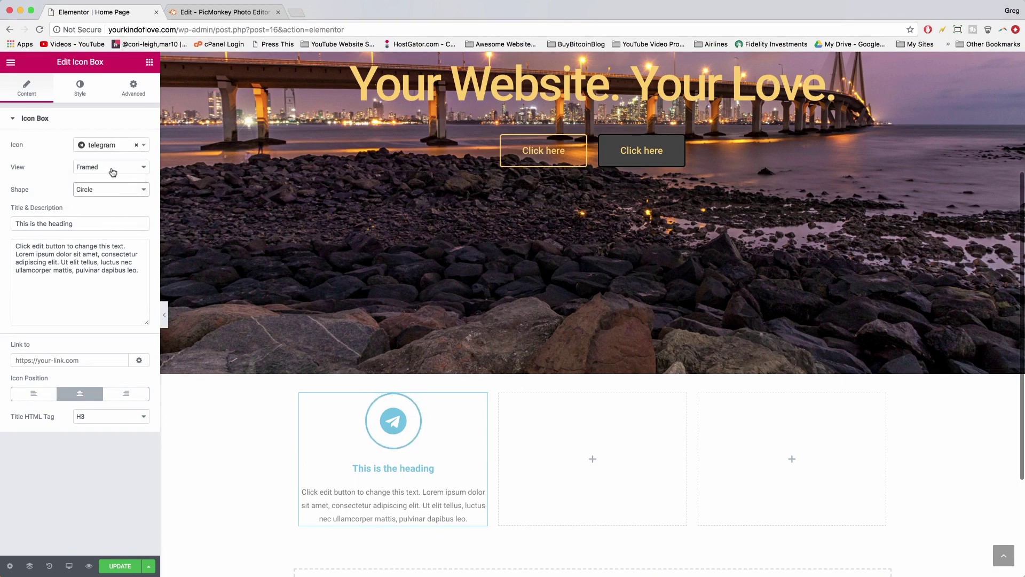
{"action": "left_click", "coordinate": [112, 172]}
{"action": "left_click", "coordinate": [113, 168]}
- Replace the title with 'Delivering Knowledge Globally' and paste in the new description paragraph
{"action": "triple_click", "coordinate": [58, 223]}
{"action": "type", "text": "Delivering Knowledge Globally"}
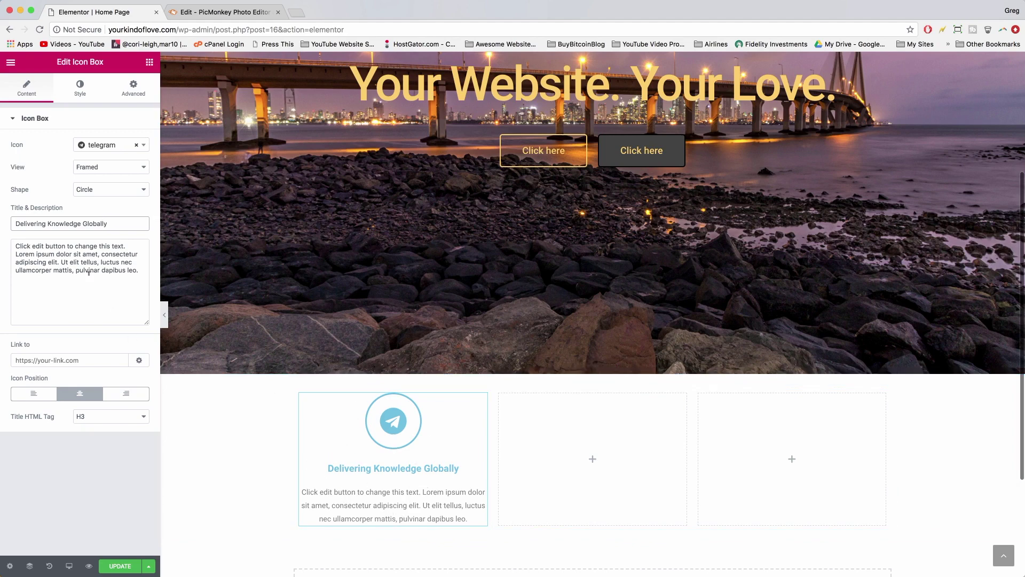
{"action": "left_click_drag", "start_coordinate": [146, 269], "coordinate": [3, 249]}
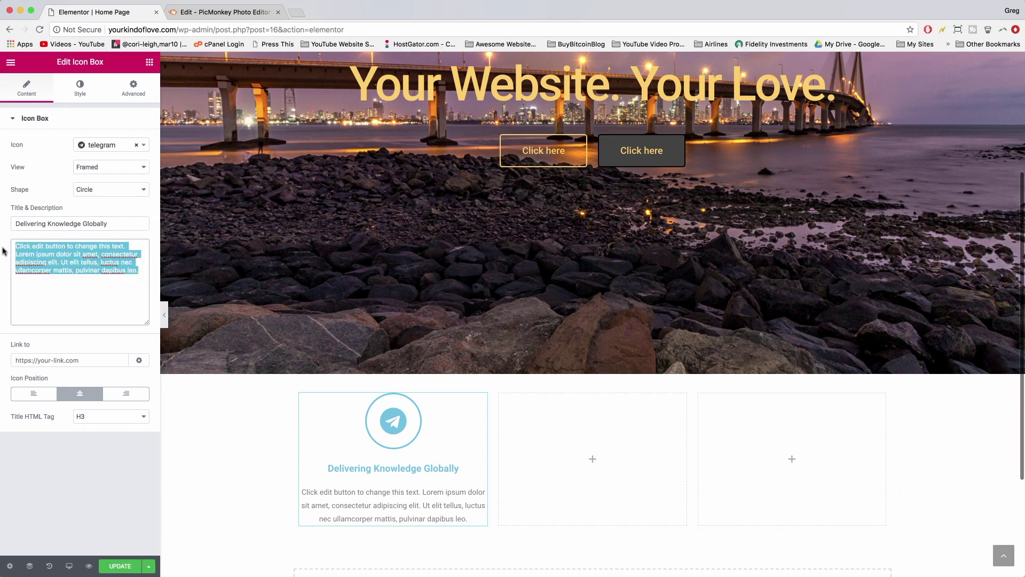
{"action": "type", "text": "We deliver free WordPress help to thousands of people around the globe each year. It's nice to know someone is listening and we always hear you."}
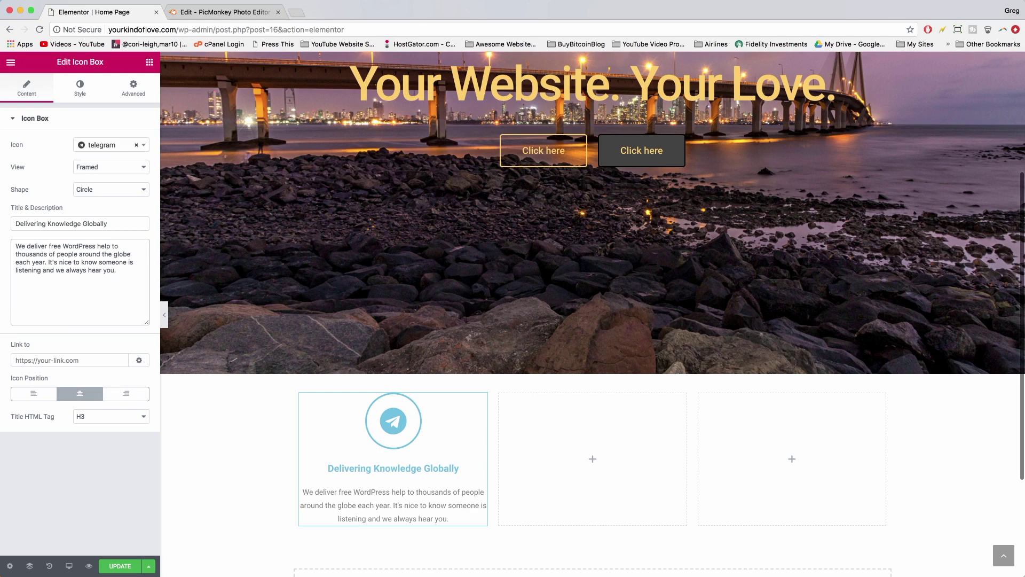
- Keep the icon positioned above the text and make the title an H2 heading
{"action": "left_click", "coordinate": [38, 394]}
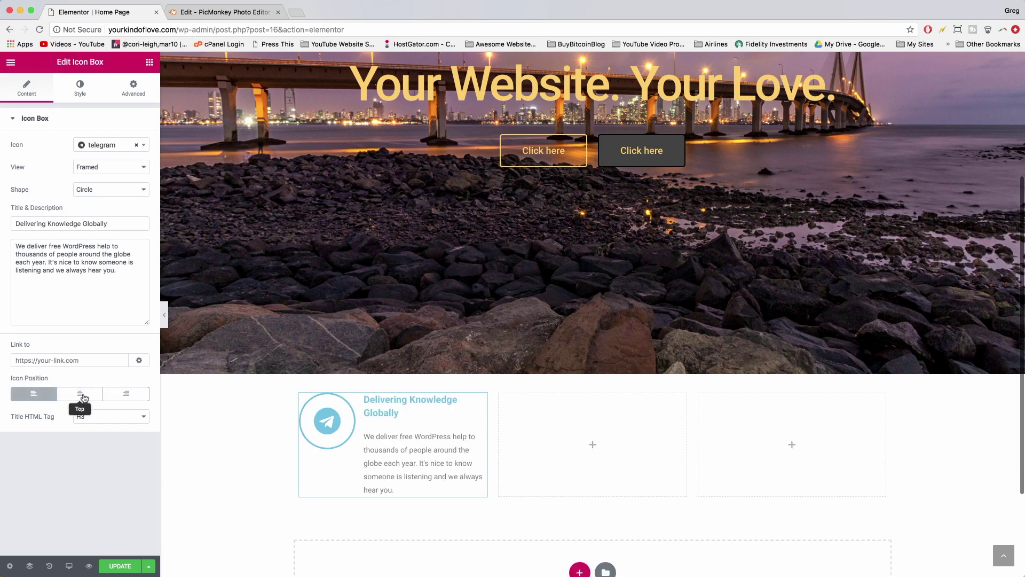
{"action": "left_click", "coordinate": [126, 395]}
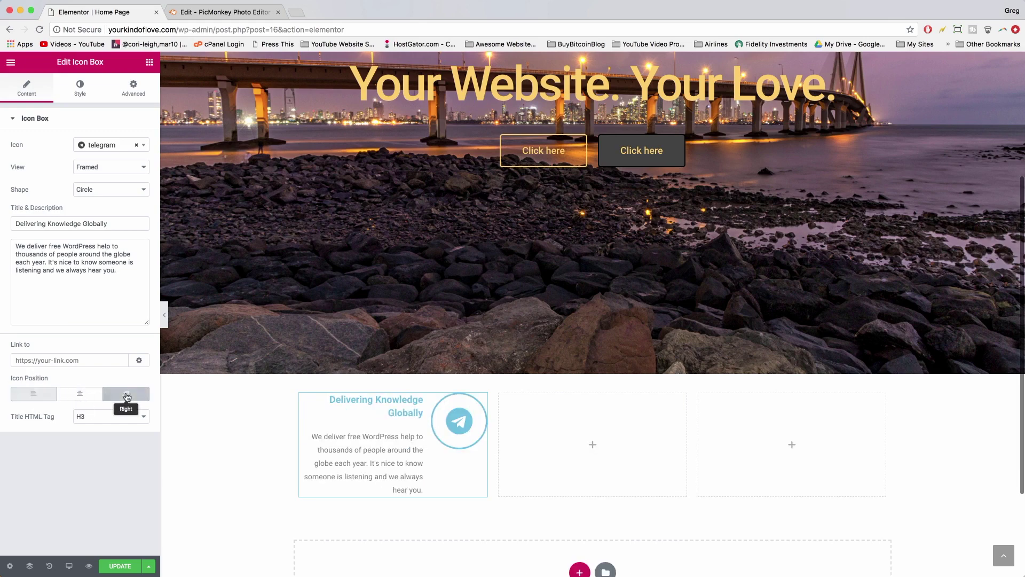
{"action": "left_click", "coordinate": [83, 398]}
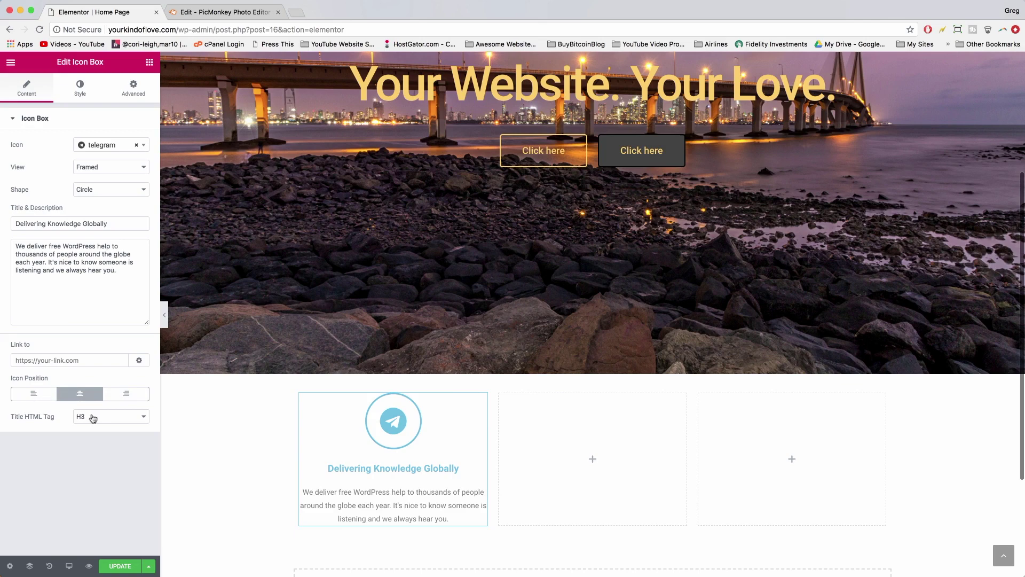
{"action": "left_click", "coordinate": [97, 417]}
{"action": "left_click", "coordinate": [97, 425]}
{"action": "left_click", "coordinate": [102, 417]}
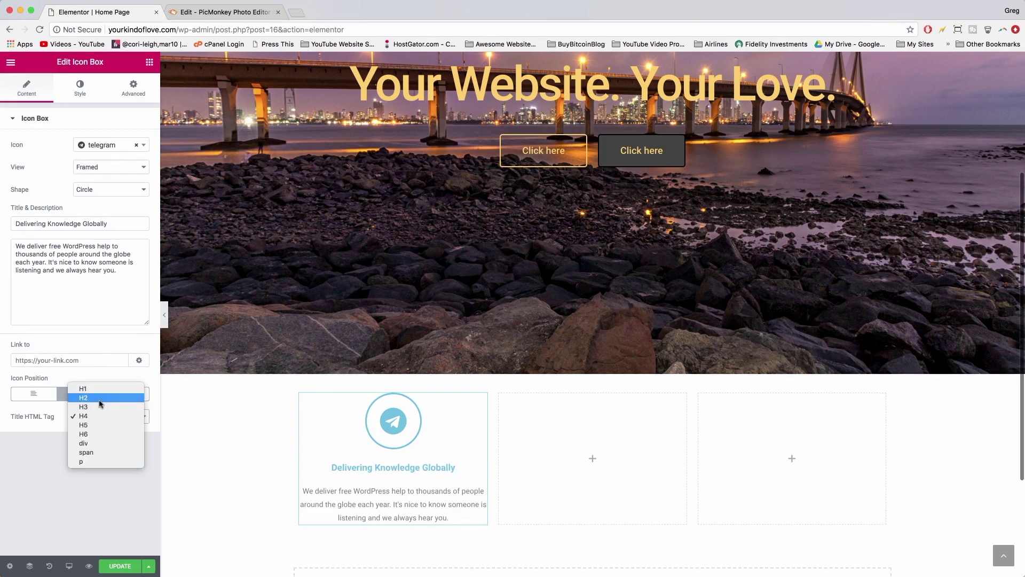
{"action": "left_click", "coordinate": [101, 398]}
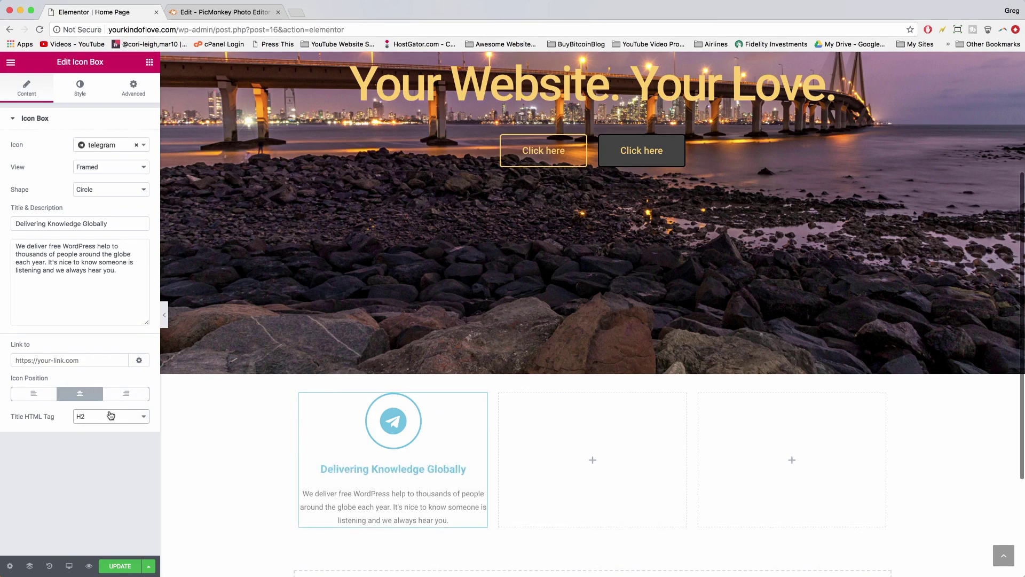
{"action": "left_click", "coordinate": [82, 97]}
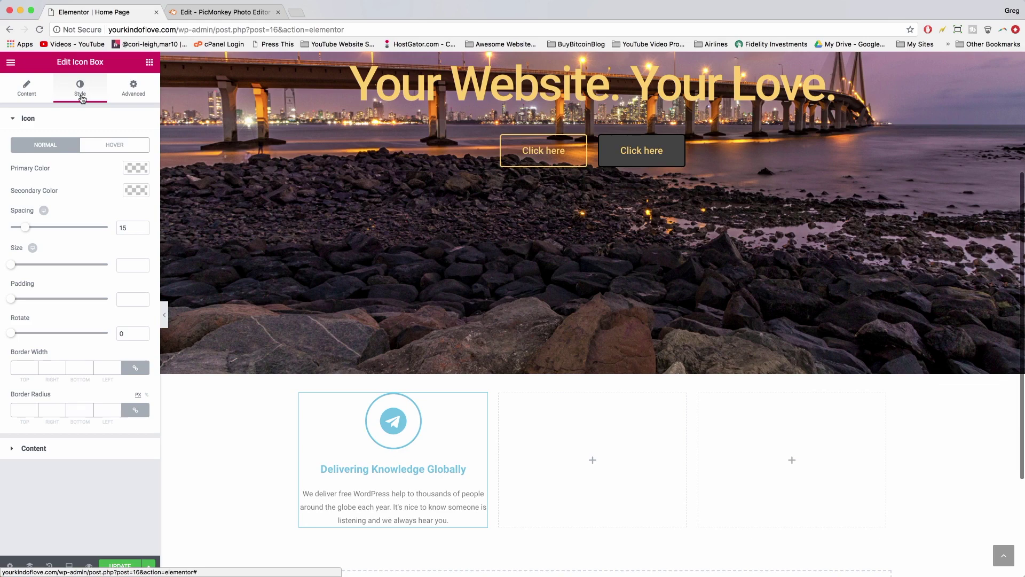
- Set the icon's Primary Color to the dark blue preset #4054b2 after trying green presets
{"action": "left_click", "coordinate": [136, 169]}
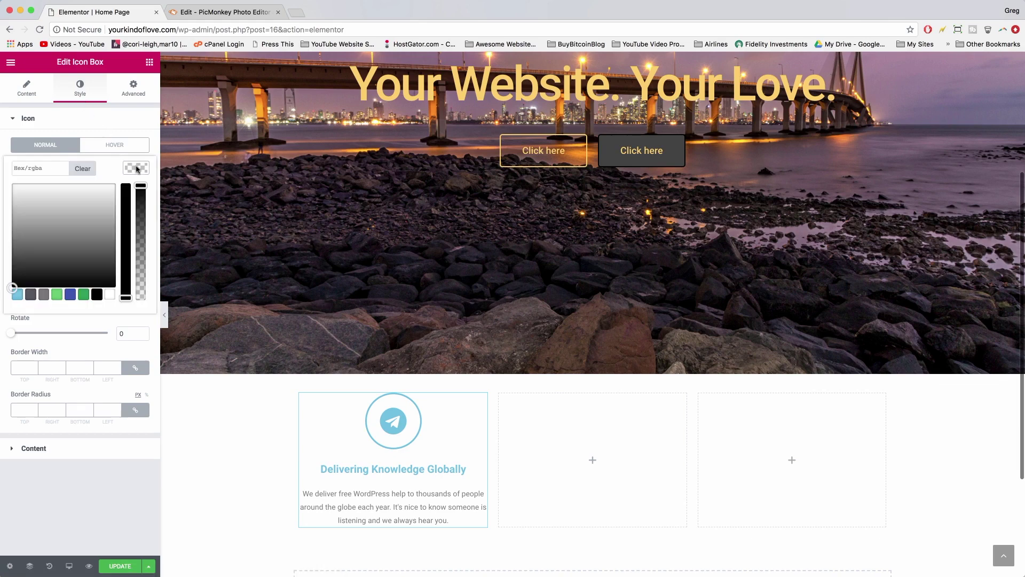
{"action": "left_click", "coordinate": [83, 295]}
{"action": "left_click", "coordinate": [70, 295]}
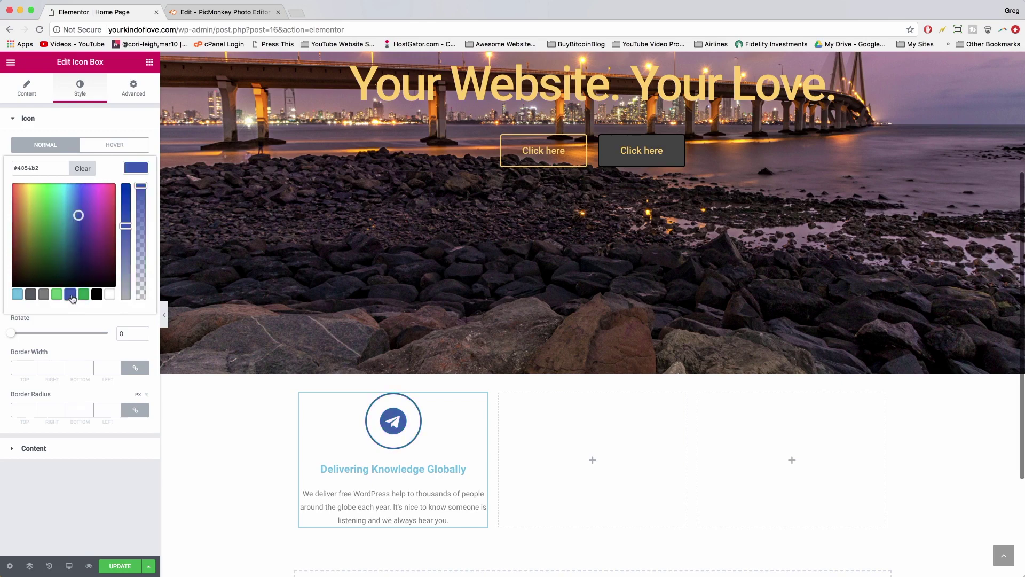
{"action": "left_click", "coordinate": [57, 295]}
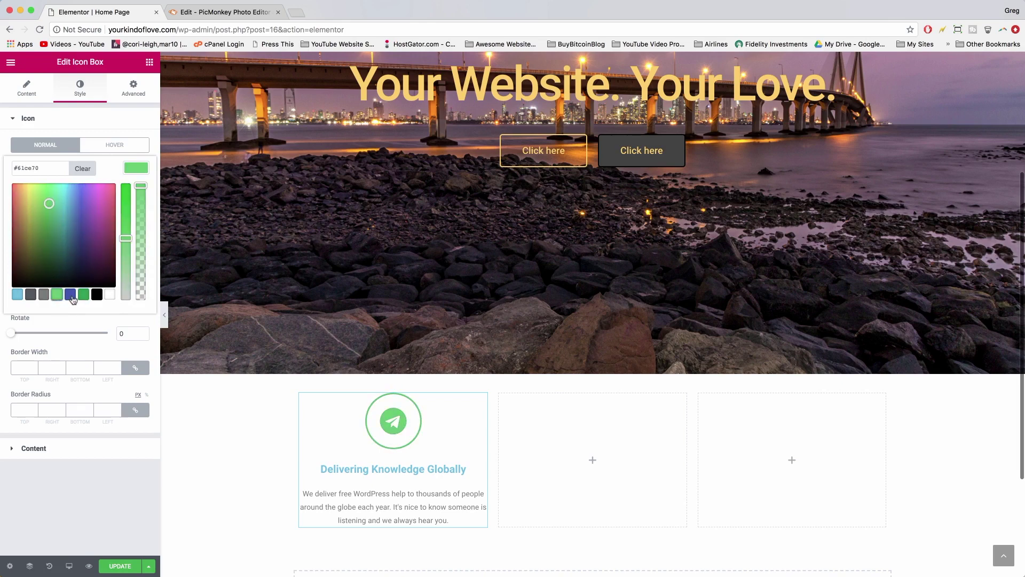
{"action": "left_click", "coordinate": [70, 295]}
{"action": "scroll", "coordinate": [592, 278], "scroll_direction": "up", "scroll_amount": 3}
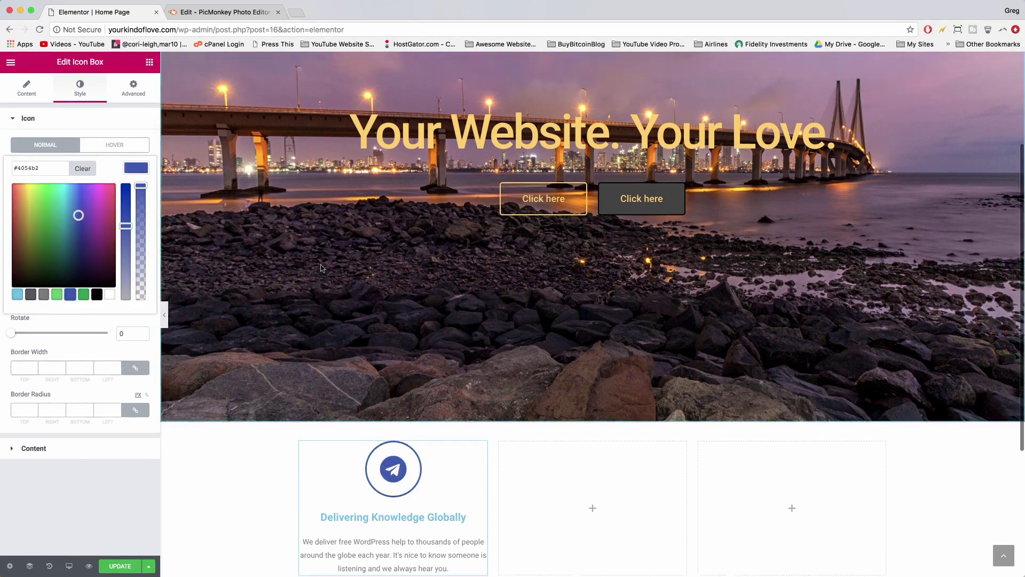
{"action": "scroll", "coordinate": [498, 257], "scroll_direction": "up", "scroll_amount": 1}
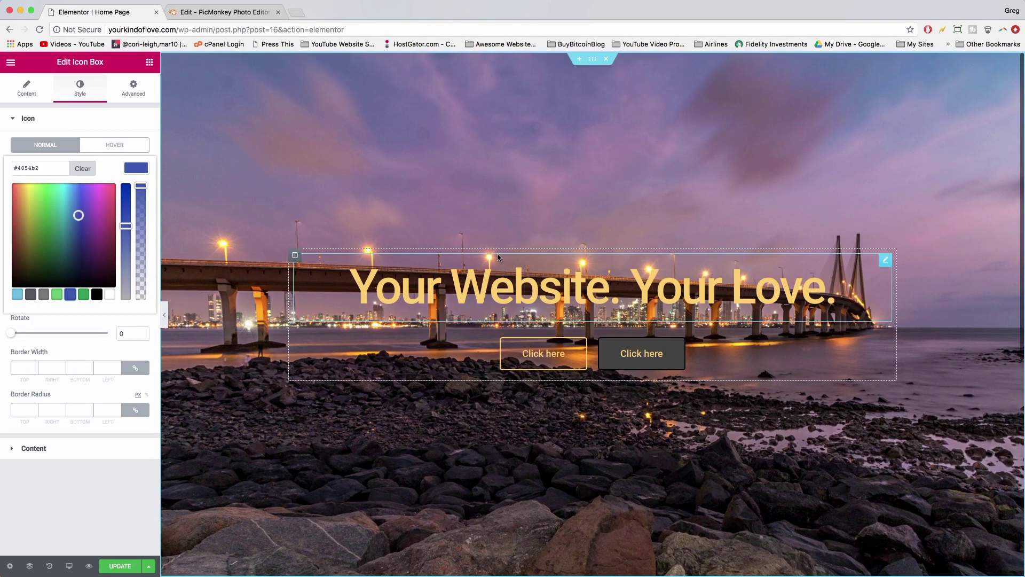
{"action": "scroll", "coordinate": [497, 256], "scroll_direction": "down", "scroll_amount": 5}
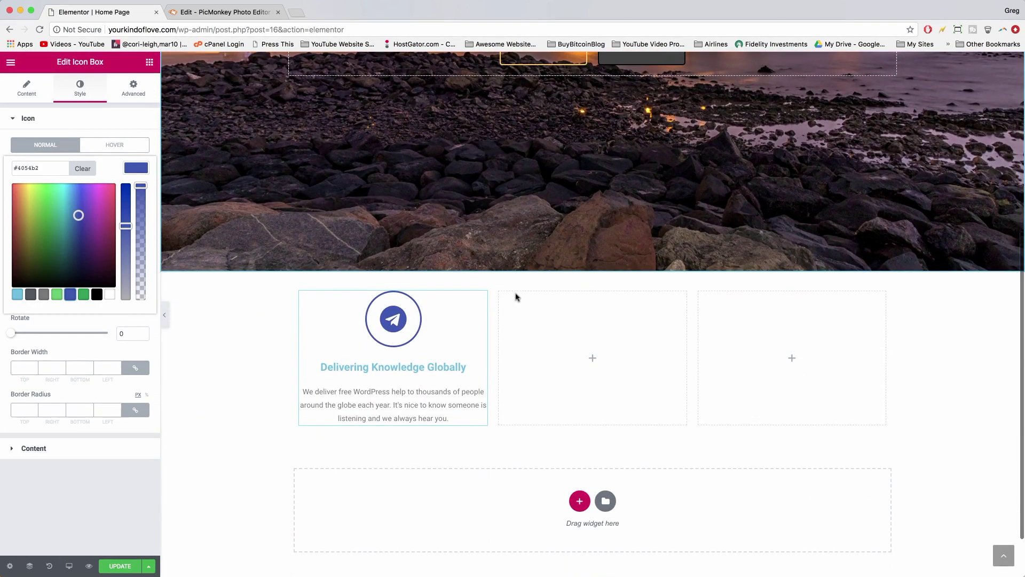
{"action": "scroll", "coordinate": [515, 294], "scroll_direction": "up", "scroll_amount": 2}
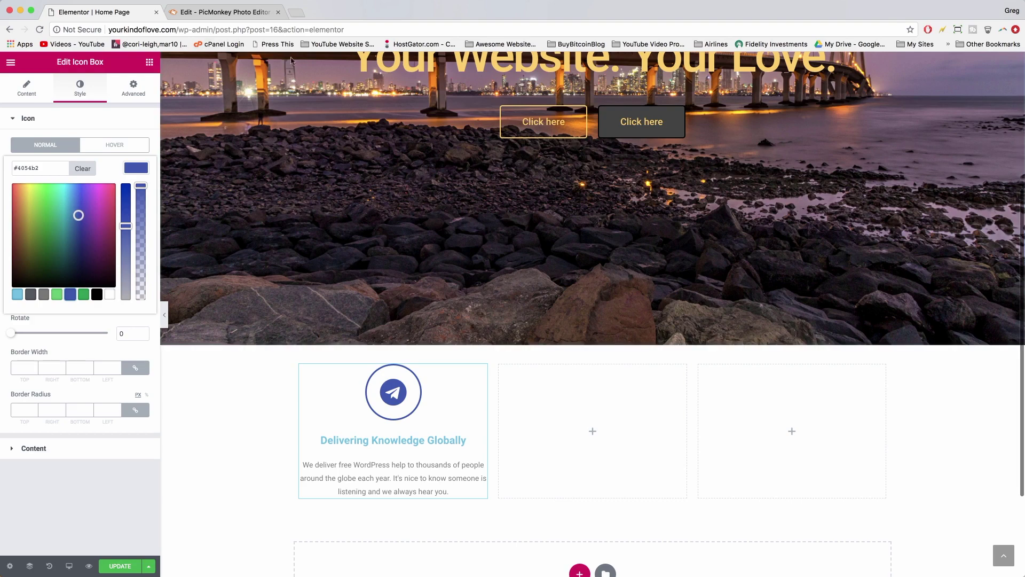
- Search Google for 'pantone hex codes' and load the Find a Pantone Color page
{"action": "left_click", "coordinate": [298, 14]}
{"action": "type", "text": "panton"}
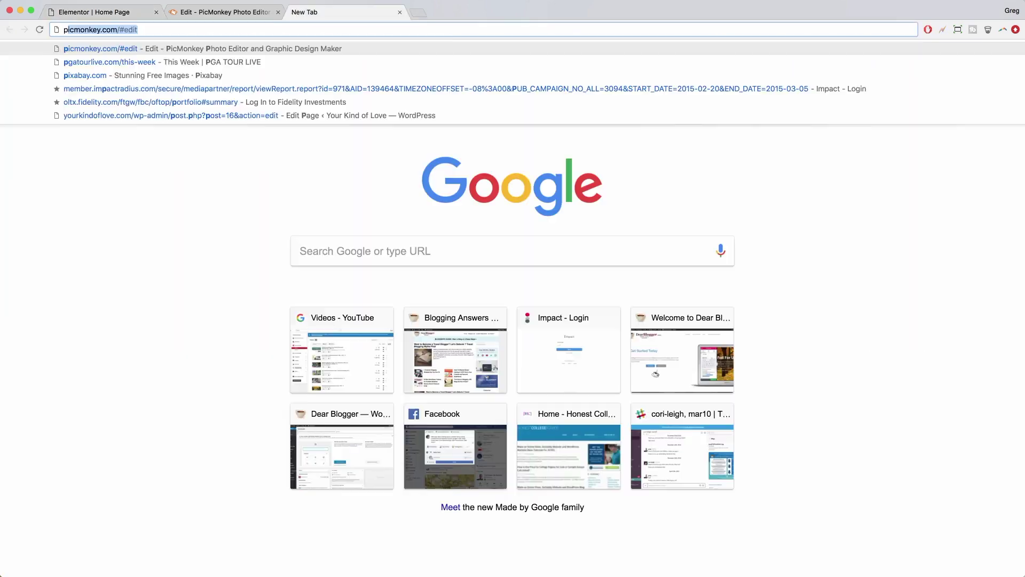
{"action": "type", "text": "e "}
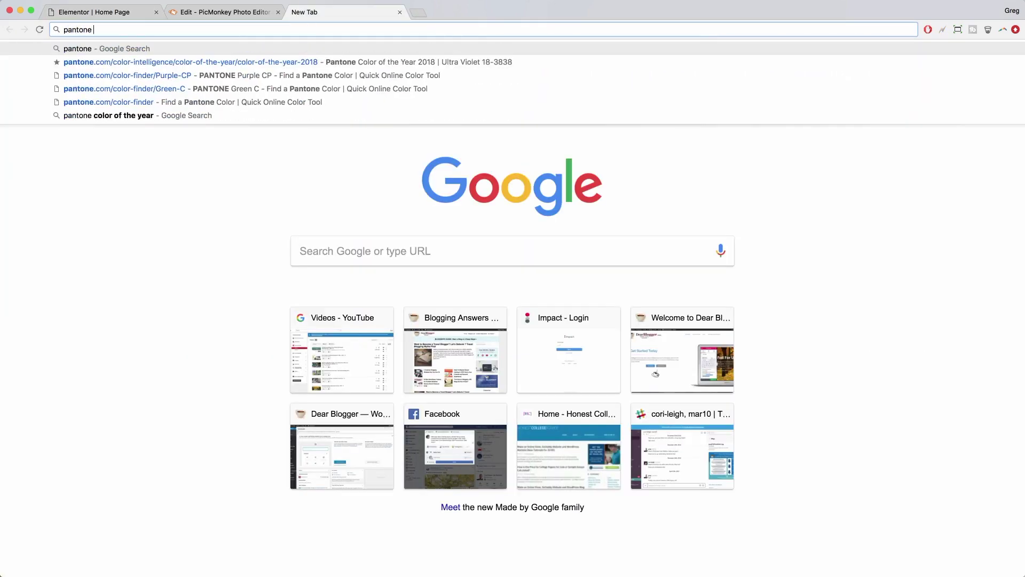
{"action": "type", "text": "hex "}
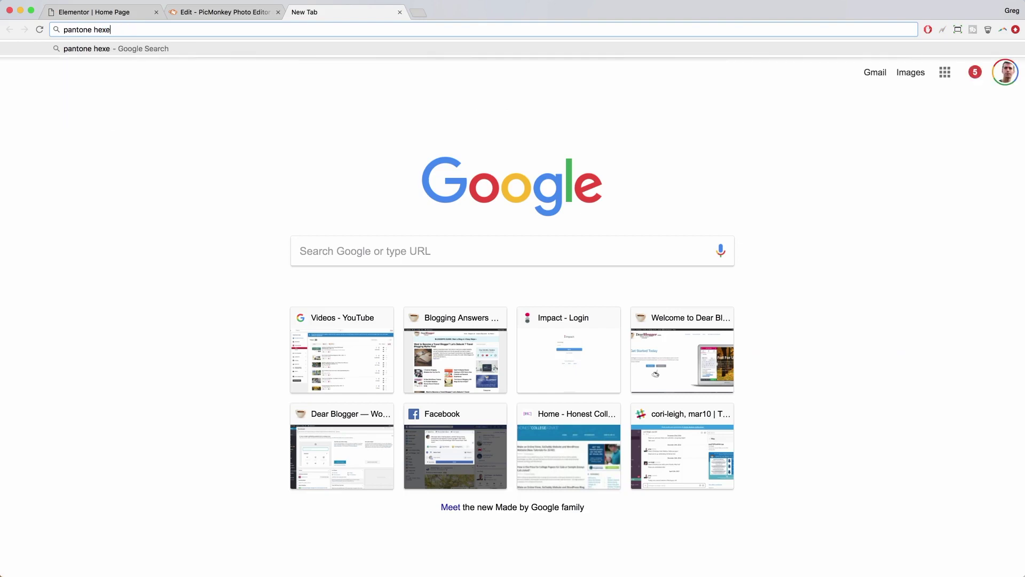
{"action": "type", "text": "codes"}
{"action": "key", "text": "Return"}
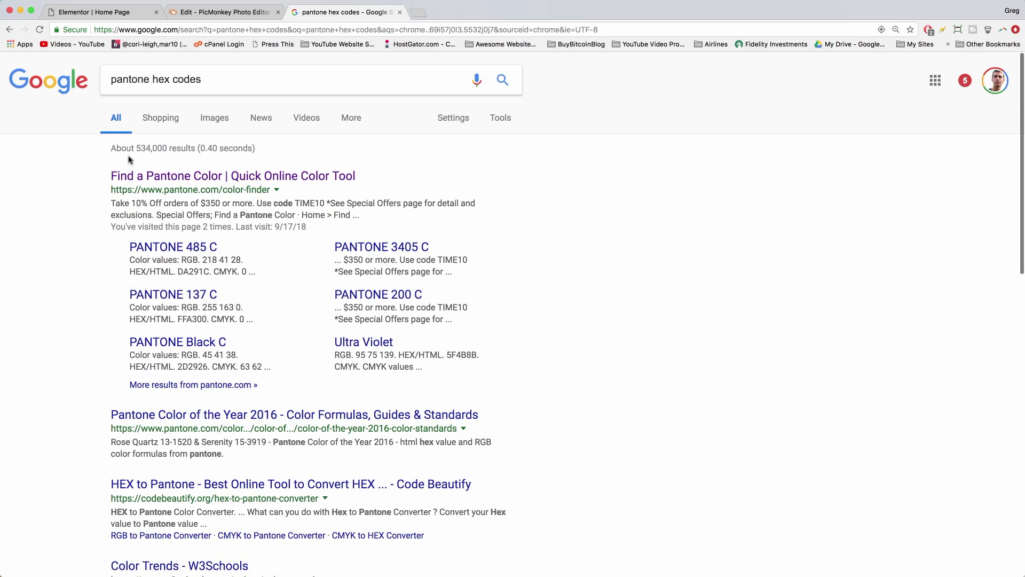
{"action": "left_click", "coordinate": [255, 181]}
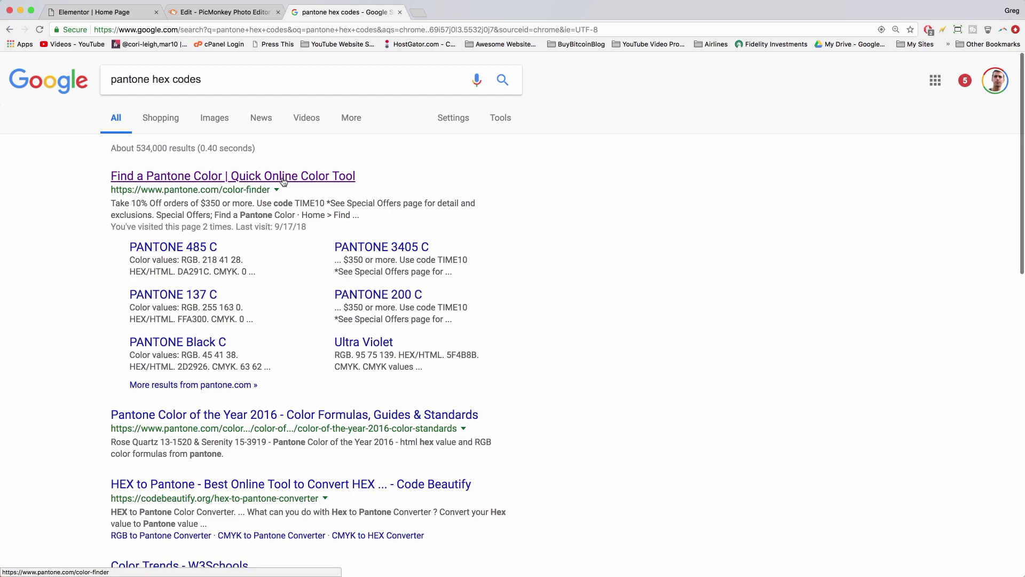
{"action": "left_click", "coordinate": [283, 180]}
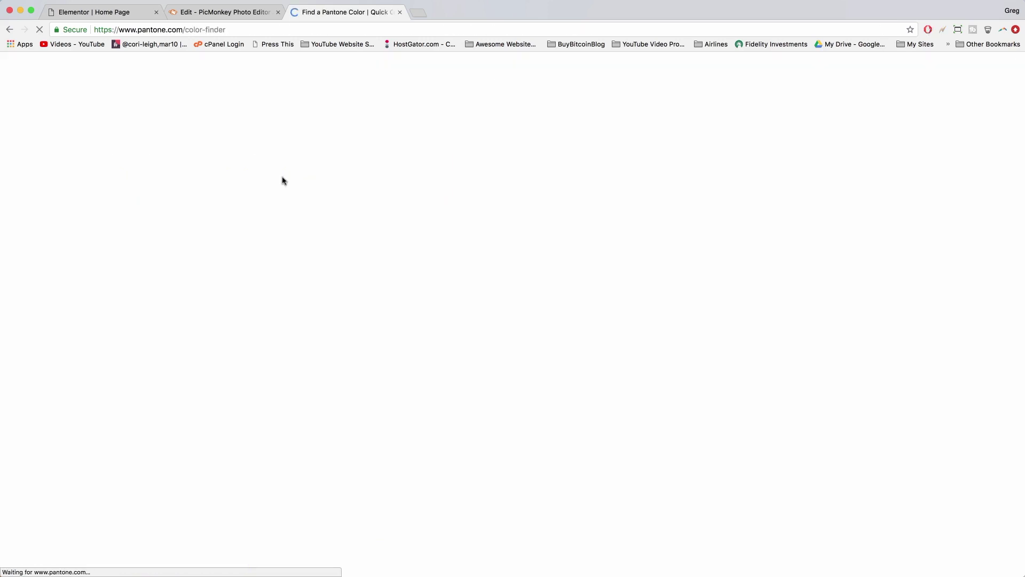
- Check the hex values of PANTONE 485 C and PANTONE 3405 C
{"action": "scroll", "coordinate": [367, 265], "scroll_direction": "down", "scroll_amount": 8}
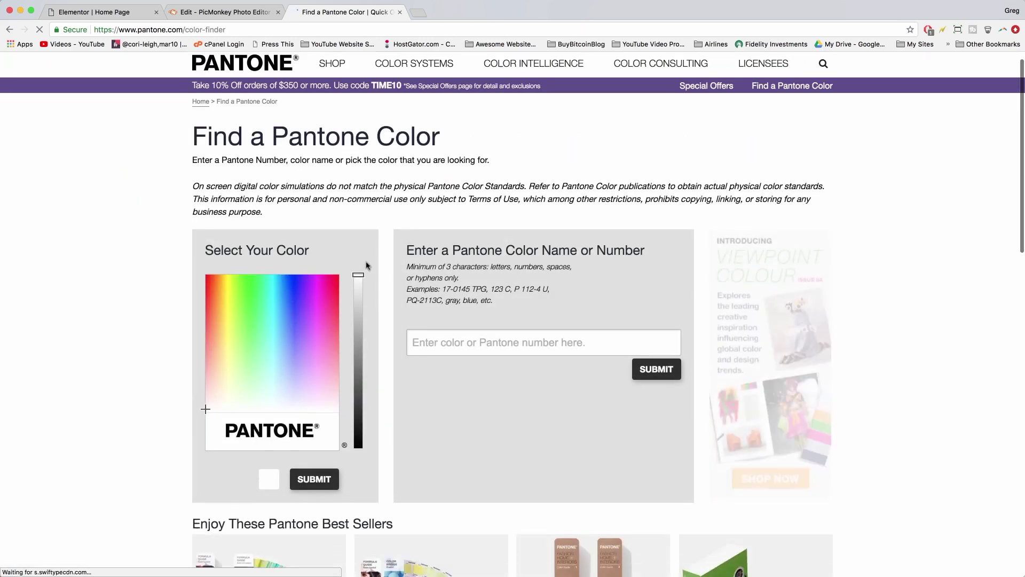
{"action": "scroll", "coordinate": [366, 265], "scroll_direction": "down", "scroll_amount": 5}
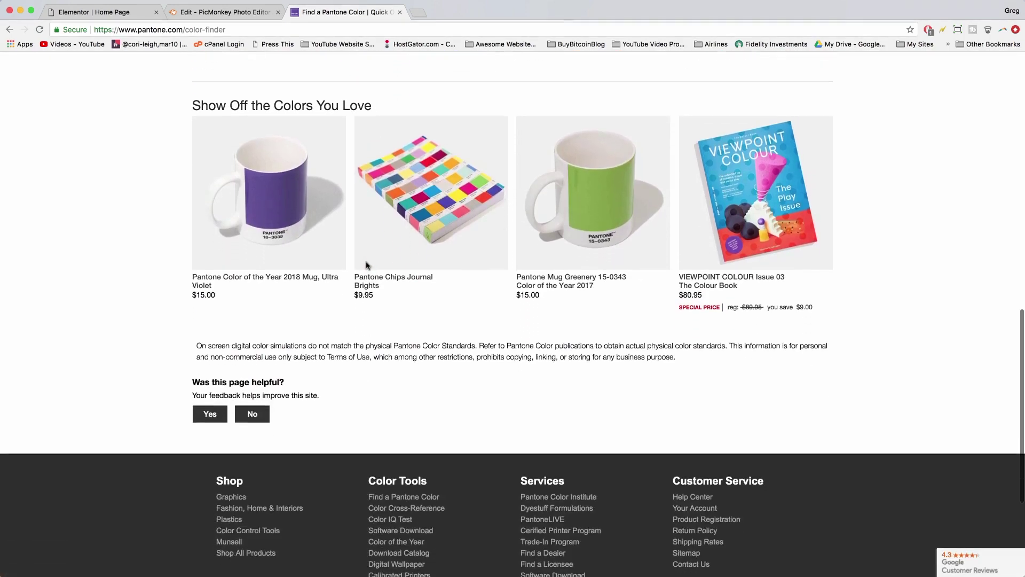
{"action": "scroll", "coordinate": [366, 266], "scroll_direction": "up", "scroll_amount": 13}
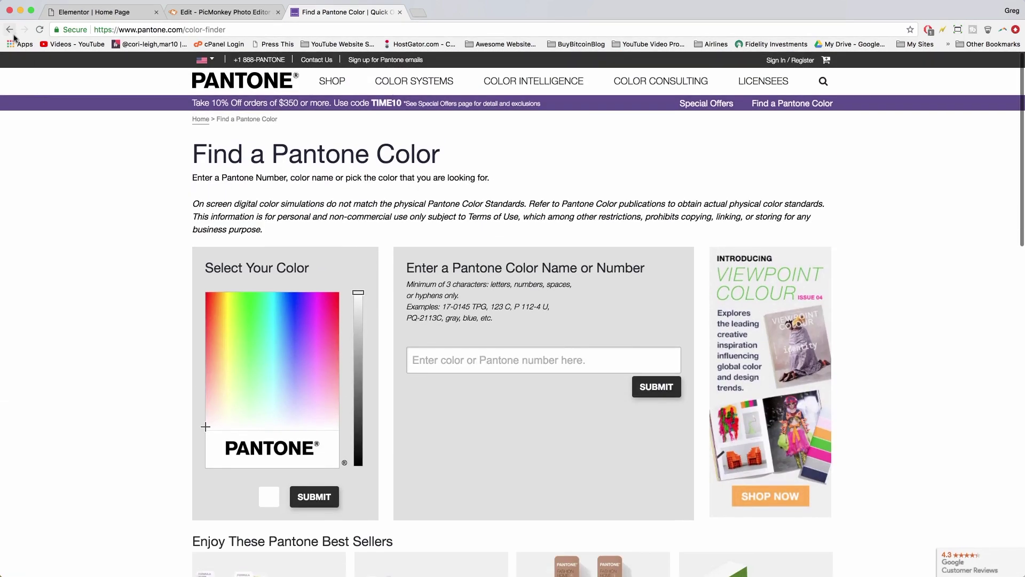
{"action": "left_click", "coordinate": [10, 30]}
{"action": "left_click", "coordinate": [204, 251]}
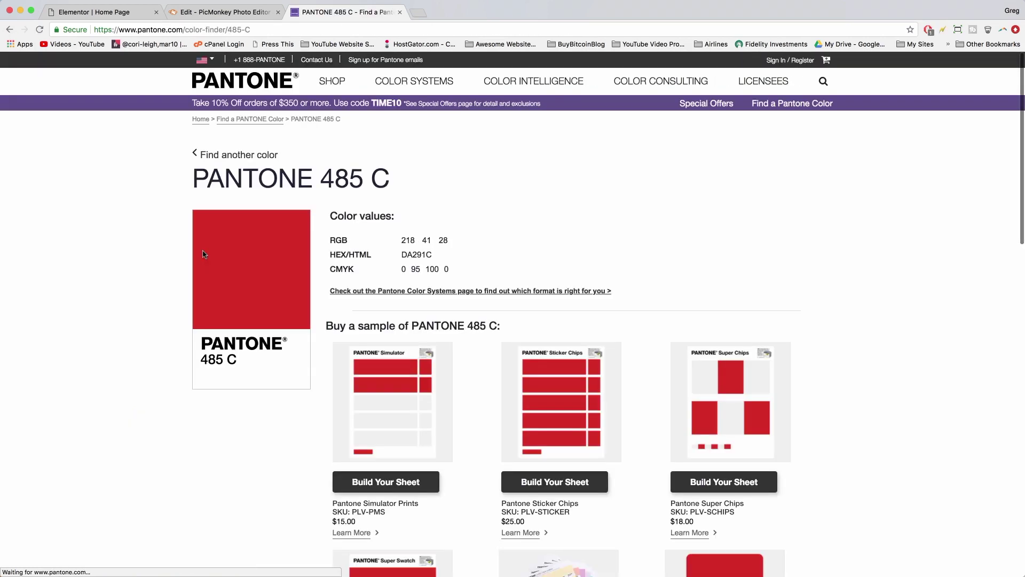
{"action": "left_click", "coordinate": [354, 251]}
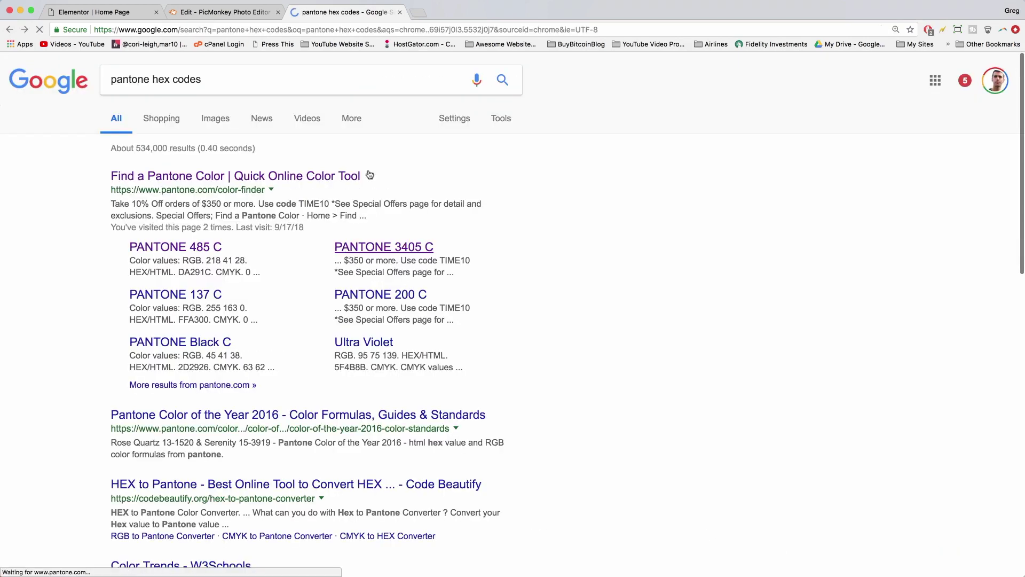
{"action": "left_click", "coordinate": [10, 29]}
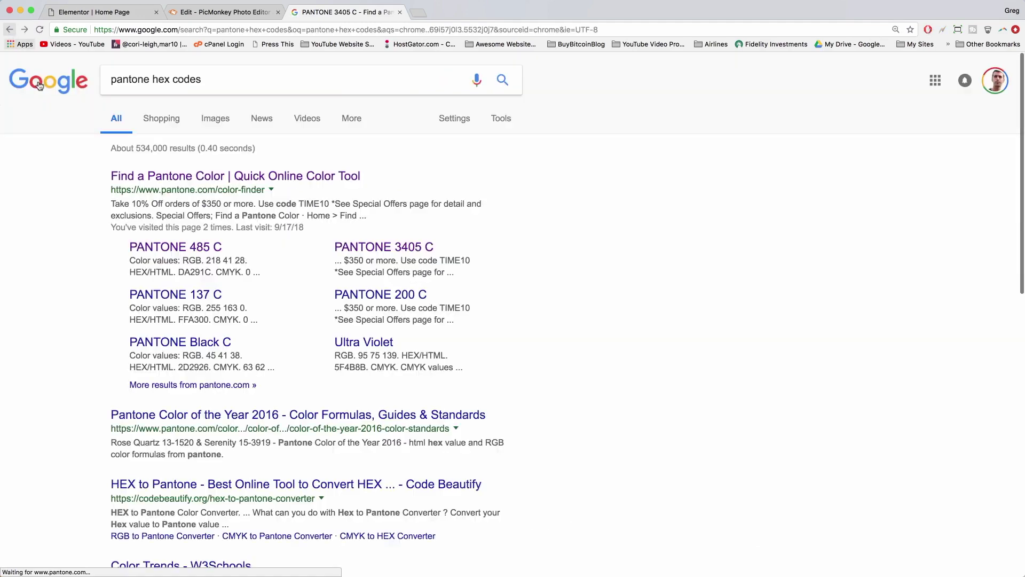
- Check the hex values of PANTONE 137 C and PANTONE 200 C
{"action": "left_click", "coordinate": [184, 295]}
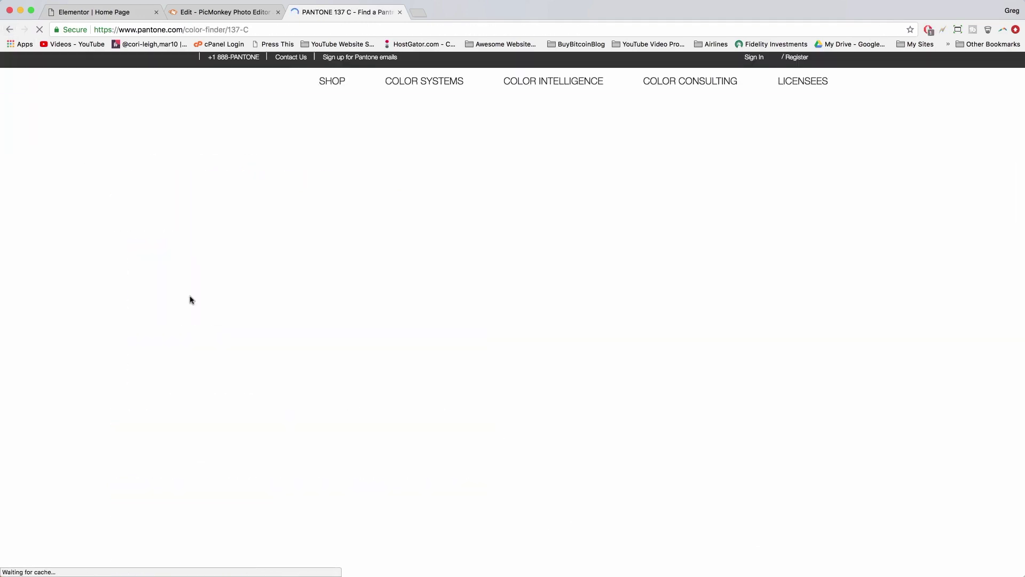
{"action": "scroll", "coordinate": [337, 313], "scroll_direction": "down", "scroll_amount": 10}
{"action": "scroll", "coordinate": [338, 314], "scroll_direction": "up", "scroll_amount": 3}
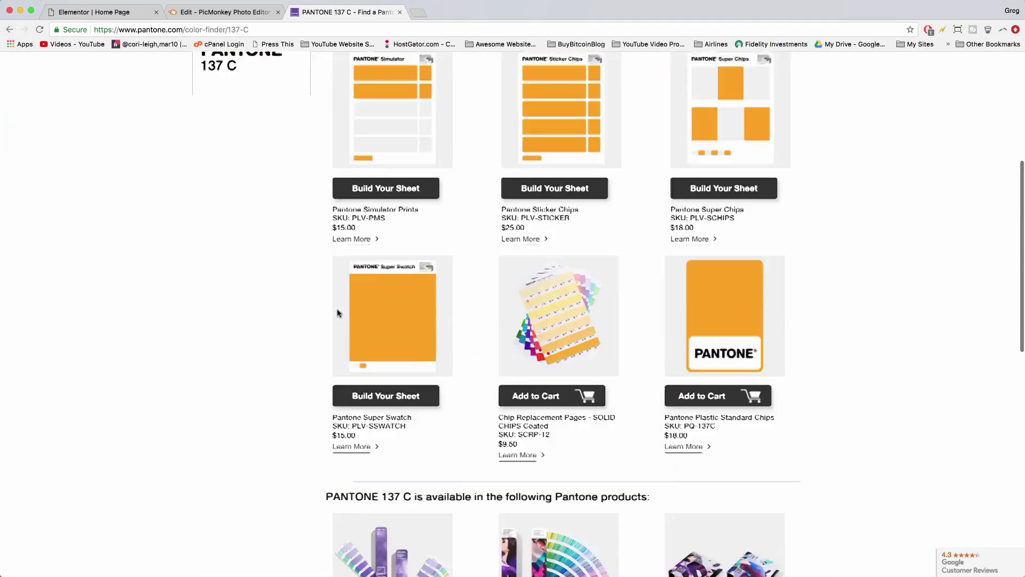
{"action": "scroll", "coordinate": [338, 314], "scroll_direction": "up", "scroll_amount": 5}
{"action": "left_click", "coordinate": [10, 29]}
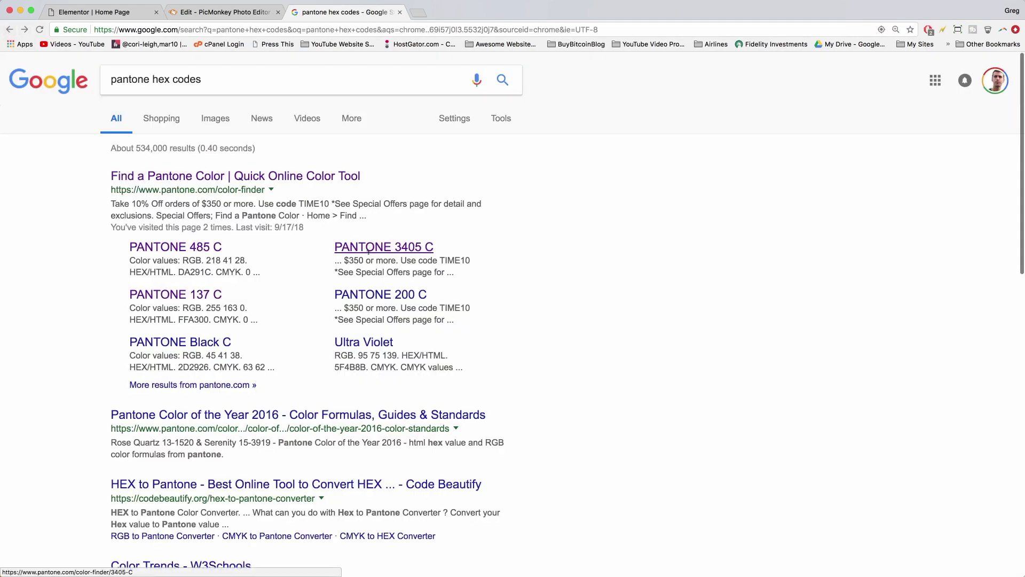
{"action": "left_click", "coordinate": [380, 295]}
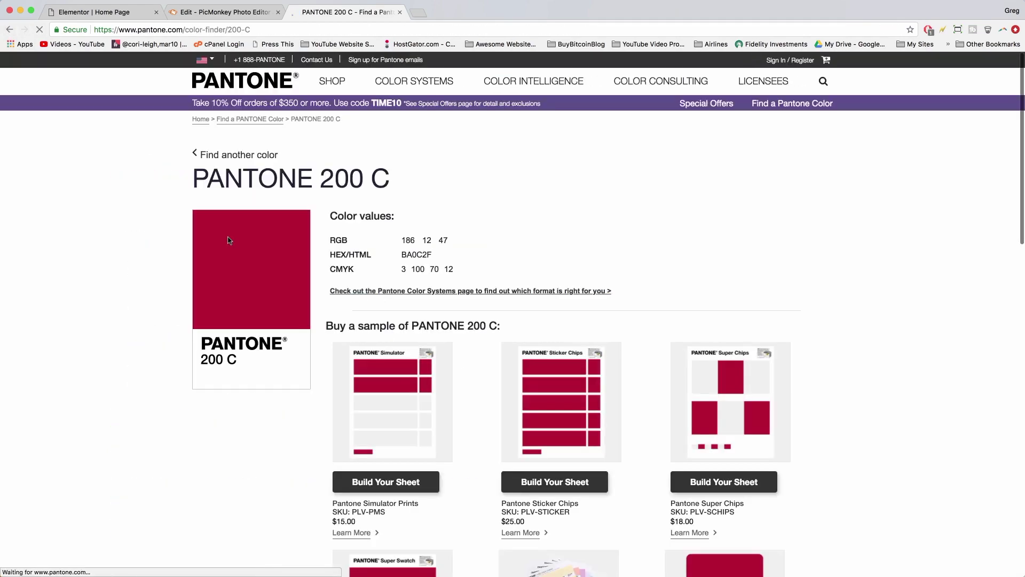
{"action": "scroll", "coordinate": [228, 241], "scroll_direction": "down", "scroll_amount": 3}
{"action": "scroll", "coordinate": [229, 241], "scroll_direction": "up", "scroll_amount": 3}
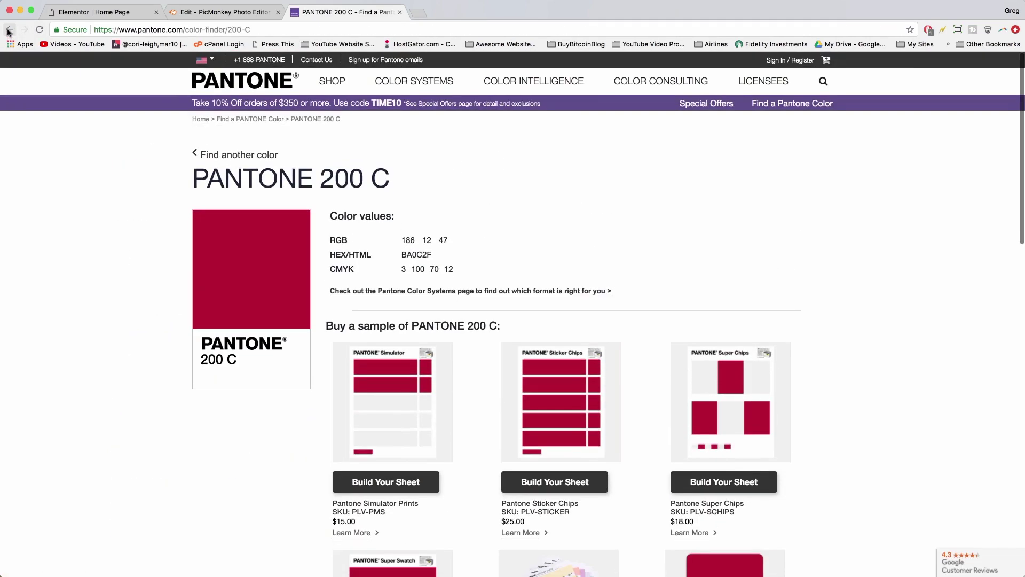
- Open PANTONE 7452 C and copy its hex value 8094DD
{"action": "left_click", "coordinate": [94, 11]}
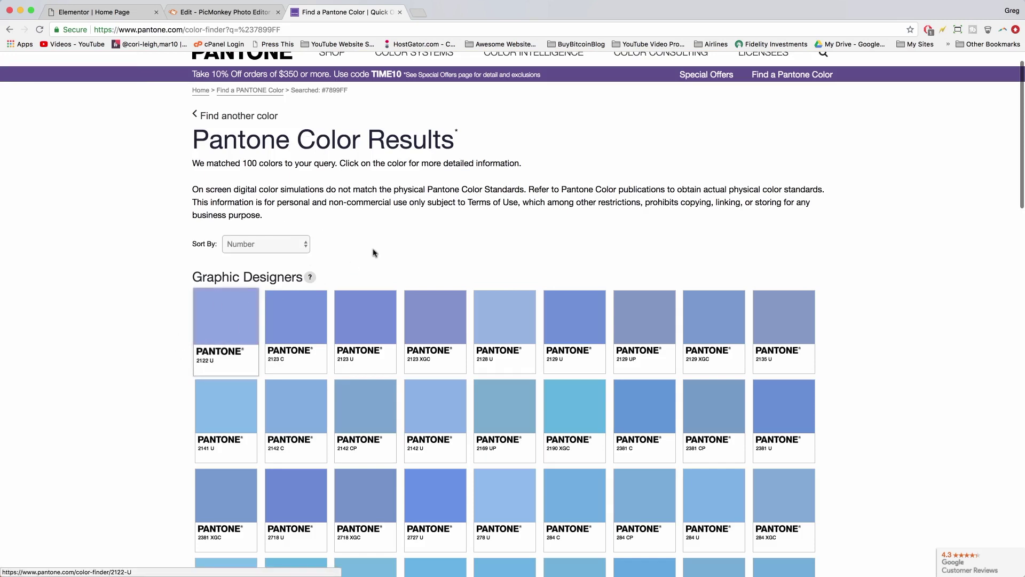
{"action": "scroll", "coordinate": [374, 253], "scroll_direction": "down", "scroll_amount": 3}
{"action": "scroll", "coordinate": [374, 253], "scroll_direction": "down", "scroll_amount": 5}
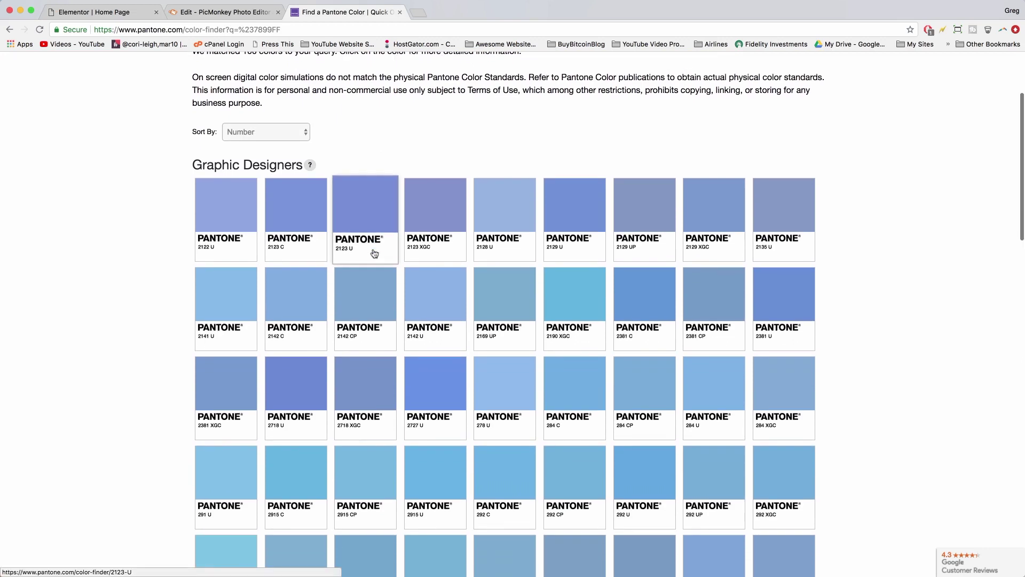
{"action": "scroll", "coordinate": [373, 252], "scroll_direction": "down", "scroll_amount": 5}
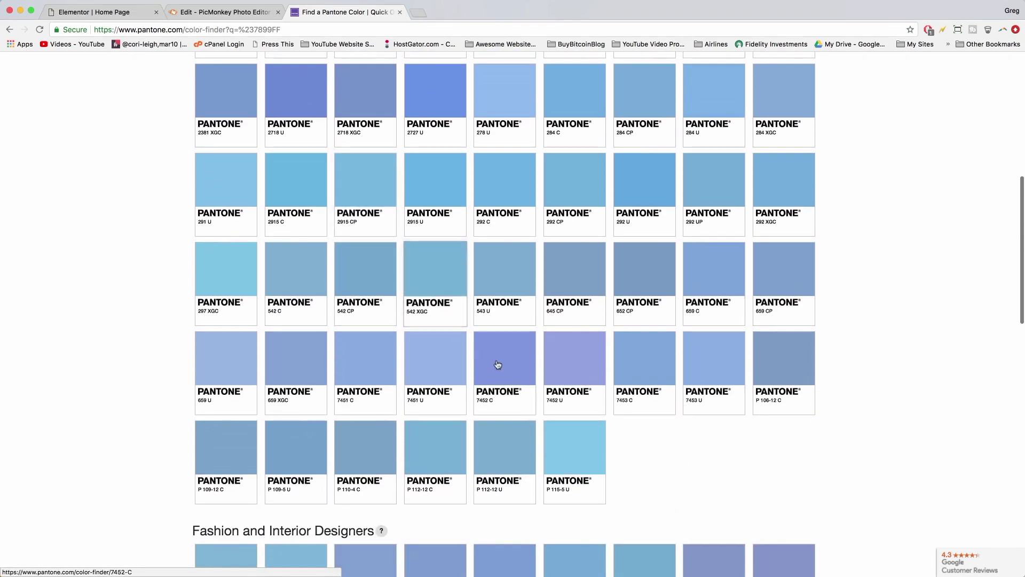
{"action": "left_click", "coordinate": [504, 369]}
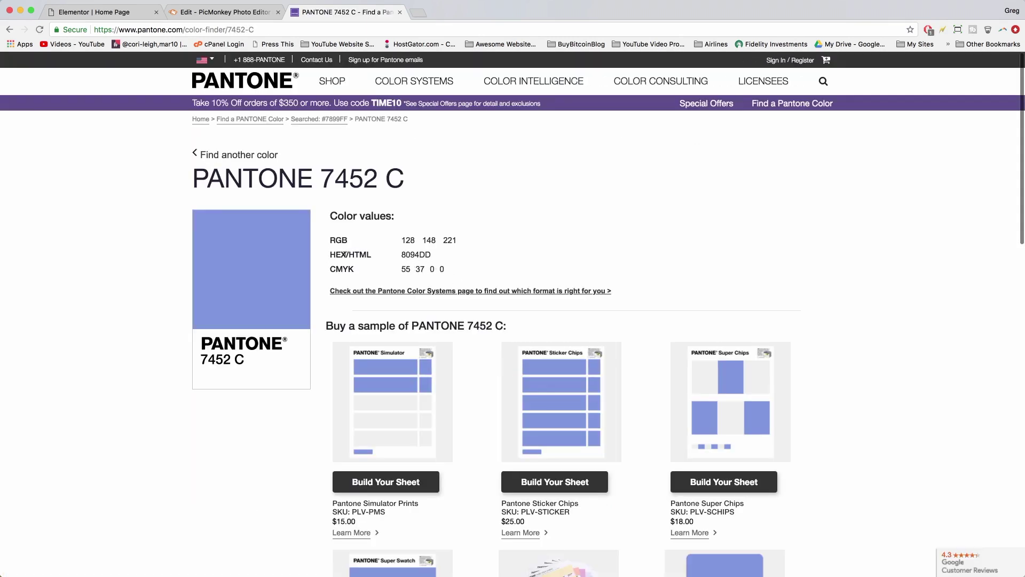
{"action": "double_click", "coordinate": [415, 251]}
{"action": "right_click", "coordinate": [415, 252]}
{"action": "left_click", "coordinate": [429, 275]}
- Change the icon's primary colour from 4054b2 to the copied hex 8094dd
{"action": "left_click", "coordinate": [124, 13]}
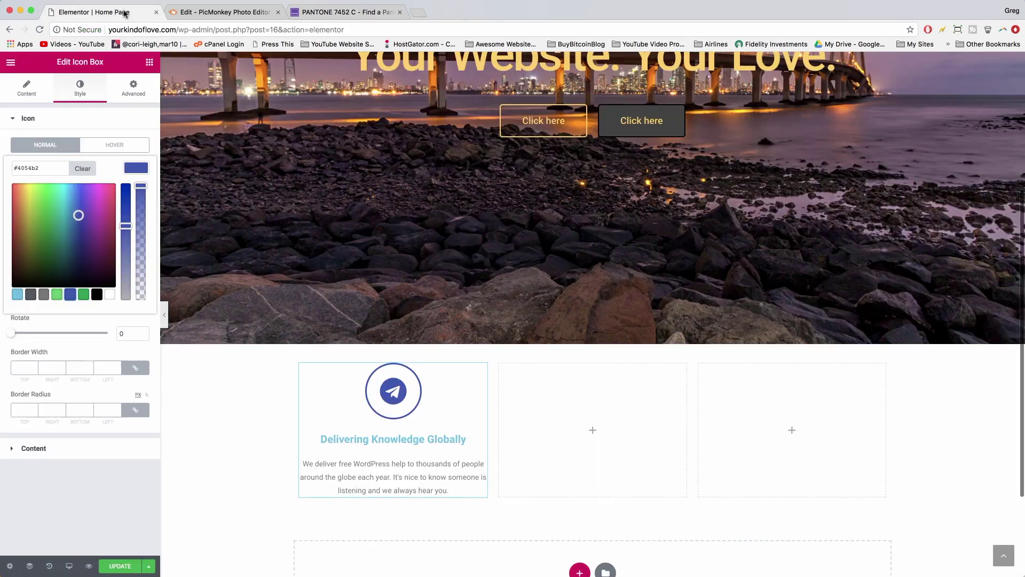
{"action": "double_click", "coordinate": [38, 167]}
{"action": "key", "text": "super+v"}
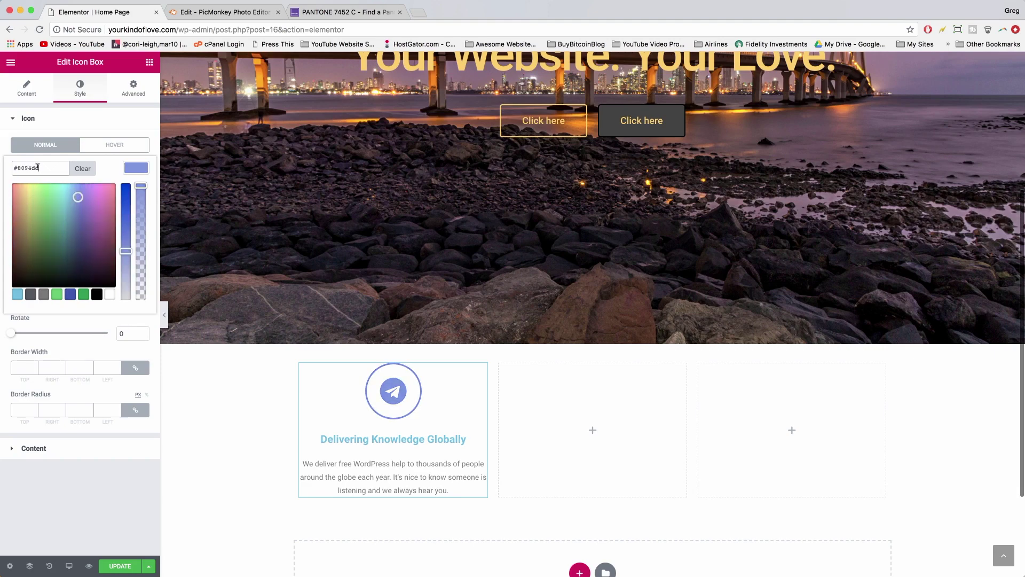
{"action": "scroll", "coordinate": [179, 307], "scroll_direction": "up", "scroll_amount": 4}
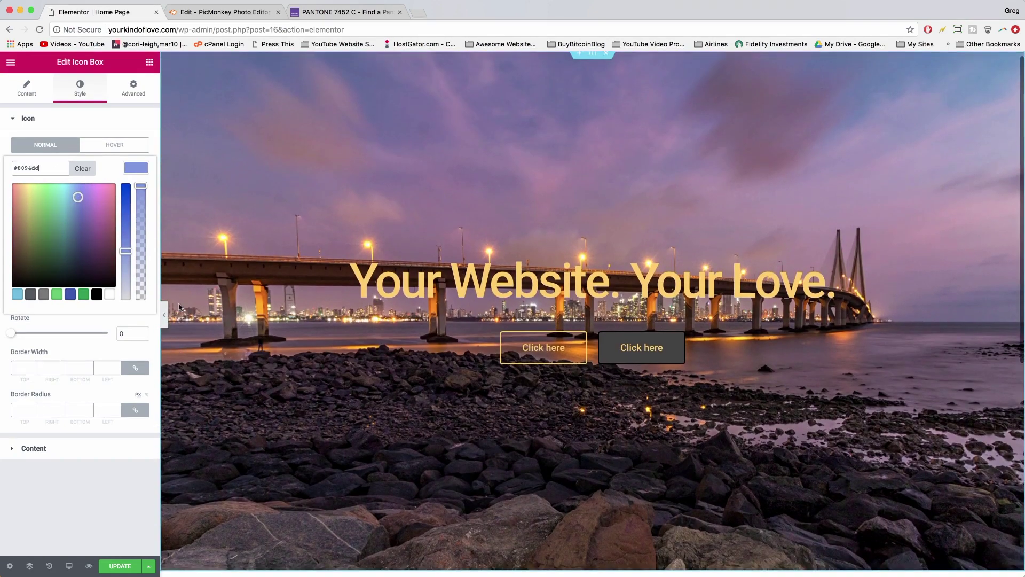
{"action": "scroll", "coordinate": [298, 326], "scroll_direction": "down", "scroll_amount": 6}
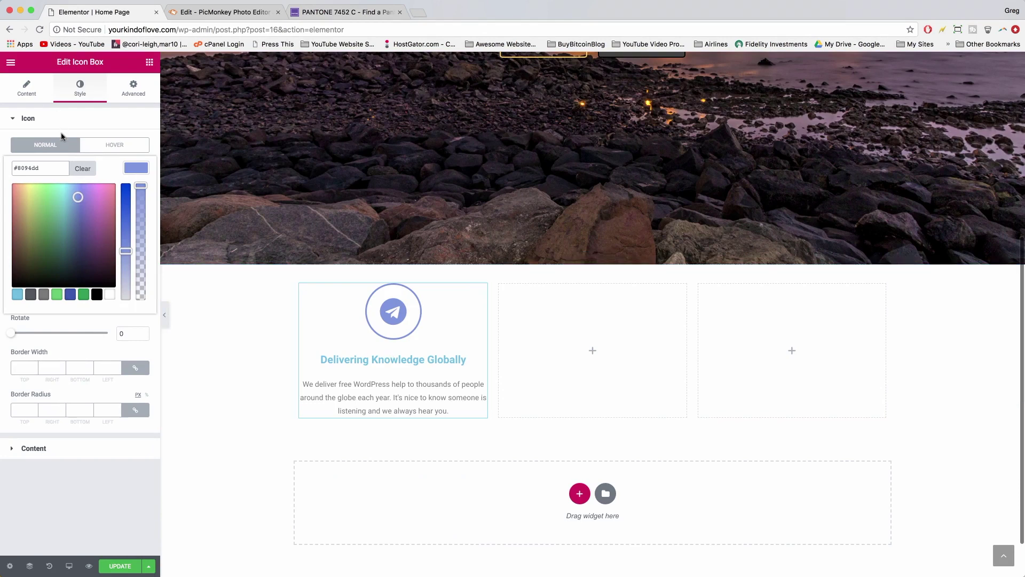
{"action": "left_click", "coordinate": [130, 169]}
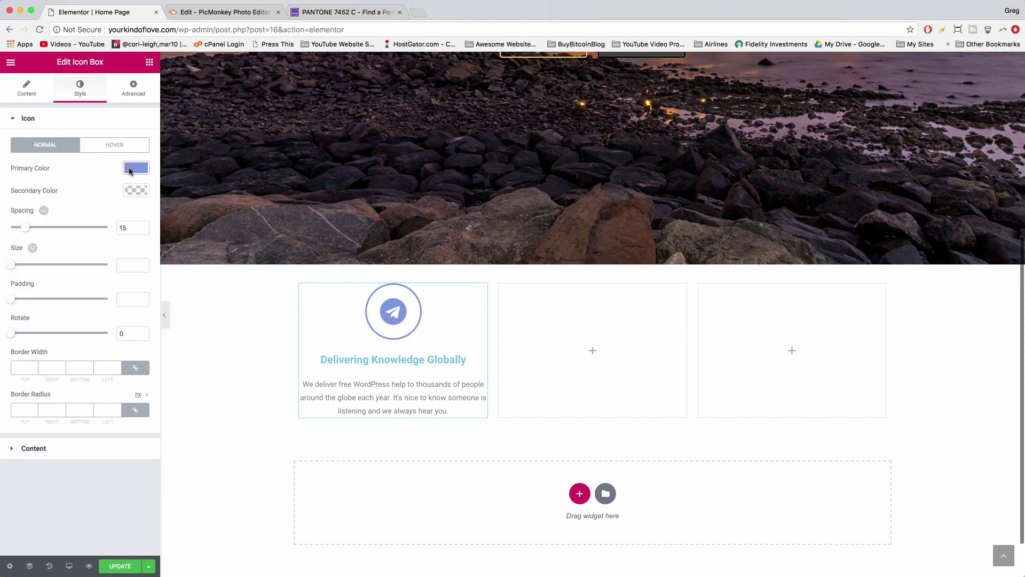
- Leave the icon's Secondary Color empty after a trial paste of the copied code
{"action": "left_click", "coordinate": [136, 191]}
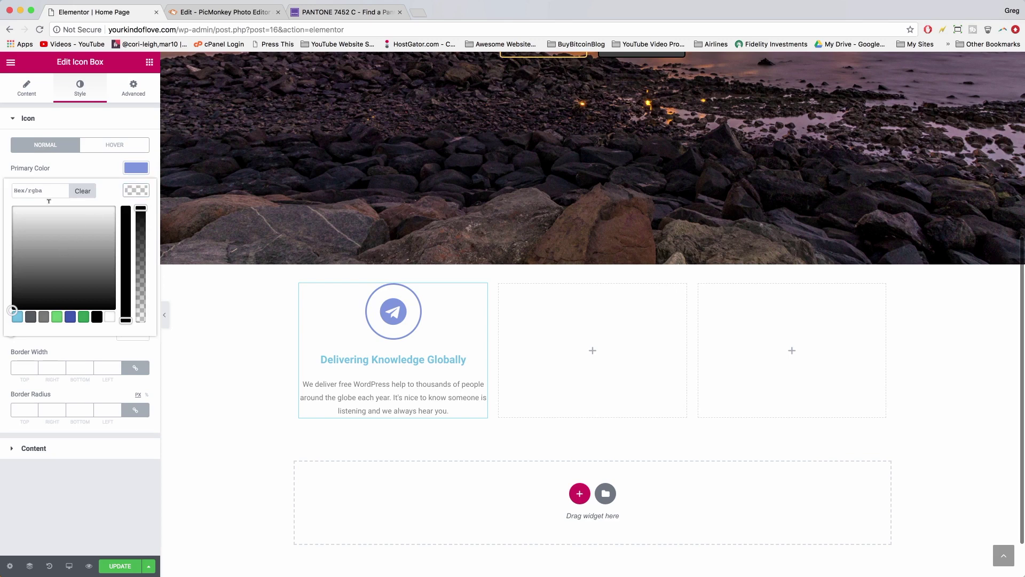
{"action": "left_click", "coordinate": [33, 185]}
{"action": "right_click", "coordinate": [33, 188]}
{"action": "left_click", "coordinate": [53, 251]}
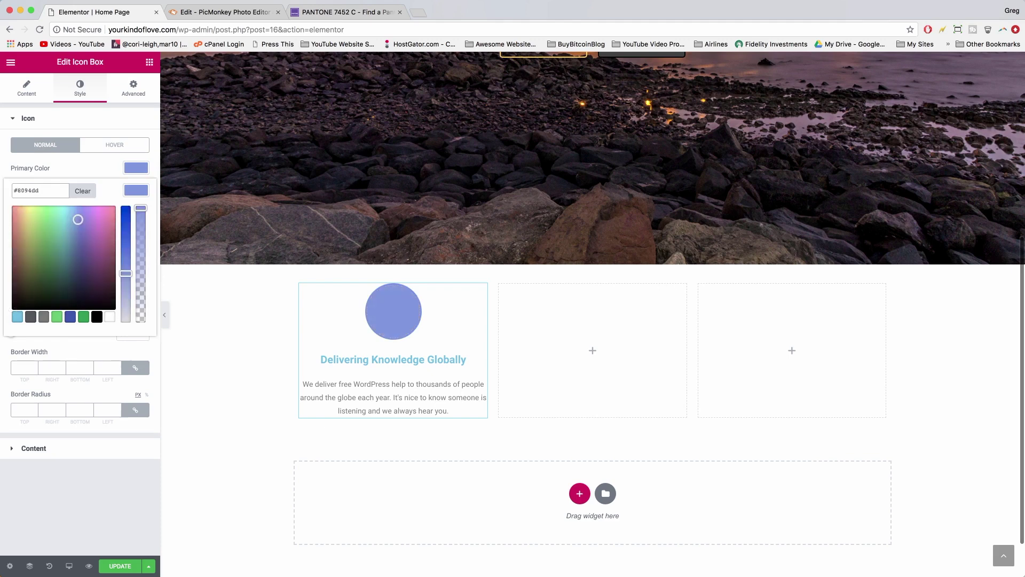
{"action": "left_click", "coordinate": [17, 191]}
{"action": "key", "text": "BackSpace"}
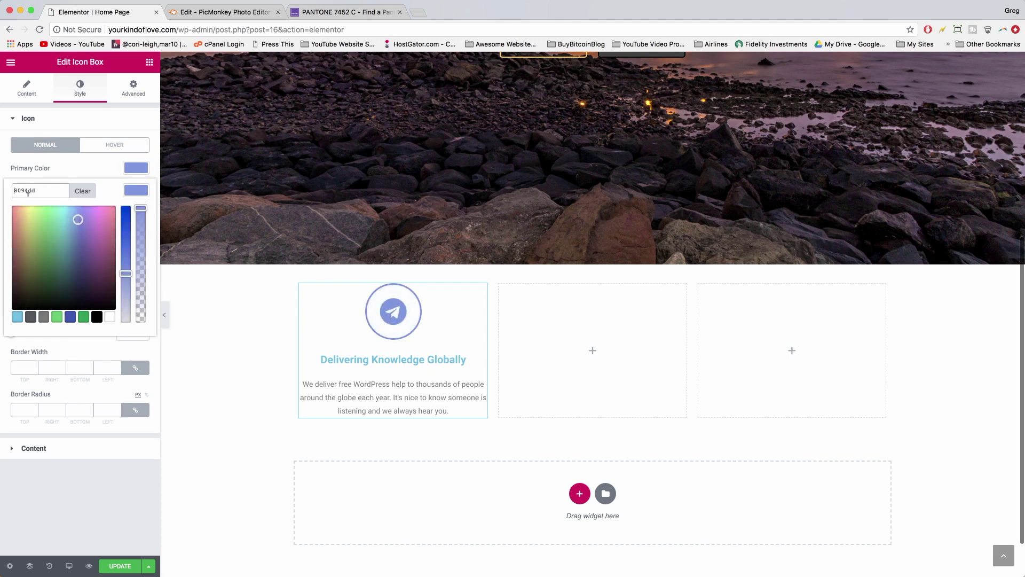
{"action": "left_click", "coordinate": [130, 193]}
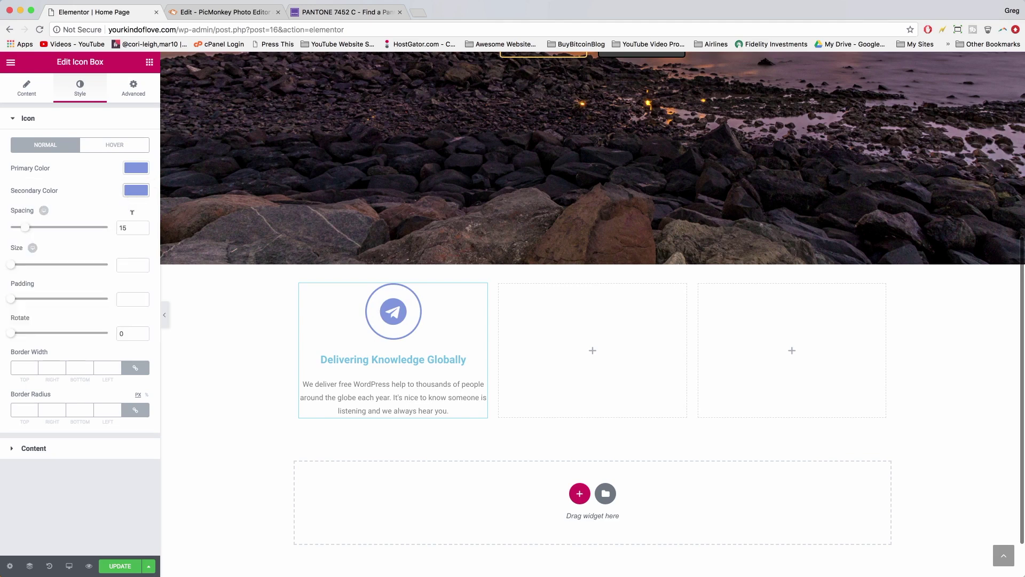
{"action": "left_click", "coordinate": [137, 191]}
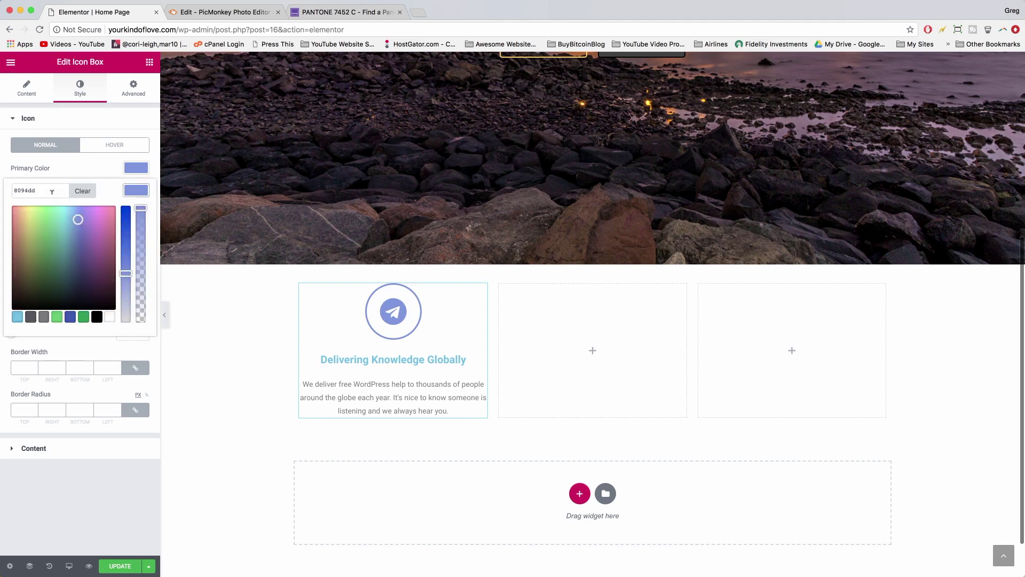
{"action": "left_click", "coordinate": [83, 192]}
{"action": "left_click", "coordinate": [137, 193]}
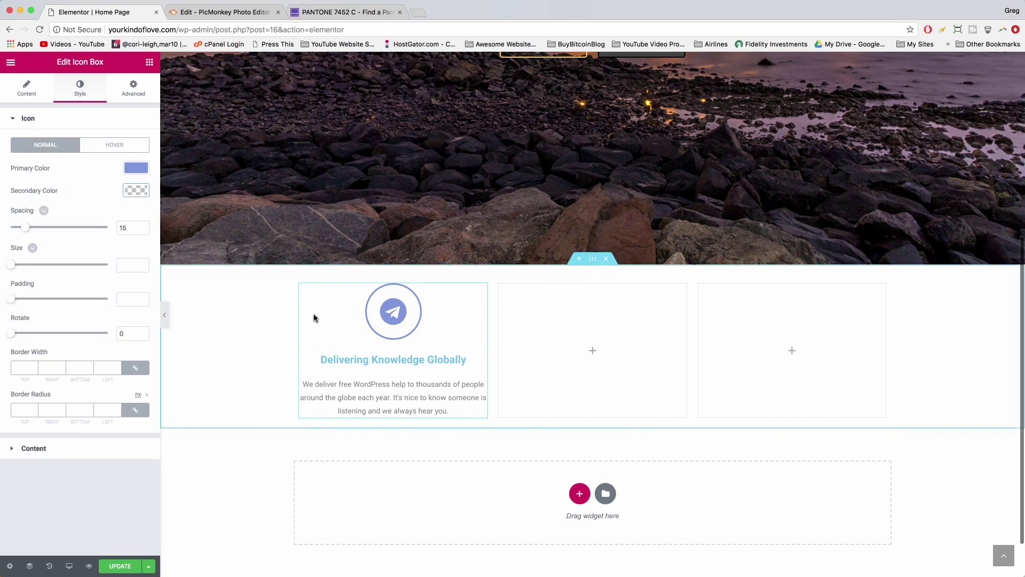
- Set the title colour to #8094dd and update the page
{"action": "left_click", "coordinate": [45, 449]}
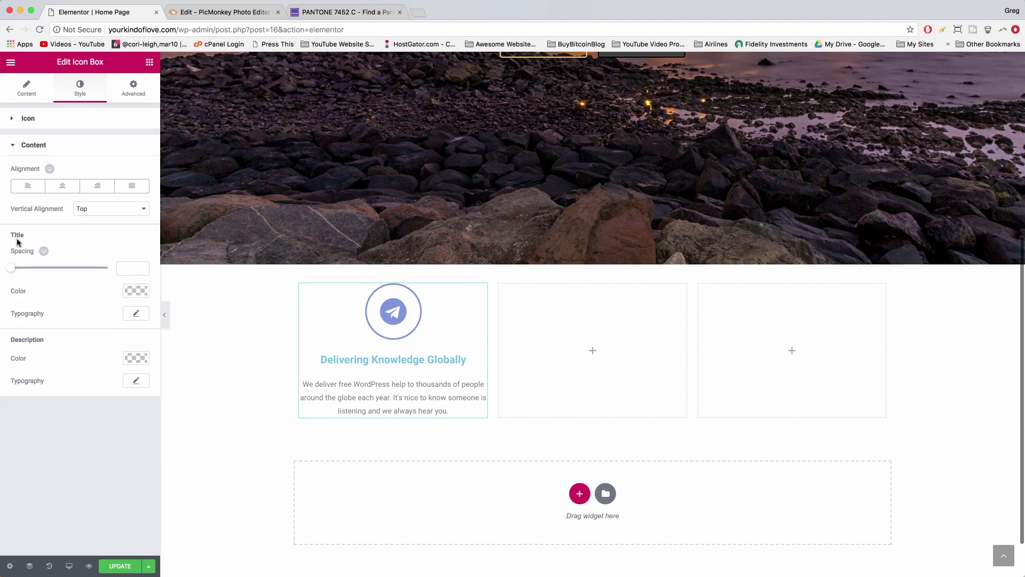
{"action": "left_click", "coordinate": [132, 292]}
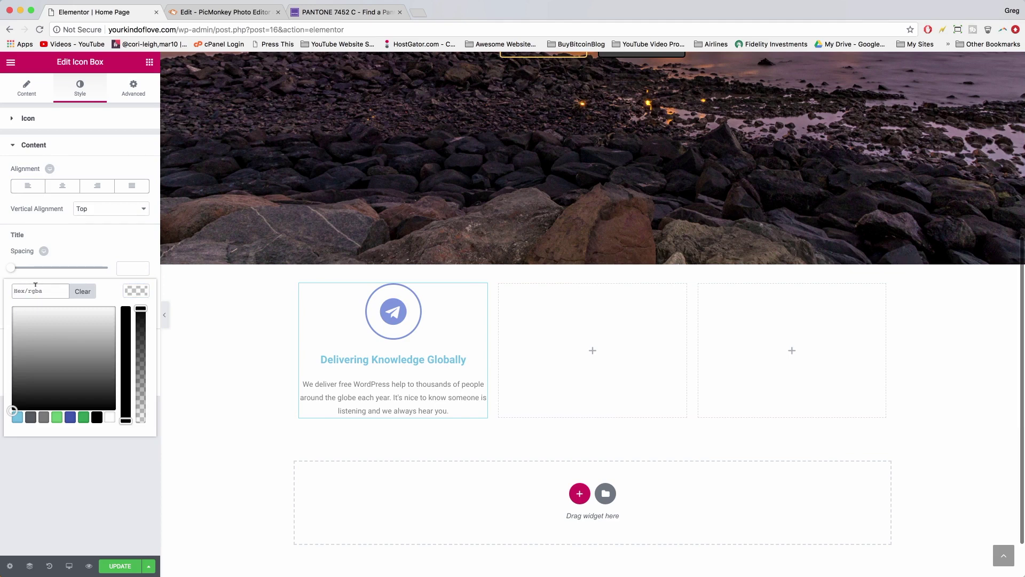
{"action": "key", "text": "super+v"}
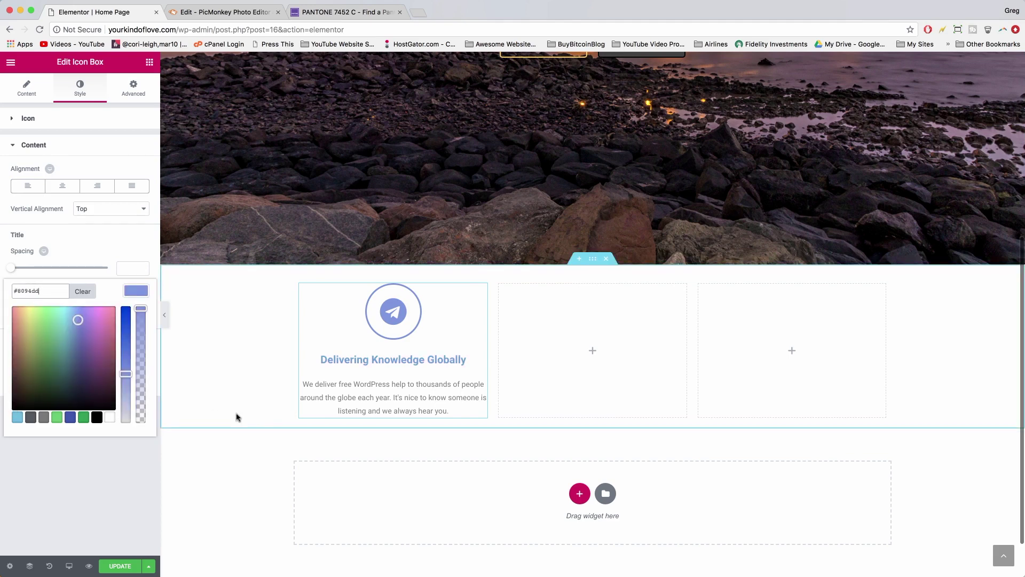
{"action": "left_click", "coordinate": [209, 407]}
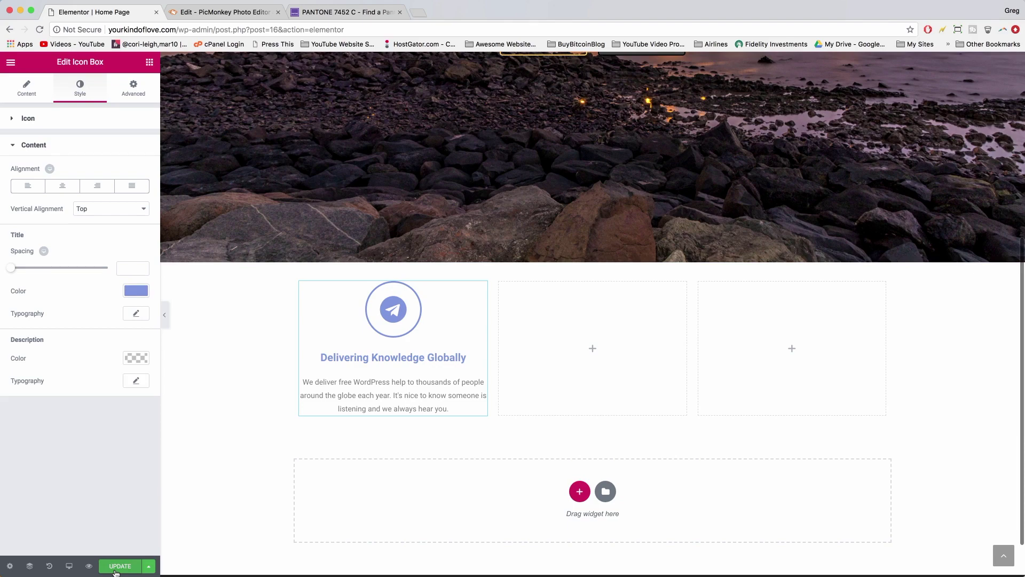
{"action": "left_click", "coordinate": [115, 570]}
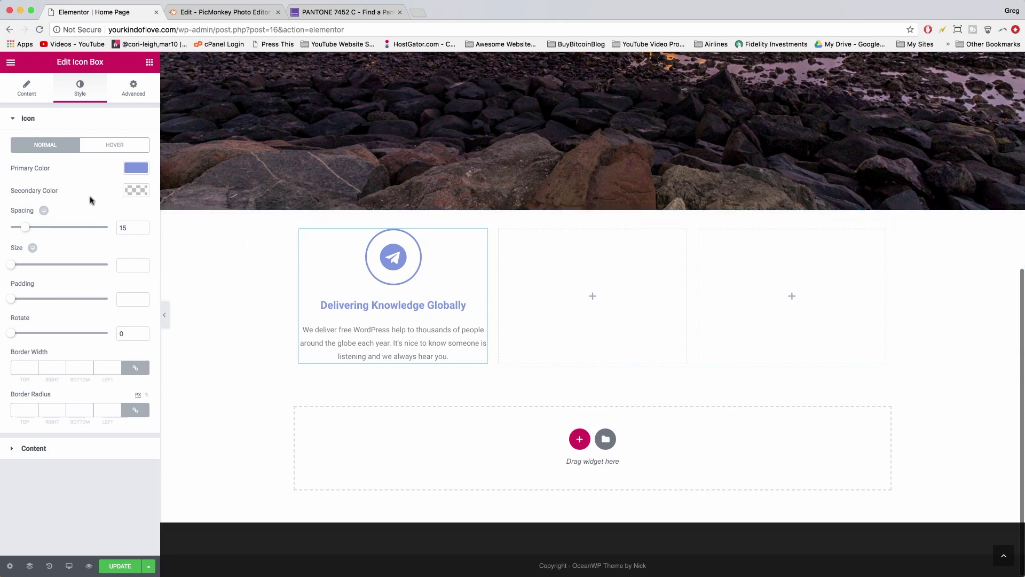
- Enter a trial link in the icon box's Link to field, then delete it again
{"action": "left_click", "coordinate": [25, 90]}
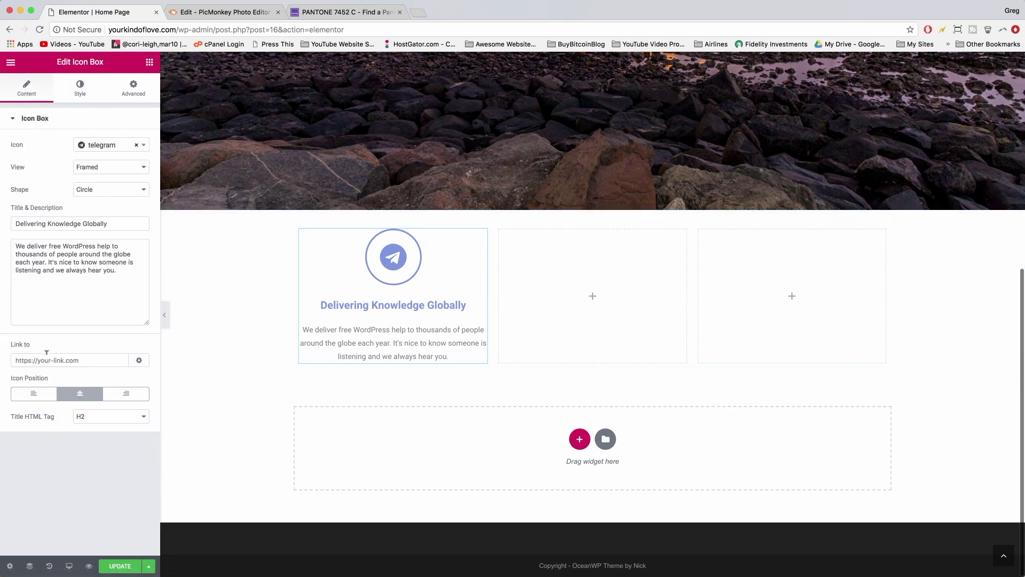
{"action": "left_click", "coordinate": [45, 360]}
{"action": "type", "text": "https://google.com"}
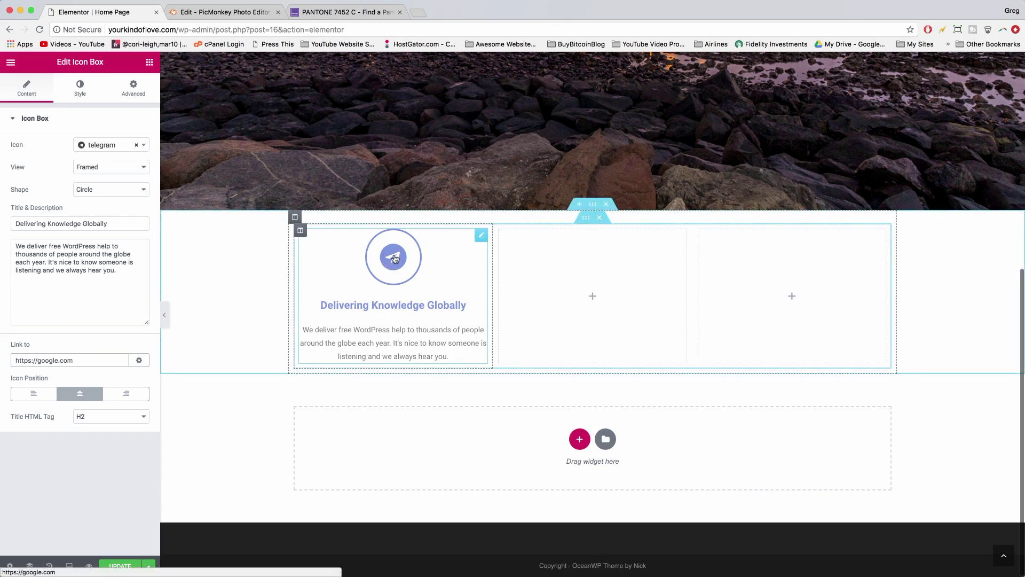
{"action": "key", "text": "super+a"}
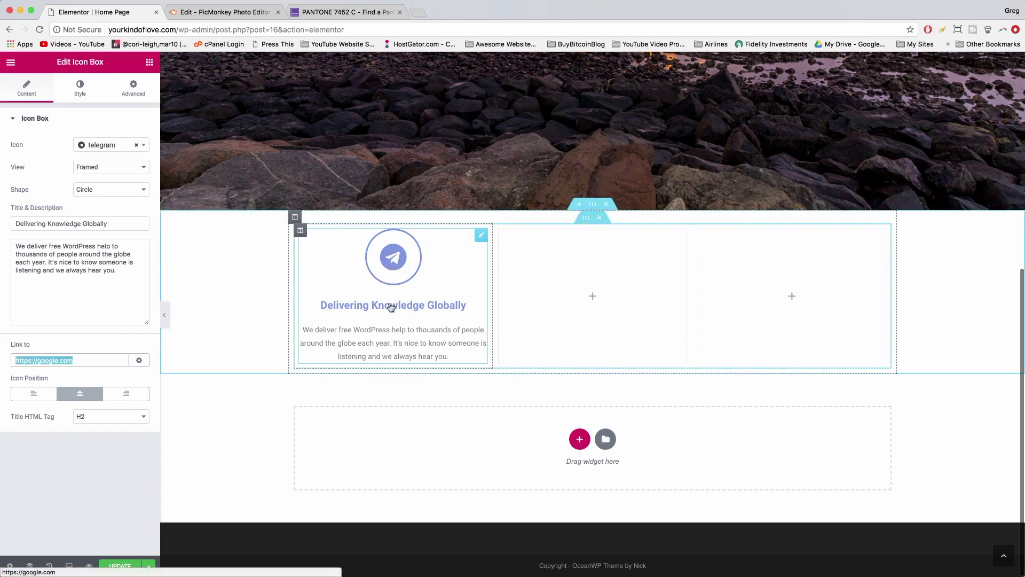
{"action": "key", "text": "BackSpace"}
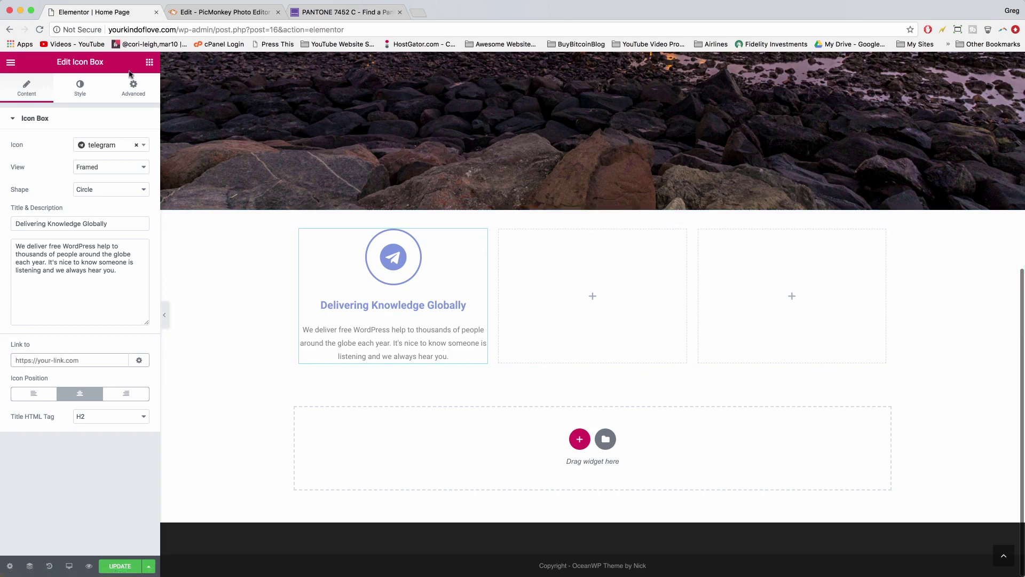
- Add a Text Editor widget under the icon box reading 'Learn more'
{"action": "left_click", "coordinate": [150, 63]}
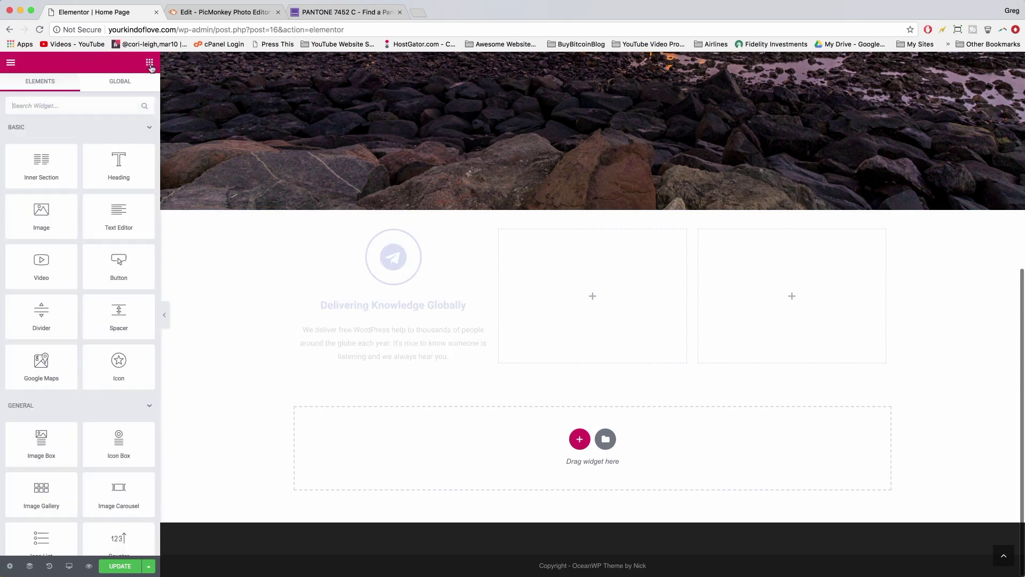
{"action": "left_click_drag", "start_coordinate": [102, 224], "coordinate": [361, 363]}
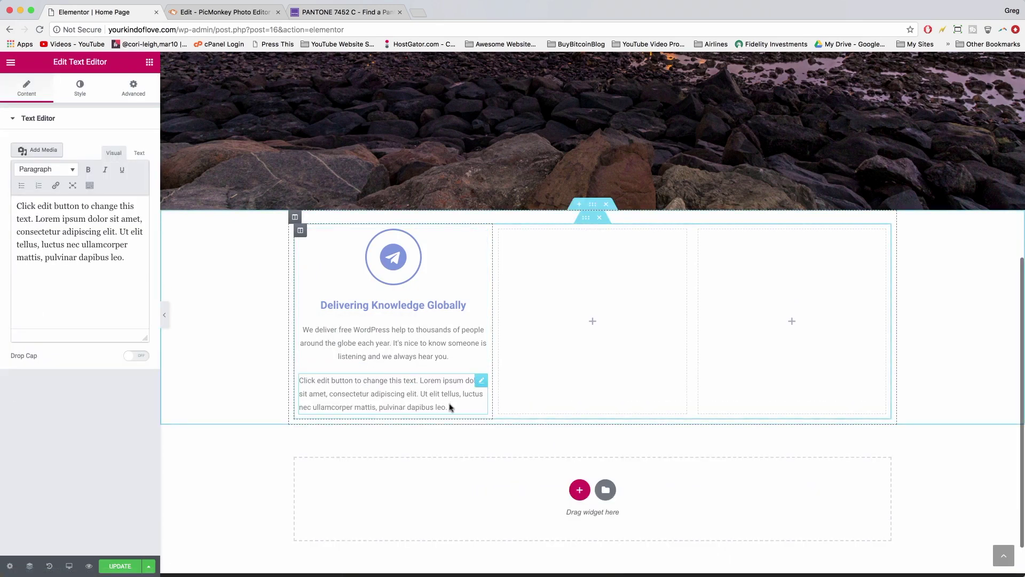
{"action": "left_click", "coordinate": [449, 407]}
{"action": "left_click_drag", "start_coordinate": [462, 403], "coordinate": [270, 375]}
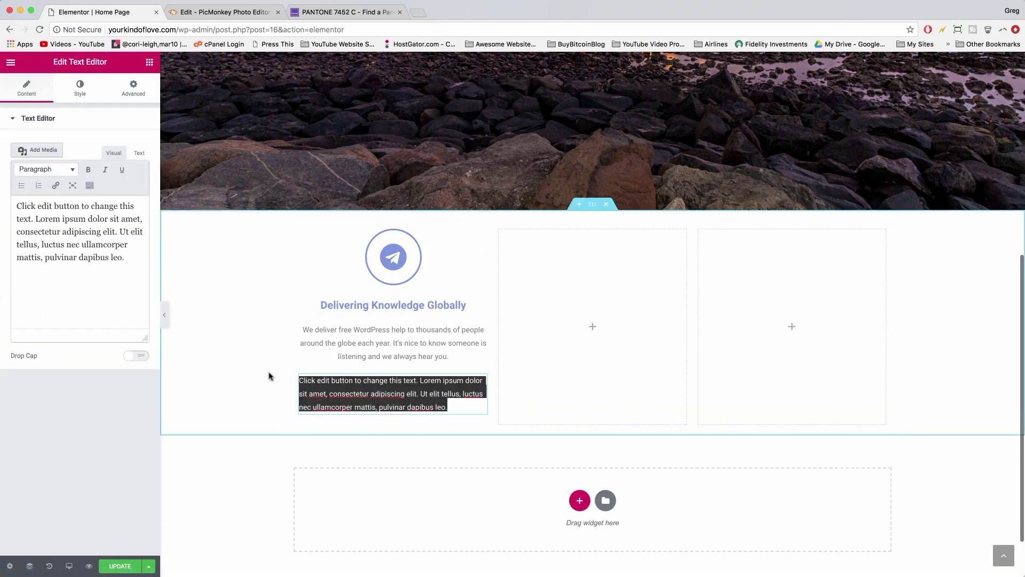
{"action": "type", "text": "Learn more"}
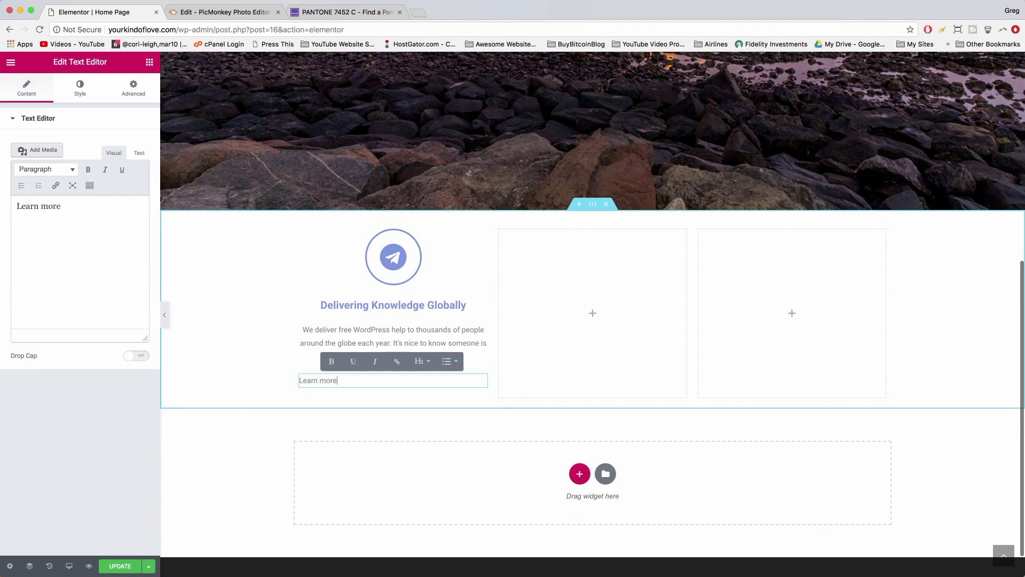
- Try linking the 'Learn more' text, then delete the whole text widget
{"action": "left_click", "coordinate": [76, 204]}
{"action": "left_click_drag", "start_coordinate": [76, 204], "coordinate": [6, 206]}
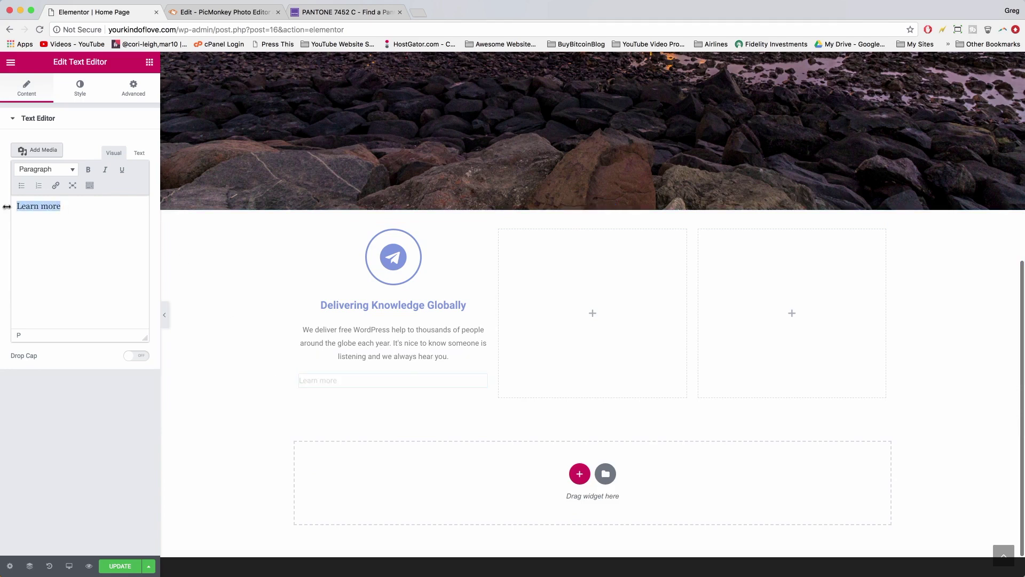
{"action": "left_click", "coordinate": [55, 186]}
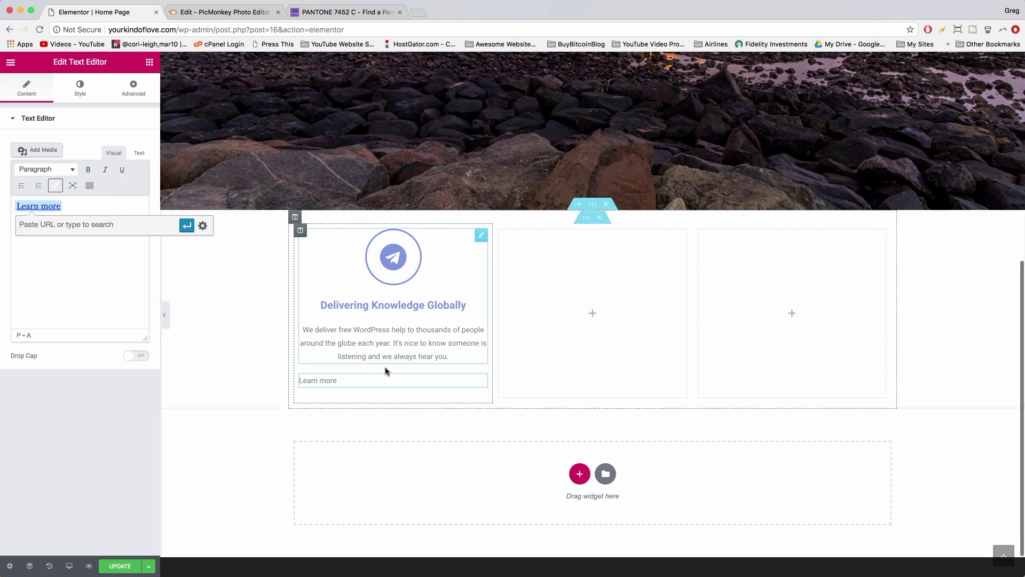
{"action": "right_click", "coordinate": [482, 384]}
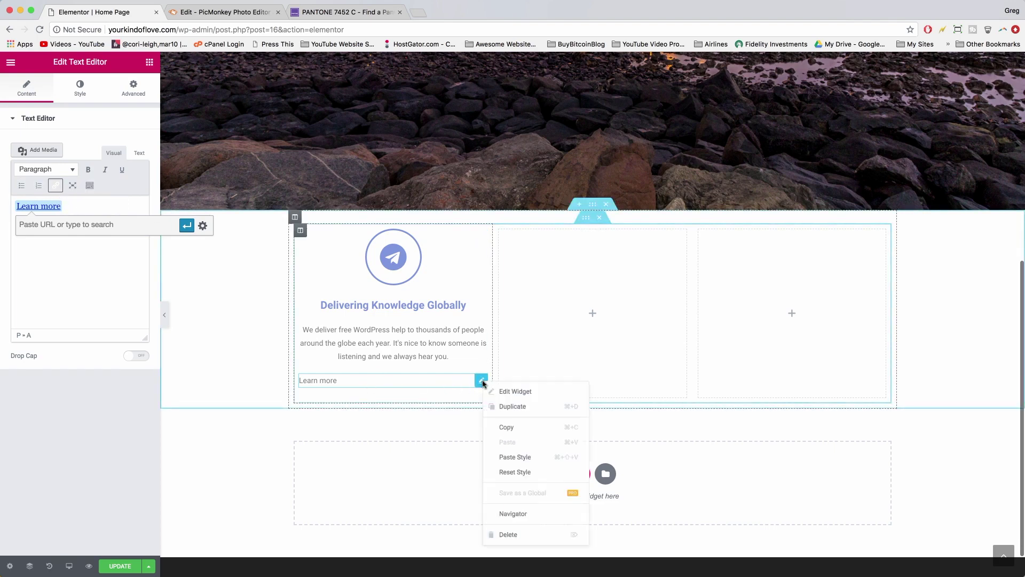
{"action": "left_click", "coordinate": [522, 535]}
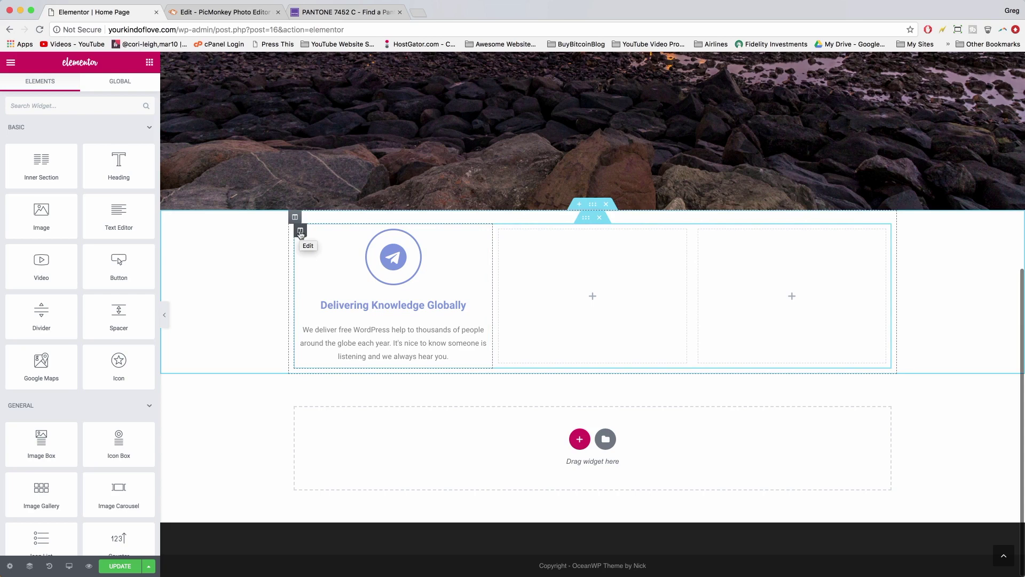
- Duplicate the first icon box column twice, giving three identical 'Delivering Knowledge Globally' boxes
{"action": "right_click", "coordinate": [300, 233]}
{"action": "left_click", "coordinate": [329, 259]}
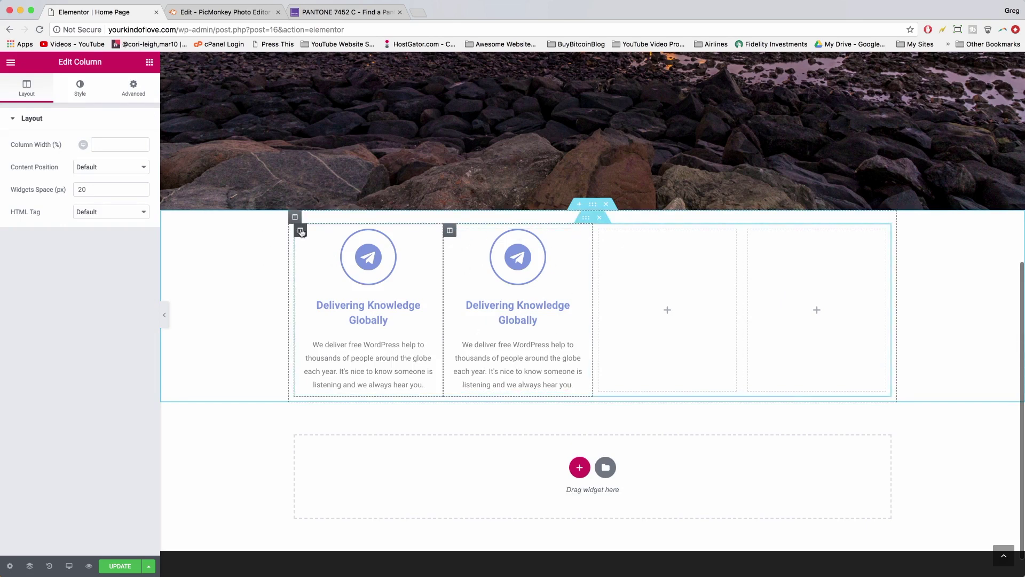
{"action": "right_click", "coordinate": [300, 231]}
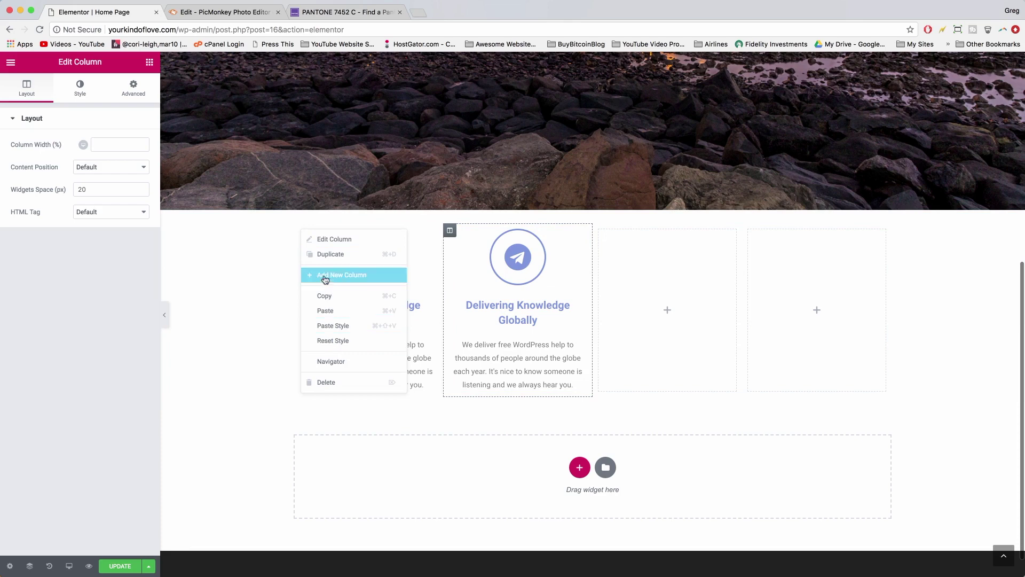
{"action": "left_click", "coordinate": [341, 253]}
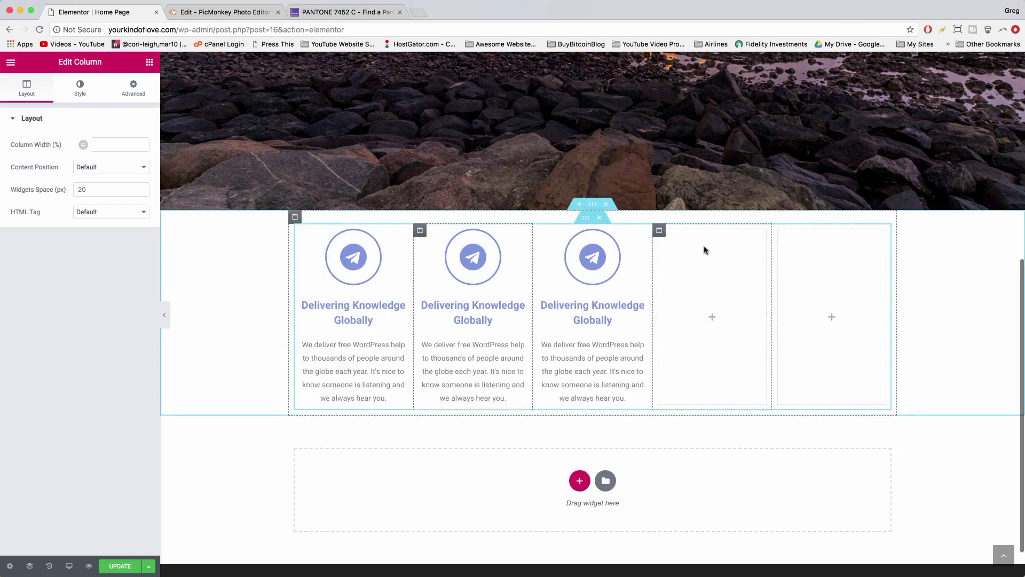
{"action": "right_click", "coordinate": [659, 232]}
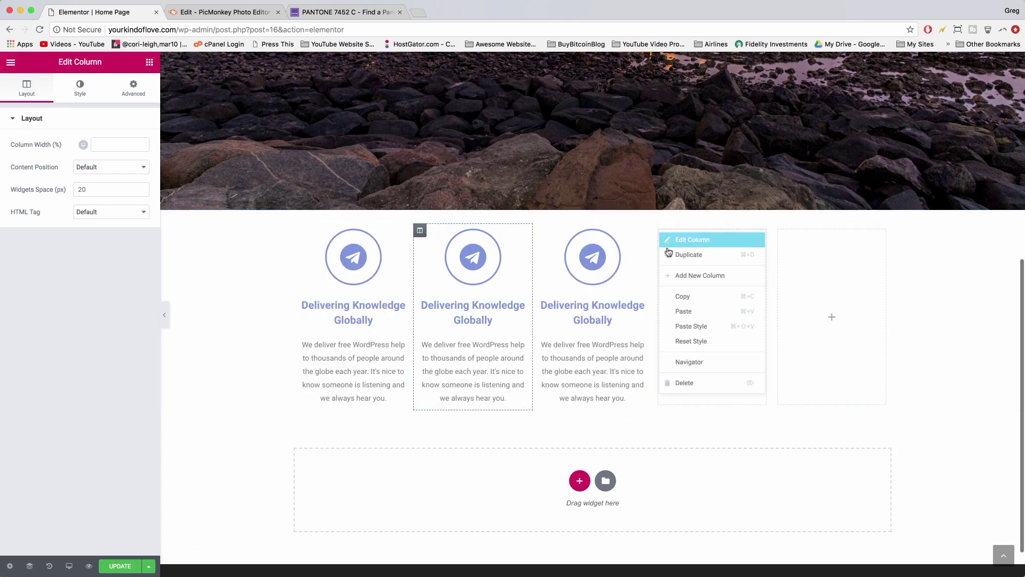
- Delete the empty fourth column from the icon box row
{"action": "left_click", "coordinate": [686, 382]}
{"action": "right_click", "coordinate": [750, 231]}
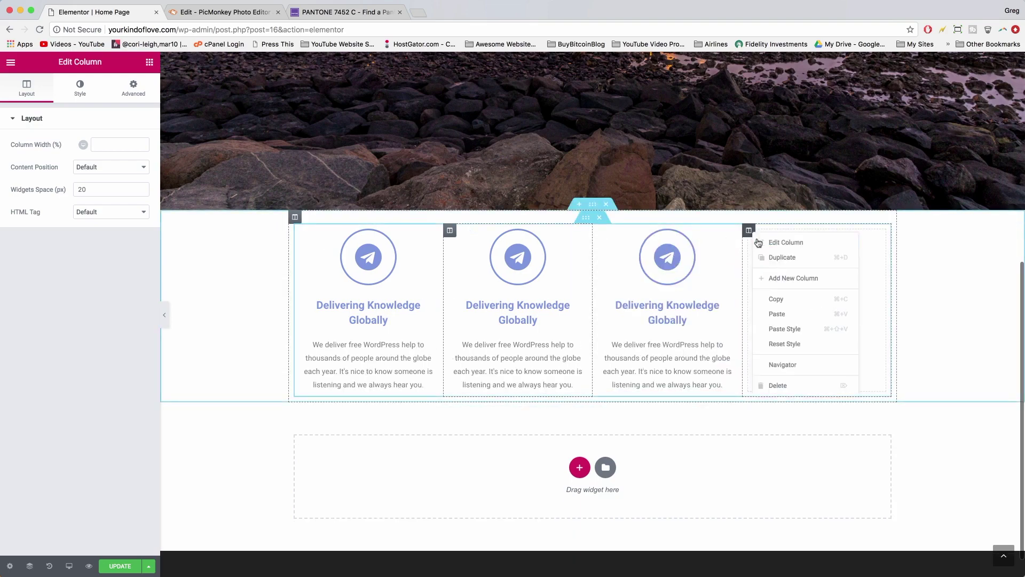
{"action": "left_click", "coordinate": [789, 384]}
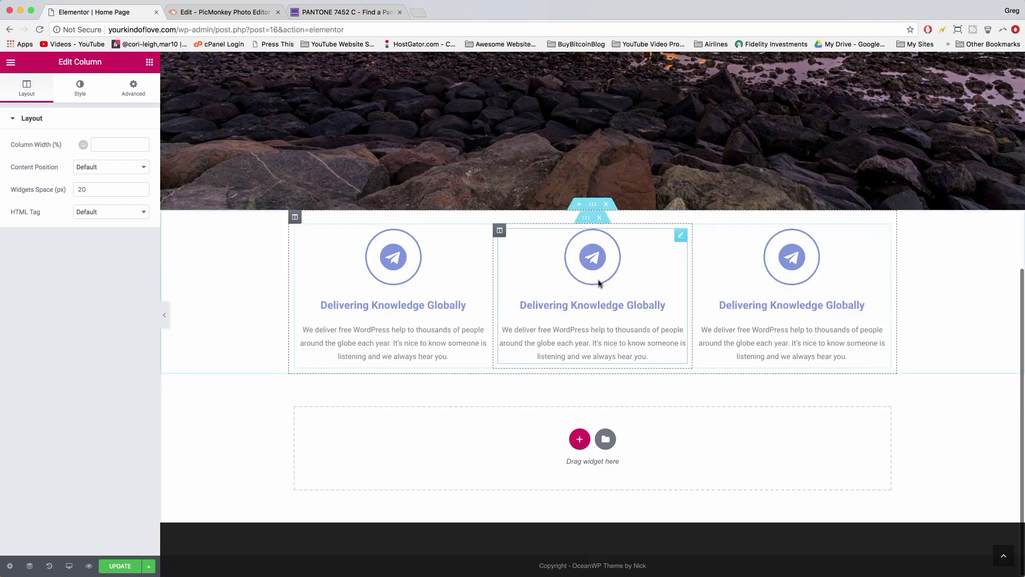
{"action": "scroll", "coordinate": [599, 282], "scroll_direction": "up", "scroll_amount": 6}
{"action": "scroll", "coordinate": [587, 288], "scroll_direction": "down", "scroll_amount": 5}
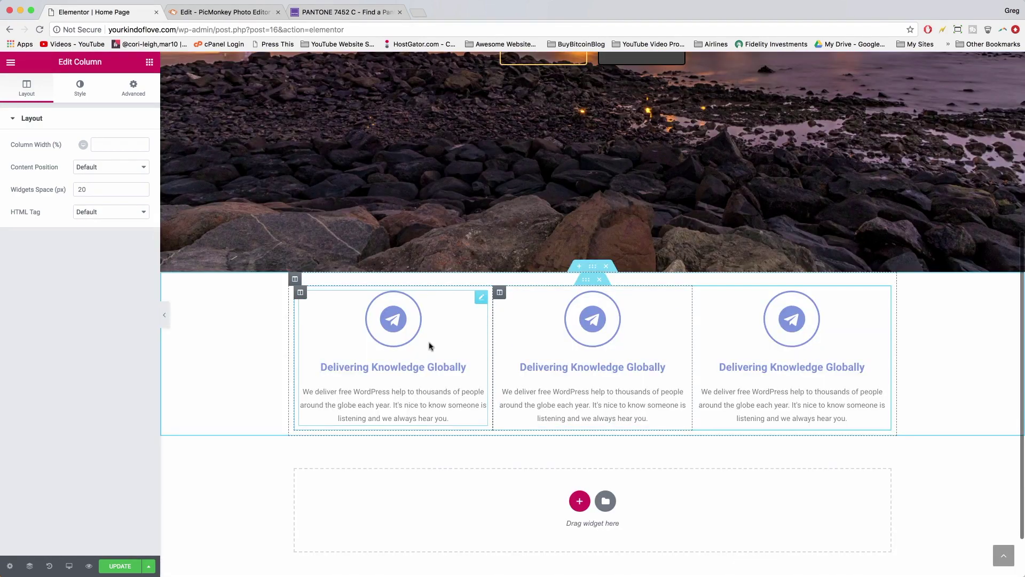
- Give the middle icon box a thumbs-up icon, the title 'Keepin' It Fun' and a new description
{"action": "left_click", "coordinate": [597, 320]}
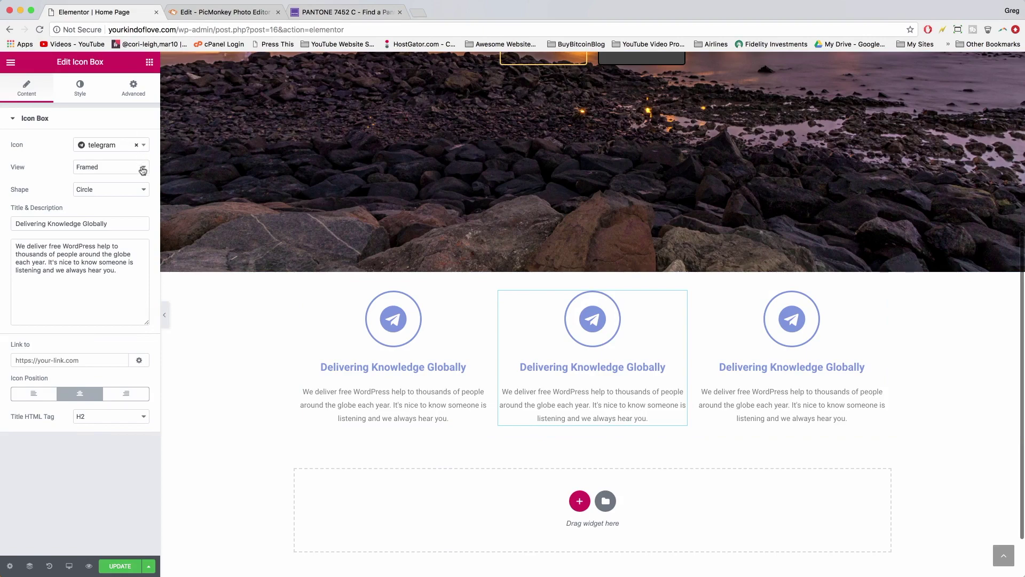
{"action": "left_click", "coordinate": [117, 148]}
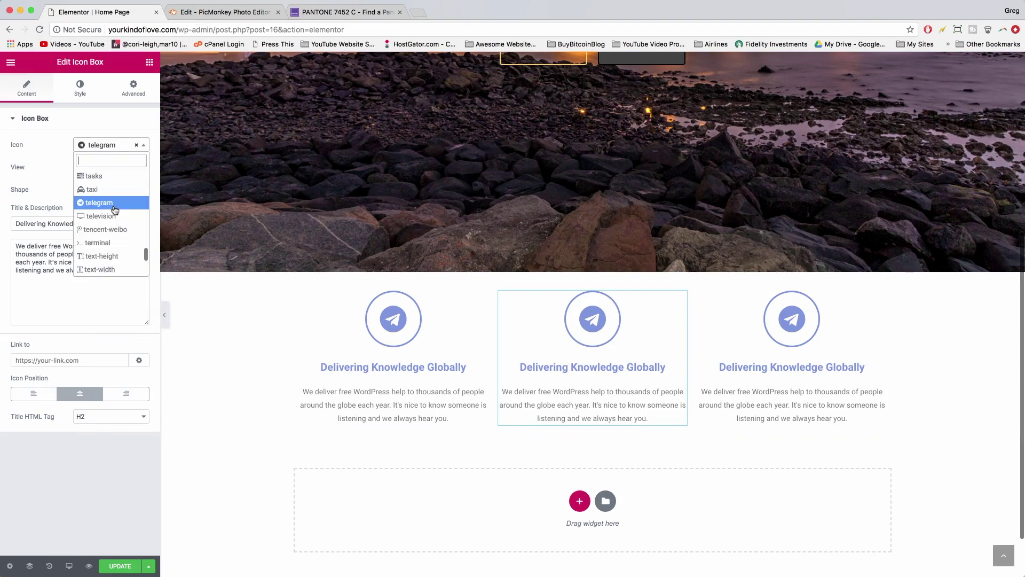
{"action": "scroll", "coordinate": [111, 225], "scroll_direction": "down", "scroll_amount": 2}
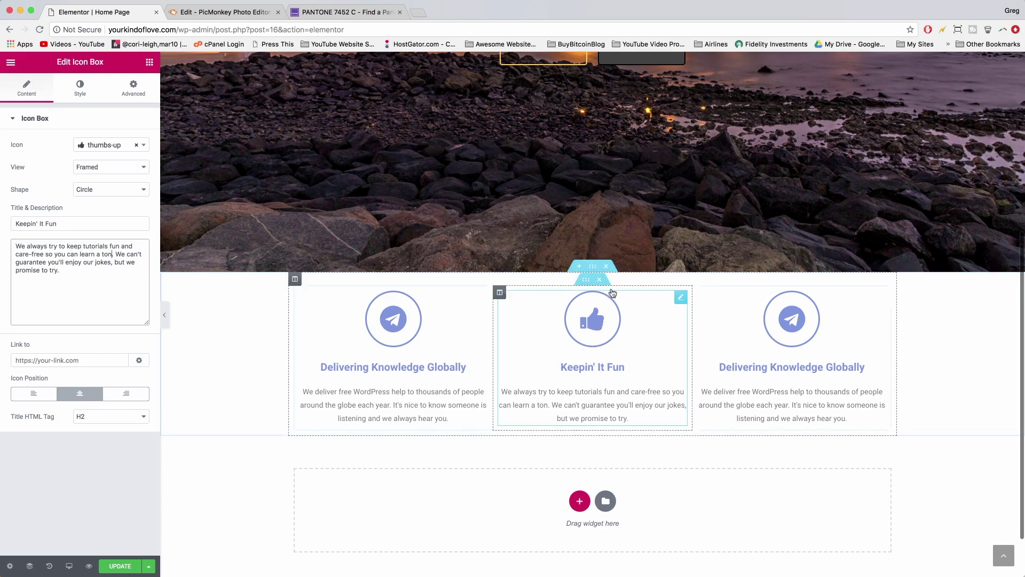
{"action": "left_click", "coordinate": [87, 89]}
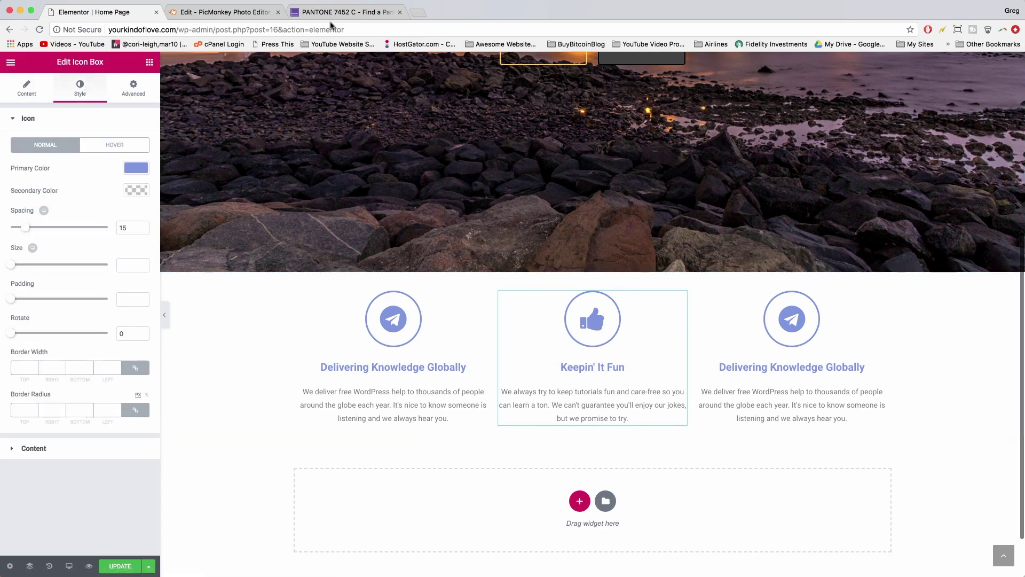
{"action": "left_click", "coordinate": [350, 11]}
- Search the Find a Pantone Color picker for a dark green
{"action": "scroll", "coordinate": [525, 324], "scroll_direction": "down", "scroll_amount": 10}
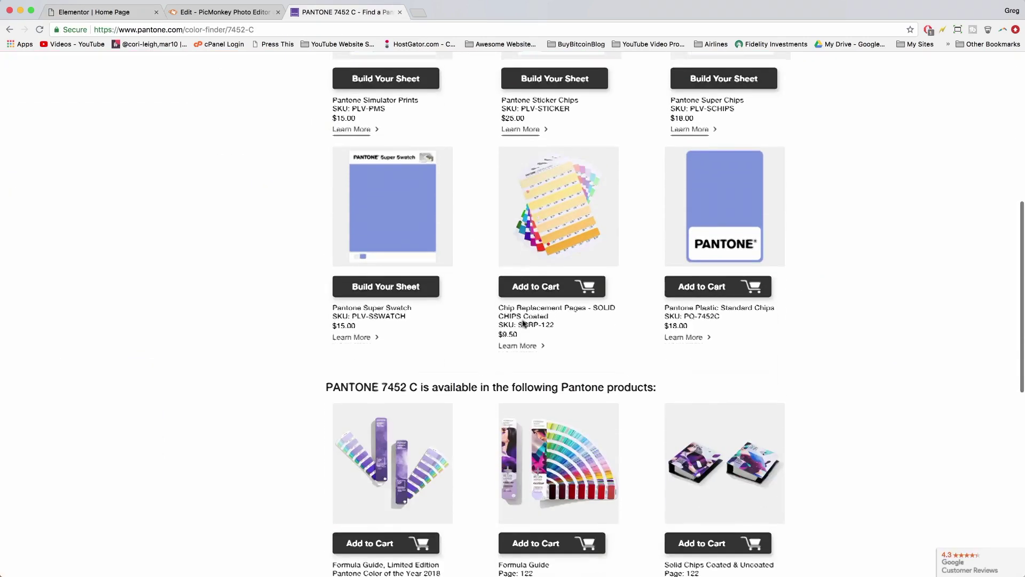
{"action": "scroll", "coordinate": [525, 324], "scroll_direction": "up", "scroll_amount": 10}
{"action": "left_click", "coordinate": [10, 30]}
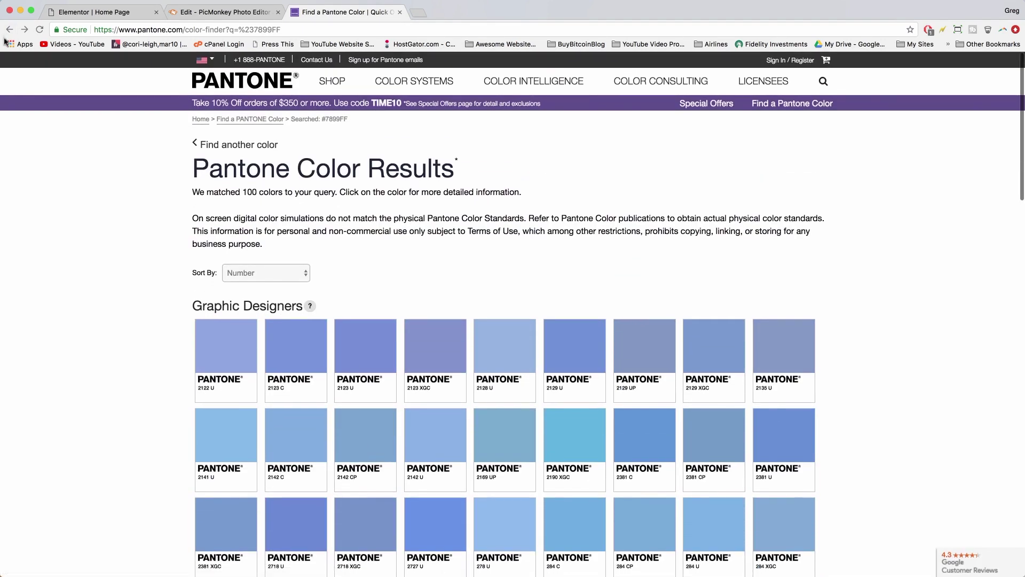
{"action": "left_click", "coordinate": [9, 29]}
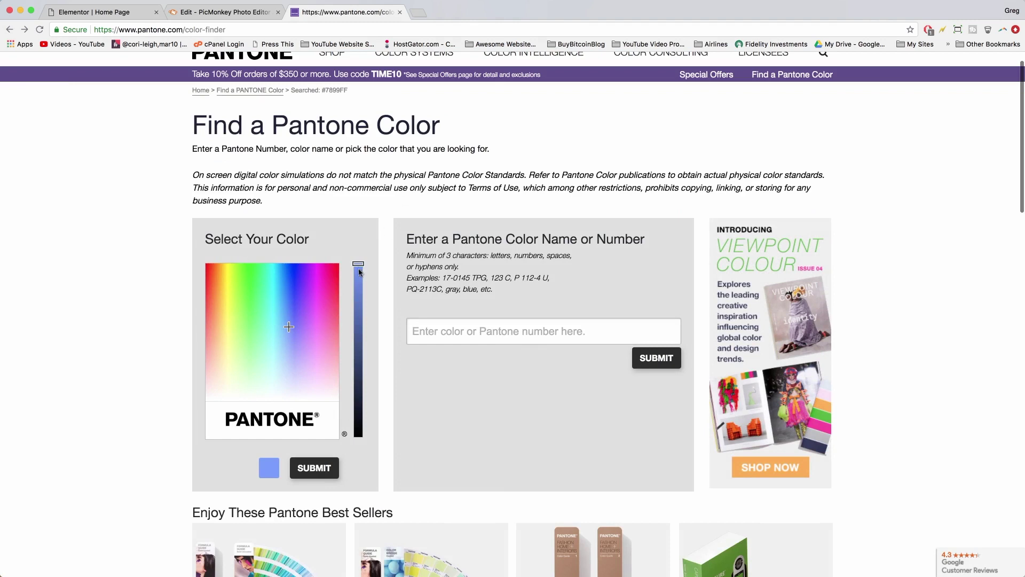
{"action": "left_click", "coordinate": [254, 318]}
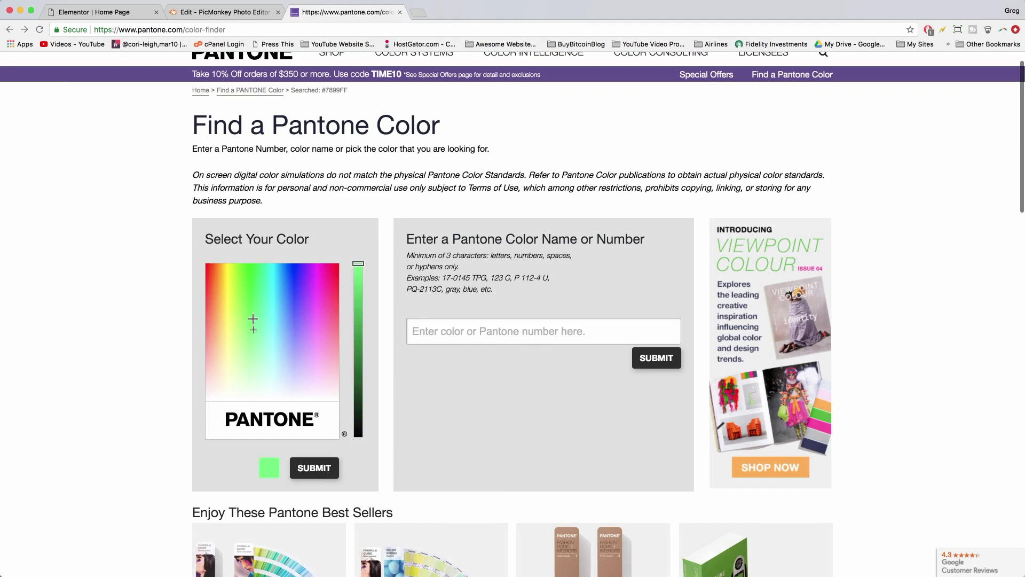
{"action": "left_click", "coordinate": [360, 333]}
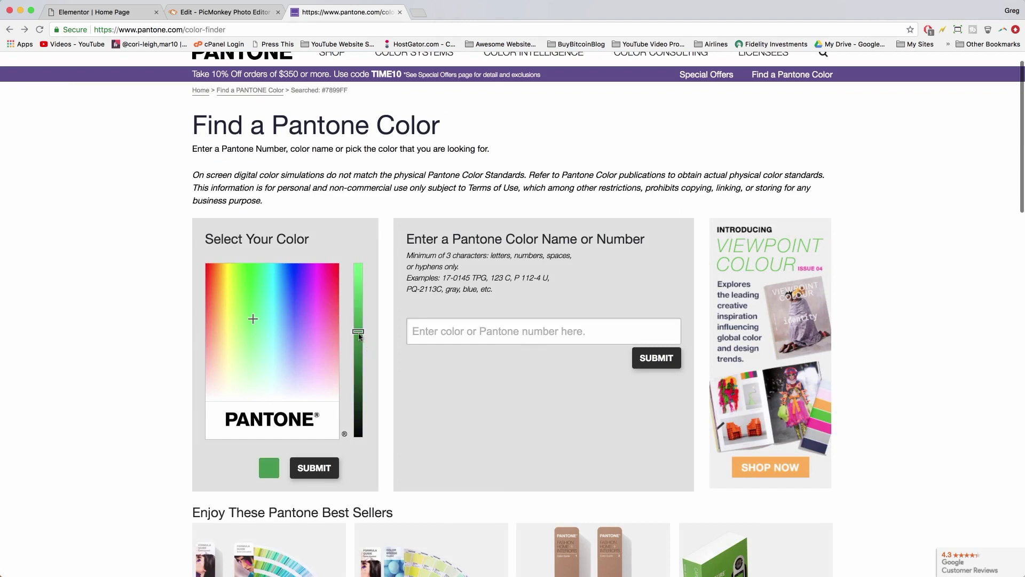
{"action": "left_click", "coordinate": [315, 467]}
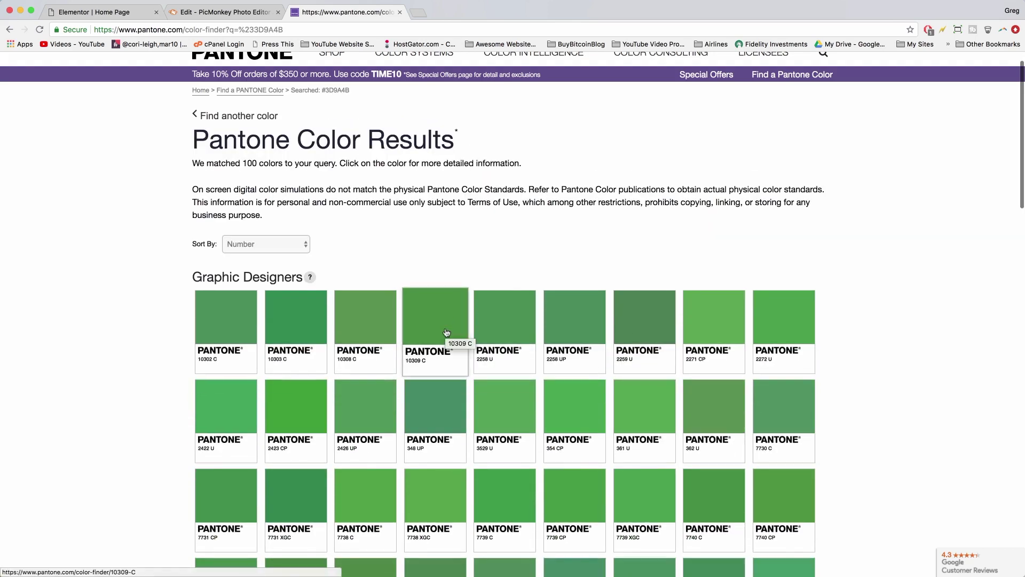
{"action": "scroll", "coordinate": [446, 332], "scroll_direction": "down", "scroll_amount": 7}
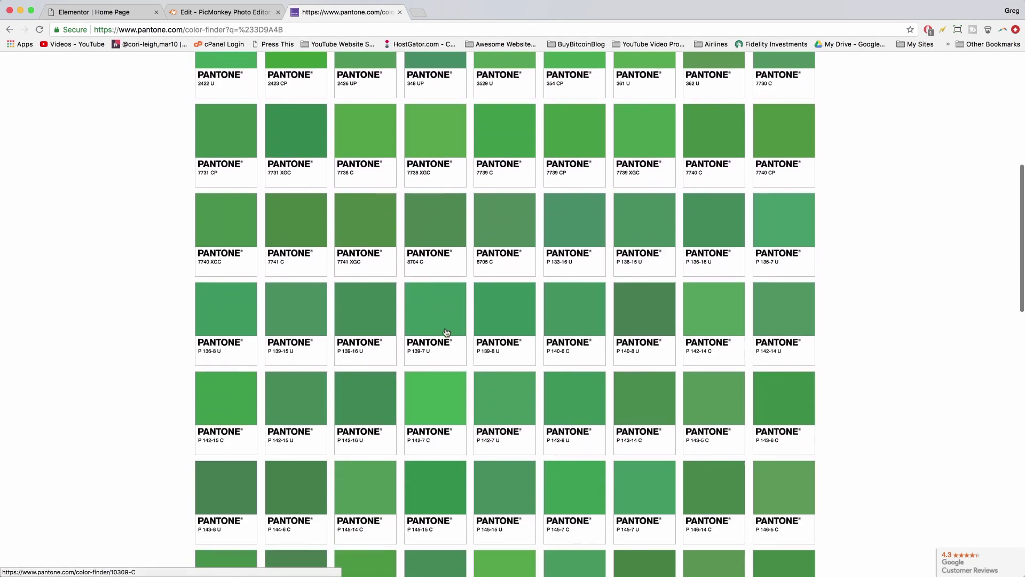
{"action": "scroll", "coordinate": [509, 231], "scroll_direction": "down", "scroll_amount": 3}
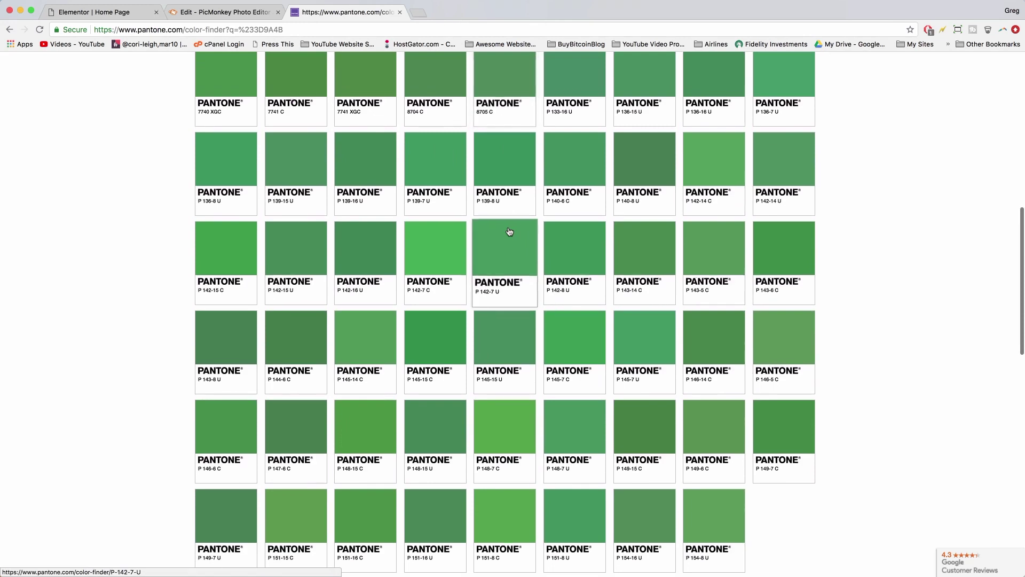
{"action": "scroll", "coordinate": [509, 232], "scroll_direction": "up", "scroll_amount": 3}
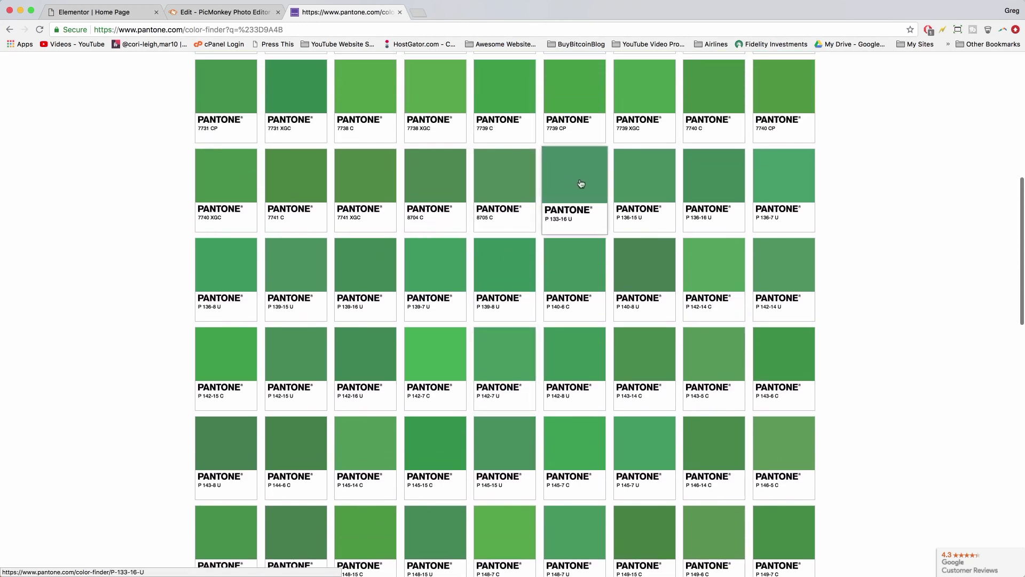
- Open PANTONE P 133-16 U and copy its hex value 3F8E66
{"action": "left_click", "coordinate": [584, 172]}
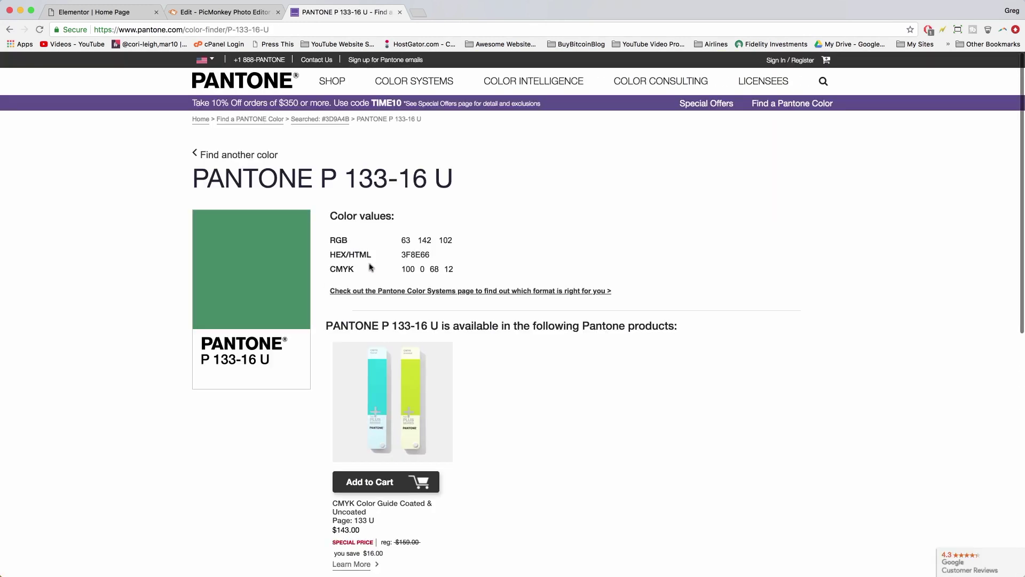
{"action": "double_click", "coordinate": [411, 255]}
{"action": "right_click", "coordinate": [411, 253]}
{"action": "left_click", "coordinate": [423, 276]}
{"action": "left_click", "coordinate": [94, 12]}
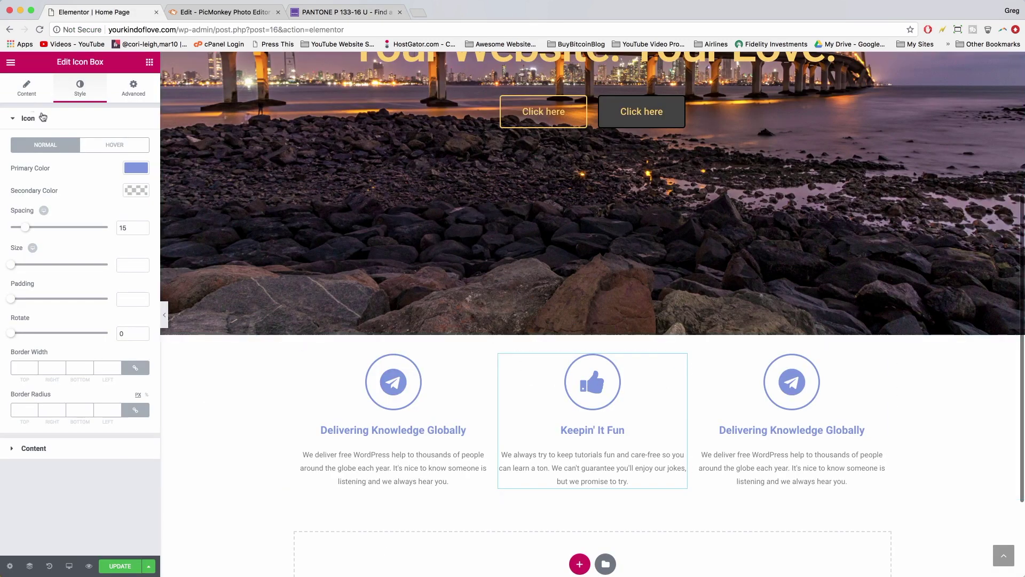
- Set the middle icon's primary colour to #3F8E66
{"action": "left_click", "coordinate": [136, 169]}
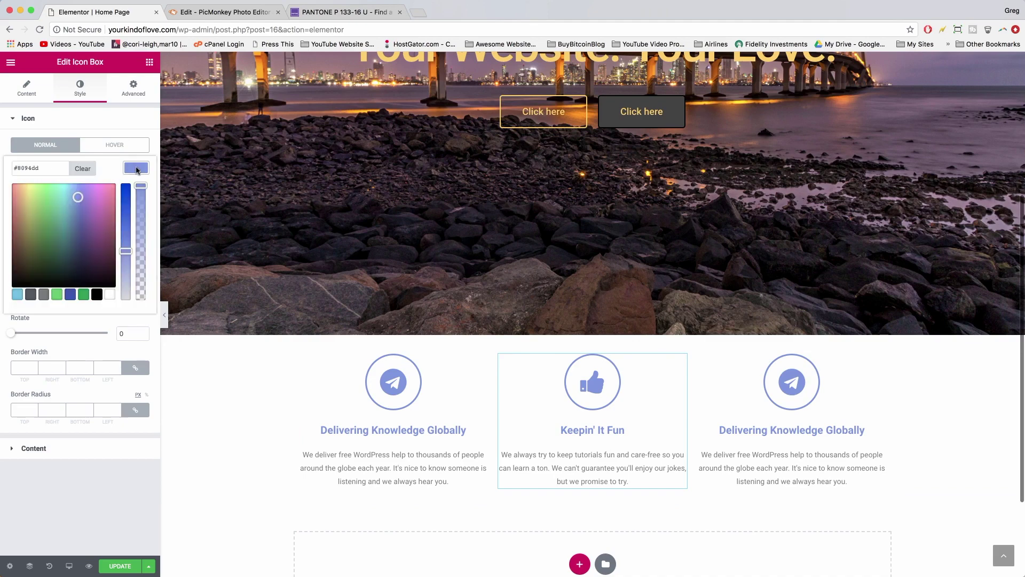
{"action": "double_click", "coordinate": [28, 168]}
{"action": "right_click", "coordinate": [28, 167]}
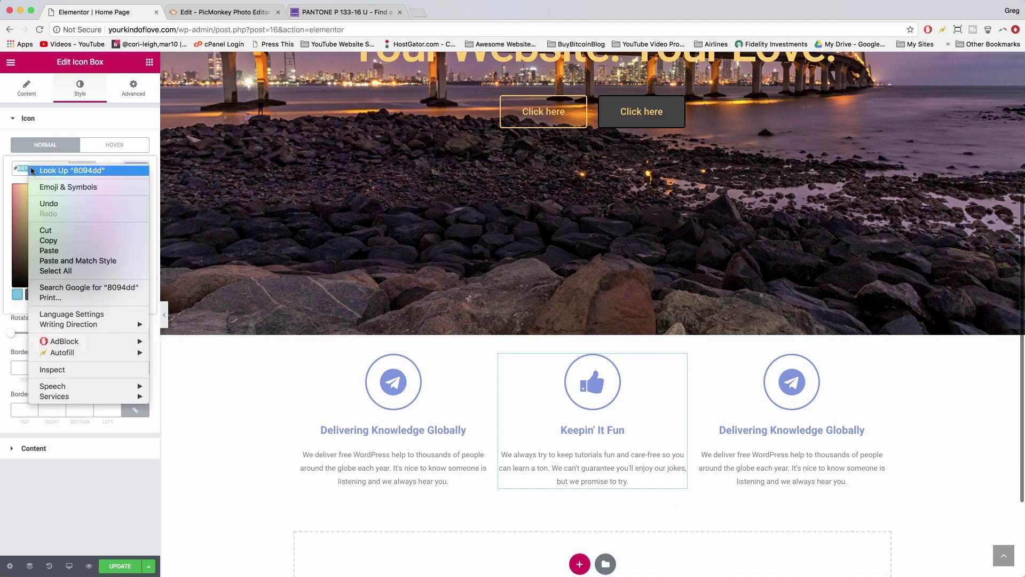
{"action": "left_click", "coordinate": [58, 252]}
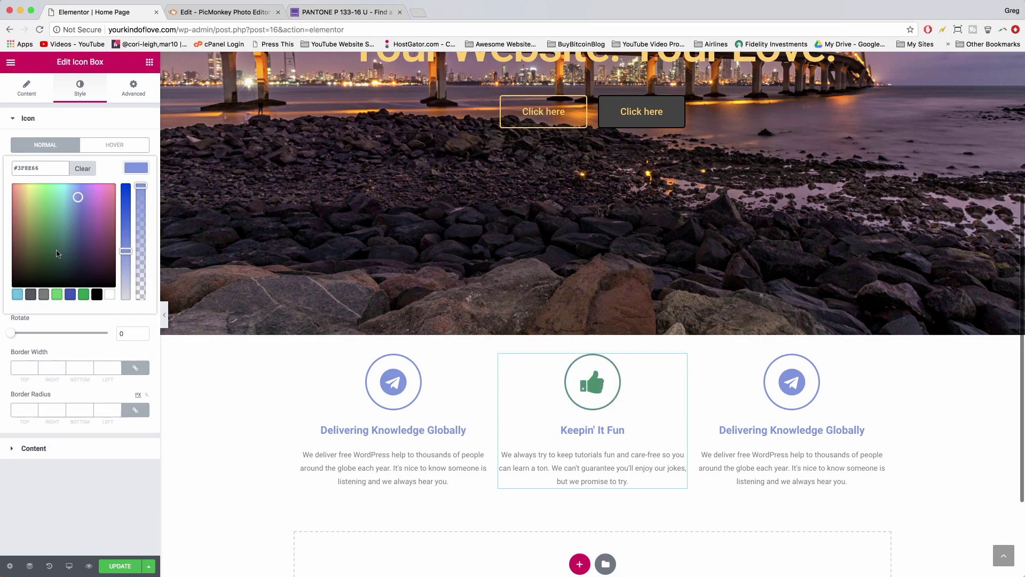
{"action": "left_click", "coordinate": [143, 169]}
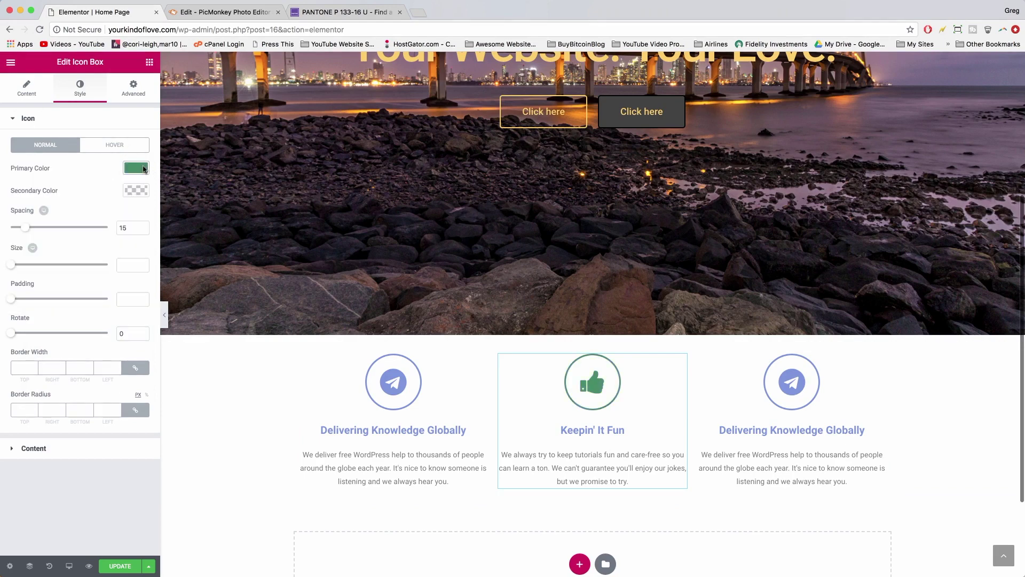
- Make the 'Keepin' It Fun' title colour green #3F8E66 as well
{"action": "left_click", "coordinate": [67, 451]}
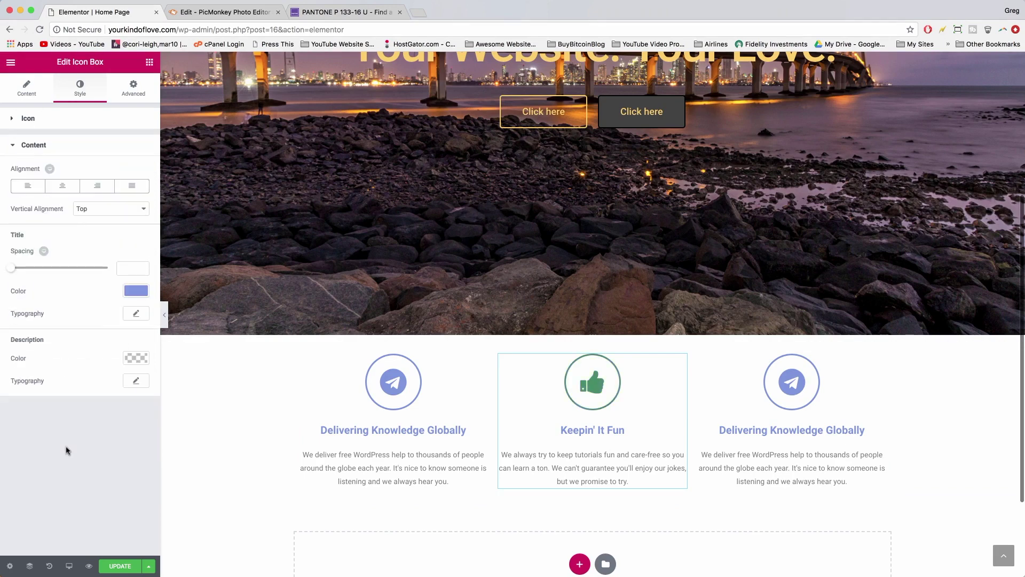
{"action": "left_click", "coordinate": [134, 291]}
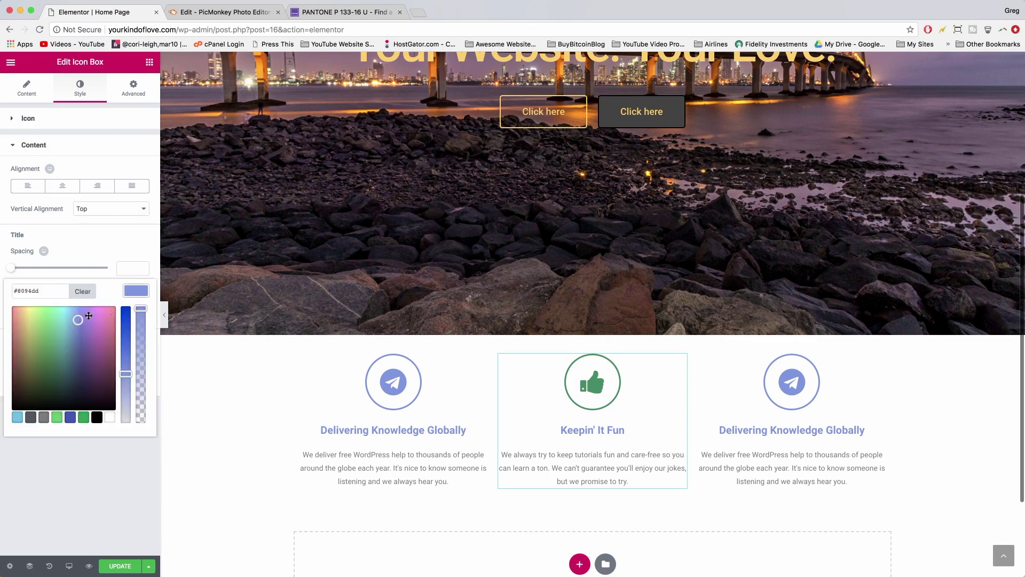
{"action": "double_click", "coordinate": [28, 292]}
{"action": "right_click", "coordinate": [28, 291]}
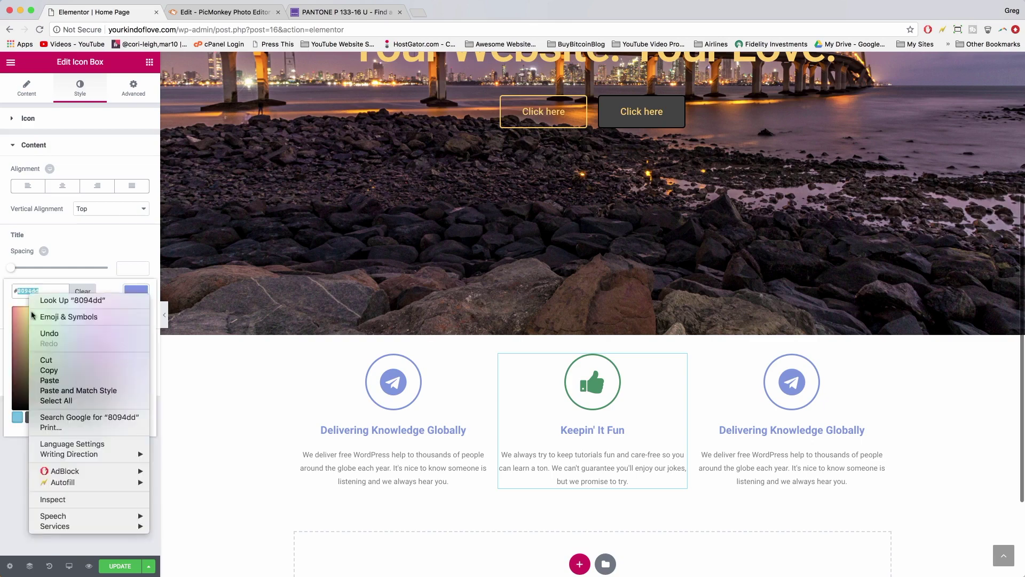
{"action": "left_click", "coordinate": [49, 383]}
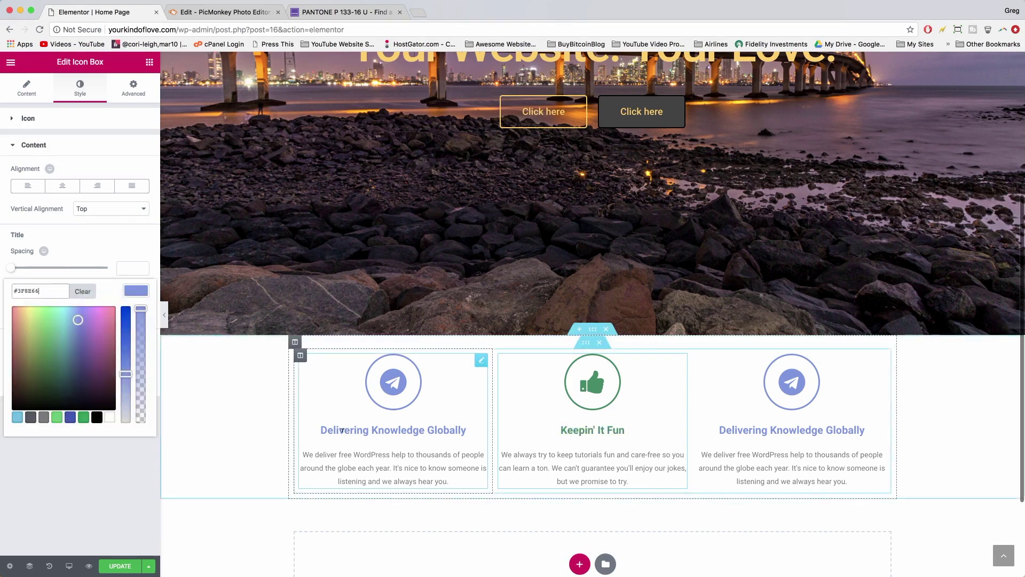
{"action": "left_click", "coordinate": [539, 512]}
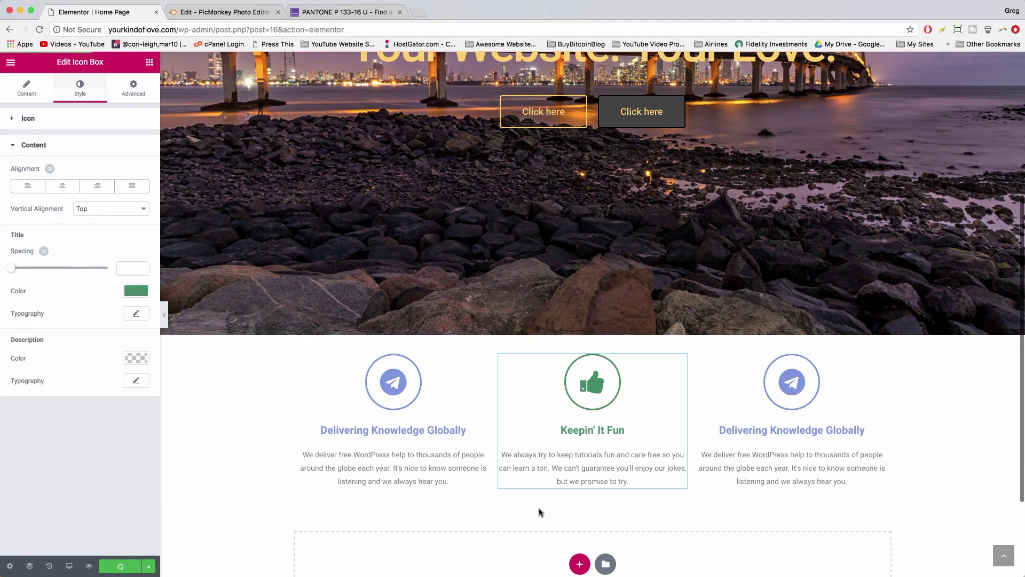
{"action": "scroll", "coordinate": [793, 388], "scroll_direction": "down", "scroll_amount": 2}
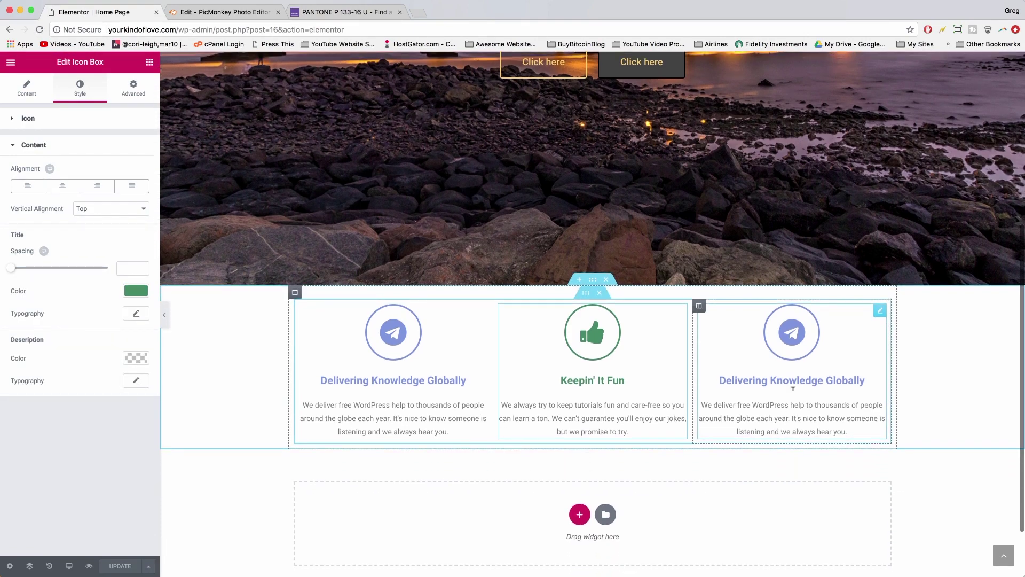
- Set the third icon box's icon to the money icon
{"action": "left_click", "coordinate": [807, 342]}
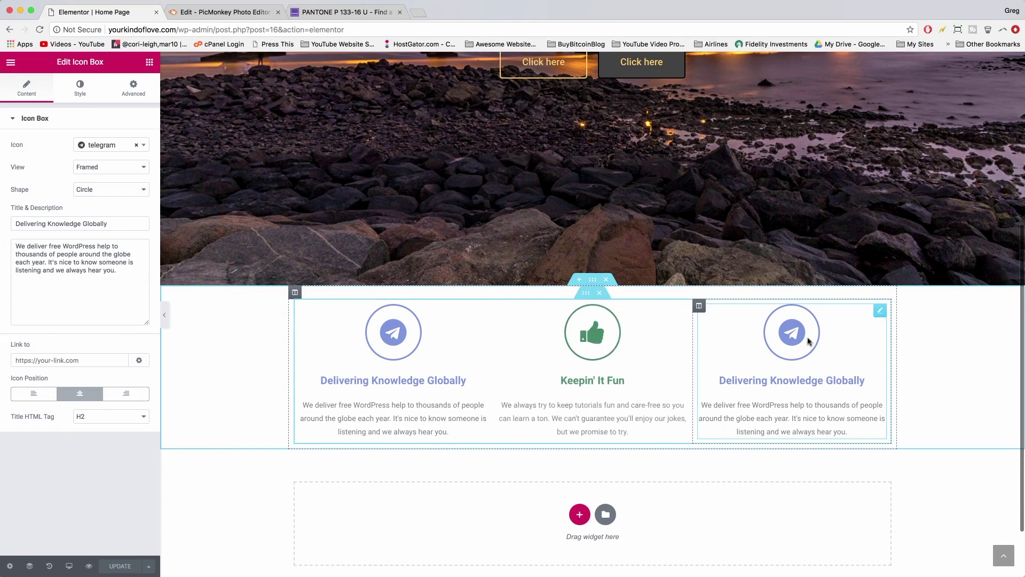
{"action": "left_click", "coordinate": [107, 145]}
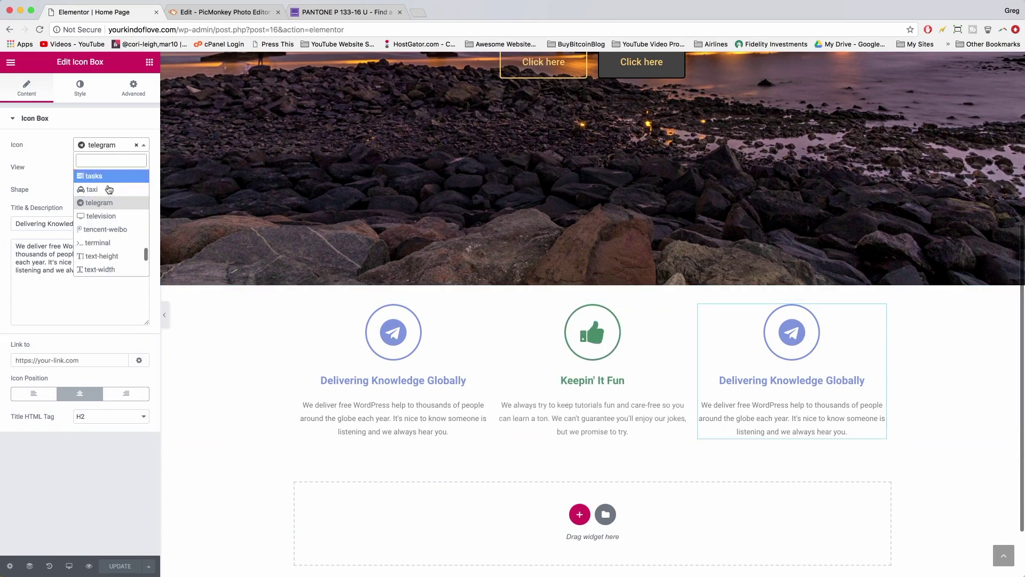
{"action": "scroll", "coordinate": [112, 213], "scroll_direction": "down", "scroll_amount": 15}
{"action": "scroll", "coordinate": [109, 191], "scroll_direction": "down", "scroll_amount": 6}
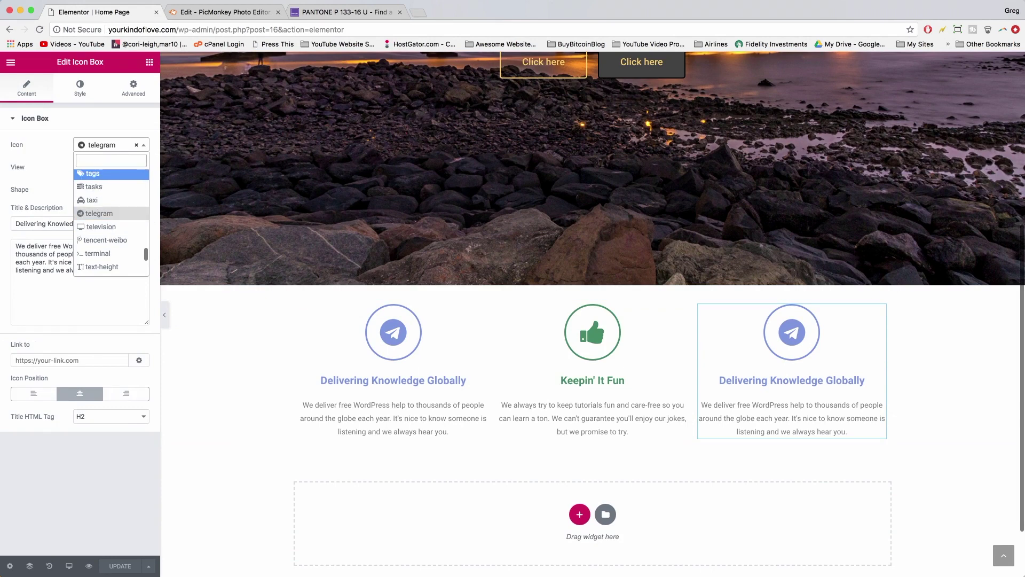
{"action": "type", "text": "money"}
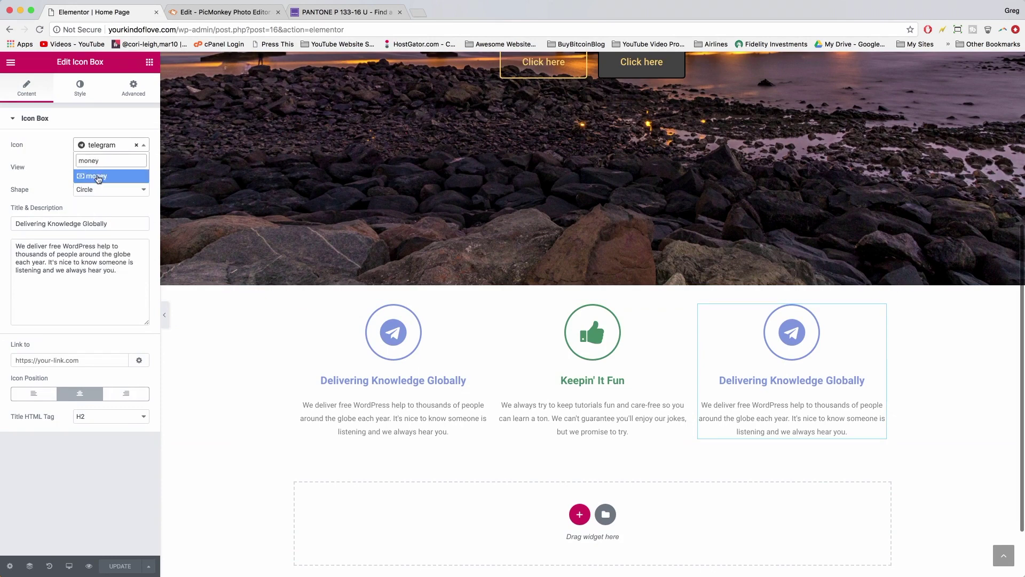
{"action": "left_click", "coordinate": [99, 179]}
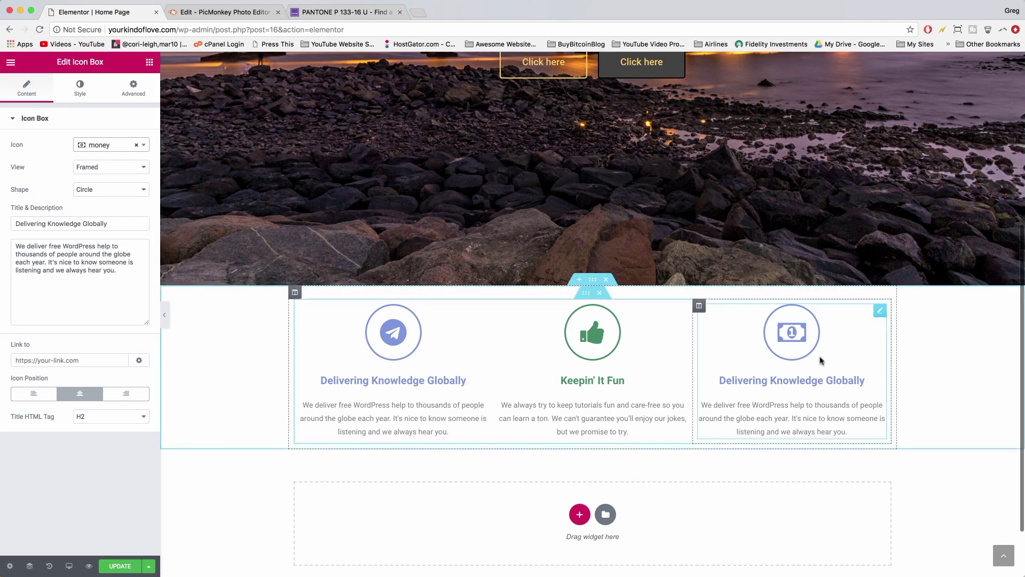
{"action": "scroll", "coordinate": [822, 363], "scroll_direction": "up", "scroll_amount": 2}
{"action": "scroll", "coordinate": [825, 367], "scroll_direction": "up", "scroll_amount": 4}
{"action": "scroll", "coordinate": [825, 367], "scroll_direction": "down", "scroll_amount": 6}
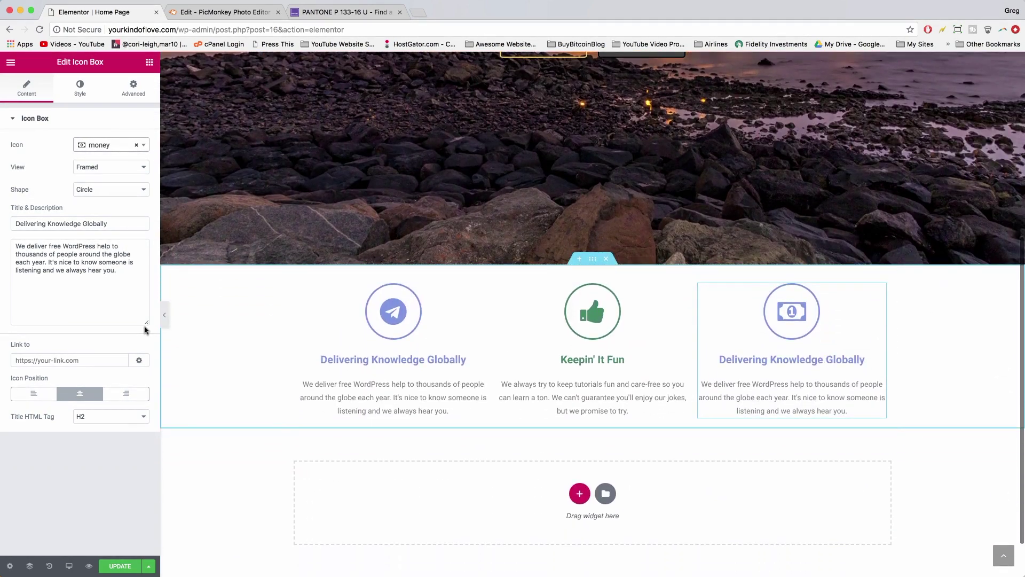
- Title the third box 'Saving You Money' and describe scouring the web for free tools and affordable services
{"action": "triple_click", "coordinate": [48, 223]}
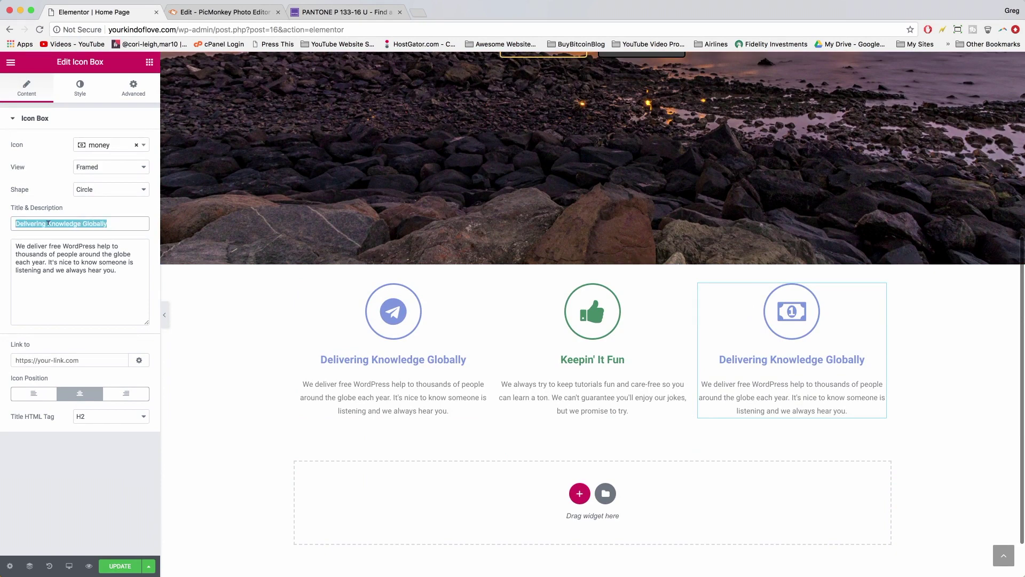
{"action": "type", "text": "Saving You Money"}
{"action": "left_click", "coordinate": [119, 270]}
{"action": "left_click_drag", "start_coordinate": [119, 270], "coordinate": [16, 246]}
{"action": "type", "text": "We scou"}
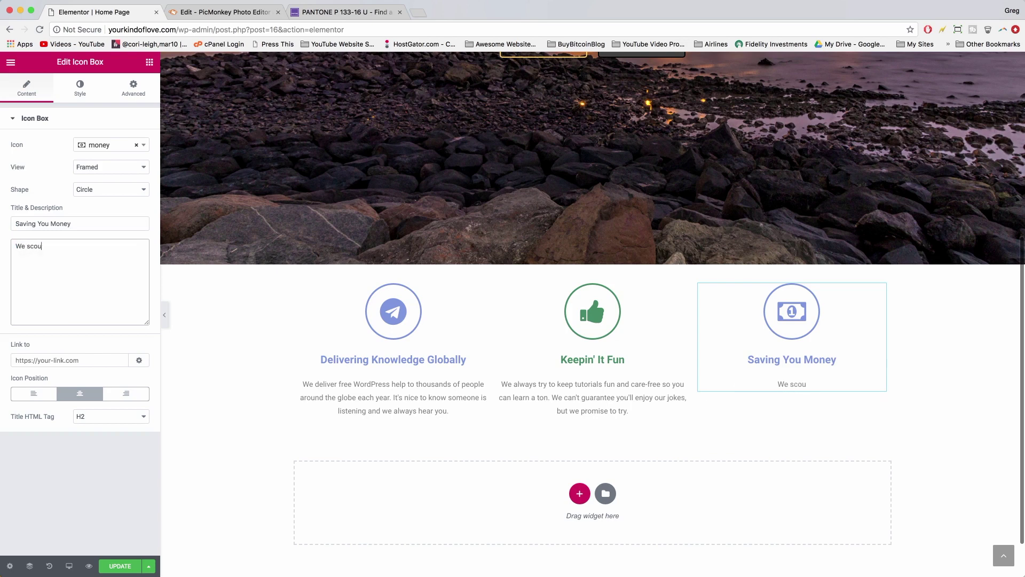
{"action": "type", "text": "r the web for free tools and affordable services every day. If"}
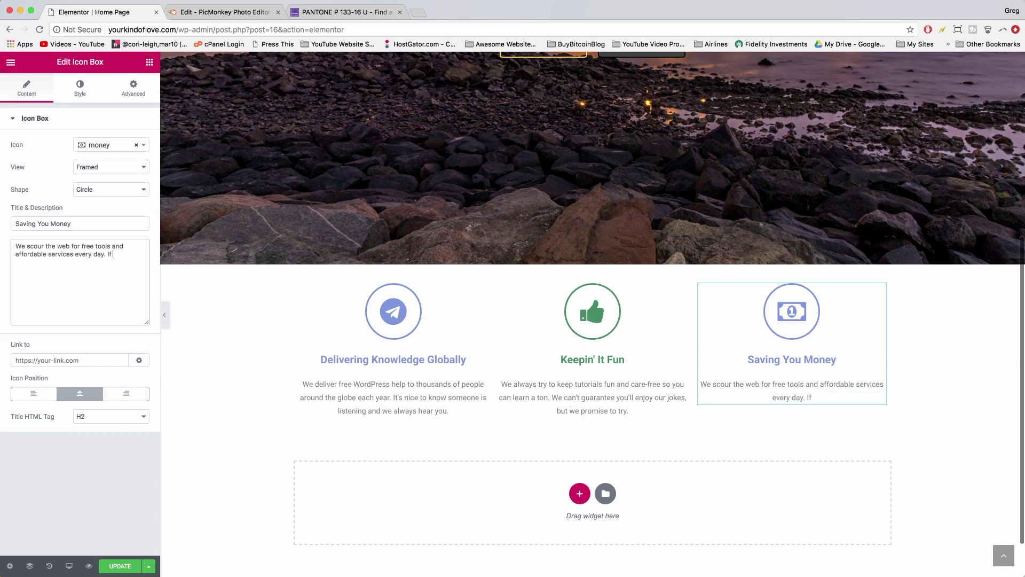
{"action": "type", "text": " you save money when you make a website, we've done our jobs."}
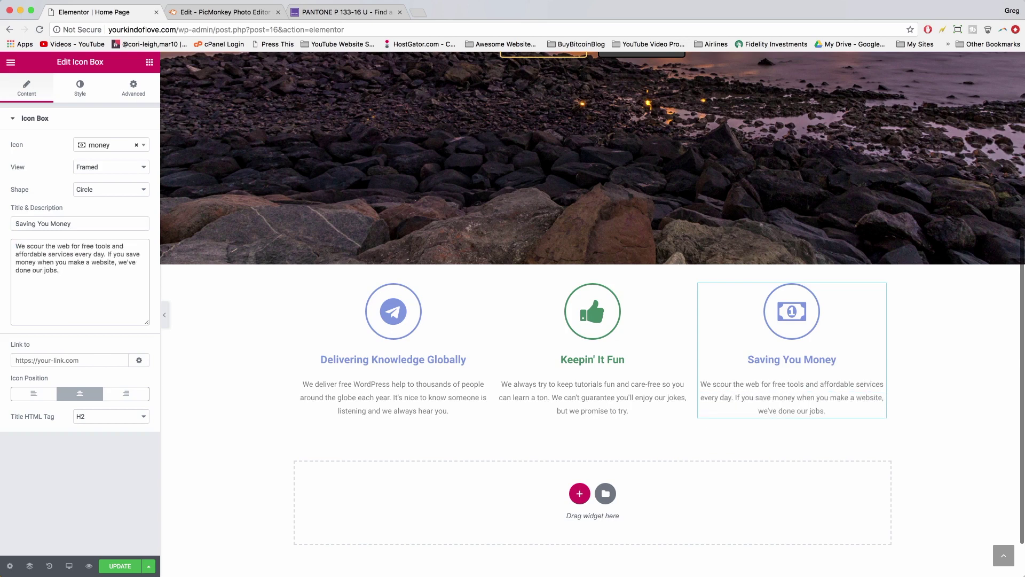
{"action": "scroll", "coordinate": [450, 238], "scroll_direction": "up", "scroll_amount": 5}
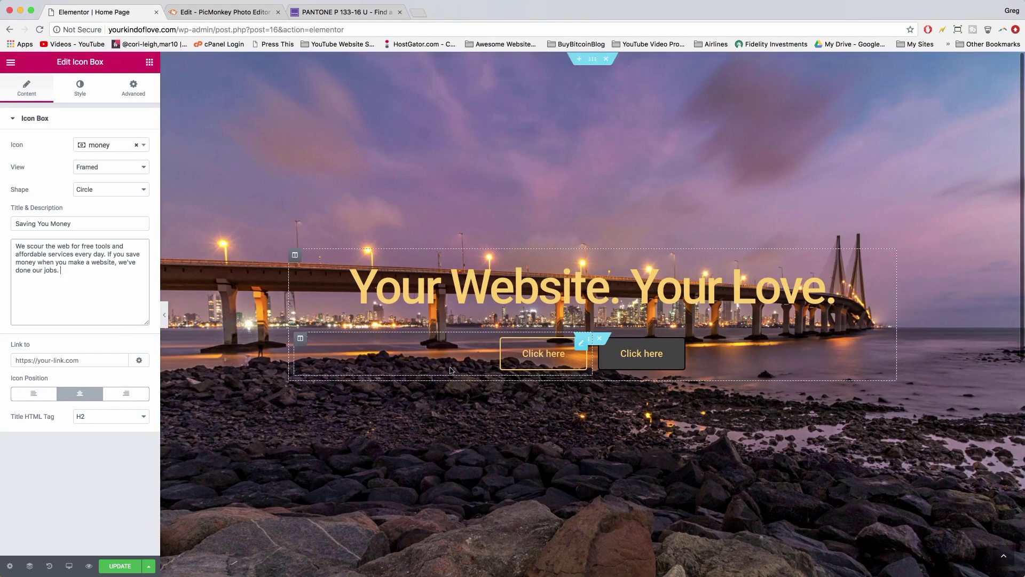
{"action": "scroll", "coordinate": [450, 371], "scroll_direction": "down", "scroll_amount": 5}
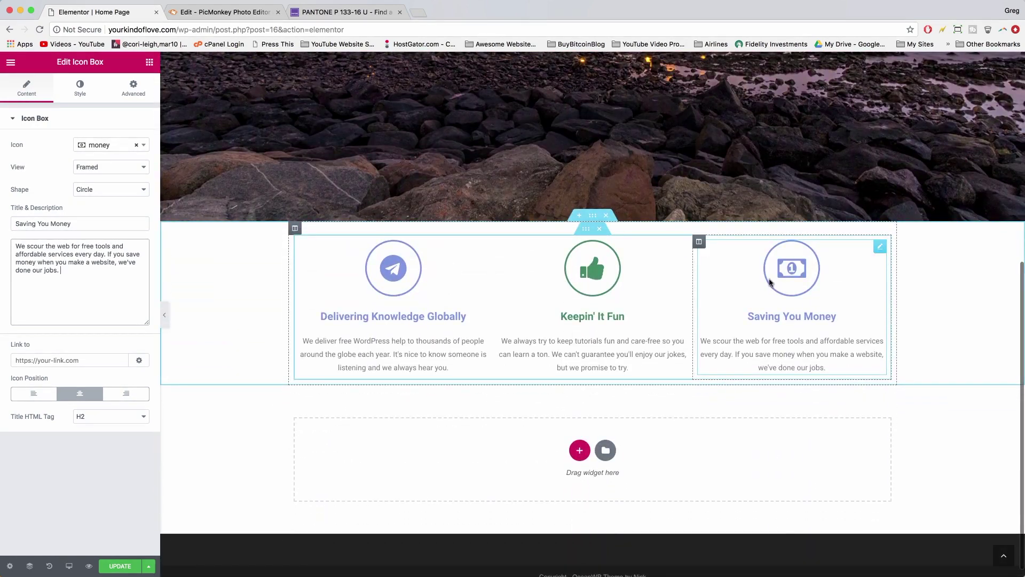
{"action": "scroll", "coordinate": [768, 282], "scroll_direction": "up", "scroll_amount": 1}
{"action": "scroll", "coordinate": [768, 282], "scroll_direction": "down", "scroll_amount": 2}
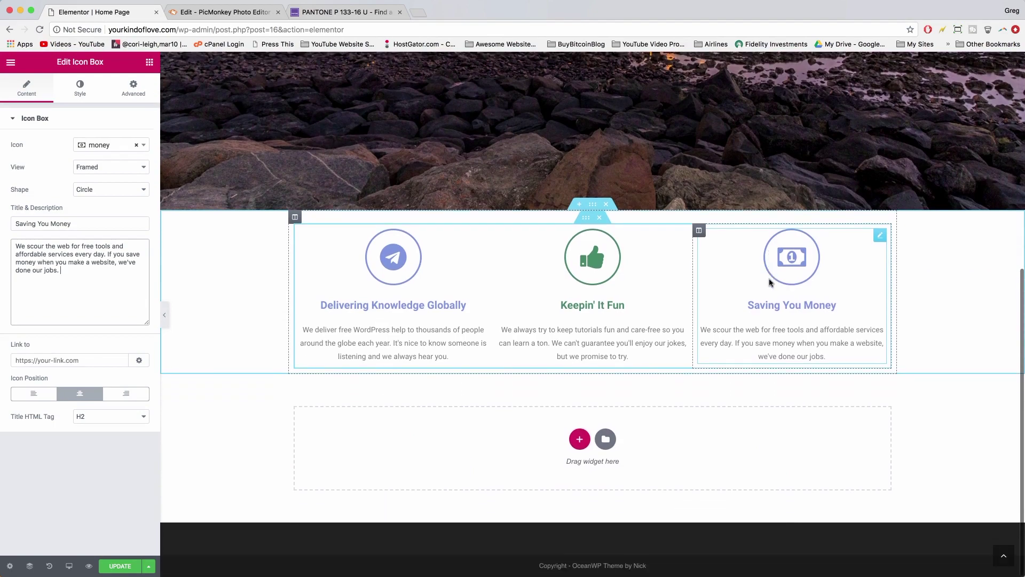
{"action": "scroll", "coordinate": [768, 283], "scroll_direction": "up", "scroll_amount": 5}
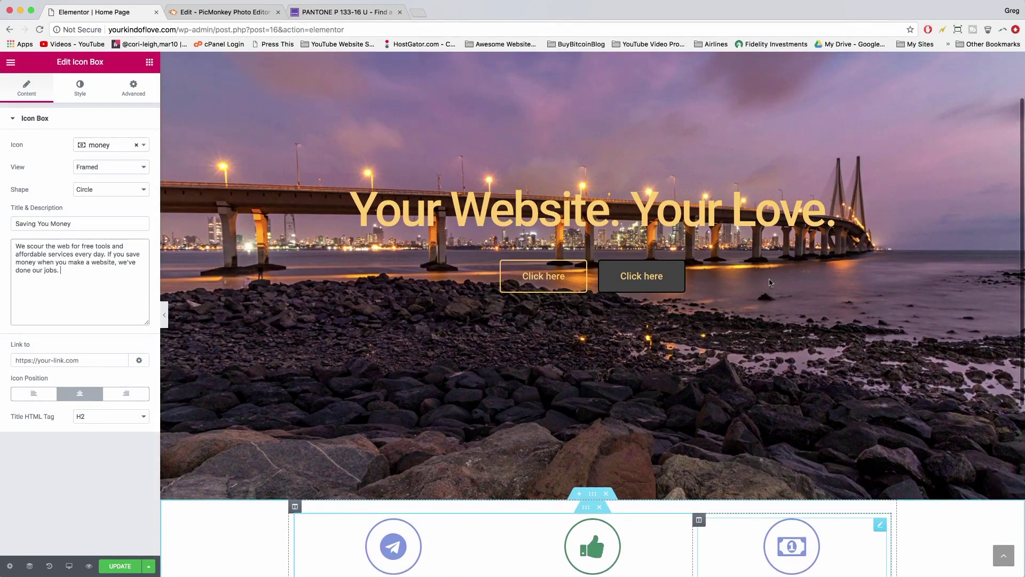
{"action": "scroll", "coordinate": [773, 155], "scroll_direction": "down", "scroll_amount": 5}
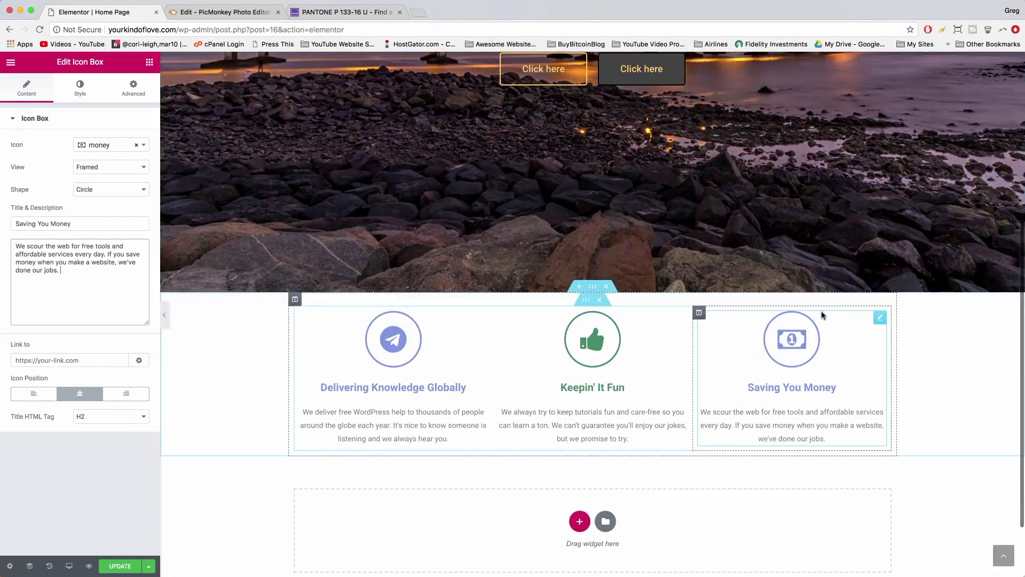
{"action": "scroll", "coordinate": [793, 357], "scroll_direction": "up", "scroll_amount": 4}
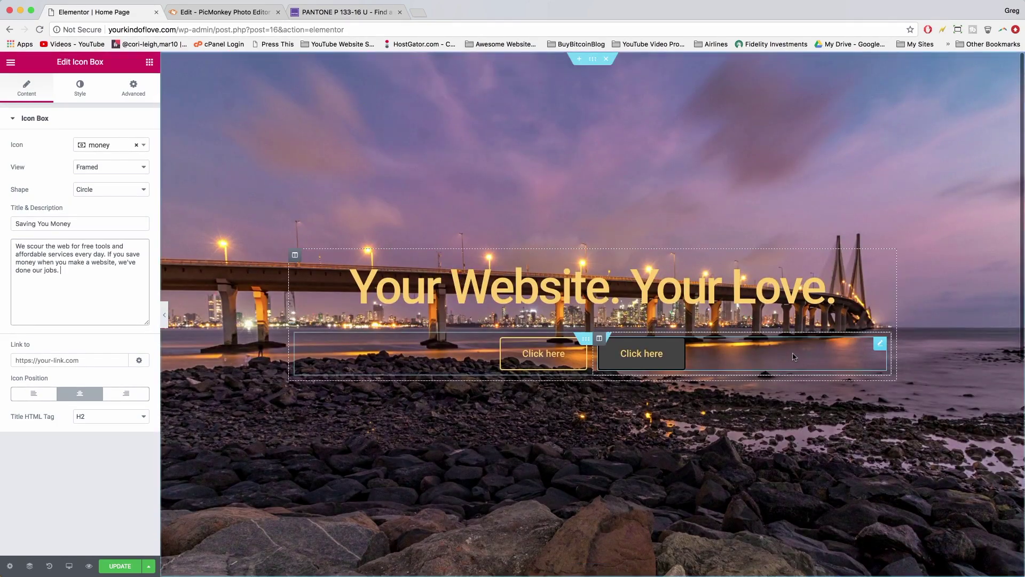
{"action": "scroll", "coordinate": [769, 298], "scroll_direction": "down", "scroll_amount": 6}
{"action": "scroll", "coordinate": [764, 293], "scroll_direction": "up", "scroll_amount": 6}
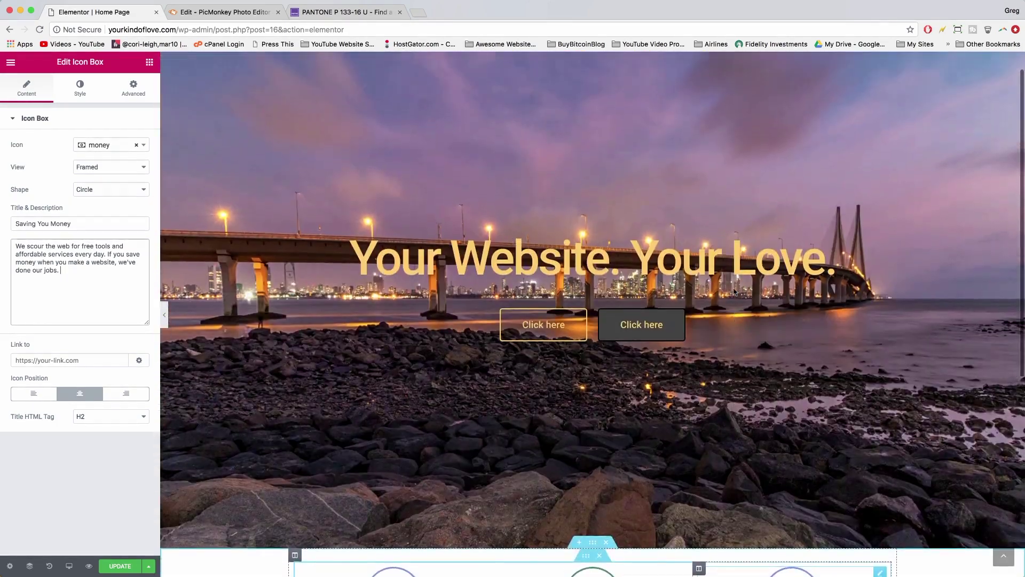
{"action": "scroll", "coordinate": [735, 290], "scroll_direction": "down", "scroll_amount": 3}
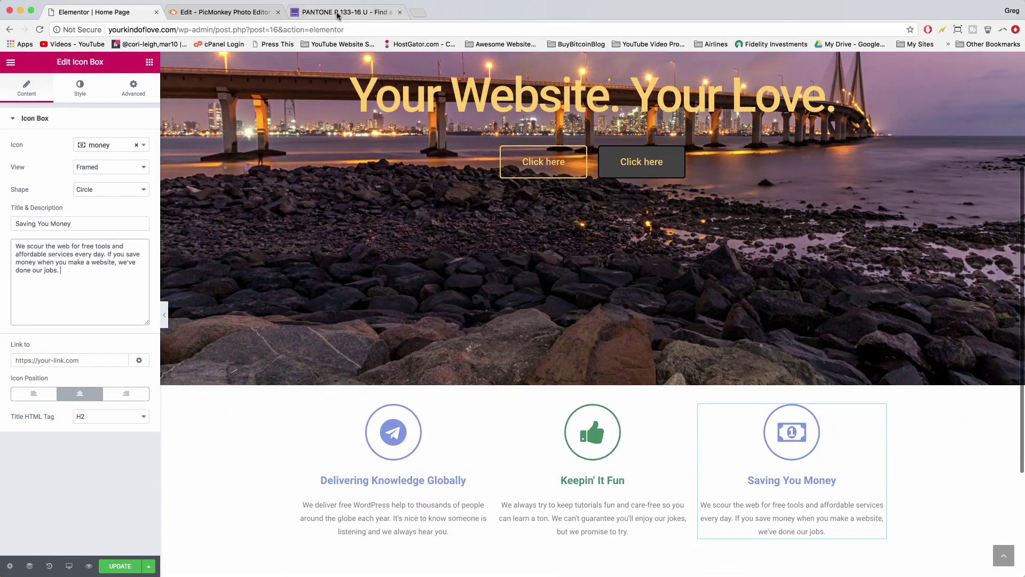
- Go back through the Pantone pages to the Find a Pantone Color picker
{"action": "left_click", "coordinate": [337, 13]}
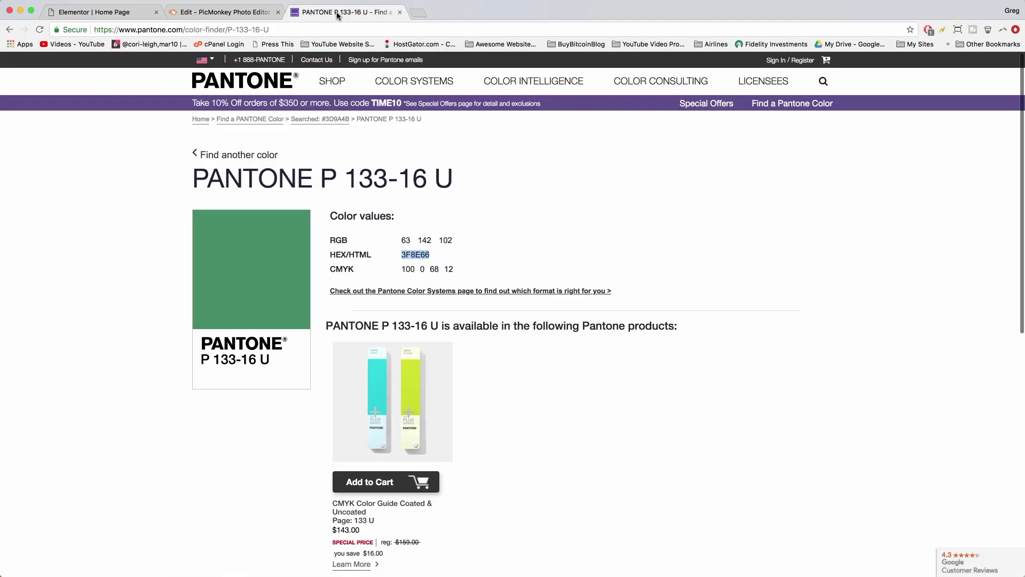
{"action": "left_click", "coordinate": [9, 28]}
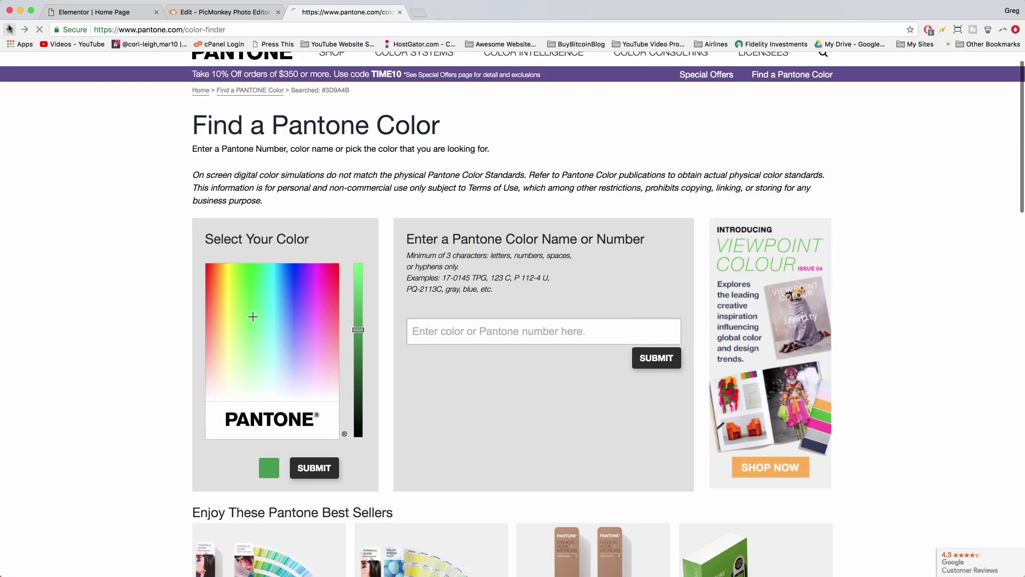
{"action": "left_click", "coordinate": [10, 28]}
{"action": "left_click", "coordinate": [9, 28]}
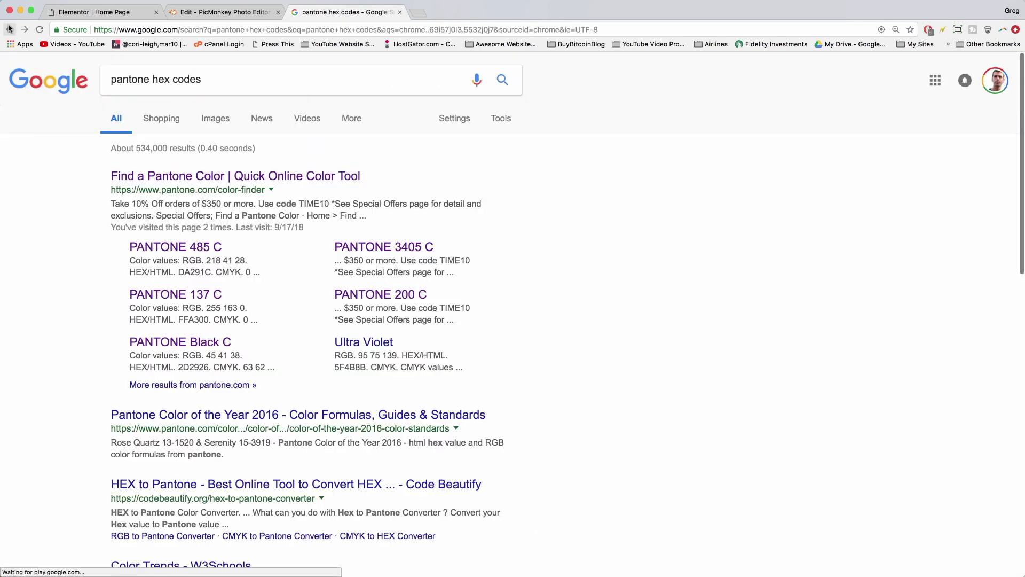
{"action": "left_click", "coordinate": [197, 294]}
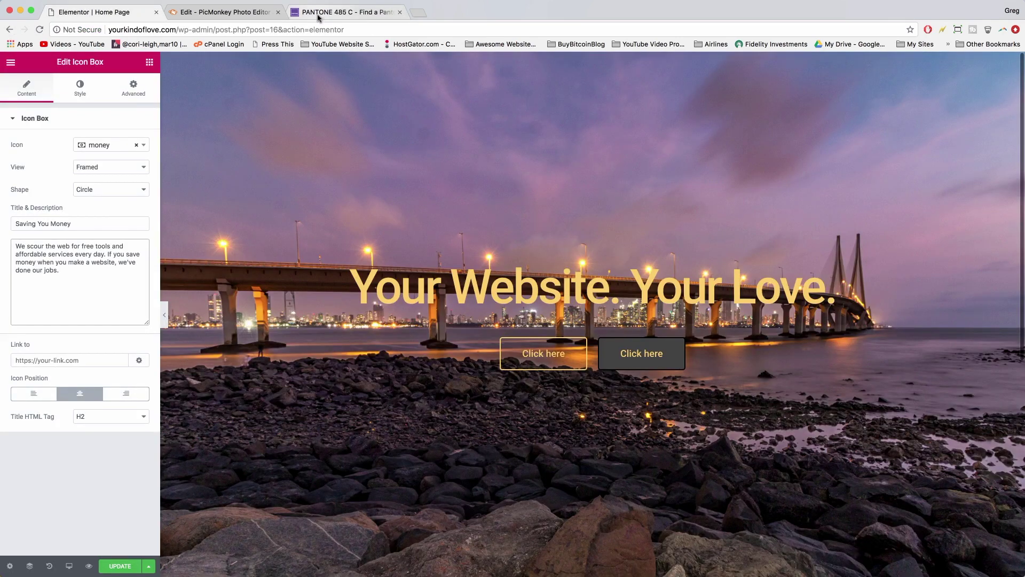
{"action": "left_click", "coordinate": [319, 16]}
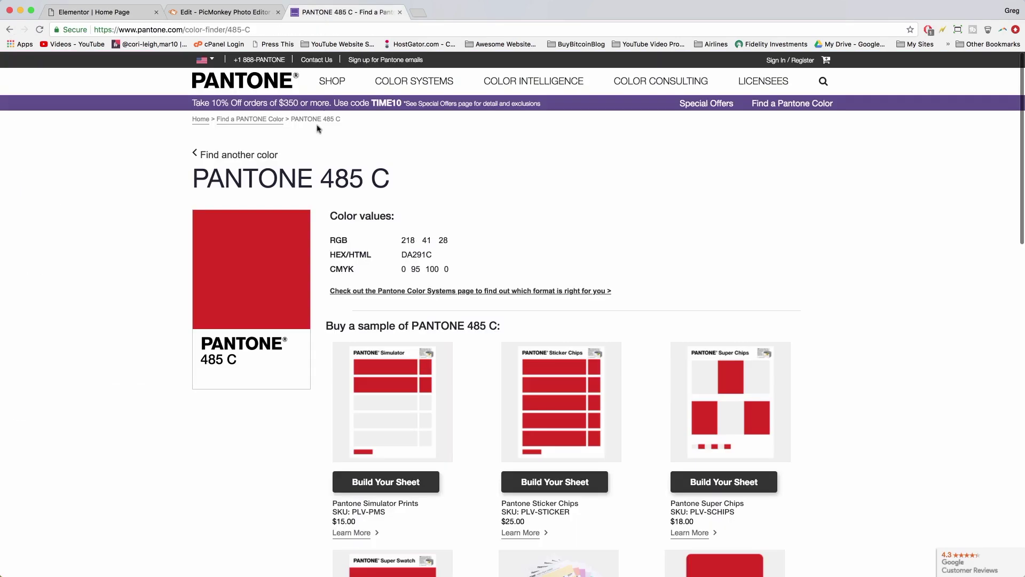
{"action": "left_click", "coordinate": [11, 30]}
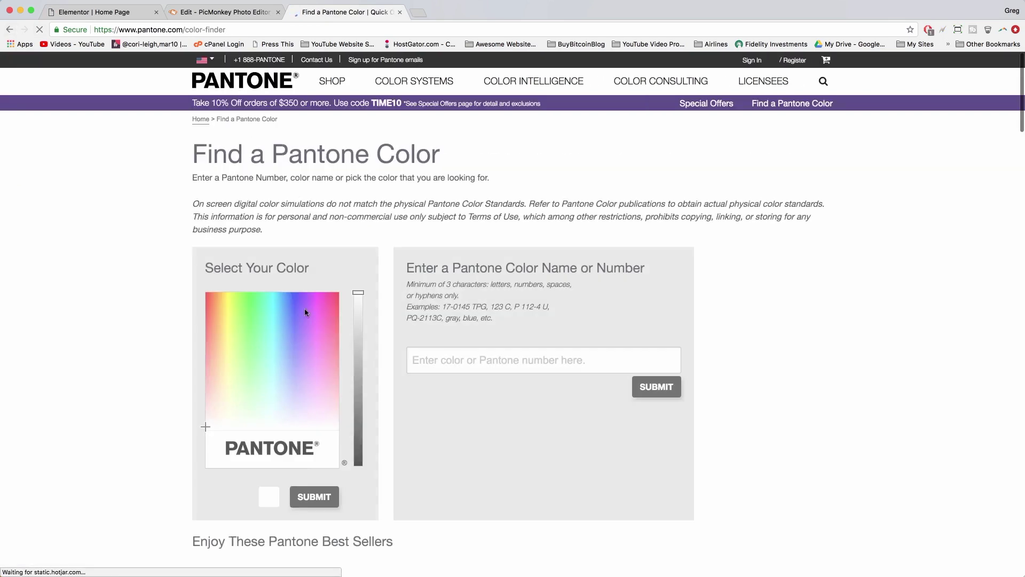
- Pick a light pink in the colour finder and search for matching Pantone colours
{"action": "left_click", "coordinate": [317, 335]}
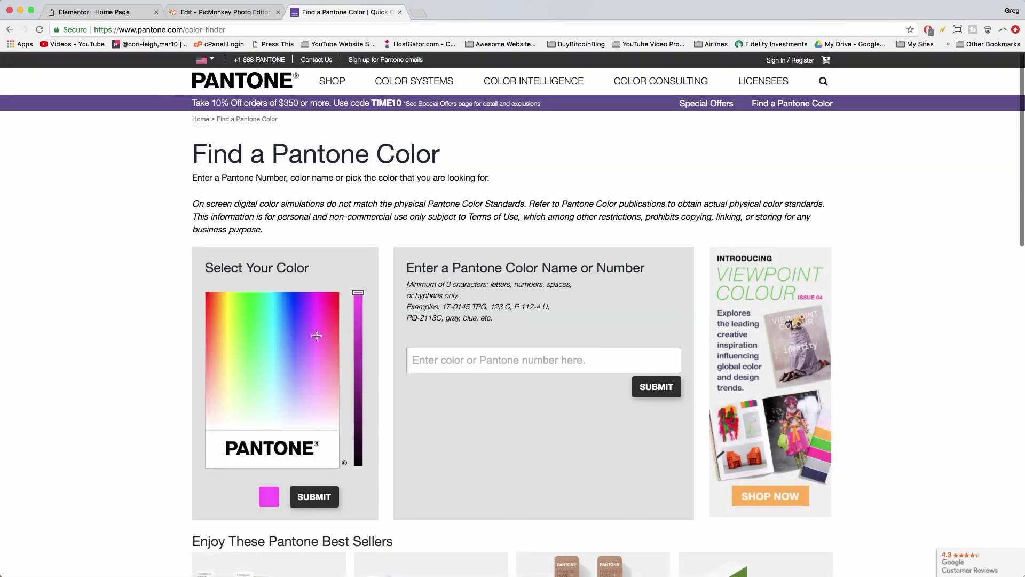
{"action": "left_click", "coordinate": [315, 363]}
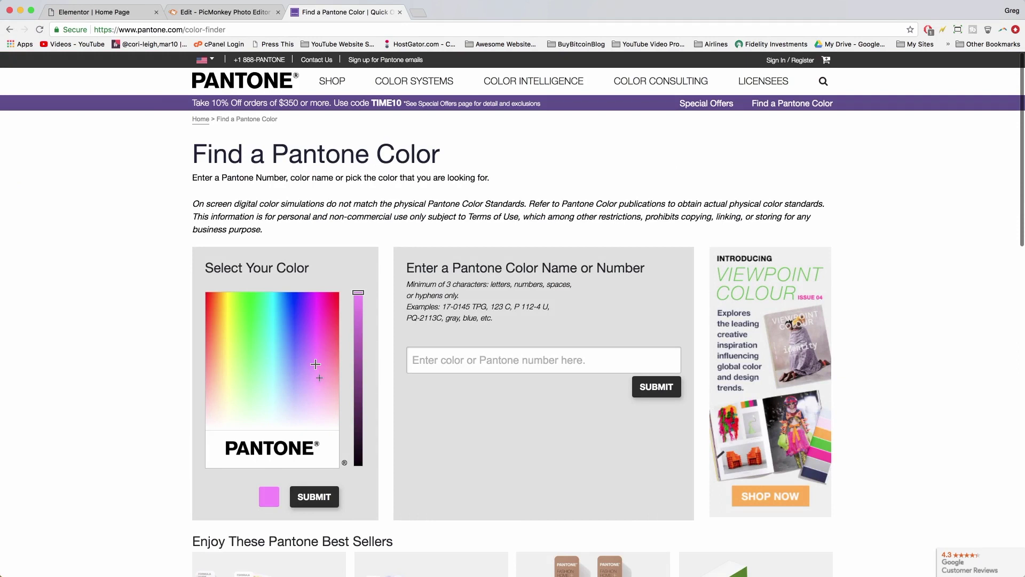
{"action": "left_click", "coordinate": [320, 377]}
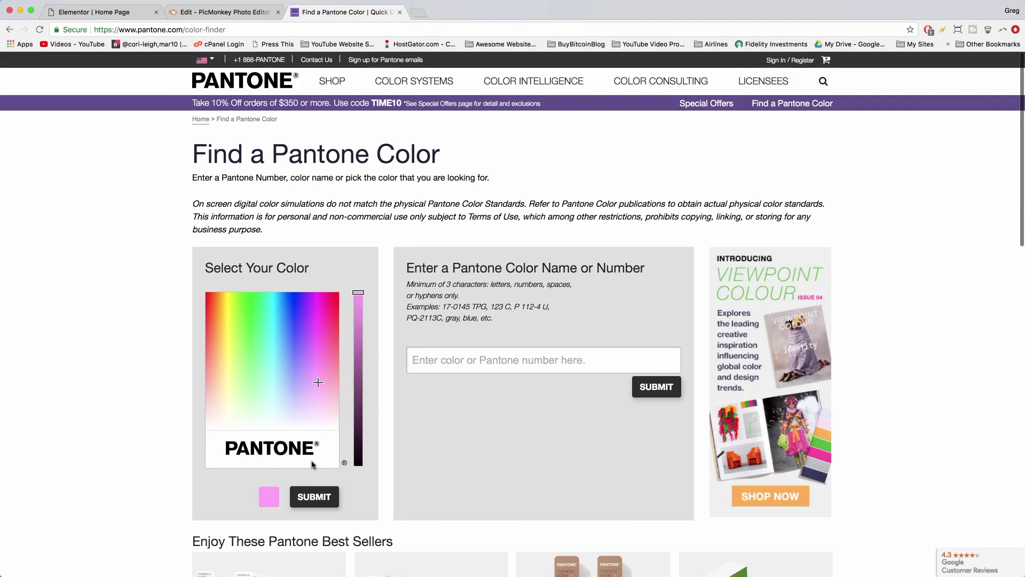
{"action": "left_click", "coordinate": [304, 496]}
{"action": "scroll", "coordinate": [502, 406], "scroll_direction": "down", "scroll_amount": 5}
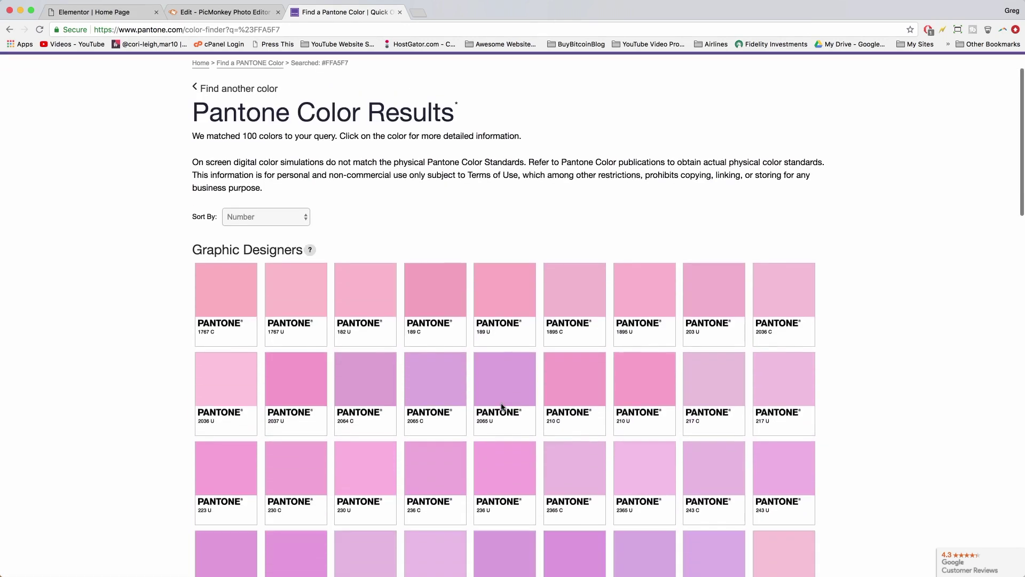
{"action": "scroll", "coordinate": [500, 407], "scroll_direction": "down", "scroll_amount": 3}
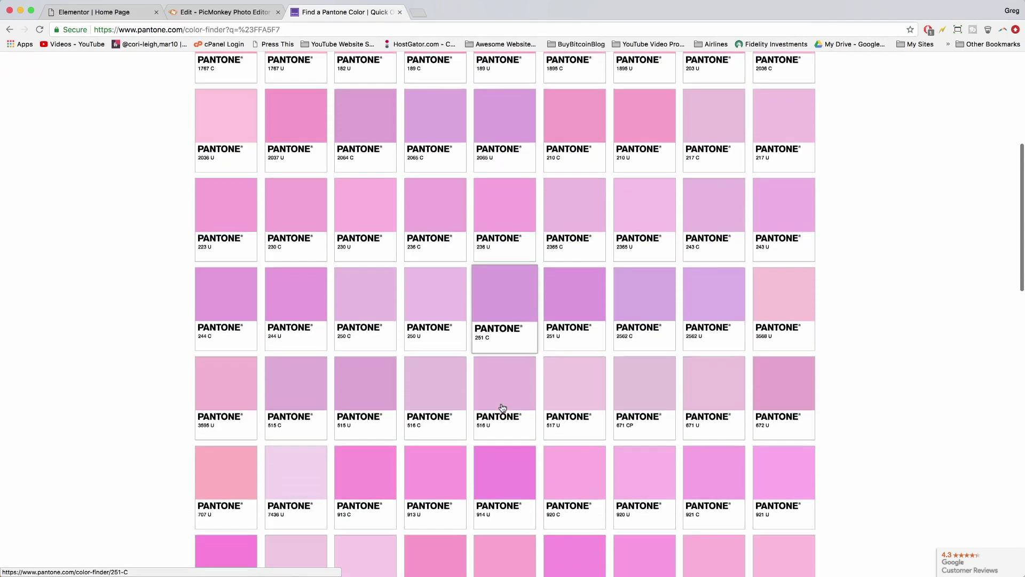
{"action": "scroll", "coordinate": [502, 407], "scroll_direction": "down", "scroll_amount": 1}
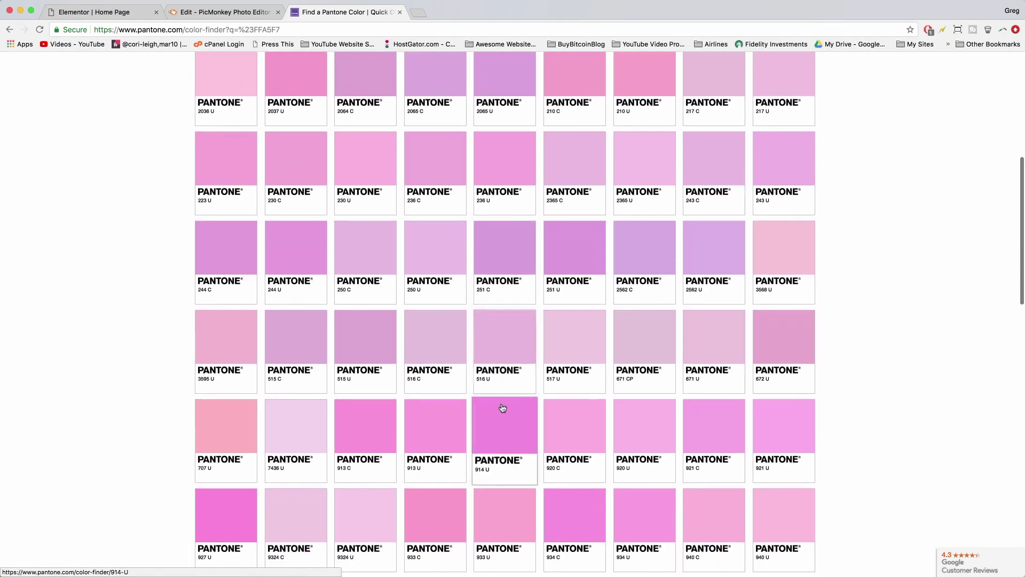
{"action": "scroll", "coordinate": [502, 407], "scroll_direction": "up", "scroll_amount": 1}
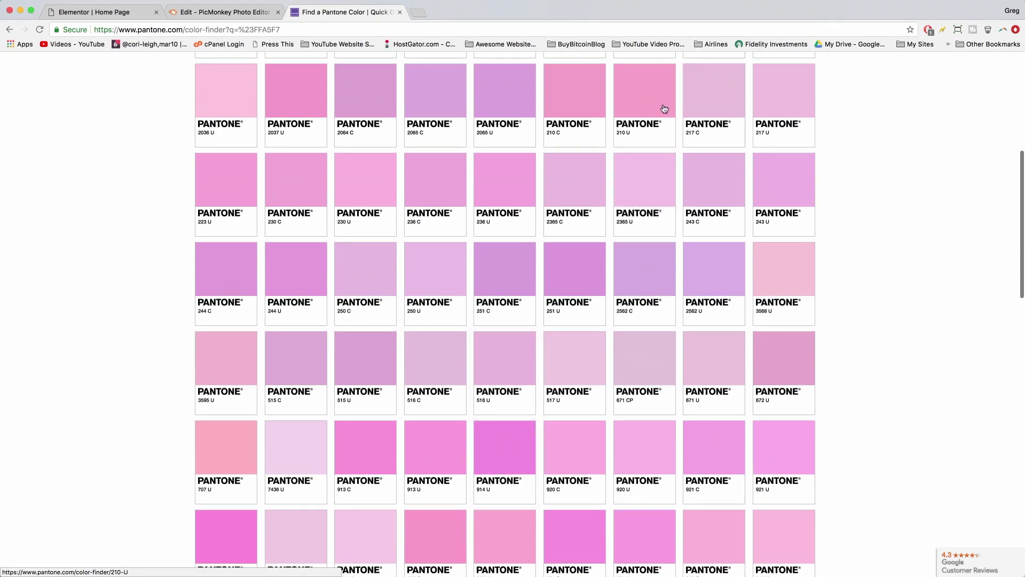
- Open PANTONE 210 U and copy its hex value FFA2CB
{"action": "left_click", "coordinate": [655, 105]}
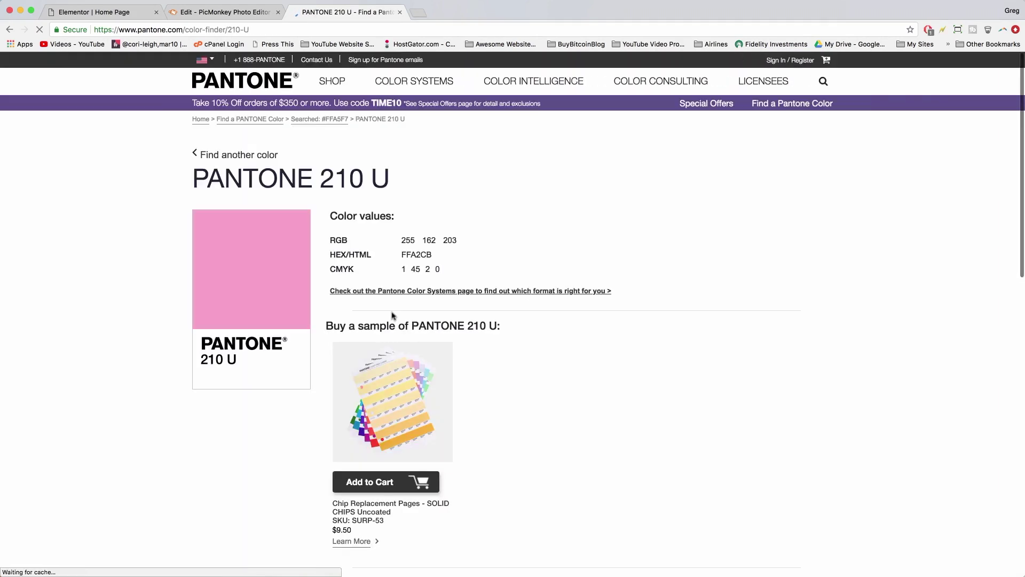
{"action": "double_click", "coordinate": [416, 254]}
{"action": "right_click", "coordinate": [415, 253]}
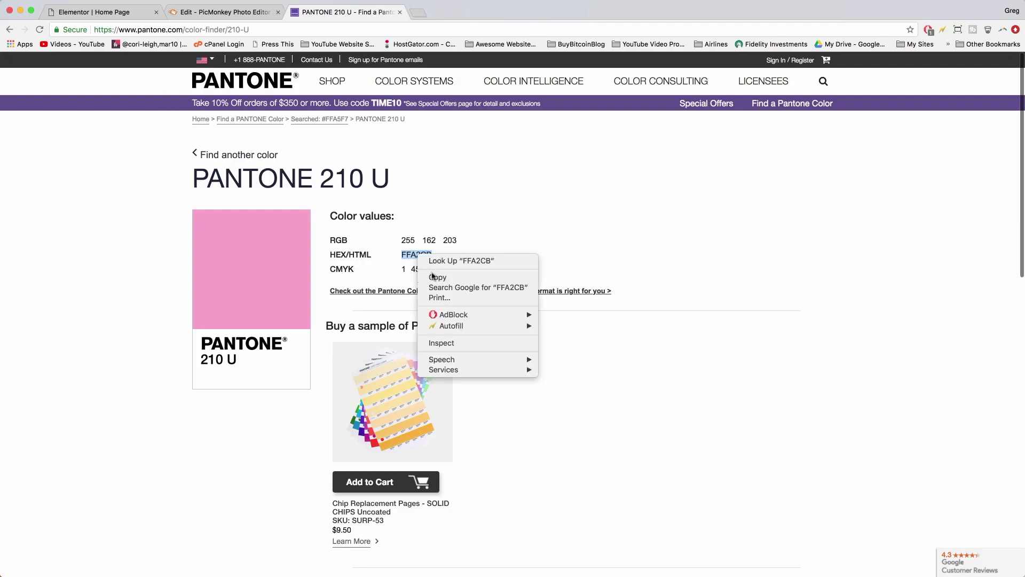
{"action": "left_click", "coordinate": [435, 277]}
{"action": "left_click", "coordinate": [91, 12]}
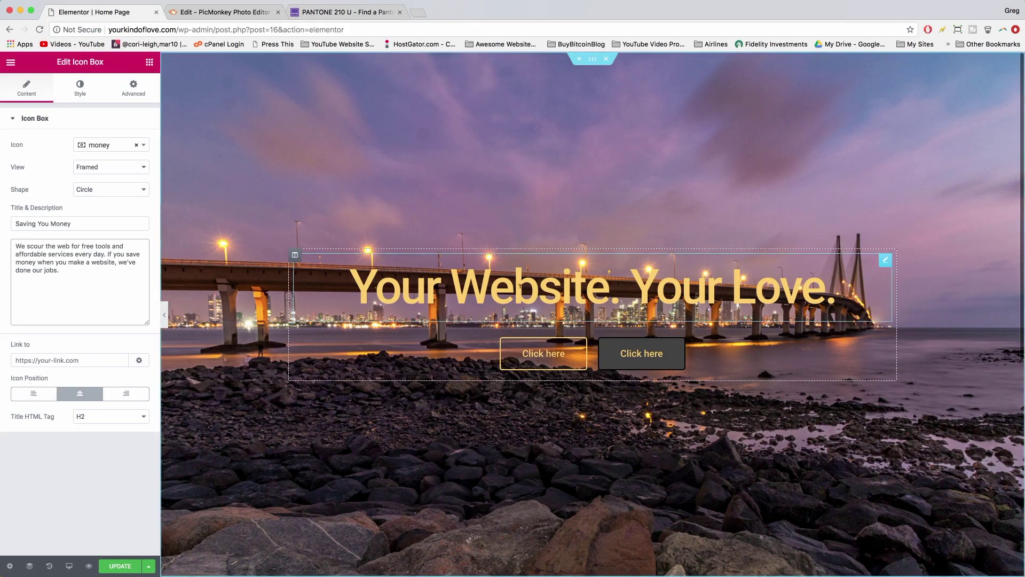
- Set the money icon's primary colour to pink #FFA2CB
{"action": "scroll", "coordinate": [693, 304], "scroll_direction": "down", "scroll_amount": 8}
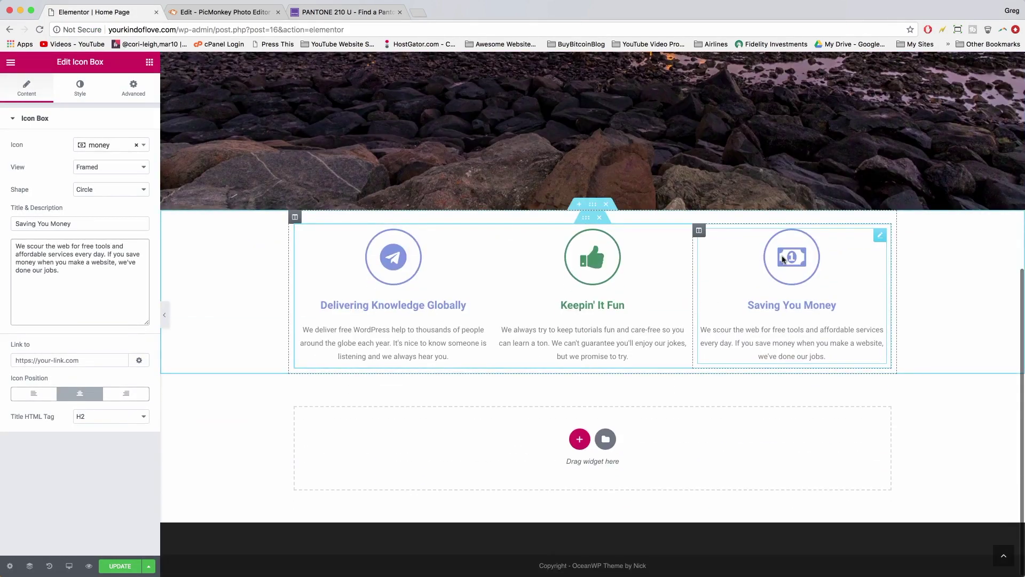
{"action": "left_click", "coordinate": [81, 87]}
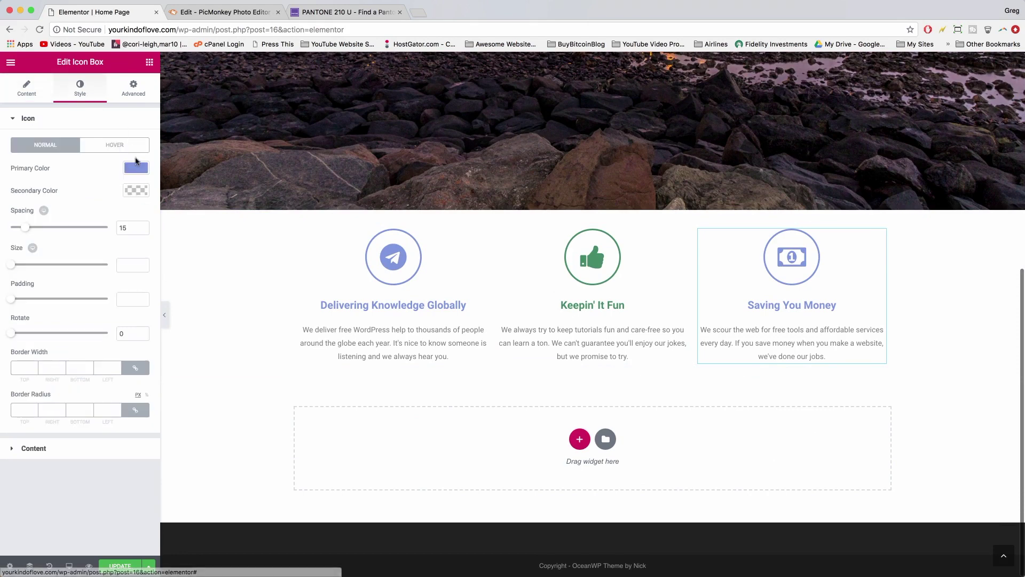
{"action": "left_click", "coordinate": [136, 168]}
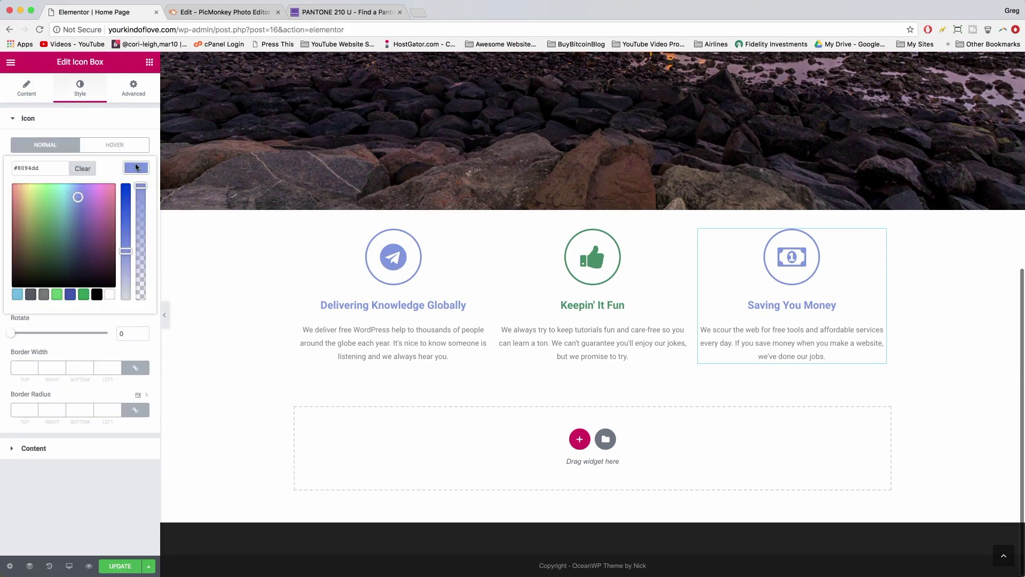
{"action": "right_click", "coordinate": [26, 169]}
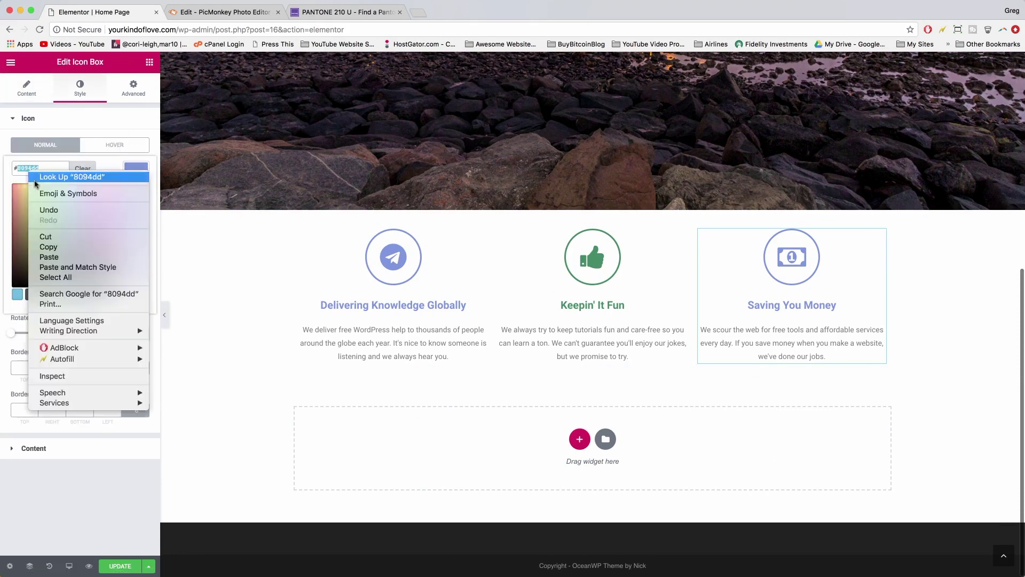
{"action": "left_click", "coordinate": [49, 257]}
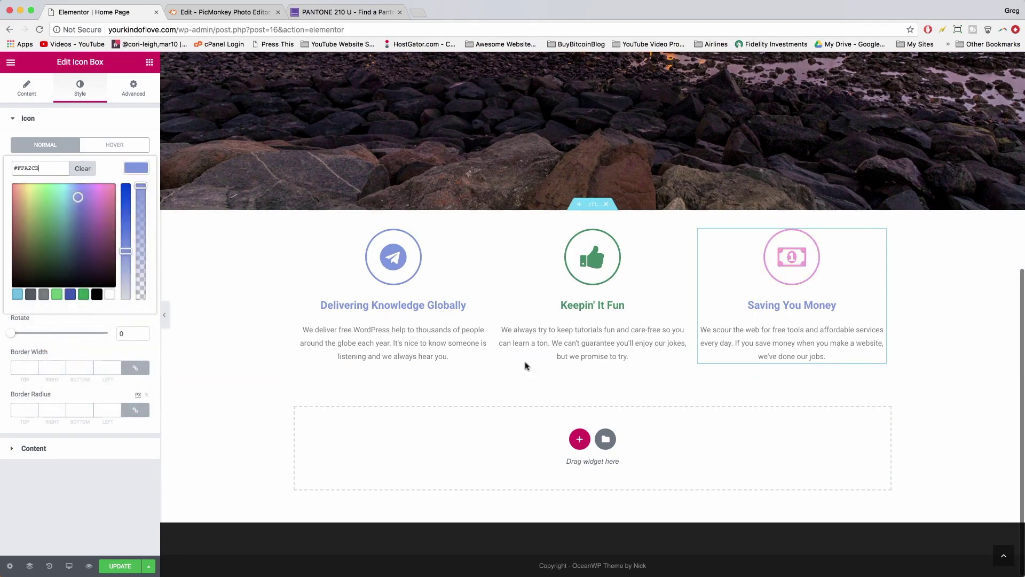
{"action": "scroll", "coordinate": [524, 366], "scroll_direction": "up", "scroll_amount": 7}
{"action": "scroll", "coordinate": [526, 365], "scroll_direction": "down", "scroll_amount": 5}
{"action": "scroll", "coordinate": [526, 366], "scroll_direction": "down", "scroll_amount": 3}
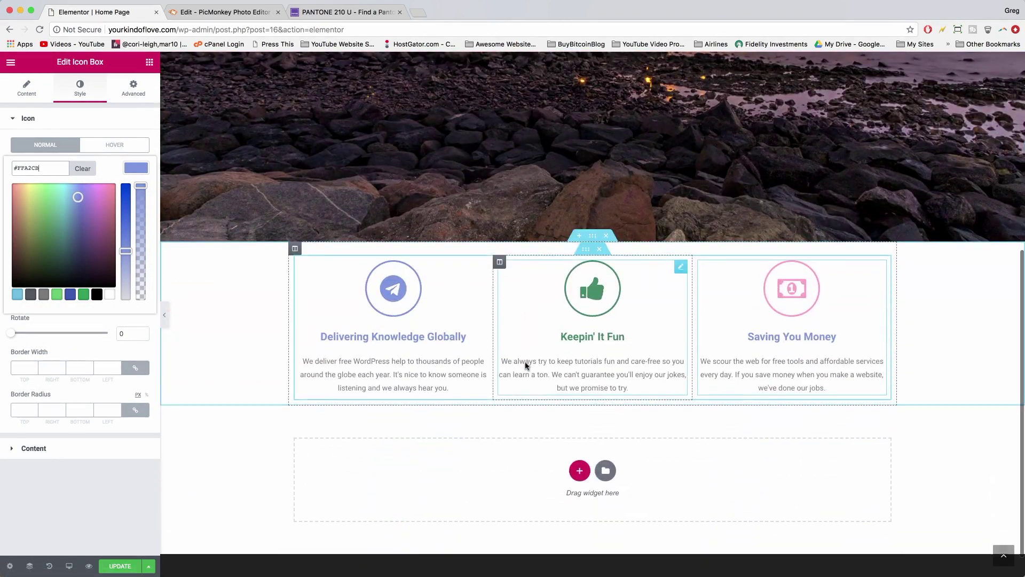
{"action": "left_click", "coordinate": [768, 330]}
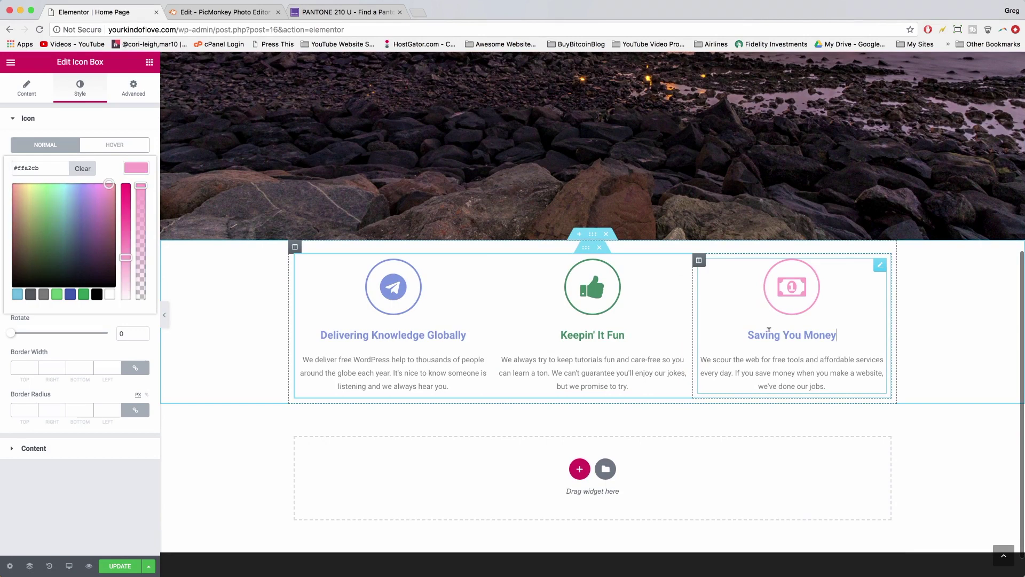
{"action": "left_click", "coordinate": [142, 171]}
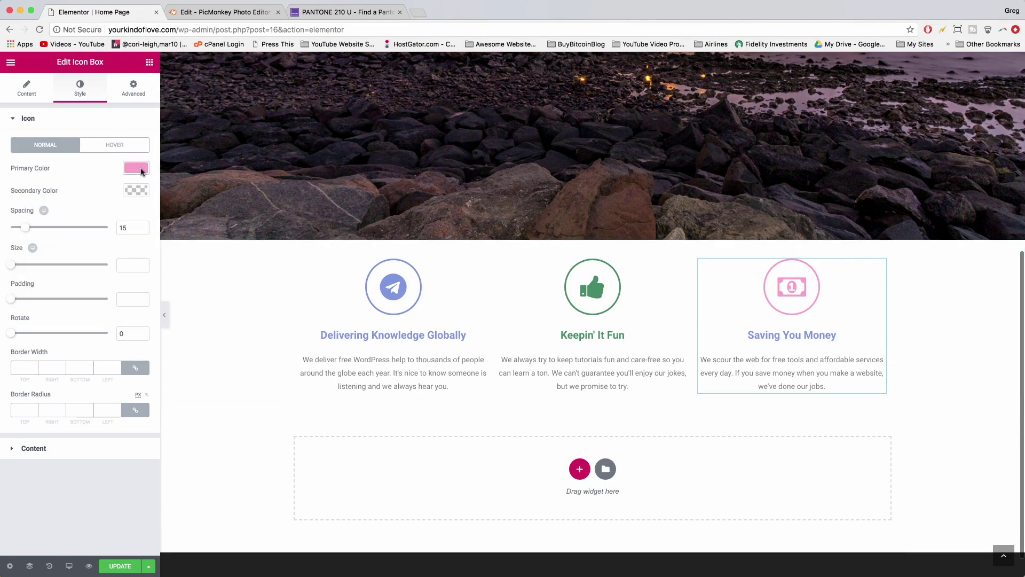
{"action": "left_click", "coordinate": [141, 171]}
- Colour the 'Saving You Money' title pink #FFA2CB and update the page
{"action": "left_click", "coordinate": [140, 167]}
{"action": "left_click", "coordinate": [30, 455]}
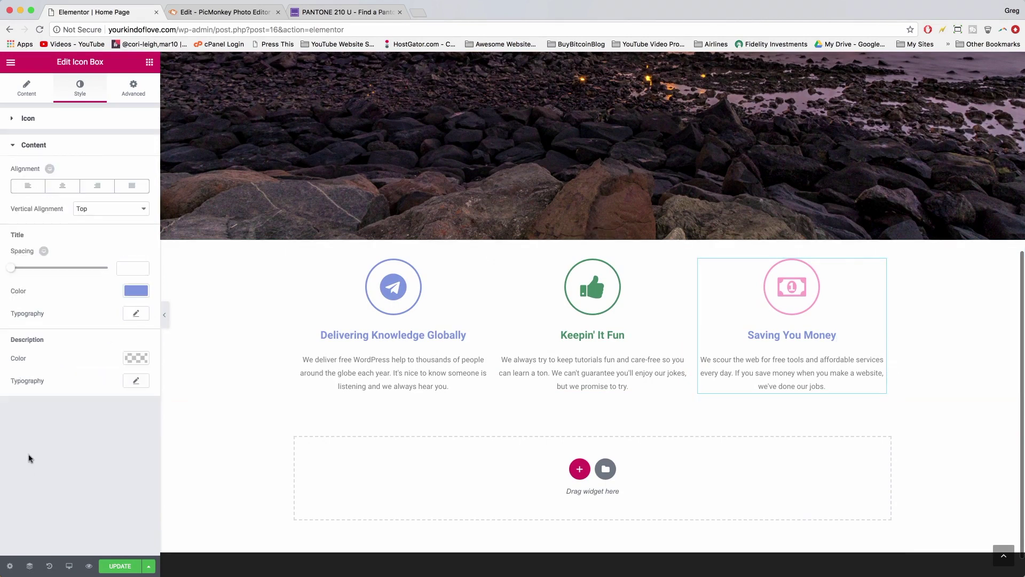
{"action": "left_click", "coordinate": [134, 290]}
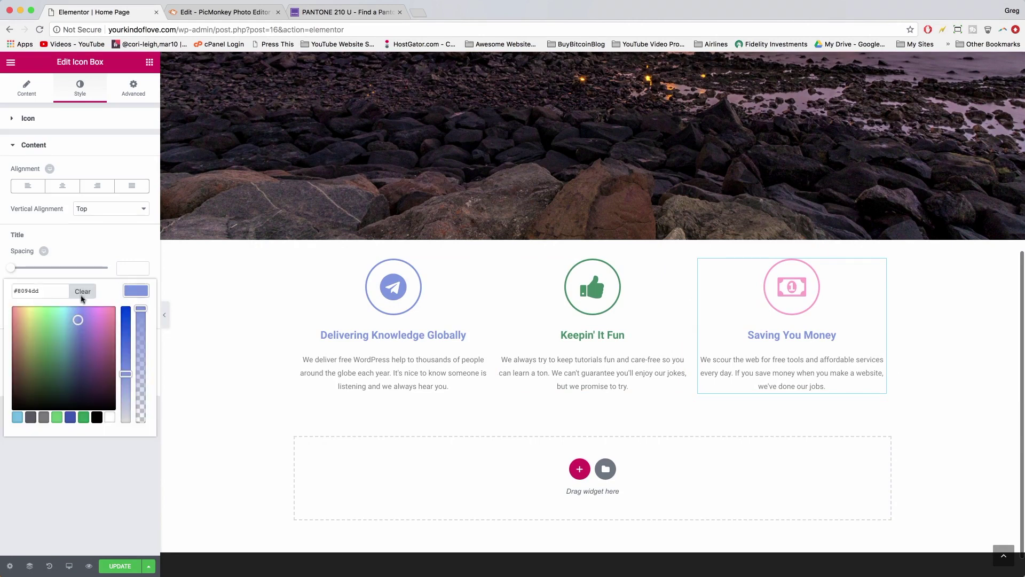
{"action": "double_click", "coordinate": [25, 289]}
{"action": "right_click", "coordinate": [25, 290]}
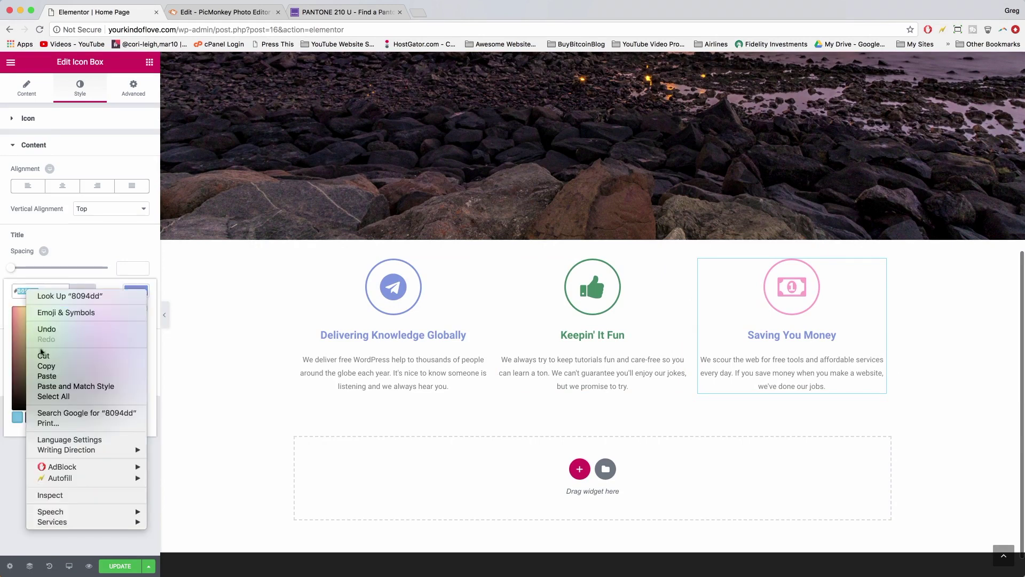
{"action": "left_click", "coordinate": [47, 376]}
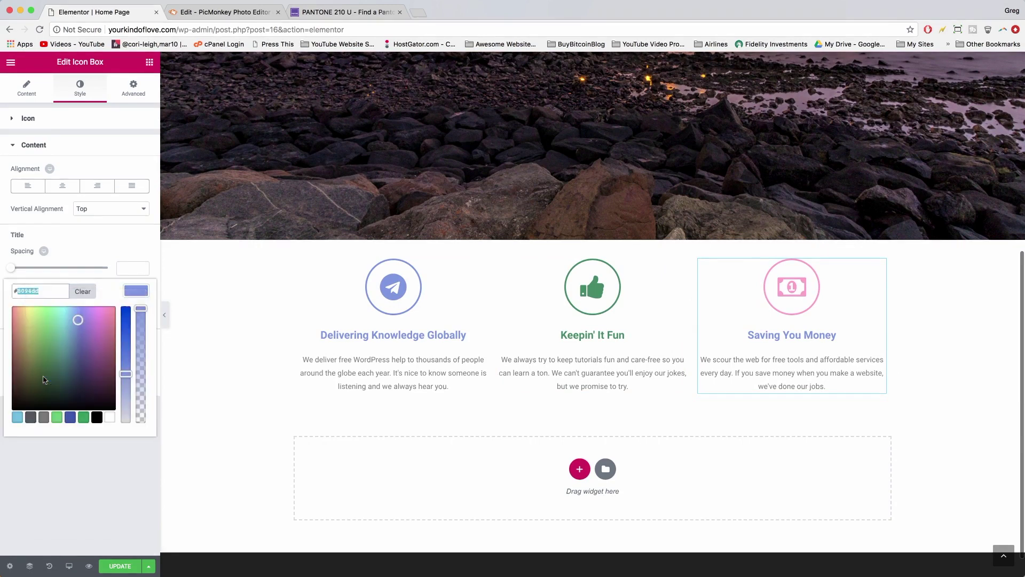
{"action": "left_click", "coordinate": [108, 567]}
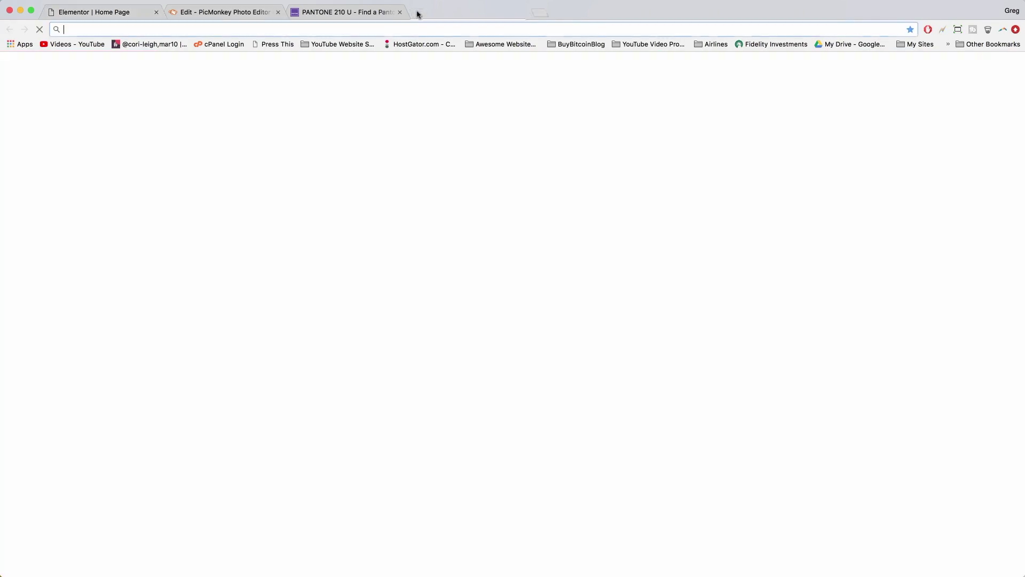
- Load yourkindoflove.com in a new tab and scroll down to the three icon boxes
{"action": "left_click", "coordinate": [417, 12]}
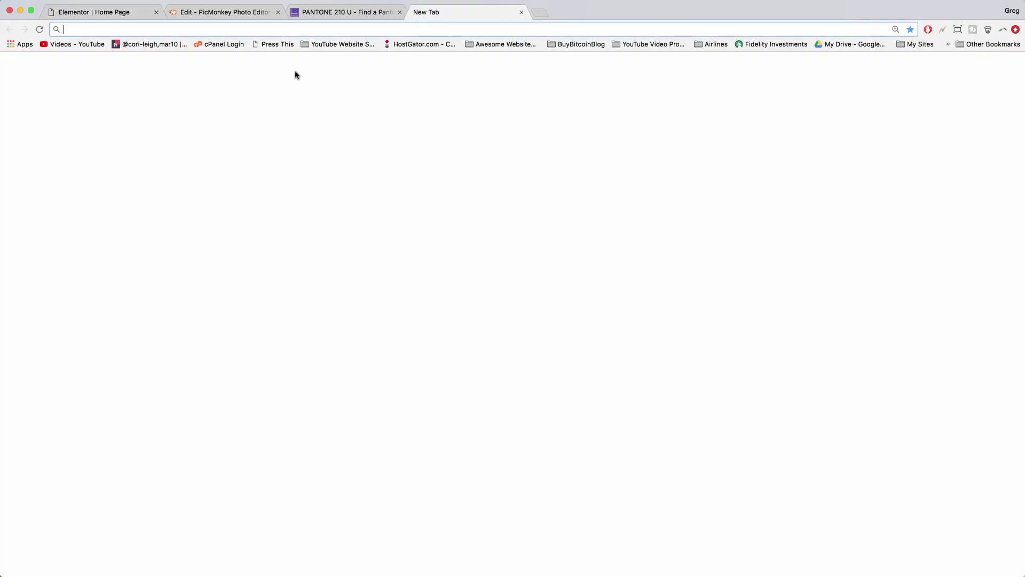
{"action": "type", "text": "yourkindoflove.com"}
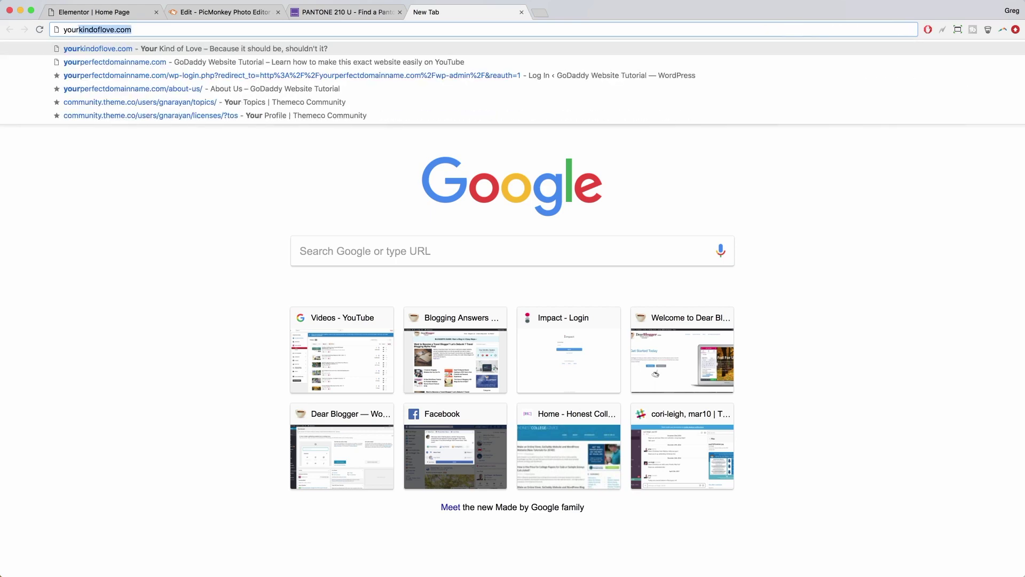
{"action": "key", "text": "Return"}
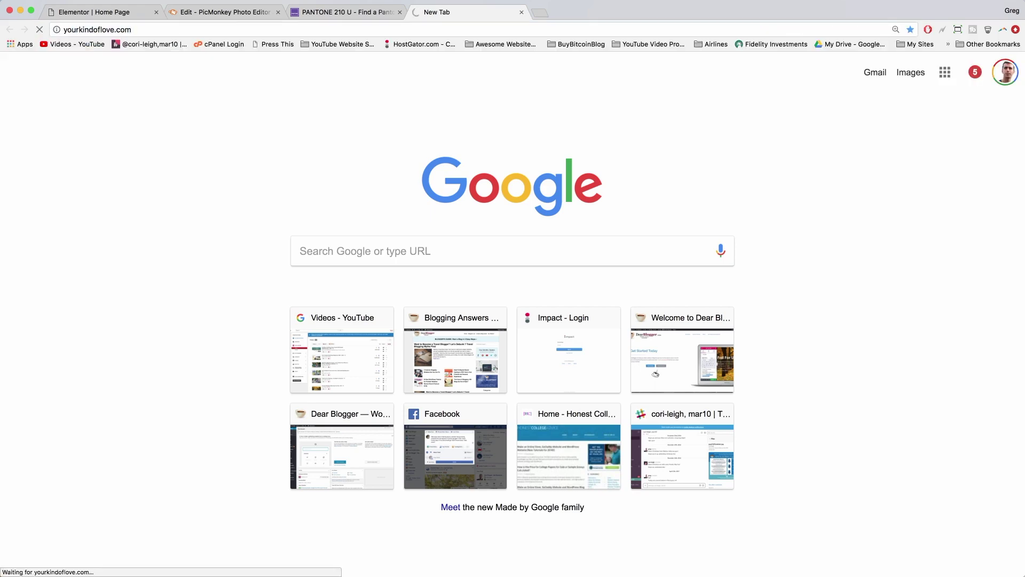
{"action": "scroll", "coordinate": [446, 286], "scroll_direction": "down", "scroll_amount": 5}
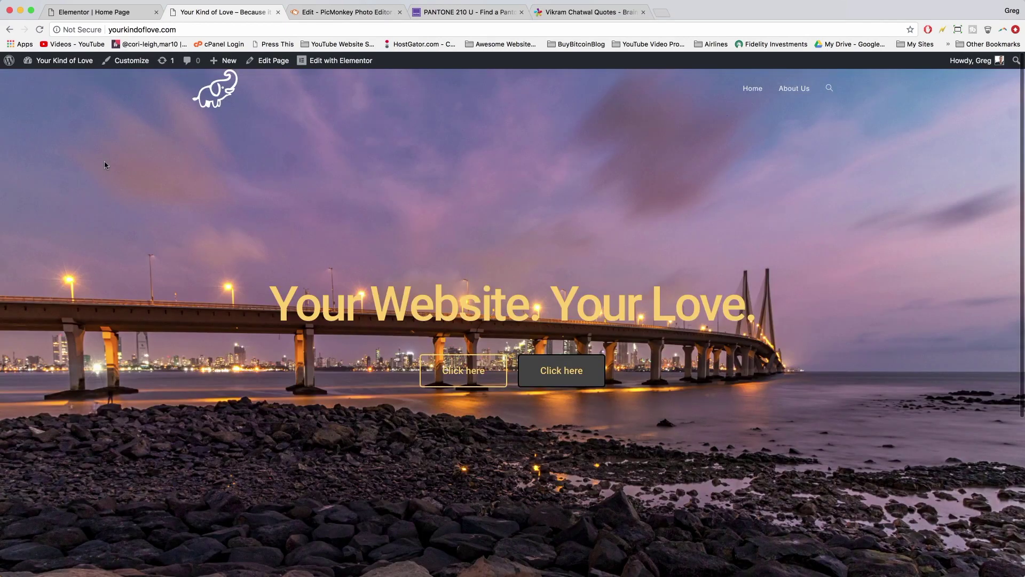
{"action": "scroll", "coordinate": [212, 271], "scroll_direction": "down", "scroll_amount": 3}
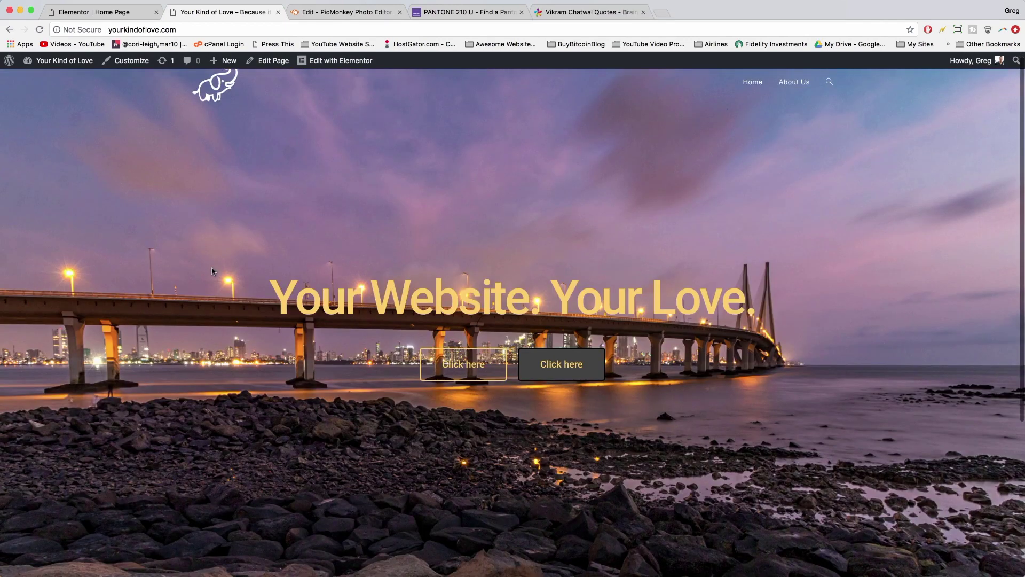
{"action": "scroll", "coordinate": [212, 271], "scroll_direction": "down", "scroll_amount": 2}
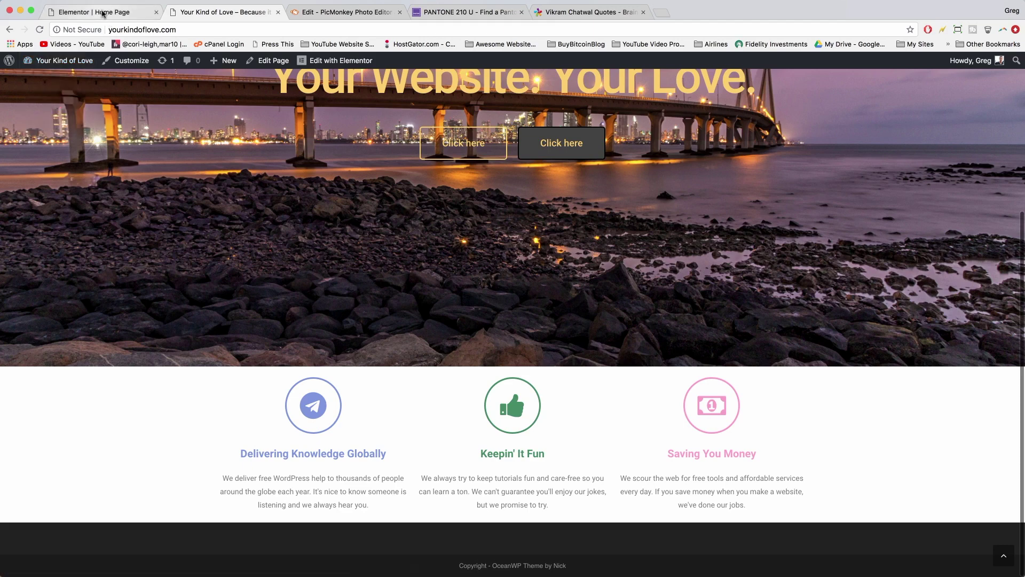
- Drag a Testimonial widget into the drop area below the three icon boxes
{"action": "left_click", "coordinate": [103, 13]}
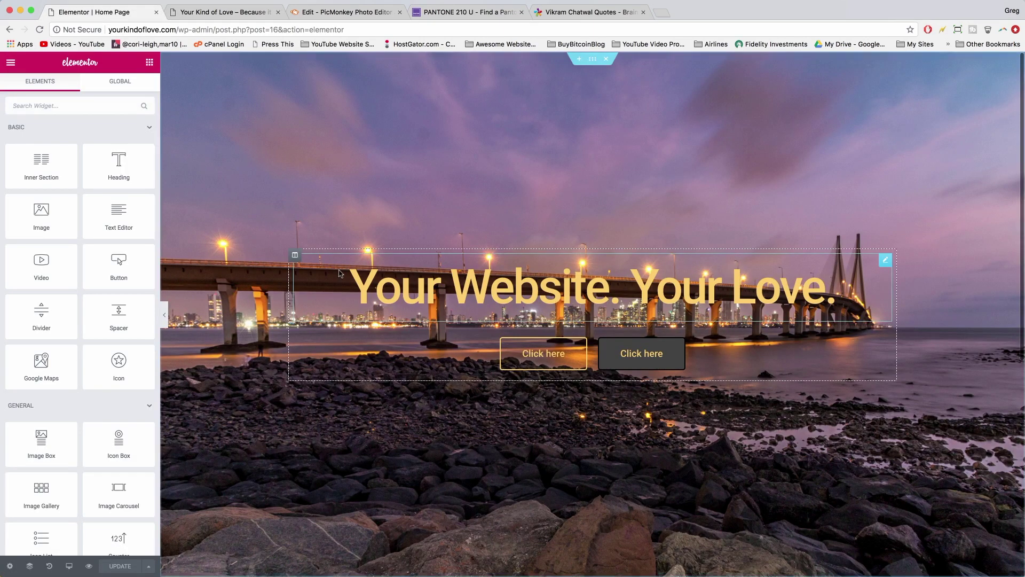
{"action": "scroll", "coordinate": [339, 273], "scroll_direction": "down", "scroll_amount": 4}
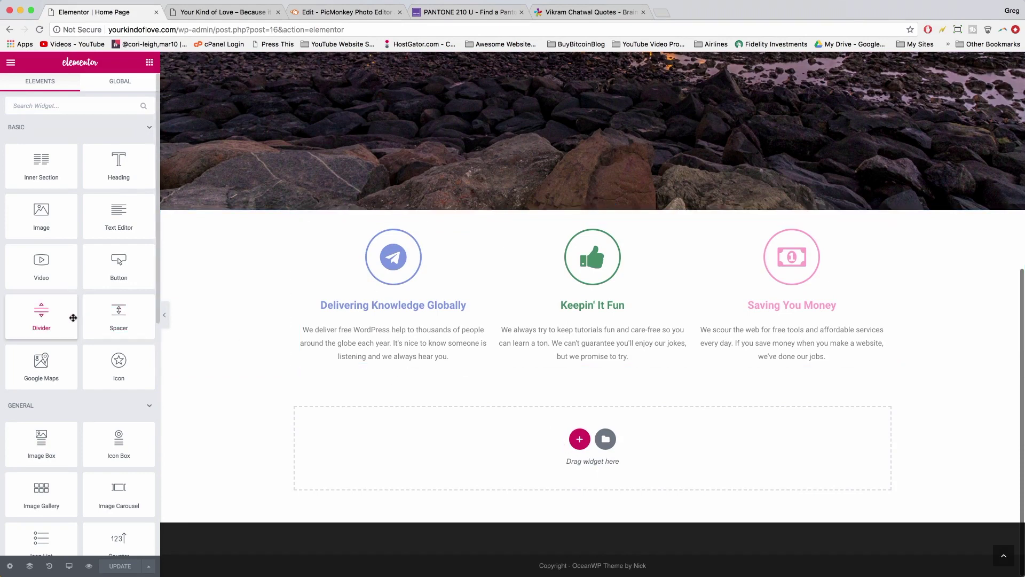
{"action": "scroll", "coordinate": [73, 317], "scroll_direction": "down", "scroll_amount": 4}
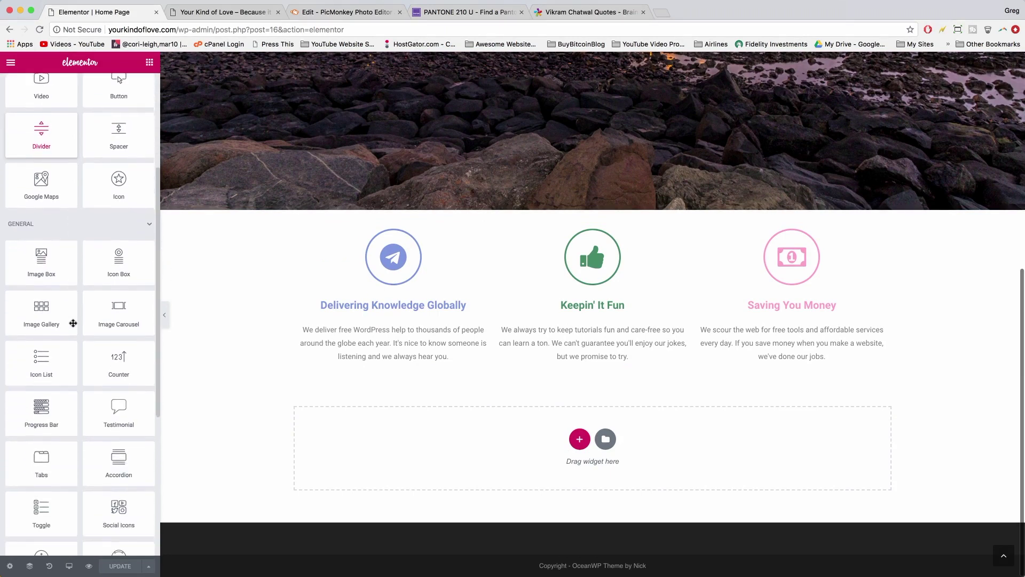
{"action": "scroll", "coordinate": [74, 323], "scroll_direction": "down", "scroll_amount": 1}
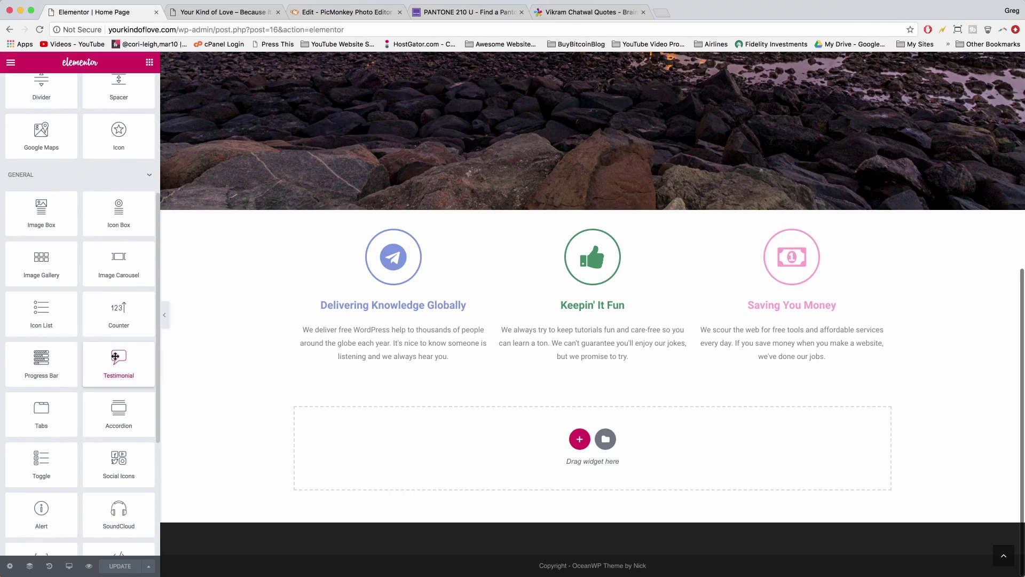
{"action": "left_click_drag", "start_coordinate": [118, 355], "coordinate": [581, 445]}
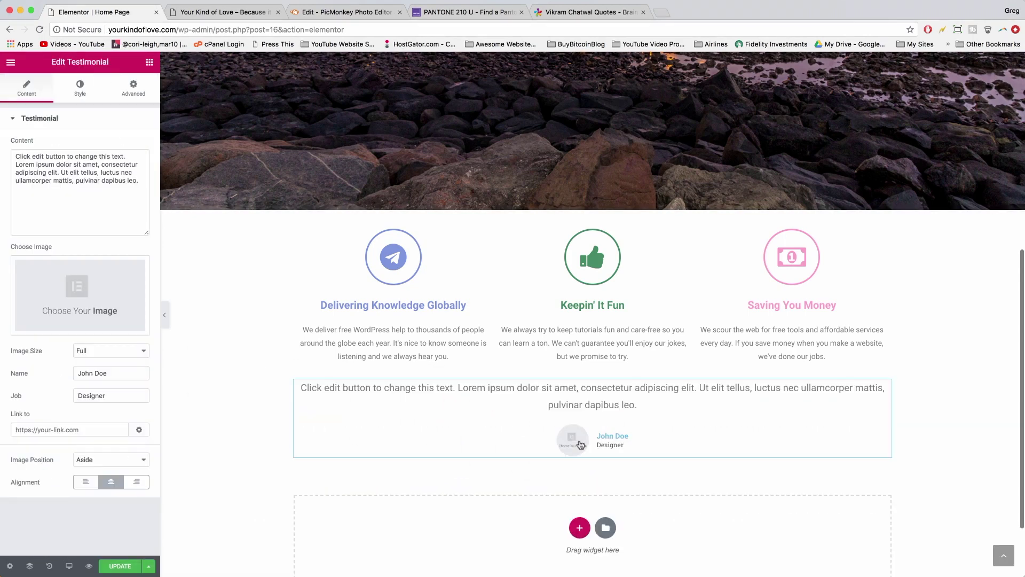
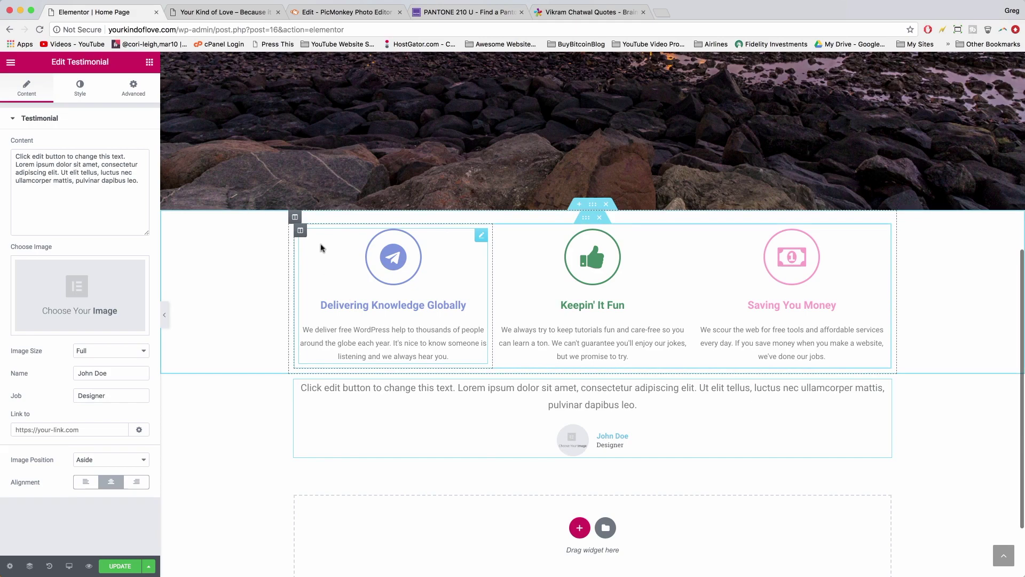
- Copy the 'model slash hotelier slash actor slash screenwriter' quote from BrainyQuote and return to the editor
{"action": "left_click", "coordinate": [585, 14]}
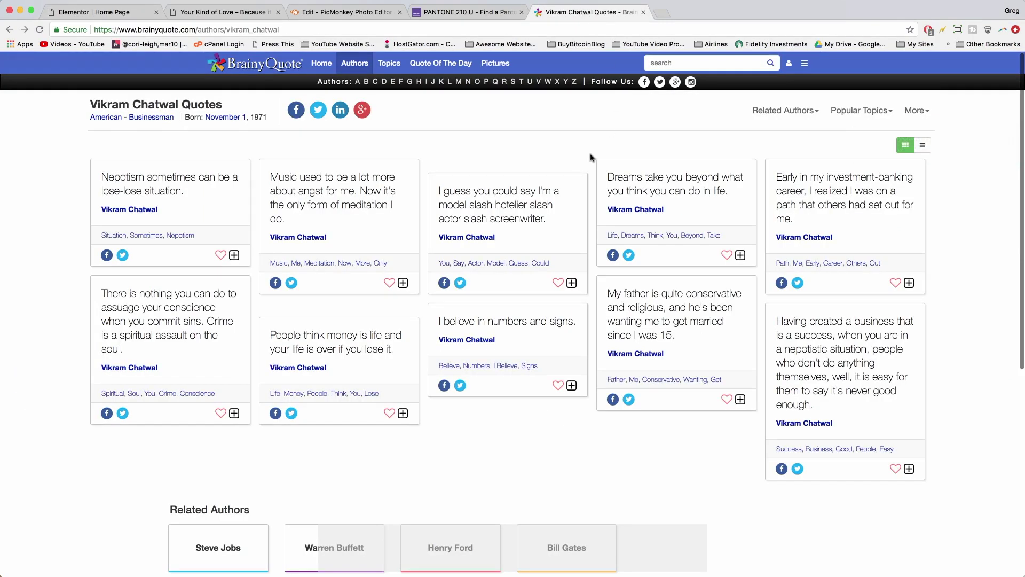
{"action": "left_click", "coordinate": [525, 207]}
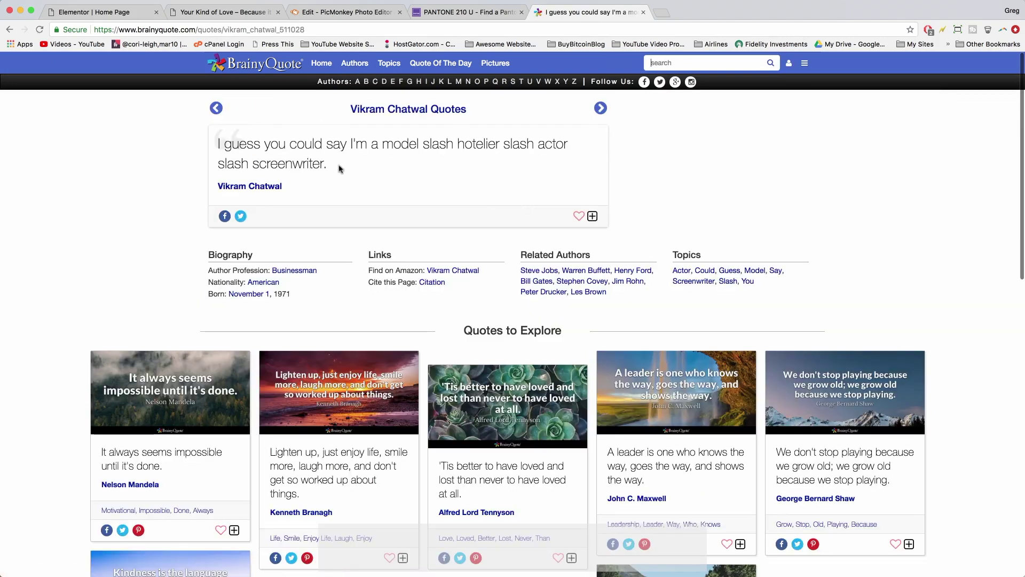
{"action": "left_click_drag", "start_coordinate": [336, 168], "coordinate": [216, 145]}
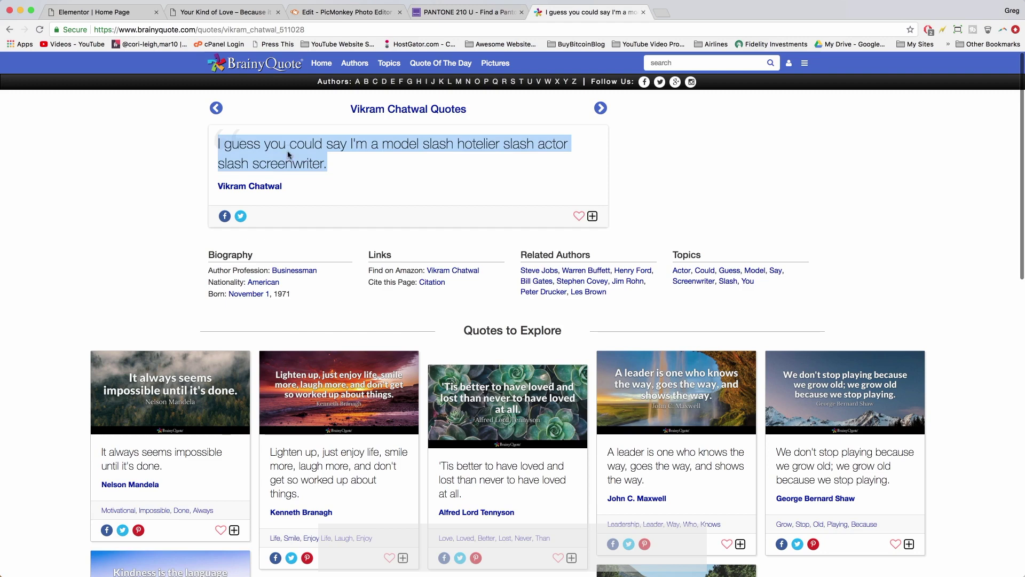
{"action": "right_click", "coordinate": [288, 154]}
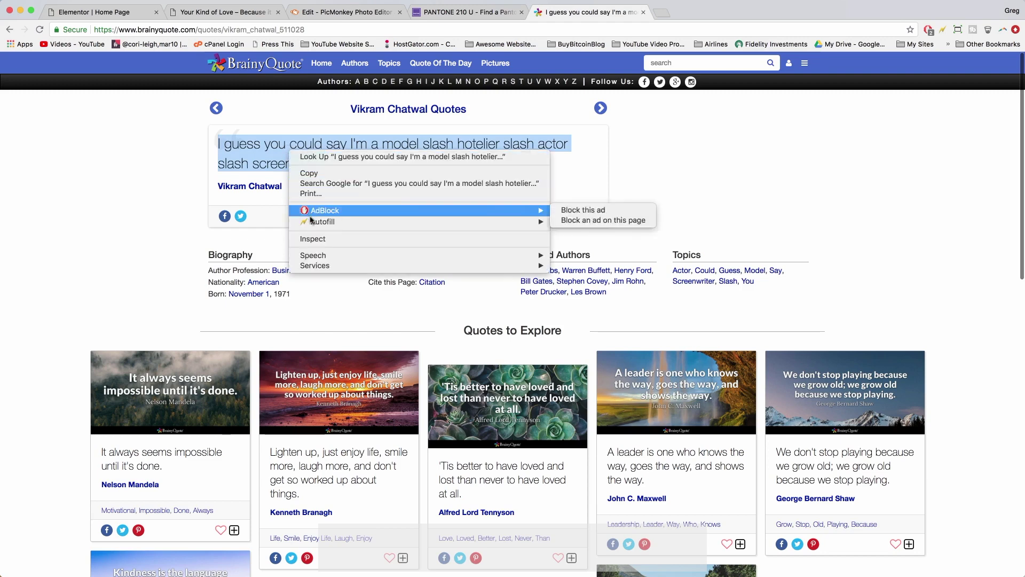
{"action": "left_click", "coordinate": [308, 173]}
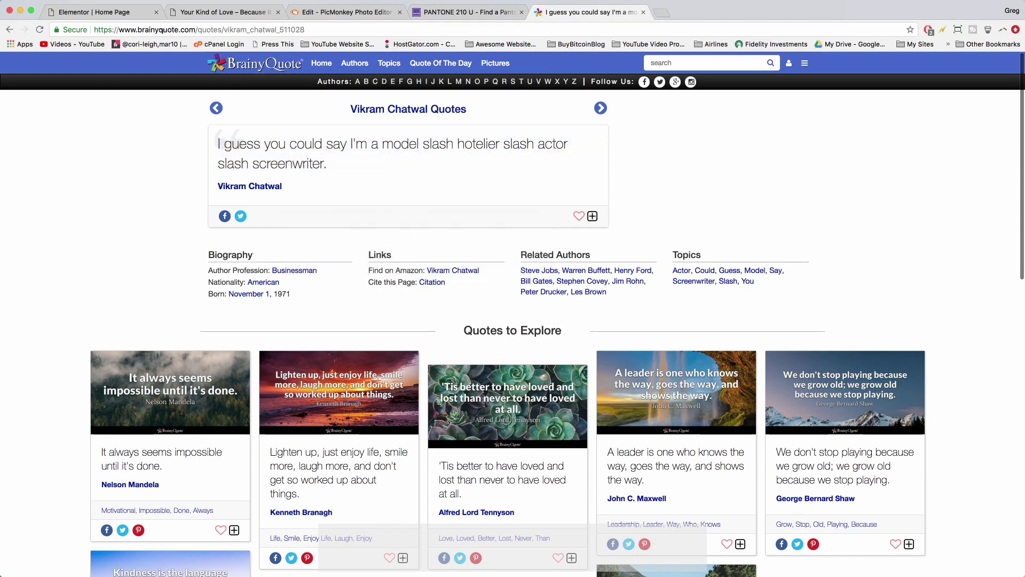
{"action": "left_click", "coordinate": [213, 13]}
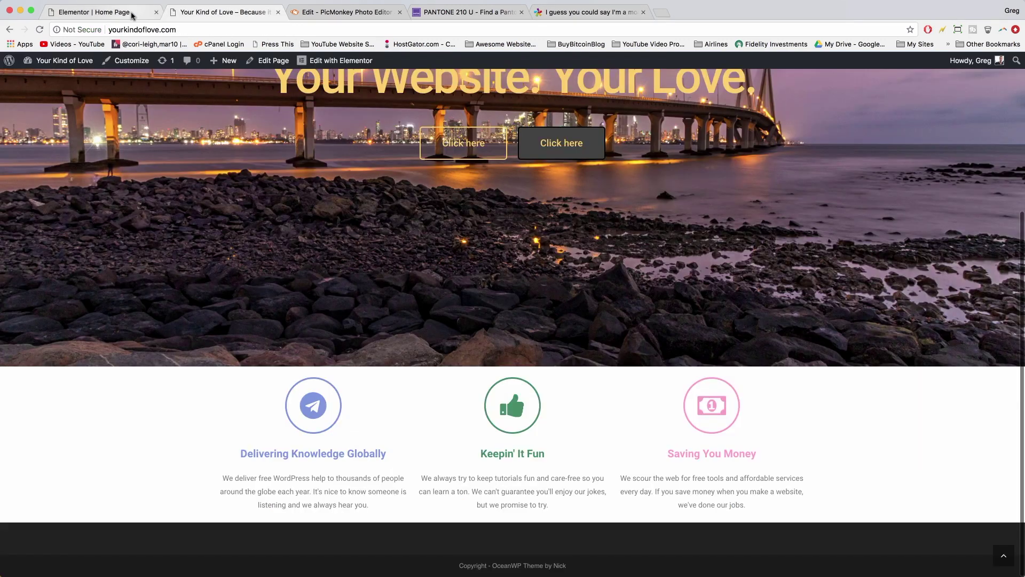
{"action": "left_click", "coordinate": [133, 14]}
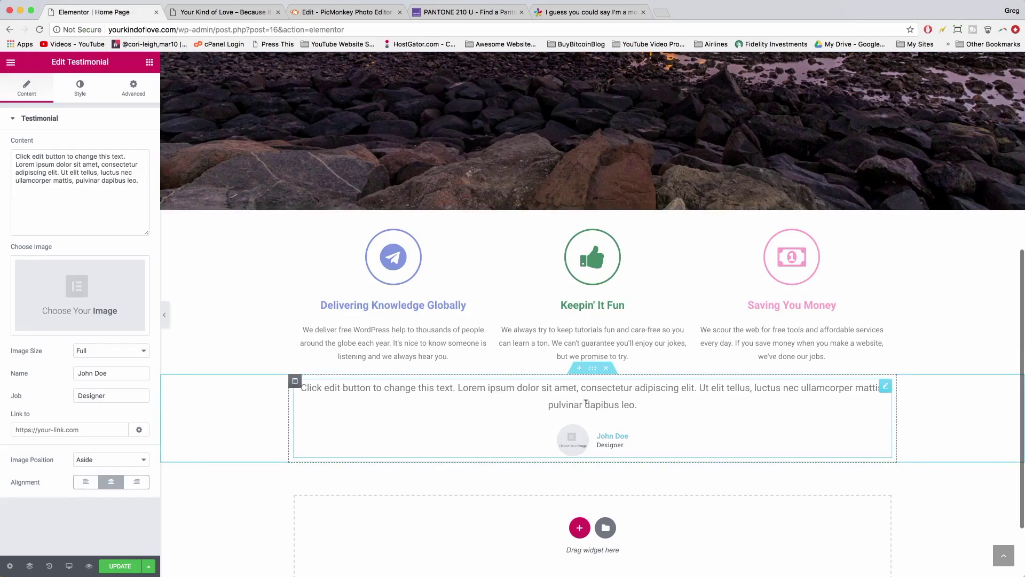
- Replace the testimonial placeholder with the pasted screenwriter quote, removing the 'Read more at' line and URL
{"action": "left_click", "coordinate": [637, 404]}
{"action": "left_click_drag", "start_coordinate": [141, 180], "coordinate": [25, 148]}
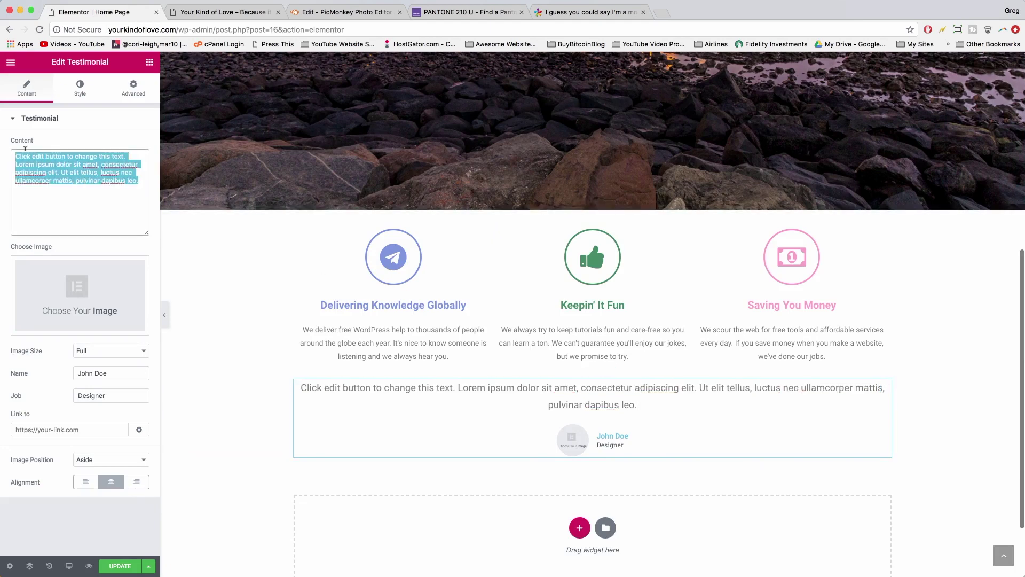
{"action": "key", "text": "BackSpace"}
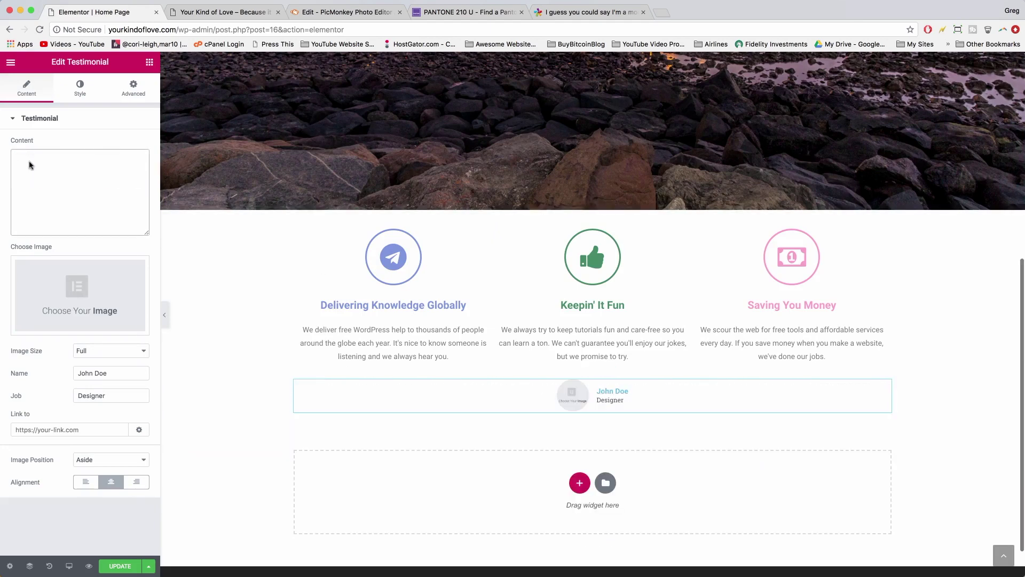
{"action": "right_click", "coordinate": [29, 163]}
{"action": "left_click", "coordinate": [50, 226]}
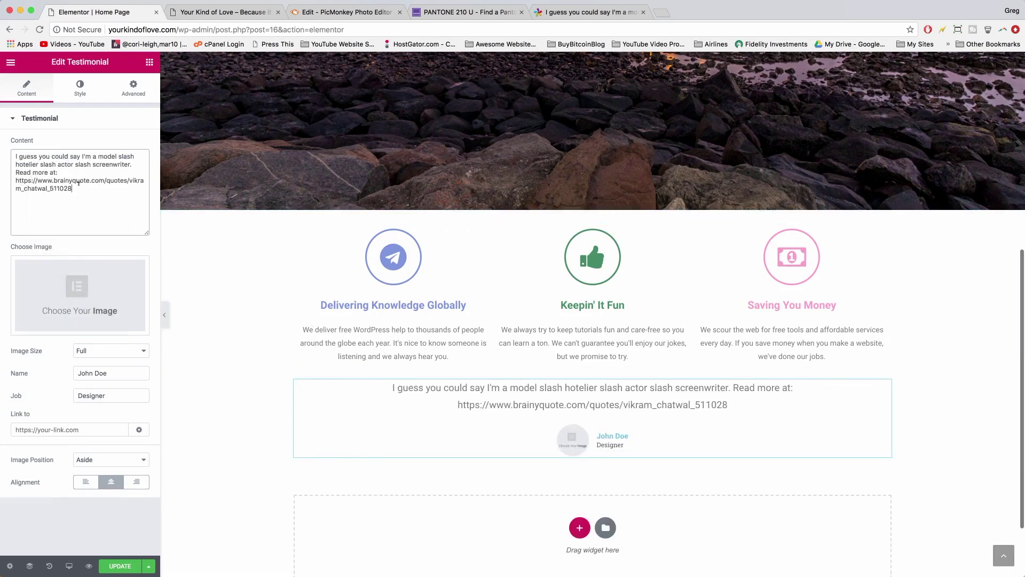
{"action": "left_click_drag", "start_coordinate": [80, 185], "coordinate": [25, 168]}
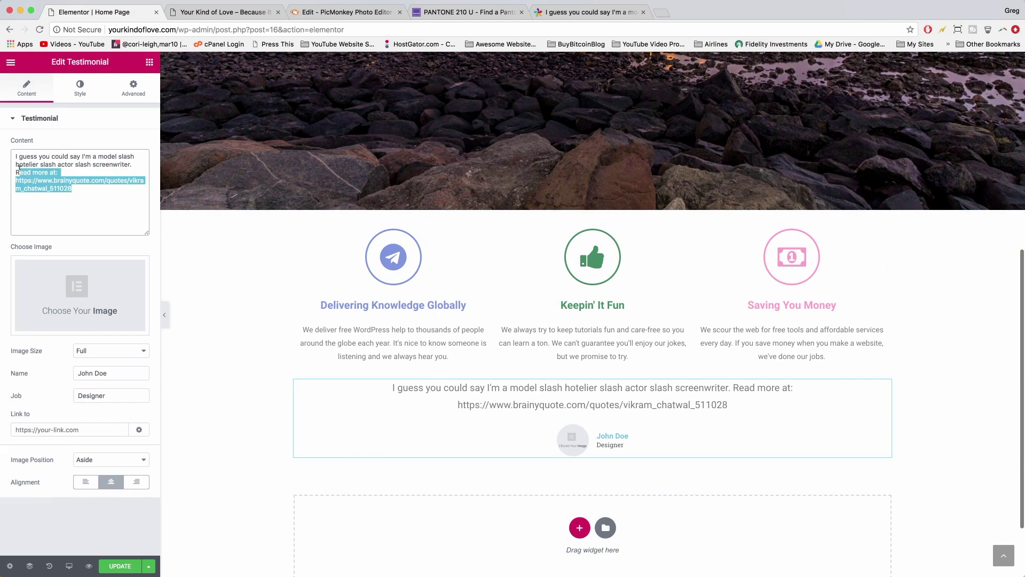
{"action": "key", "text": "BackSpace"}
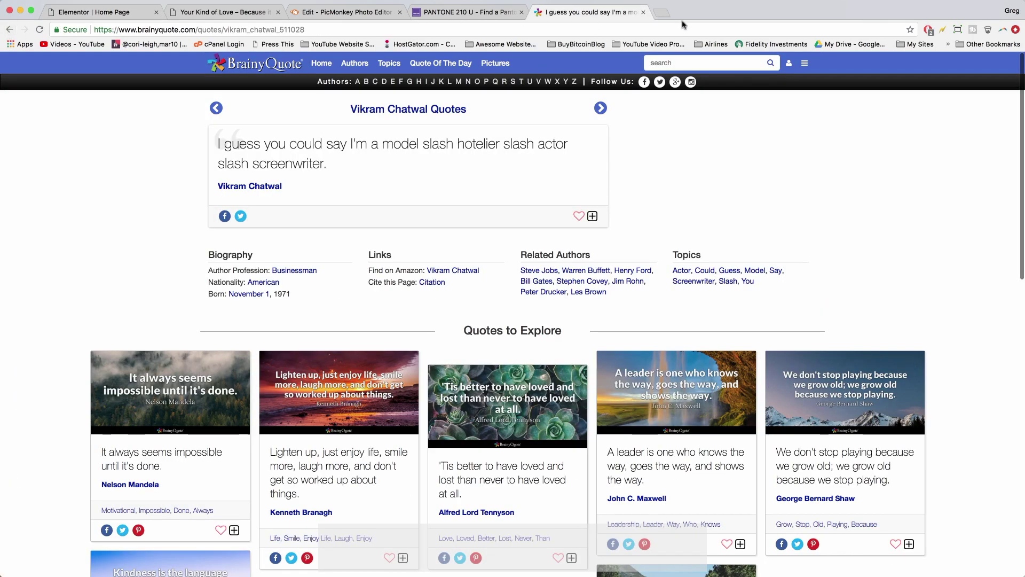
- Search Google for the businessman in a new tab, refining the query to his quotes
{"action": "left_click", "coordinate": [661, 12]}
{"action": "type", "text": "v"}
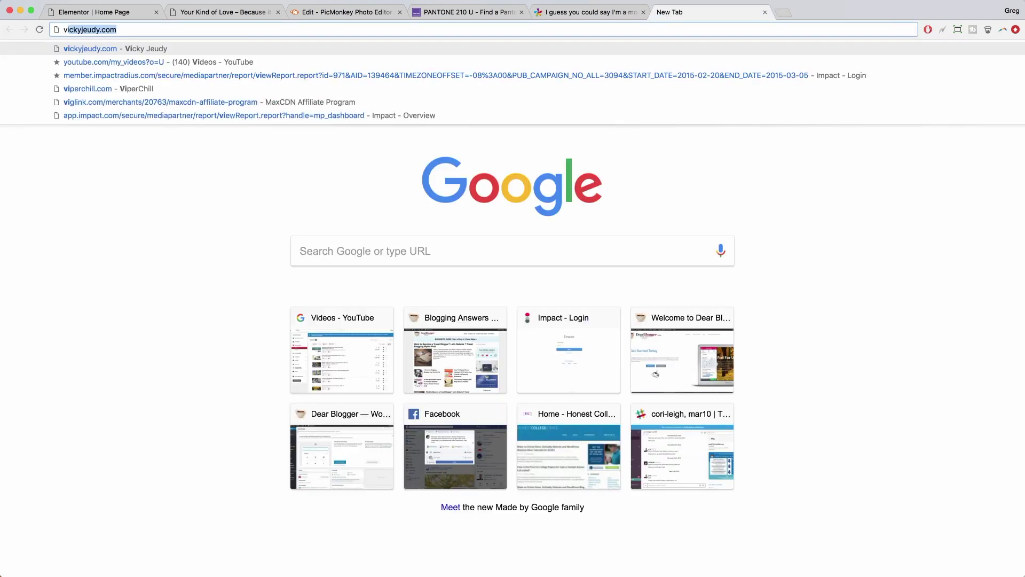
{"action": "type", "text": "ikram chat"}
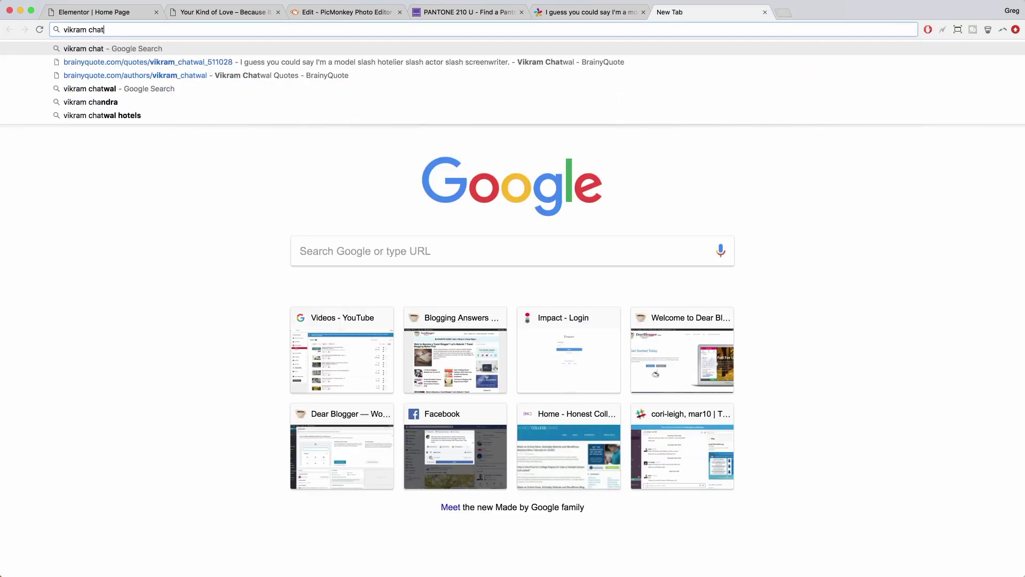
{"action": "type", "text": "wal"}
{"action": "key", "text": "Return"}
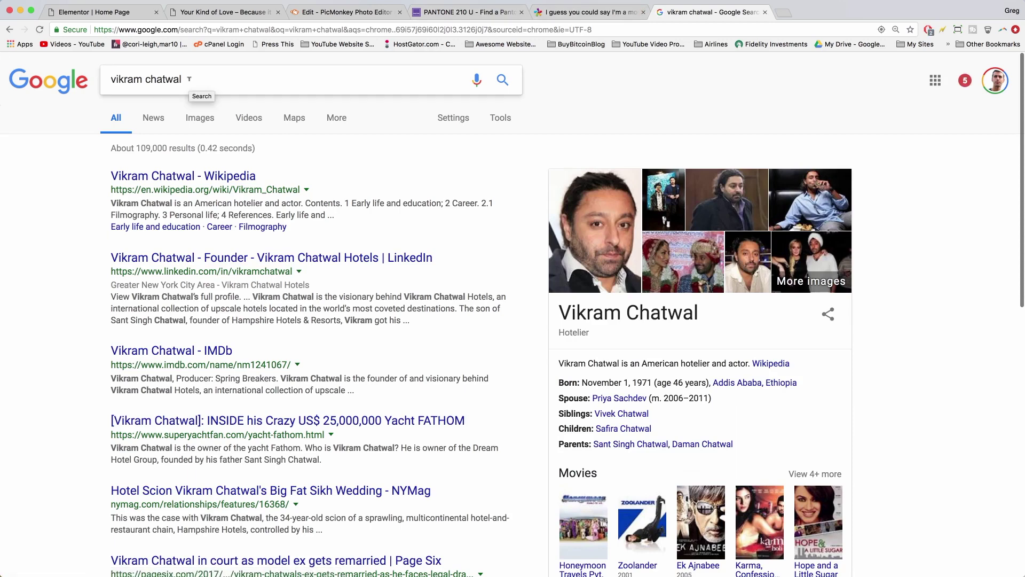
{"action": "key", "text": "Return"}
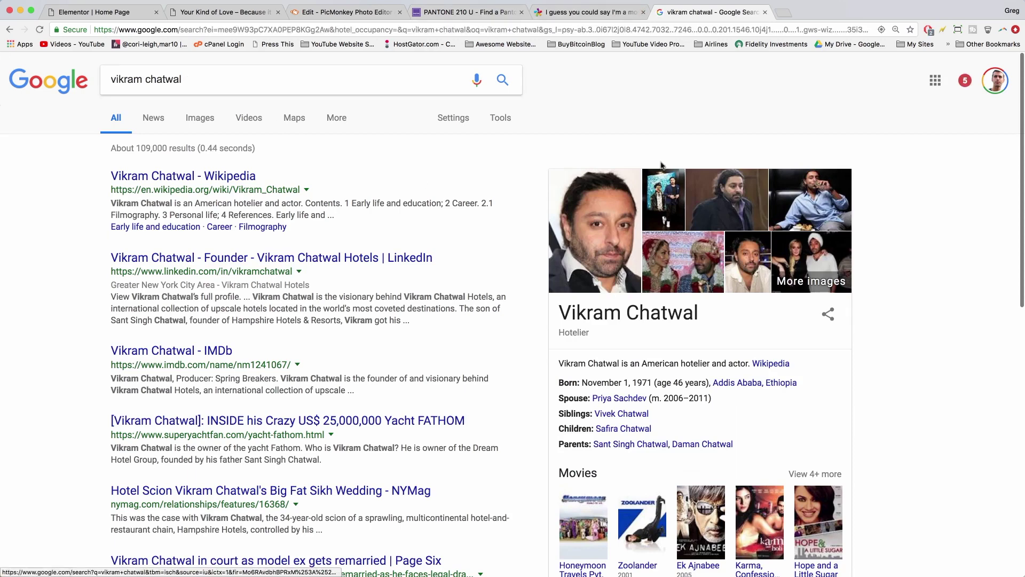
{"action": "double_click", "coordinate": [125, 78]}
{"action": "type", "text": "singh"}
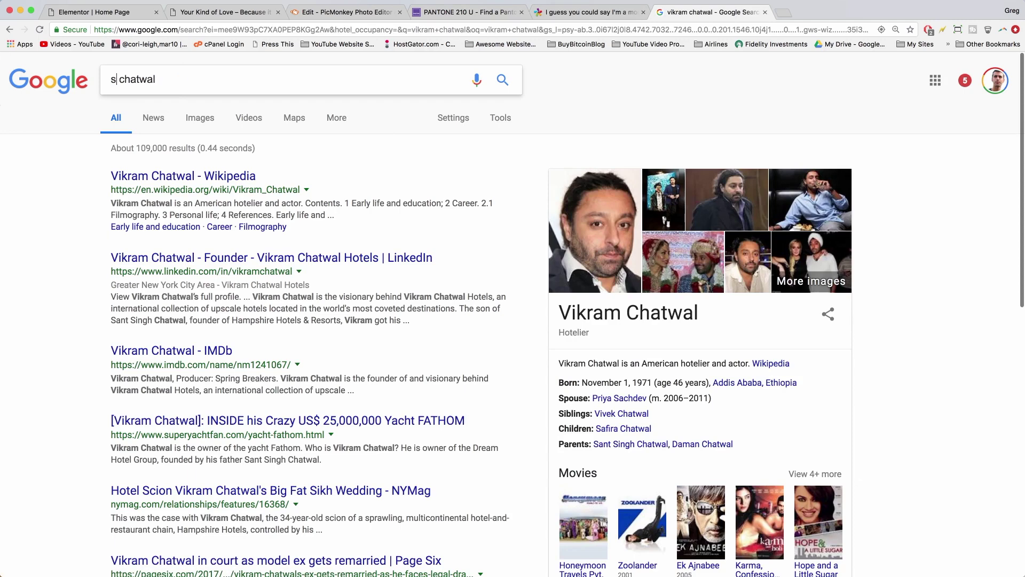
{"action": "key", "text": "Return"}
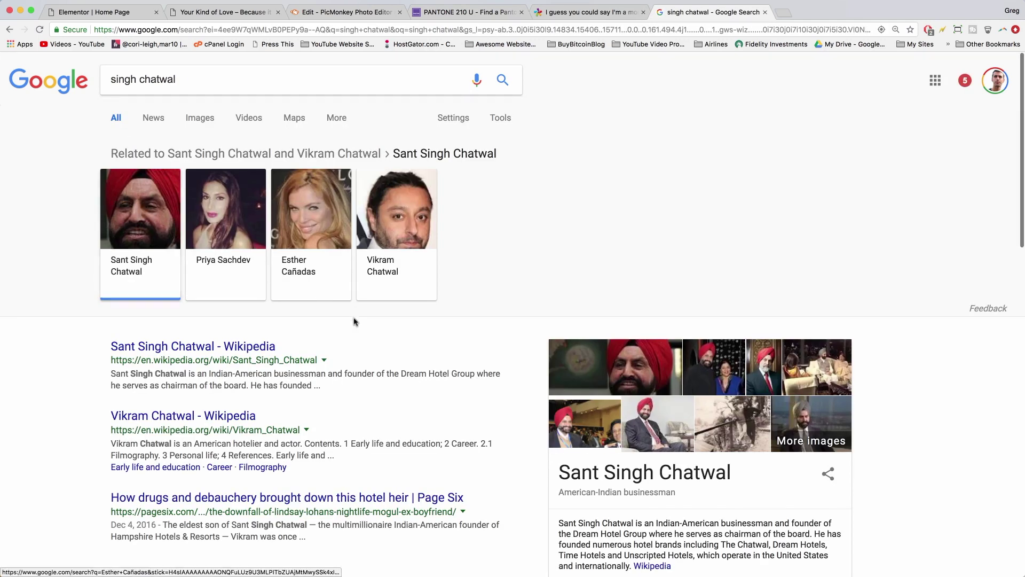
{"action": "scroll", "coordinate": [355, 321], "scroll_direction": "down", "scroll_amount": 3}
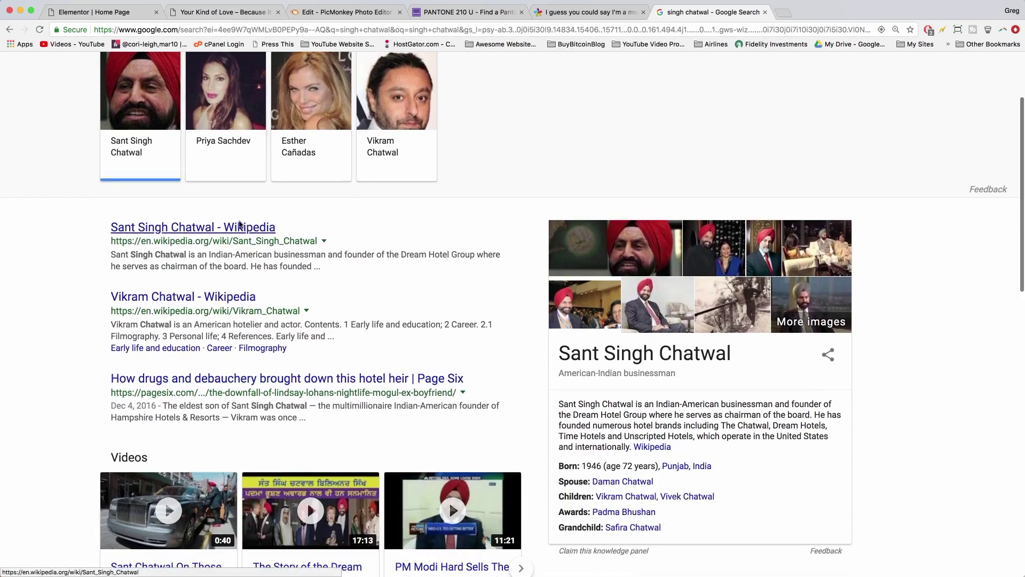
{"action": "scroll", "coordinate": [214, 229], "scroll_direction": "up", "scroll_amount": 3}
{"action": "left_click", "coordinate": [193, 73]}
{"action": "type", "text": "quotes"}
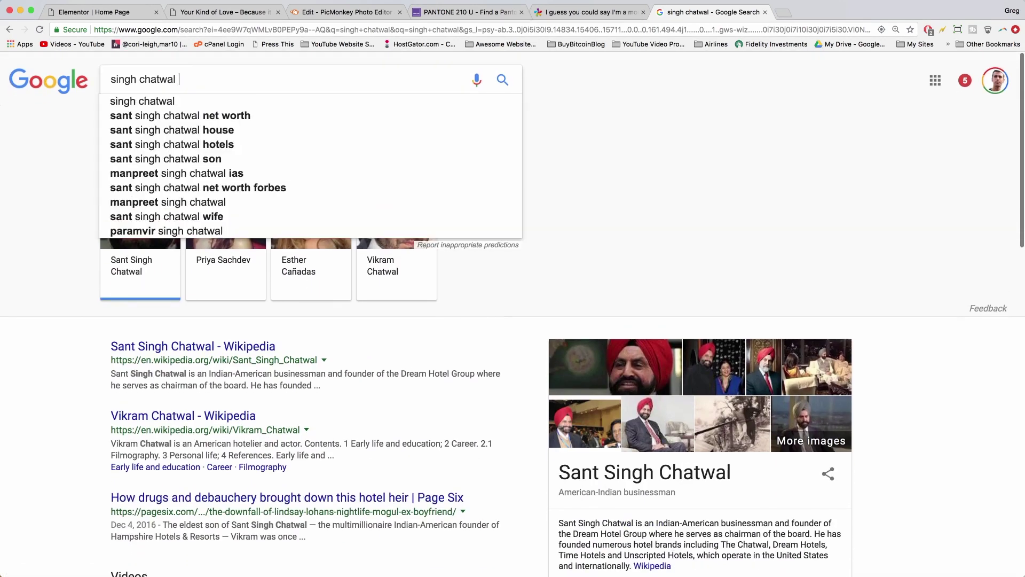
{"action": "key", "text": "Return"}
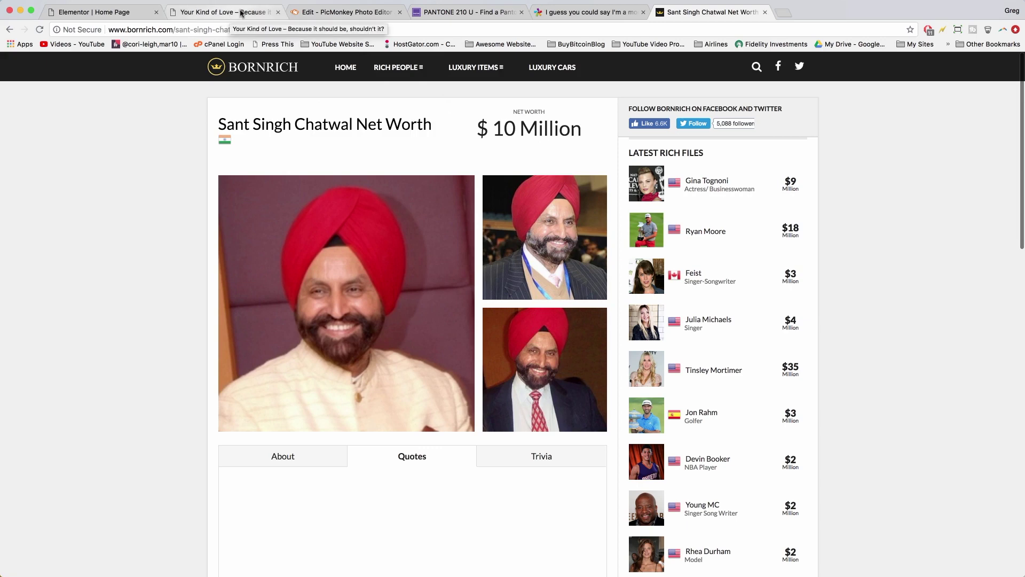
- Check the site and editor tabs, skim his net worth page, then return to the search results
{"action": "left_click", "coordinate": [241, 13]}
{"action": "left_click", "coordinate": [124, 5]}
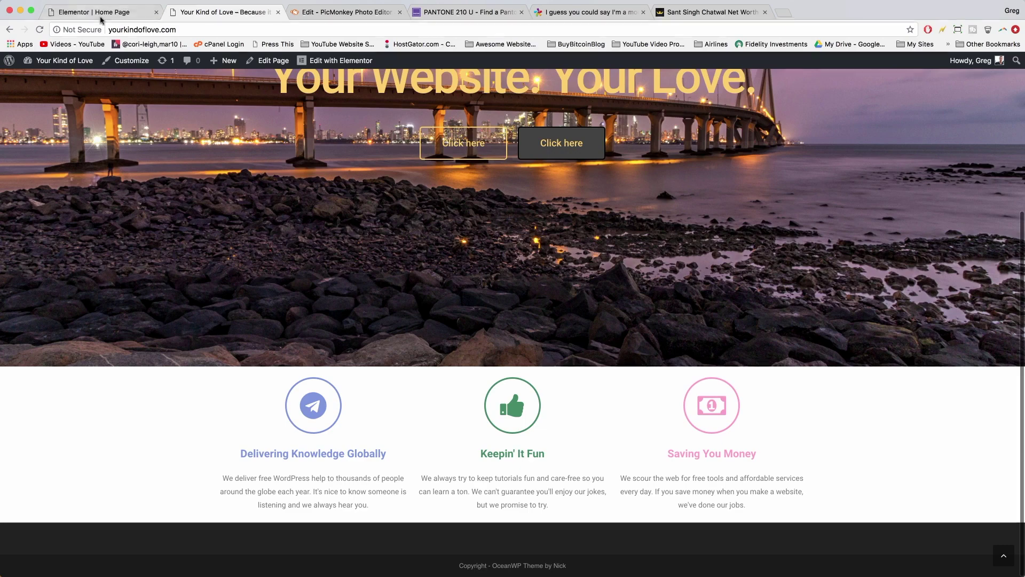
{"action": "scroll", "coordinate": [572, 389], "scroll_direction": "up", "scroll_amount": 5}
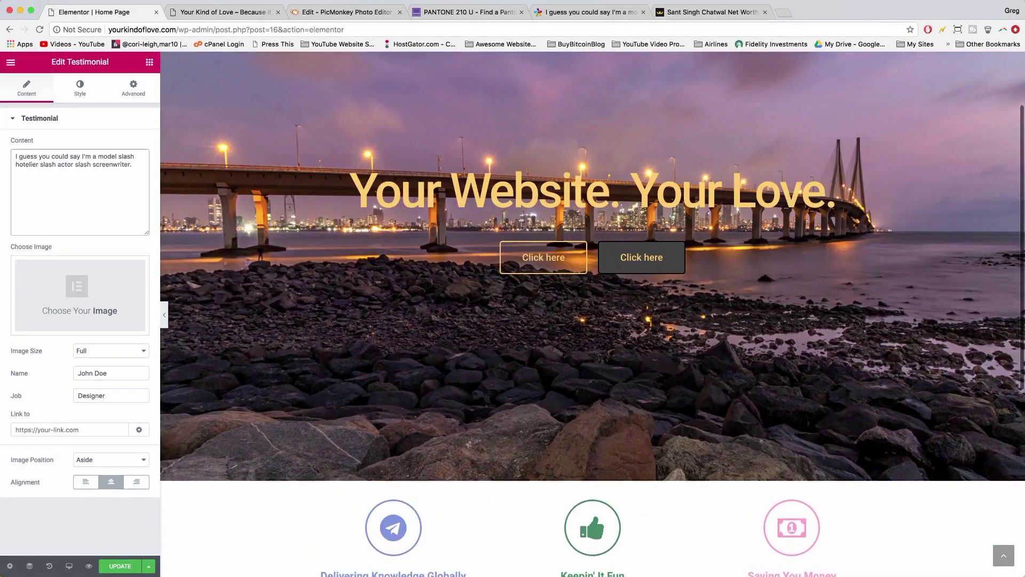
{"action": "scroll", "coordinate": [572, 389], "scroll_direction": "down", "scroll_amount": 5}
{"action": "left_click", "coordinate": [671, 19]}
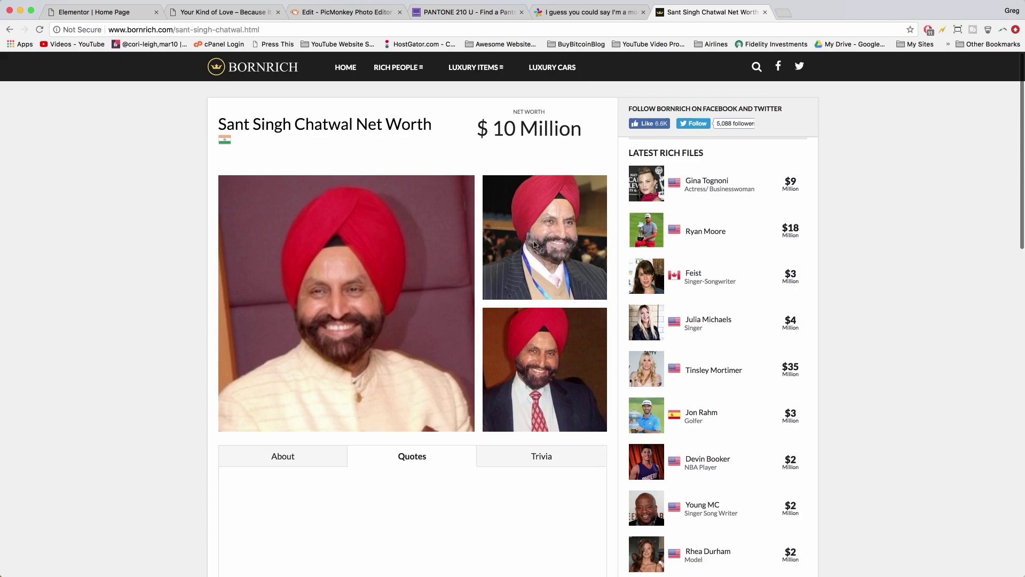
{"action": "scroll", "coordinate": [550, 224], "scroll_direction": "down", "scroll_amount": 4}
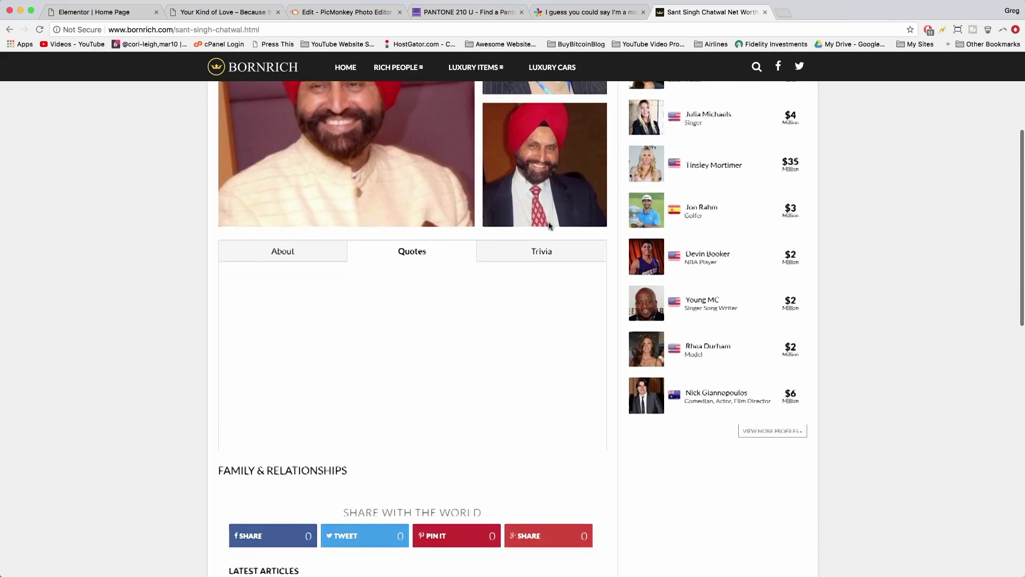
{"action": "scroll", "coordinate": [550, 224], "scroll_direction": "up", "scroll_amount": 4}
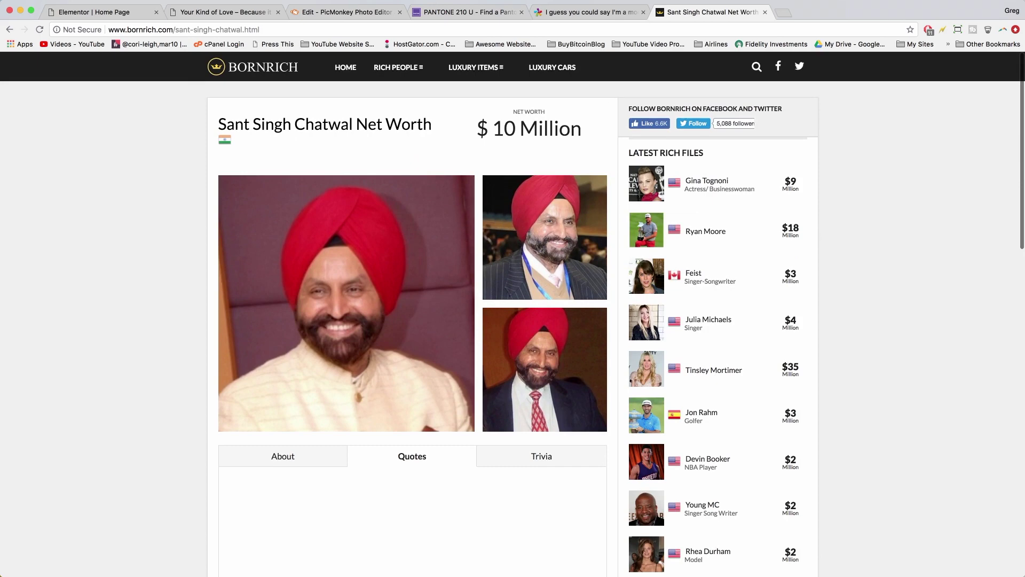
{"action": "left_click", "coordinate": [8, 29]}
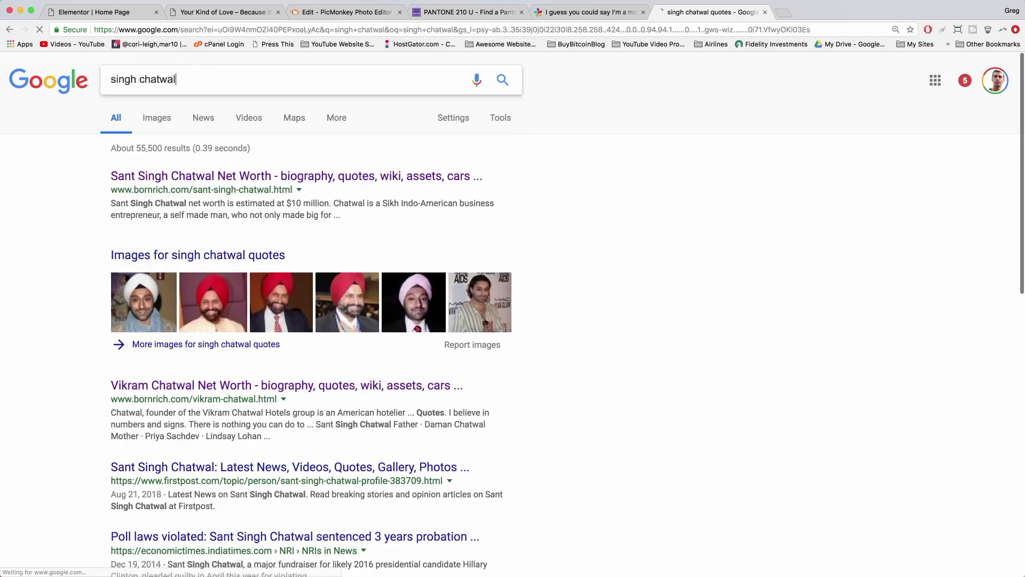
{"action": "key", "text": "Return"}
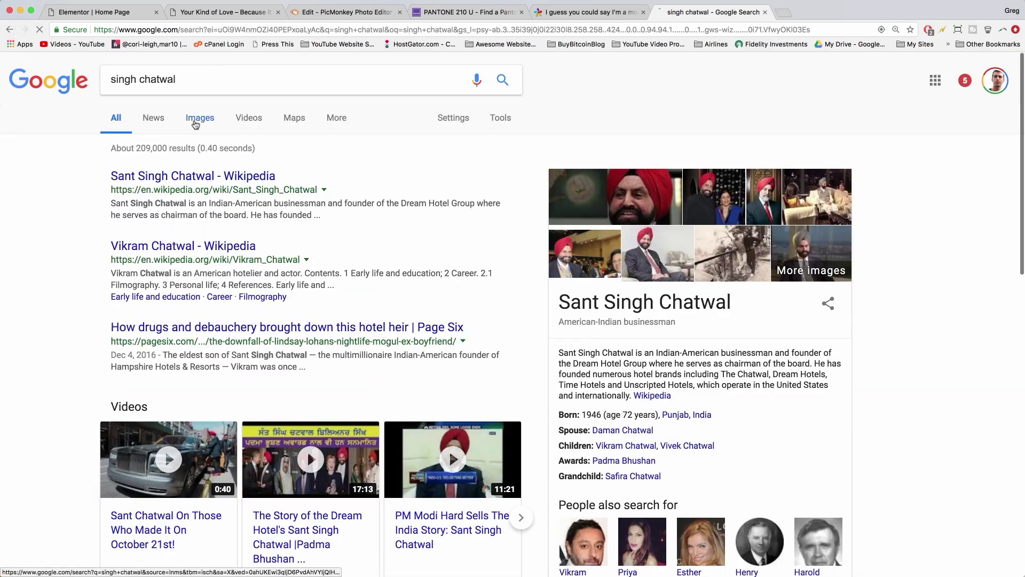
- Save a portrait photo of the businessman from Google Images and return to the Elementor editor
{"action": "left_click", "coordinate": [196, 123]}
{"action": "scroll", "coordinate": [247, 242], "scroll_direction": "down", "scroll_amount": 1}
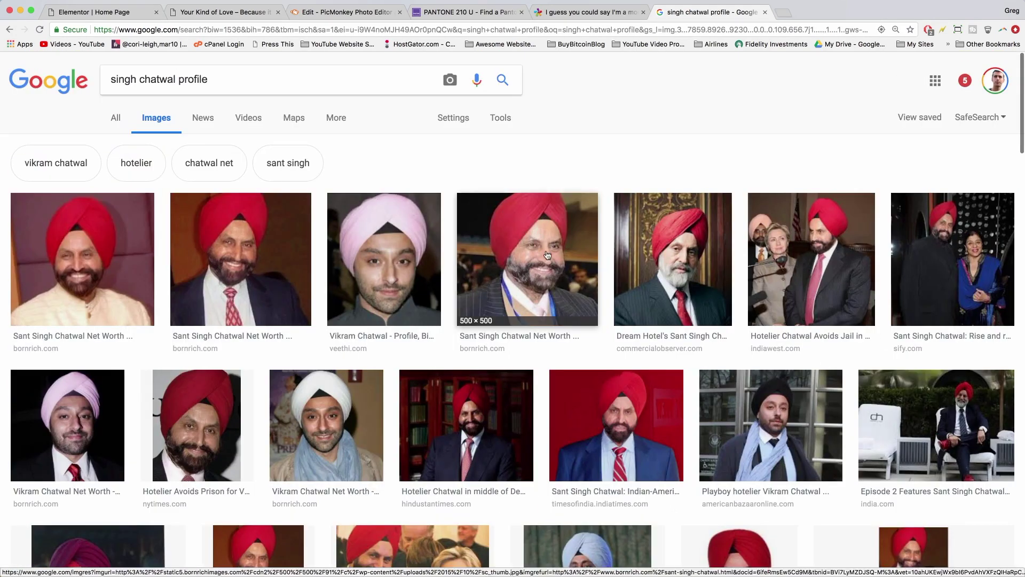
{"action": "left_click", "coordinate": [541, 248]}
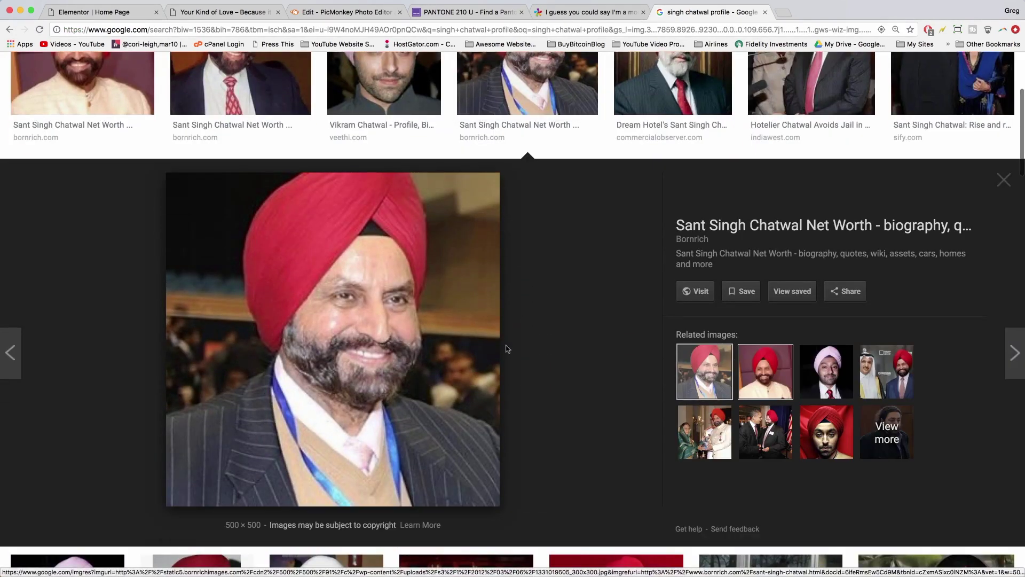
{"action": "right_click", "coordinate": [224, 244]}
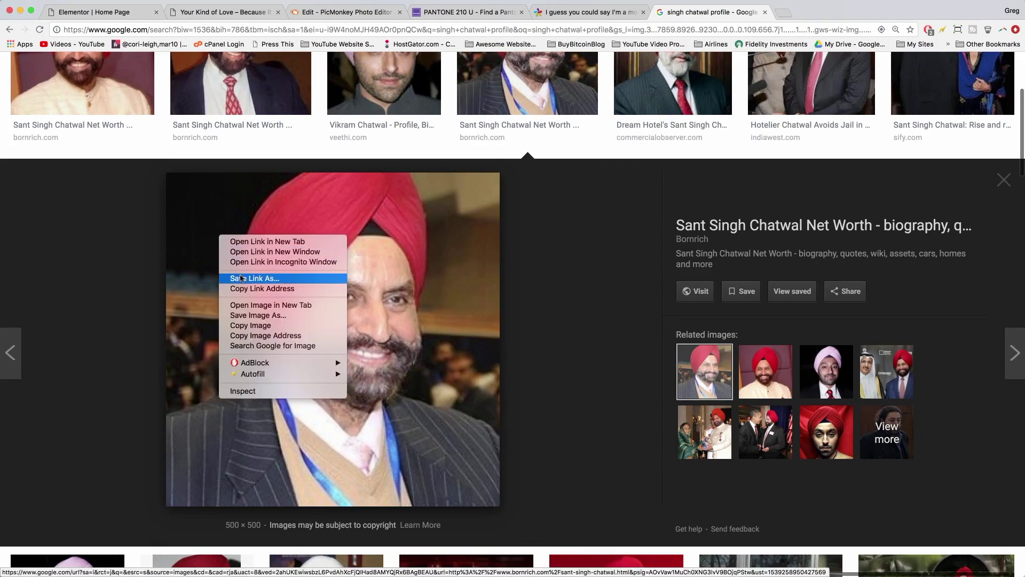
{"action": "left_click", "coordinate": [249, 318]}
{"action": "key", "text": "Return"}
{"action": "left_click", "coordinate": [114, 12]}
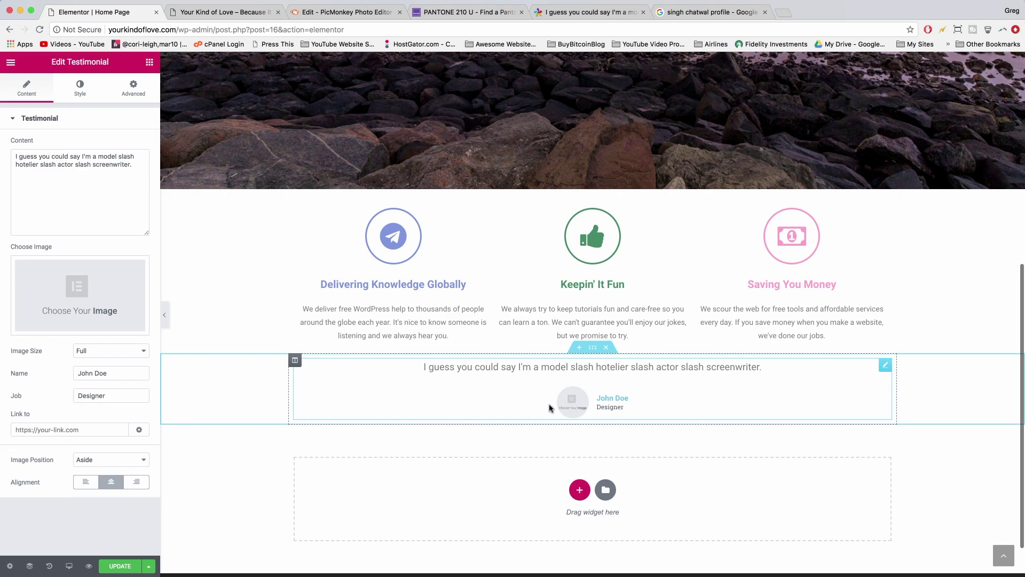
- Upload the saved profile photo and insert it as the testimonial image
{"action": "left_click", "coordinate": [66, 294]}
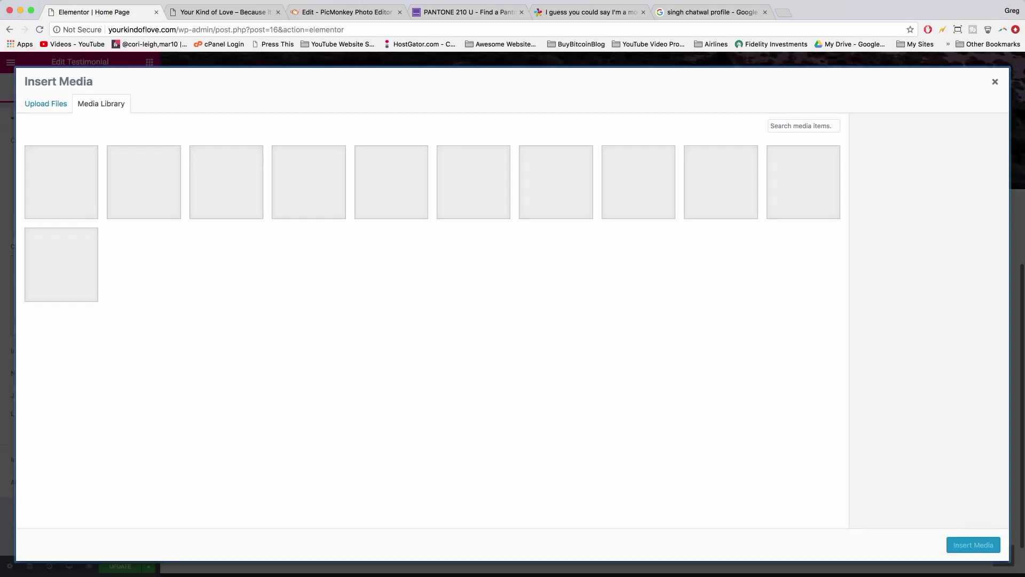
{"action": "left_click", "coordinate": [44, 105]}
{"action": "left_click", "coordinate": [528, 294]}
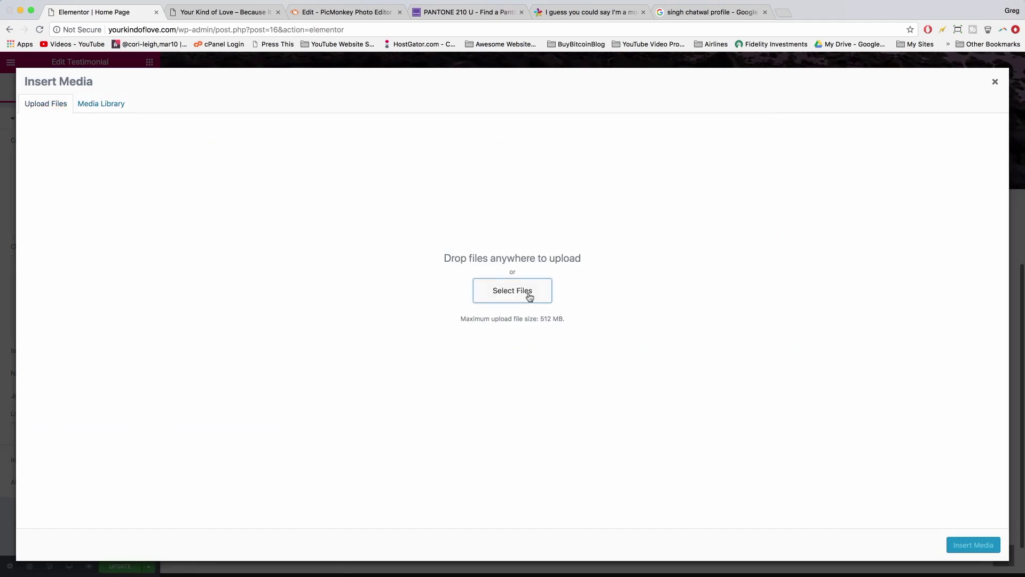
{"action": "double_click", "coordinate": [318, 91]}
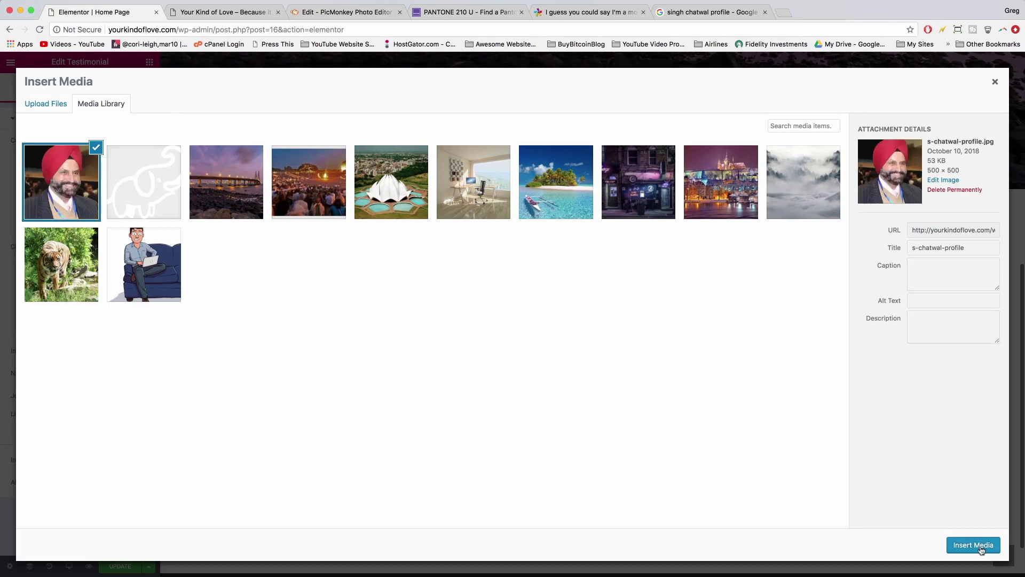
{"action": "left_click", "coordinate": [973, 545]}
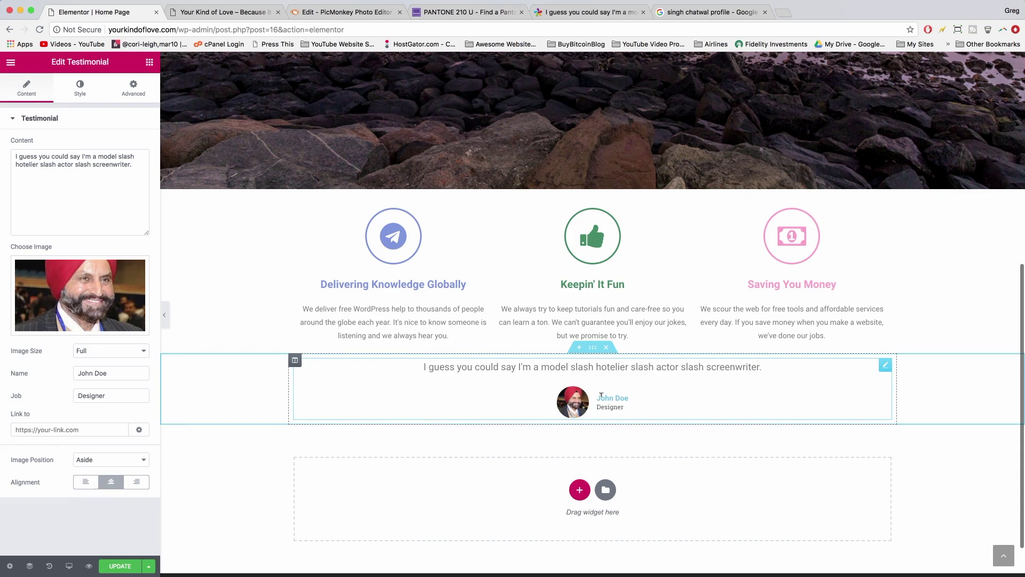
- Replace the placeholder author name with the businessman's full name
{"action": "triple_click", "coordinate": [91, 374]}
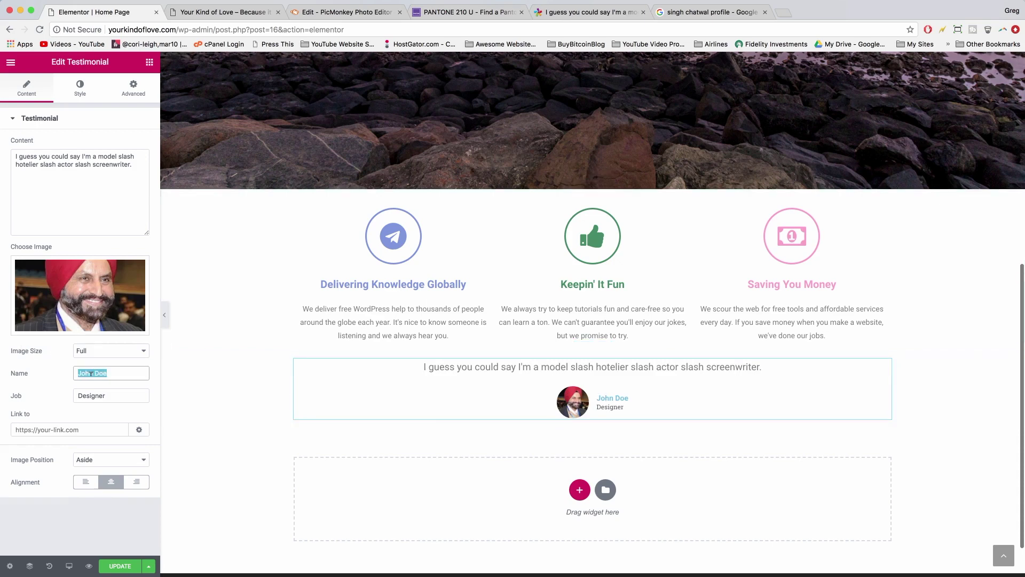
{"action": "type", "text": "Sant Sig"}
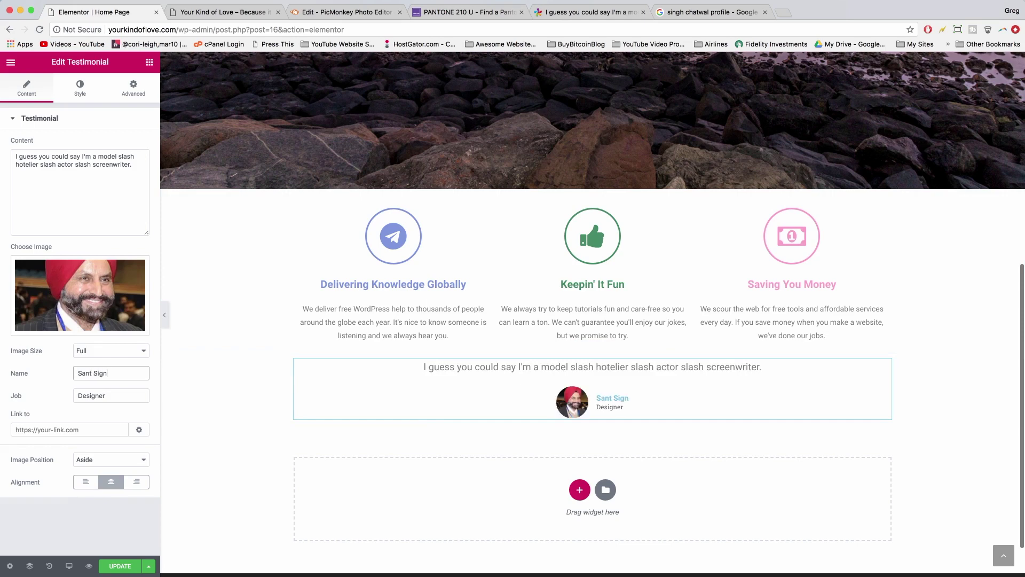
{"action": "key", "text": "BackSpace"}
{"action": "type", "text": "ngh"}
{"action": "type", "text": " C"}
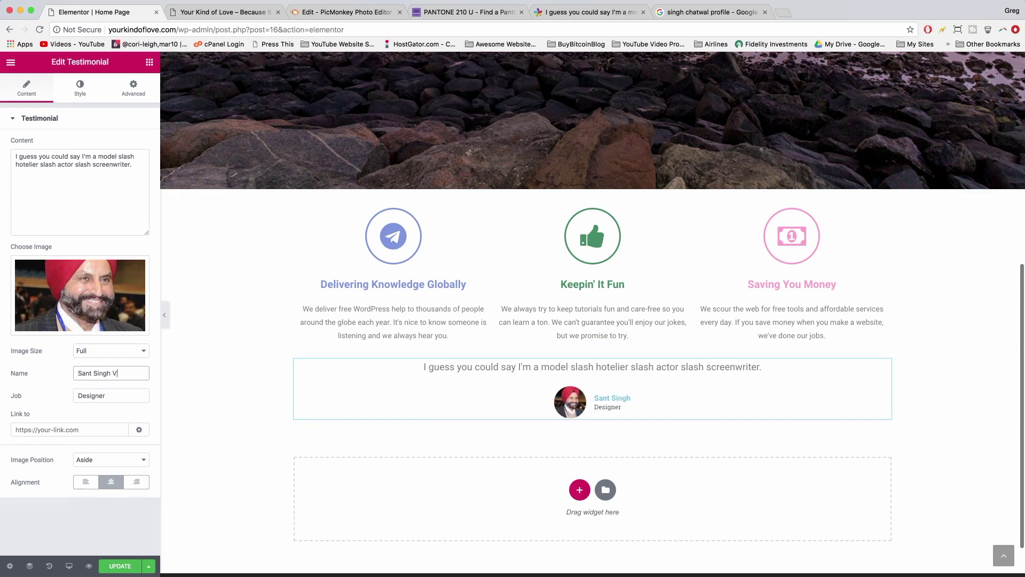
{"action": "type", "text": "hatwal"}
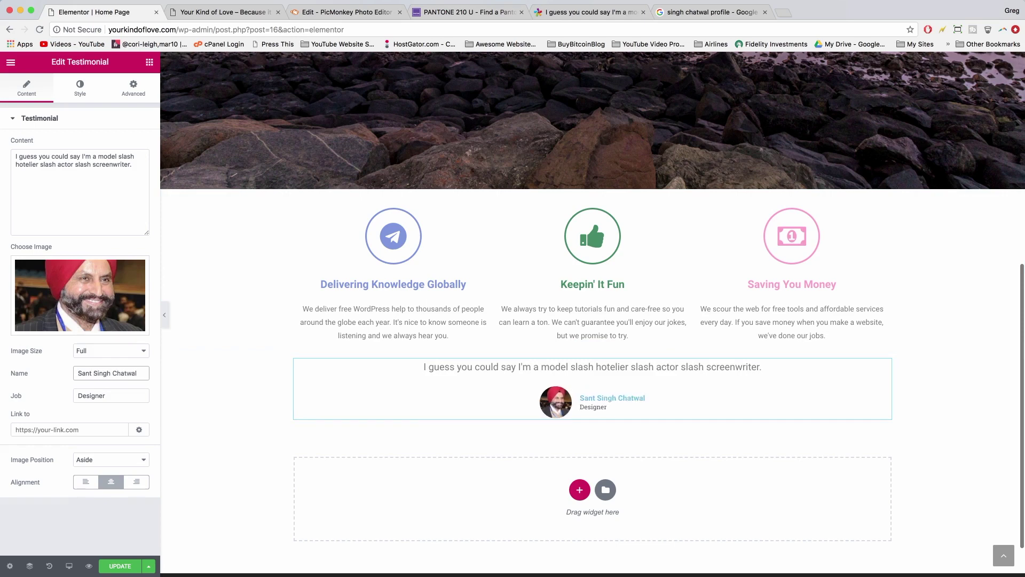
{"action": "key", "text": "Tab"}
- Copy the 'American-Indian businessman' description from Google's knowledge panel and return to the editor
{"action": "left_click", "coordinate": [710, 12]}
{"action": "left_click", "coordinate": [9, 30]}
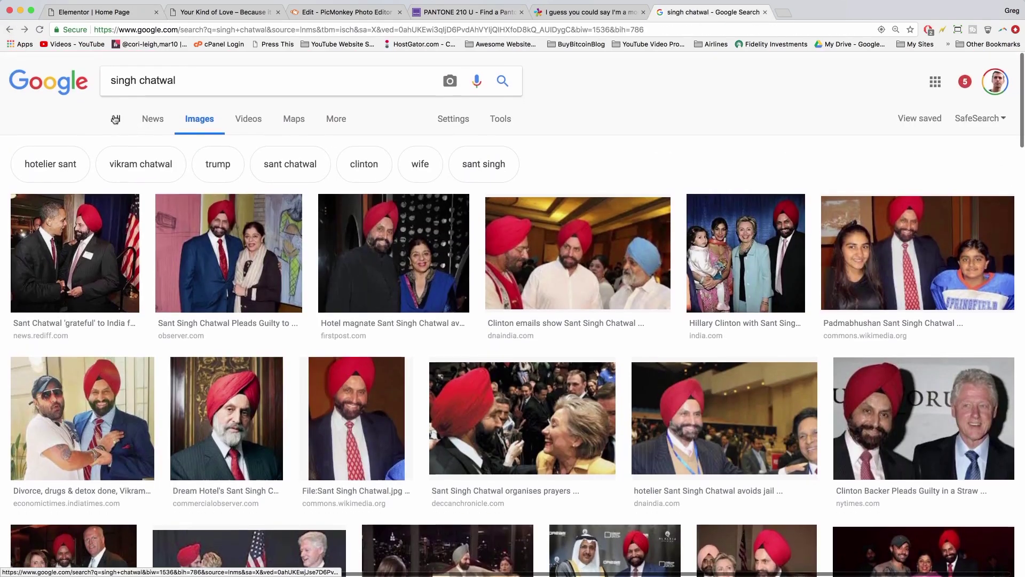
{"action": "left_click", "coordinate": [115, 118]}
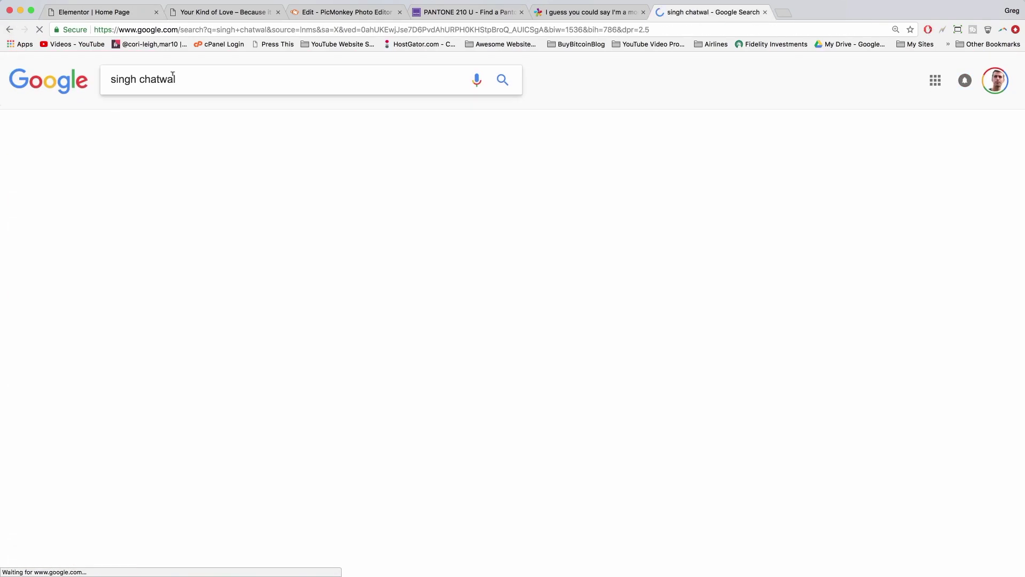
{"action": "left_click", "coordinate": [172, 75]}
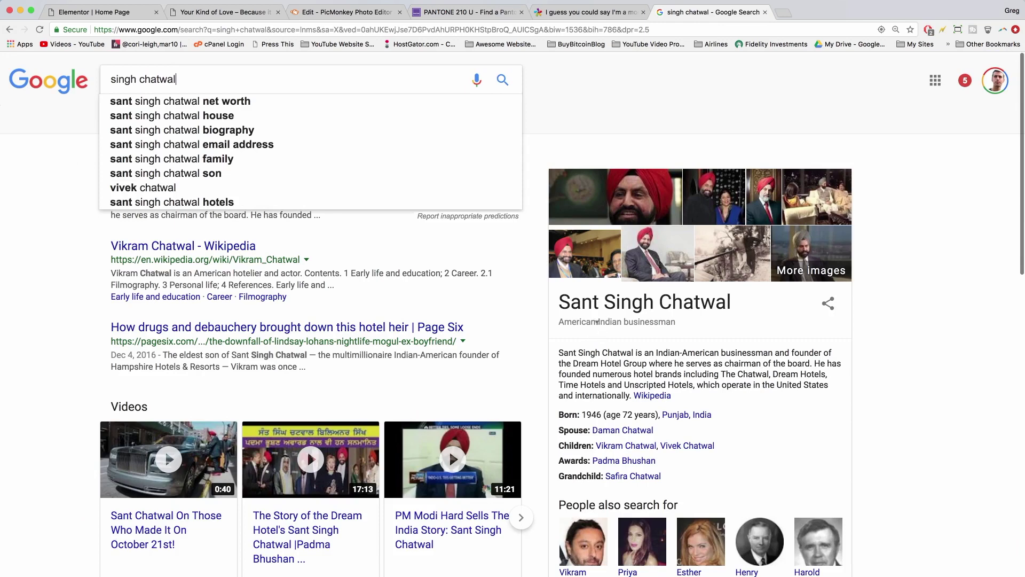
{"action": "triple_click", "coordinate": [597, 322]}
{"action": "key", "text": "super+c"}
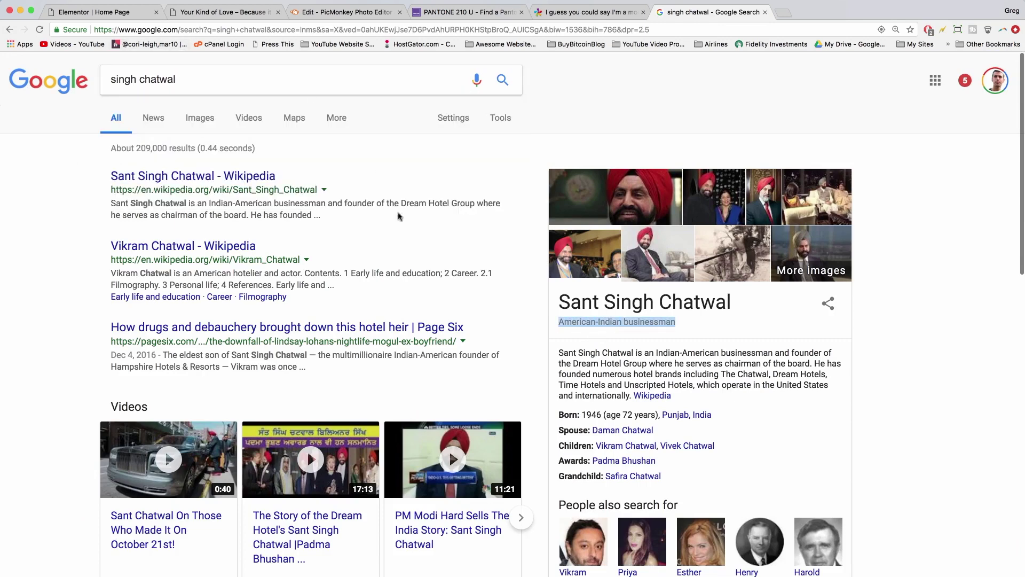
{"action": "left_click", "coordinate": [94, 12]}
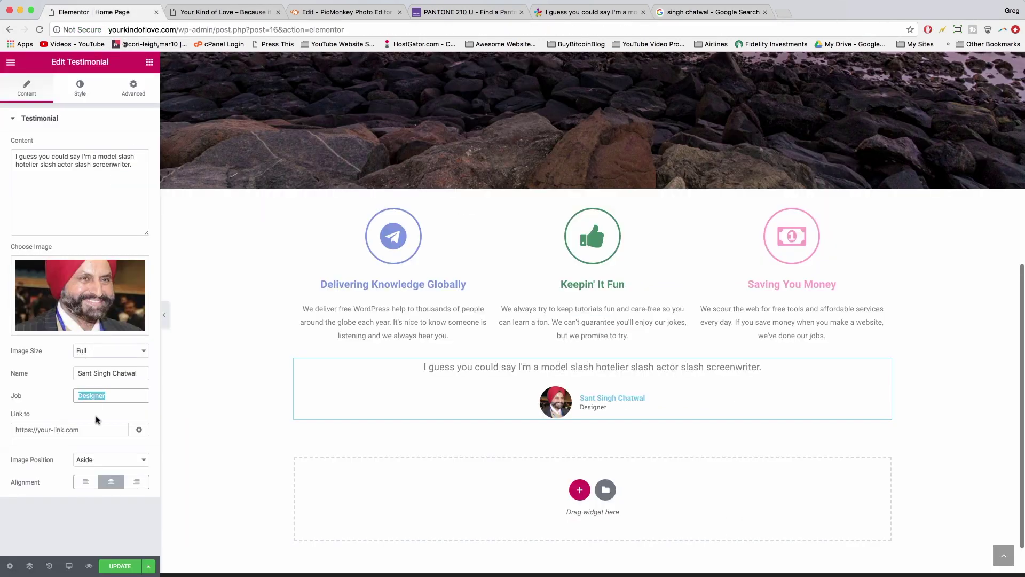
- Set the testimonial job to 'American-Indian businessman' and the image position to Top
{"action": "key", "text": "super+v"}
{"action": "scroll", "coordinate": [202, 445], "scroll_direction": "up", "scroll_amount": 3}
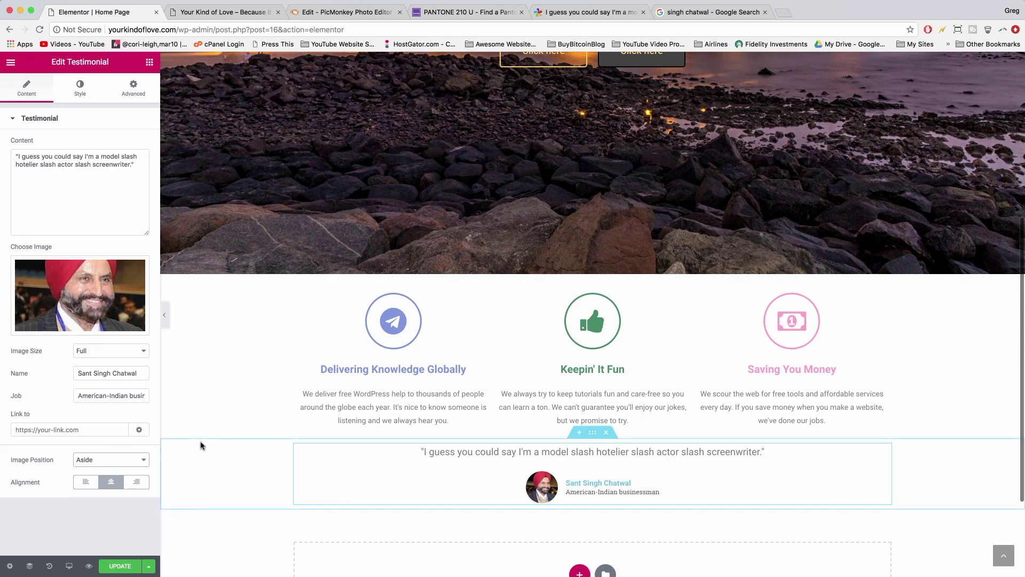
{"action": "left_click", "coordinate": [108, 460]}
{"action": "left_click", "coordinate": [106, 469]}
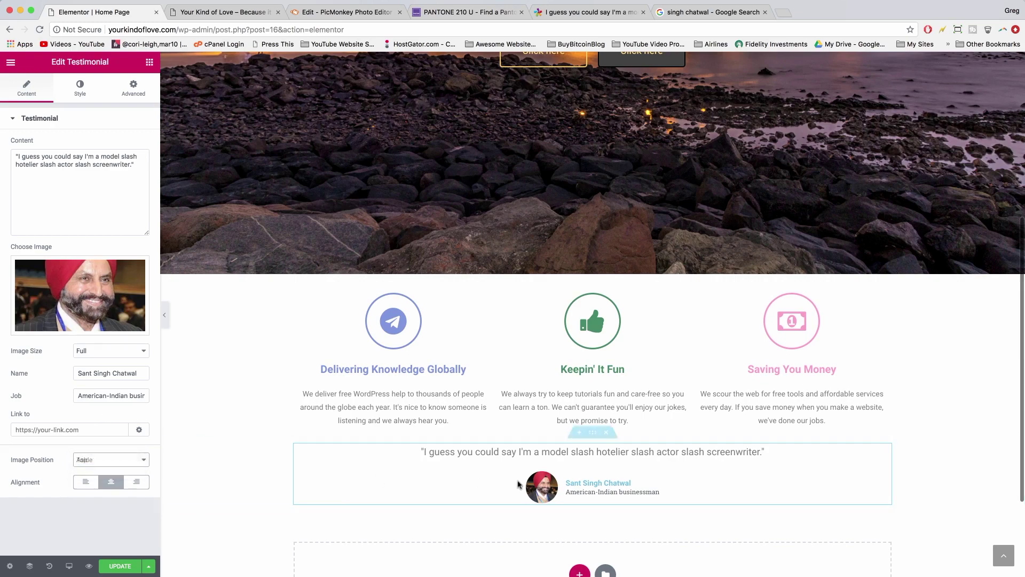
{"action": "scroll", "coordinate": [320, 497], "scroll_direction": "down", "scroll_amount": 3}
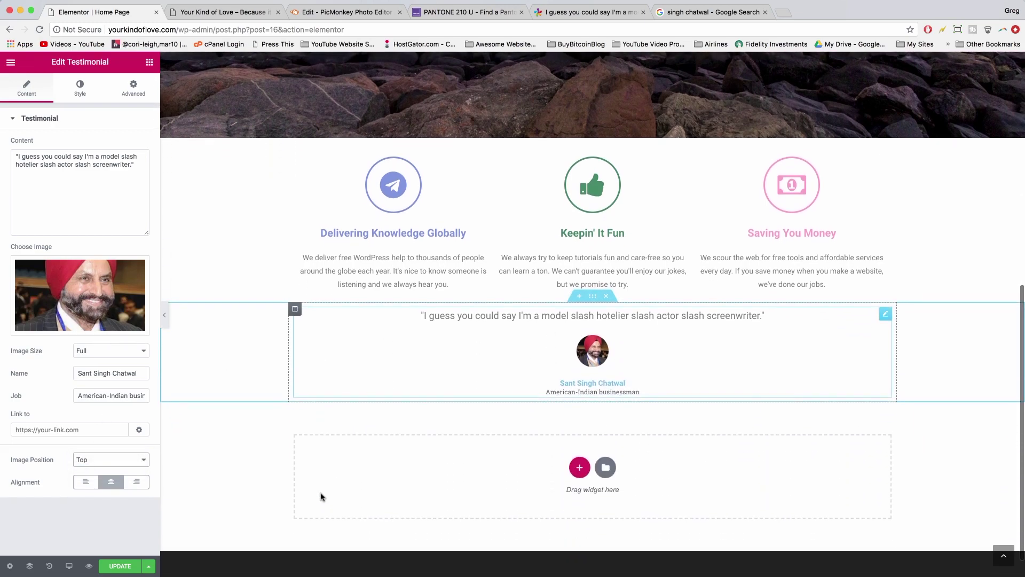
{"action": "scroll", "coordinate": [188, 400], "scroll_direction": "up", "scroll_amount": 3}
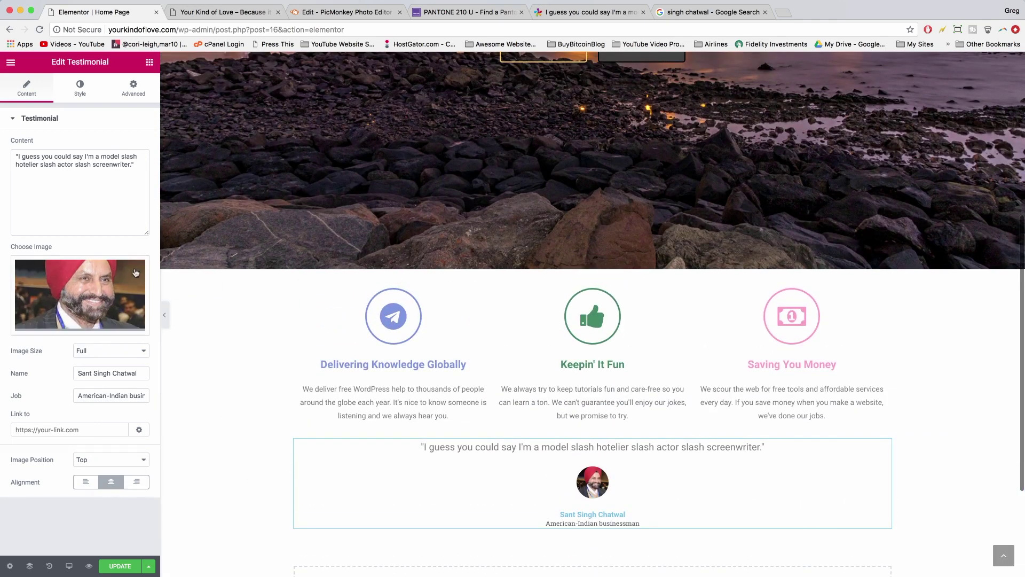
{"action": "left_click", "coordinate": [128, 94]}
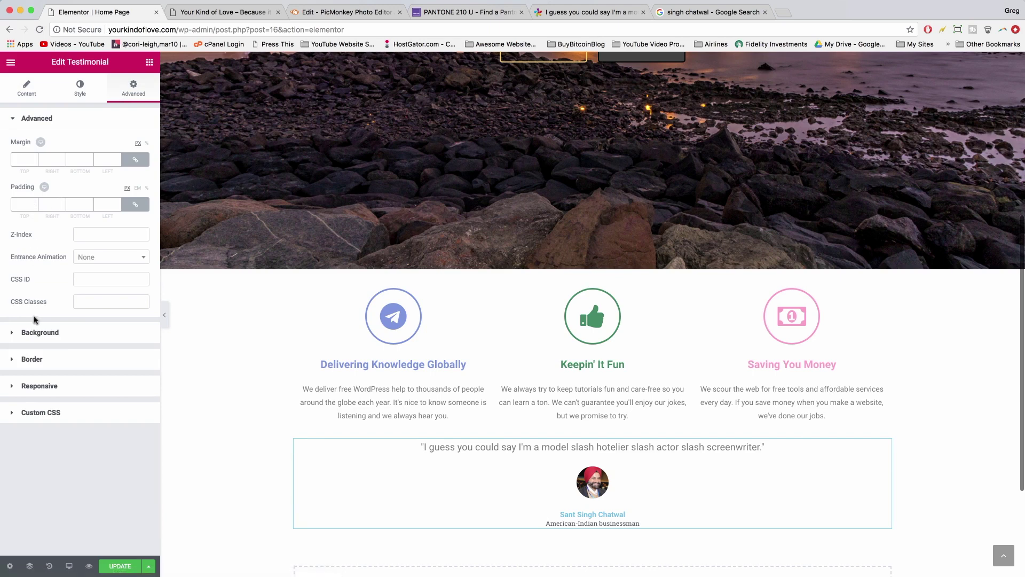
- Give the testimonial a Classic background and browse white pattern textures in a new tab
{"action": "left_click", "coordinate": [34, 335]}
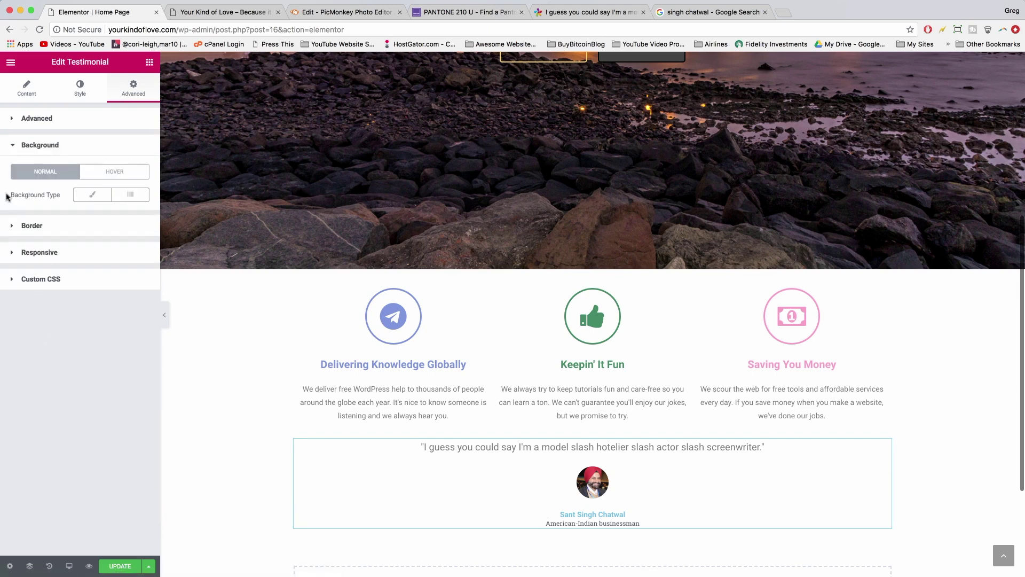
{"action": "left_click", "coordinate": [93, 198]}
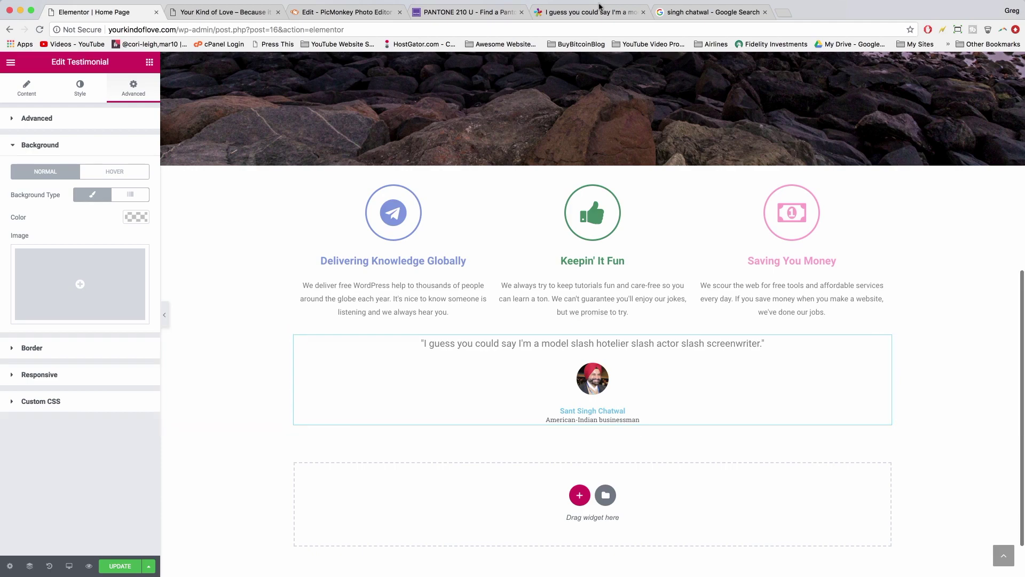
{"action": "left_click", "coordinate": [783, 13]}
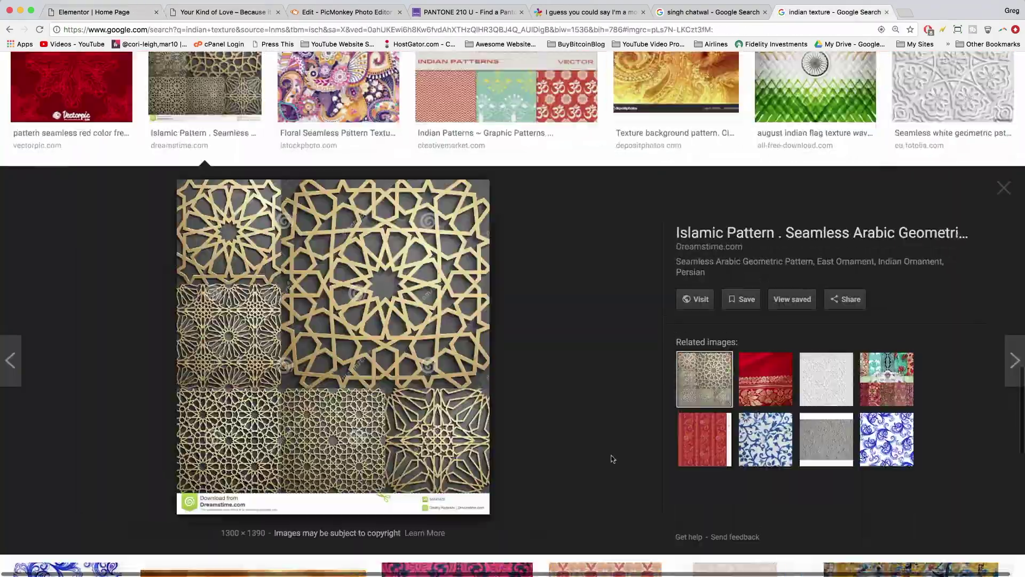
{"action": "left_click", "coordinate": [826, 379]}
{"action": "left_click", "coordinate": [953, 88]}
- Preview more white patterns, filter to images labelled for reuse, and search 'taj mahal'
{"action": "left_click", "coordinate": [767, 376]}
{"action": "left_click", "coordinate": [826, 379]}
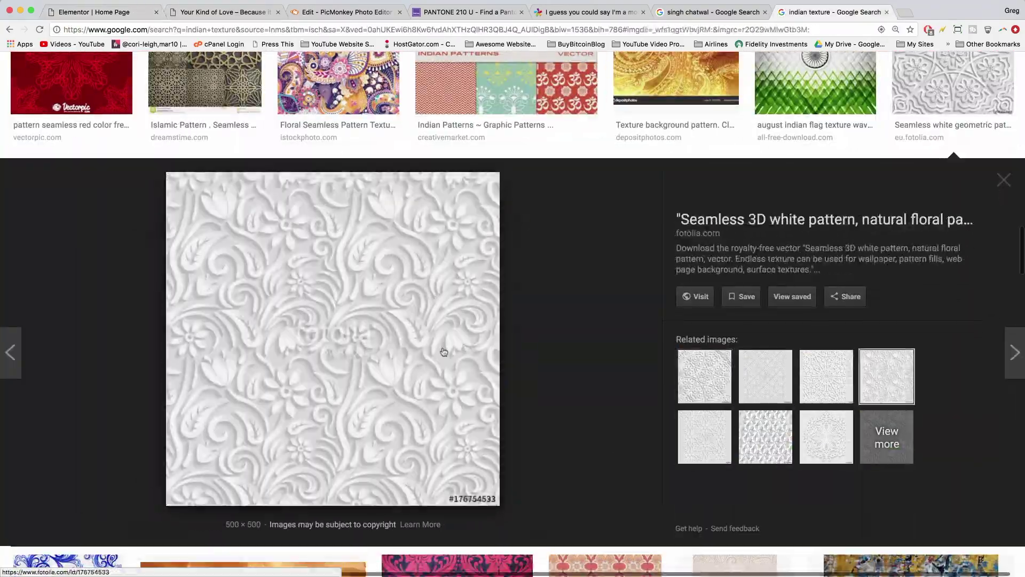
{"action": "scroll", "coordinate": [314, 345], "scroll_direction": "up", "scroll_amount": 10}
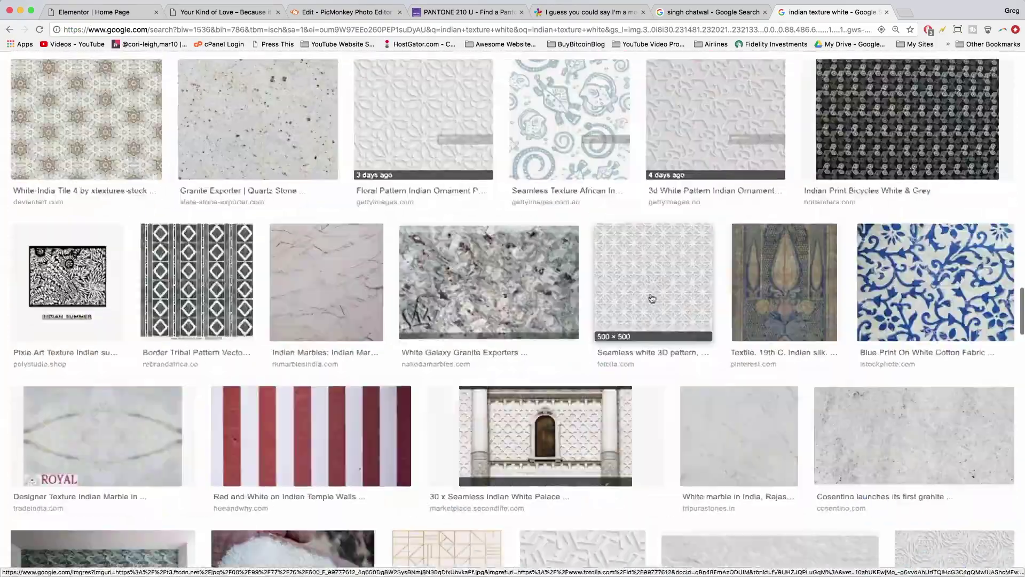
{"action": "scroll", "coordinate": [652, 298], "scroll_direction": "down", "scroll_amount": 10}
{"action": "left_click", "coordinate": [708, 359]}
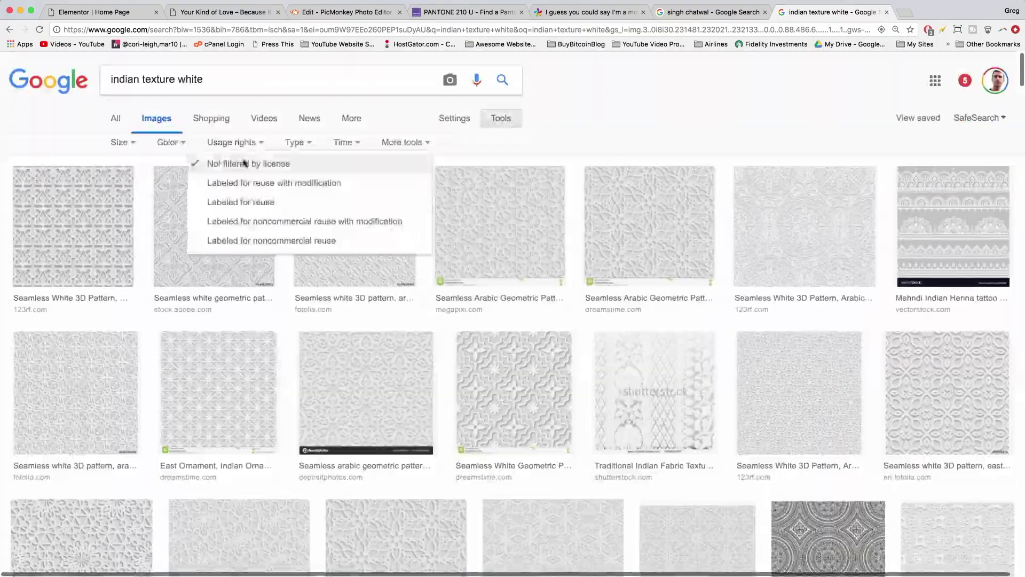
{"action": "left_click", "coordinate": [240, 203]}
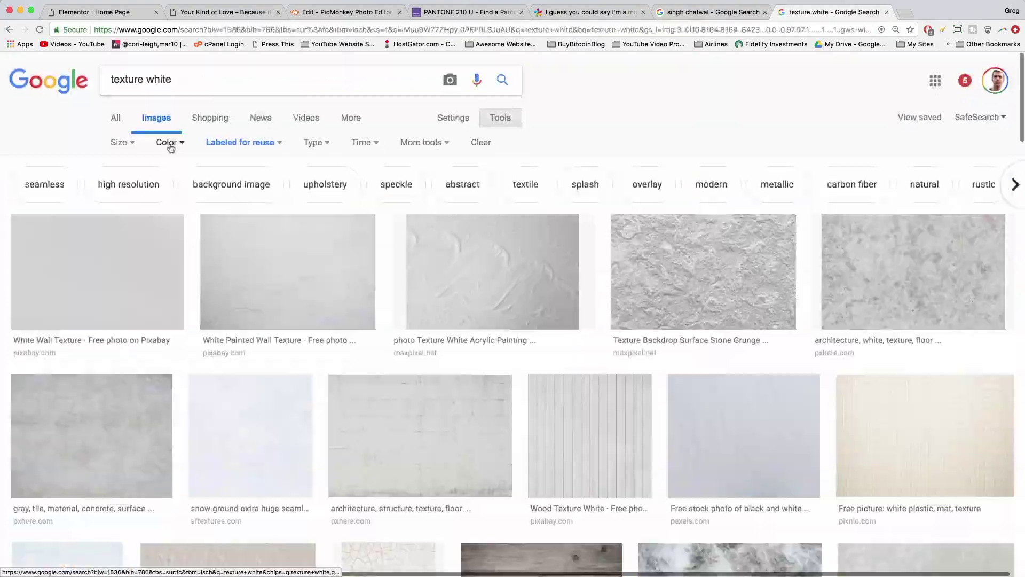
{"action": "type", "text": "taj mahal"}
{"action": "key", "text": "Return"}
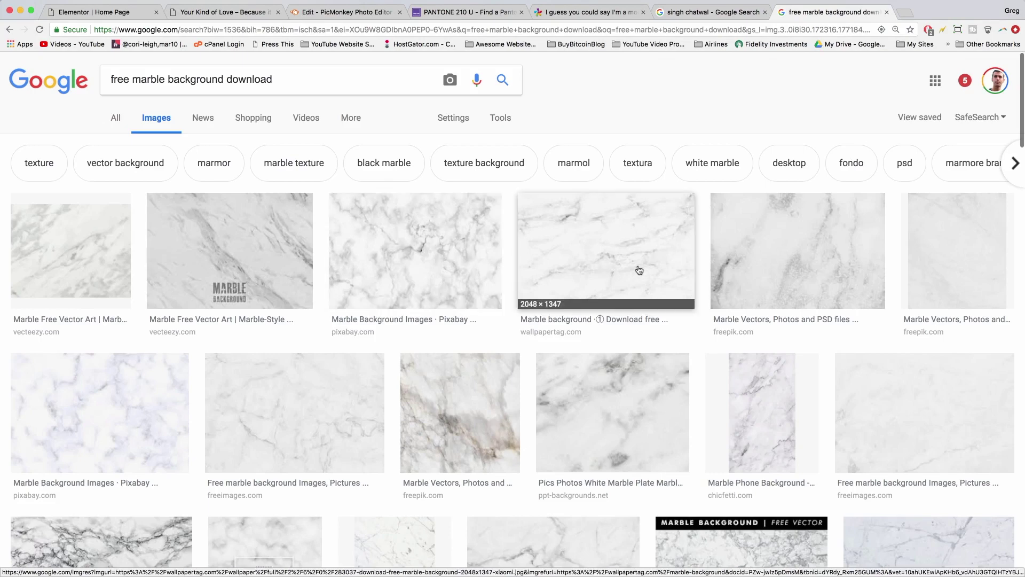
{"action": "scroll", "coordinate": [639, 269], "scroll_direction": "down", "scroll_amount": 5}
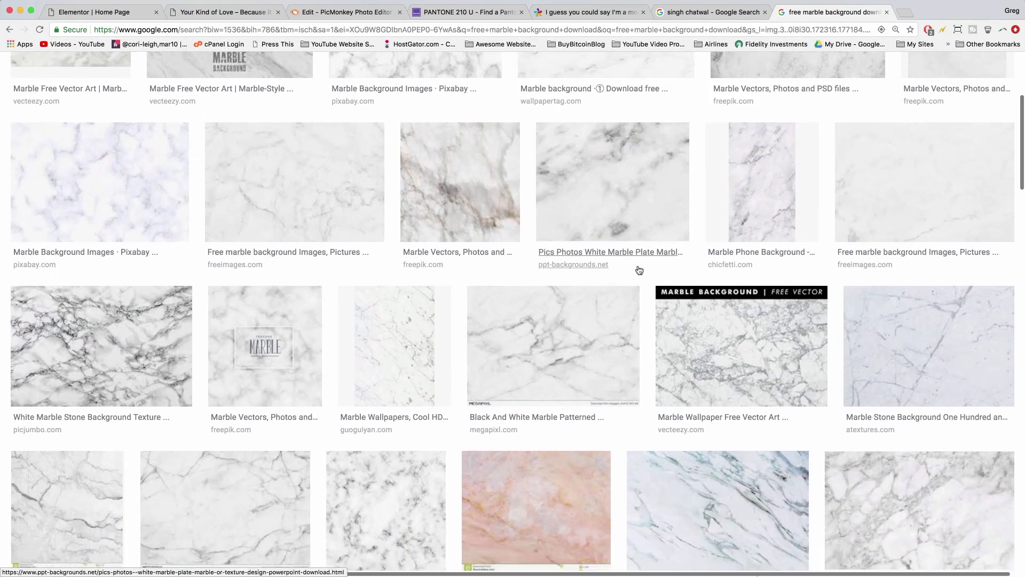
{"action": "scroll", "coordinate": [639, 269], "scroll_direction": "up", "scroll_amount": 5}
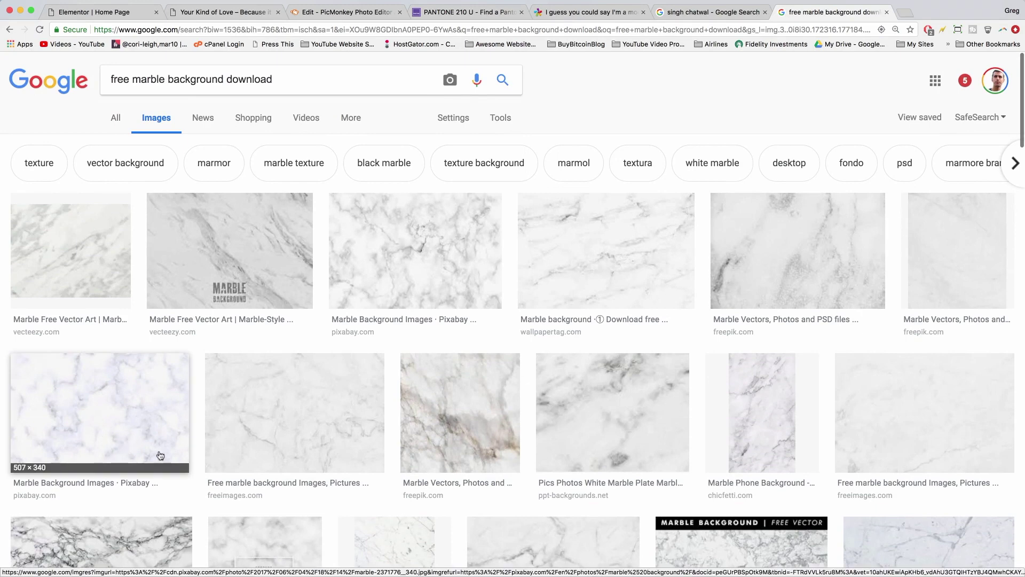
- Save the Pixabay white marble texture as marble-bg and return to the editor
{"action": "left_click", "coordinate": [386, 264]}
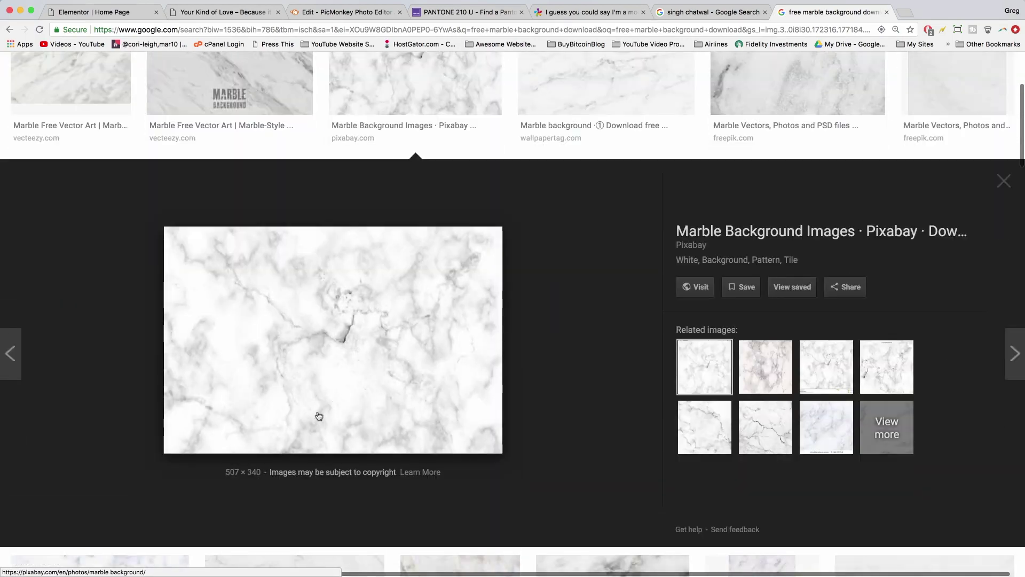
{"action": "right_click", "coordinate": [268, 326]}
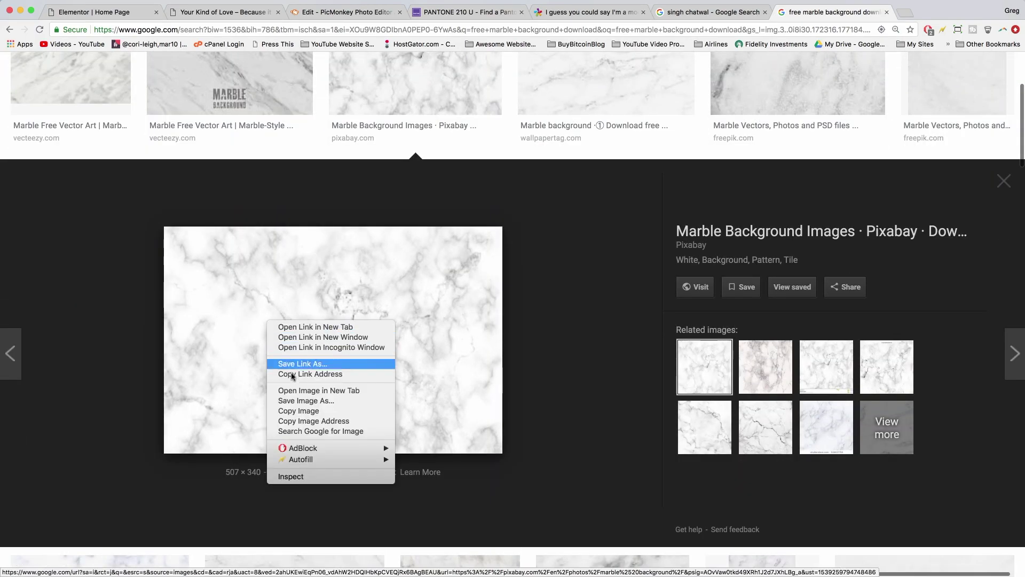
{"action": "left_click", "coordinate": [296, 400]}
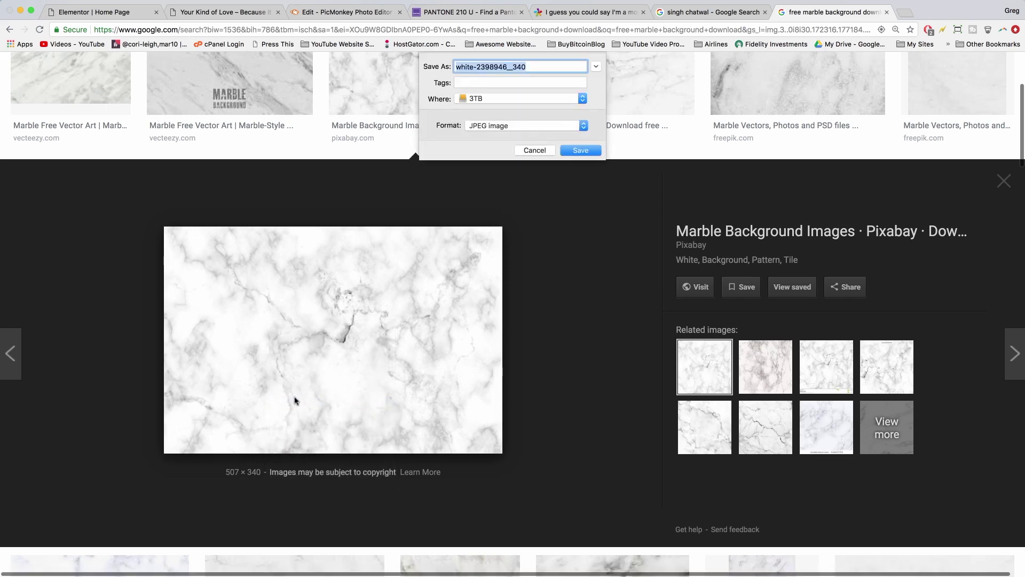
{"action": "type", "text": "marble-bg"}
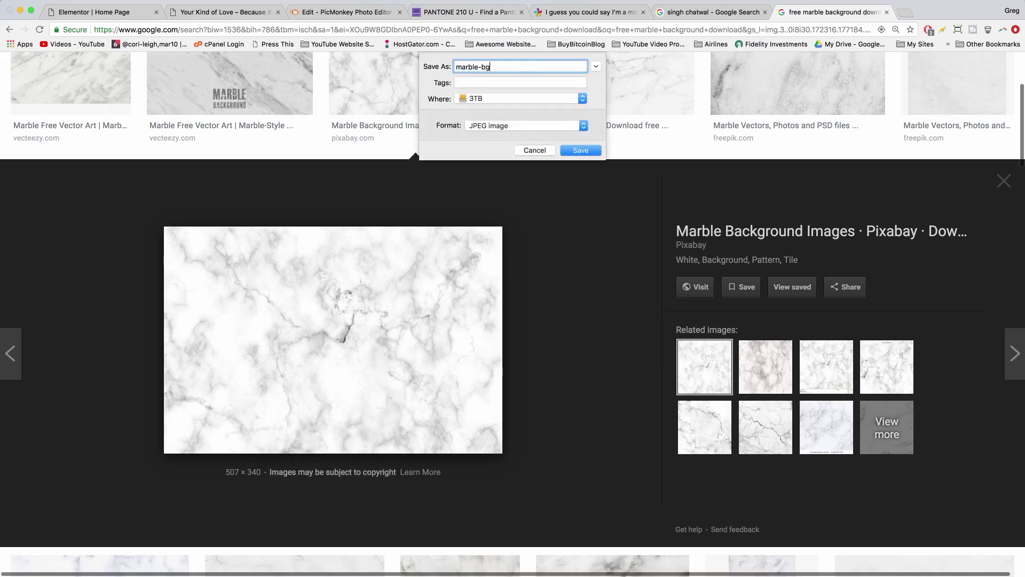
{"action": "key", "text": "Return"}
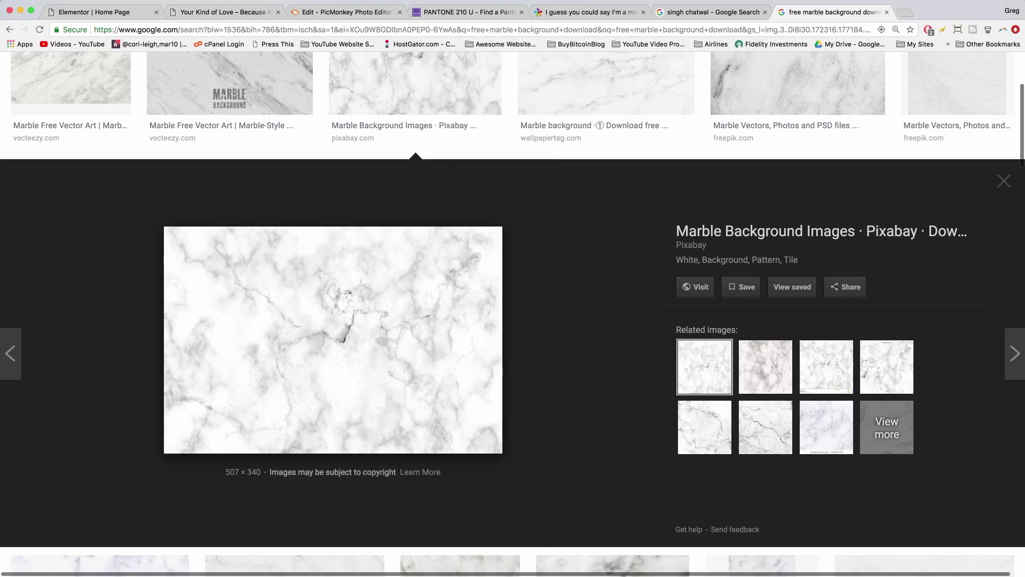
{"action": "left_click", "coordinate": [128, 11]}
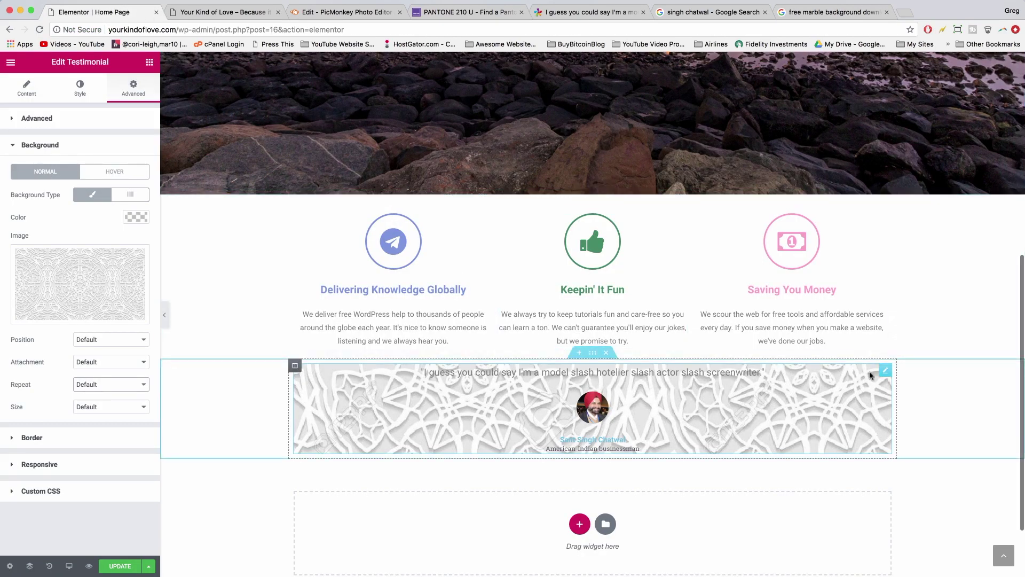
- Remove the current background and permanently delete the indian-pattern image from the media library
{"action": "mouse_move", "coordinate": [67, 277]}
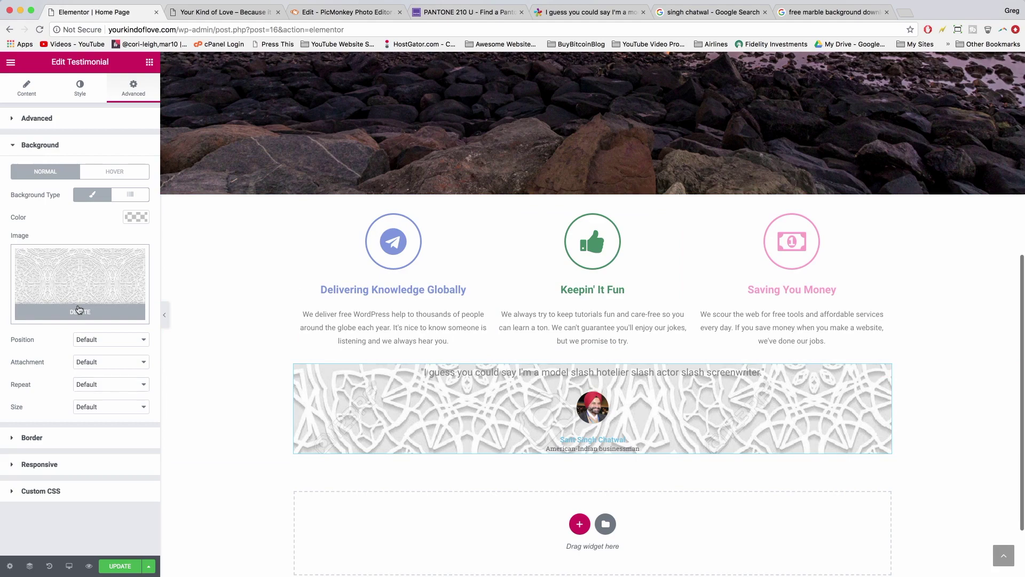
{"action": "left_click", "coordinate": [79, 309]}
{"action": "left_click", "coordinate": [66, 287]}
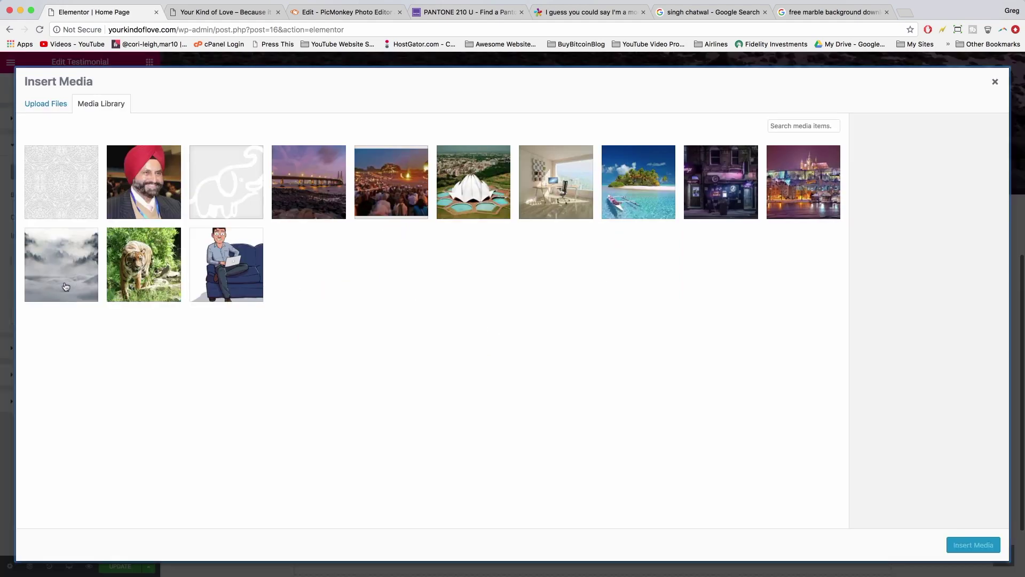
{"action": "left_click", "coordinate": [68, 176]}
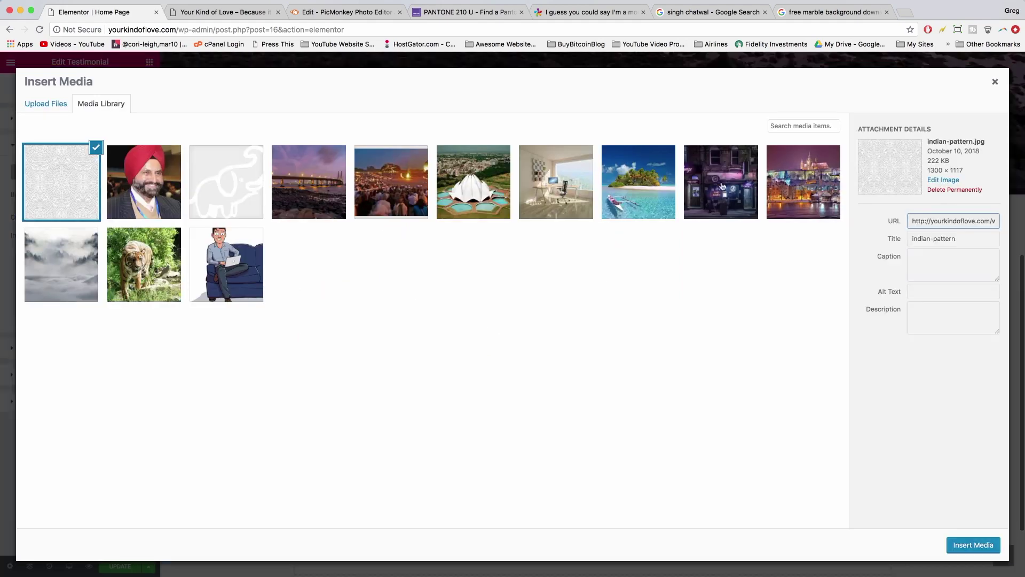
{"action": "left_click", "coordinate": [953, 190]}
{"action": "key", "text": "Return"}
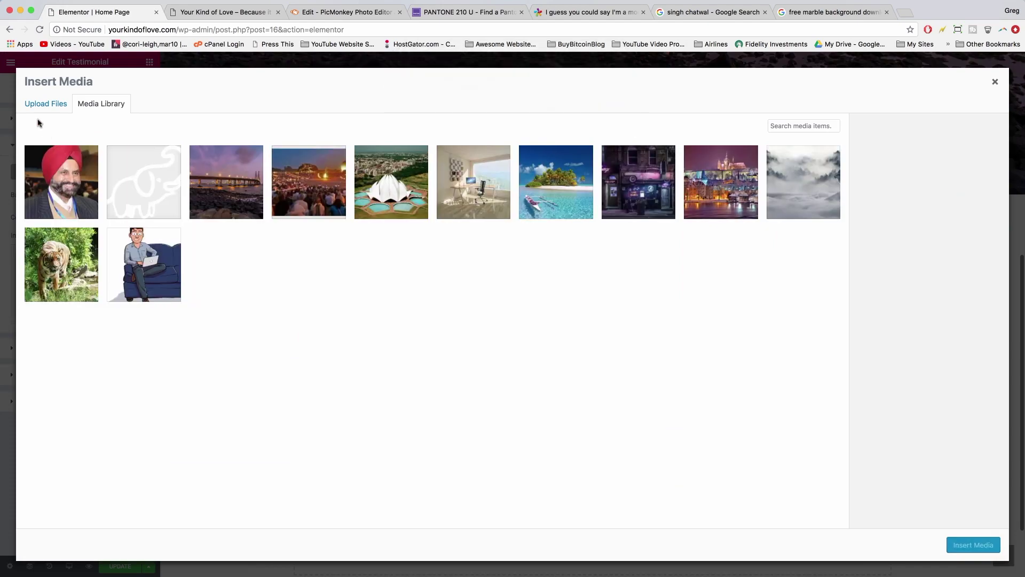
- Upload marble-bg.jpg and insert it as the testimonial background
{"action": "left_click", "coordinate": [39, 110]}
{"action": "left_click", "coordinate": [497, 294]}
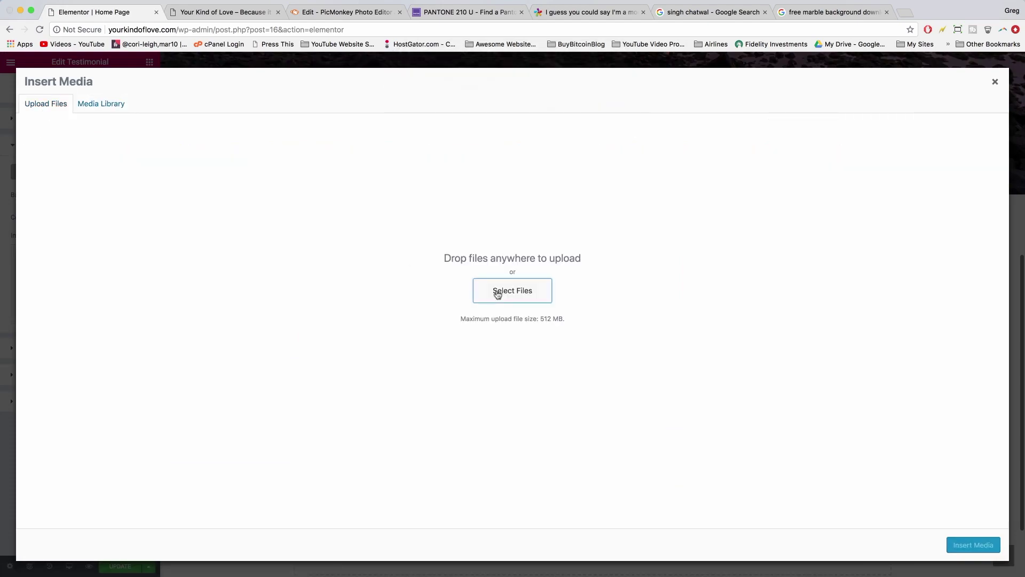
{"action": "double_click", "coordinate": [332, 92]}
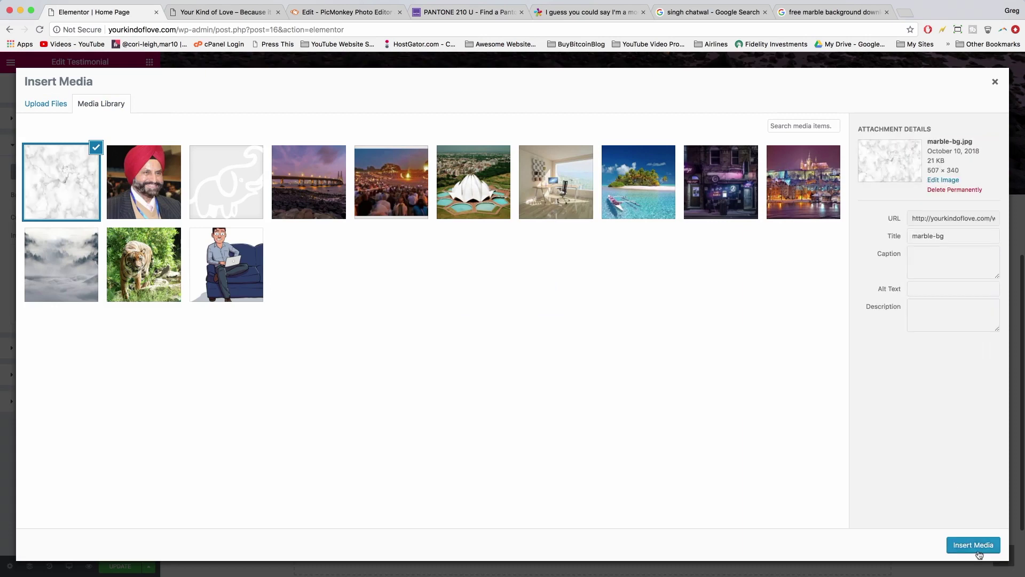
{"action": "left_click", "coordinate": [969, 550]}
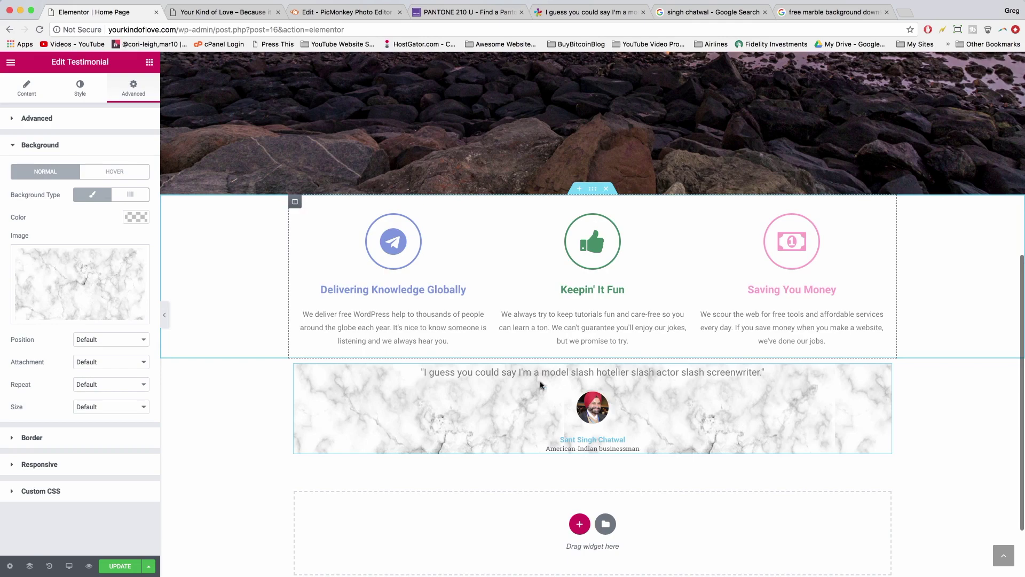
- Turn on Stretch Section with Full Width content for the testimonial section and update the page
{"action": "scroll", "coordinate": [536, 417], "scroll_direction": "up", "scroll_amount": 3}
{"action": "scroll", "coordinate": [537, 421], "scroll_direction": "down", "scroll_amount": 4}
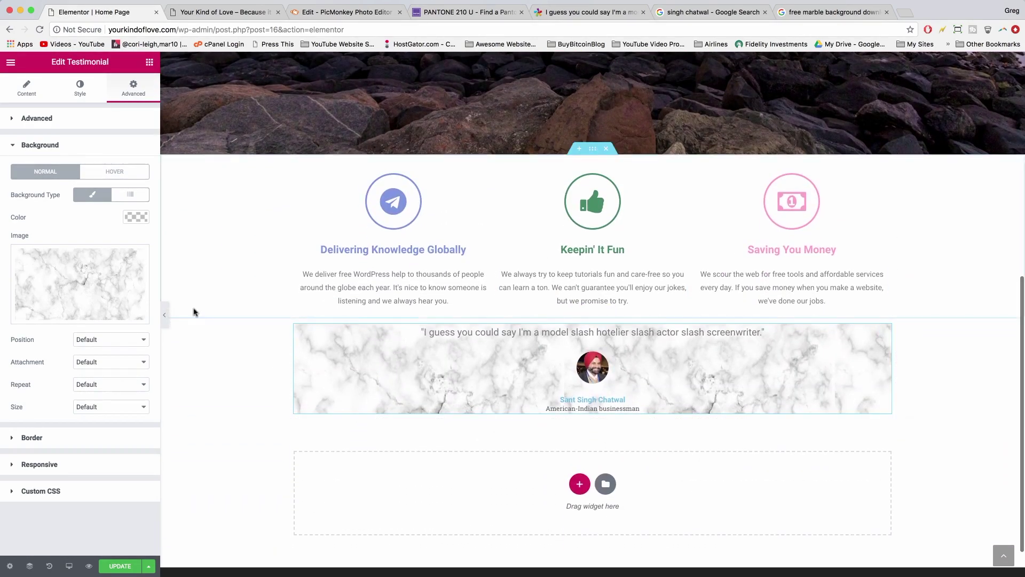
{"action": "scroll", "coordinate": [311, 390], "scroll_direction": "up", "scroll_amount": 2}
{"action": "scroll", "coordinate": [311, 390], "scroll_direction": "up", "scroll_amount": 3}
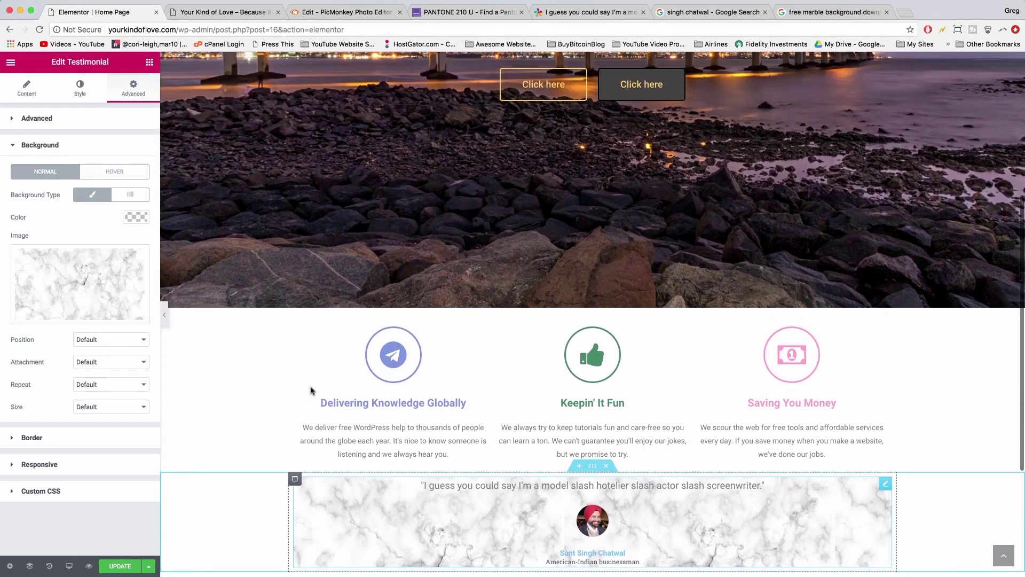
{"action": "scroll", "coordinate": [304, 374], "scroll_direction": "down", "scroll_amount": 4}
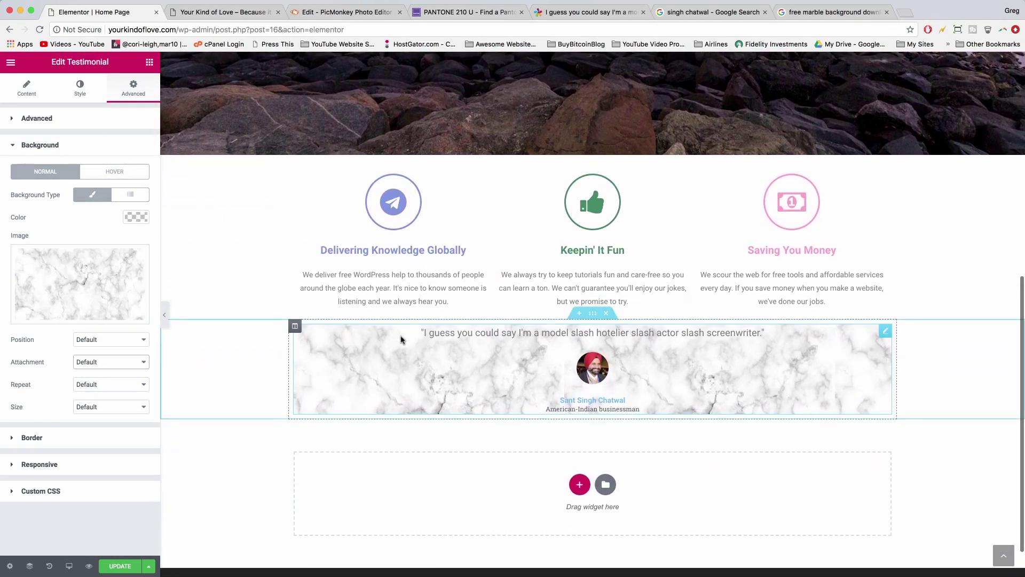
{"action": "left_click", "coordinate": [592, 314]}
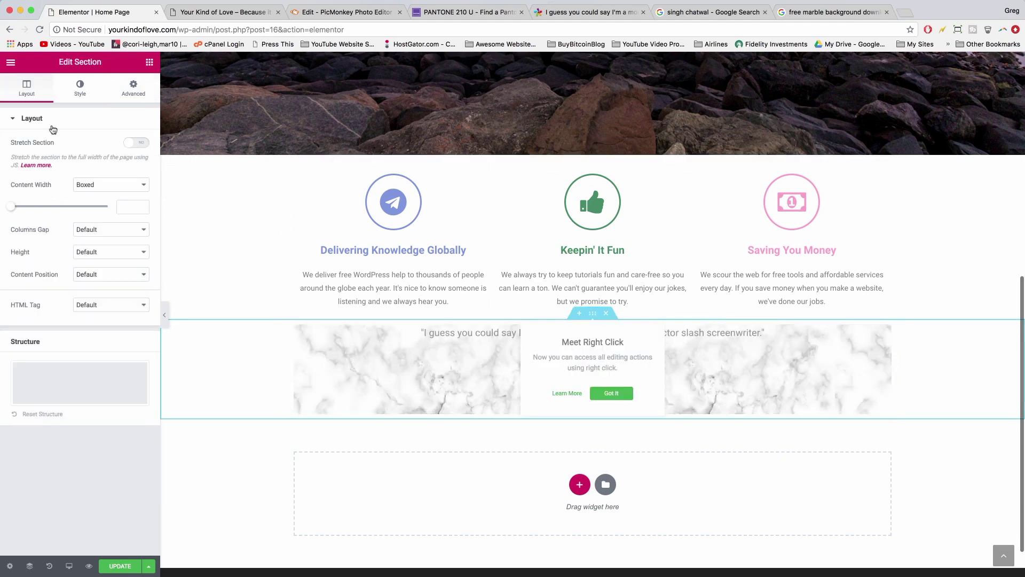
{"action": "left_click", "coordinate": [134, 142]}
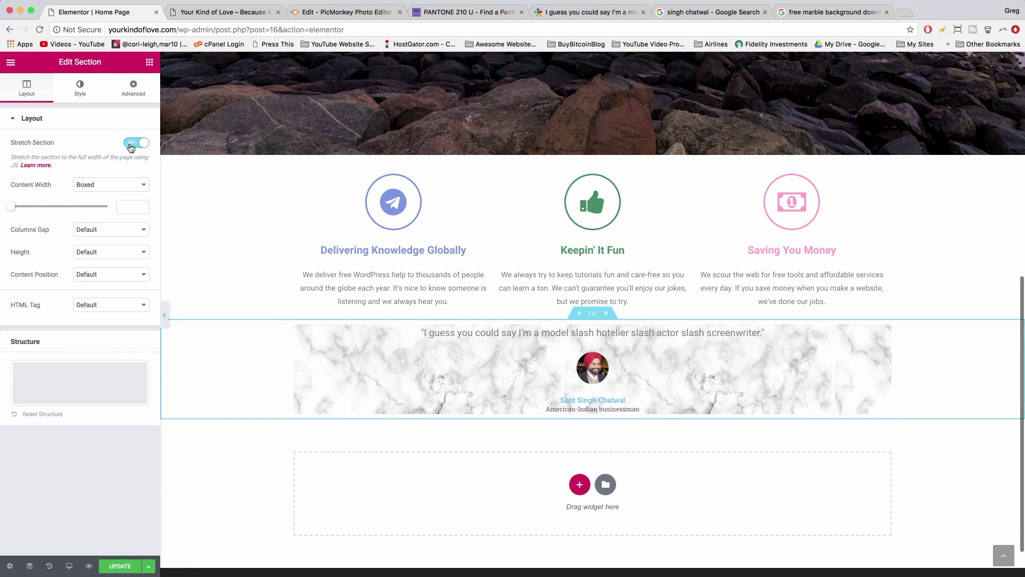
{"action": "left_click", "coordinate": [103, 187]}
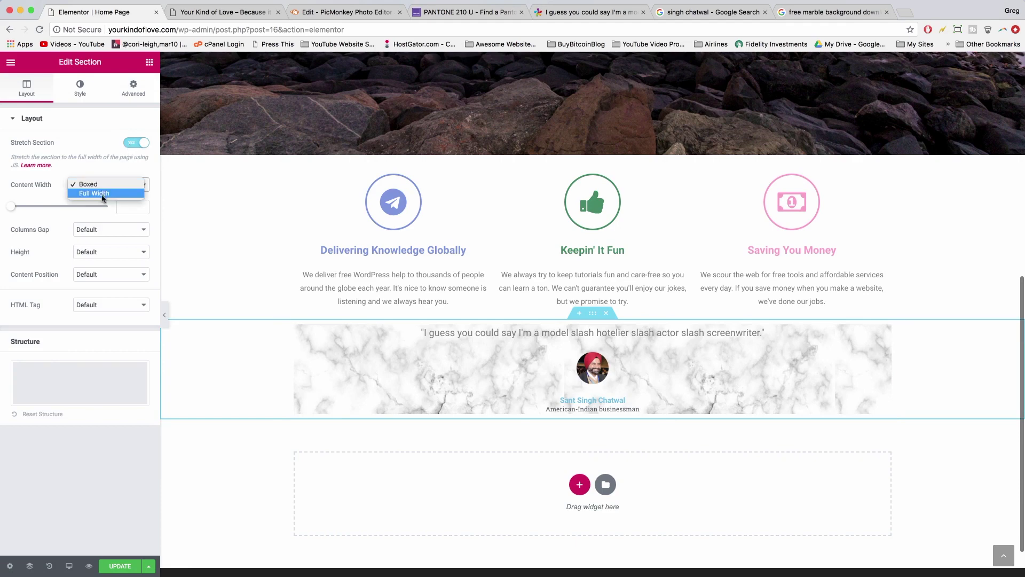
{"action": "left_click", "coordinate": [94, 193]}
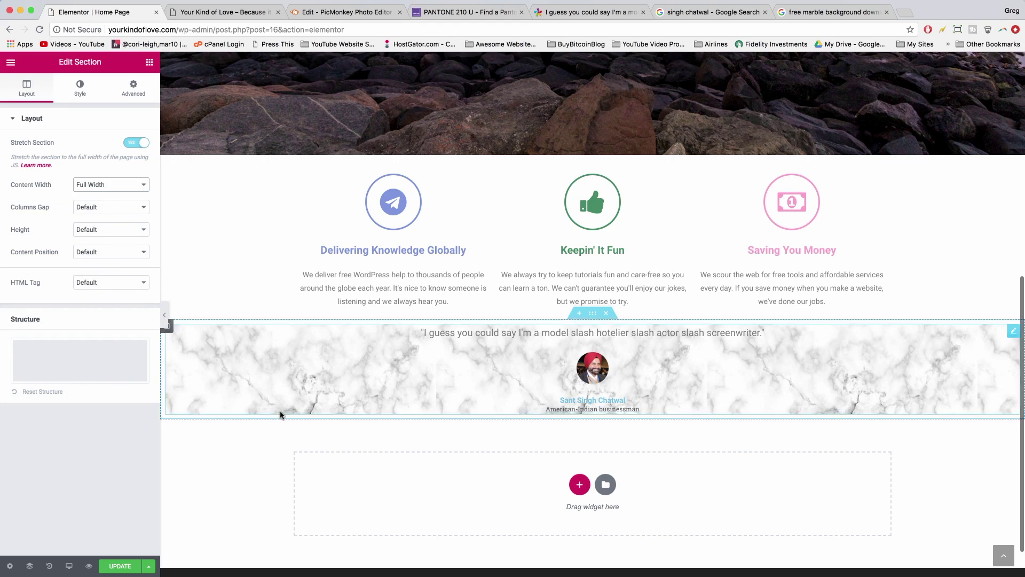
{"action": "left_click", "coordinate": [123, 567]}
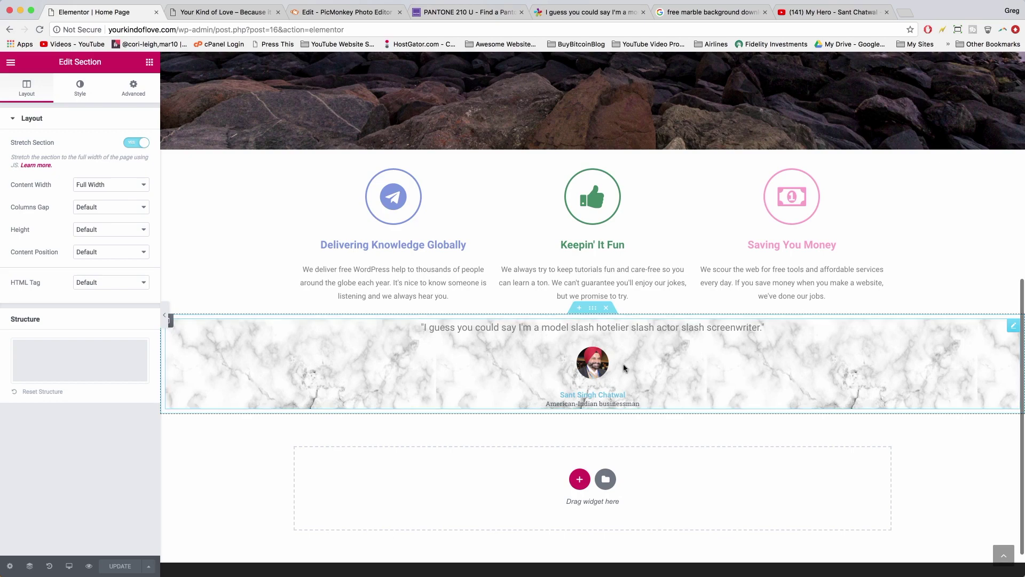
- Play the 'My Hero - Sant Chatwal' YouTube video from the start, pause it at 0:04, then return to the live site
{"action": "left_click", "coordinate": [809, 19]}
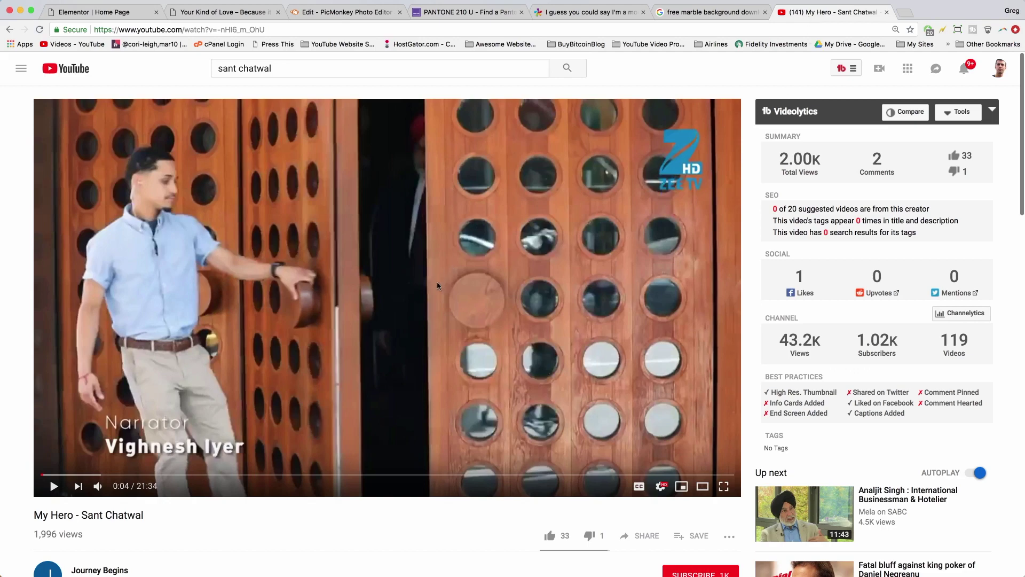
{"action": "left_click", "coordinate": [448, 325]}
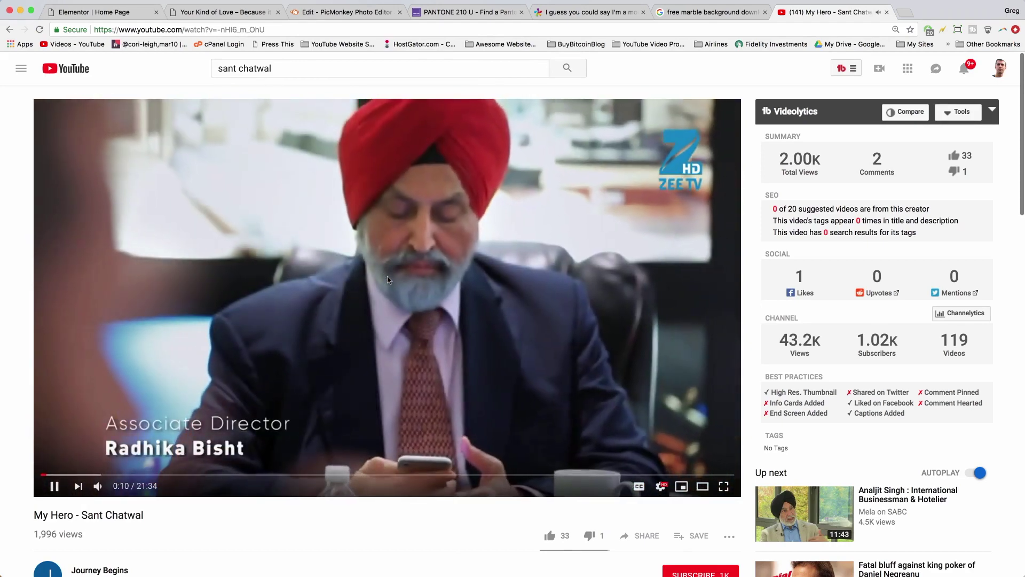
{"action": "key", "text": "0"}
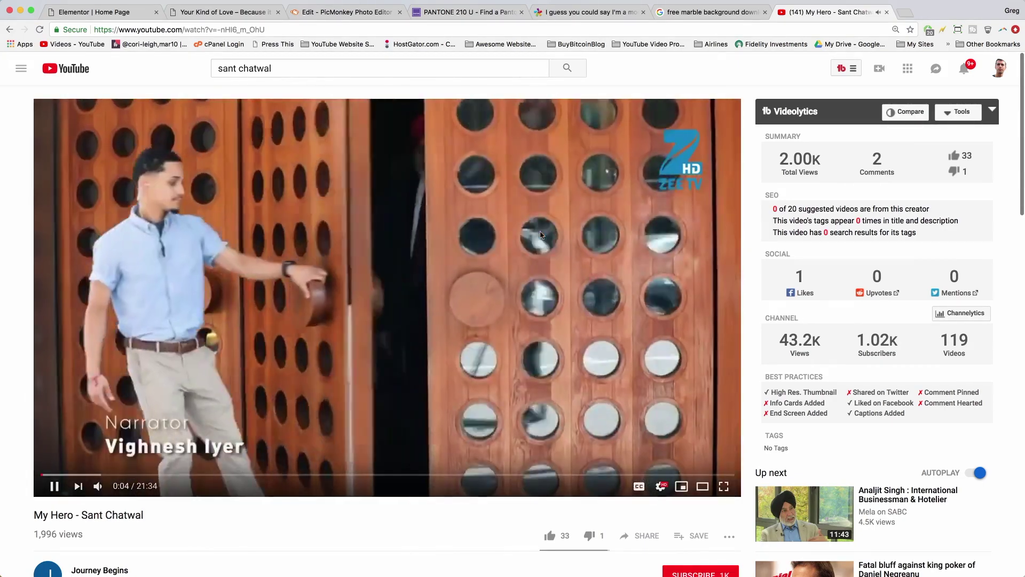
{"action": "left_click", "coordinate": [568, 226]}
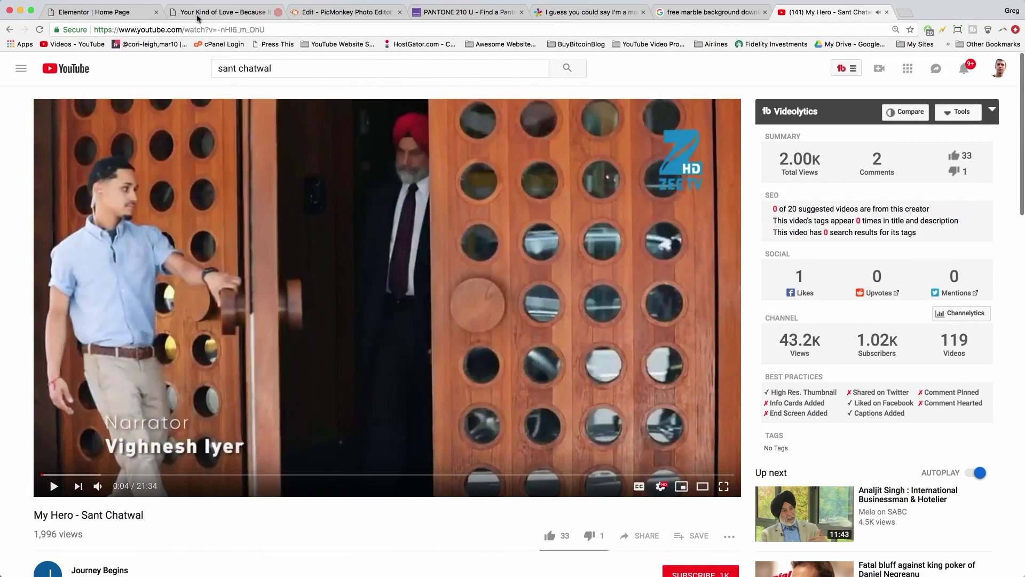
{"action": "left_click", "coordinate": [212, 14]}
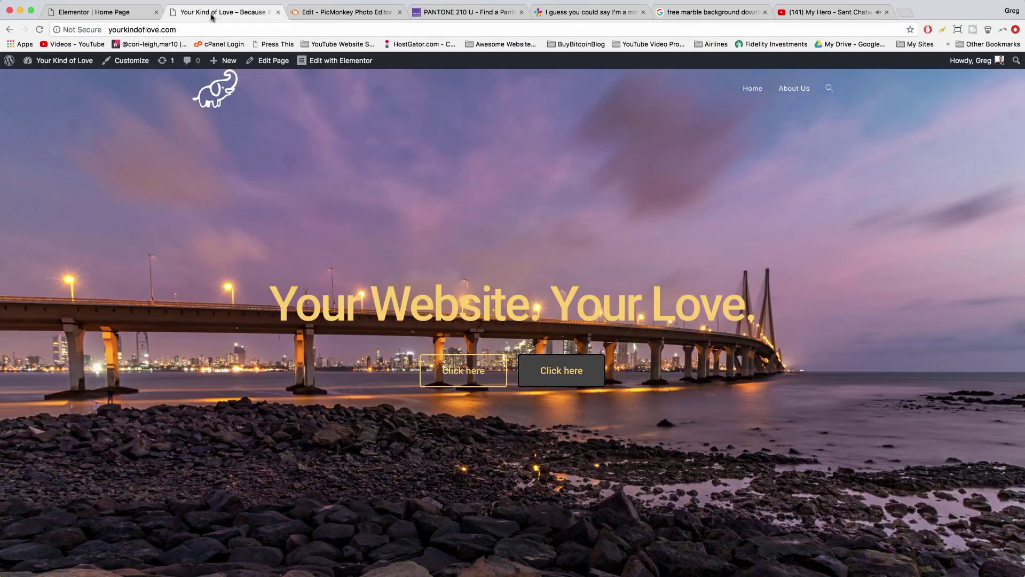
- Replace the testimonial quote with 'There has to be a fire in you. You've got to have big dreams to acheive it.'
{"action": "left_click", "coordinate": [113, 16]}
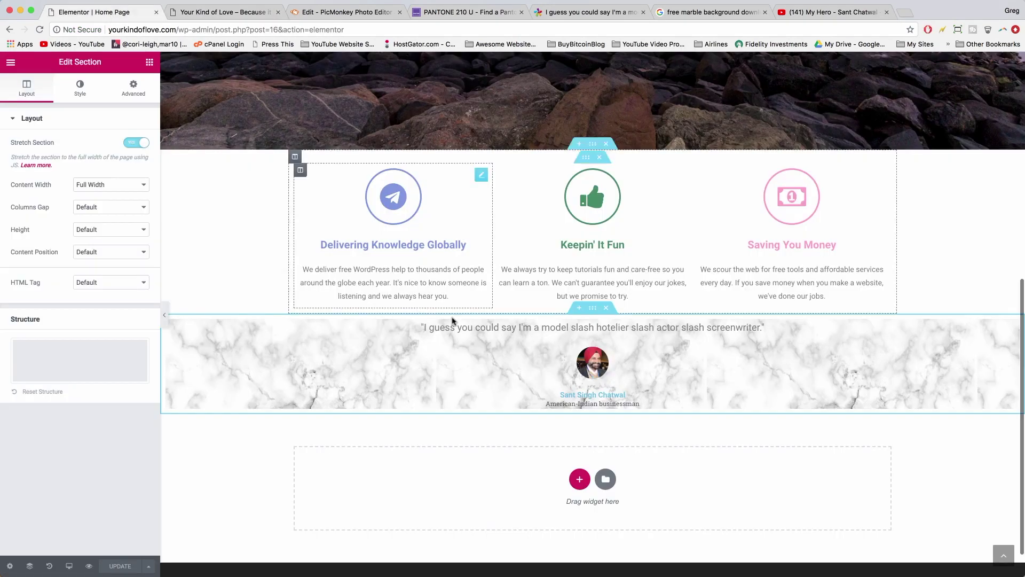
{"action": "left_click", "coordinate": [504, 324]}
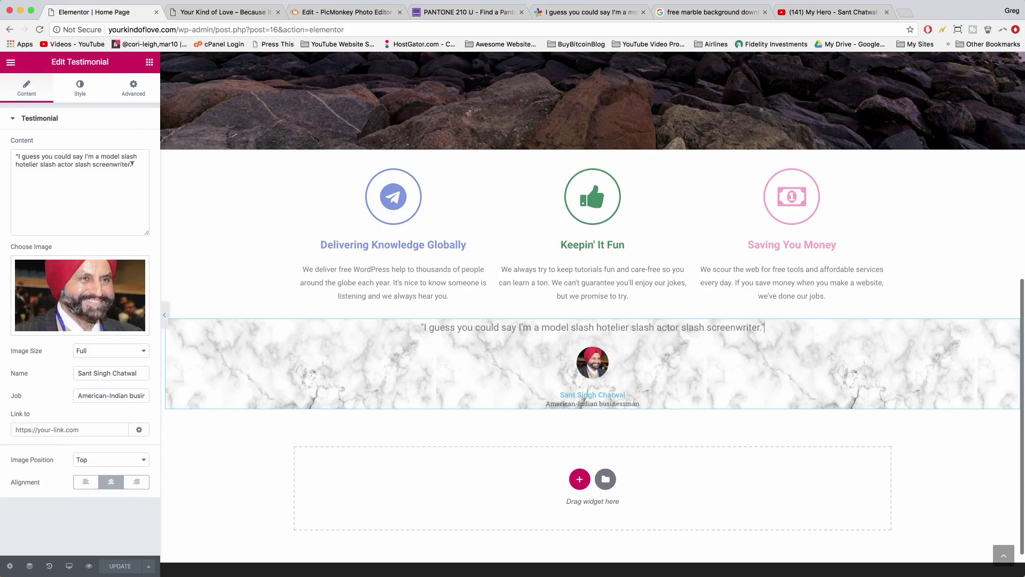
{"action": "left_click_drag", "start_coordinate": [132, 164], "coordinate": [17, 156]}
{"action": "type", "text": "There has to be a fire in you. You've got to have big dreams to acheiv"}
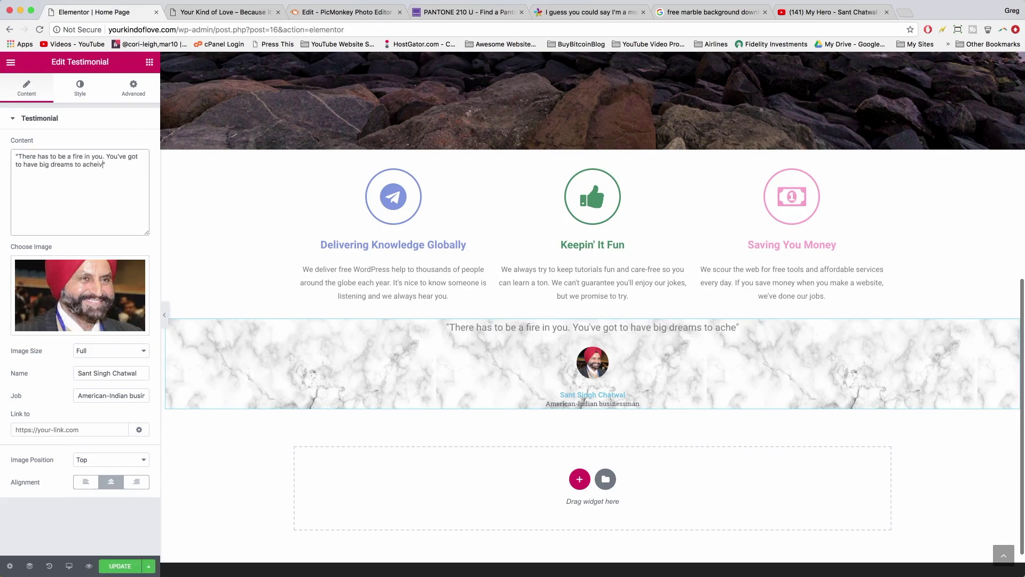
{"action": "type", "text": "e it."}
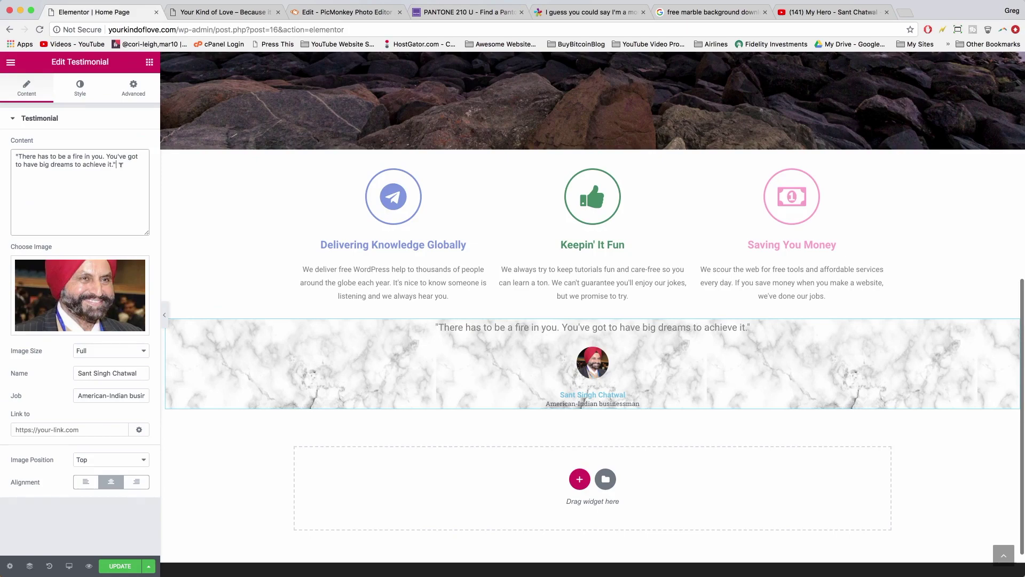
{"action": "scroll", "coordinate": [756, 331], "scroll_direction": "down", "scroll_amount": 2}
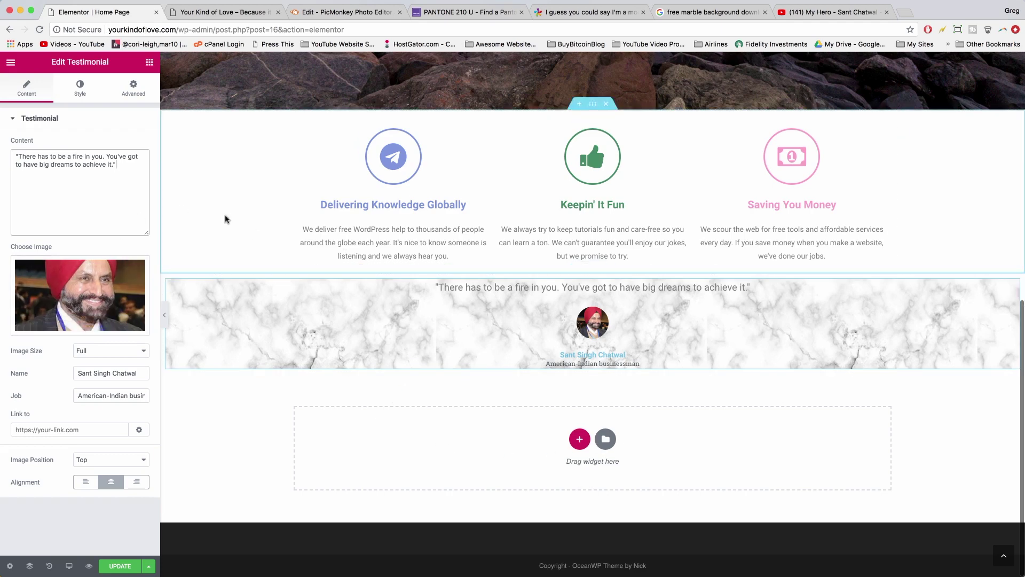
- Add an Inner Section below the testimonial with a 66/33 structure, adjusted to about 69/31
{"action": "left_click", "coordinate": [150, 64]}
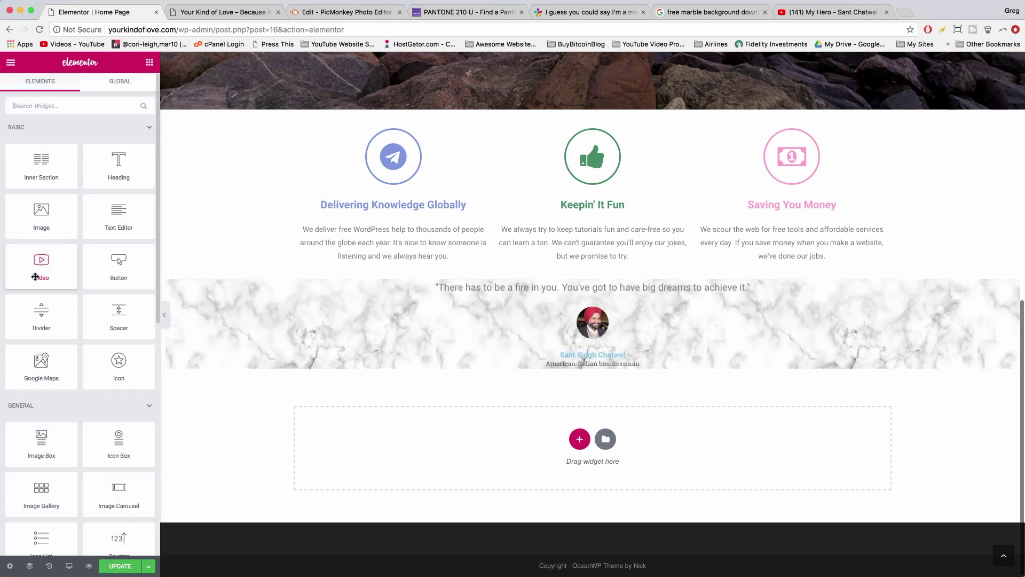
{"action": "left_click_drag", "start_coordinate": [40, 176], "coordinate": [582, 449]}
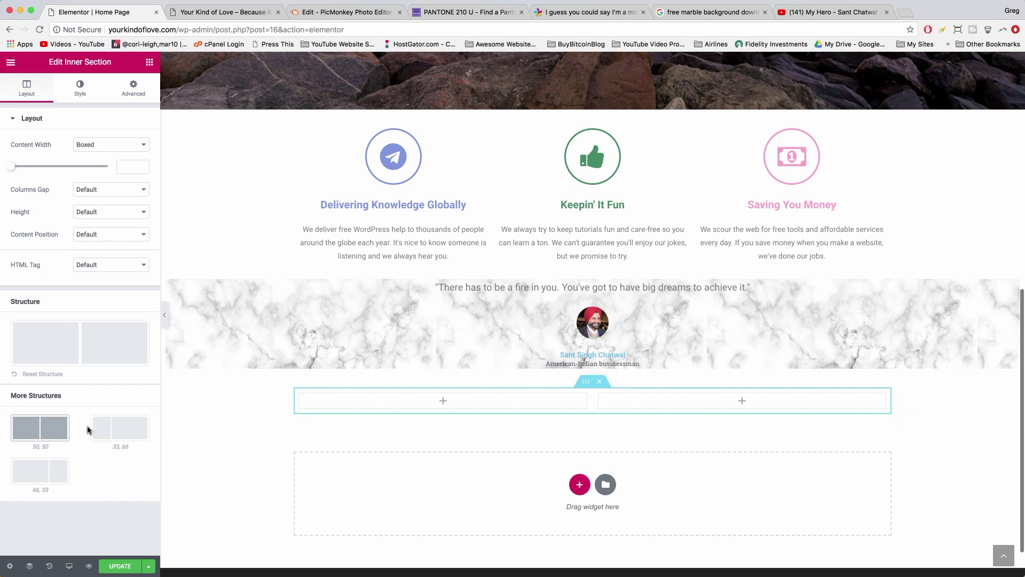
{"action": "left_click", "coordinate": [25, 474]}
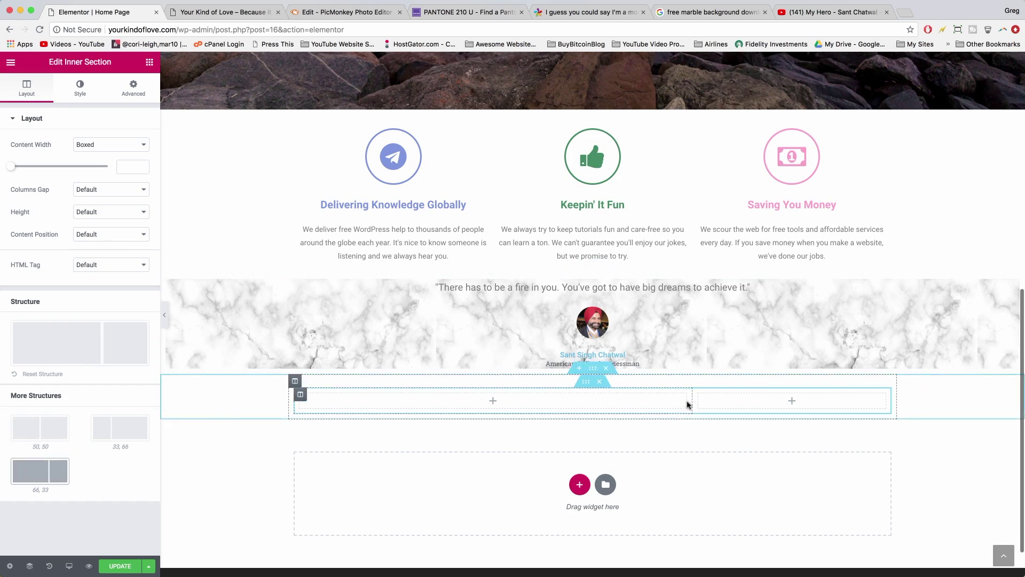
{"action": "left_click_drag", "start_coordinate": [692, 405], "coordinate": [661, 407]}
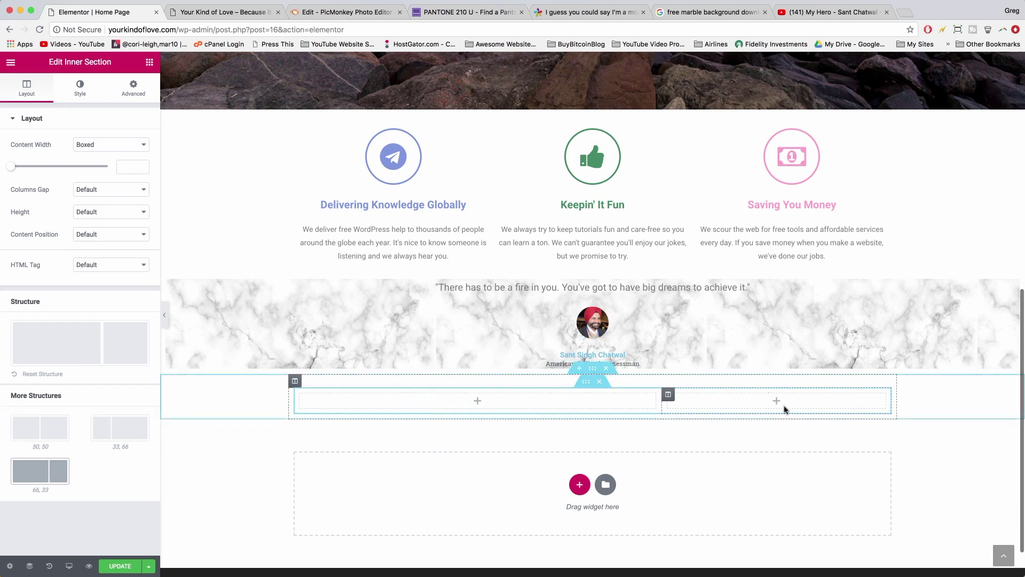
{"action": "left_click", "coordinate": [150, 63]}
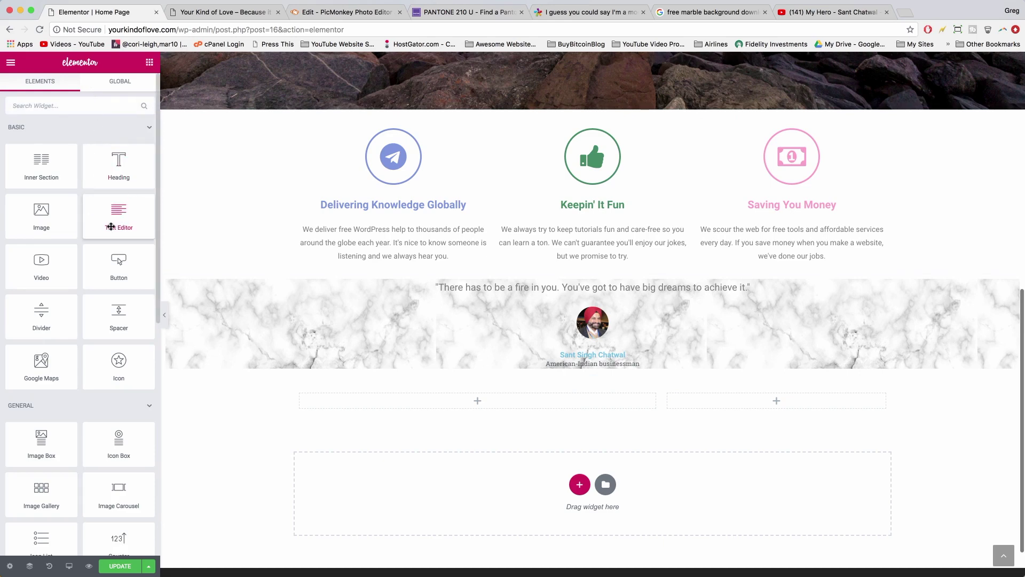
- Add a Text Editor to the left column reading 'Please join us for our next relaxation retreat. You'll have an unforgettable time.'
{"action": "left_click_drag", "start_coordinate": [110, 226], "coordinate": [438, 401]}
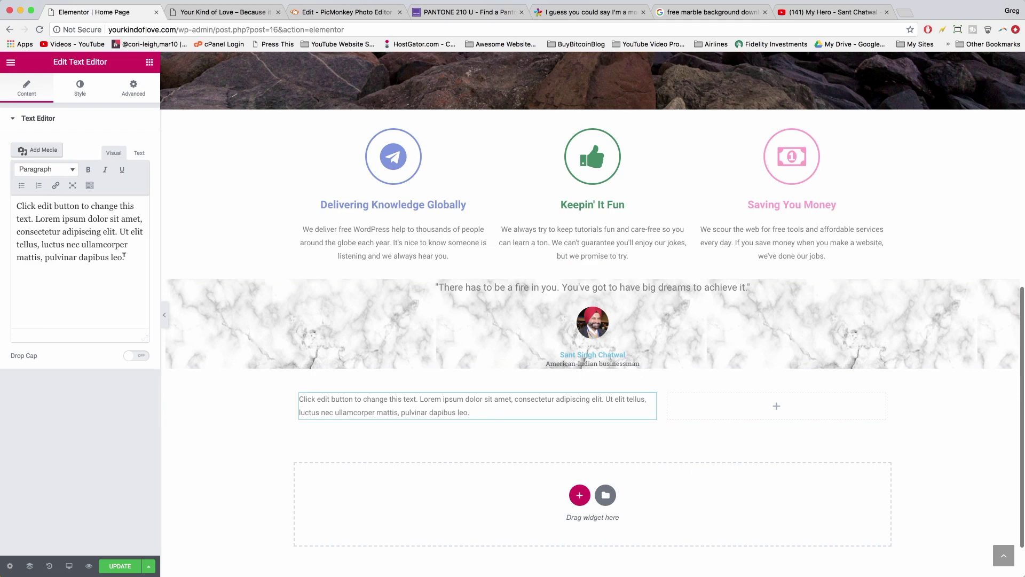
{"action": "left_click_drag", "start_coordinate": [123, 256], "coordinate": [17, 206]}
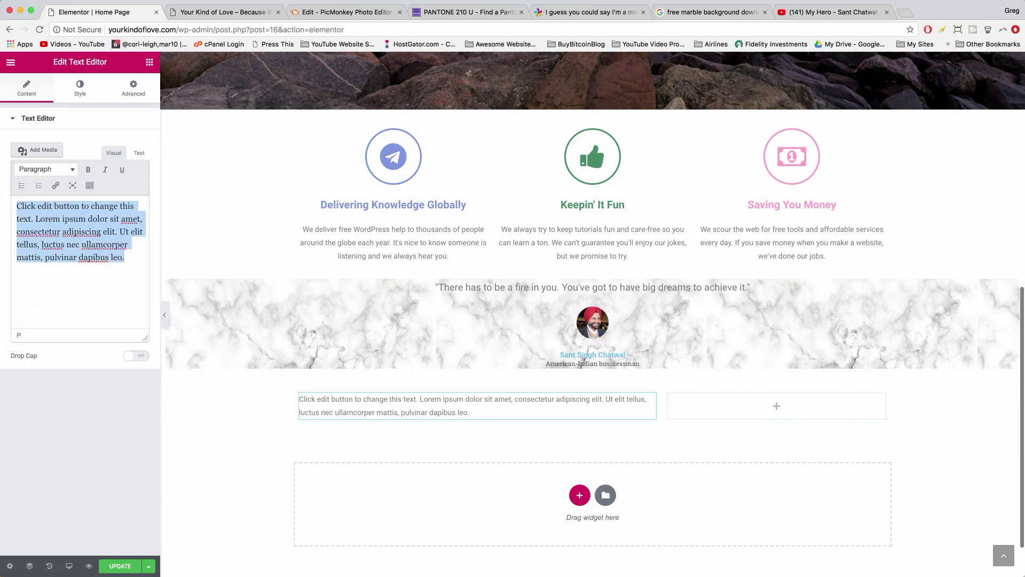
{"action": "type", "text": "Please join us for our next relaxation retreat. You'll have an unforgettable time."}
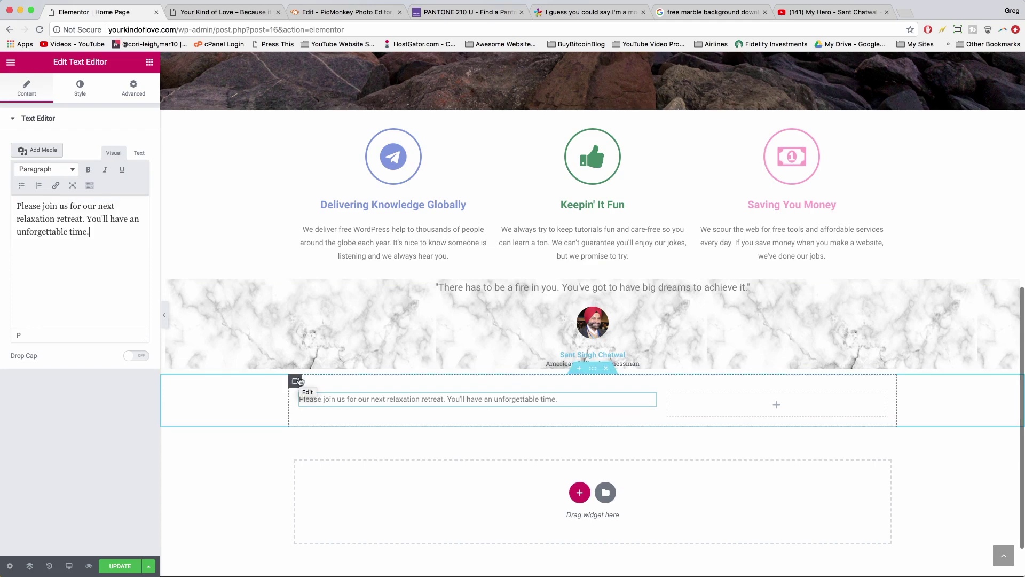
- Bring up the widget list for the empty right column
{"action": "left_click", "coordinate": [767, 404]}
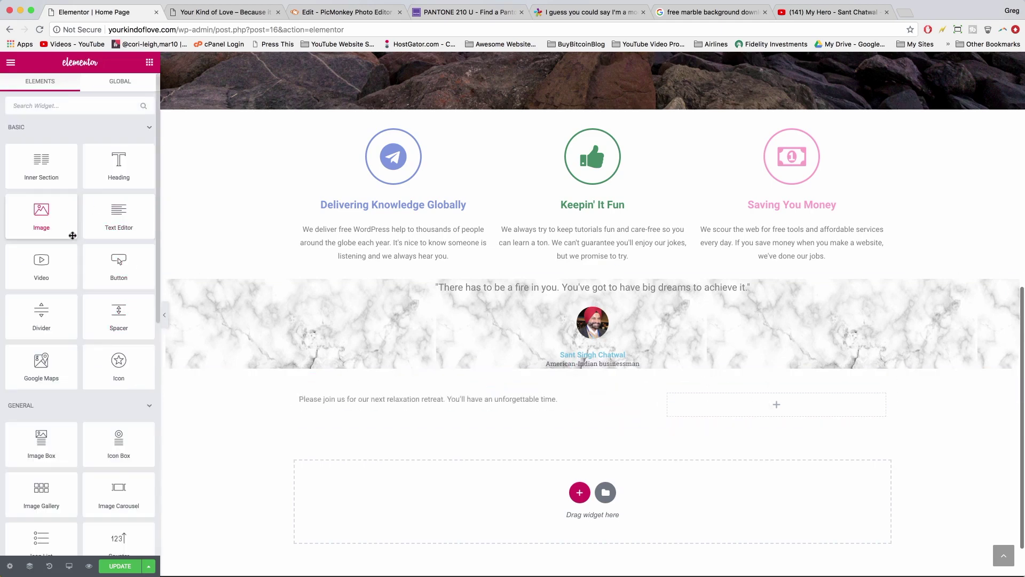
{"action": "left_click", "coordinate": [776, 406]}
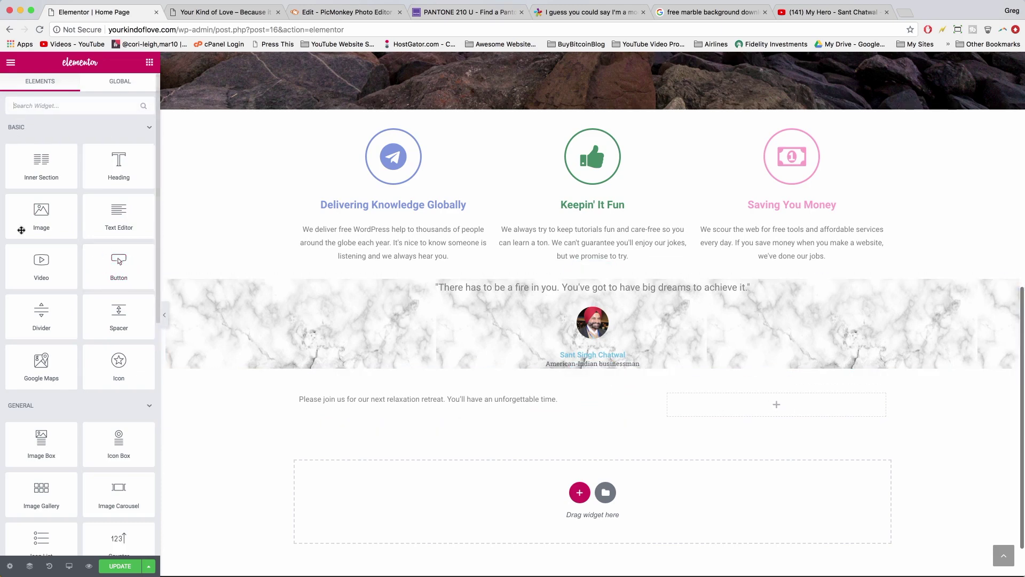
{"action": "left_click", "coordinate": [425, 398]}
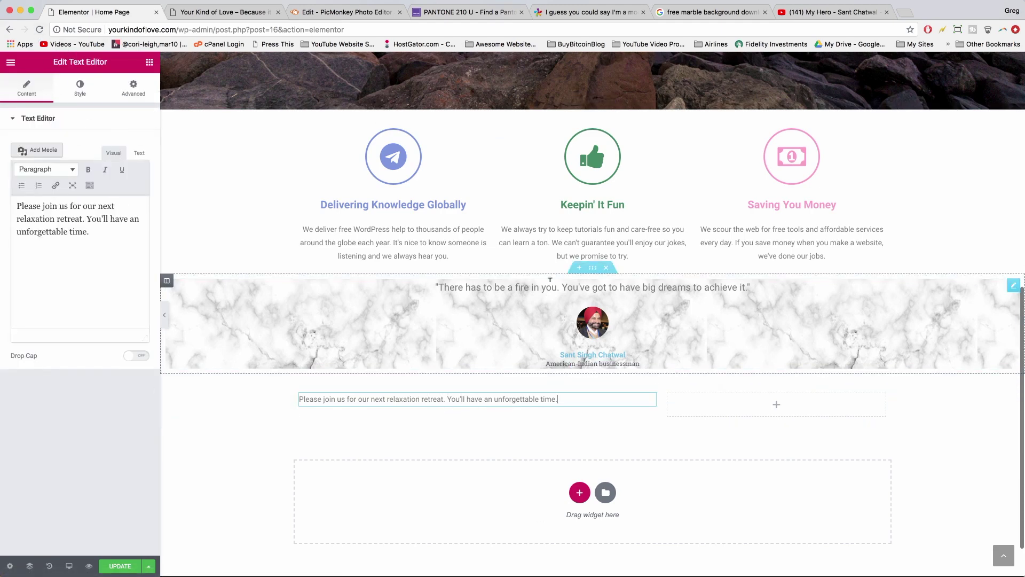
{"action": "left_click", "coordinate": [776, 405]}
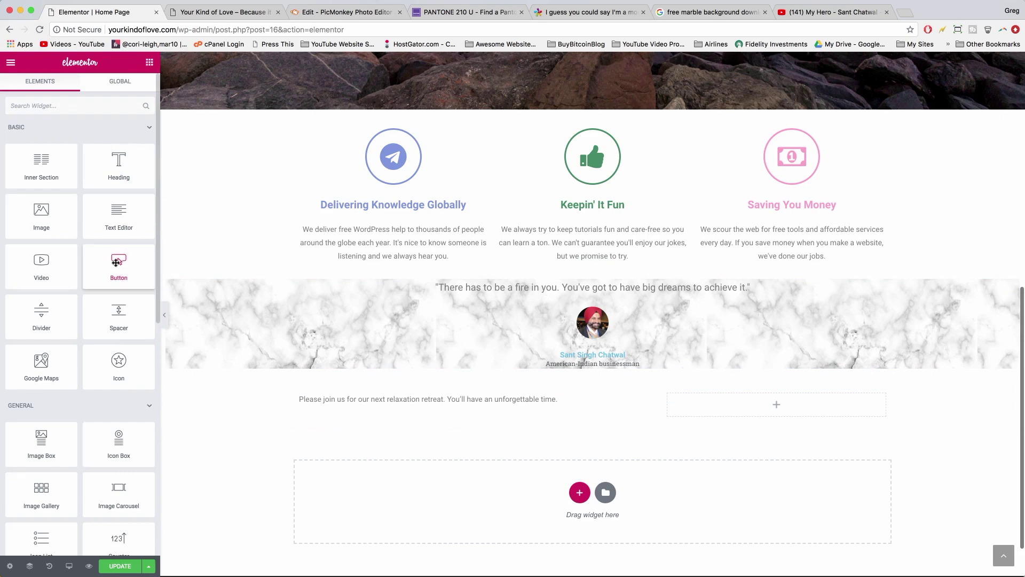
- Add a Medium-size button labelled 'Learn More' to the right column
{"action": "left_click_drag", "start_coordinate": [116, 262], "coordinate": [776, 408]}
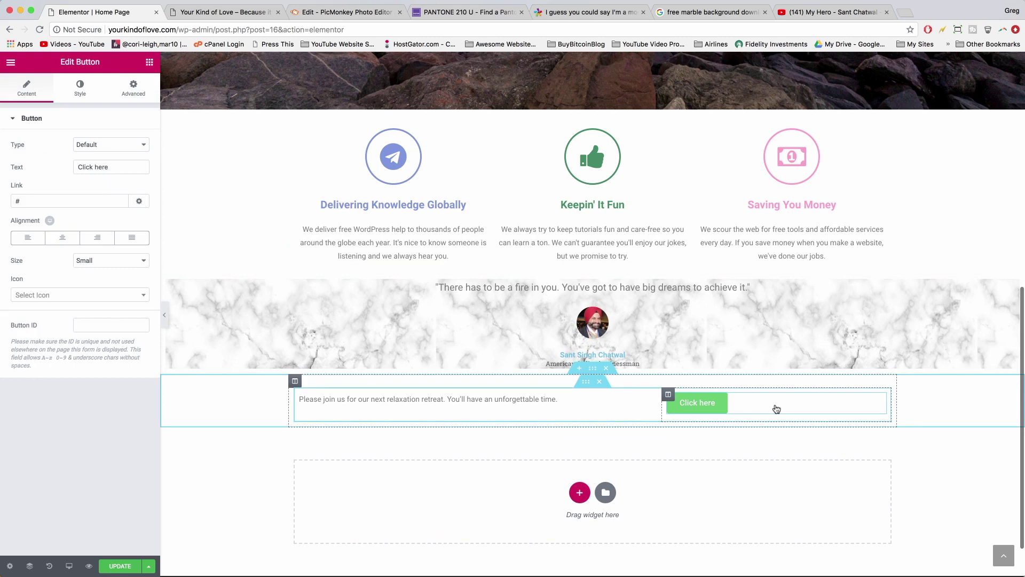
{"action": "scroll", "coordinate": [754, 431], "scroll_direction": "down", "scroll_amount": 1}
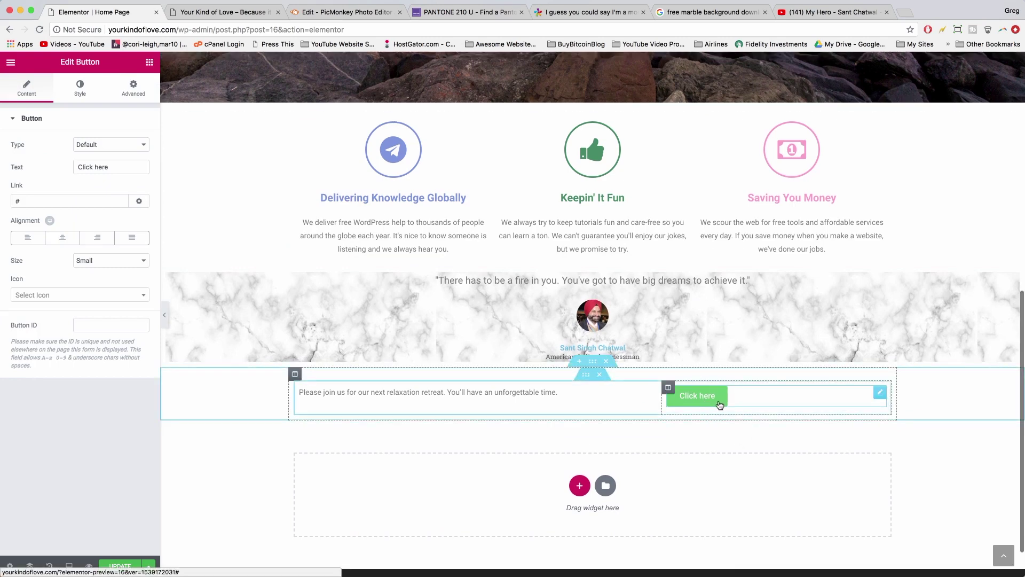
{"action": "triple_click", "coordinate": [85, 160]}
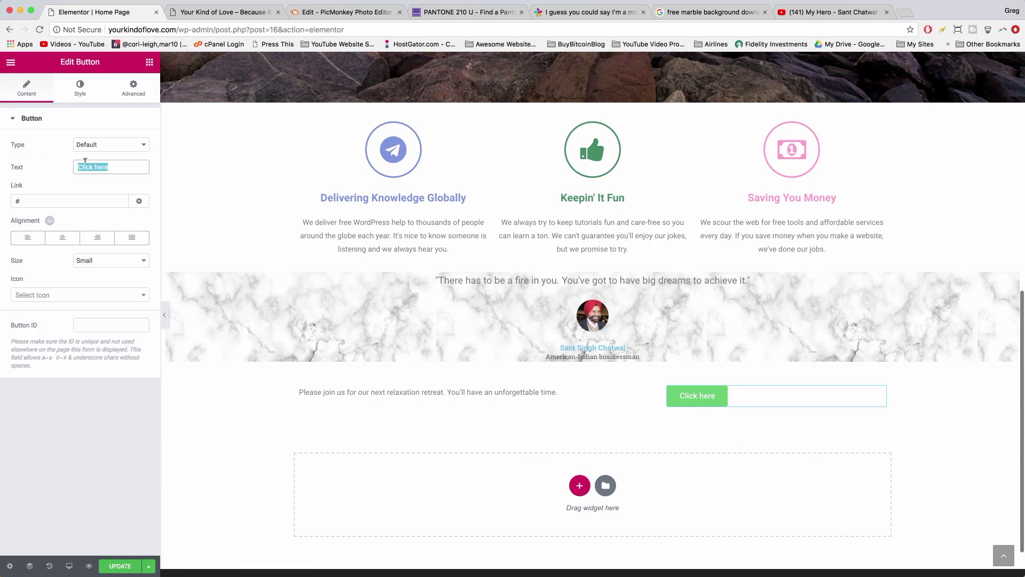
{"action": "type", "text": "Learn More"}
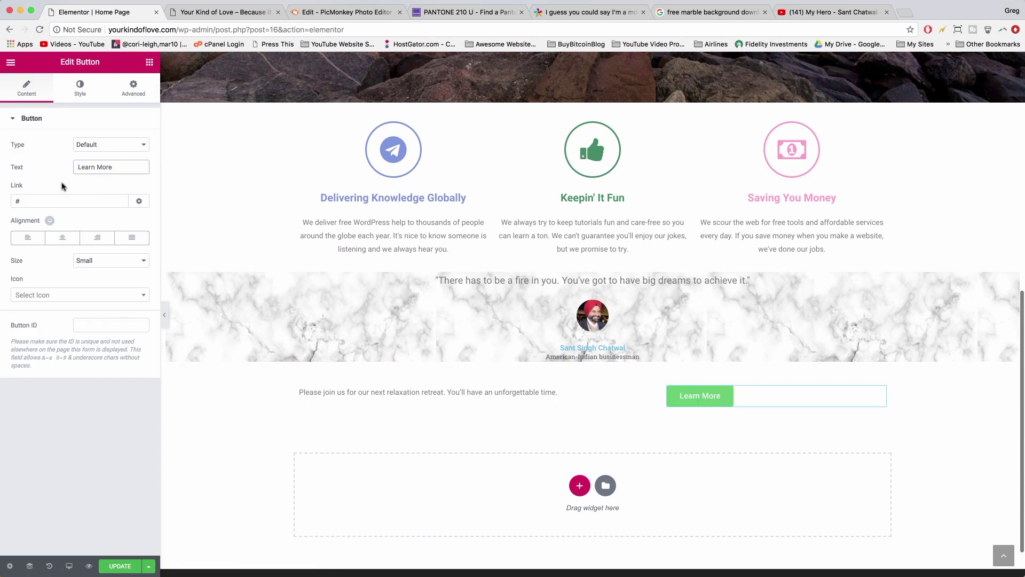
{"action": "left_click", "coordinate": [100, 261]}
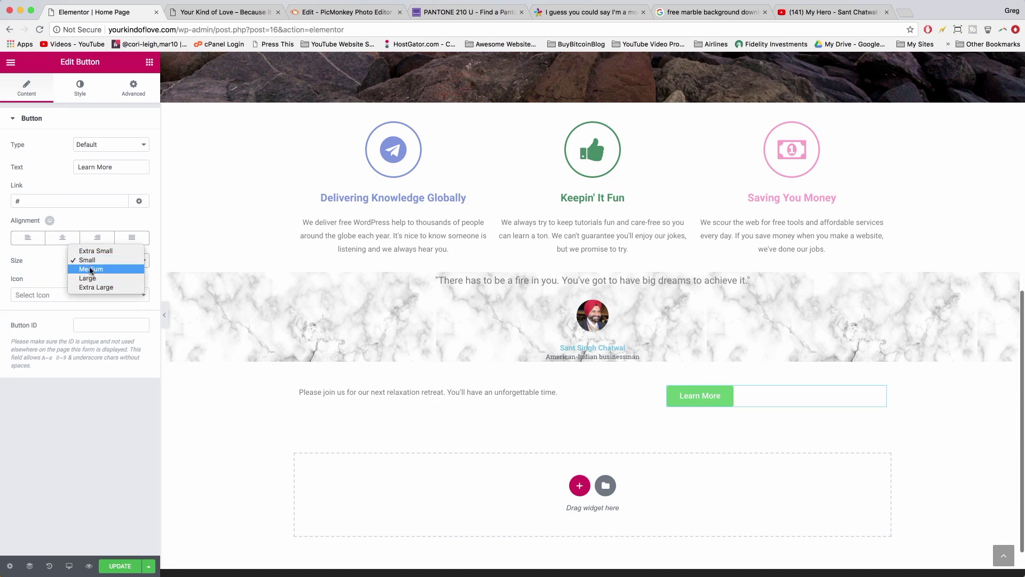
{"action": "left_click", "coordinate": [92, 268]}
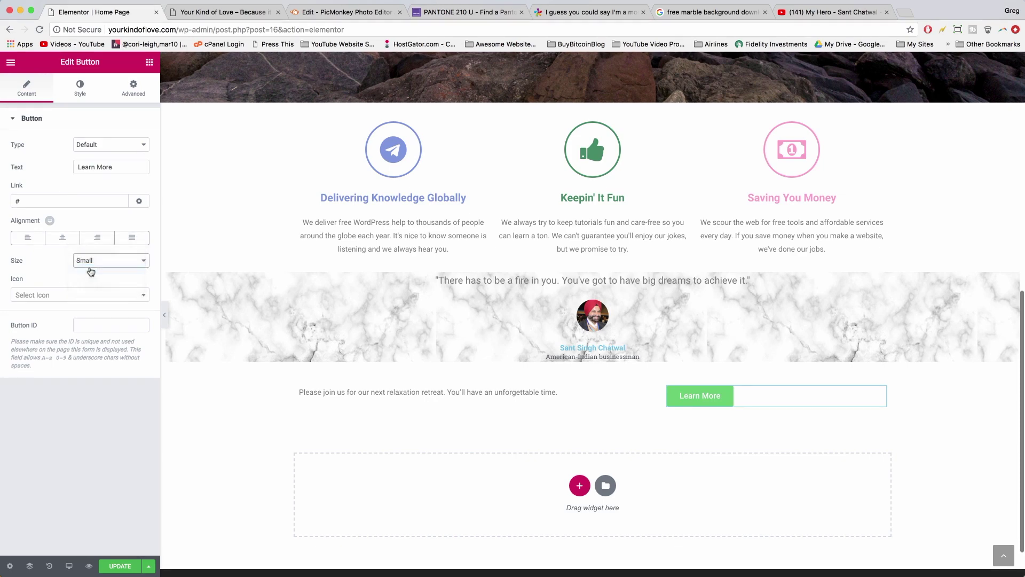
{"action": "left_click", "coordinate": [80, 94]}
{"action": "scroll", "coordinate": [148, 222], "scroll_direction": "down", "scroll_amount": 1}
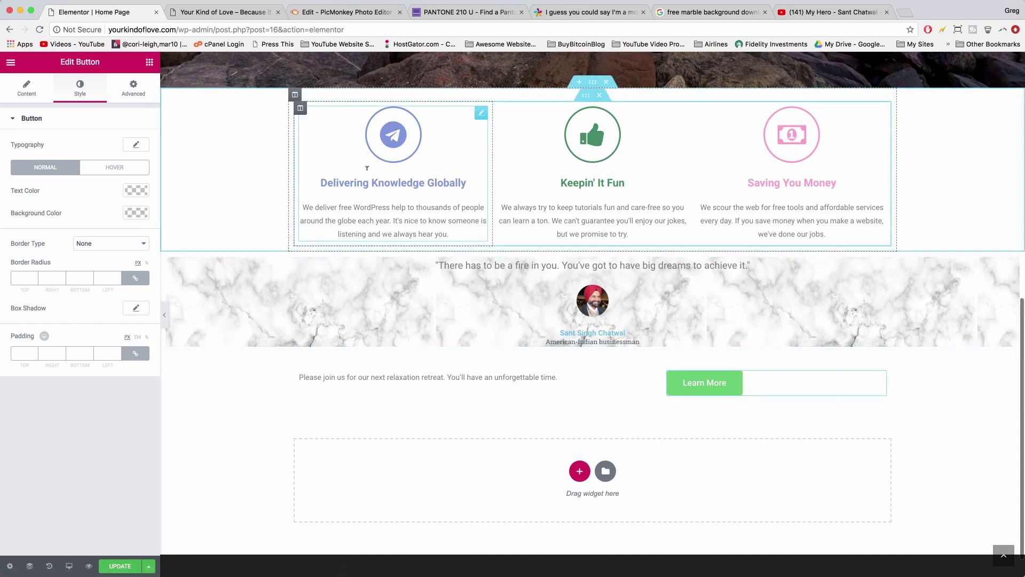
- Copy the blue hex colour from the Delivering Knowledge Globally icon box
{"action": "left_click", "coordinate": [393, 142]}
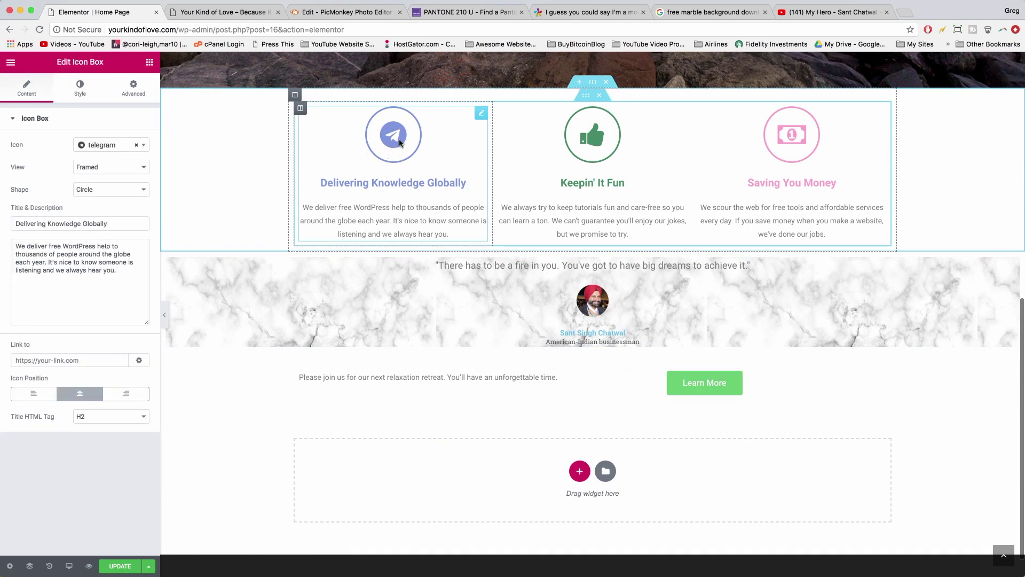
{"action": "left_click", "coordinate": [81, 89]}
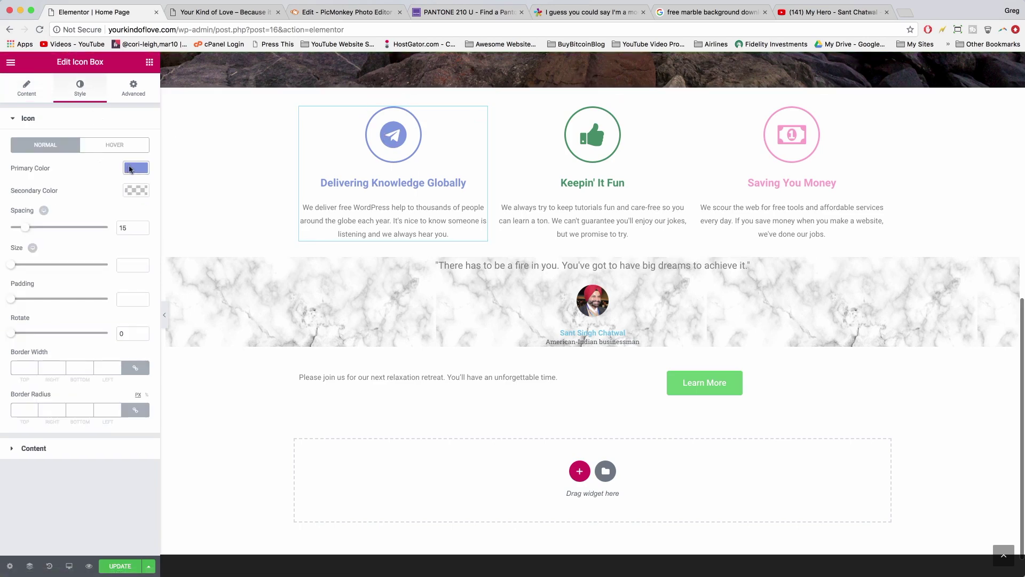
{"action": "left_click", "coordinate": [136, 168]}
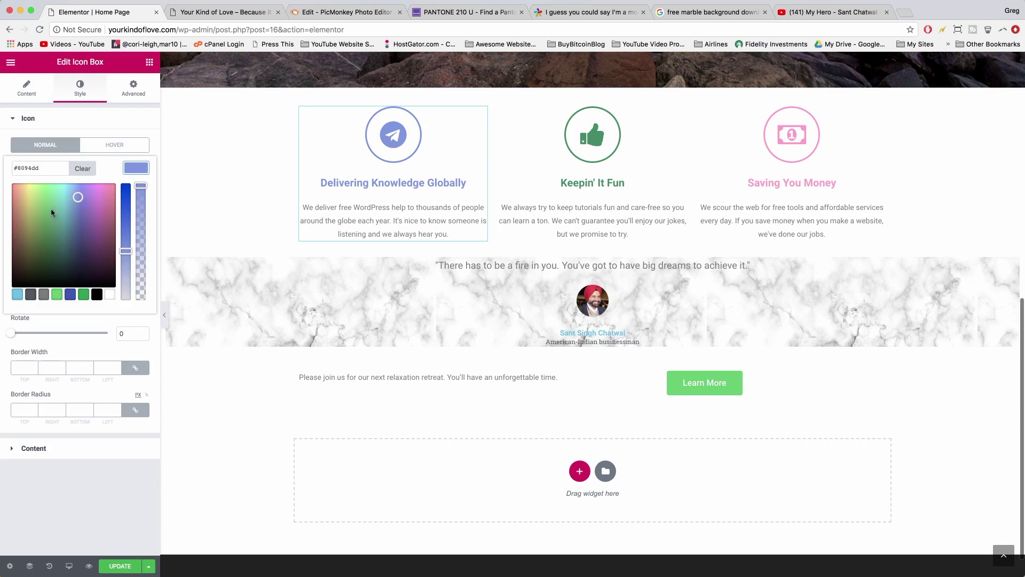
{"action": "double_click", "coordinate": [25, 168]}
{"action": "right_click", "coordinate": [27, 170]}
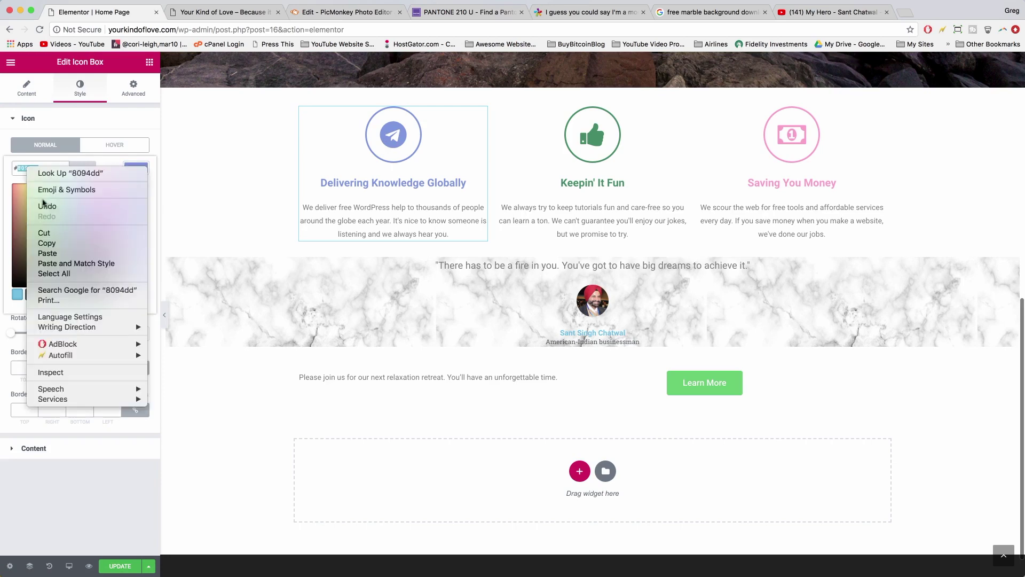
{"action": "left_click", "coordinate": [50, 242]}
- Give the Learn More button blue #8094dd text and a fully transparent background
{"action": "left_click", "coordinate": [706, 388]}
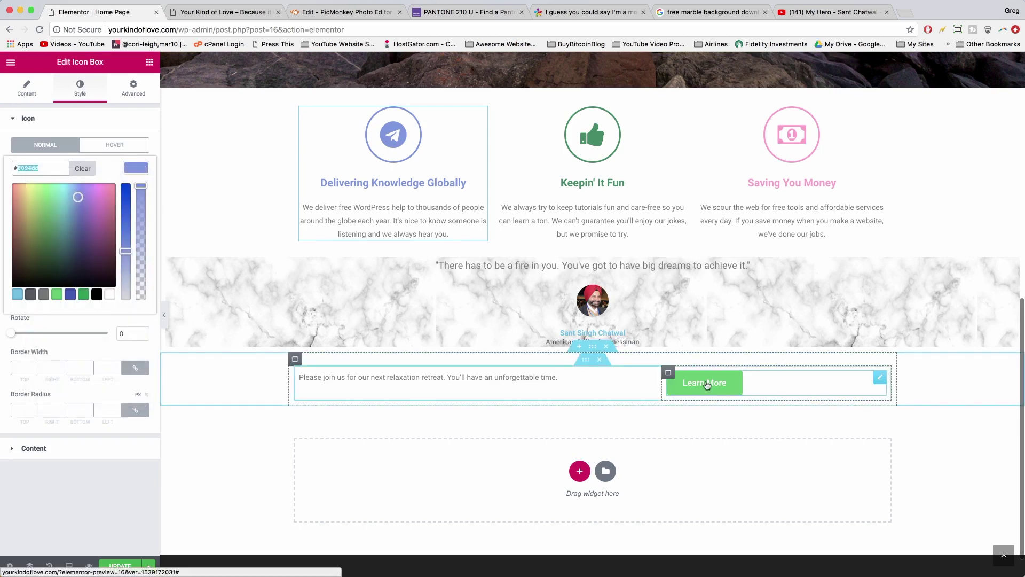
{"action": "left_click", "coordinate": [79, 87]}
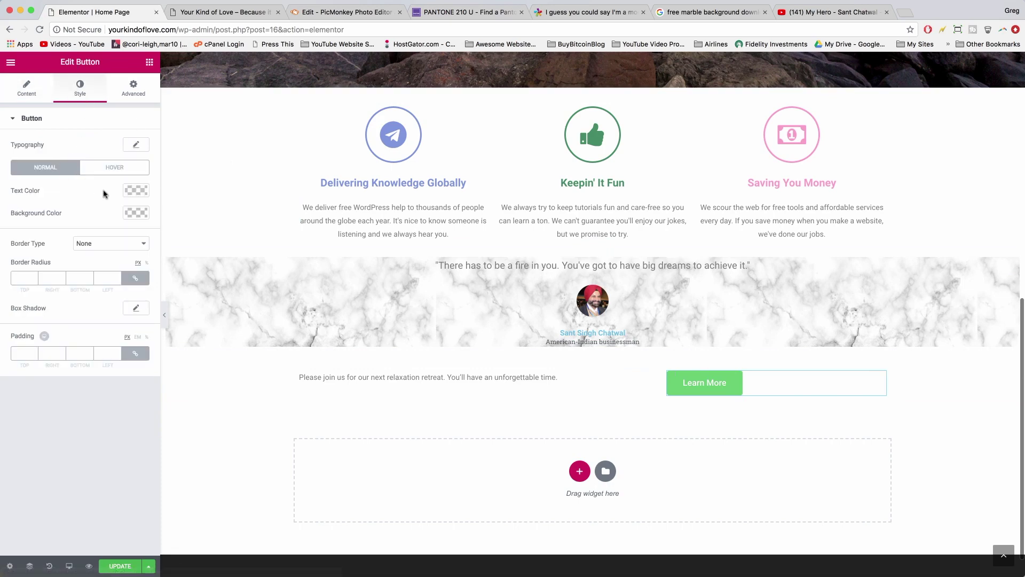
{"action": "left_click", "coordinate": [140, 192]}
{"action": "left_click", "coordinate": [32, 190]}
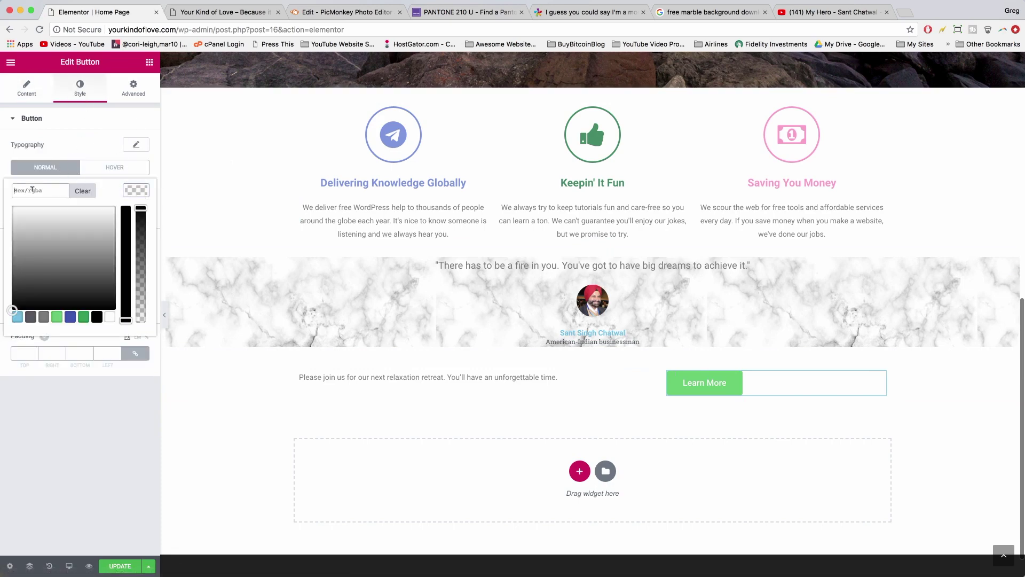
{"action": "right_click", "coordinate": [32, 190]}
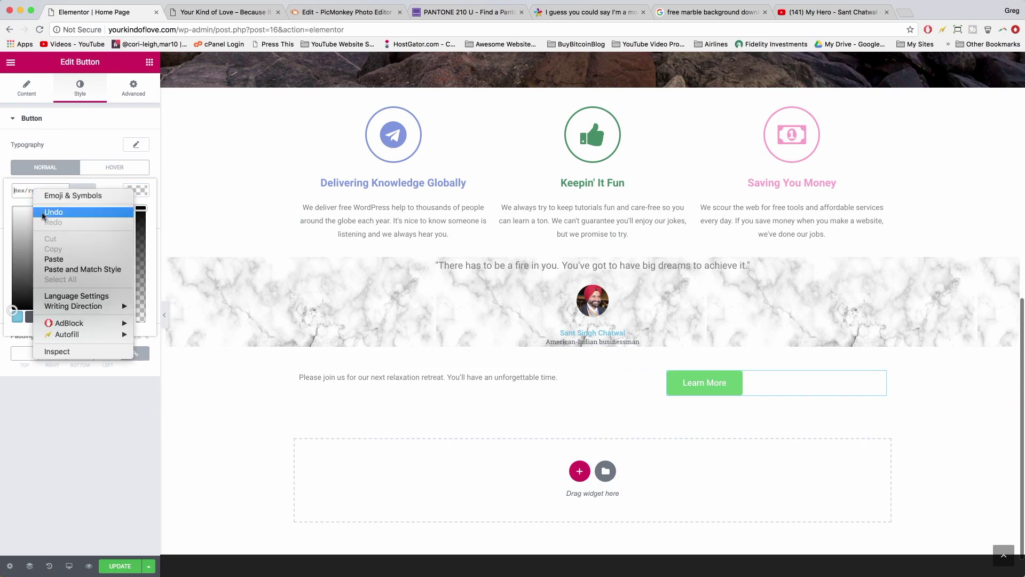
{"action": "left_click", "coordinate": [52, 261]}
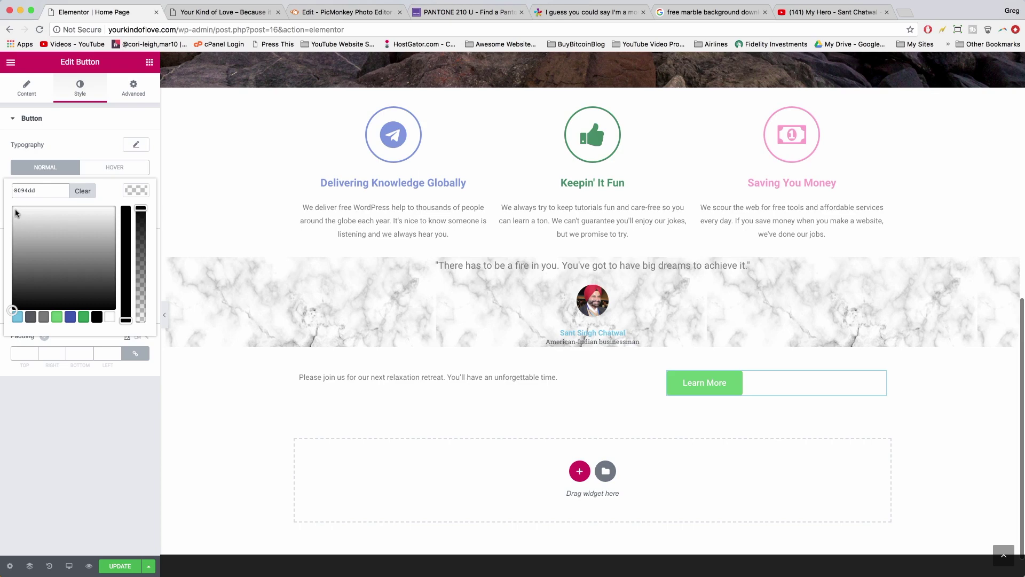
{"action": "type", "text": "#"}
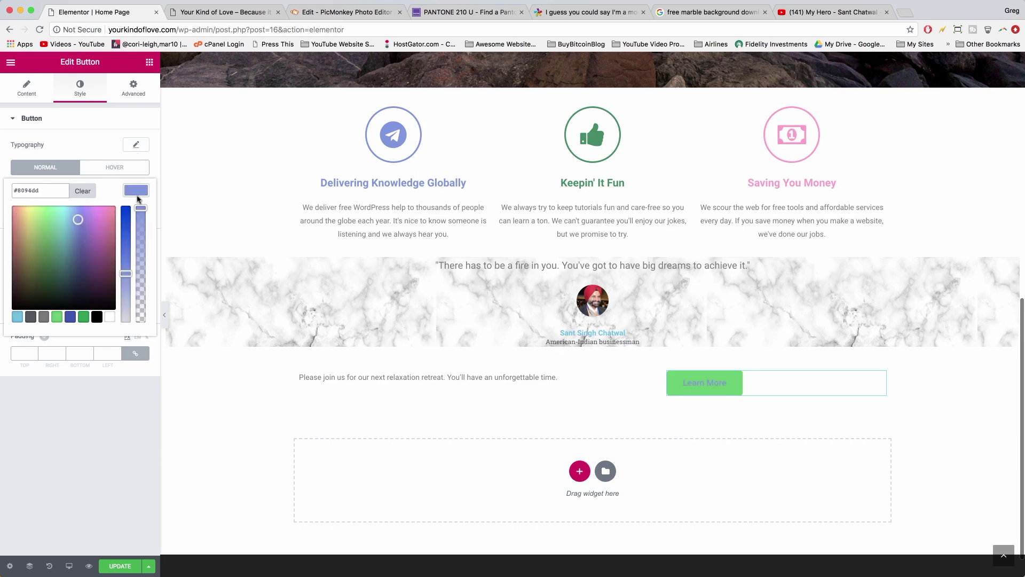
{"action": "left_click", "coordinate": [134, 193]}
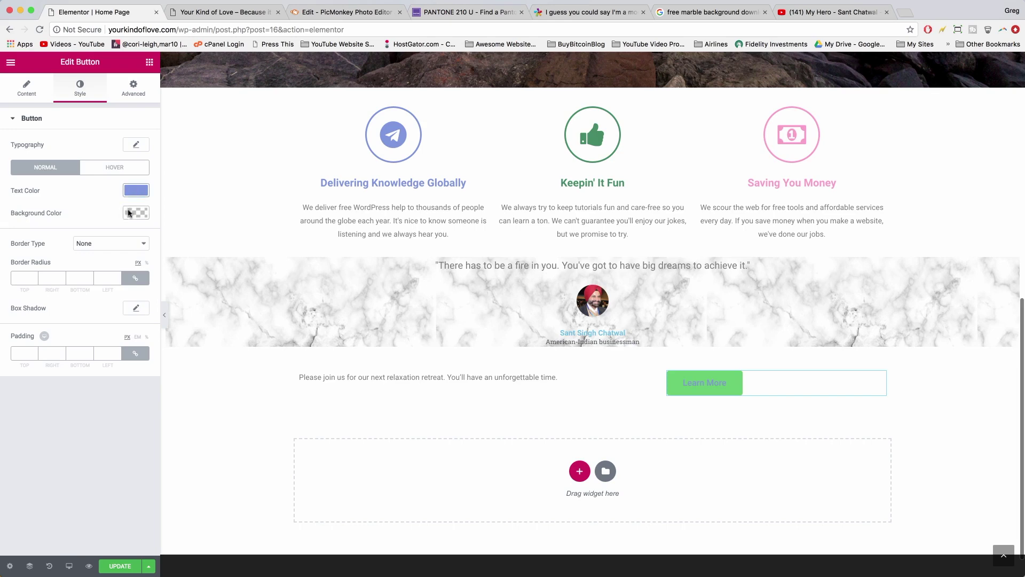
{"action": "left_click", "coordinate": [134, 213]}
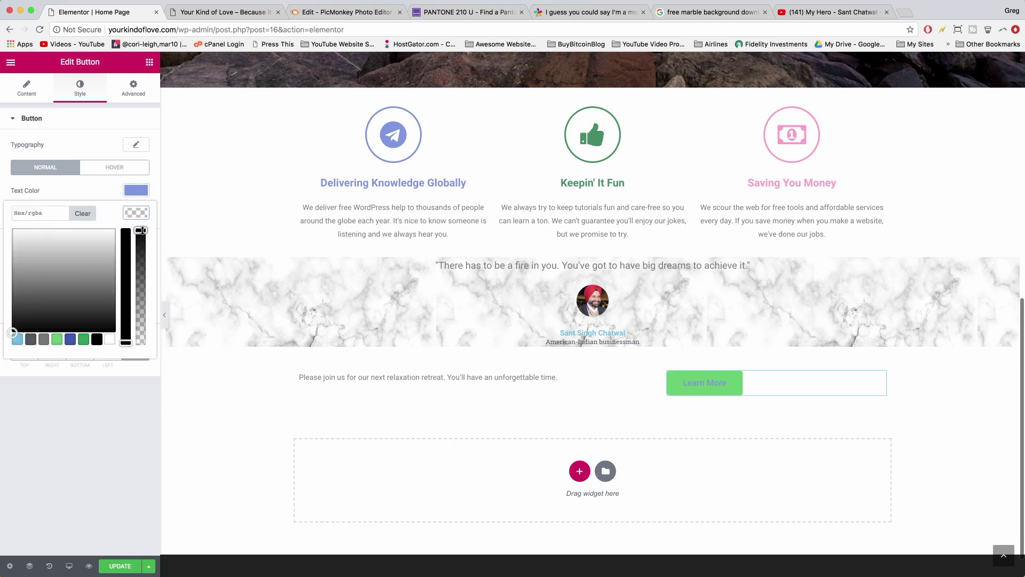
{"action": "left_click_drag", "start_coordinate": [142, 231], "coordinate": [142, 397]}
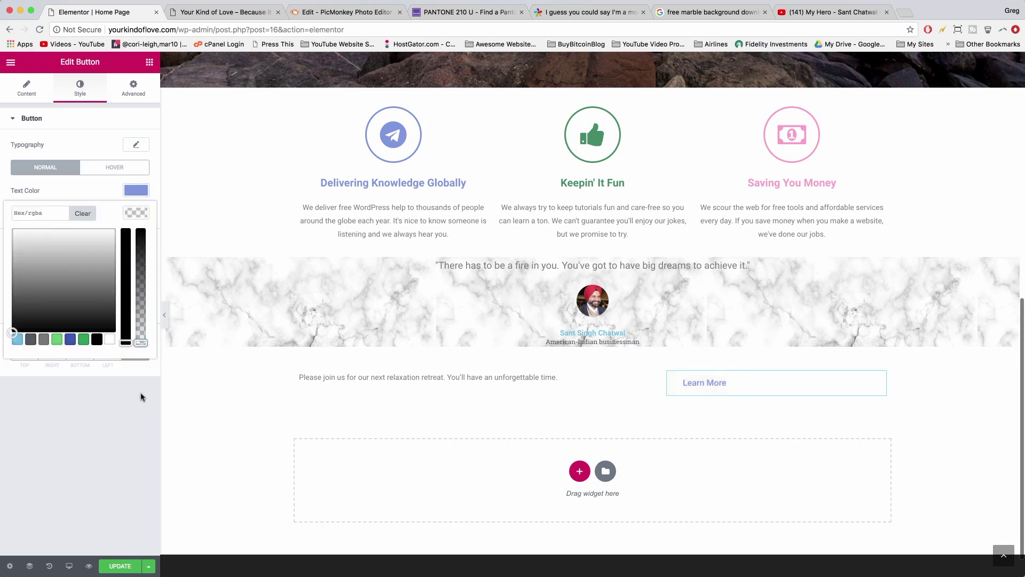
{"action": "left_click", "coordinate": [141, 388]}
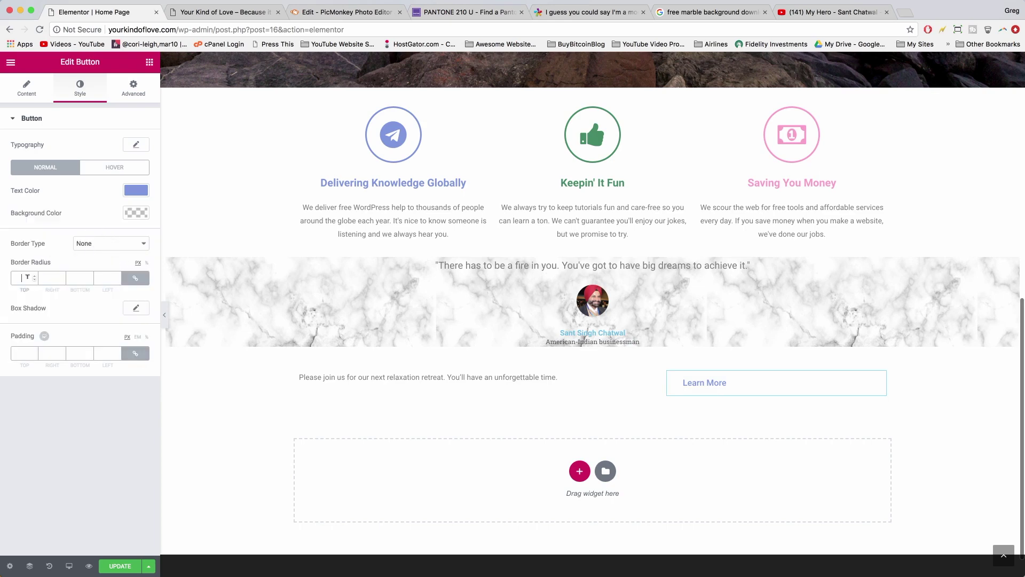
- Give the button a solid 2 px #8094dd border and a border radius of 10
{"action": "type", "text": "2"}
{"action": "left_click", "coordinate": [86, 246]}
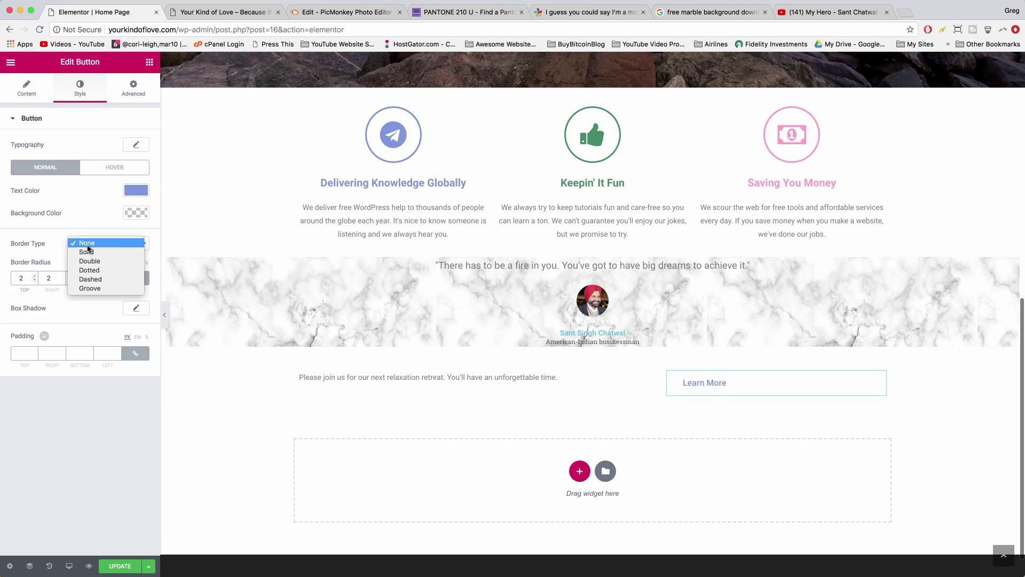
{"action": "left_click", "coordinate": [86, 252]}
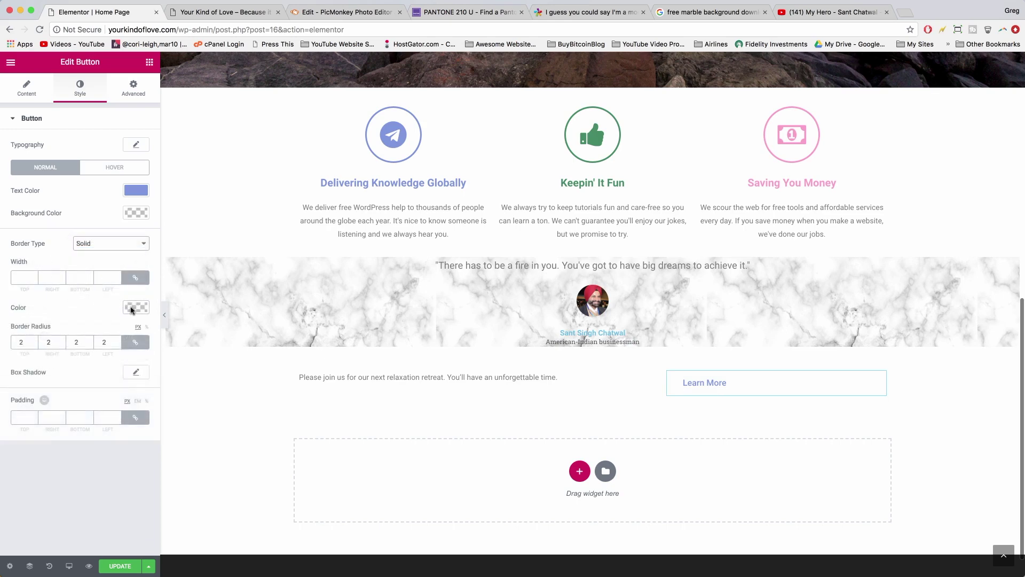
{"action": "left_click", "coordinate": [131, 308]}
{"action": "left_click", "coordinate": [25, 306]}
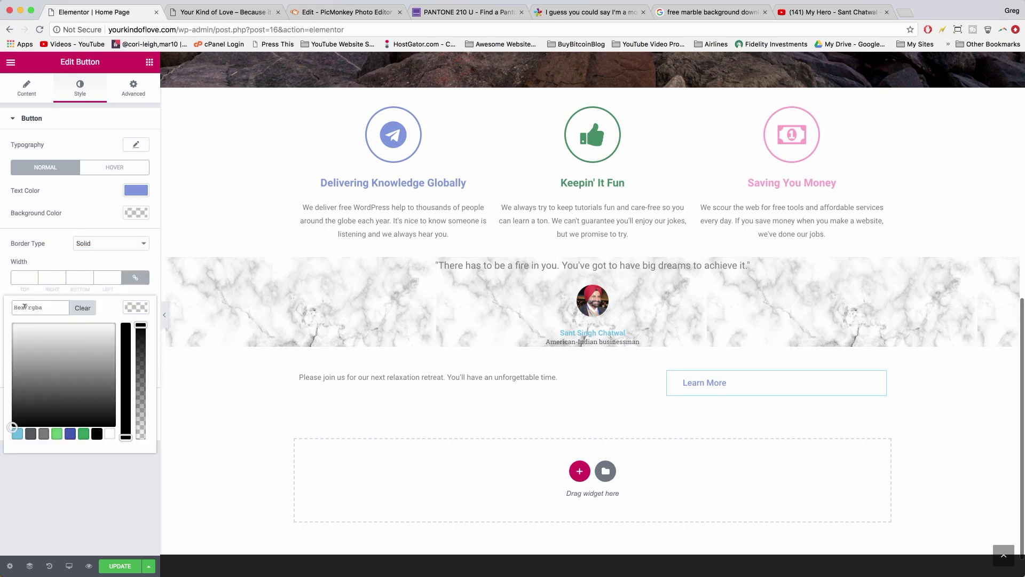
{"action": "right_click", "coordinate": [24, 306]}
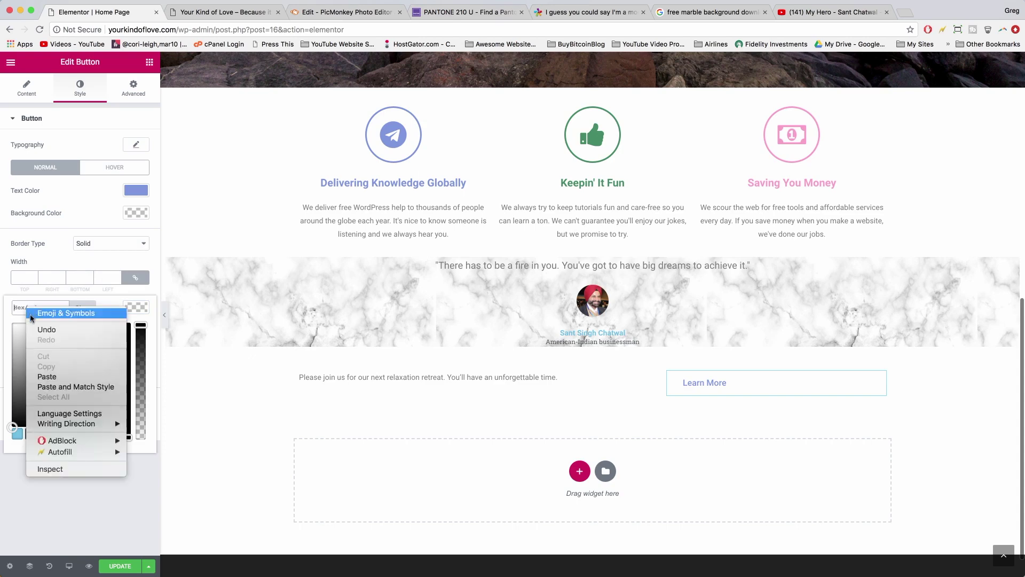
{"action": "left_click", "coordinate": [49, 375]}
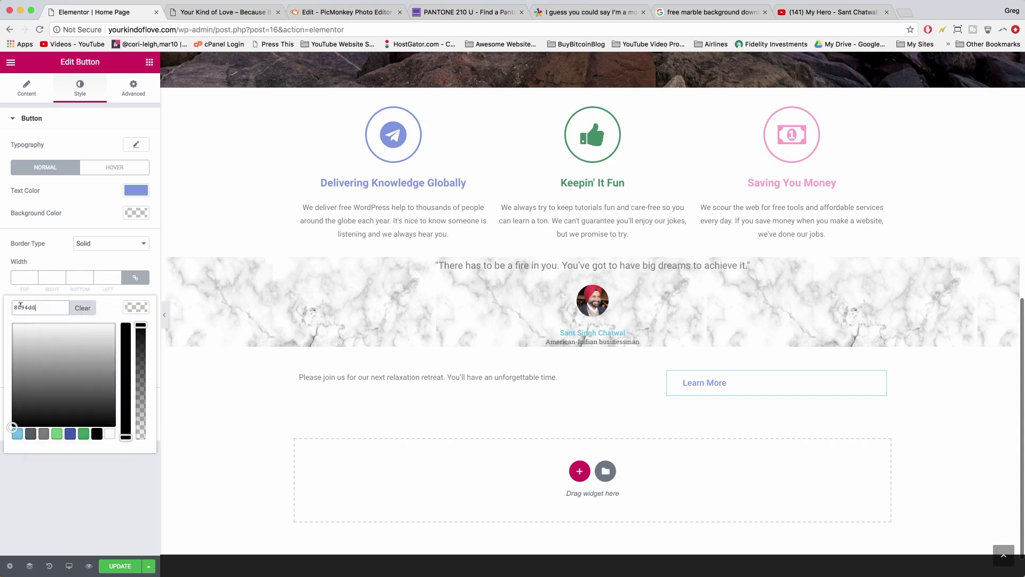
{"action": "left_click", "coordinate": [76, 515]}
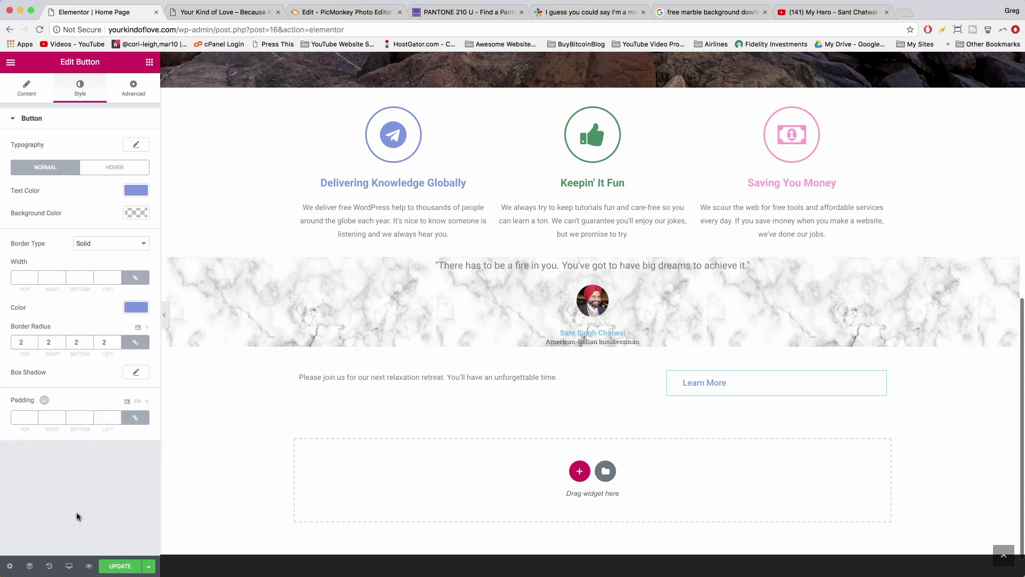
{"action": "left_click", "coordinate": [21, 277]}
{"action": "type", "text": "2"}
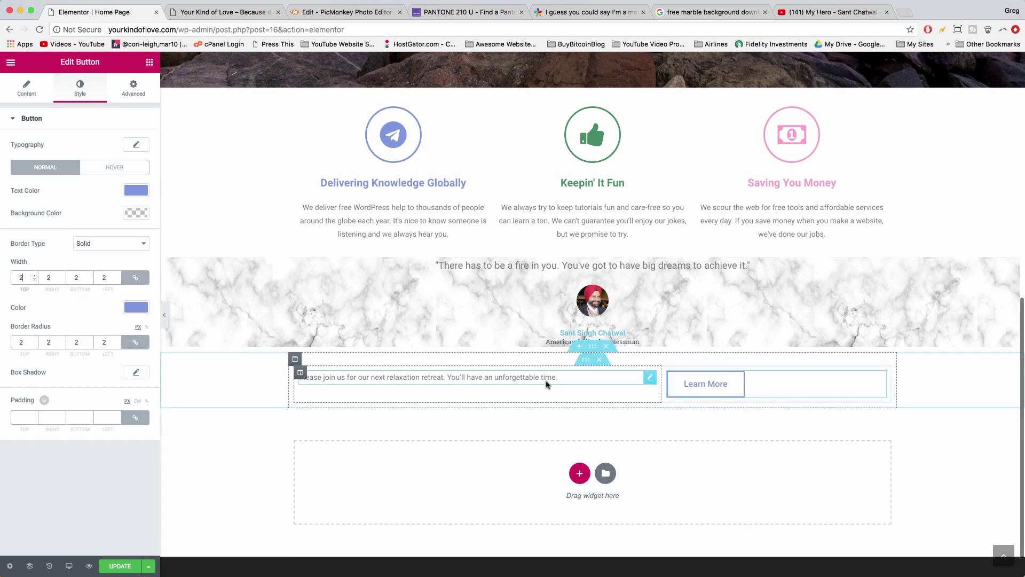
{"action": "double_click", "coordinate": [22, 341]}
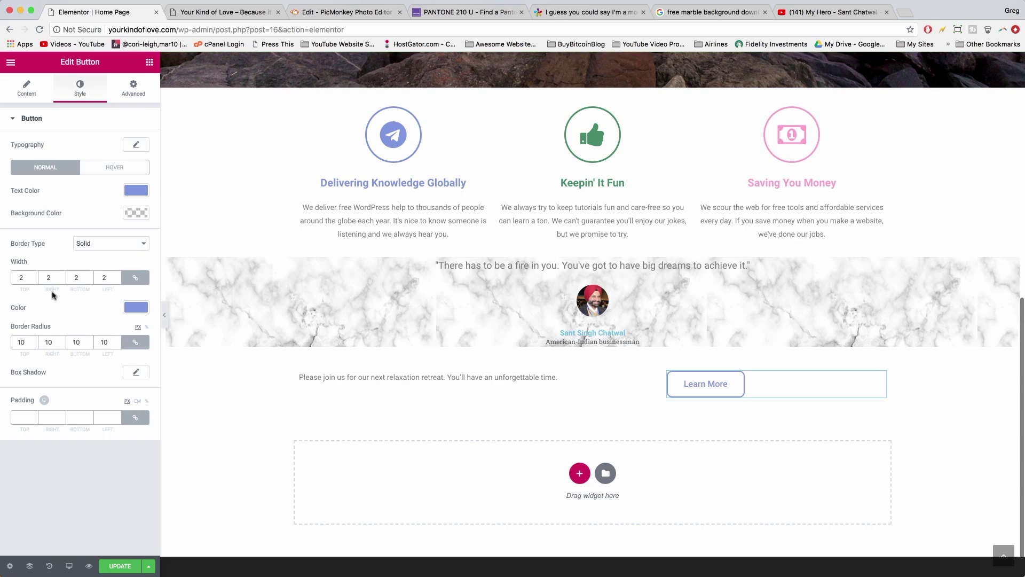
- Set the button's hover background to #8094dd and hover text to white, then Update the page
{"action": "left_click", "coordinate": [115, 168]}
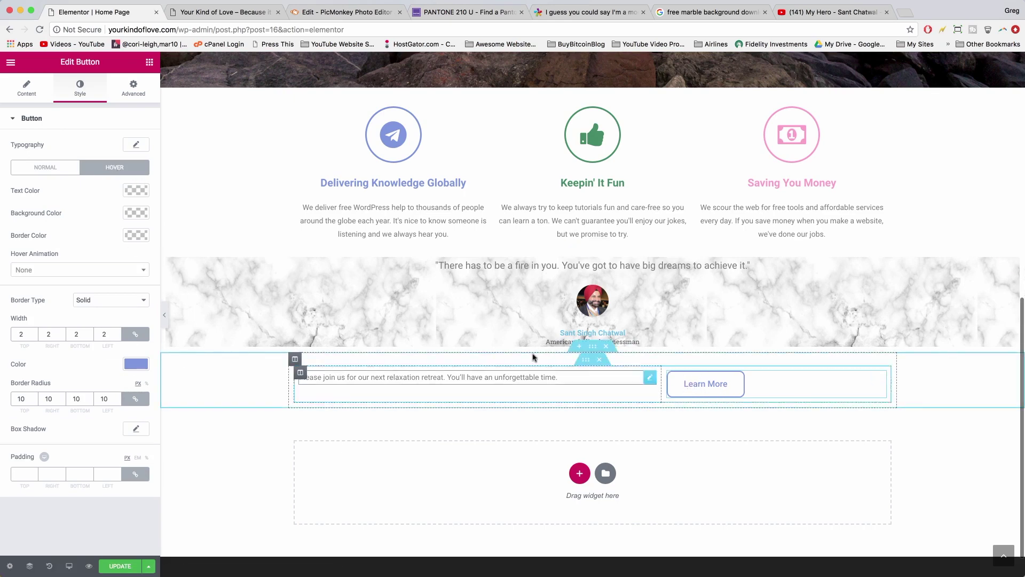
{"action": "left_click", "coordinate": [135, 213]}
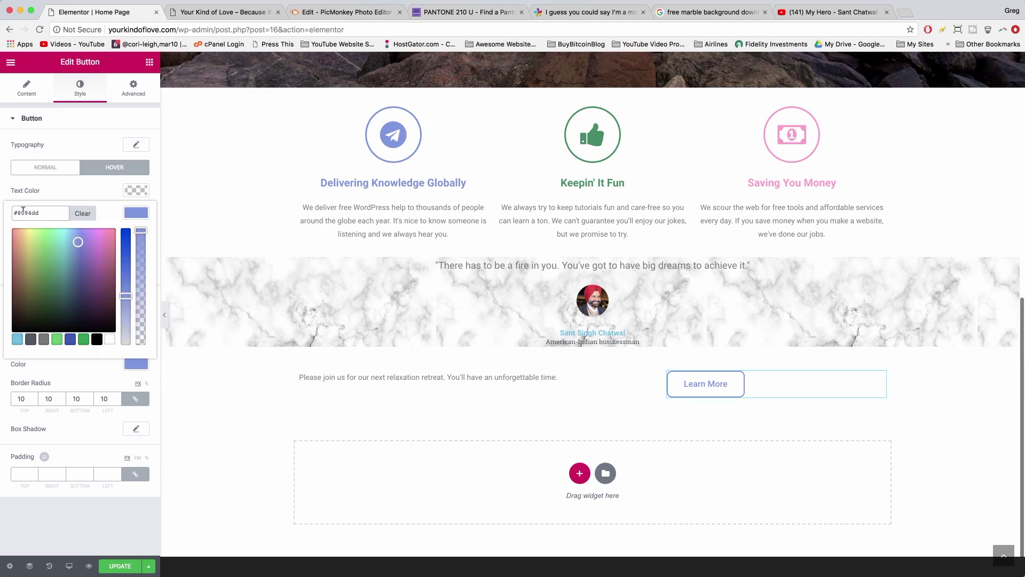
{"action": "left_click", "coordinate": [134, 213]}
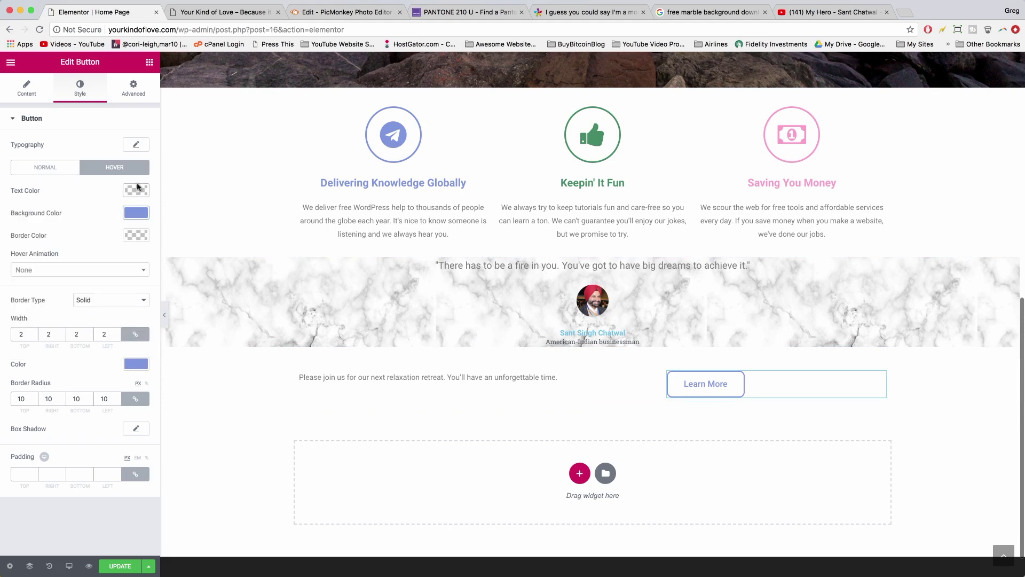
{"action": "left_click", "coordinate": [137, 188]}
{"action": "left_click", "coordinate": [109, 317]}
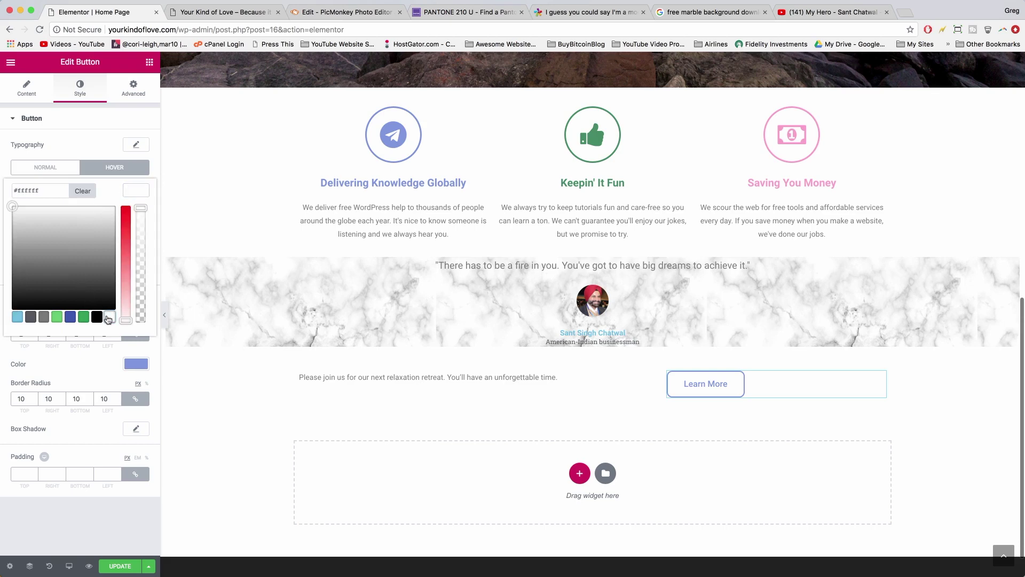
{"action": "left_click", "coordinate": [137, 190]}
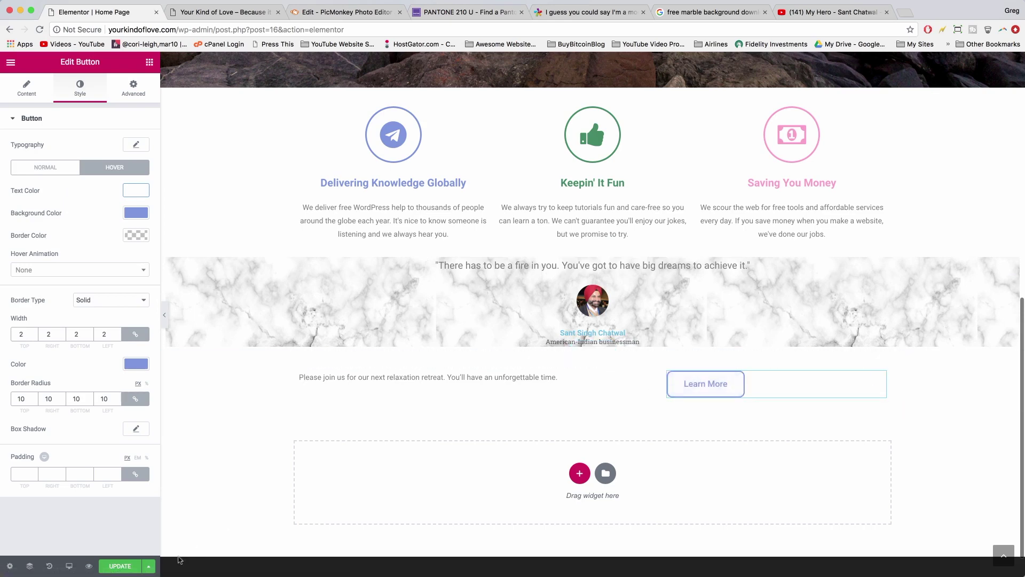
{"action": "left_click", "coordinate": [127, 564]}
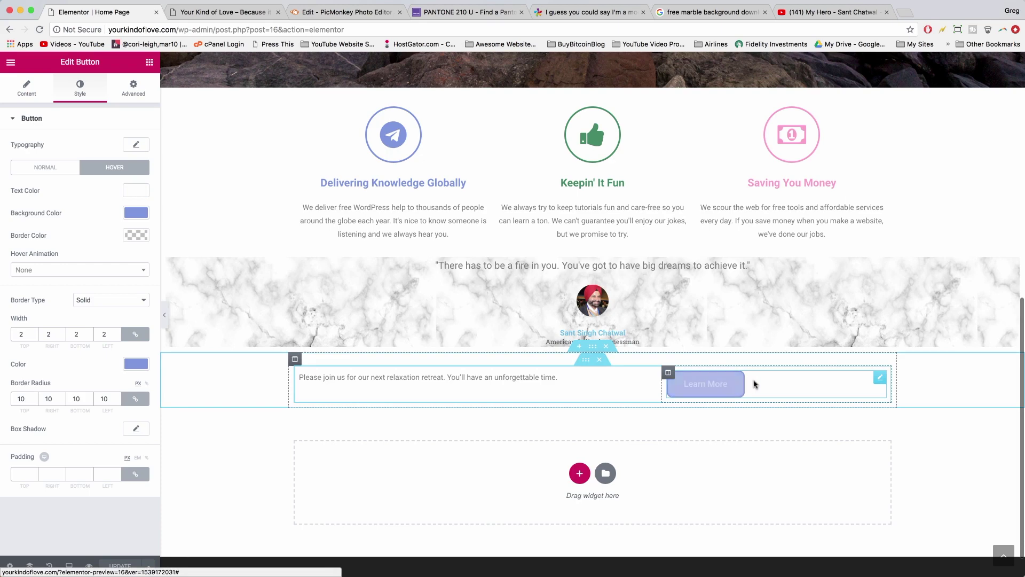
- Duplicate the Learn More button column and right-align the middle button
{"action": "right_click", "coordinate": [668, 375]}
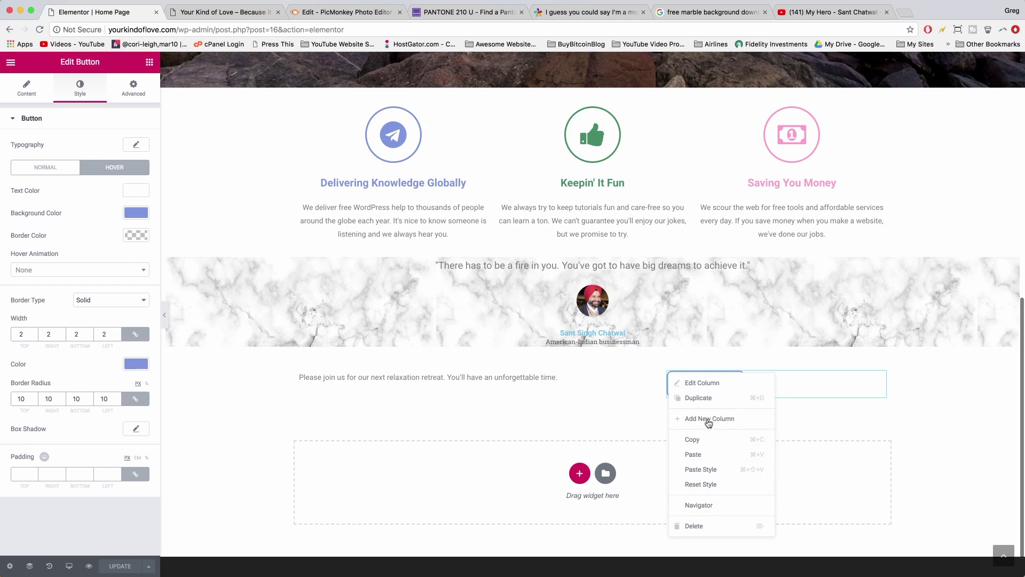
{"action": "left_click", "coordinate": [699, 397]}
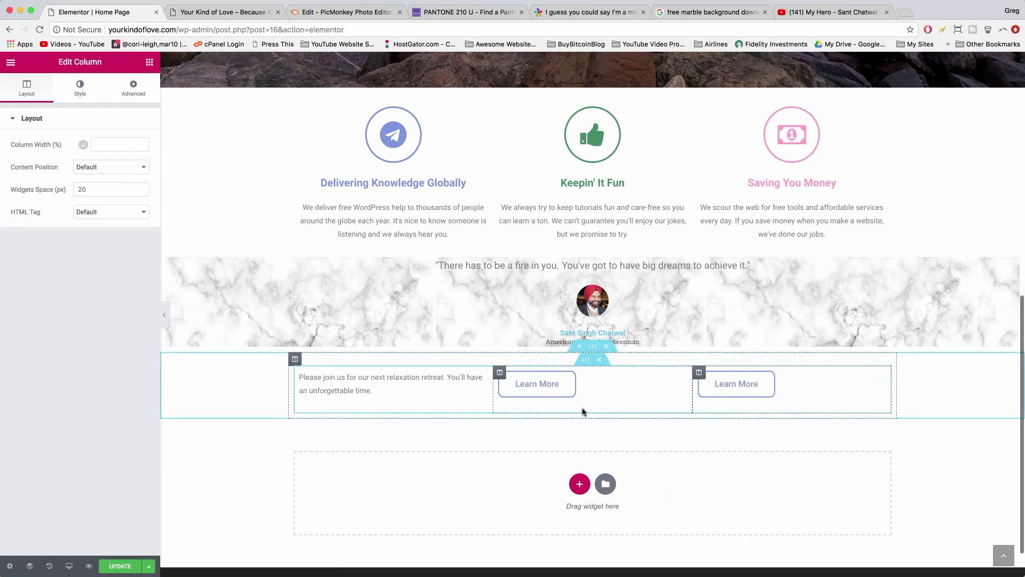
{"action": "left_click", "coordinate": [570, 378]}
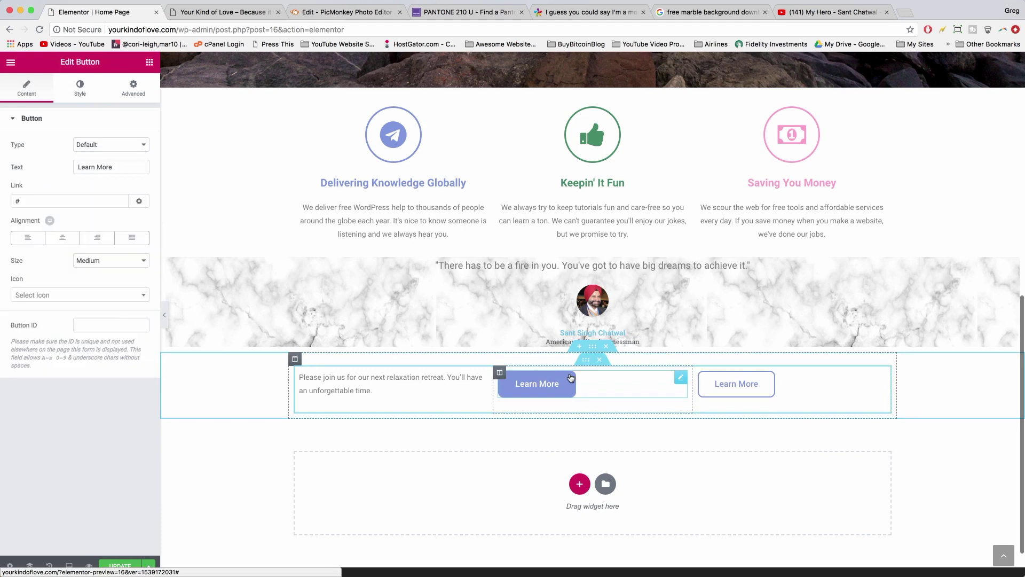
{"action": "left_click", "coordinate": [97, 240]}
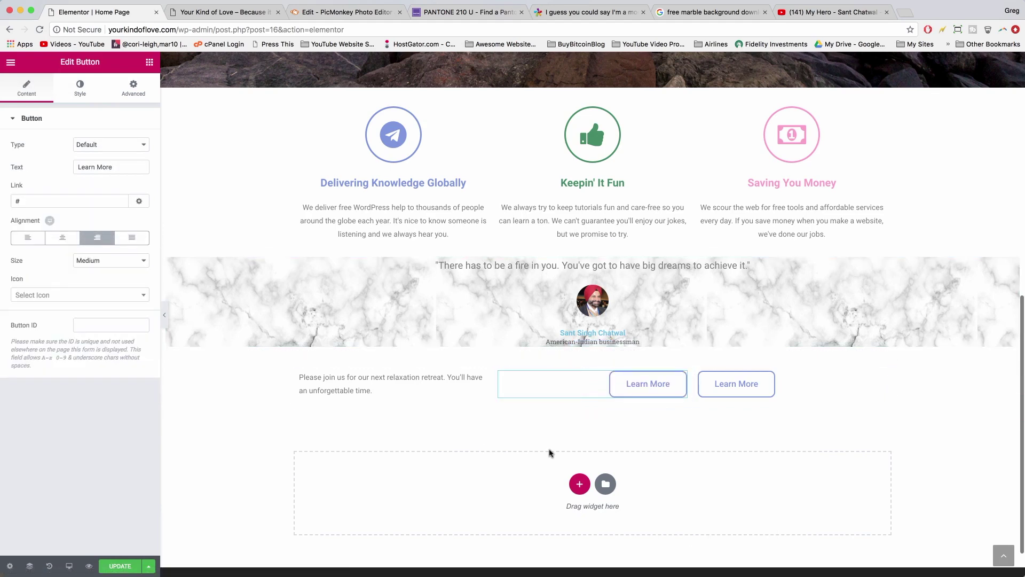
{"action": "scroll", "coordinate": [550, 453], "scroll_direction": "up", "scroll_amount": 3}
{"action": "scroll", "coordinate": [549, 451], "scroll_direction": "down", "scroll_amount": 4}
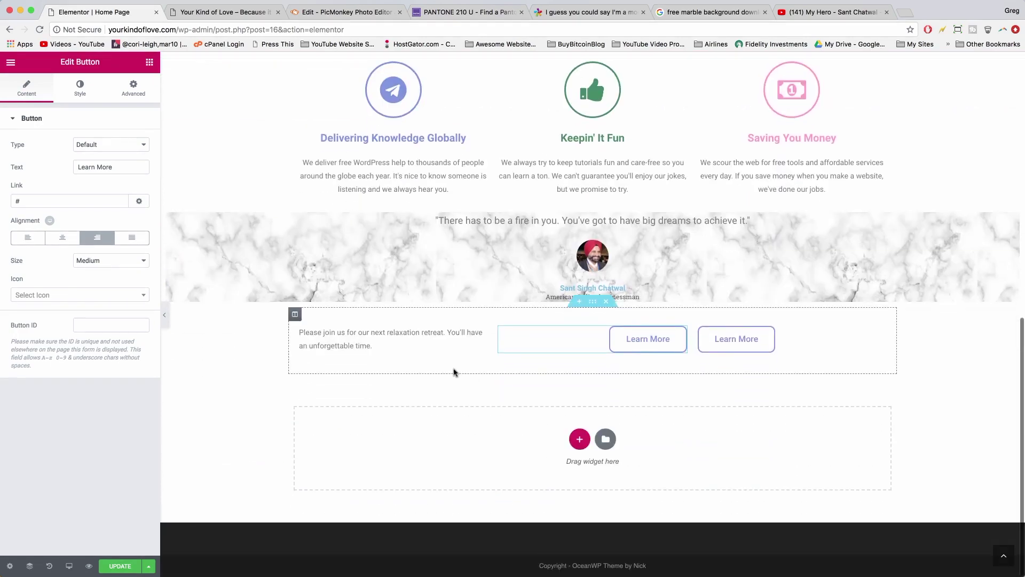
- Resize the columns to roughly 48/26/26 so the paragraph fits on one line
{"action": "left_click", "coordinate": [478, 337]}
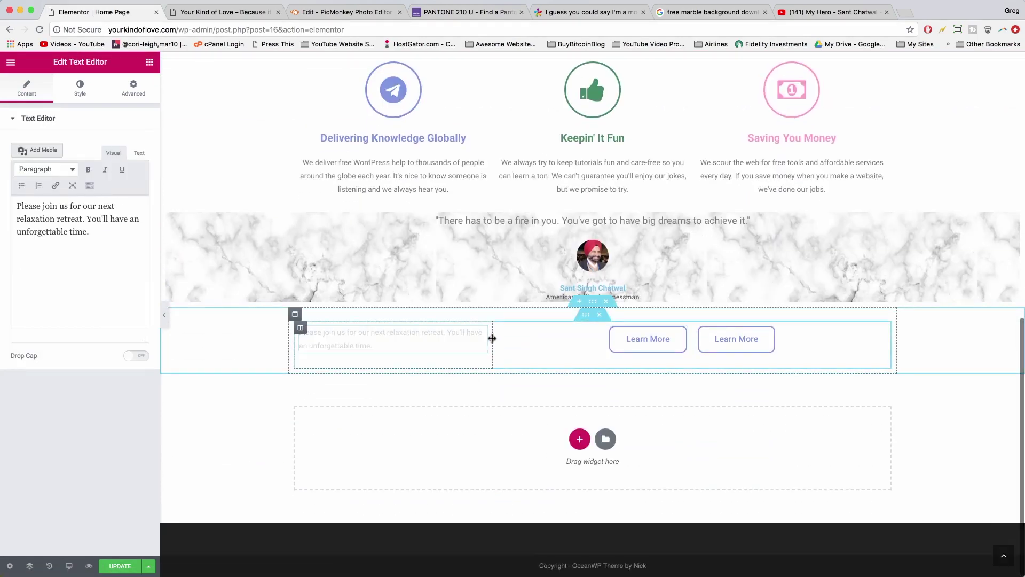
{"action": "left_click_drag", "start_coordinate": [492, 338], "coordinate": [575, 348]}
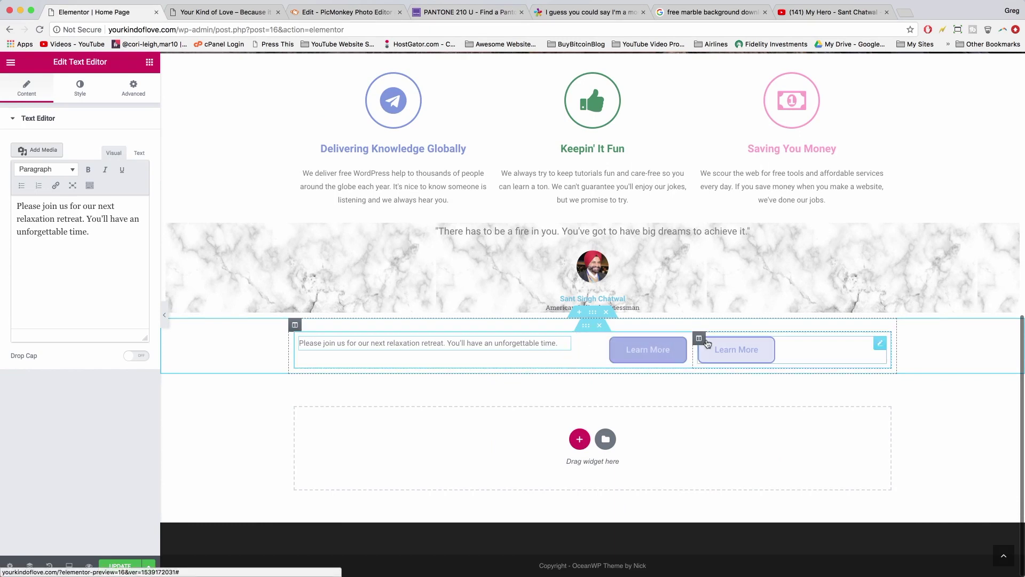
{"action": "left_click_drag", "start_coordinate": [692, 346], "coordinate": [730, 353]}
{"action": "scroll", "coordinate": [747, 410], "scroll_direction": "up", "scroll_amount": 3}
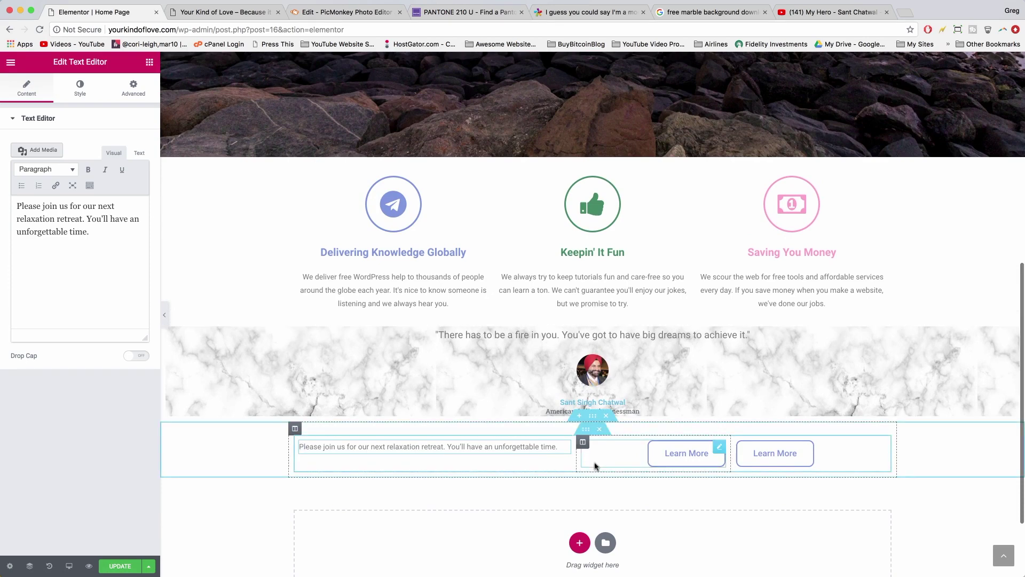
{"action": "scroll", "coordinate": [700, 475], "scroll_direction": "down", "scroll_amount": 3}
{"action": "scroll", "coordinate": [691, 454], "scroll_direction": "up", "scroll_amount": 2}
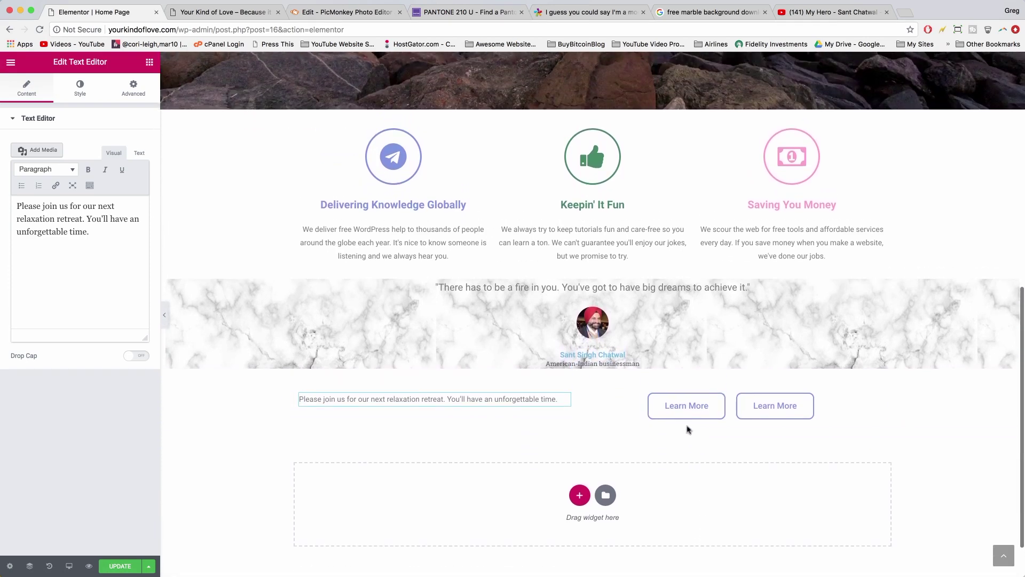
- Relabel the second Learn More button as 'Sign Up Here'
{"action": "left_click", "coordinate": [763, 414]}
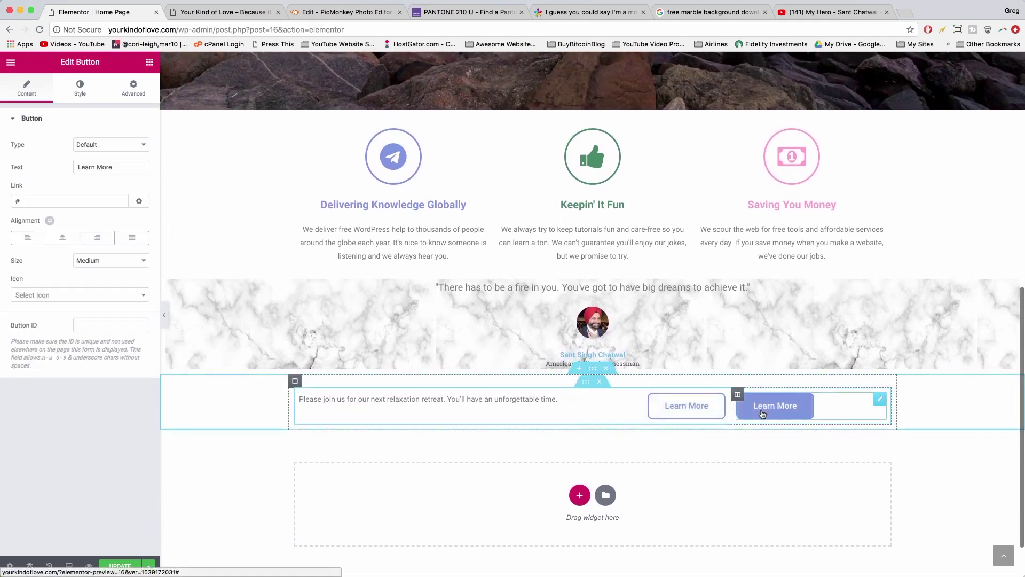
{"action": "double_click", "coordinate": [91, 164]}
{"action": "triple_click", "coordinate": [95, 165]}
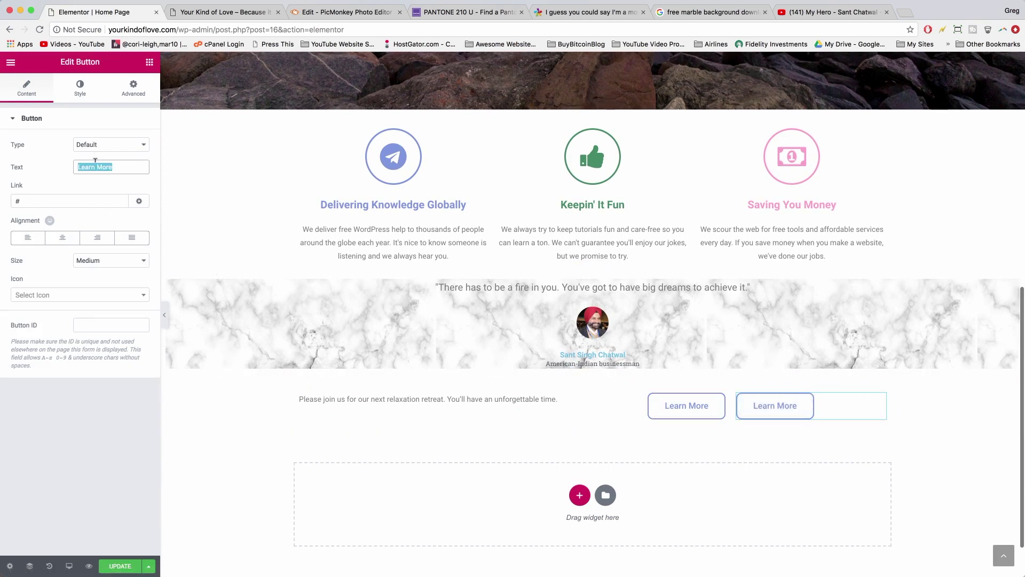
{"action": "type", "text": "Sign Up Here"}
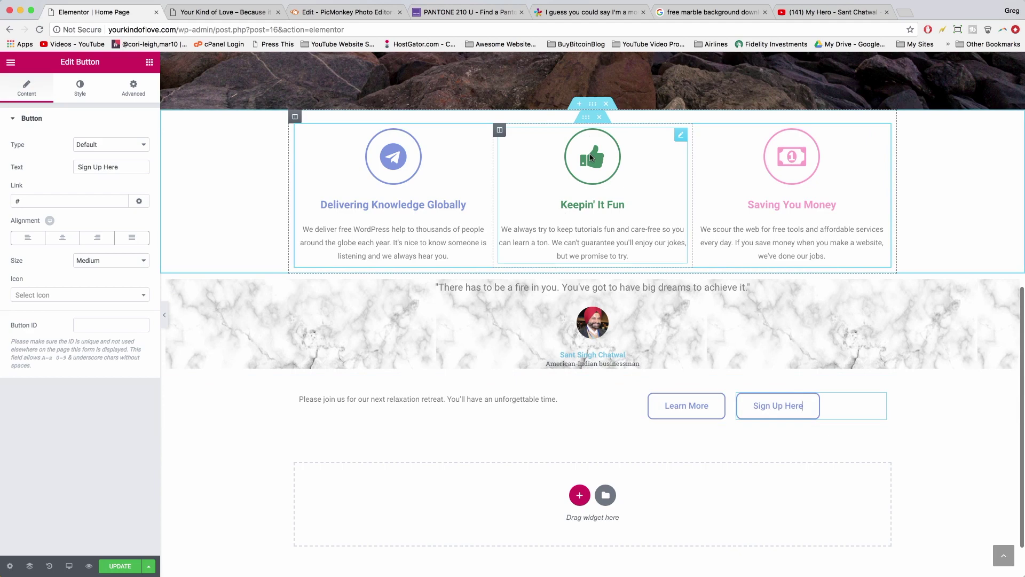
- Copy the green #3f8e66 hex colour from the thumbs-up icon box
{"action": "left_click", "coordinate": [591, 157]}
{"action": "left_click", "coordinate": [79, 87]}
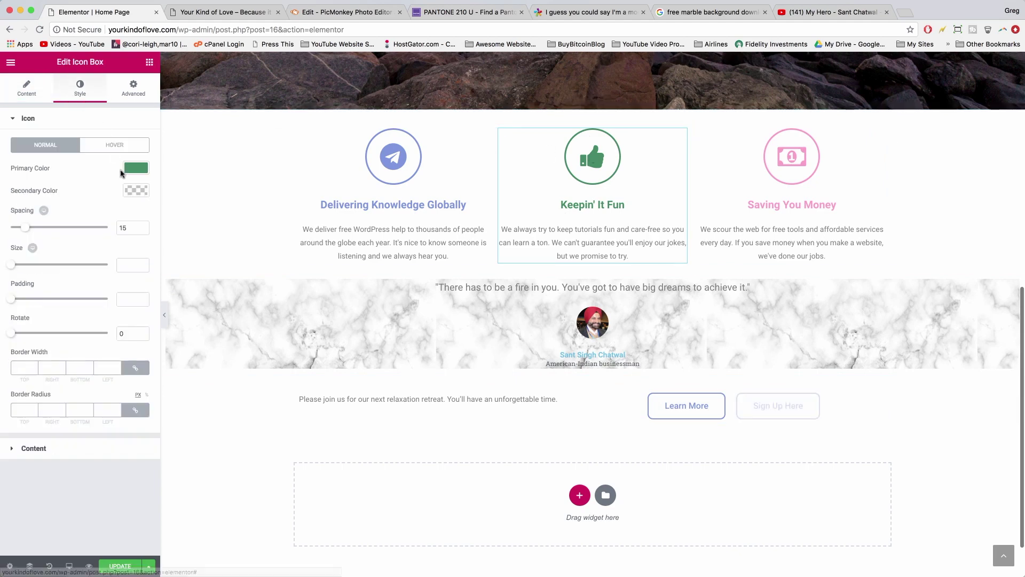
{"action": "left_click", "coordinate": [137, 168]}
{"action": "double_click", "coordinate": [26, 169]}
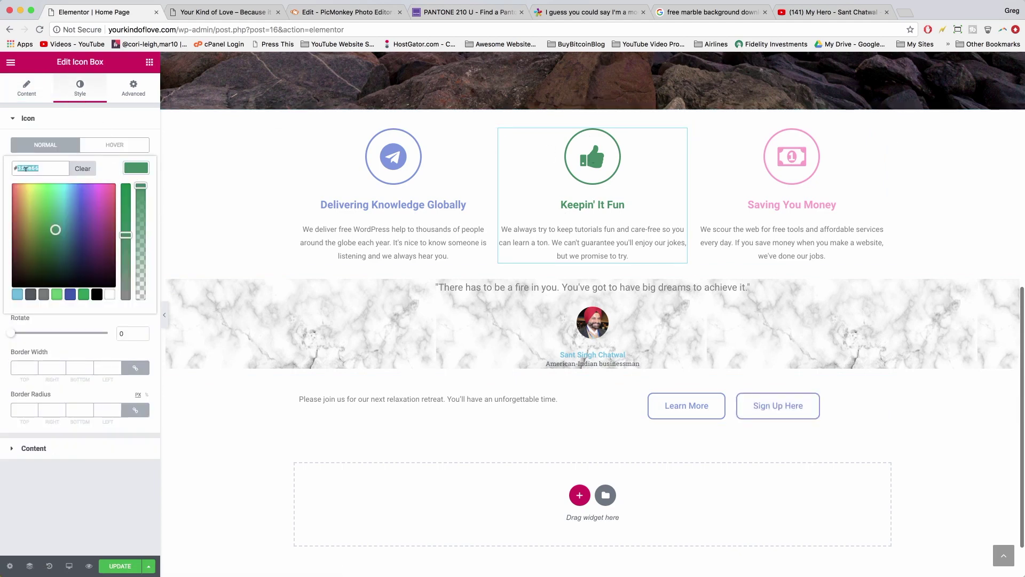
{"action": "right_click", "coordinate": [25, 169]}
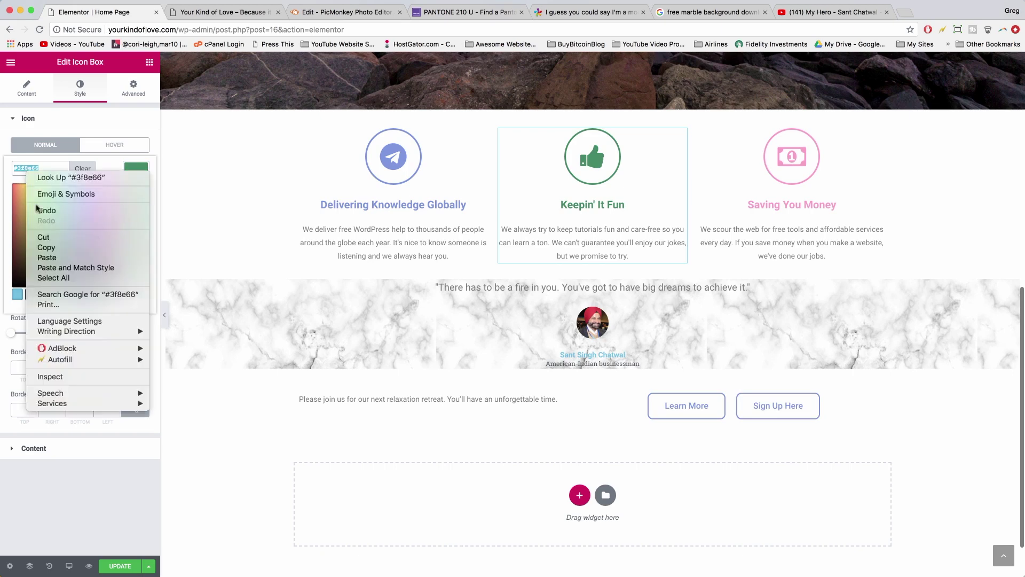
{"action": "left_click", "coordinate": [46, 246]}
- Set the Sign Up Here button's text and border colours to green #3f8e66
{"action": "left_click", "coordinate": [771, 407]}
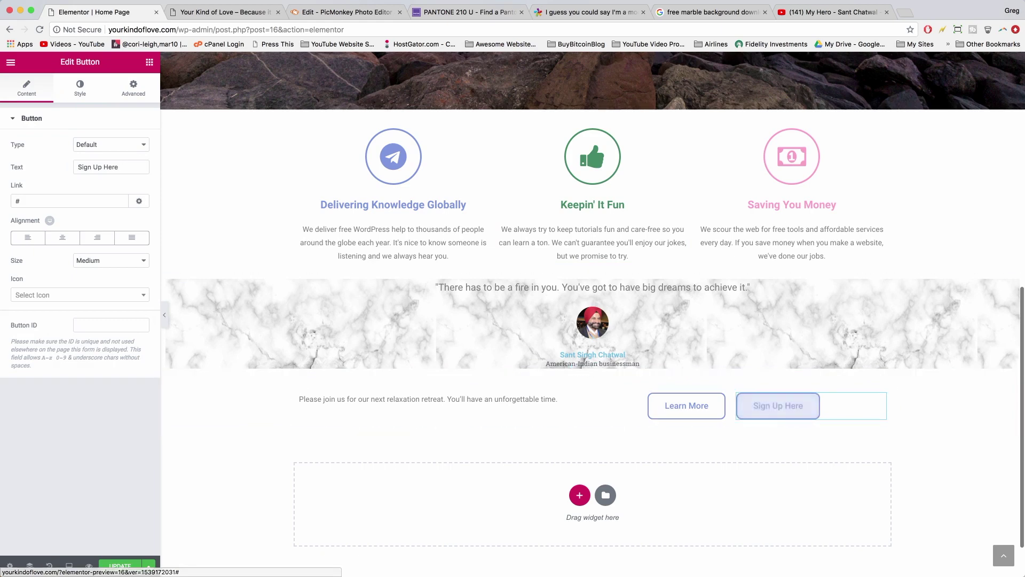
{"action": "left_click", "coordinate": [74, 85]}
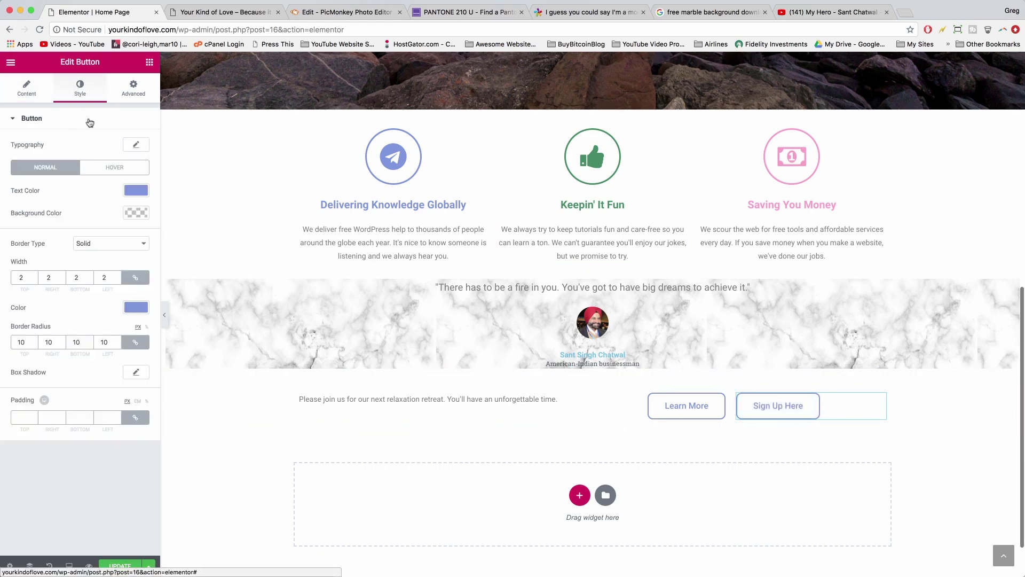
{"action": "left_click", "coordinate": [136, 190]}
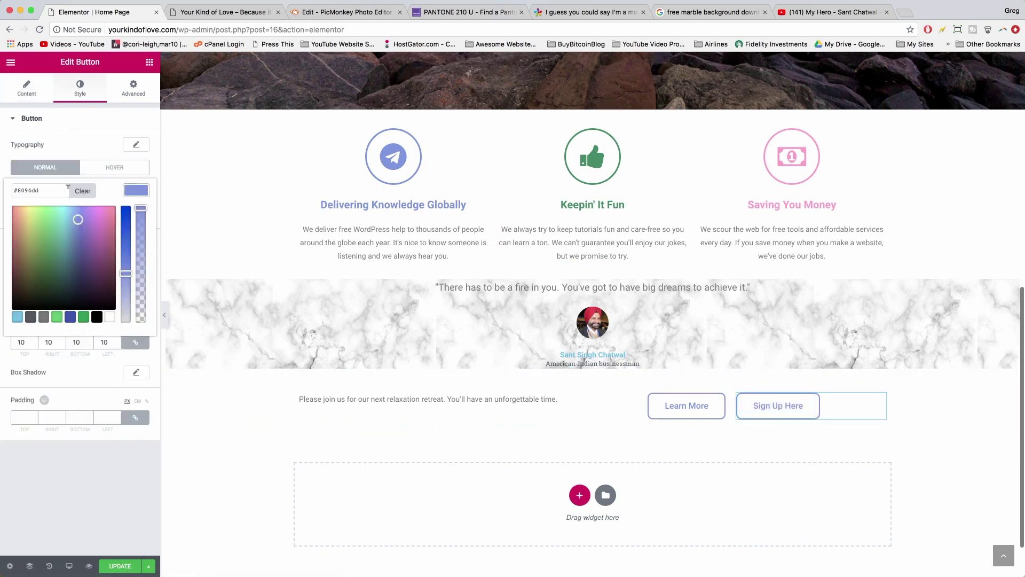
{"action": "double_click", "coordinate": [23, 190]}
{"action": "key", "text": "super+v"}
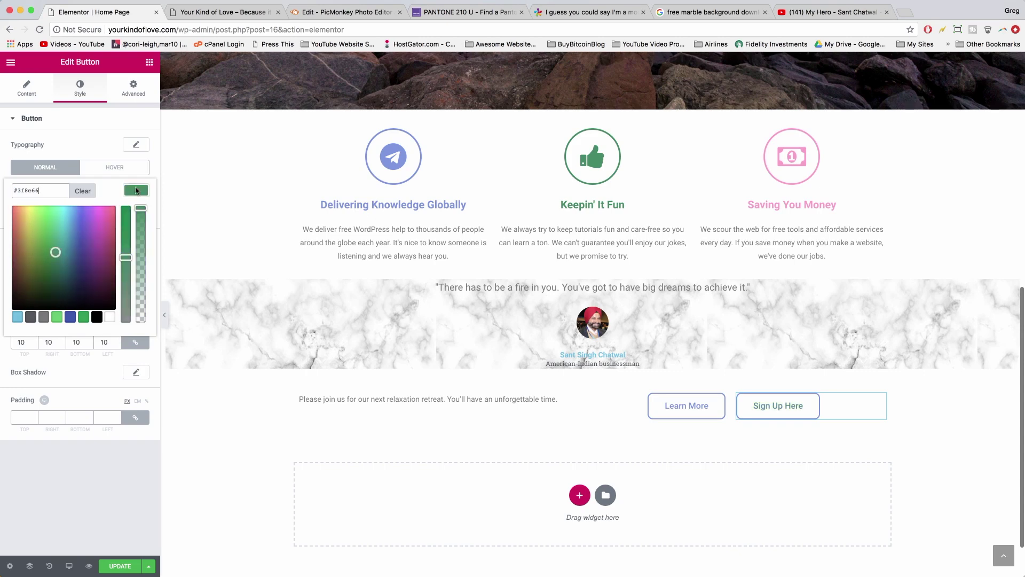
{"action": "left_click", "coordinate": [137, 190]}
{"action": "left_click", "coordinate": [136, 308]}
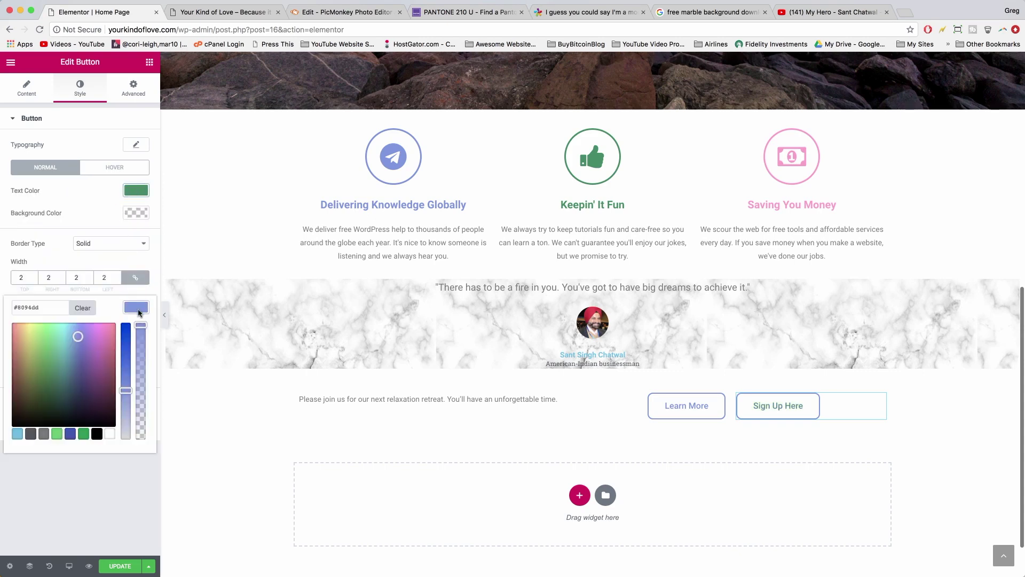
{"action": "double_click", "coordinate": [26, 303]}
{"action": "key", "text": "super+v"}
{"action": "left_click", "coordinate": [110, 506]}
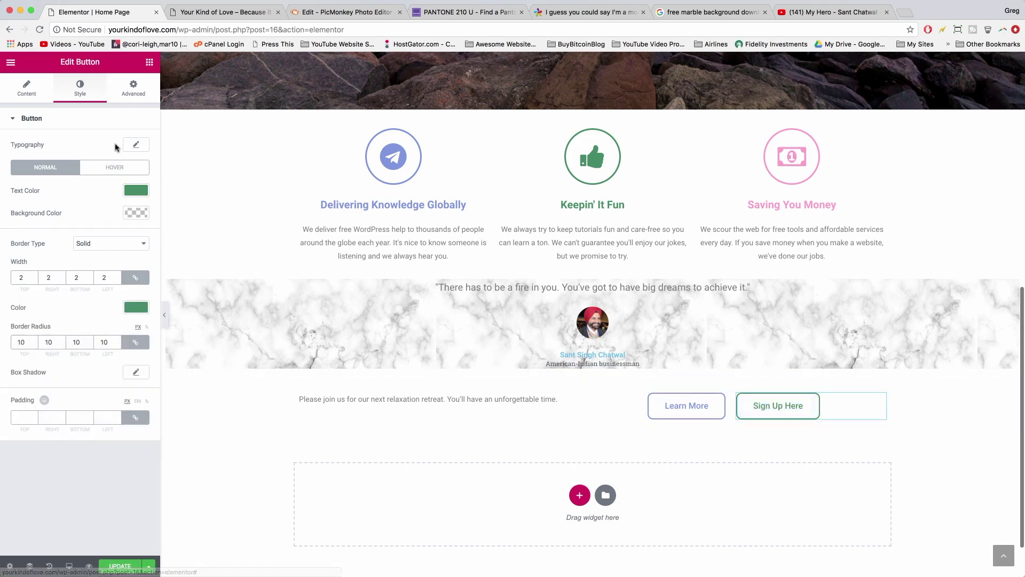
- Set the button's hover background to #3f8e66 and Update the page
{"action": "left_click", "coordinate": [116, 175]}
{"action": "left_click", "coordinate": [136, 212]}
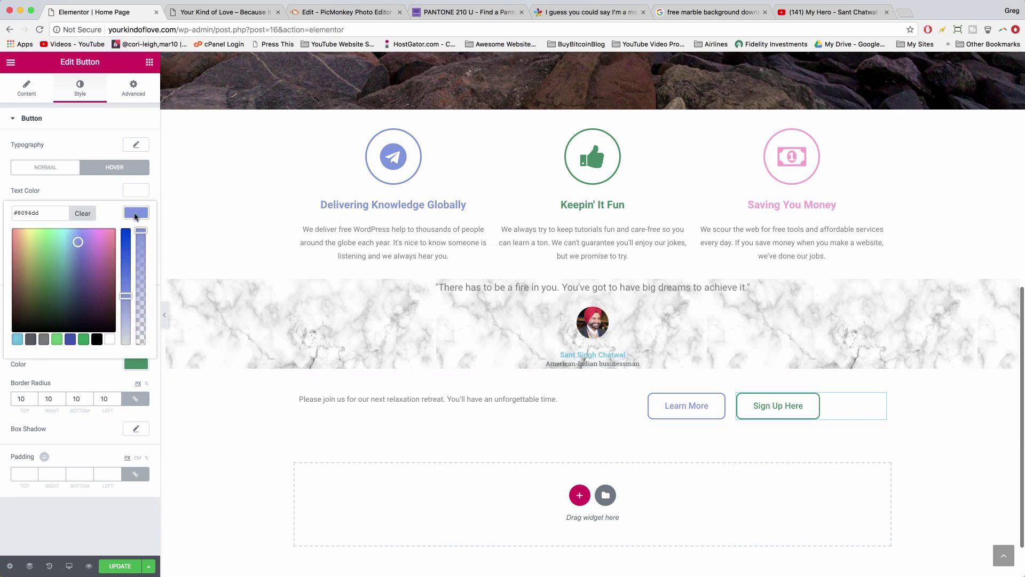
{"action": "double_click", "coordinate": [24, 213]}
{"action": "key", "text": "super+v"}
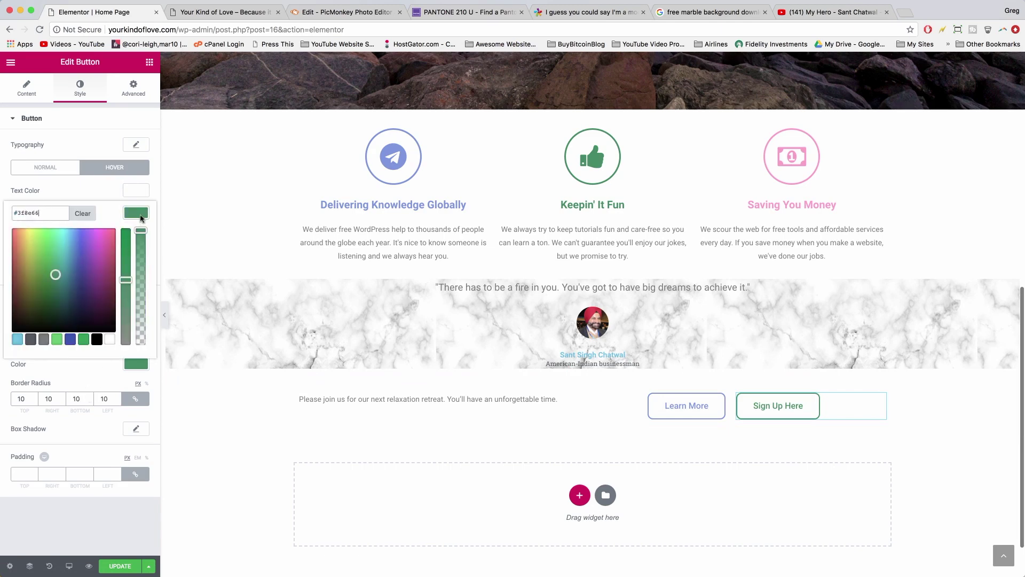
{"action": "left_click", "coordinate": [141, 215]}
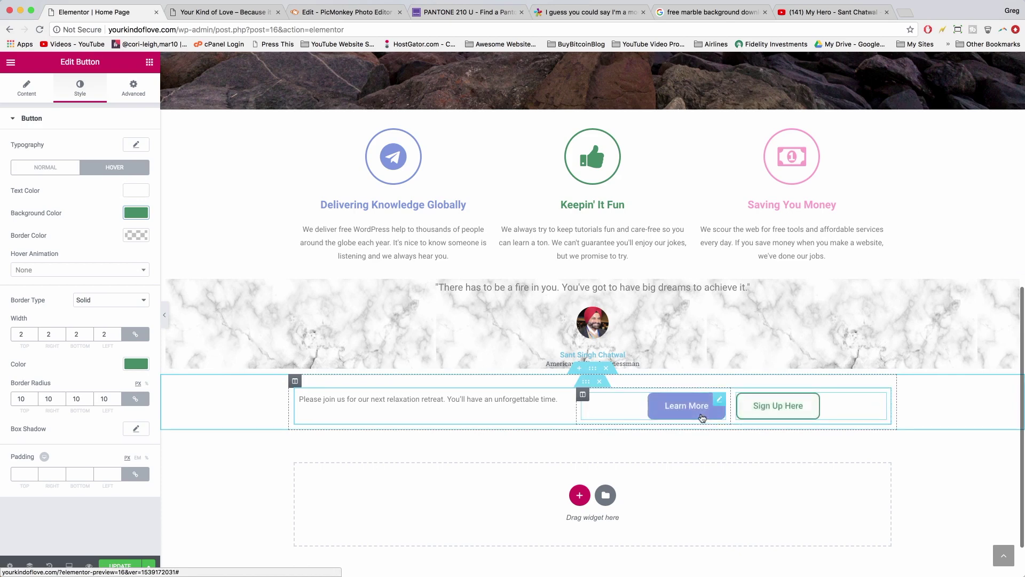
{"action": "left_click", "coordinate": [117, 567]}
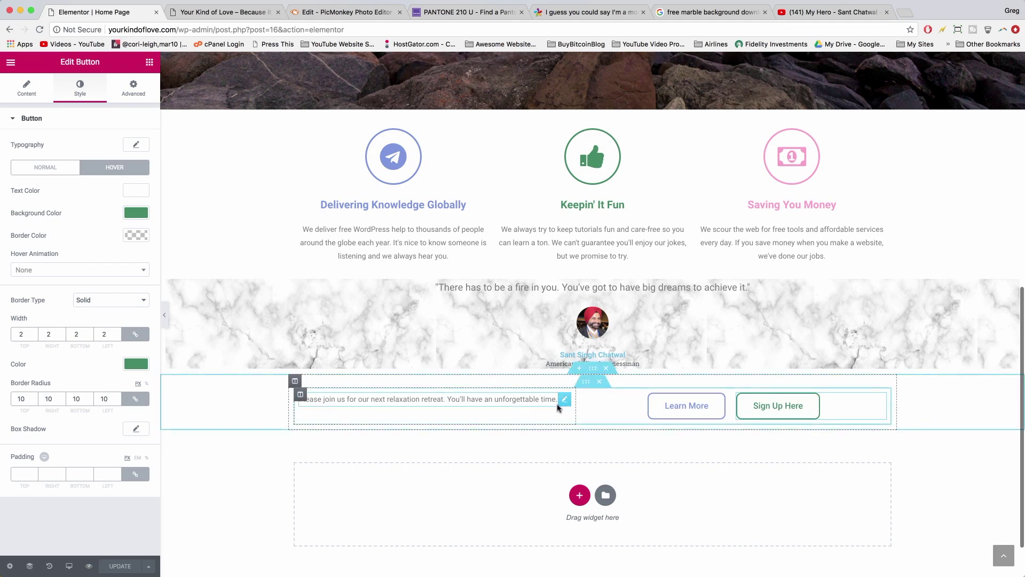
{"action": "scroll", "coordinate": [560, 332], "scroll_direction": "up", "scroll_amount": 6}
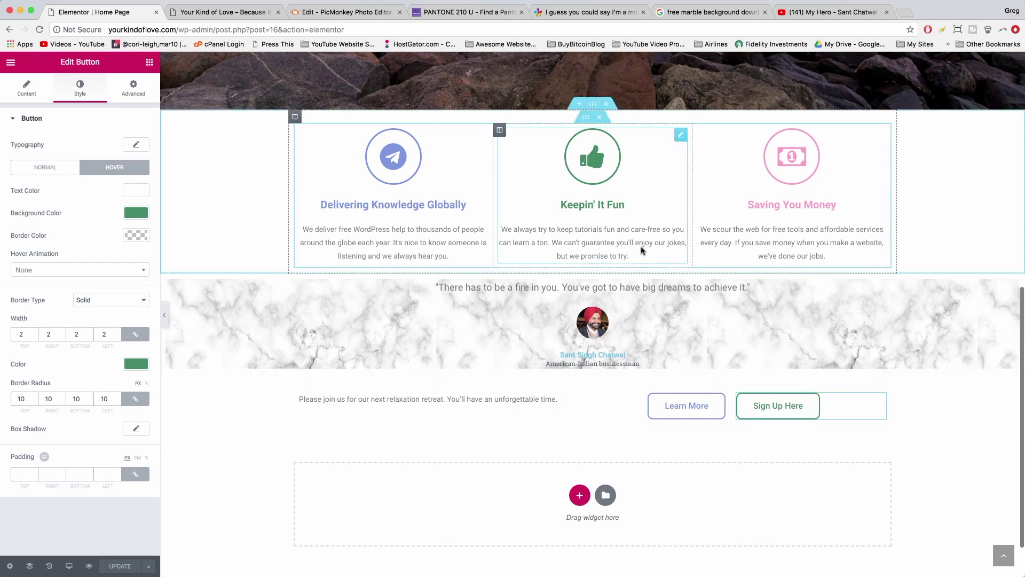
{"action": "scroll", "coordinate": [641, 250], "scroll_direction": "down", "scroll_amount": 7}
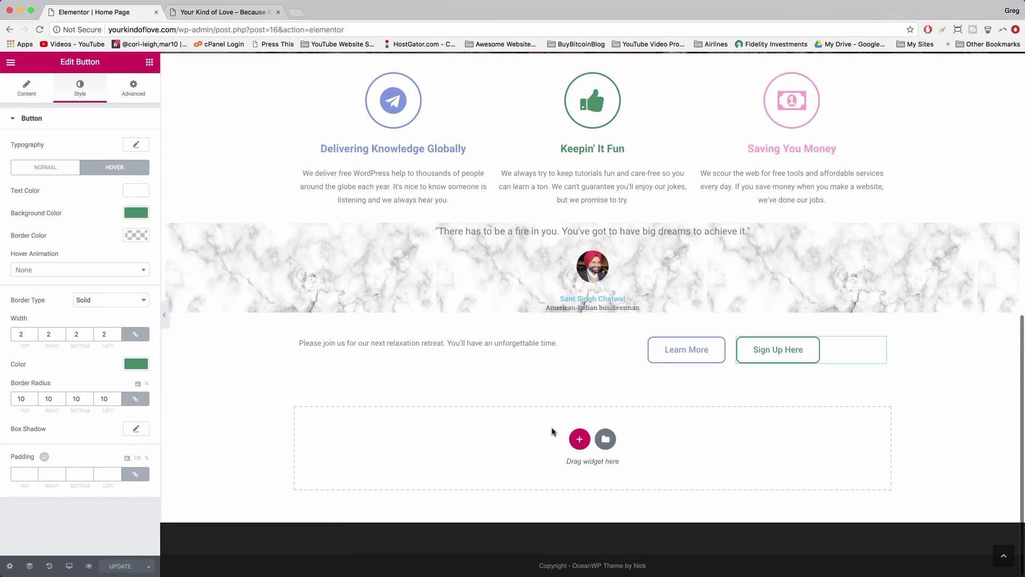
{"action": "scroll", "coordinate": [508, 389], "scroll_direction": "up", "scroll_amount": 10}
{"action": "scroll", "coordinate": [508, 389], "scroll_direction": "down", "scroll_amount": 10}
{"action": "left_click", "coordinate": [149, 63]}
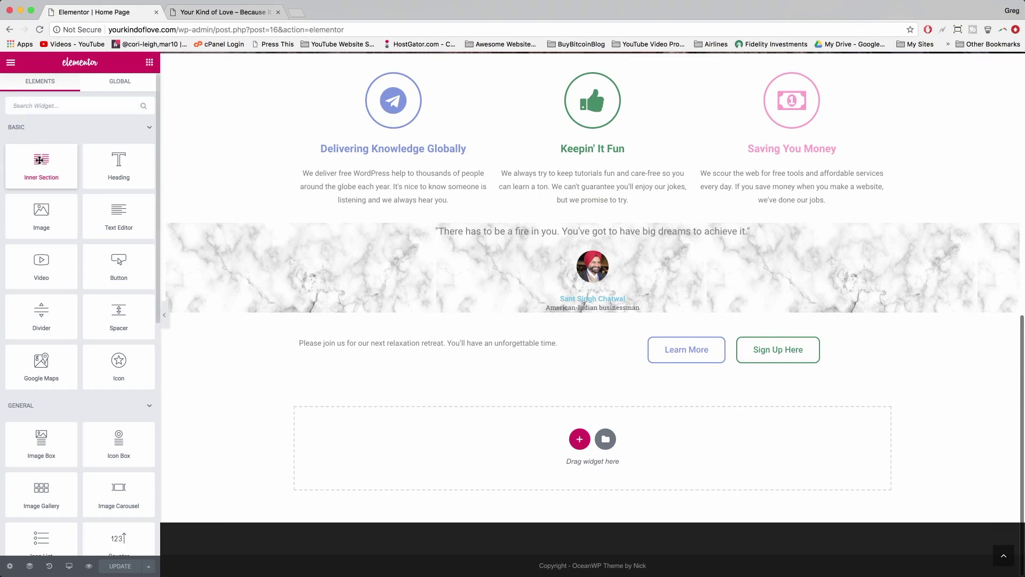
- Drop a two-column Inner Section below the buttons row and a Text Editor into its left column
{"action": "left_click_drag", "start_coordinate": [39, 160], "coordinate": [543, 435]}
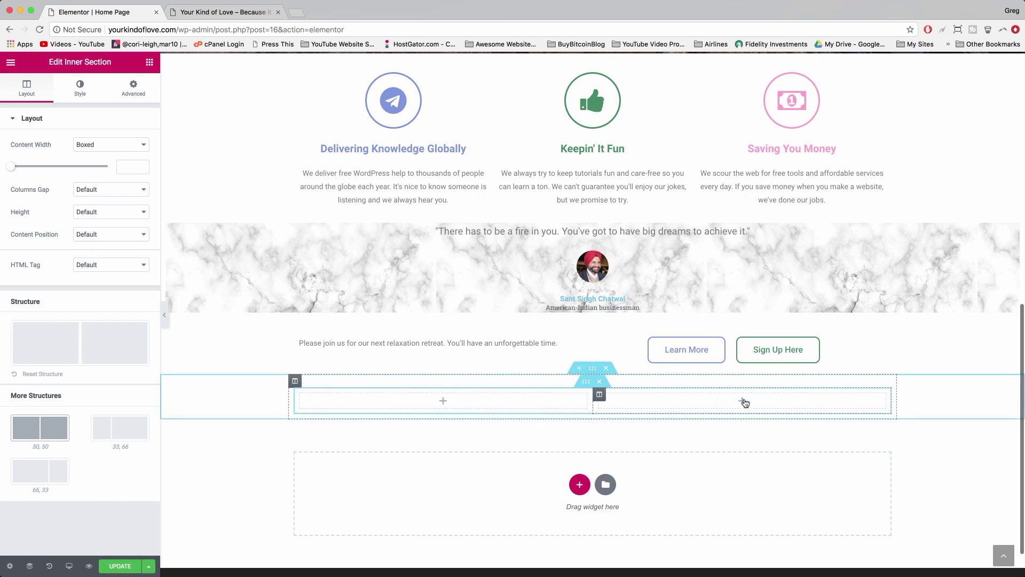
{"action": "left_click", "coordinate": [149, 63]}
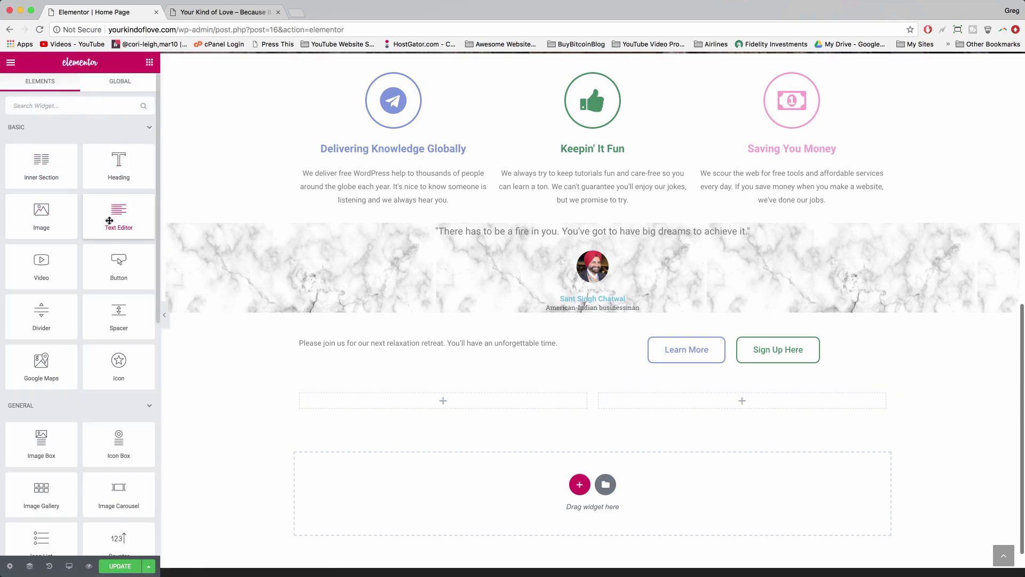
{"action": "left_click_drag", "start_coordinate": [109, 220], "coordinate": [431, 399]}
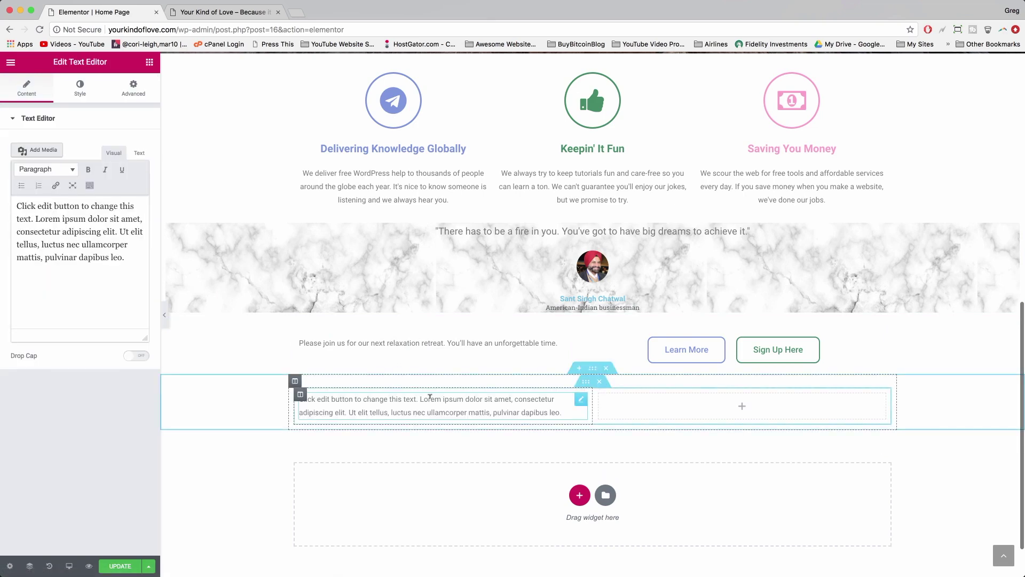
{"action": "left_click", "coordinate": [149, 62]}
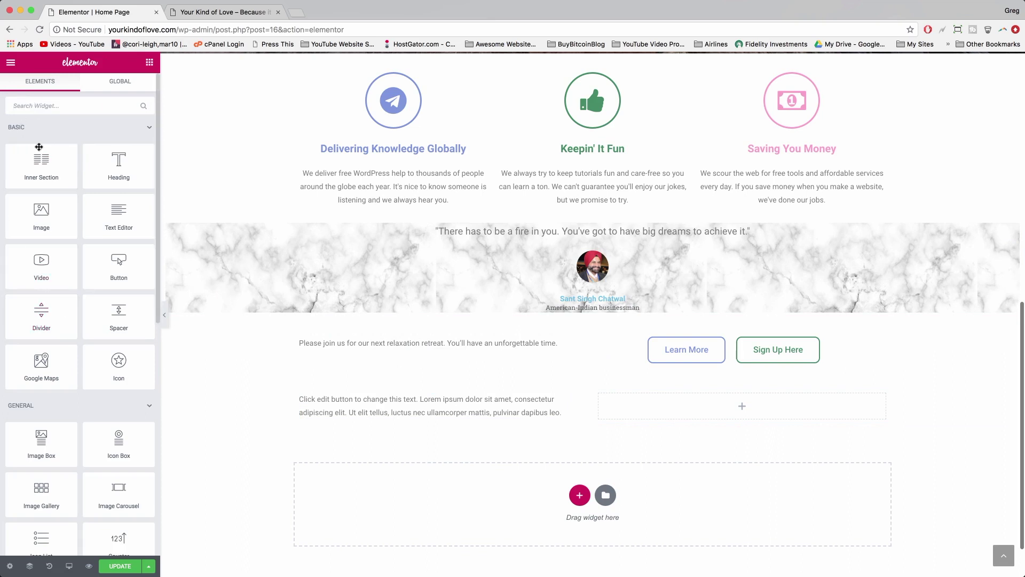
{"action": "left_click", "coordinate": [33, 105]}
{"action": "type", "text": "nav"}
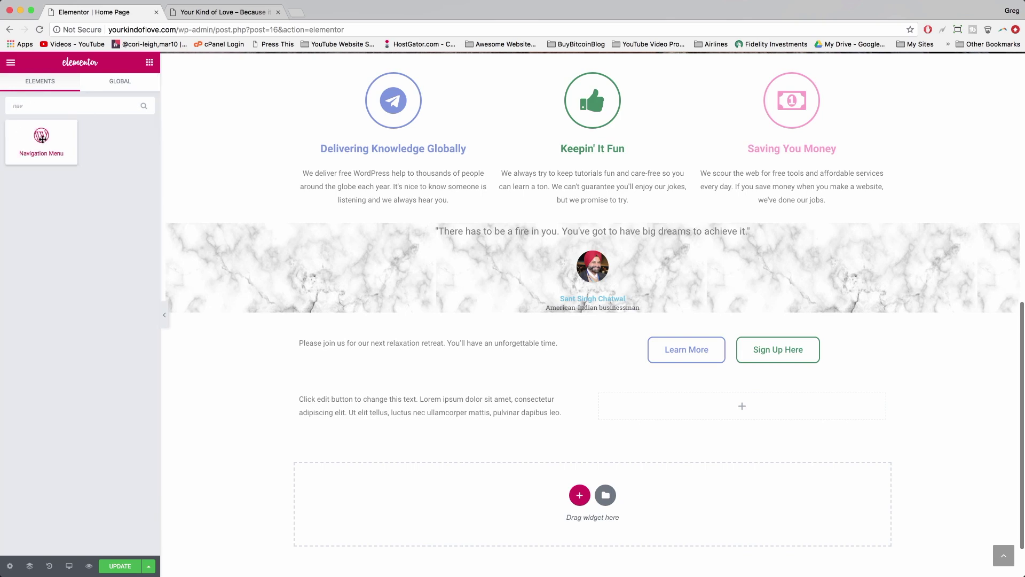
{"action": "left_click_drag", "start_coordinate": [43, 138], "coordinate": [695, 412]}
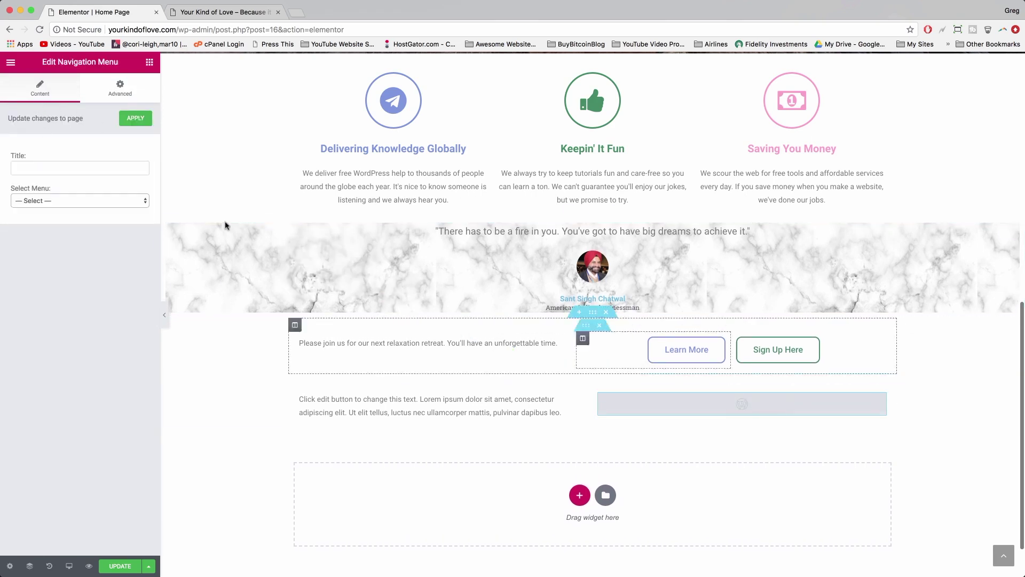
{"action": "left_click", "coordinate": [141, 201]}
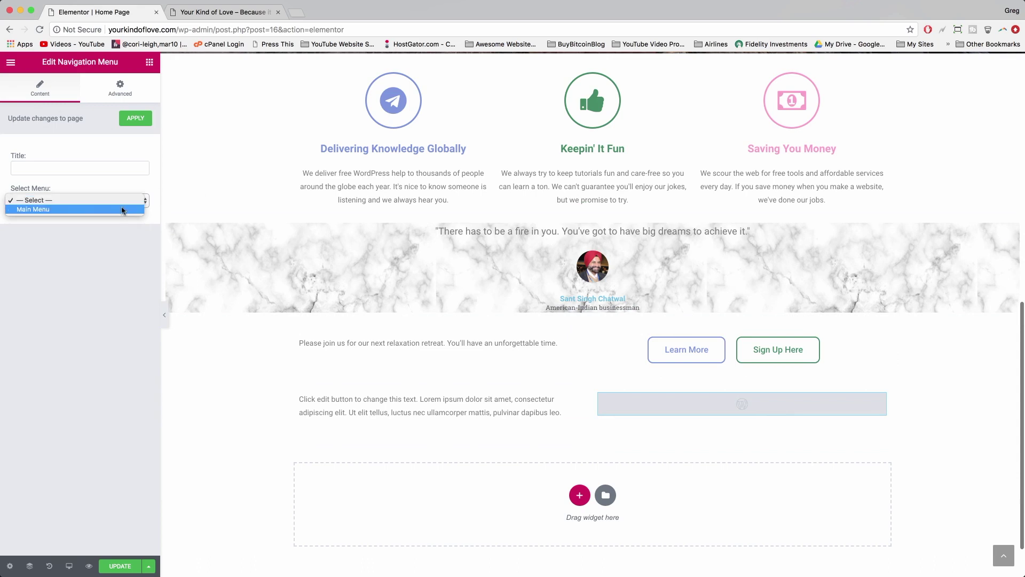
{"action": "left_click", "coordinate": [121, 209]}
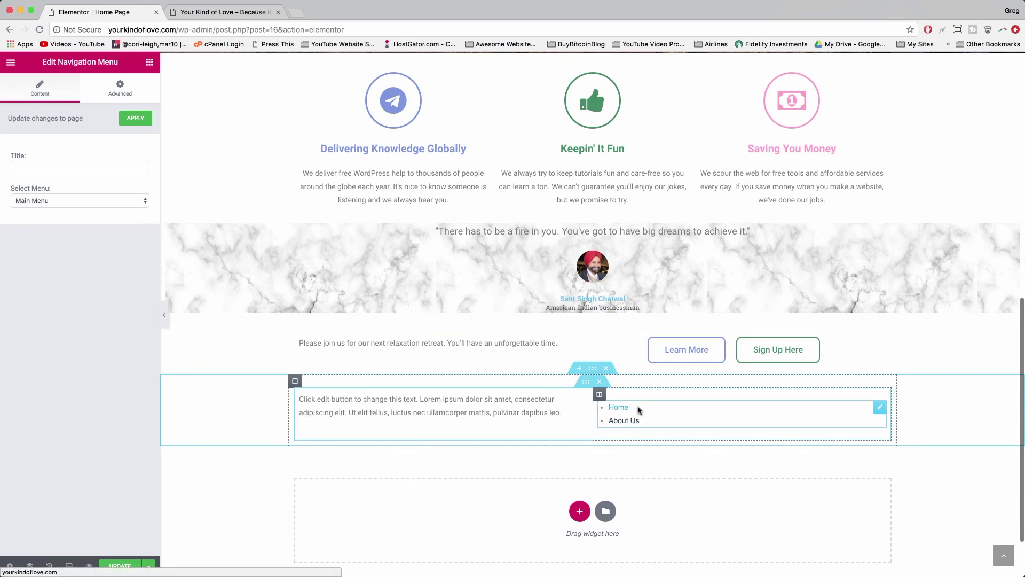
{"action": "right_click", "coordinate": [881, 411]}
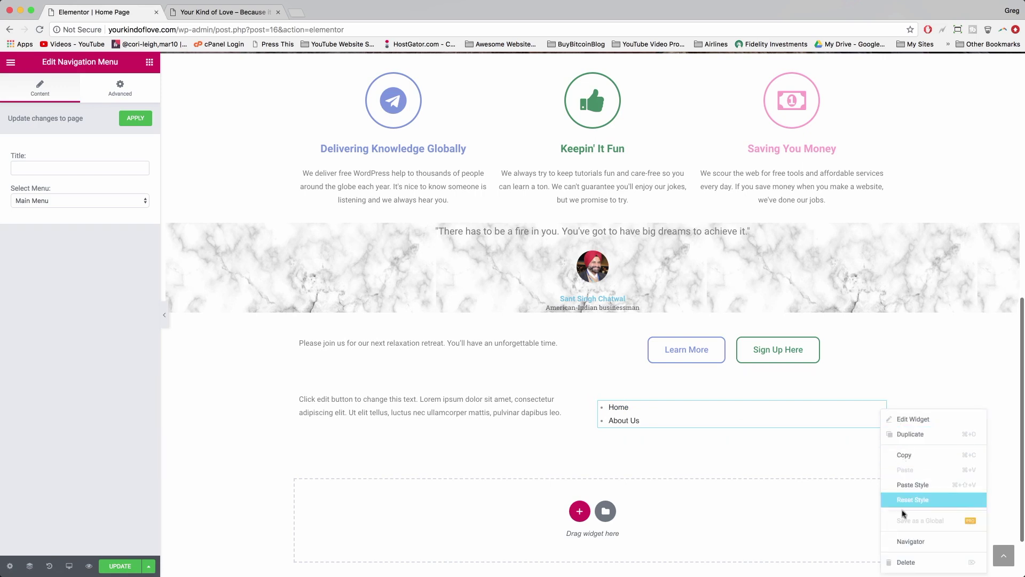
{"action": "left_click", "coordinate": [901, 561]}
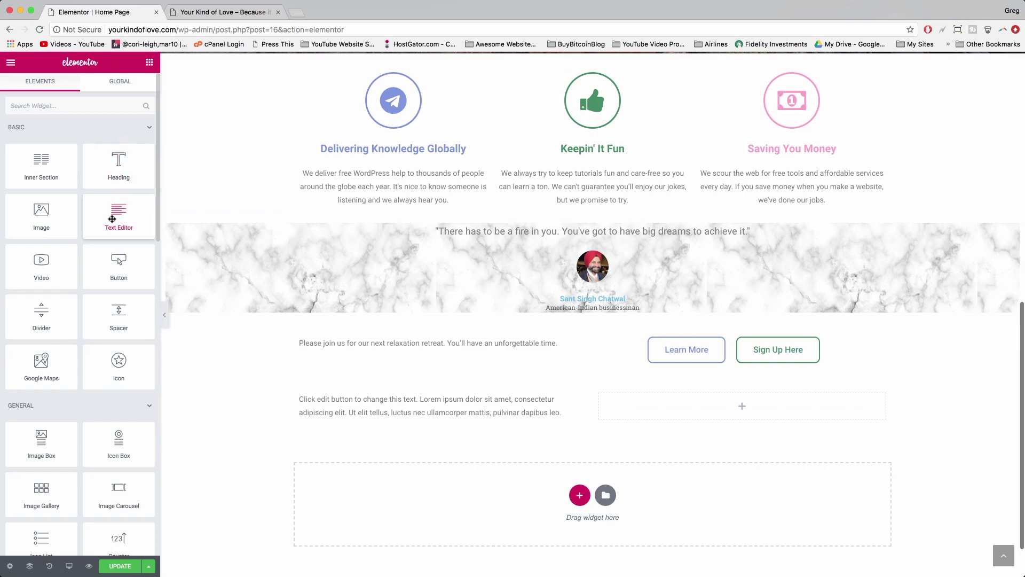
- Add a Text Editor to the right column and replace its placeholder with 'Home | About | Contact | Blog'
{"action": "left_click_drag", "start_coordinate": [112, 197], "coordinate": [745, 403]}
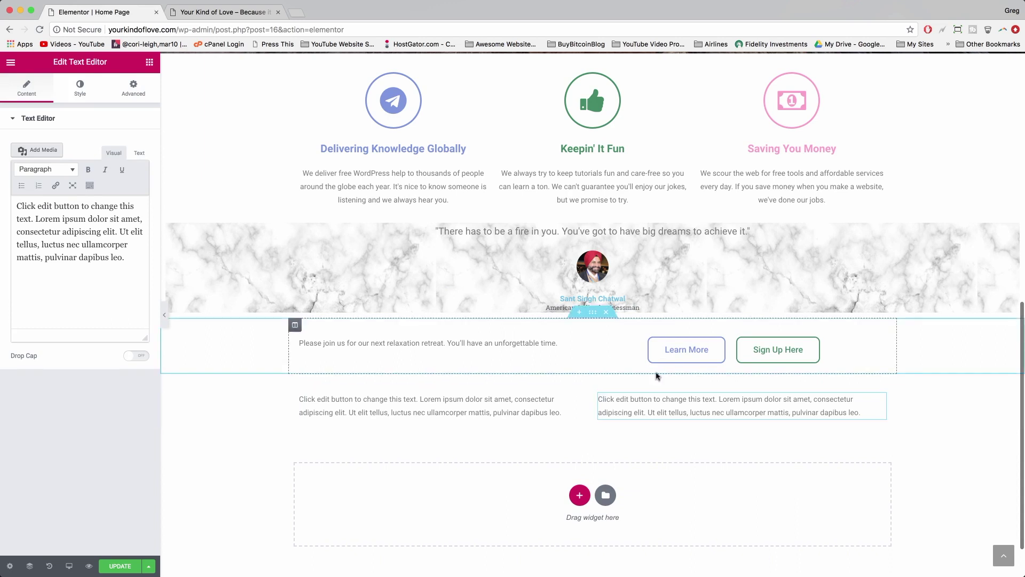
{"action": "left_click", "coordinate": [714, 413]}
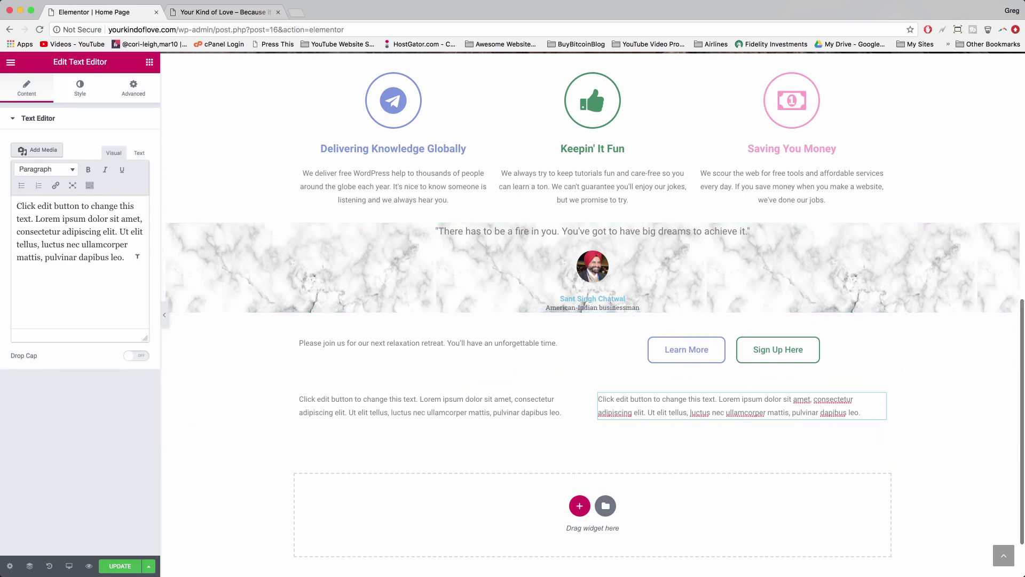
{"action": "triple_click", "coordinate": [130, 256]}
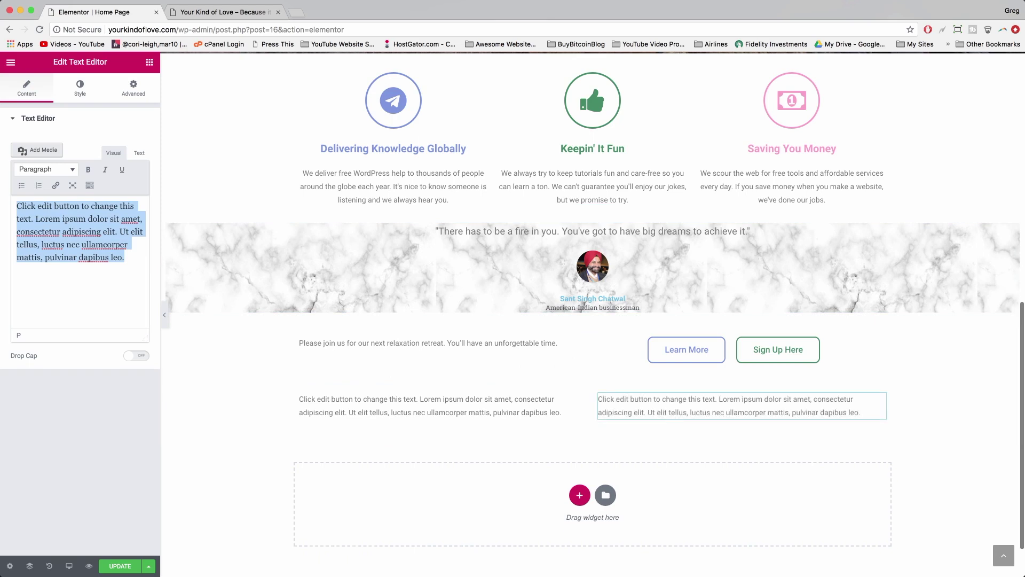
{"action": "key", "text": "BackSpace"}
{"action": "type", "text": "Home | About | Contact"}
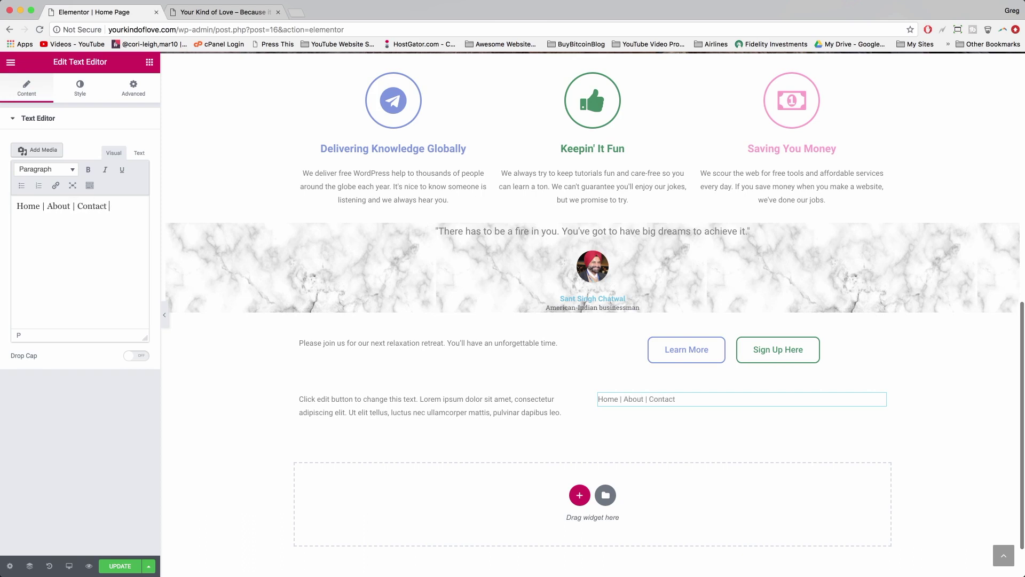
{"action": "type", "text": "Blog"}
{"action": "left_click_drag", "start_coordinate": [113, 207], "coordinate": [138, 210]}
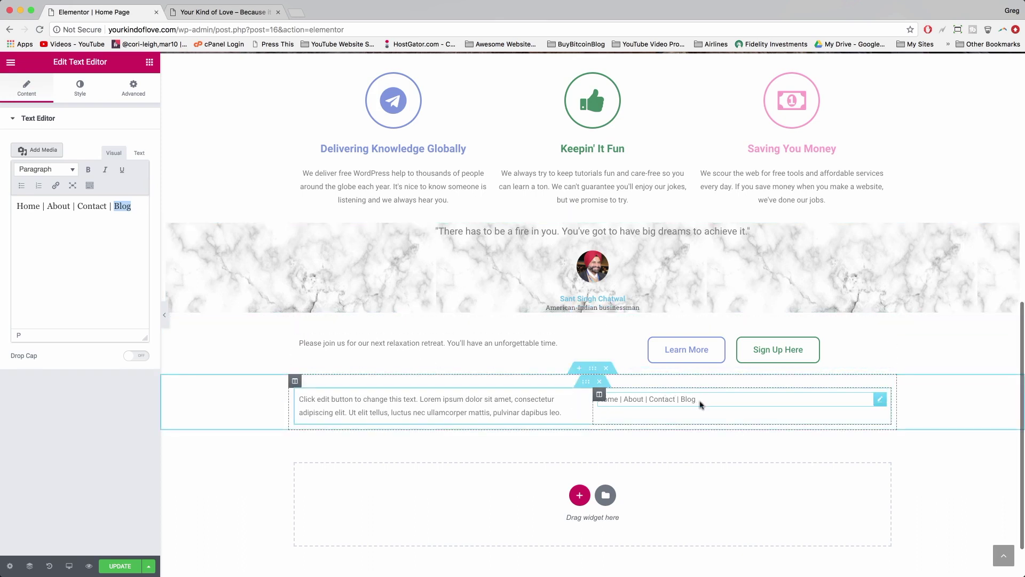
{"action": "left_click", "coordinate": [502, 398]}
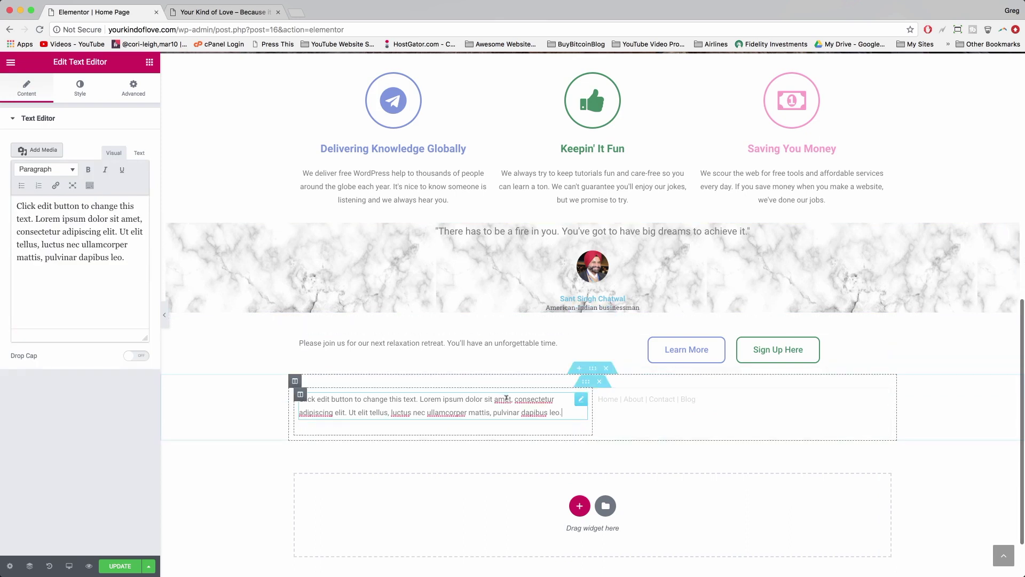
- Replace the left column's placeholder with 'Copyright 2018 DearBlogger' and open a new browser tab
{"action": "left_click_drag", "start_coordinate": [564, 410], "coordinate": [544, 412]}
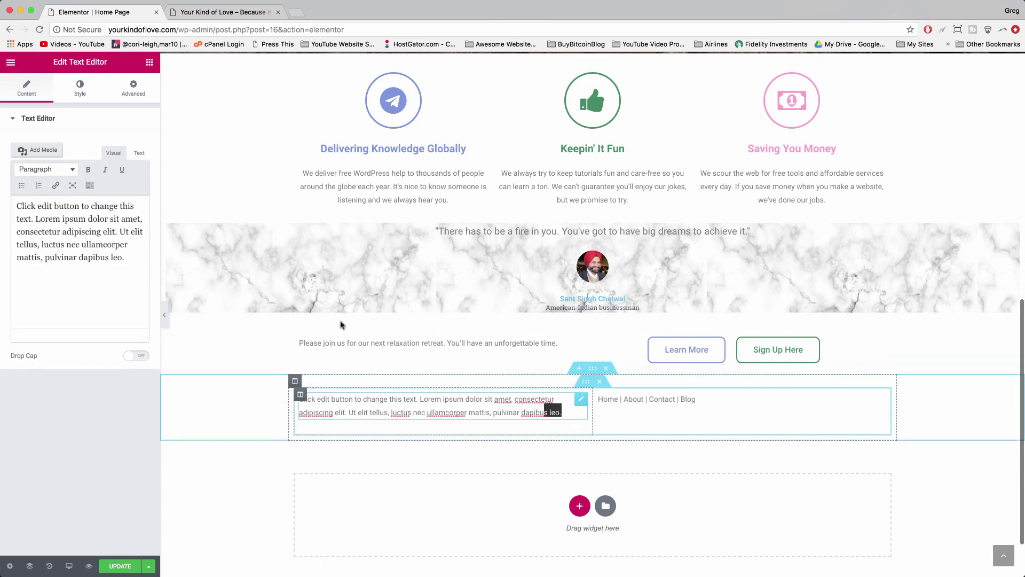
{"action": "left_click_drag", "start_coordinate": [130, 257], "coordinate": [16, 203]}
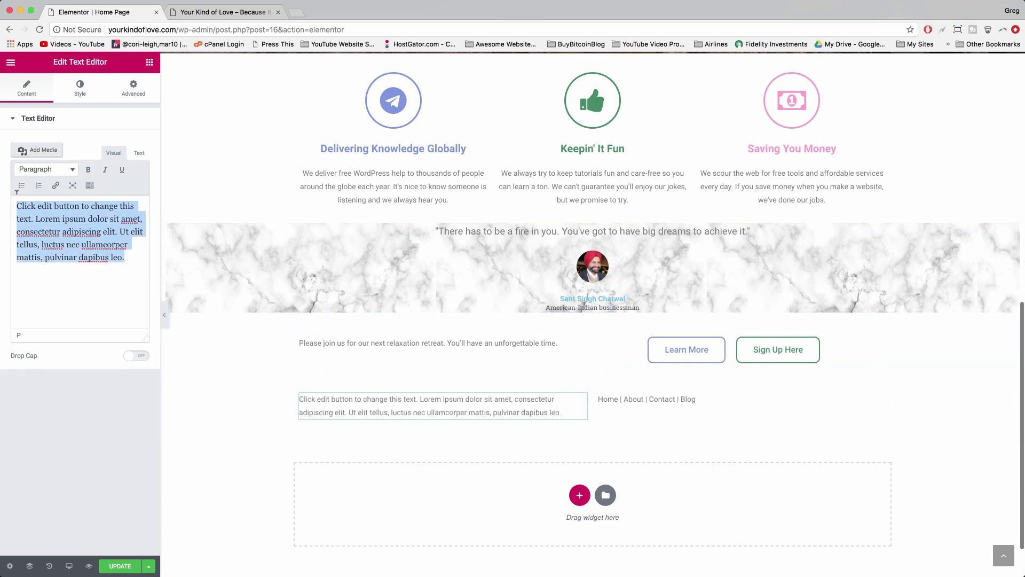
{"action": "left_click", "coordinate": [567, 404]}
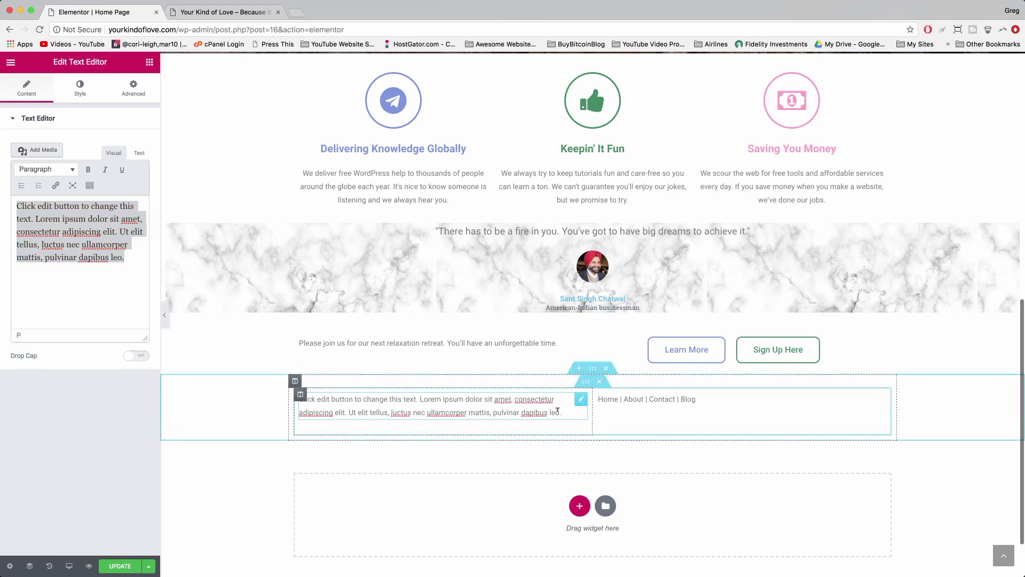
{"action": "left_click_drag", "start_coordinate": [558, 410], "coordinate": [299, 398]}
{"action": "key", "text": "BackSpace"}
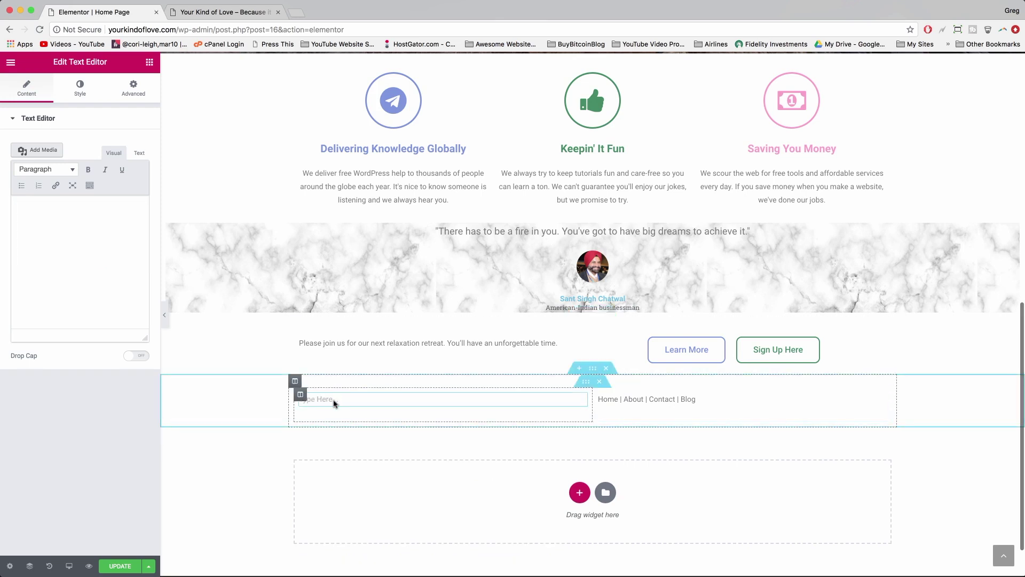
{"action": "left_click", "coordinate": [68, 236]}
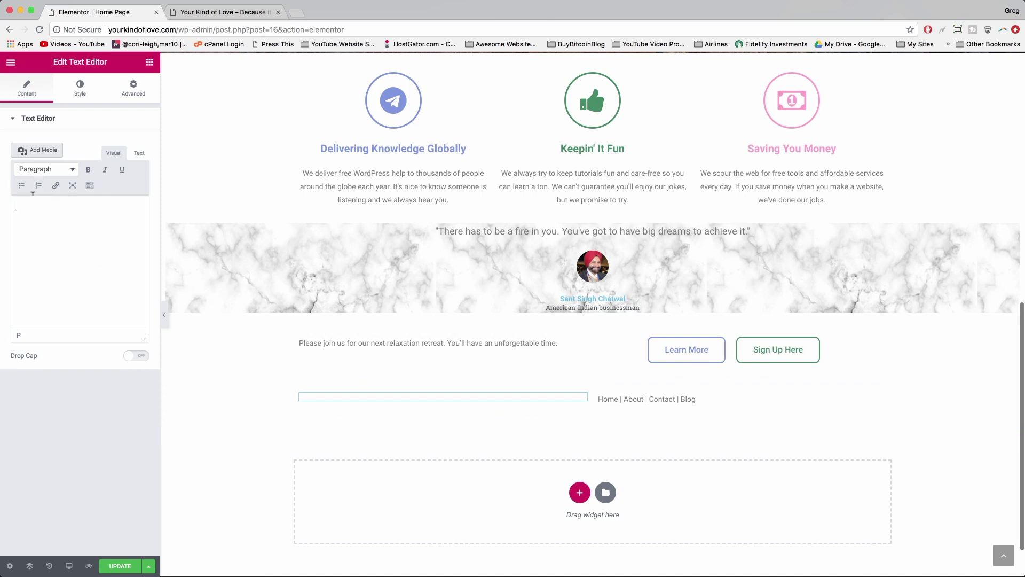
{"action": "type", "text": "Copyright 2018 Dea"}
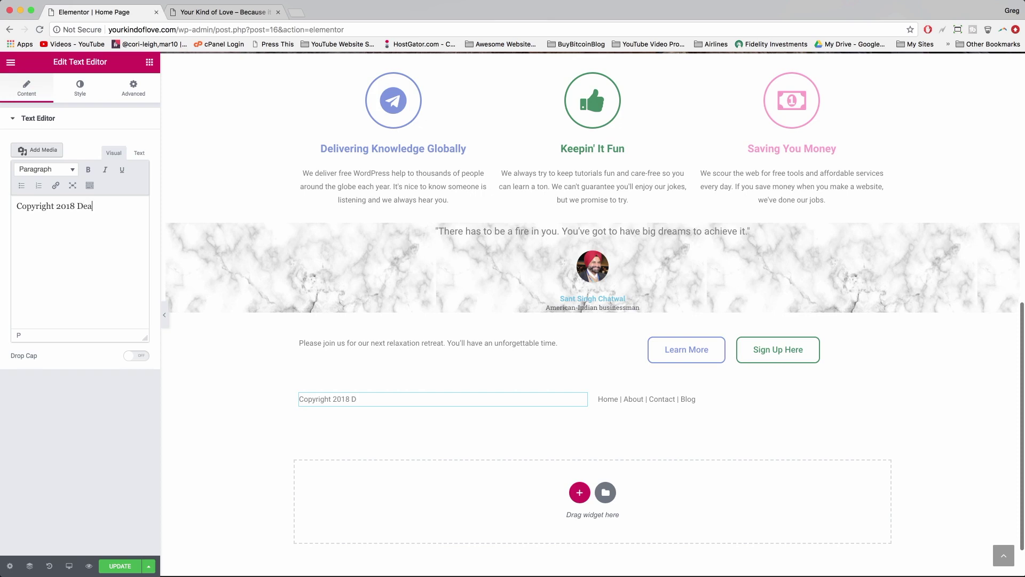
{"action": "type", "text": "rBlogger Inc."}
{"action": "left_click", "coordinate": [297, 13]}
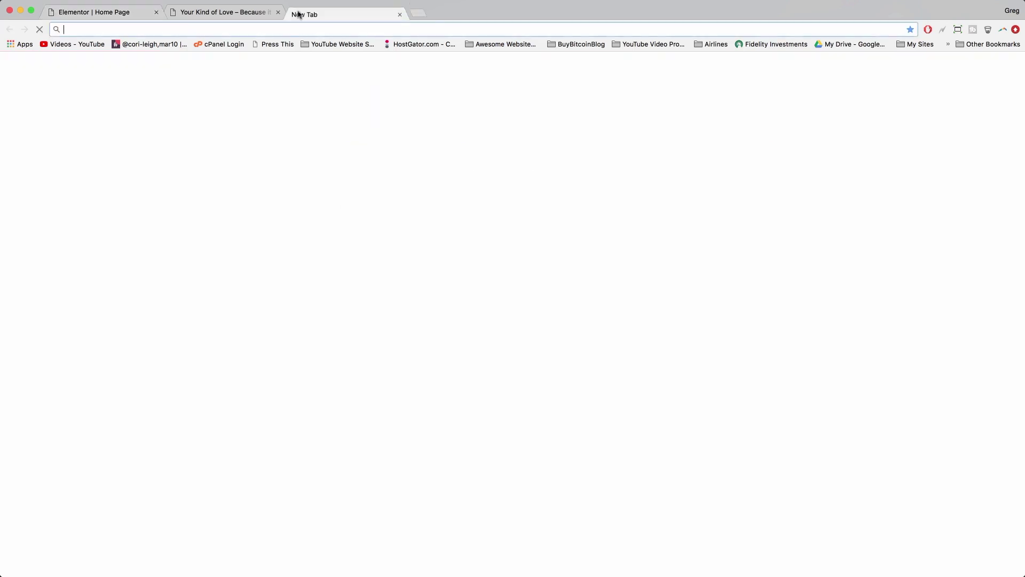
- Search Google for 'copyright symbol' and copy the © symbol from the results
{"action": "type", "text": "copyri"}
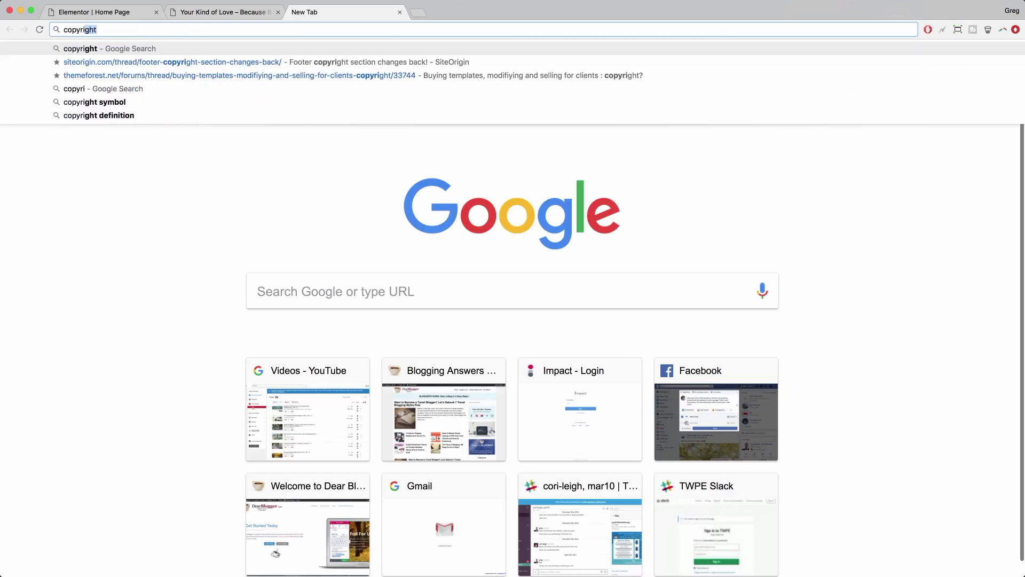
{"action": "type", "text": "ght suymbol"}
{"action": "key", "text": "Return"}
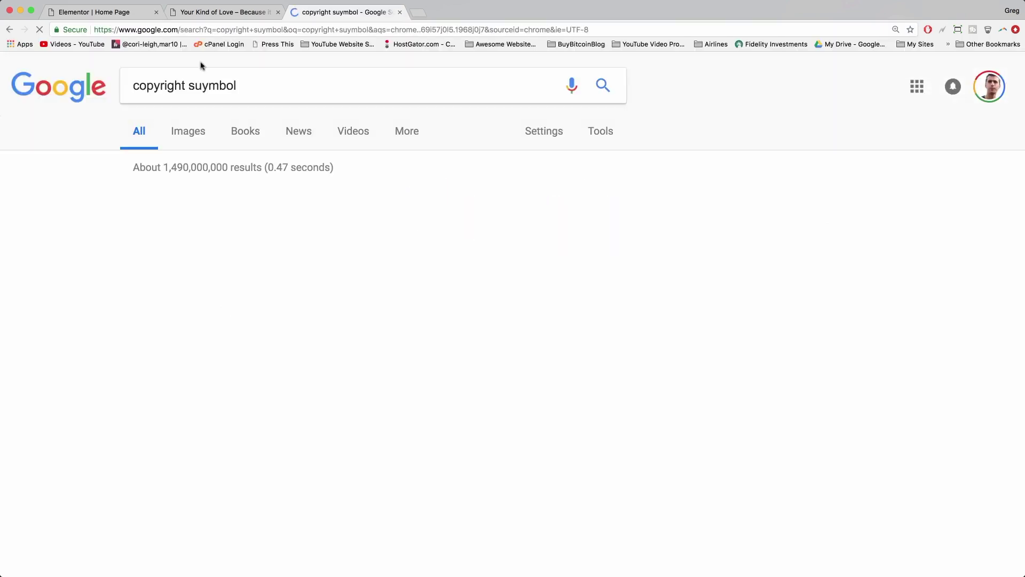
{"action": "left_click_drag", "start_coordinate": [165, 269], "coordinate": [154, 269]}
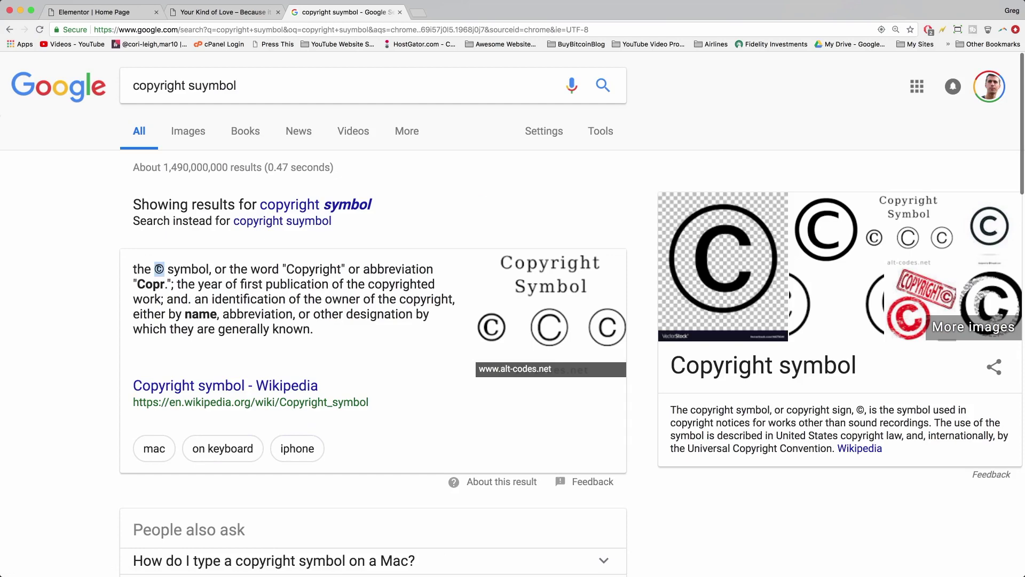
{"action": "right_click", "coordinate": [159, 269]}
{"action": "left_click", "coordinate": [182, 293]}
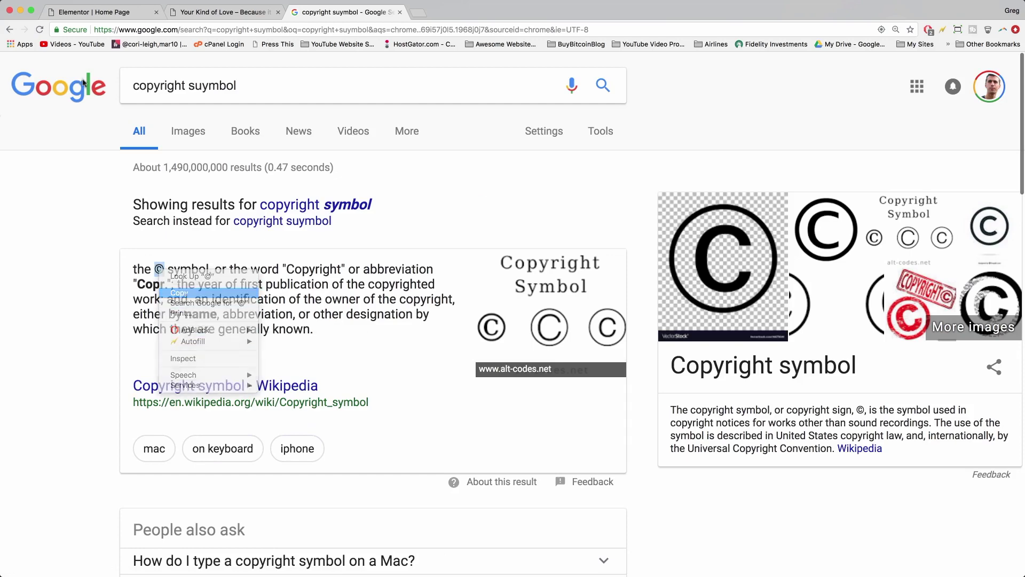
{"action": "left_click", "coordinate": [92, 12]}
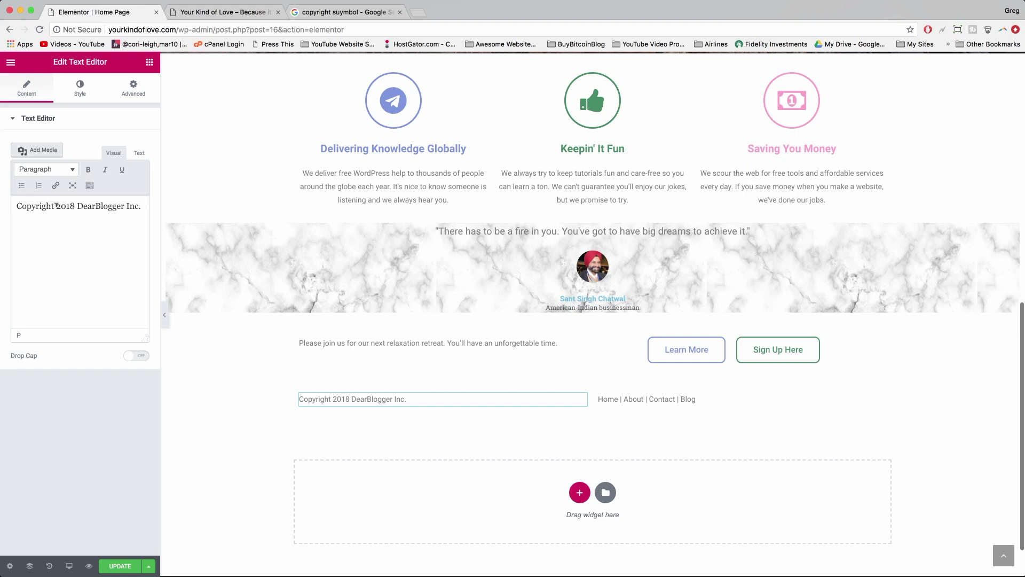
- Paste © after 'Copyright' so the line reads 'Copyright© 2018 DearBlogger Inc. All Rights Reserved', then update
{"action": "key", "text": "super+v"}
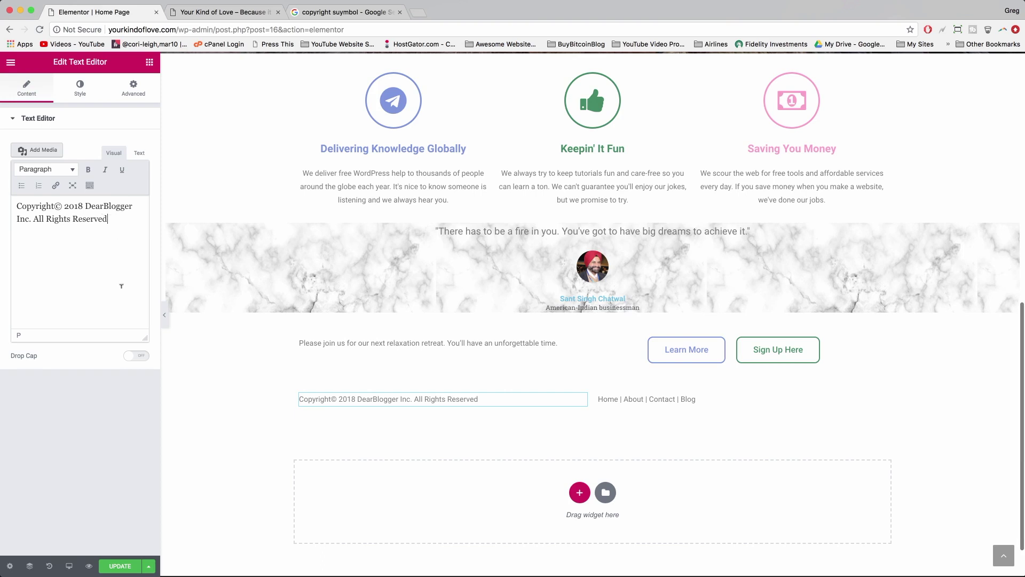
{"action": "left_click", "coordinate": [119, 565]}
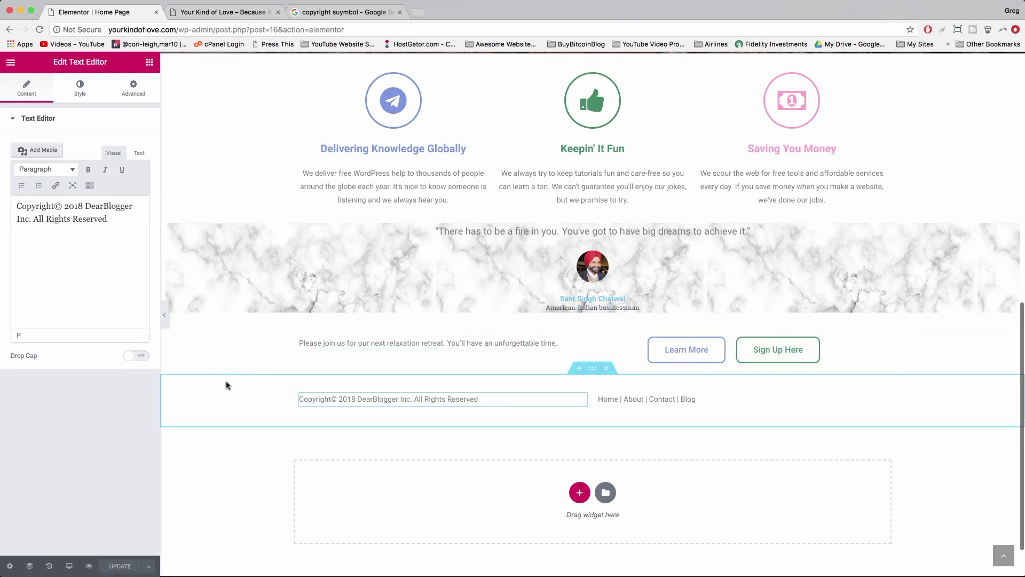
- Set the footer section's Content Width to Full Width, stretched across the page
{"action": "left_click", "coordinate": [593, 368]}
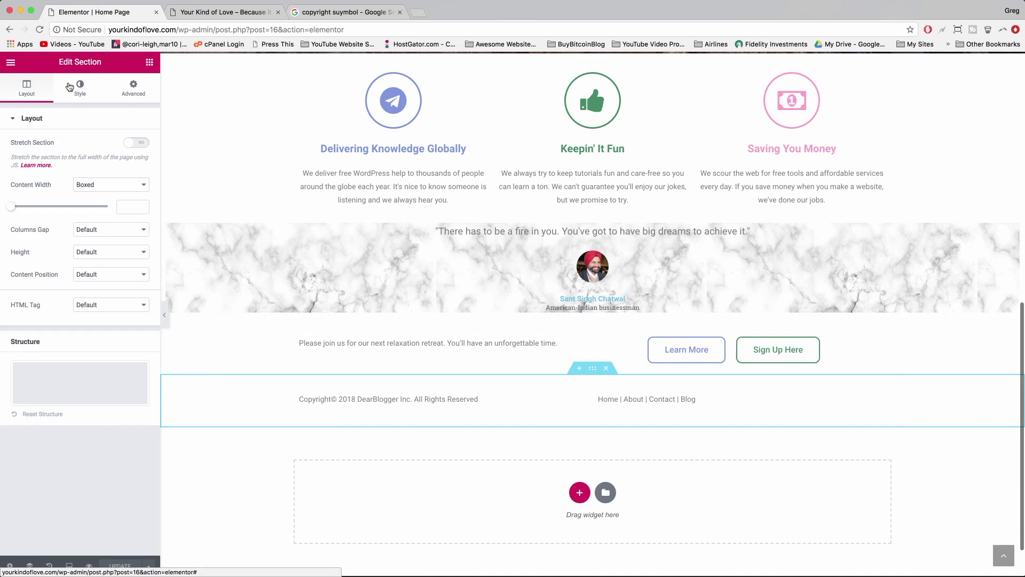
{"action": "left_click", "coordinate": [96, 188]}
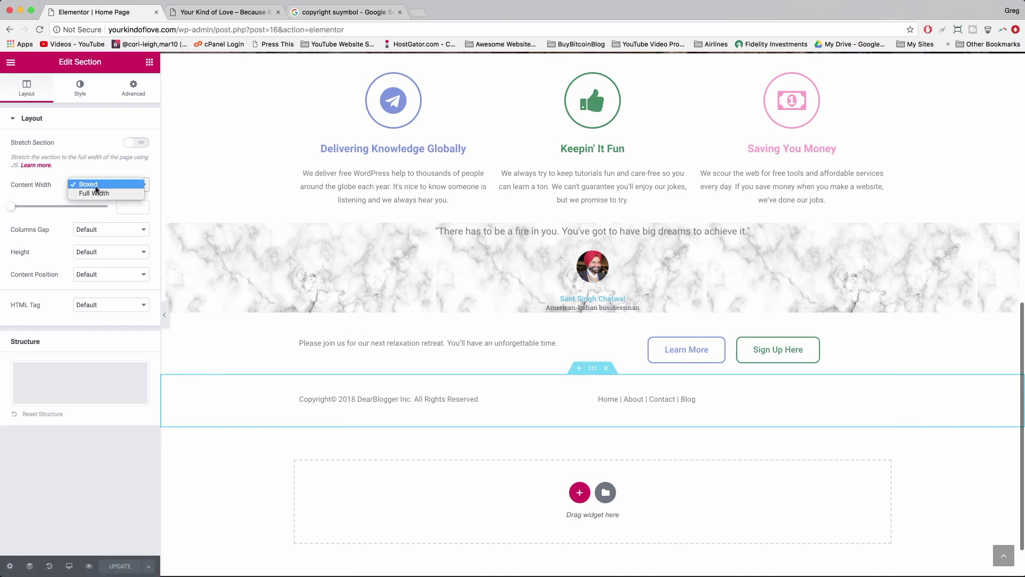
{"action": "left_click", "coordinate": [97, 193]}
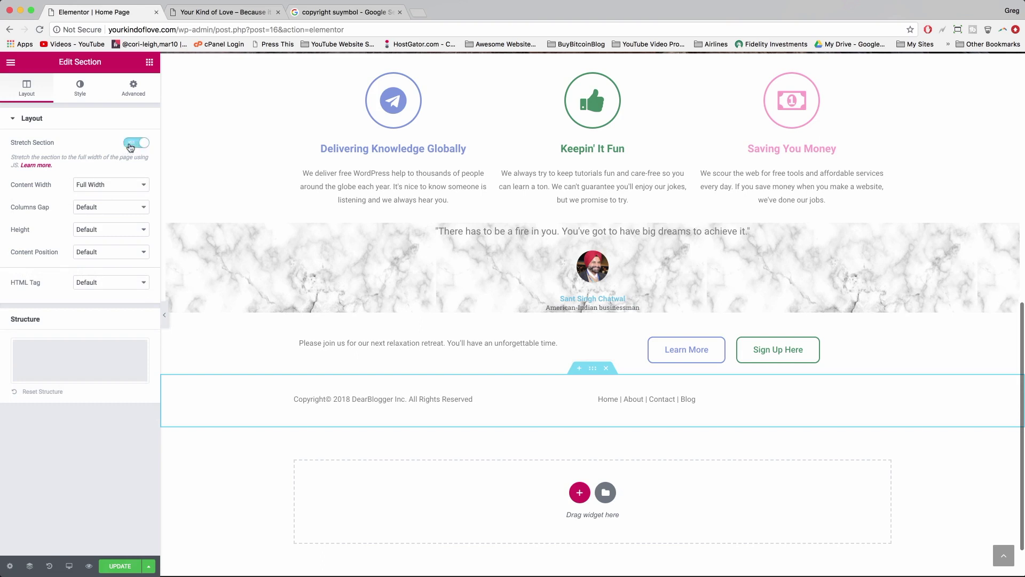
{"action": "left_click", "coordinate": [80, 97]}
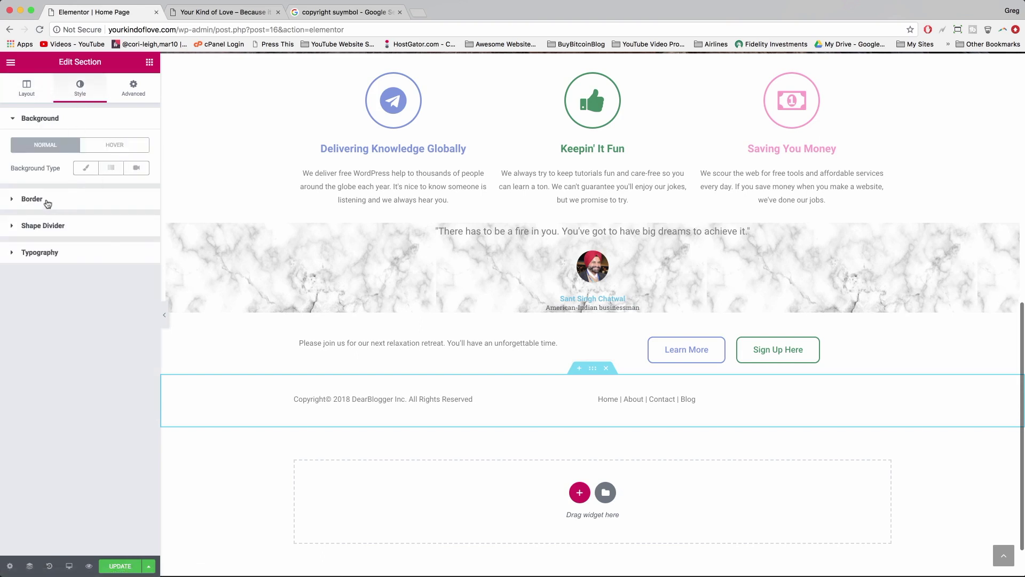
- Give the footer a light-gray Classic background, update, and open About Us on the live site
{"action": "left_click", "coordinate": [83, 170]}
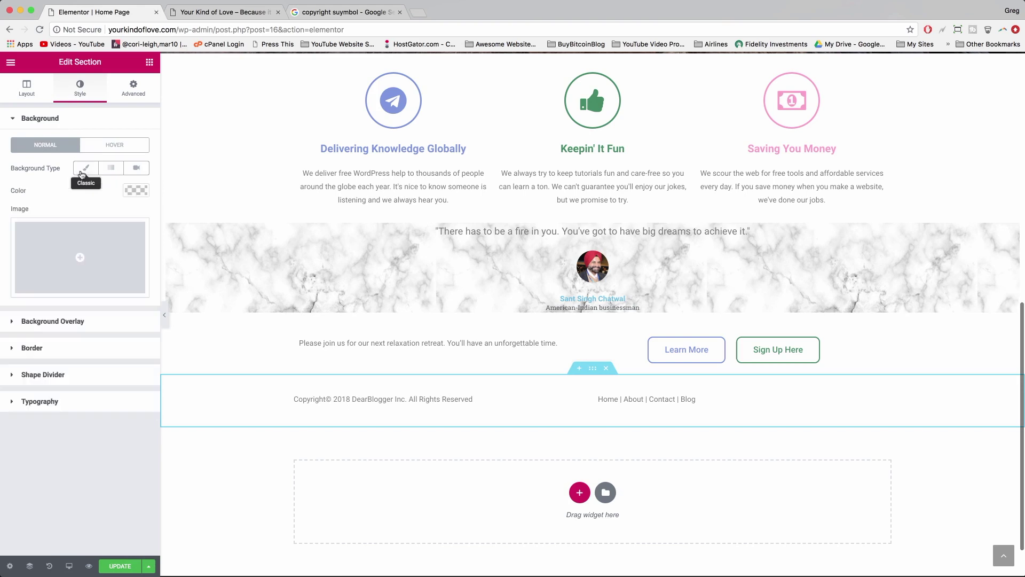
{"action": "left_click", "coordinate": [136, 191]}
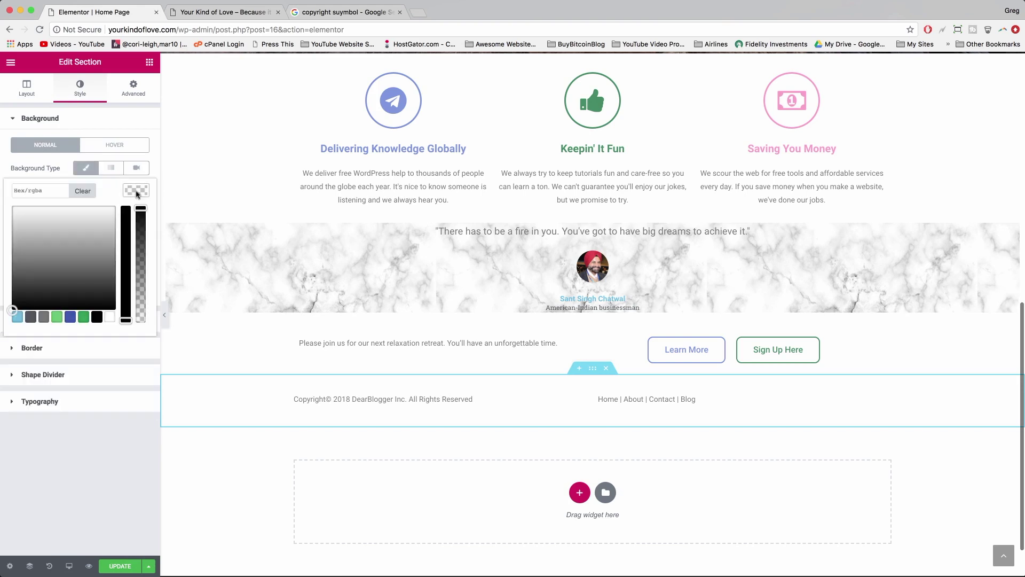
{"action": "left_click", "coordinate": [62, 236]}
{"action": "left_click_drag", "start_coordinate": [62, 235], "coordinate": [30, 212]}
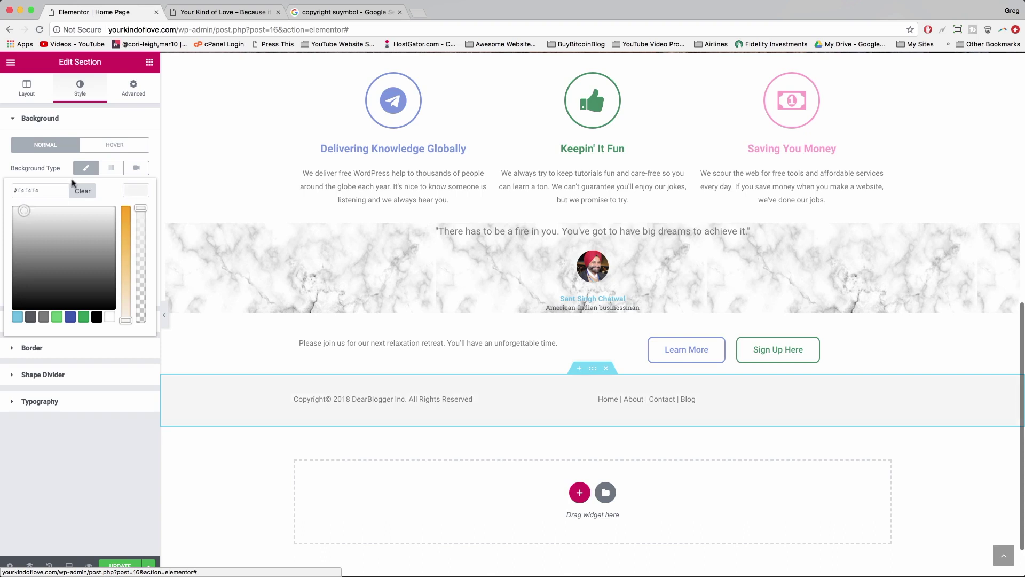
{"action": "left_click", "coordinate": [122, 566]}
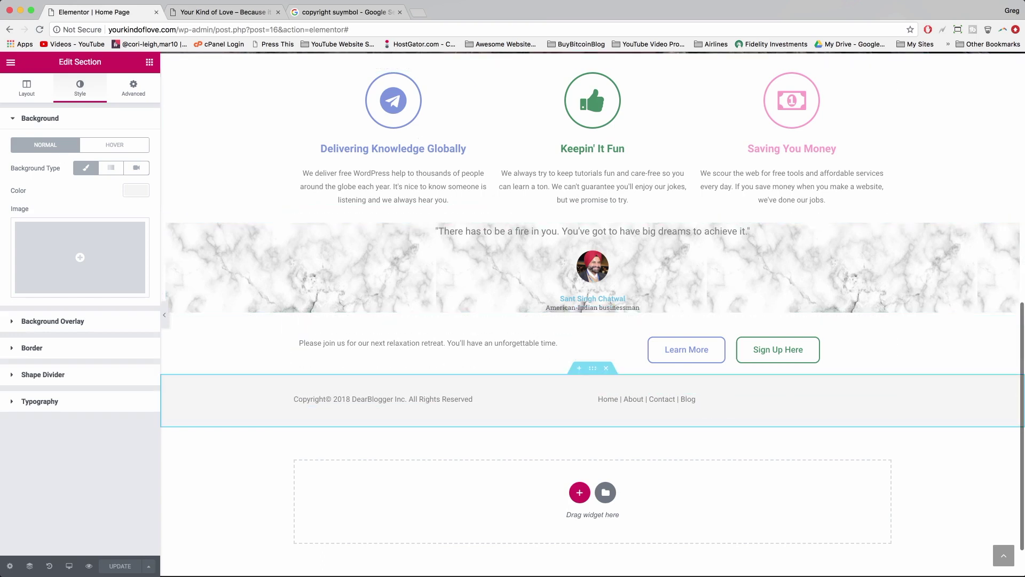
{"action": "left_click", "coordinate": [248, 10]}
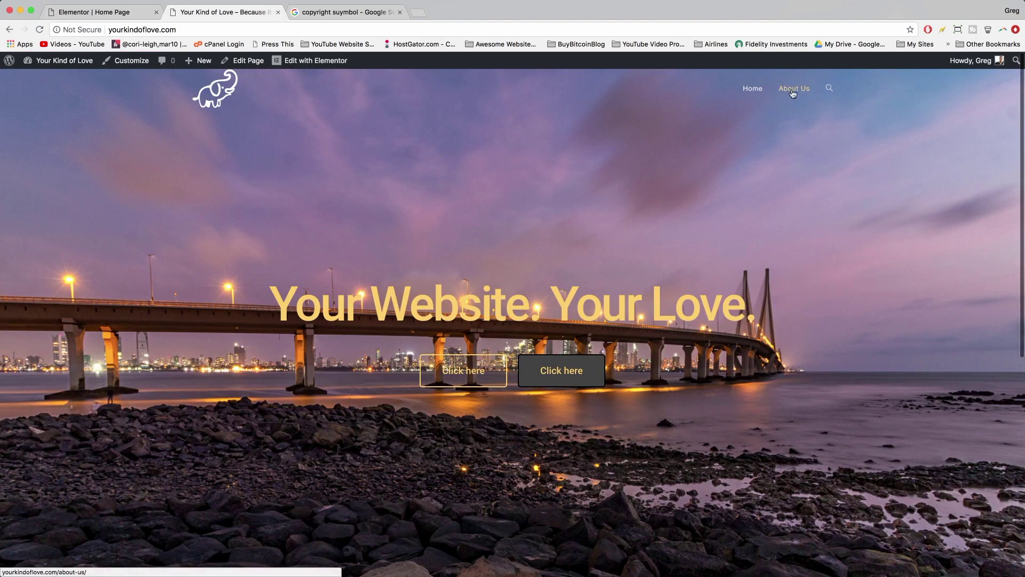
{"action": "left_click", "coordinate": [793, 93]}
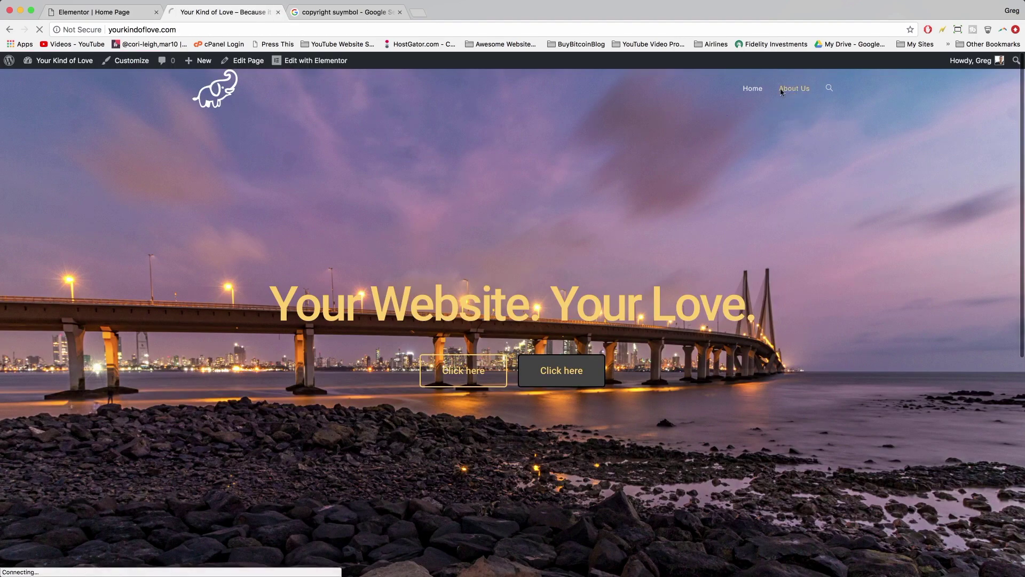
- Copy the About Us page address and link the footer word About to it
{"action": "left_click", "coordinate": [153, 25]}
{"action": "right_click", "coordinate": [157, 26]}
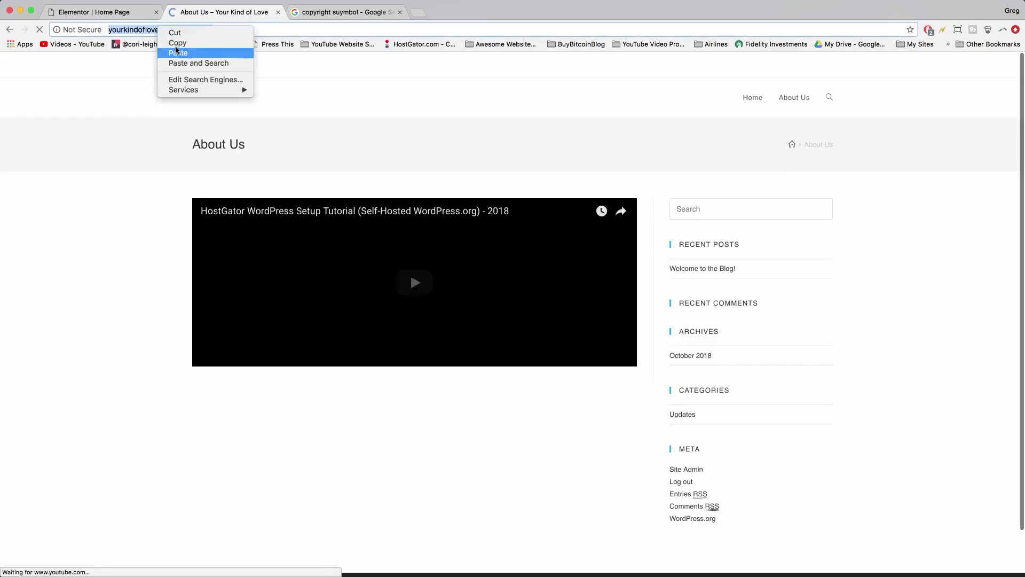
{"action": "left_click", "coordinate": [176, 44]}
{"action": "left_click", "coordinate": [107, 238]}
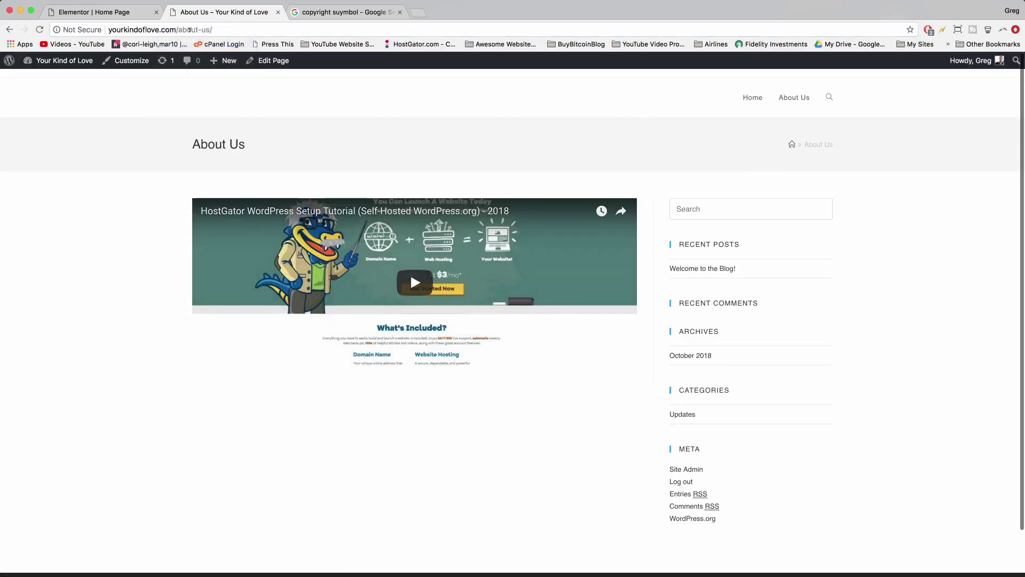
{"action": "left_click", "coordinate": [113, 12]}
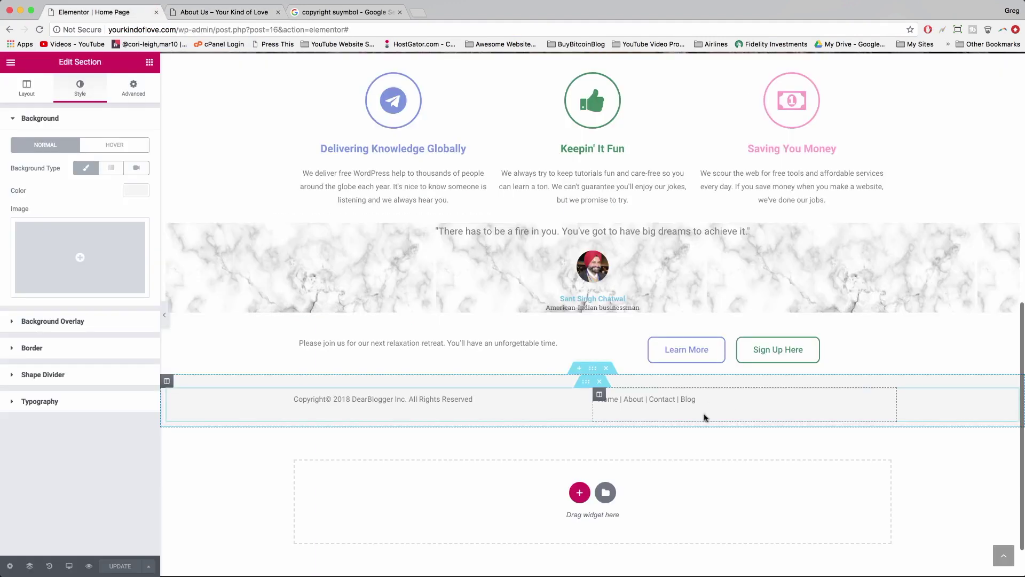
{"action": "left_click", "coordinate": [637, 398]}
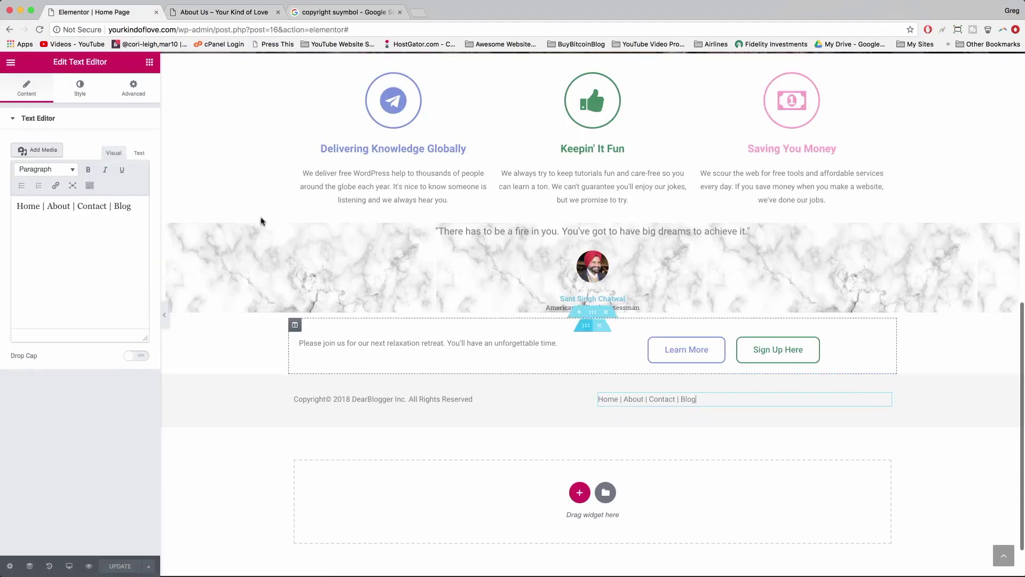
{"action": "double_click", "coordinate": [54, 205]}
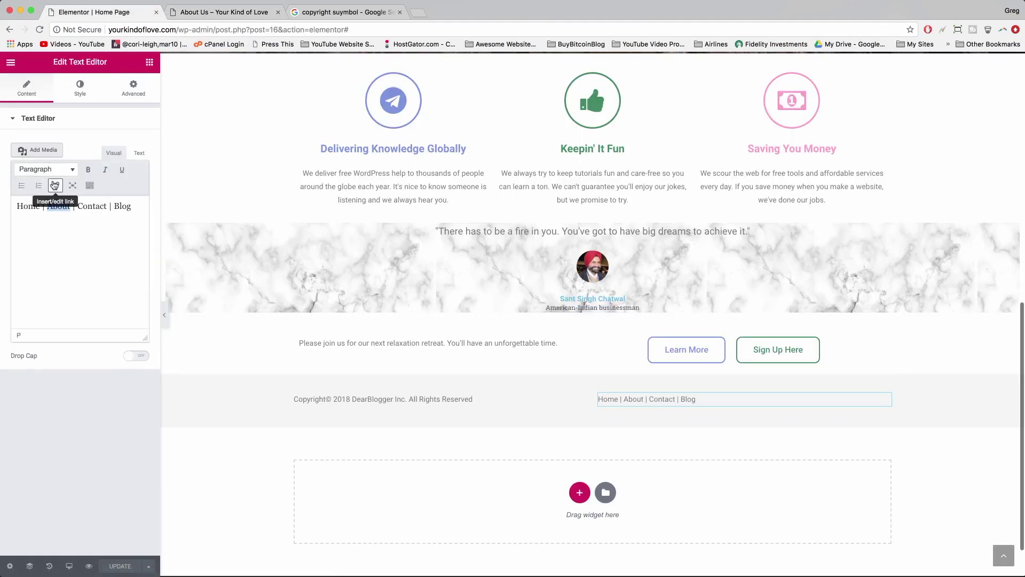
{"action": "left_click", "coordinate": [55, 185]}
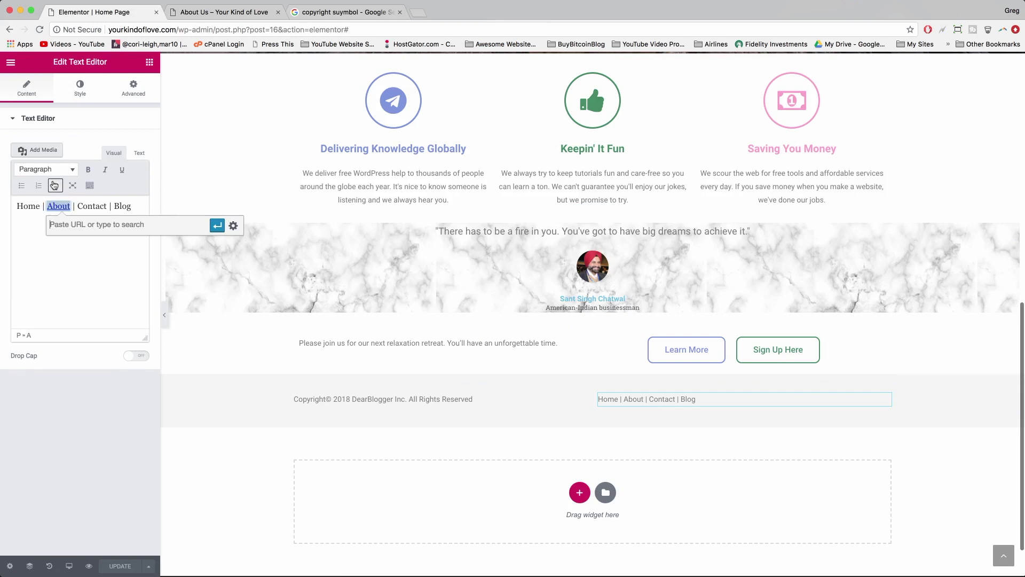
{"action": "right_click", "coordinate": [64, 223]}
{"action": "left_click", "coordinate": [89, 291]}
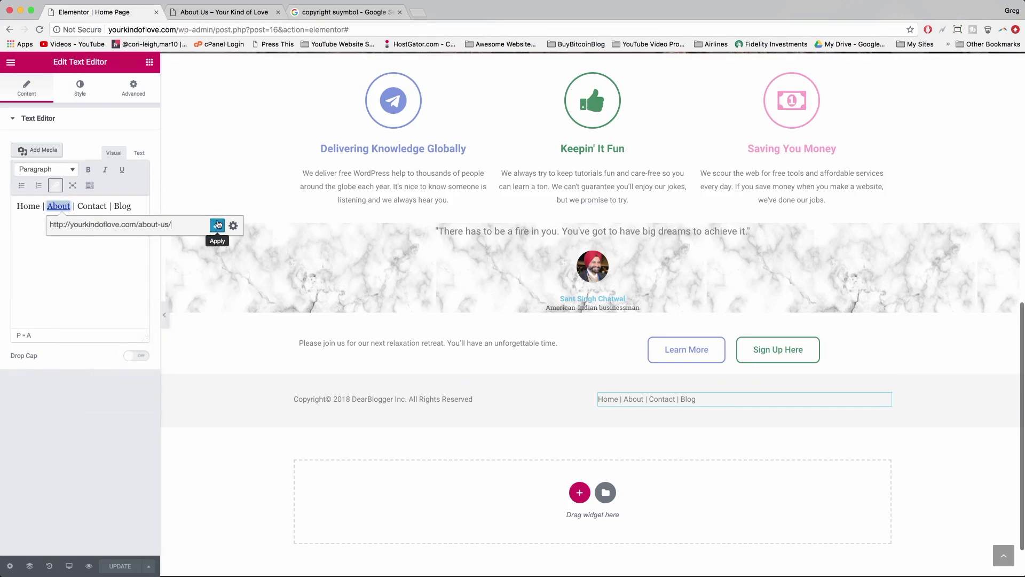
{"action": "left_click", "coordinate": [218, 224]}
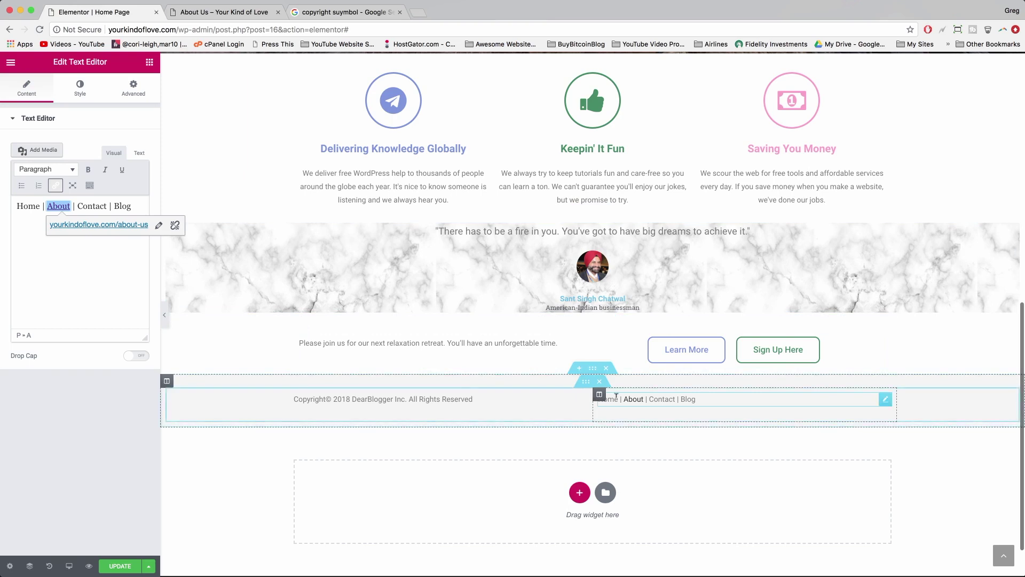
- Link Home to the site's home address by trimming 'about-us/' from the pasted URL
{"action": "double_click", "coordinate": [37, 205]}
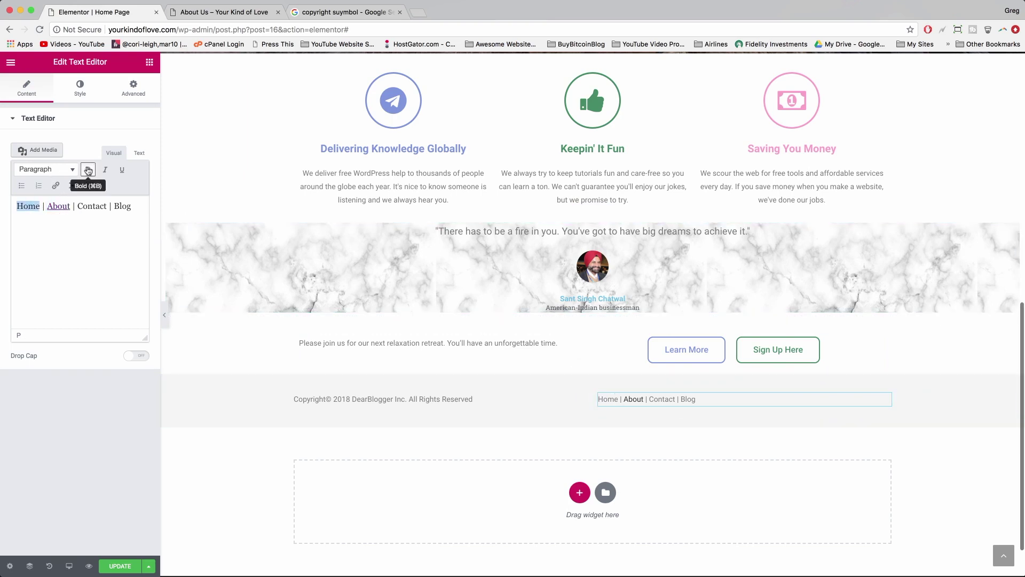
{"action": "left_click", "coordinate": [56, 186]}
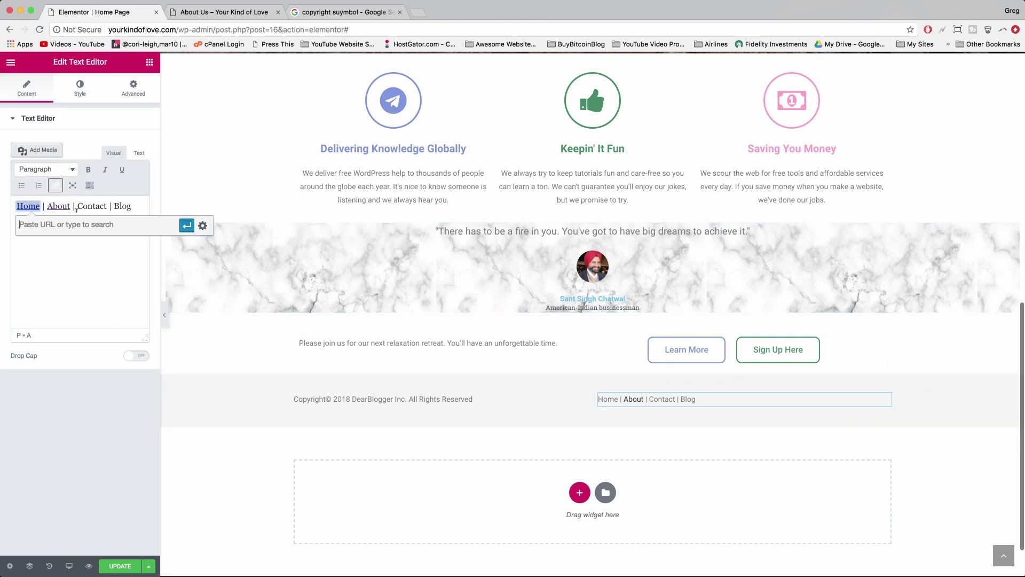
{"action": "right_click", "coordinate": [47, 225]}
{"action": "left_click", "coordinate": [66, 285]}
{"action": "left_click_drag", "start_coordinate": [143, 224], "coordinate": [121, 224]}
{"action": "key", "text": "BackSpace"}
{"action": "left_click", "coordinate": [186, 227]}
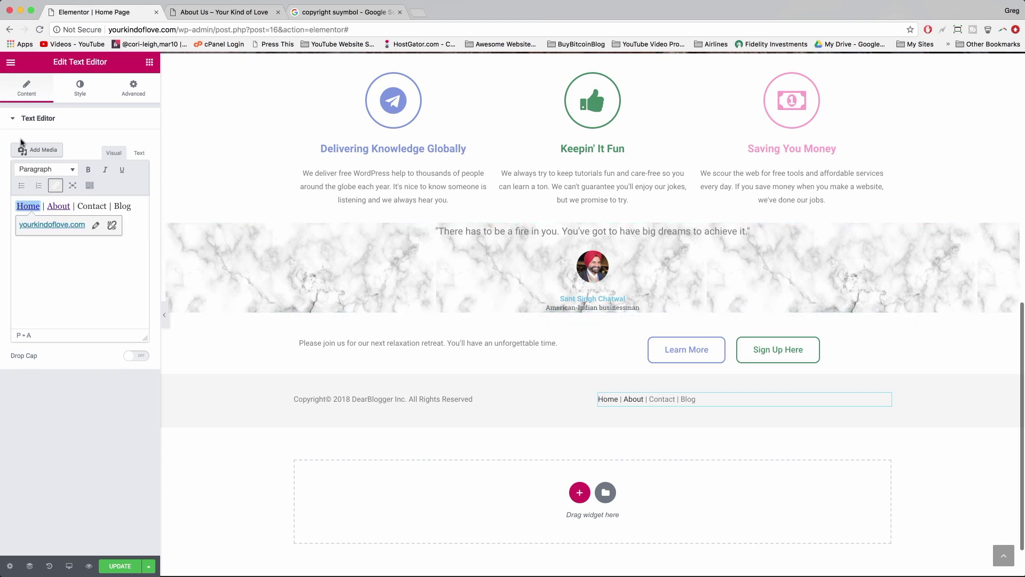
{"action": "left_click", "coordinate": [36, 286]}
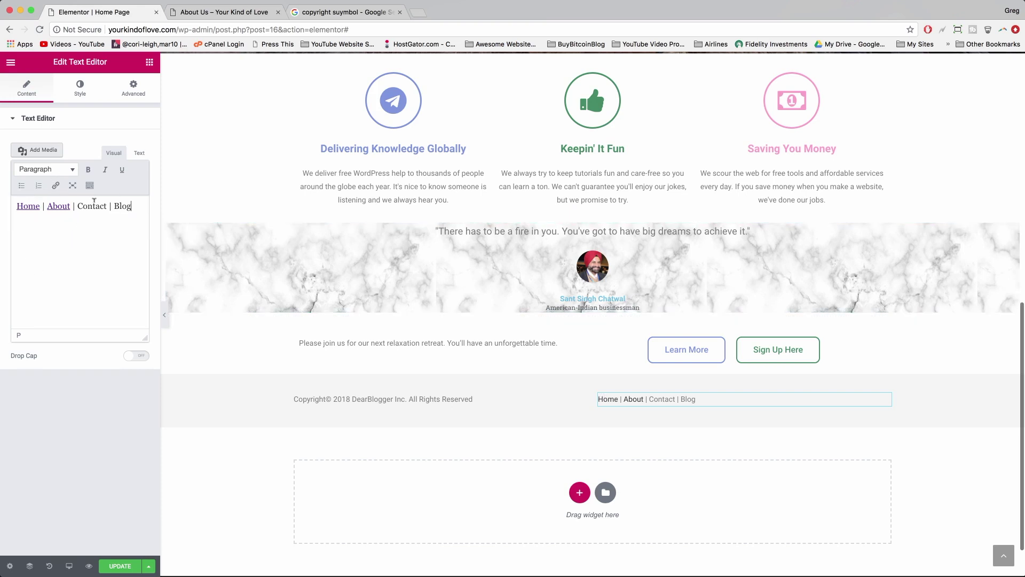
- Link Contact and Blog to their page addresses and update the page
{"action": "double_click", "coordinate": [93, 205]}
{"action": "left_click", "coordinate": [55, 185]}
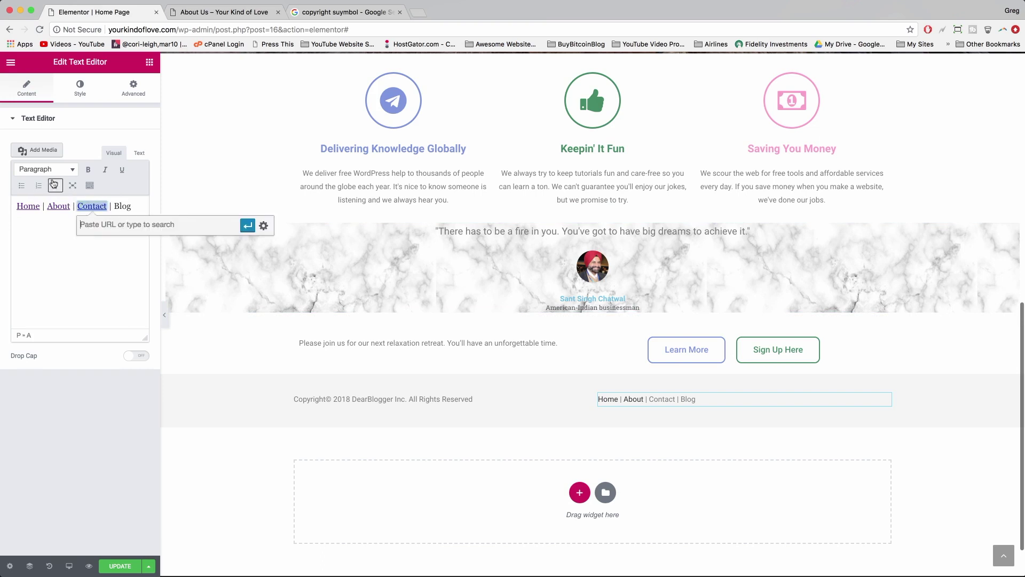
{"action": "right_click", "coordinate": [96, 223]}
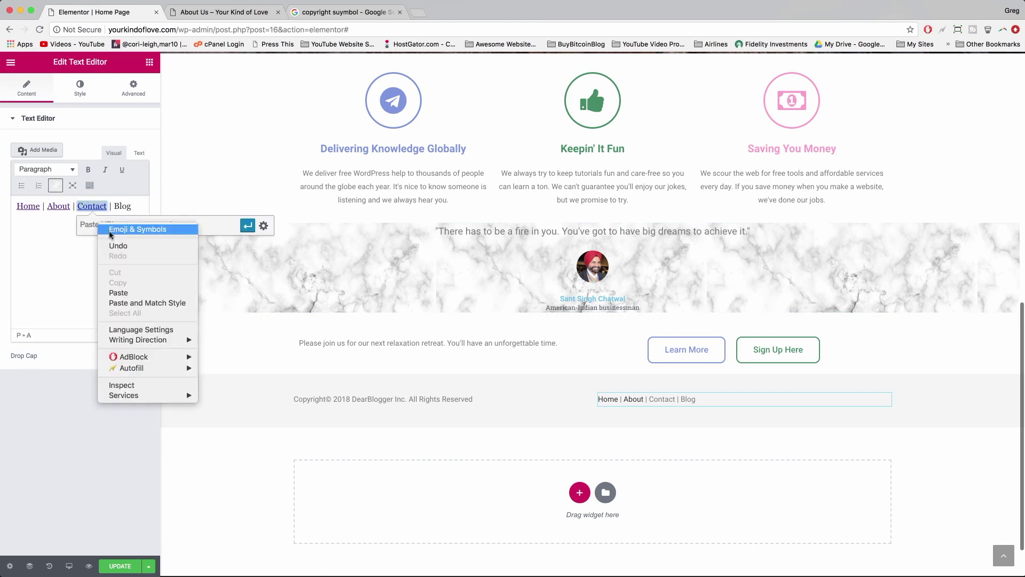
{"action": "left_click", "coordinate": [118, 292]}
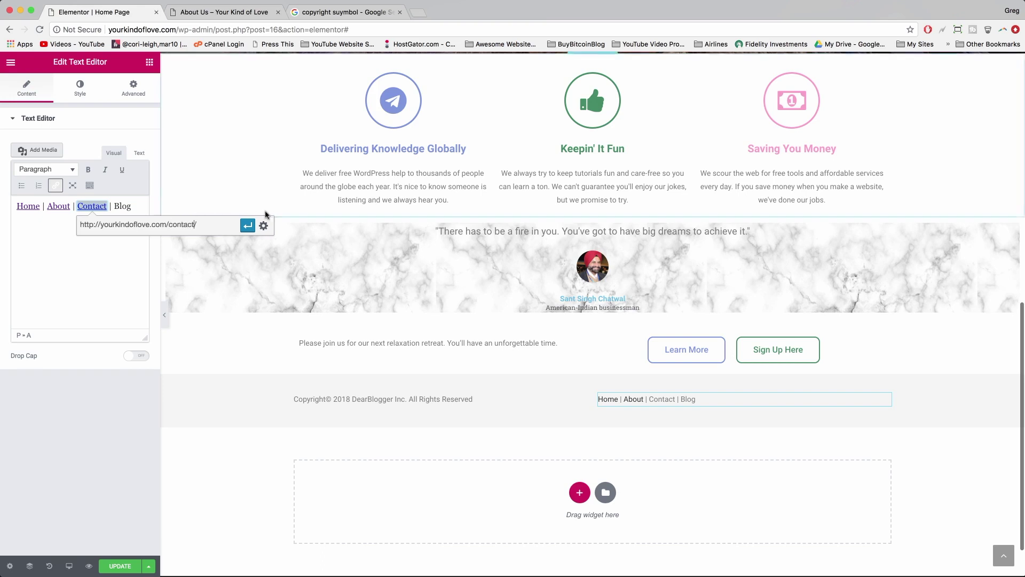
{"action": "left_click", "coordinate": [248, 224]}
{"action": "double_click", "coordinate": [121, 205]}
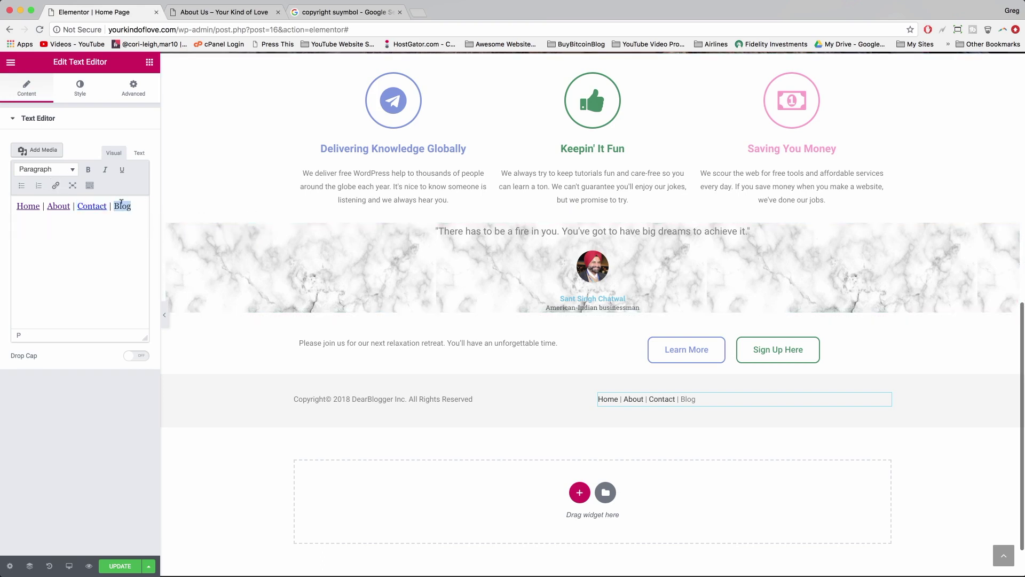
{"action": "left_click", "coordinate": [55, 185]}
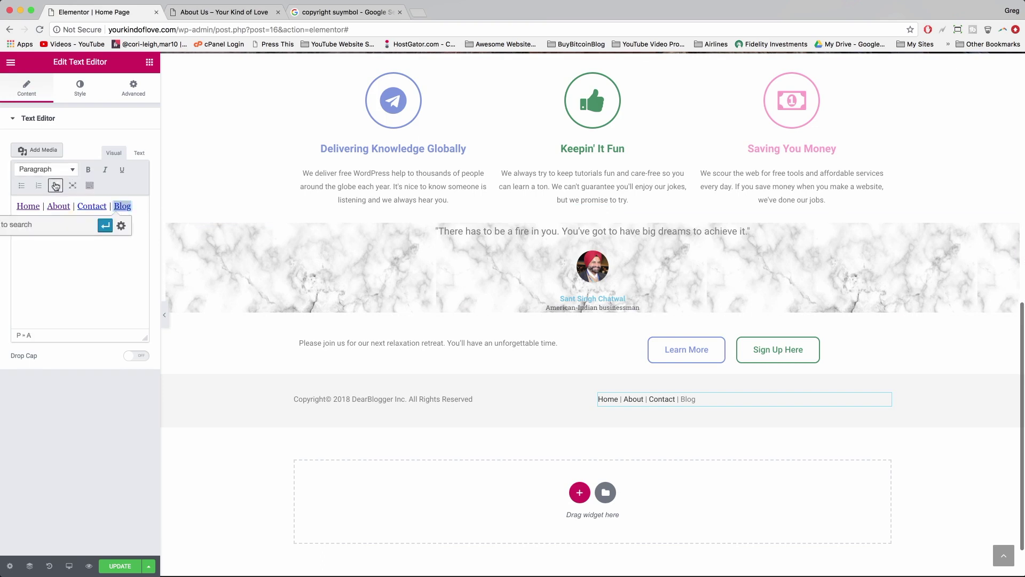
{"action": "right_click", "coordinate": [59, 226]}
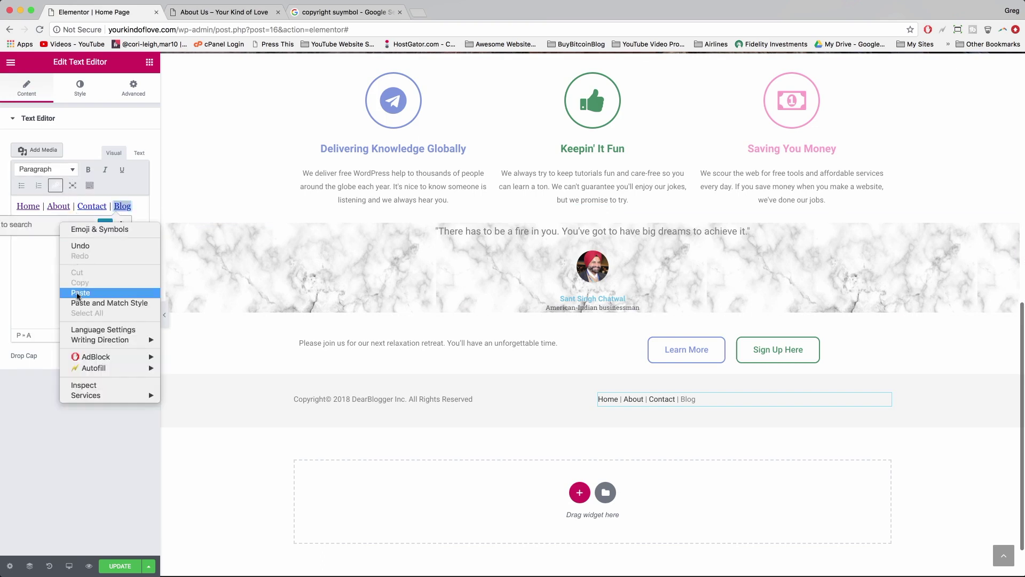
{"action": "left_click", "coordinate": [64, 292]}
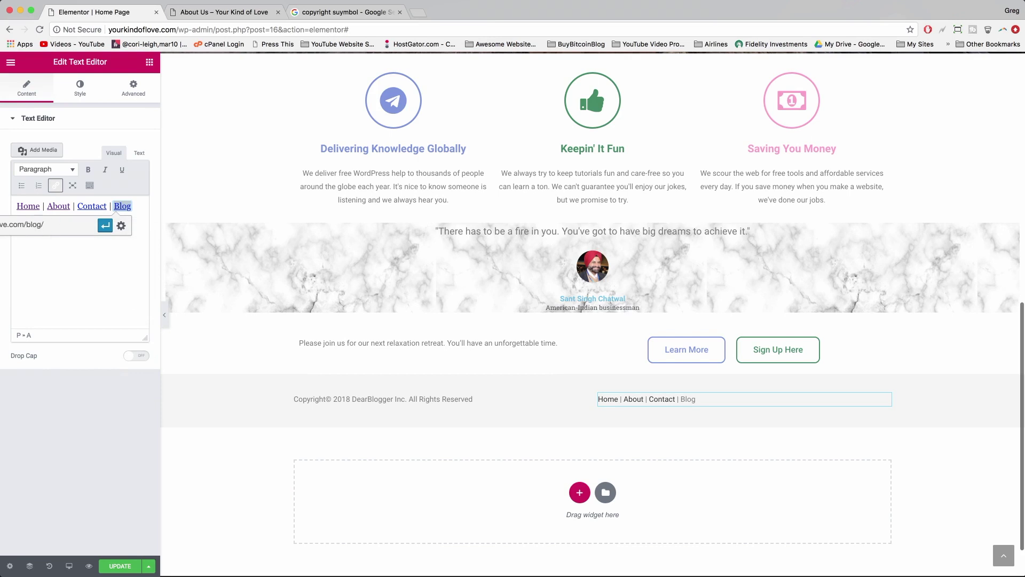
{"action": "left_click", "coordinate": [105, 225]}
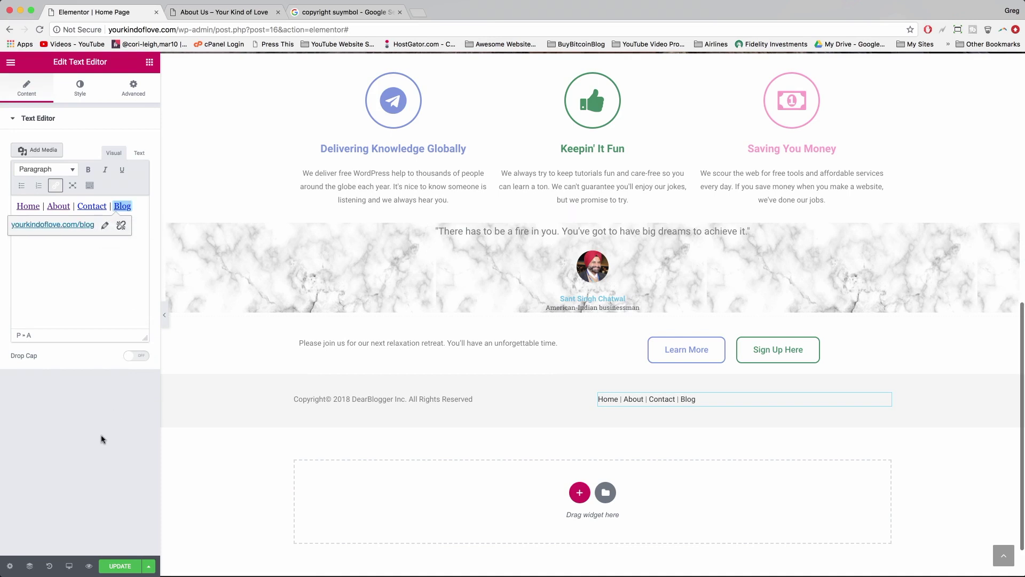
{"action": "left_click", "coordinate": [127, 568]}
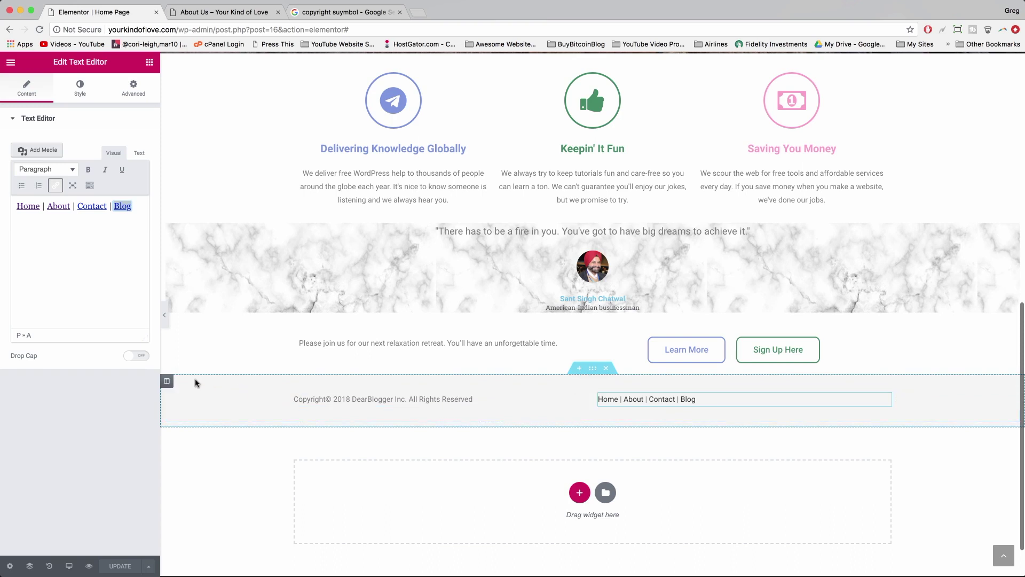
- Save the footer section as a section template named 'Footer' and close the library
{"action": "left_click", "coordinate": [592, 368]}
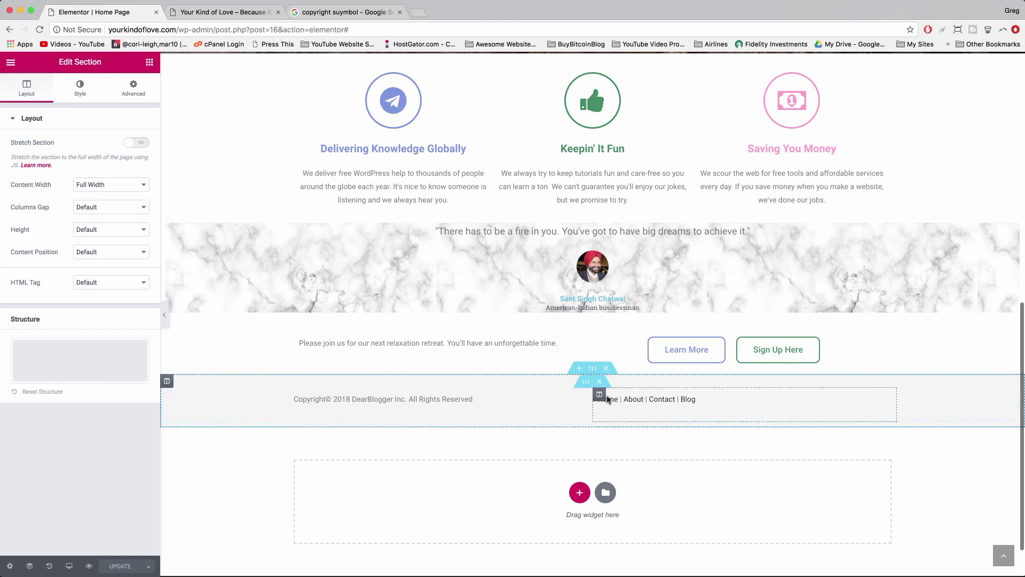
{"action": "right_click", "coordinate": [591, 370]}
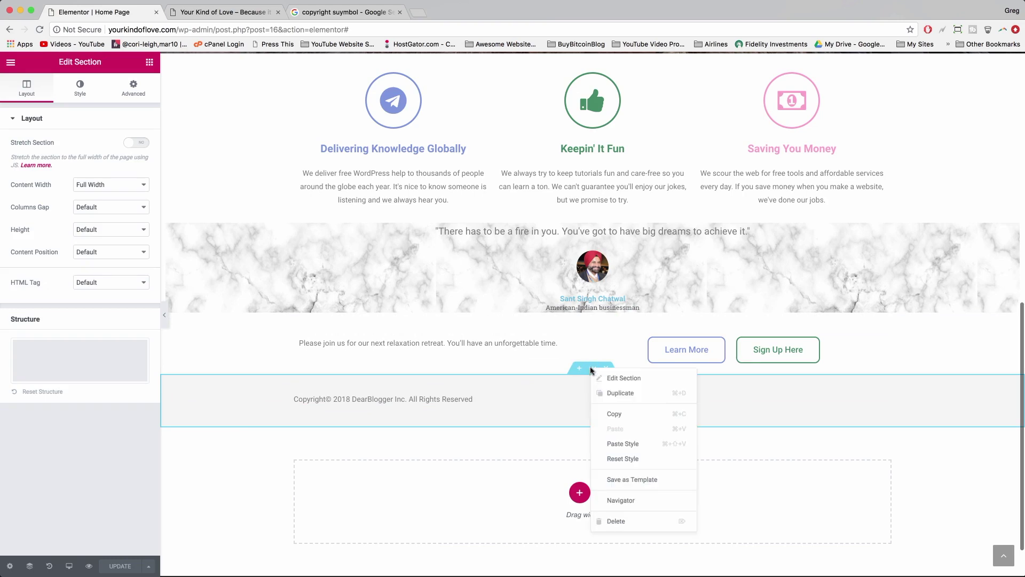
{"action": "left_click", "coordinate": [673, 480]}
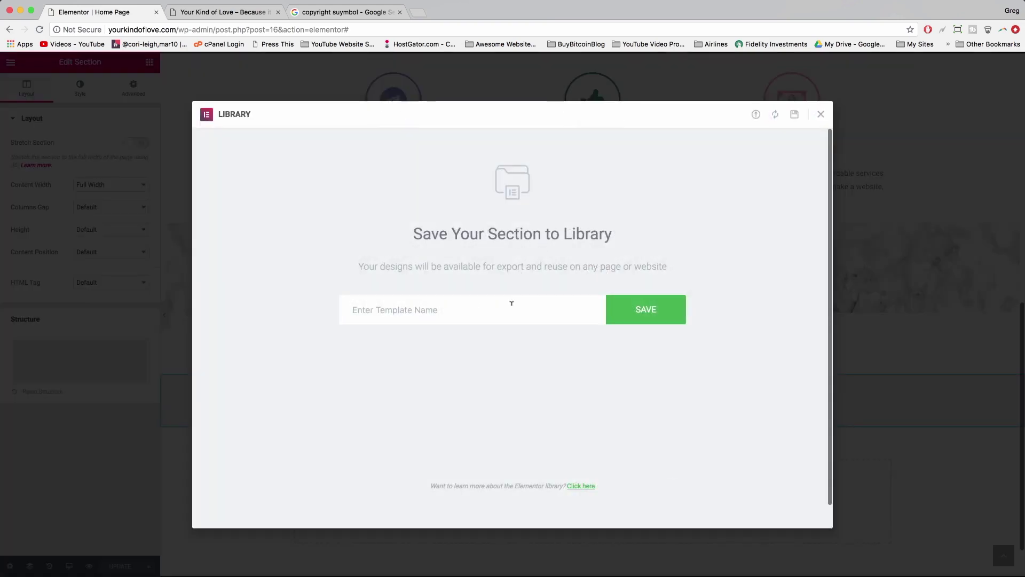
{"action": "type", "text": "Footer"}
{"action": "left_click", "coordinate": [657, 320]}
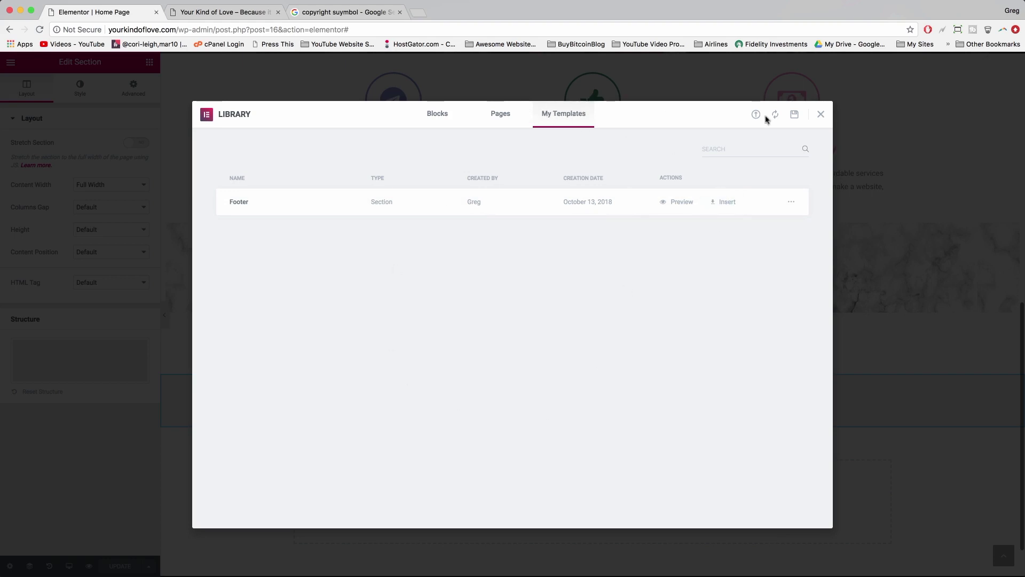
{"action": "left_click", "coordinate": [820, 115]}
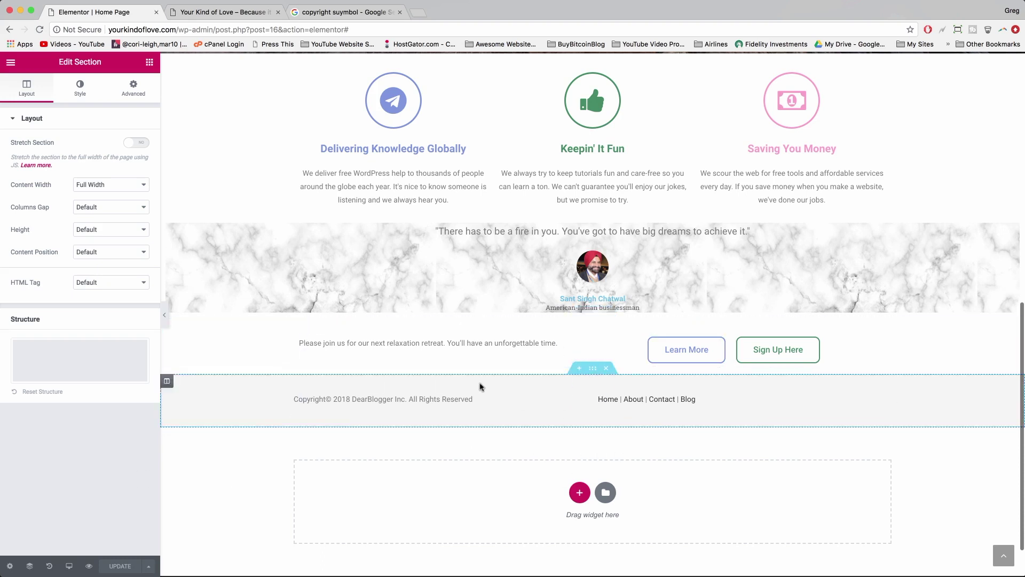
{"action": "left_click", "coordinate": [224, 12]}
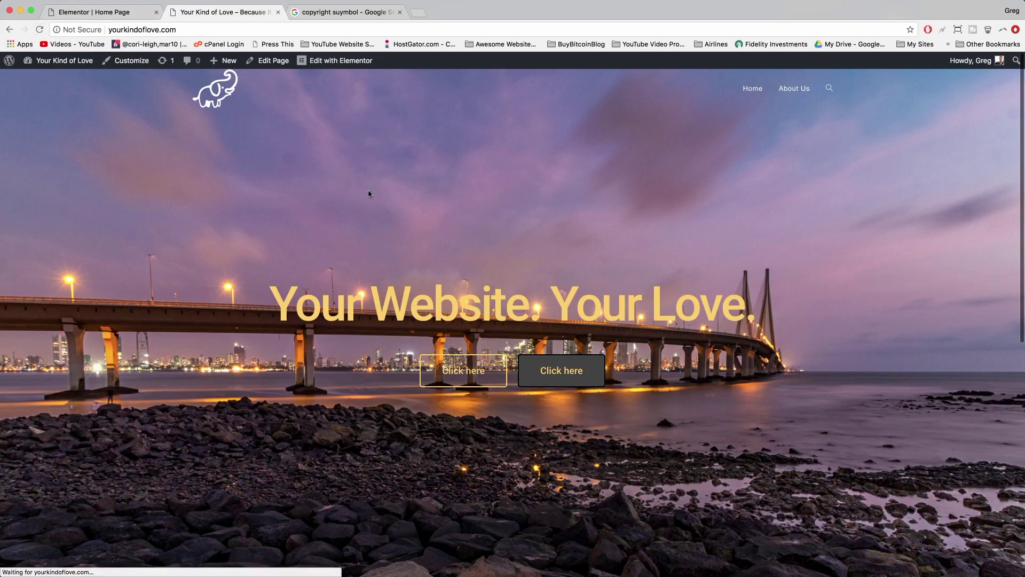
{"action": "scroll", "coordinate": [490, 207], "scroll_direction": "down", "scroll_amount": 15}
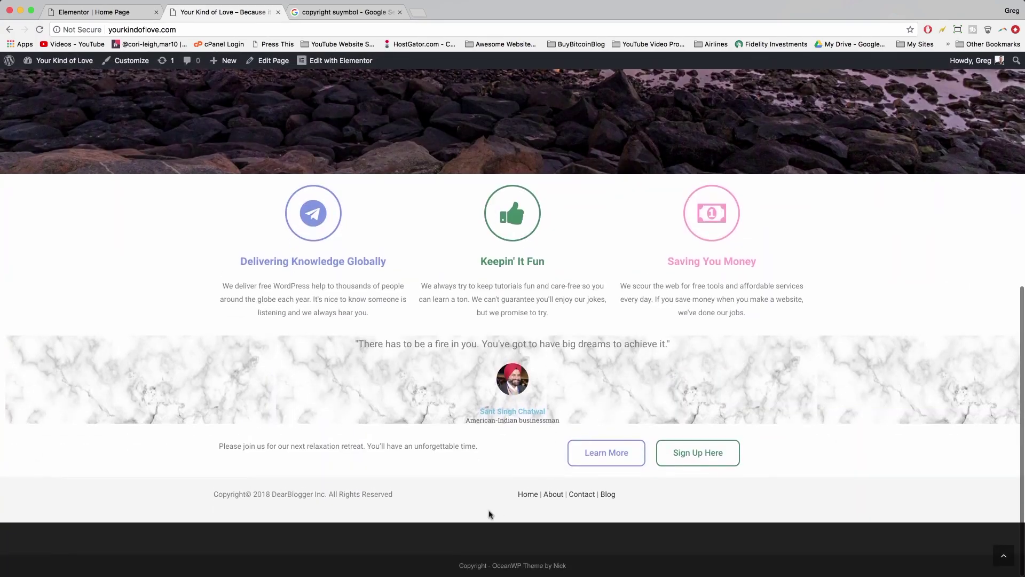
{"action": "scroll", "coordinate": [490, 514], "scroll_direction": "up", "scroll_amount": 15}
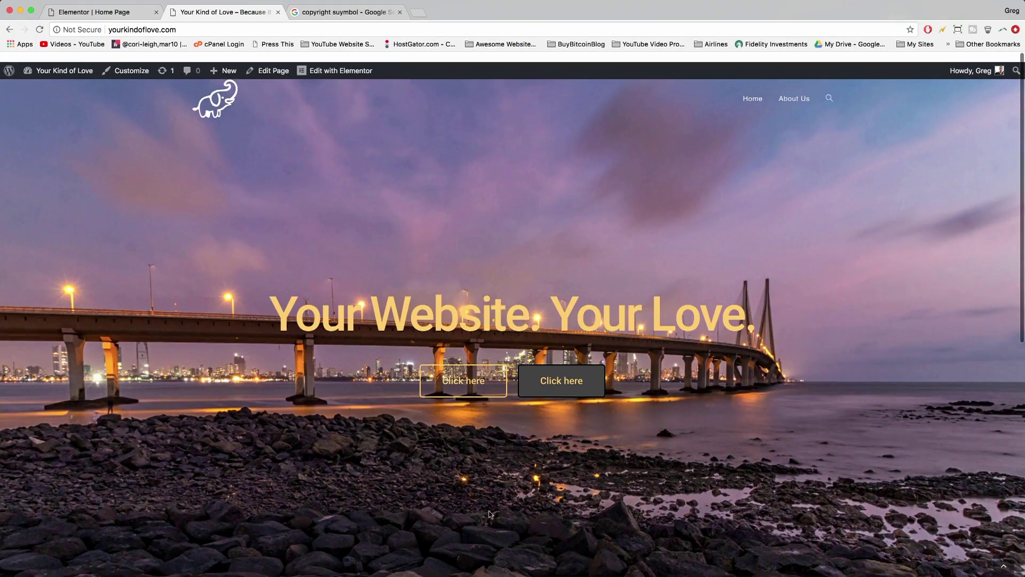
{"action": "scroll", "coordinate": [490, 514], "scroll_direction": "down", "scroll_amount": 3}
{"action": "scroll", "coordinate": [490, 514], "scroll_direction": "up", "scroll_amount": 3}
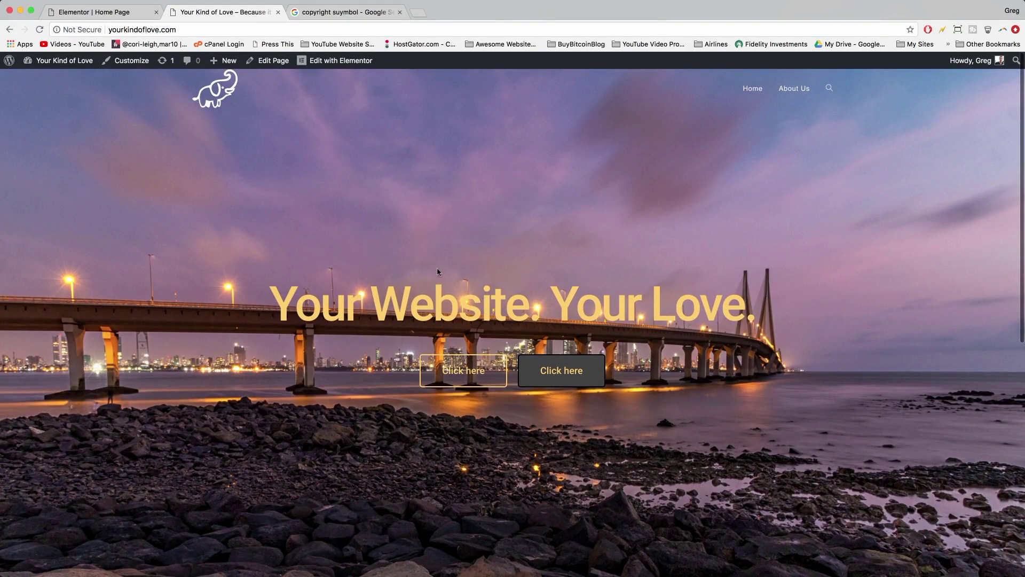
{"action": "scroll", "coordinate": [437, 272], "scroll_direction": "down", "scroll_amount": 10}
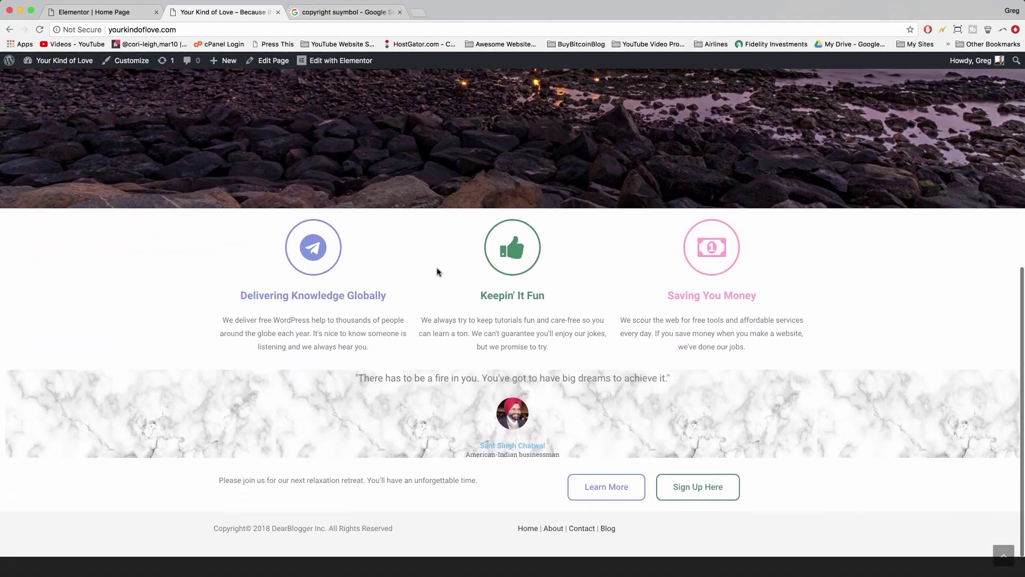
{"action": "scroll", "coordinate": [328, 289], "scroll_direction": "down", "scroll_amount": 1}
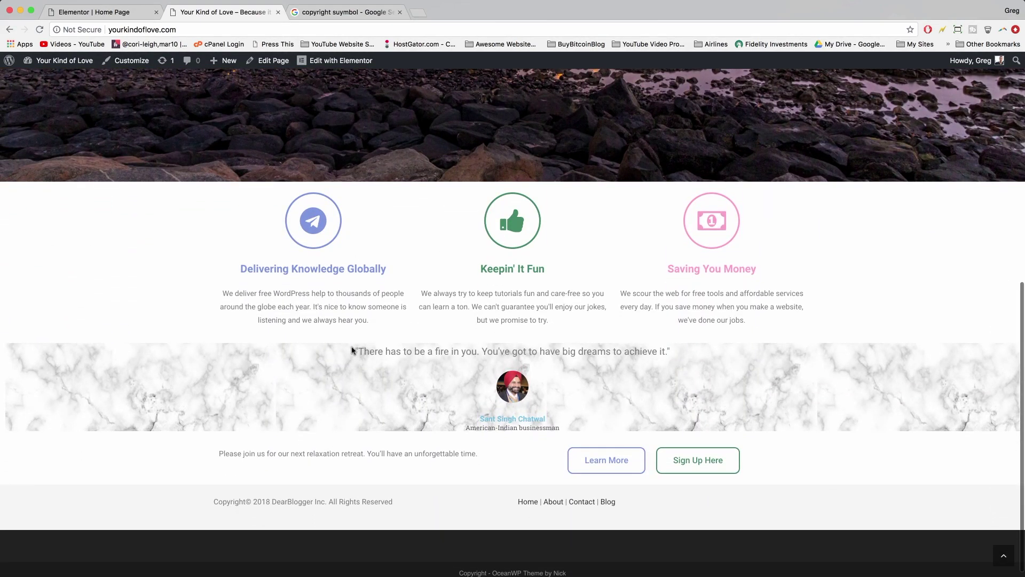
{"action": "left_click_drag", "start_coordinate": [352, 351], "coordinate": [390, 359]}
{"action": "left_click", "coordinate": [453, 465]}
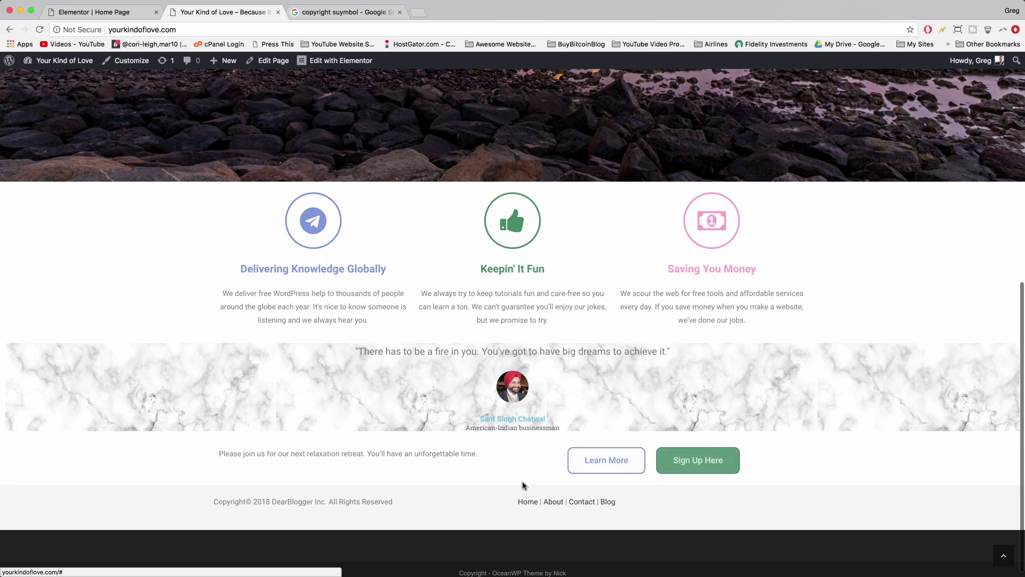
{"action": "scroll", "coordinate": [430, 491], "scroll_direction": "down", "scroll_amount": 1}
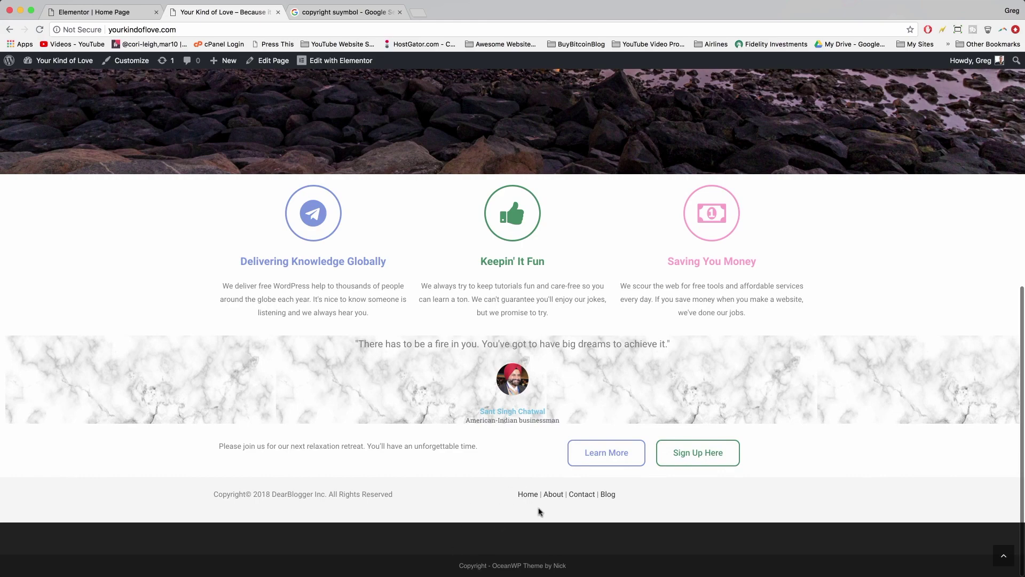
{"action": "left_click", "coordinate": [528, 494]}
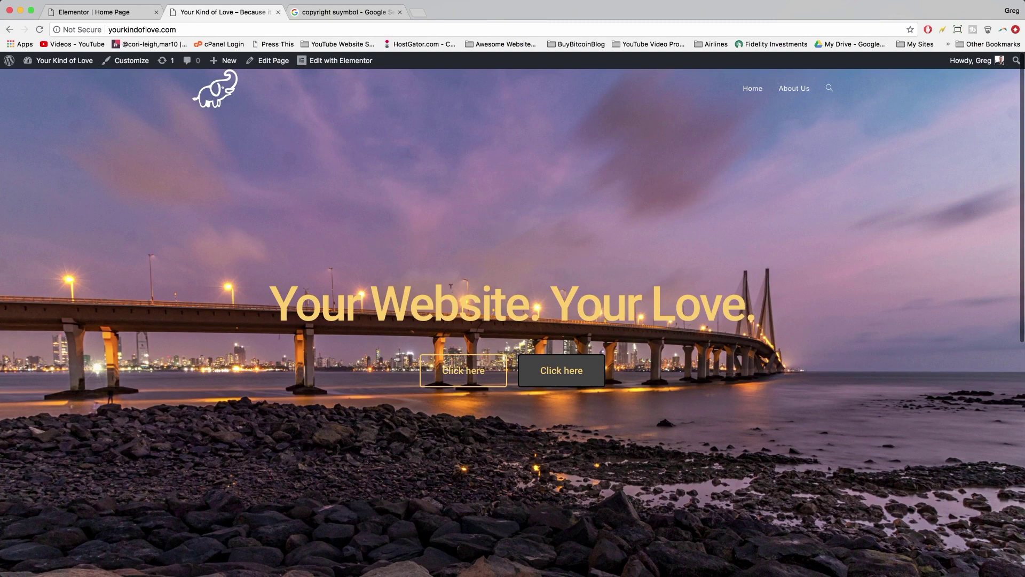
{"action": "left_click", "coordinate": [99, 13]}
{"action": "scroll", "coordinate": [428, 351], "scroll_direction": "up", "scroll_amount": 11}
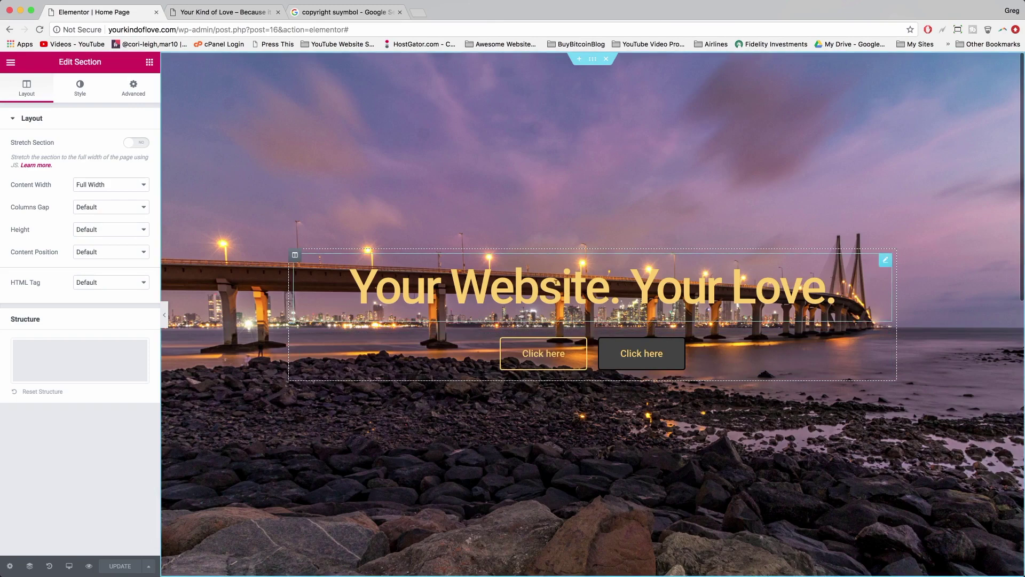
- Give the 'Your Website. Your Love.' heading 40 px padding on all sides and no margin
{"action": "left_click", "coordinate": [885, 261]}
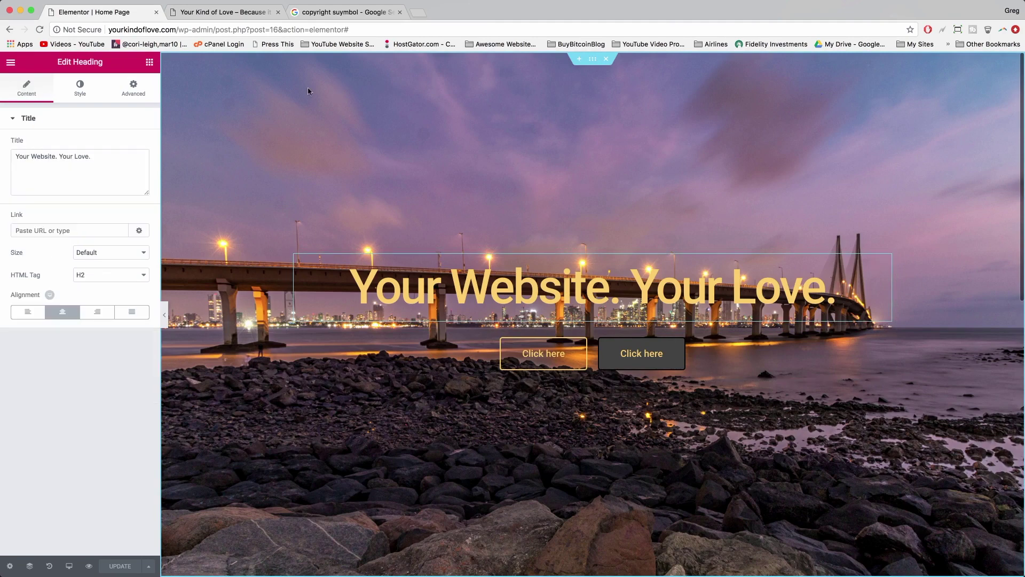
{"action": "left_click", "coordinate": [134, 89]}
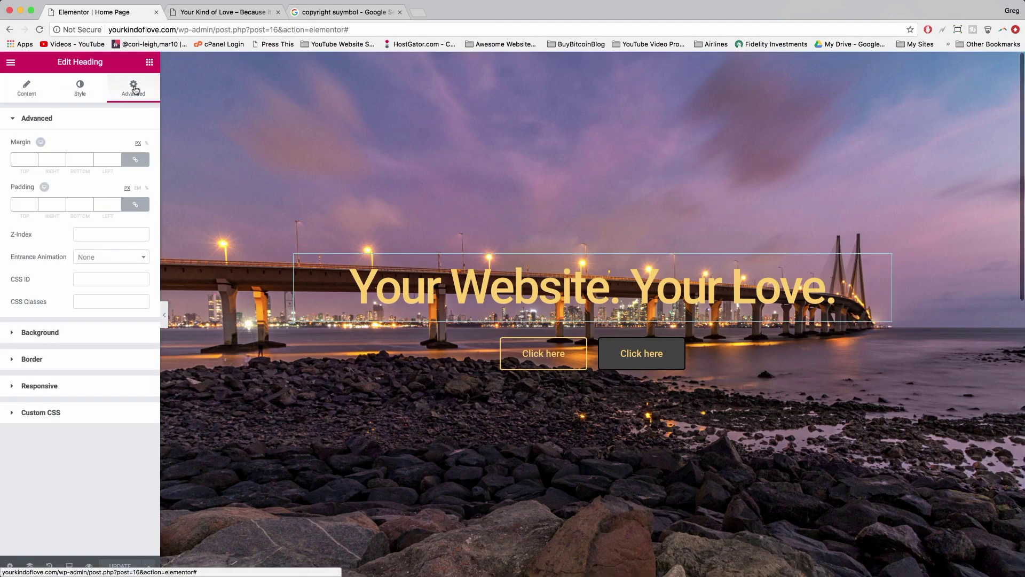
{"action": "left_click", "coordinate": [21, 159]}
{"action": "type", "text": "40"}
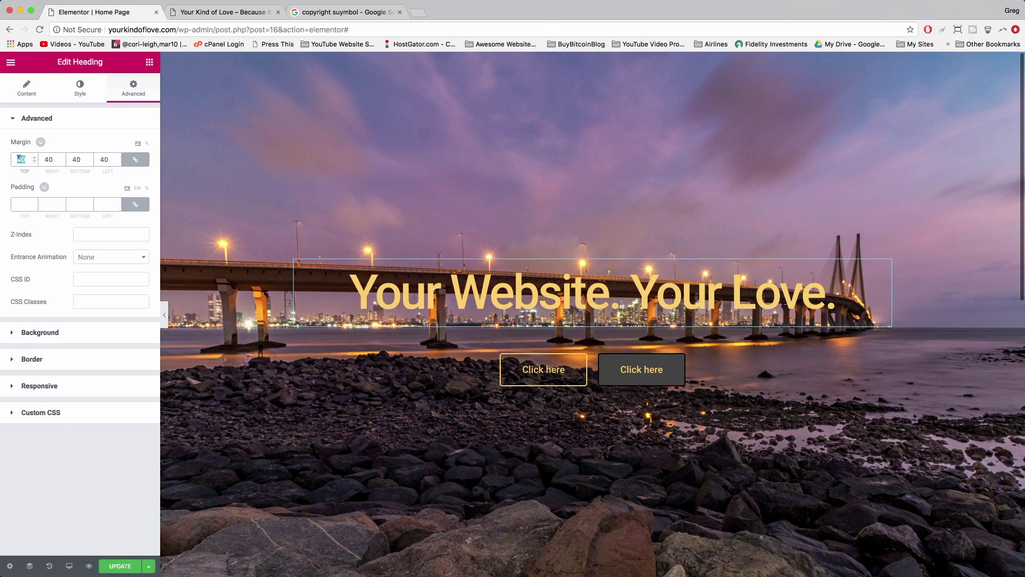
{"action": "type", "text": "400"}
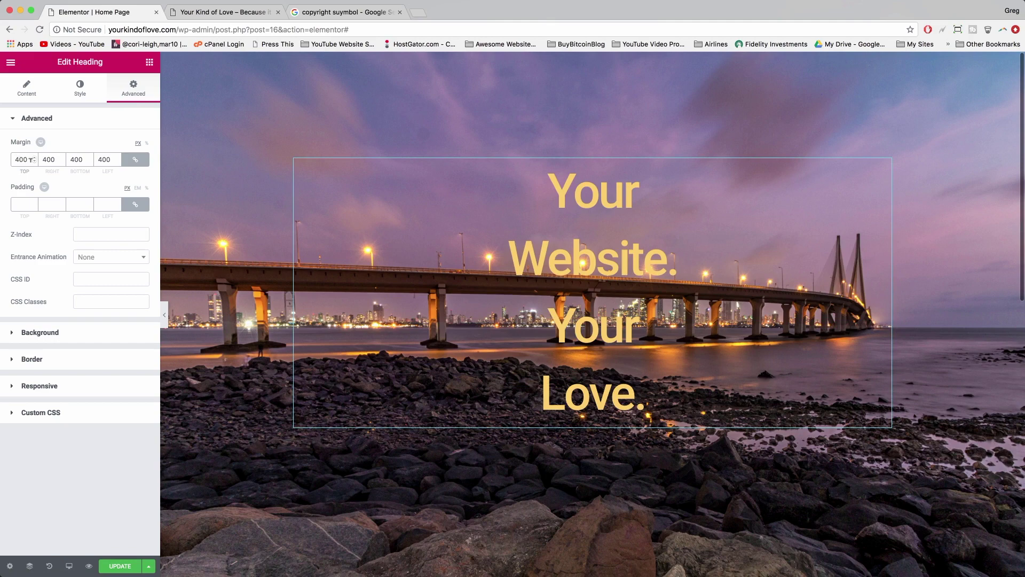
{"action": "key", "text": "BackSpace"}
{"action": "key", "text": "BackSpace"}
{"action": "key", "text": "BackSpace"}
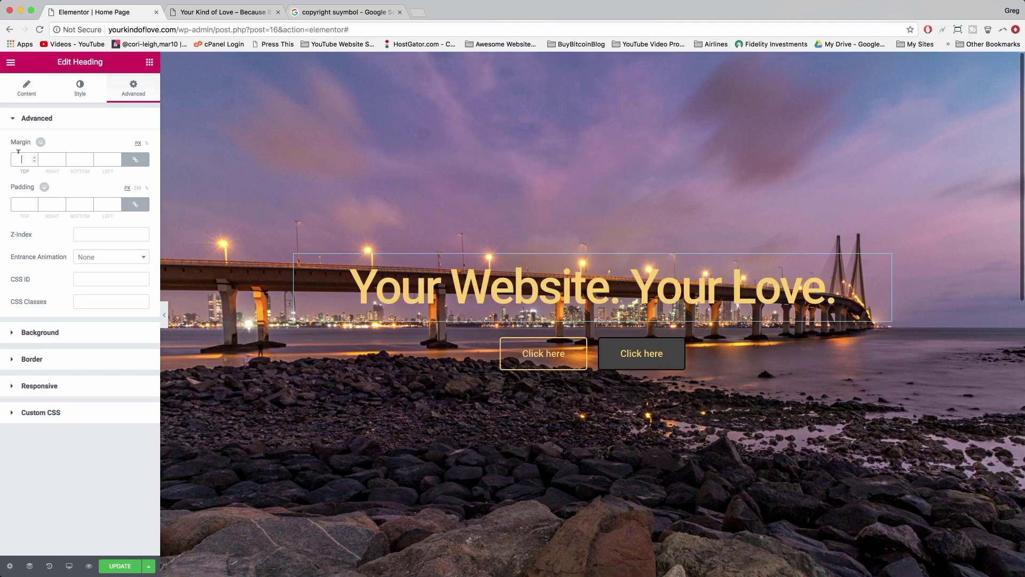
{"action": "left_click", "coordinate": [19, 201]}
{"action": "type", "text": "40"}
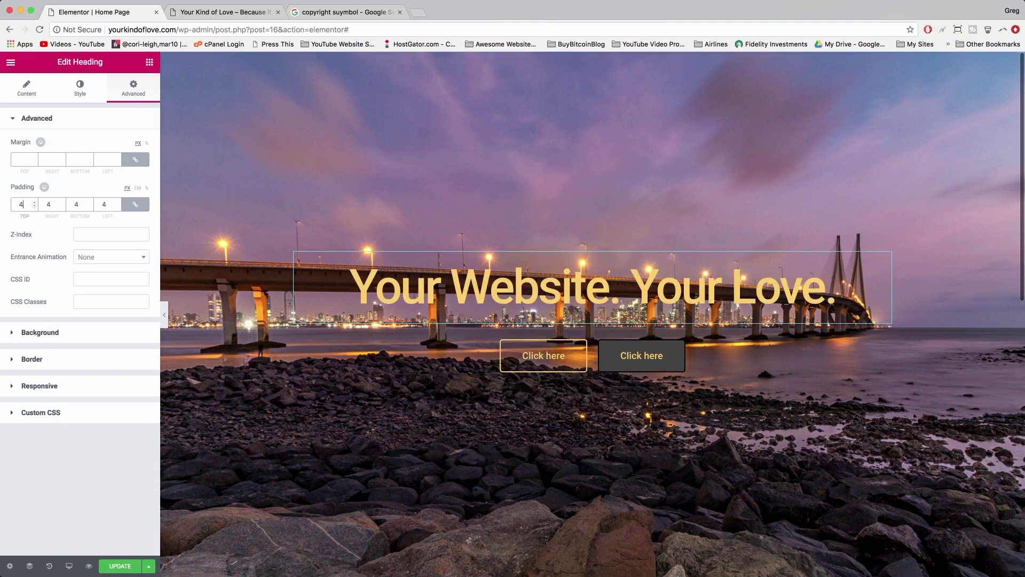
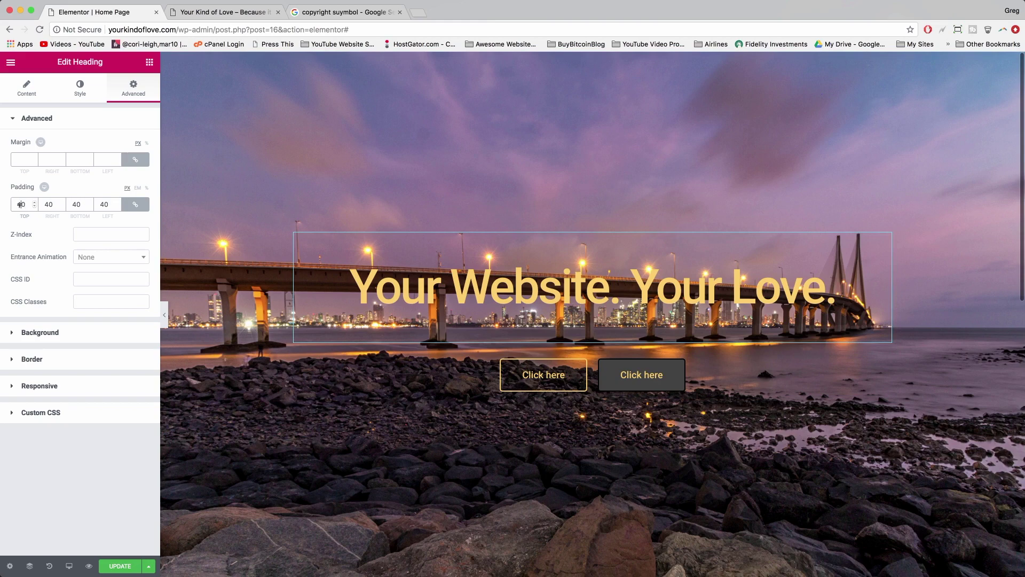
- Delete the hero heading's linked 40 px padding so no side has padding
{"action": "key", "text": "BackSpace"}
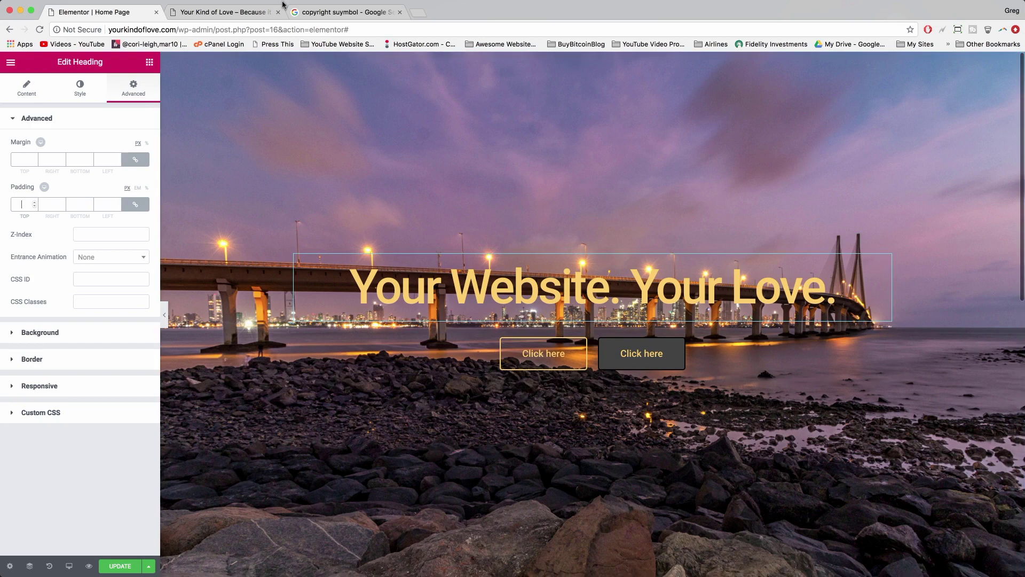
- Open the worli sea link bridge image from the Media Library in Edit Image mode
{"action": "left_click", "coordinate": [218, 13]}
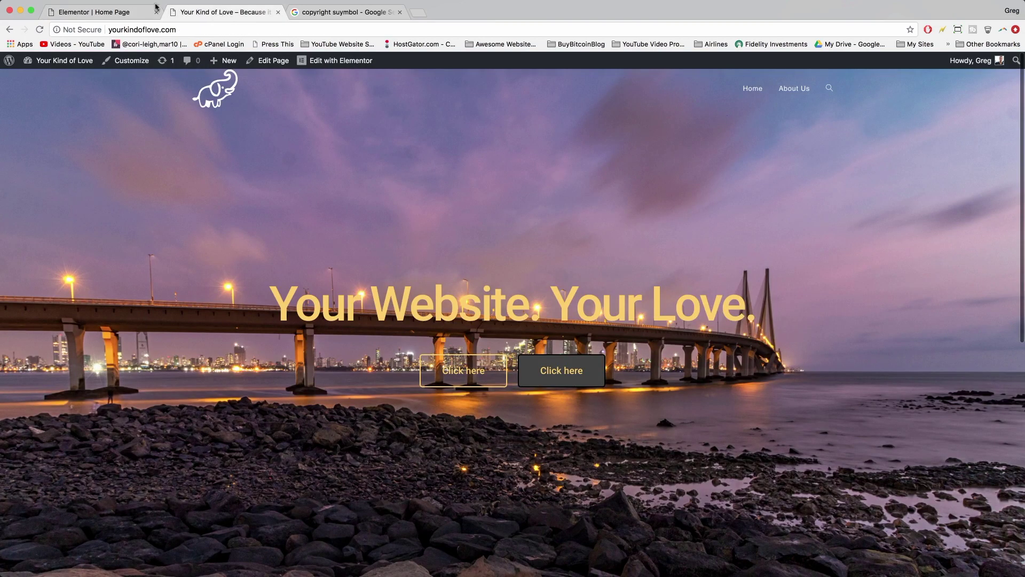
{"action": "left_click", "coordinate": [65, 60]}
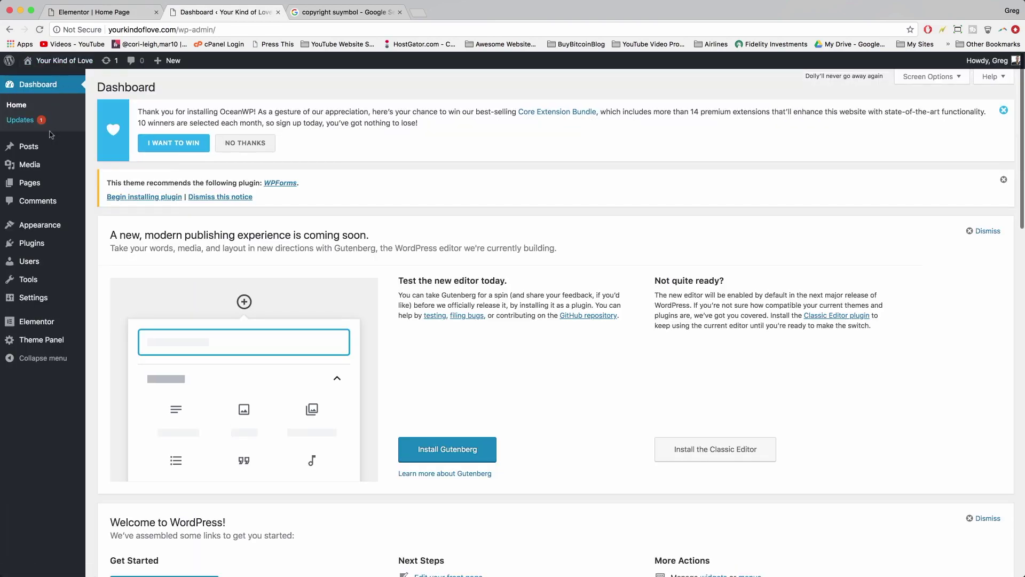
{"action": "left_click", "coordinate": [41, 167]}
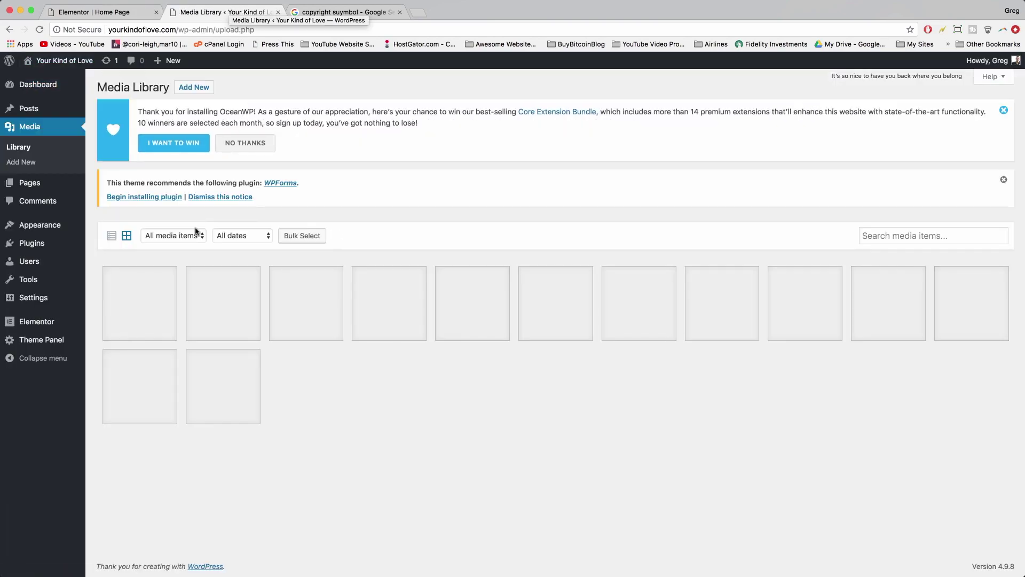
{"action": "left_click", "coordinate": [377, 300]}
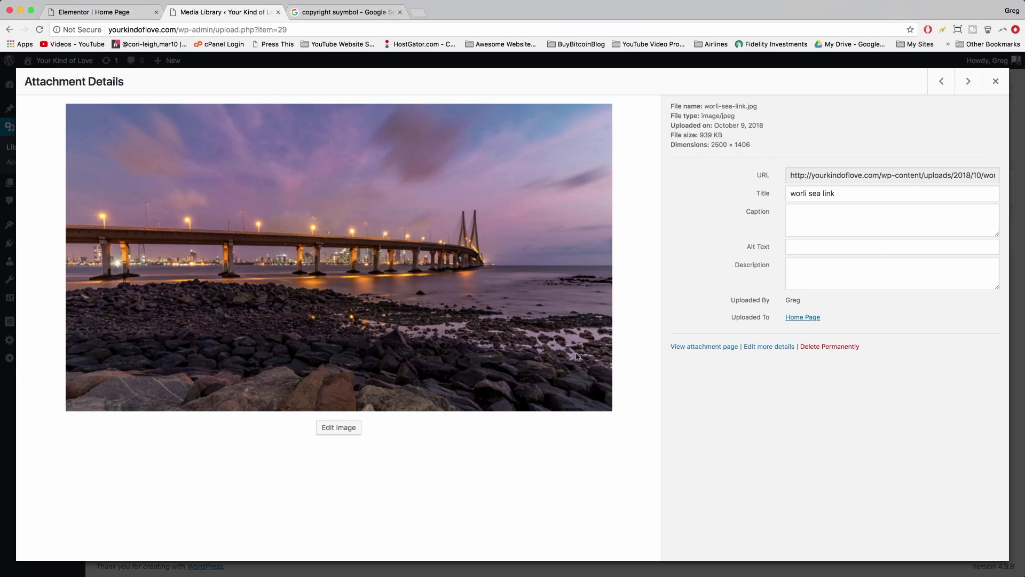
{"action": "left_click", "coordinate": [95, 13]}
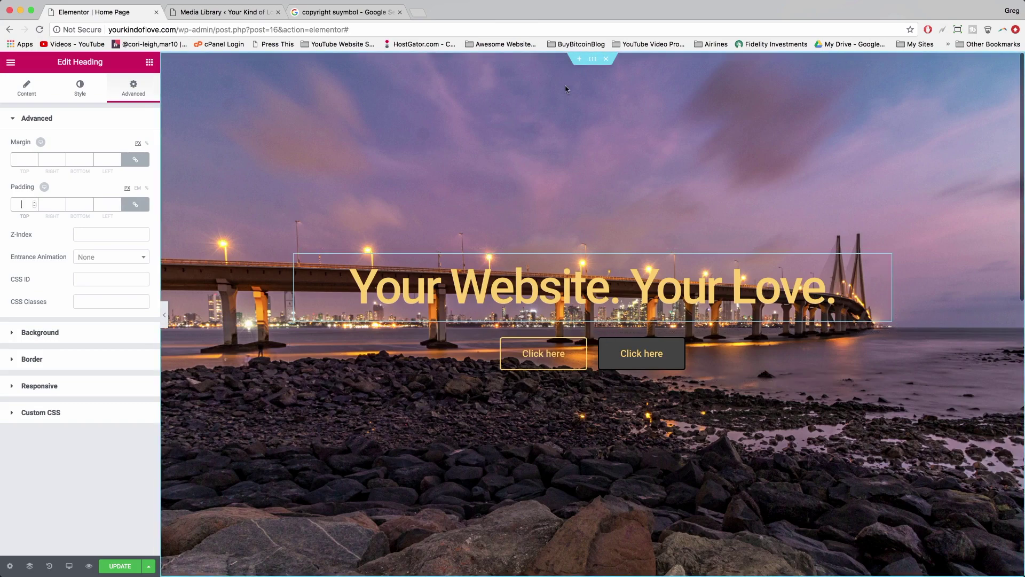
{"action": "left_click", "coordinate": [231, 12]}
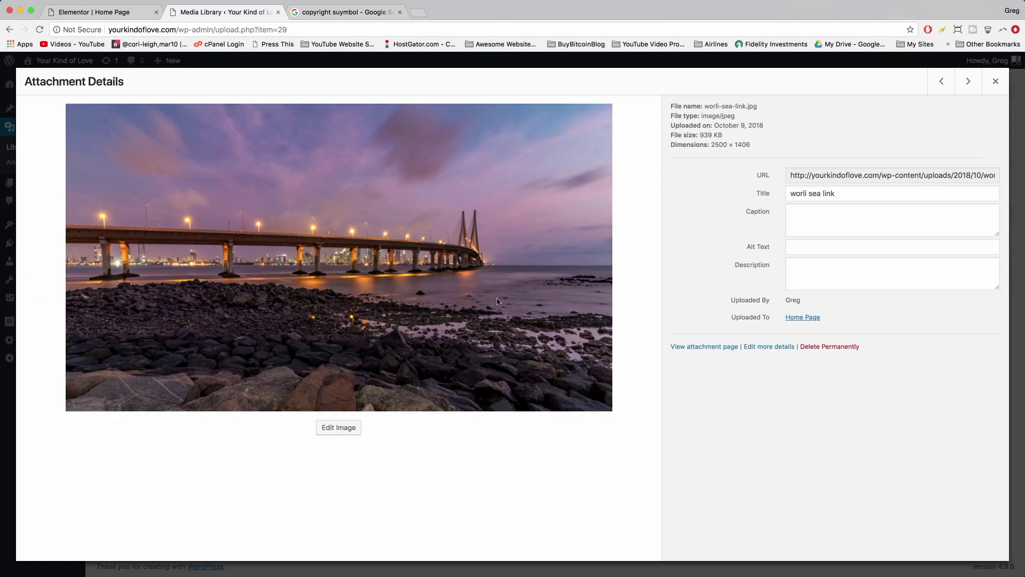
{"action": "left_click", "coordinate": [332, 428]}
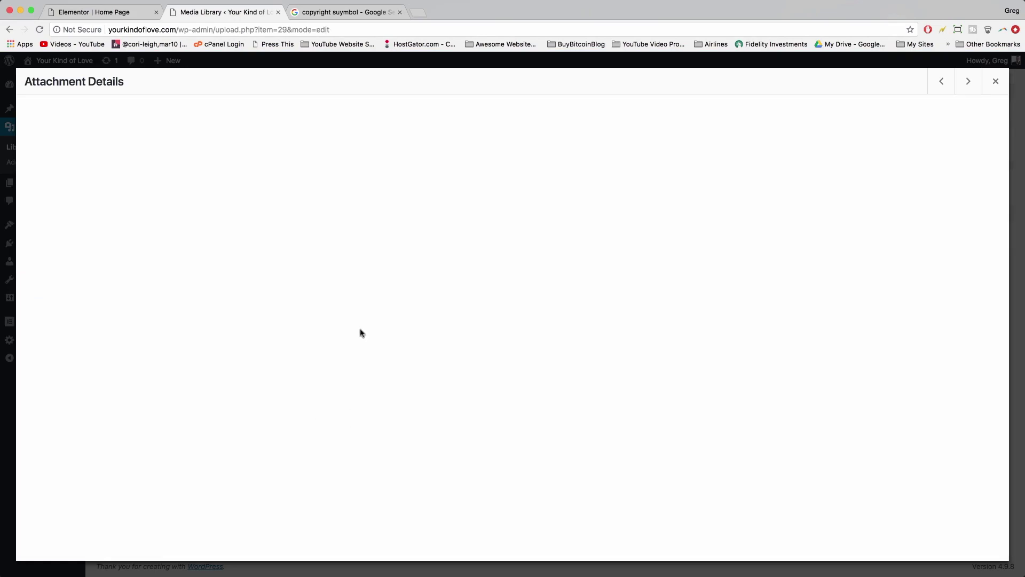
- Load yourkindoflove.com in a new browser tab
{"action": "left_click", "coordinate": [418, 12]}
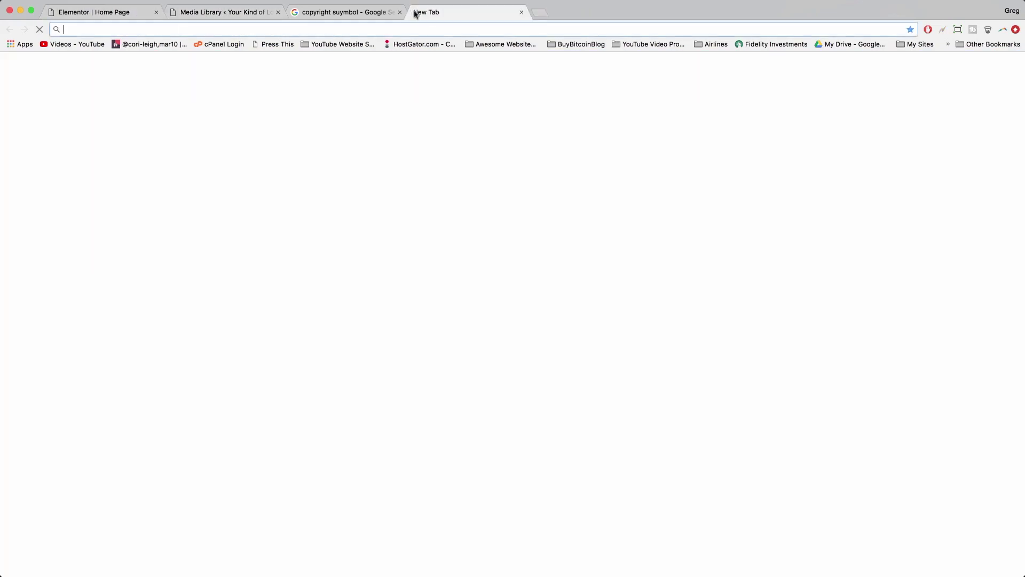
{"action": "type", "text": "you"}
{"action": "type", "text": "r"}
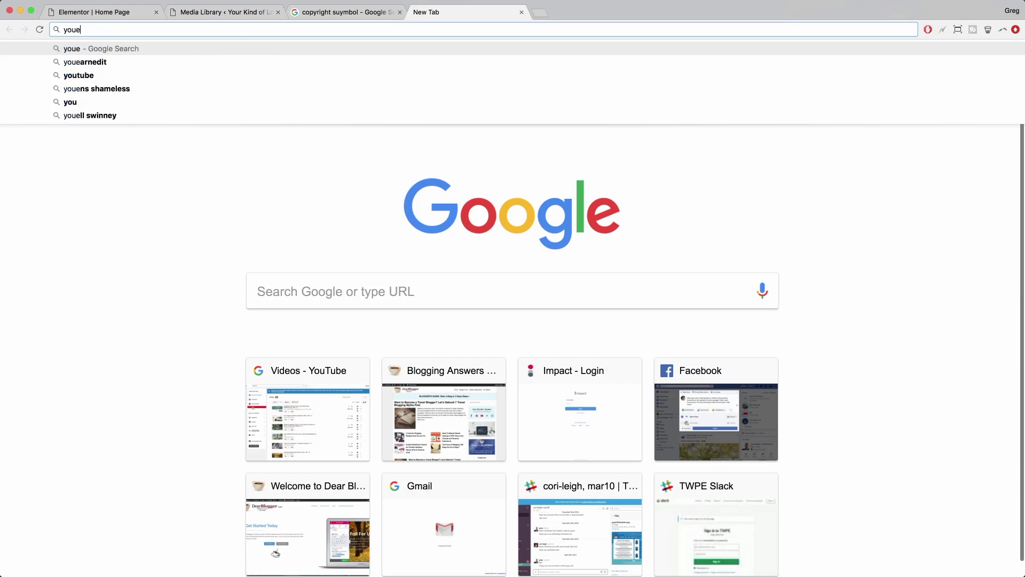
{"action": "key", "text": "Return"}
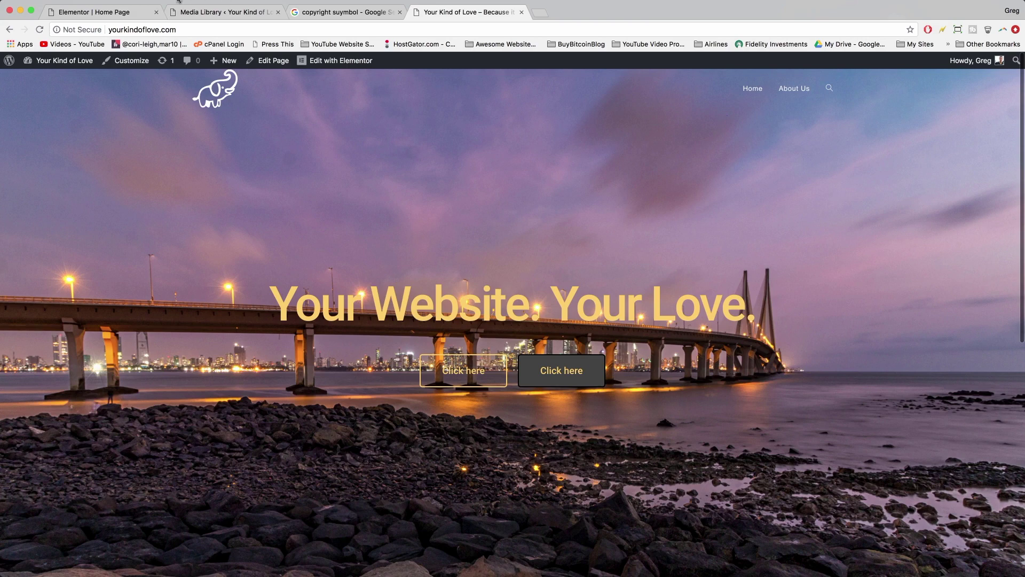
- Crop the bridge image to 2500 × 1037, trimming the foreground rocks, and save it
{"action": "left_click", "coordinate": [219, 13]}
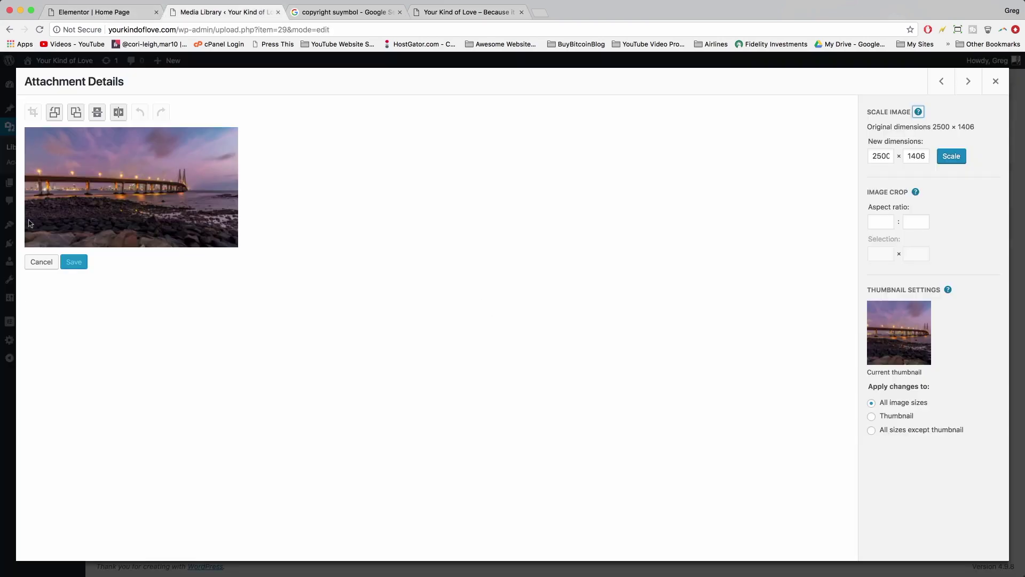
{"action": "left_click_drag", "start_coordinate": [32, 142], "coordinate": [243, 229]}
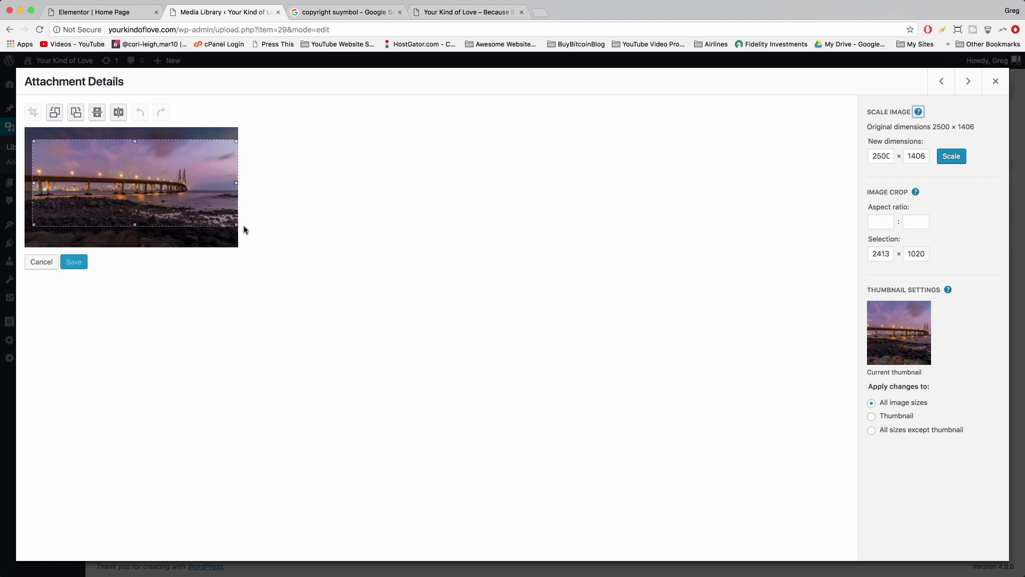
{"action": "left_click_drag", "start_coordinate": [32, 142], "coordinate": [24, 127]}
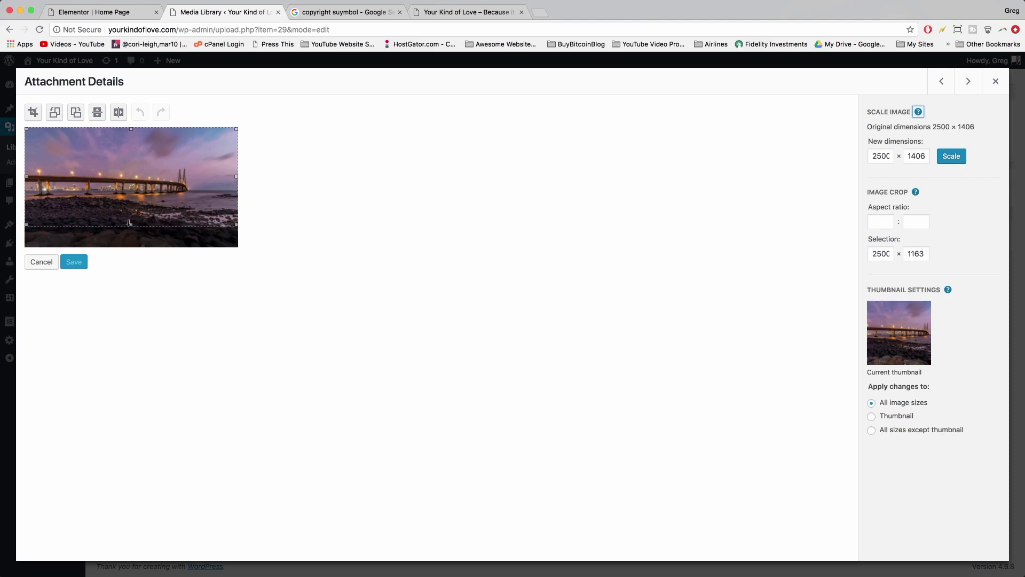
{"action": "left_click_drag", "start_coordinate": [129, 223], "coordinate": [130, 216]}
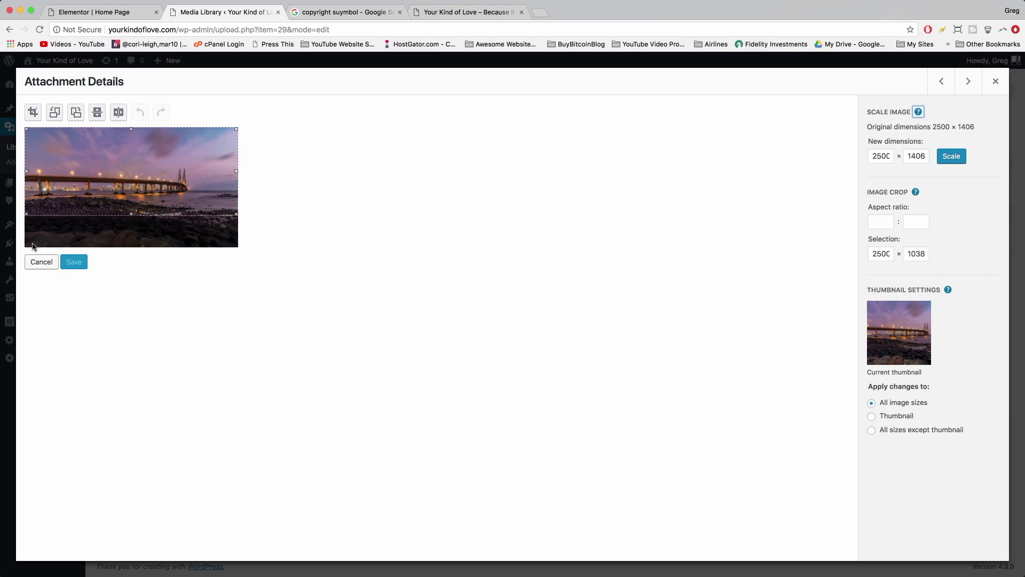
{"action": "left_click", "coordinate": [33, 113]}
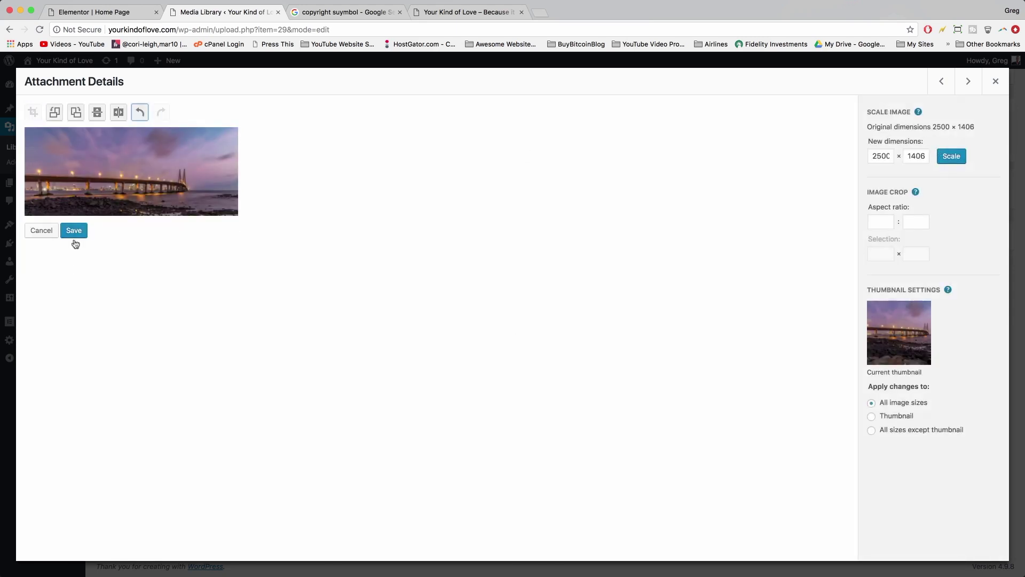
{"action": "left_click", "coordinate": [72, 233]}
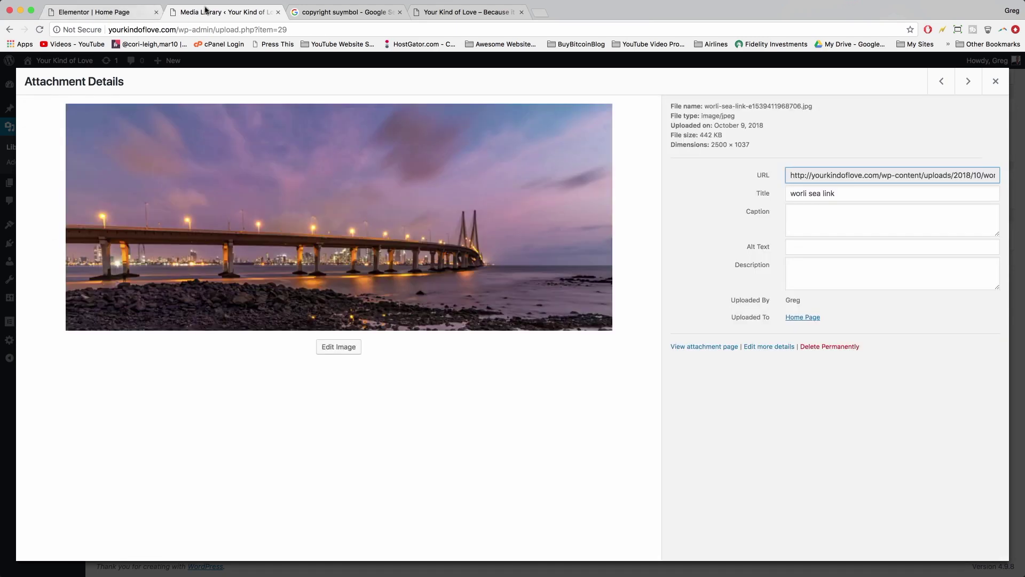
- Check the live home page, then return to the Elementor editor
{"action": "key", "text": "Escape"}
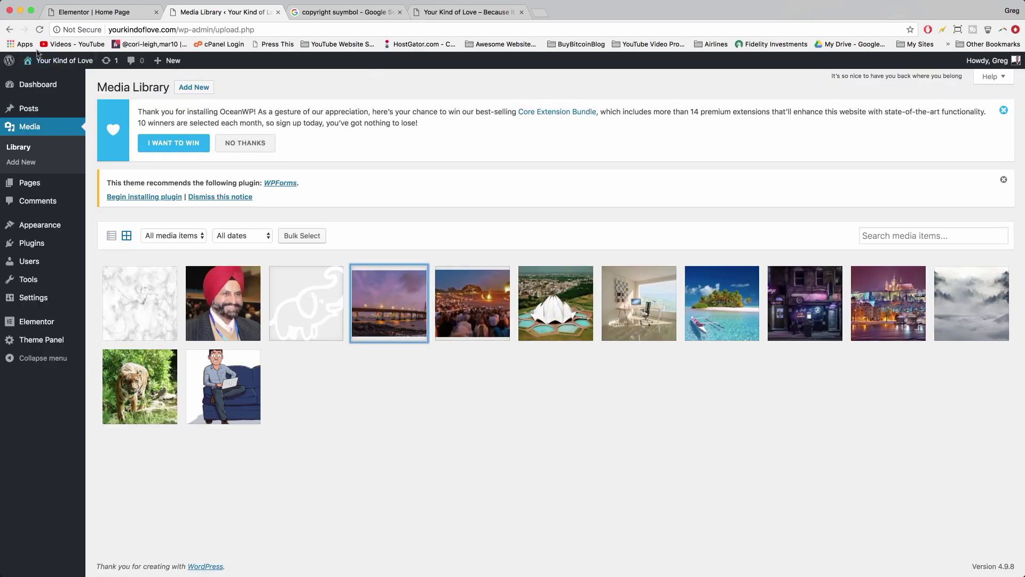
{"action": "left_click", "coordinate": [64, 61]}
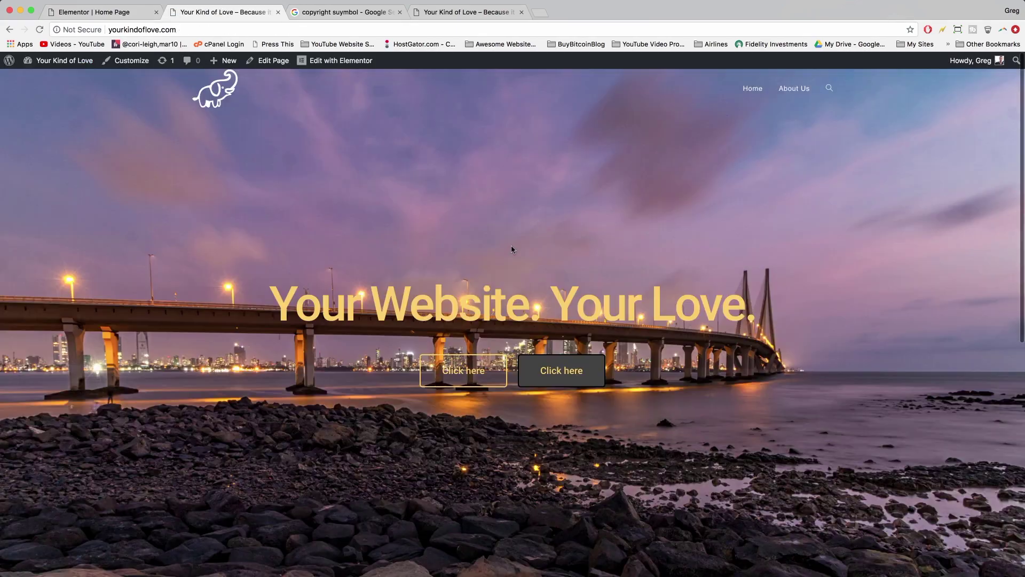
{"action": "scroll", "coordinate": [511, 245], "scroll_direction": "down", "scroll_amount": 3}
{"action": "scroll", "coordinate": [511, 245], "scroll_direction": "up", "scroll_amount": 4}
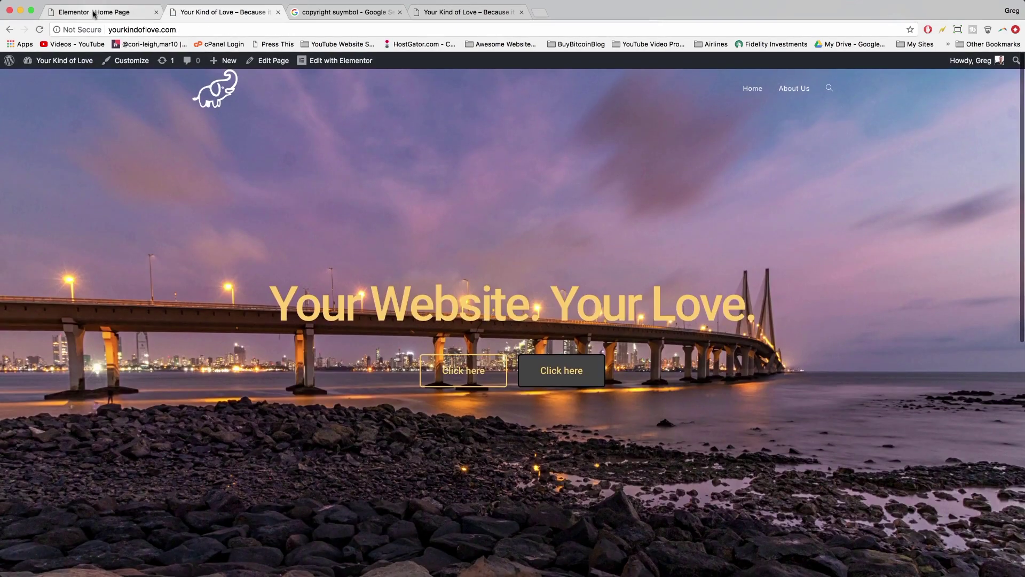
{"action": "left_click", "coordinate": [94, 12]}
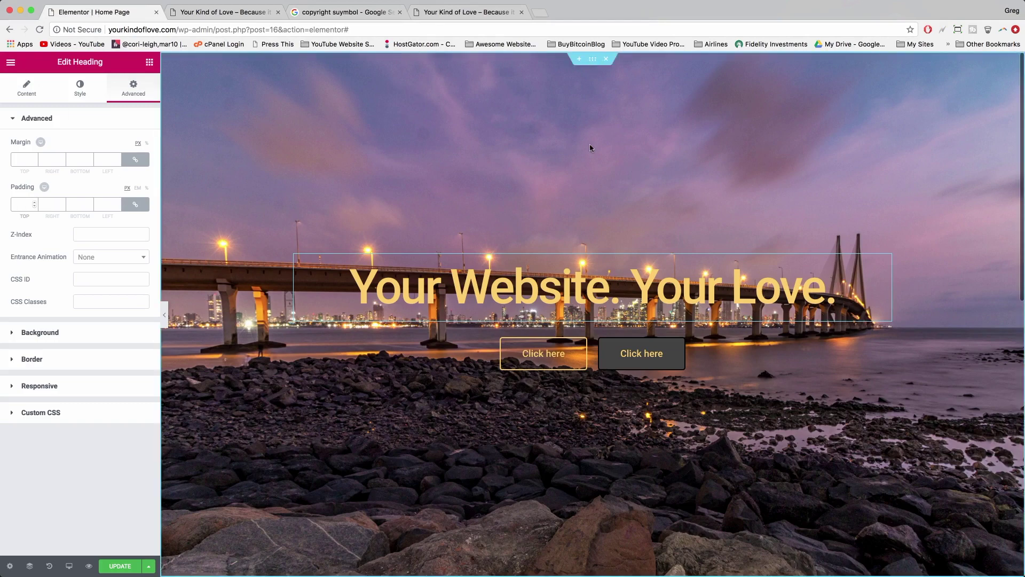
- Remove the hero section's old background image and save the page
{"action": "left_click", "coordinate": [592, 59]}
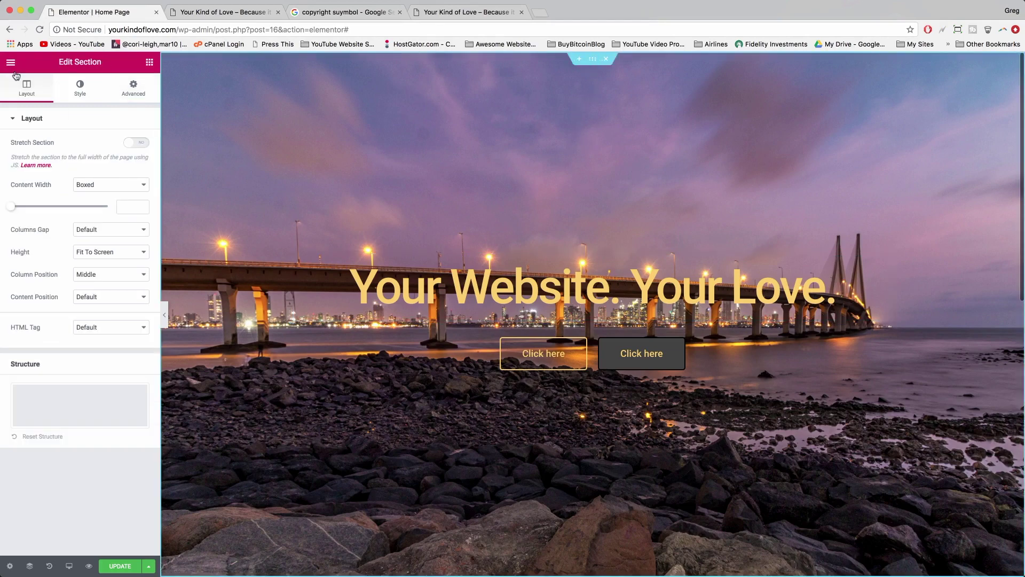
{"action": "left_click", "coordinate": [70, 90]}
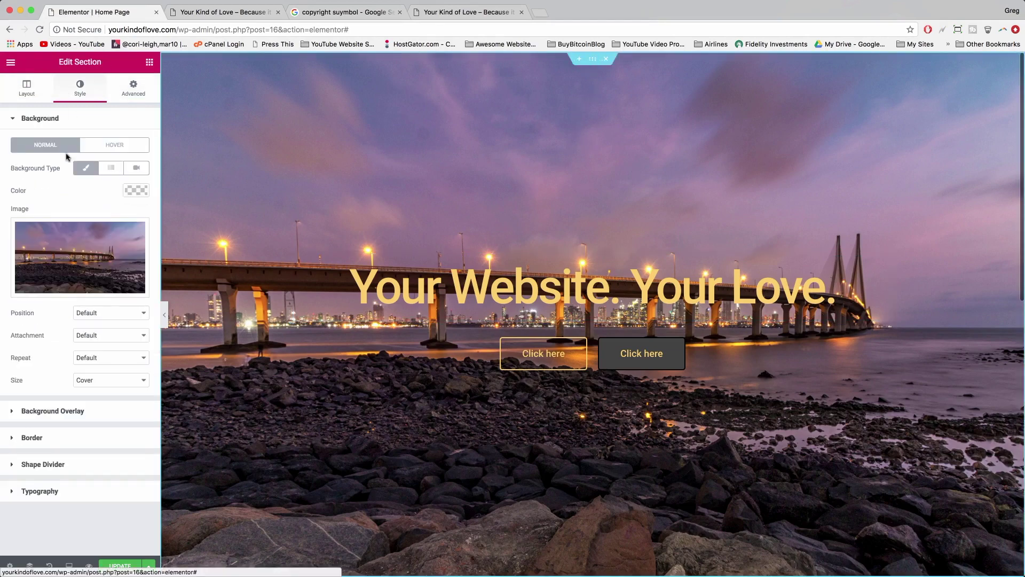
{"action": "left_click", "coordinate": [75, 287]}
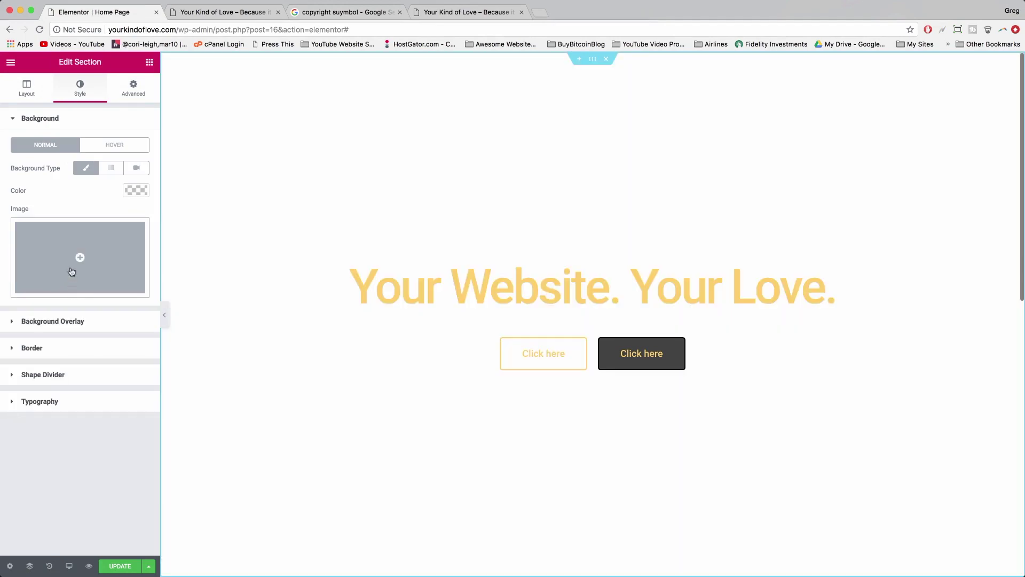
{"action": "left_click", "coordinate": [116, 566]}
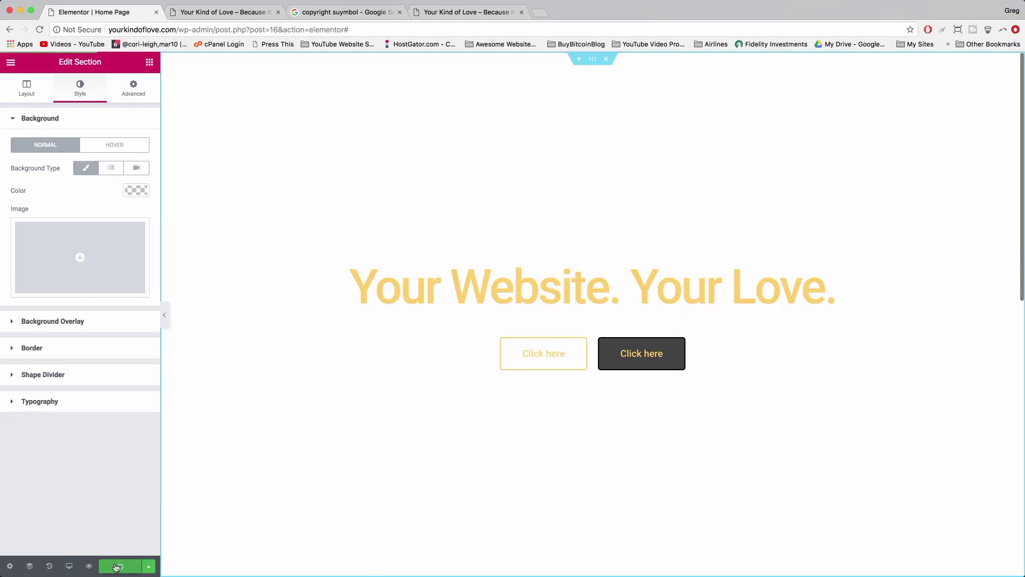
{"action": "left_click", "coordinate": [62, 244]}
{"action": "left_click", "coordinate": [316, 161]}
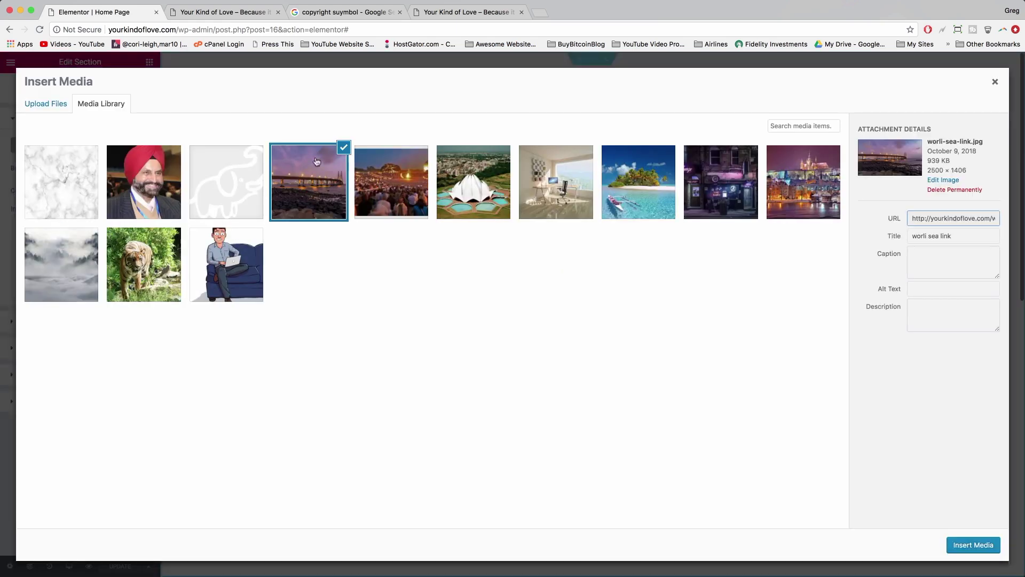
{"action": "left_click", "coordinate": [993, 84]}
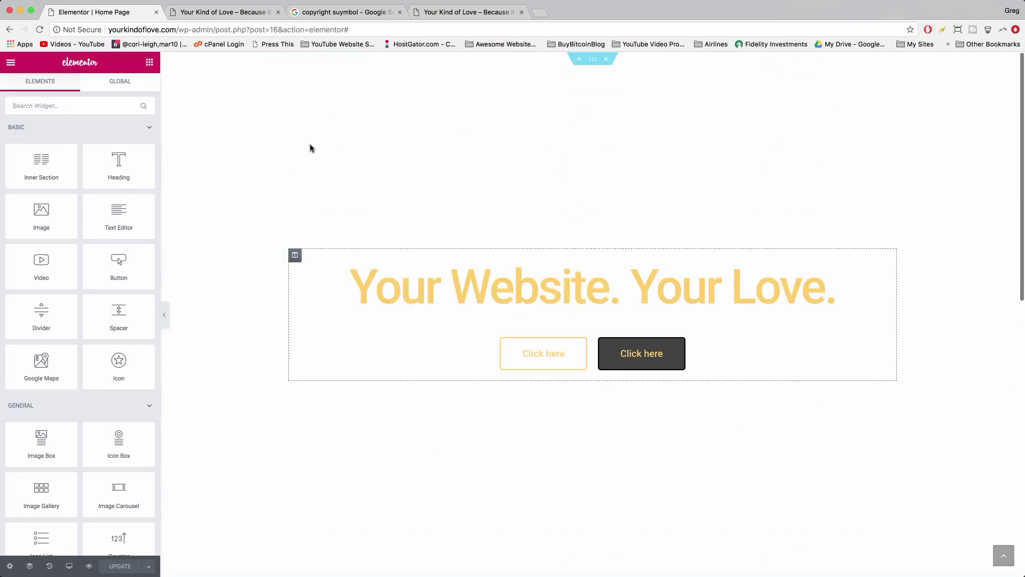
- Set the cropped worli sea link photo as the hero background and save the page
{"action": "left_click", "coordinate": [594, 65]}
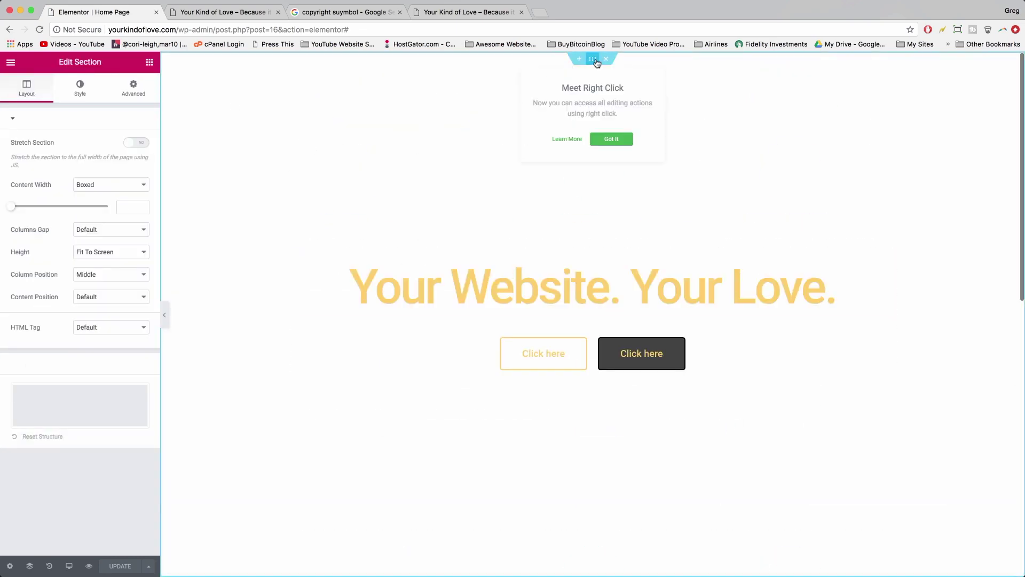
{"action": "left_click", "coordinate": [79, 88]}
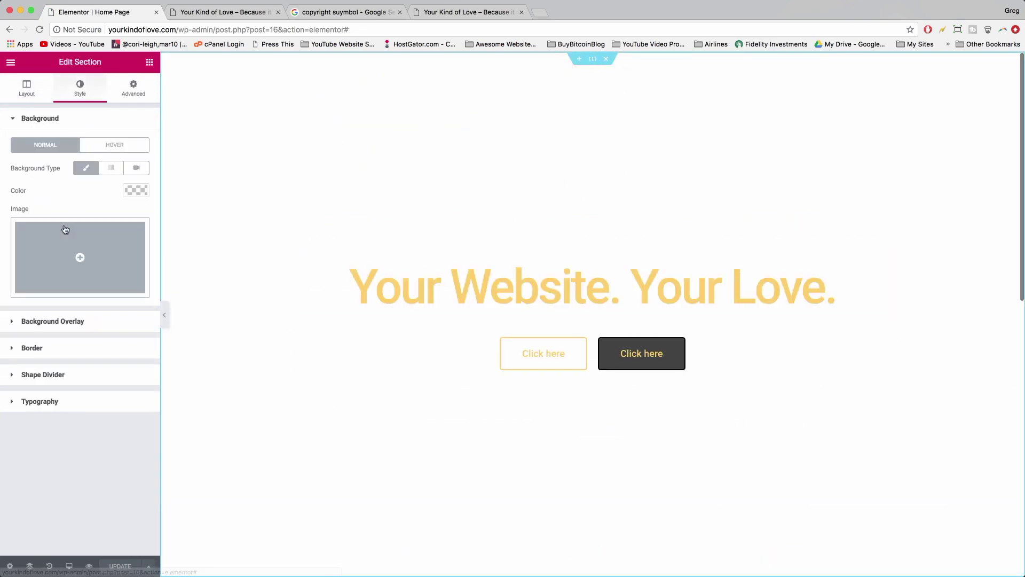
{"action": "left_click", "coordinate": [64, 229]}
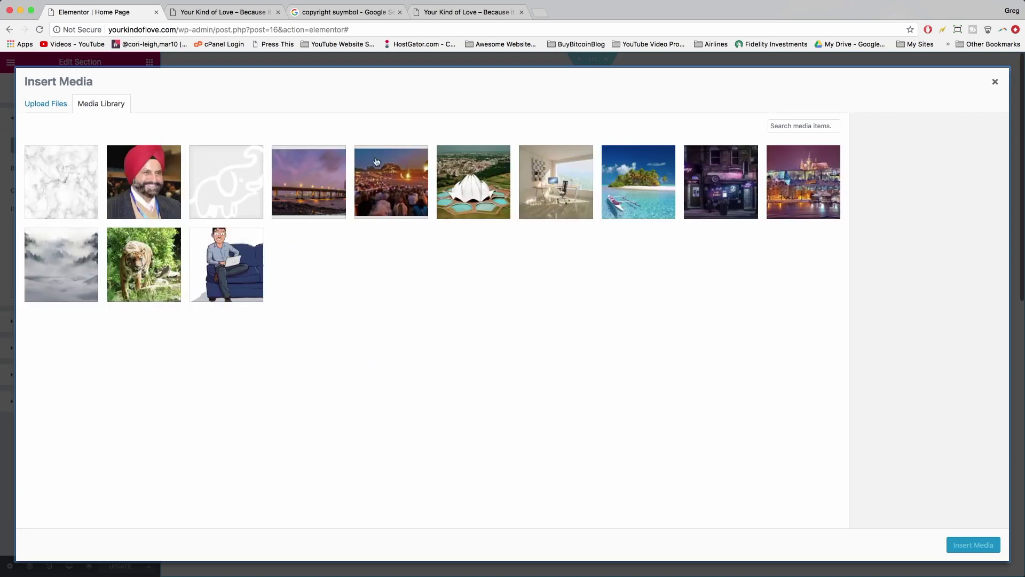
{"action": "left_click", "coordinate": [302, 190]}
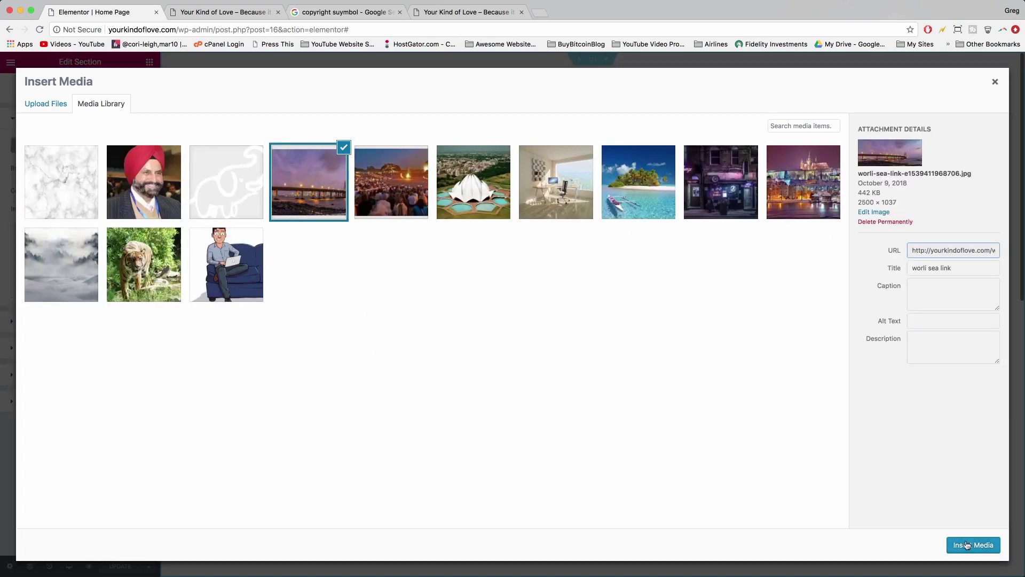
{"action": "left_click", "coordinate": [969, 544]}
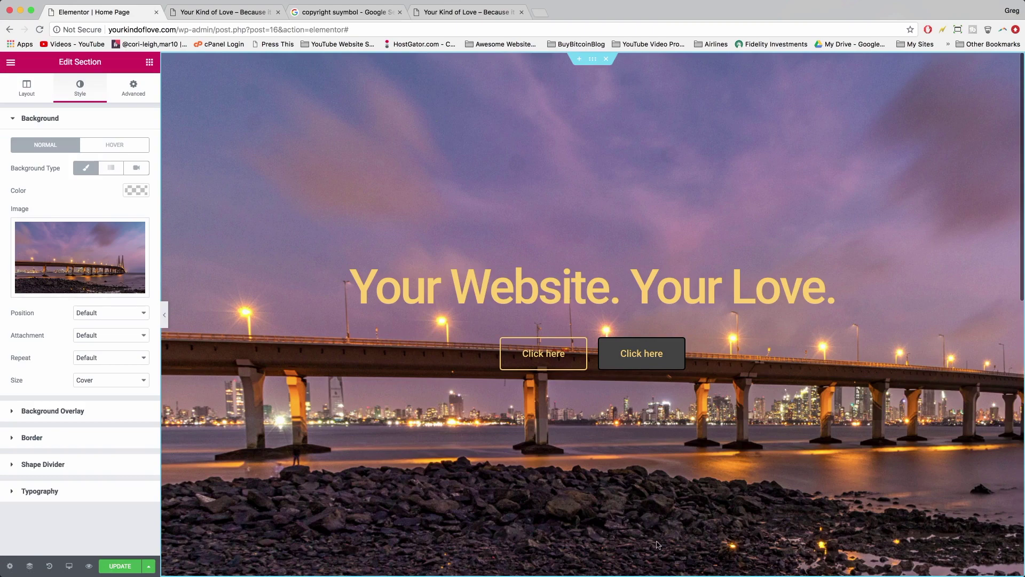
{"action": "left_click", "coordinate": [120, 568]}
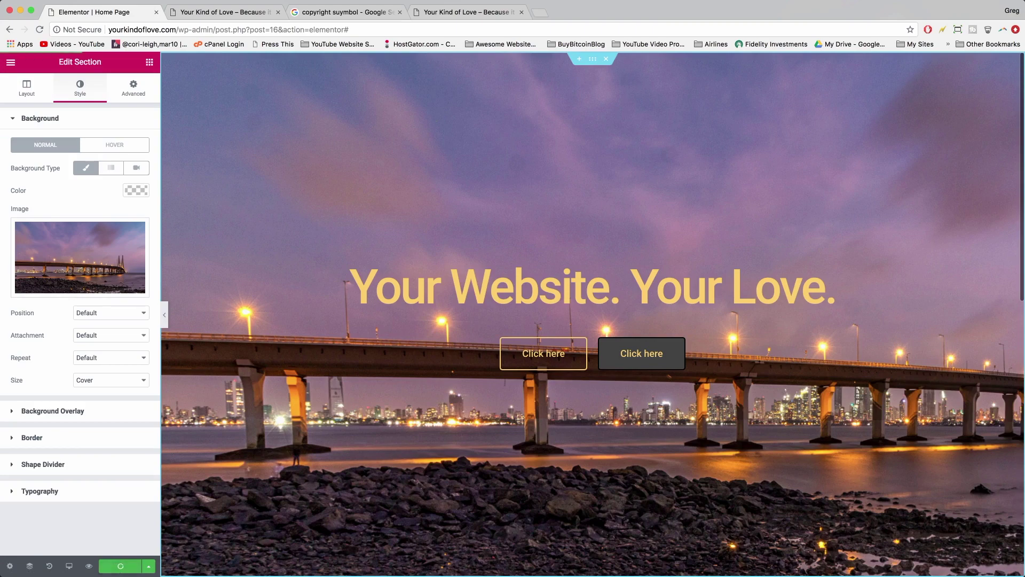
{"action": "left_click", "coordinate": [228, 8]}
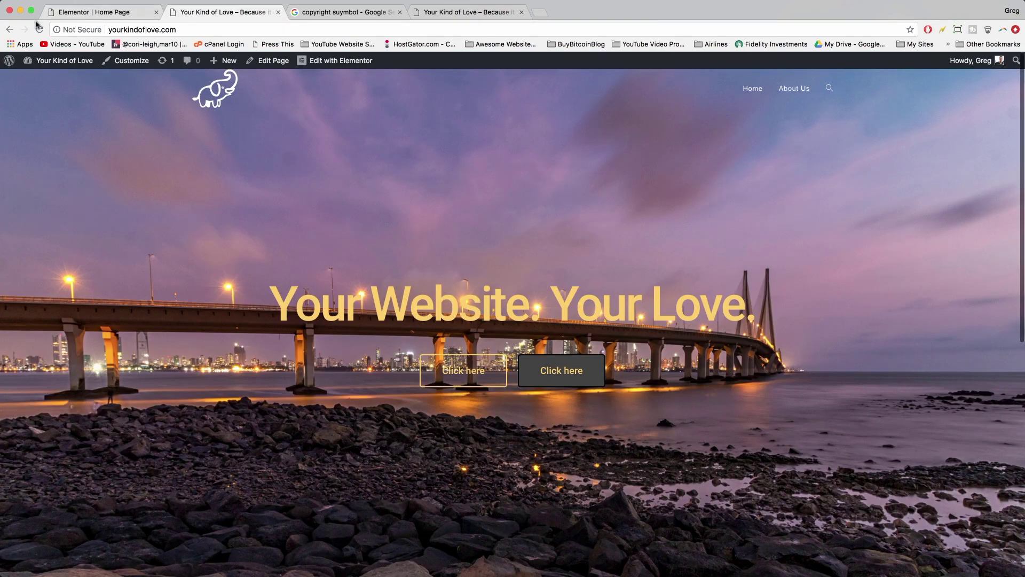
- Reload the live site to review the bridge hero, then scroll the editor to the feature section
{"action": "left_click", "coordinate": [39, 30]}
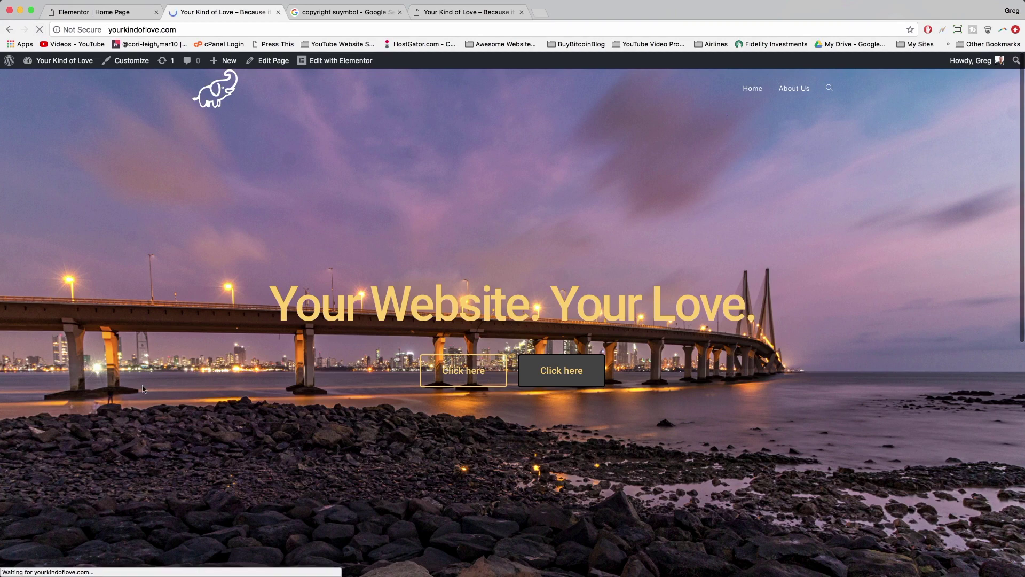
{"action": "scroll", "coordinate": [576, 365], "scroll_direction": "down", "scroll_amount": 6}
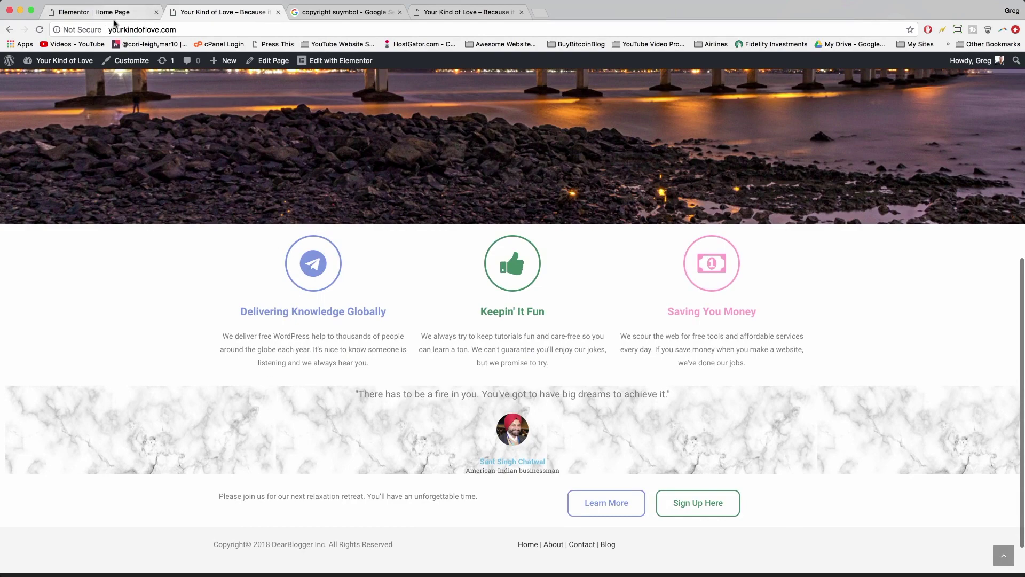
{"action": "left_click", "coordinate": [110, 13]}
{"action": "scroll", "coordinate": [567, 390], "scroll_direction": "down", "scroll_amount": 10}
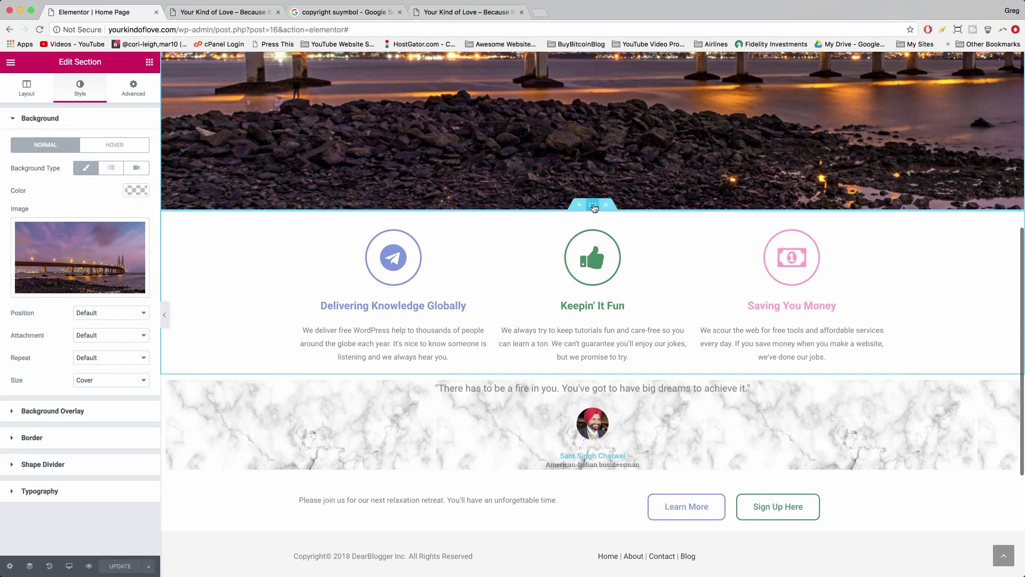
- Give the three-feature section 32 px padding on all four sides and save
{"action": "left_click", "coordinate": [593, 206]}
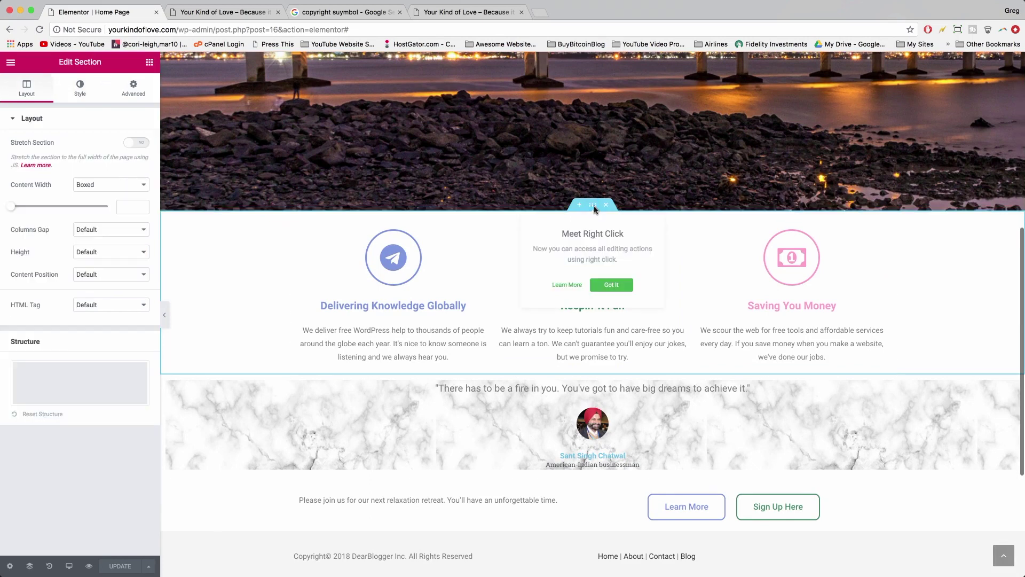
{"action": "left_click", "coordinate": [130, 88]}
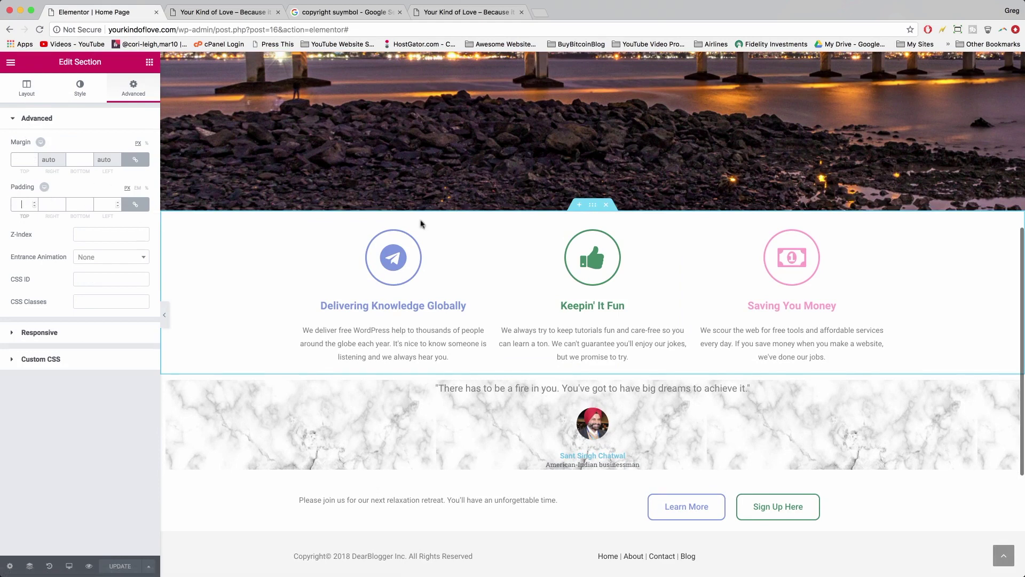
{"action": "left_click", "coordinate": [32, 205]}
{"action": "type", "text": "50"}
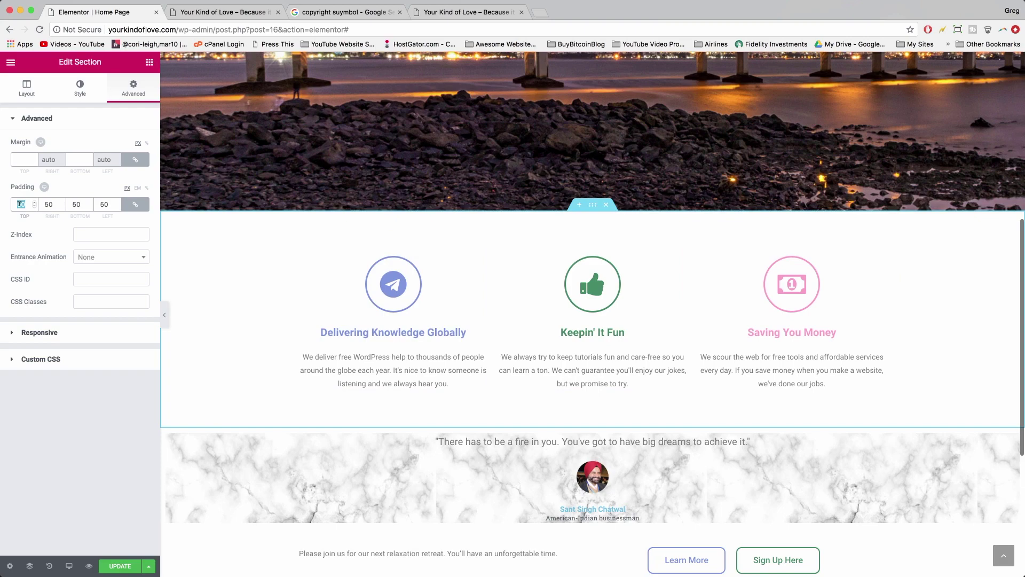
{"action": "type", "text": "32"}
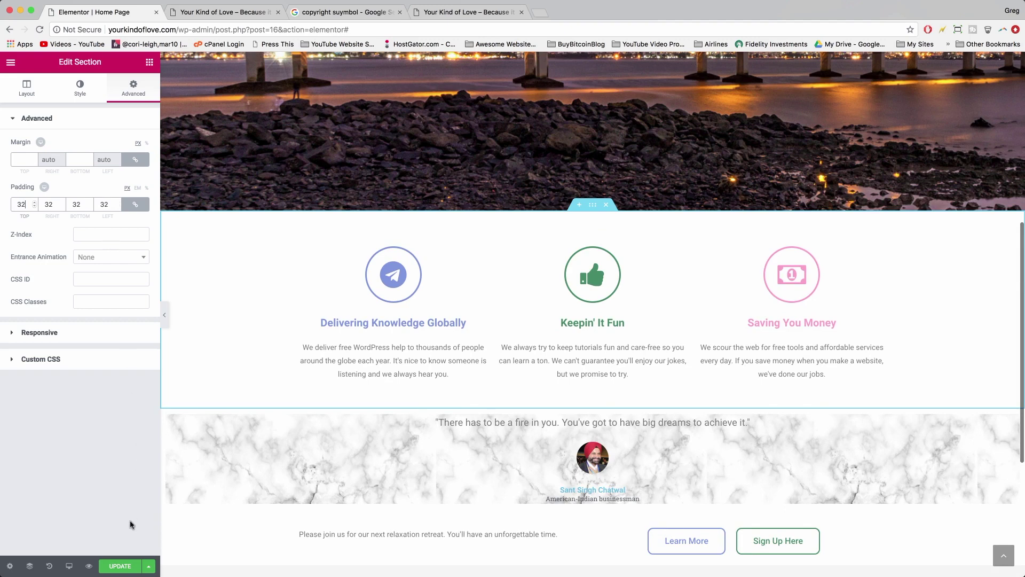
{"action": "left_click", "coordinate": [122, 567]}
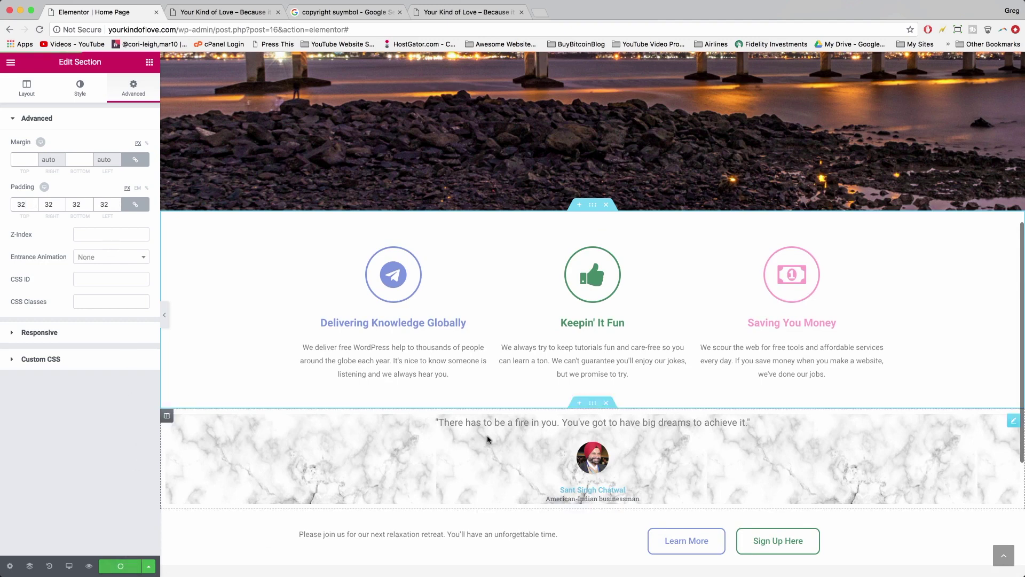
- Set the 'Delivering Knowledge Globally' description typography to 18 px size, weight 400
{"action": "left_click", "coordinate": [383, 359]}
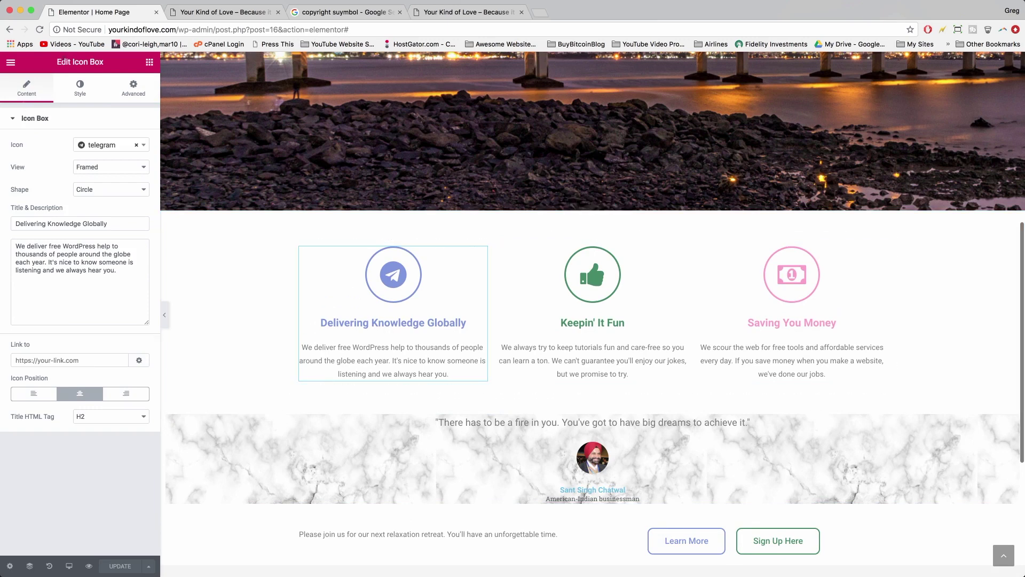
{"action": "left_click", "coordinate": [80, 92]}
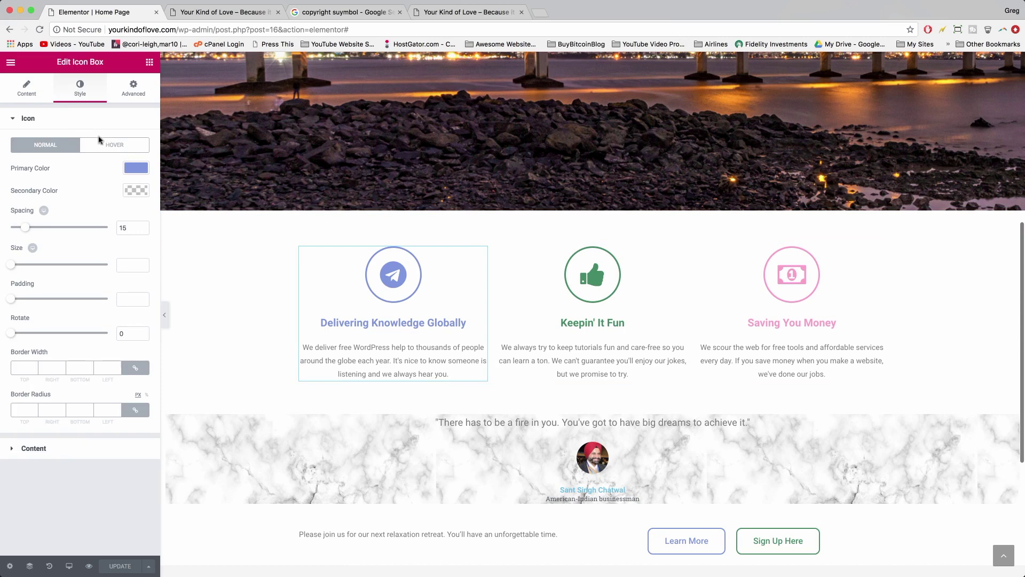
{"action": "left_click", "coordinate": [39, 449]}
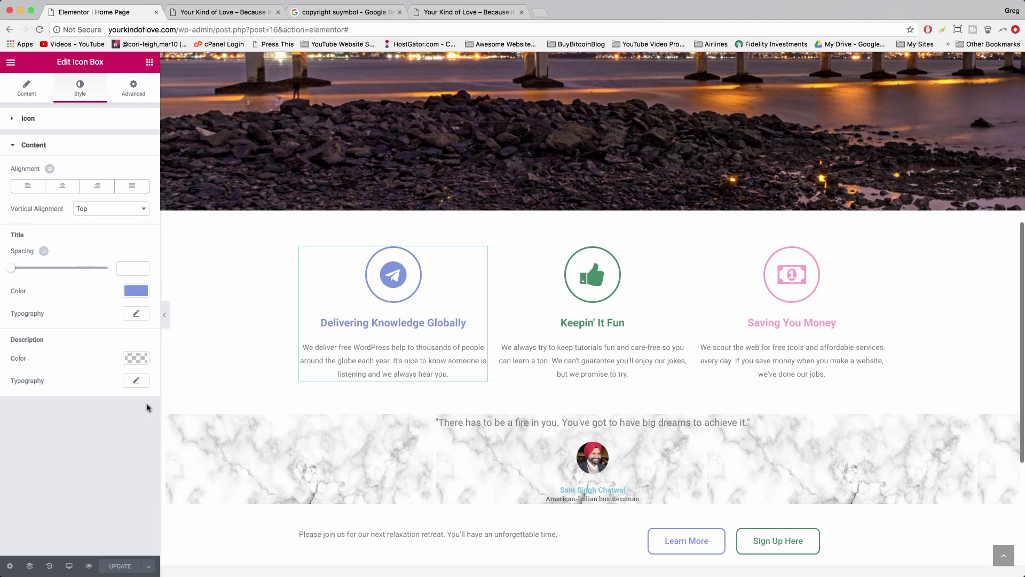
{"action": "left_click", "coordinate": [130, 384]}
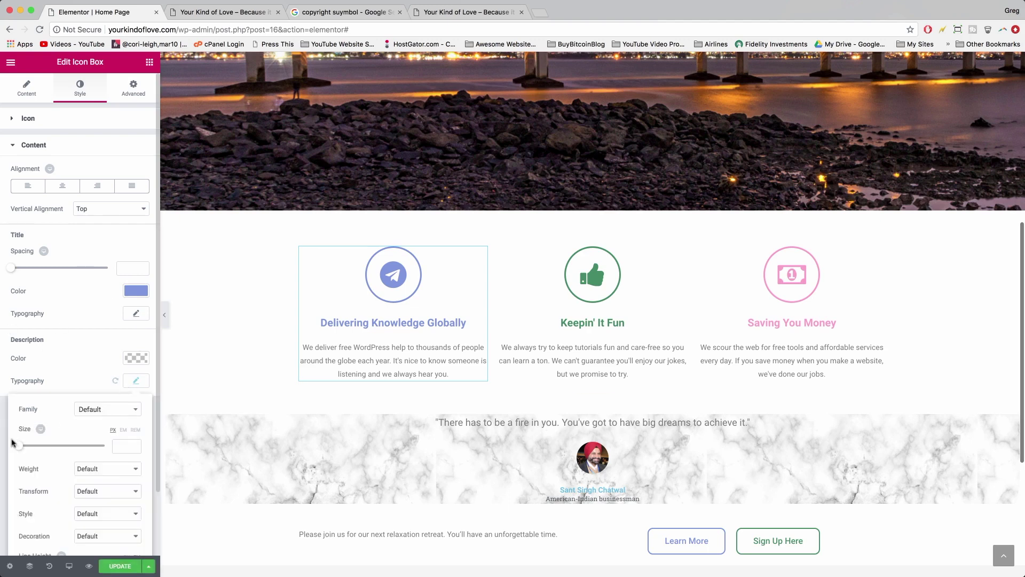
{"action": "left_click_drag", "start_coordinate": [19, 445], "coordinate": [29, 447]}
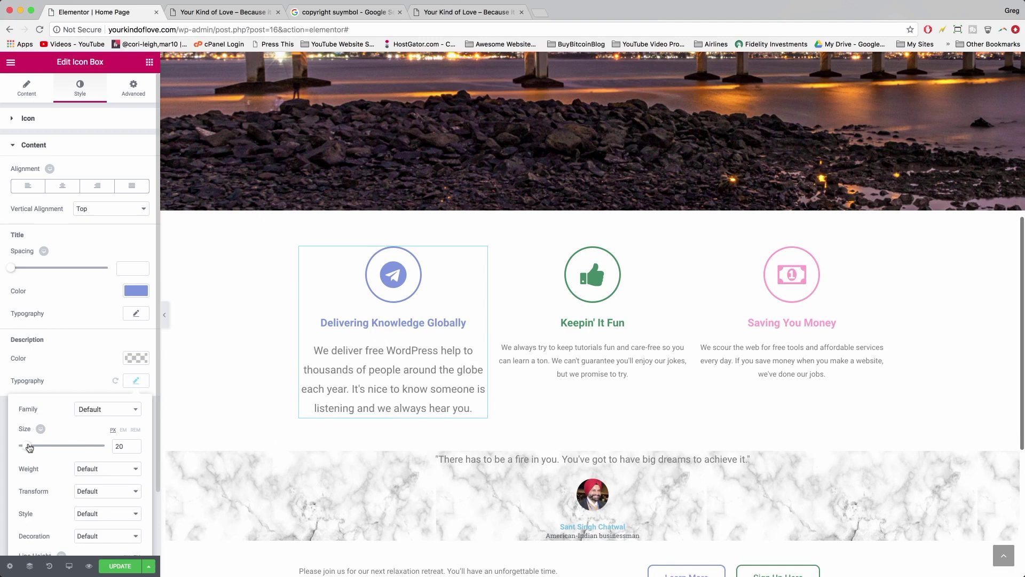
{"action": "left_click", "coordinate": [122, 443]}
{"action": "left_click", "coordinate": [119, 444]}
{"action": "type", "text": "18"}
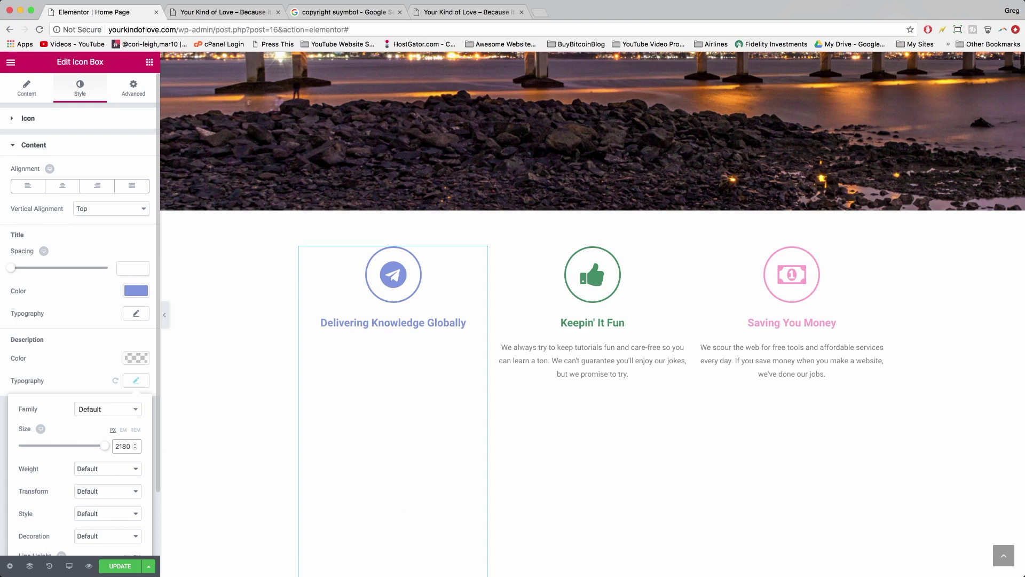
{"action": "double_click", "coordinate": [121, 443]}
{"action": "type", "text": "18"}
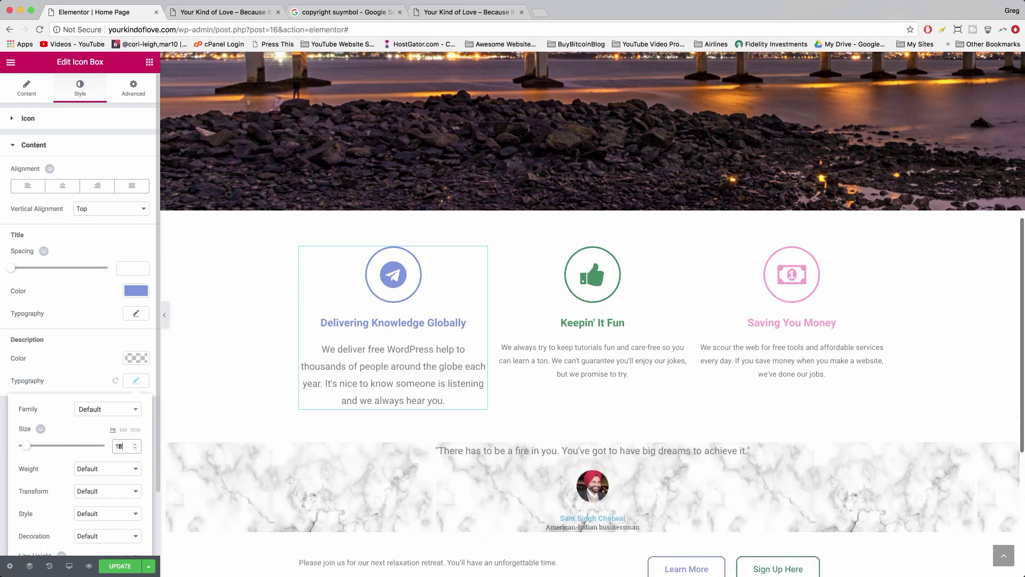
{"action": "scroll", "coordinate": [91, 459], "scroll_direction": "down", "scroll_amount": 2}
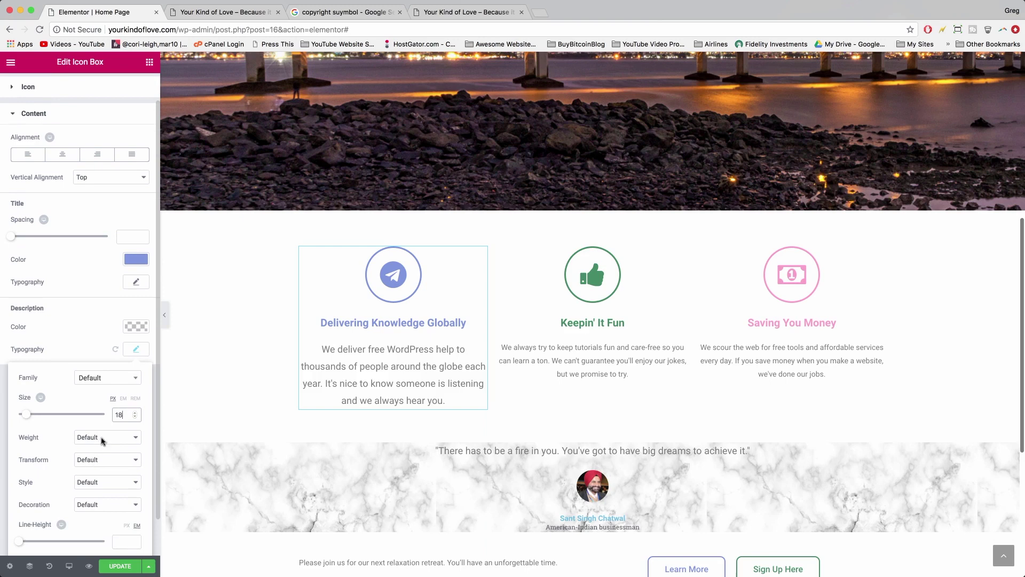
{"action": "left_click", "coordinate": [101, 438]}
{"action": "left_click", "coordinate": [92, 400]}
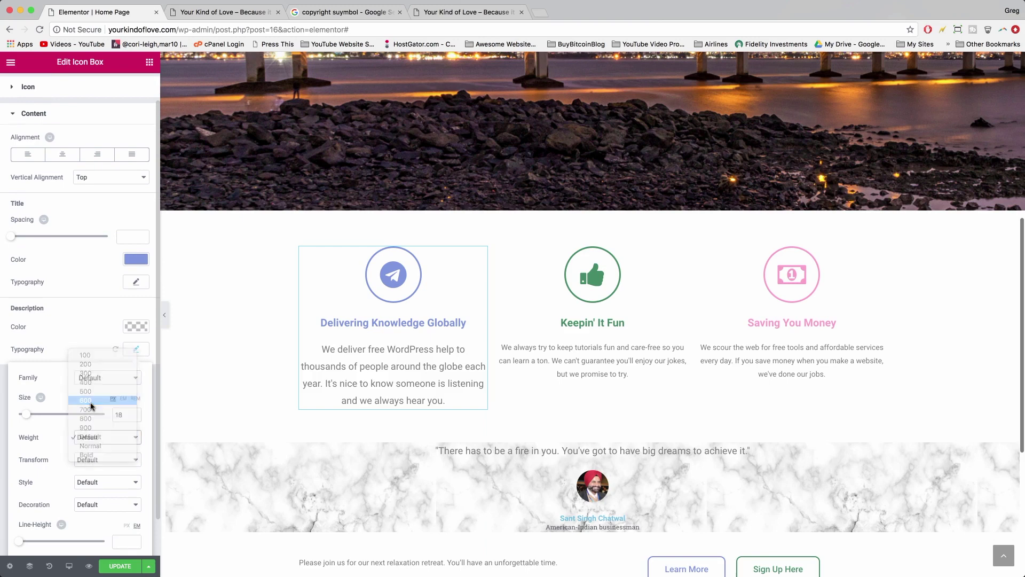
{"action": "left_click", "coordinate": [93, 438]}
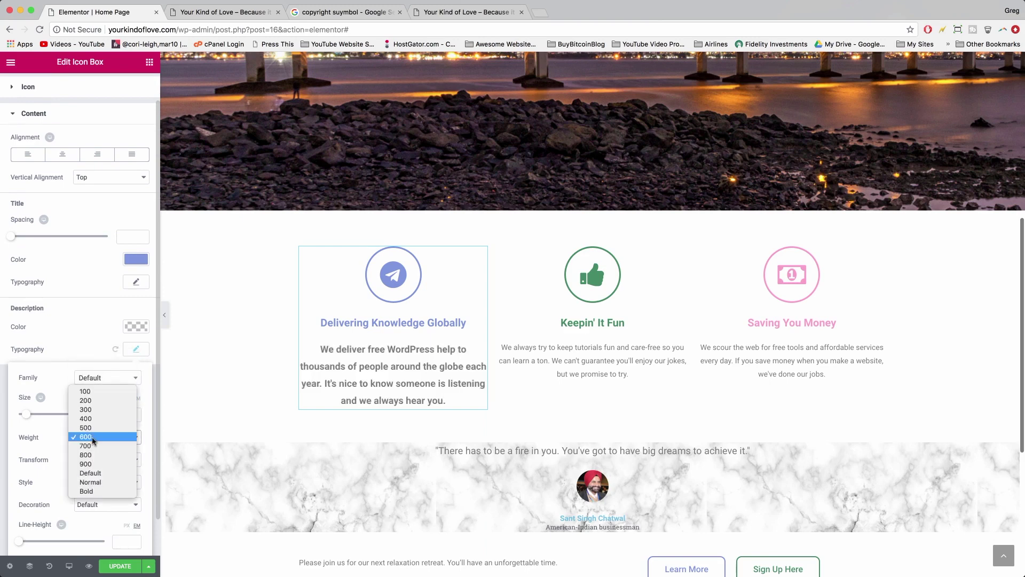
{"action": "left_click", "coordinate": [91, 409]}
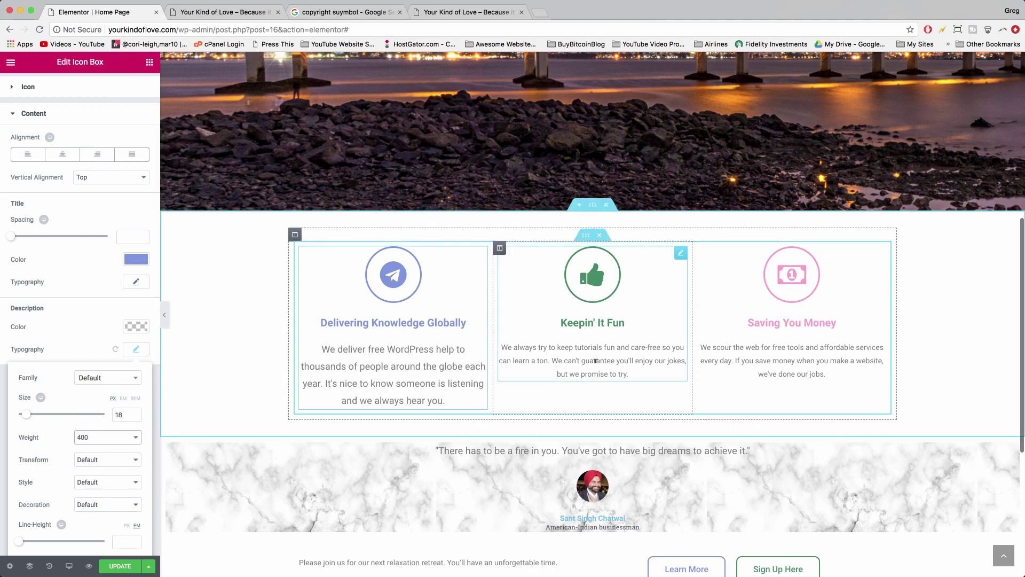
{"action": "left_click", "coordinate": [595, 361]}
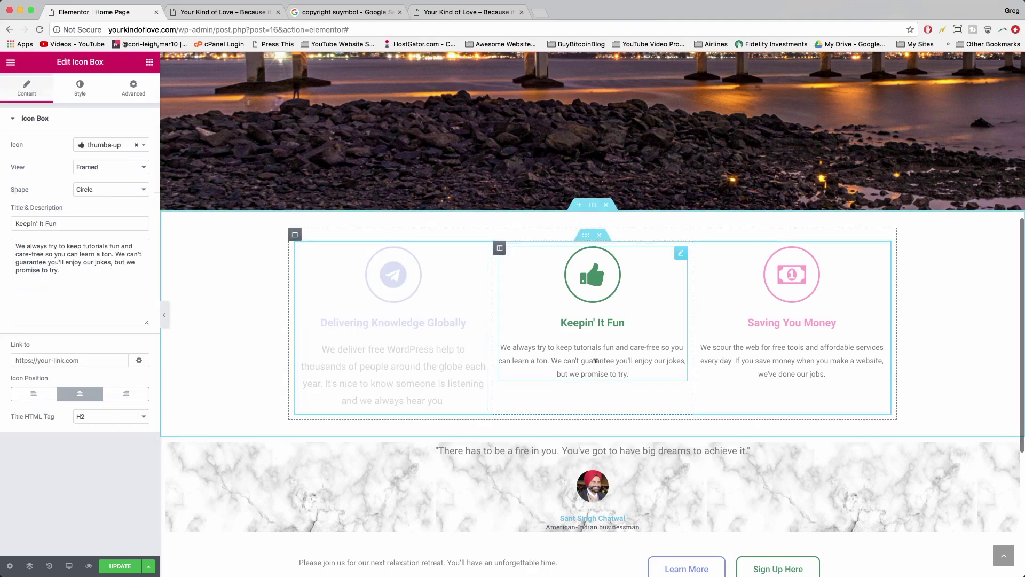
- Set the 'Keepin' It Fun' description typography to 18 px at weight 400
{"action": "left_click", "coordinate": [81, 88]}
{"action": "left_click", "coordinate": [63, 454]}
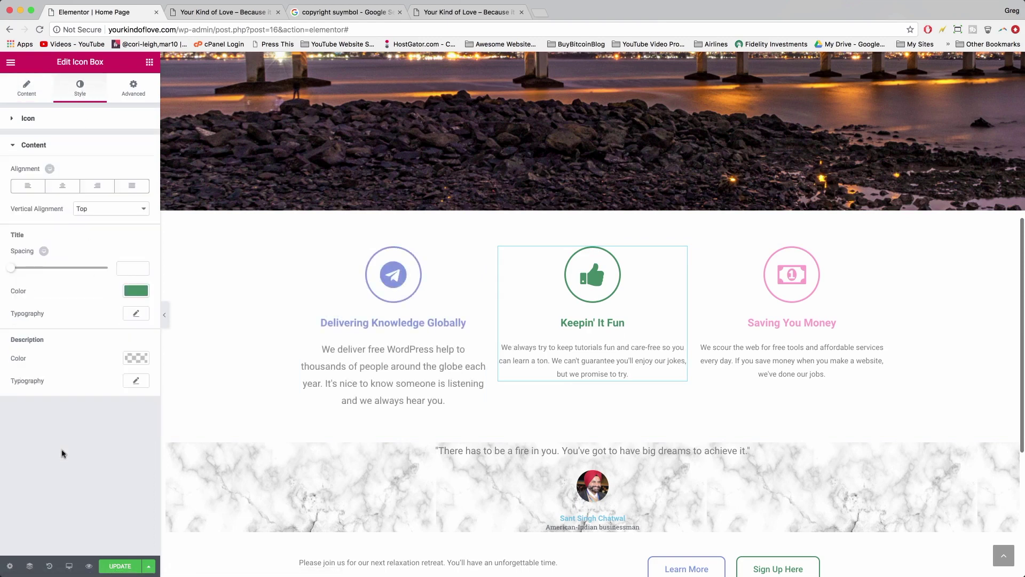
{"action": "left_click", "coordinate": [140, 384]}
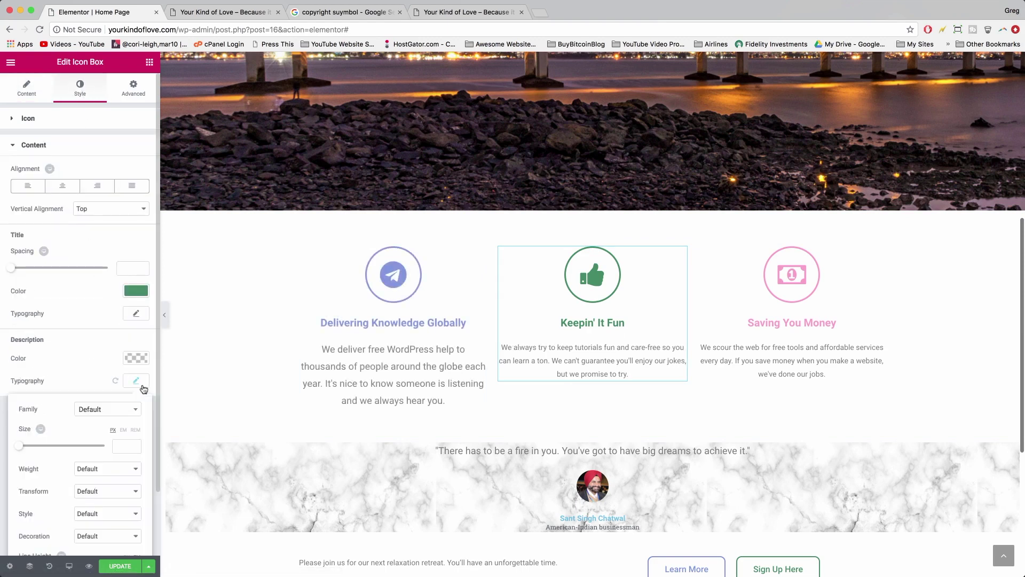
{"action": "left_click", "coordinate": [114, 446]}
{"action": "type", "text": "18"}
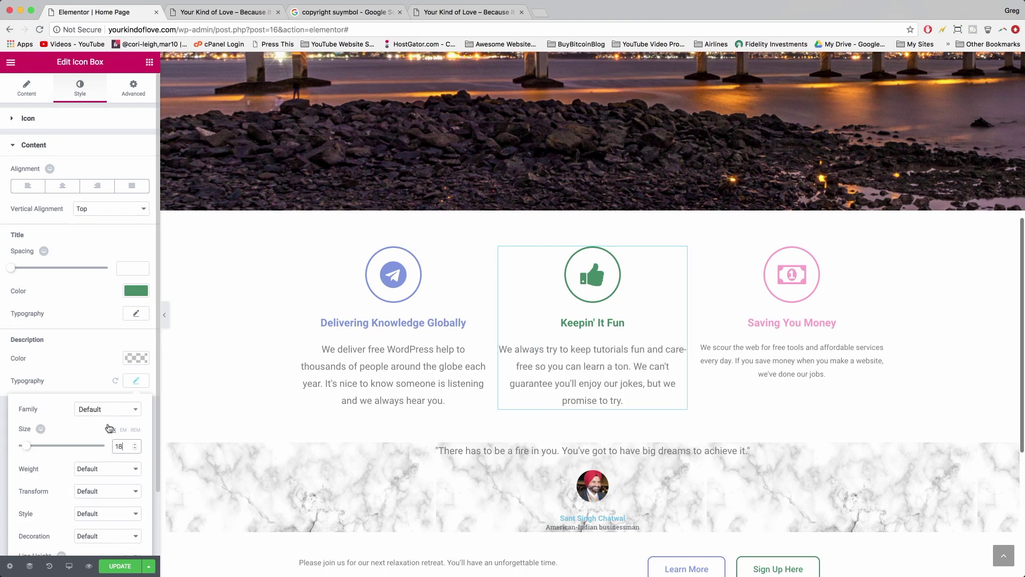
{"action": "left_click", "coordinate": [97, 469]}
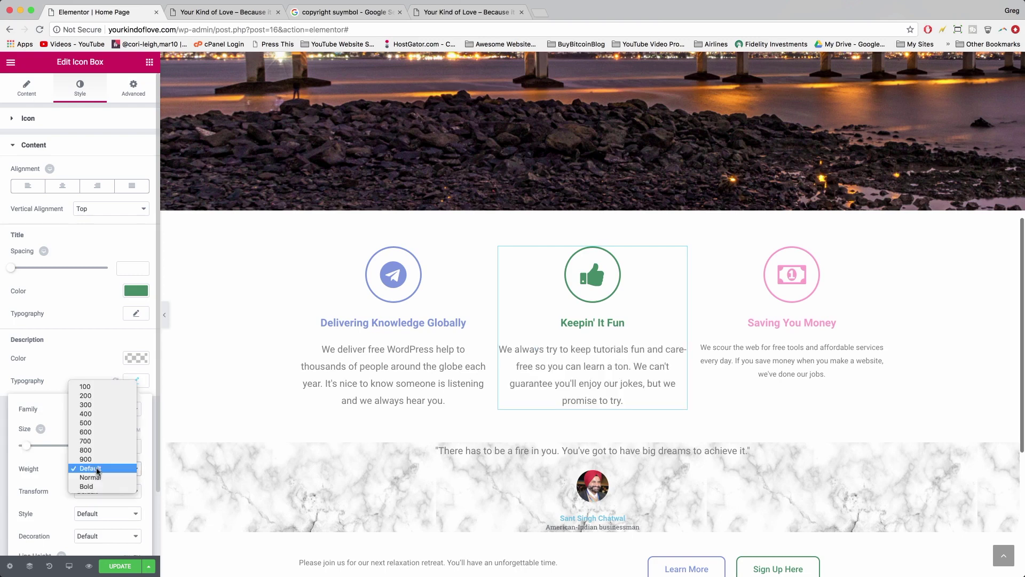
{"action": "left_click", "coordinate": [85, 413]}
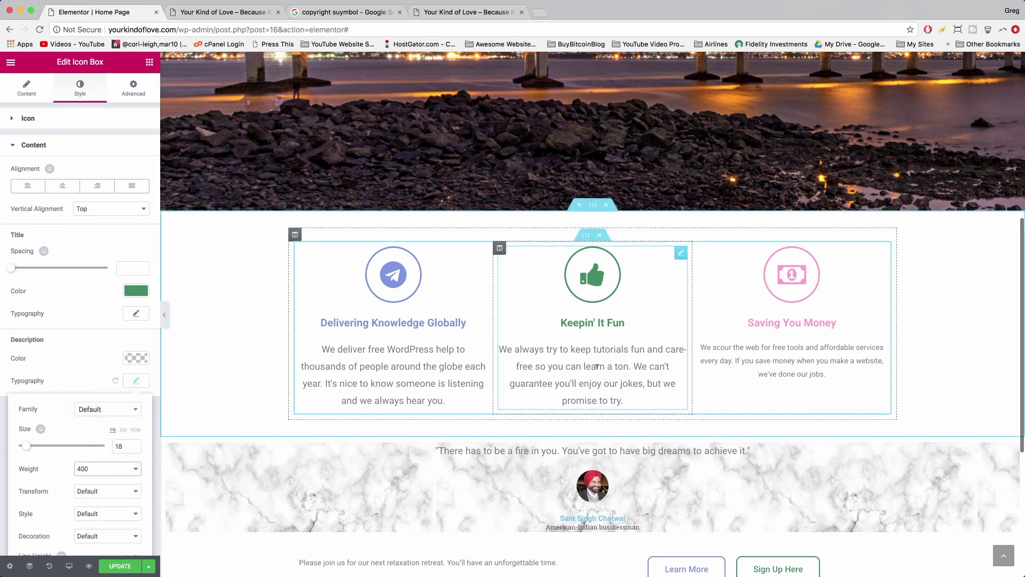
- Give the 'Saving You Money' description 18 px at weight 400 and save the page
{"action": "left_click", "coordinate": [759, 360]}
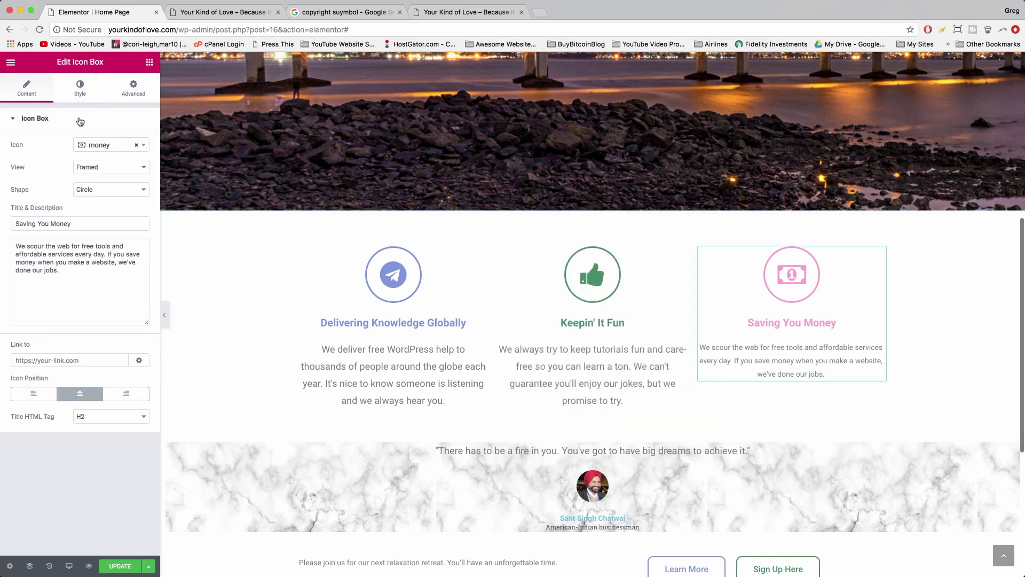
{"action": "left_click", "coordinate": [82, 94]}
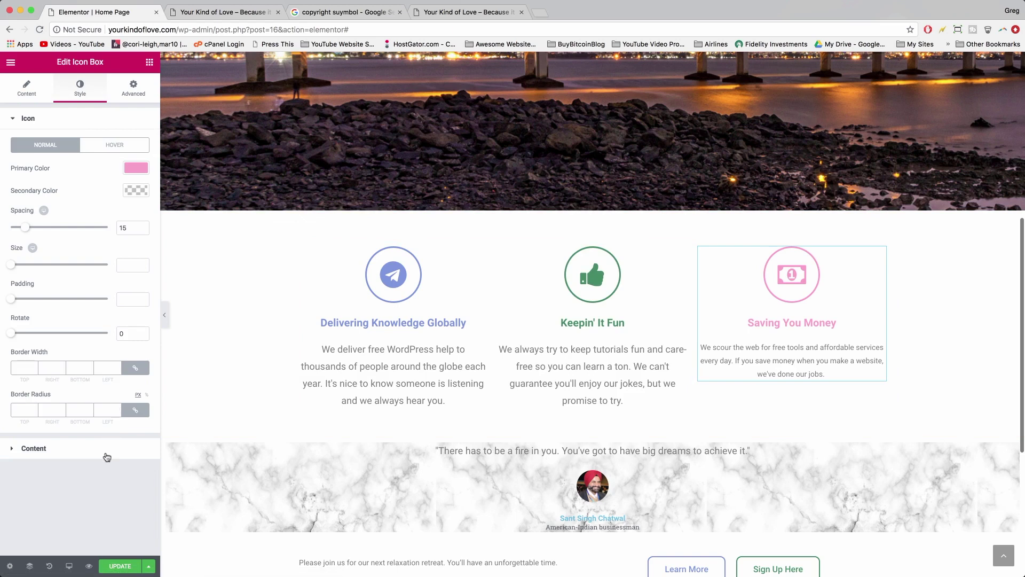
{"action": "left_click", "coordinate": [107, 453]}
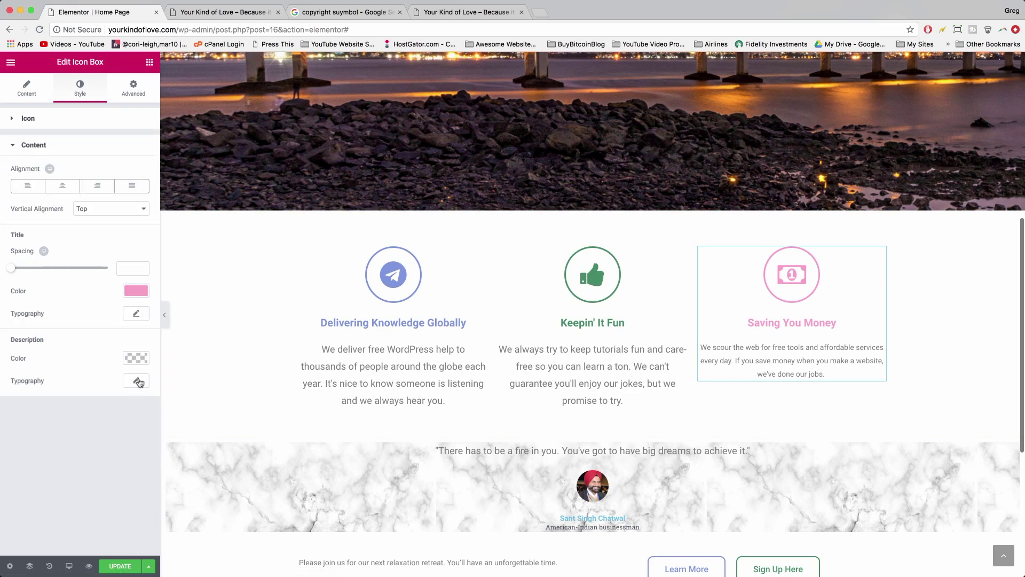
{"action": "left_click", "coordinate": [138, 382]}
{"action": "left_click", "coordinate": [115, 444]}
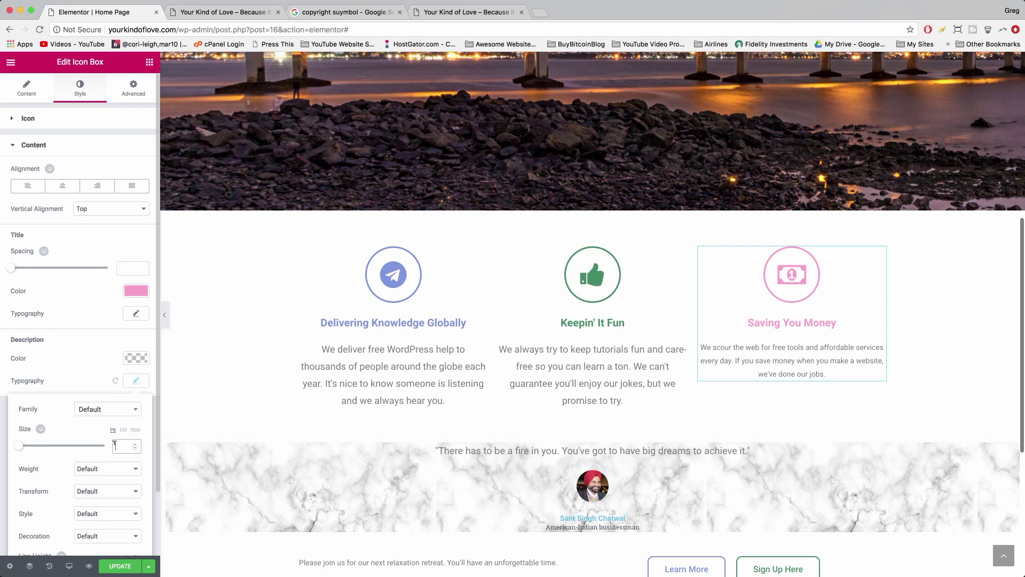
{"action": "type", "text": "18"}
{"action": "left_click", "coordinate": [107, 469]}
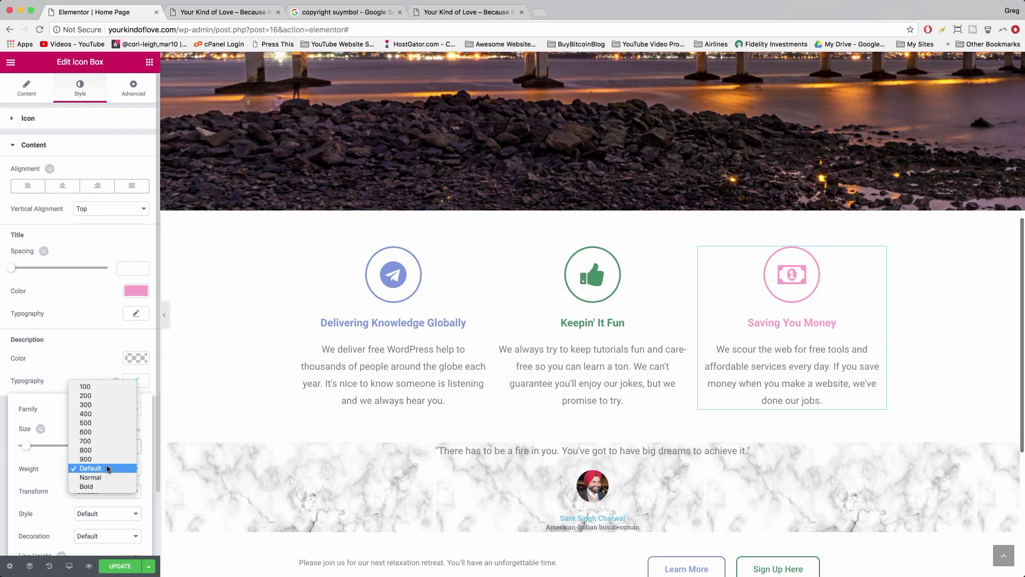
{"action": "left_click", "coordinate": [92, 412]}
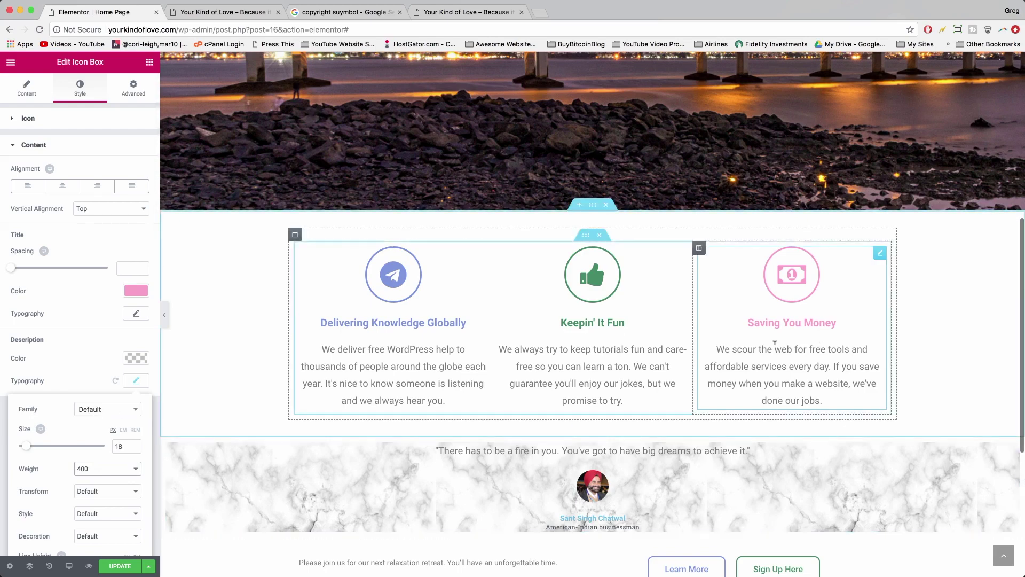
{"action": "left_click", "coordinate": [117, 566]}
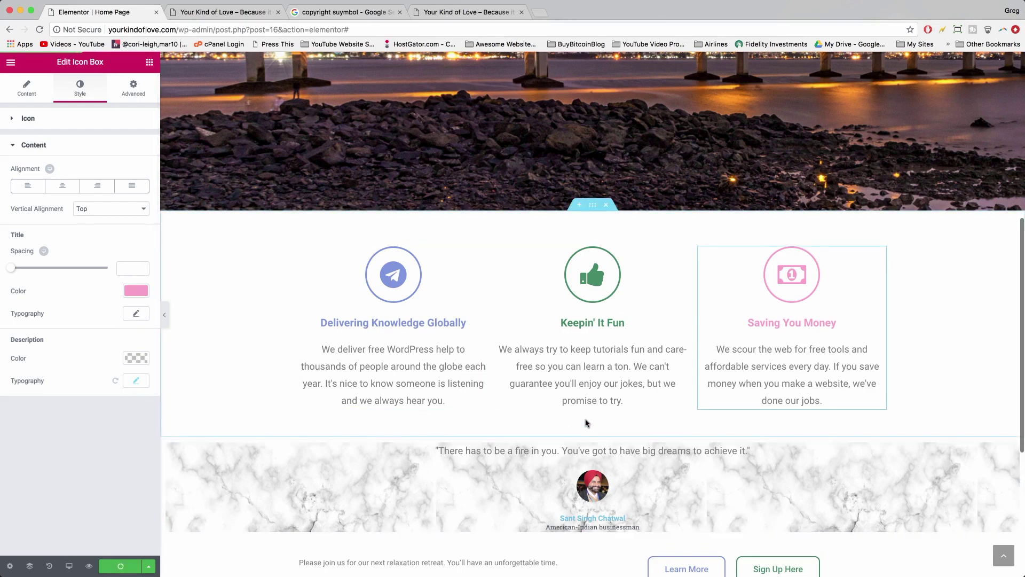
{"action": "scroll", "coordinate": [648, 308], "scroll_direction": "down", "scroll_amount": 1}
{"action": "scroll", "coordinate": [648, 308], "scroll_direction": "down", "scroll_amount": 3}
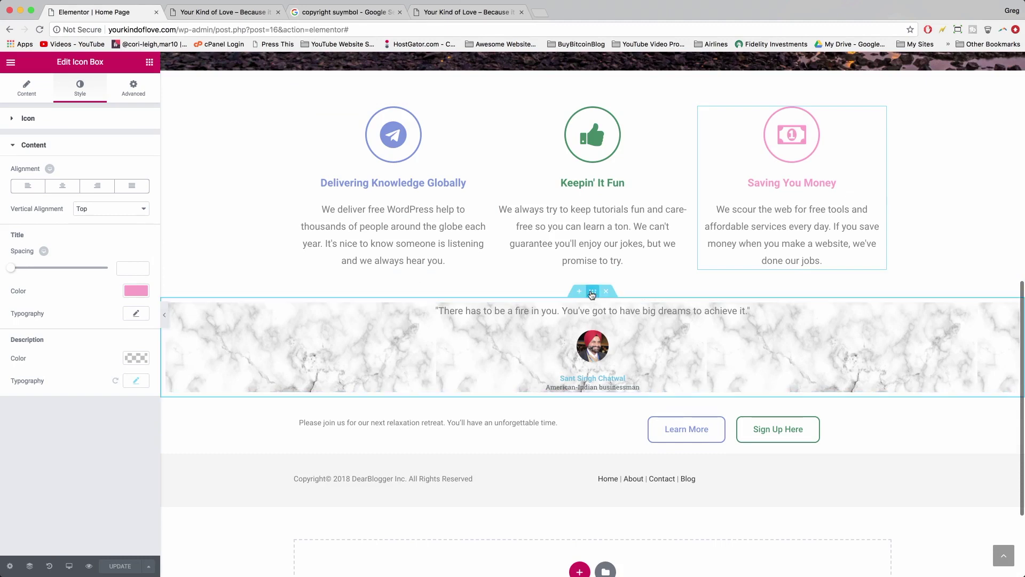
- Try 32 px padding on the quote section, then remove it again
{"action": "left_click", "coordinate": [592, 294]}
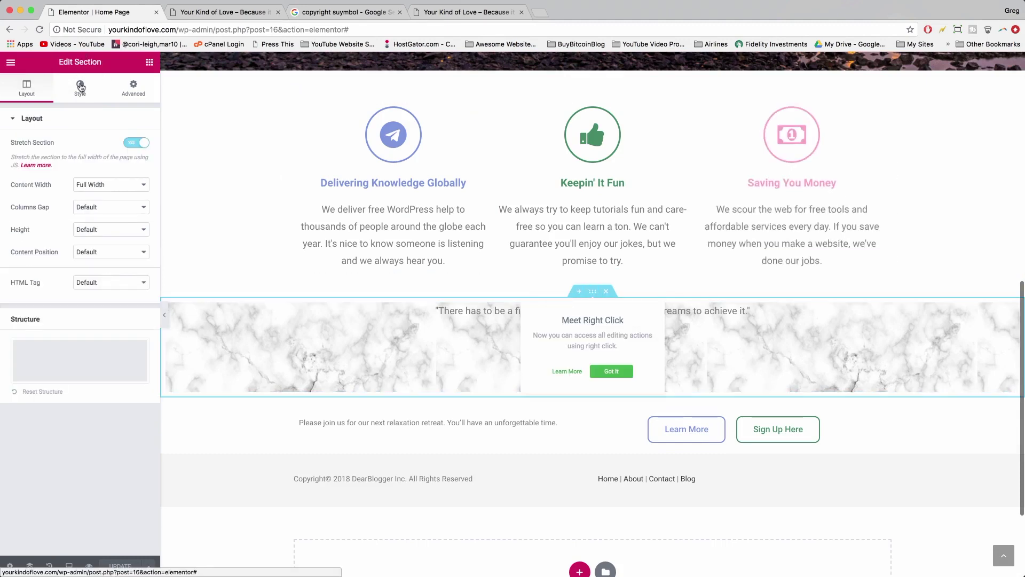
{"action": "left_click", "coordinate": [129, 92]}
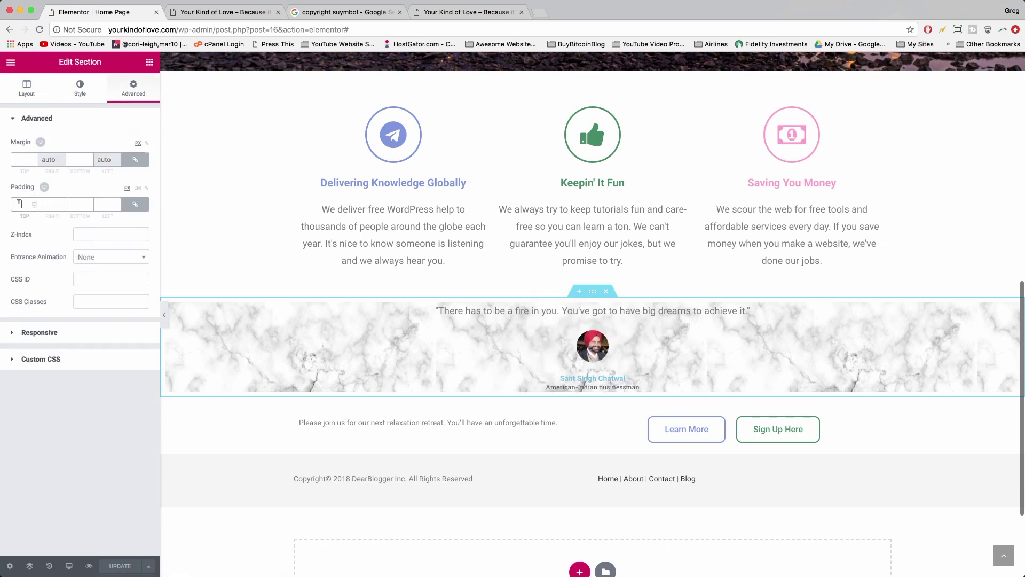
{"action": "type", "text": "32"}
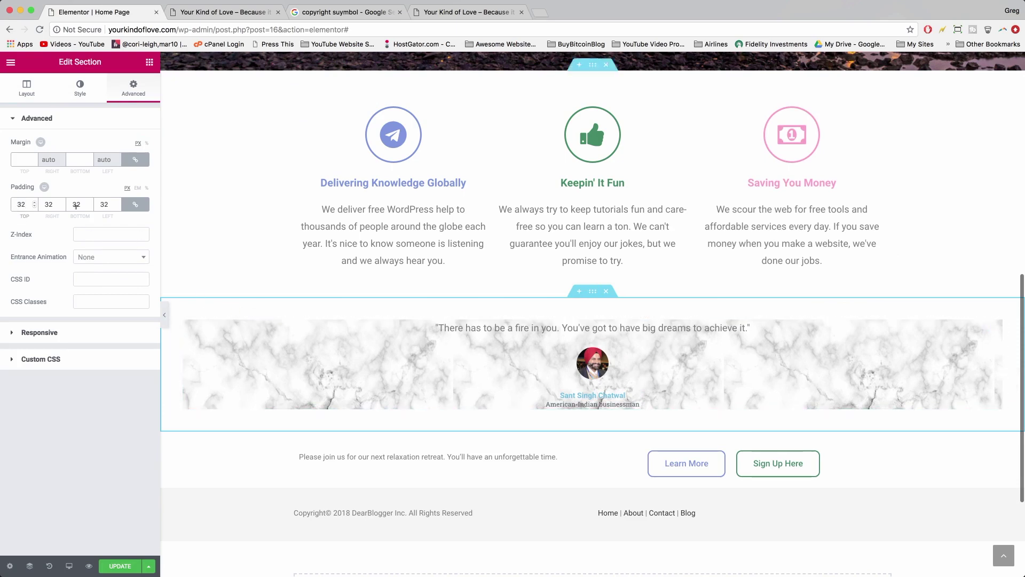
{"action": "key", "text": "BackSpace"}
{"action": "key", "text": "BackSpace"}
{"action": "left_click", "coordinate": [22, 160]}
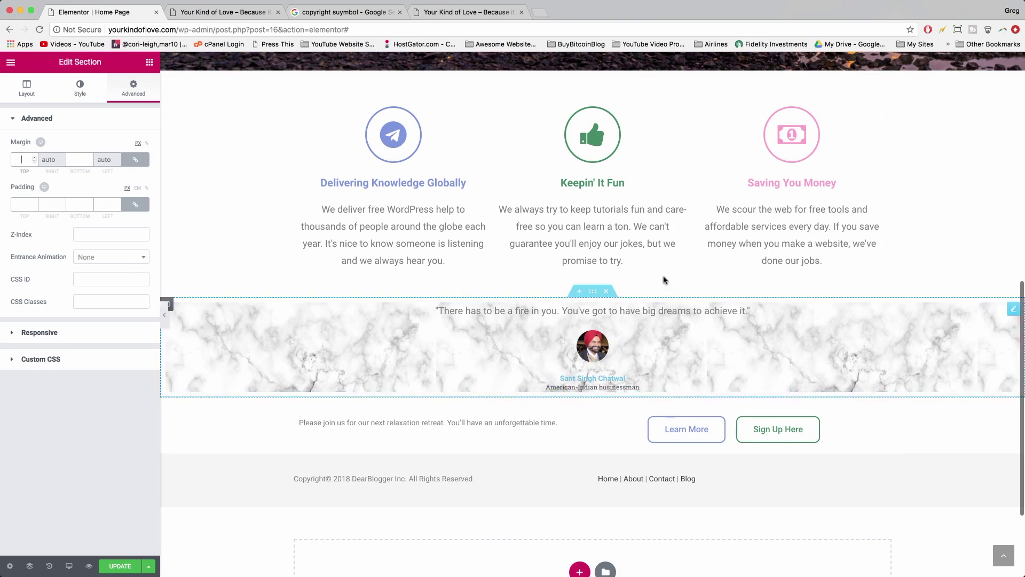
- Give the testimonial widget 32 px padding on all four sides
{"action": "left_click", "coordinate": [519, 308]}
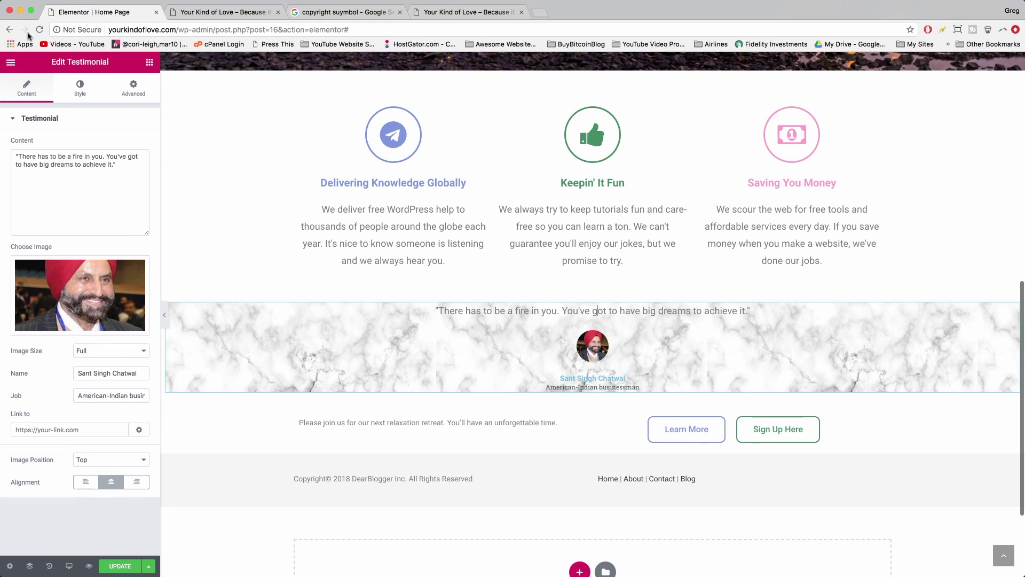
{"action": "left_click", "coordinate": [133, 95]}
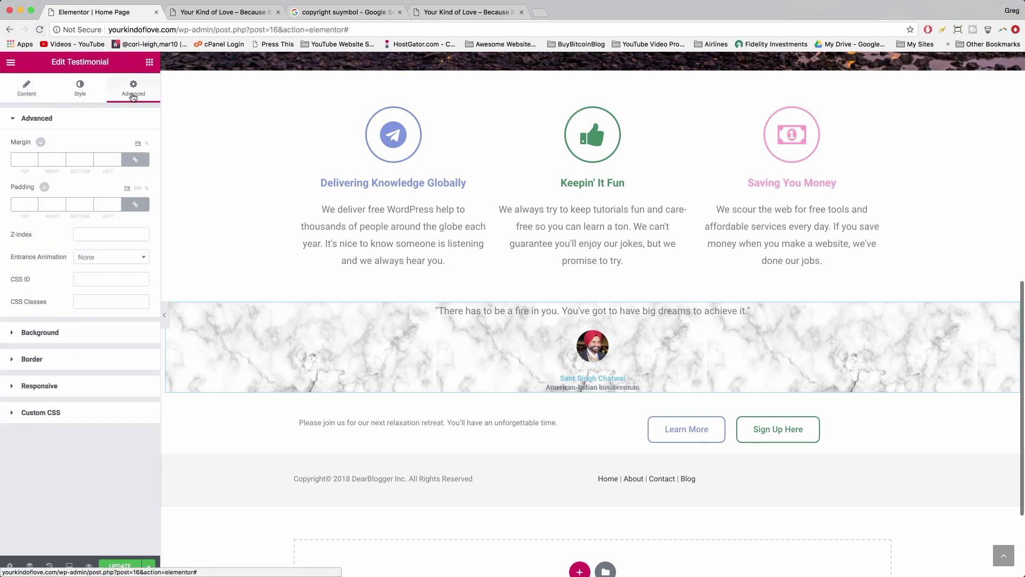
{"action": "left_click", "coordinate": [22, 204]}
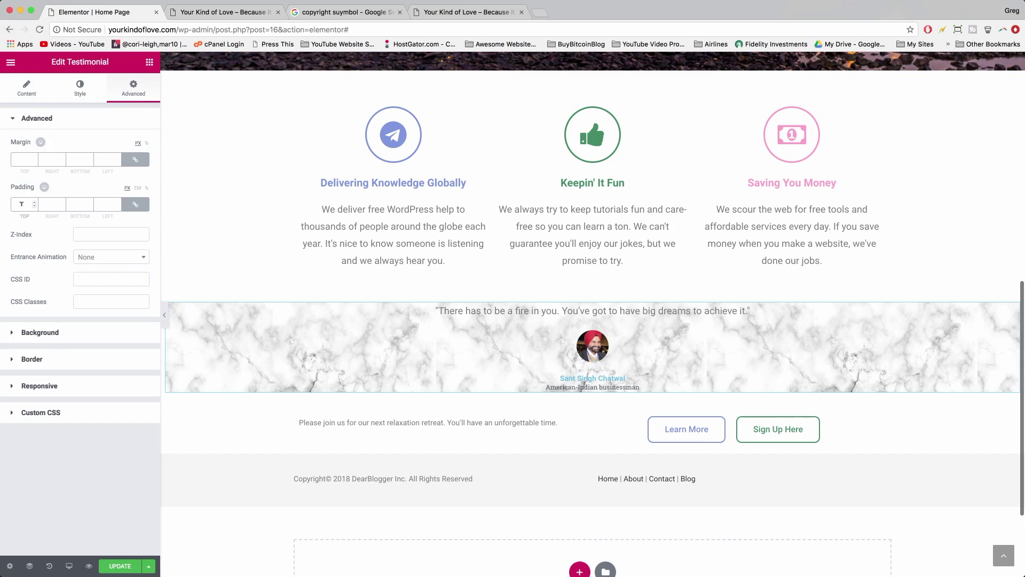
{"action": "type", "text": "16"}
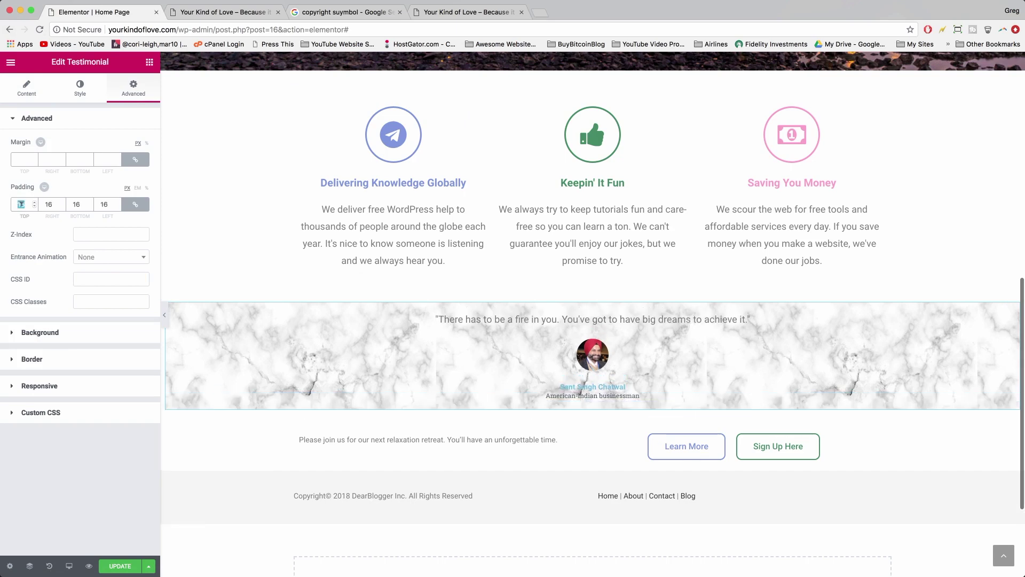
{"action": "type", "text": "24"}
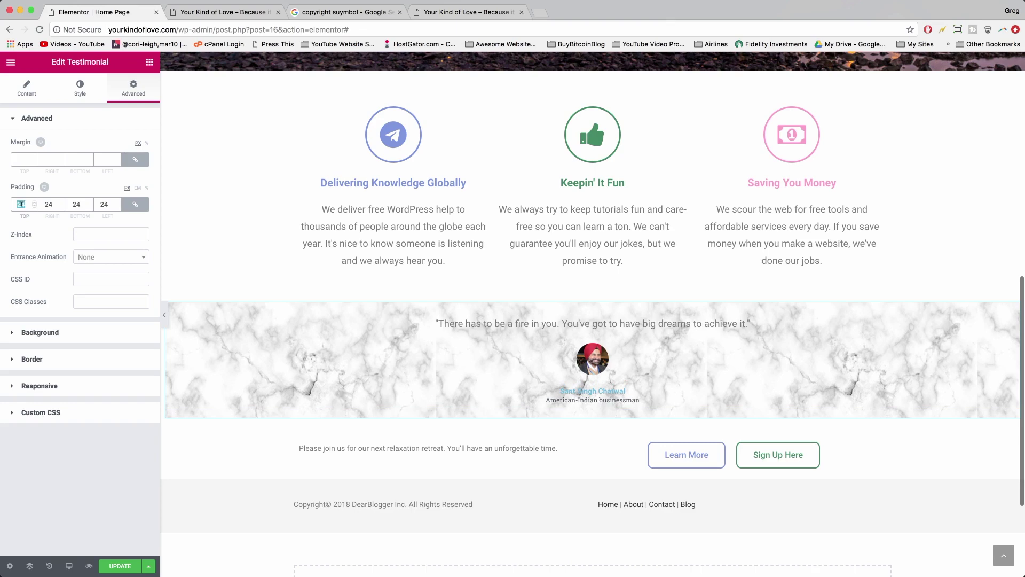
{"action": "type", "text": "32"}
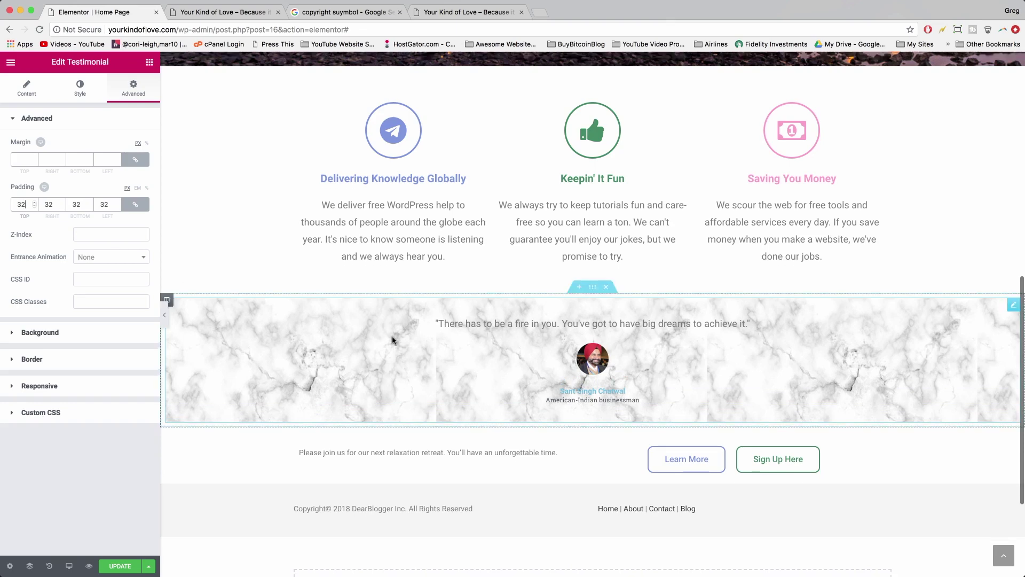
{"action": "scroll", "coordinate": [393, 339], "scroll_direction": "down", "scroll_amount": 2}
{"action": "scroll", "coordinate": [393, 339], "scroll_direction": "up", "scroll_amount": 3}
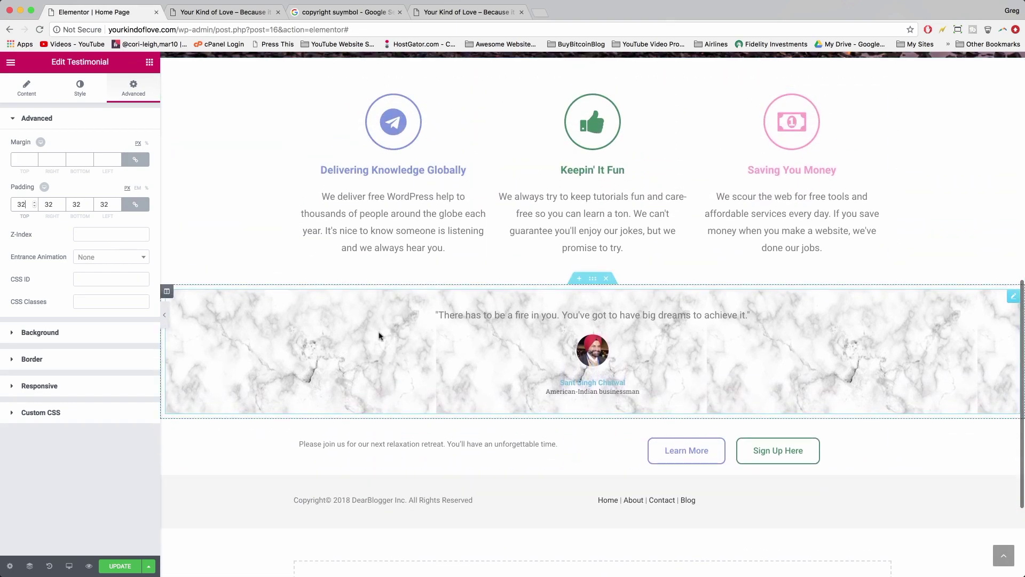
{"action": "scroll", "coordinate": [379, 336], "scroll_direction": "down", "scroll_amount": 3}
{"action": "scroll", "coordinate": [380, 335], "scroll_direction": "up", "scroll_amount": 4}
{"action": "scroll", "coordinate": [427, 339], "scroll_direction": "down", "scroll_amount": 4}
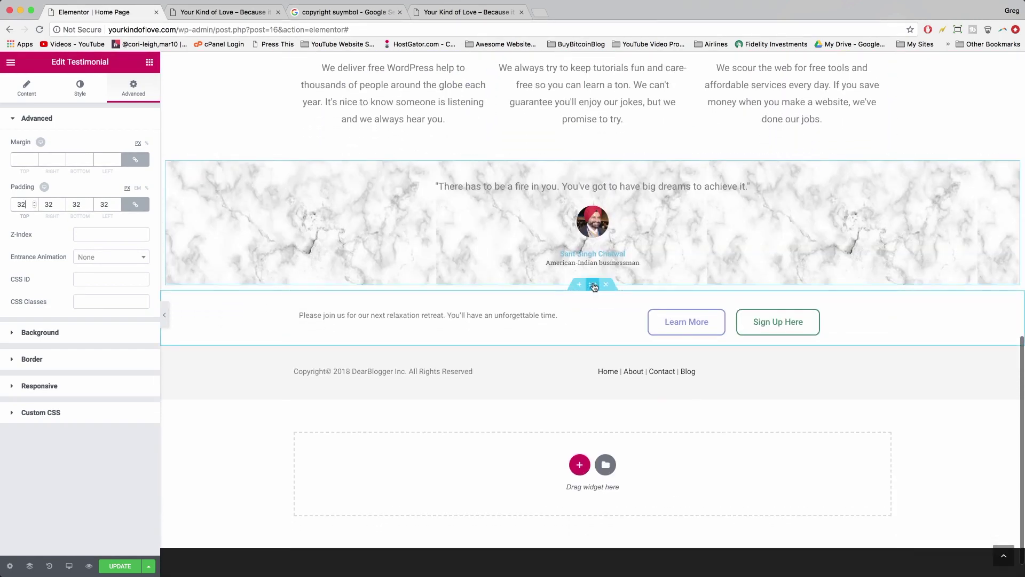
- Give the retreat invitation section 16 px padding, then unlink the sides to adjust the bottom
{"action": "left_click", "coordinate": [593, 285]}
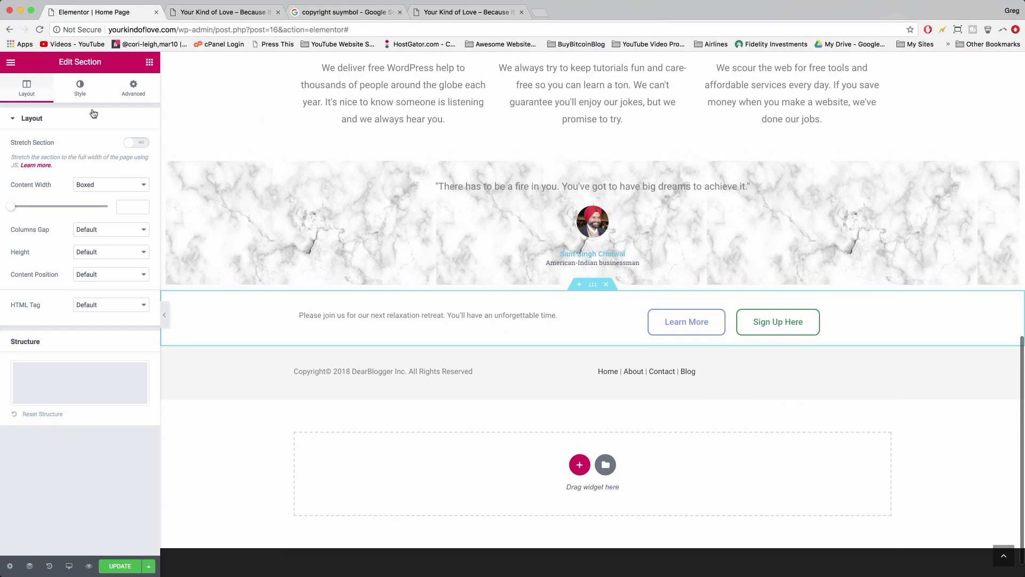
{"action": "left_click", "coordinate": [131, 90]}
{"action": "left_click", "coordinate": [16, 199]}
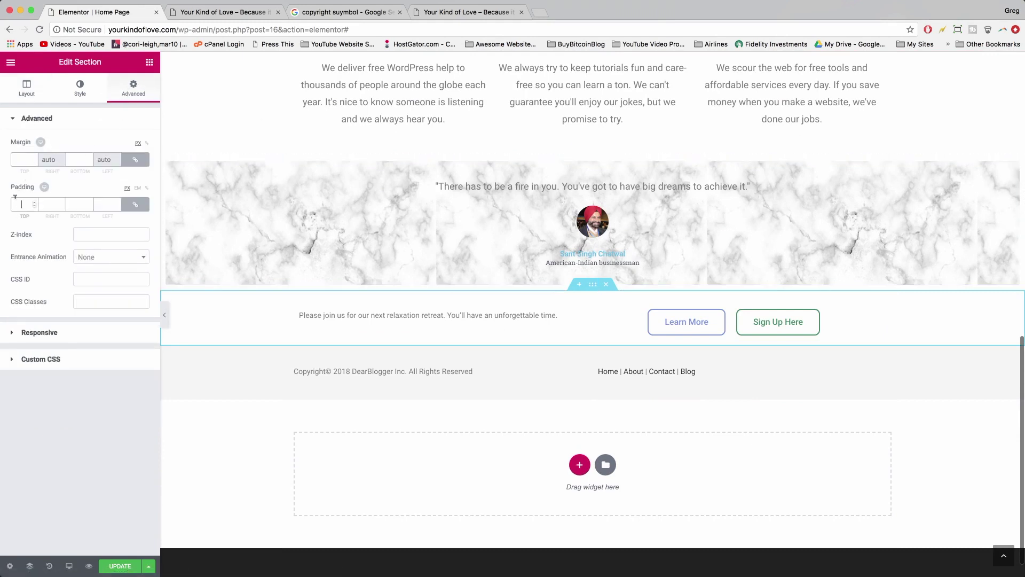
{"action": "type", "text": "16"}
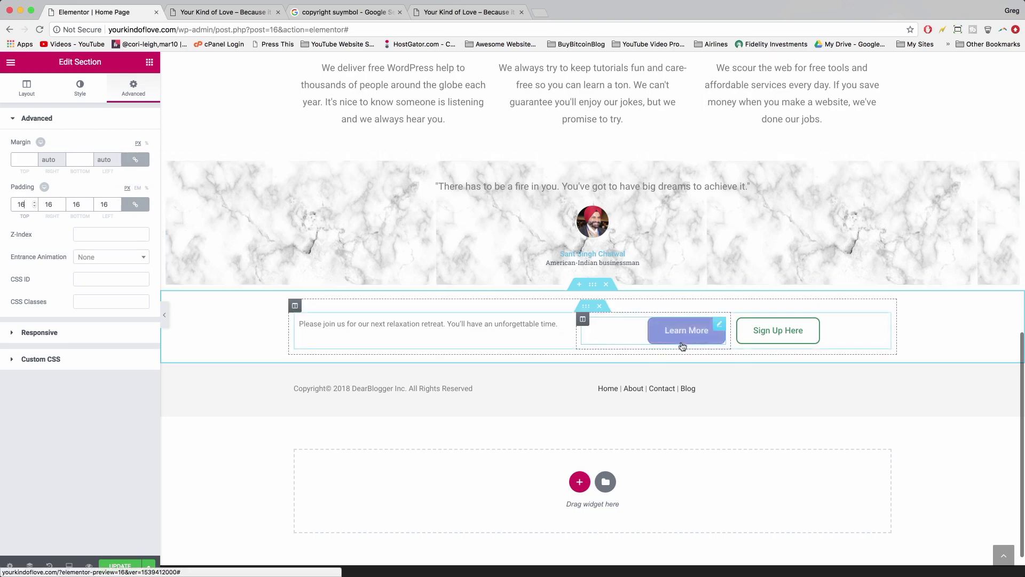
{"action": "left_click", "coordinate": [136, 205]}
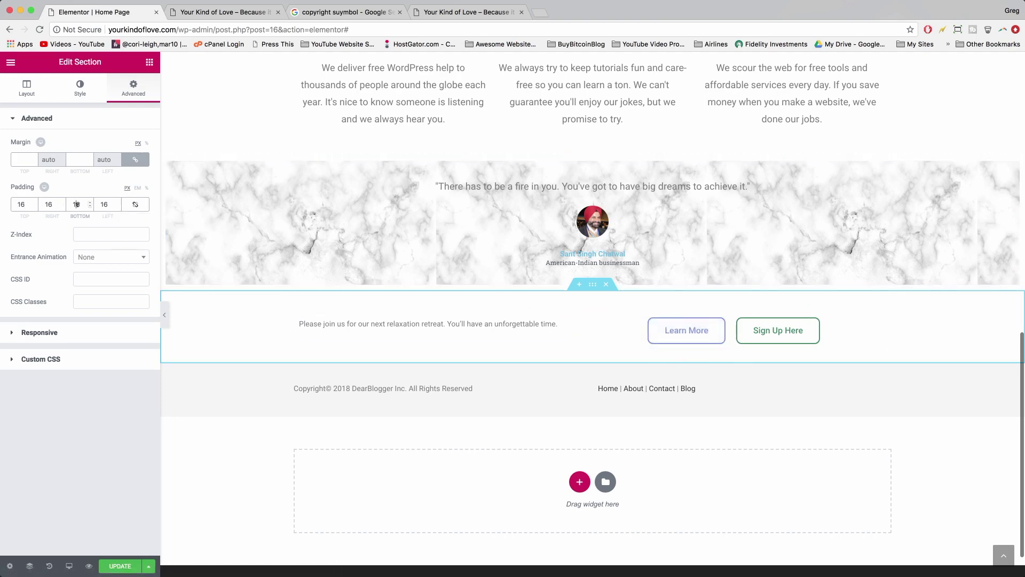
{"action": "type", "text": "24"}
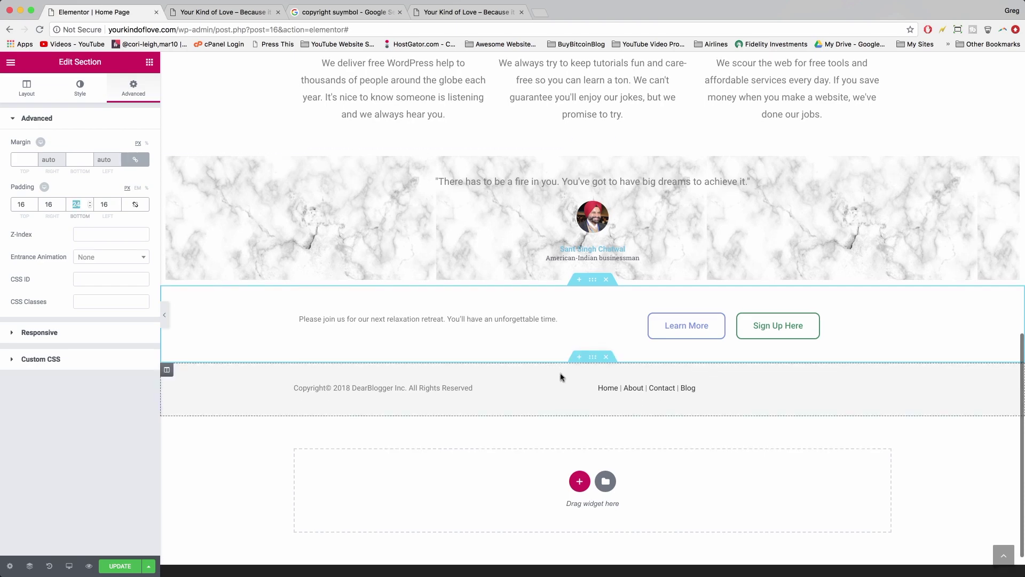
{"action": "scroll", "coordinate": [560, 373], "scroll_direction": "down", "scroll_amount": 1}
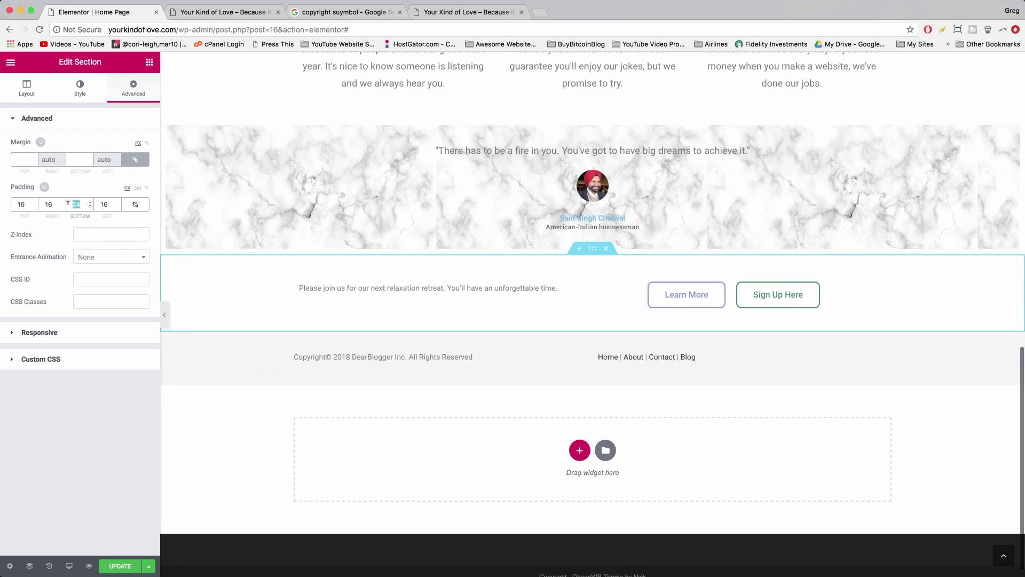
- Set the section's bottom padding to 28, then style the invitation text at 18 px, weight 400
{"action": "type", "text": "28"}
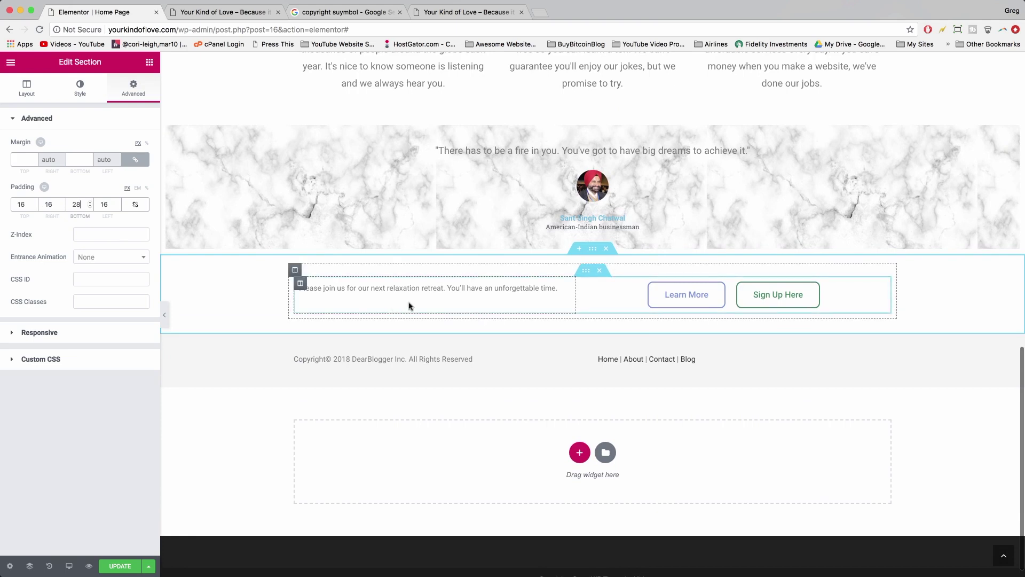
{"action": "left_click", "coordinate": [388, 302]}
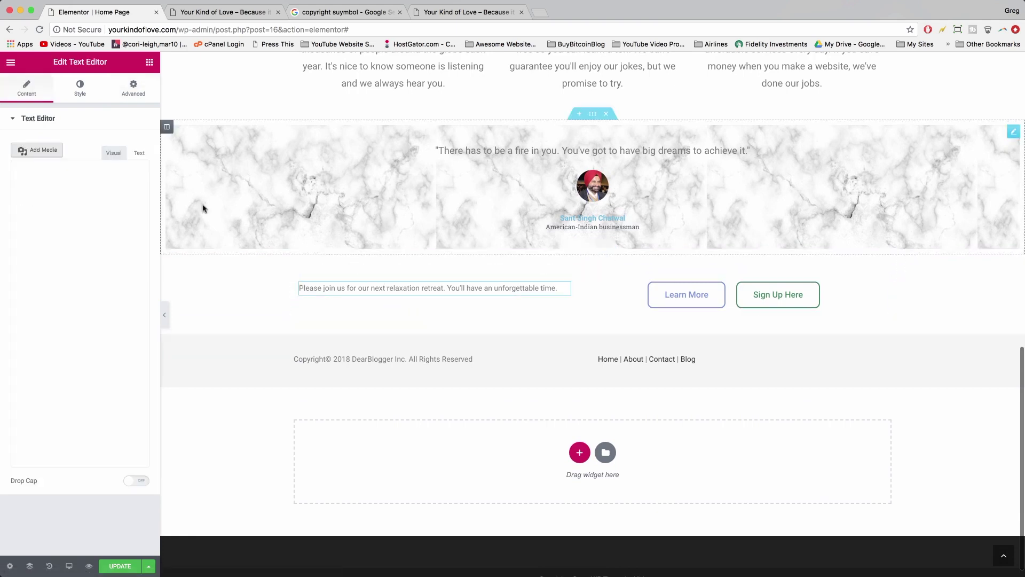
{"action": "left_click", "coordinate": [81, 88]}
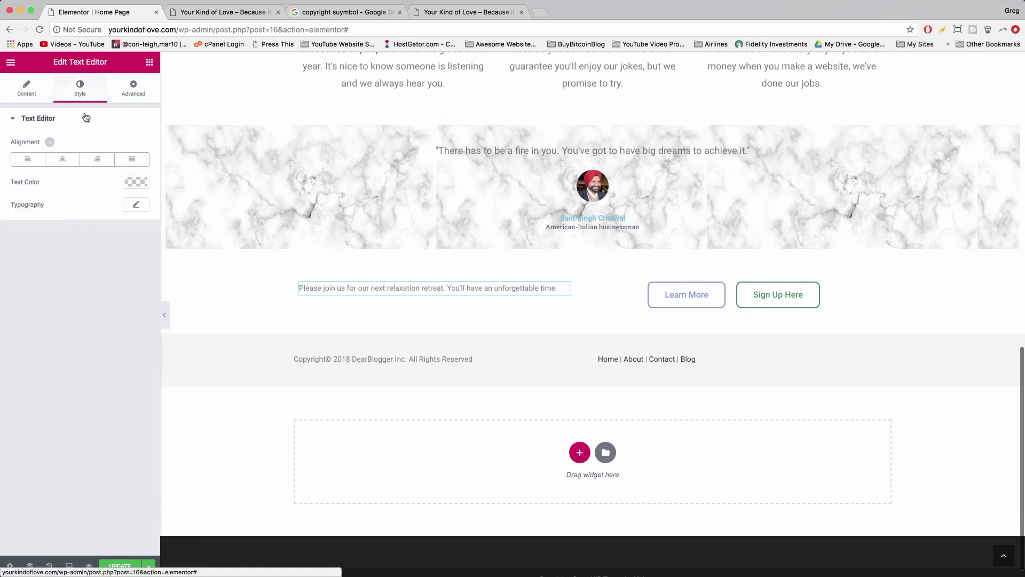
{"action": "left_click", "coordinate": [136, 205]}
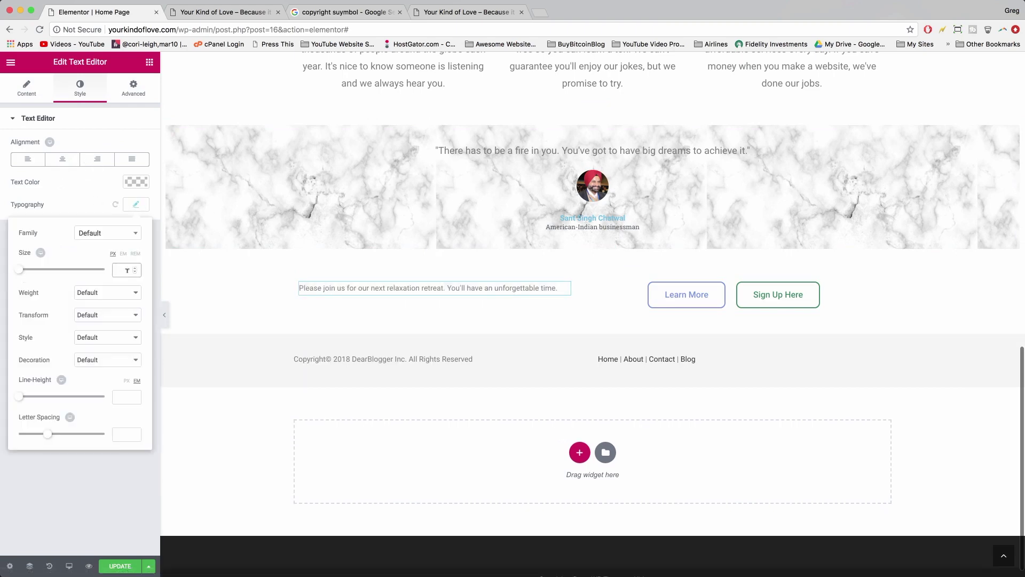
{"action": "type", "text": "8"}
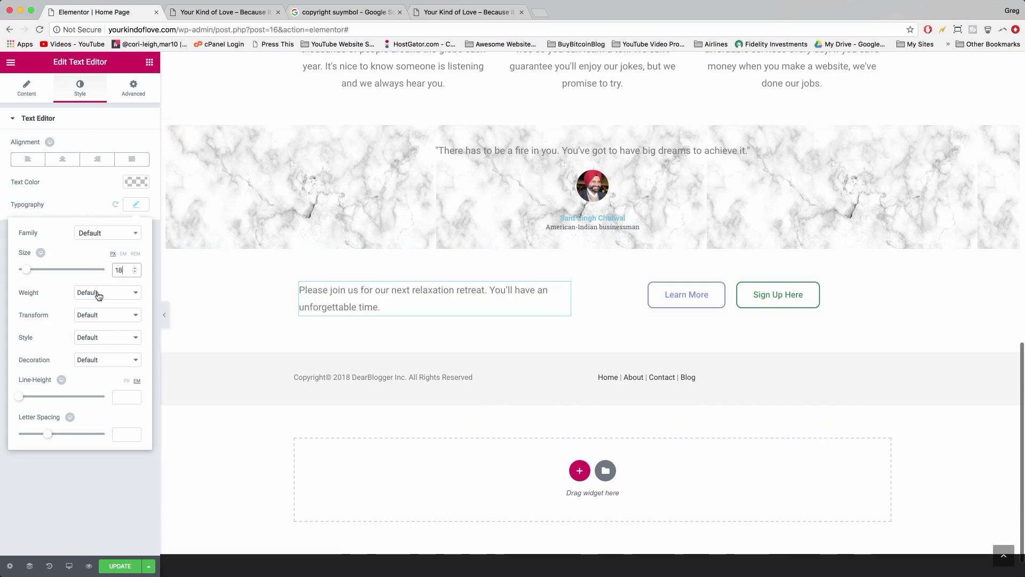
{"action": "left_click", "coordinate": [94, 293]}
{"action": "left_click", "coordinate": [96, 241]}
{"action": "scroll", "coordinate": [481, 299], "scroll_direction": "down", "scroll_amount": 1}
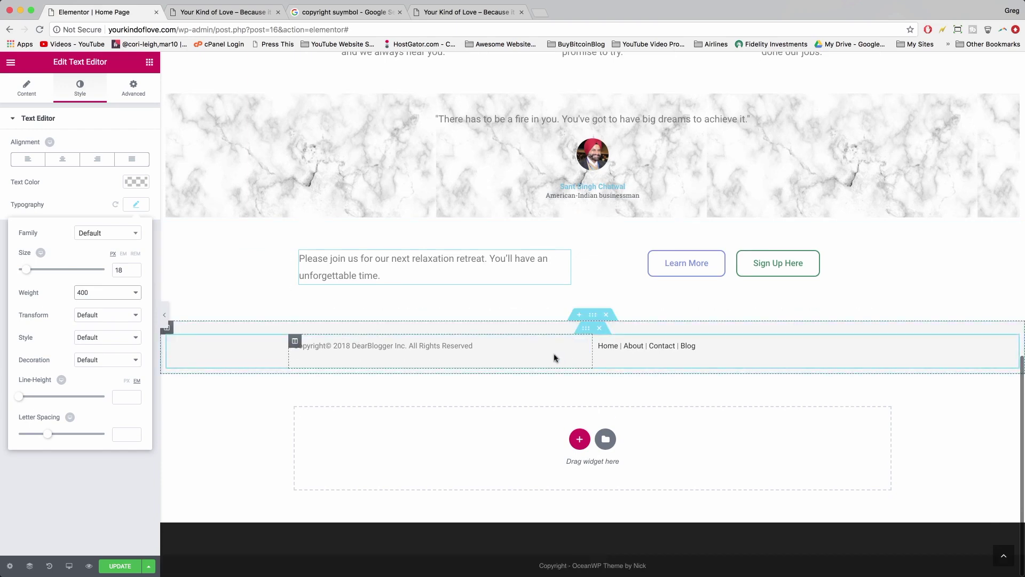
- Set the footer section's padding to 8 on every side and save the page
{"action": "left_click", "coordinate": [592, 316]}
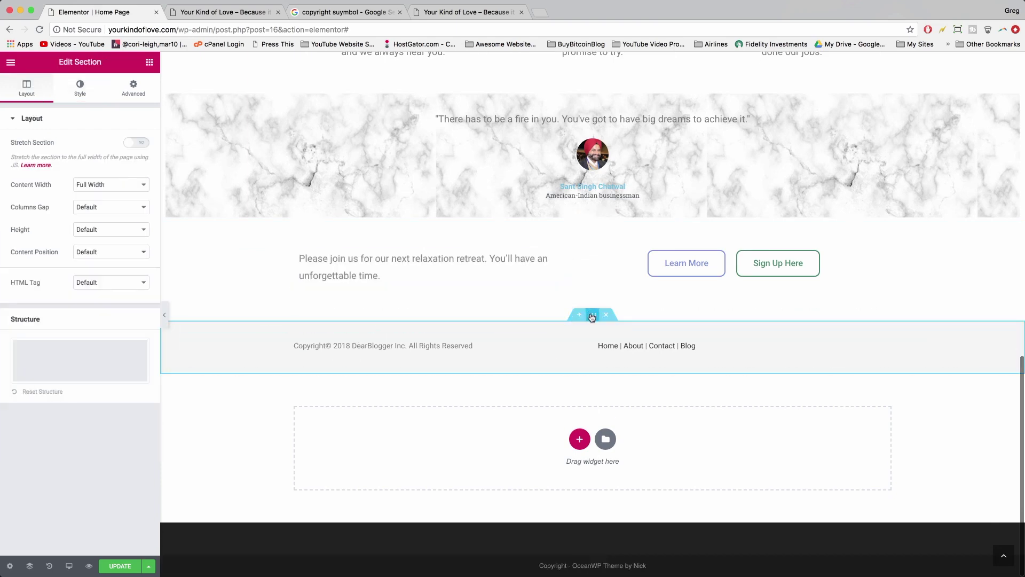
{"action": "left_click", "coordinate": [141, 95]}
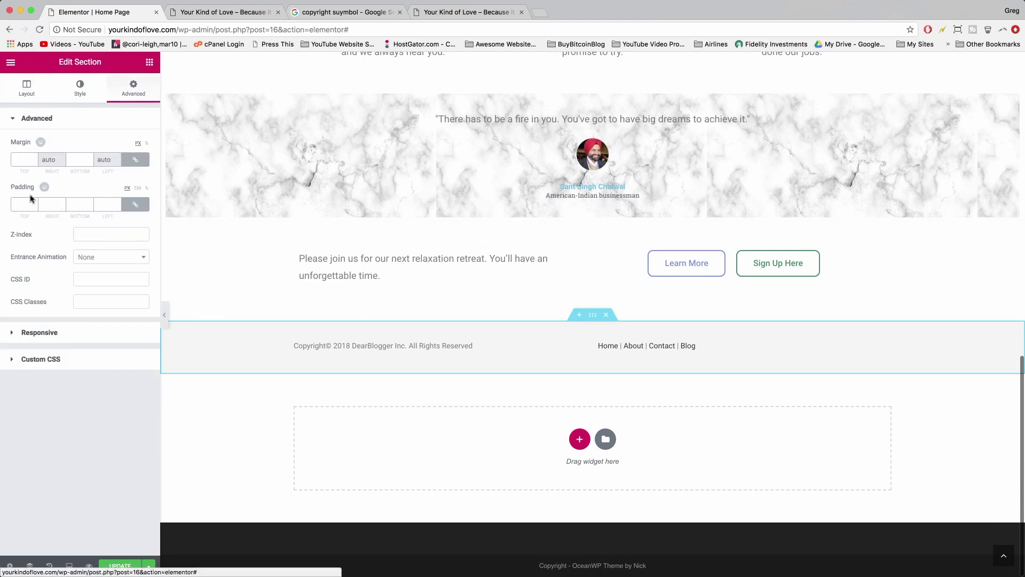
{"action": "left_click", "coordinate": [19, 205]}
{"action": "type", "text": "8"}
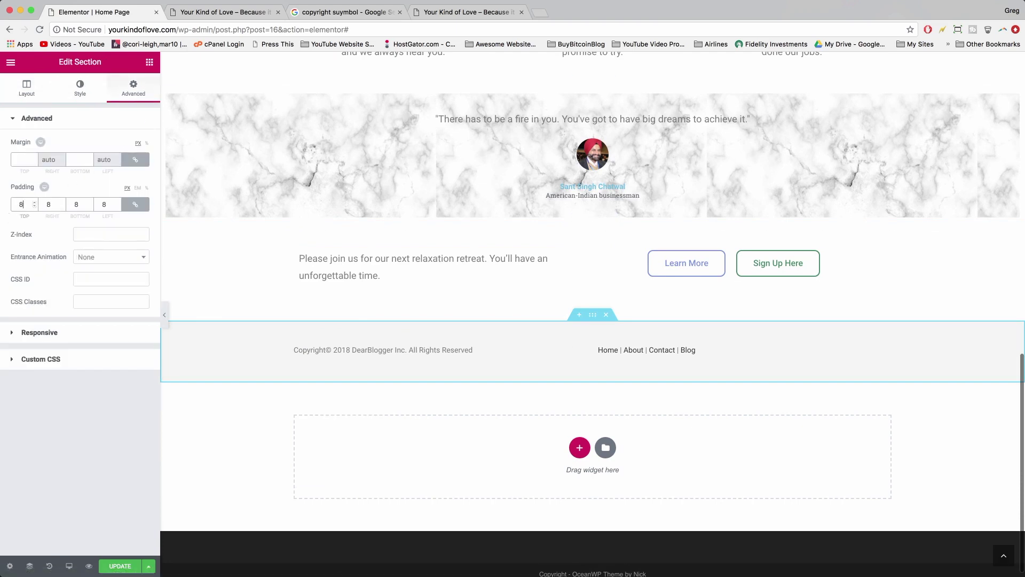
{"action": "key", "text": "BackSpace"}
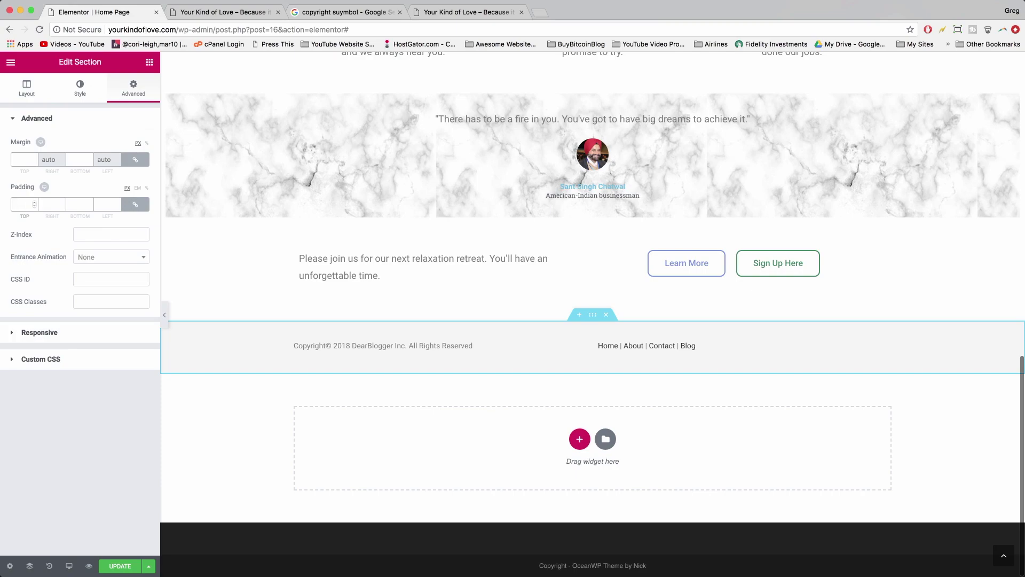
{"action": "type", "text": "8"}
{"action": "left_click", "coordinate": [113, 567]}
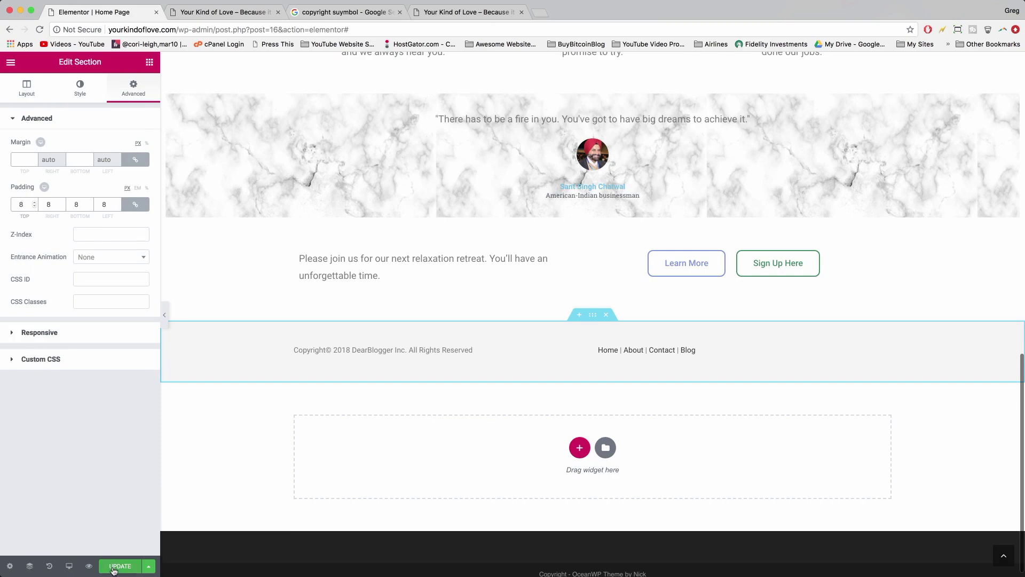
- Reload the live home page in the site tab to check the changes
{"action": "left_click", "coordinate": [220, 13]}
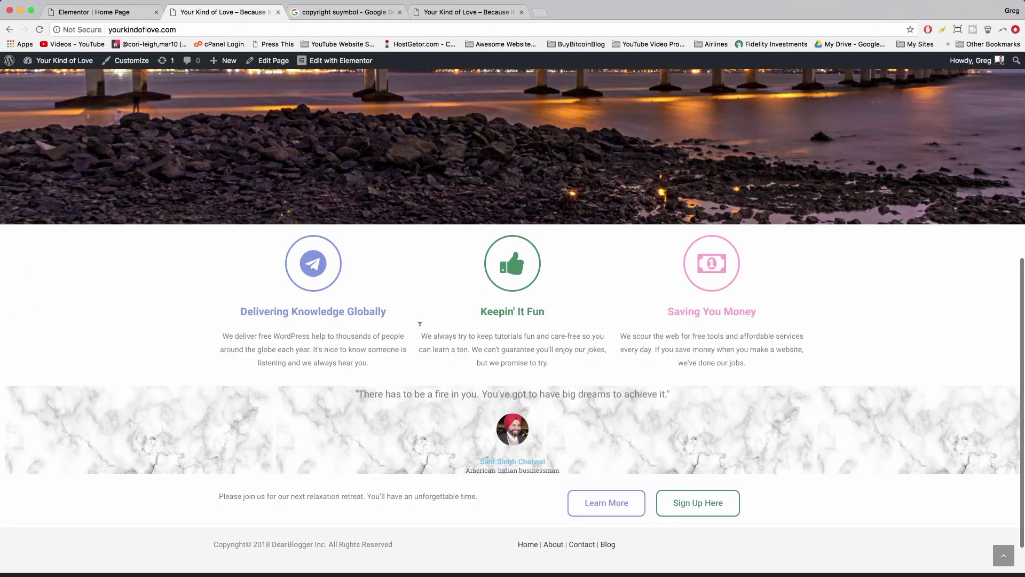
{"action": "scroll", "coordinate": [431, 362], "scroll_direction": "up", "scroll_amount": 5}
{"action": "scroll", "coordinate": [433, 363], "scroll_direction": "down", "scroll_amount": 5}
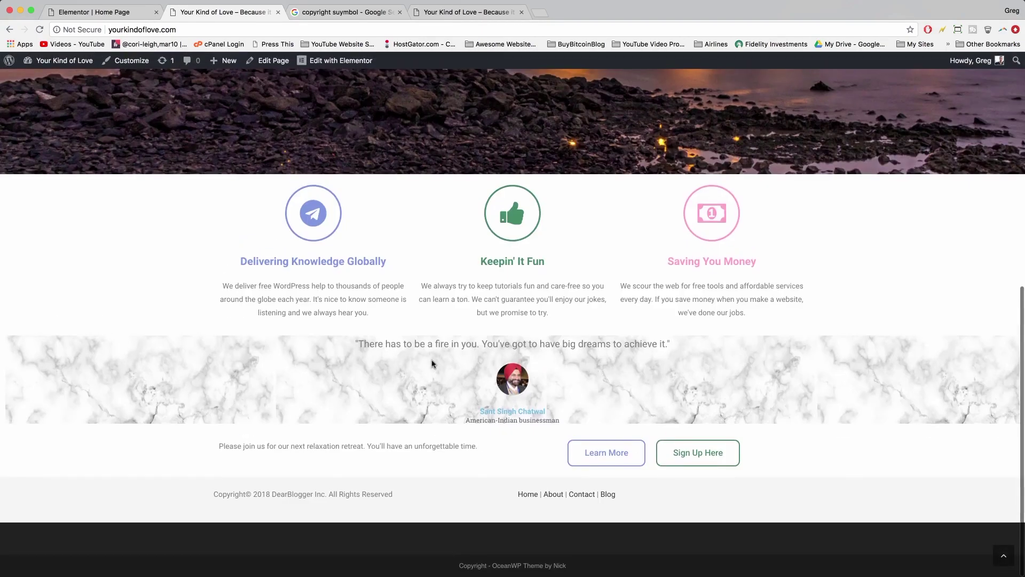
{"action": "key", "text": "super+r"}
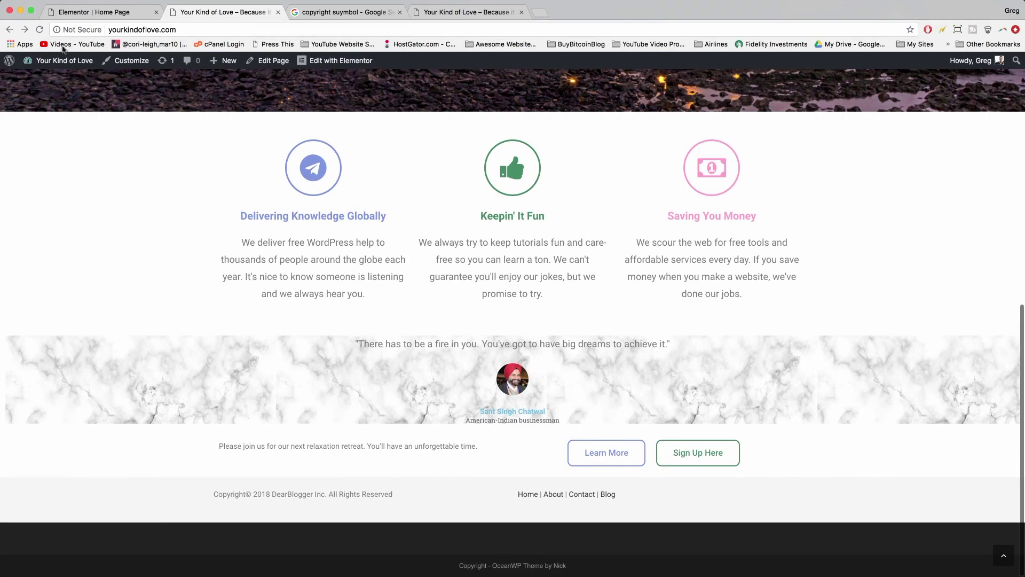
{"action": "mouse_move", "coordinate": [69, 65]}
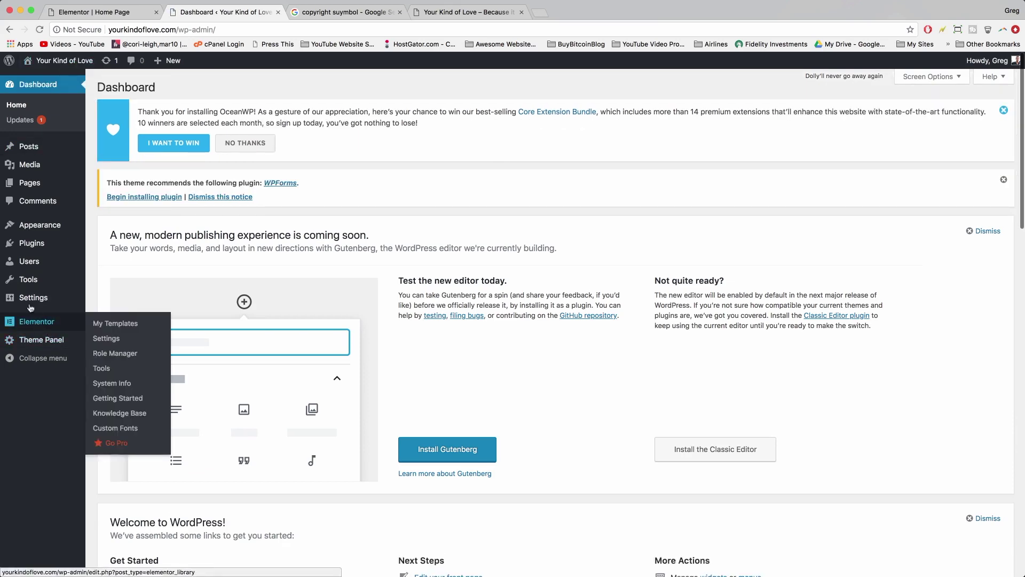
- Go to the General Settings page and look through it
{"action": "left_click", "coordinate": [29, 302]}
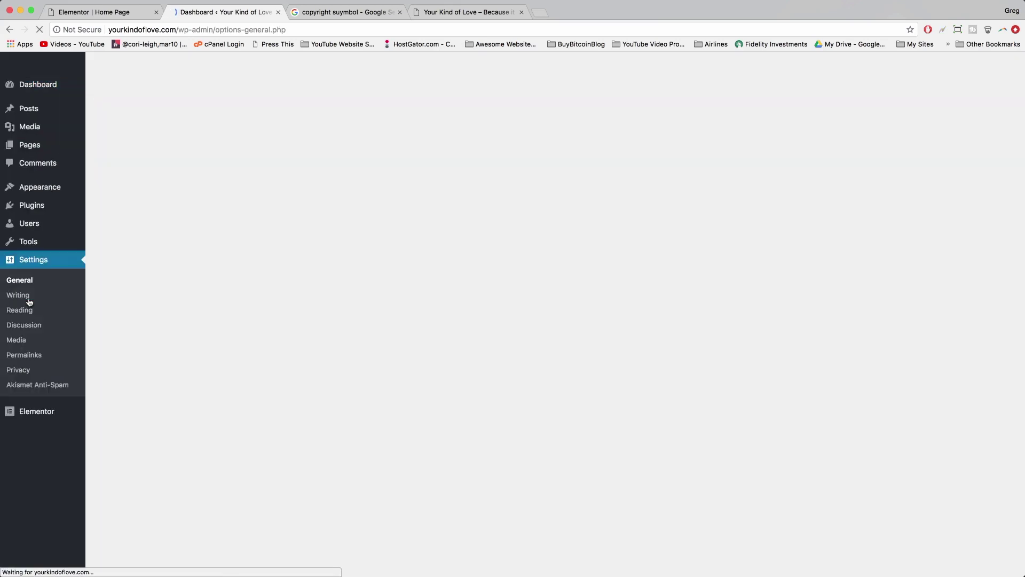
{"action": "mouse_move", "coordinate": [76, 63]}
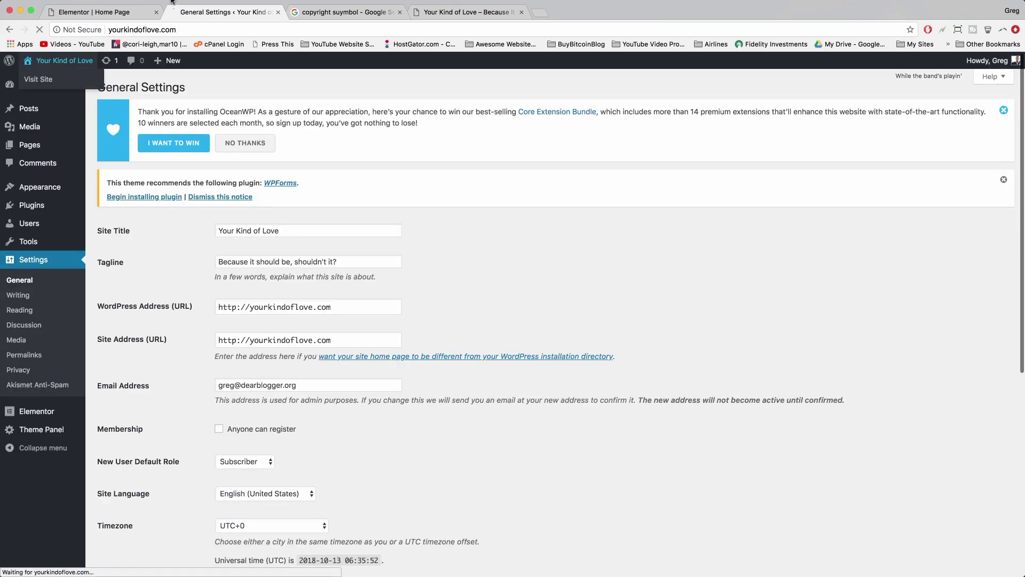
{"action": "scroll", "coordinate": [437, 383], "scroll_direction": "down", "scroll_amount": 15}
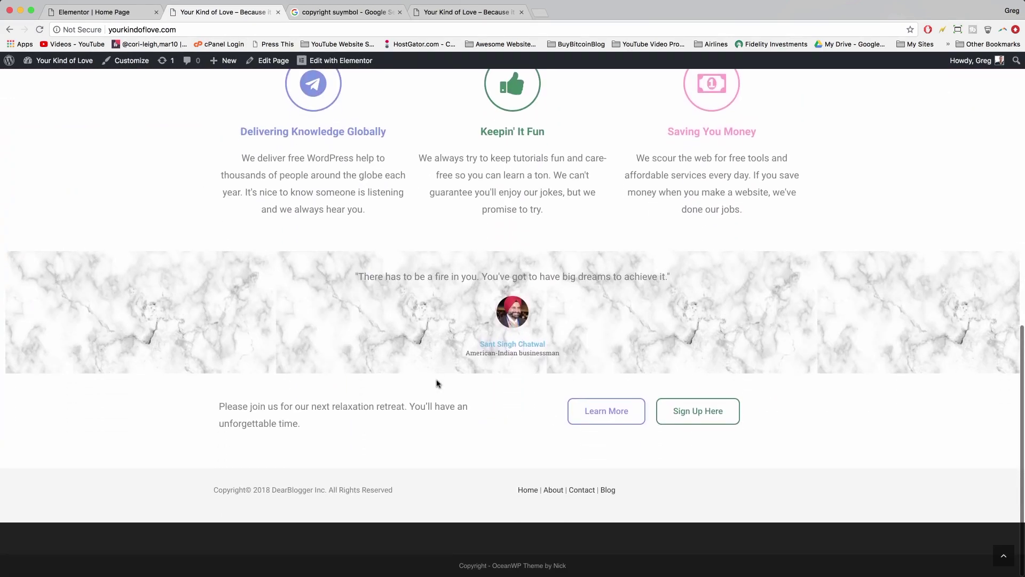
{"action": "scroll", "coordinate": [437, 384], "scroll_direction": "up", "scroll_amount": 5}
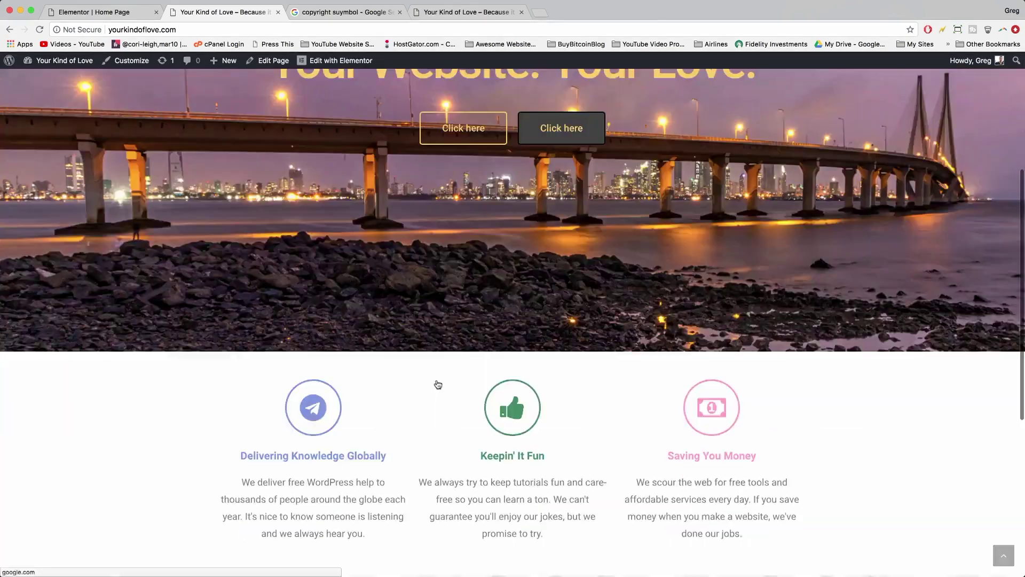
{"action": "scroll", "coordinate": [437, 383], "scroll_direction": "down", "scroll_amount": 6}
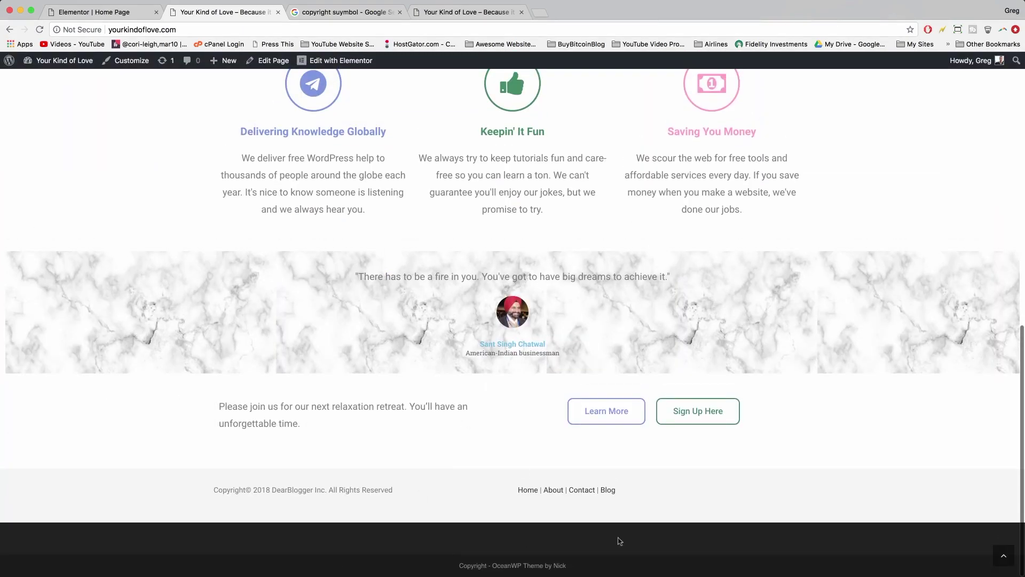
{"action": "scroll", "coordinate": [586, 447], "scroll_direction": "up", "scroll_amount": 5}
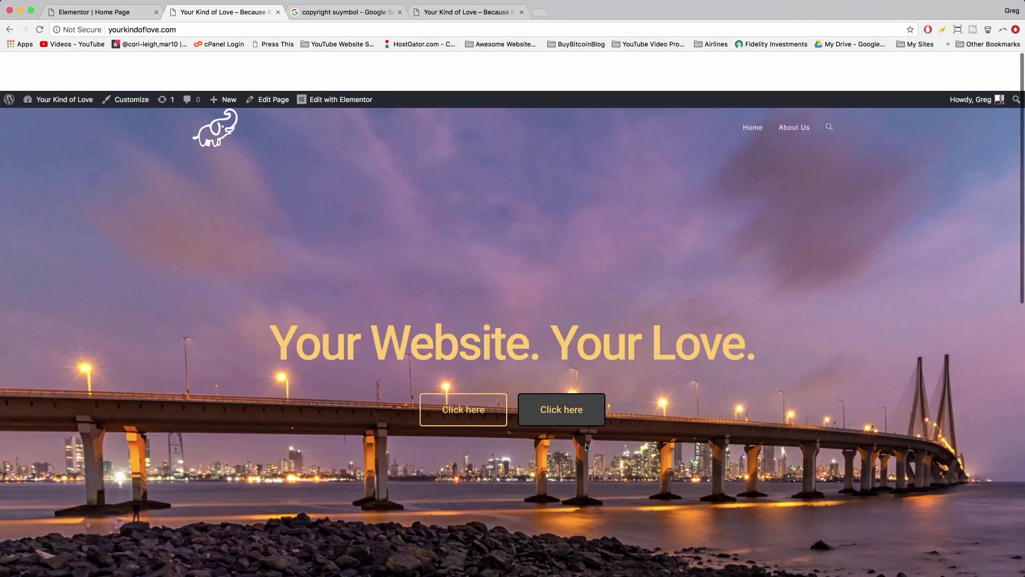
{"action": "scroll", "coordinate": [586, 448], "scroll_direction": "down", "scroll_amount": 6}
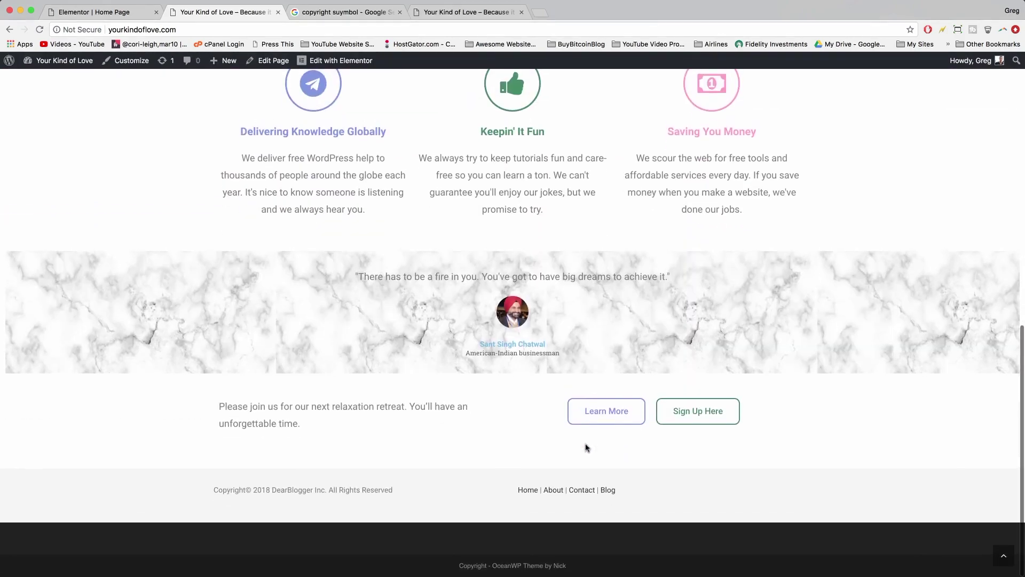
- Clear all site cache, reload the live home page, and open its edit screen
{"action": "left_click", "coordinate": [180, 26]}
{"action": "left_click", "coordinate": [203, 25]}
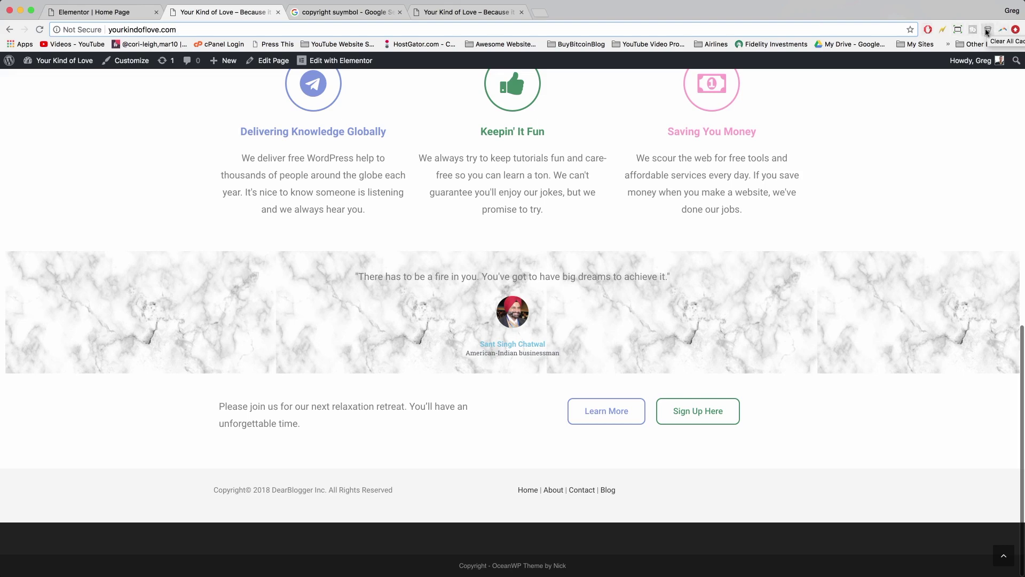
{"action": "left_click", "coordinate": [987, 32]}
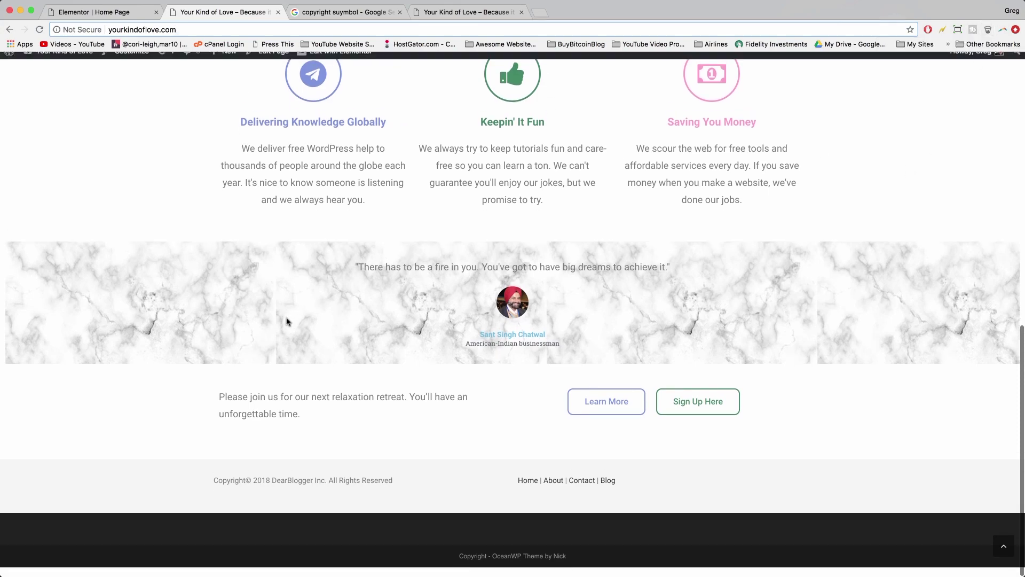
{"action": "scroll", "coordinate": [504, 533], "scroll_direction": "up", "scroll_amount": 10}
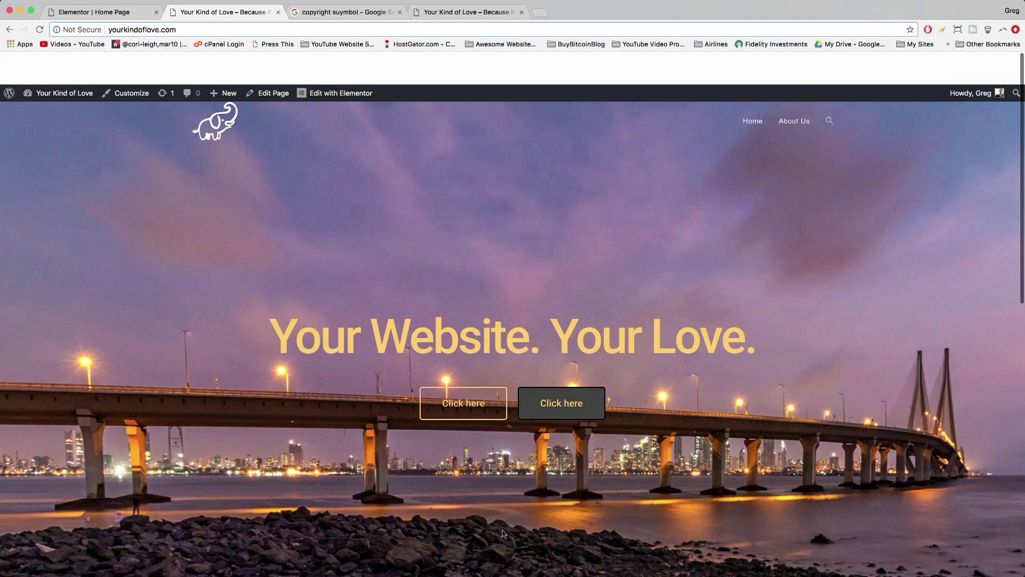
{"action": "scroll", "coordinate": [490, 321], "scroll_direction": "down", "scroll_amount": 10}
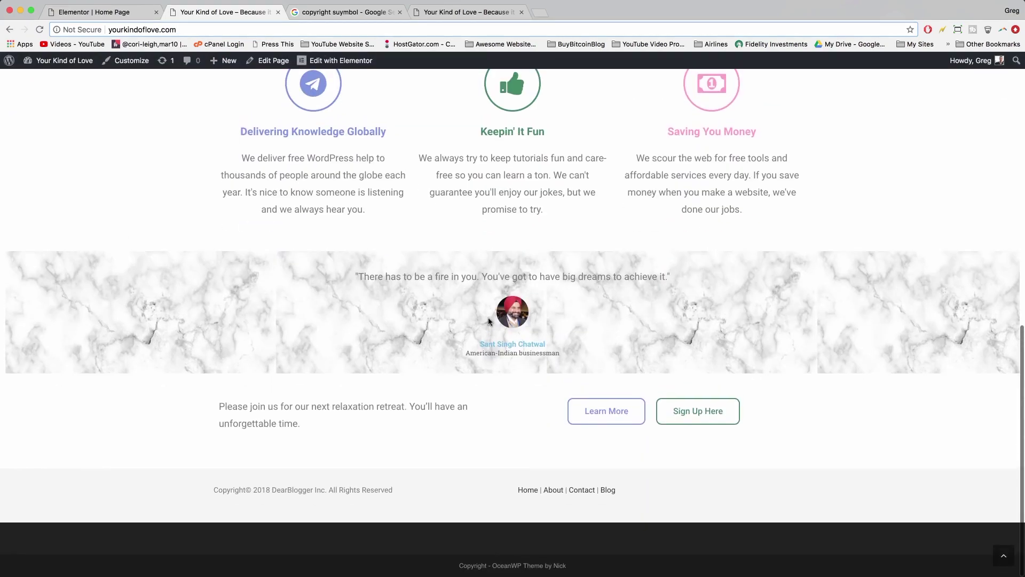
{"action": "key", "text": "Return"}
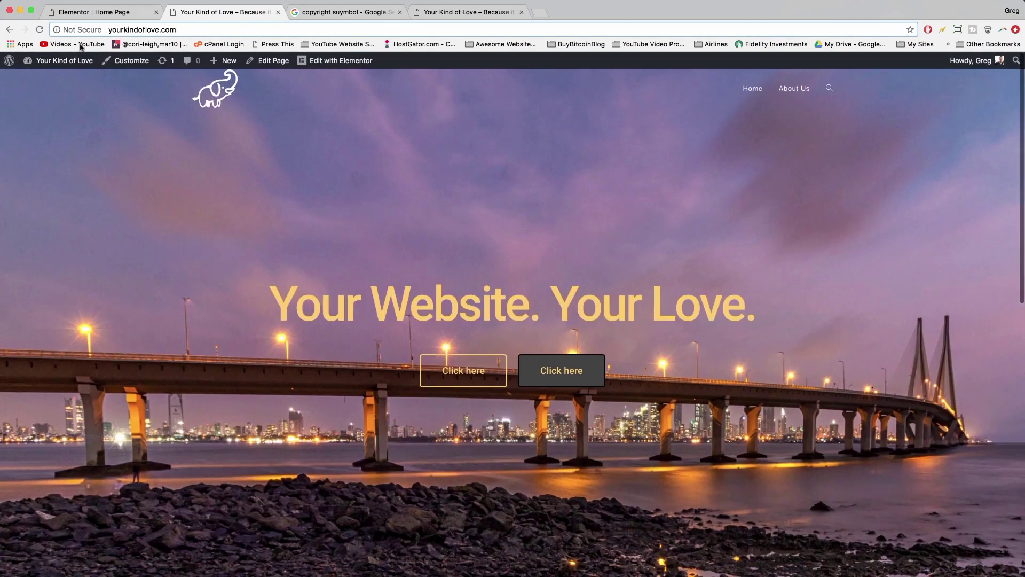
{"action": "left_click", "coordinate": [274, 61]}
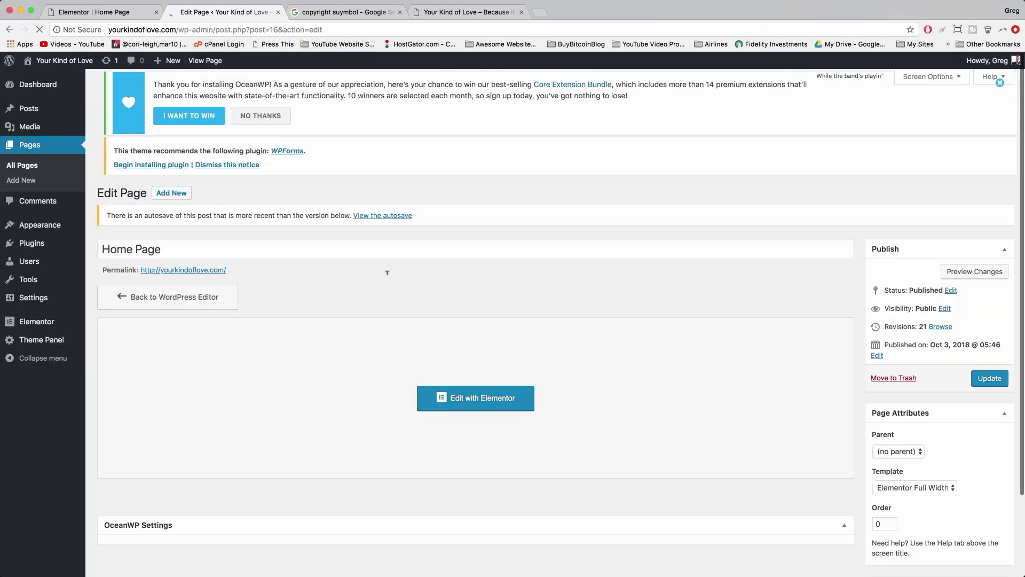
- Disable the Home Page's footer widgets and copyright areas, update, and view the live page
{"action": "scroll", "coordinate": [387, 277], "scroll_direction": "down", "scroll_amount": 5}
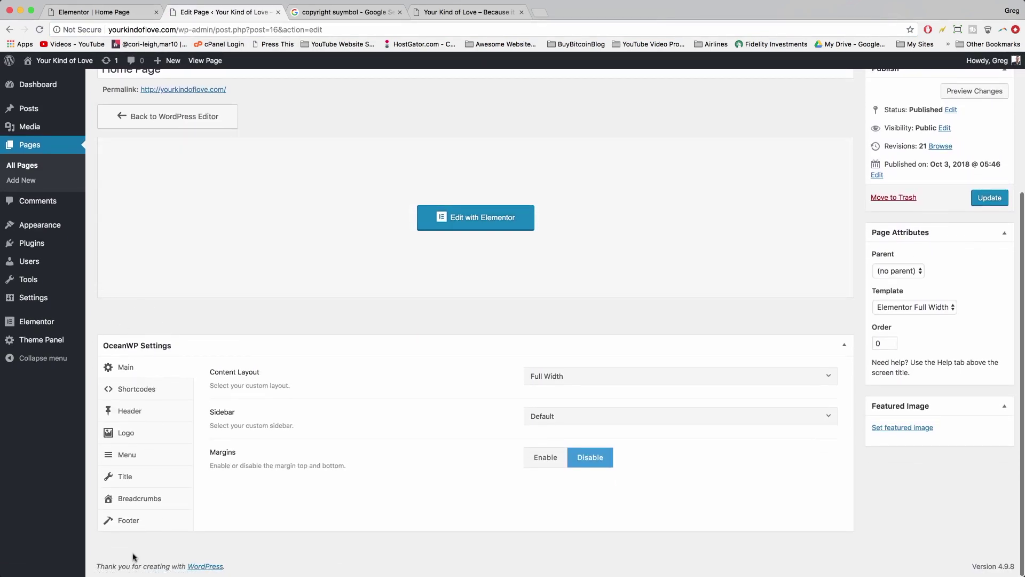
{"action": "left_click", "coordinate": [121, 523]}
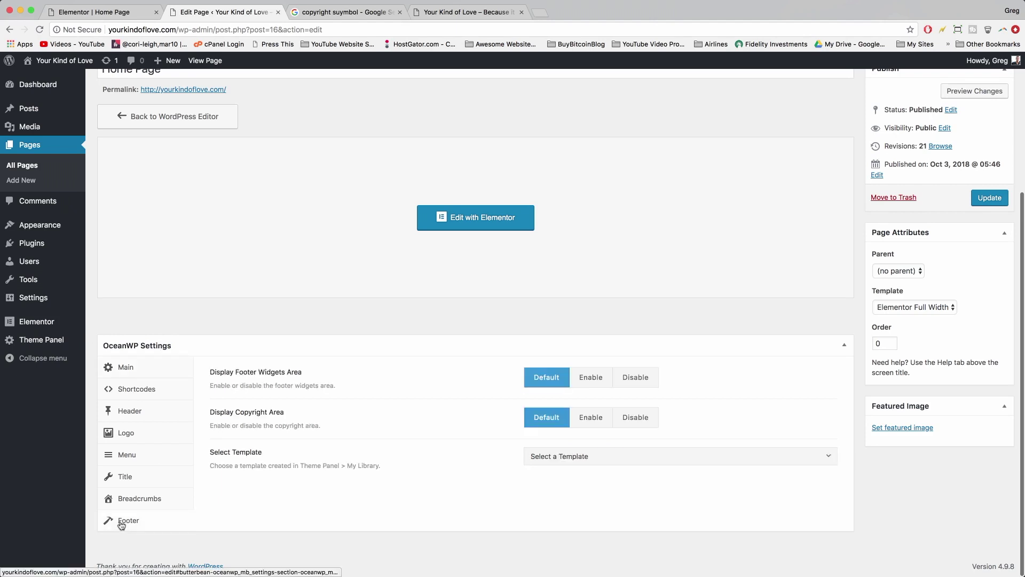
{"action": "left_click", "coordinate": [633, 379]}
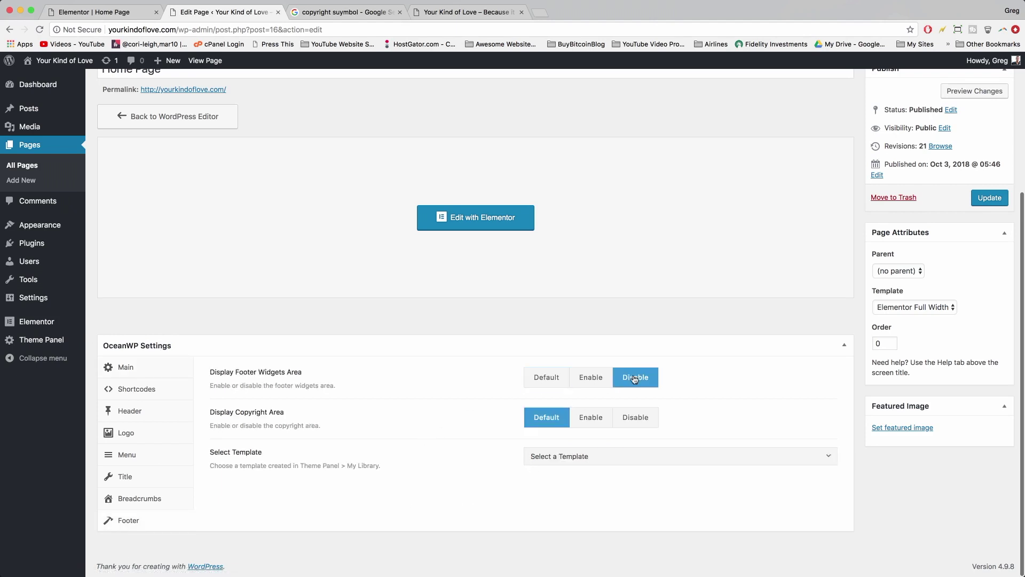
{"action": "left_click", "coordinate": [633, 418]}
{"action": "left_click", "coordinate": [986, 199]}
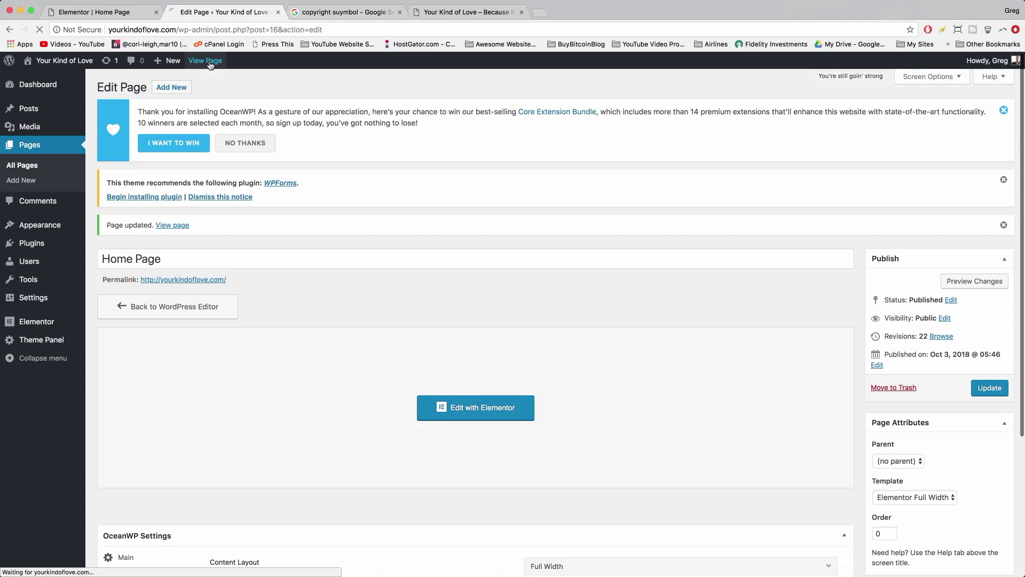
{"action": "left_click", "coordinate": [210, 63]}
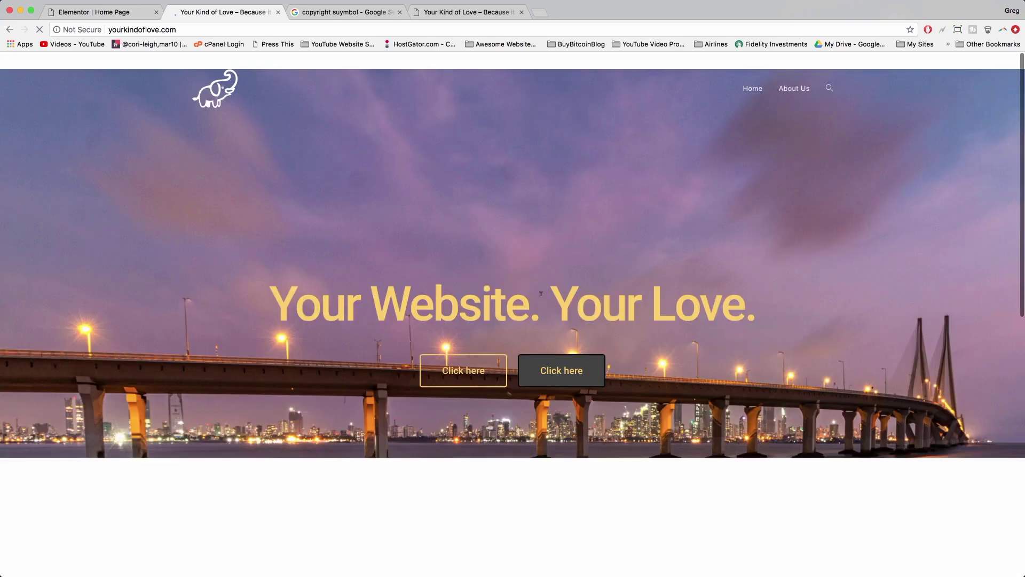
- Scroll through the live home page, then go to the About Us page from the menu
{"action": "scroll", "coordinate": [313, 229], "scroll_direction": "down", "scroll_amount": 10}
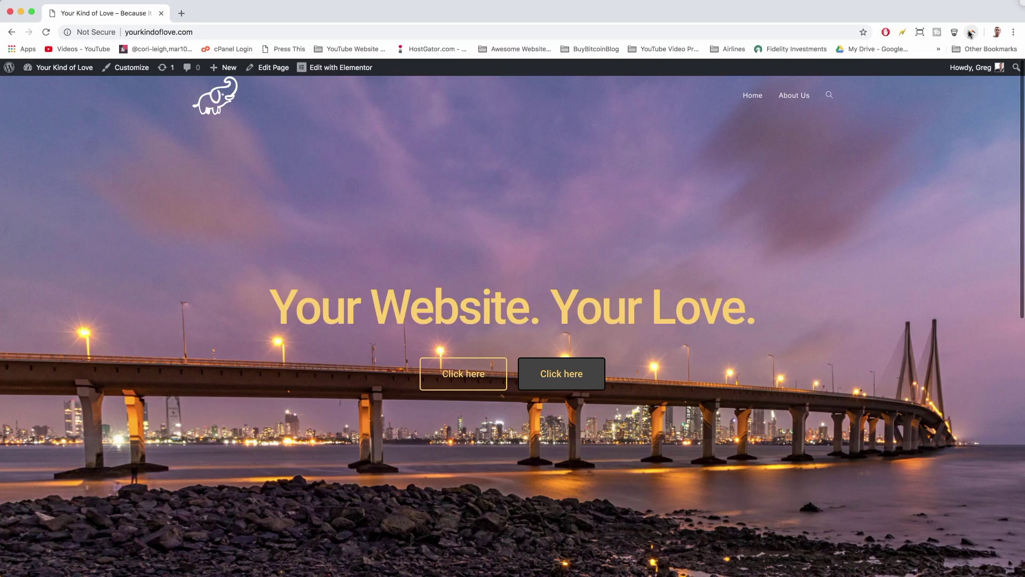
{"action": "scroll", "coordinate": [739, 320], "scroll_direction": "down", "scroll_amount": 10}
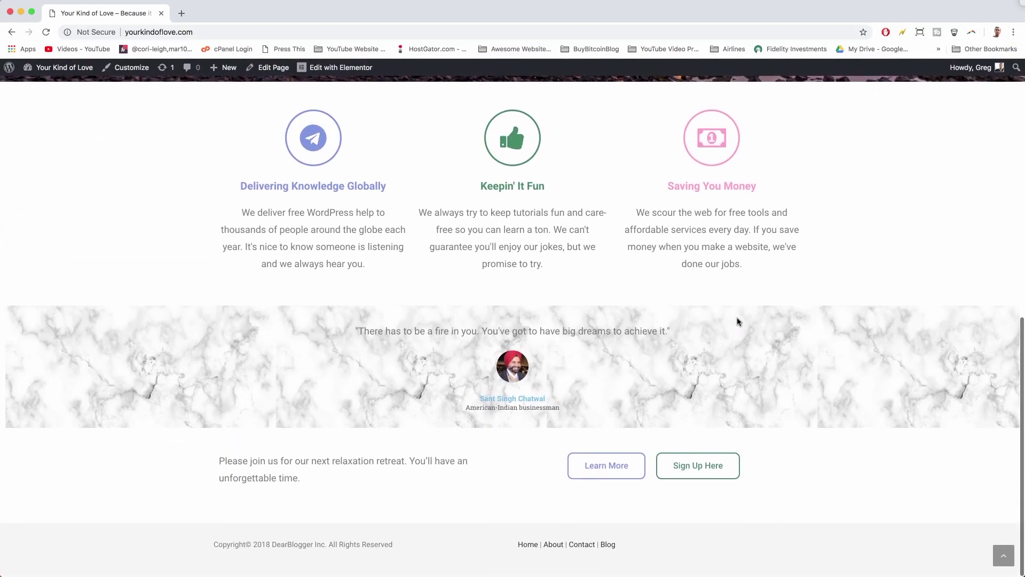
{"action": "scroll", "coordinate": [653, 399], "scroll_direction": "up", "scroll_amount": 10}
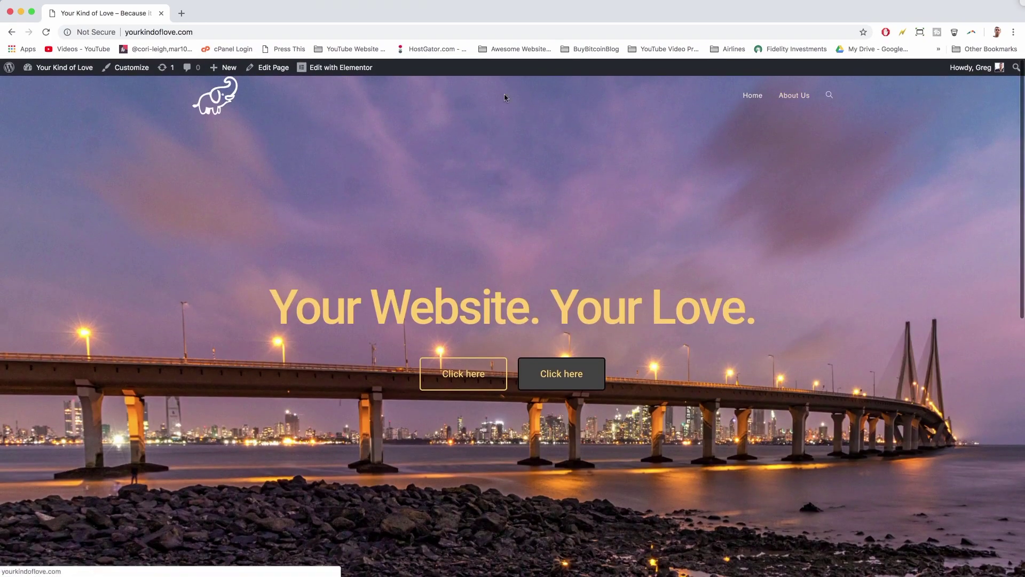
{"action": "left_click", "coordinate": [787, 98]}
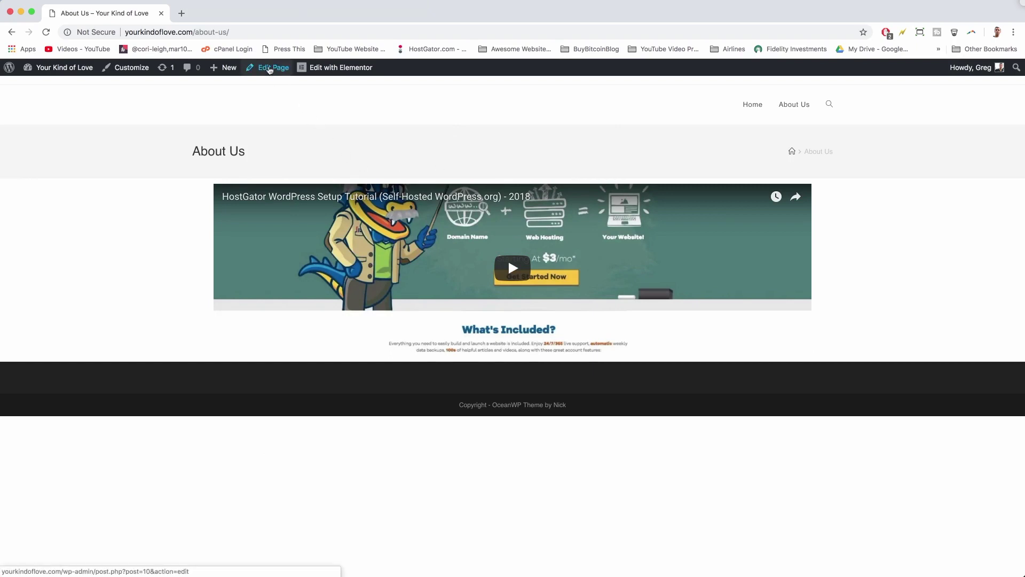
- Open the About Us edit screen and choose the Elementor Full Width page template
{"action": "left_click", "coordinate": [270, 69]}
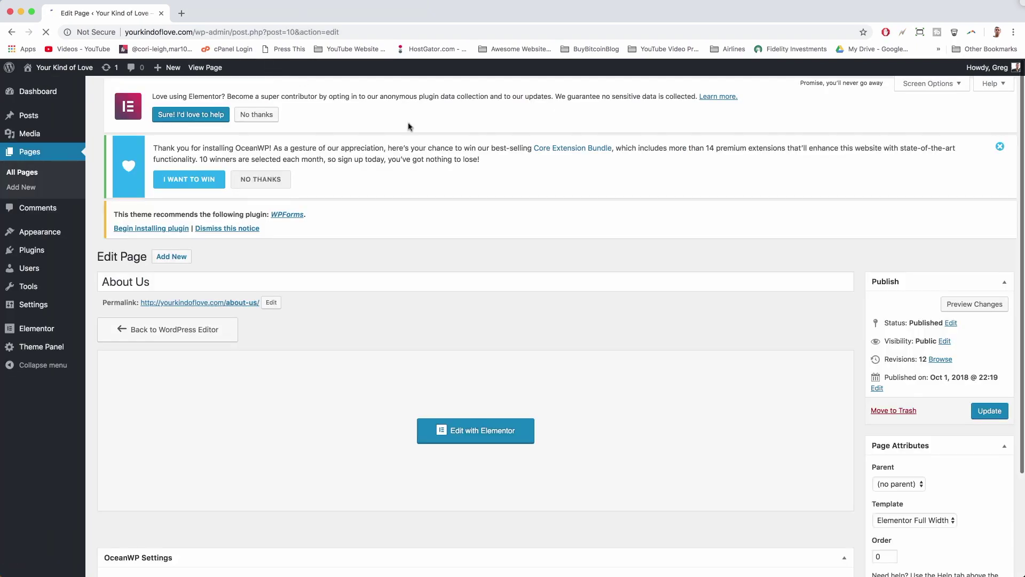
{"action": "scroll", "coordinate": [478, 157], "scroll_direction": "down", "scroll_amount": 3}
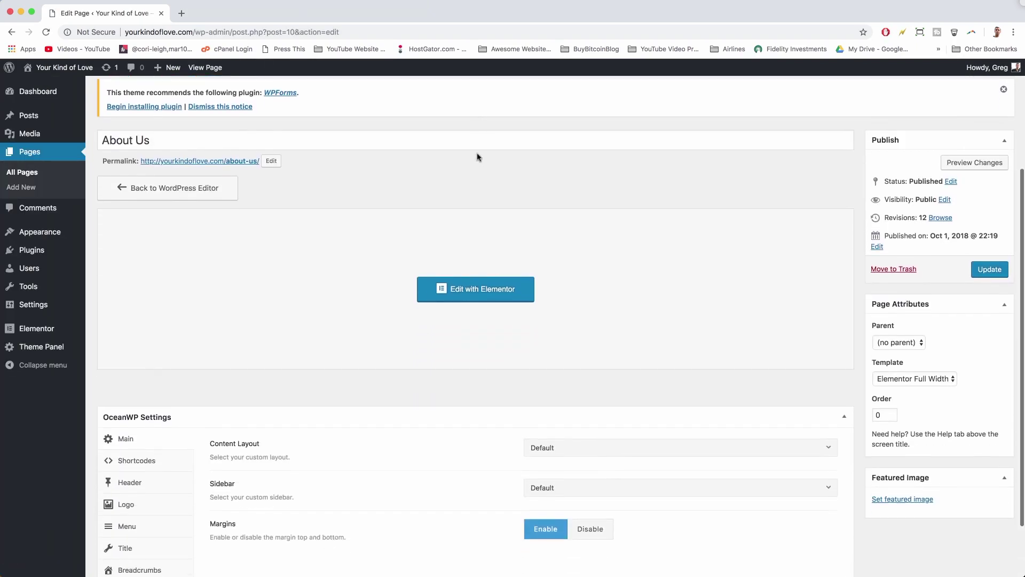
{"action": "left_click", "coordinate": [911, 363]}
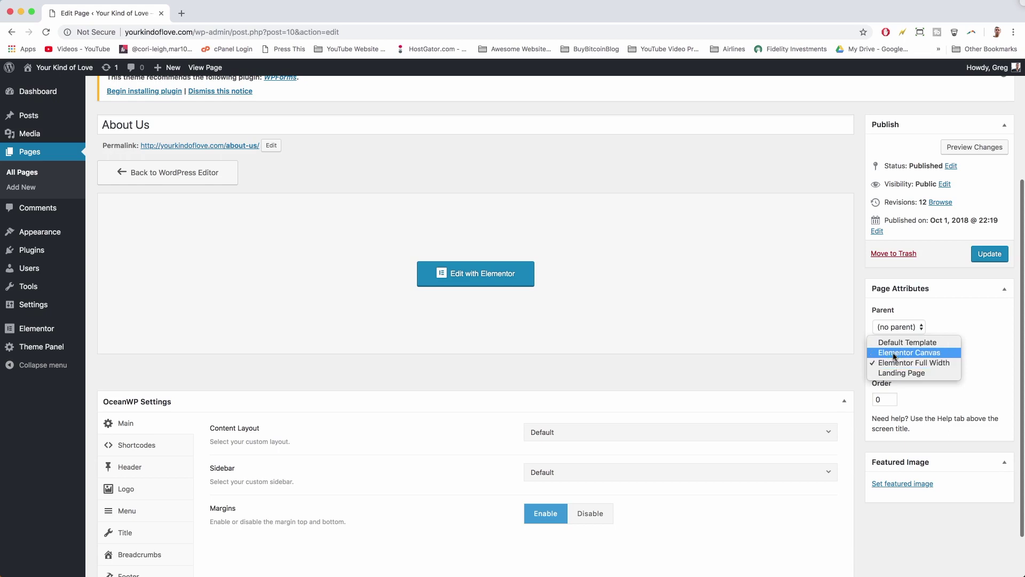
{"action": "left_click", "coordinate": [896, 367]}
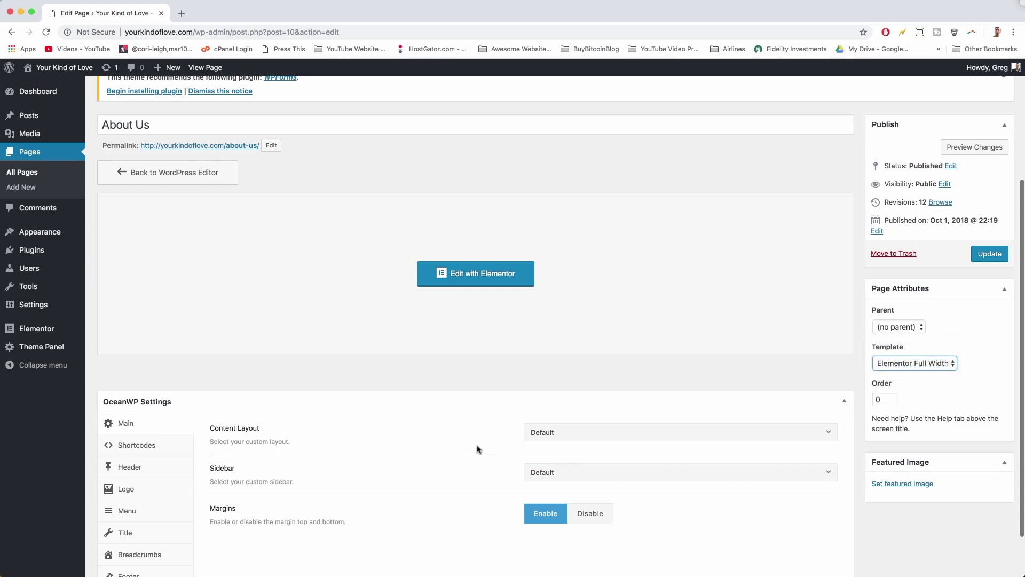
{"action": "scroll", "coordinate": [478, 449], "scroll_direction": "down", "scroll_amount": 2}
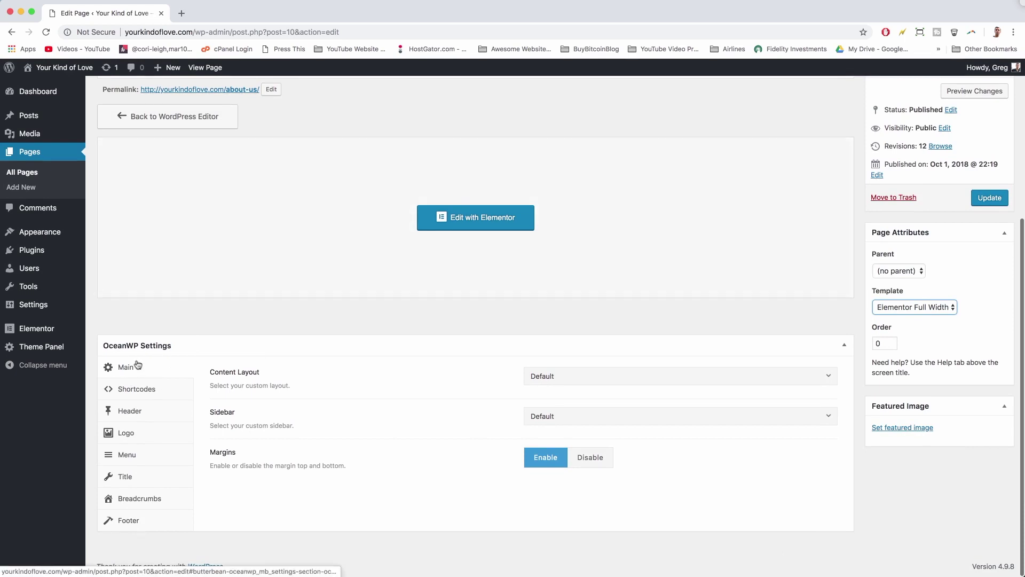
- Set Full Width content layout with no margins, hide the top bar, and use a Transparent header
{"action": "left_click", "coordinate": [576, 378]}
{"action": "left_click", "coordinate": [574, 451]}
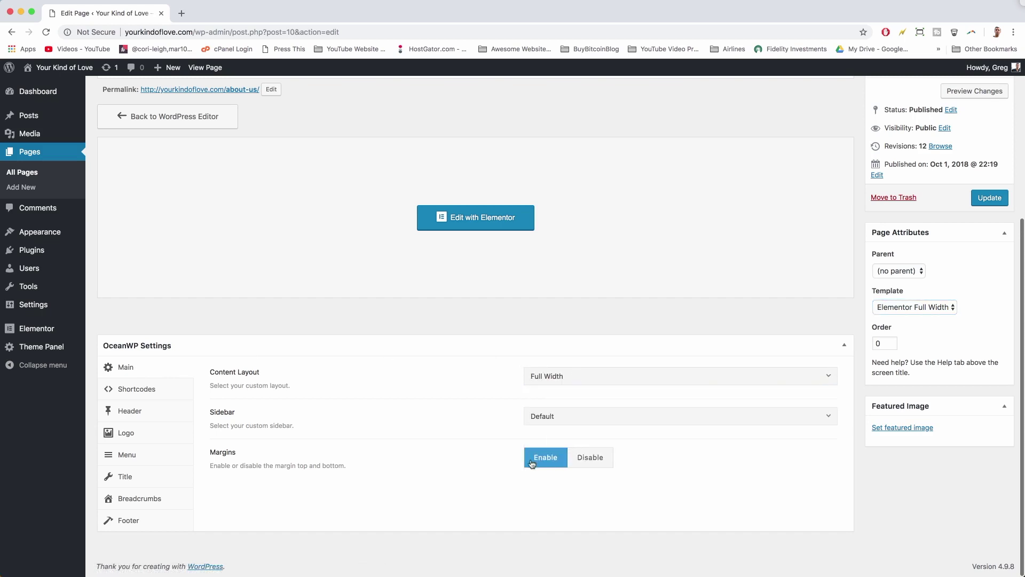
{"action": "left_click", "coordinate": [587, 461]}
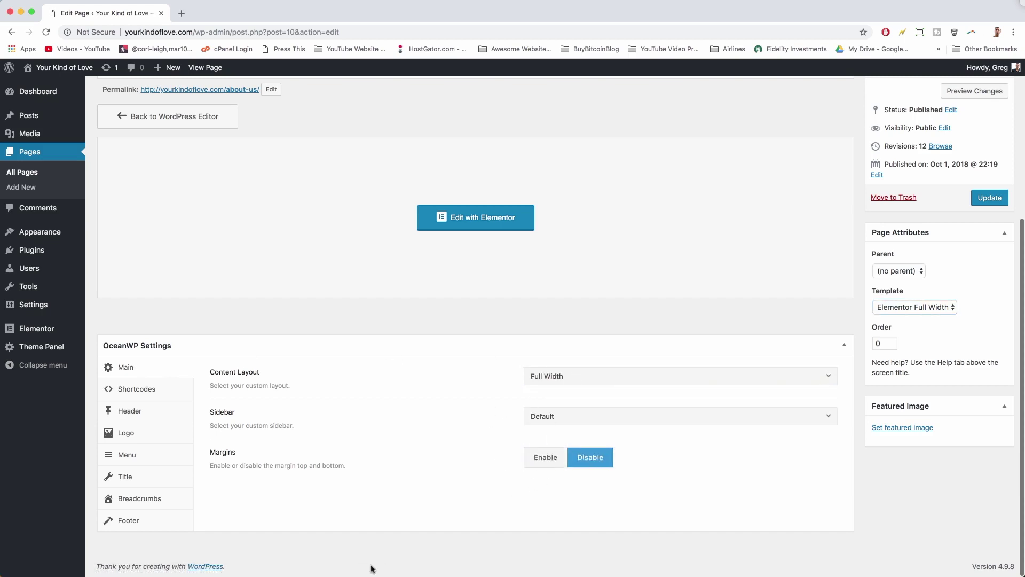
{"action": "left_click", "coordinate": [134, 413]}
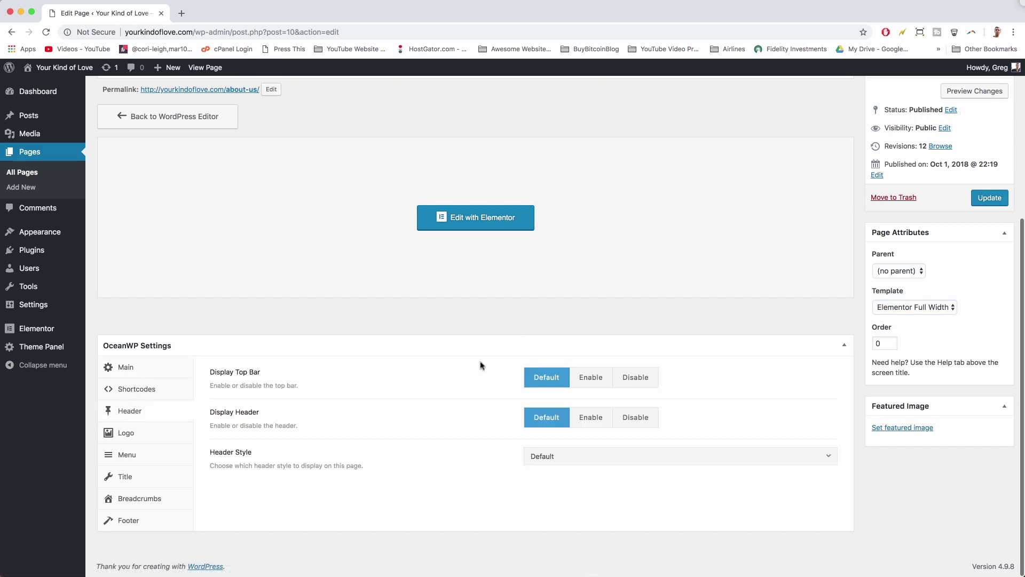
{"action": "left_click", "coordinate": [634, 379]}
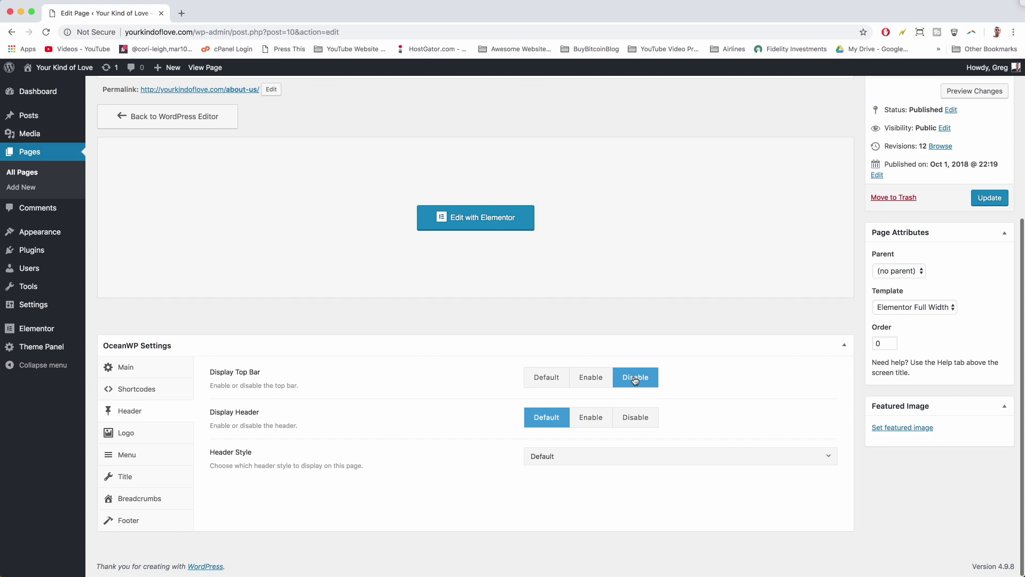
{"action": "left_click", "coordinate": [595, 425]}
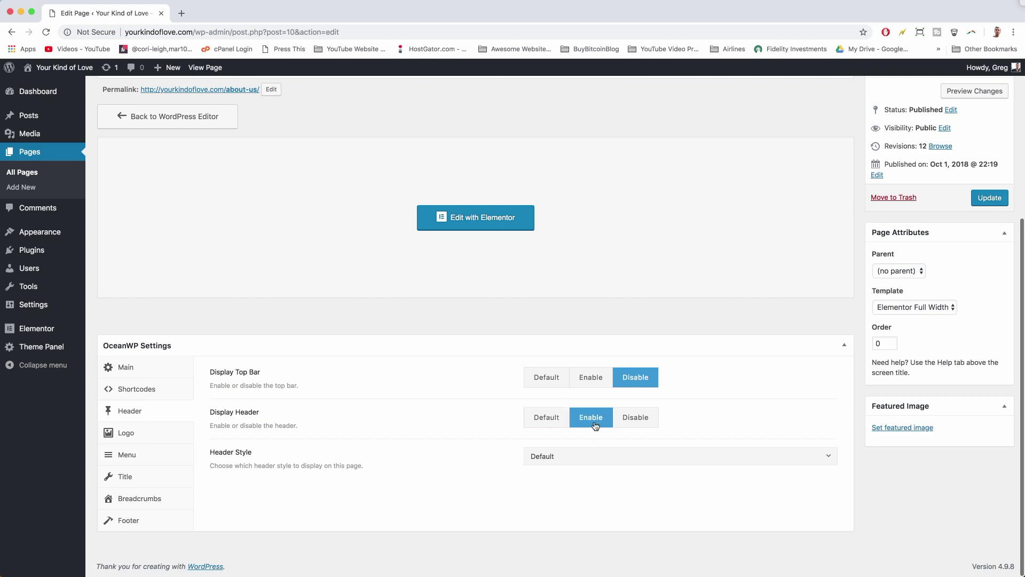
{"action": "left_click", "coordinate": [553, 460]}
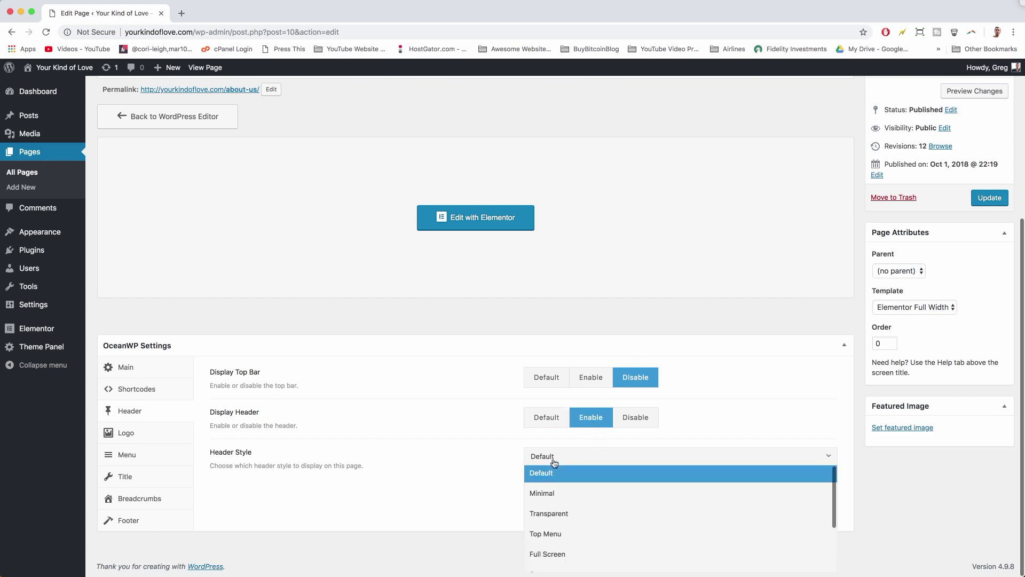
{"action": "left_click", "coordinate": [553, 512]}
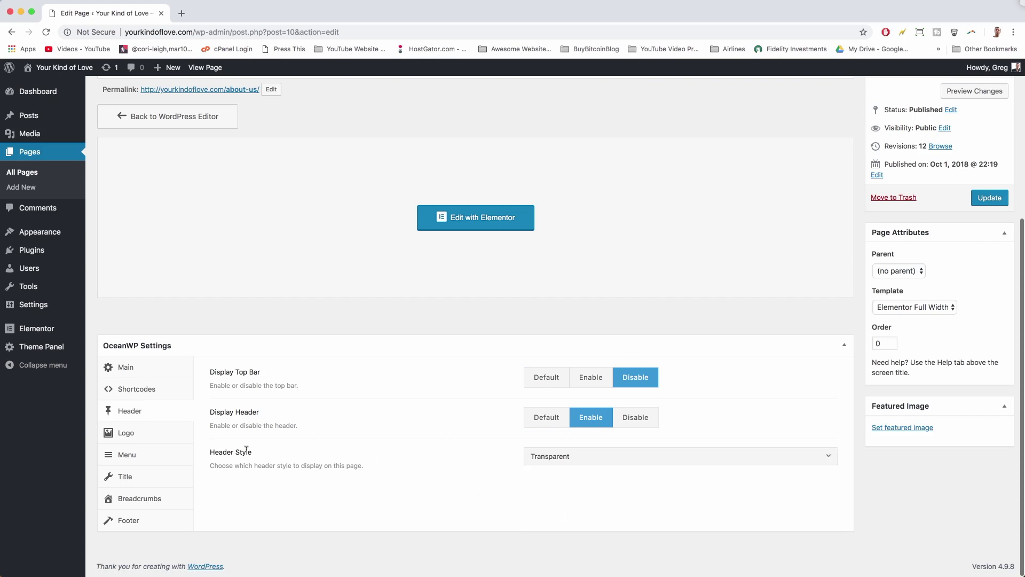
- Hide the page title, footer widgets and copyright area, then update the About Us page
{"action": "left_click", "coordinate": [146, 482]}
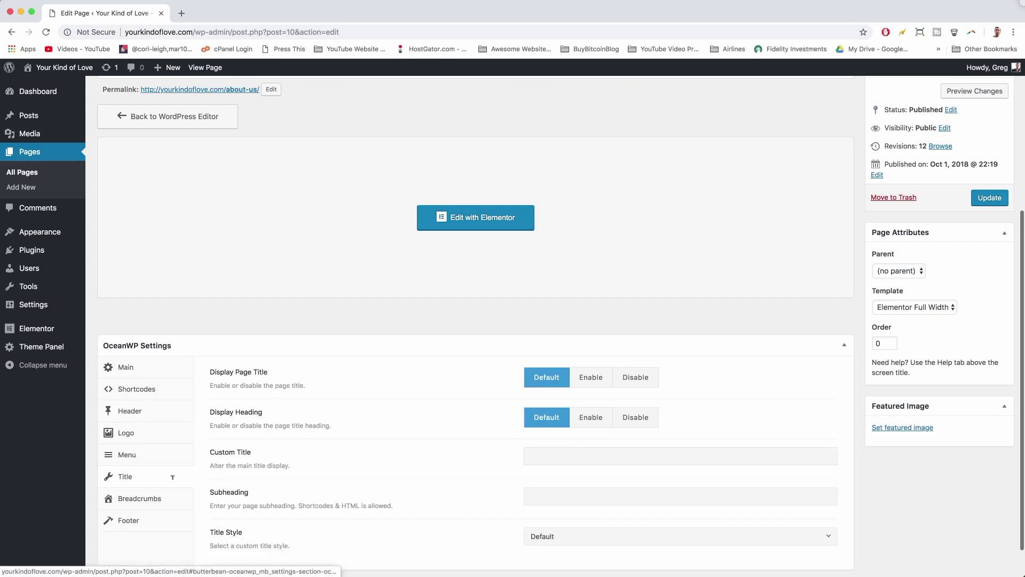
{"action": "left_click", "coordinate": [647, 378]}
{"action": "left_click", "coordinate": [137, 528]}
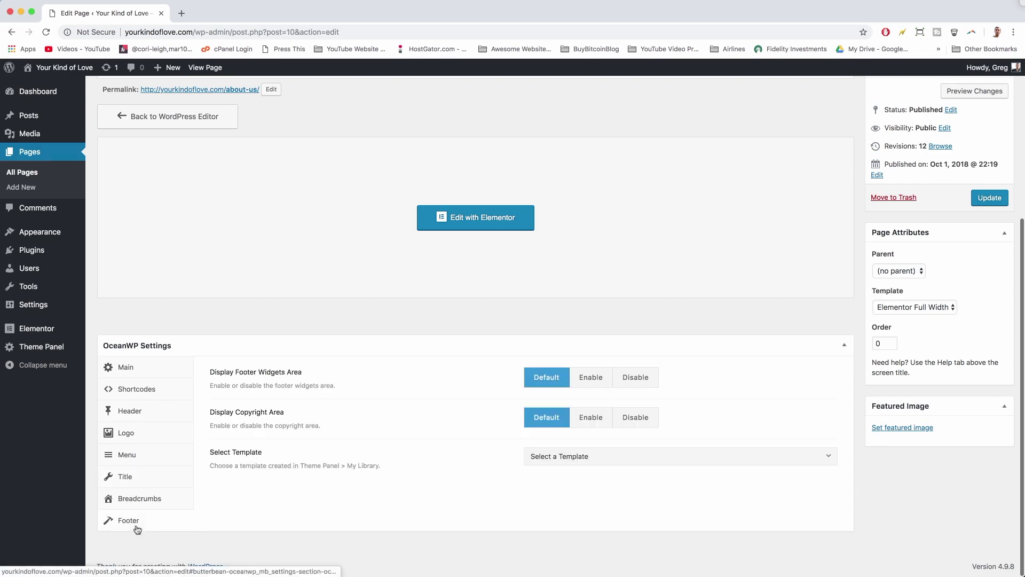
{"action": "left_click", "coordinate": [638, 377]}
{"action": "left_click", "coordinate": [635, 418]}
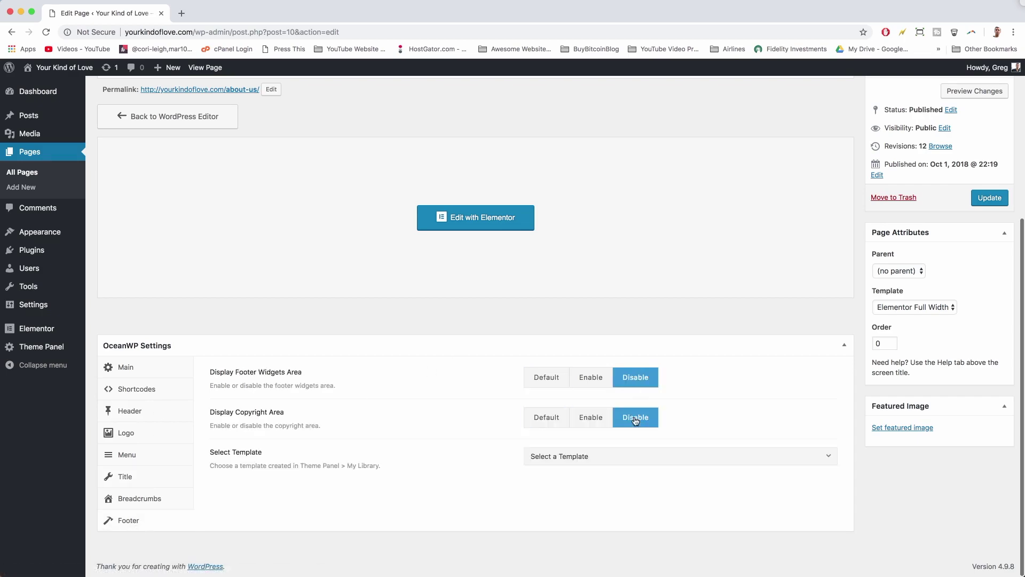
{"action": "scroll", "coordinate": [792, 412], "scroll_direction": "up", "scroll_amount": 5}
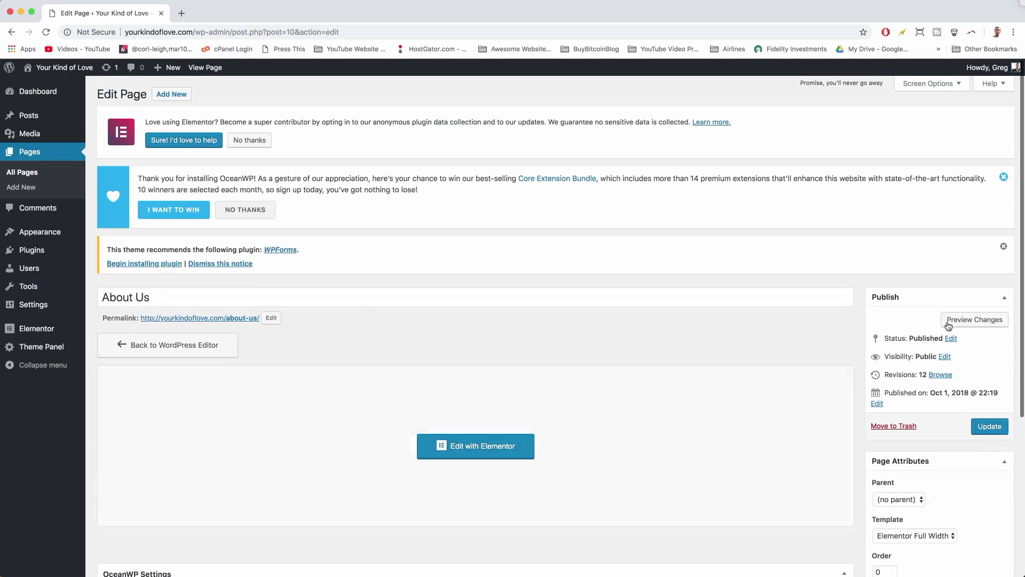
{"action": "left_click", "coordinate": [989, 427]}
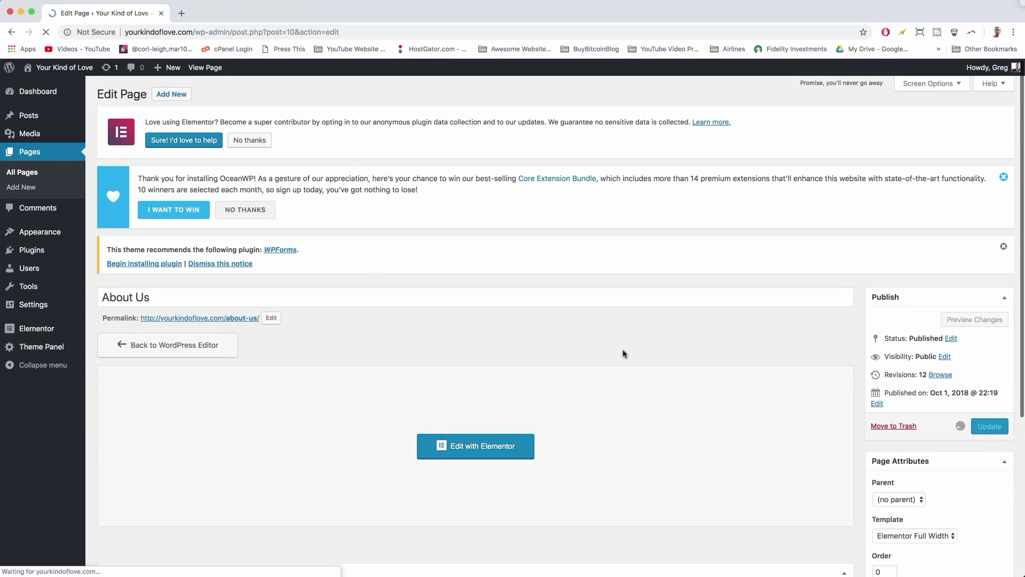
- Open the live About Us page in a new browser tab
{"action": "scroll", "coordinate": [622, 353], "scroll_direction": "down", "scroll_amount": 4}
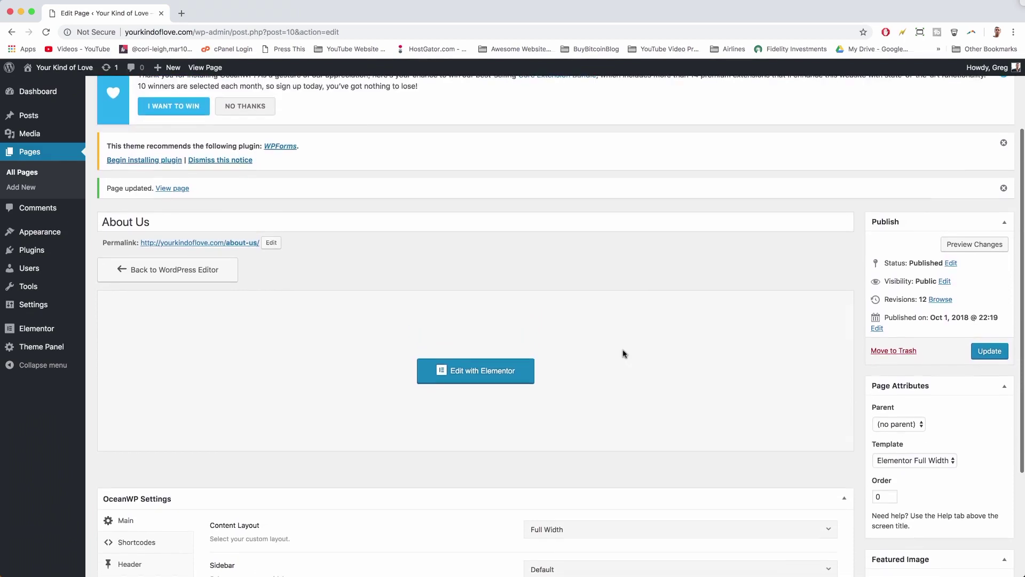
{"action": "scroll", "coordinate": [103, 213], "scroll_direction": "up", "scroll_amount": 2}
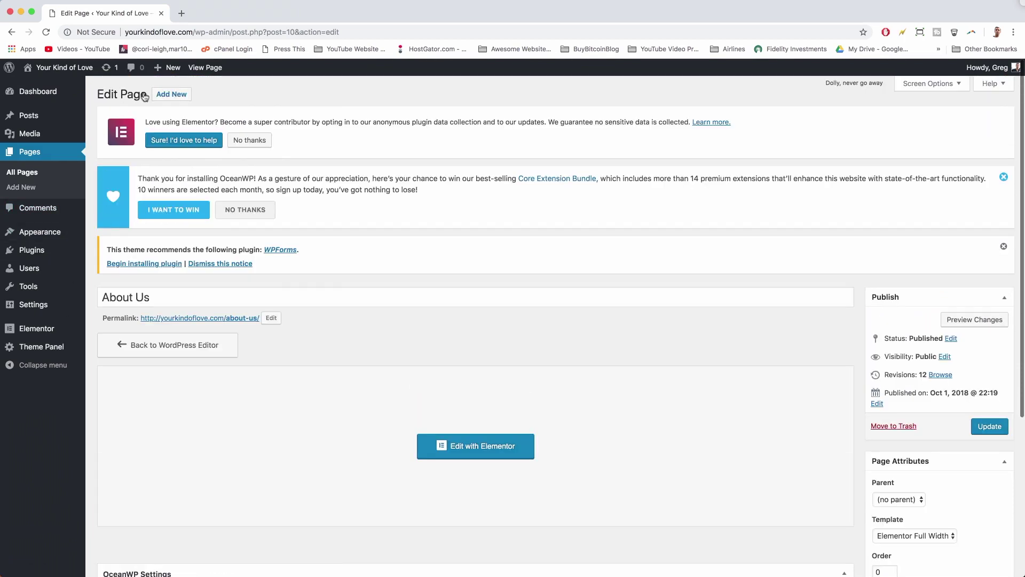
{"action": "right_click", "coordinate": [210, 69]}
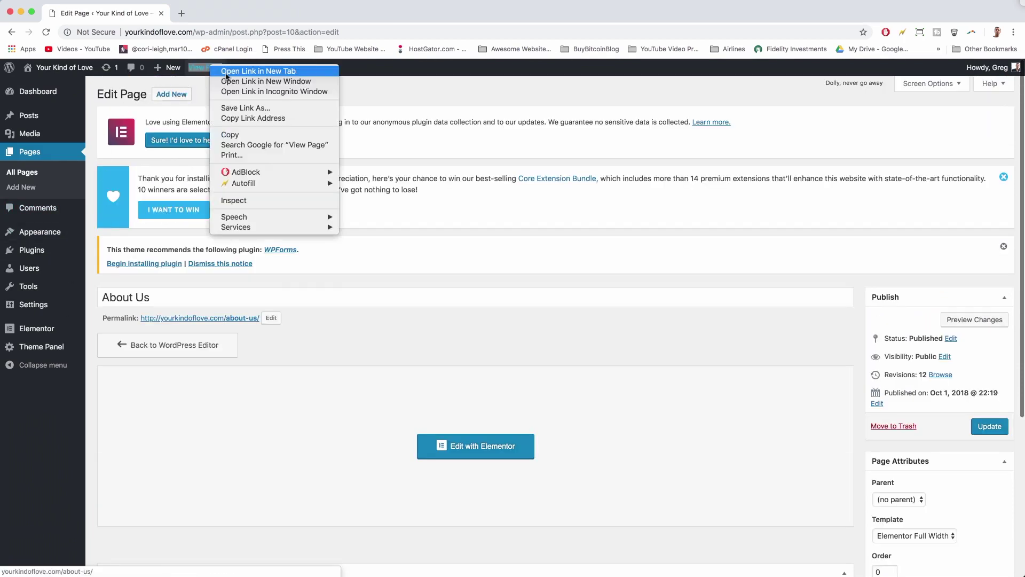
{"action": "left_click", "coordinate": [230, 70]}
{"action": "left_click", "coordinate": [217, 16]}
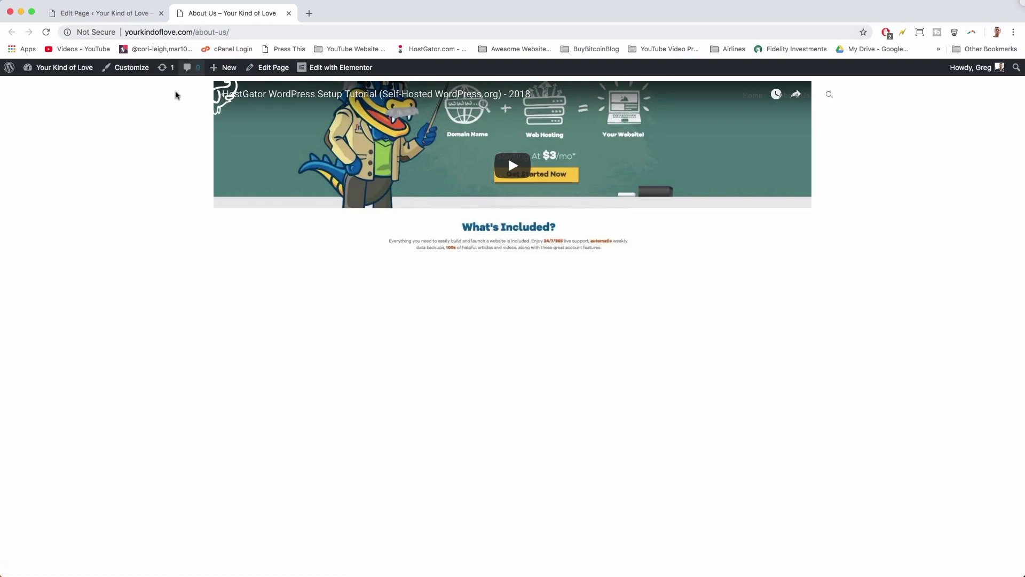
- Remove /about-us/ from the web address to load the site's home page
{"action": "left_click_drag", "start_coordinate": [194, 31], "coordinate": [229, 32]}
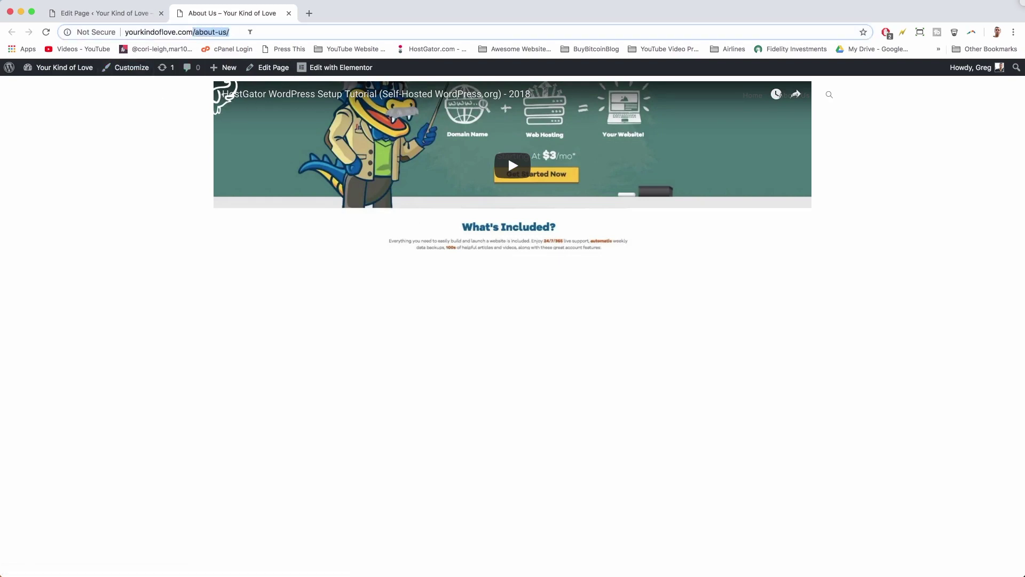
{"action": "key", "text": "BackSpace"}
{"action": "key", "text": "Return"}
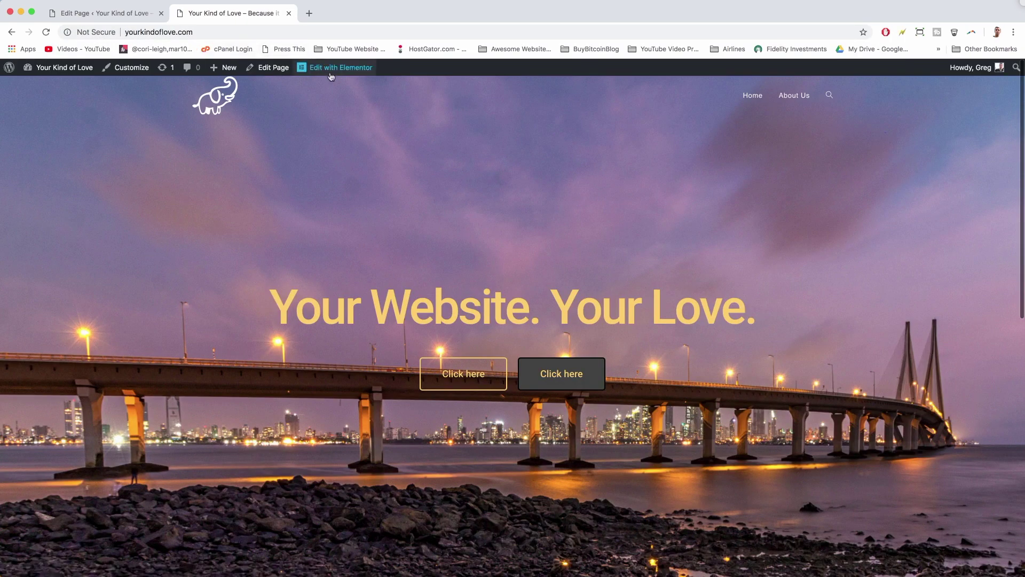
- Save the home page's hero section to the Elementor library as the template 'Hero Image'
{"action": "left_click", "coordinate": [331, 73]}
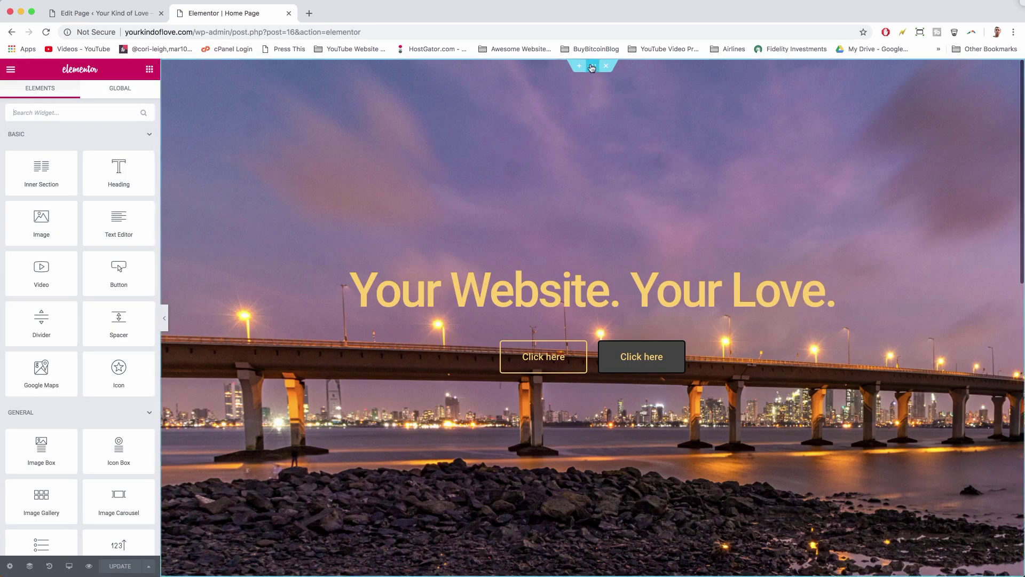
{"action": "right_click", "coordinate": [592, 66]}
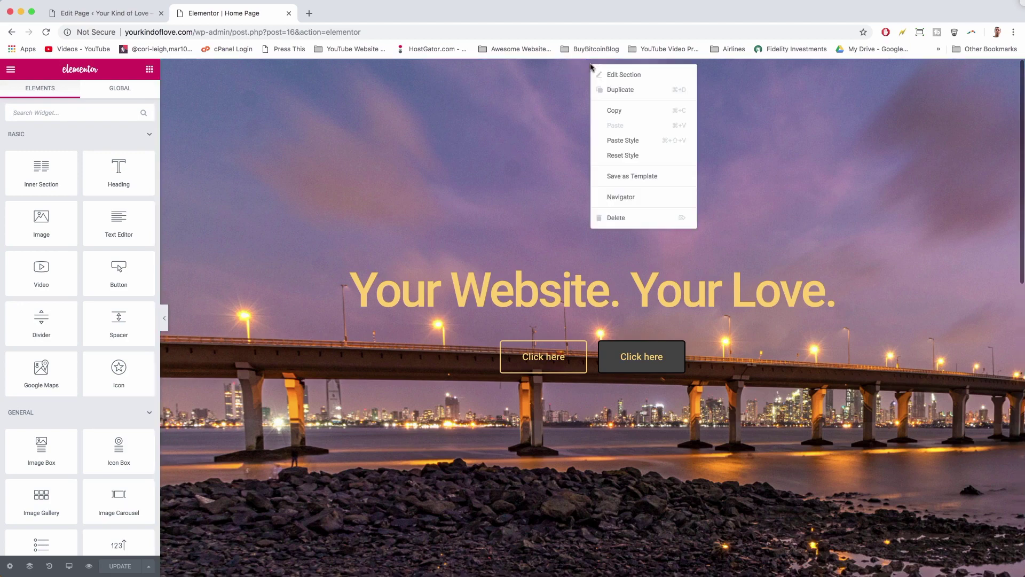
{"action": "left_click", "coordinate": [615, 177]}
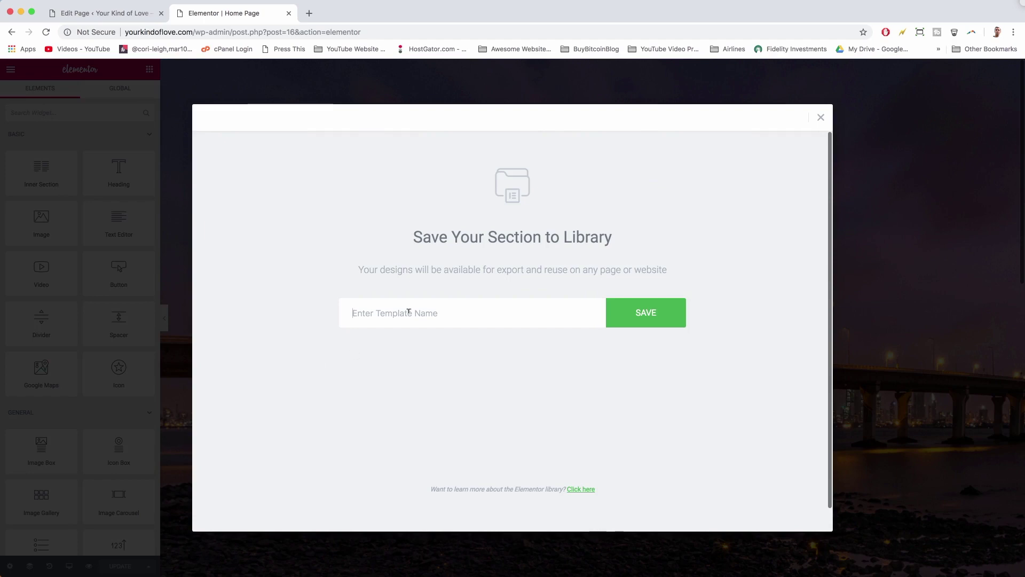
{"action": "type", "text": "Hero Image"}
{"action": "left_click", "coordinate": [634, 307]}
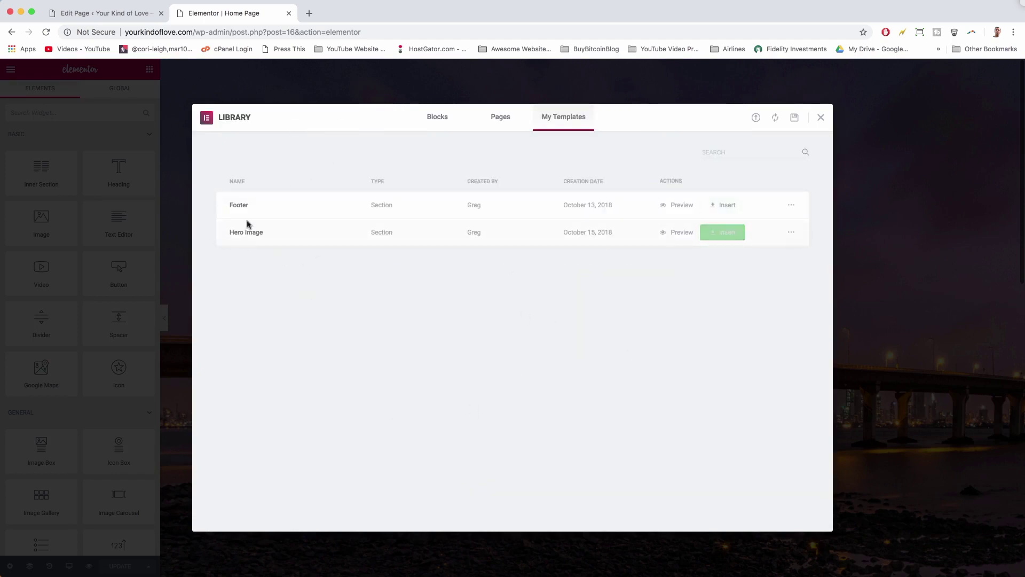
- Reload the About Us edit page and open it in the Elementor editor
{"action": "left_click", "coordinate": [114, 15]}
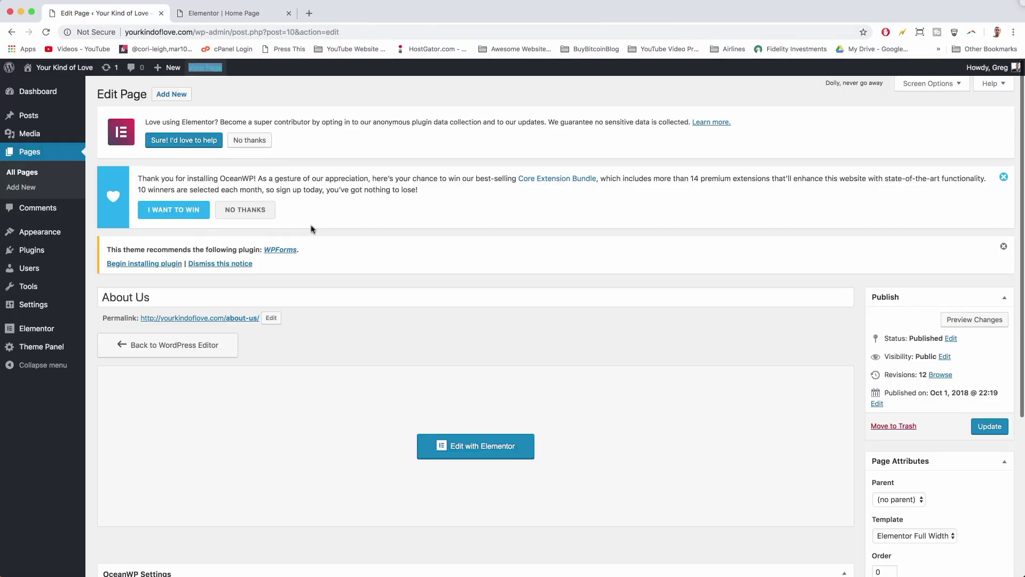
{"action": "key", "text": "super+r"}
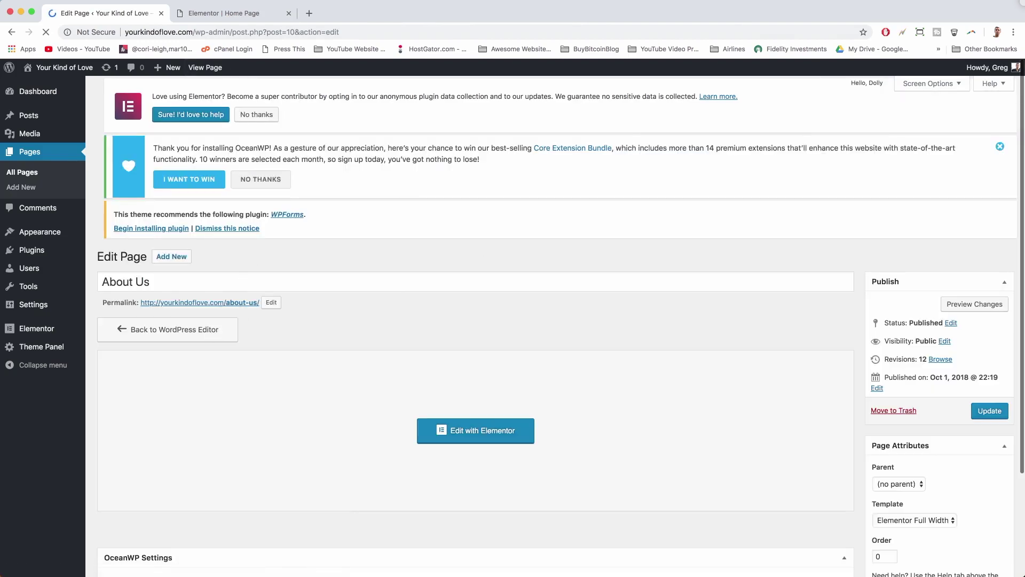
{"action": "left_click", "coordinate": [232, 11]}
{"action": "left_click", "coordinate": [101, 14]}
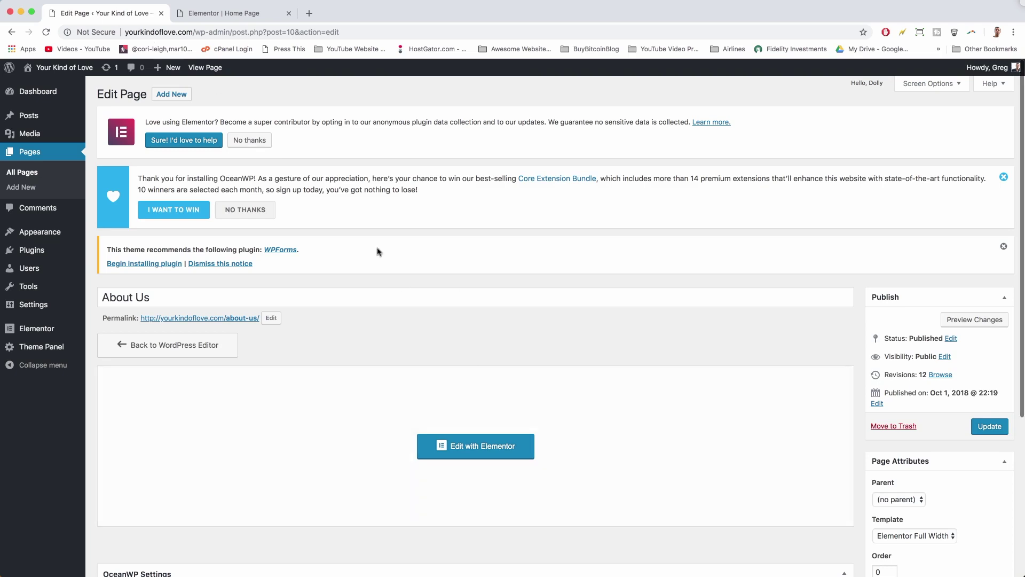
{"action": "scroll", "coordinate": [484, 387], "scroll_direction": "down", "scroll_amount": 5}
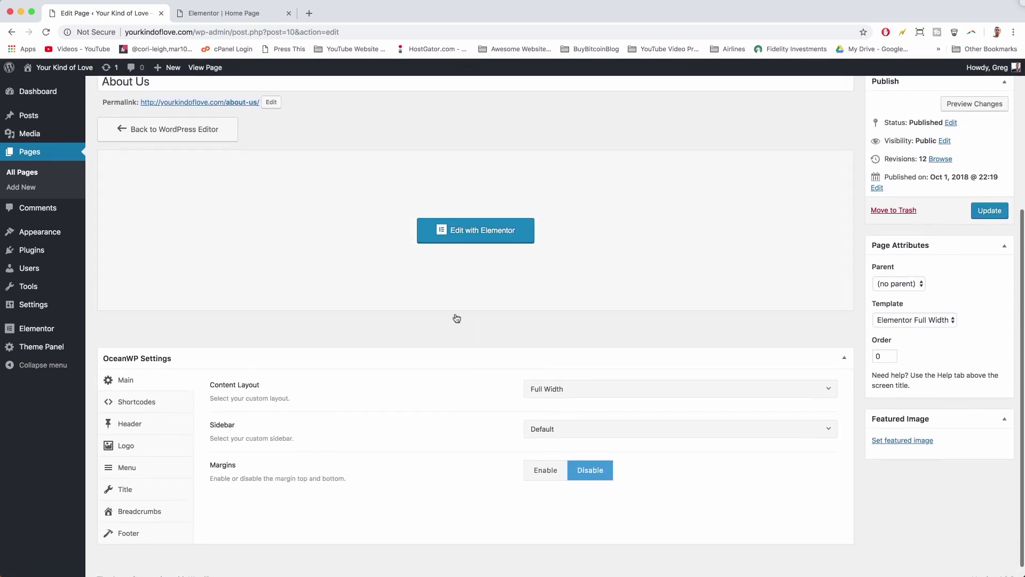
{"action": "left_click", "coordinate": [457, 240]}
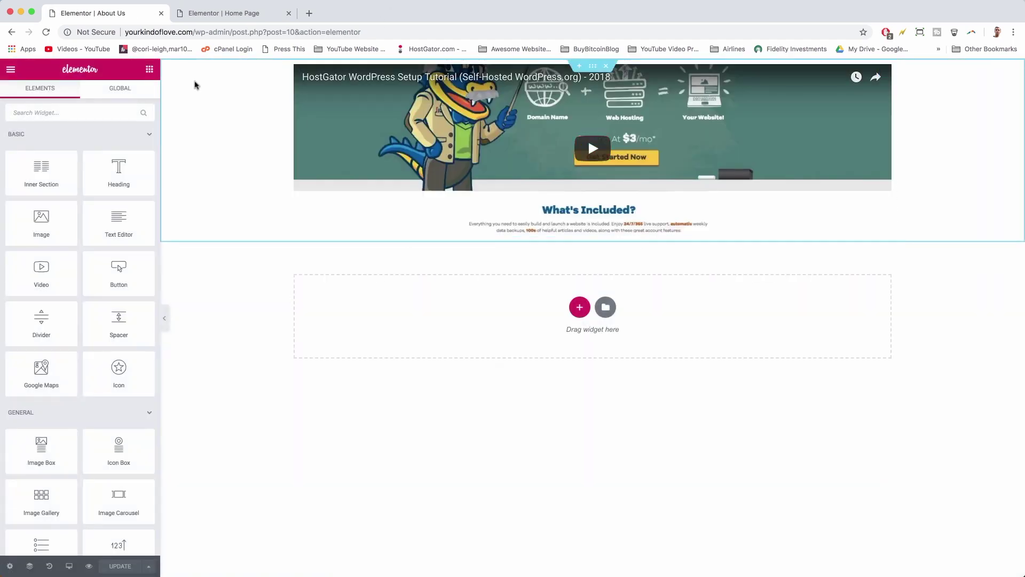
- Insert the saved Hero Image template above the video, without importing its document settings
{"action": "left_click", "coordinate": [578, 67]}
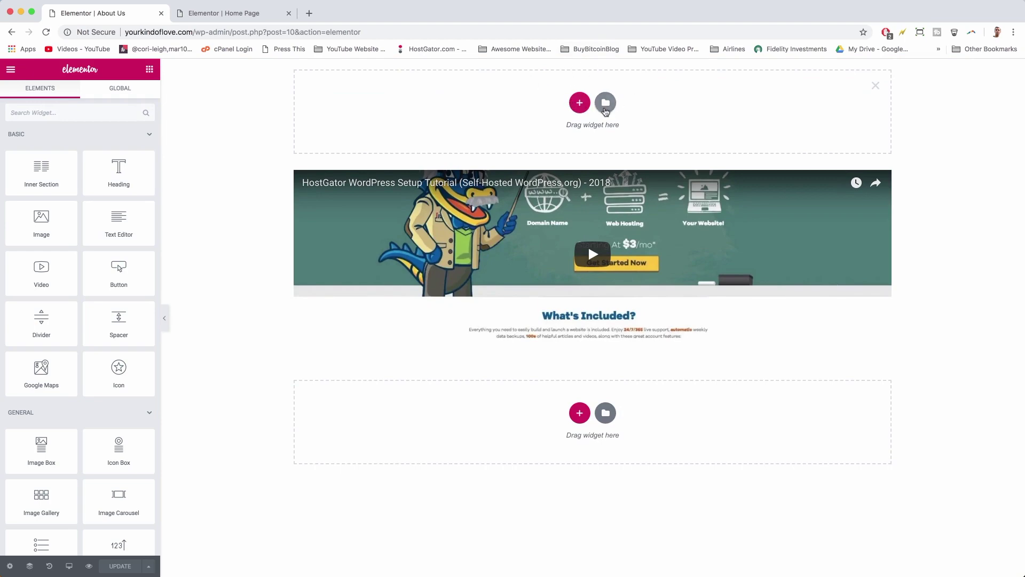
{"action": "left_click", "coordinate": [607, 106]}
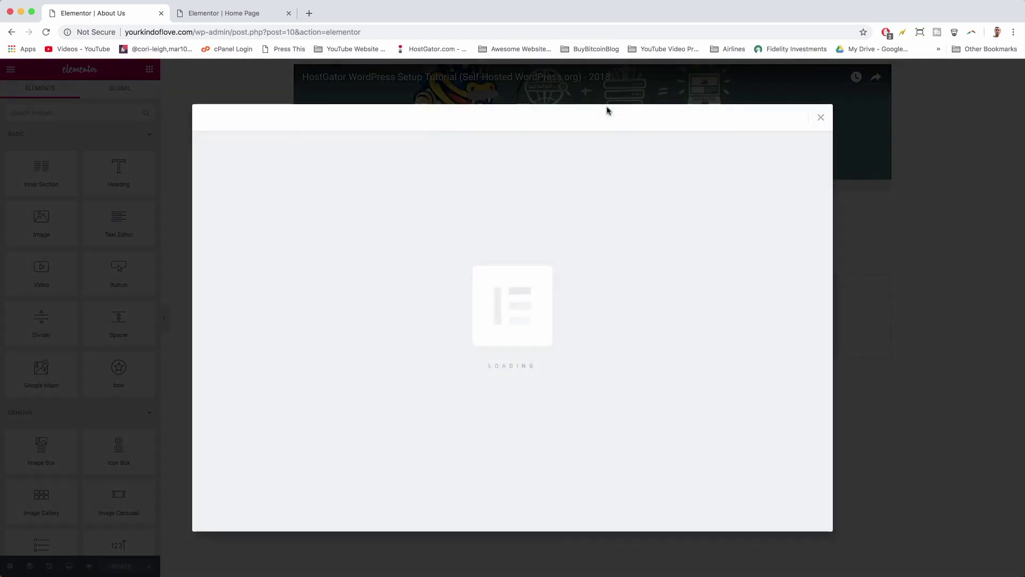
{"action": "left_click", "coordinate": [563, 118]}
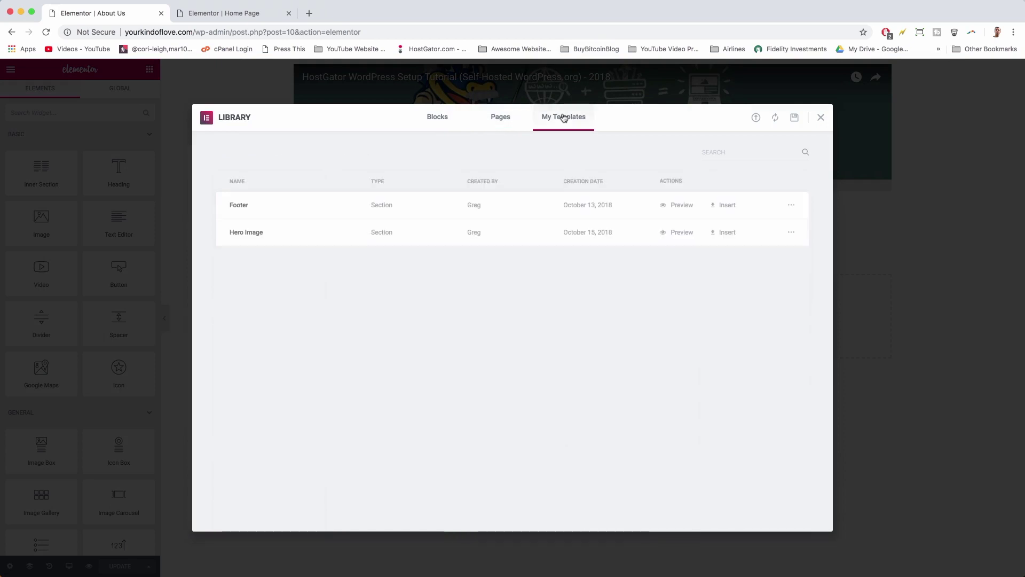
{"action": "left_click", "coordinate": [724, 233]}
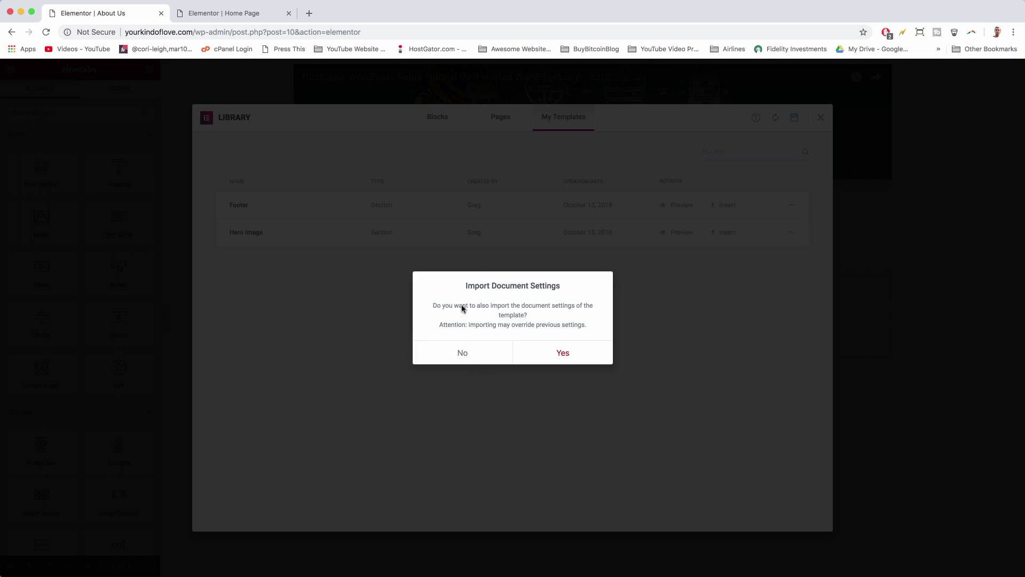
{"action": "left_click", "coordinate": [463, 353]}
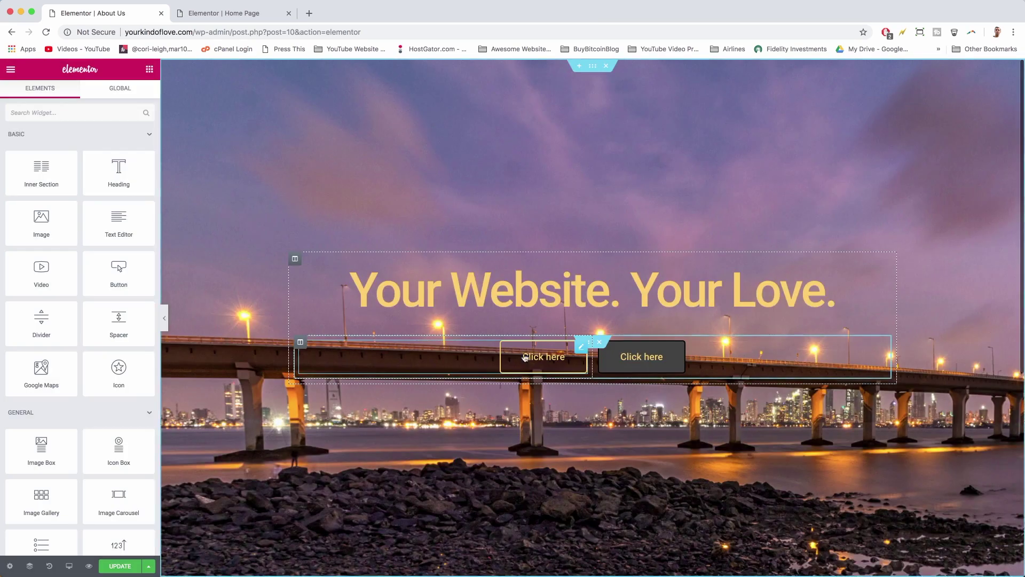
- Swap the hero section's night bridge background for the clearwater-pixabay tropical island photo
{"action": "scroll", "coordinate": [525, 357], "scroll_direction": "down", "scroll_amount": 6}
{"action": "scroll", "coordinate": [617, 284], "scroll_direction": "up", "scroll_amount": 6}
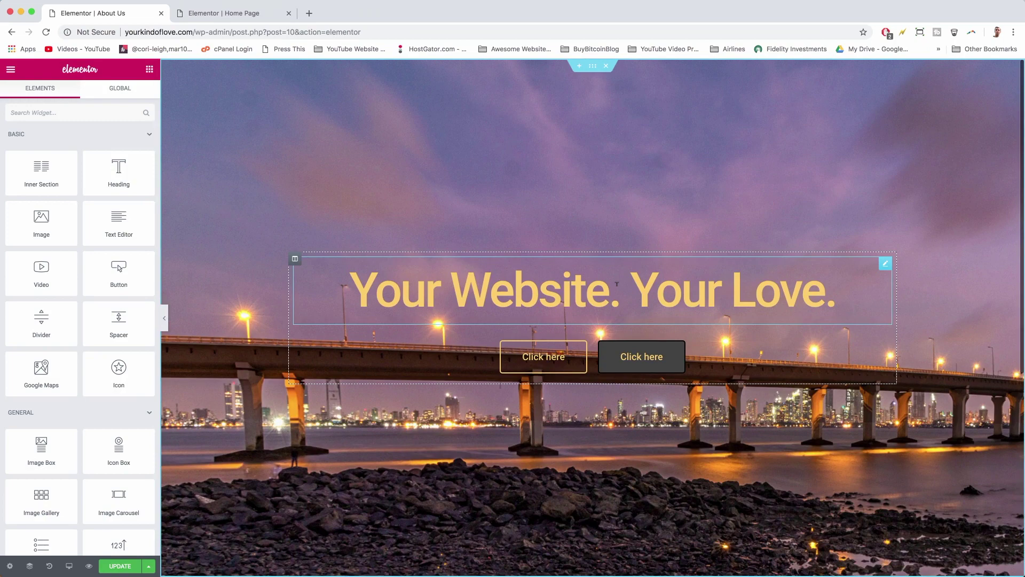
{"action": "left_click", "coordinate": [593, 66]}
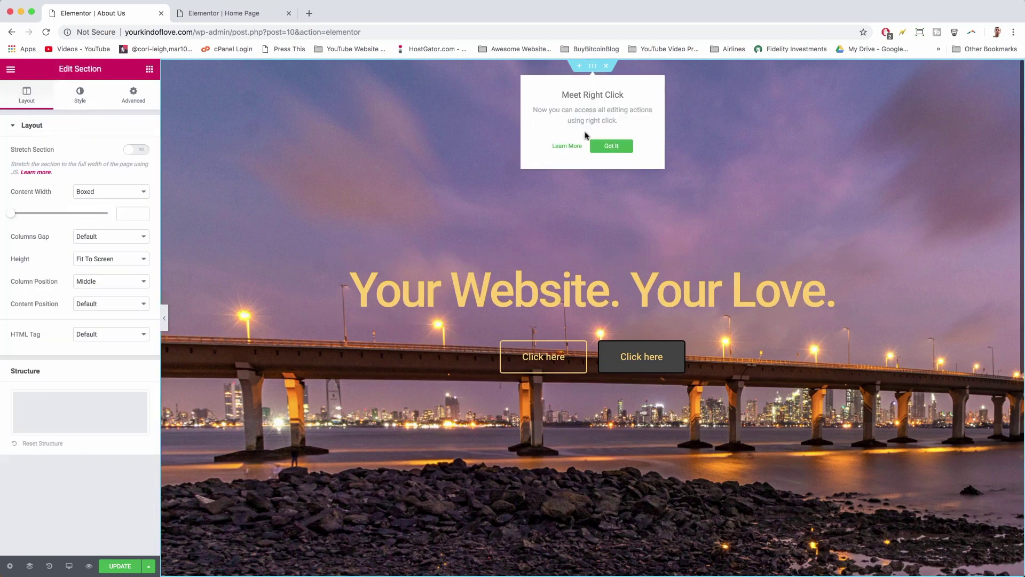
{"action": "left_click", "coordinate": [598, 148]}
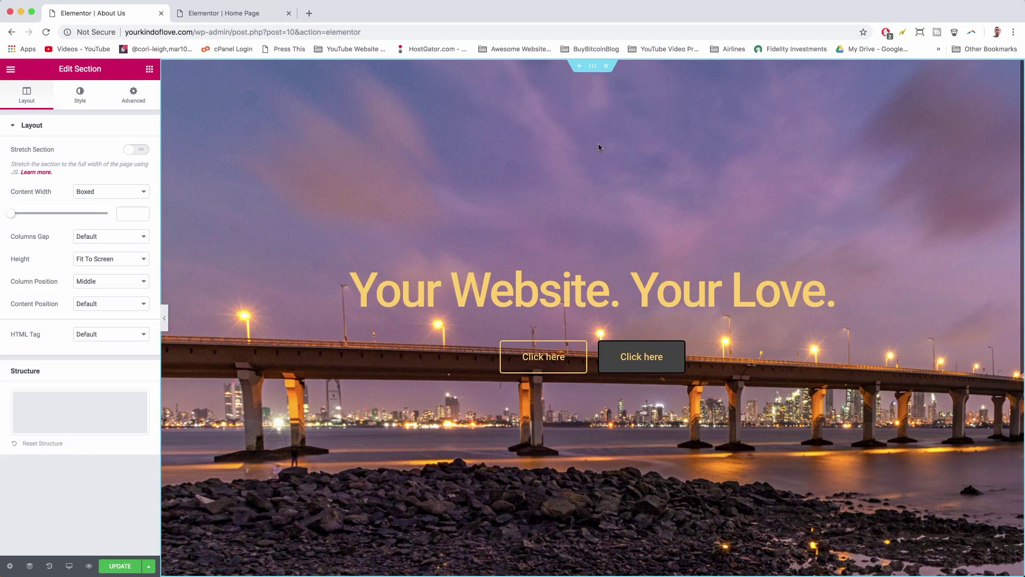
{"action": "left_click", "coordinate": [80, 98]}
{"action": "left_click", "coordinate": [63, 291]}
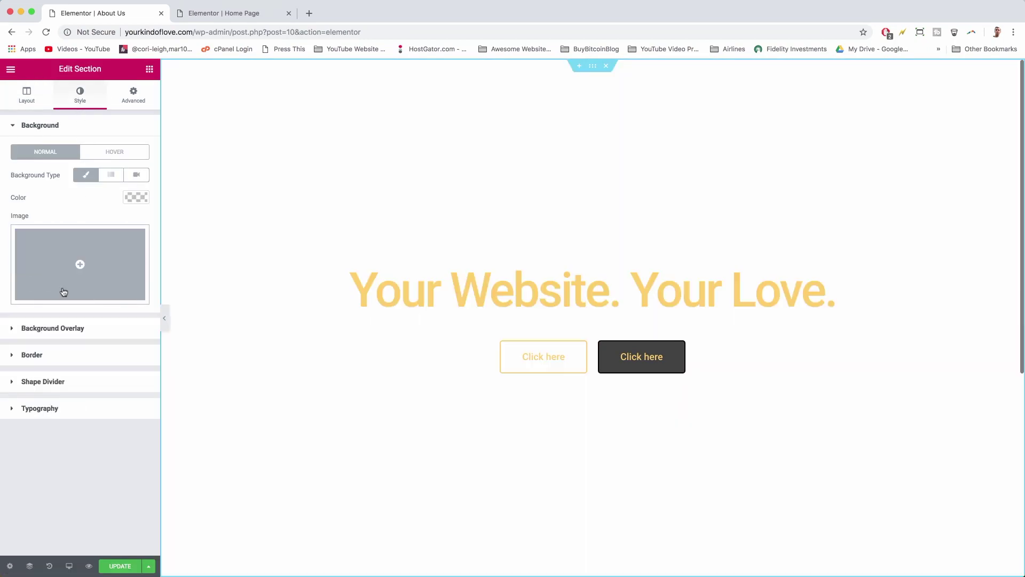
{"action": "left_click", "coordinate": [74, 261]}
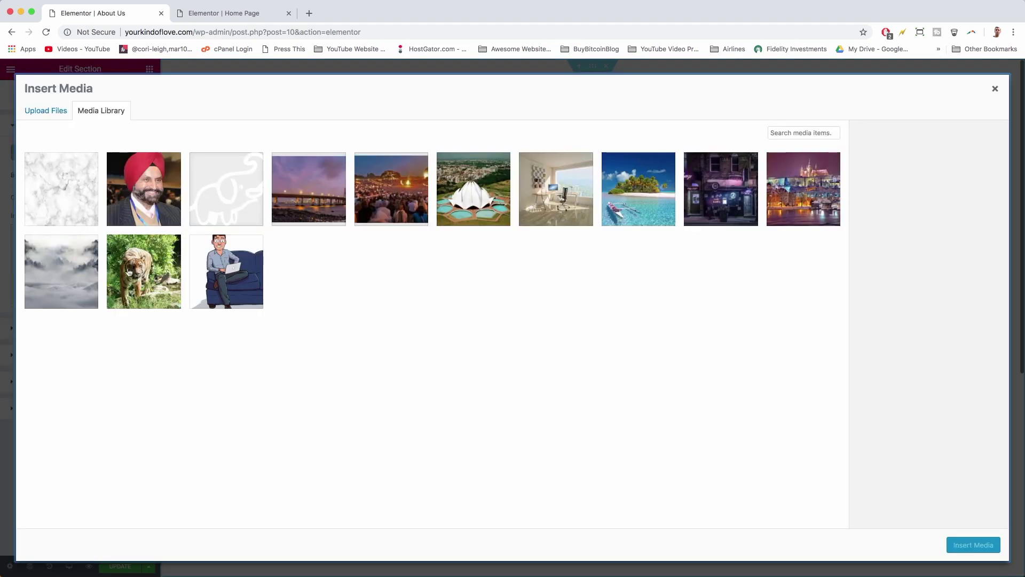
{"action": "left_click", "coordinate": [634, 206]}
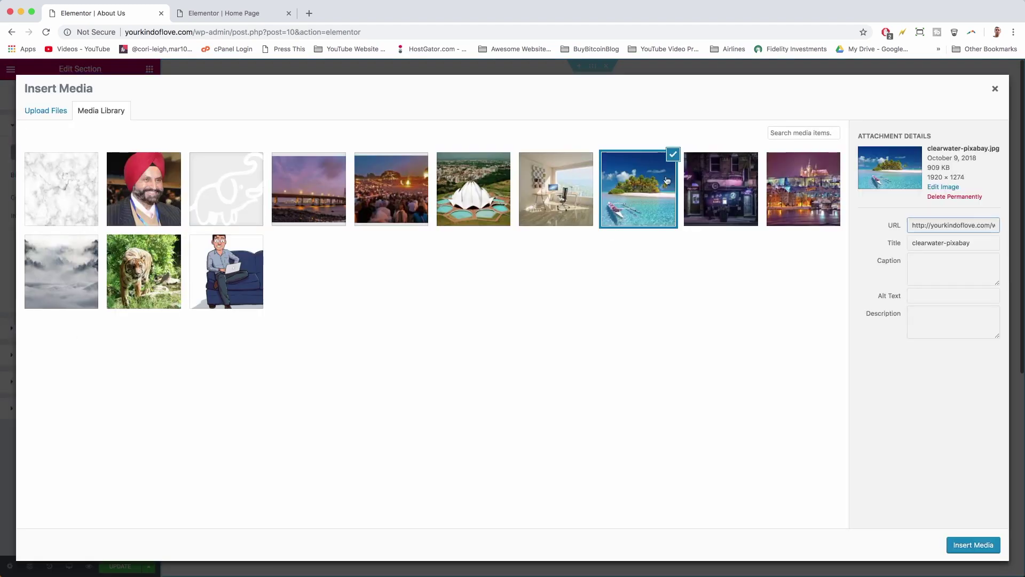
{"action": "left_click", "coordinate": [959, 545]}
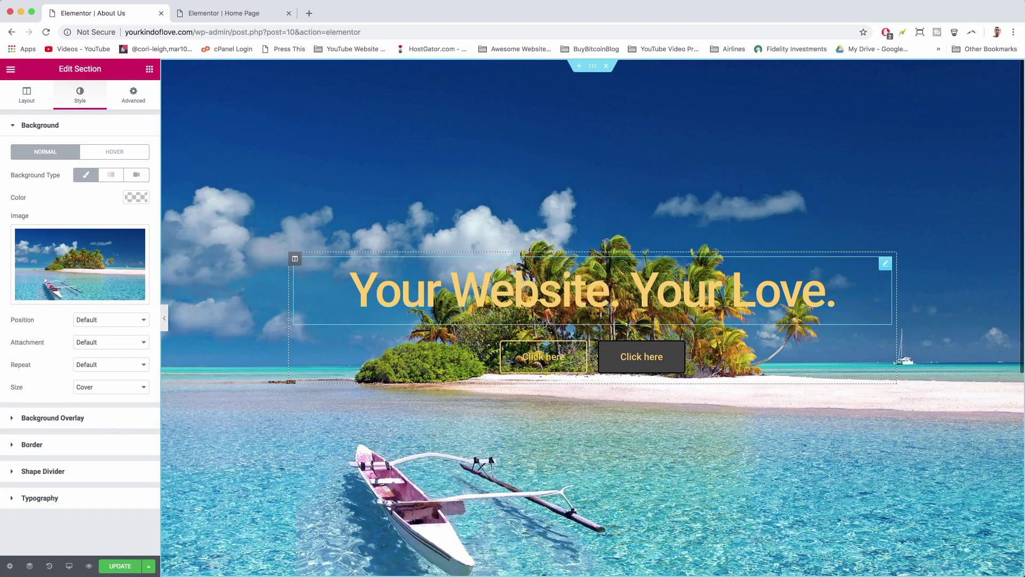
{"action": "scroll", "coordinate": [468, 277], "scroll_direction": "down", "scroll_amount": 7}
{"action": "scroll", "coordinate": [468, 277], "scroll_direction": "up", "scroll_amount": 7}
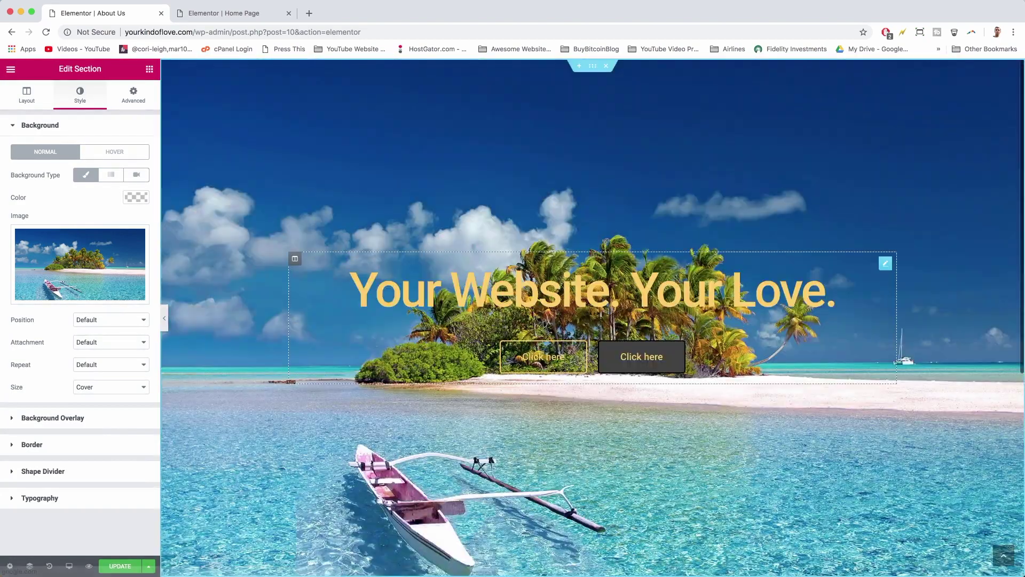
- Change the hero heading to 'About Us. But All About You.' and save the page
{"action": "left_click", "coordinate": [467, 277]}
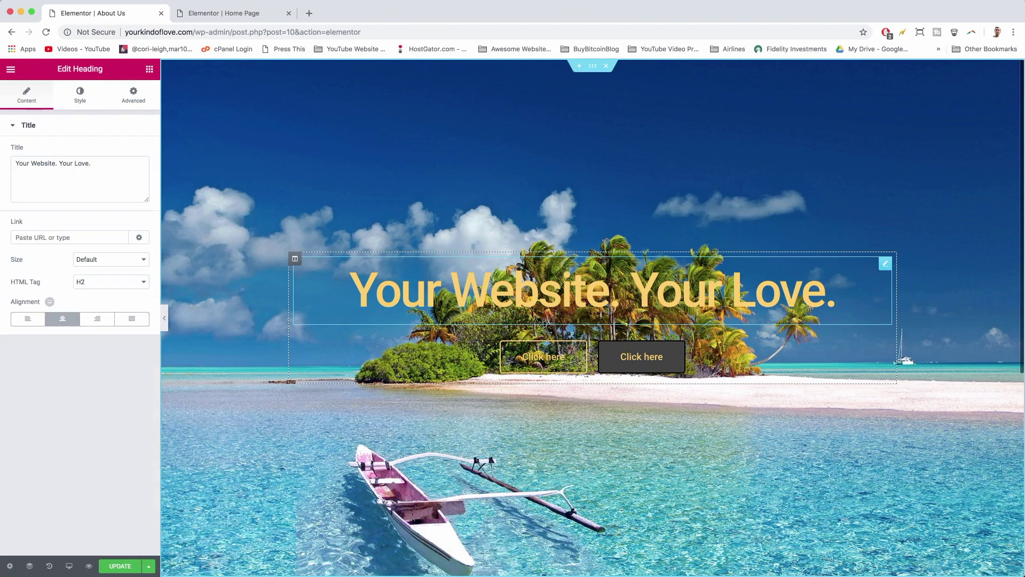
{"action": "left_click", "coordinate": [537, 289]}
{"action": "triple_click", "coordinate": [111, 161]}
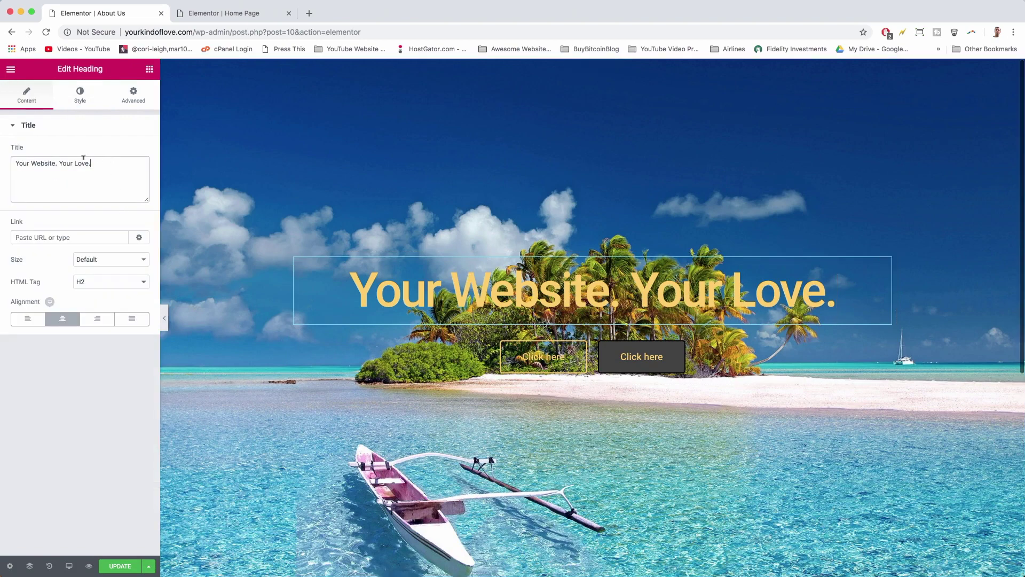
{"action": "type", "text": "About Us. But All About You."}
{"action": "scroll", "coordinate": [521, 263], "scroll_direction": "down", "scroll_amount": 1}
{"action": "scroll", "coordinate": [522, 263], "scroll_direction": "down", "scroll_amount": 5}
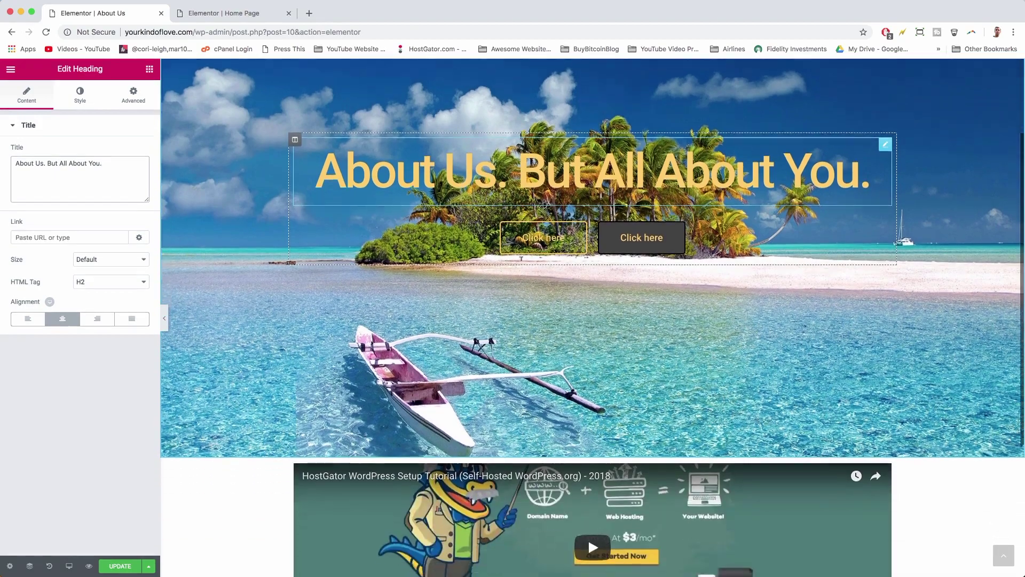
{"action": "scroll", "coordinate": [522, 262], "scroll_direction": "up", "scroll_amount": 5}
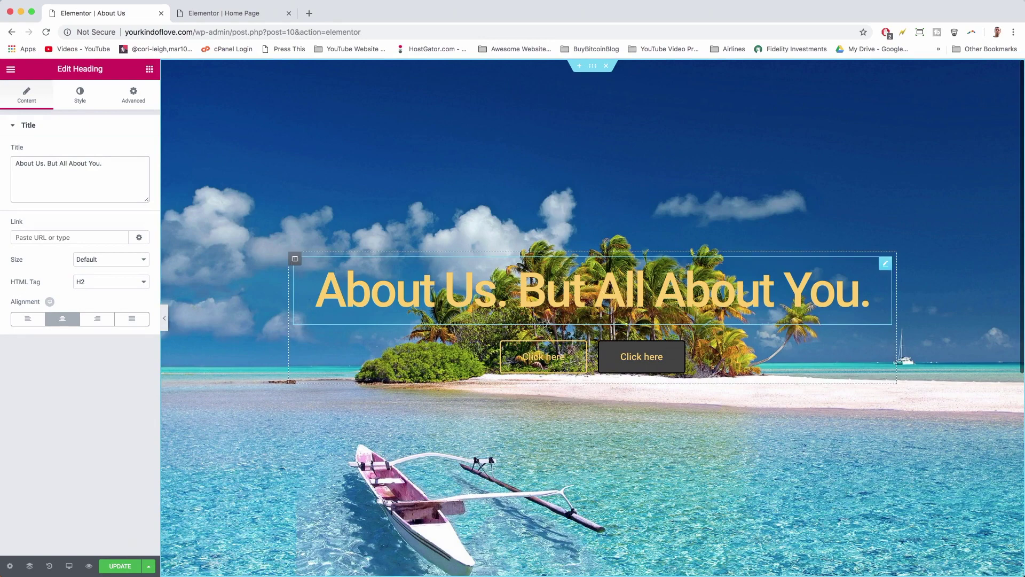
{"action": "left_click", "coordinate": [121, 564]}
{"action": "scroll", "coordinate": [313, 341], "scroll_direction": "down", "scroll_amount": 5}
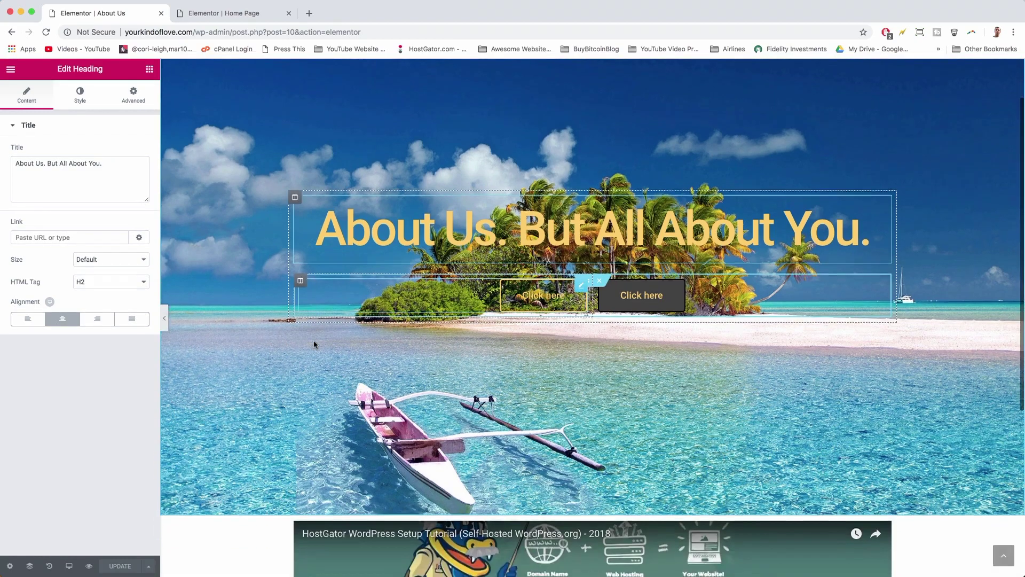
{"action": "scroll", "coordinate": [314, 344], "scroll_direction": "down", "scroll_amount": 4}
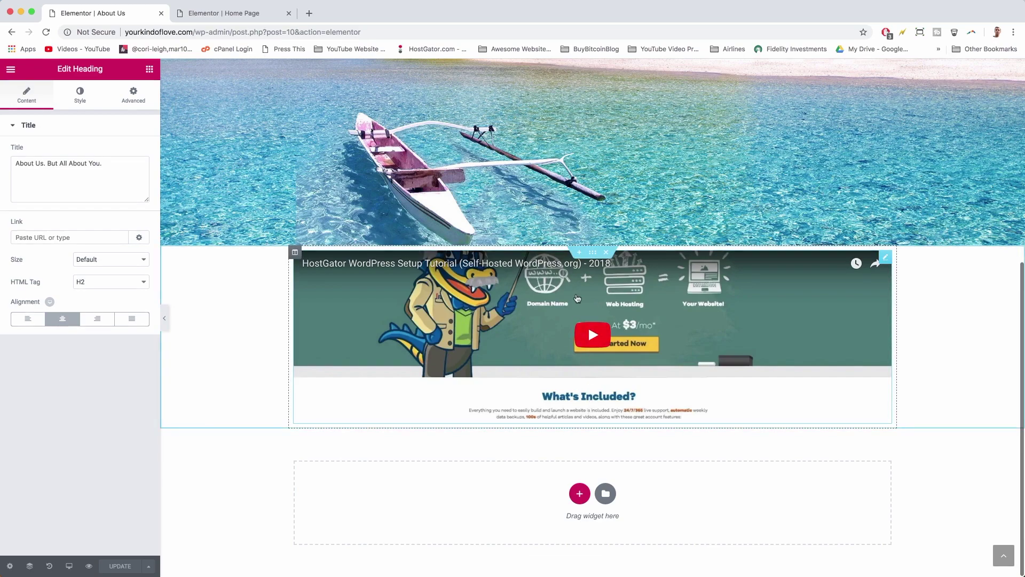
- Select the embedded video block to bring up its settings
{"action": "scroll", "coordinate": [577, 298], "scroll_direction": "up", "scroll_amount": 2}
{"action": "scroll", "coordinate": [577, 298], "scroll_direction": "down", "scroll_amount": 2}
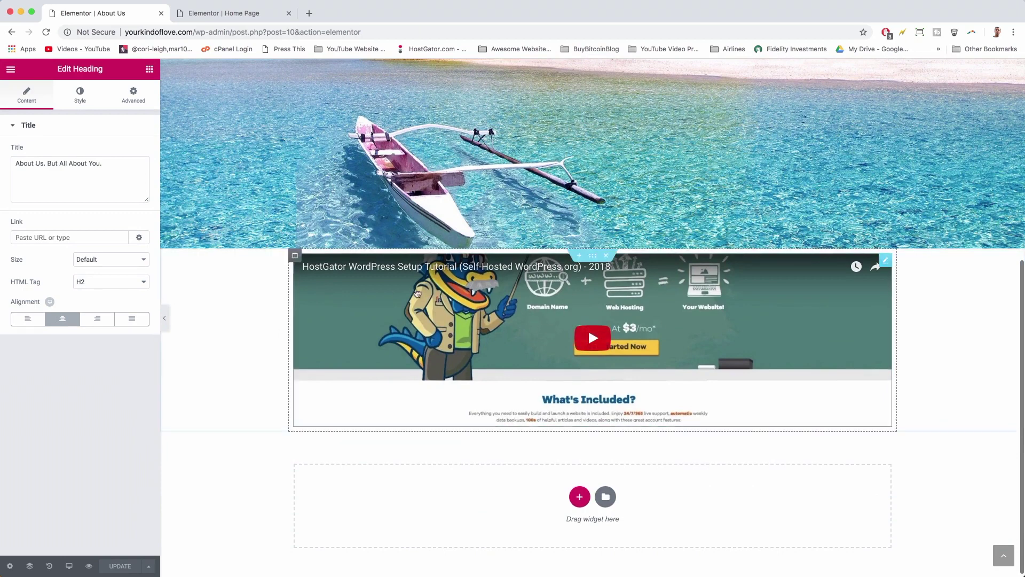
{"action": "left_click", "coordinate": [885, 260]}
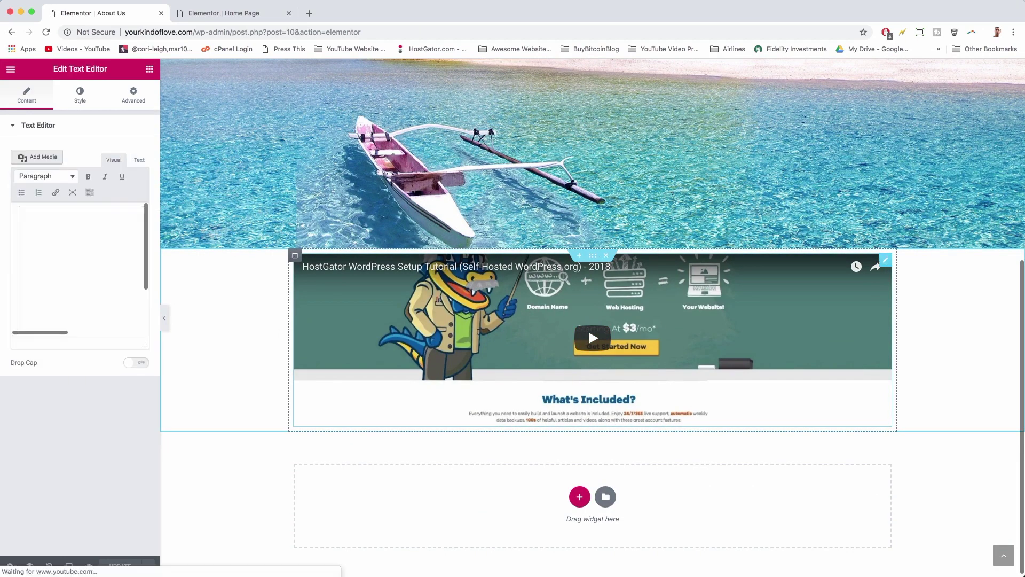
{"action": "left_click_drag", "start_coordinate": [53, 69], "coordinate": [102, 69]}
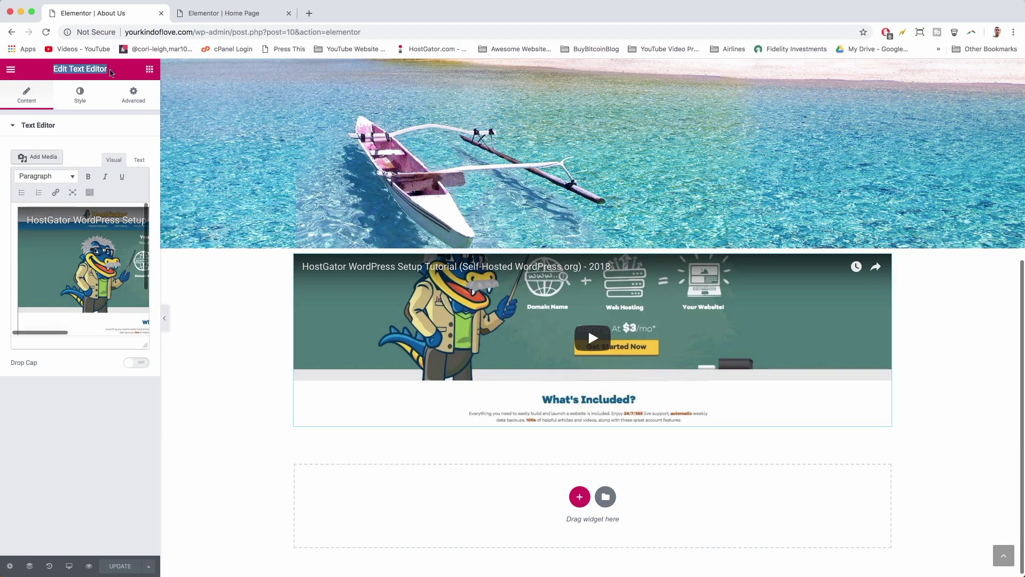
{"action": "left_click", "coordinate": [110, 72]}
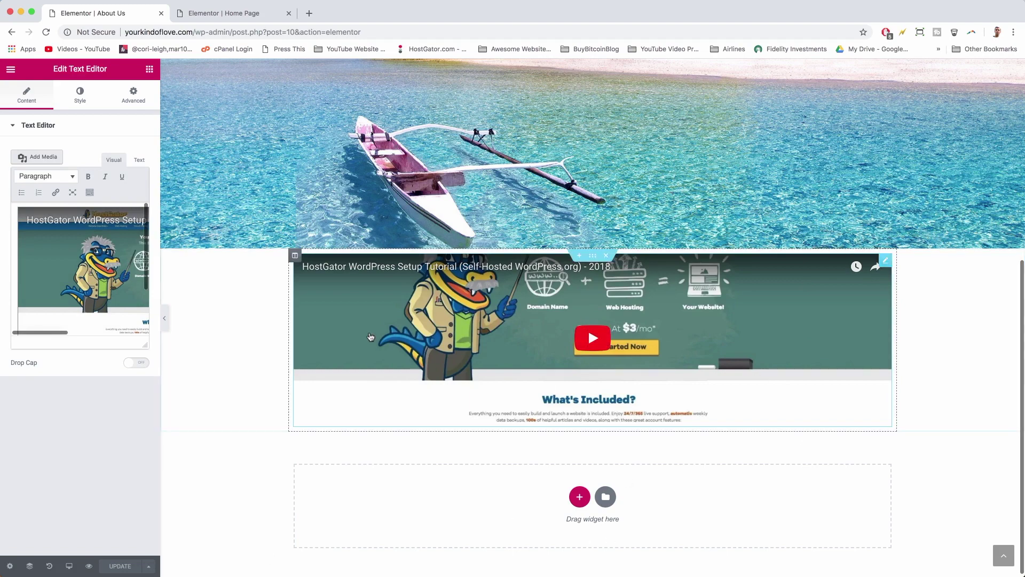
- Open the HostGator tutorial on YouTube, pause it, and copy its web address
{"action": "left_click", "coordinate": [440, 274]}
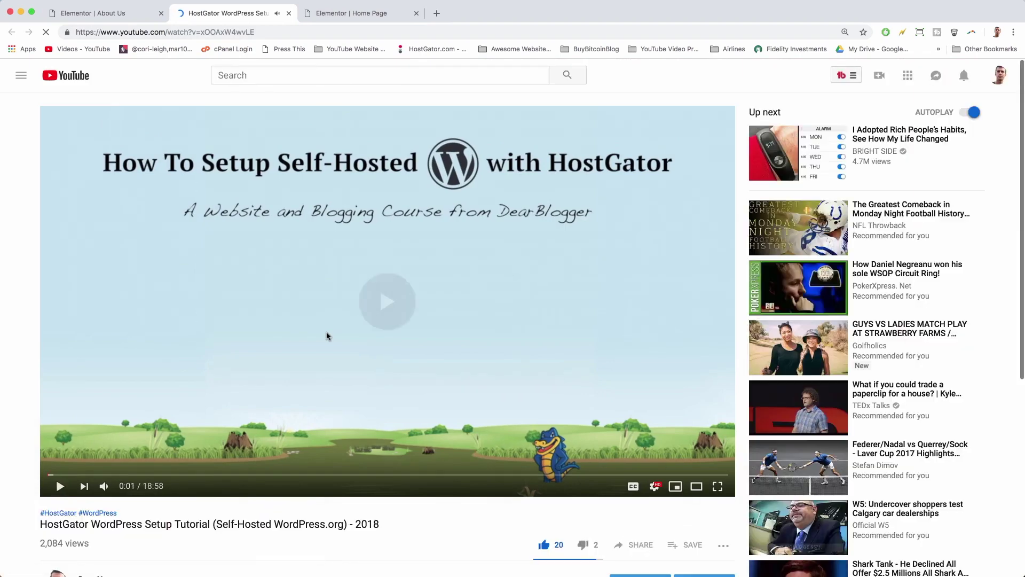
{"action": "left_click", "coordinate": [328, 335]}
{"action": "left_click", "coordinate": [159, 32]}
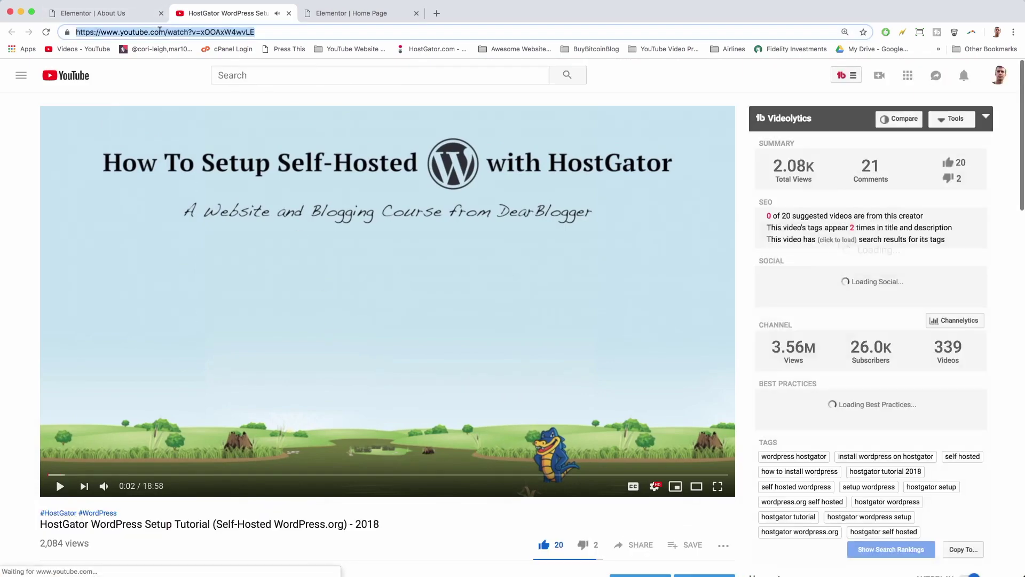
{"action": "right_click", "coordinate": [160, 32]}
{"action": "left_click", "coordinate": [184, 95]}
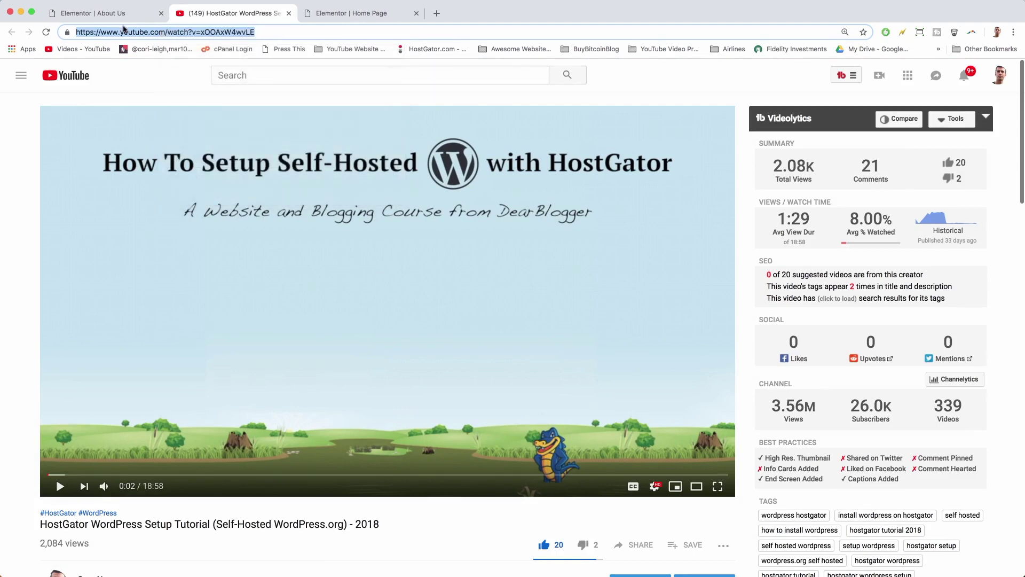
{"action": "left_click", "coordinate": [119, 13]}
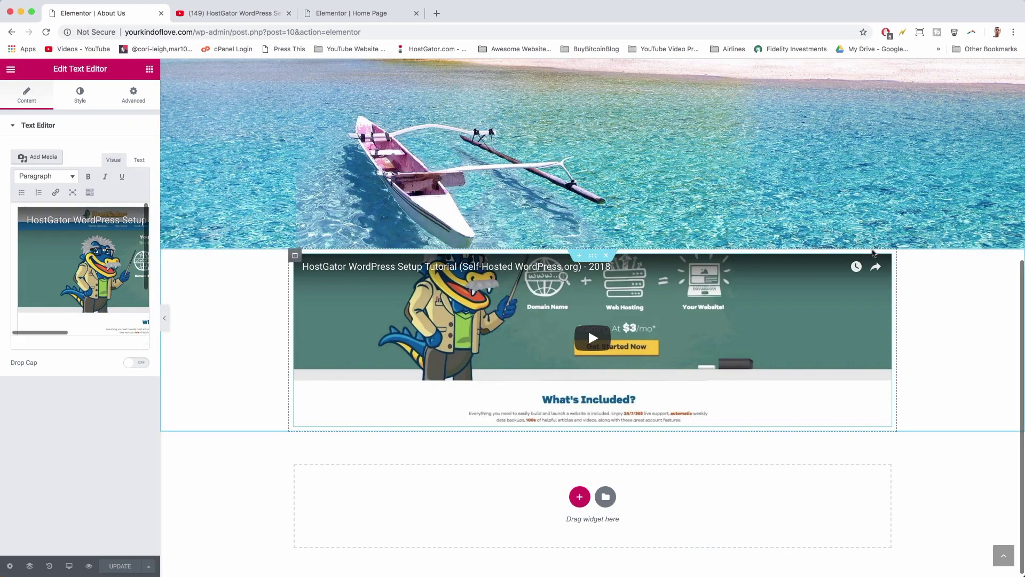
- Replace the old video block with a new video widget using the copied YouTube link
{"action": "right_click", "coordinate": [884, 266]}
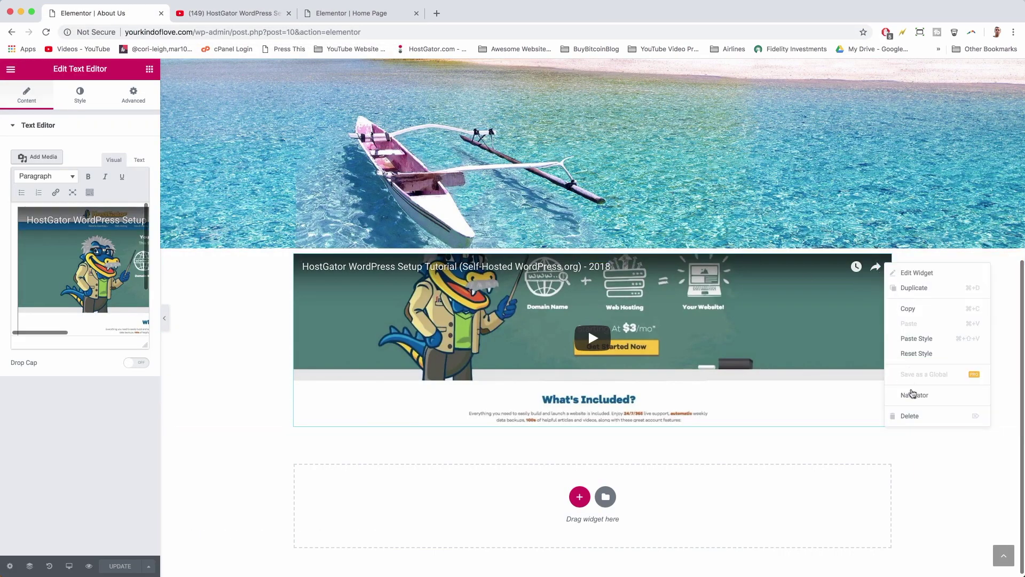
{"action": "left_click", "coordinate": [906, 413]}
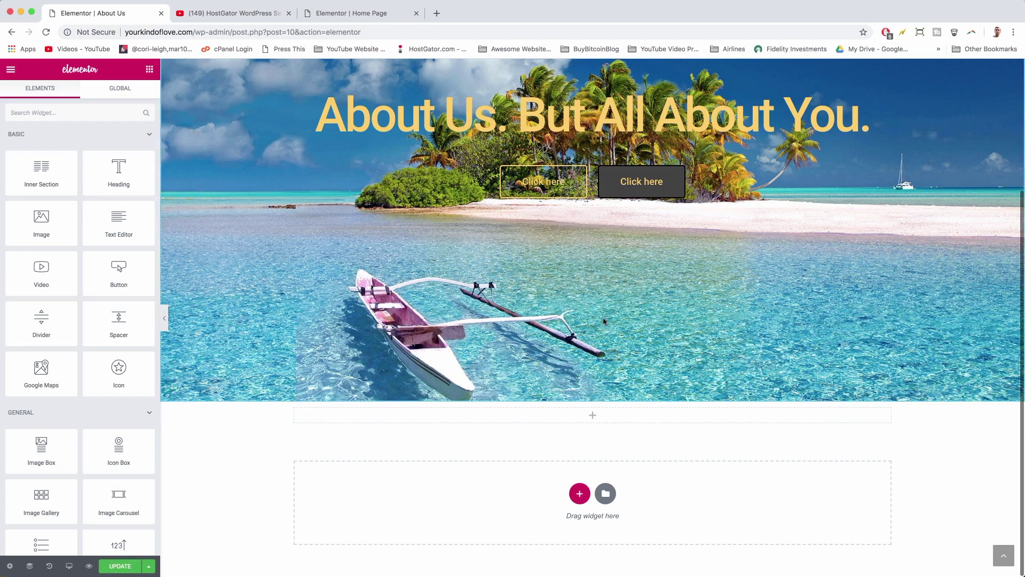
{"action": "left_click_drag", "start_coordinate": [58, 283], "coordinate": [592, 510]}
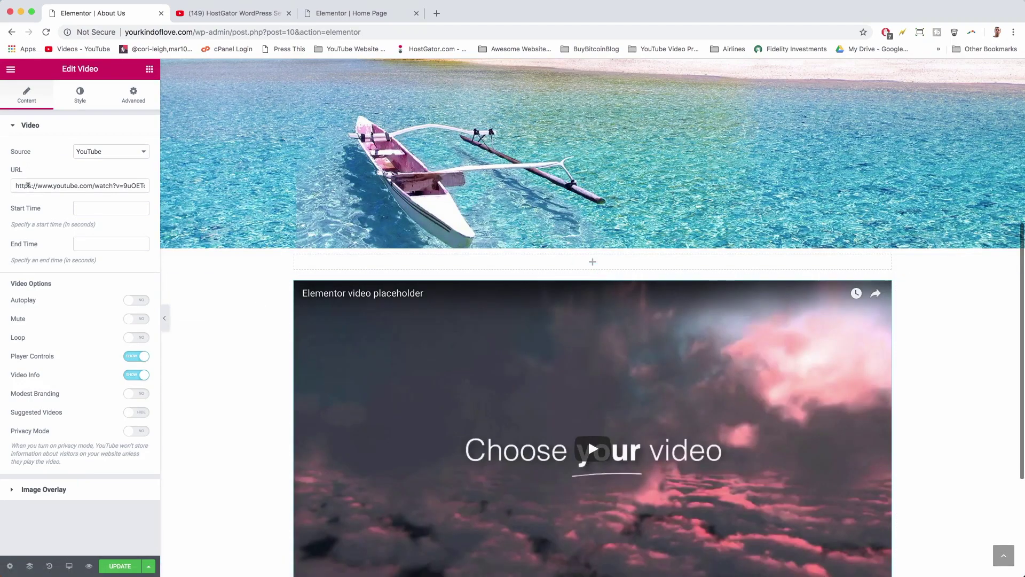
{"action": "triple_click", "coordinate": [28, 185]}
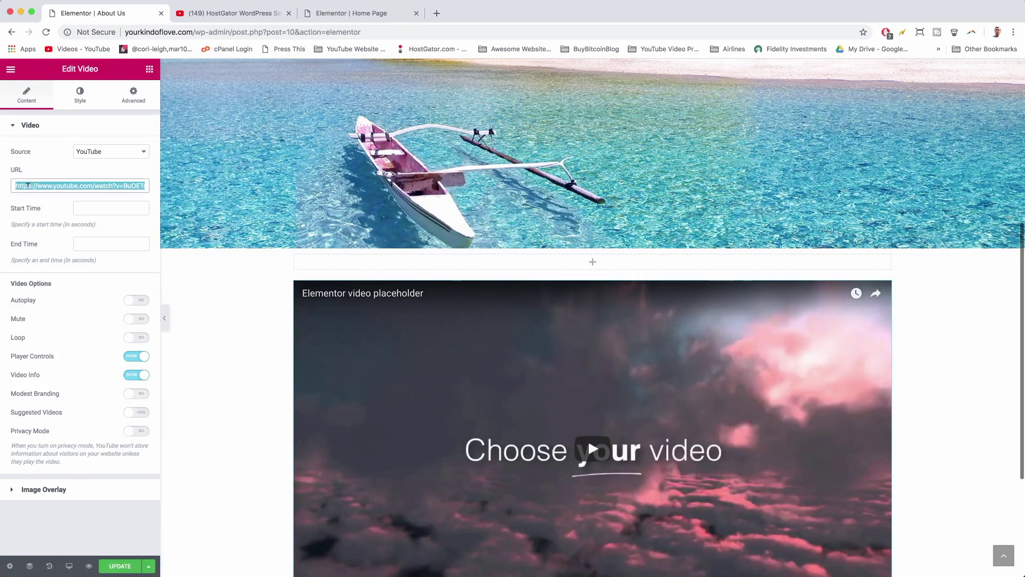
{"action": "key", "text": "BackSpace"}
{"action": "right_click", "coordinate": [28, 185]}
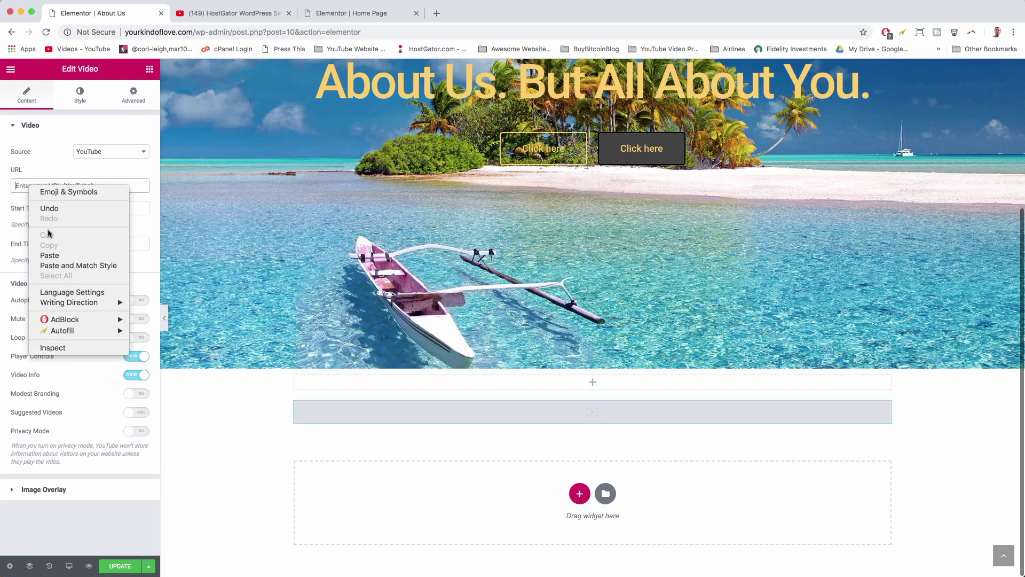
{"action": "left_click", "coordinate": [51, 255]}
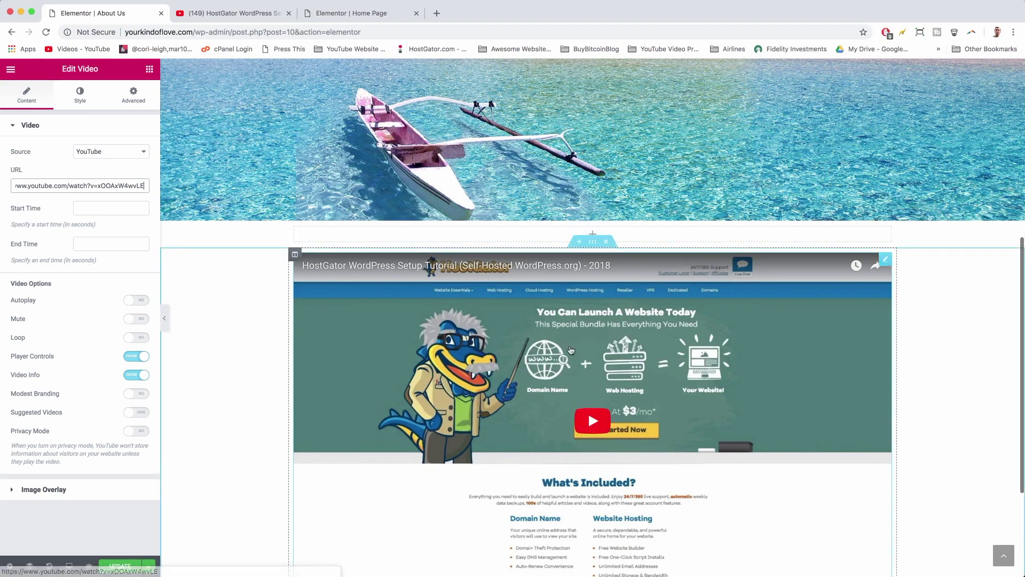
- Set the video's Video Info option to Hide
{"action": "scroll", "coordinate": [616, 395], "scroll_direction": "down", "scroll_amount": 3}
{"action": "scroll", "coordinate": [616, 396], "scroll_direction": "down", "scroll_amount": 1}
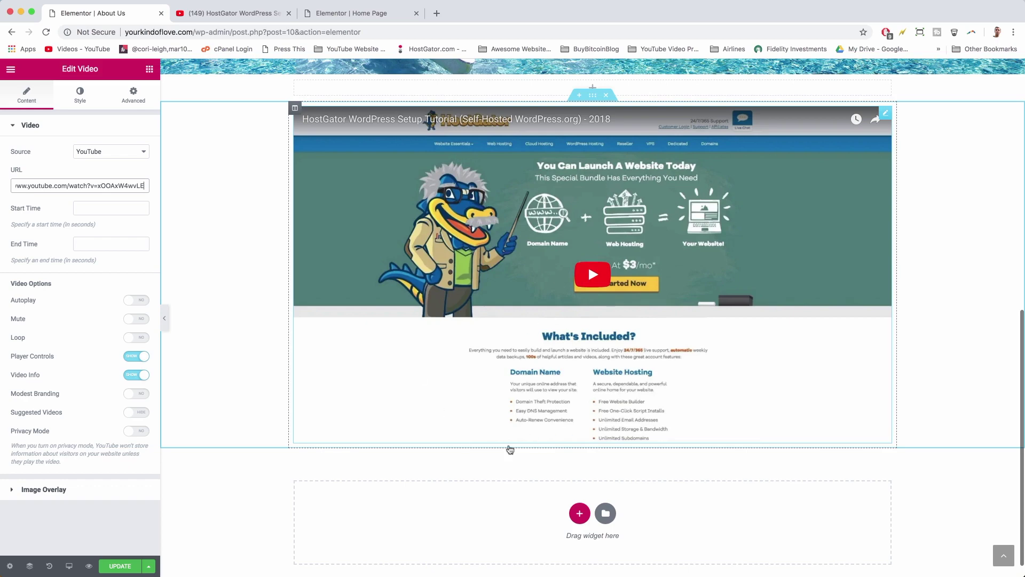
{"action": "scroll", "coordinate": [624, 362], "scroll_direction": "up", "scroll_amount": 3}
{"action": "scroll", "coordinate": [624, 362], "scroll_direction": "down", "scroll_amount": 3}
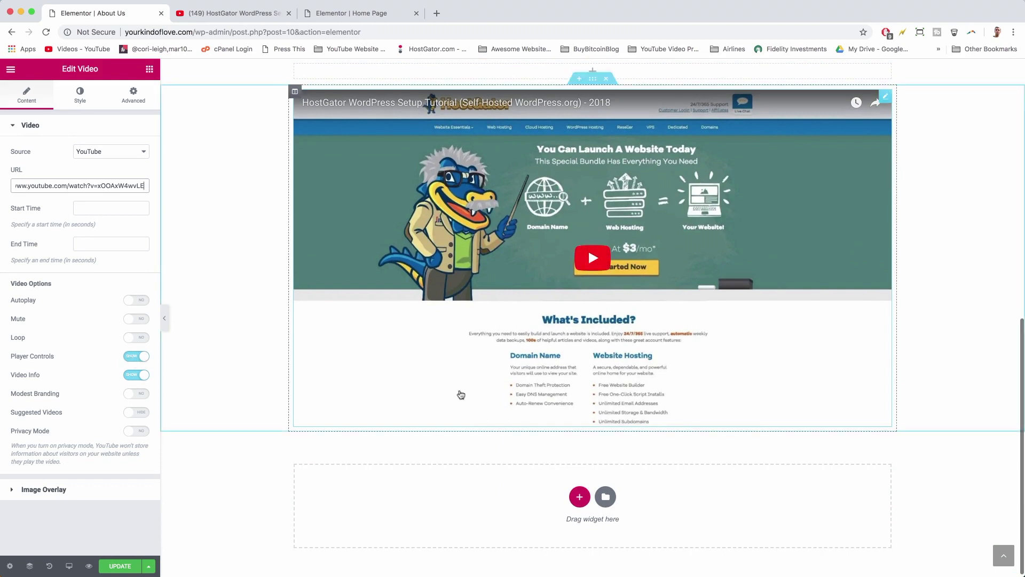
{"action": "left_click", "coordinate": [137, 376]}
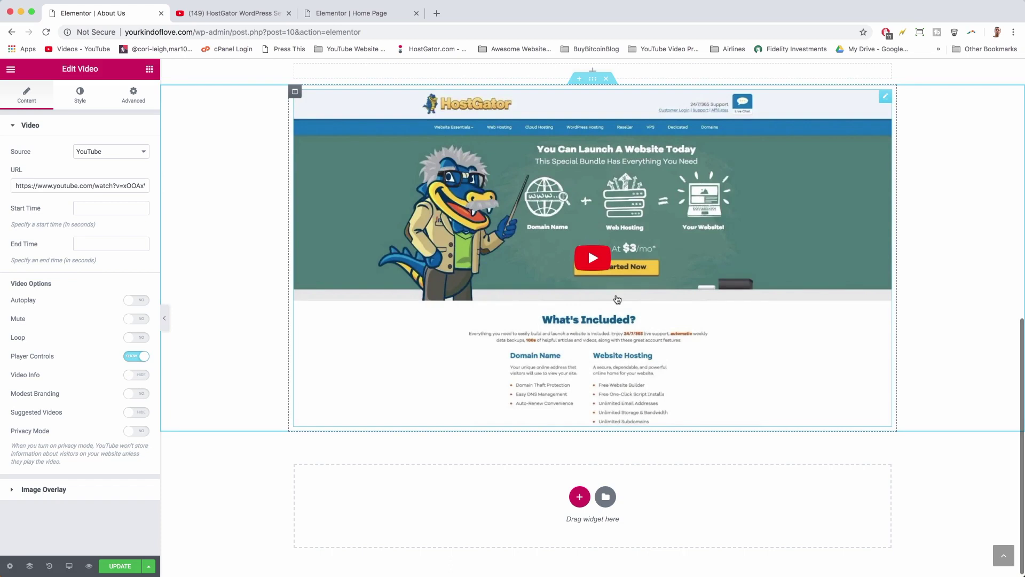
{"action": "scroll", "coordinate": [613, 296], "scroll_direction": "up", "scroll_amount": 2}
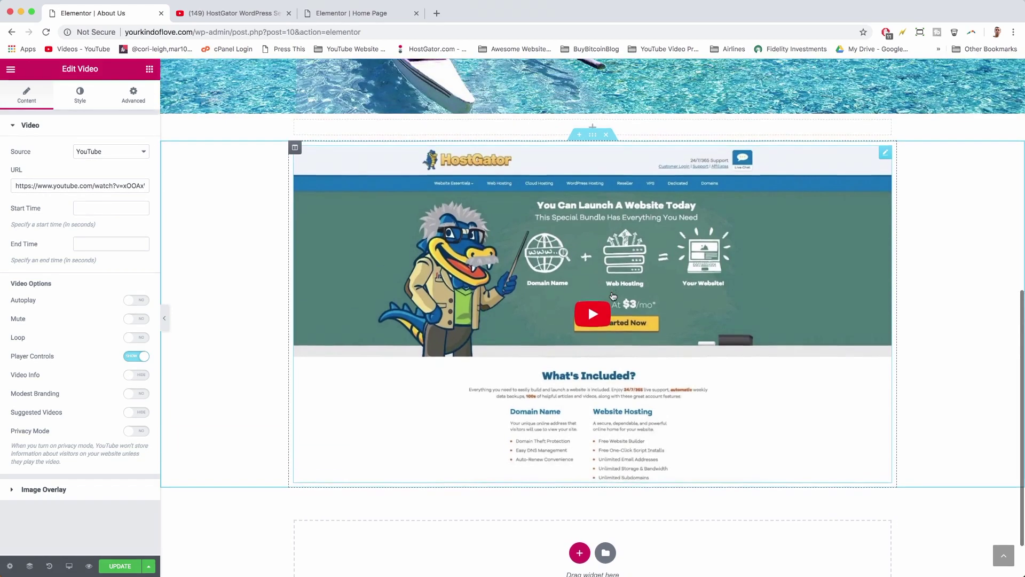
{"action": "scroll", "coordinate": [613, 296], "scroll_direction": "down", "scroll_amount": 2}
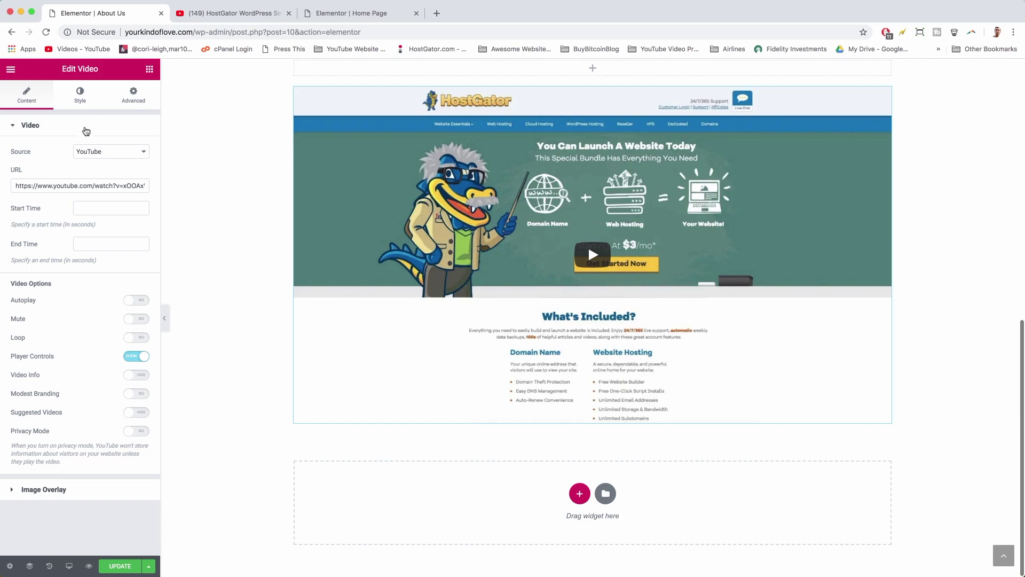
- Give the video block 16 px padding on all four sides
{"action": "left_click", "coordinate": [136, 102]}
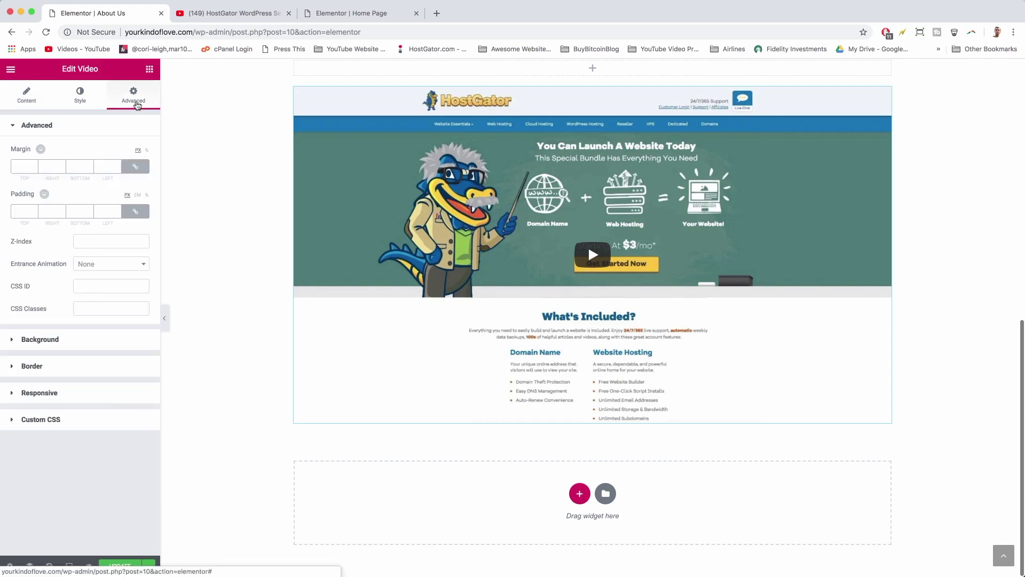
{"action": "scroll", "coordinate": [264, 249], "scroll_direction": "up", "scroll_amount": 3}
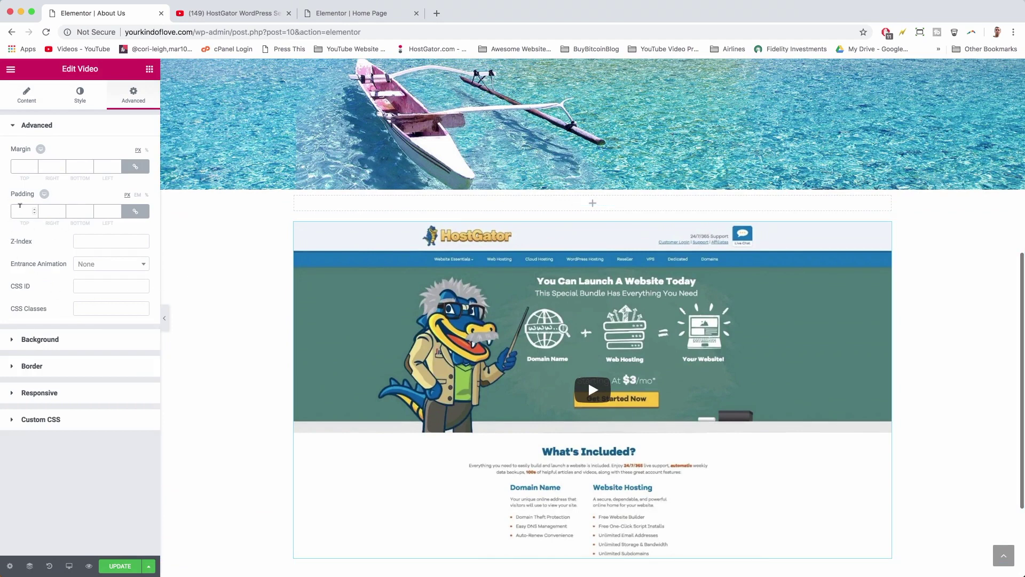
{"action": "left_click", "coordinate": [20, 208]}
{"action": "type", "text": "16"}
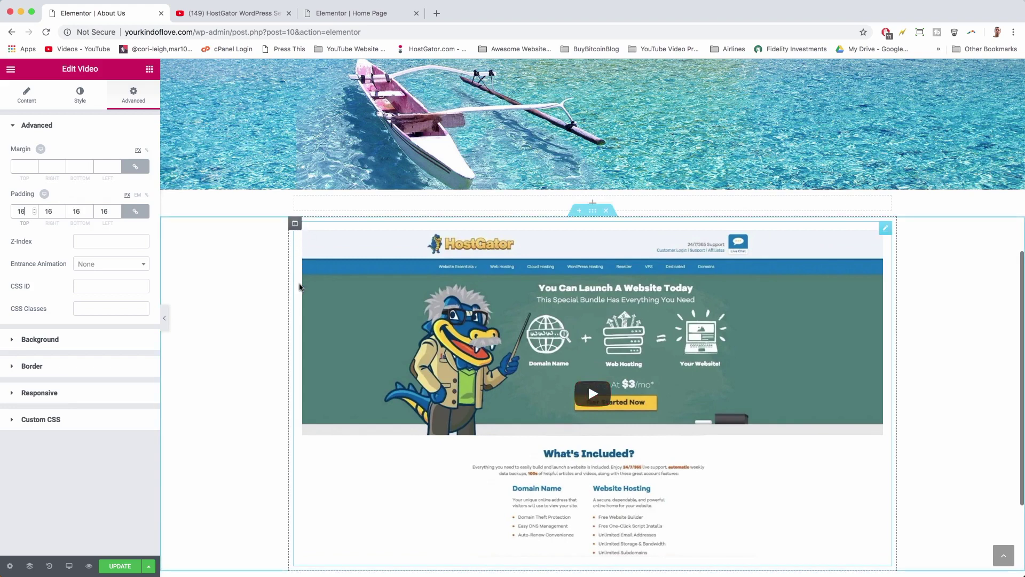
{"action": "scroll", "coordinate": [300, 289], "scroll_direction": "down", "scroll_amount": 3}
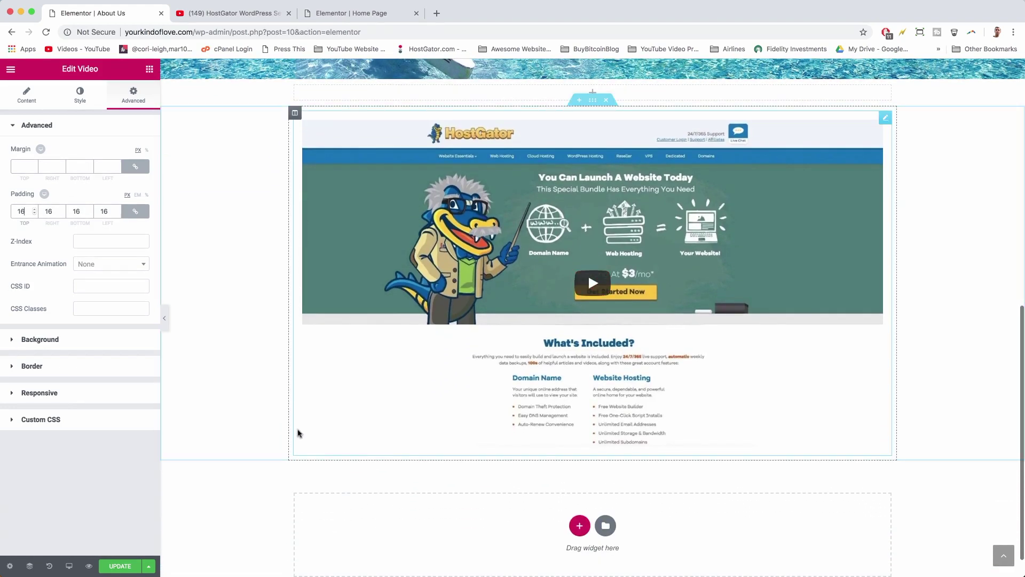
{"action": "scroll", "coordinate": [303, 154], "scroll_direction": "up", "scroll_amount": 2}
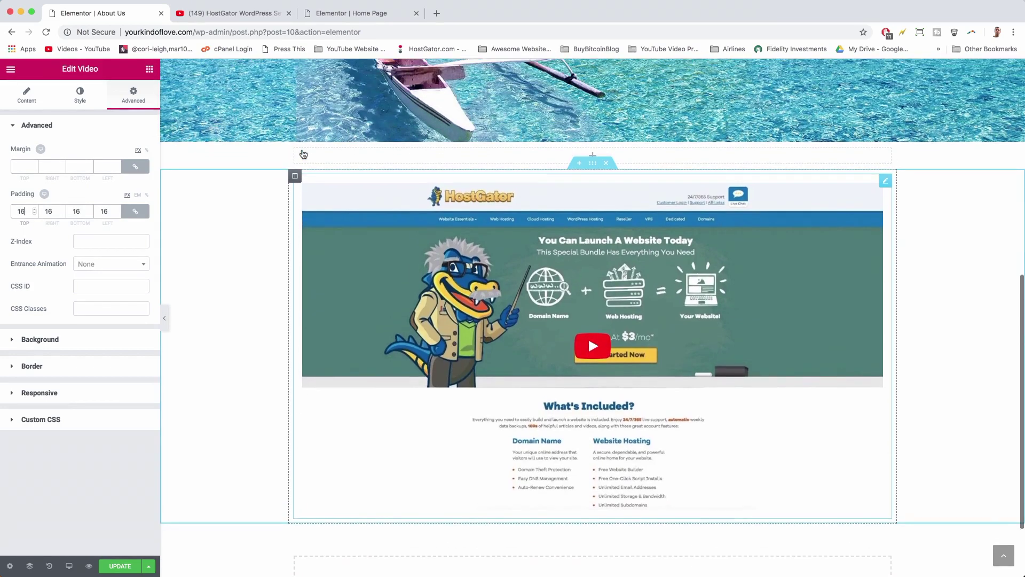
{"action": "left_click", "coordinate": [60, 374]}
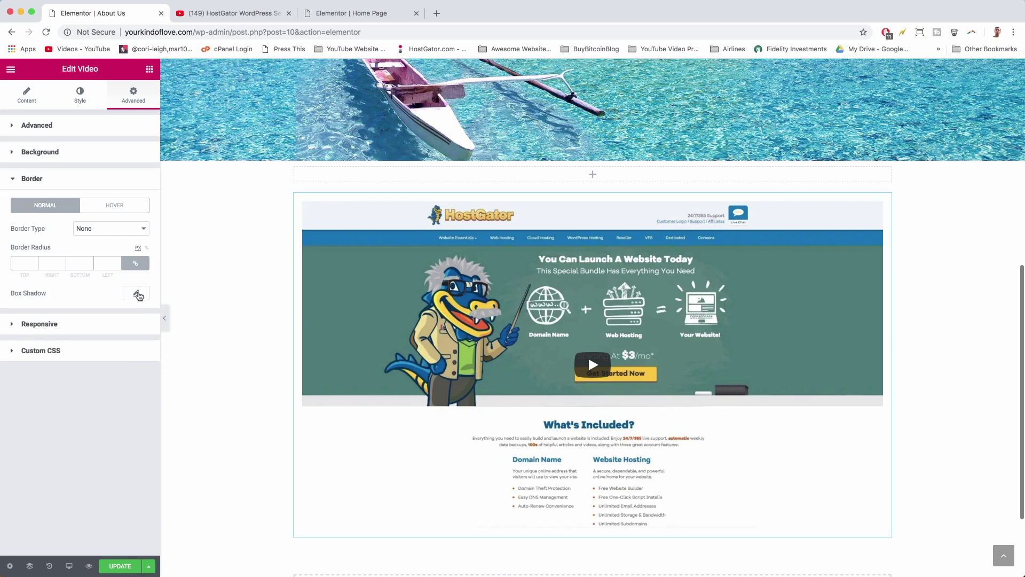
- Add a box shadow with blur 32 to the video
{"action": "left_click", "coordinate": [136, 294]}
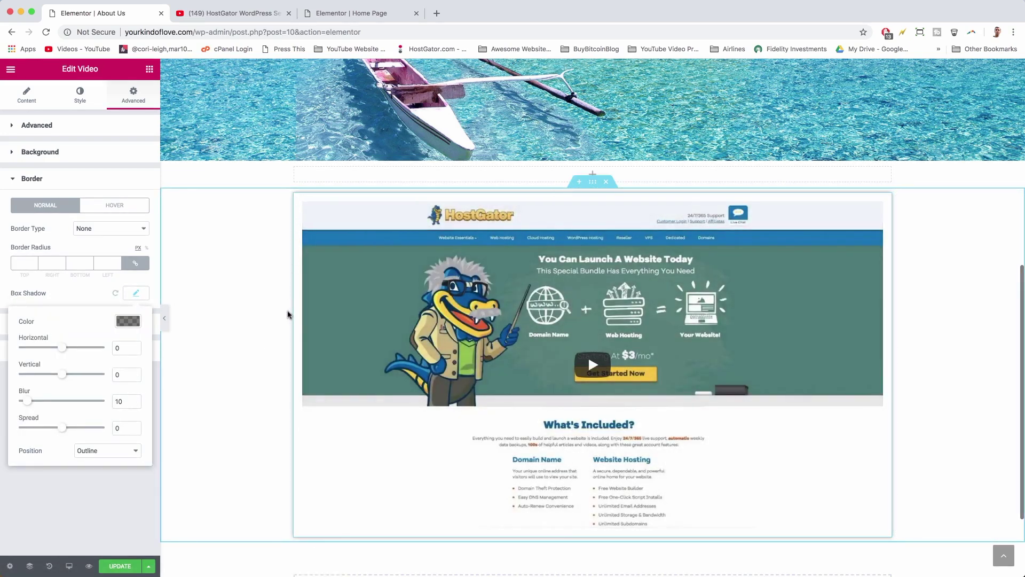
{"action": "double_click", "coordinate": [117, 401]}
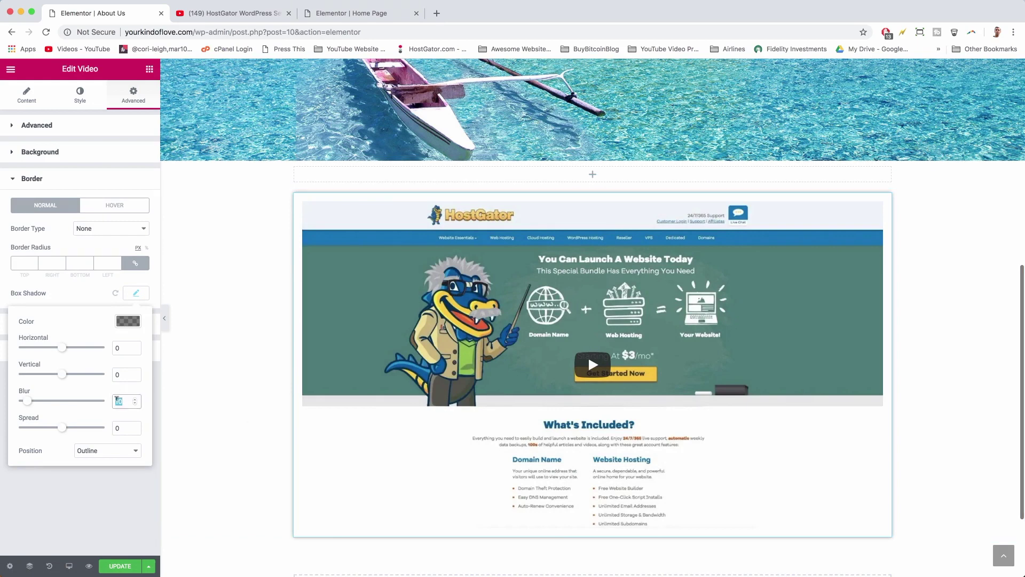
{"action": "type", "text": "32"}
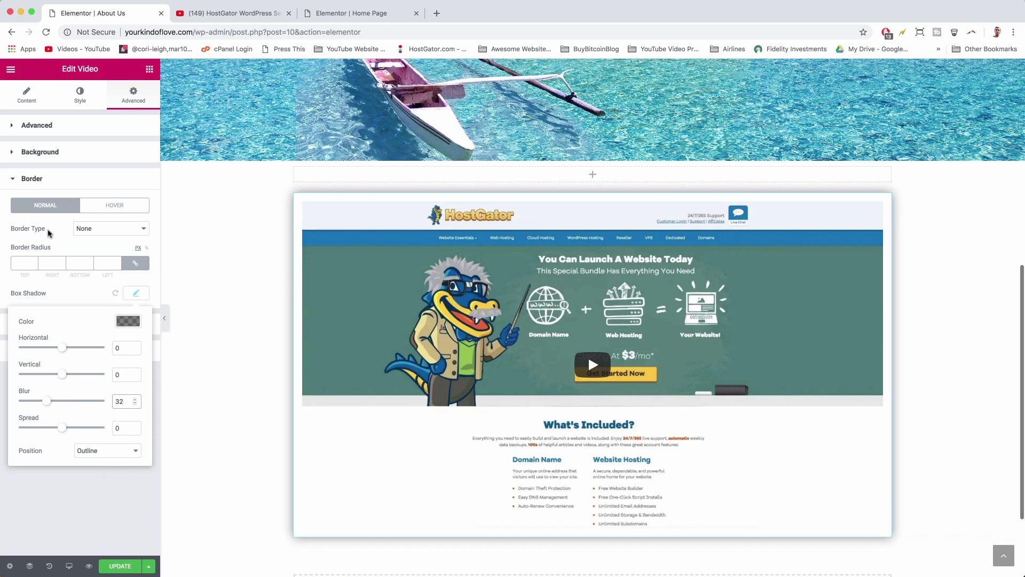
- Set the hover box shadow blur to 72 and save the About Us page
{"action": "left_click", "coordinate": [105, 213]}
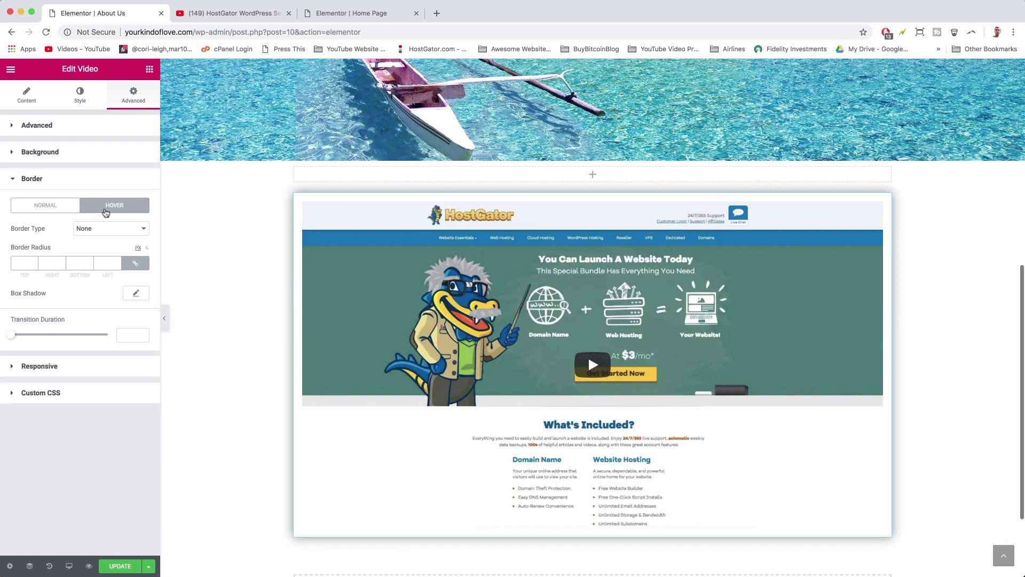
{"action": "left_click", "coordinate": [138, 293]}
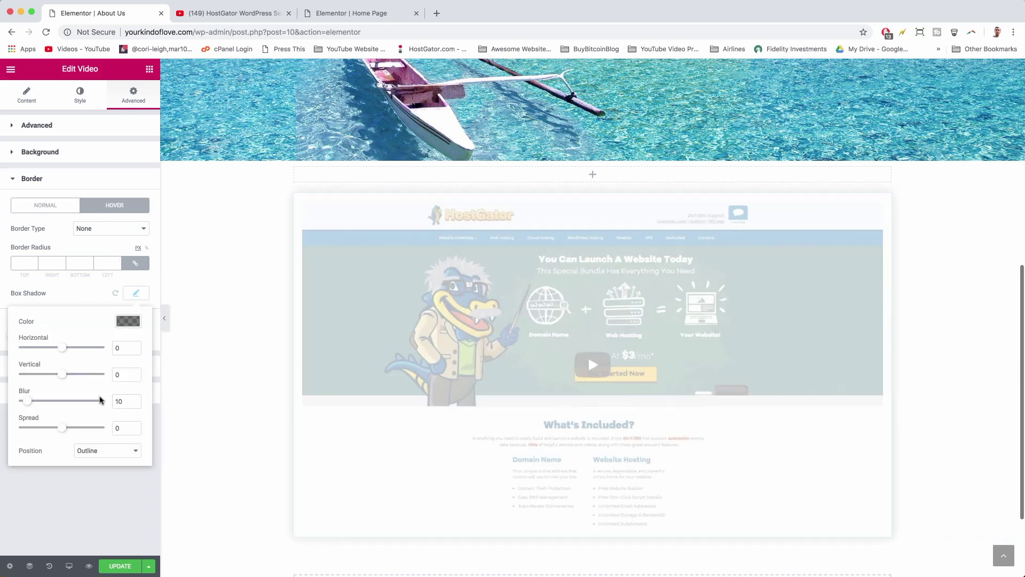
{"action": "left_click", "coordinate": [118, 398]}
{"action": "double_click", "coordinate": [118, 401]}
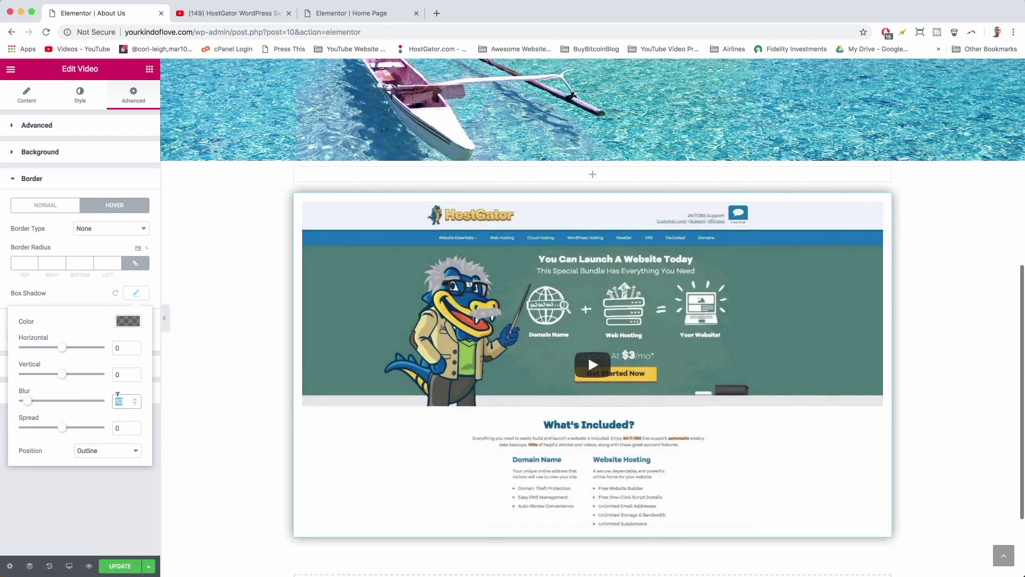
{"action": "type", "text": "72"}
{"action": "left_click", "coordinate": [121, 566]}
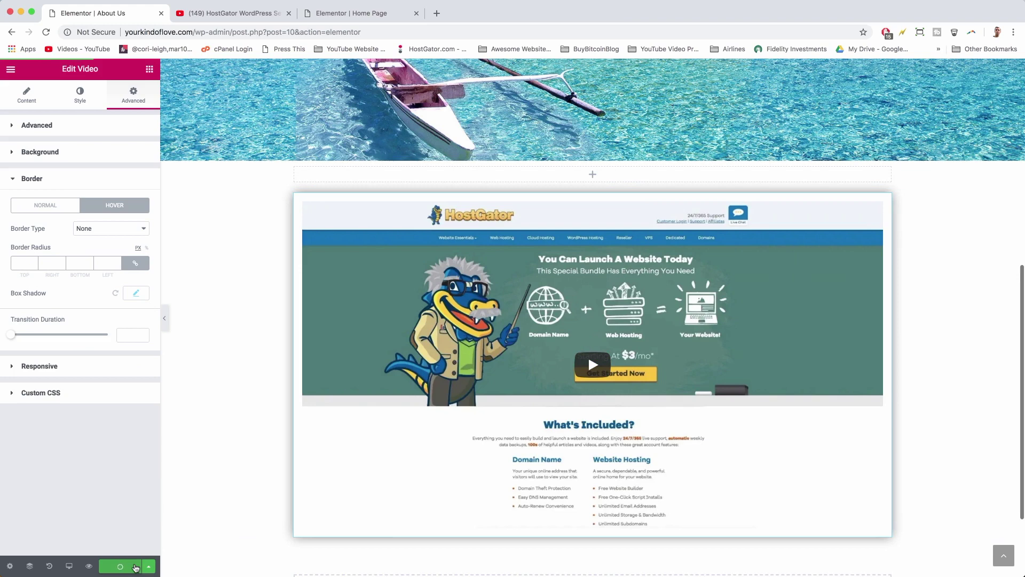
{"action": "scroll", "coordinate": [453, 363], "scroll_direction": "down", "scroll_amount": 2}
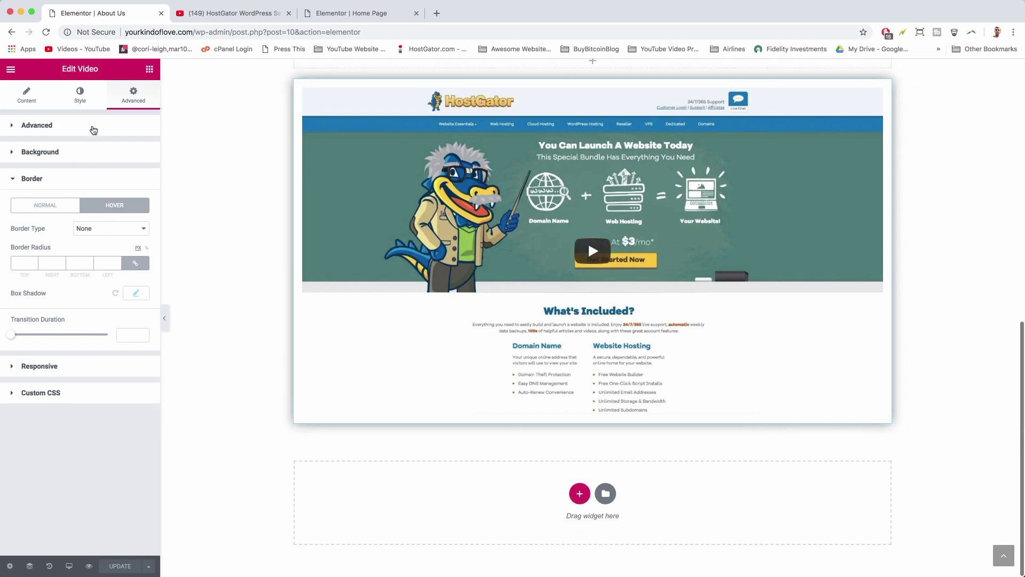
- Add a text block below the video with the 'For as long as I can remember…' paragraph
{"action": "left_click", "coordinate": [149, 69]}
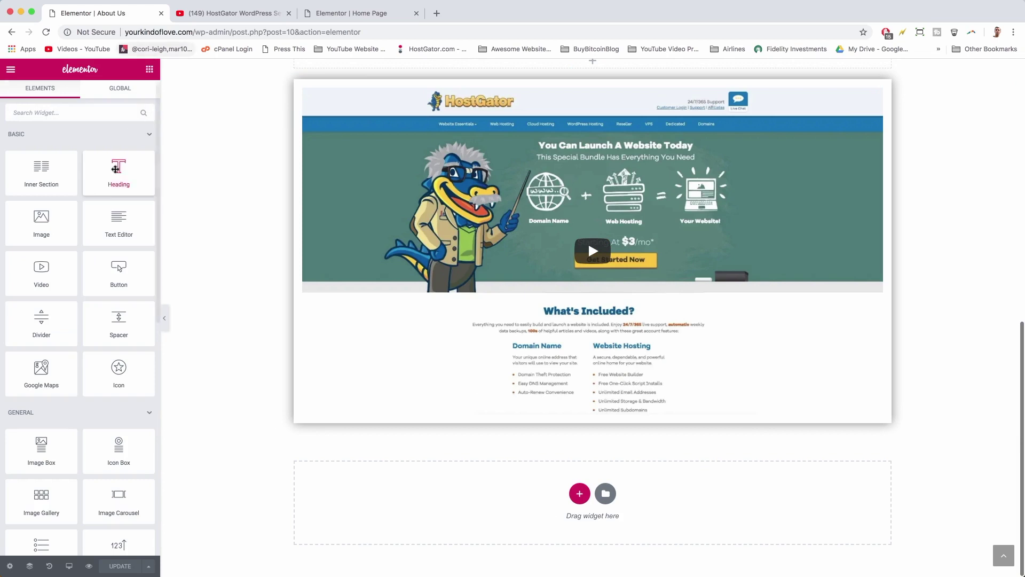
{"action": "left_click_drag", "start_coordinate": [118, 219], "coordinate": [587, 507]}
{"action": "left_click", "coordinate": [136, 266]}
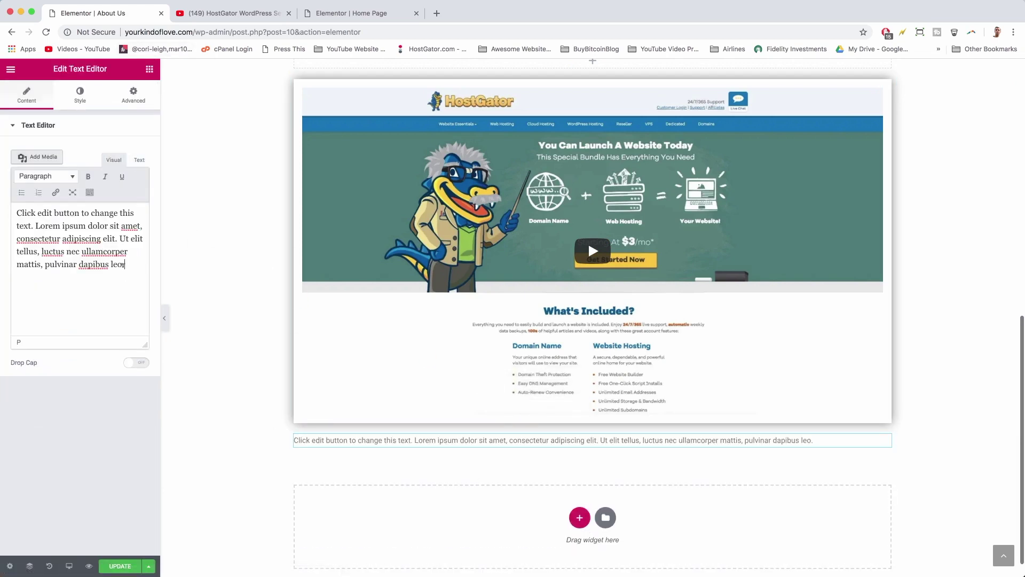
{"action": "left_click_drag", "start_coordinate": [135, 265], "coordinate": [7, 215]}
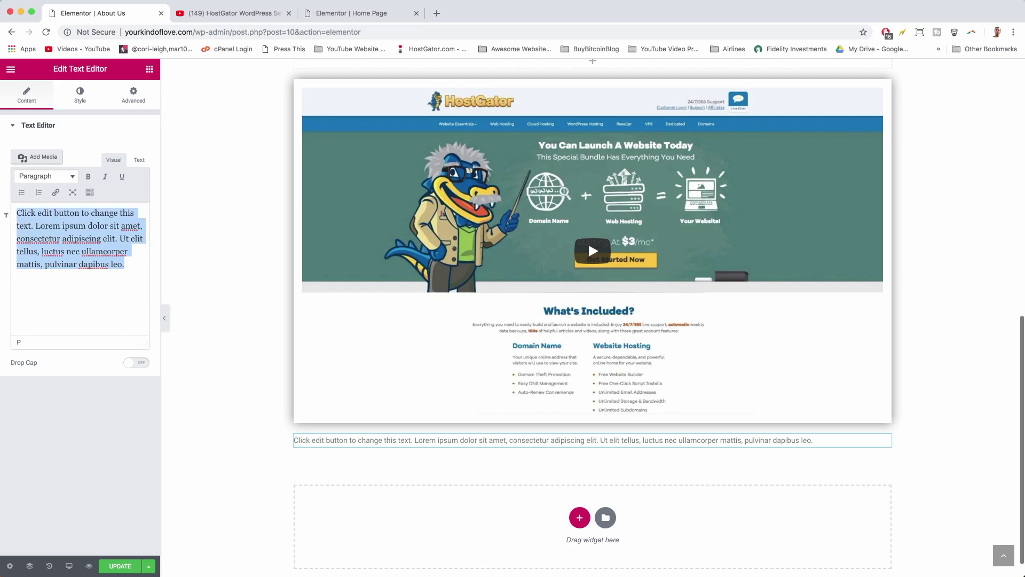
{"action": "key", "text": "BackSpace"}
{"action": "type", "text": "For as long as a I can remember I've loved building Legos, hou"}
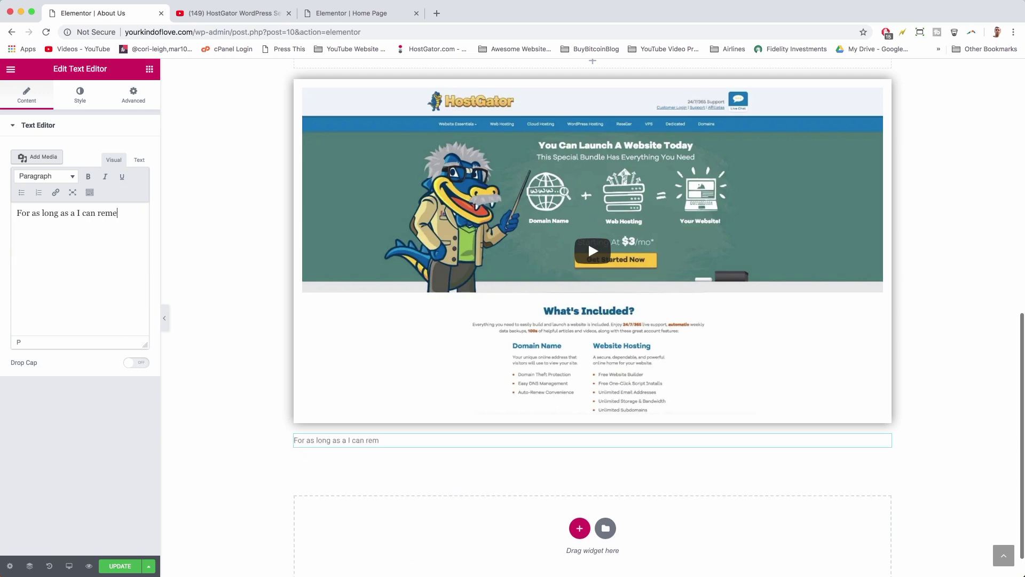
{"action": "key", "text": "BackSpace"}
{"action": "key", "text": "BackSpace"}
{"action": "key", "text": "BackSpace"}
{"action": "type", "text": "phones, houses, random contraptions and more. Building websites was a natural adult career. As a half India"}
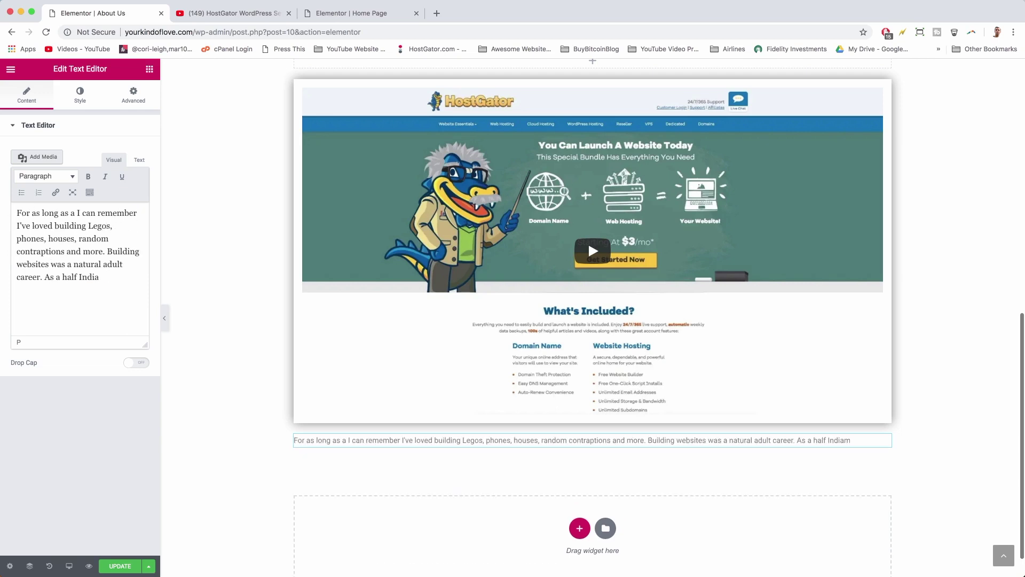
{"action": "type", "text": "n, I can relate with a culture of mass production, fast-paced with a drive to become the greatest and whatever you do. I think my own drive helps me make the best websites which our "}
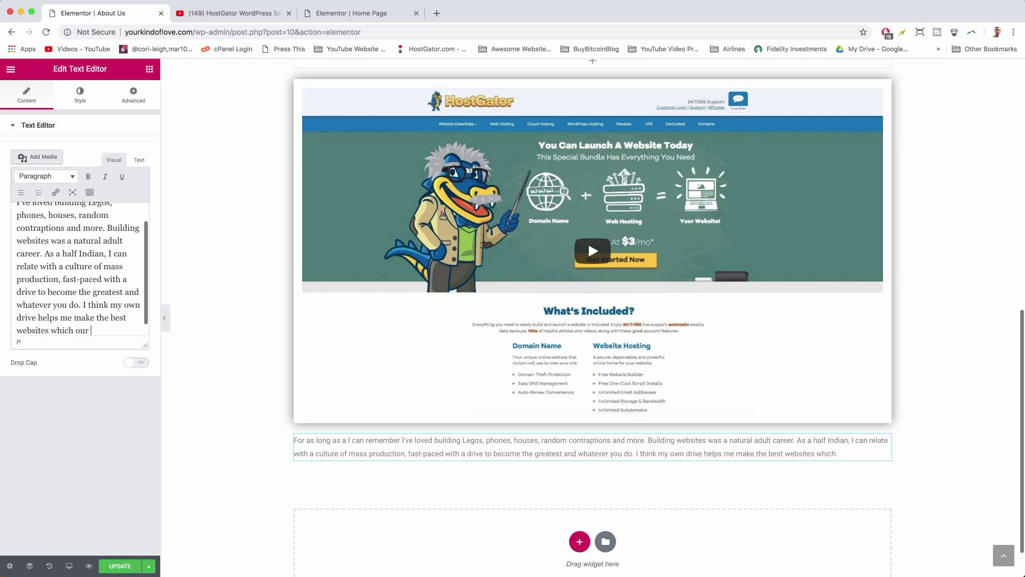
{"action": "type", "text": "community can enjoy. In the process, I am still reminded of that early childhood creativity, and hope we all feel the freedom of being young again."}
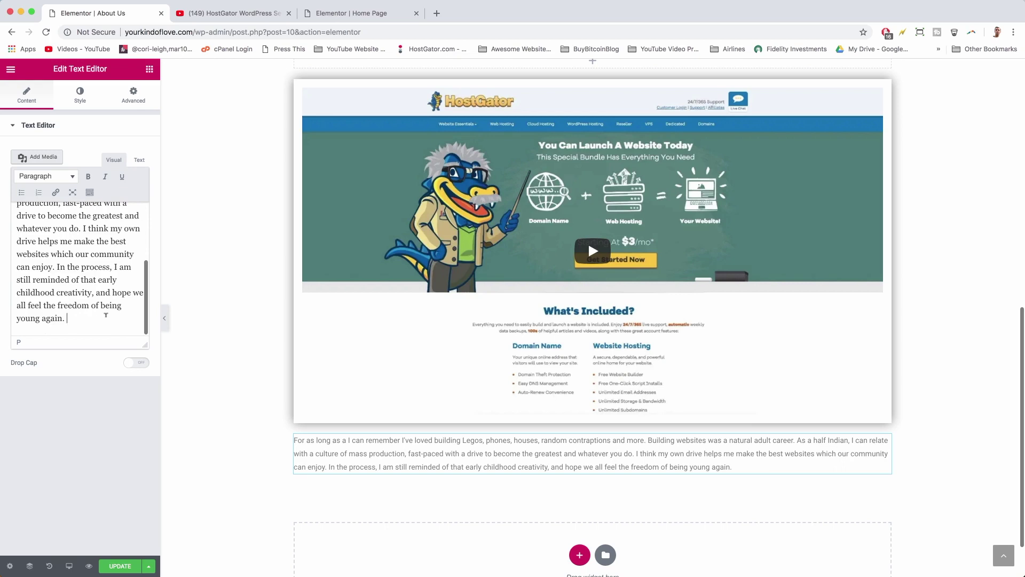
- Bold and then unbold the paragraph's final sentence, checking the HTML source view
{"action": "left_click_drag", "start_coordinate": [105, 314], "coordinate": [57, 267]}
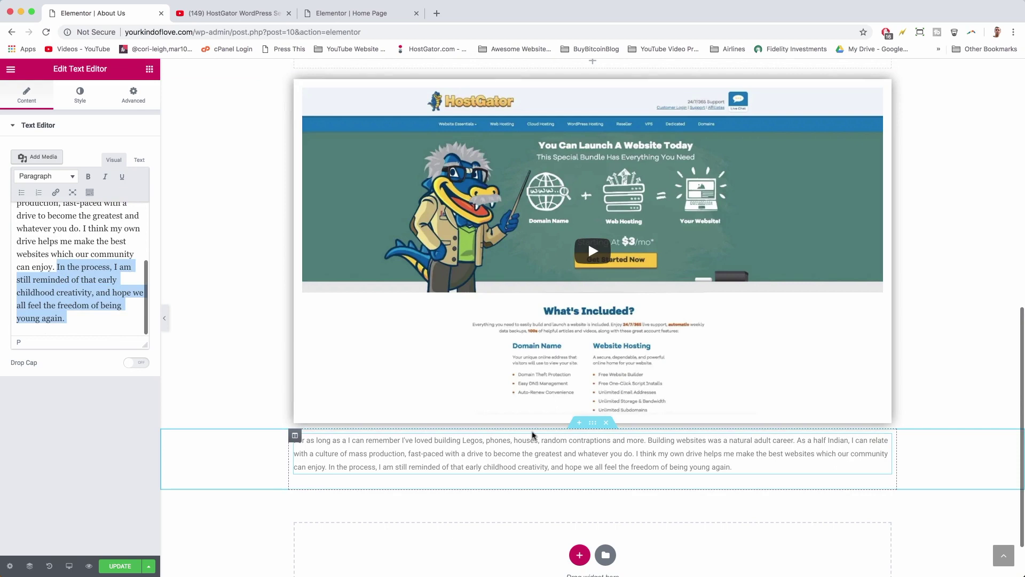
{"action": "left_click", "coordinate": [89, 176]}
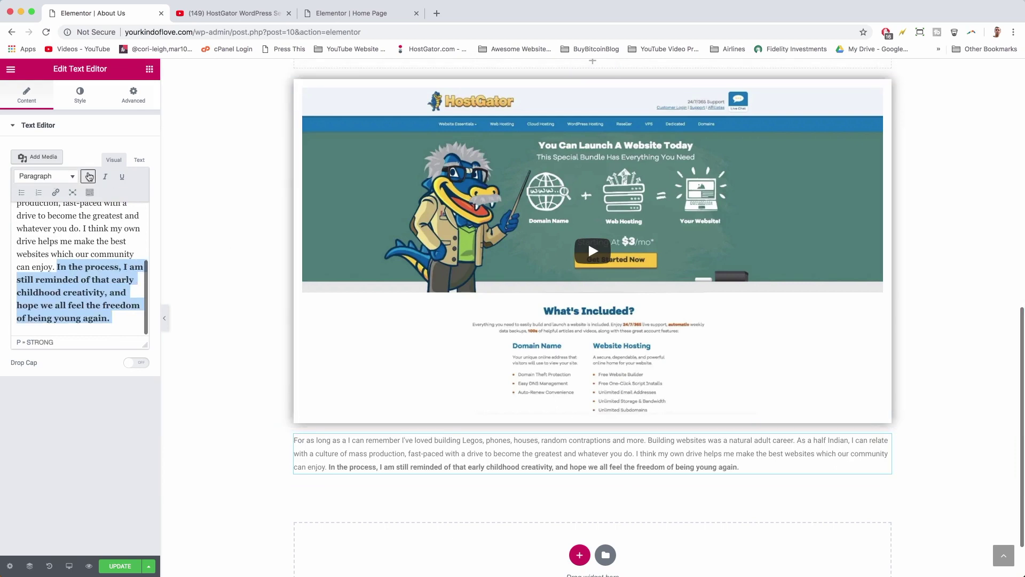
{"action": "left_click", "coordinate": [89, 176]}
{"action": "left_click", "coordinate": [72, 275]}
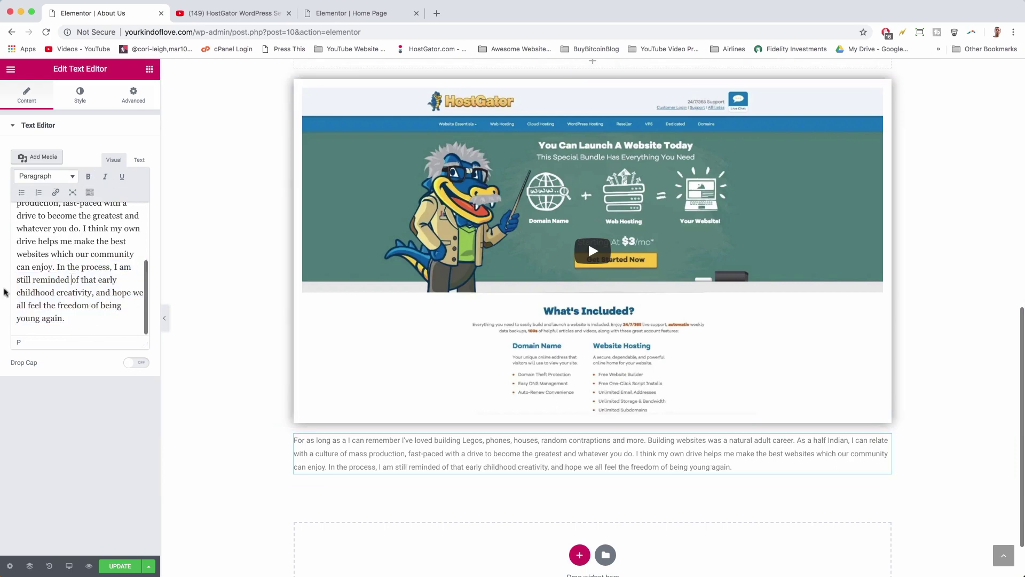
{"action": "left_click_drag", "start_coordinate": [76, 318], "coordinate": [113, 292]}
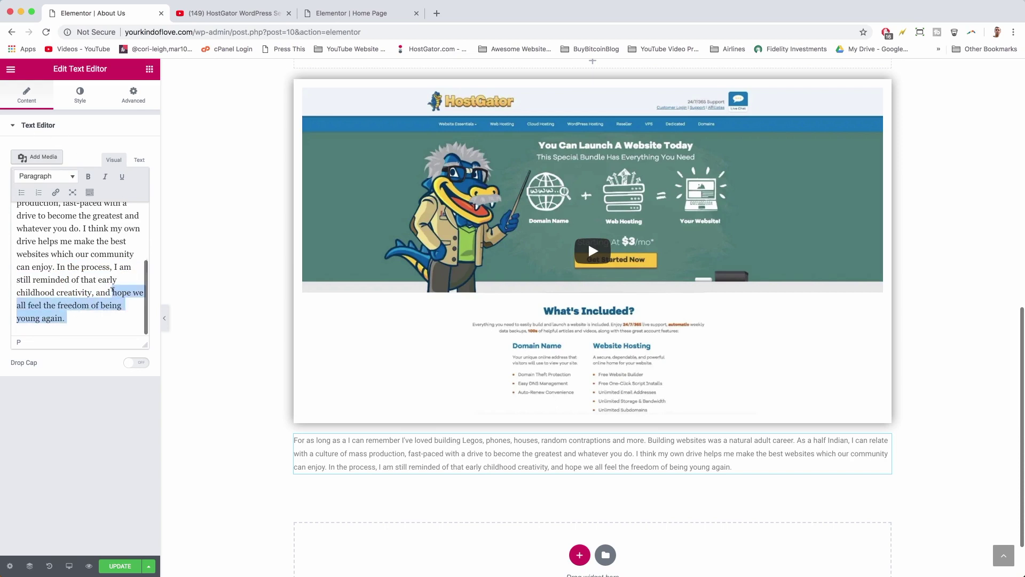
{"action": "left_click", "coordinate": [139, 160]}
{"action": "scroll", "coordinate": [128, 256], "scroll_direction": "down", "scroll_amount": 2}
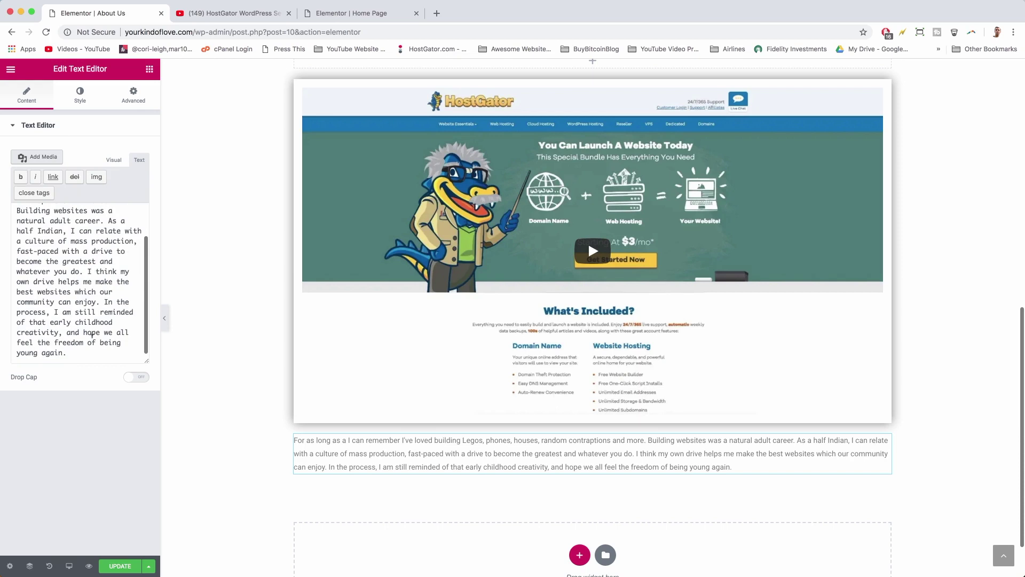
{"action": "left_click", "coordinate": [113, 160]}
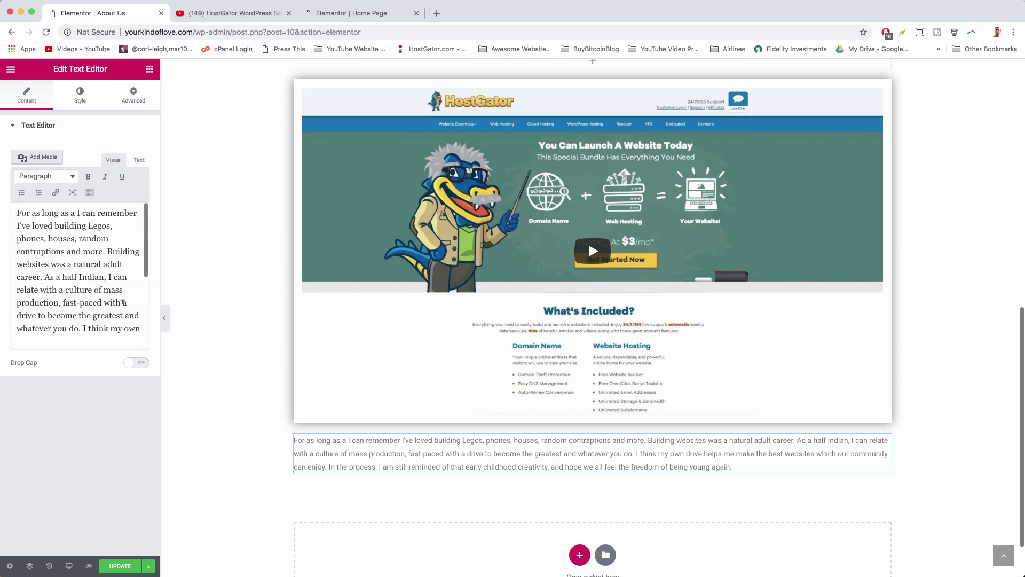
- Bold 'Indian', then delete its <strong> tags in the Text view and return to Visual
{"action": "left_click_drag", "start_coordinate": [96, 277], "coordinate": [64, 276]}
{"action": "double_click", "coordinate": [88, 275]}
{"action": "left_click", "coordinate": [88, 176]}
{"action": "left_click", "coordinate": [139, 160]}
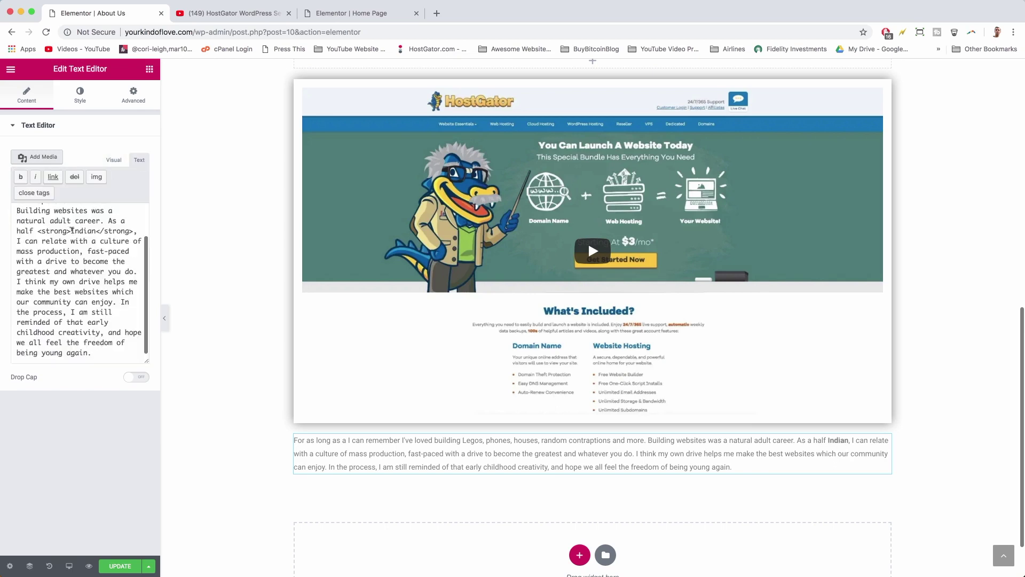
{"action": "left_click_drag", "start_coordinate": [71, 231], "coordinate": [51, 230]}
{"action": "key", "text": "BackSpace"}
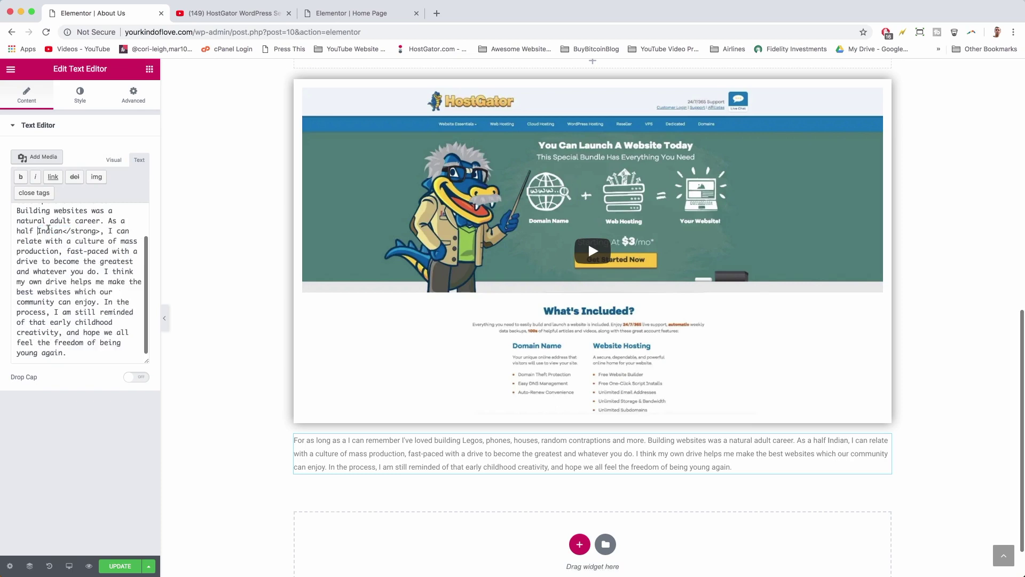
{"action": "left_click_drag", "start_coordinate": [62, 231], "coordinate": [90, 231]}
{"action": "key", "text": "BackSpace"}
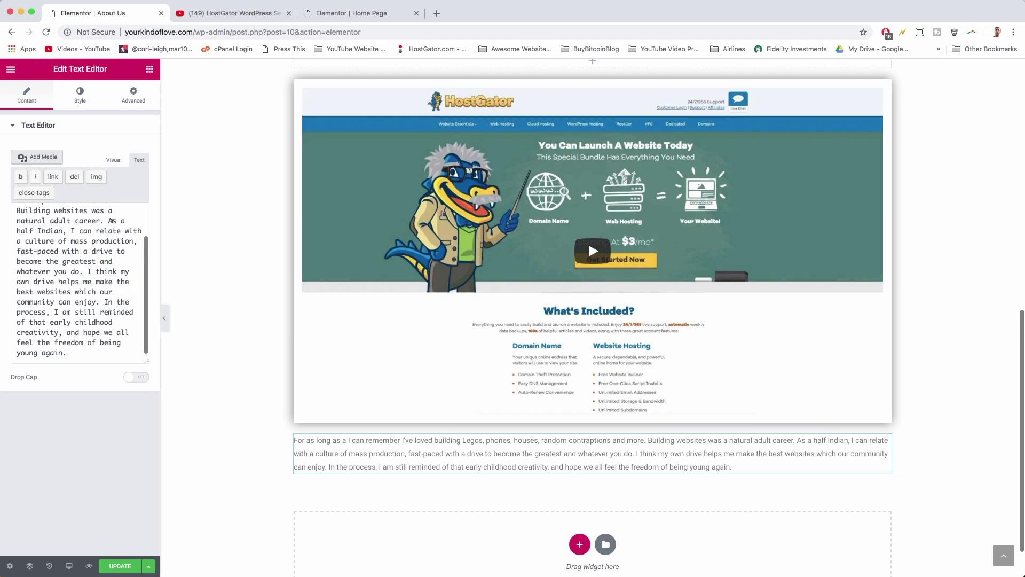
{"action": "left_click", "coordinate": [114, 160]}
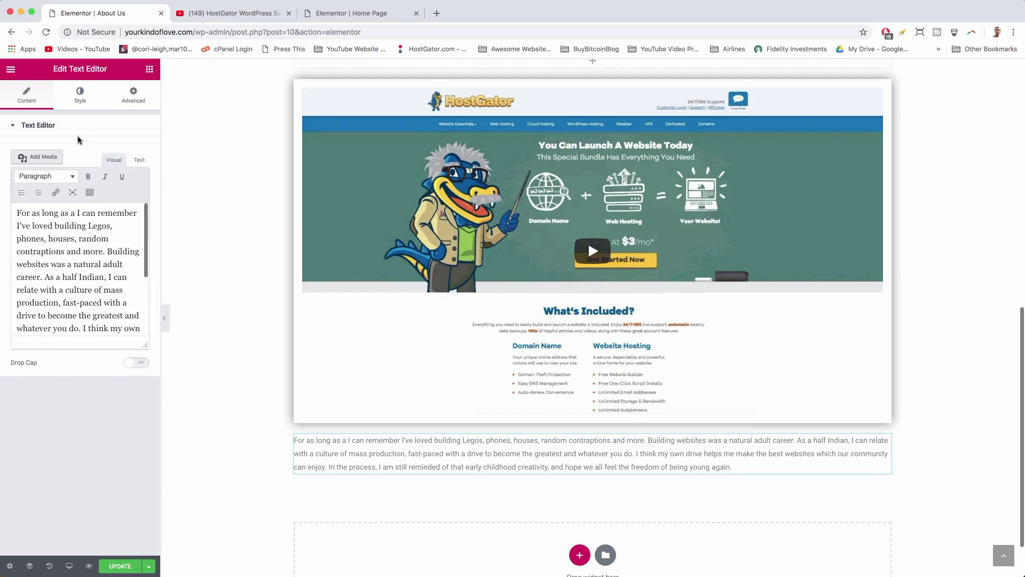
- Center the paragraph and set its typography to 18 px size, weight 400
{"action": "left_click", "coordinate": [87, 94]}
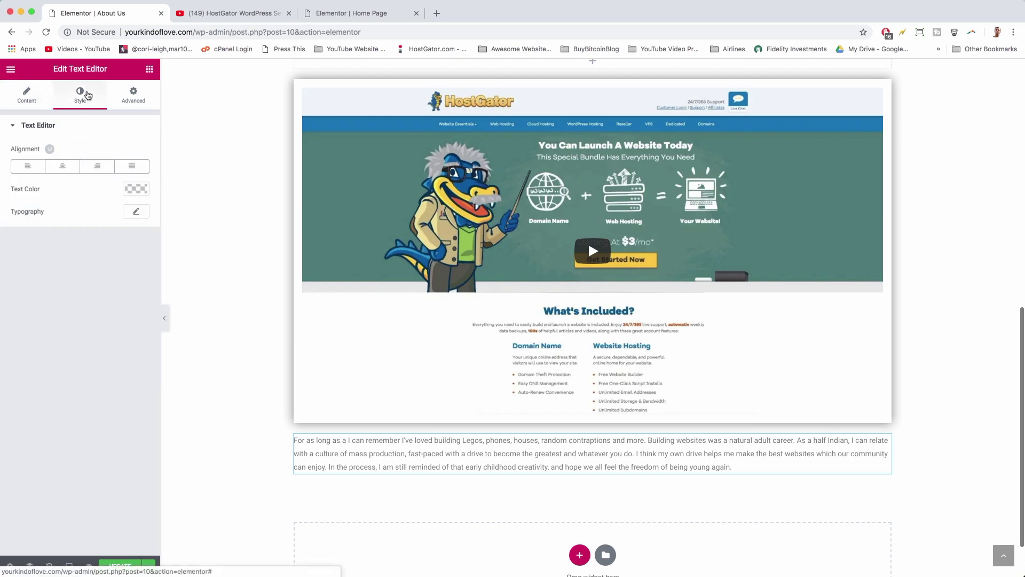
{"action": "left_click", "coordinate": [68, 168]}
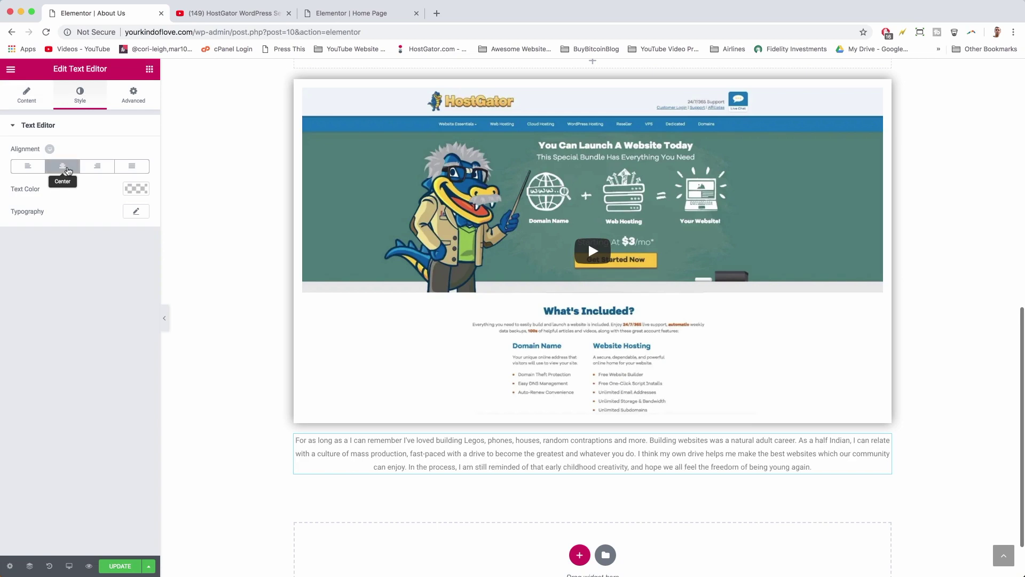
{"action": "left_click", "coordinate": [137, 211]}
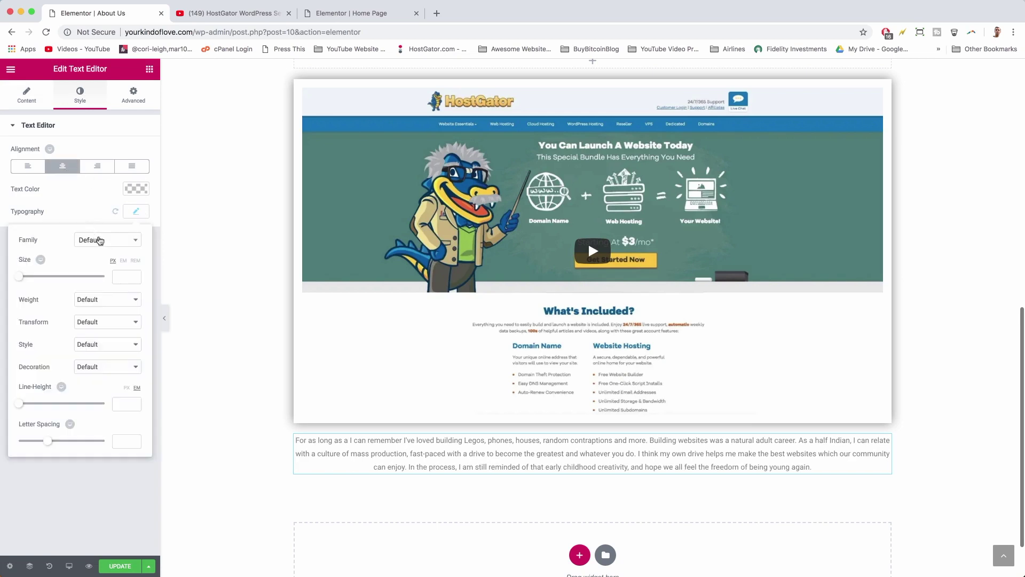
{"action": "left_click", "coordinate": [124, 275]}
{"action": "type", "text": "18"}
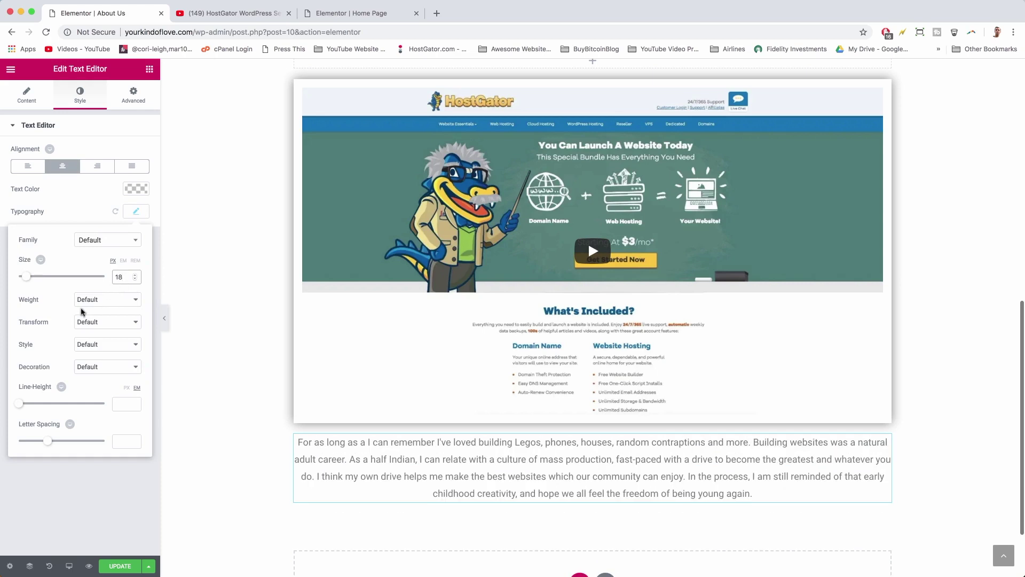
{"action": "left_click", "coordinate": [99, 300]}
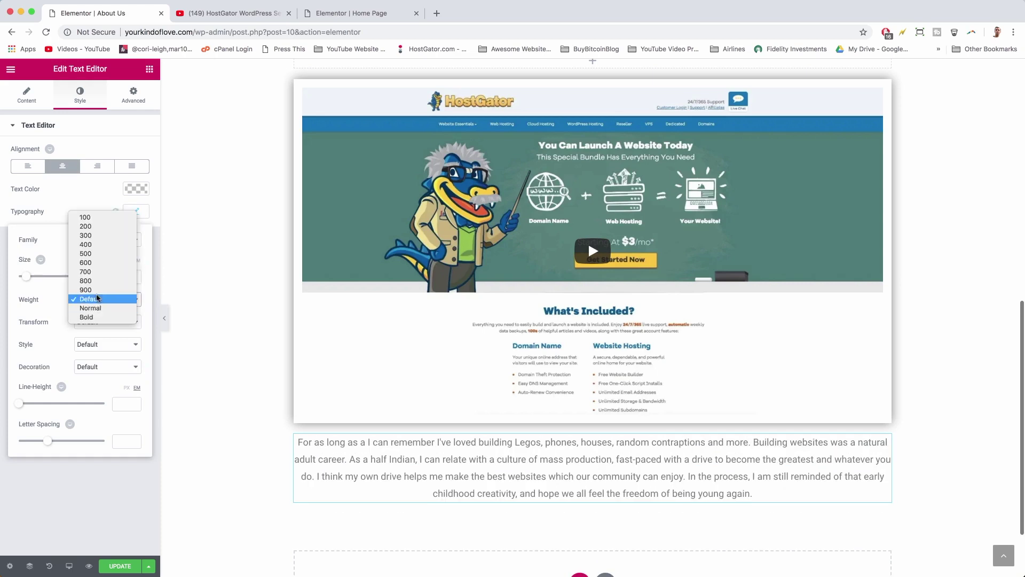
{"action": "left_click", "coordinate": [91, 247]}
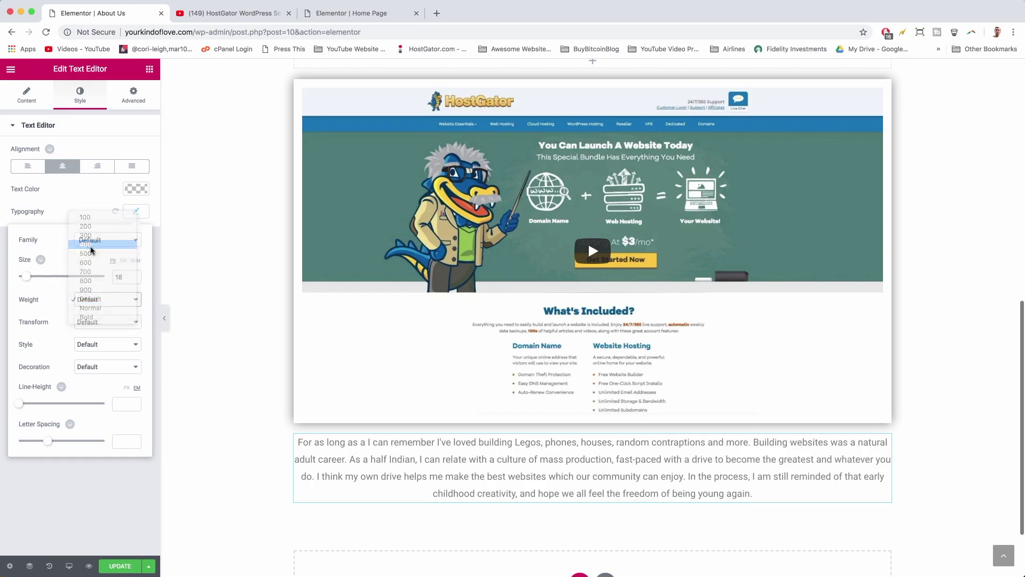
{"action": "left_click", "coordinate": [136, 213]}
{"action": "left_click", "coordinate": [136, 213]}
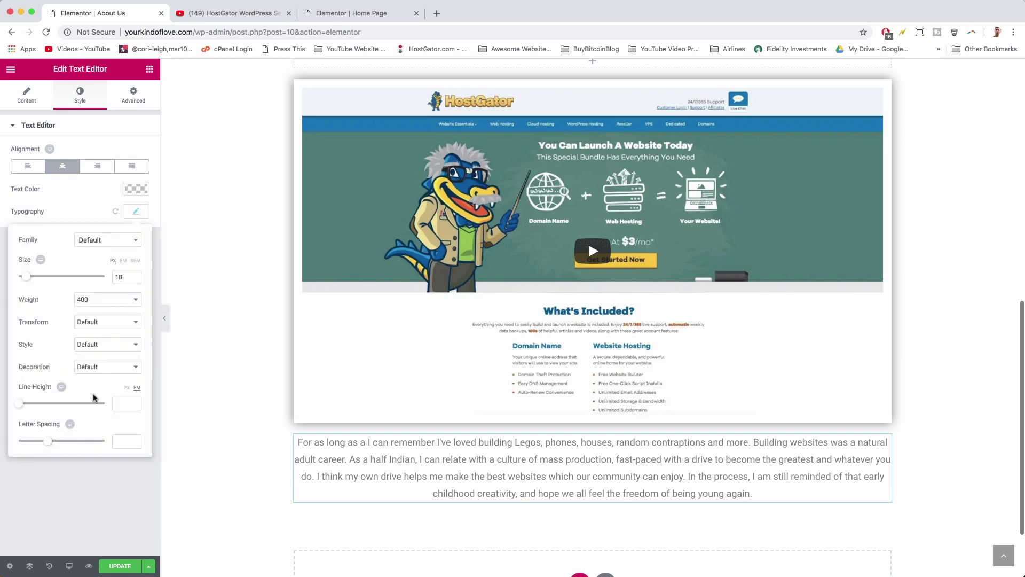
{"action": "left_click", "coordinate": [99, 506]}
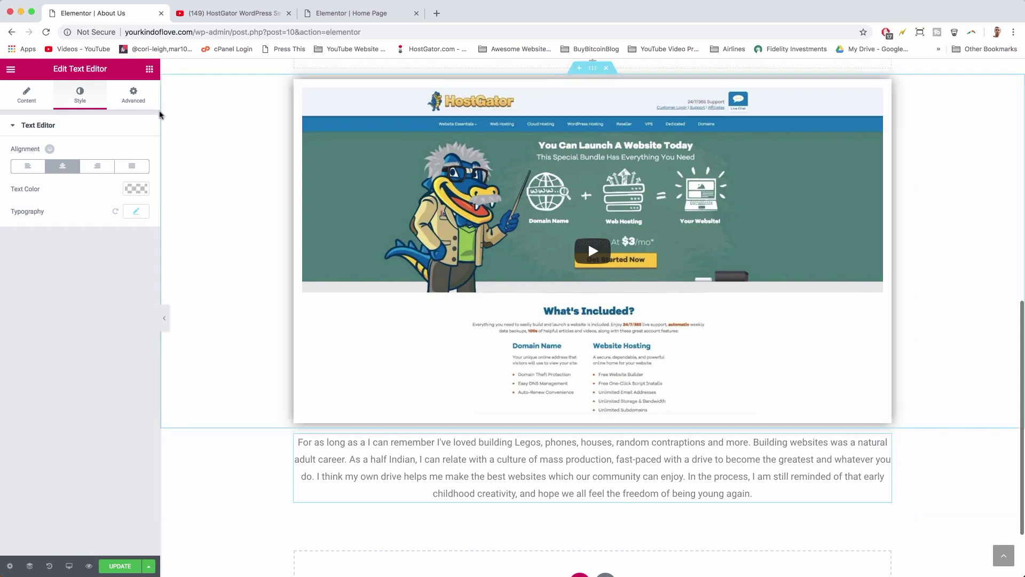
- Give the paragraph a linked 32 px margin on all sides
{"action": "left_click", "coordinate": [134, 95]}
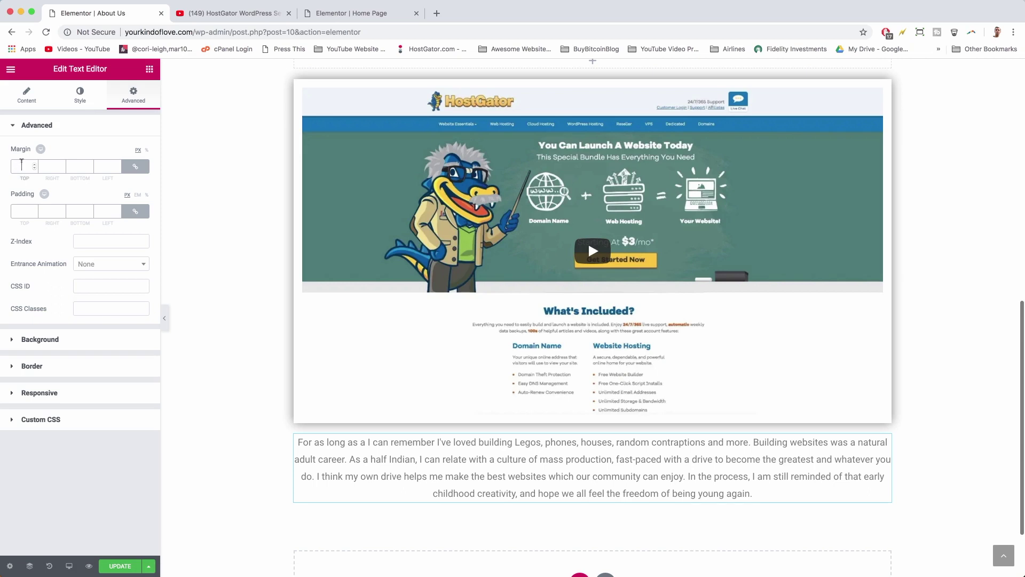
{"action": "left_click", "coordinate": [22, 166]}
{"action": "type", "text": "32"}
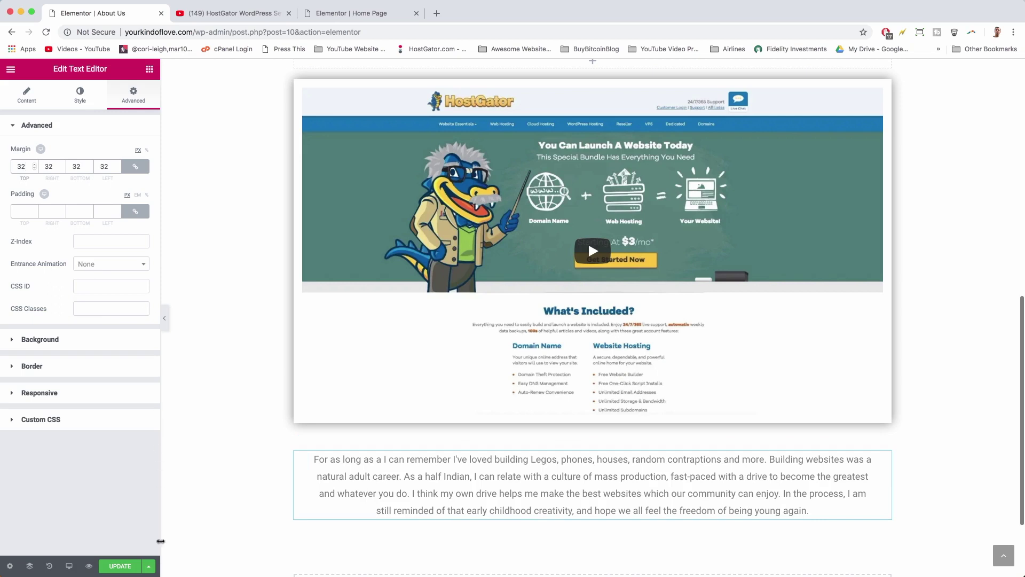
- Insert the saved Footer template from My Templates below the paragraph, declining page settings import
{"action": "scroll", "coordinate": [492, 458], "scroll_direction": "down", "scroll_amount": 3}
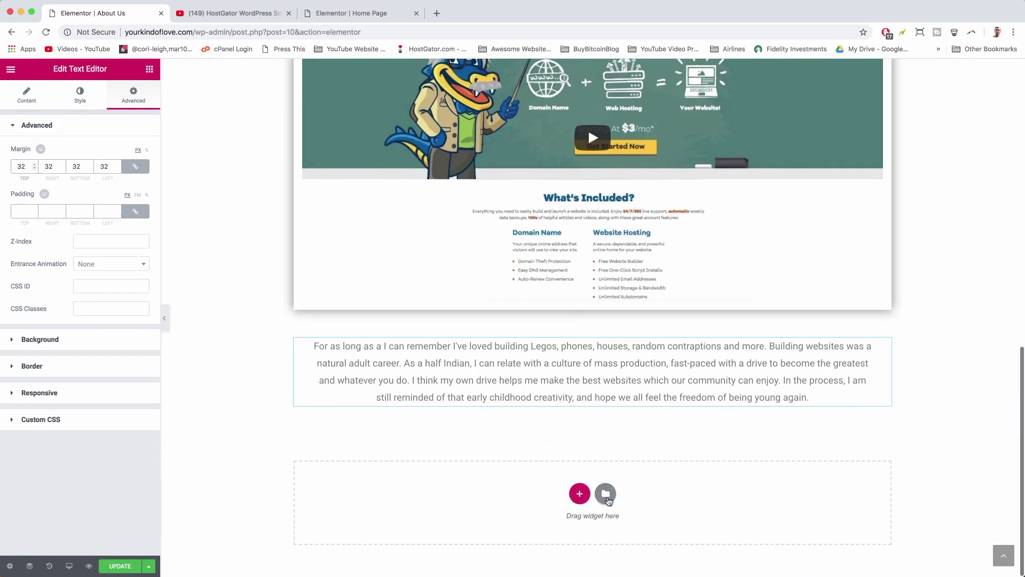
{"action": "left_click", "coordinate": [607, 497]}
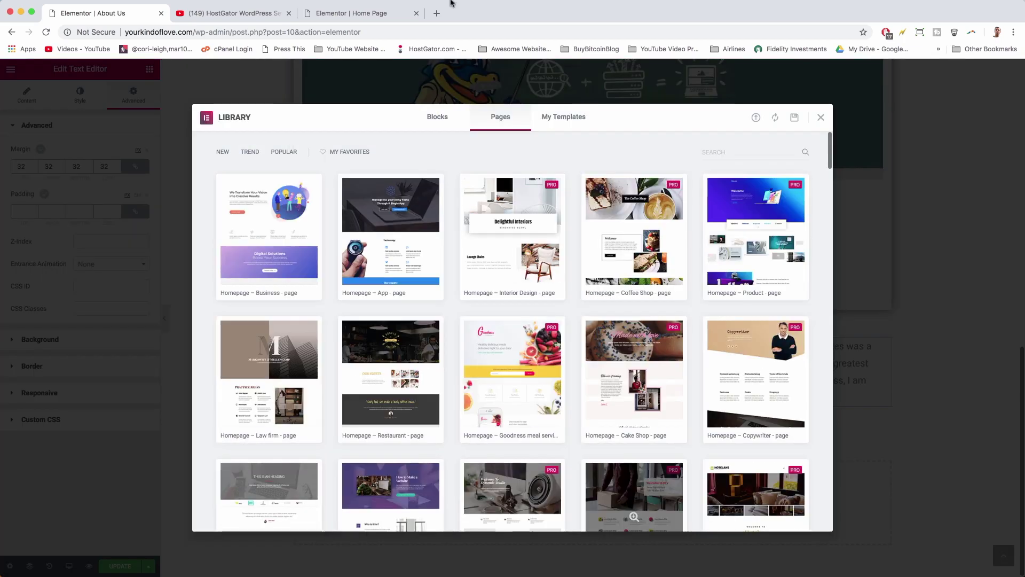
{"action": "left_click", "coordinate": [555, 118]}
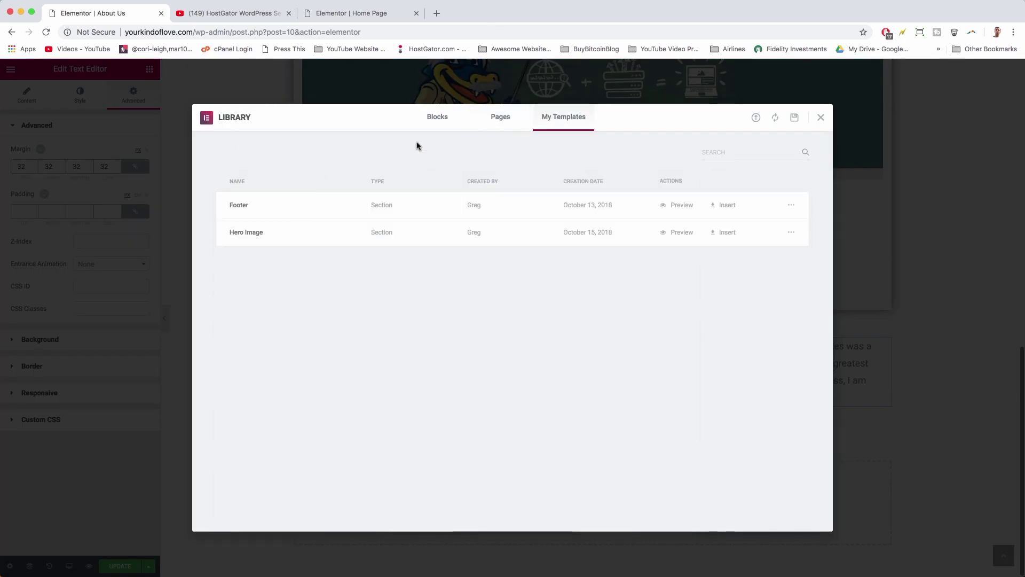
{"action": "left_click", "coordinate": [721, 211]}
{"action": "left_click", "coordinate": [460, 354]}
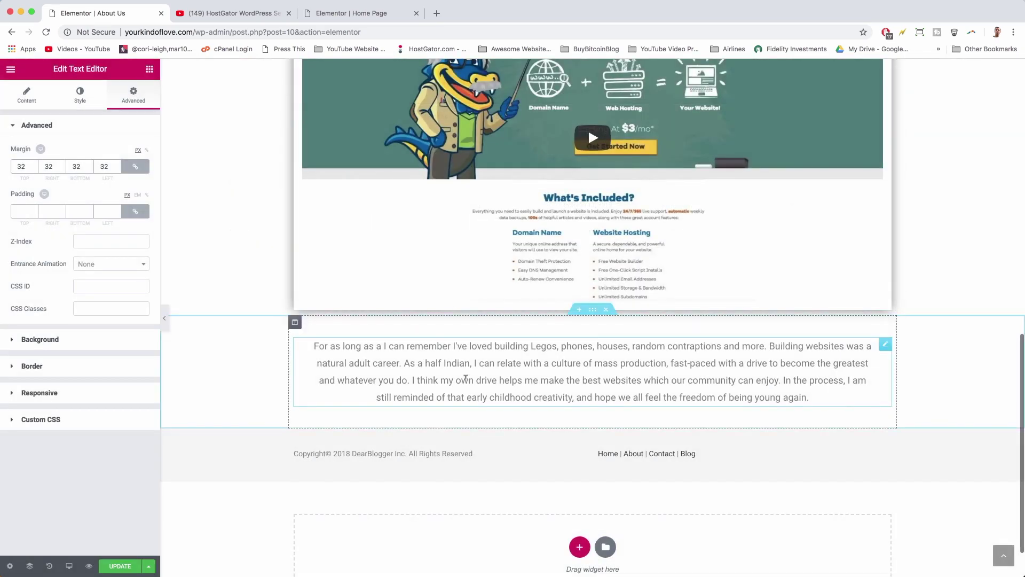
- Save the About Us page and return to the Home Page tab with the template library closed
{"action": "left_click", "coordinate": [123, 566]}
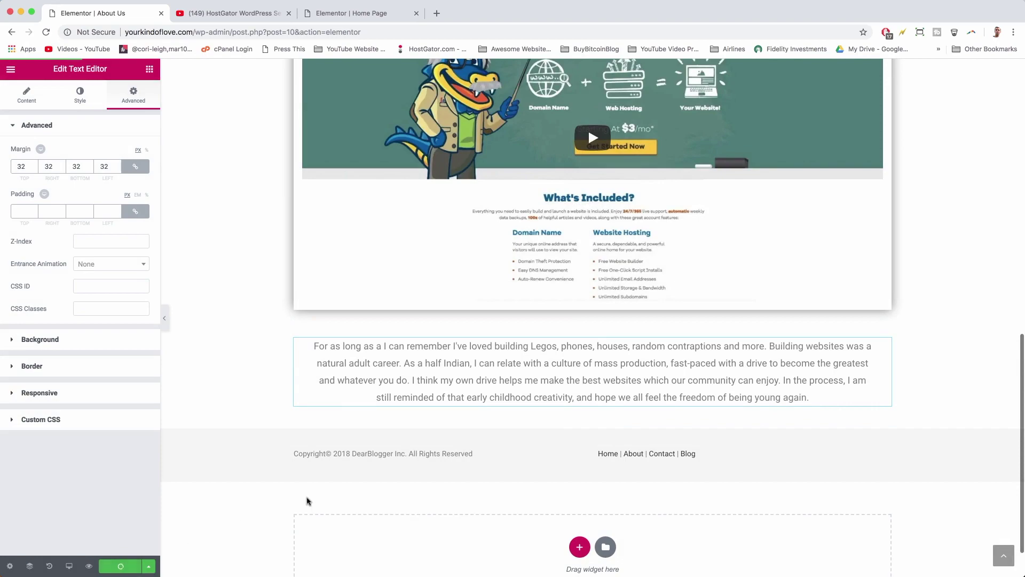
{"action": "scroll", "coordinate": [307, 500], "scroll_direction": "up", "scroll_amount": 12}
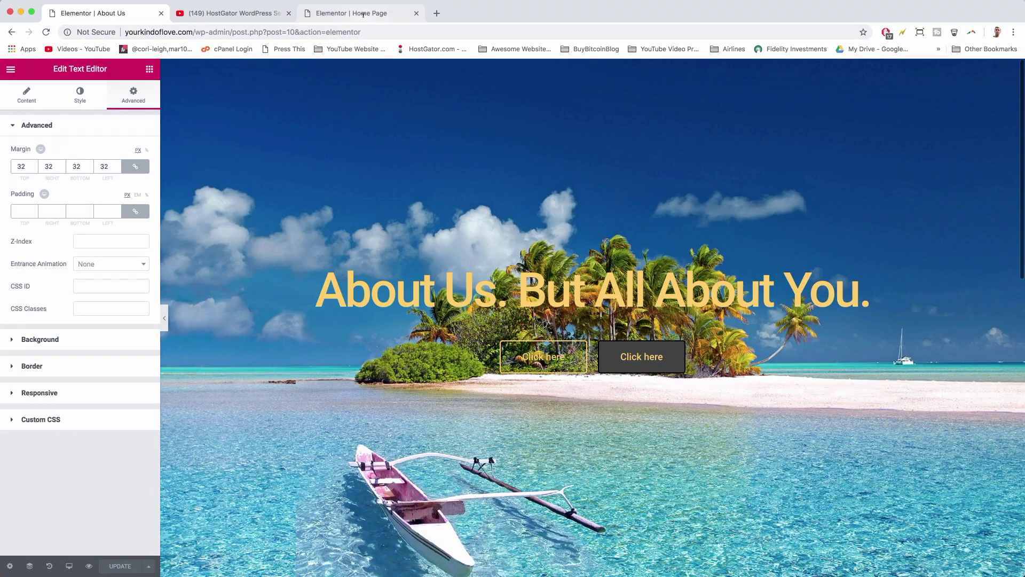
{"action": "left_click", "coordinate": [352, 13]}
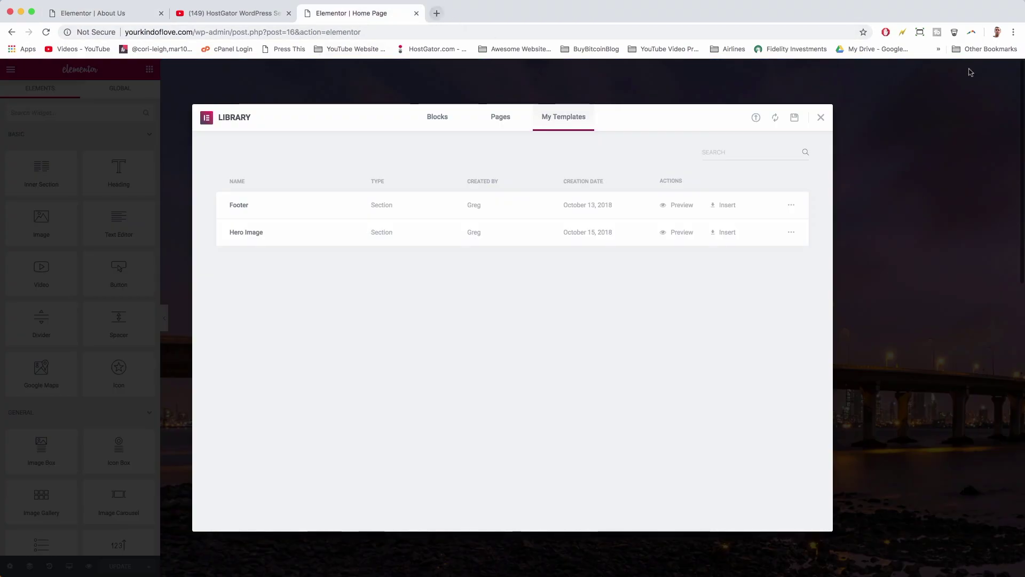
{"action": "left_click", "coordinate": [821, 117]}
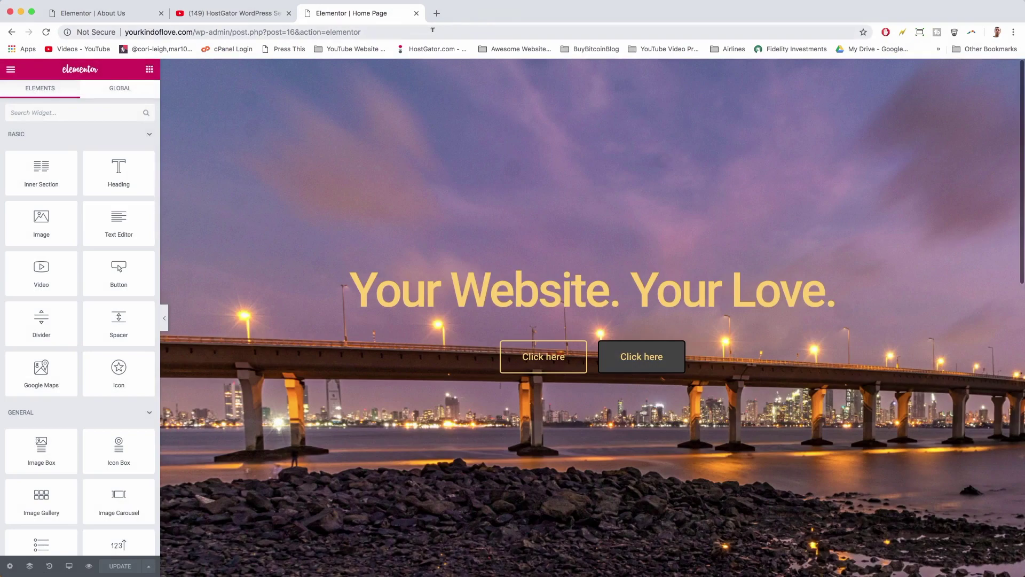
- Trim the address to the site's domain to load the live home page
{"action": "left_click", "coordinate": [381, 32]}
{"action": "left_click", "coordinate": [382, 32]}
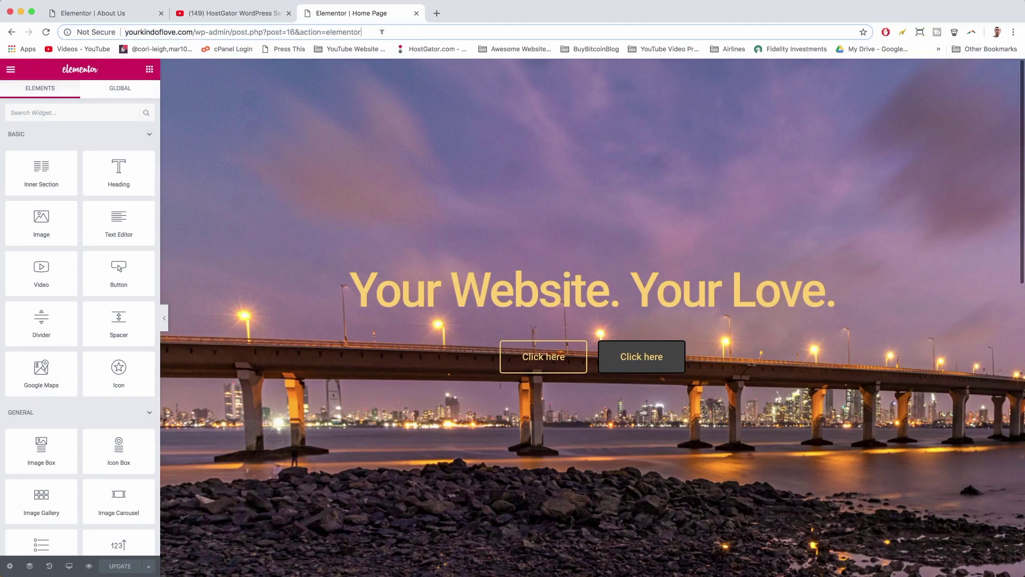
{"action": "left_click_drag", "start_coordinate": [389, 31], "coordinate": [187, 33]}
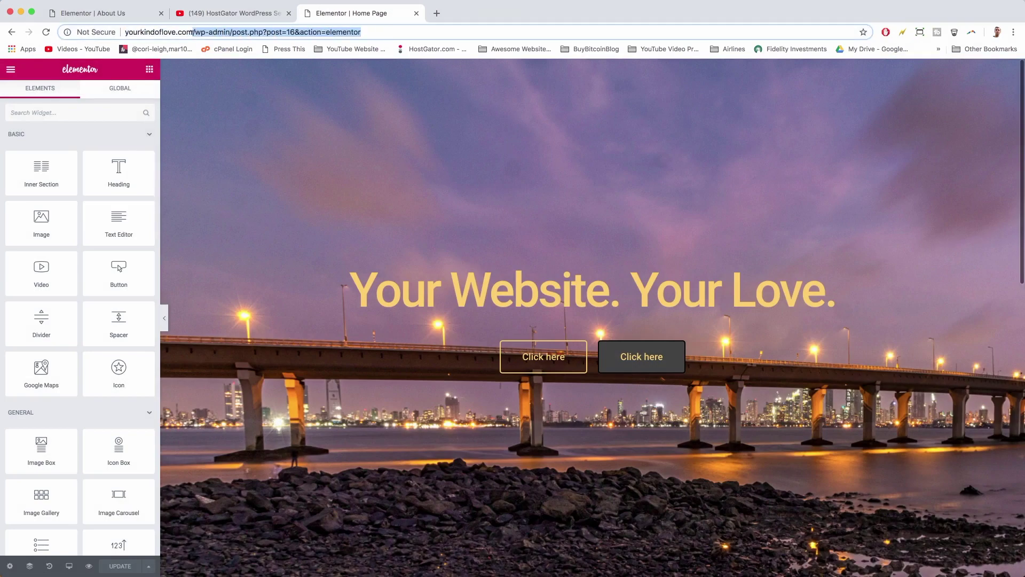
{"action": "key", "text": "BackSpace"}
{"action": "key", "text": "Return"}
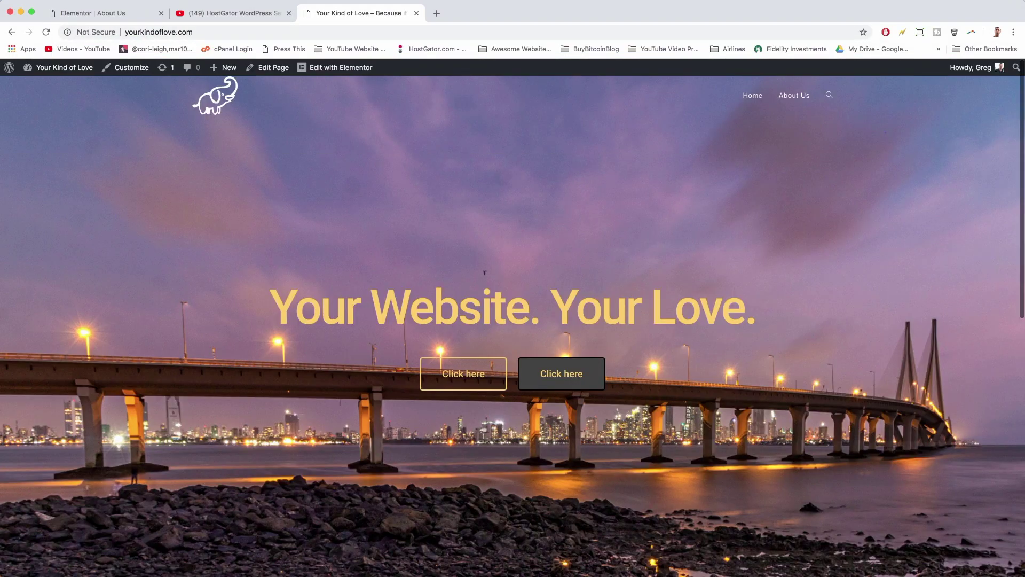
- Check the live About Us page's hero, shadowed video, centred paragraph and footer links, then return to the editor
{"action": "left_click", "coordinate": [805, 95]}
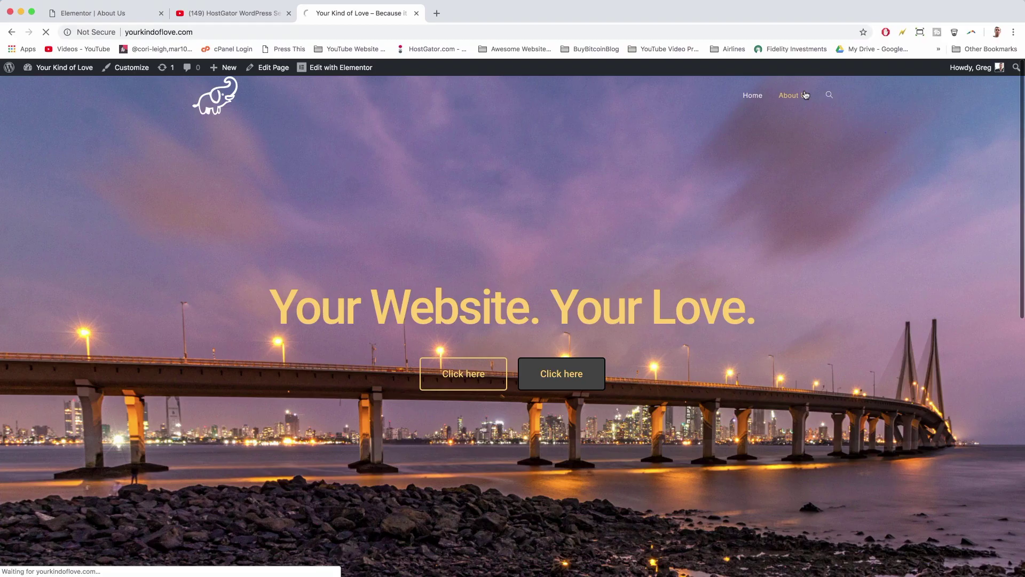
{"action": "scroll", "coordinate": [457, 249], "scroll_direction": "down", "scroll_amount": 10}
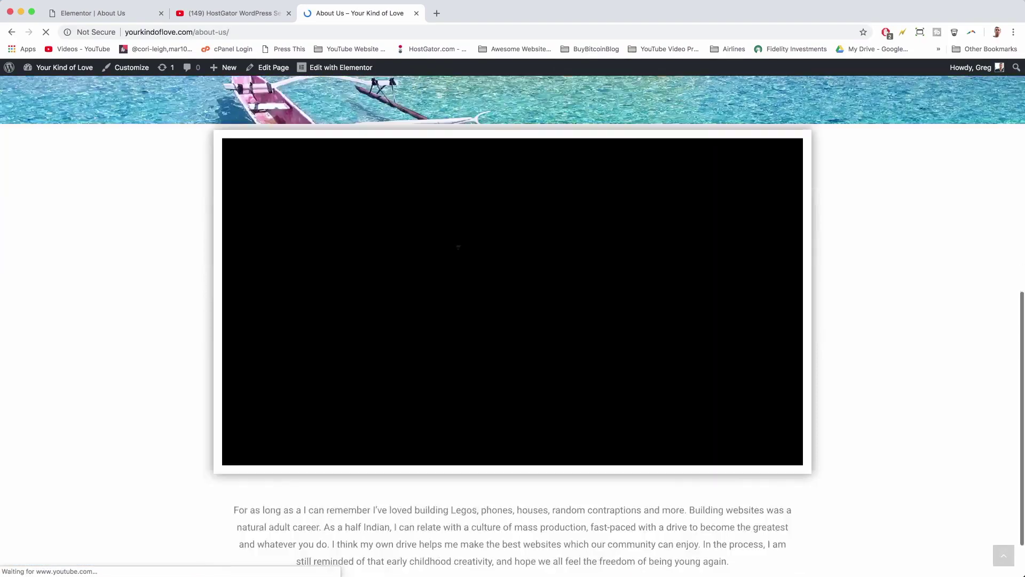
{"action": "scroll", "coordinate": [457, 249], "scroll_direction": "down", "scroll_amount": 2}
{"action": "scroll", "coordinate": [458, 249], "scroll_direction": "up", "scroll_amount": 1}
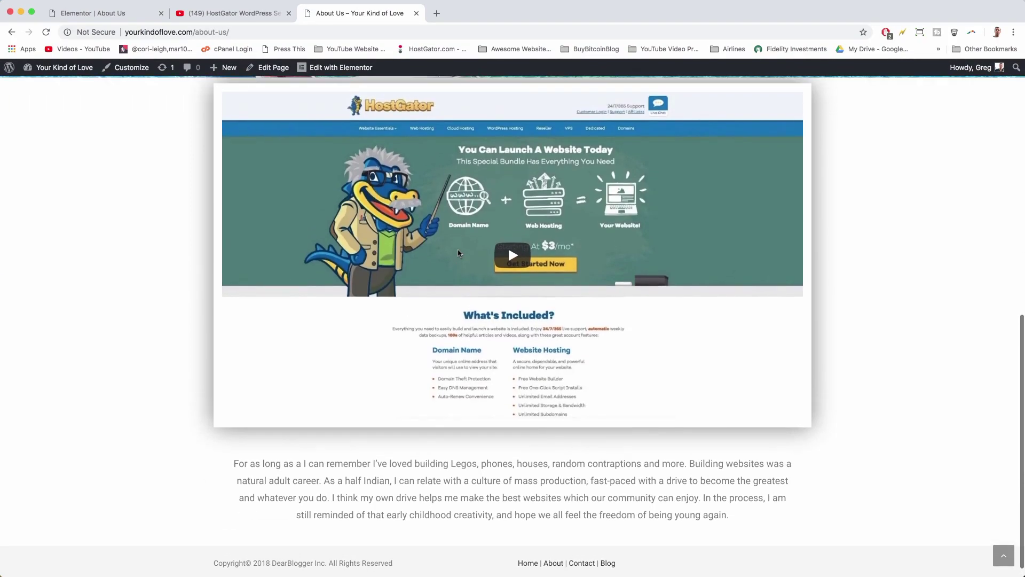
{"action": "scroll", "coordinate": [458, 251], "scroll_direction": "up", "scroll_amount": 3}
{"action": "scroll", "coordinate": [458, 252], "scroll_direction": "down", "scroll_amount": 4}
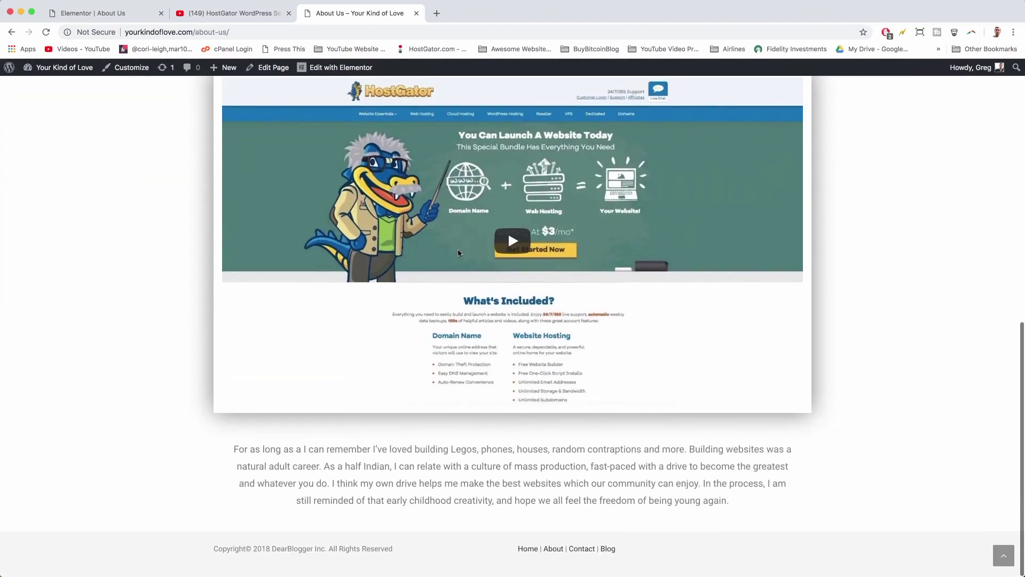
{"action": "scroll", "coordinate": [457, 251], "scroll_direction": "up", "scroll_amount": 3}
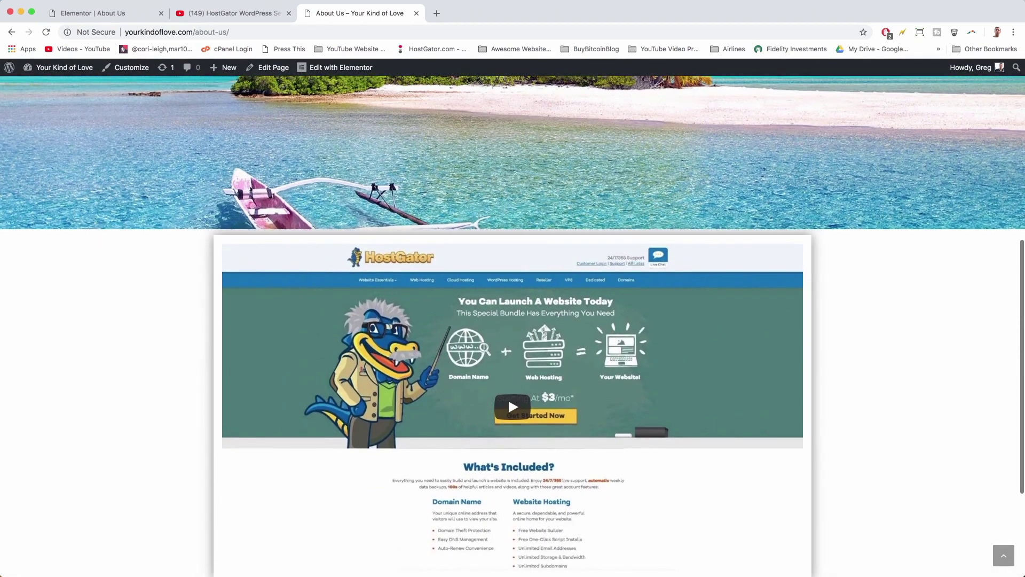
{"action": "left_click", "coordinate": [100, 18]}
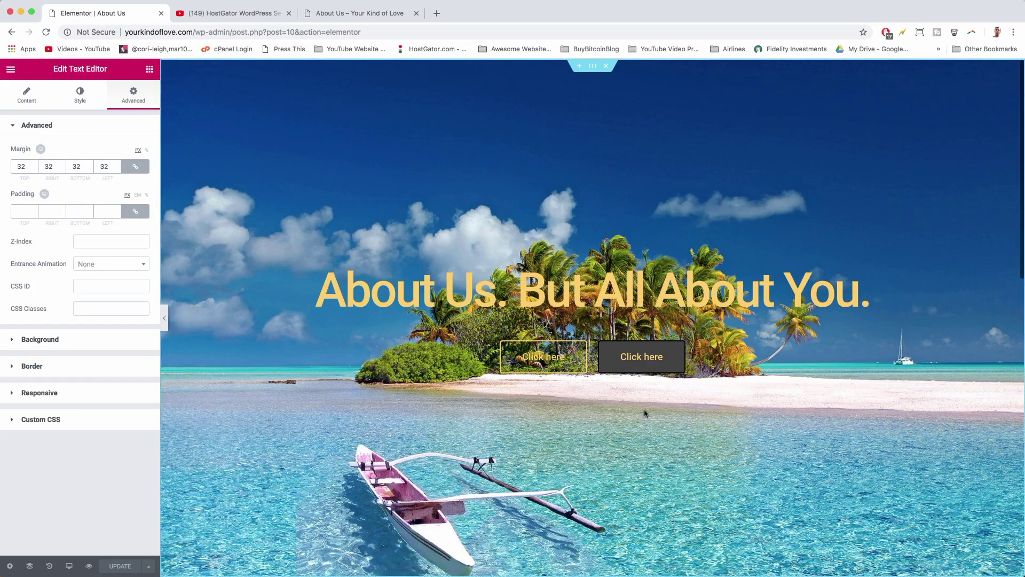
- Give the video section 40 px top and bottom margins, save, and view the live page
{"action": "scroll", "coordinate": [644, 413], "scroll_direction": "down", "scroll_amount": 8}
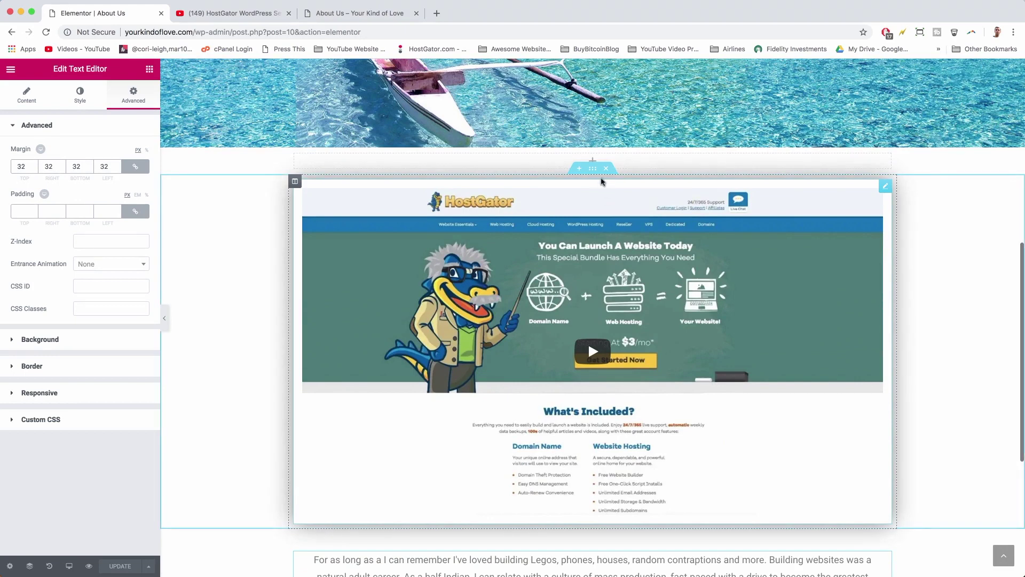
{"action": "left_click", "coordinate": [594, 168]}
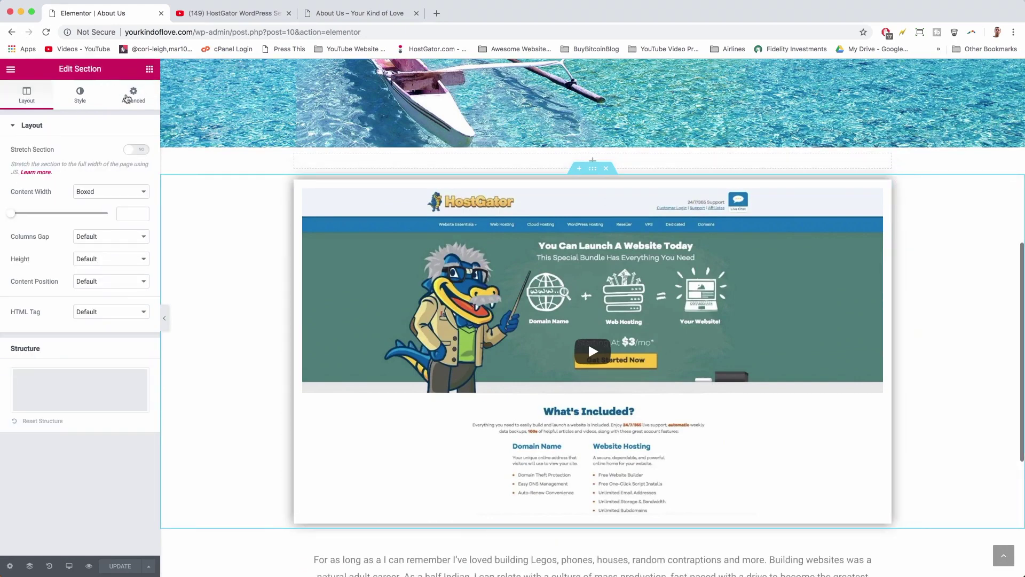
{"action": "left_click", "coordinate": [127, 98]}
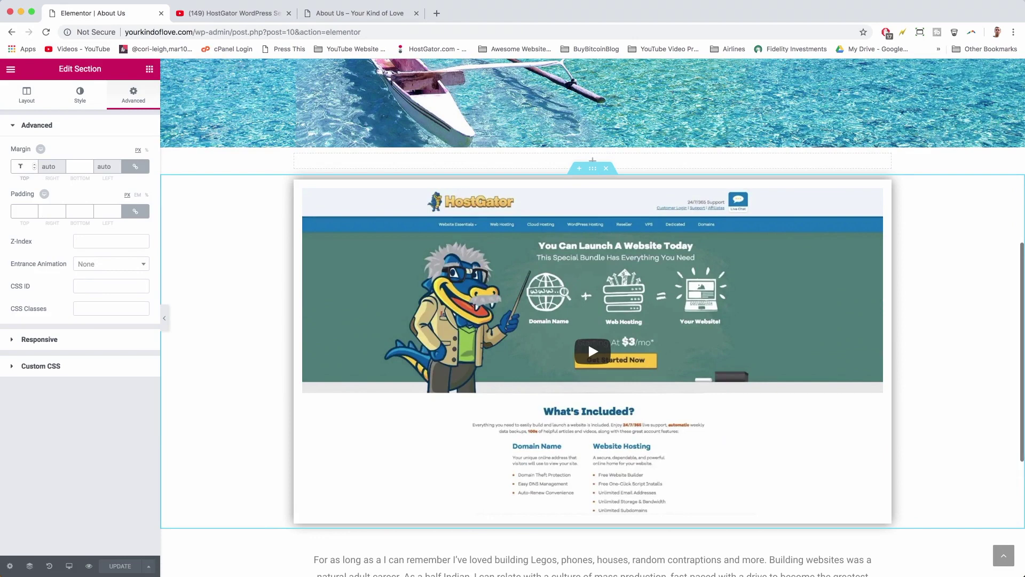
{"action": "left_click", "coordinate": [20, 166]}
{"action": "type", "text": "40"}
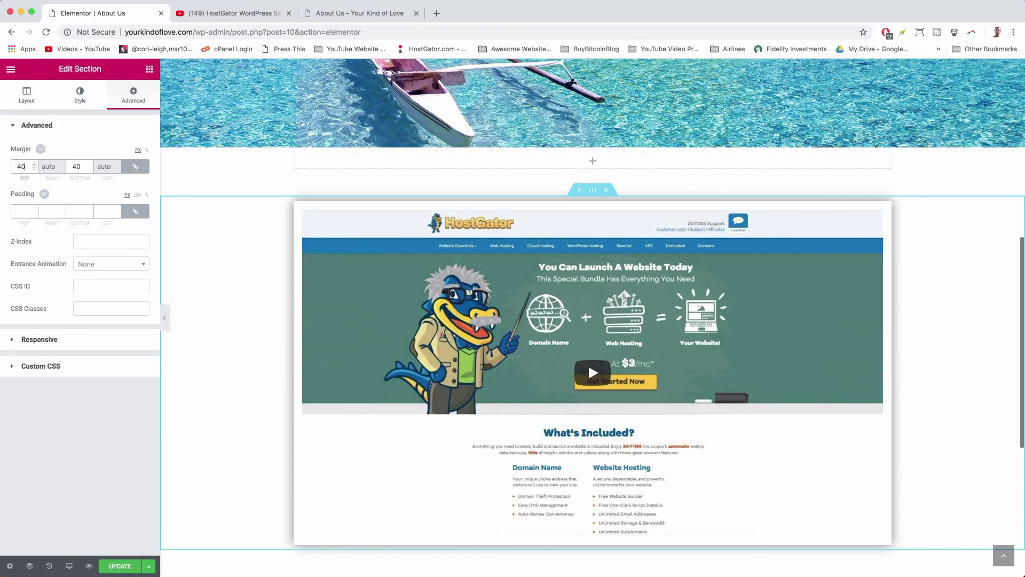
{"action": "left_click", "coordinate": [119, 565]}
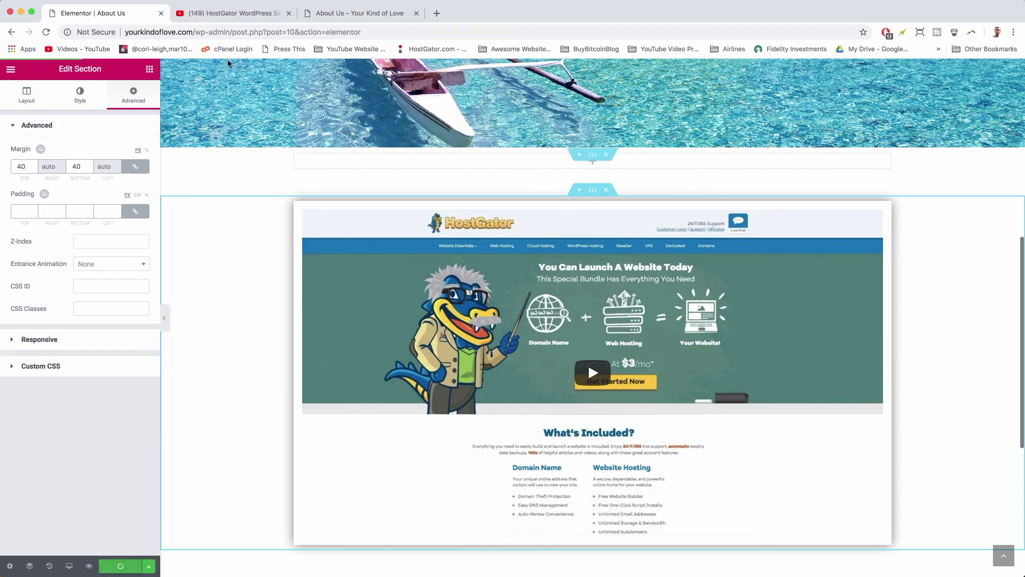
{"action": "left_click", "coordinate": [361, 16]}
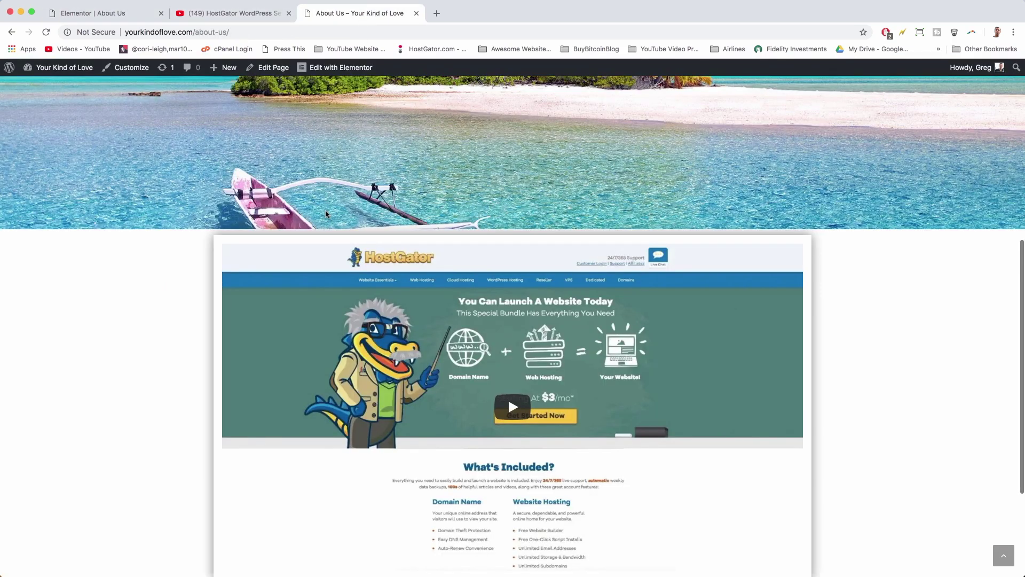
- Reload the live About Us page and scroll through it to check the centred video
{"action": "key", "text": "super+r"}
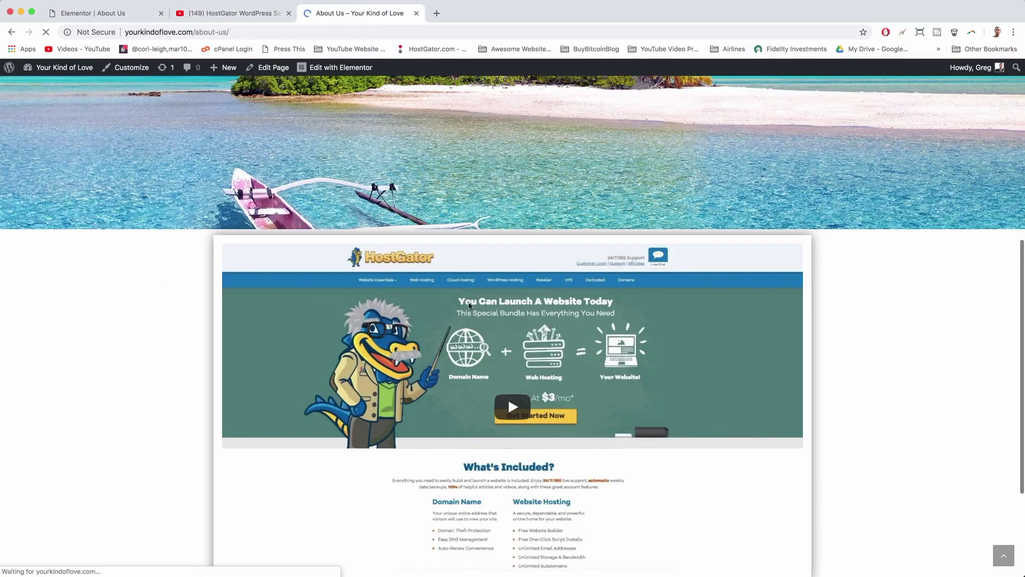
{"action": "scroll", "coordinate": [470, 305], "scroll_direction": "down", "scroll_amount": 5}
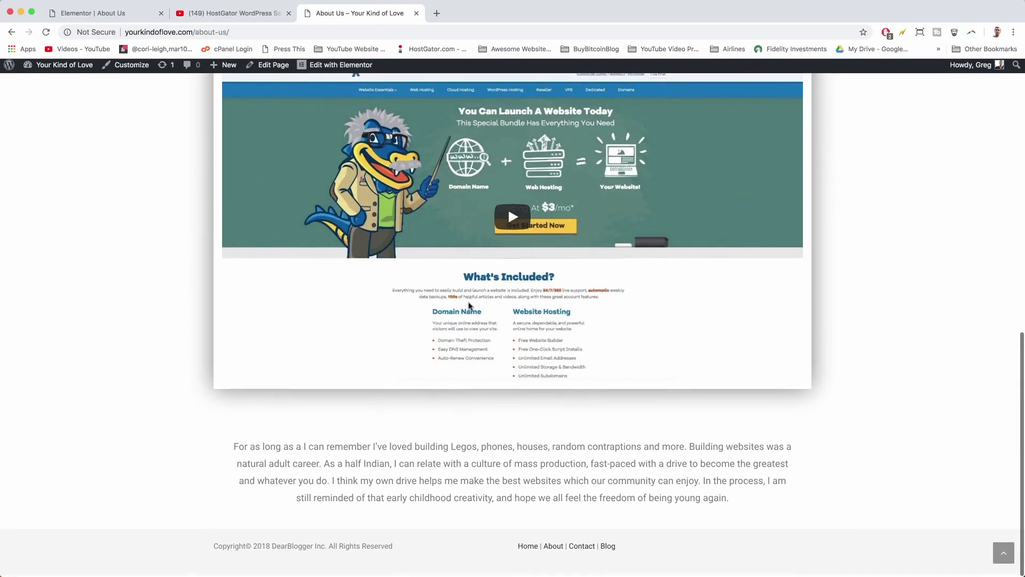
{"action": "scroll", "coordinate": [470, 305], "scroll_direction": "up", "scroll_amount": 15}
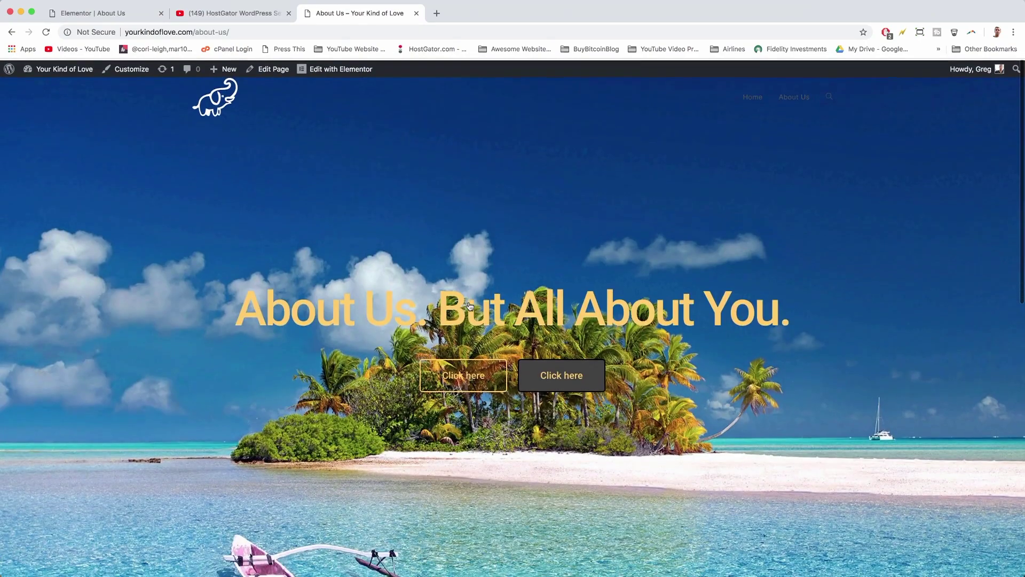
{"action": "scroll", "coordinate": [470, 306], "scroll_direction": "down", "scroll_amount": 10}
{"action": "scroll", "coordinate": [469, 303], "scroll_direction": "up", "scroll_amount": 10}
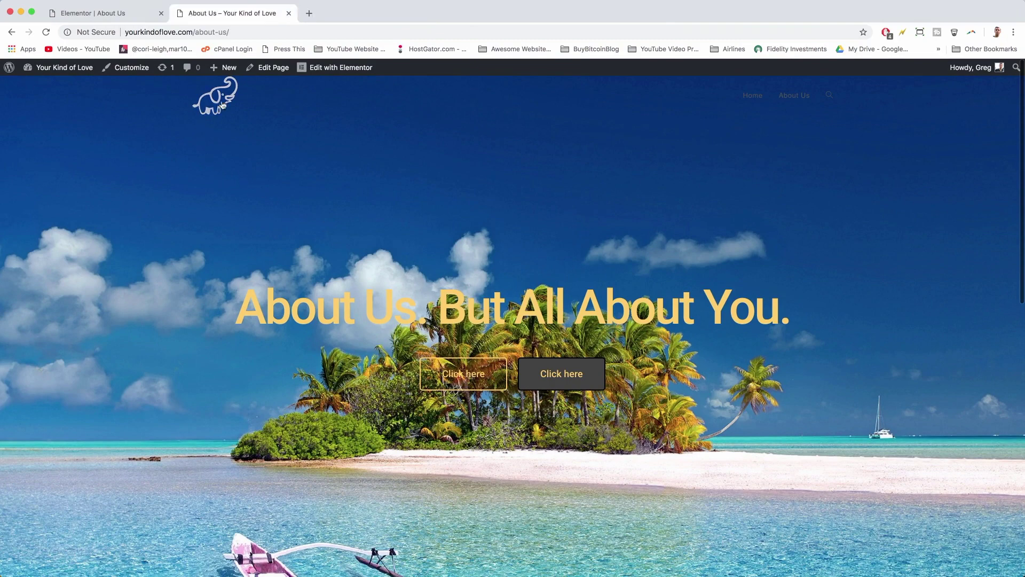
{"action": "mouse_move", "coordinate": [222, 66]}
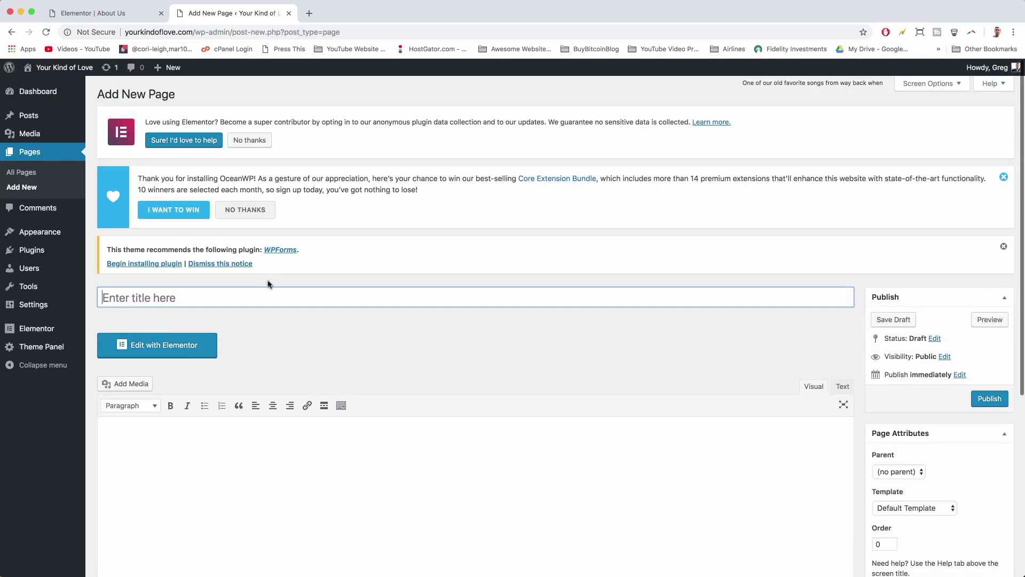
- Title the new page 'Contact', save it as a draft, and choose the Elementor Full Width template
{"action": "type", "text": "Contac"}
{"action": "left_click", "coordinate": [631, 502]}
{"action": "scroll", "coordinate": [631, 504], "scroll_direction": "down", "scroll_amount": 3}
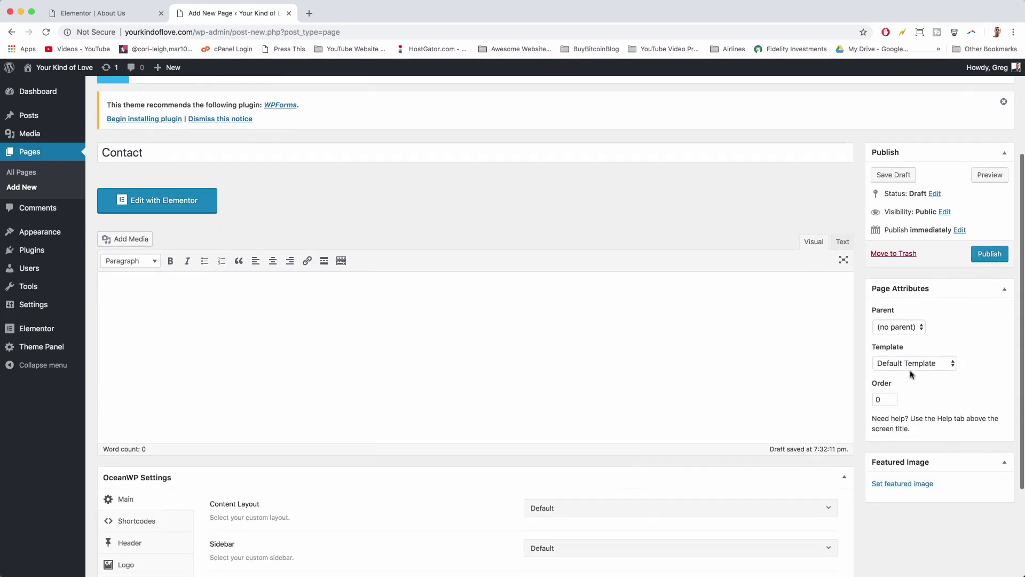
{"action": "left_click", "coordinate": [928, 368]}
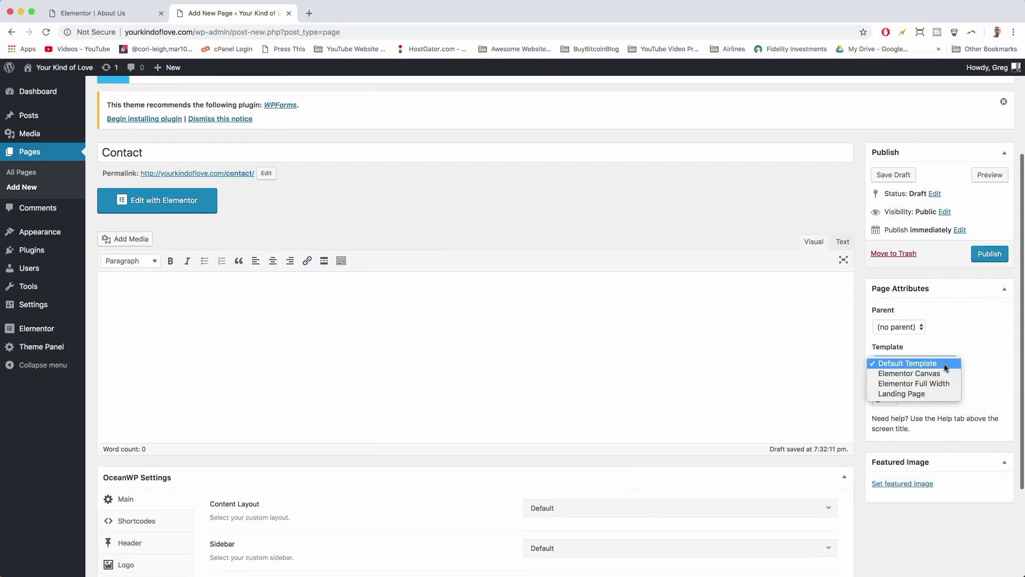
{"action": "left_click", "coordinate": [911, 384]}
{"action": "scroll", "coordinate": [866, 455], "scroll_direction": "down", "scroll_amount": 3}
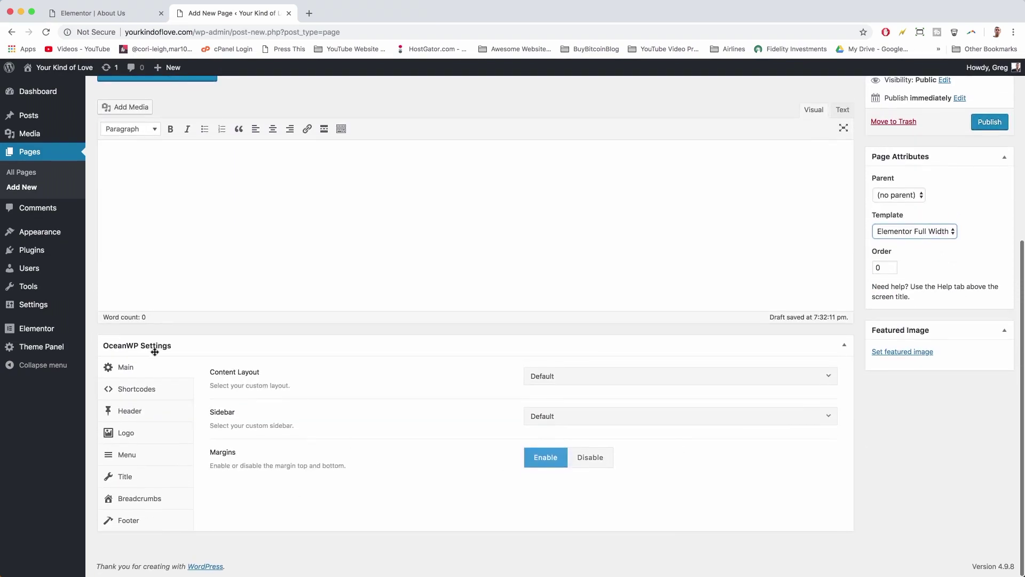
- Set Content Layout to Full Width, disable margins and the top bar, and enable the header
{"action": "left_click", "coordinate": [584, 375]}
{"action": "left_click", "coordinate": [590, 457]}
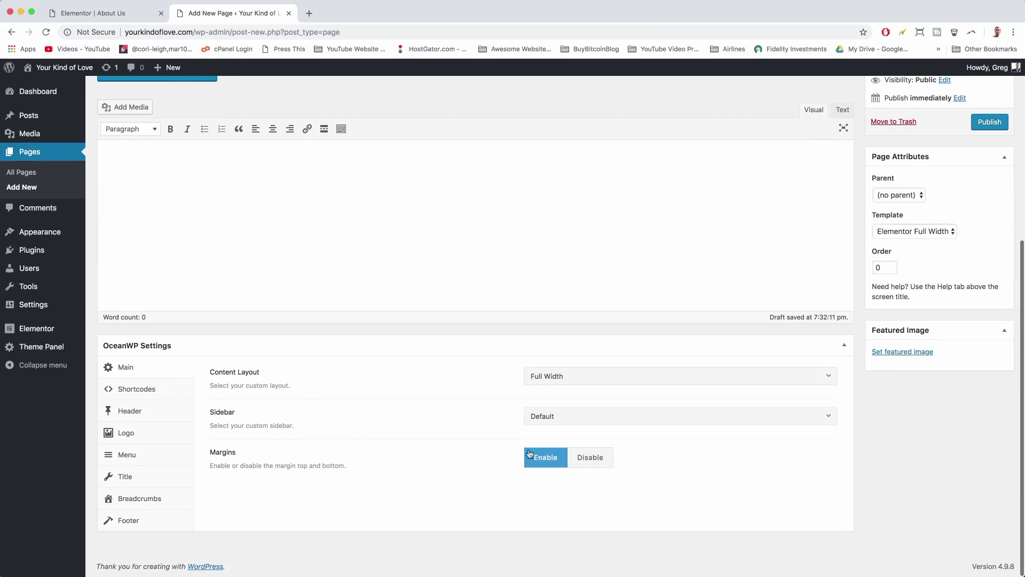
{"action": "left_click", "coordinate": [606, 457]}
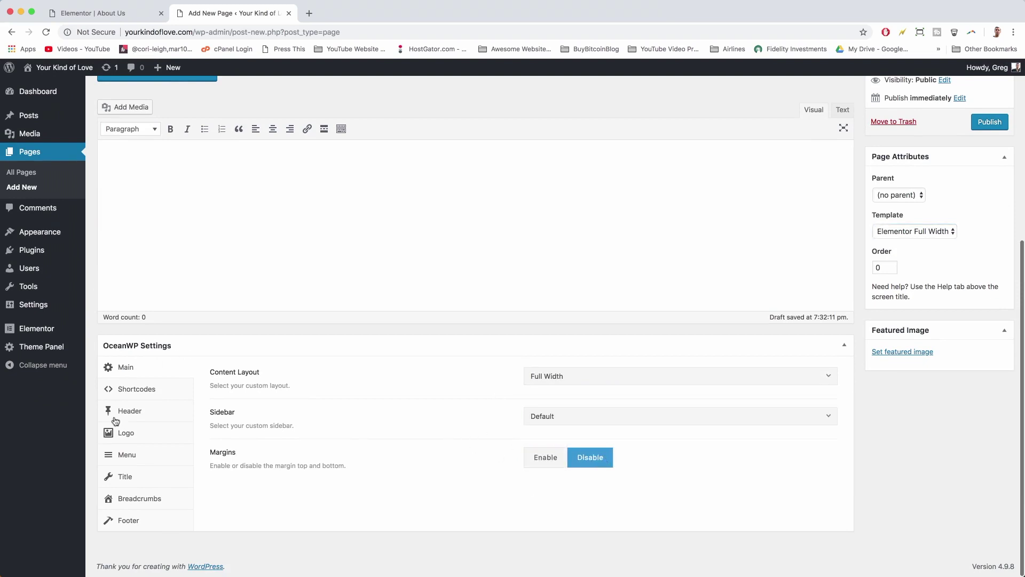
{"action": "left_click", "coordinate": [137, 418]}
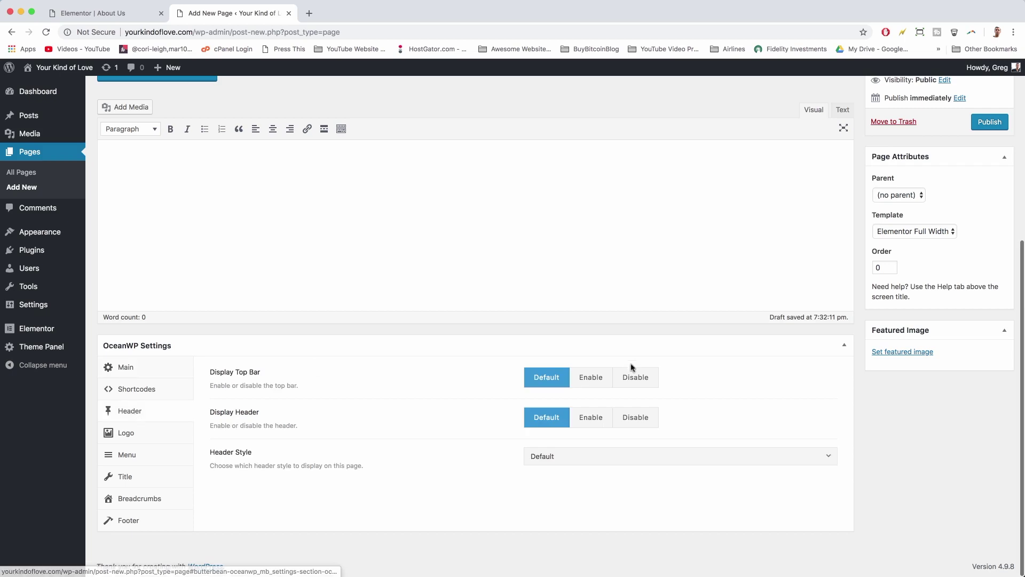
{"action": "left_click", "coordinate": [638, 380]}
{"action": "left_click", "coordinate": [593, 423]}
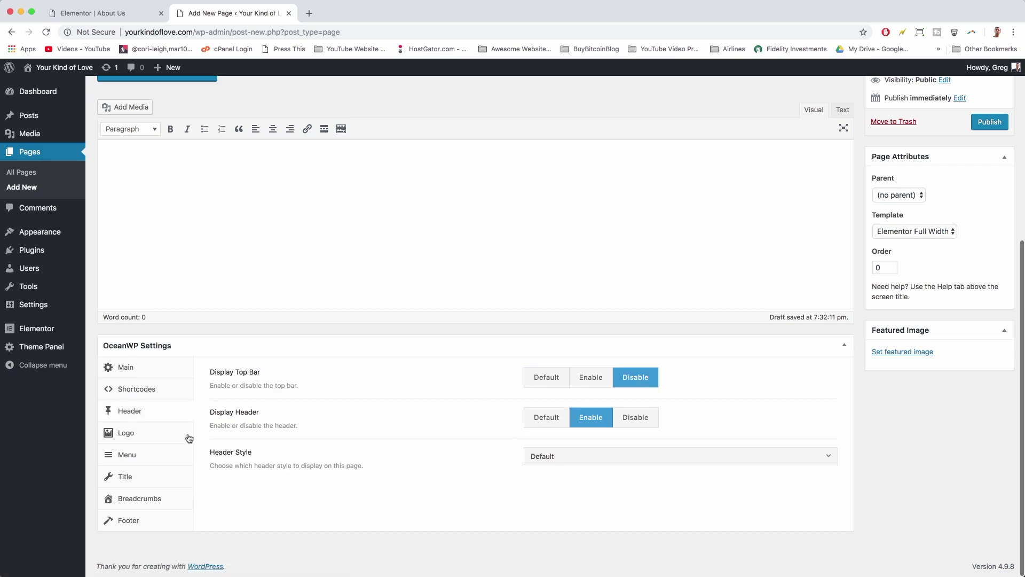
- Disable the page title, footer widgets and copyright area for the Contact page
{"action": "left_click", "coordinate": [140, 480]}
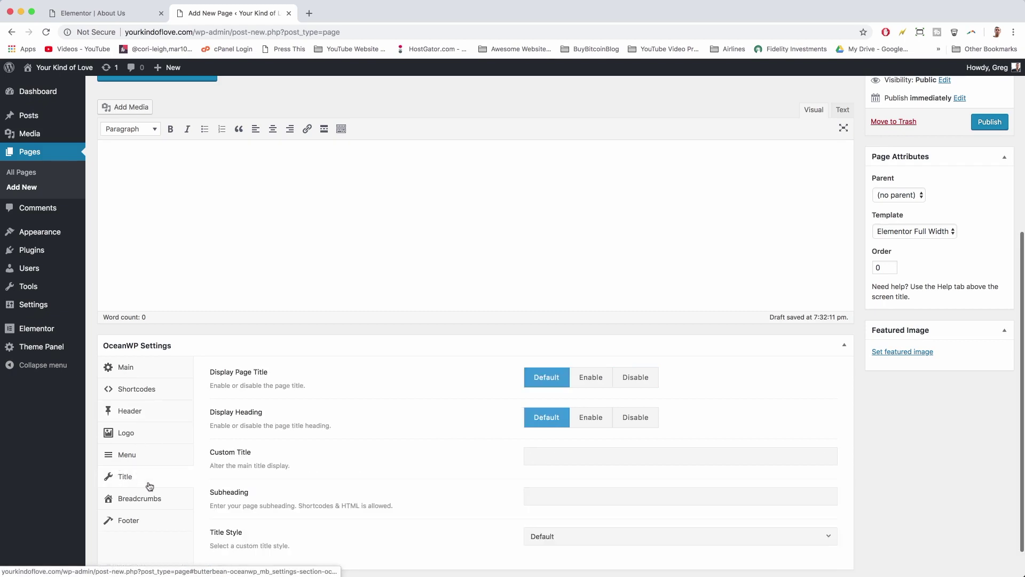
{"action": "left_click", "coordinate": [635, 378]}
{"action": "left_click", "coordinate": [147, 527]}
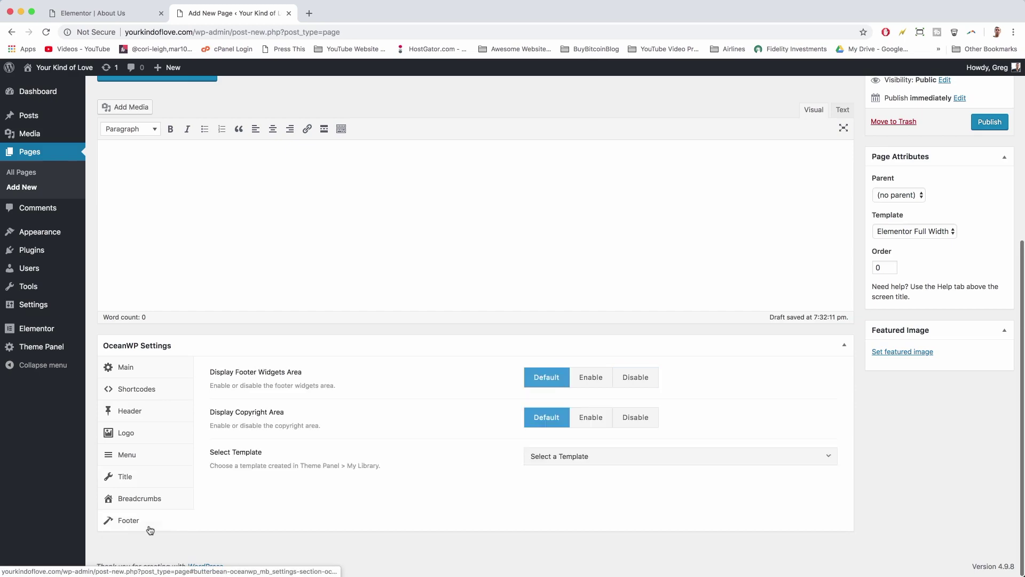
{"action": "left_click", "coordinate": [627, 380]}
{"action": "left_click", "coordinate": [646, 417]}
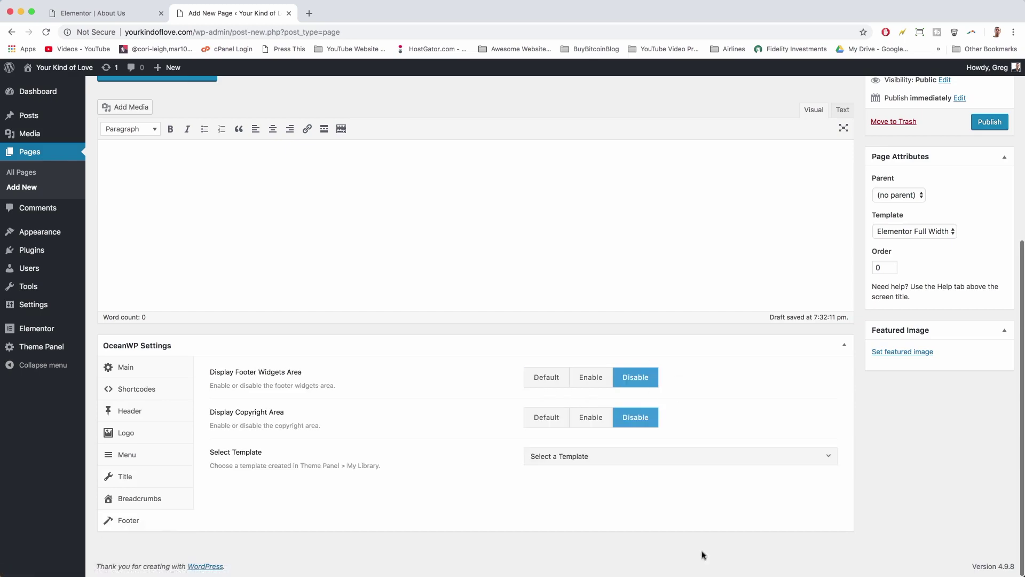
{"action": "scroll", "coordinate": [703, 538], "scroll_direction": "up", "scroll_amount": 5}
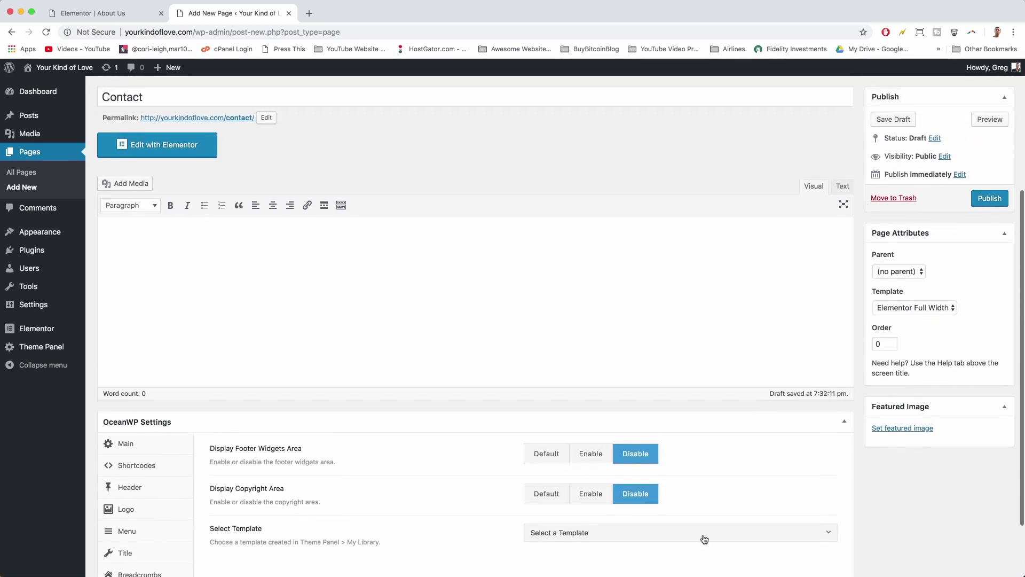
{"action": "scroll", "coordinate": [704, 538], "scroll_direction": "down", "scroll_amount": 5}
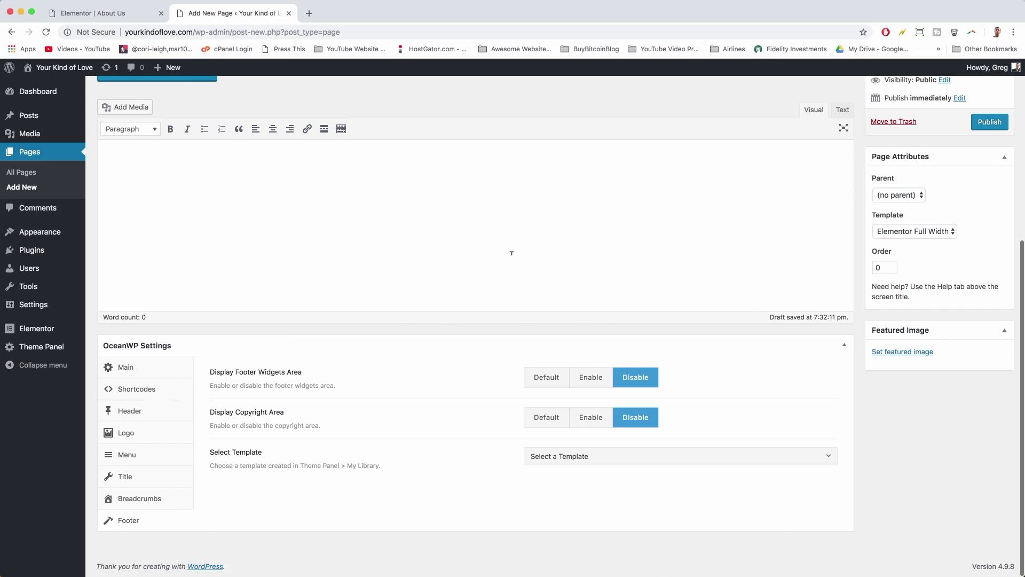
- Review the Header, Title and Menu options, then publish the Contact page
{"action": "left_click", "coordinate": [133, 412]}
{"action": "left_click", "coordinate": [138, 476]}
{"action": "left_click", "coordinate": [139, 453]}
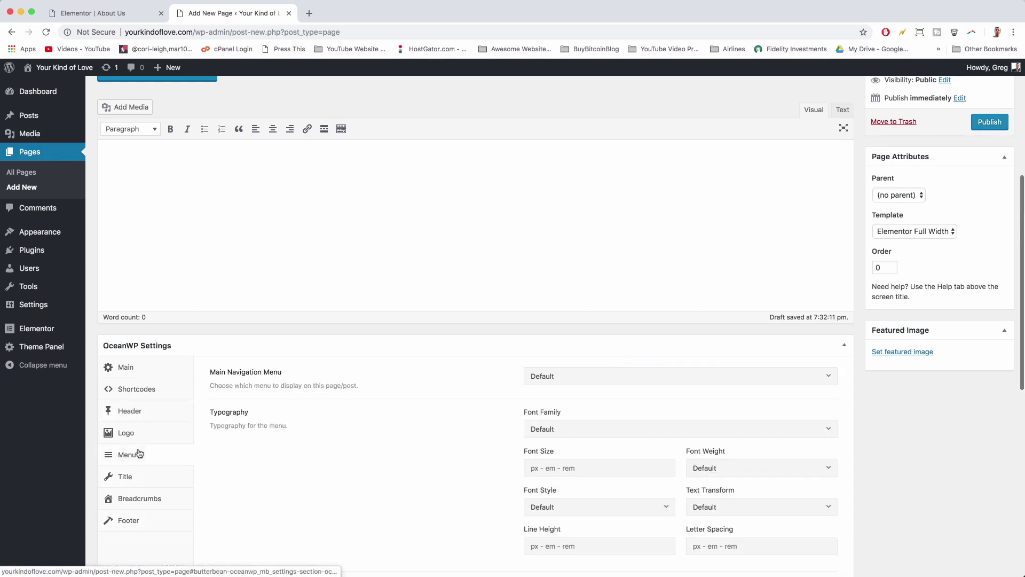
{"action": "scroll", "coordinate": [567, 518], "scroll_direction": "down", "scroll_amount": 10}
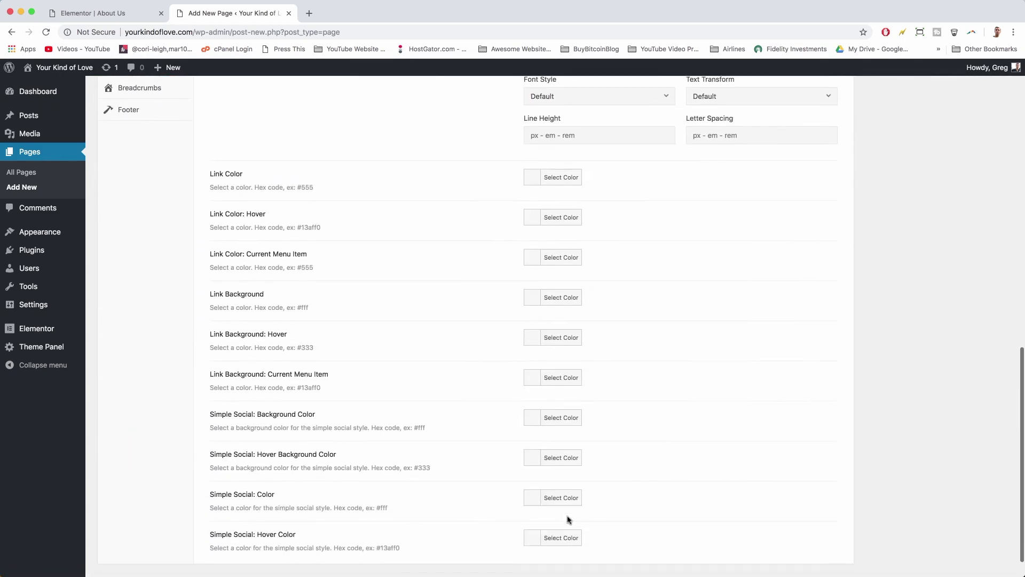
{"action": "scroll", "coordinate": [567, 518], "scroll_direction": "up", "scroll_amount": 4}
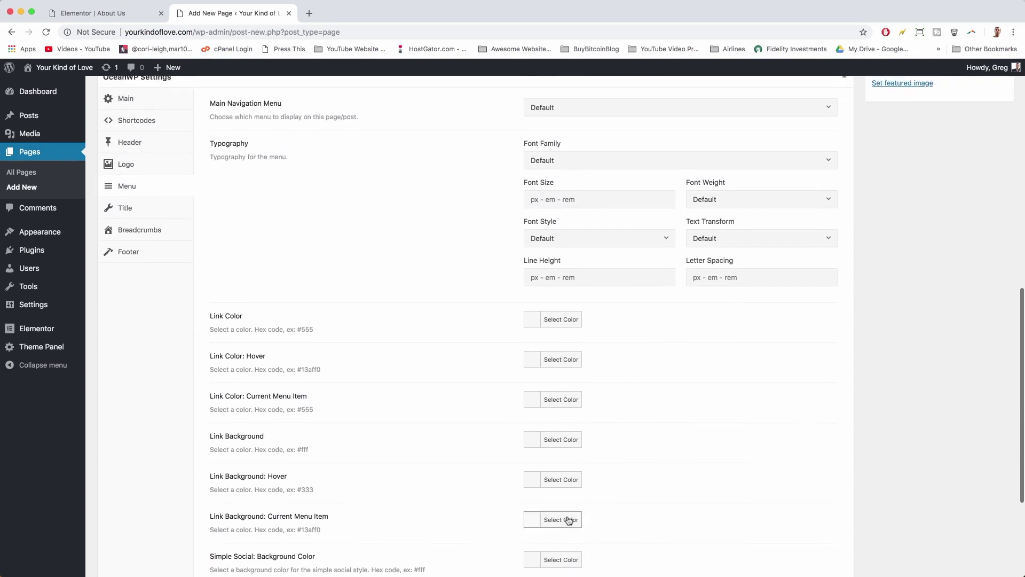
{"action": "scroll", "coordinate": [551, 360], "scroll_direction": "up", "scroll_amount": 4}
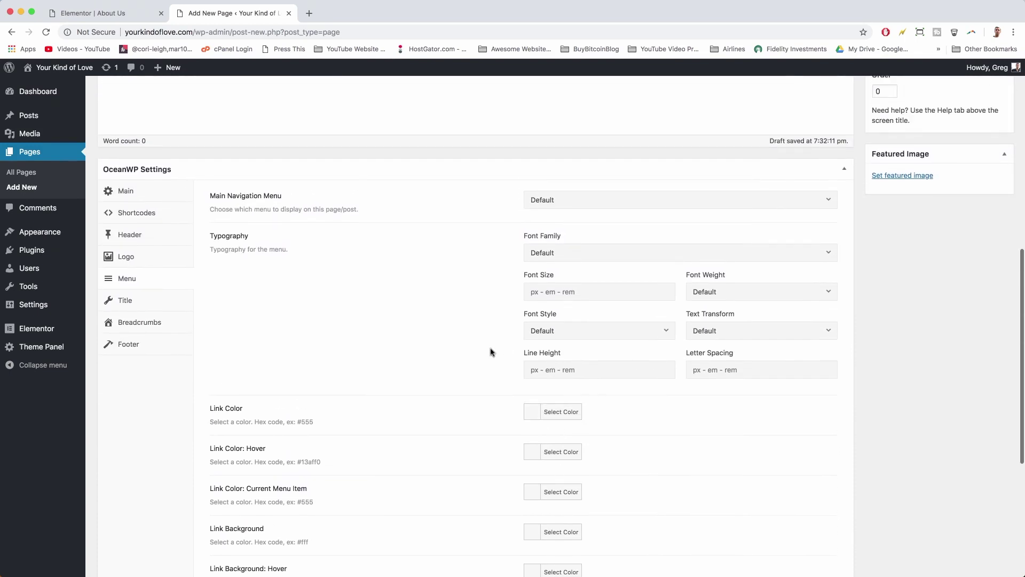
{"action": "scroll", "coordinate": [491, 352], "scroll_direction": "up", "scroll_amount": 3}
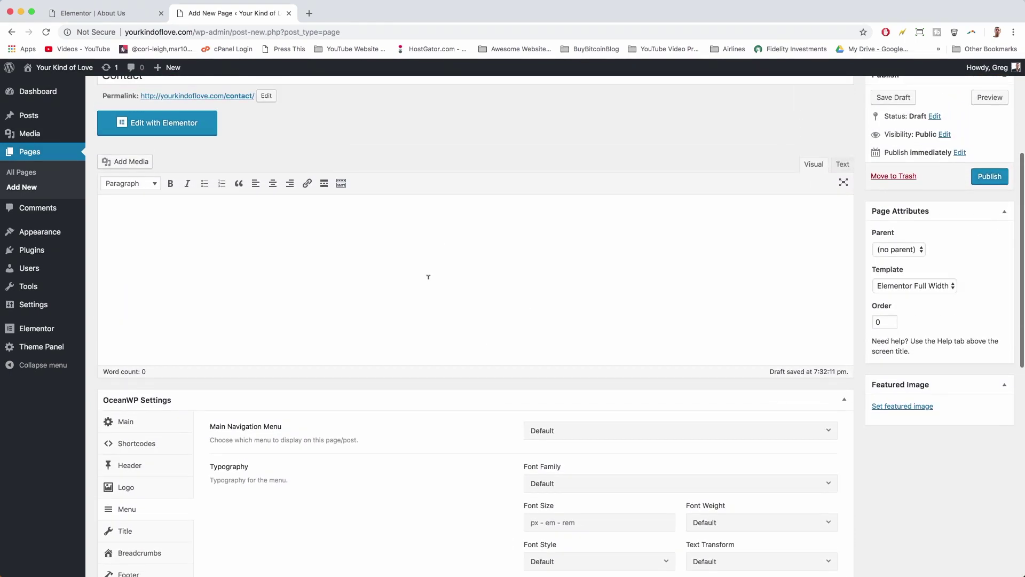
{"action": "scroll", "coordinate": [480, 281], "scroll_direction": "up", "scroll_amount": 3}
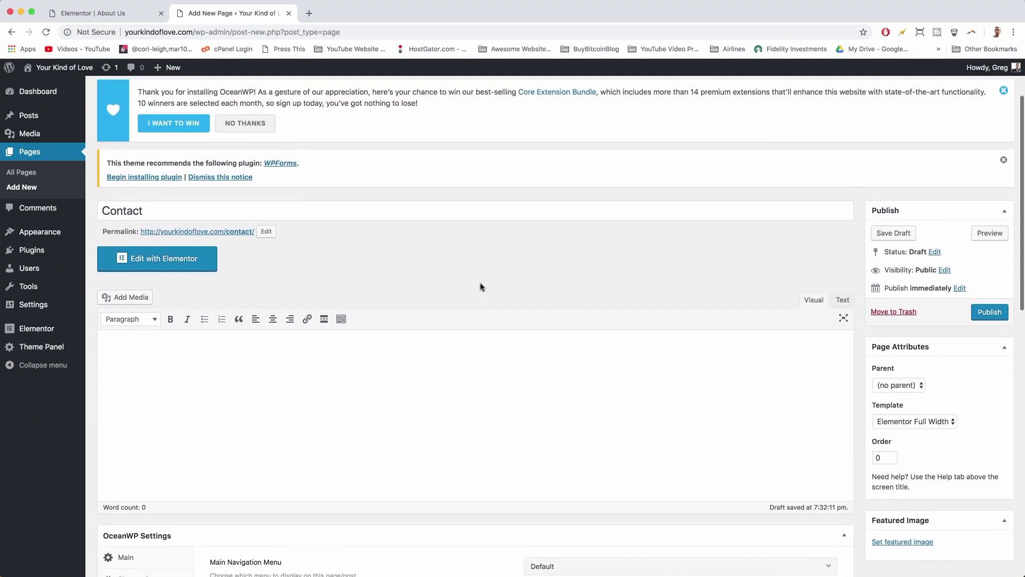
{"action": "left_click", "coordinate": [988, 316]}
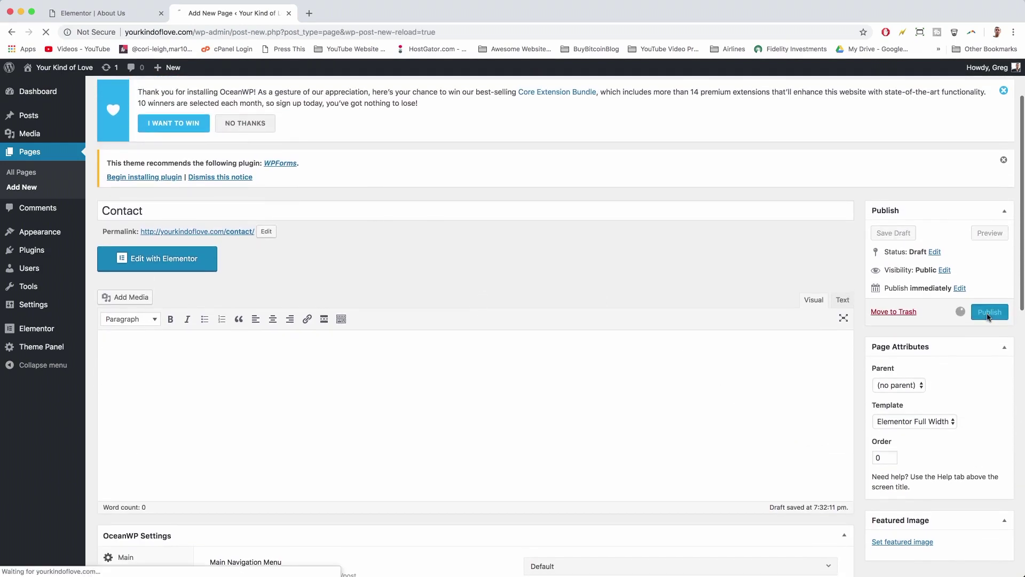
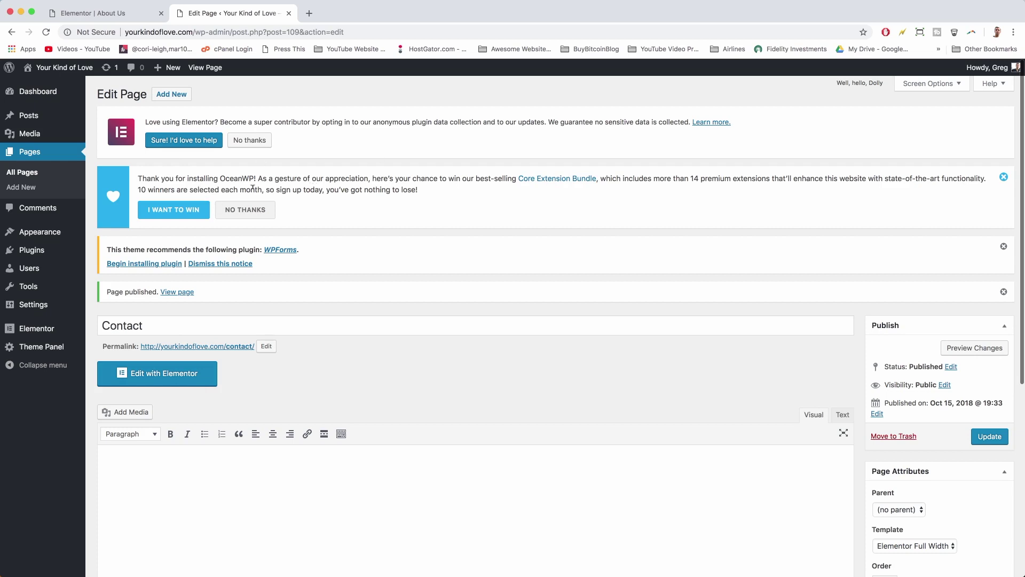
- Insert the saved Hero Image template into the Contact page in Elementor, without its document settings
{"action": "left_click", "coordinate": [245, 210]}
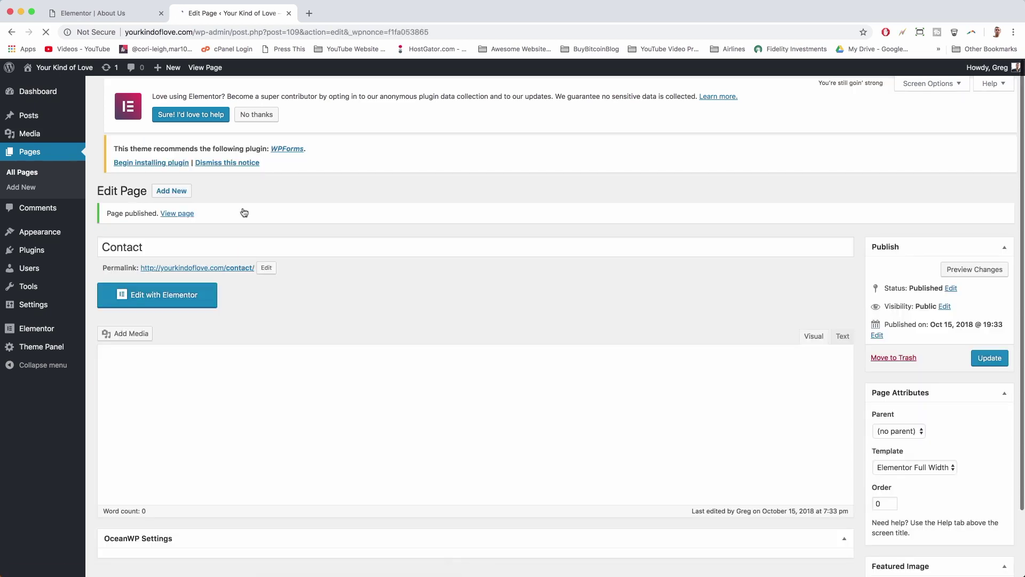
{"action": "left_click", "coordinate": [173, 298]}
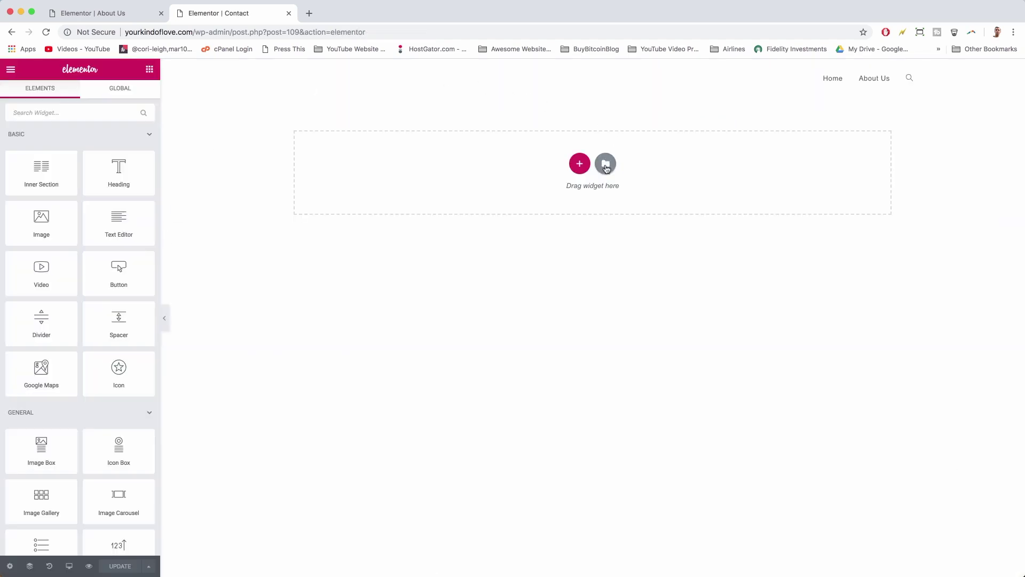
{"action": "left_click", "coordinate": [606, 166]}
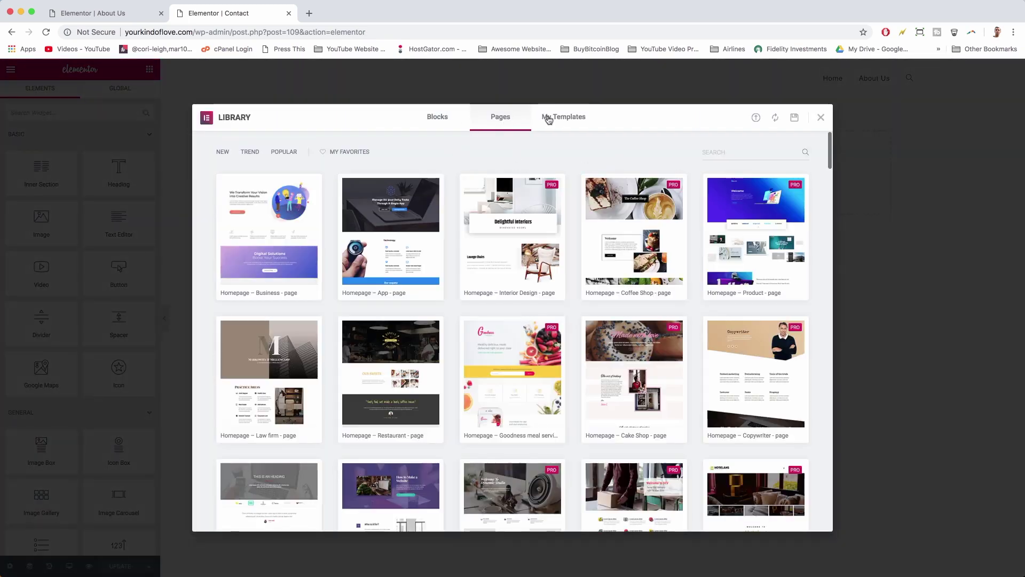
{"action": "left_click", "coordinate": [557, 120]}
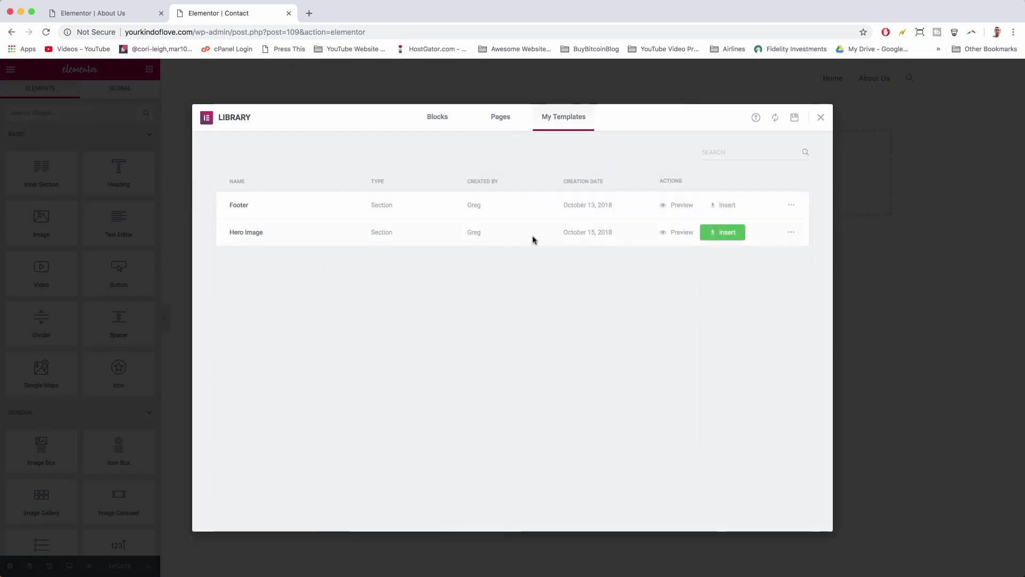
{"action": "left_click", "coordinate": [732, 236]}
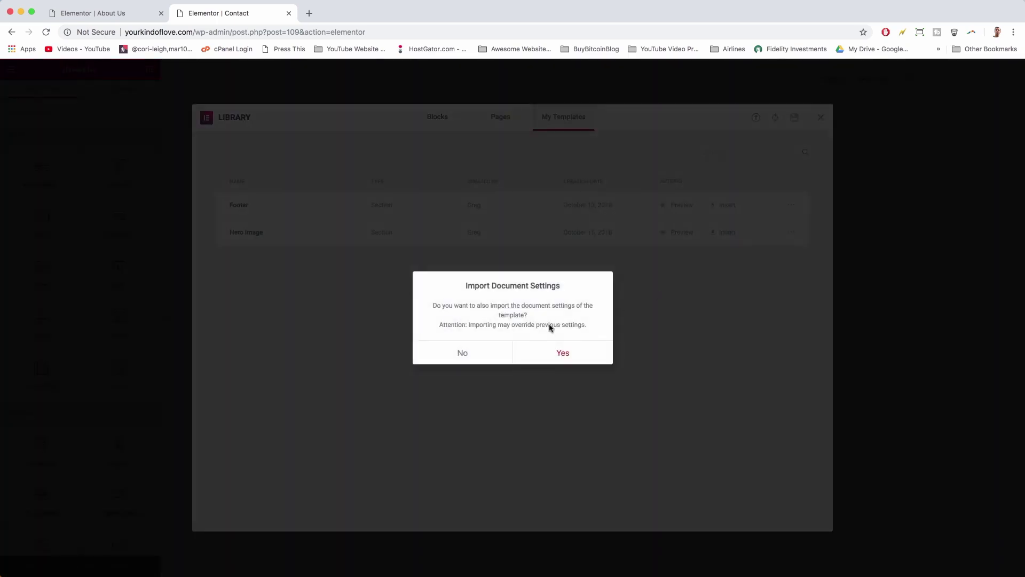
{"action": "left_click", "coordinate": [483, 355]}
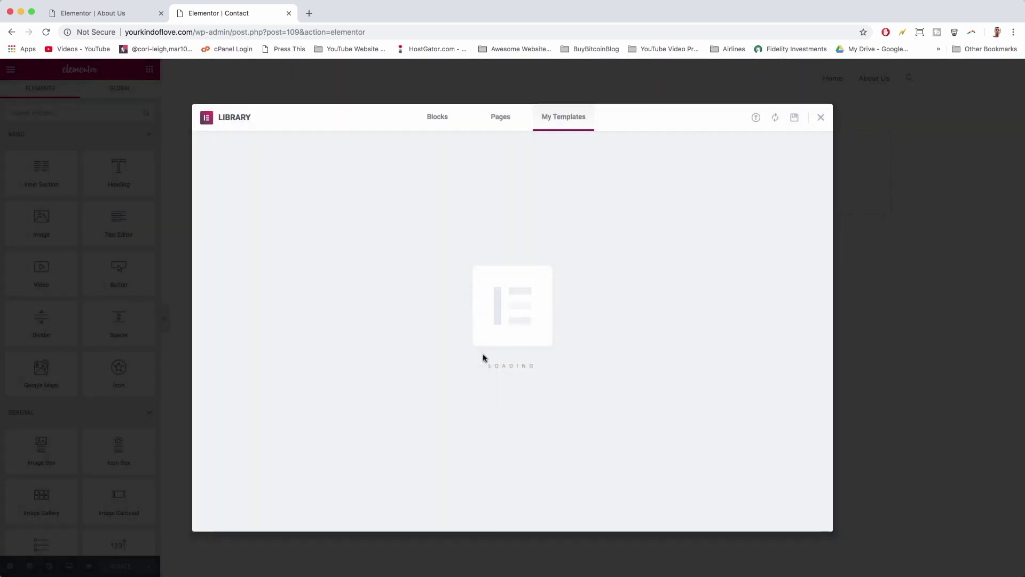
{"action": "scroll", "coordinate": [377, 267], "scroll_direction": "down", "scroll_amount": 4}
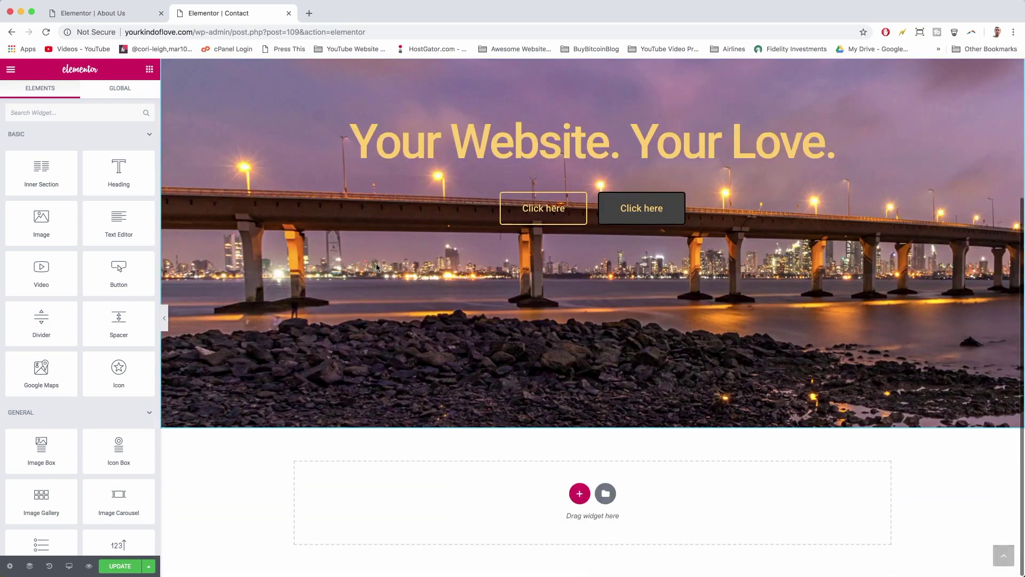
- Replace the hero section's night bridge background with the workspace-pixabay.jpg office photo
{"action": "scroll", "coordinate": [378, 267], "scroll_direction": "up", "scroll_amount": 4}
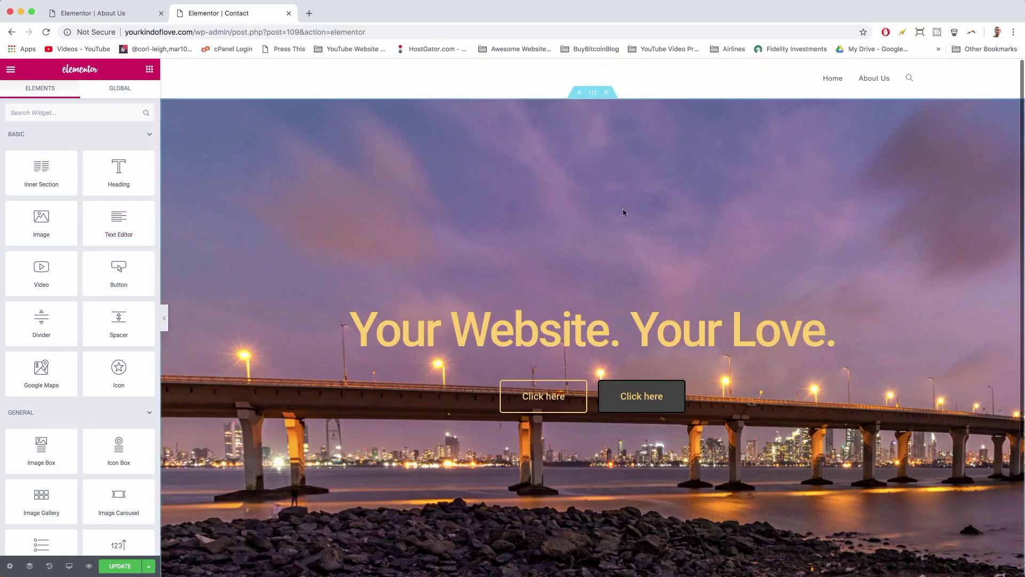
{"action": "left_click", "coordinate": [593, 93]}
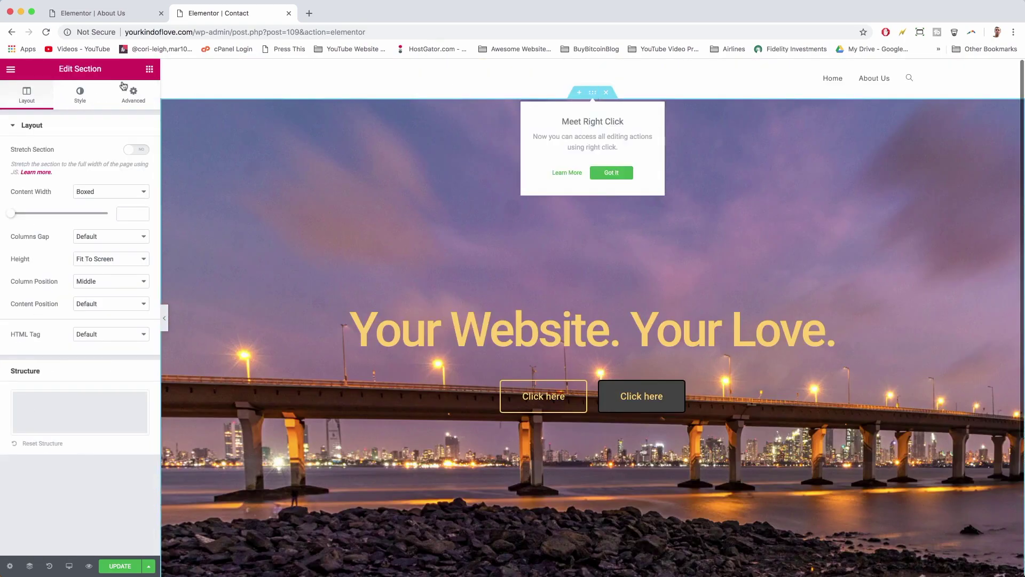
{"action": "left_click", "coordinate": [79, 94]}
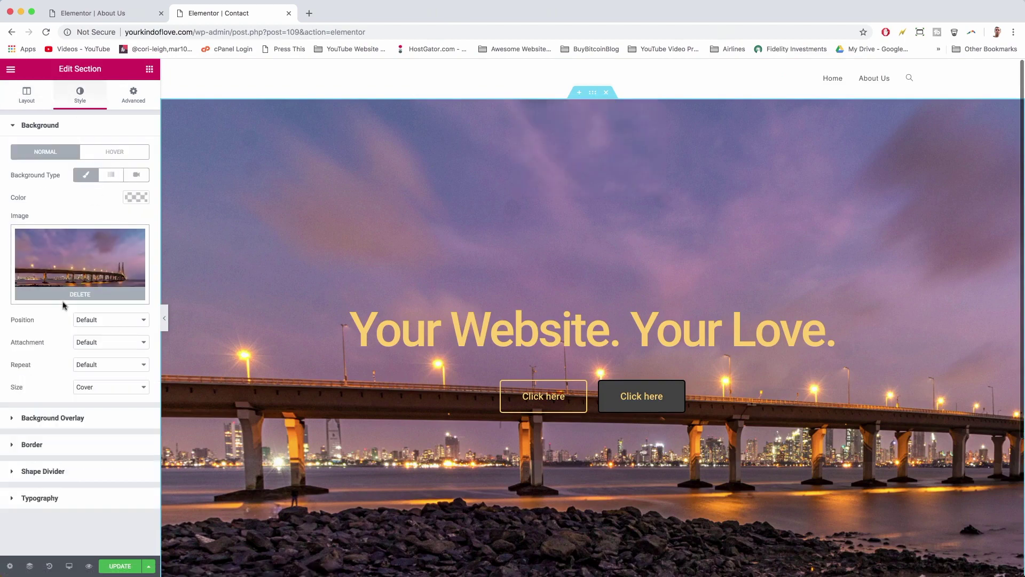
{"action": "left_click", "coordinate": [74, 293]}
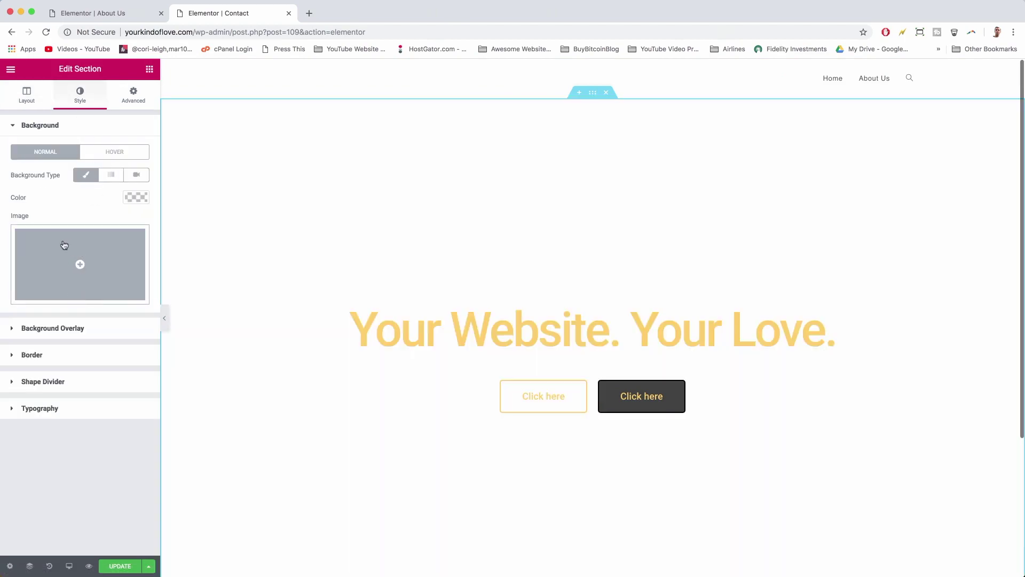
{"action": "left_click", "coordinate": [64, 247]}
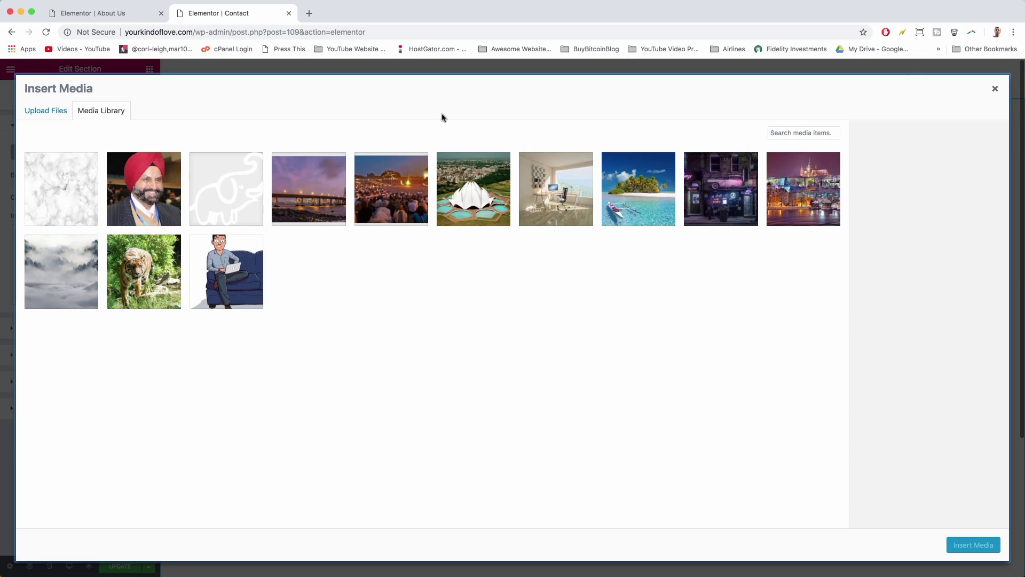
{"action": "left_click", "coordinate": [487, 189]}
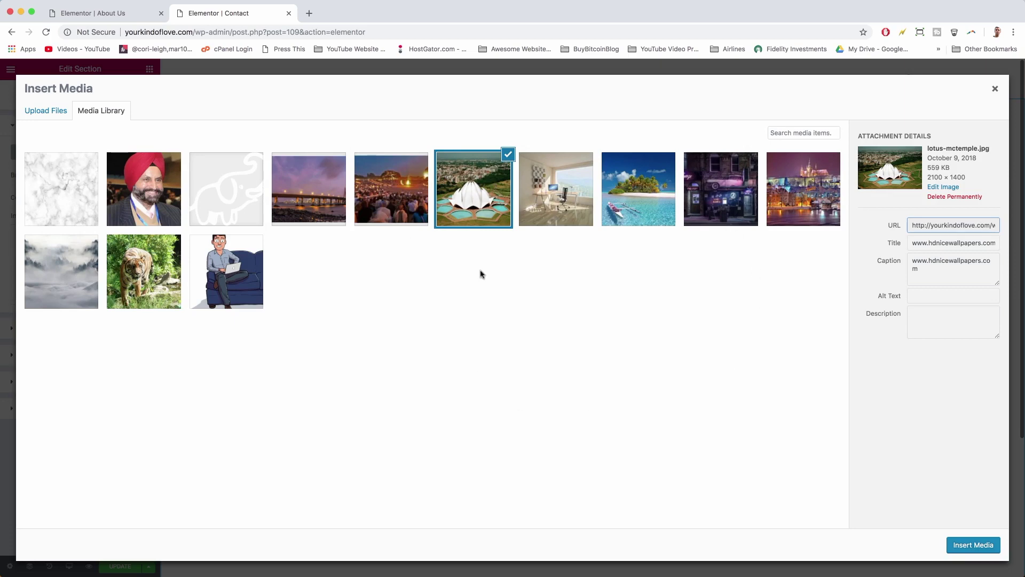
{"action": "left_click", "coordinate": [553, 176]}
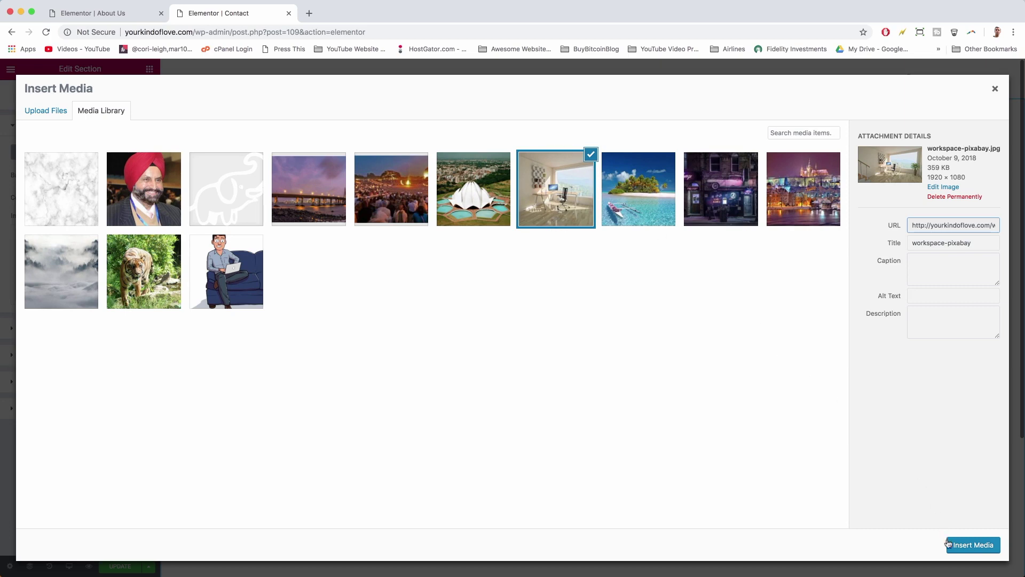
{"action": "left_click", "coordinate": [972, 545]}
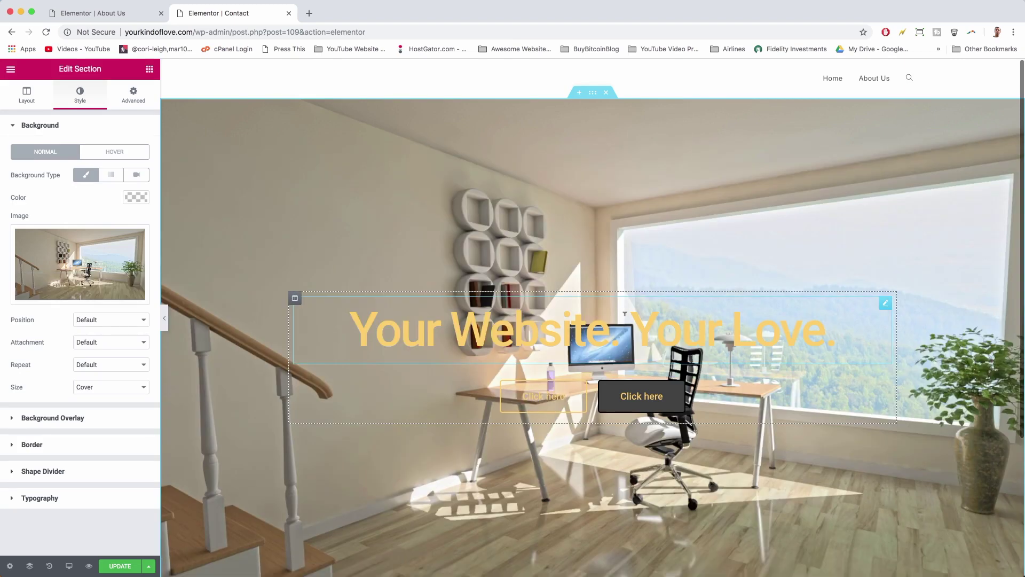
- Change the hero section's height setting from full screen to Min Height
{"action": "scroll", "coordinate": [624, 314], "scroll_direction": "down", "scroll_amount": 4}
{"action": "scroll", "coordinate": [626, 319], "scroll_direction": "up", "scroll_amount": 4}
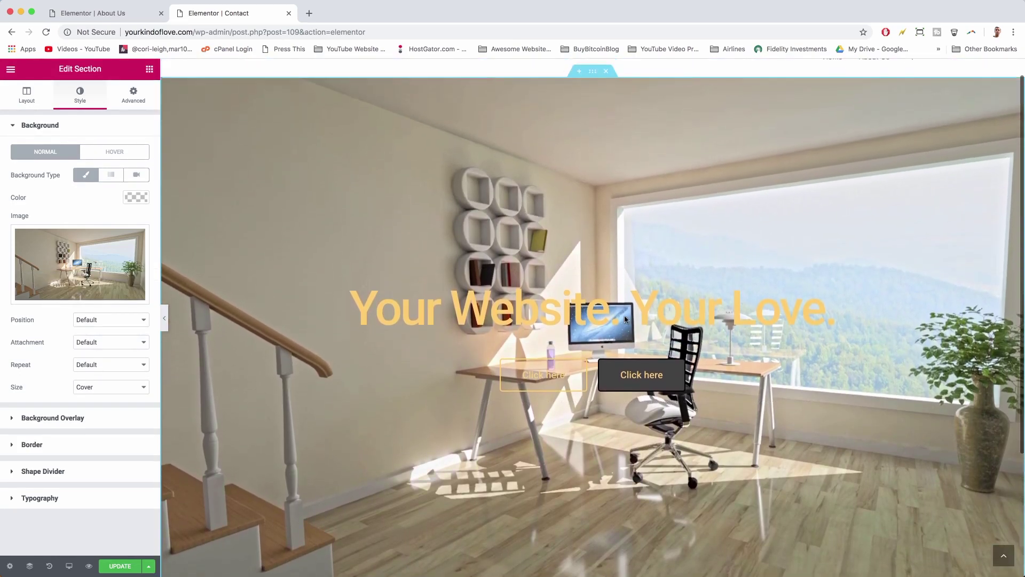
{"action": "scroll", "coordinate": [625, 318], "scroll_direction": "up", "scroll_amount": 1}
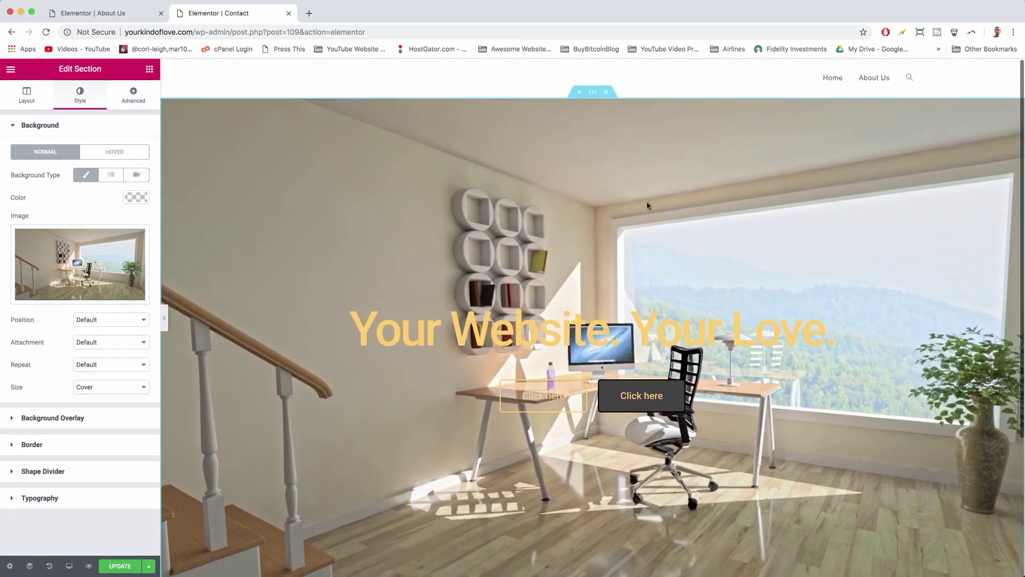
{"action": "scroll", "coordinate": [647, 205], "scroll_direction": "down", "scroll_amount": 3}
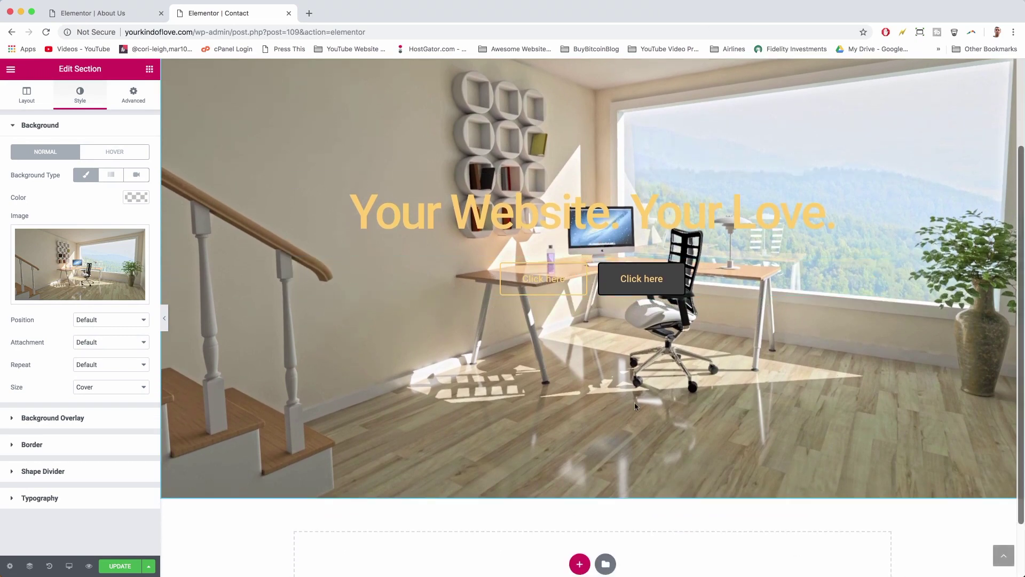
{"action": "scroll", "coordinate": [635, 406], "scroll_direction": "up", "scroll_amount": 3}
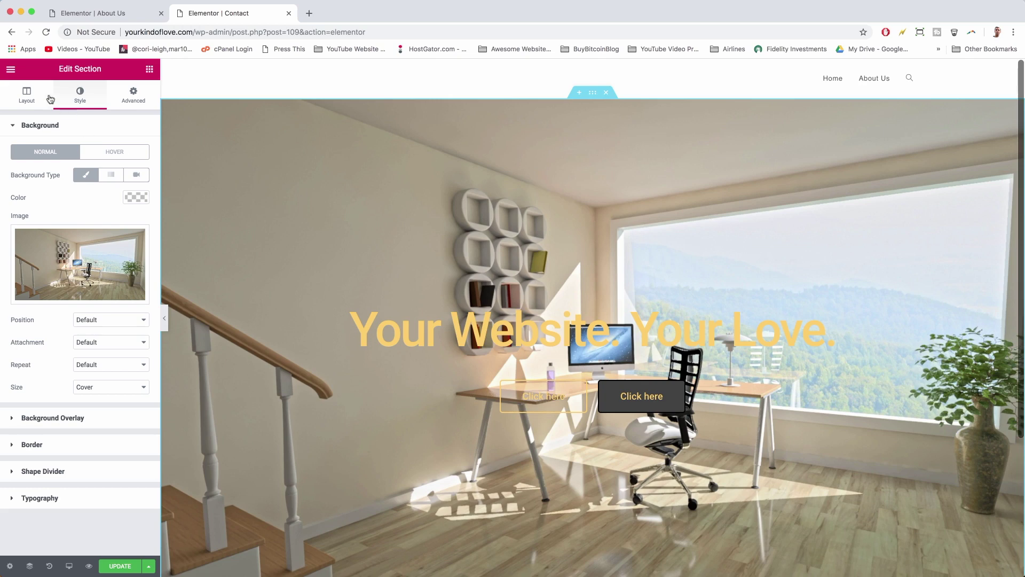
{"action": "left_click", "coordinate": [26, 96]}
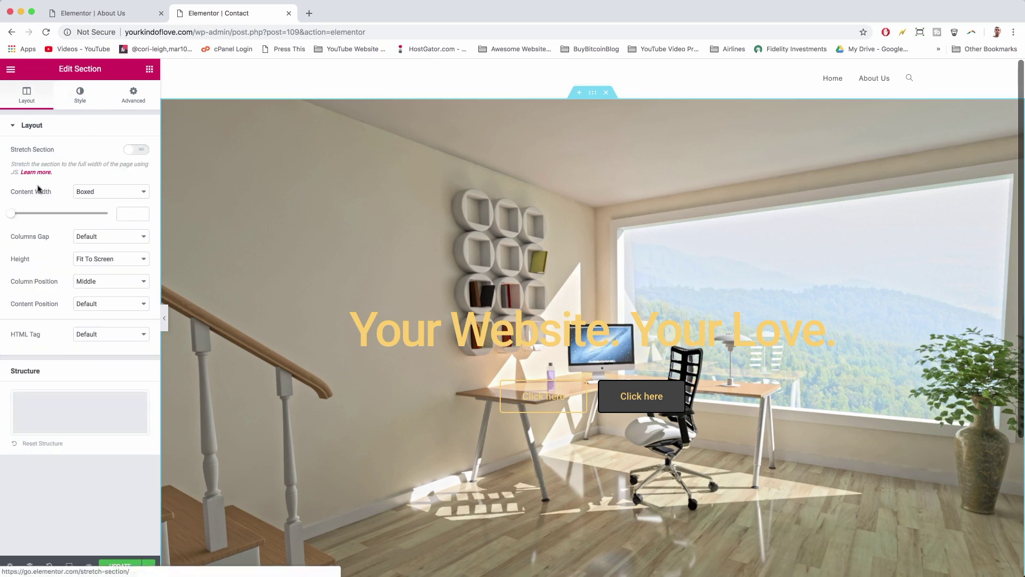
{"action": "left_click", "coordinate": [110, 263]}
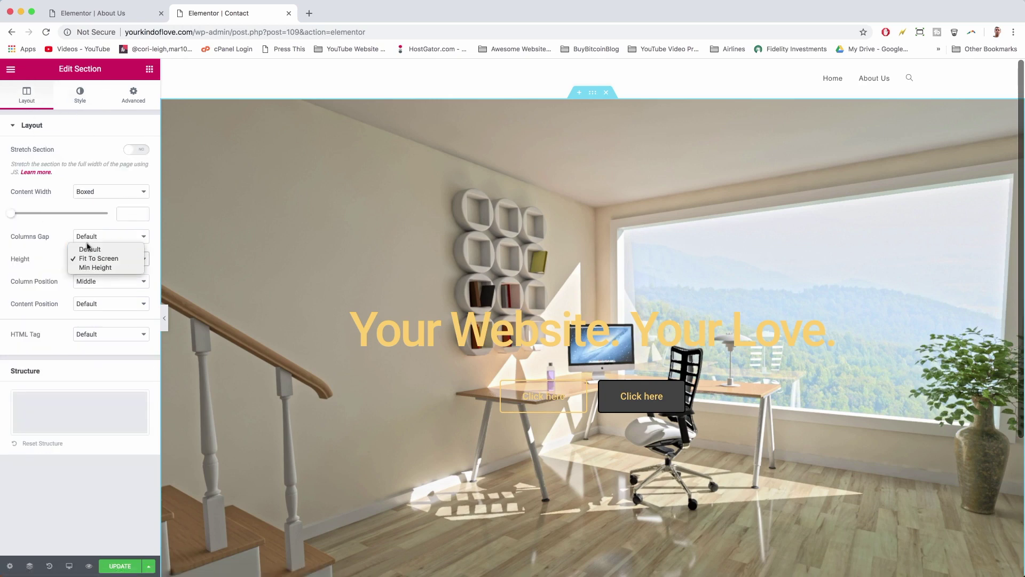
{"action": "left_click", "coordinate": [92, 266]}
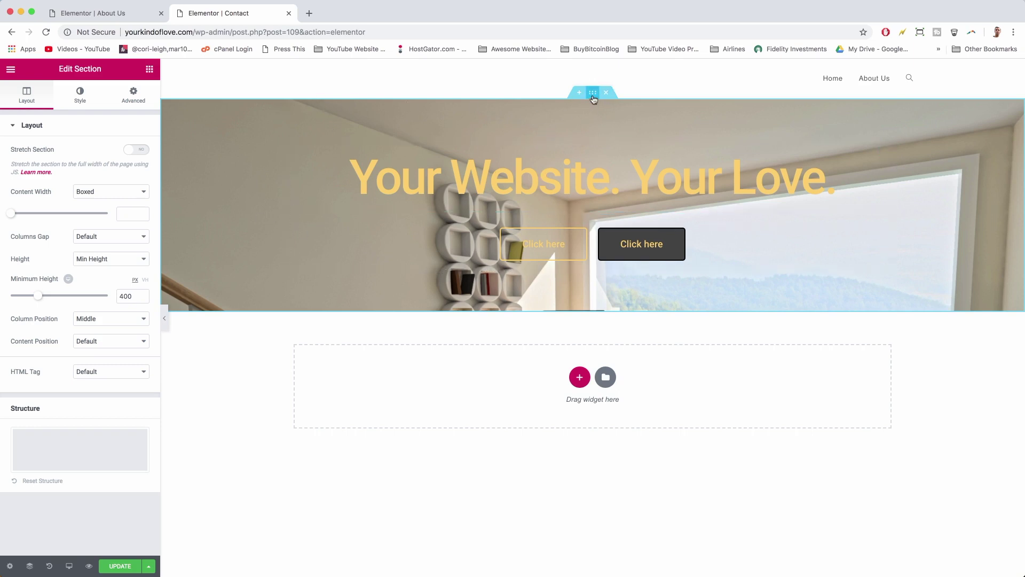
- Give the hero section 120 px padding on every side and save the page
{"action": "left_click", "coordinate": [134, 94]}
{"action": "left_click", "coordinate": [24, 211]}
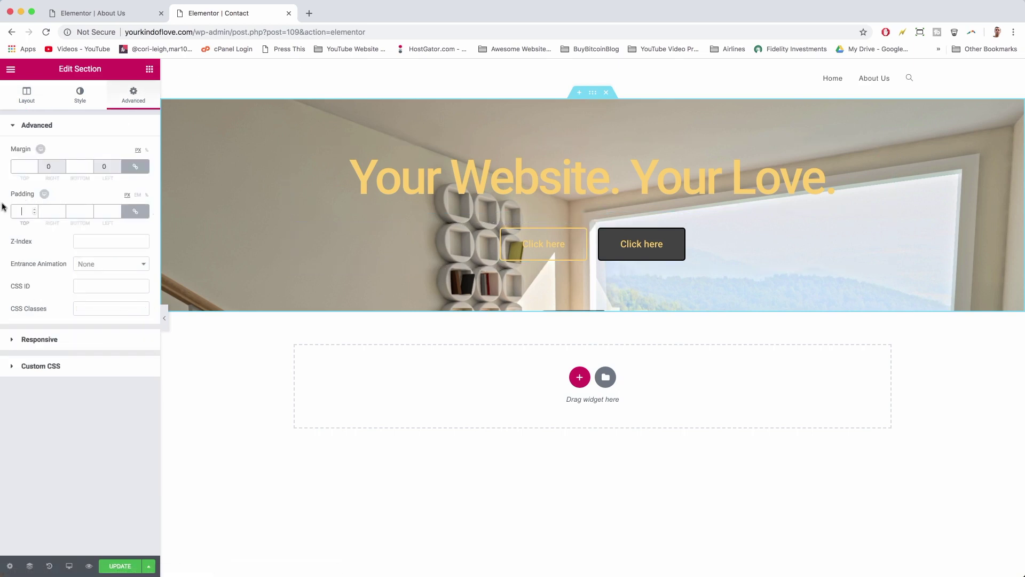
{"action": "type", "text": "40"}
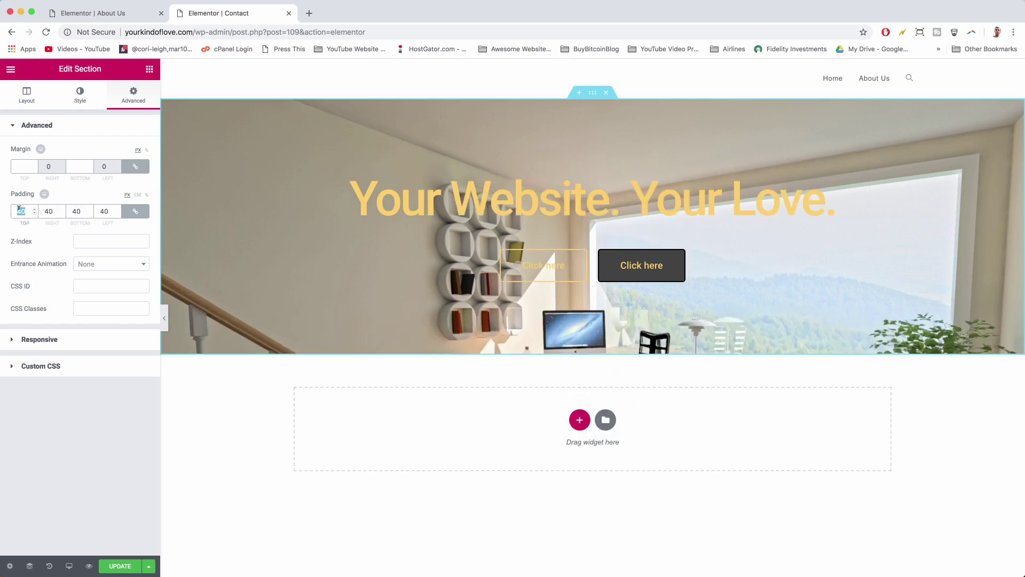
{"action": "type", "text": "120"}
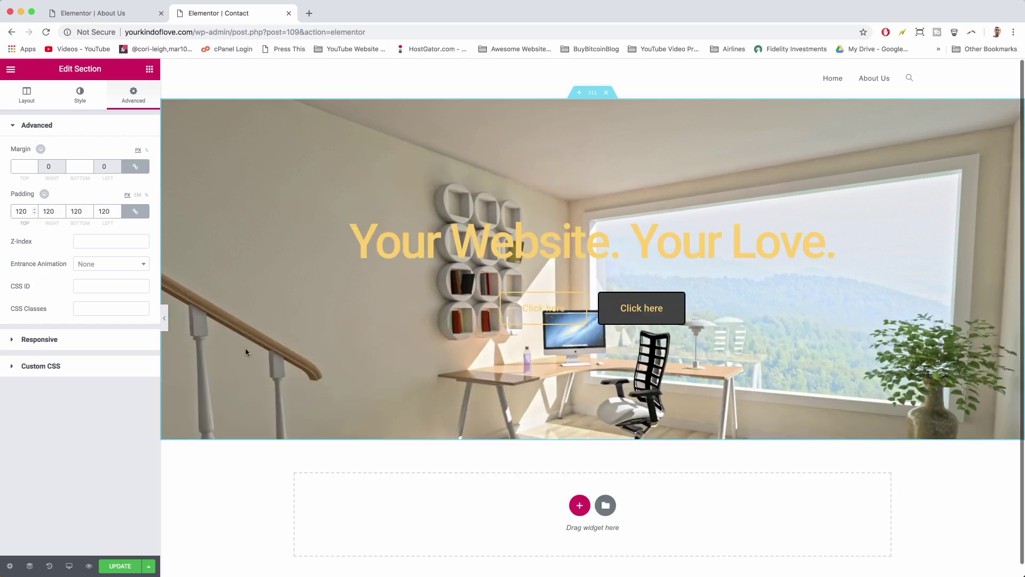
{"action": "left_click", "coordinate": [114, 565]}
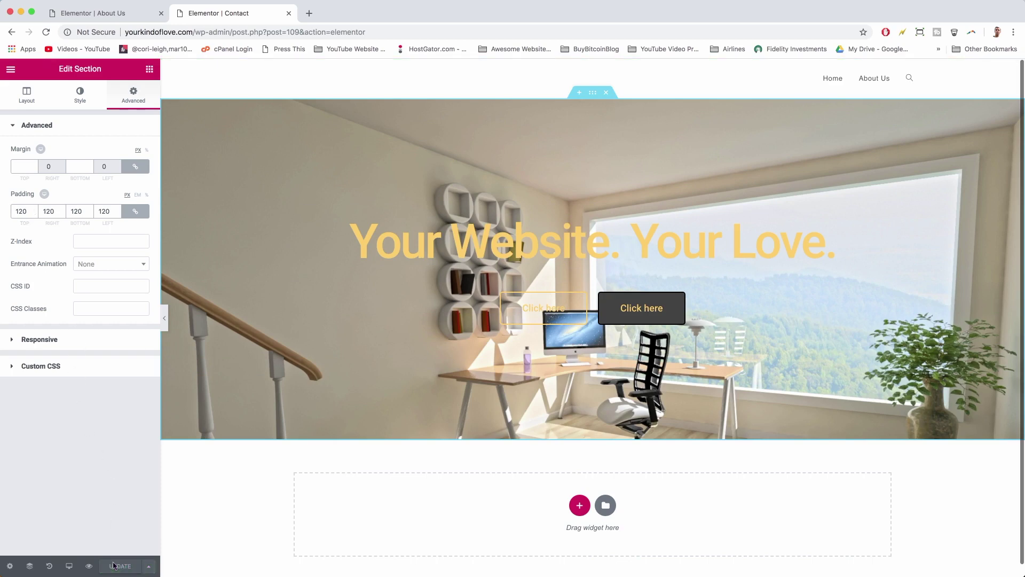
- Change the hero heading to 'Contact Us. We're Here 24/7.' and delete the button beneath it
{"action": "left_click", "coordinate": [570, 237]}
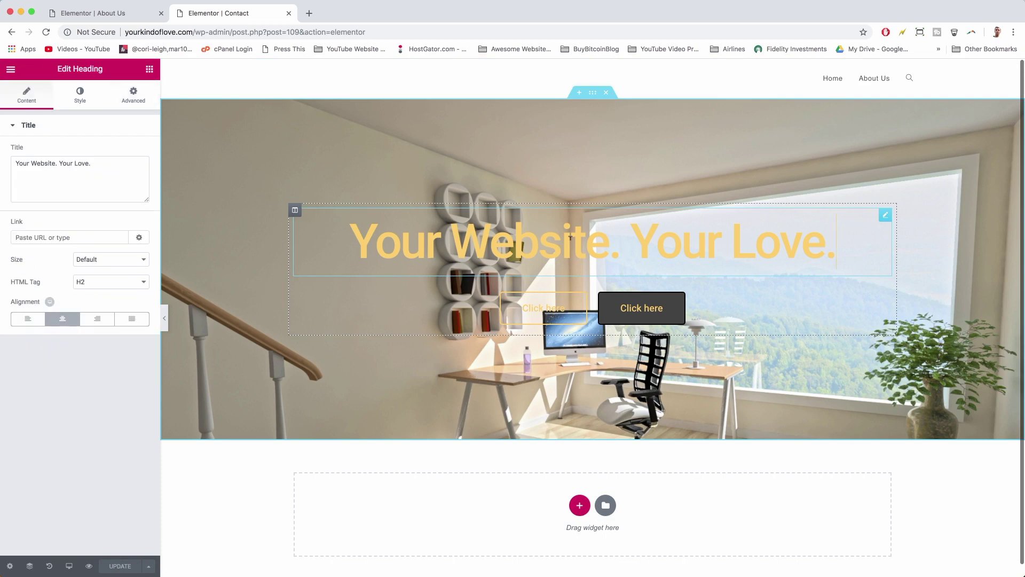
{"action": "left_click_drag", "start_coordinate": [104, 164], "coordinate": [8, 164]}
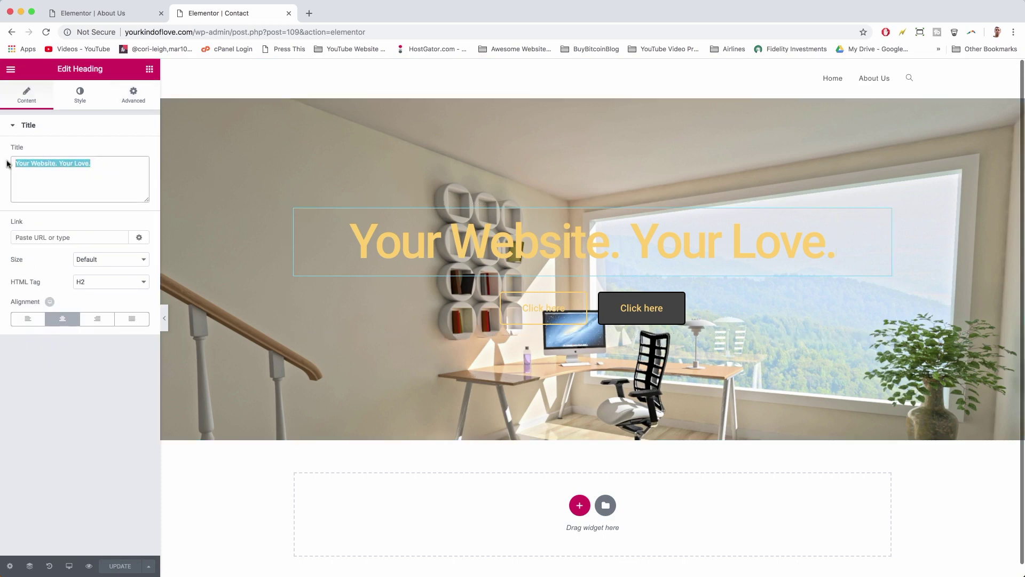
{"action": "type", "text": "Contact Us. We're Here 24/7."}
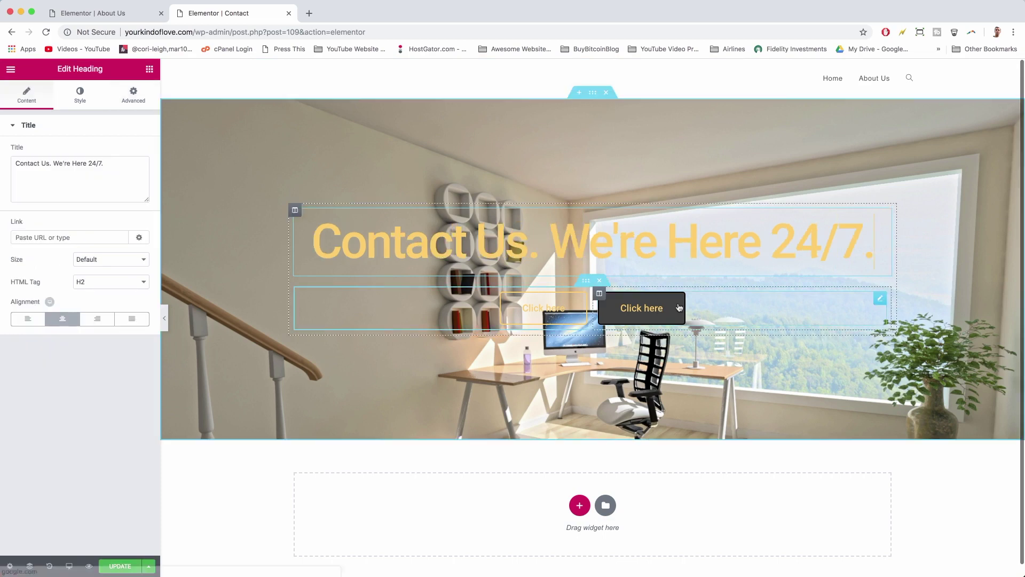
{"action": "left_click", "coordinate": [600, 282]}
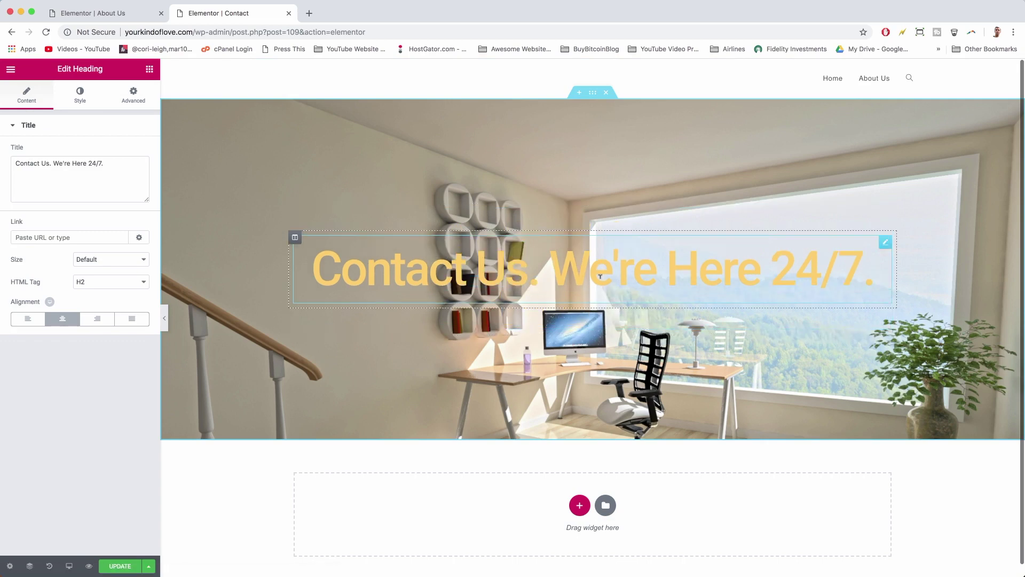
{"action": "scroll", "coordinate": [612, 317], "scroll_direction": "down", "scroll_amount": 1}
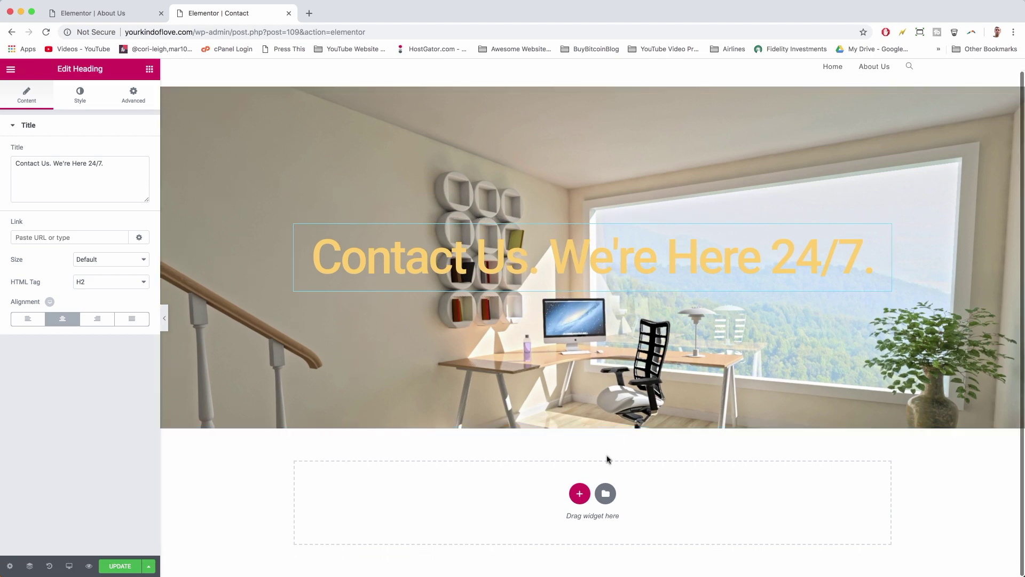
{"action": "left_click", "coordinate": [149, 70]}
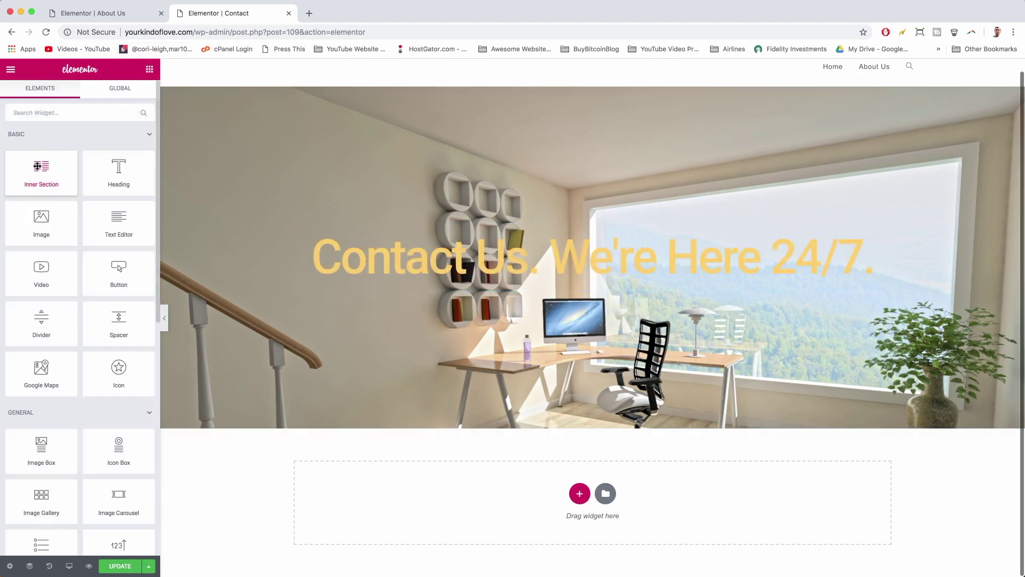
- Drop a two-column Inner Section below the hero, save the page, and close the About Us tab
{"action": "left_click_drag", "start_coordinate": [38, 169], "coordinate": [569, 498]}
{"action": "scroll", "coordinate": [609, 495], "scroll_direction": "down", "scroll_amount": 2}
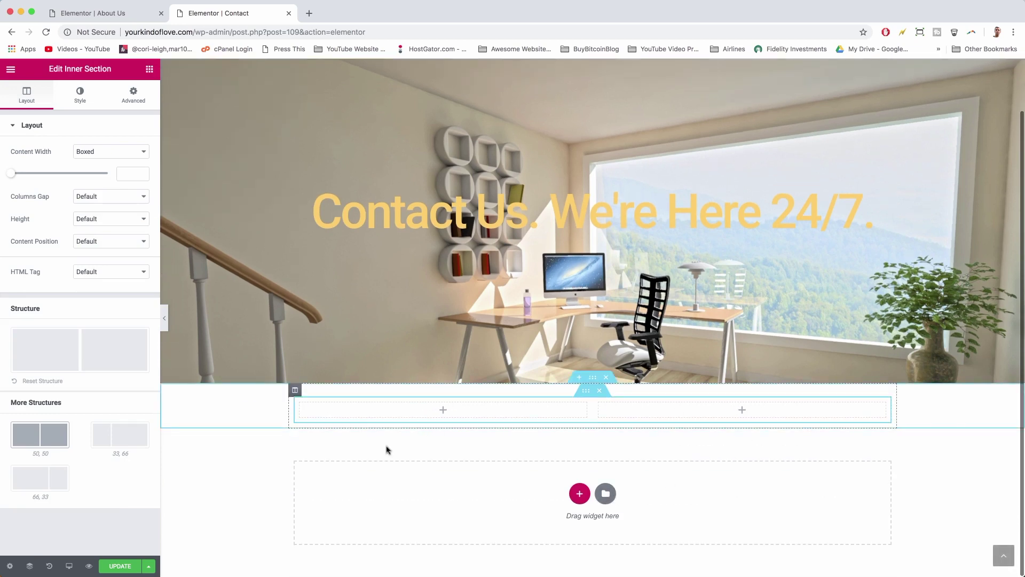
{"action": "left_click", "coordinate": [127, 566]}
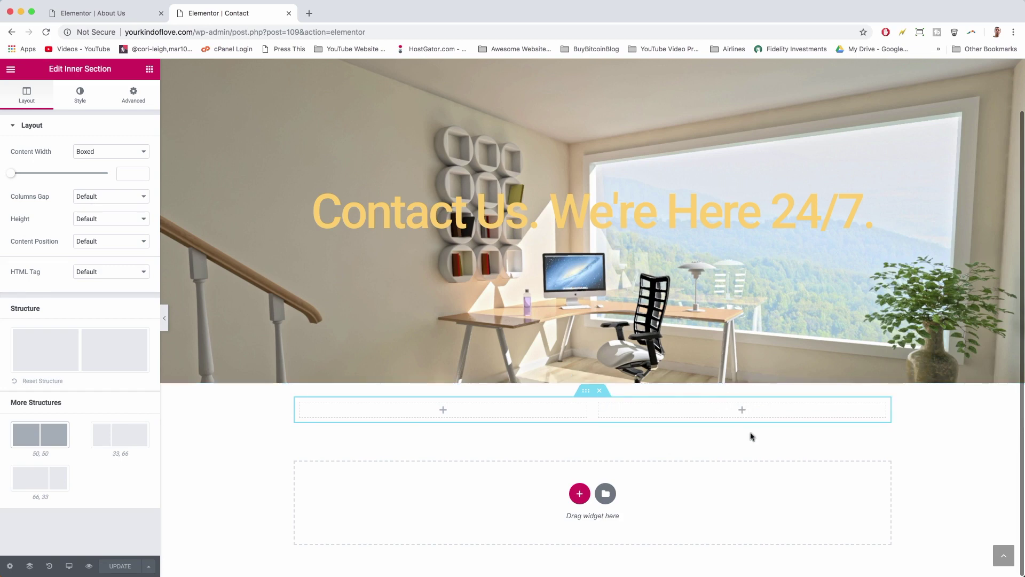
{"action": "left_click", "coordinate": [161, 13]}
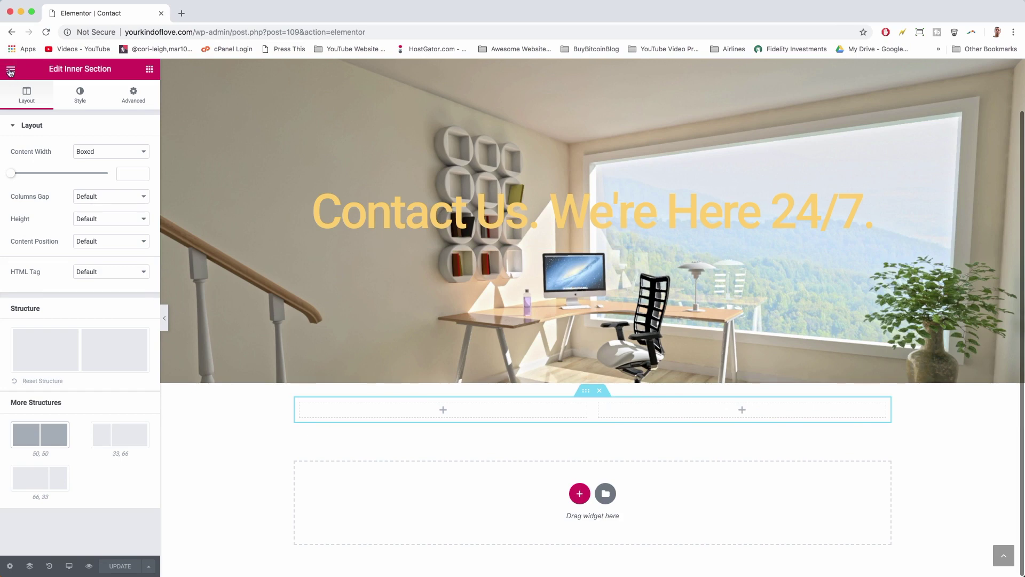
{"action": "left_click", "coordinate": [9, 72]}
- From the dashboard, install and activate the Contact Form 7 plugin
{"action": "left_click", "coordinate": [64, 294]}
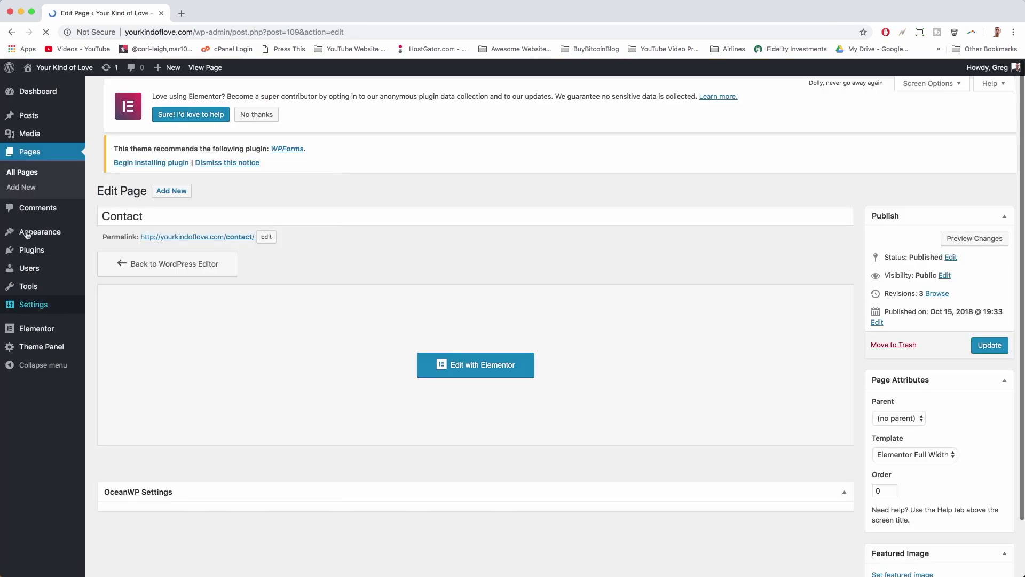
{"action": "mouse_move", "coordinate": [37, 252]}
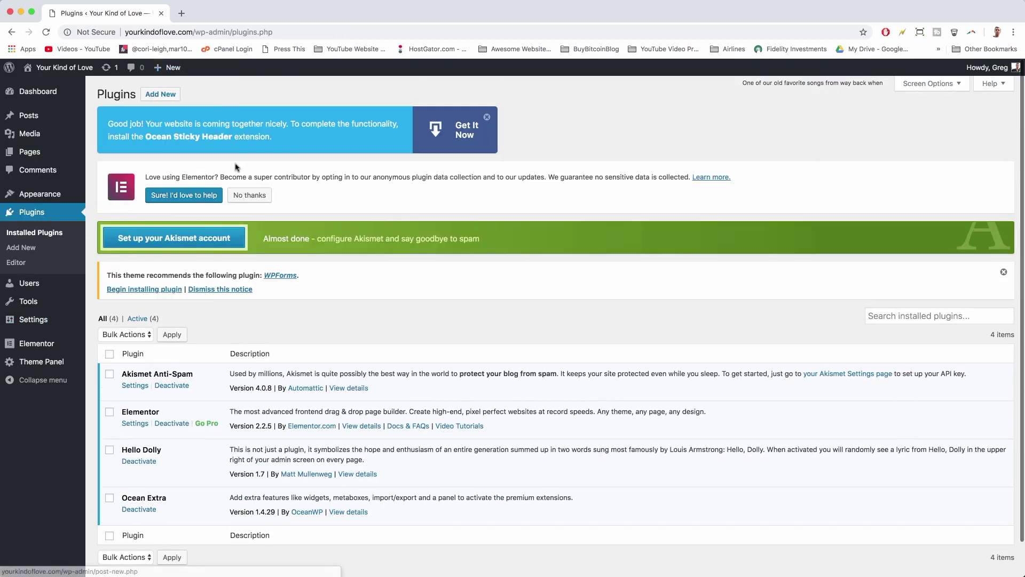
{"action": "left_click", "coordinate": [161, 95]}
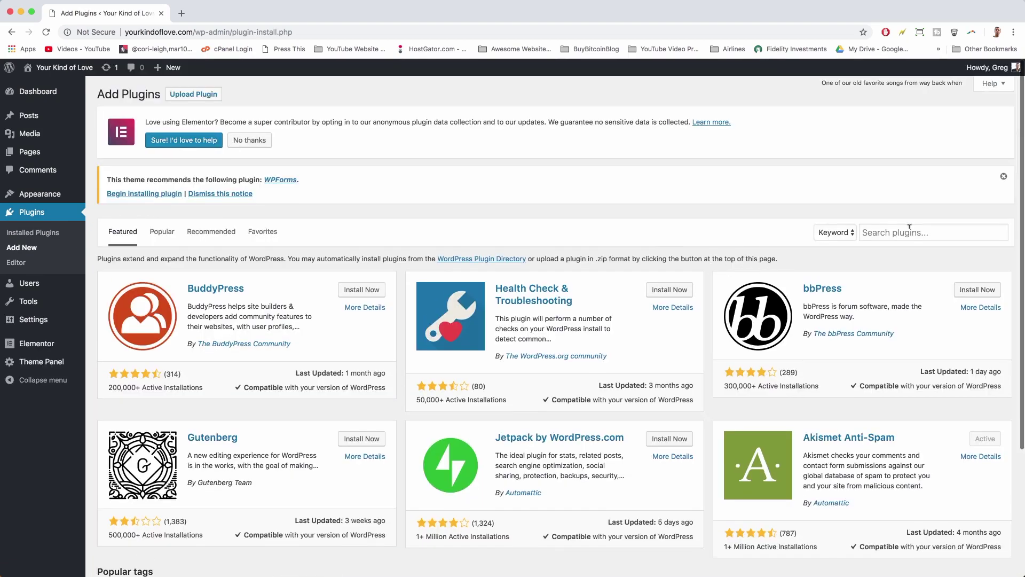
{"action": "left_click", "coordinate": [909, 226]}
{"action": "type", "text": "contact form 7"}
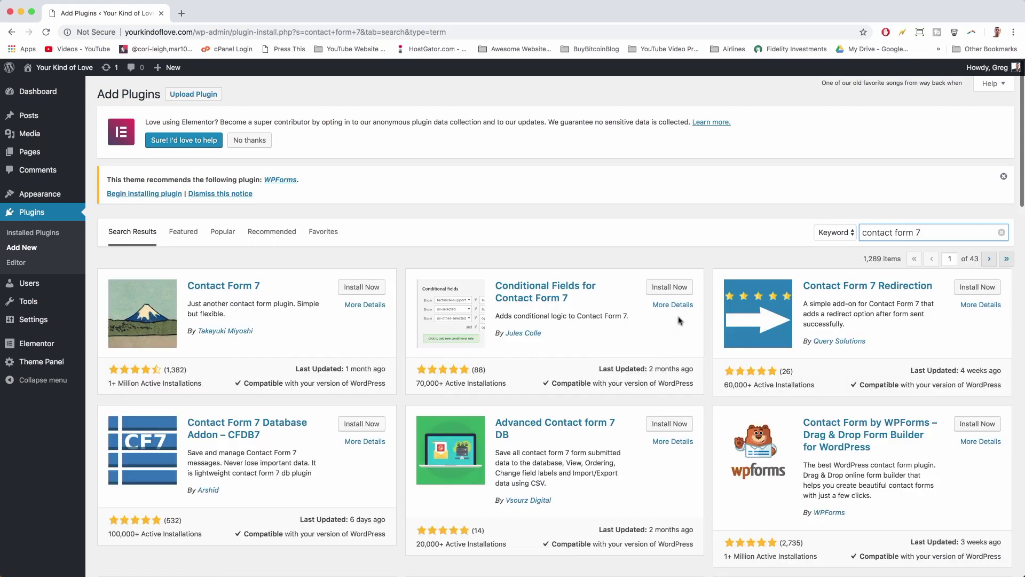
{"action": "left_click", "coordinate": [355, 292]}
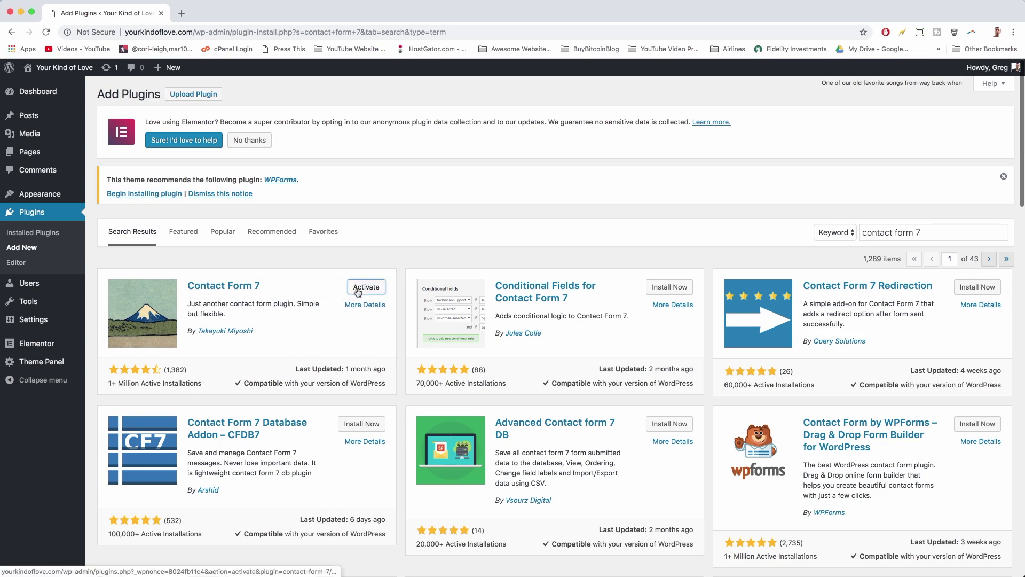
{"action": "left_click", "coordinate": [358, 290]}
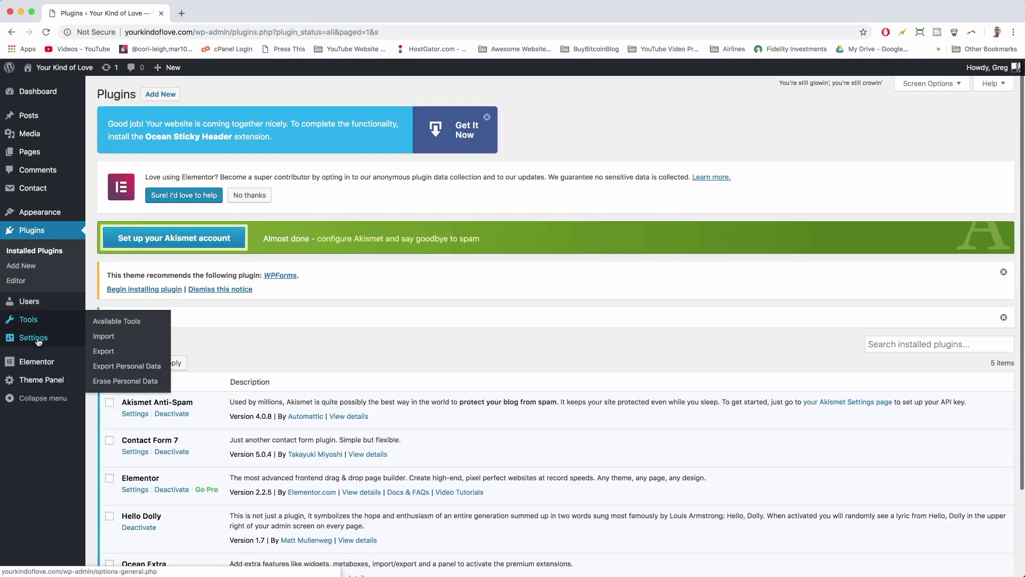
{"action": "mouse_move", "coordinate": [39, 342]}
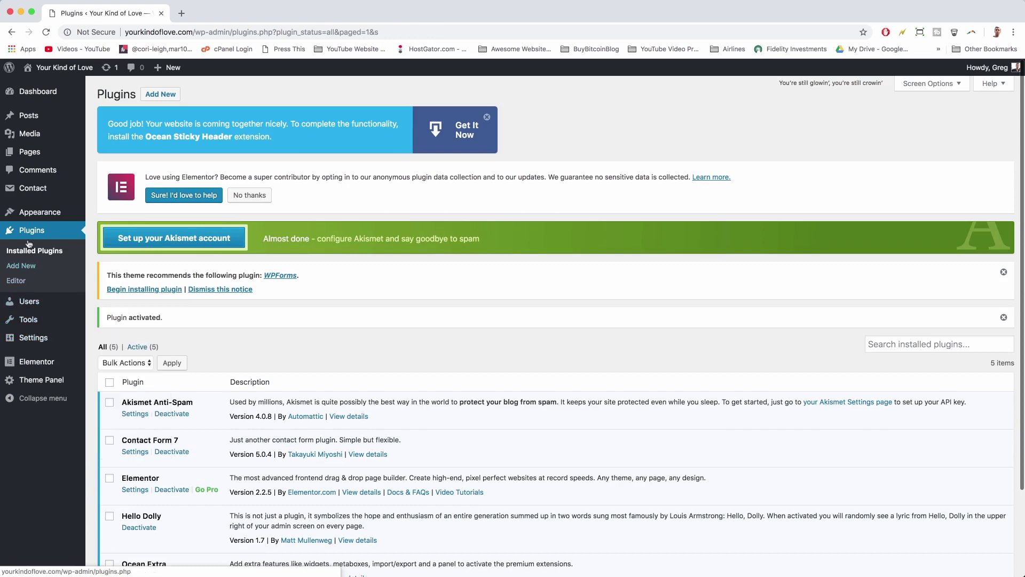
{"action": "scroll", "coordinate": [169, 414], "scroll_direction": "down", "scroll_amount": 3}
{"action": "scroll", "coordinate": [168, 415], "scroll_direction": "down", "scroll_amount": 1}
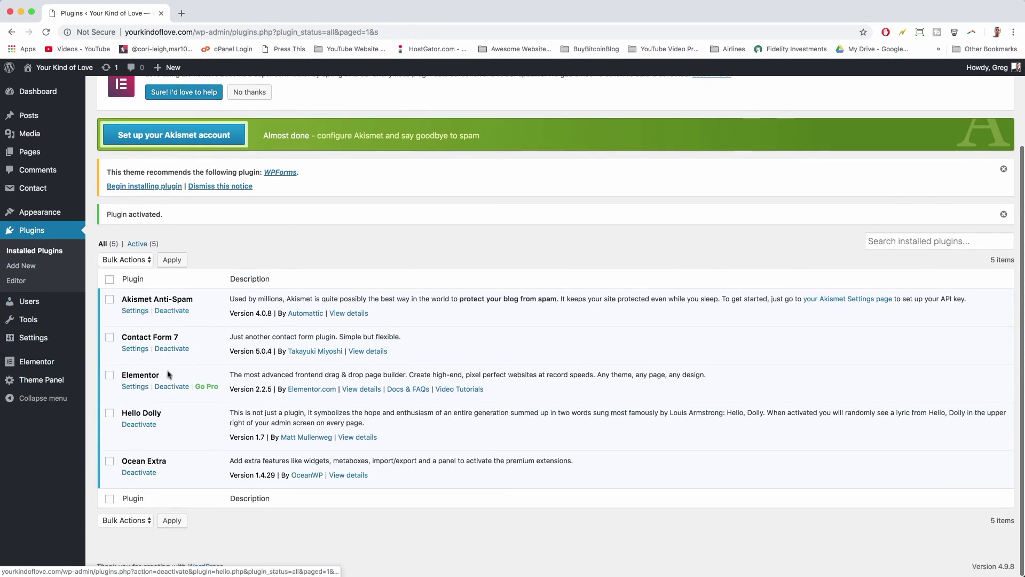
- Copy the Contact form 1 shortcode from Contact Form 7's forms list
{"action": "left_click", "coordinate": [133, 348]}
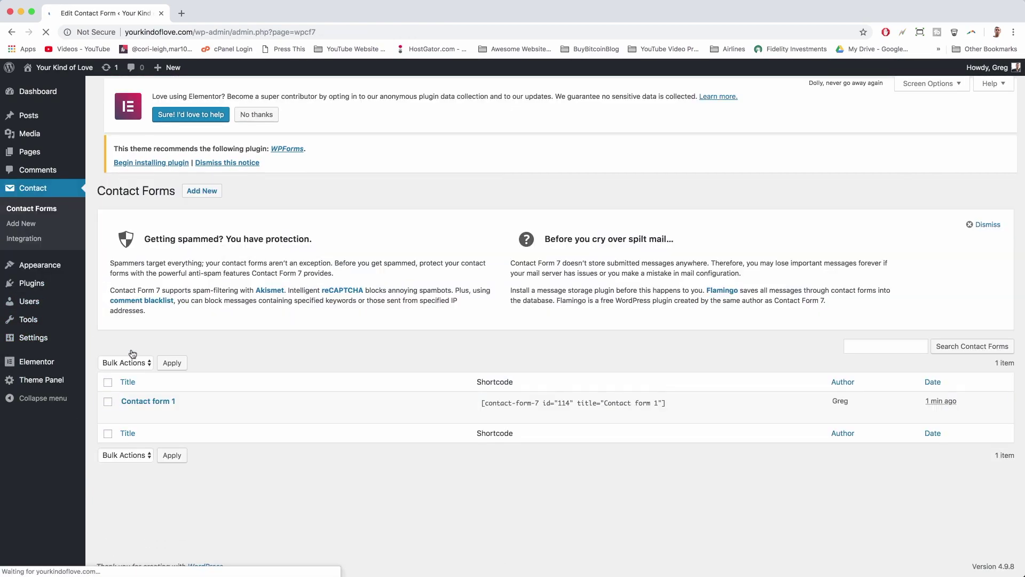
{"action": "left_click", "coordinate": [519, 404]}
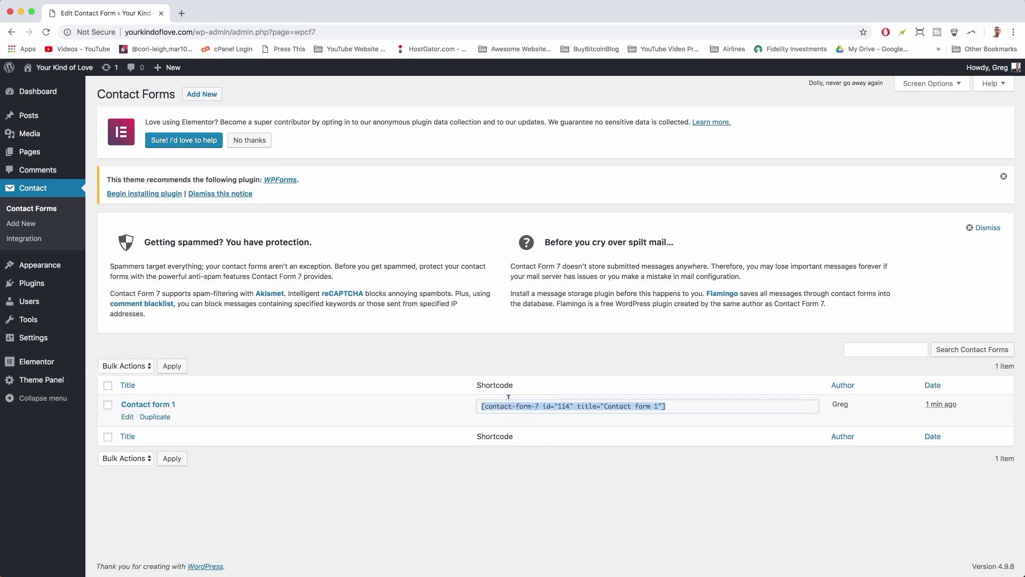
{"action": "right_click", "coordinate": [514, 406]}
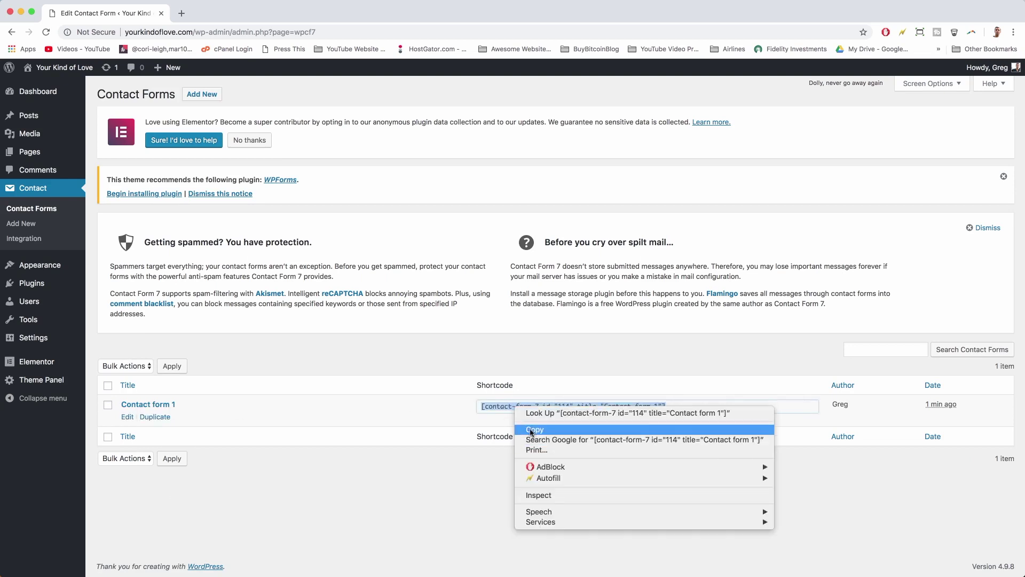
{"action": "left_click", "coordinate": [528, 425]}
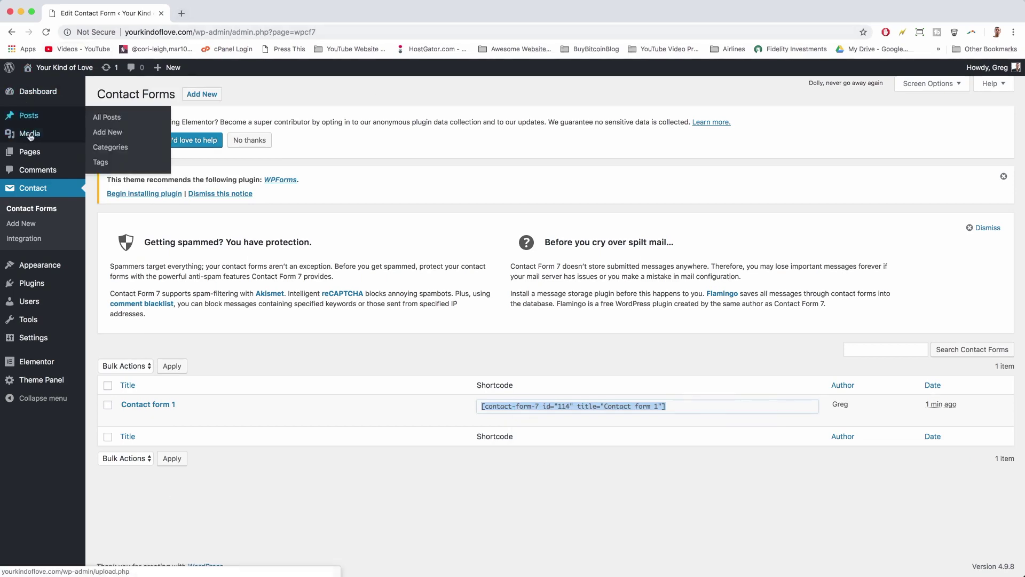
{"action": "left_click", "coordinate": [36, 153]}
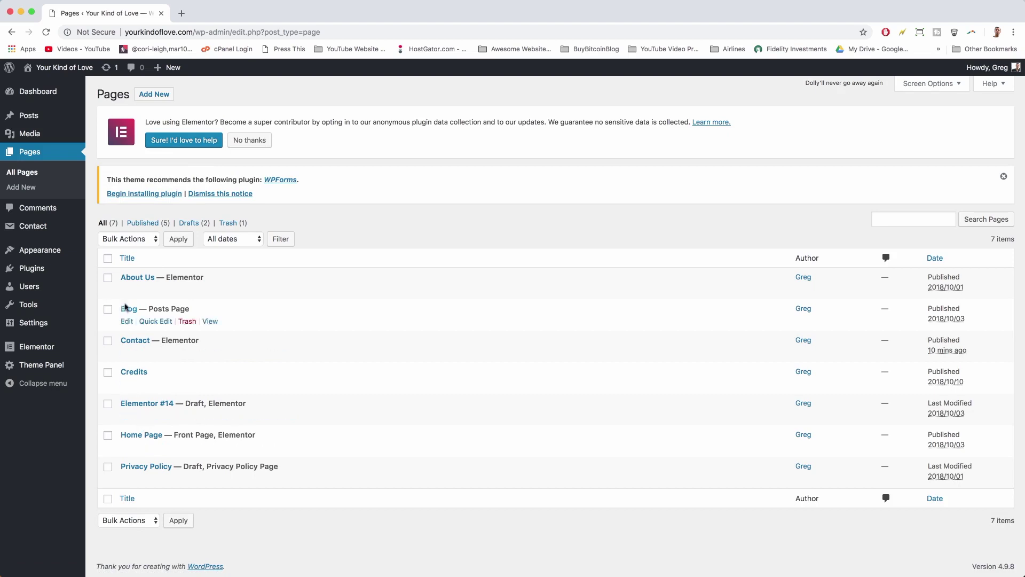
- Add a Shortcode widget with the Contact form 1 shortcode to the Contact page's right column
{"action": "left_click", "coordinate": [134, 342]}
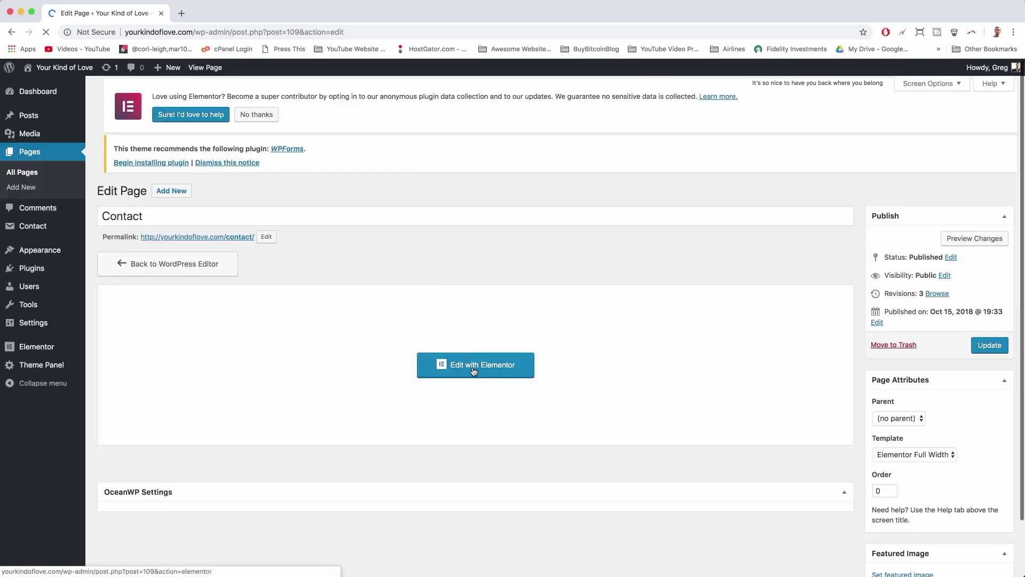
{"action": "left_click", "coordinate": [473, 369]}
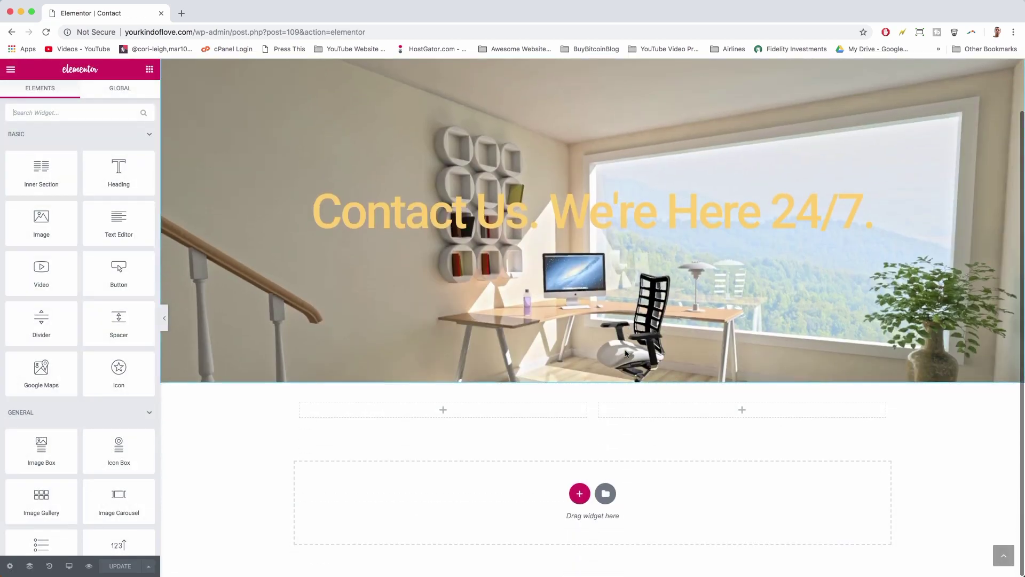
{"action": "scroll", "coordinate": [60, 255], "scroll_direction": "down", "scroll_amount": 5}
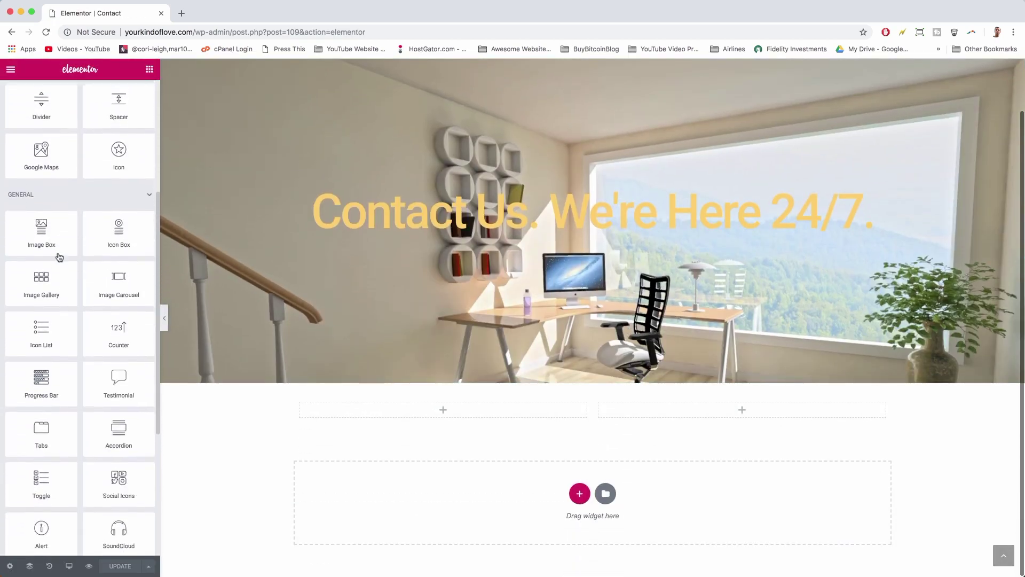
{"action": "scroll", "coordinate": [59, 257], "scroll_direction": "down", "scroll_amount": 5}
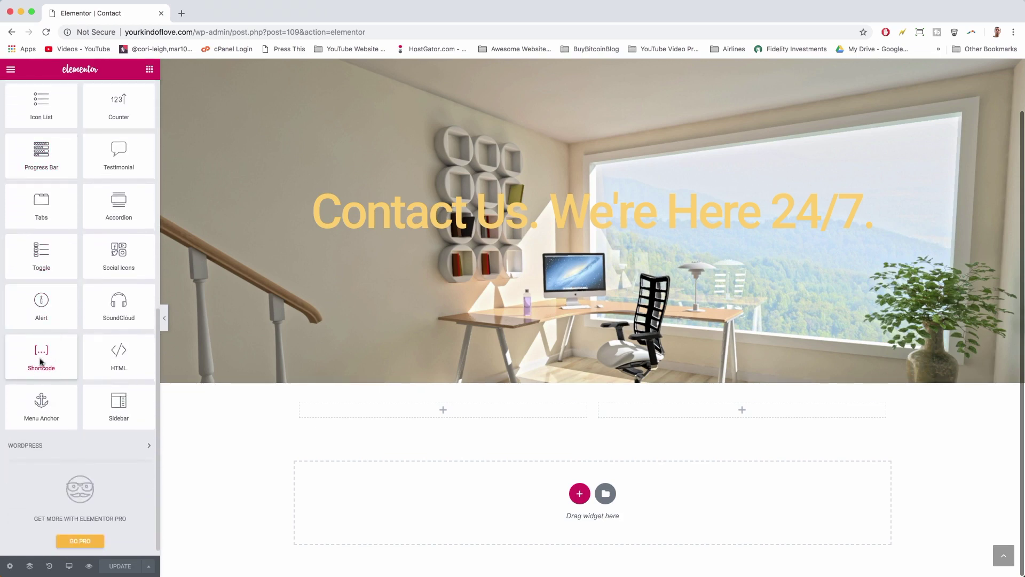
{"action": "left_click_drag", "start_coordinate": [41, 362], "coordinate": [746, 418]}
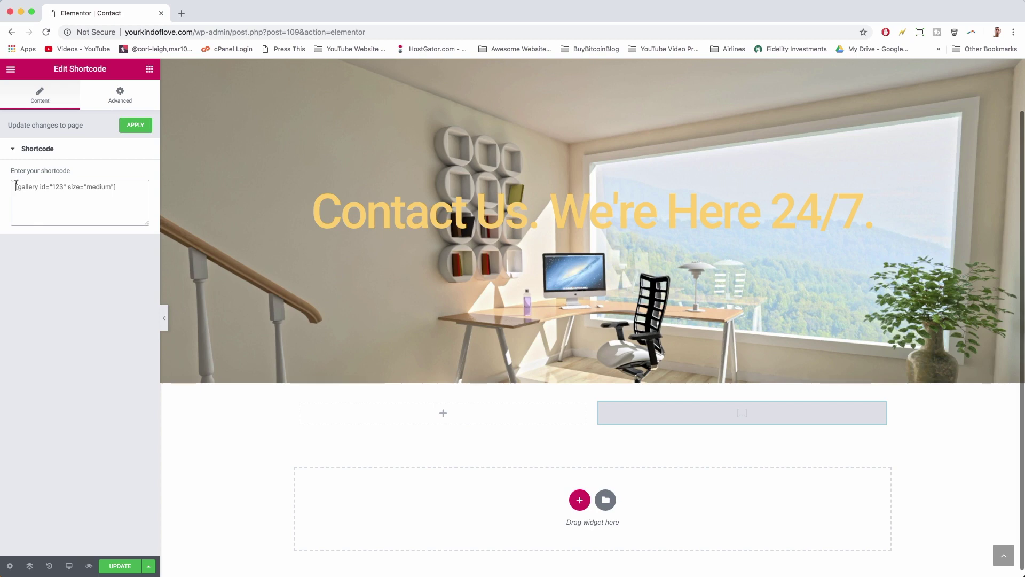
{"action": "right_click", "coordinate": [16, 184]}
{"action": "left_click", "coordinate": [34, 254]}
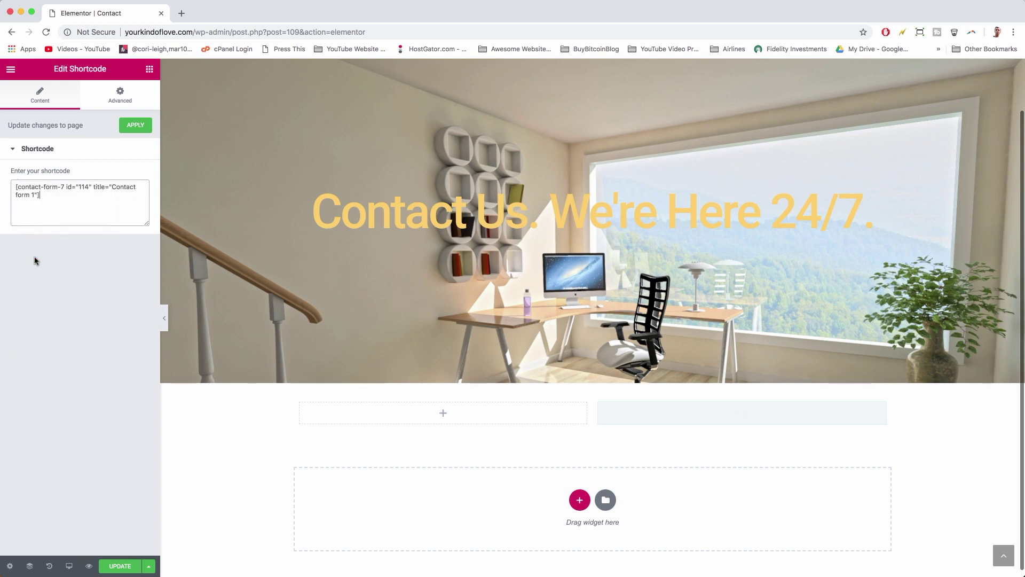
{"action": "scroll", "coordinate": [635, 453], "scroll_direction": "down", "scroll_amount": 5}
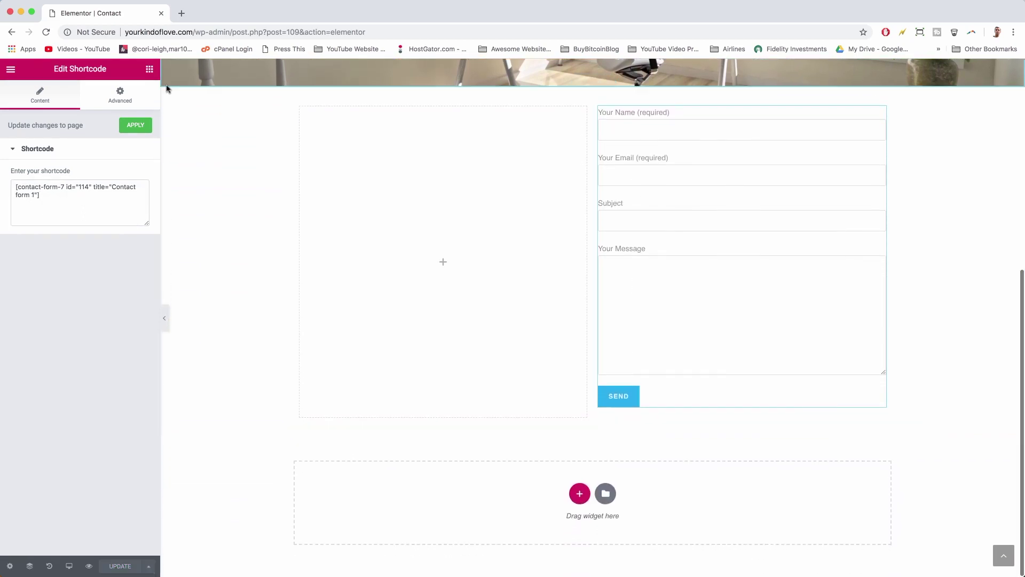
{"action": "left_click", "coordinate": [149, 70]}
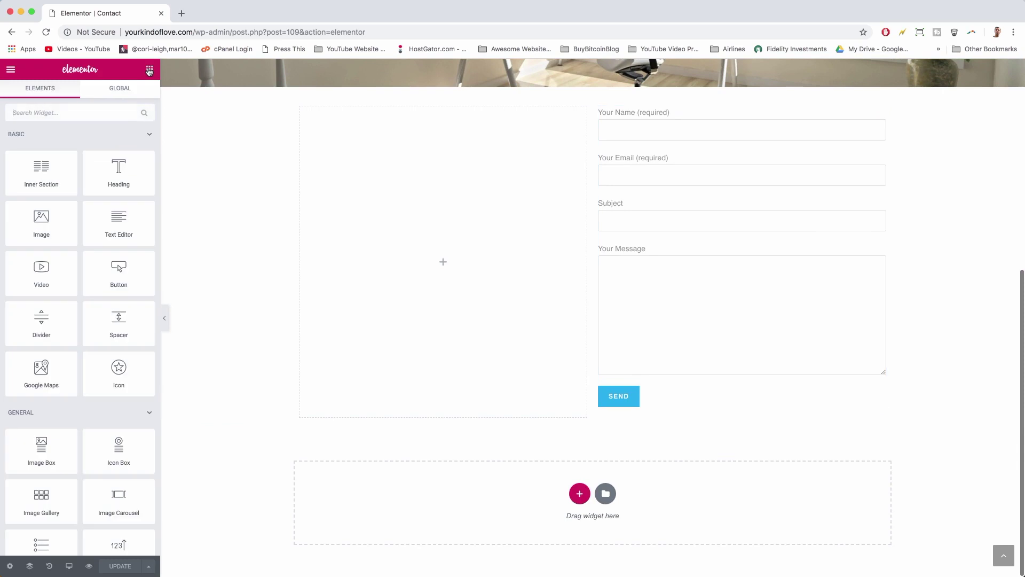
- Add an Icon List to the empty left column and set its first item to the email address
{"action": "scroll", "coordinate": [62, 153], "scroll_direction": "down", "scroll_amount": 5}
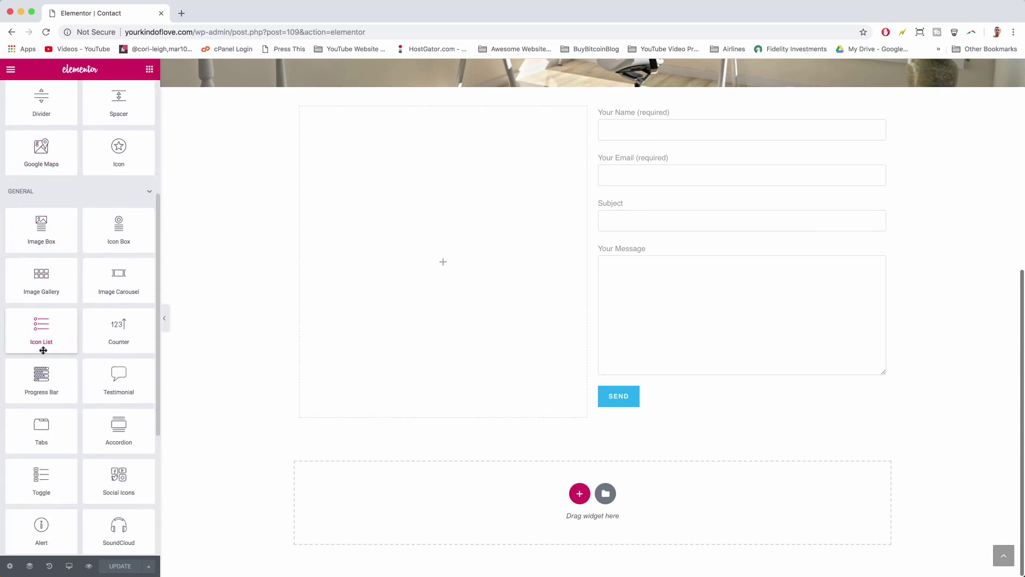
{"action": "left_click_drag", "start_coordinate": [26, 333], "coordinate": [426, 131]}
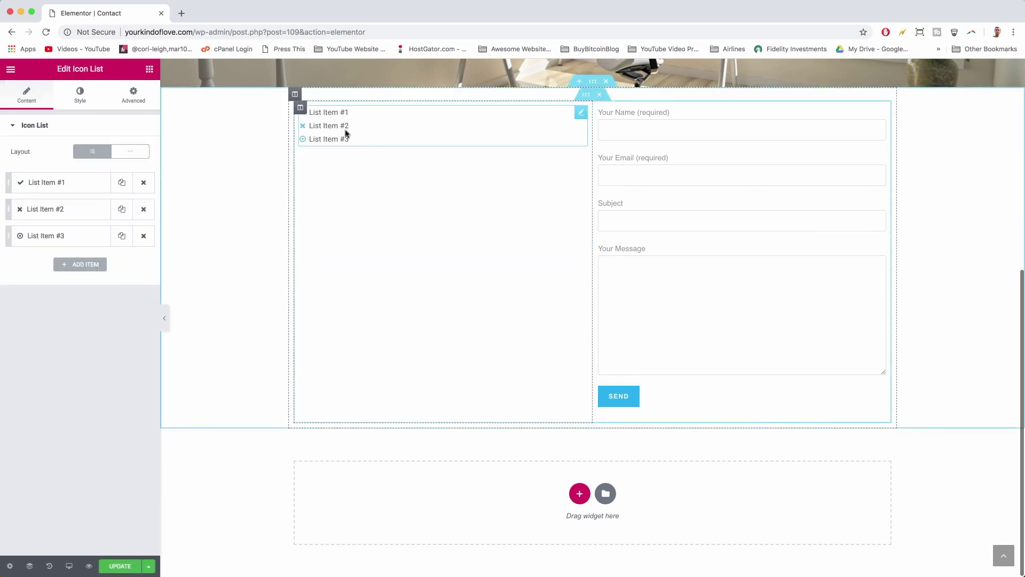
{"action": "left_click", "coordinate": [71, 191]}
{"action": "triple_click", "coordinate": [57, 220]}
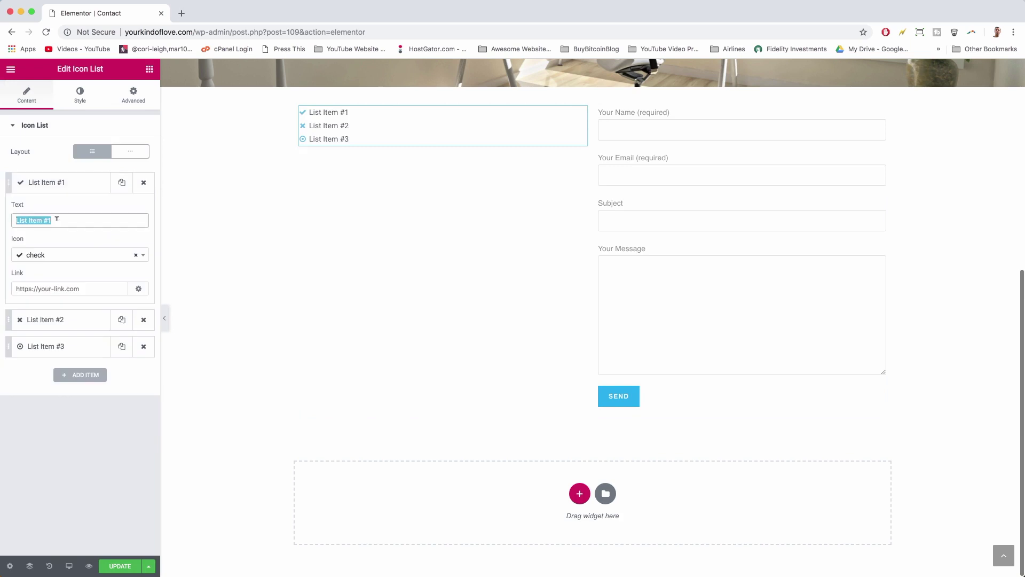
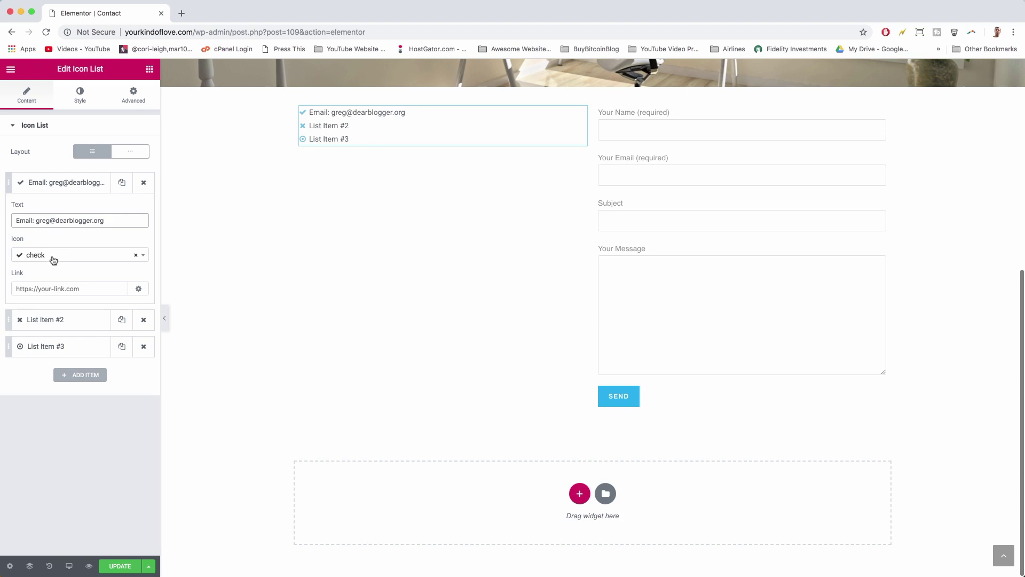
- Give the email item the envelope-open icon and a mailto: link to the email address
{"action": "left_click", "coordinate": [53, 260]}
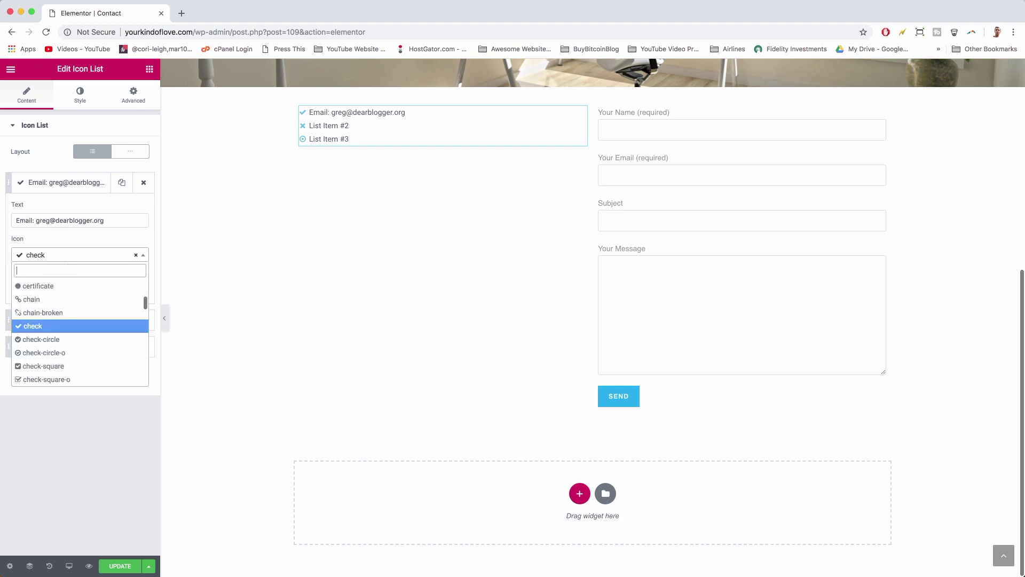
{"action": "type", "text": "email"}
{"action": "key", "text": "BackSpace"}
{"action": "key", "text": "BackSpace"}
{"action": "key", "text": "BackSpace"}
{"action": "key", "text": "BackSpace"}
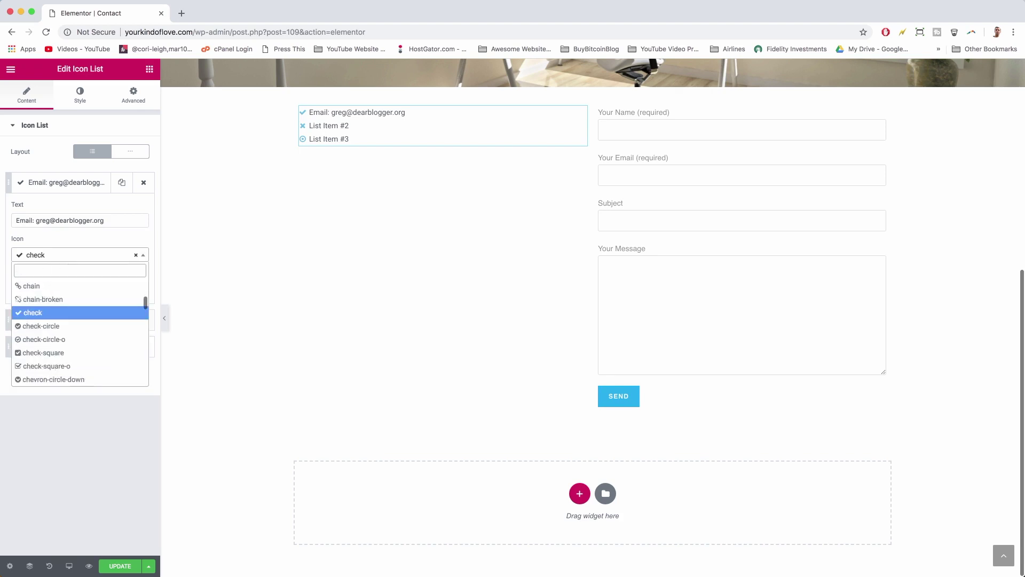
{"action": "type", "text": "envelop"}
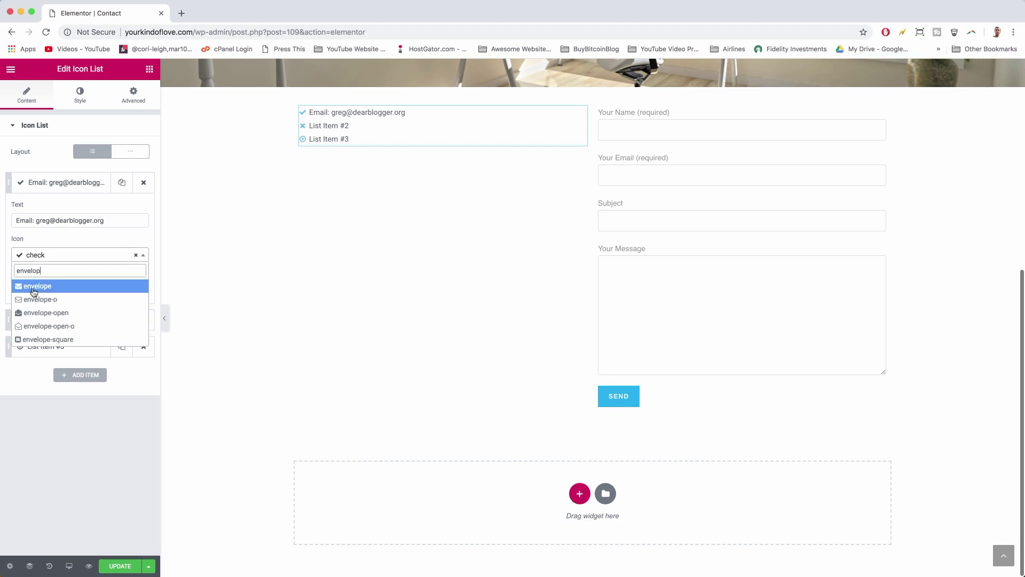
{"action": "left_click", "coordinate": [38, 312]}
{"action": "left_click", "coordinate": [49, 288]}
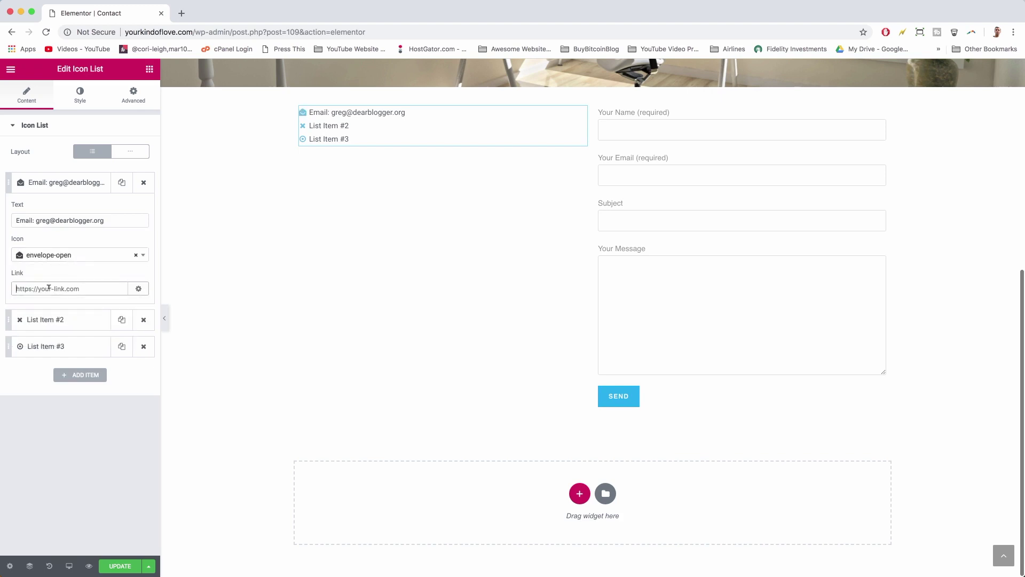
- Replace List Item #2's placeholder text with 'Phone:' and the phone number
{"action": "left_click", "coordinate": [88, 180]}
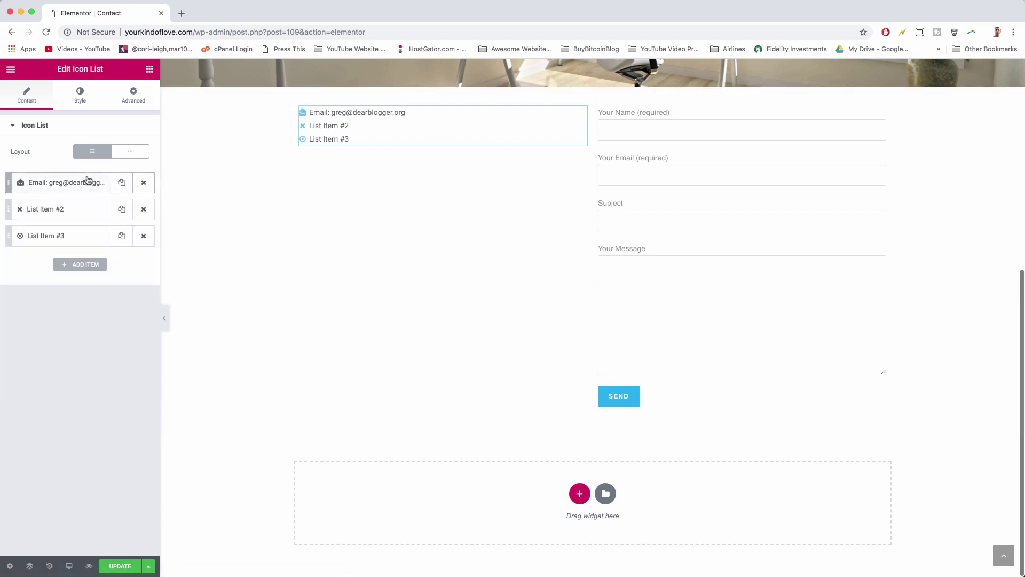
{"action": "left_click", "coordinate": [80, 209]}
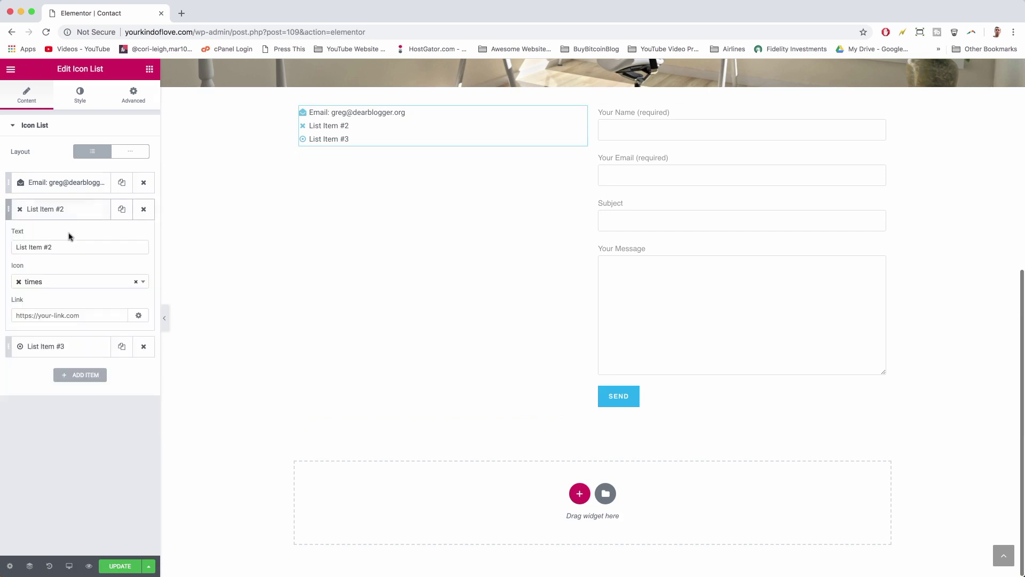
{"action": "triple_click", "coordinate": [39, 248]}
{"action": "type", "text": "Phone"}
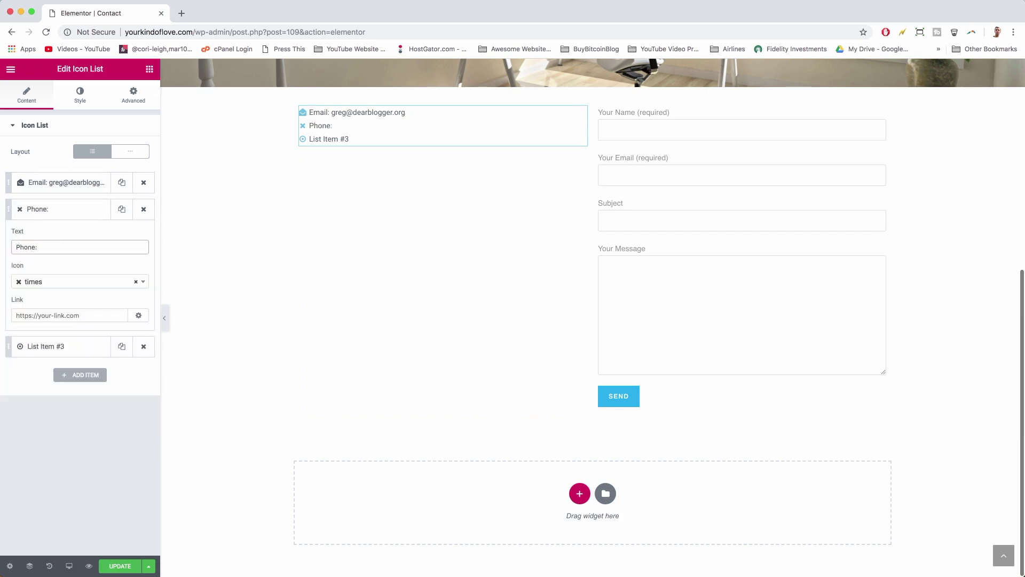
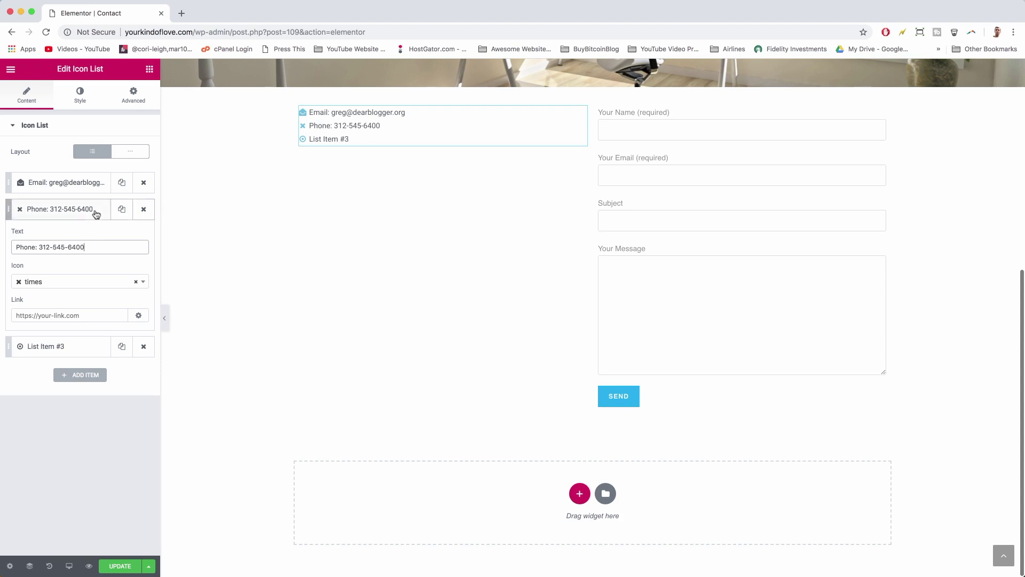
{"action": "left_click", "coordinate": [94, 213]}
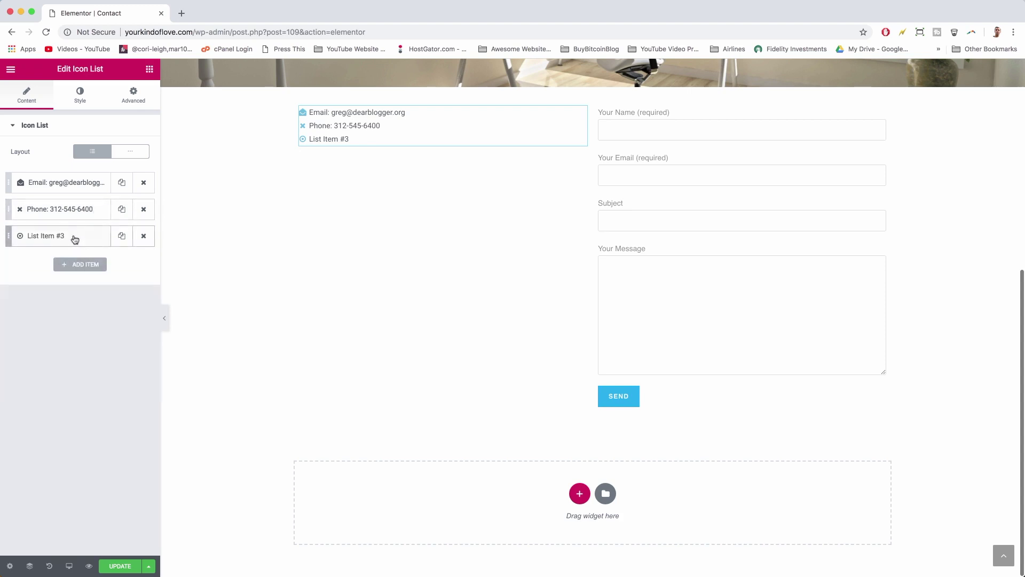
- Replace List Item #3's placeholder text with the 'Address:' location text
{"action": "left_click", "coordinate": [74, 236]}
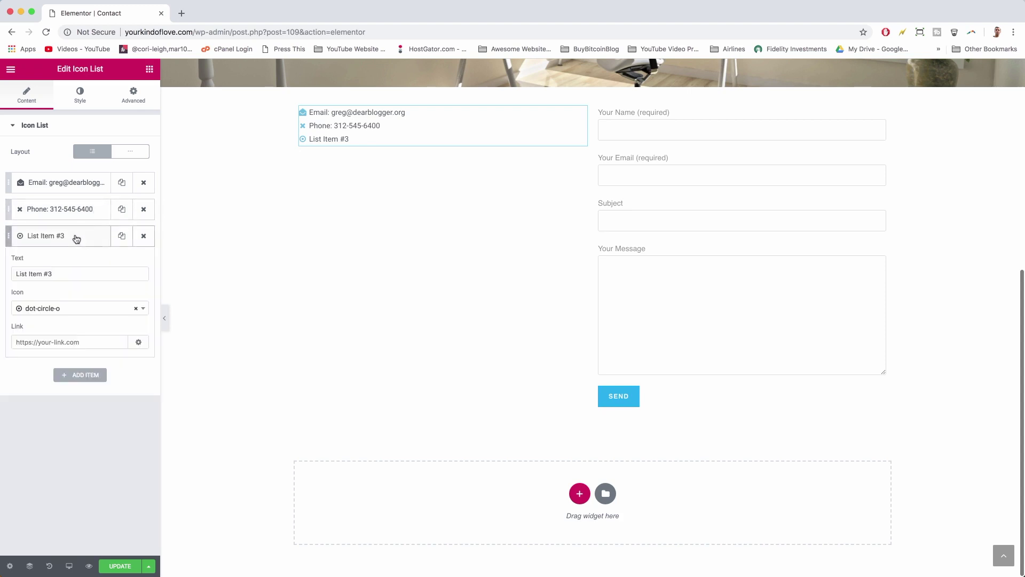
{"action": "triple_click", "coordinate": [50, 272]}
{"action": "type", "text": "Ad"}
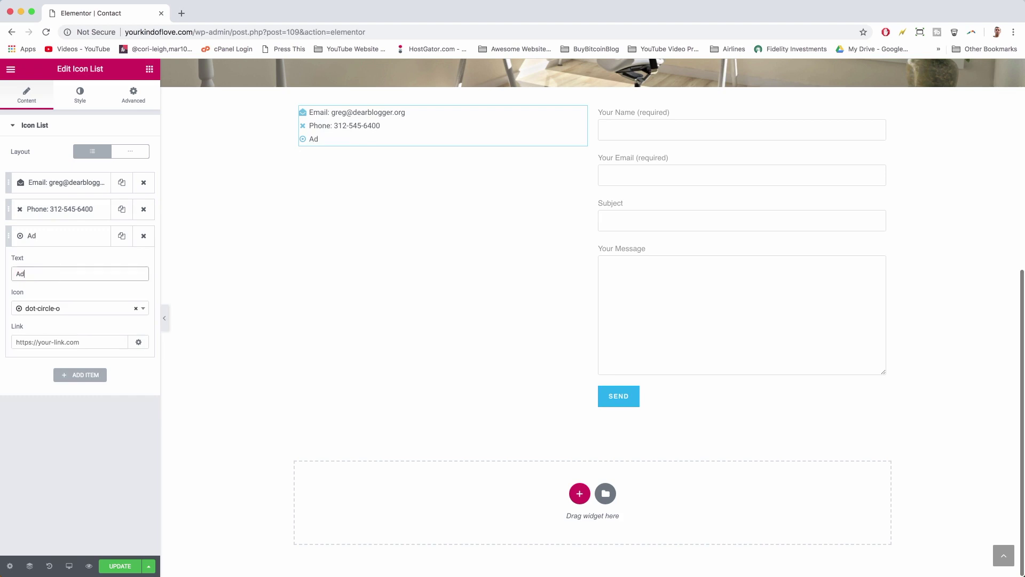
{"action": "type", "text": "dress: Chelsea mark"}
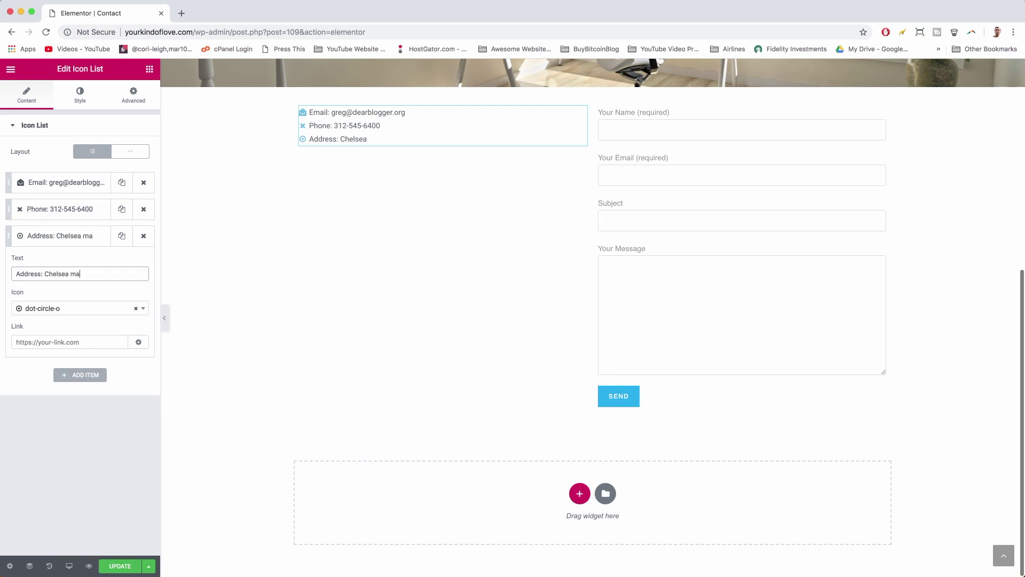
{"action": "key", "text": "BackSpace"}
{"action": "key", "text": "BackSpace"}
{"action": "key", "text": "BackSpace"}
{"action": "key", "text": "BackSpace"}
{"action": "type", "text": "Market, YouTube Spaes"}
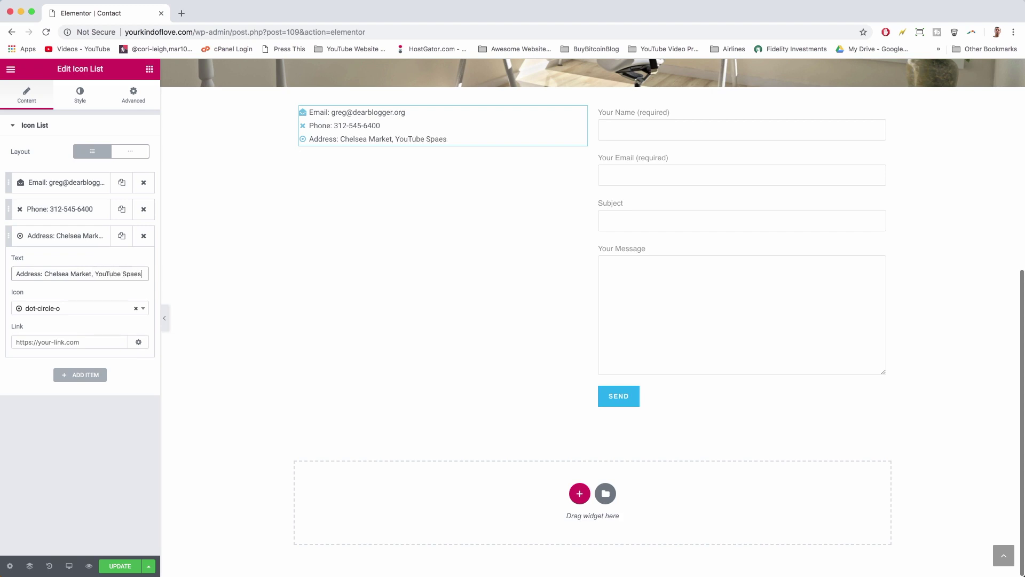
{"action": "key", "text": "BackSpace"}
{"action": "key", "text": "BackSpace"}
{"action": "type", "text": "ces"}
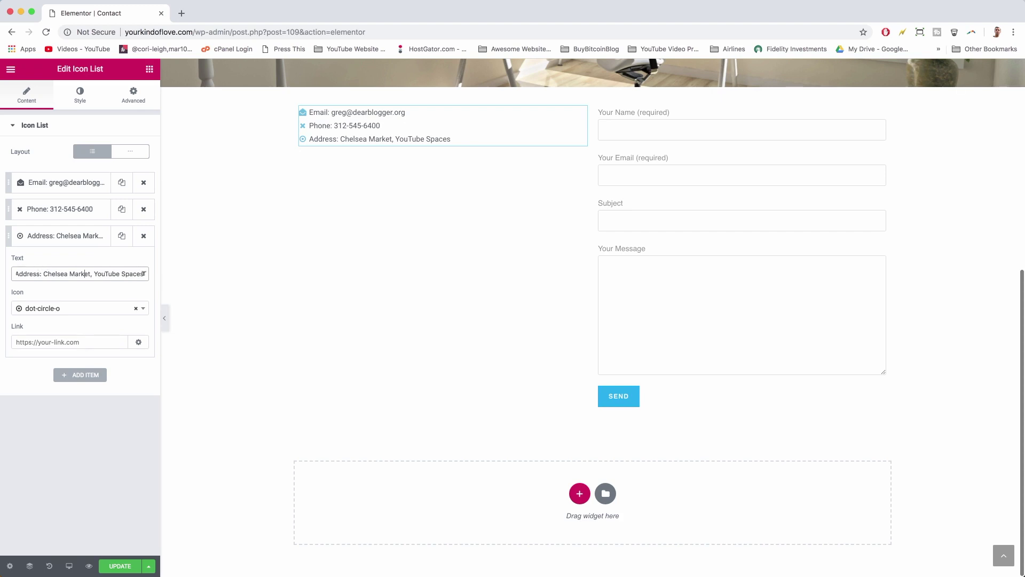
{"action": "left_click_drag", "start_coordinate": [144, 273], "coordinate": [15, 273]}
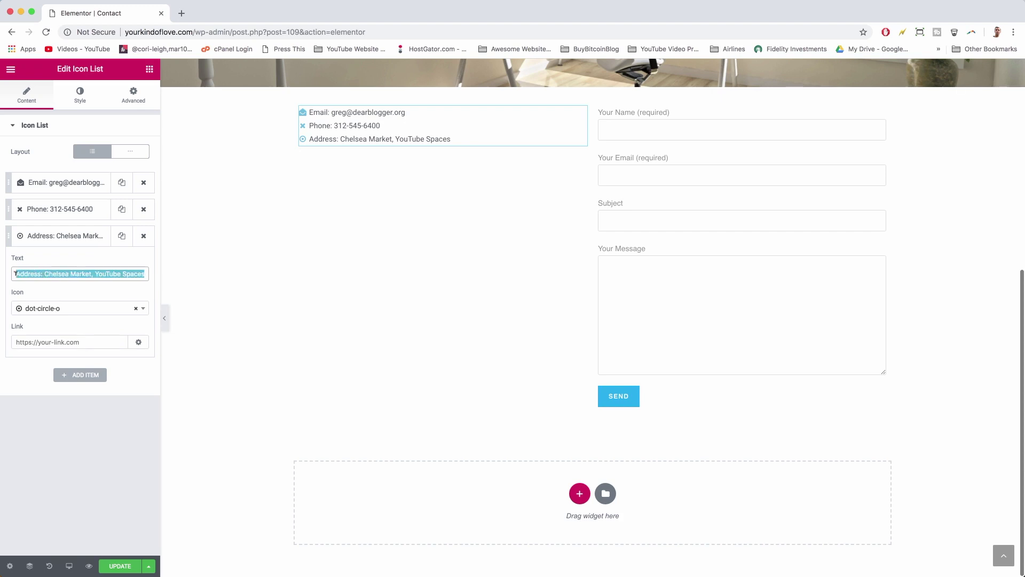
{"action": "left_click", "coordinate": [42, 273]}
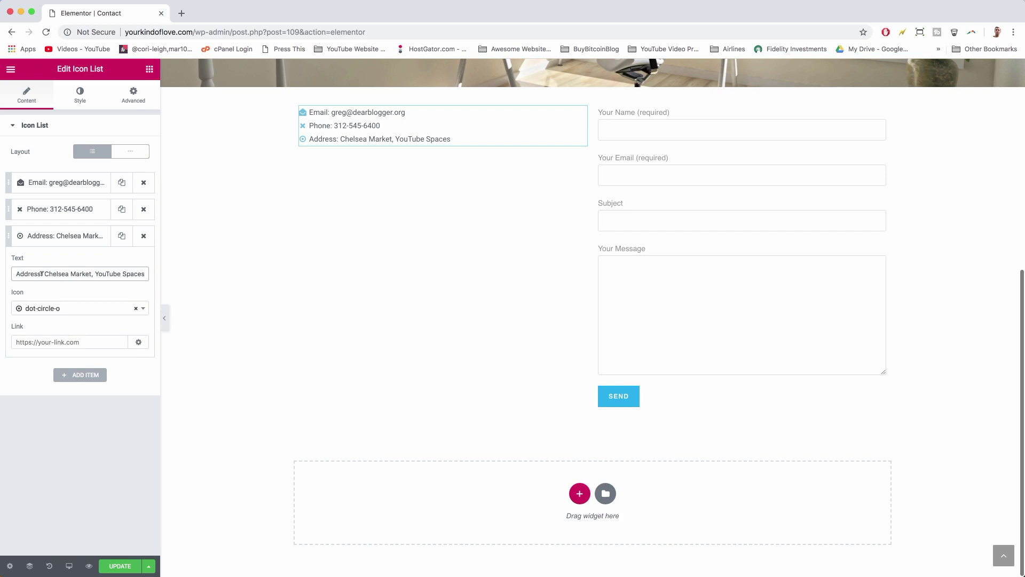
{"action": "left_click_drag", "start_coordinate": [45, 273], "coordinate": [101, 273]}
{"action": "left_click", "coordinate": [135, 273]}
{"action": "key", "text": "Right"}
{"action": "key", "text": "Right"}
{"action": "key", "text": "Right"}
- Give the address item the envira leaf icon and the phone item a phone icon
{"action": "left_click", "coordinate": [24, 308]}
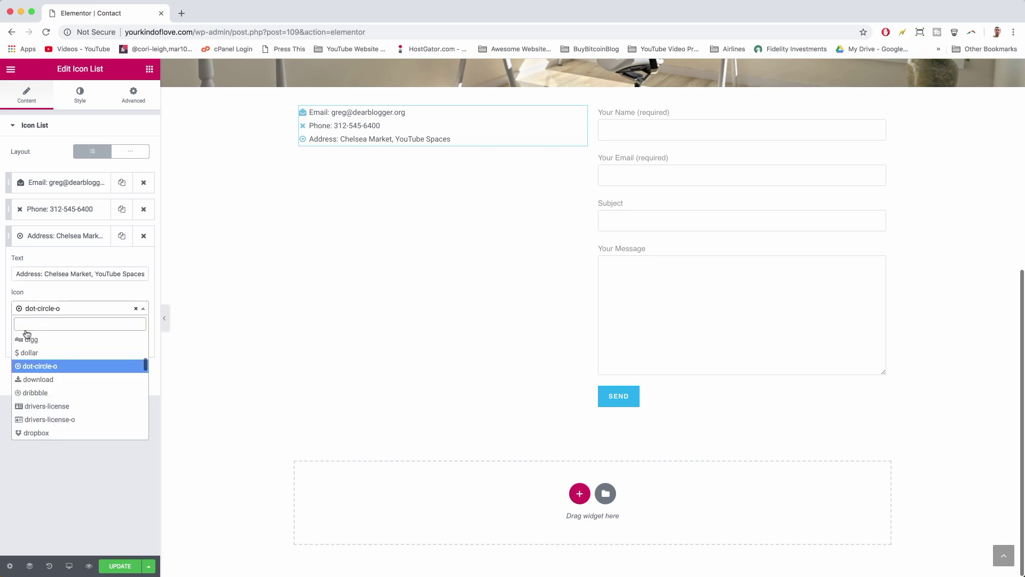
{"action": "scroll", "coordinate": [23, 400], "scroll_direction": "down", "scroll_amount": 5}
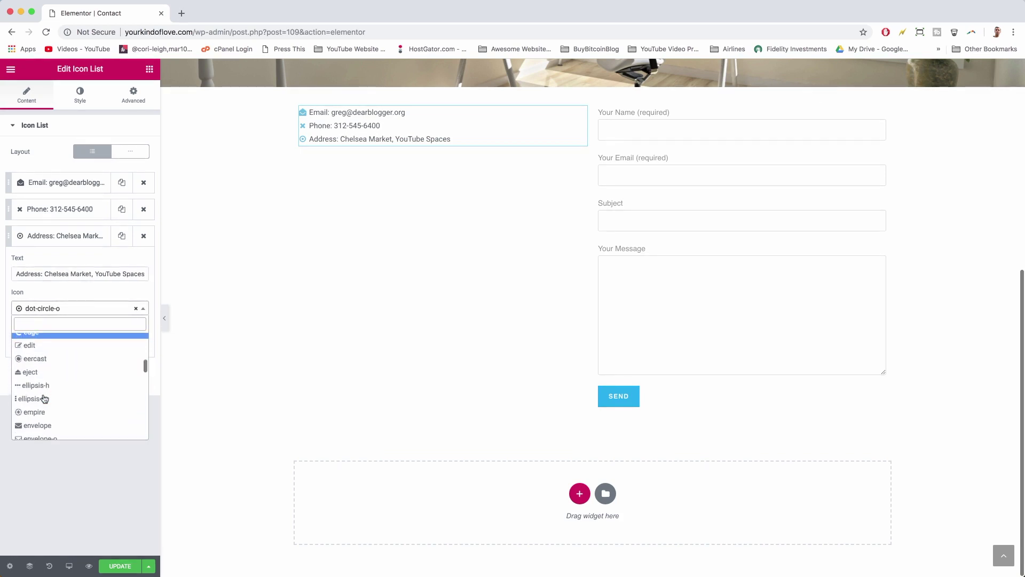
{"action": "scroll", "coordinate": [44, 398], "scroll_direction": "down", "scroll_amount": 3}
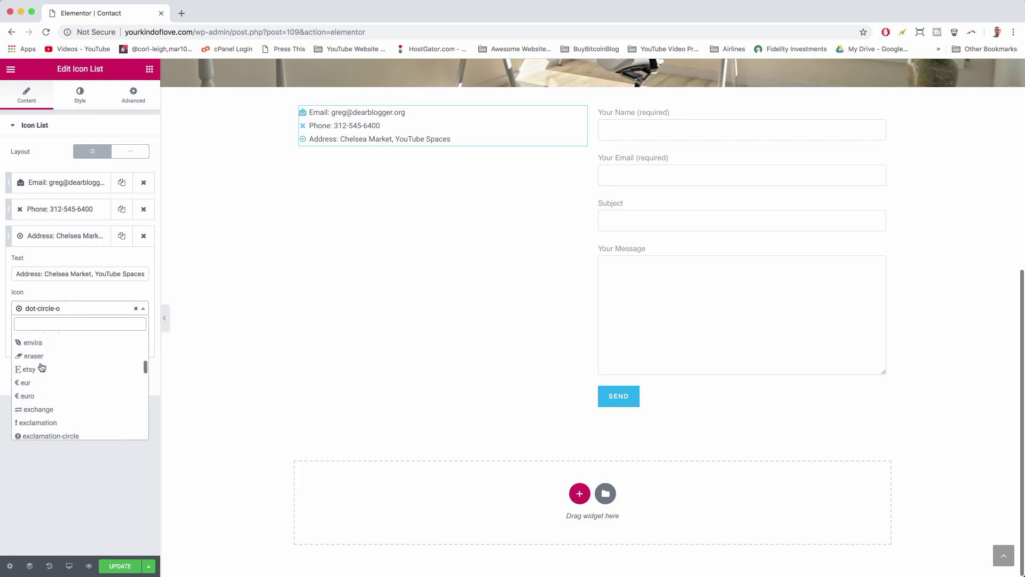
{"action": "left_click", "coordinate": [39, 346]}
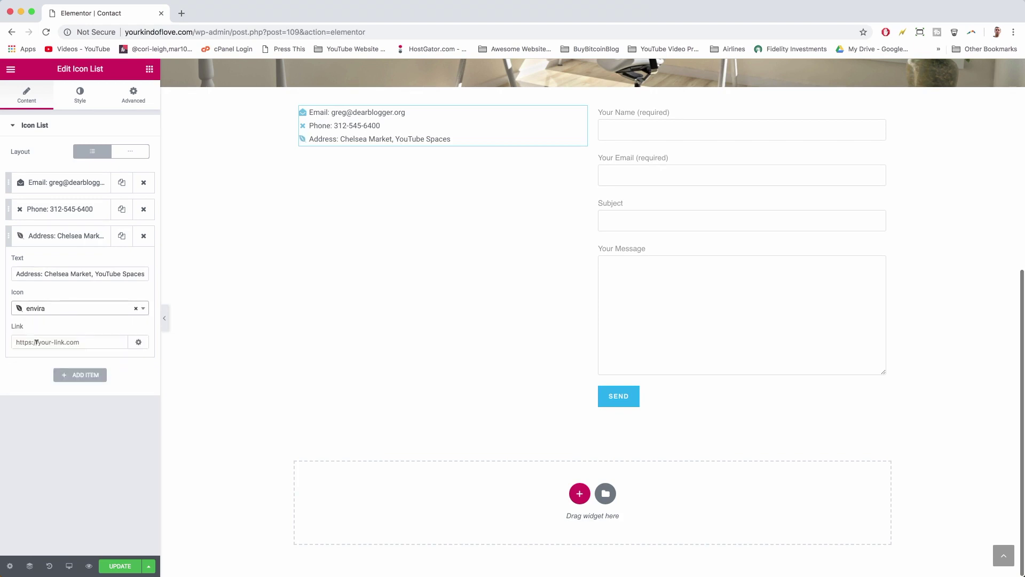
{"action": "left_click", "coordinate": [51, 210]}
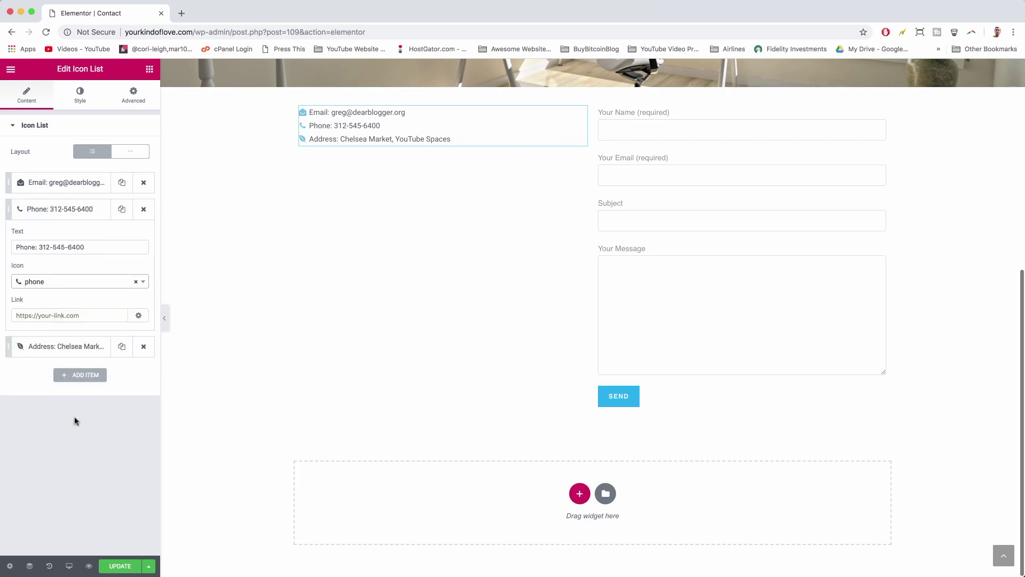
{"action": "left_click", "coordinate": [119, 565]}
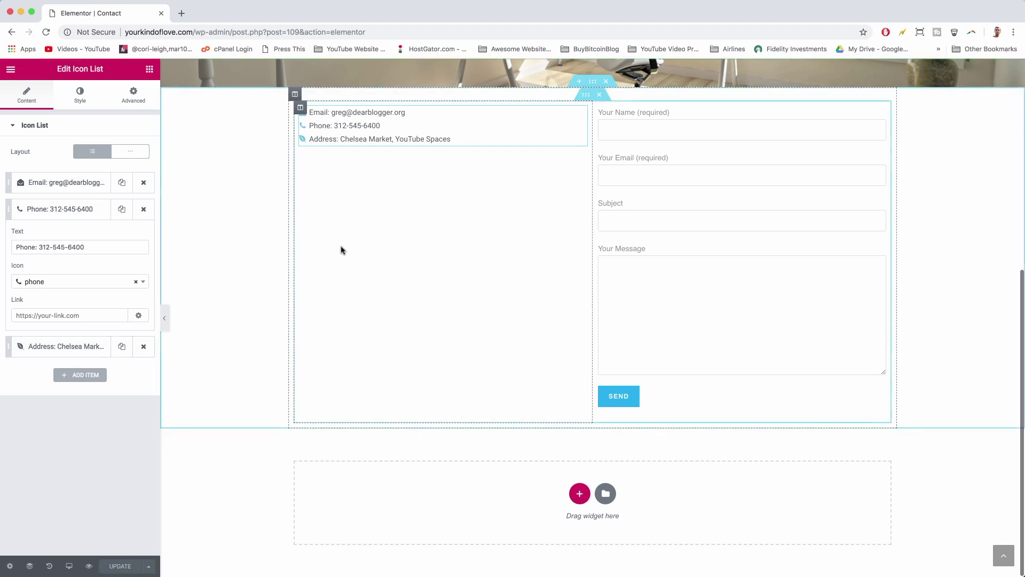
{"action": "scroll", "coordinate": [341, 249], "scroll_direction": "up", "scroll_amount": 2}
{"action": "scroll", "coordinate": [341, 249], "scroll_direction": "up", "scroll_amount": 2}
{"action": "scroll", "coordinate": [427, 224], "scroll_direction": "down", "scroll_amount": 4}
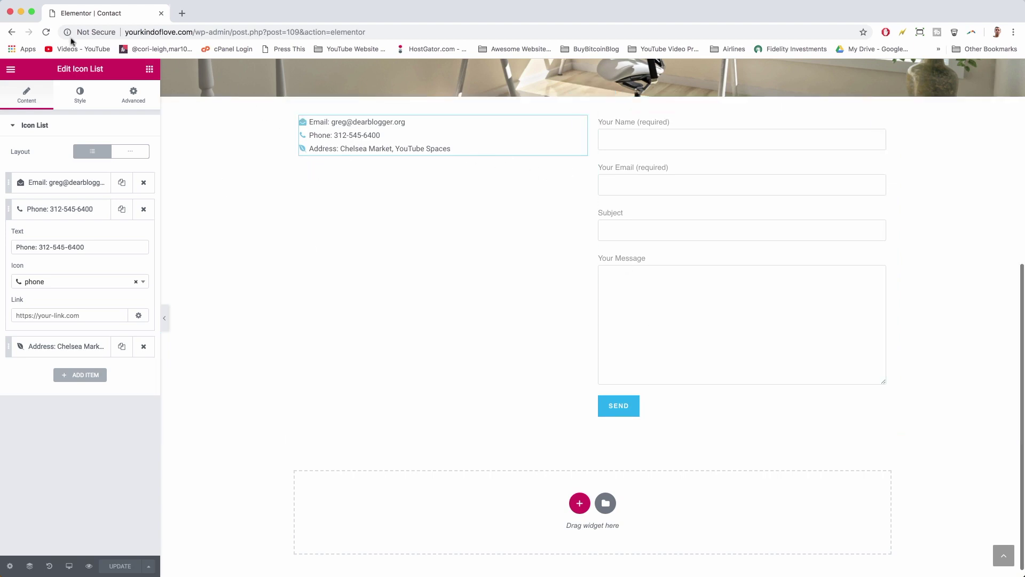
- Search for 'chelsea market' in a new tab and open it in Google Maps
{"action": "left_click", "coordinate": [180, 17]}
{"action": "type", "text": "c"}
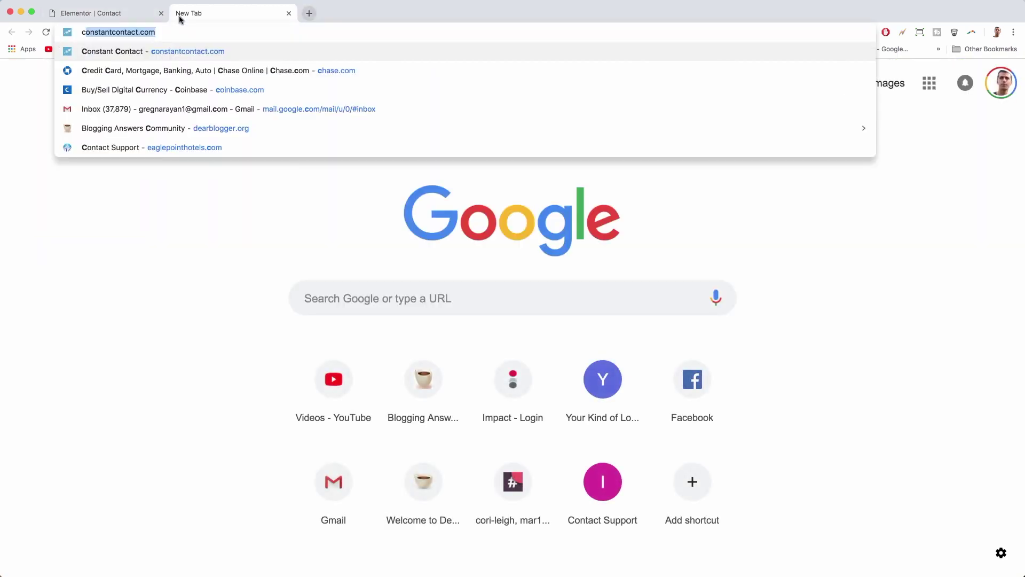
{"action": "type", "text": "helsea m"}
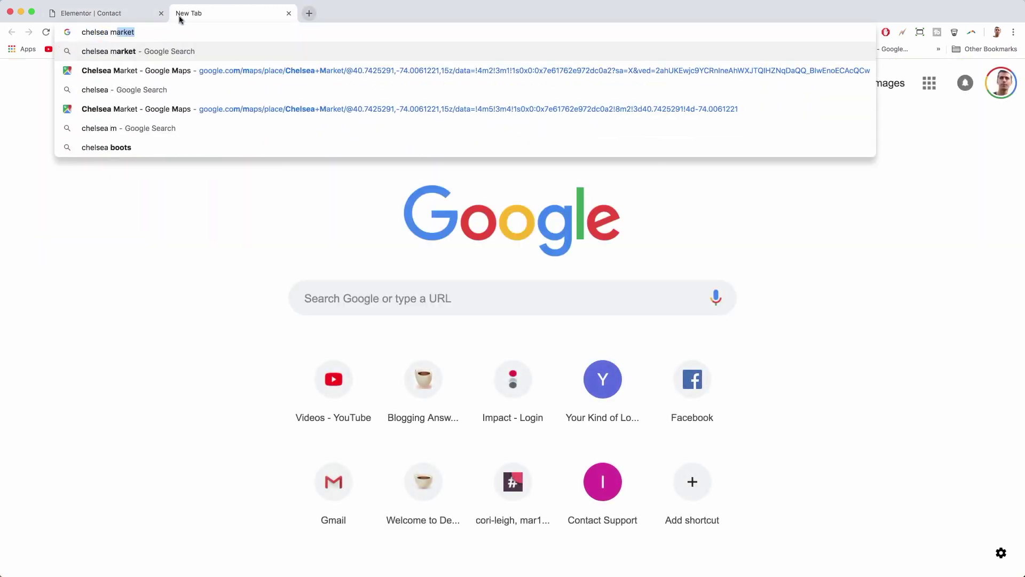
{"action": "type", "text": "arket"}
{"action": "key", "text": "Return"}
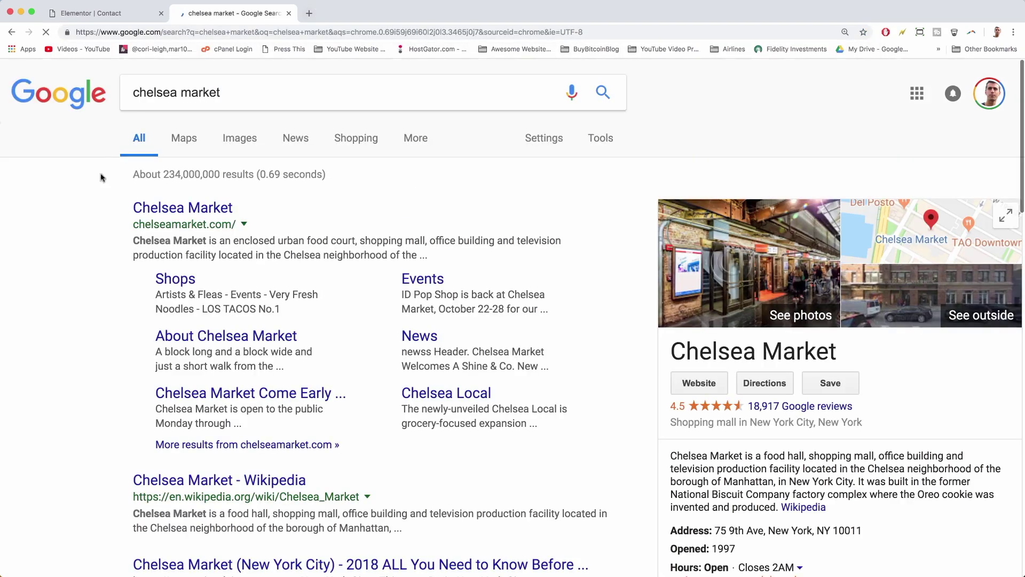
{"action": "left_click", "coordinate": [890, 224]}
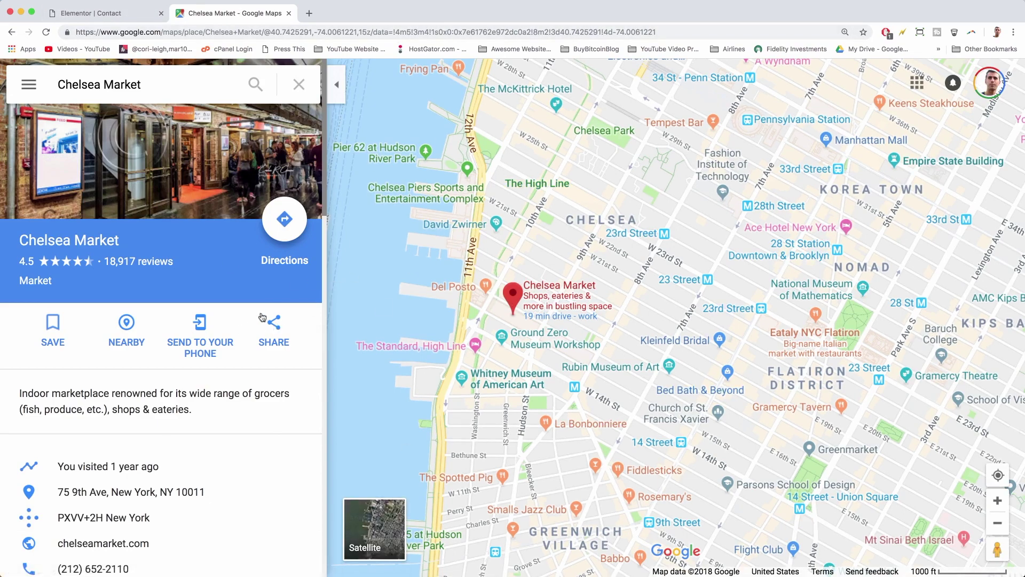
- Copy Chelsea Market's iframe embed code from the map's Share dialog
{"action": "left_click", "coordinate": [265, 337]}
{"action": "left_click", "coordinate": [276, 323]}
{"action": "left_click", "coordinate": [481, 218]}
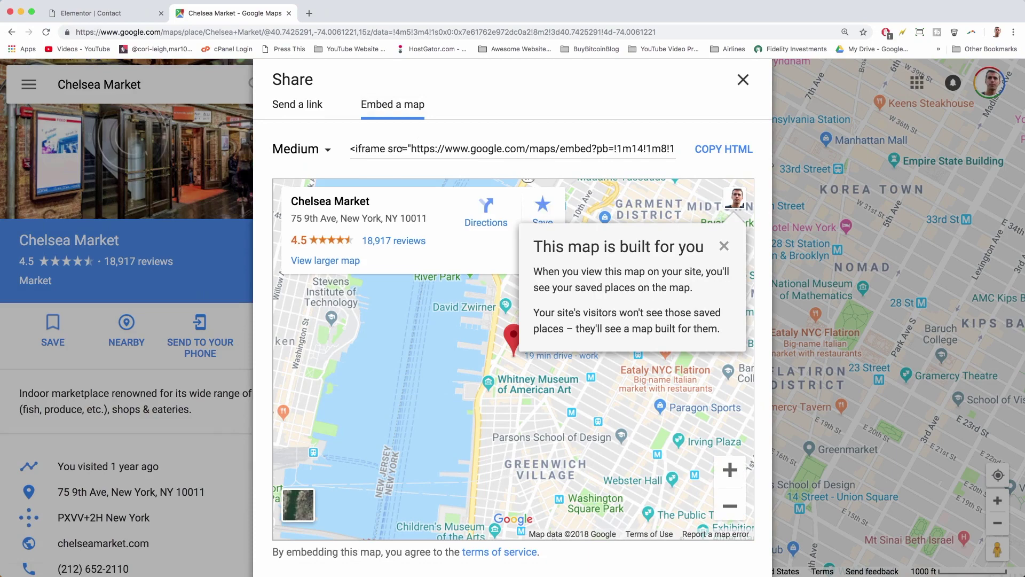
{"action": "left_click", "coordinate": [426, 148]}
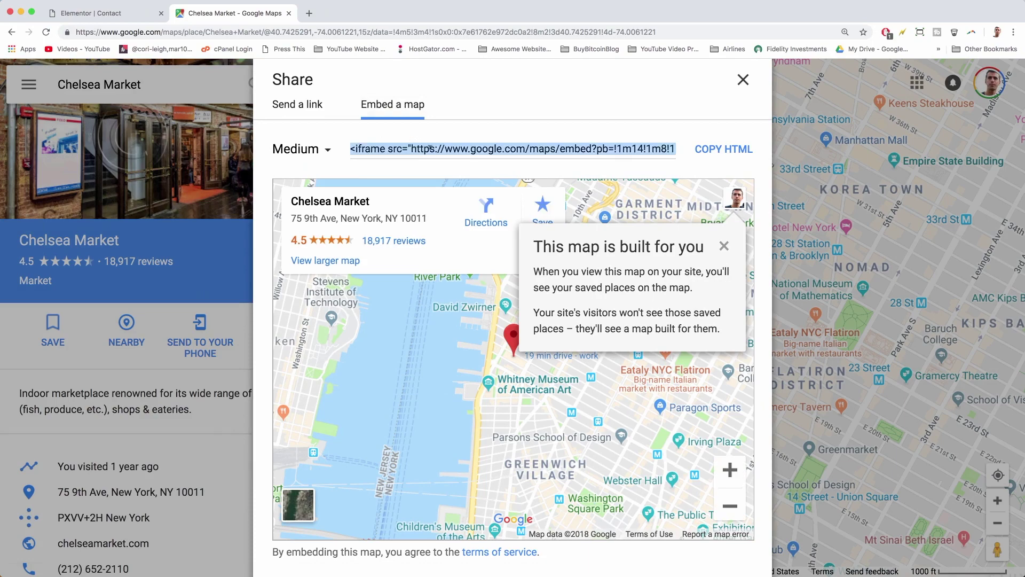
{"action": "right_click", "coordinate": [430, 148]}
{"action": "left_click", "coordinate": [448, 169]}
- Dismiss the saved-places tip and return to the Elementor Contact page editor
{"action": "scroll", "coordinate": [534, 363], "scroll_direction": "down", "scroll_amount": 2}
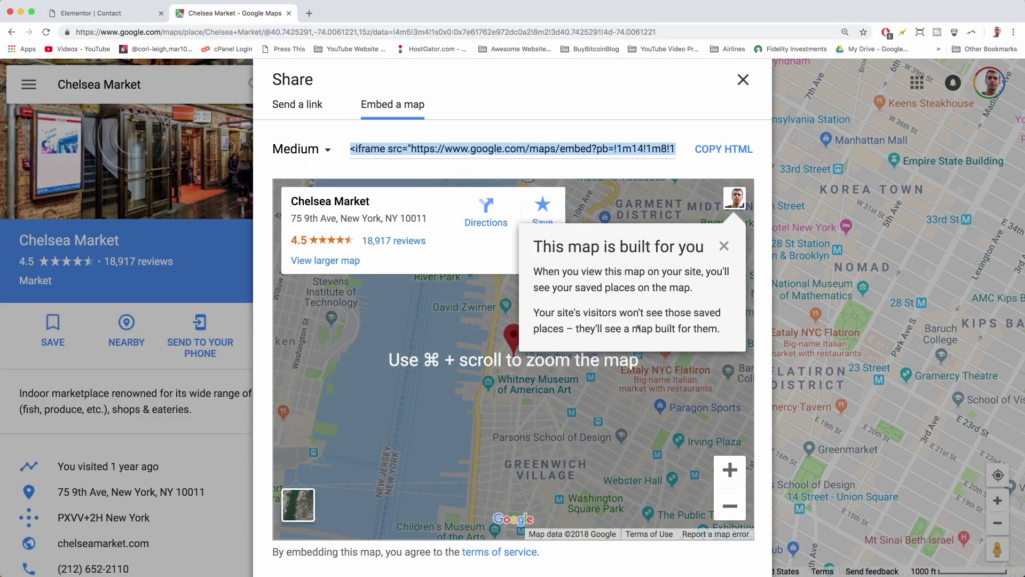
{"action": "left_click", "coordinate": [724, 246]}
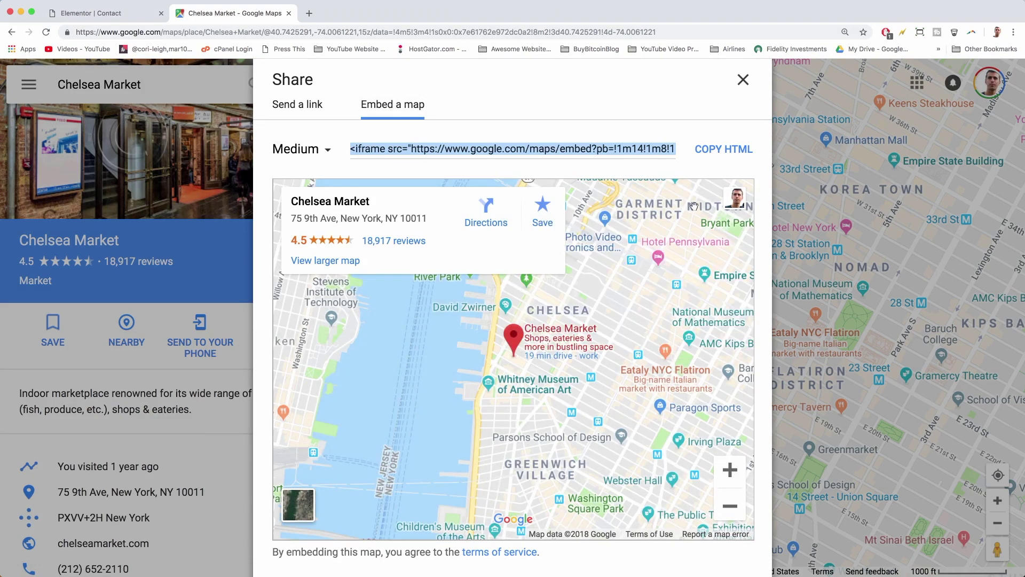
{"action": "left_click", "coordinate": [88, 14]}
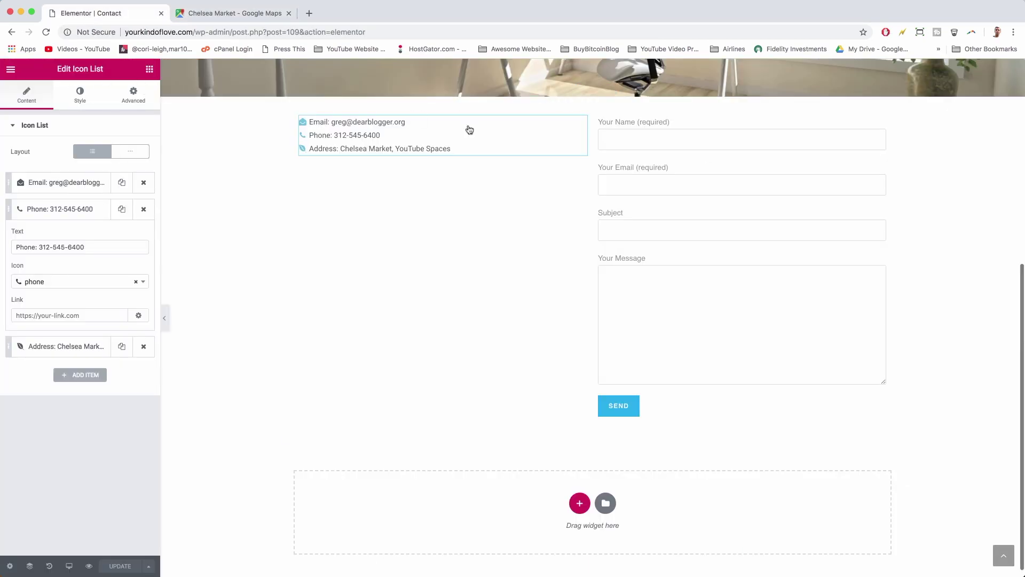
- Add a Text Editor widget below the contact details and clear its placeholder in Text mode
{"action": "left_click", "coordinate": [150, 70]}
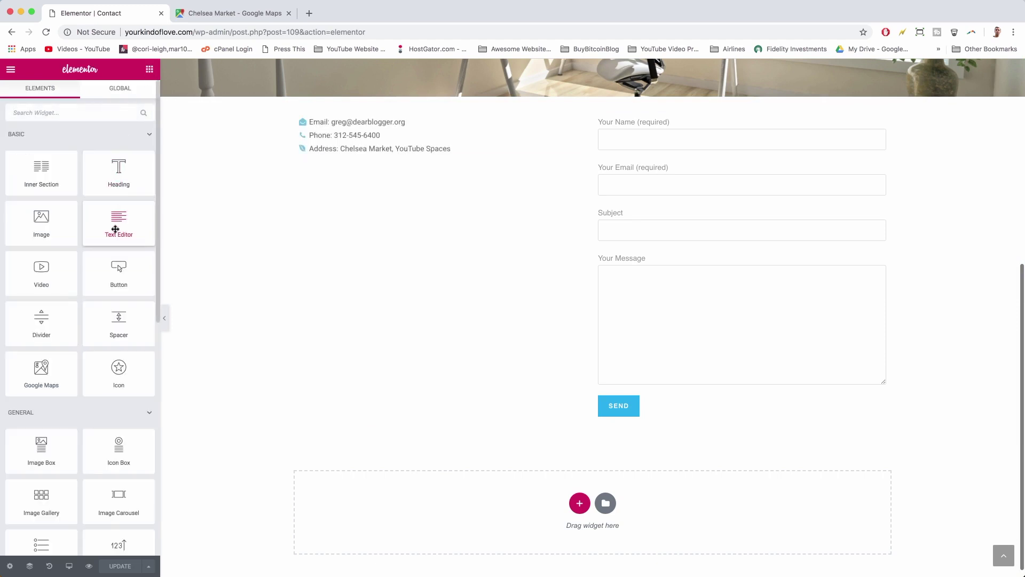
{"action": "left_click_drag", "start_coordinate": [115, 229], "coordinate": [388, 159]}
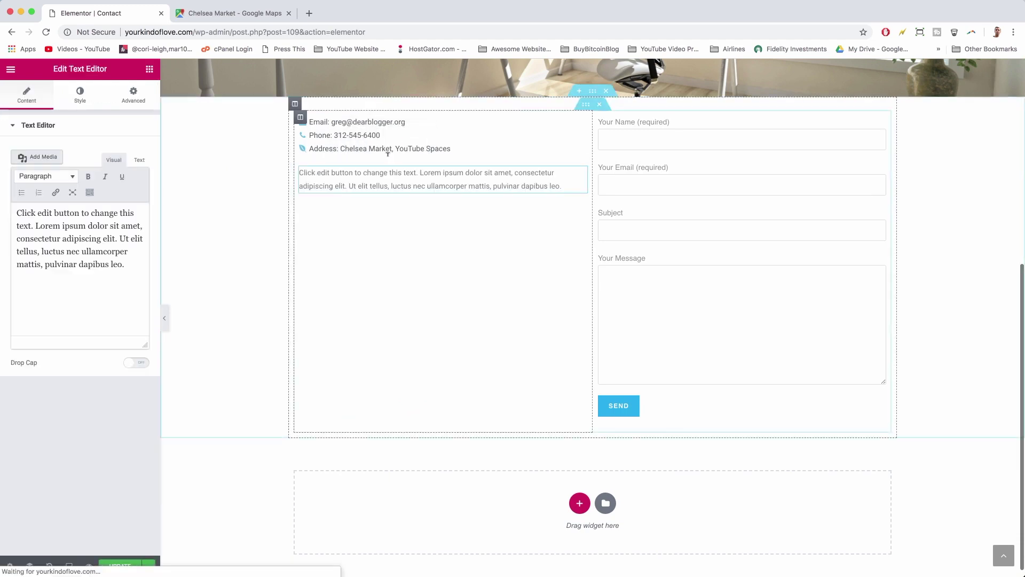
{"action": "left_click", "coordinate": [139, 160]}
{"action": "left_click_drag", "start_coordinate": [140, 260], "coordinate": [4, 197]}
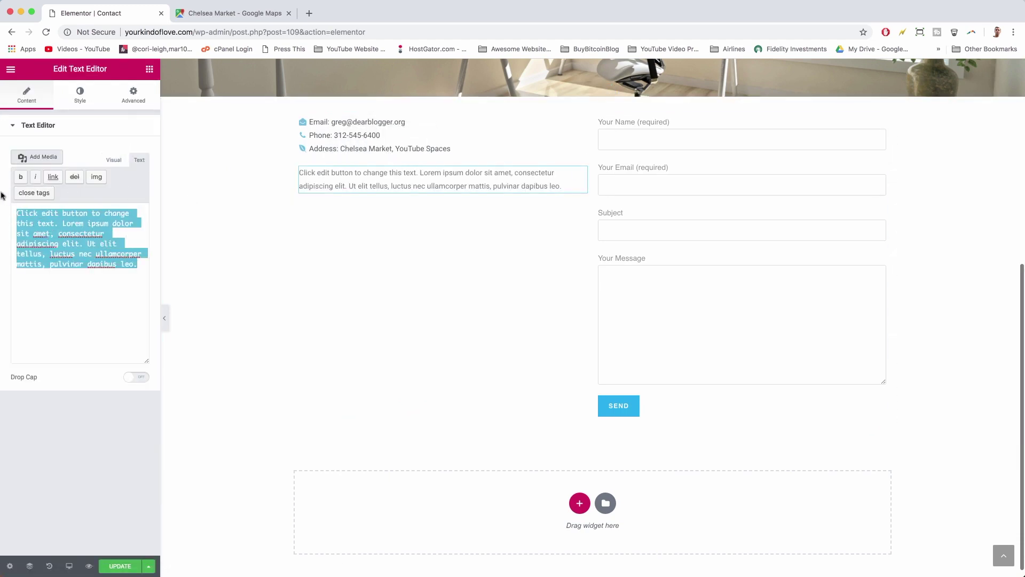
{"action": "key", "text": "BackSpace"}
- Paste the Chelsea Market iframe code, render it in Visual mode, update the page, and open the template library
{"action": "right_click", "coordinate": [25, 216]}
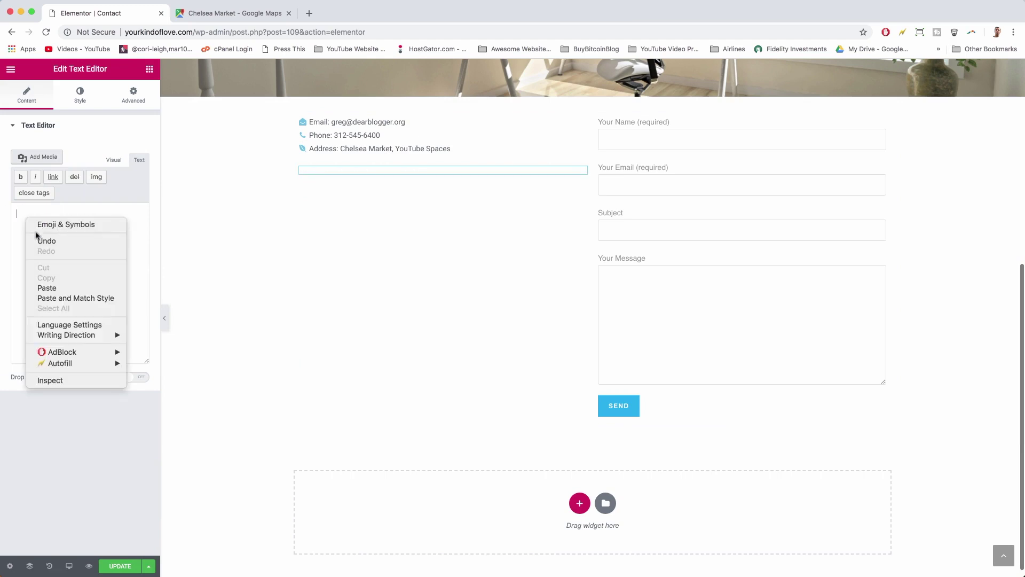
{"action": "left_click", "coordinate": [40, 289]}
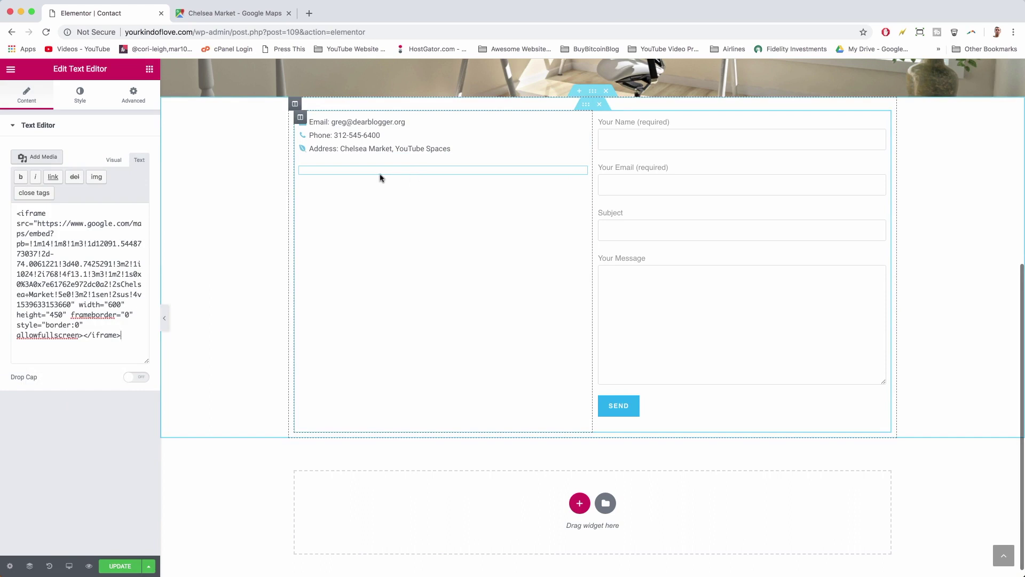
{"action": "left_click", "coordinate": [115, 161]}
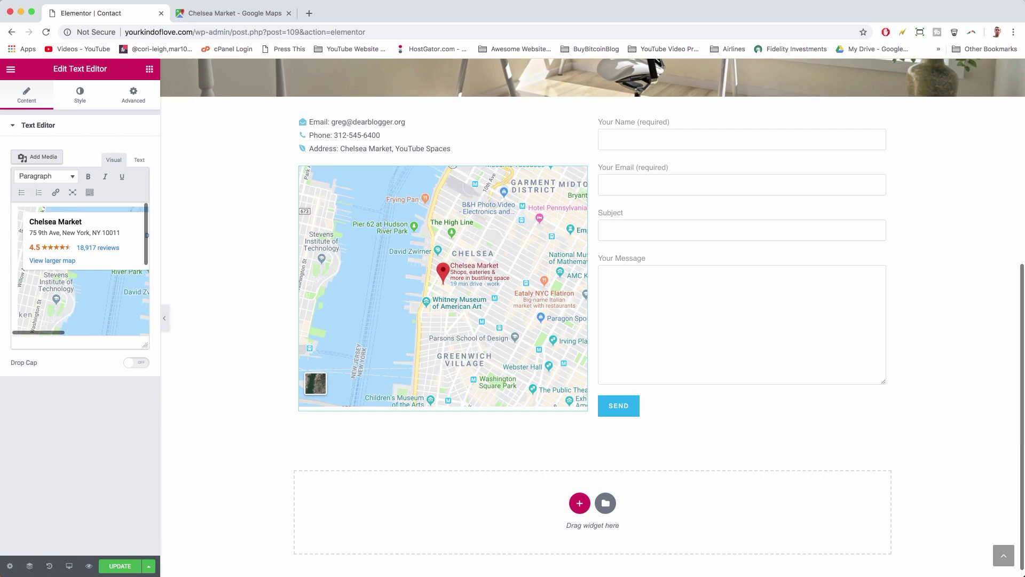
{"action": "left_click", "coordinate": [122, 567]}
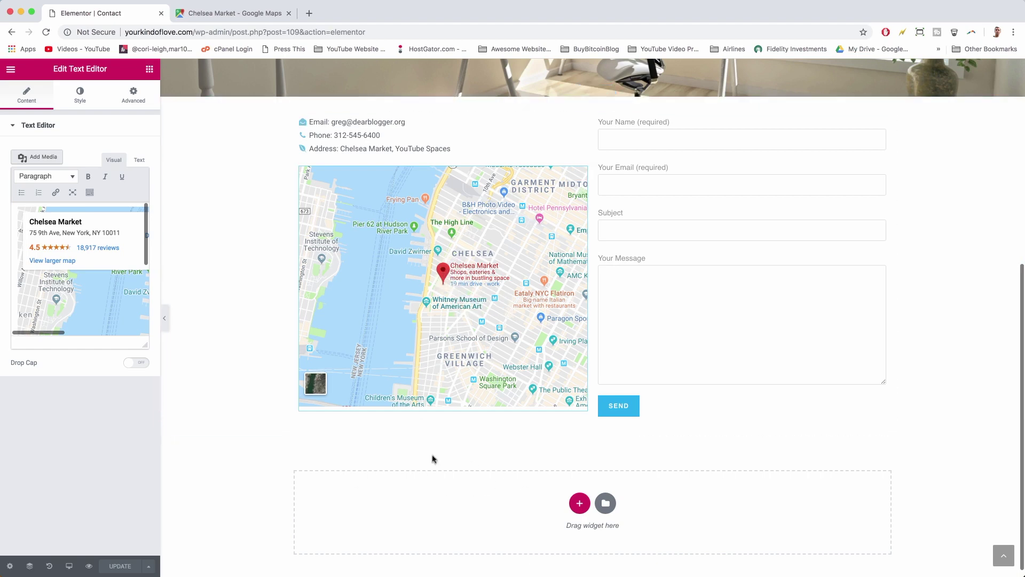
{"action": "left_click", "coordinate": [606, 503]}
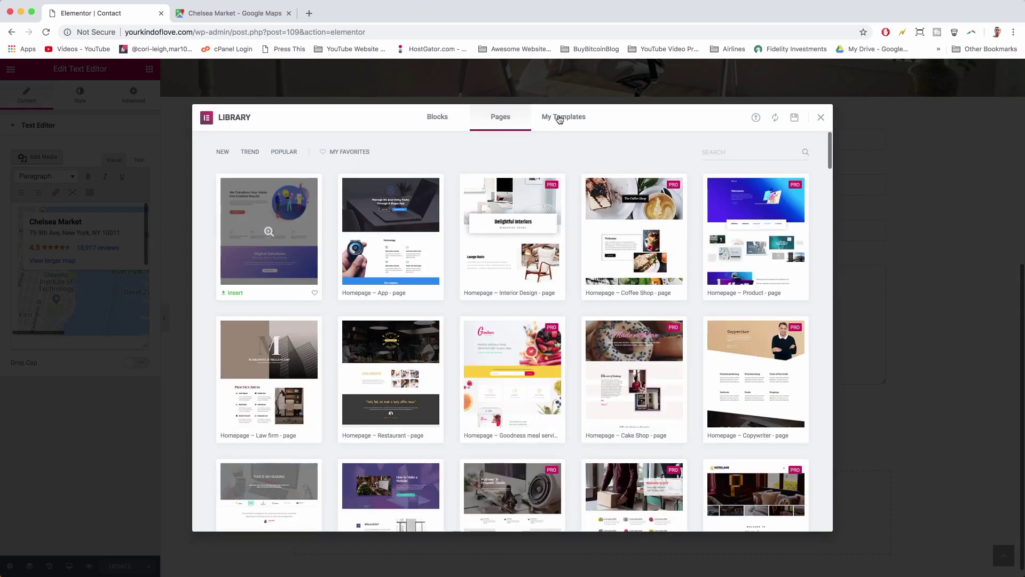
- Insert the saved Footer template from My Templates without its document settings
{"action": "left_click", "coordinate": [558, 117]}
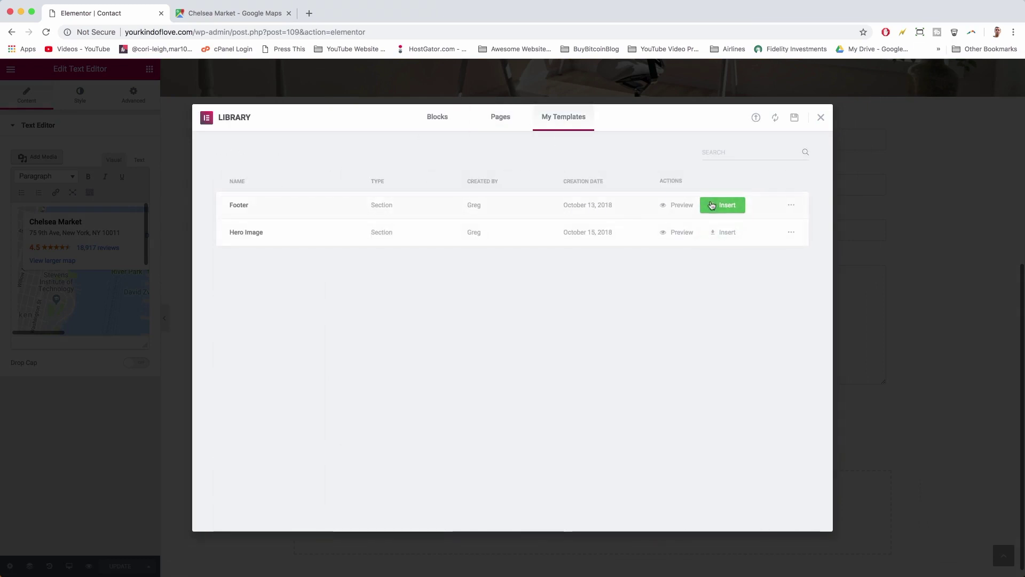
{"action": "left_click", "coordinate": [724, 205]}
{"action": "left_click", "coordinate": [464, 354]}
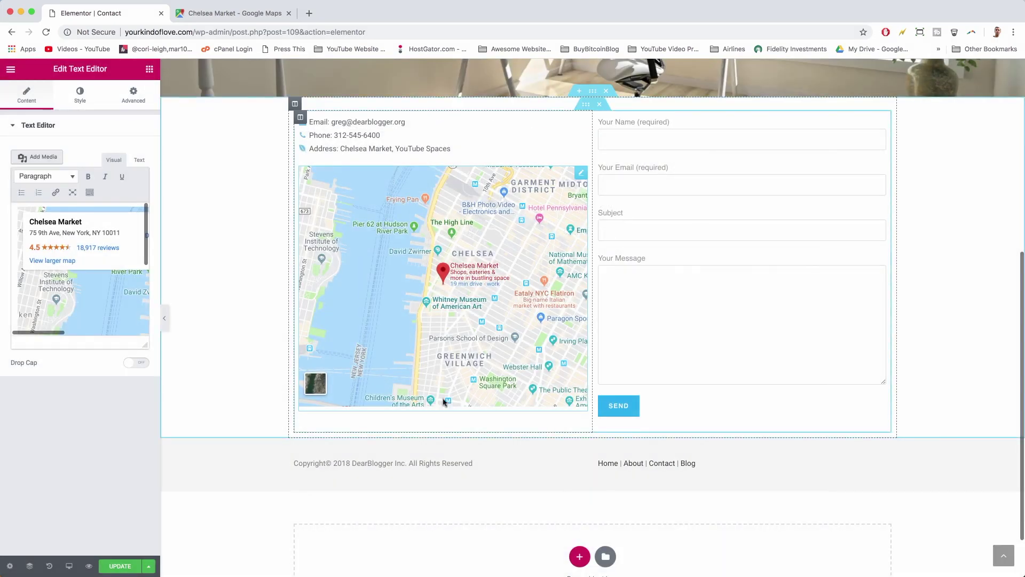
- Give the contact section 40 px linked margins, update the page, and close the Google Maps tab
{"action": "scroll", "coordinate": [236, 284], "scroll_direction": "up", "scroll_amount": 1}
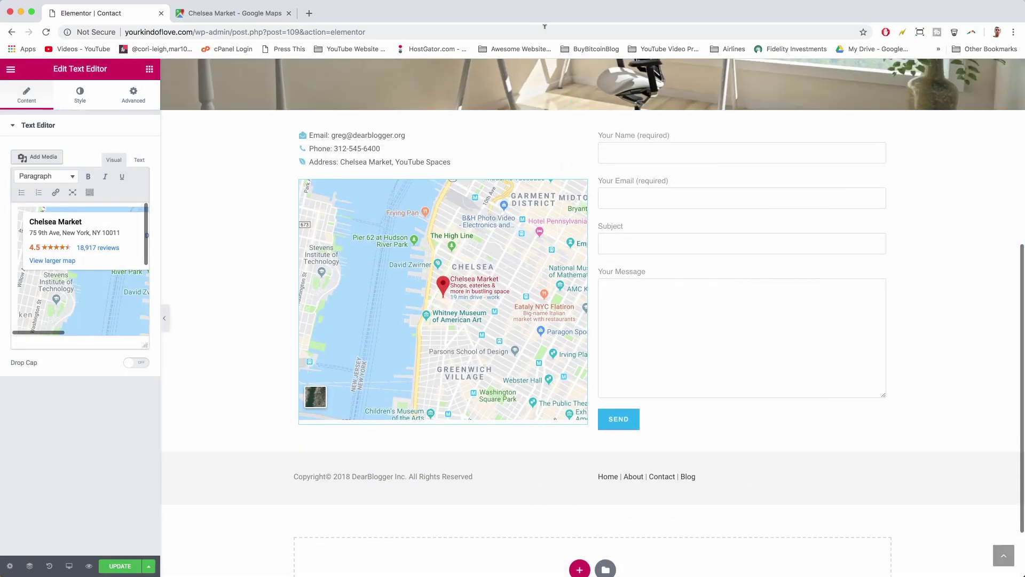
{"action": "left_click", "coordinate": [593, 105]}
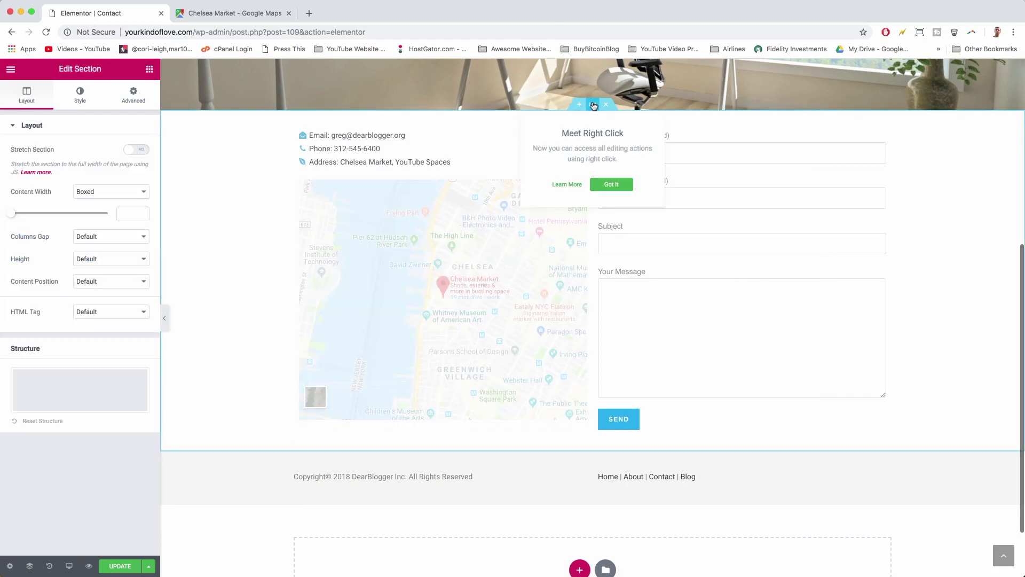
{"action": "left_click", "coordinate": [609, 185]}
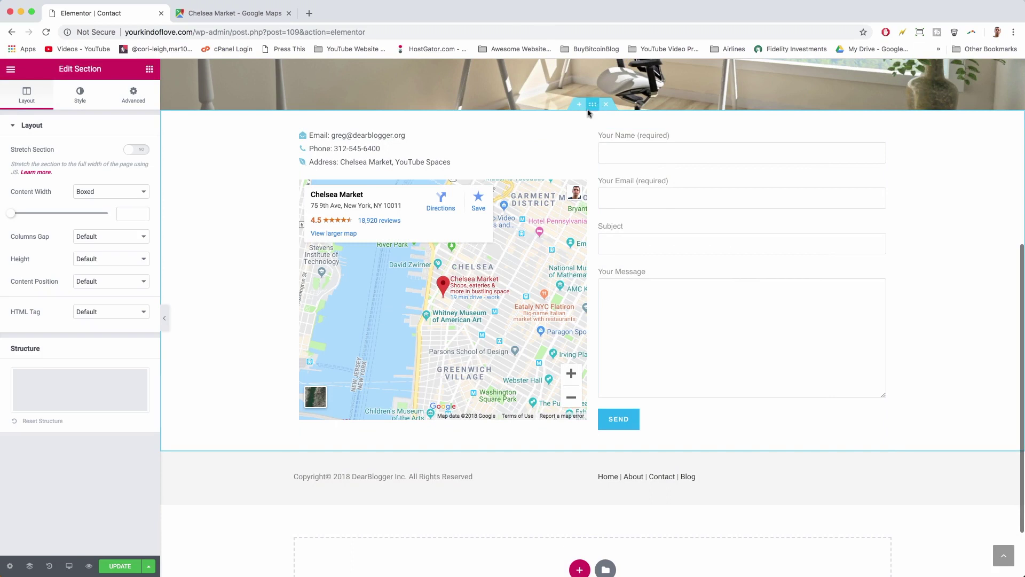
{"action": "left_click", "coordinate": [136, 99]}
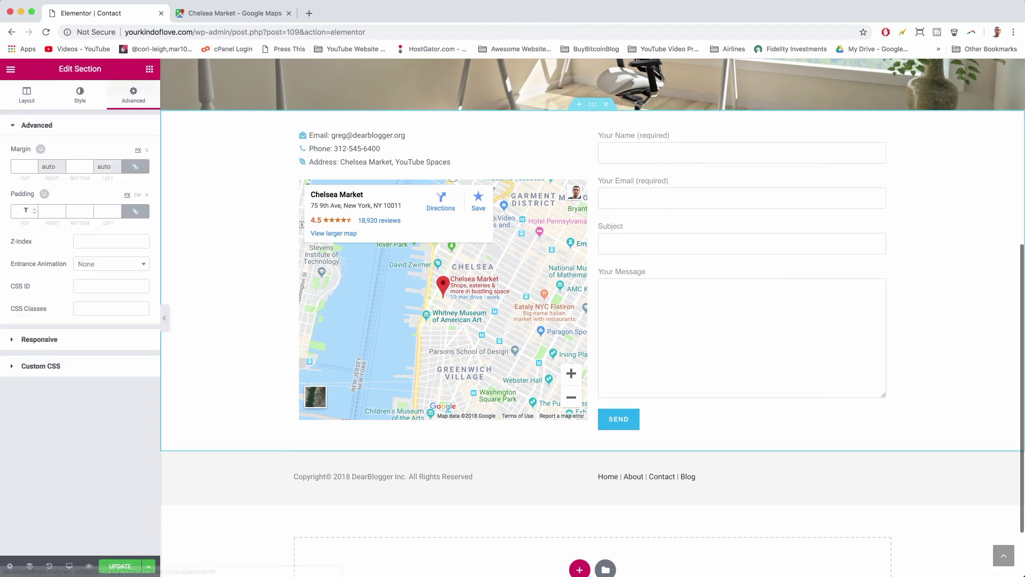
{"action": "left_click", "coordinate": [23, 167]}
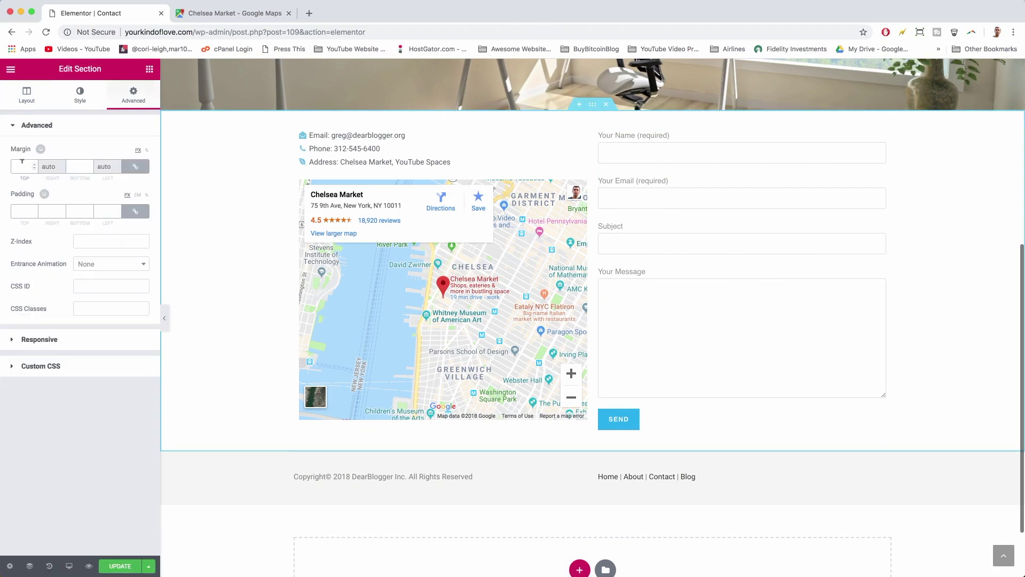
{"action": "type", "text": "40"}
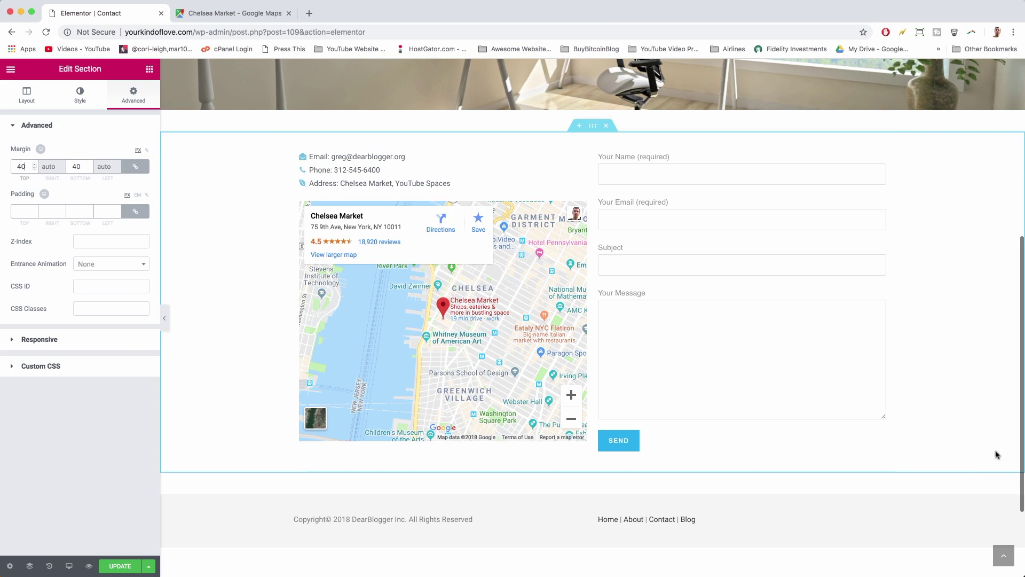
{"action": "left_click", "coordinate": [135, 166]}
{"action": "left_click", "coordinate": [135, 166]}
{"action": "left_click", "coordinate": [129, 567]}
{"action": "left_click", "coordinate": [288, 13]}
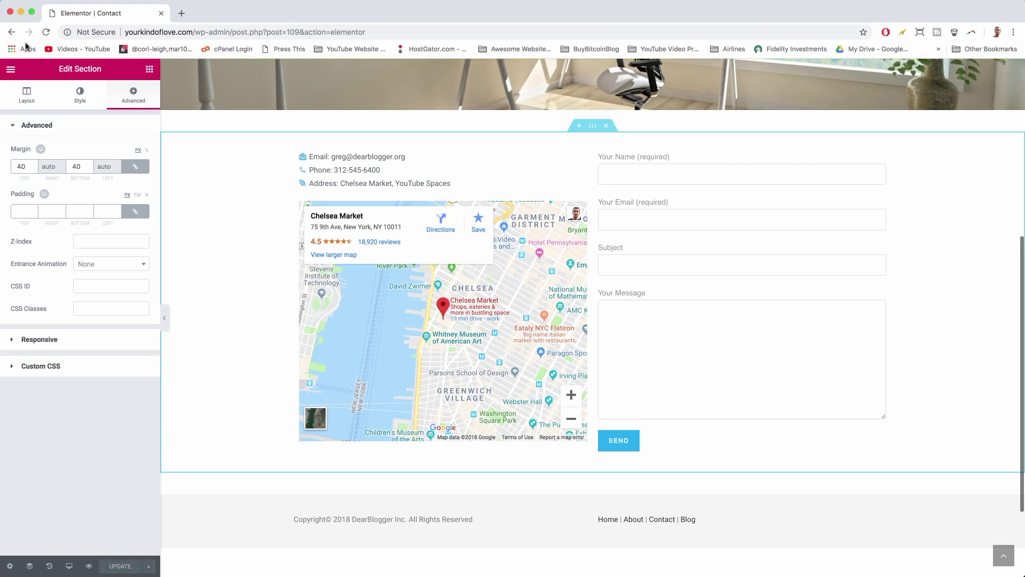
- Remove the admin path from the address to load the site's homepage
{"action": "left_click", "coordinate": [189, 26]}
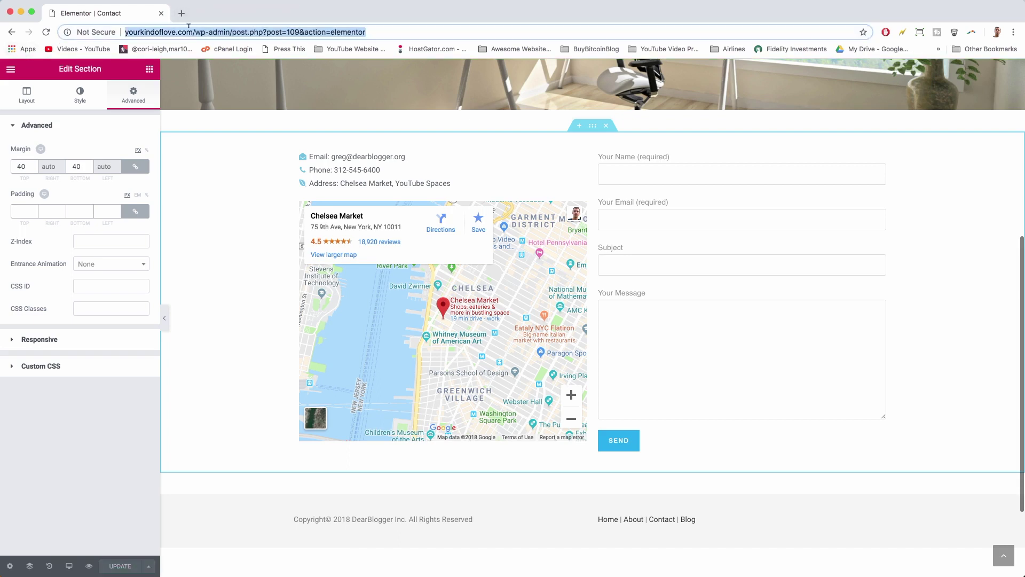
{"action": "left_click", "coordinate": [197, 32]}
{"action": "left_click_drag", "start_coordinate": [197, 32], "coordinate": [429, 39]}
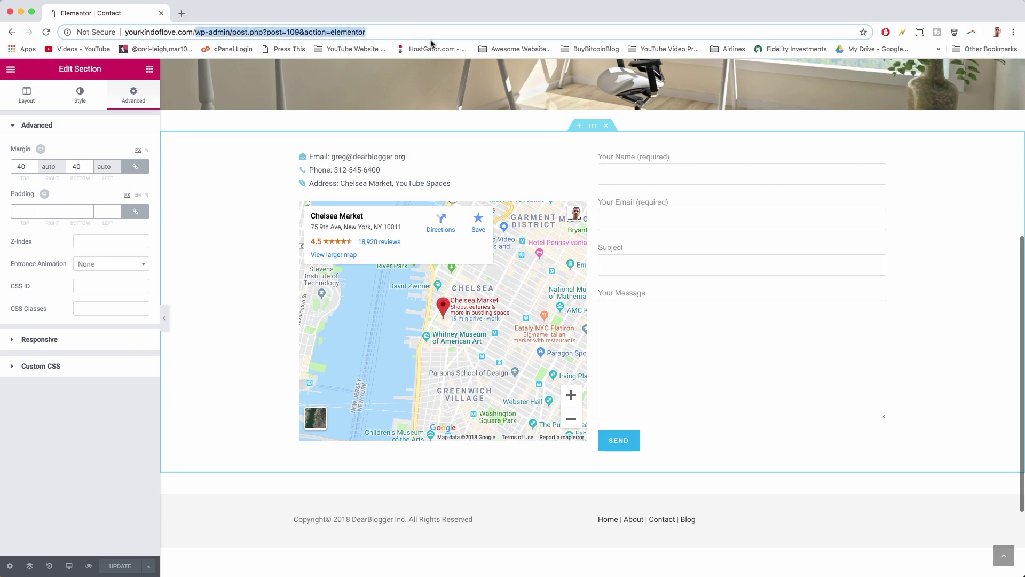
{"action": "key", "text": "BackSpace"}
{"action": "key", "text": "Return"}
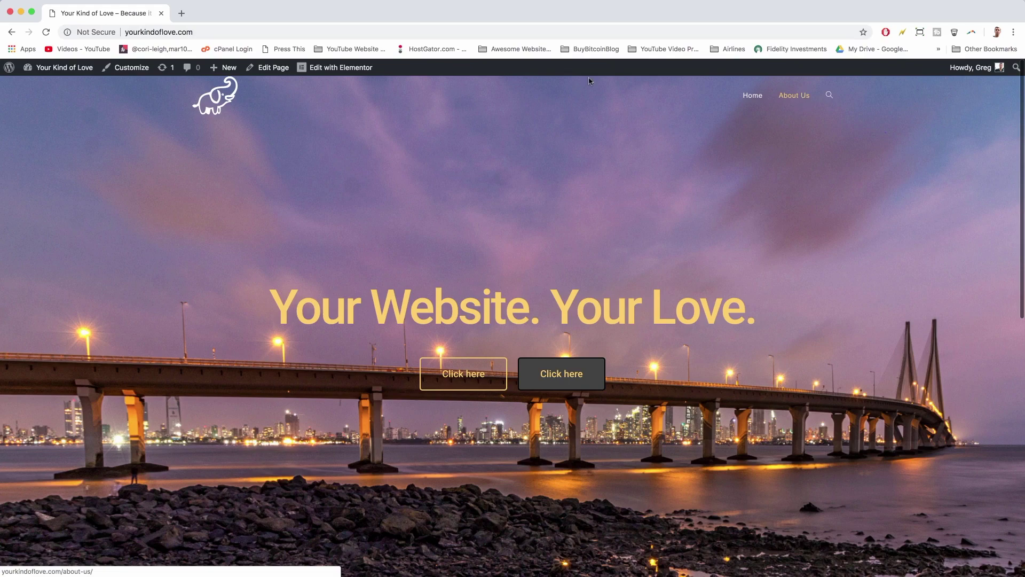
- Scroll the homepage and open the live Contact page from the footer
{"action": "scroll", "coordinate": [584, 141], "scroll_direction": "down", "scroll_amount": 15}
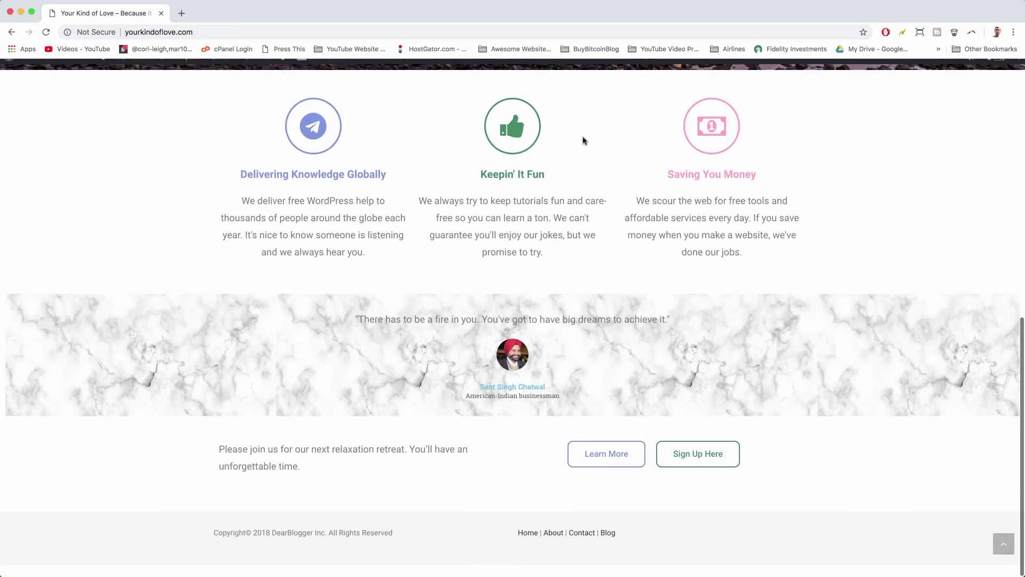
{"action": "scroll", "coordinate": [683, 520], "scroll_direction": "up", "scroll_amount": 15}
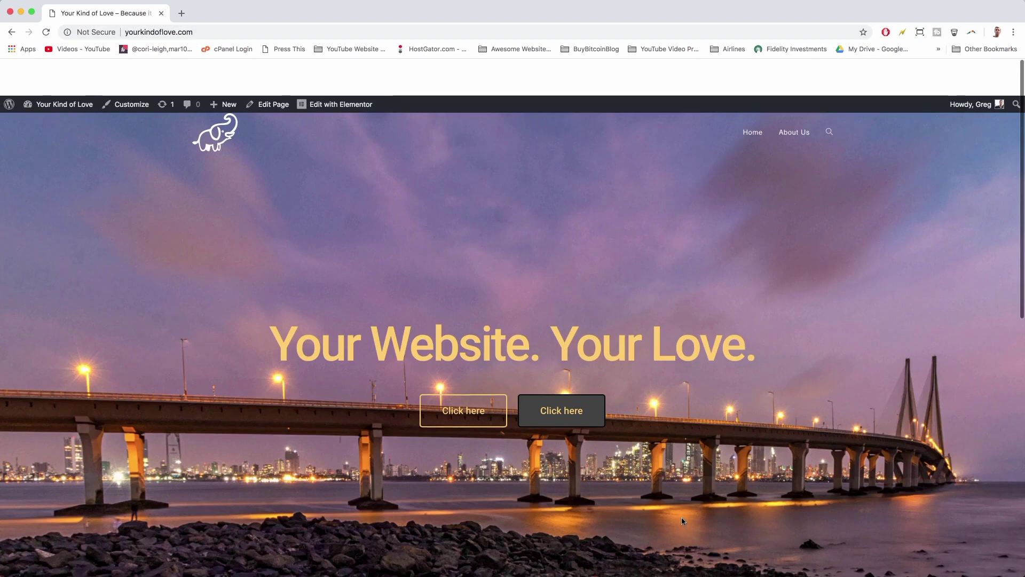
{"action": "scroll", "coordinate": [736, 111], "scroll_direction": "down", "scroll_amount": 15}
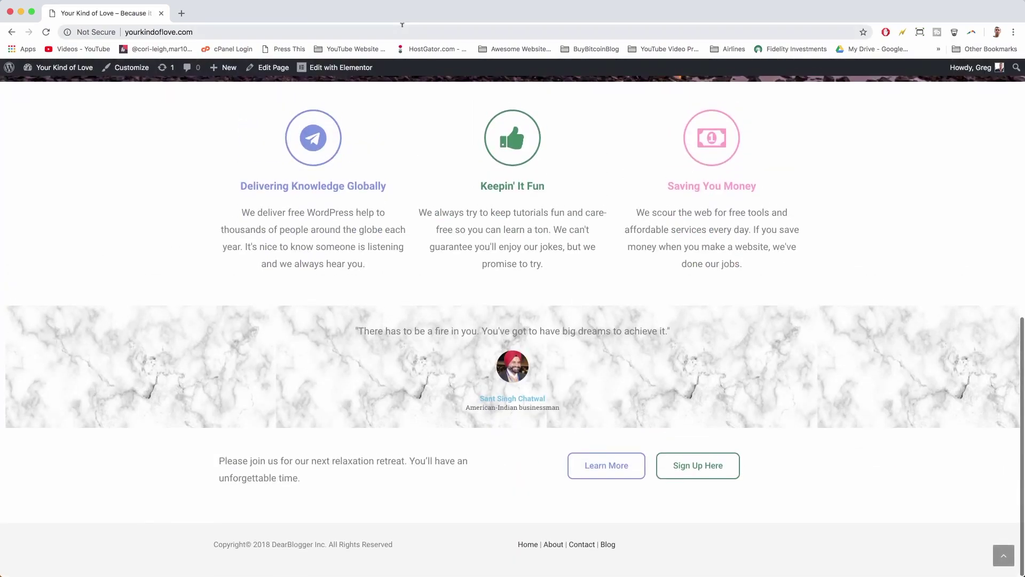
{"action": "scroll", "coordinate": [587, 144], "scroll_direction": "up", "scroll_amount": 15}
{"action": "scroll", "coordinate": [406, 181], "scroll_direction": "down", "scroll_amount": 15}
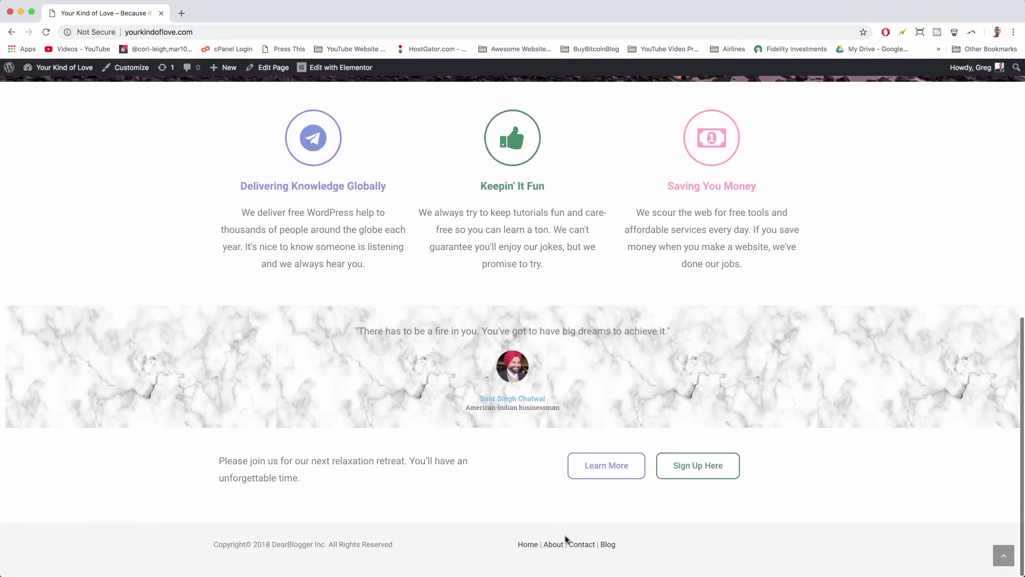
{"action": "left_click", "coordinate": [582, 545]}
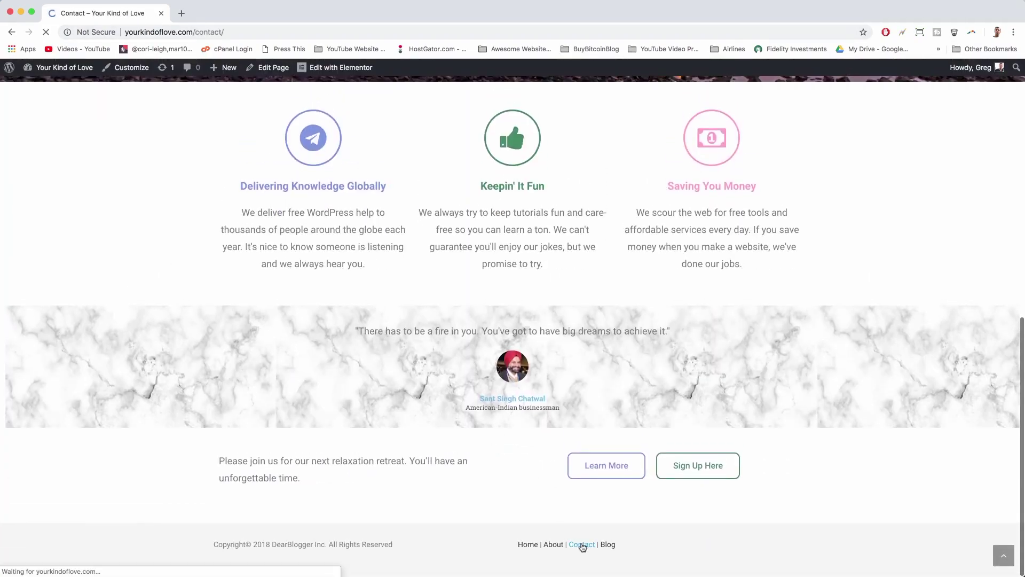
{"action": "scroll", "coordinate": [472, 376], "scroll_direction": "down", "scroll_amount": 6}
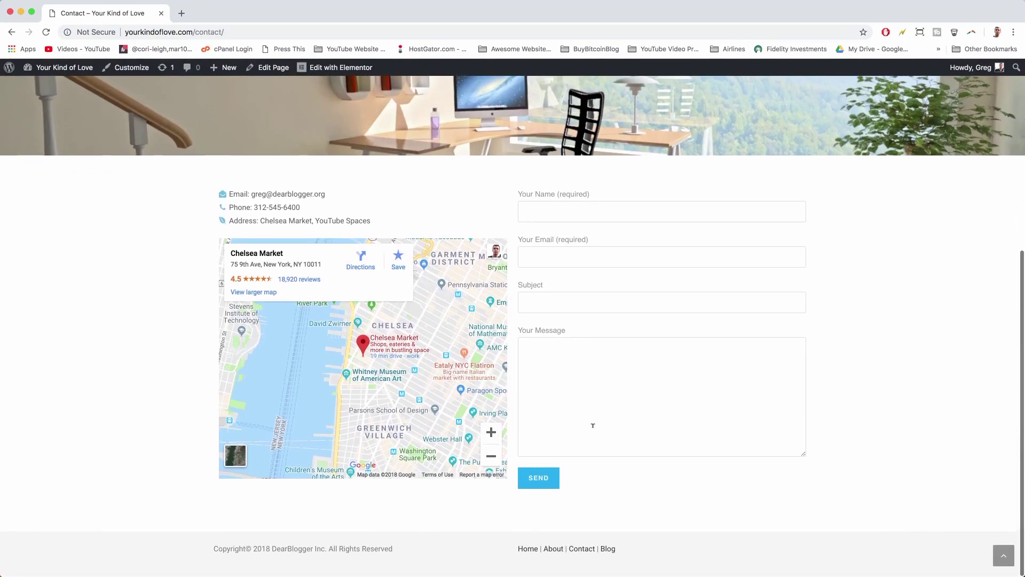
{"action": "scroll", "coordinate": [593, 425], "scroll_direction": "up", "scroll_amount": 10}
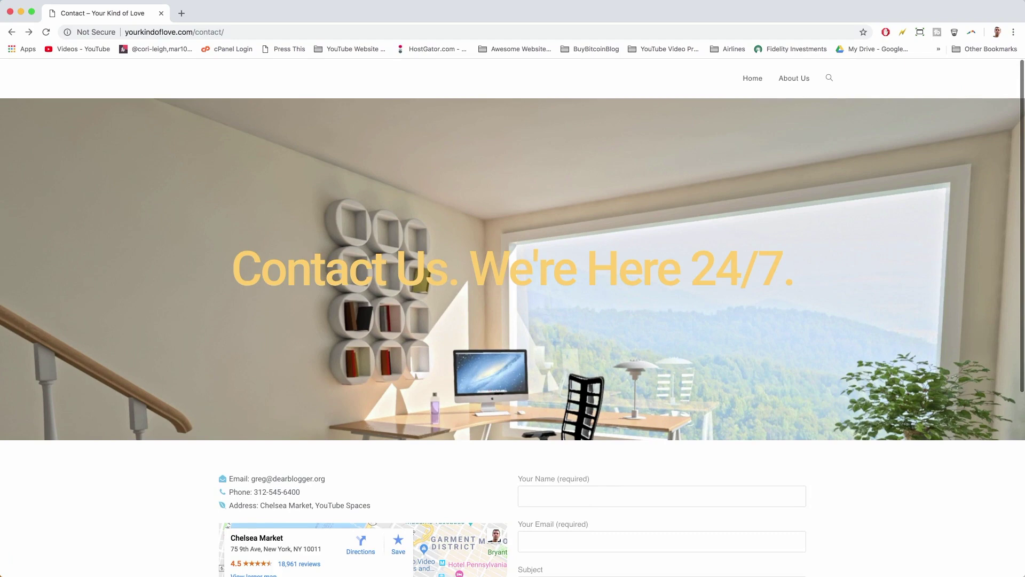
- Replace 'contact' in the address with 'login' to reach the site's login page
{"action": "left_click", "coordinate": [206, 33]}
{"action": "double_click", "coordinate": [203, 33]}
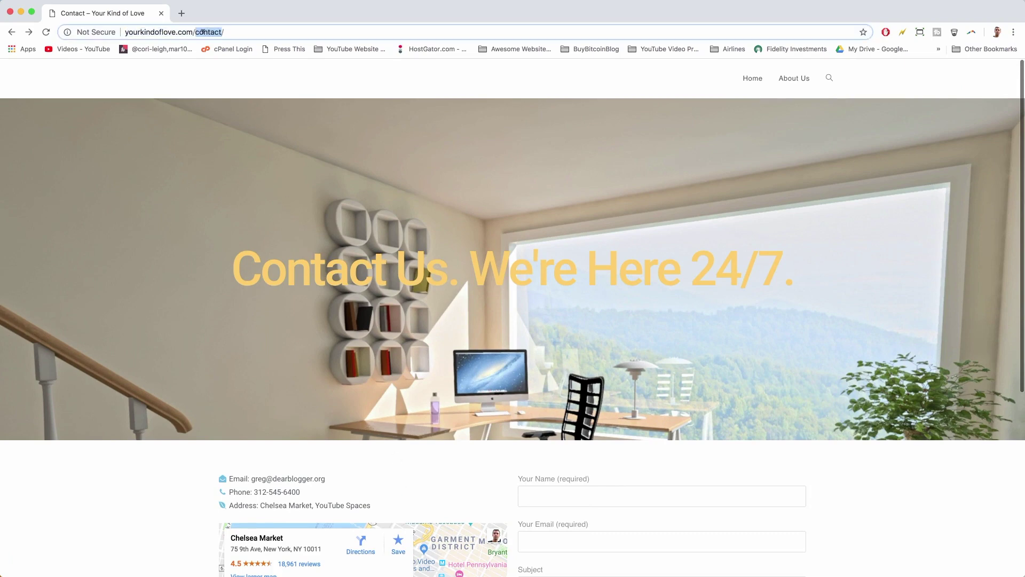
{"action": "type", "text": "wp"}
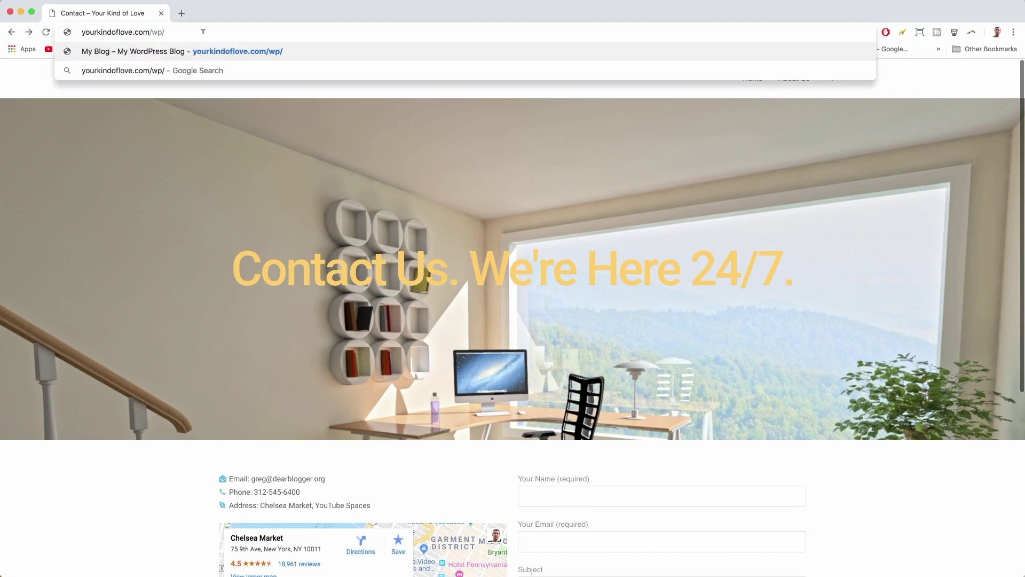
{"action": "type", "text": "-admion"}
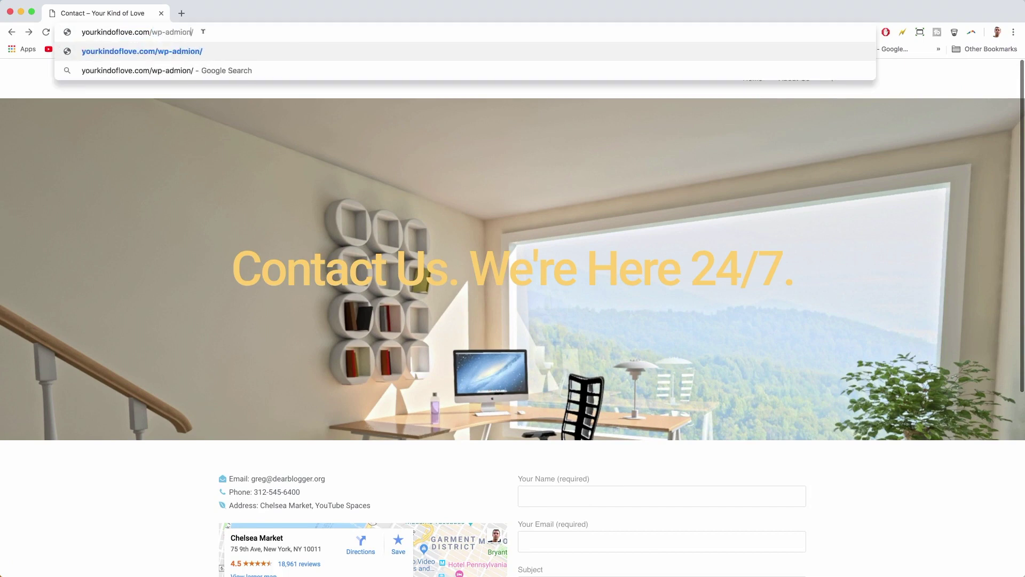
{"action": "key", "text": "BackSpace"}
{"action": "key", "text": "BackSpace"}
{"action": "key", "text": "BackSpace"}
{"action": "key", "text": "BackSpace"}
{"action": "key", "text": "BackSpace"}
{"action": "key", "text": "BackSpace"}
{"action": "key", "text": "BackSpace"}
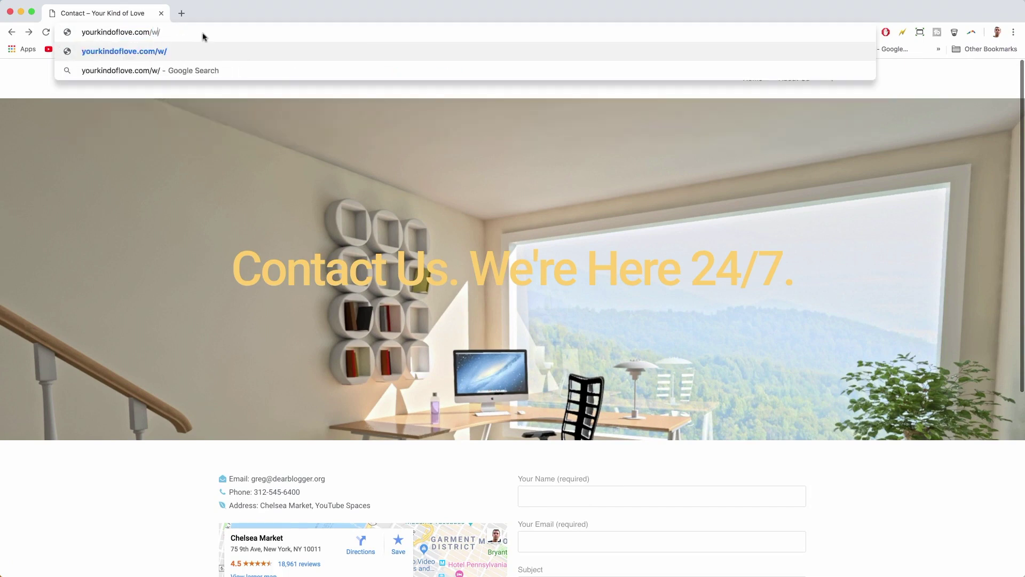
{"action": "type", "text": "login"}
{"action": "key", "text": "Return"}
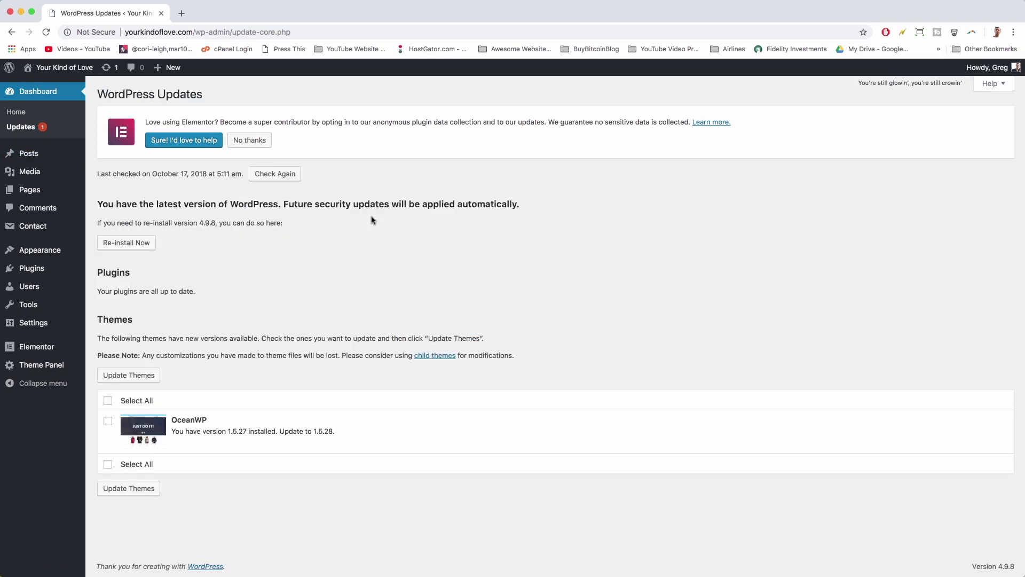
- Update the OceanWP theme to 1.5.28, then open the live Contact page from the footer
{"action": "left_click", "coordinate": [141, 378]}
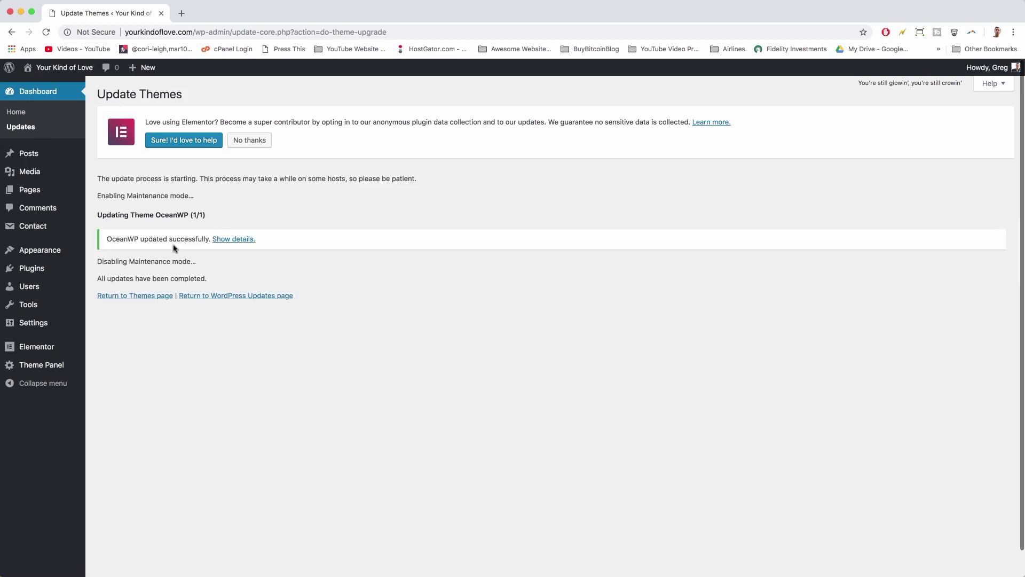
{"action": "left_click", "coordinate": [64, 72]}
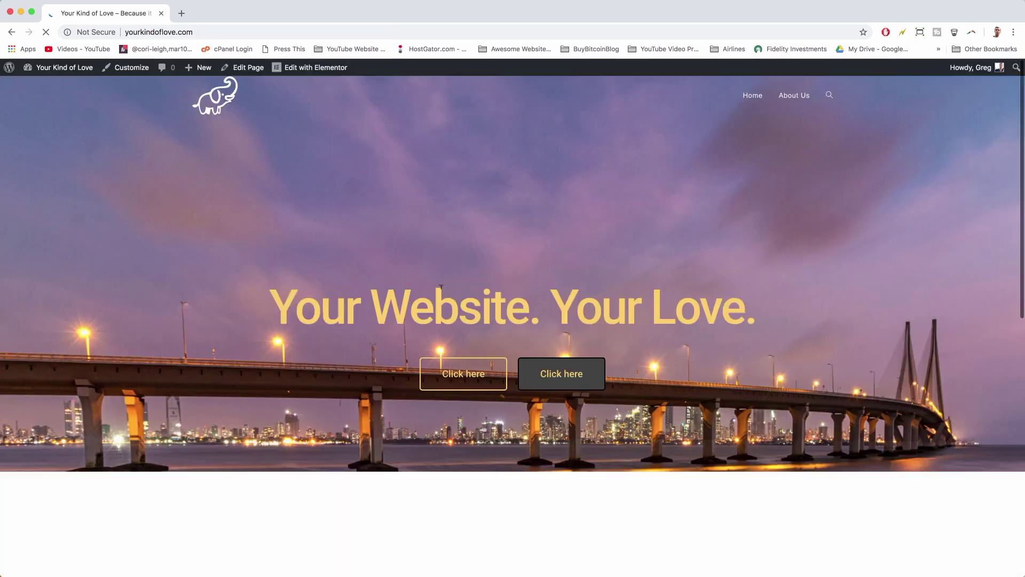
{"action": "scroll", "coordinate": [702, 171], "scroll_direction": "down", "scroll_amount": 15}
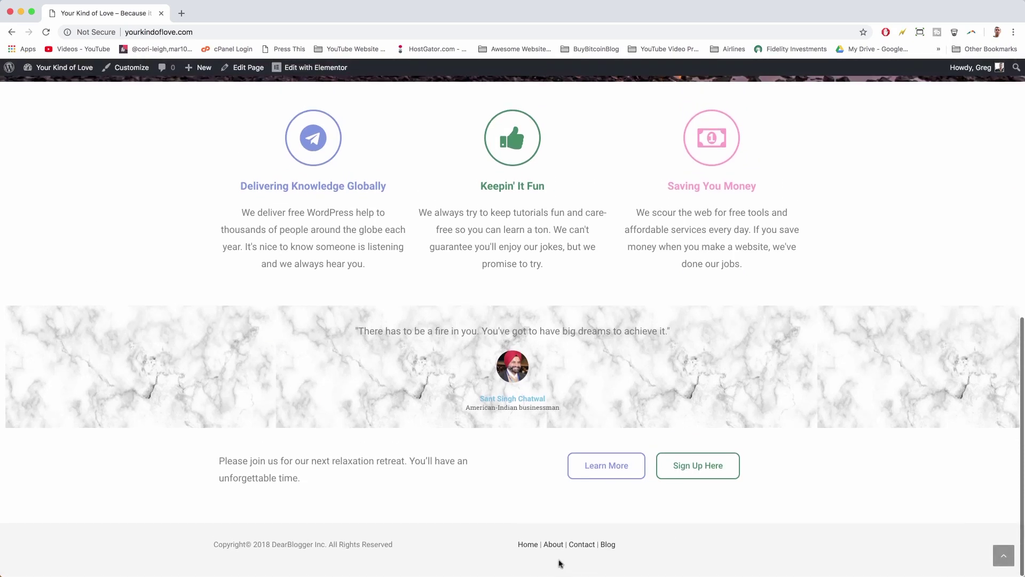
{"action": "left_click", "coordinate": [584, 545]}
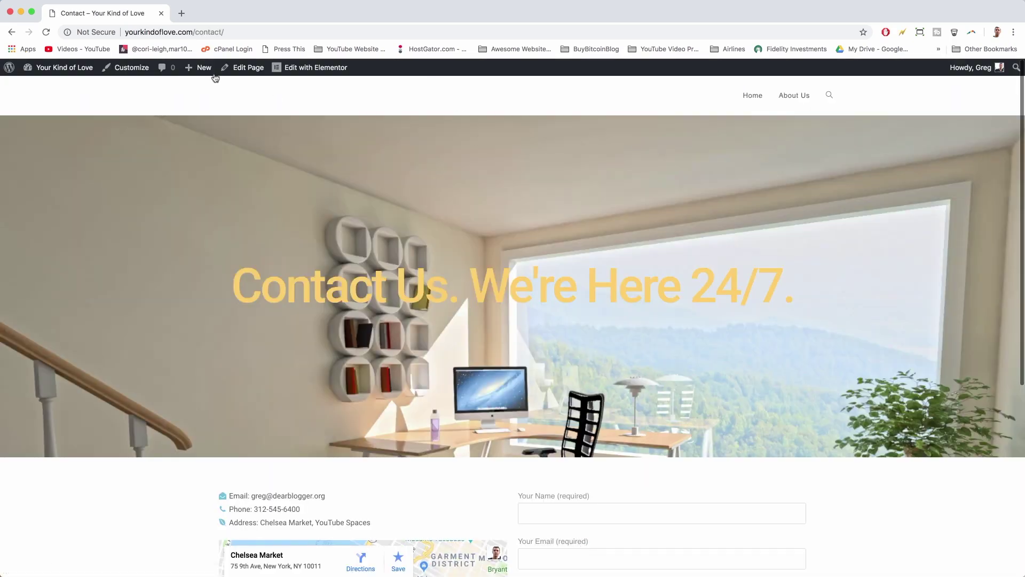
- Set the Contact page's OceanWP header style to Transparent and update the page
{"action": "left_click", "coordinate": [247, 69]}
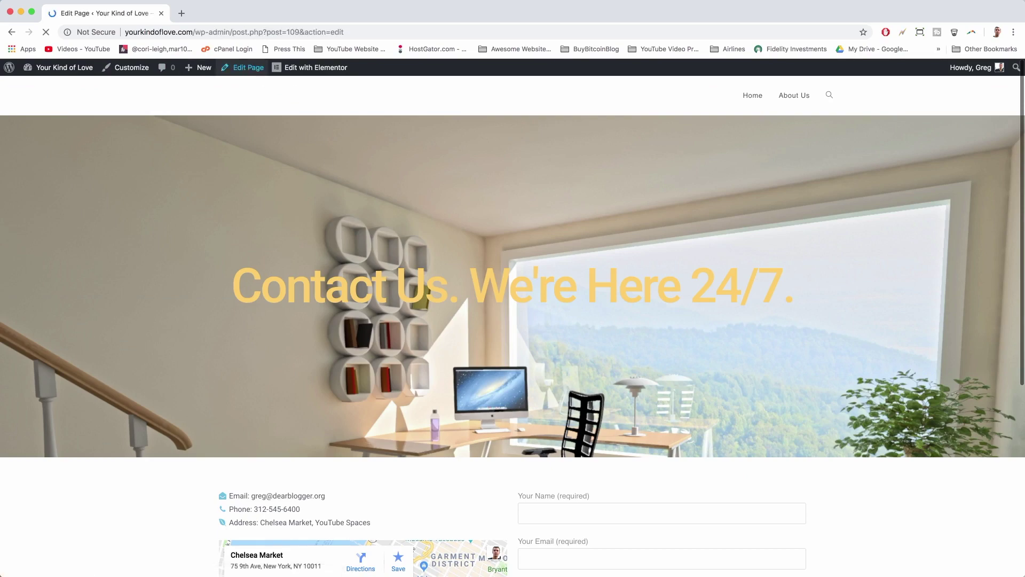
{"action": "scroll", "coordinate": [407, 287], "scroll_direction": "down", "scroll_amount": 5}
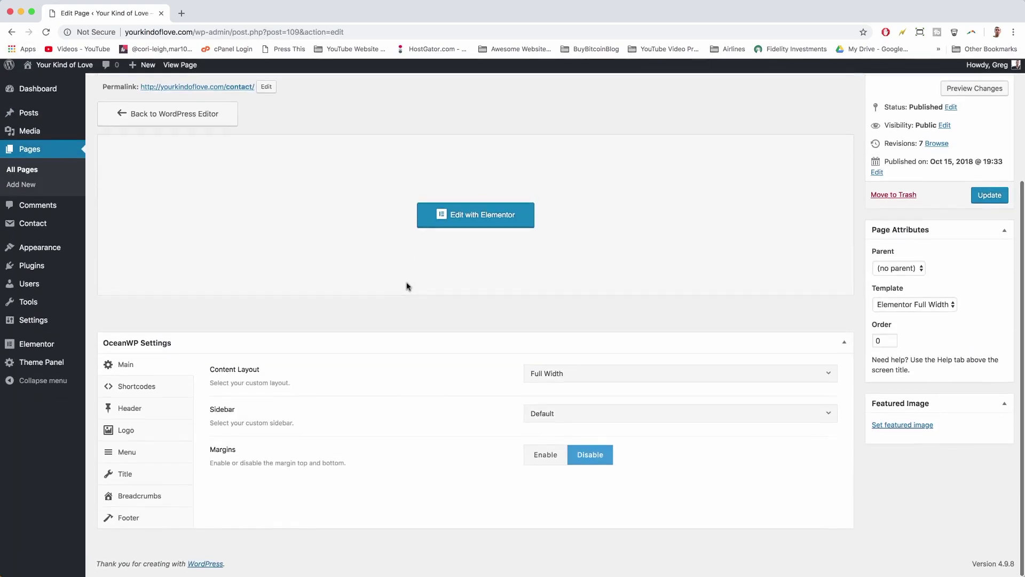
{"action": "left_click", "coordinate": [147, 417]}
{"action": "left_click", "coordinate": [622, 456]}
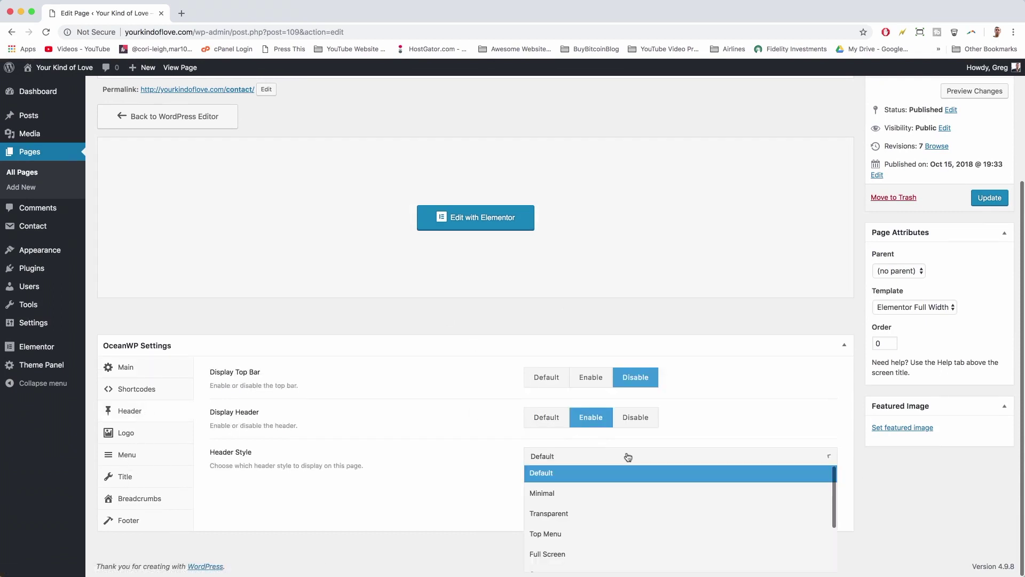
{"action": "left_click", "coordinate": [628, 512]}
{"action": "left_click", "coordinate": [989, 198]}
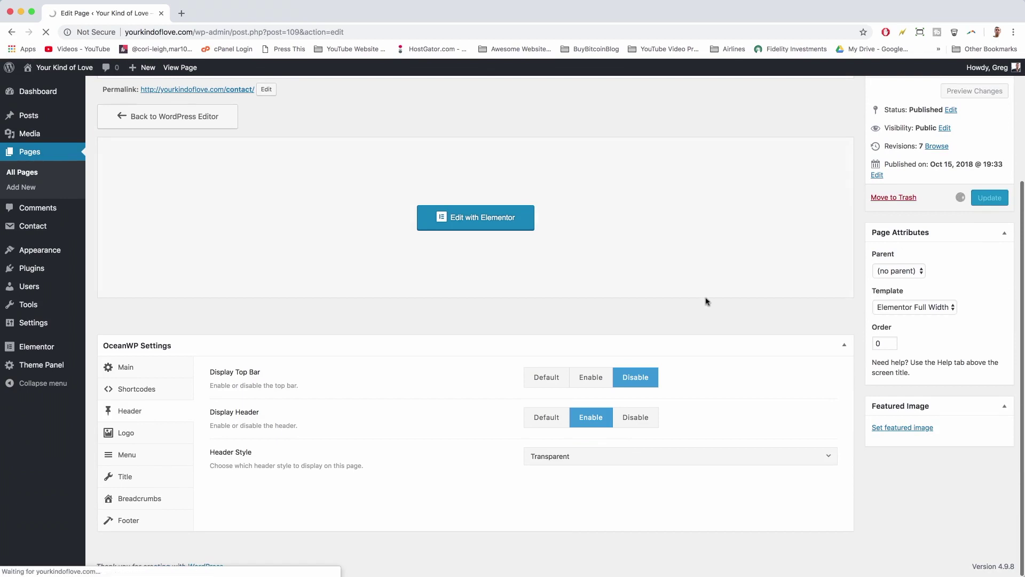
- Set the page's menu link colour to white #ffffff
{"action": "left_click", "coordinate": [159, 462]}
{"action": "scroll", "coordinate": [550, 407], "scroll_direction": "down", "scroll_amount": 5}
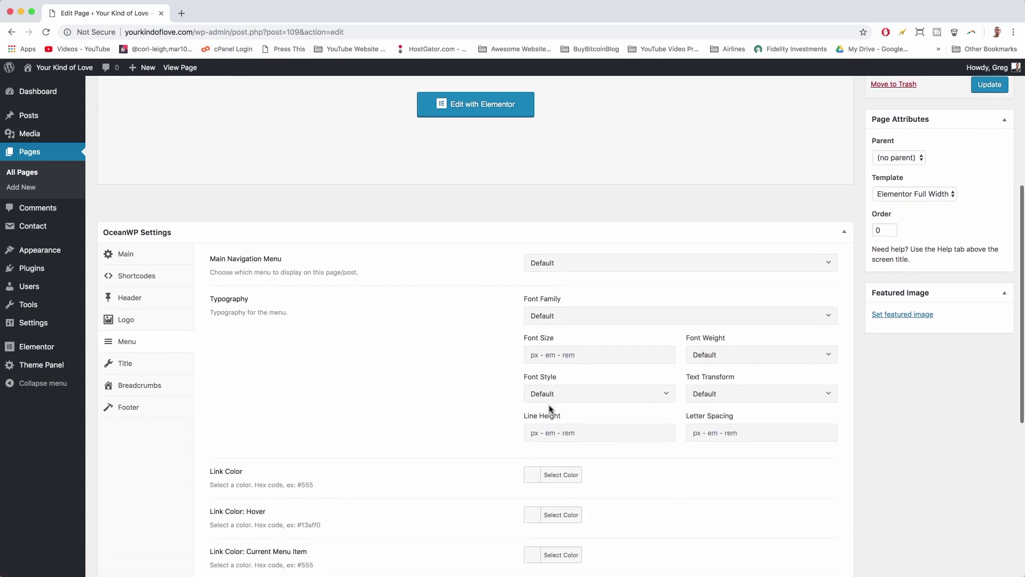
{"action": "left_click", "coordinate": [536, 441]}
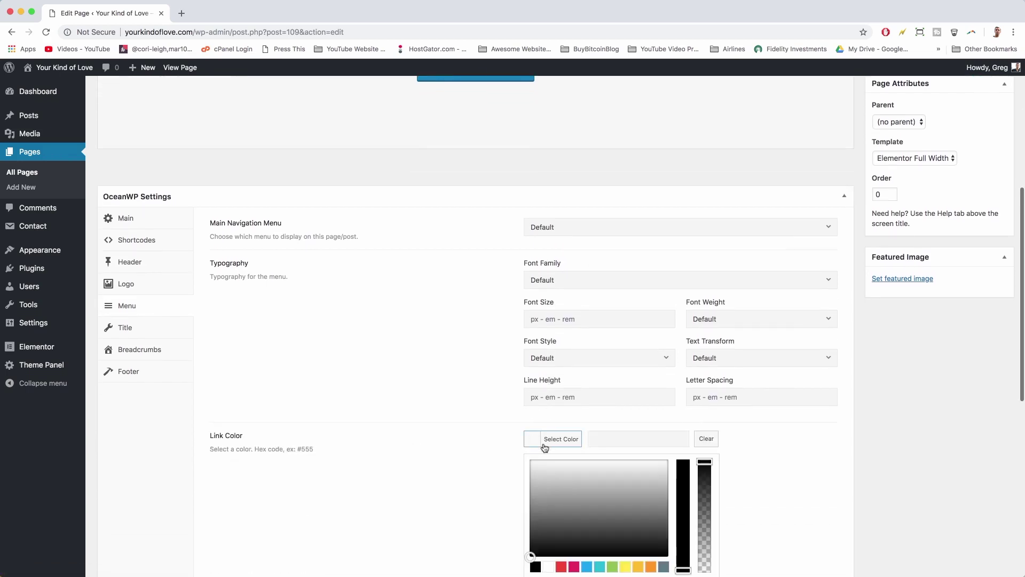
{"action": "scroll", "coordinate": [551, 510], "scroll_direction": "down", "scroll_amount": 3}
{"action": "left_click", "coordinate": [552, 496]}
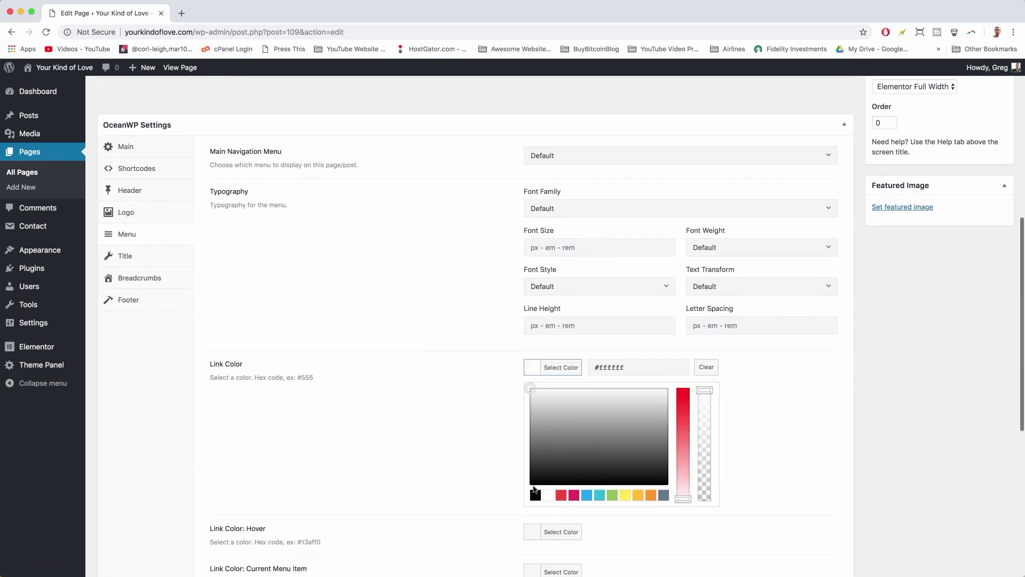
{"action": "scroll", "coordinate": [448, 425], "scroll_direction": "down", "scroll_amount": 3}
- Set the menu link hover colour to yellow #fed164
{"action": "left_click", "coordinate": [535, 437]}
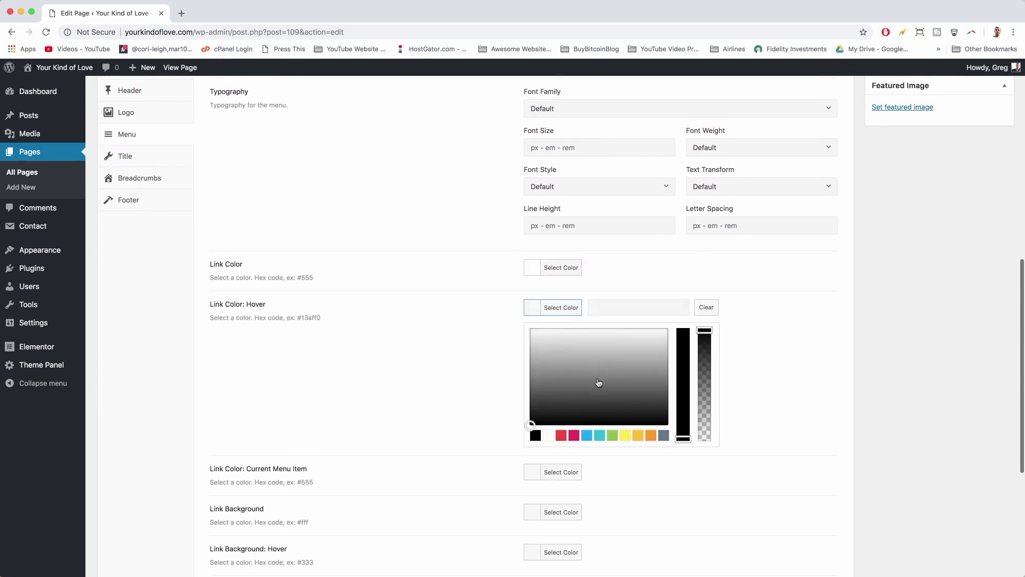
{"action": "left_click", "coordinate": [624, 302]}
{"action": "right_click", "coordinate": [624, 303]}
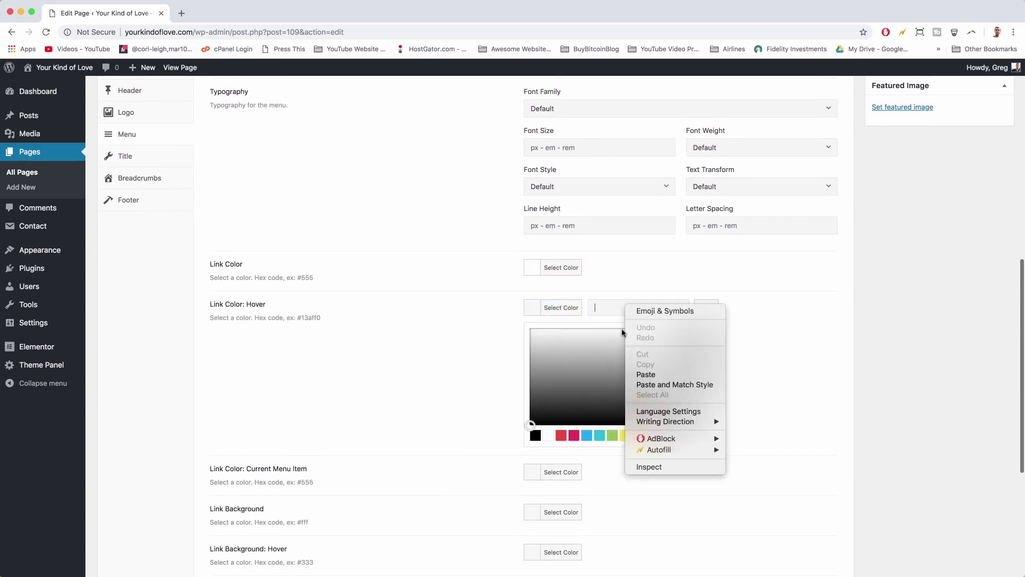
{"action": "left_click", "coordinate": [641, 372]}
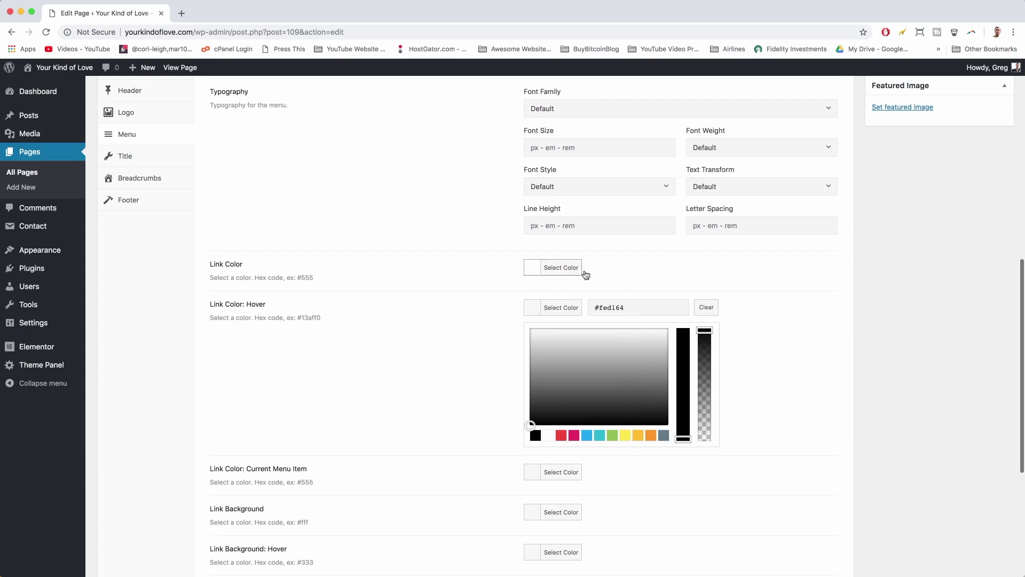
{"action": "scroll", "coordinate": [621, 305], "scroll_direction": "up", "scroll_amount": 10}
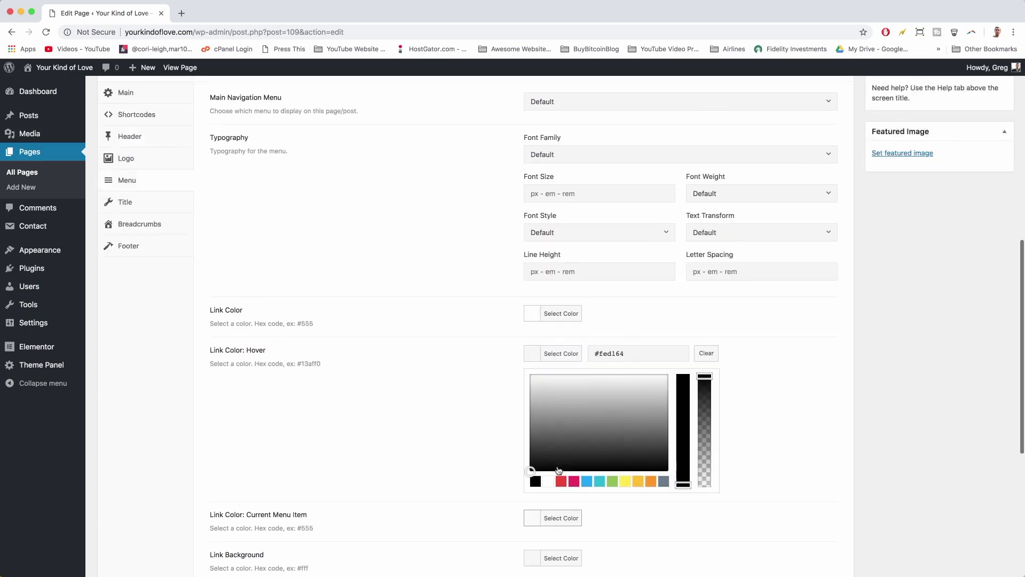
{"action": "scroll", "coordinate": [693, 366], "scroll_direction": "down", "scroll_amount": 7}
{"action": "scroll", "coordinate": [693, 366], "scroll_direction": "down", "scroll_amount": 4}
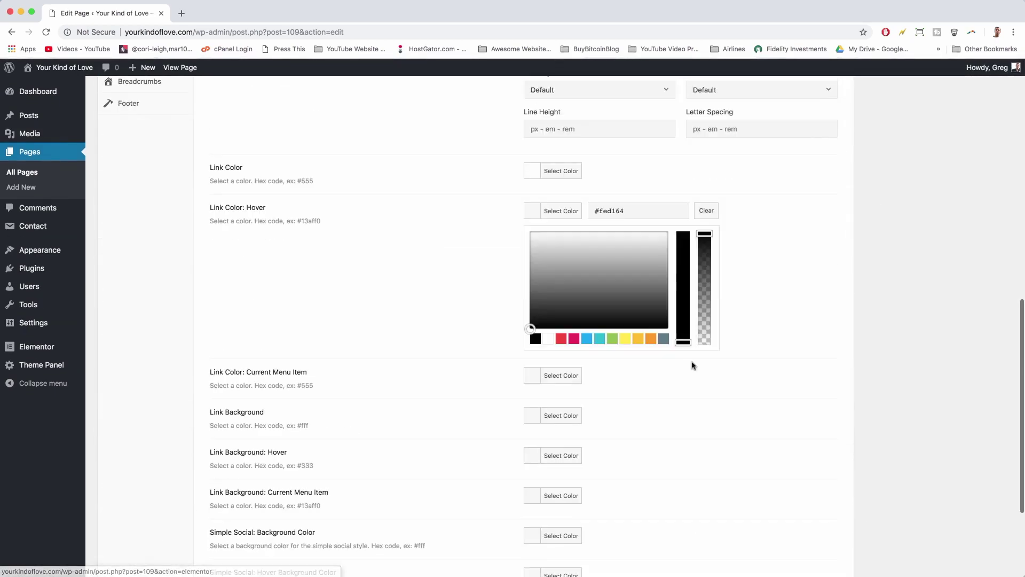
{"action": "left_click", "coordinate": [812, 296]}
- Save the menu colour changes and view the live Contact page
{"action": "scroll", "coordinate": [812, 296], "scroll_direction": "up", "scroll_amount": 15}
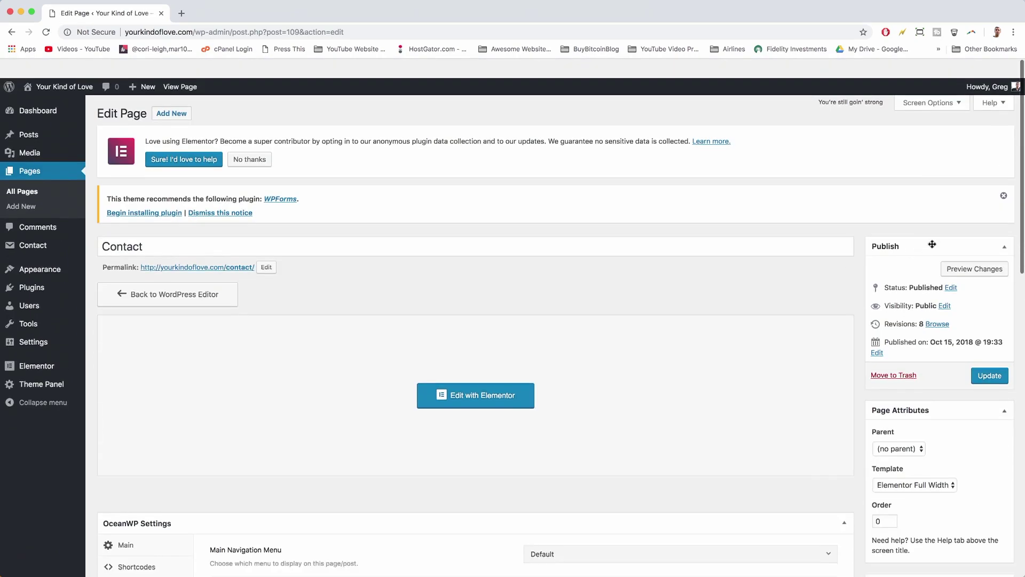
{"action": "left_click", "coordinate": [990, 356]}
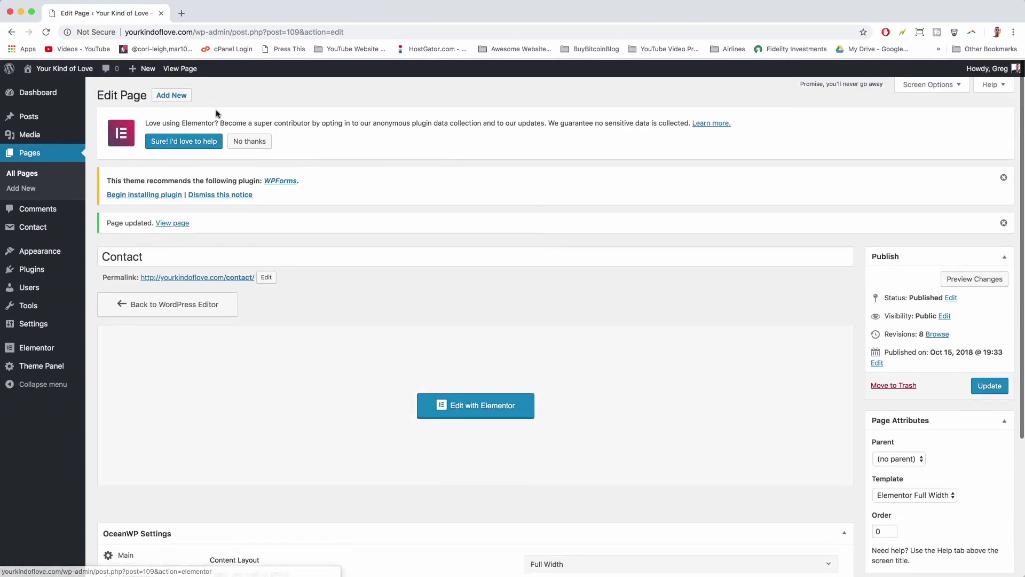
{"action": "left_click", "coordinate": [172, 71]}
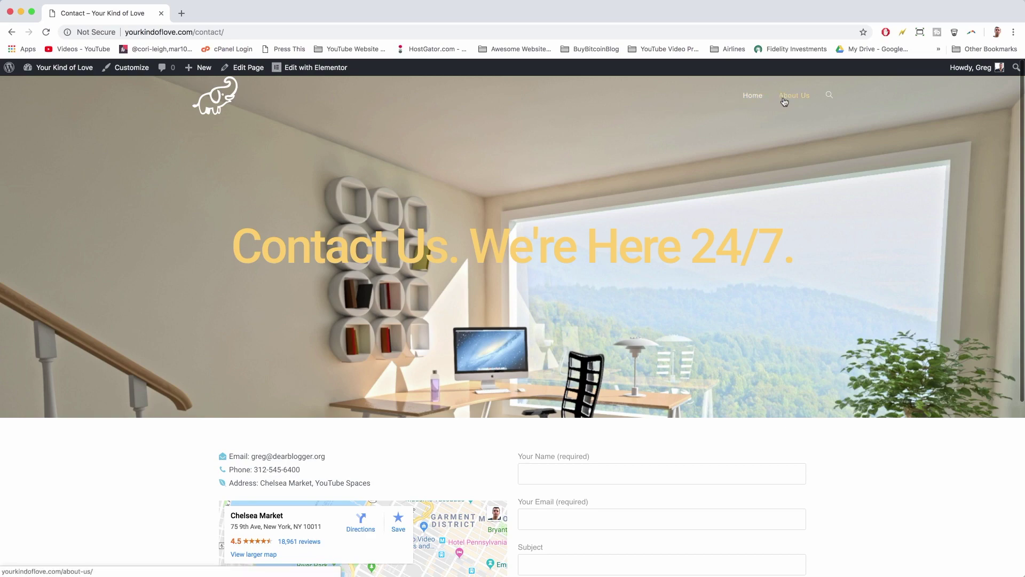
{"action": "scroll", "coordinate": [565, 176], "scroll_direction": "down", "scroll_amount": 5}
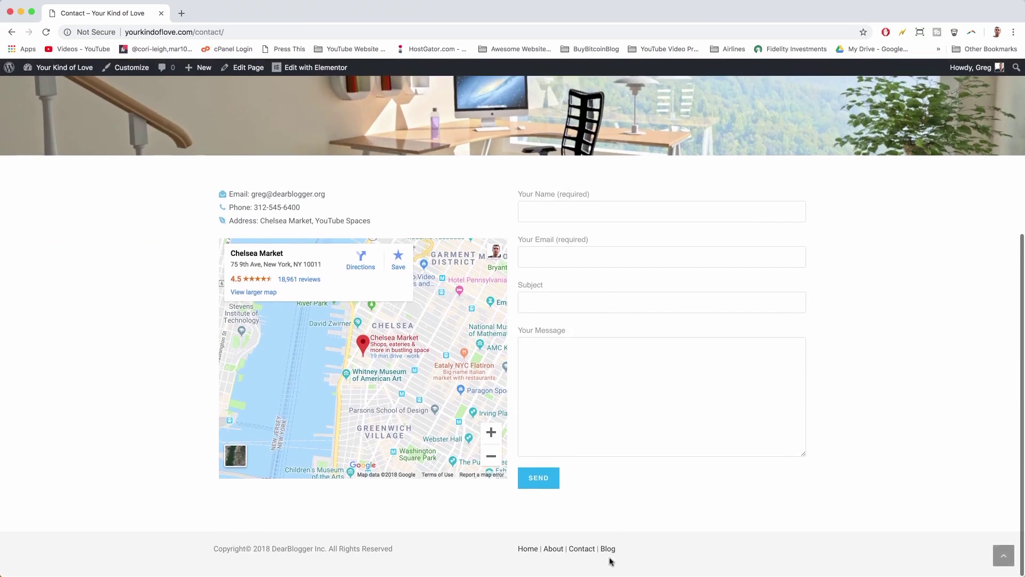
- Open the Blog page from the footer and look over its post and sidebar widgets
{"action": "left_click", "coordinate": [608, 548]}
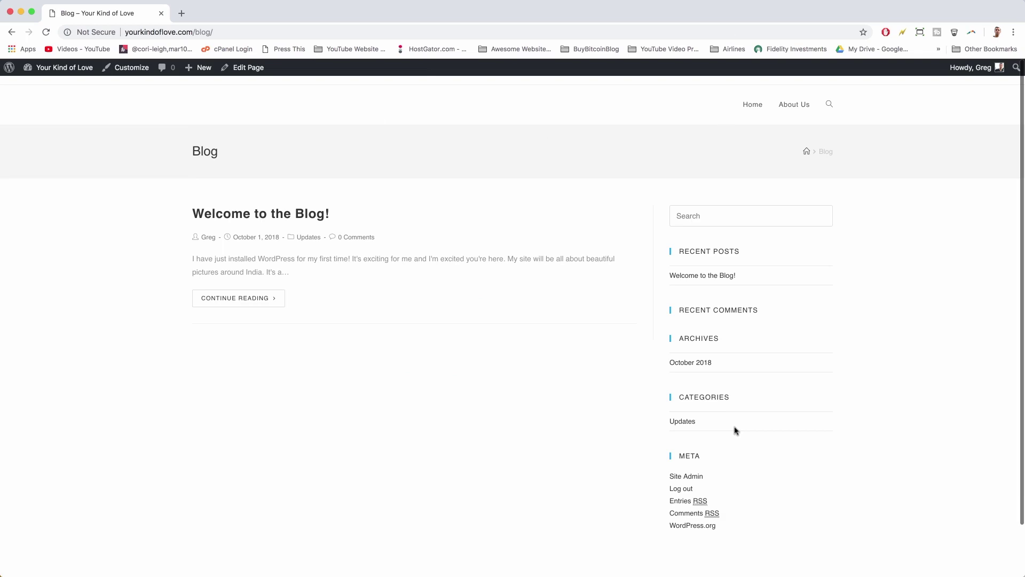
{"action": "scroll", "coordinate": [522, 294], "scroll_direction": "down", "scroll_amount": 2}
{"action": "scroll", "coordinate": [522, 293], "scroll_direction": "up", "scroll_amount": 2}
{"action": "scroll", "coordinate": [747, 187], "scroll_direction": "down", "scroll_amount": 2}
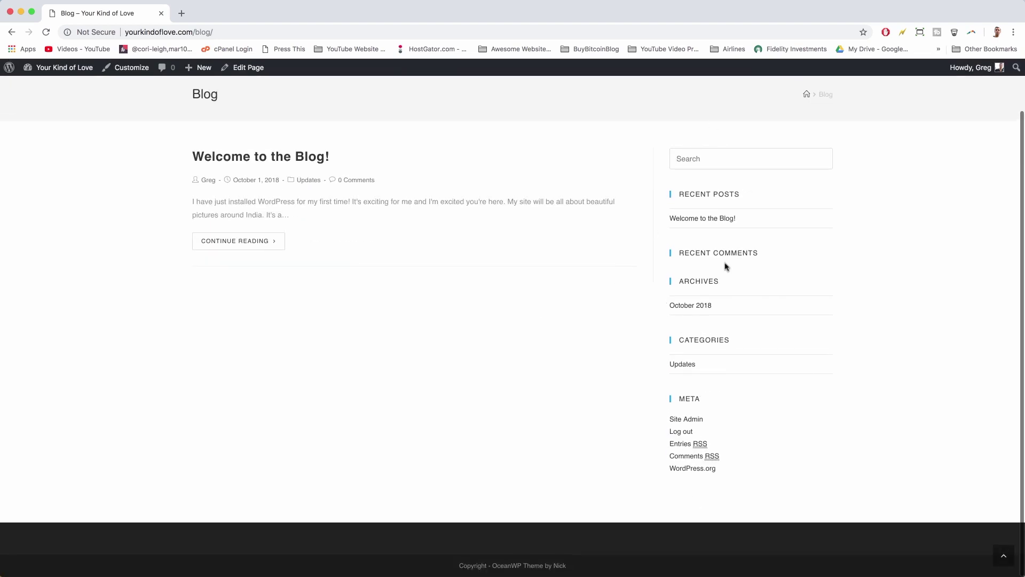
{"action": "scroll", "coordinate": [726, 266], "scroll_direction": "up", "scroll_amount": 2}
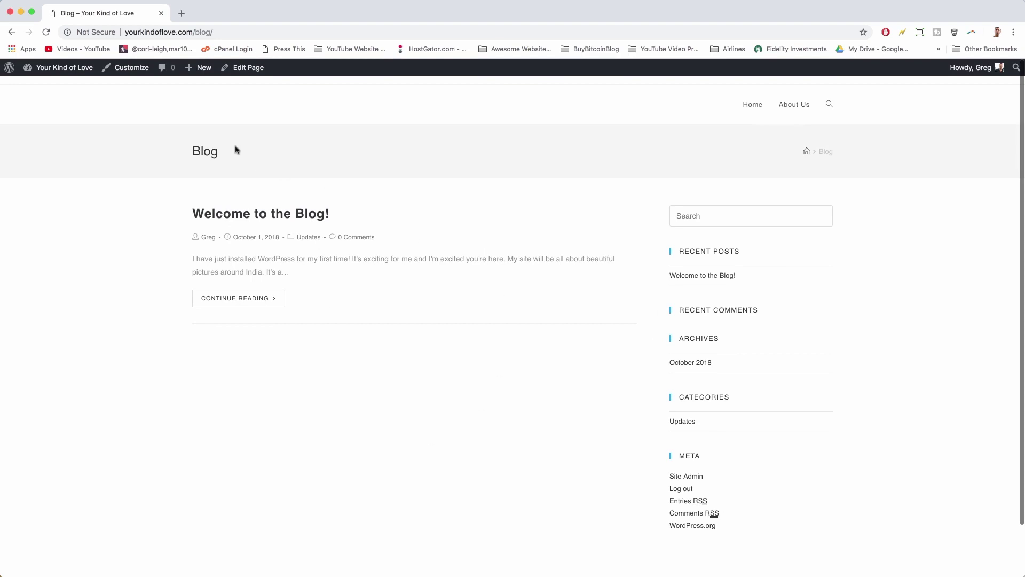
- Open the Blog page editor and read its latest-posts page notice
{"action": "left_click", "coordinate": [242, 69]}
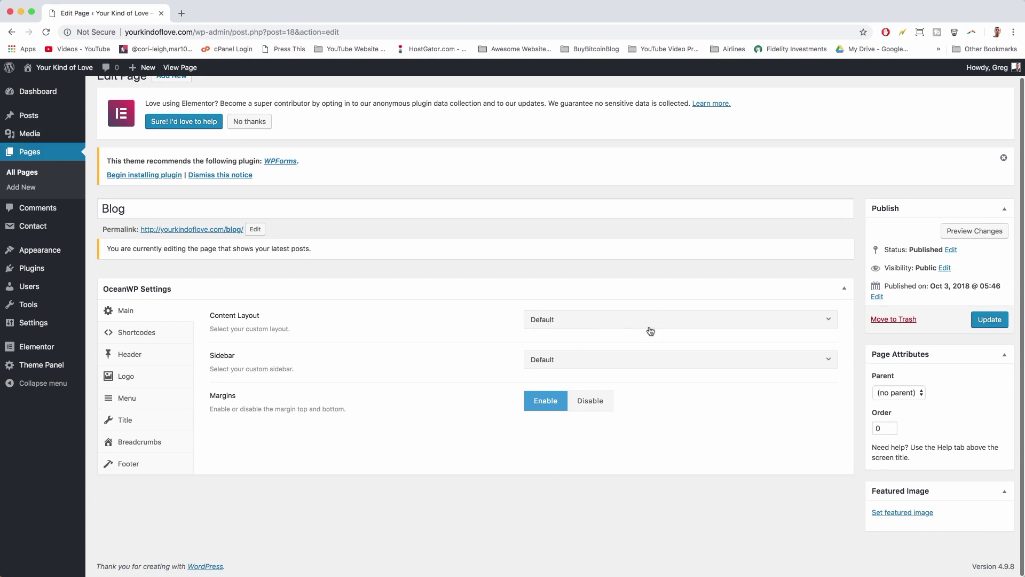
{"action": "scroll", "coordinate": [651, 330], "scroll_direction": "up", "scroll_amount": 1}
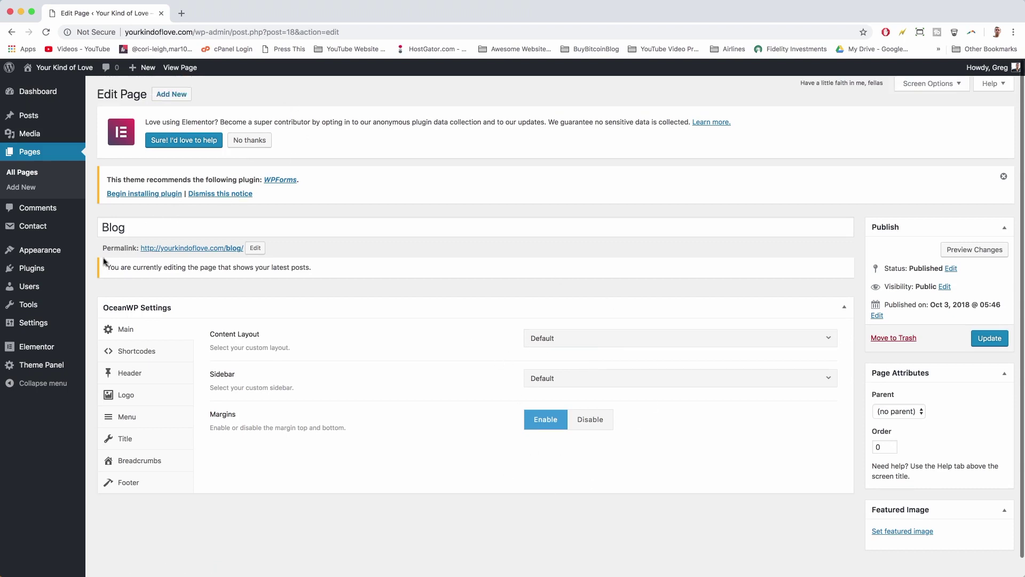
{"action": "left_click_drag", "start_coordinate": [107, 266], "coordinate": [329, 268]}
{"action": "left_click", "coordinate": [329, 268]}
{"action": "scroll", "coordinate": [344, 265], "scroll_direction": "down", "scroll_amount": 1}
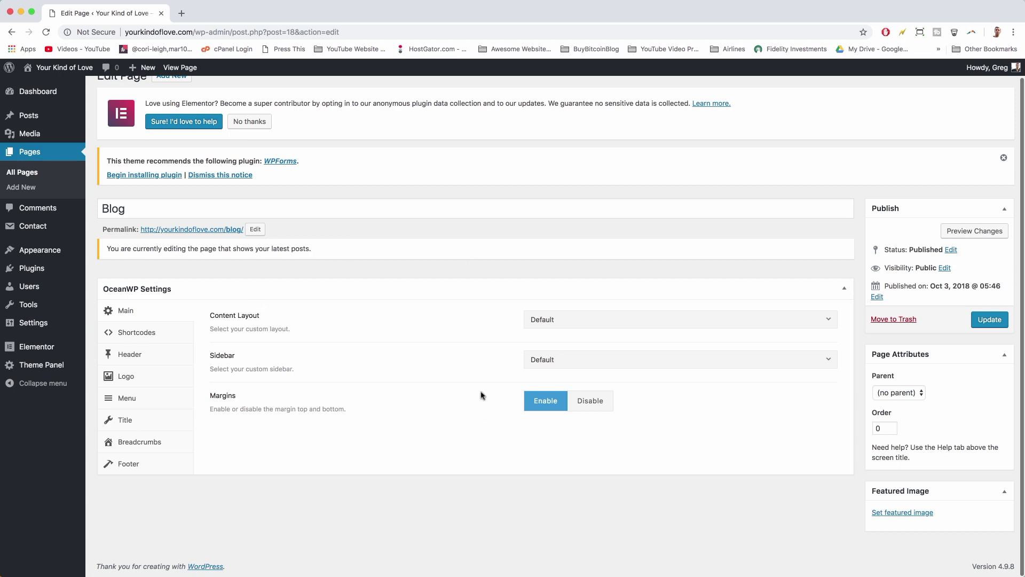
- Leave the Page Attributes parent unset and view the live Blog page
{"action": "left_click", "coordinate": [910, 397]}
{"action": "left_click", "coordinate": [908, 392]}
{"action": "left_click", "coordinate": [184, 76]}
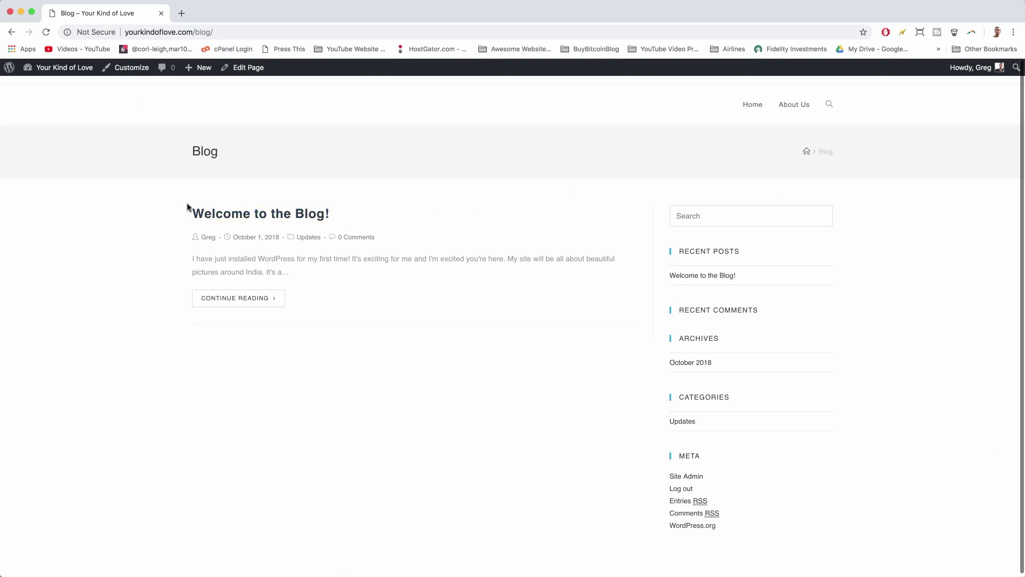
{"action": "left_click_drag", "start_coordinate": [189, 153], "coordinate": [243, 161]}
{"action": "left_click", "coordinate": [589, 146]}
- Load the homepage in a new tab, then open the Blog page from the footer in the editor
{"action": "left_click", "coordinate": [182, 15]}
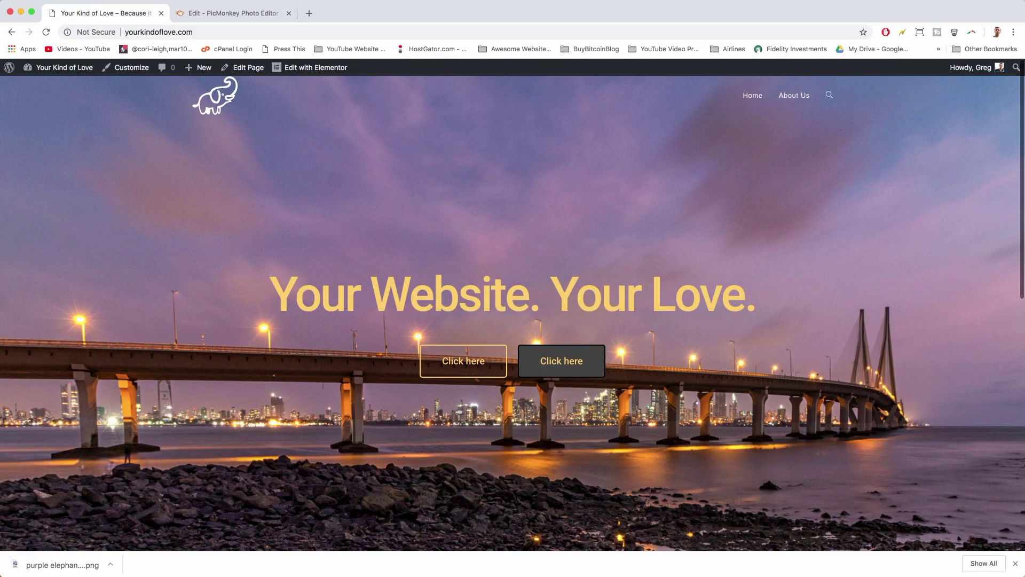
{"action": "left_click", "coordinate": [1015, 564]}
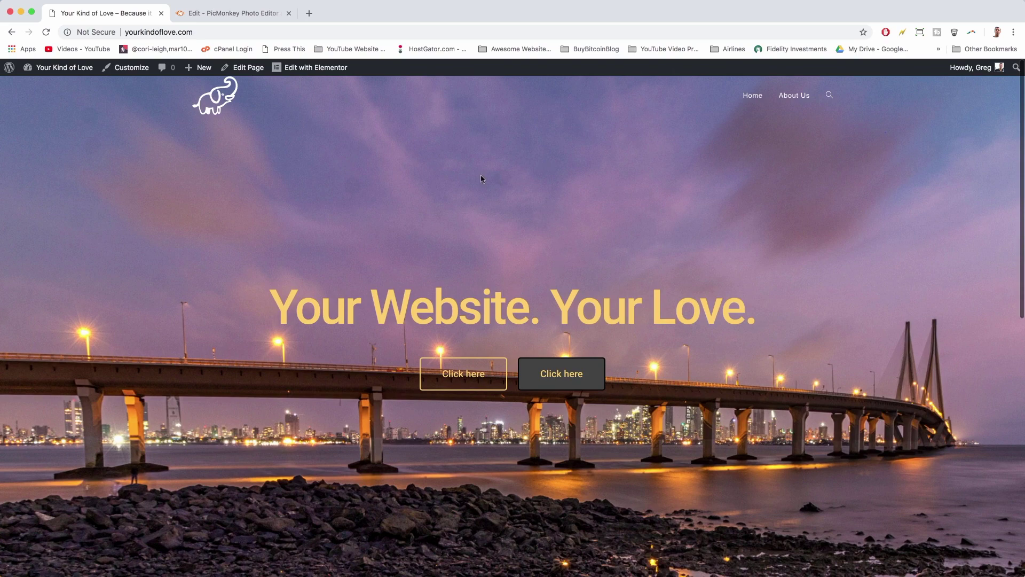
{"action": "scroll", "coordinate": [653, 127], "scroll_direction": "down", "scroll_amount": 10}
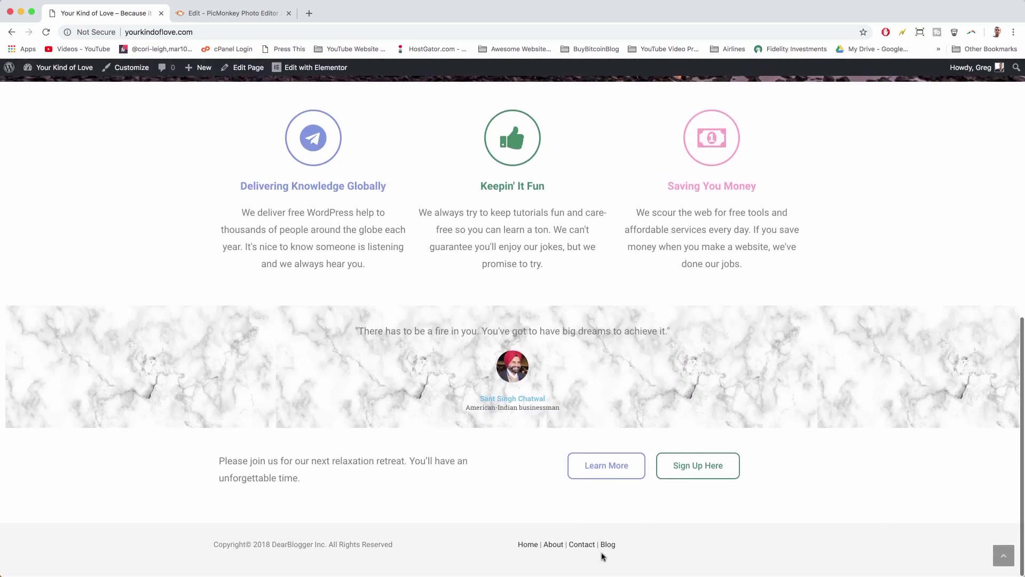
{"action": "left_click", "coordinate": [607, 545]}
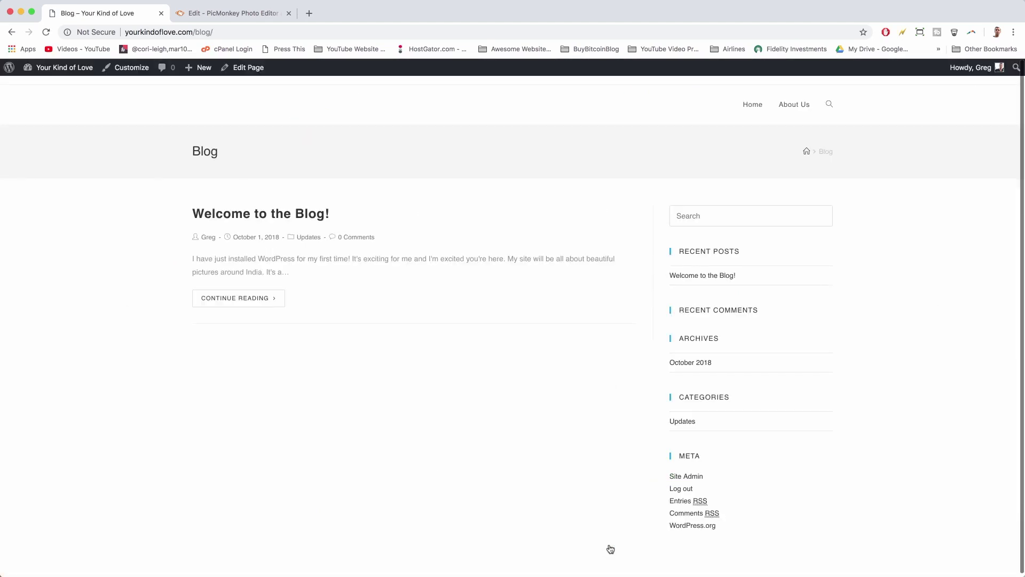
{"action": "left_click", "coordinate": [243, 68]}
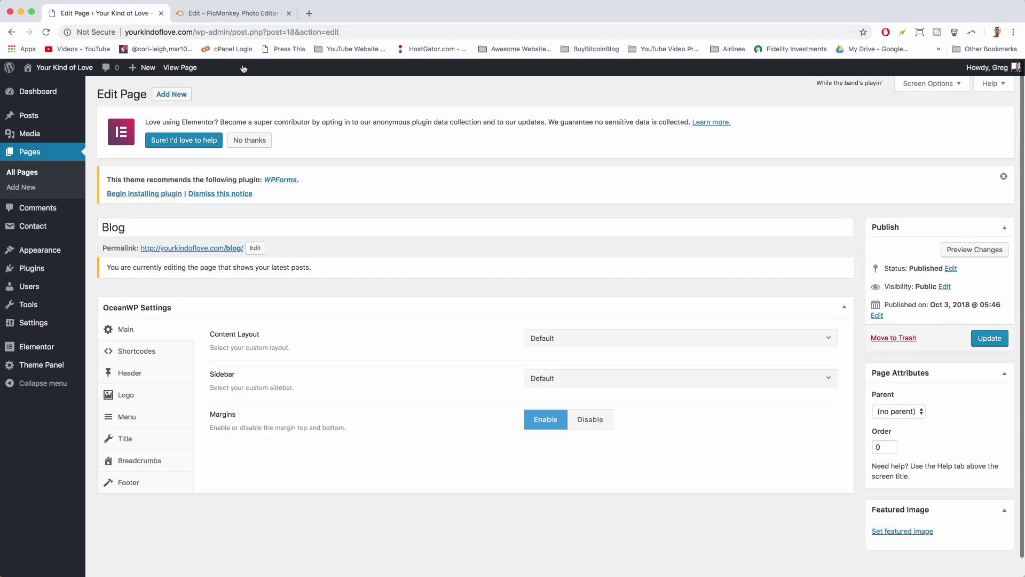
- Upload 'purple elephant logo.png' and set it as the Blog page's OceanWP custom logo
{"action": "left_click", "coordinate": [142, 401]}
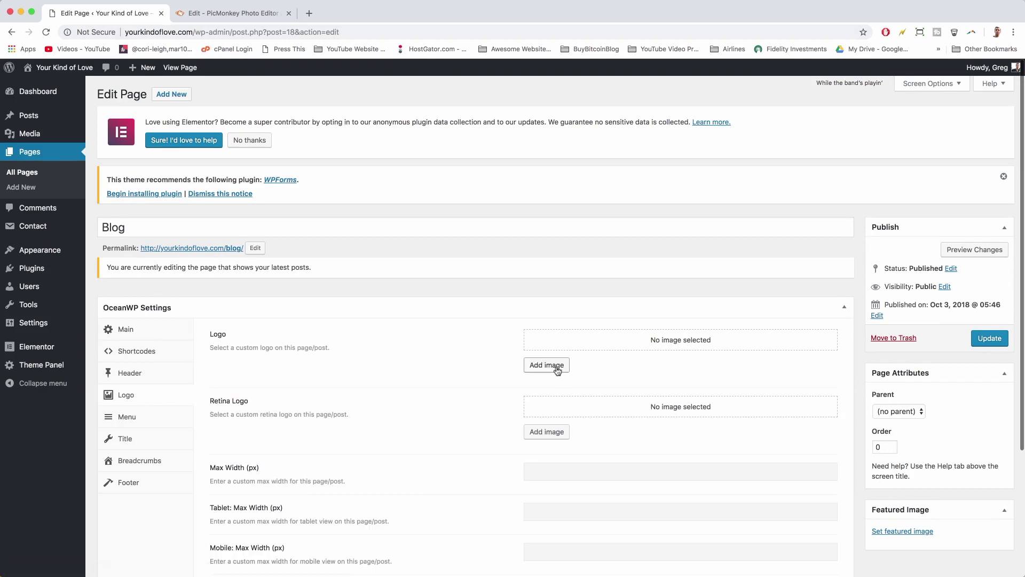
{"action": "left_click", "coordinate": [555, 366]}
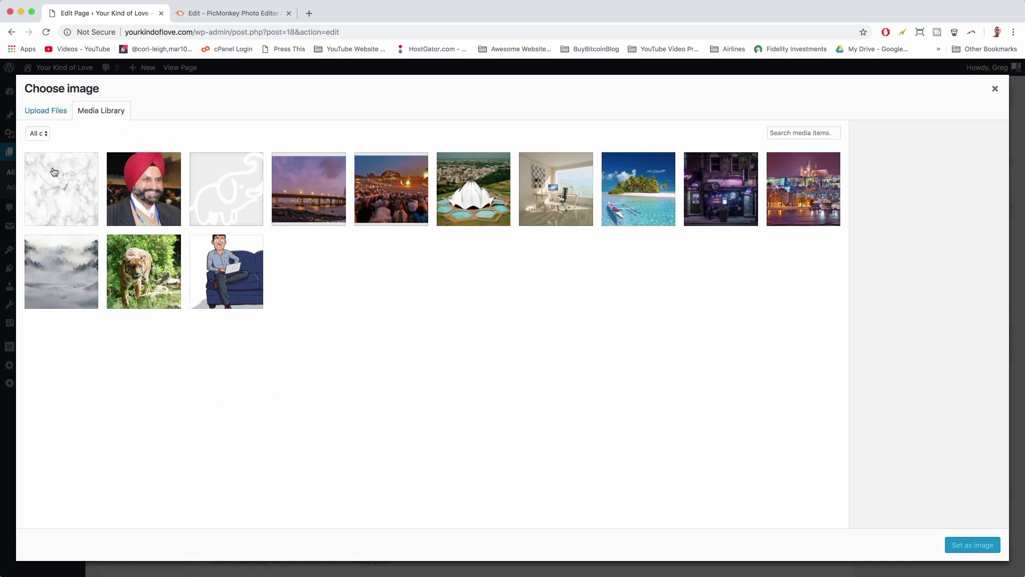
{"action": "left_click", "coordinate": [33, 111]}
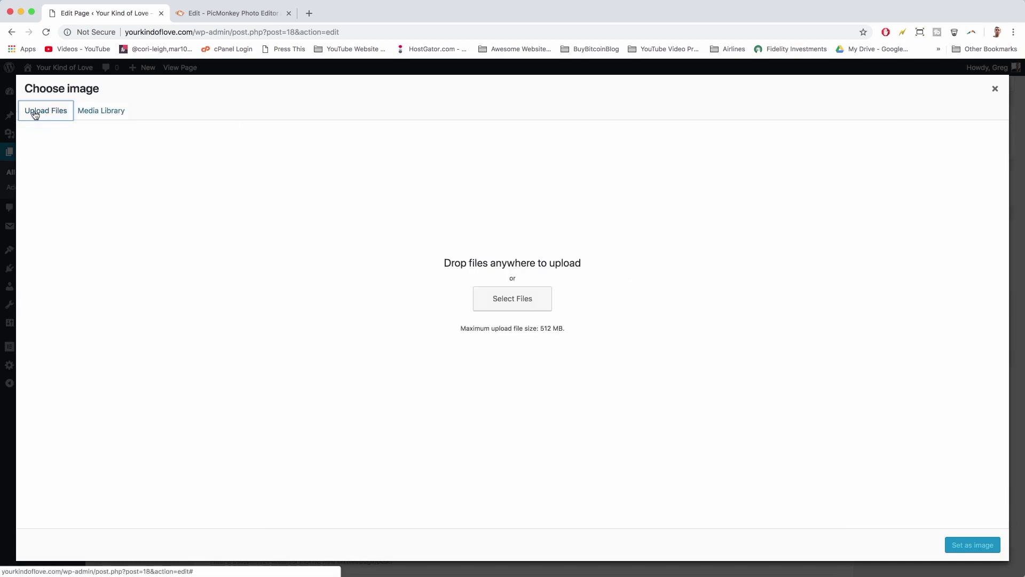
{"action": "left_click", "coordinate": [534, 303]}
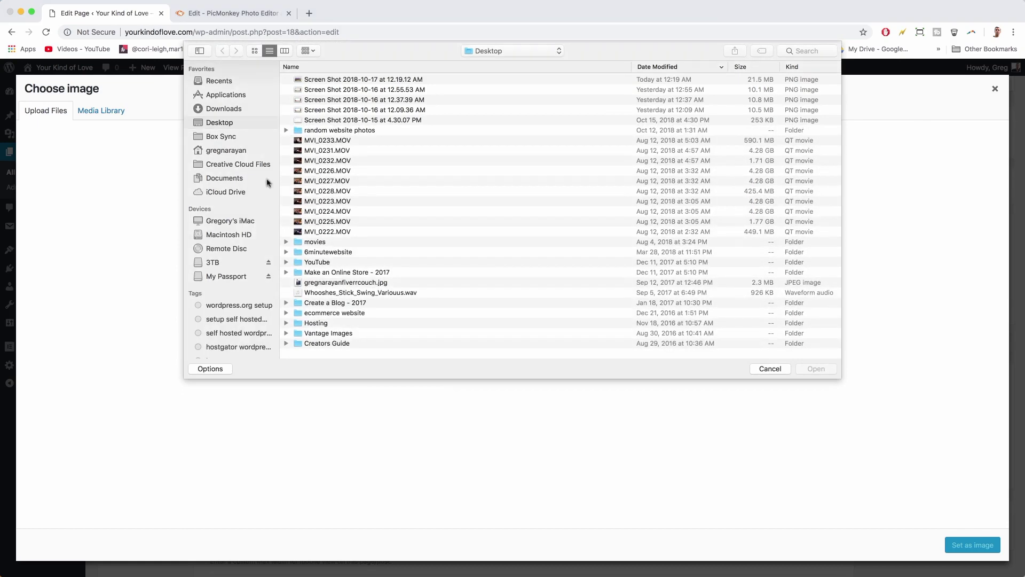
{"action": "left_click", "coordinate": [221, 262]}
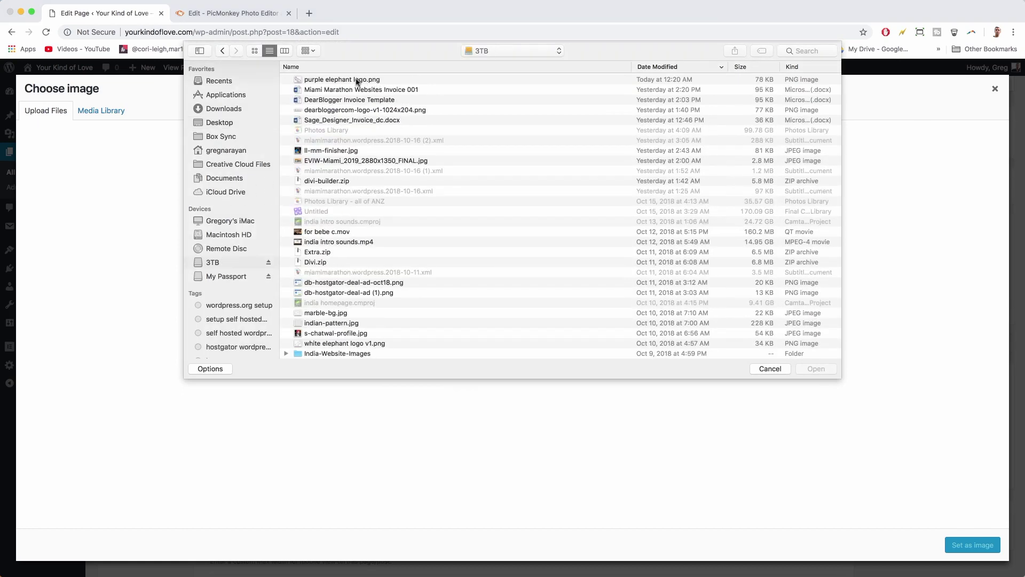
{"action": "double_click", "coordinate": [356, 80]}
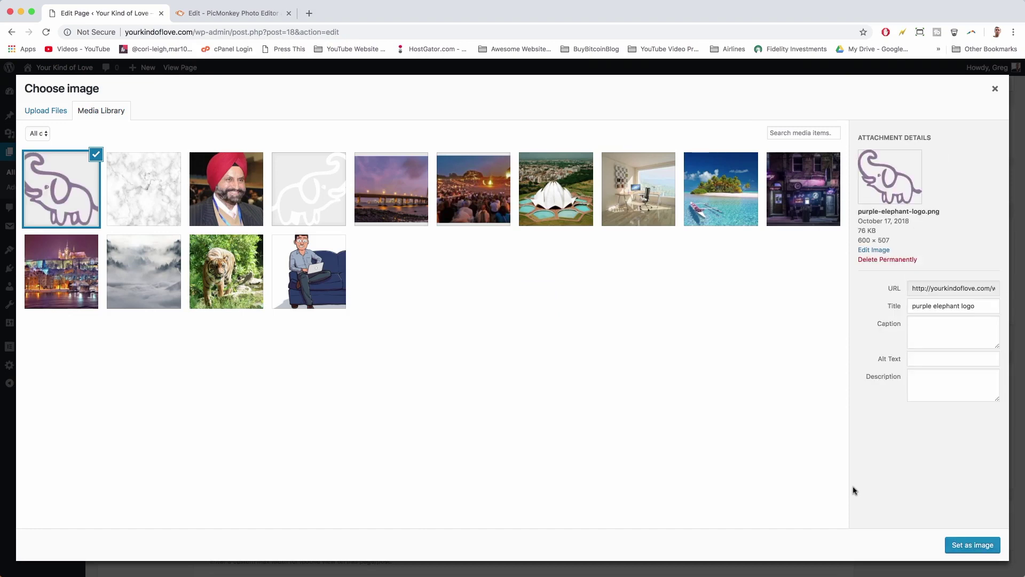
{"action": "left_click", "coordinate": [964, 545]}
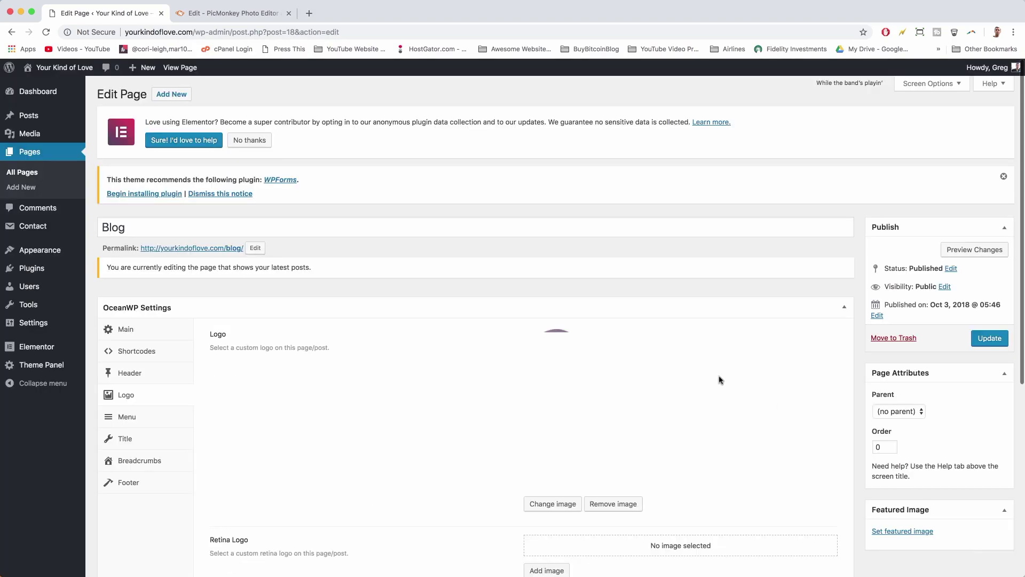
- Update the Blog page and view it on the live site
{"action": "scroll", "coordinate": [719, 380], "scroll_direction": "down", "scroll_amount": 3}
{"action": "scroll", "coordinate": [718, 379], "scroll_direction": "up", "scroll_amount": 3}
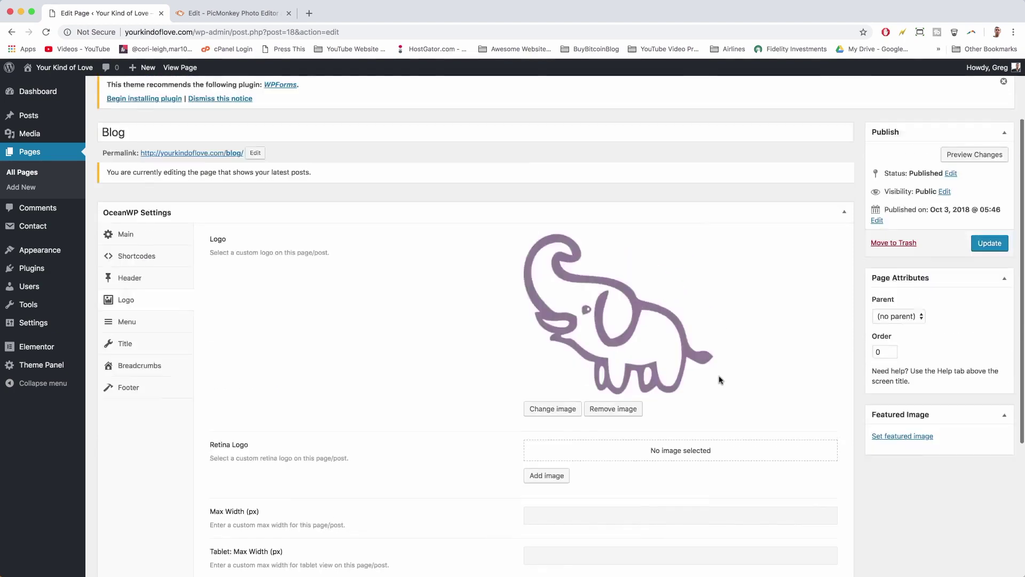
{"action": "scroll", "coordinate": [768, 405], "scroll_direction": "down", "scroll_amount": 5}
{"action": "scroll", "coordinate": [771, 393], "scroll_direction": "up", "scroll_amount": 5}
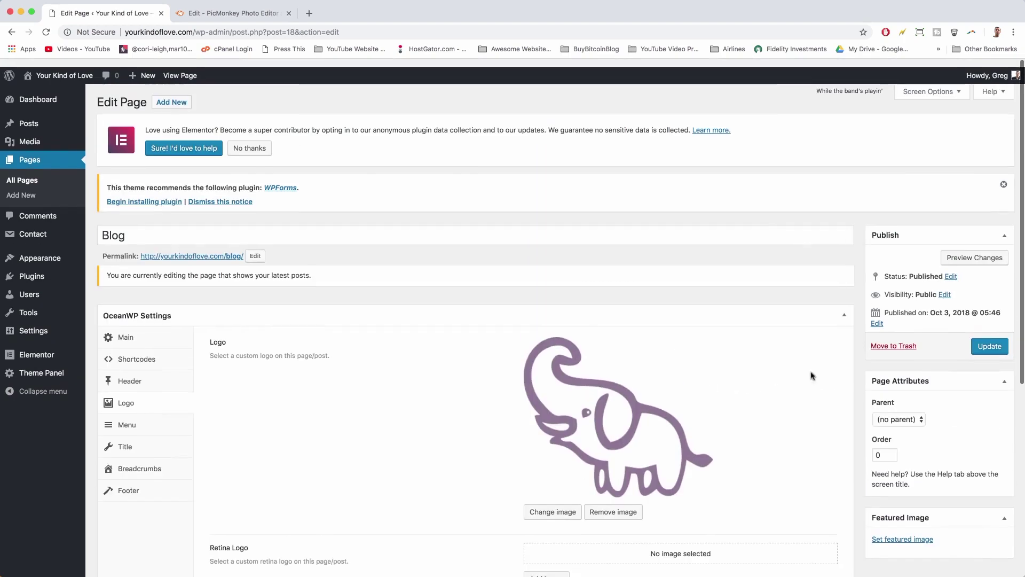
{"action": "left_click", "coordinate": [985, 338]}
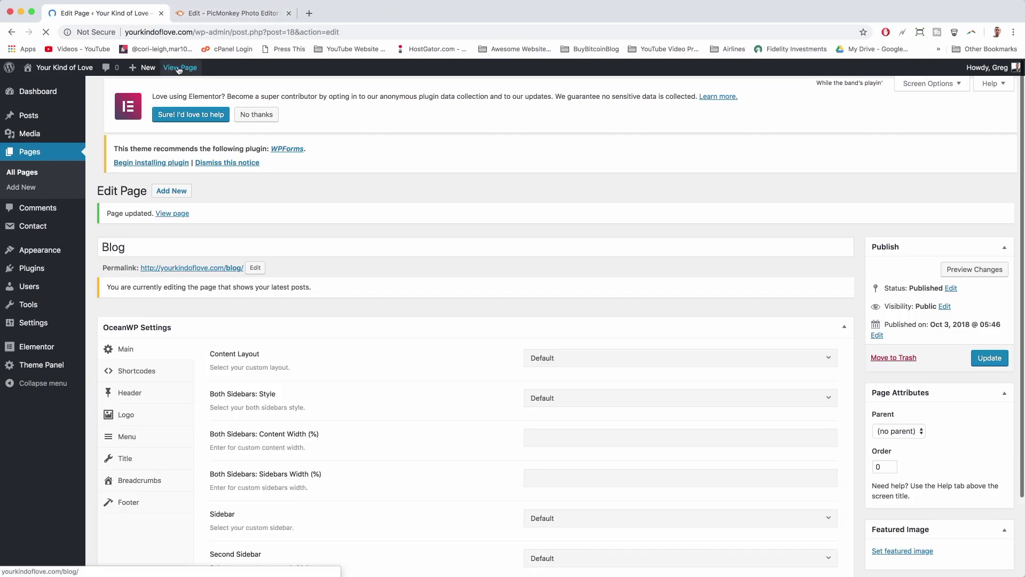
{"action": "left_click", "coordinate": [179, 70]}
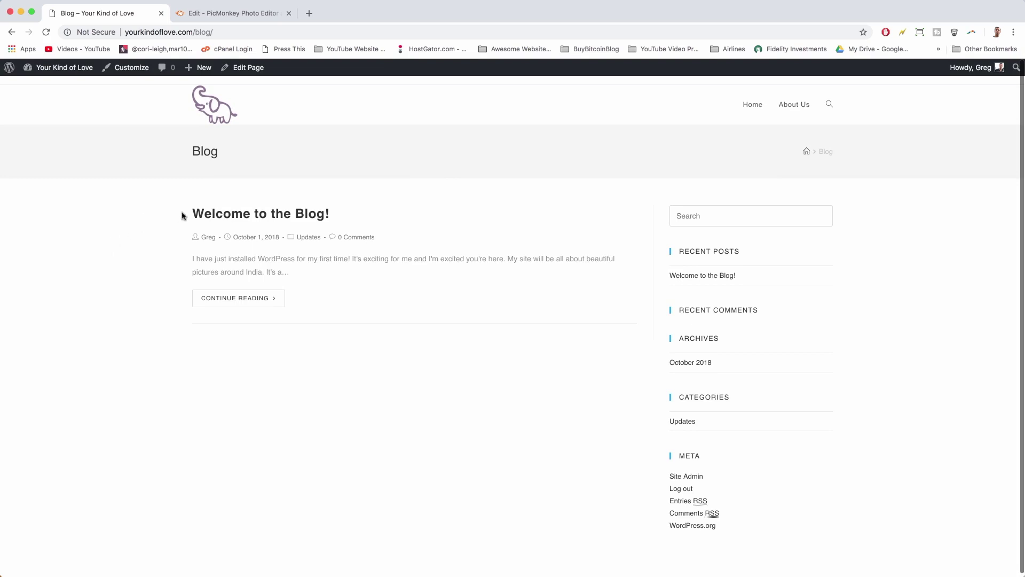
- Open the 'Welcome to the Blog!' post in the editor
{"action": "left_click", "coordinate": [320, 215]}
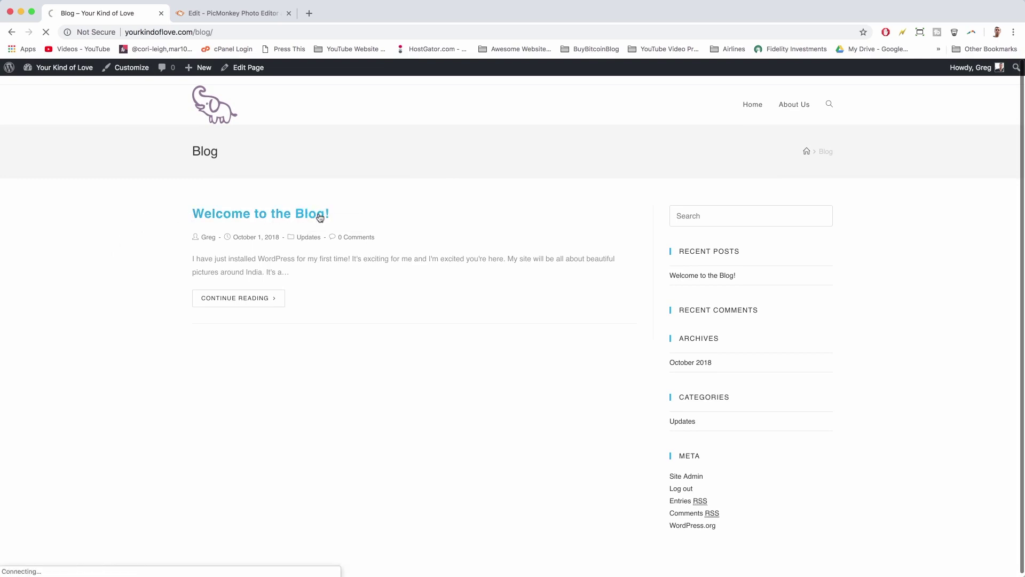
{"action": "scroll", "coordinate": [363, 197], "scroll_direction": "down", "scroll_amount": 4}
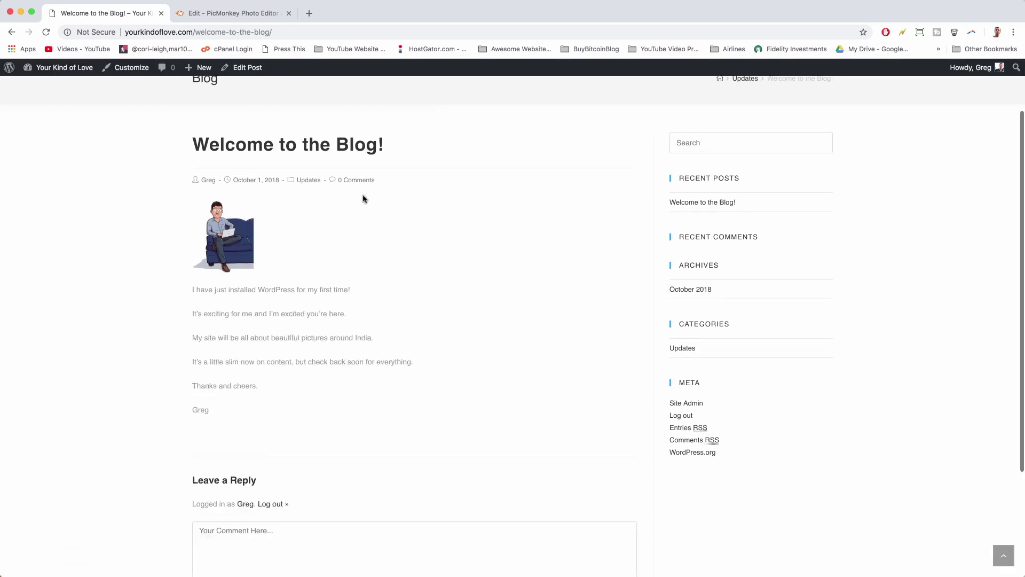
{"action": "scroll", "coordinate": [363, 198], "scroll_direction": "up", "scroll_amount": 4}
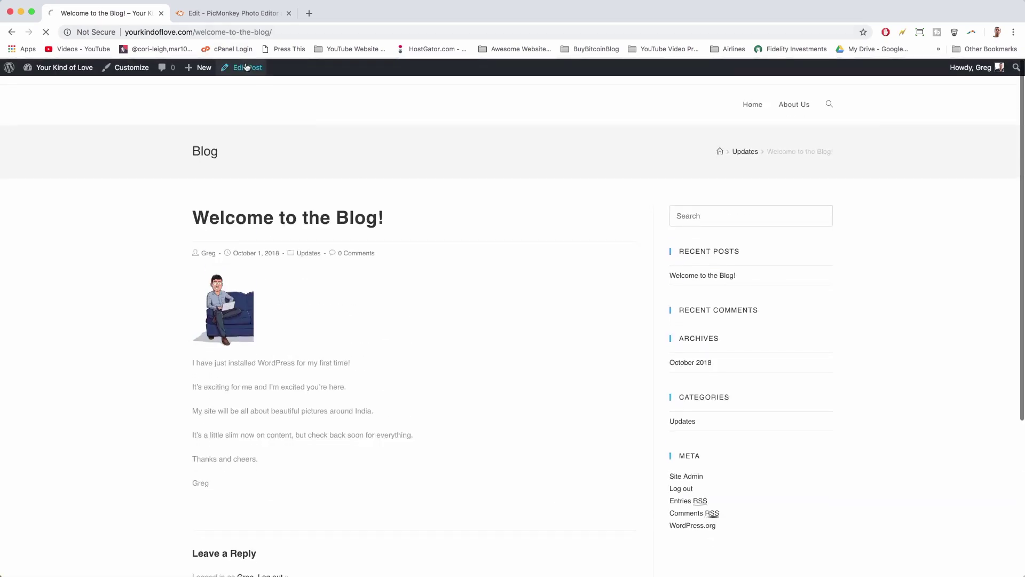
{"action": "left_click", "coordinate": [247, 68]}
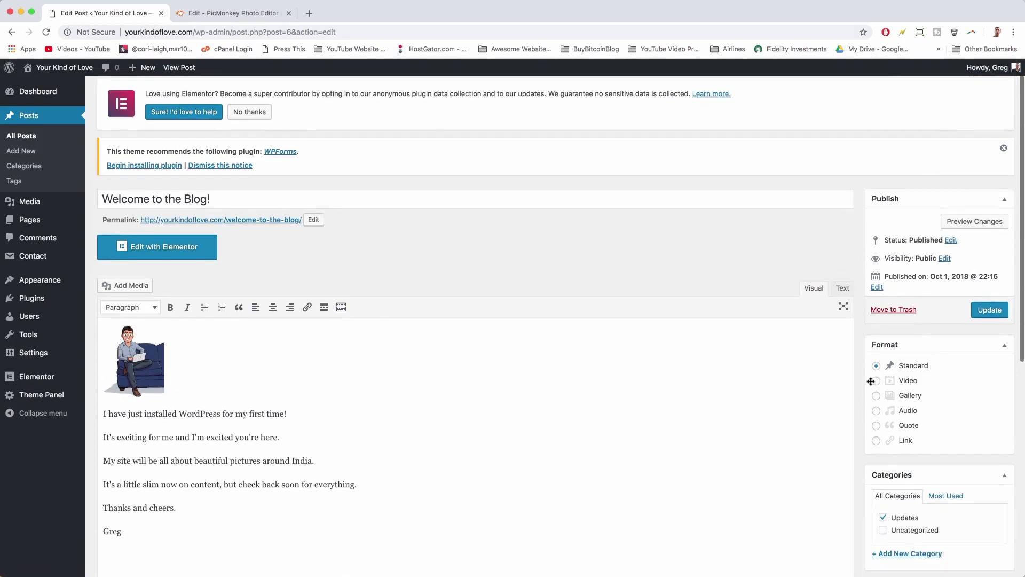
- Set the lotus temple photo as the post's featured image and update the post
{"action": "scroll", "coordinate": [871, 380], "scroll_direction": "down", "scroll_amount": 7}
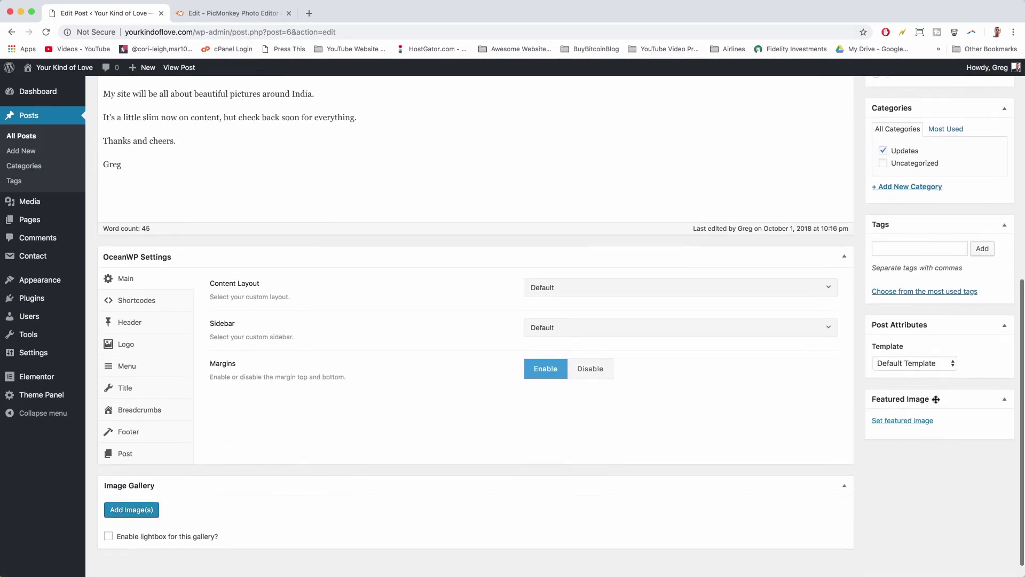
{"action": "left_click", "coordinate": [883, 422]}
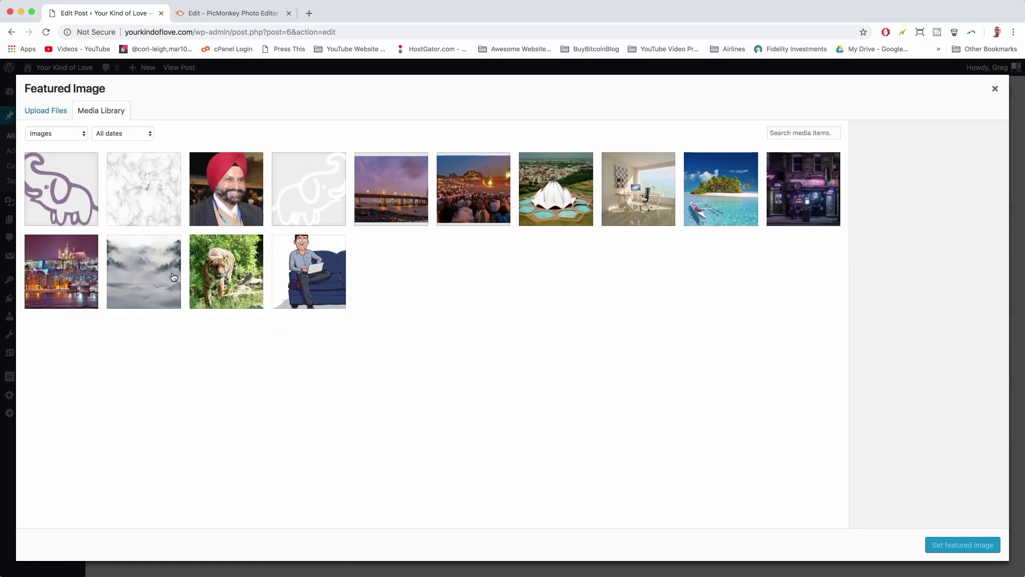
{"action": "left_click", "coordinate": [543, 161]}
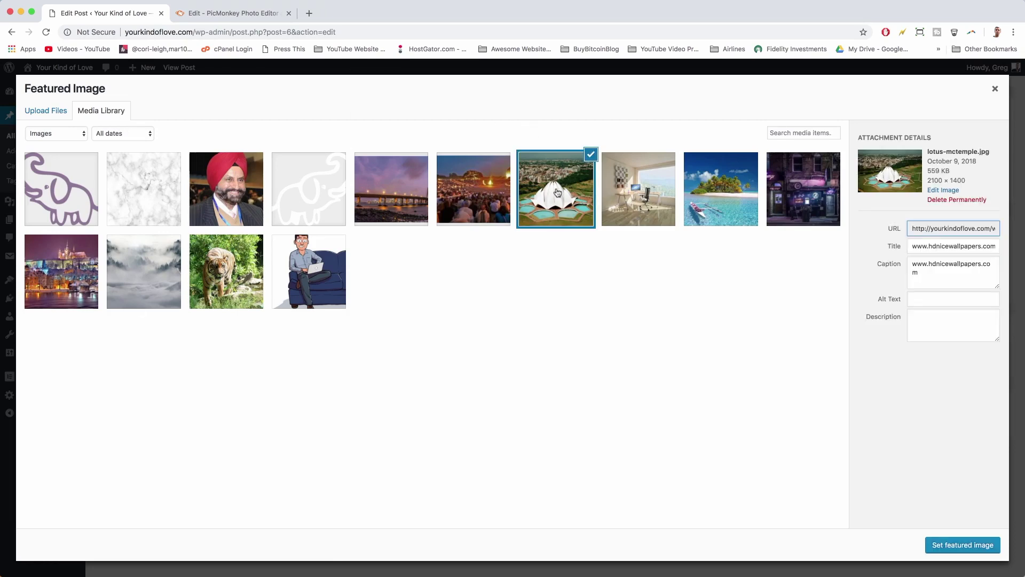
{"action": "left_click", "coordinate": [956, 547]}
{"action": "scroll", "coordinate": [976, 361], "scroll_direction": "up", "scroll_amount": 10}
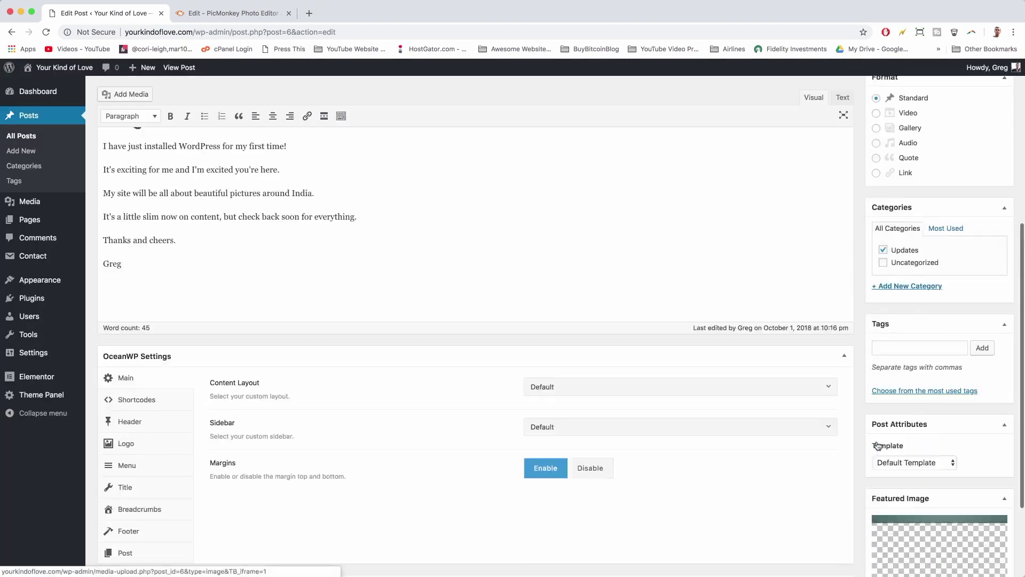
{"action": "left_click", "coordinate": [988, 340]}
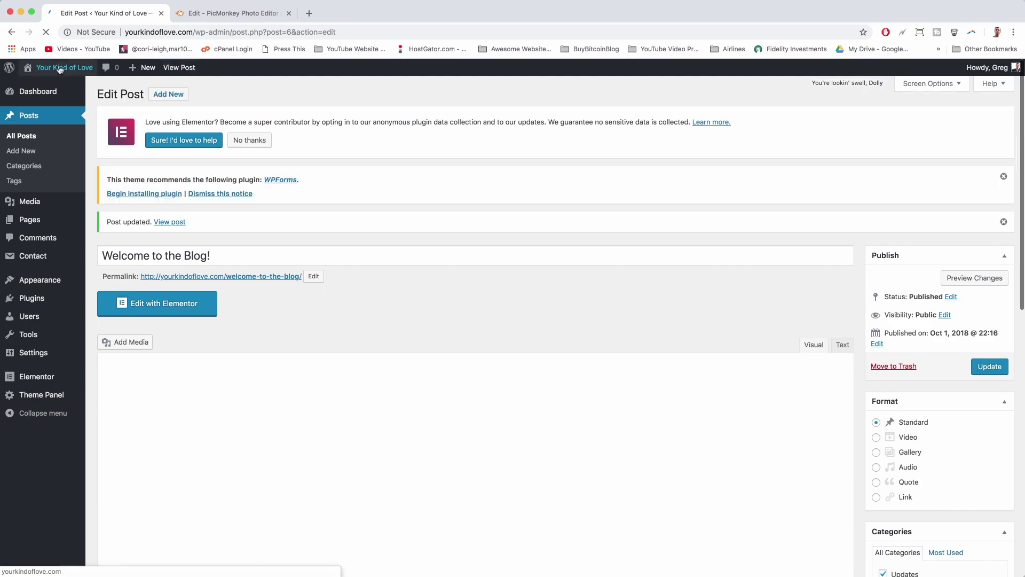
{"action": "left_click", "coordinate": [60, 69]}
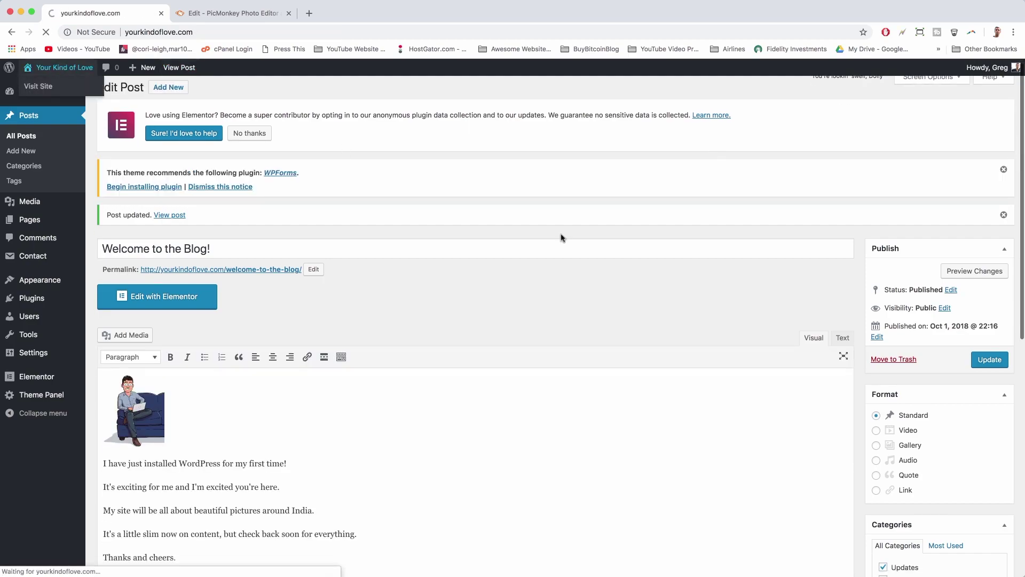
{"action": "scroll", "coordinate": [742, 325], "scroll_direction": "down", "scroll_amount": 5}
{"action": "scroll", "coordinate": [742, 325], "scroll_direction": "down", "scroll_amount": 4}
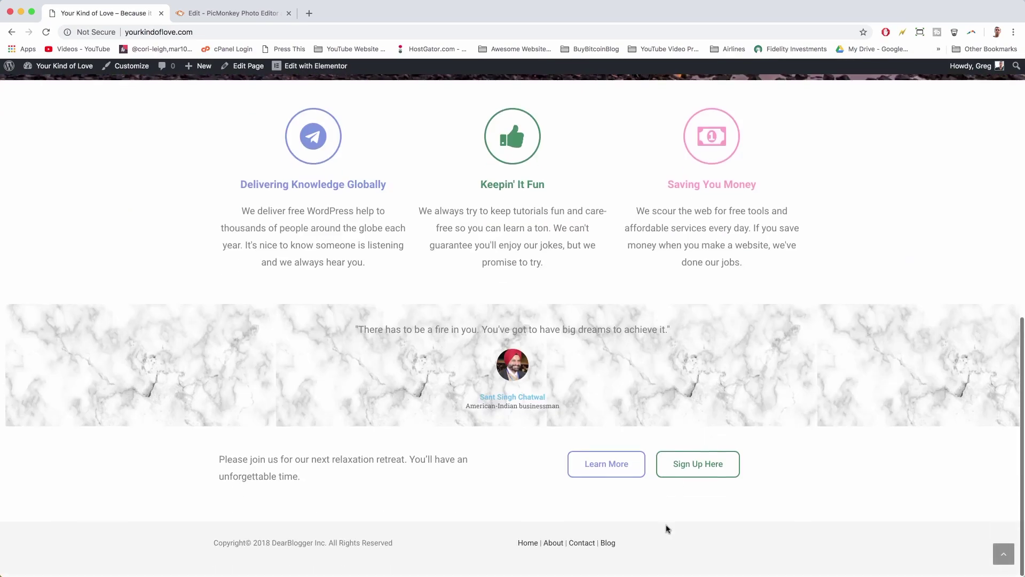
{"action": "left_click", "coordinate": [604, 545]}
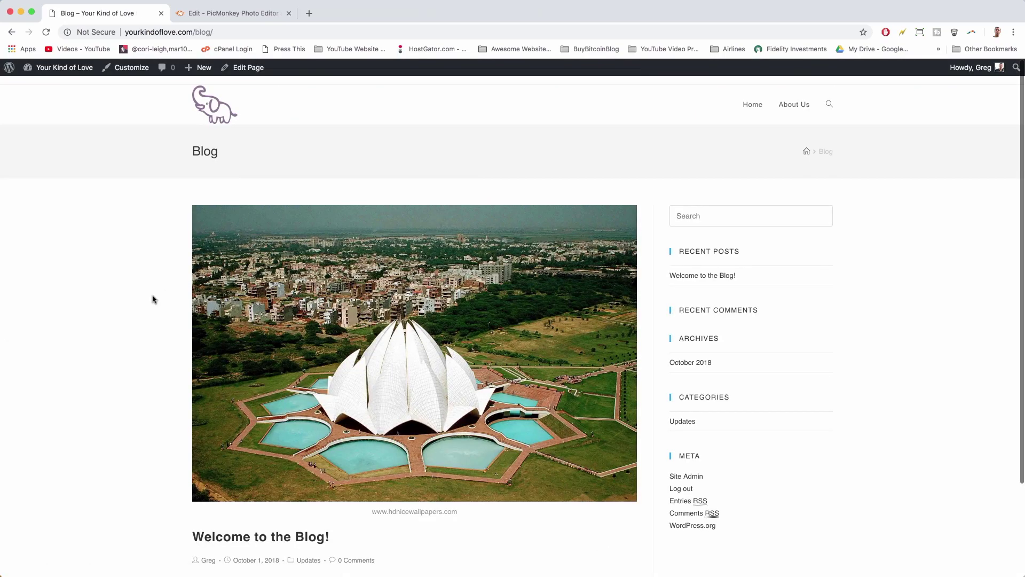
{"action": "scroll", "coordinate": [152, 298], "scroll_direction": "down", "scroll_amount": 3}
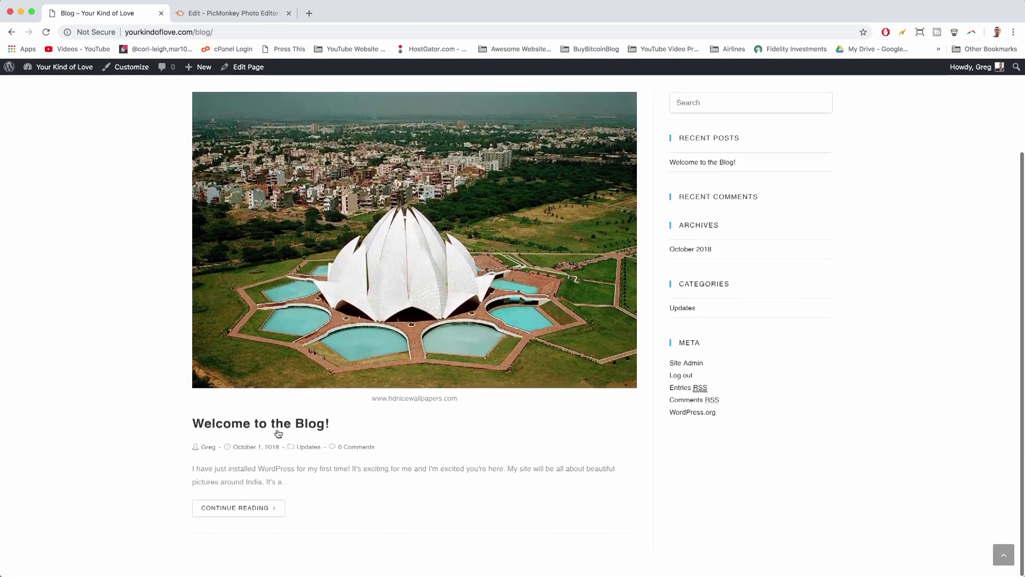
{"action": "scroll", "coordinate": [299, 251], "scroll_direction": "up", "scroll_amount": 3}
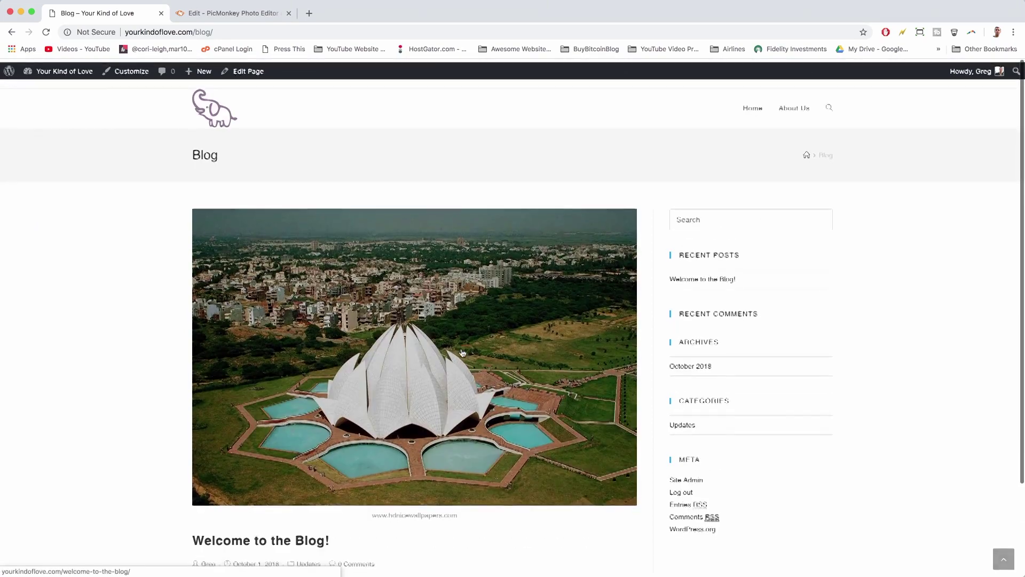
{"action": "scroll", "coordinate": [167, 190], "scroll_direction": "down", "scroll_amount": 3}
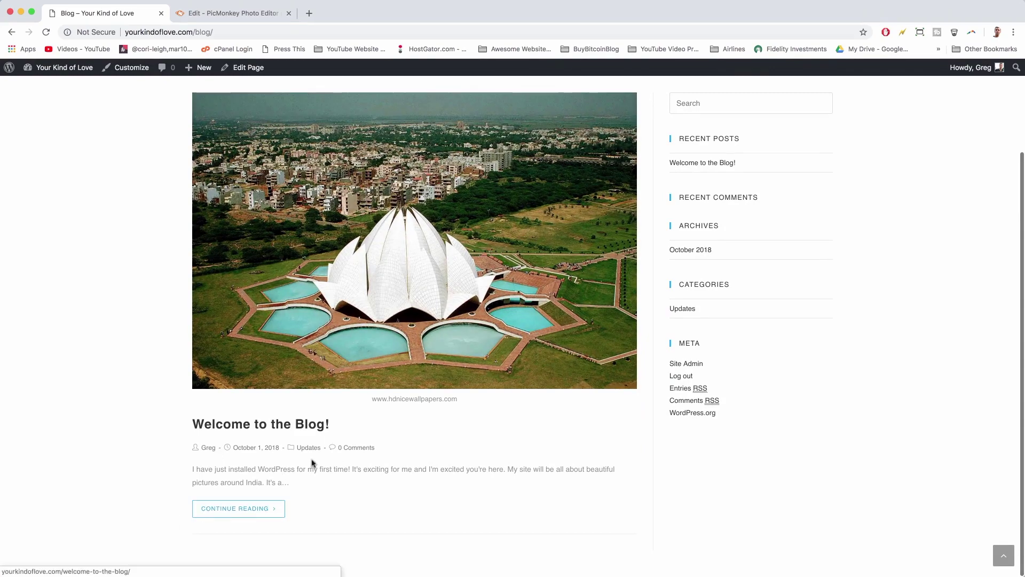
{"action": "scroll", "coordinate": [256, 414], "scroll_direction": "up", "scroll_amount": 1}
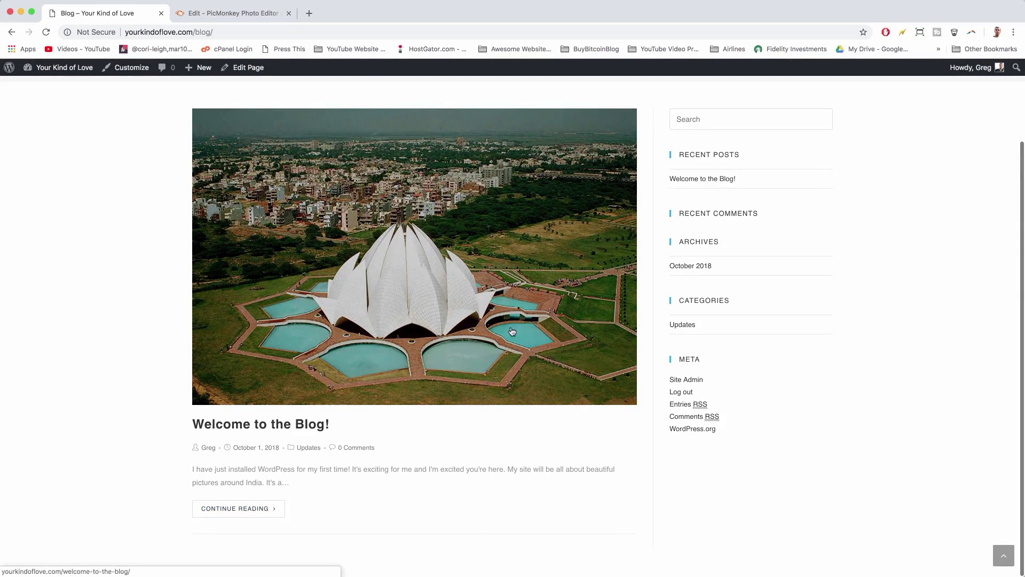
{"action": "scroll", "coordinate": [525, 272], "scroll_direction": "up", "scroll_amount": 5}
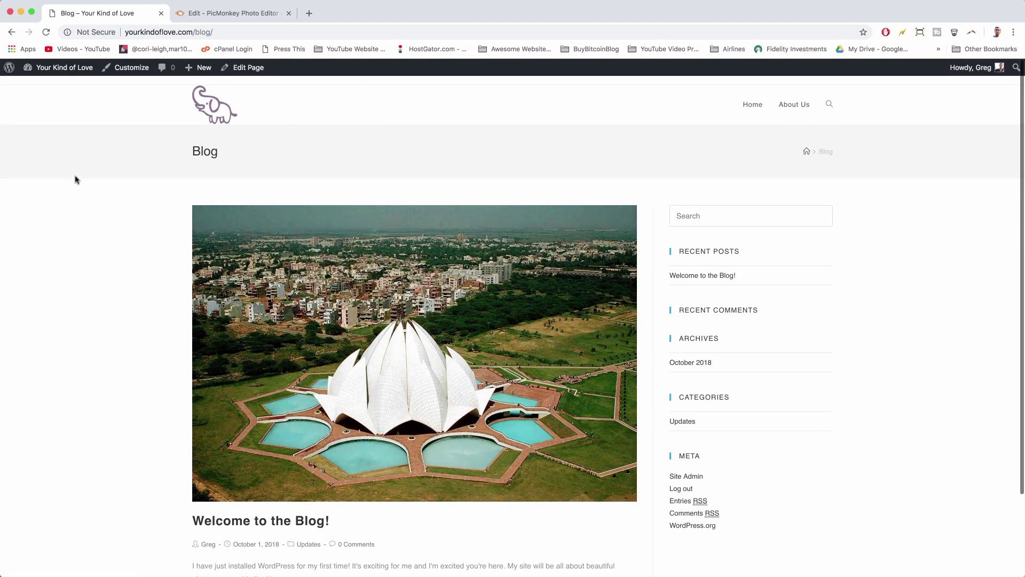
{"action": "scroll", "coordinate": [151, 220], "scroll_direction": "down", "scroll_amount": 3}
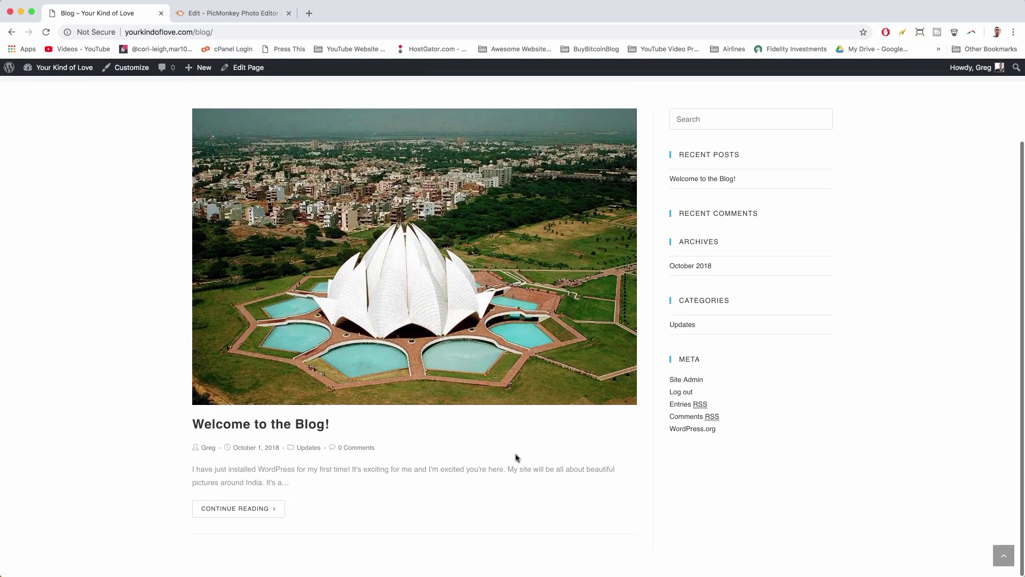
{"action": "scroll", "coordinate": [539, 210], "scroll_direction": "up", "scroll_amount": 3}
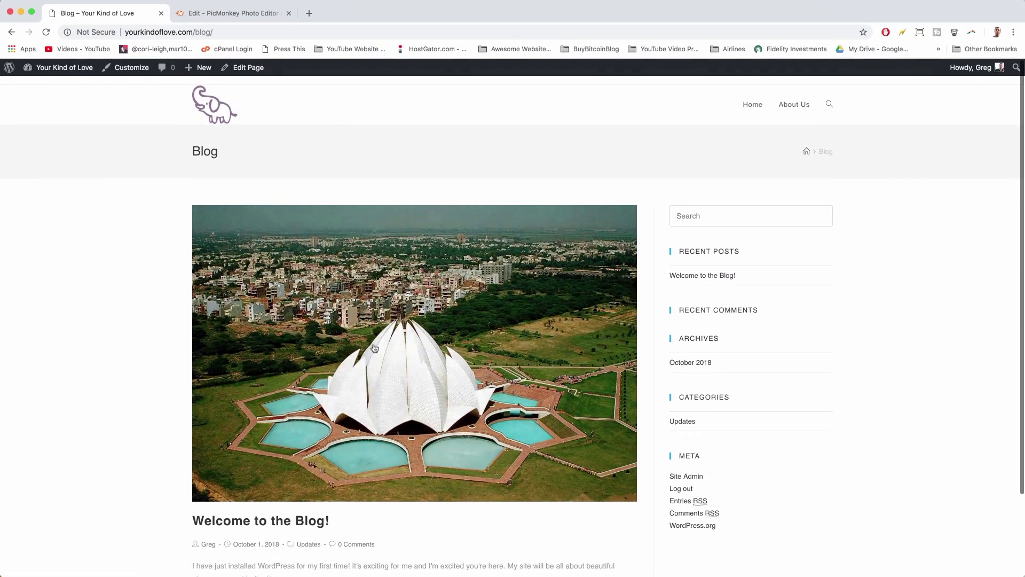
{"action": "scroll", "coordinate": [311, 138], "scroll_direction": "down", "scroll_amount": 3}
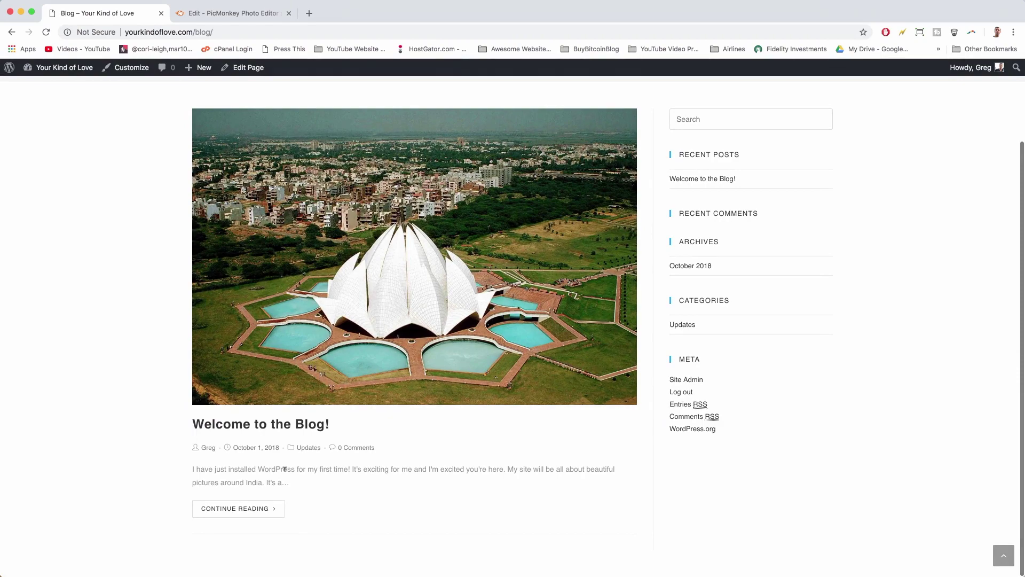
{"action": "scroll", "coordinate": [358, 479], "scroll_direction": "up", "scroll_amount": 3}
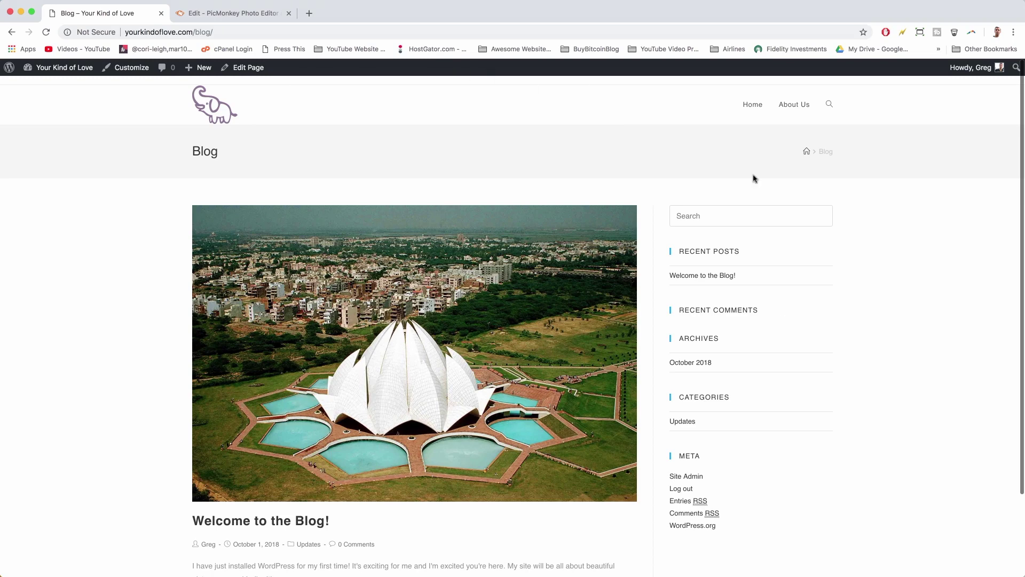
- In the customizer's Default Sidebar, remove the Recent Posts, Recent Comments and Archives widgets
{"action": "left_click", "coordinate": [128, 68]}
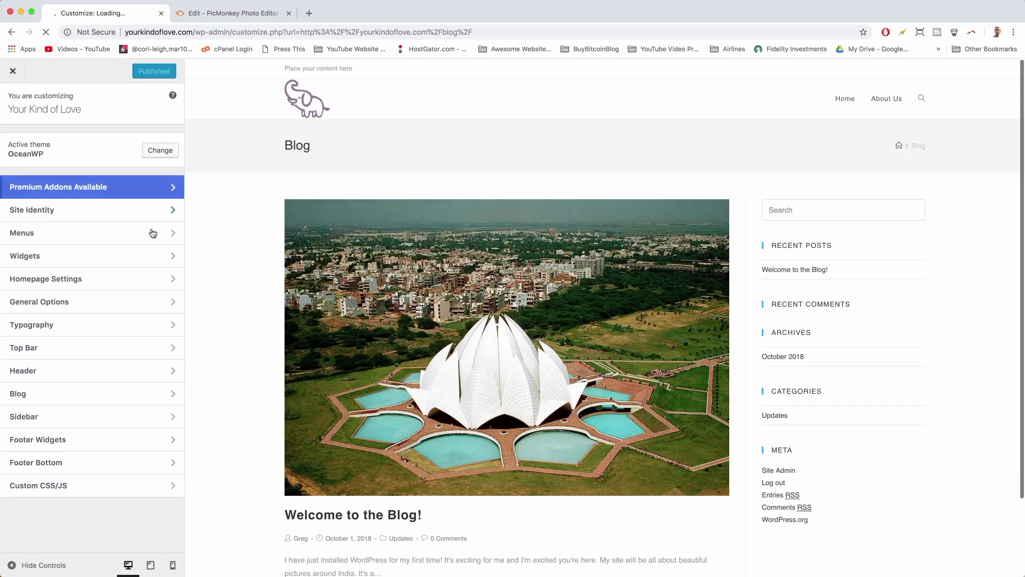
{"action": "left_click", "coordinate": [154, 258]}
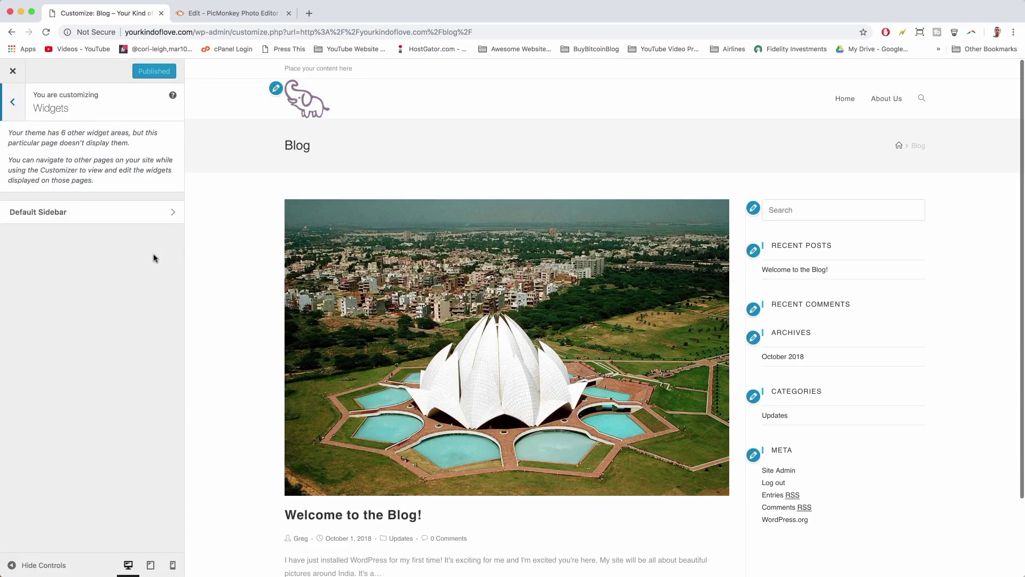
{"action": "left_click", "coordinate": [167, 218]}
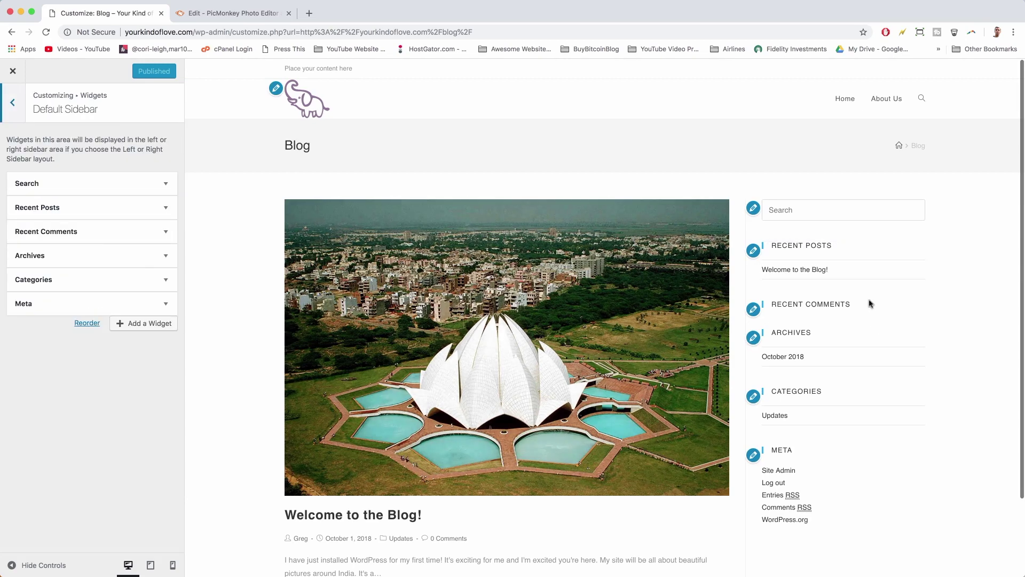
{"action": "left_click", "coordinate": [166, 209]}
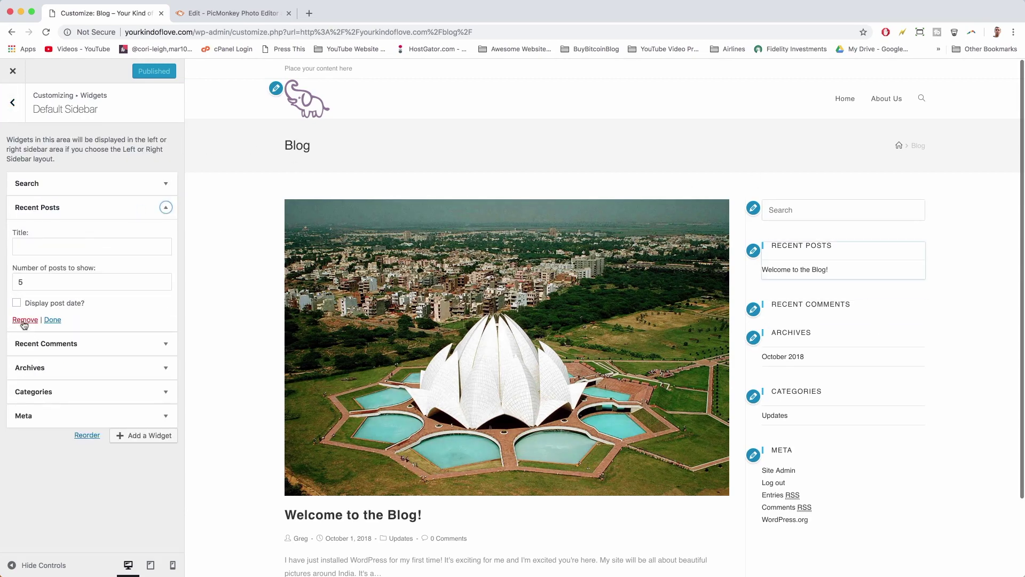
{"action": "left_click", "coordinate": [21, 319]}
{"action": "left_click", "coordinate": [166, 207]}
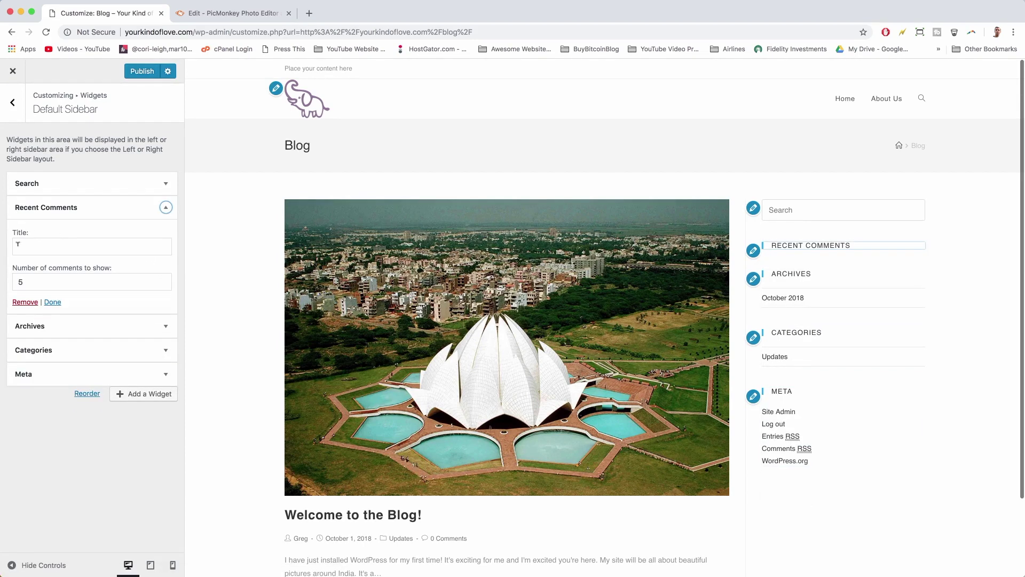
{"action": "left_click", "coordinate": [20, 299]}
{"action": "left_click", "coordinate": [165, 207]}
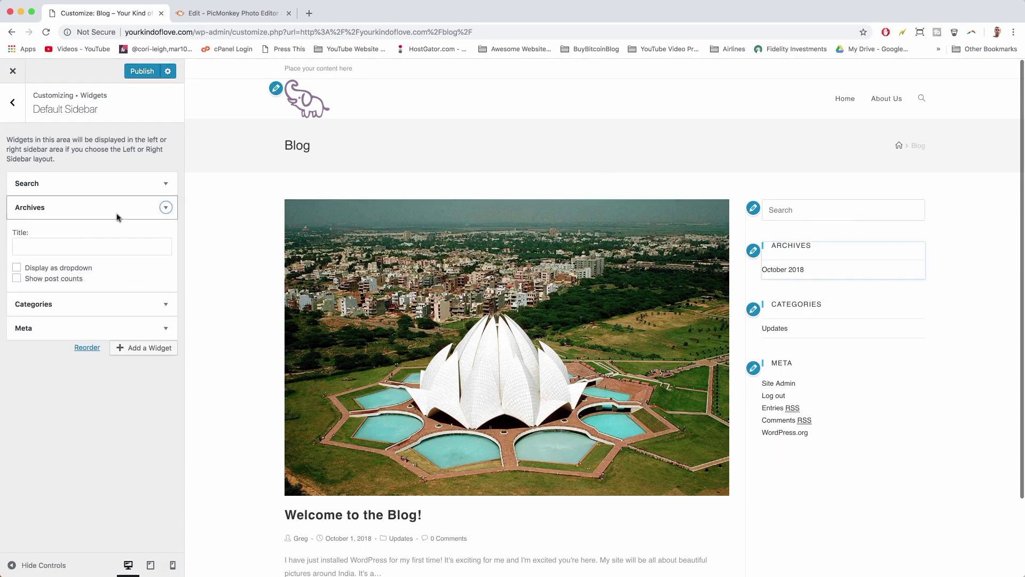
{"action": "left_click", "coordinate": [27, 293]}
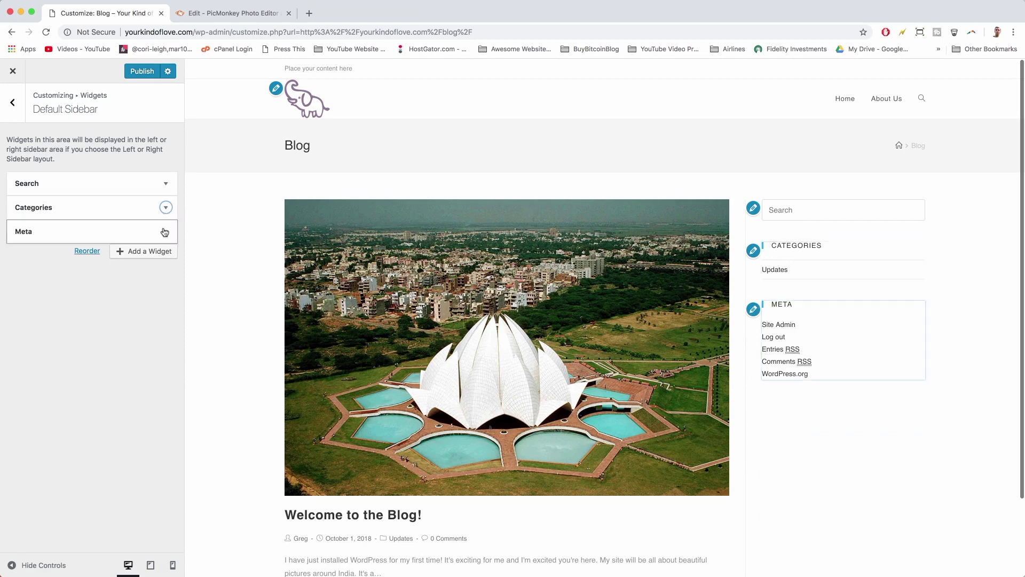
- Remove the Meta and Categories widgets and publish the trimmed sidebar
{"action": "left_click", "coordinate": [165, 230]}
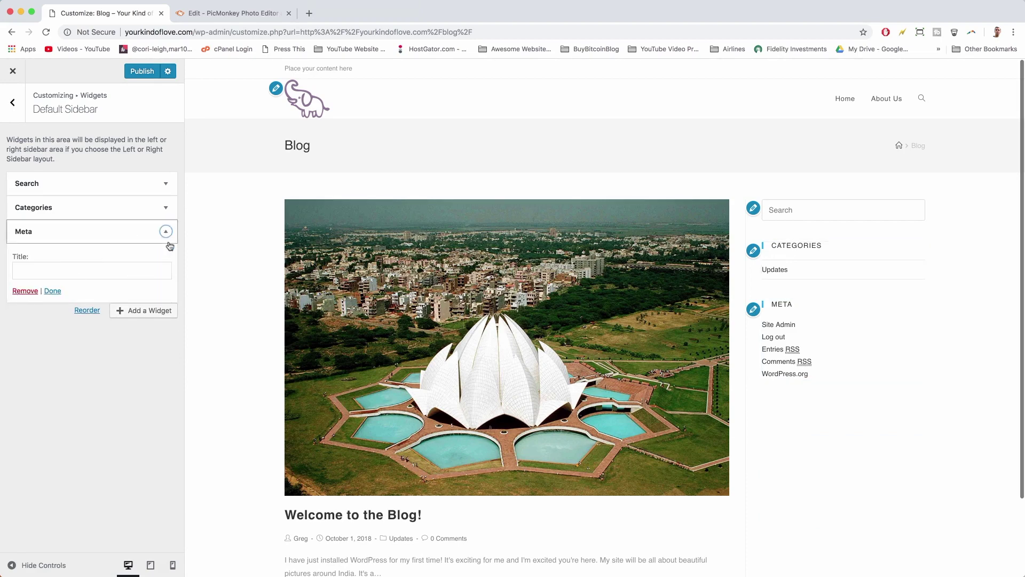
{"action": "left_click", "coordinate": [165, 231]}
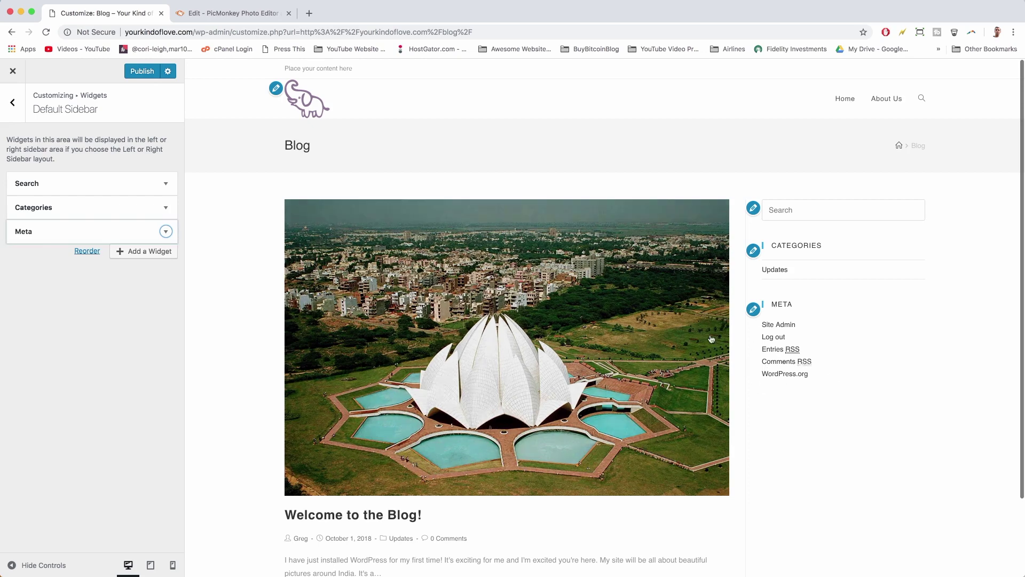
{"action": "left_click", "coordinate": [165, 231]}
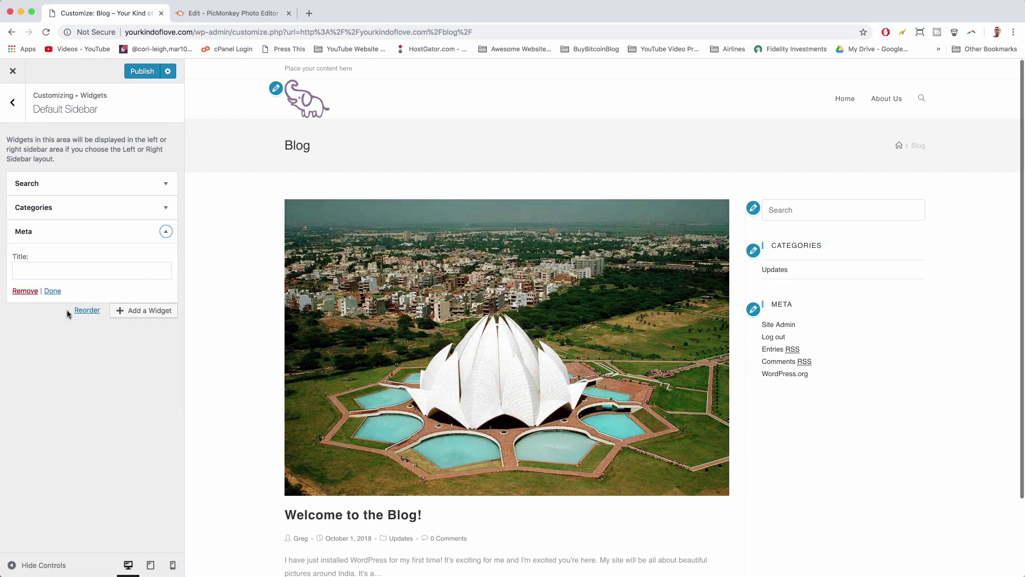
{"action": "left_click", "coordinate": [25, 291]}
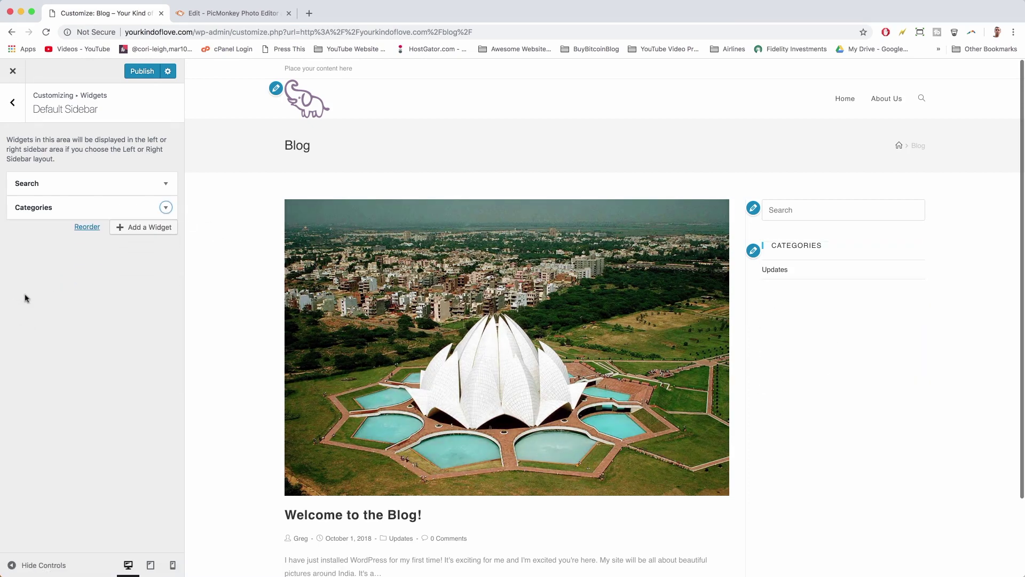
{"action": "left_click", "coordinate": [165, 208]}
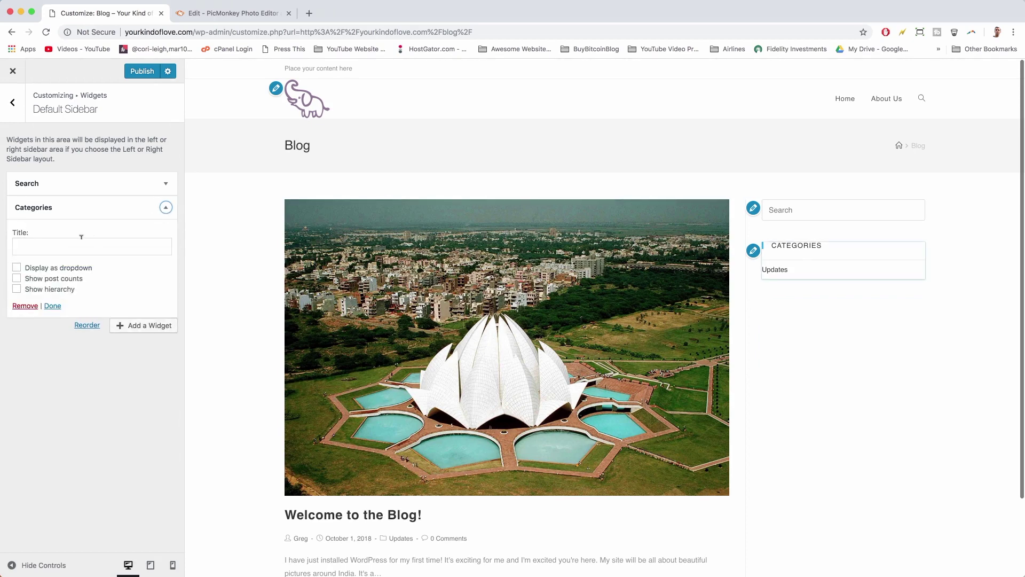
{"action": "left_click", "coordinate": [25, 306]}
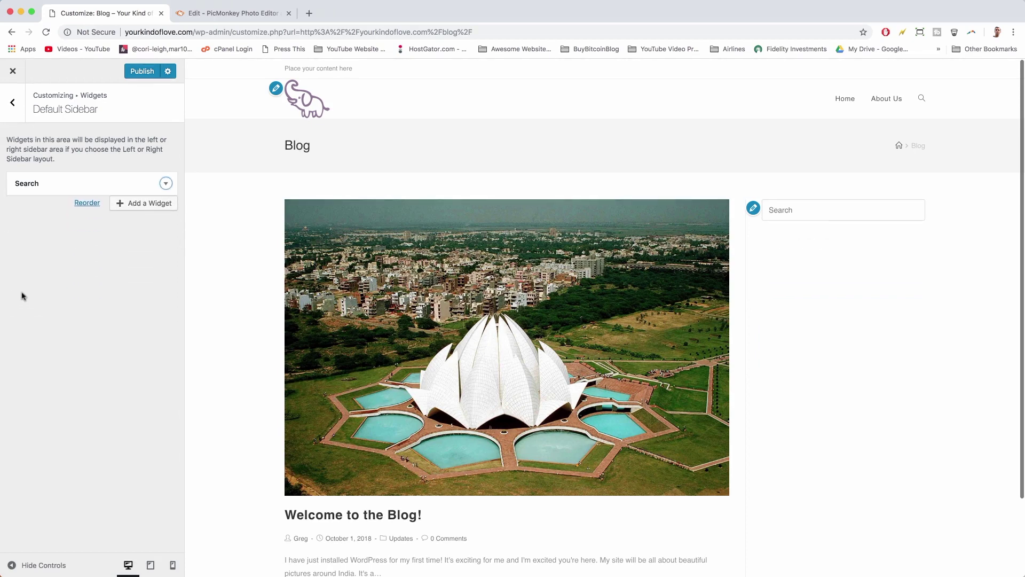
{"action": "left_click", "coordinate": [138, 73]}
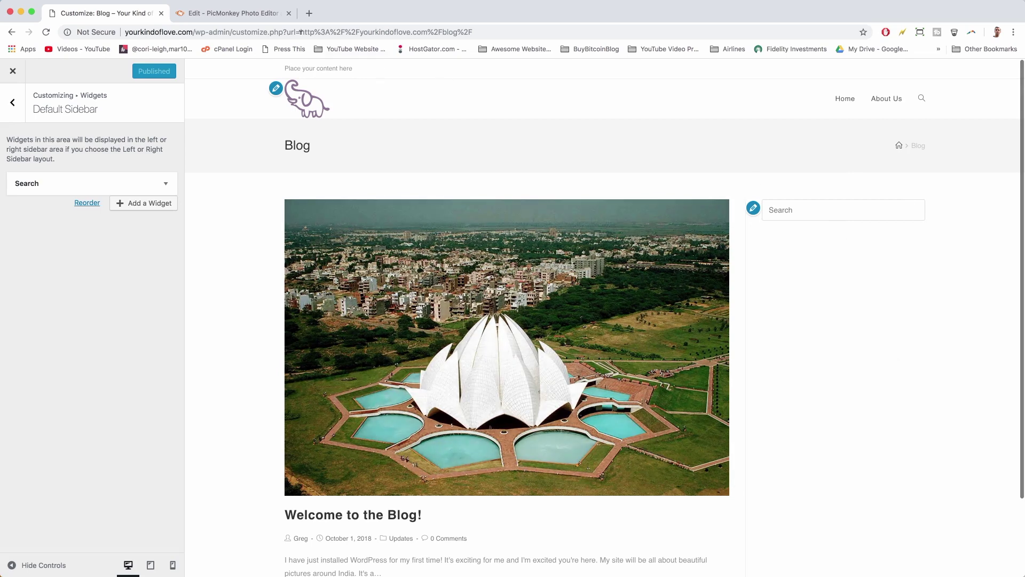
- Search the web for 'facebook page plugin' and open the Page Plugin documentation
{"action": "left_click", "coordinate": [309, 13]}
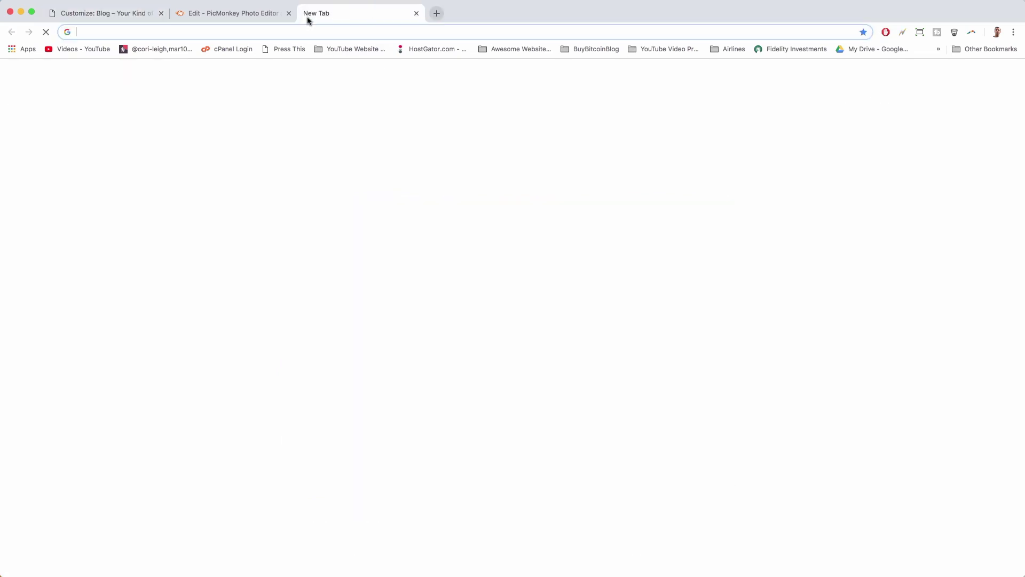
{"action": "type", "text": "facebo"}
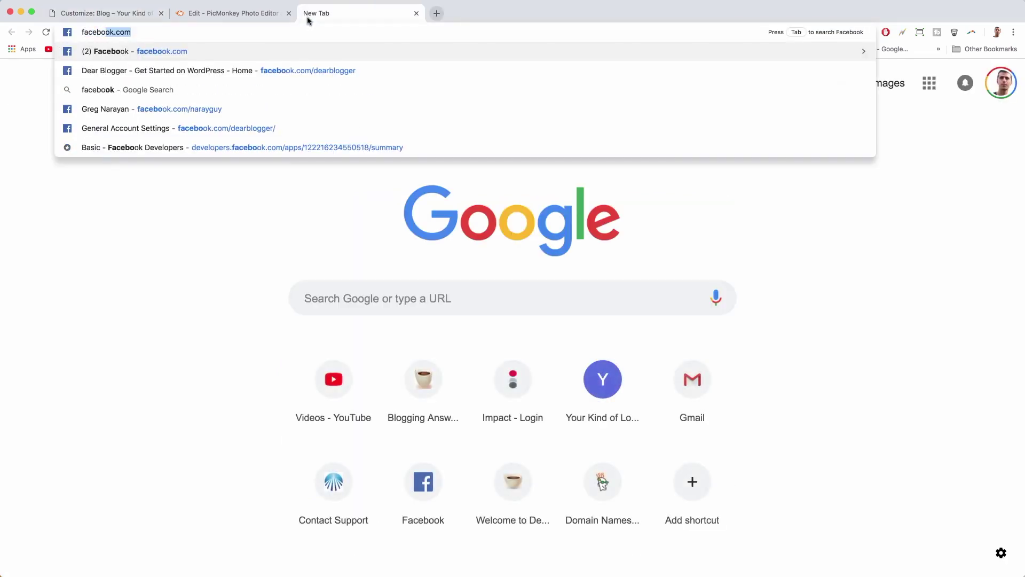
{"action": "type", "text": "ok page plugin"}
{"action": "key", "text": "Return"}
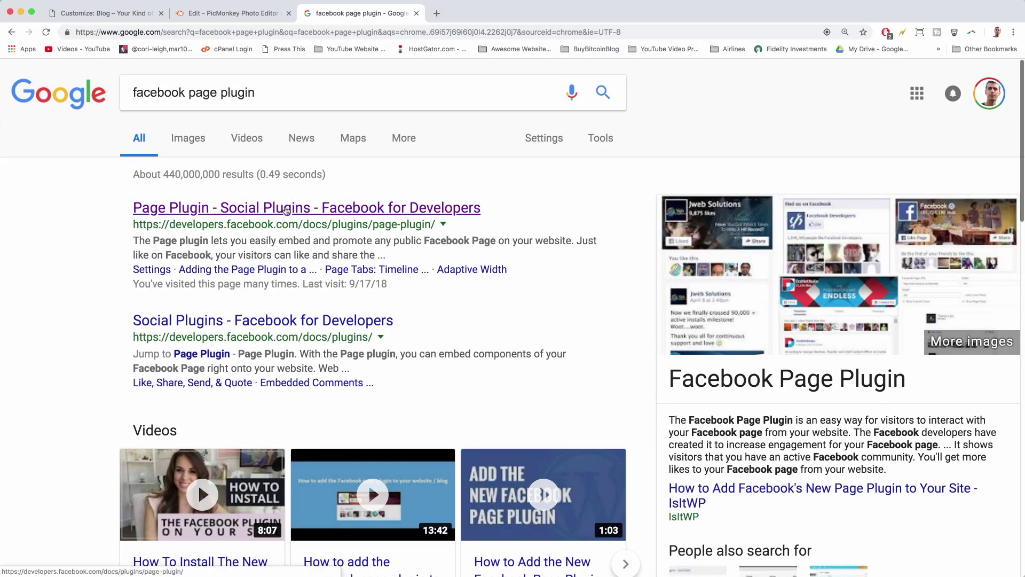
{"action": "left_click", "coordinate": [287, 210]}
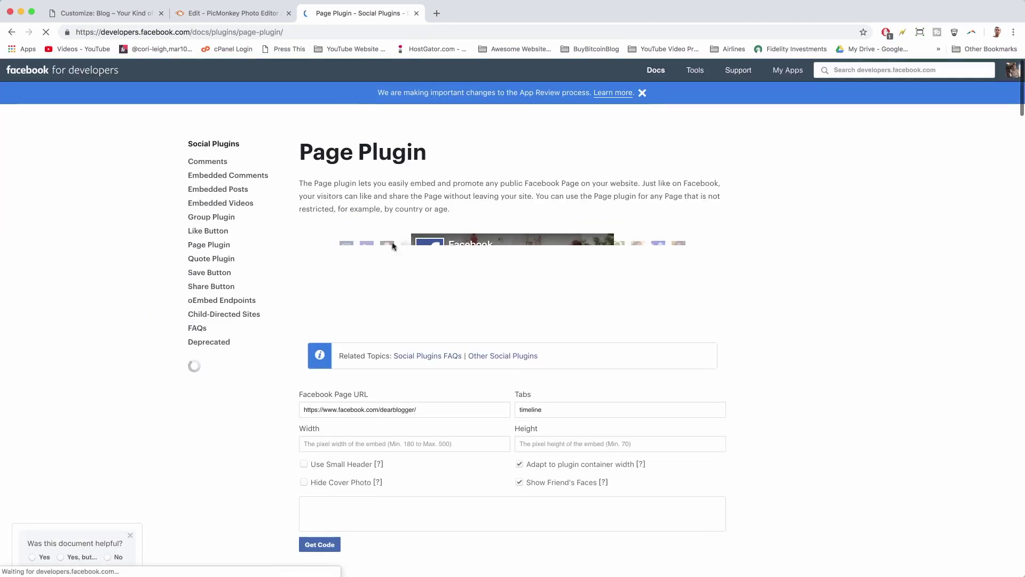
- Review the plugin settings, keeping container-width fitting, friends' faces and the timeline tab enabled
{"action": "scroll", "coordinate": [406, 258], "scroll_direction": "down", "scroll_amount": 4}
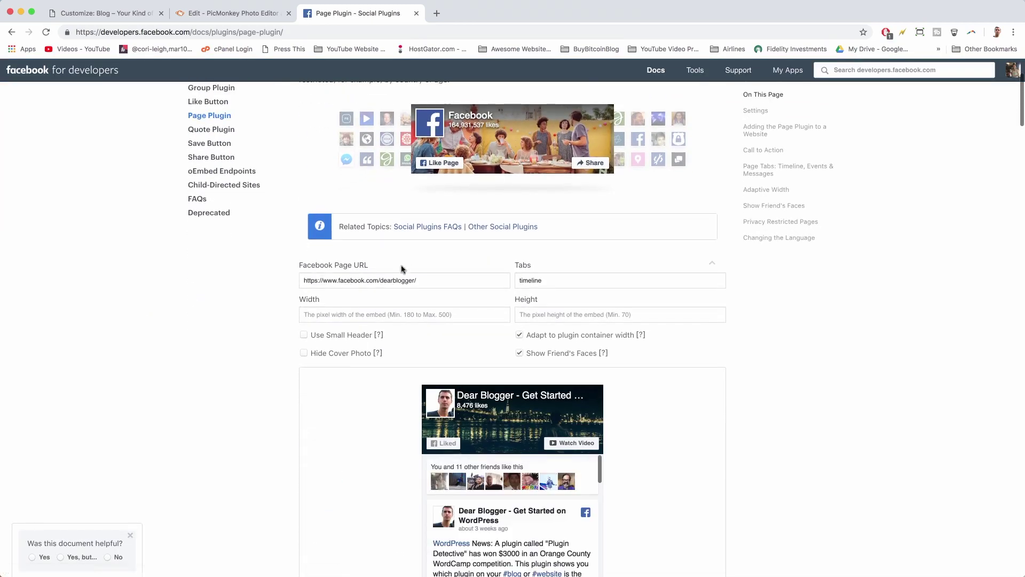
{"action": "scroll", "coordinate": [429, 282], "scroll_direction": "down", "scroll_amount": 3}
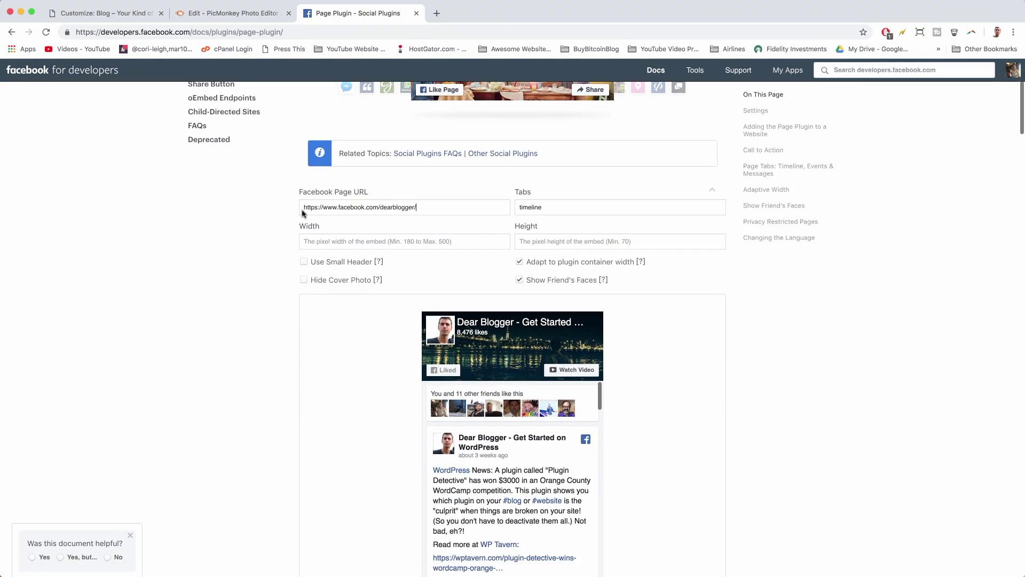
{"action": "left_click_drag", "start_coordinate": [303, 206], "coordinate": [431, 218]}
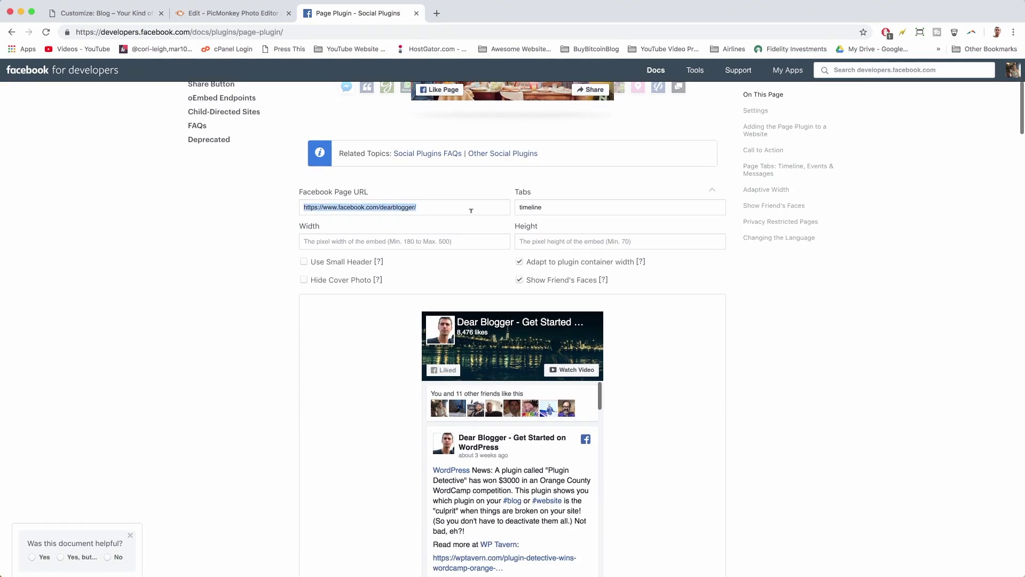
{"action": "scroll", "coordinate": [471, 211], "scroll_direction": "down", "scroll_amount": 2}
{"action": "left_click", "coordinate": [519, 208]}
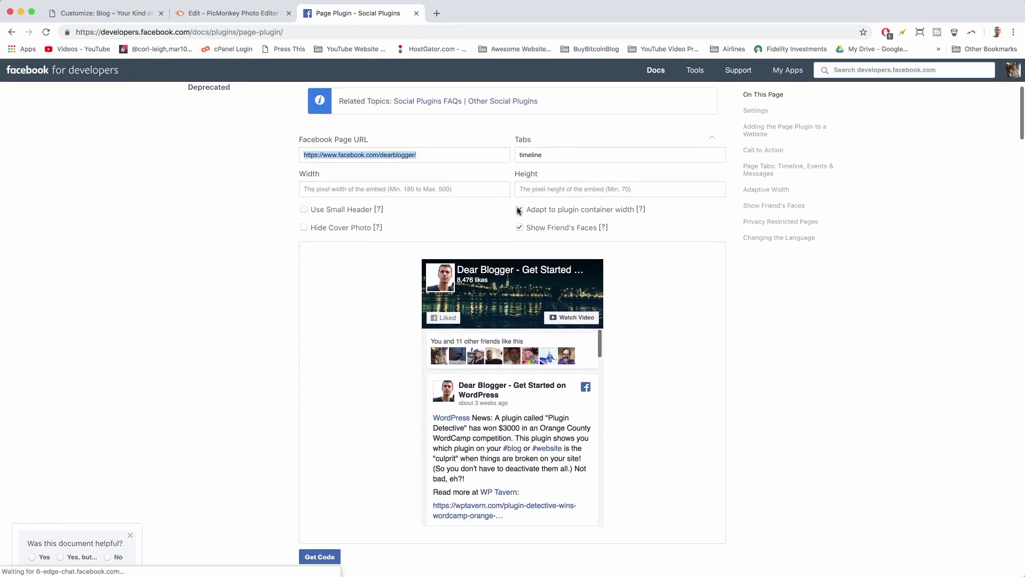
{"action": "left_click", "coordinate": [519, 227]}
{"action": "left_click", "coordinate": [519, 209]}
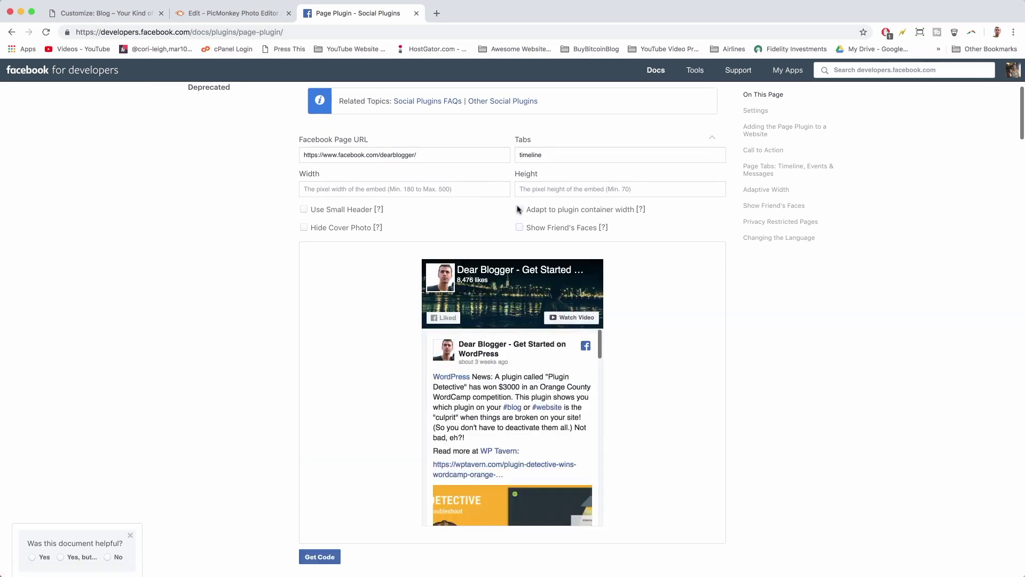
{"action": "left_click", "coordinate": [519, 227]}
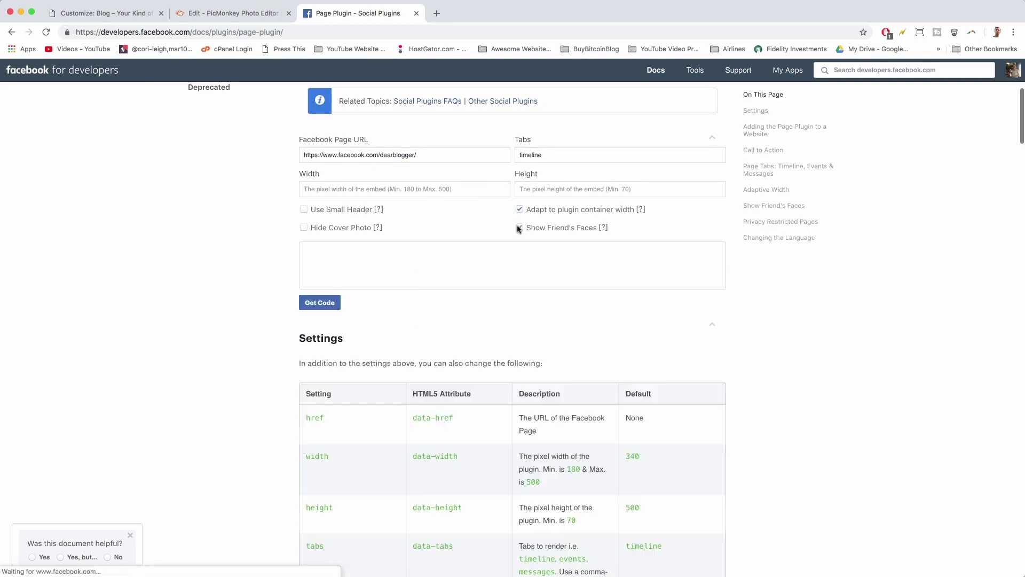
{"action": "double_click", "coordinate": [529, 154]}
{"action": "key", "text": "BackSpace"}
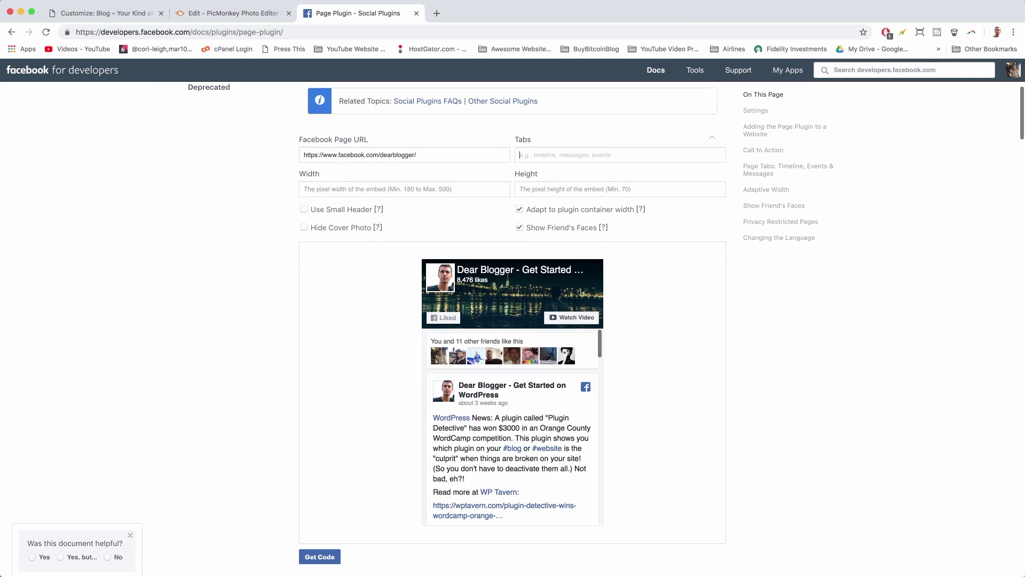
{"action": "key", "text": "super+z"}
- Get the Page Plugin code, copy the placement snippet, and return to the WordPress customizer
{"action": "scroll", "coordinate": [407, 145], "scroll_direction": "down", "scroll_amount": 2}
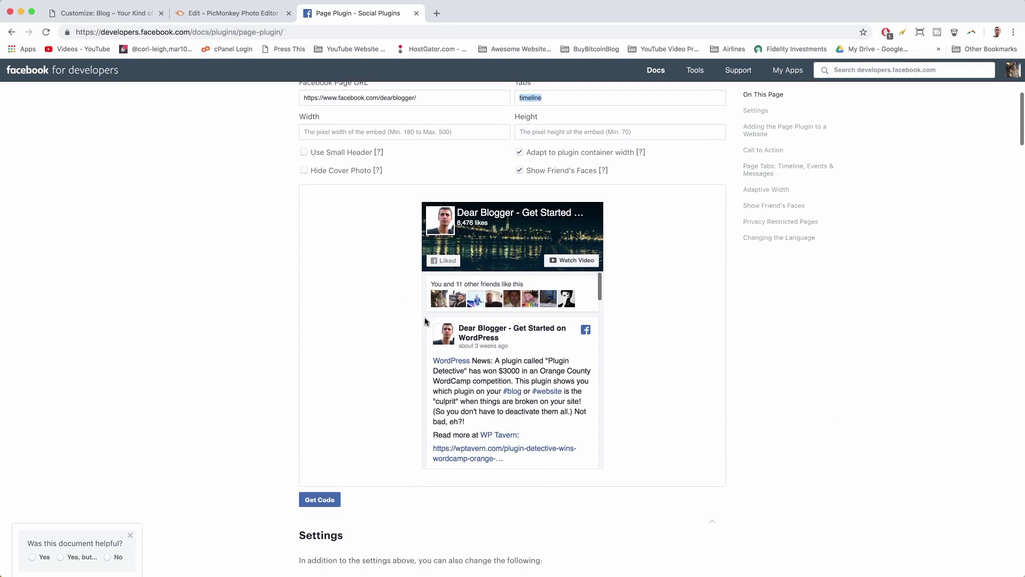
{"action": "scroll", "coordinate": [426, 320], "scroll_direction": "down", "scroll_amount": 1}
{"action": "scroll", "coordinate": [423, 321], "scroll_direction": "up", "scroll_amount": 1}
{"action": "scroll", "coordinate": [261, 278], "scroll_direction": "down", "scroll_amount": 5}
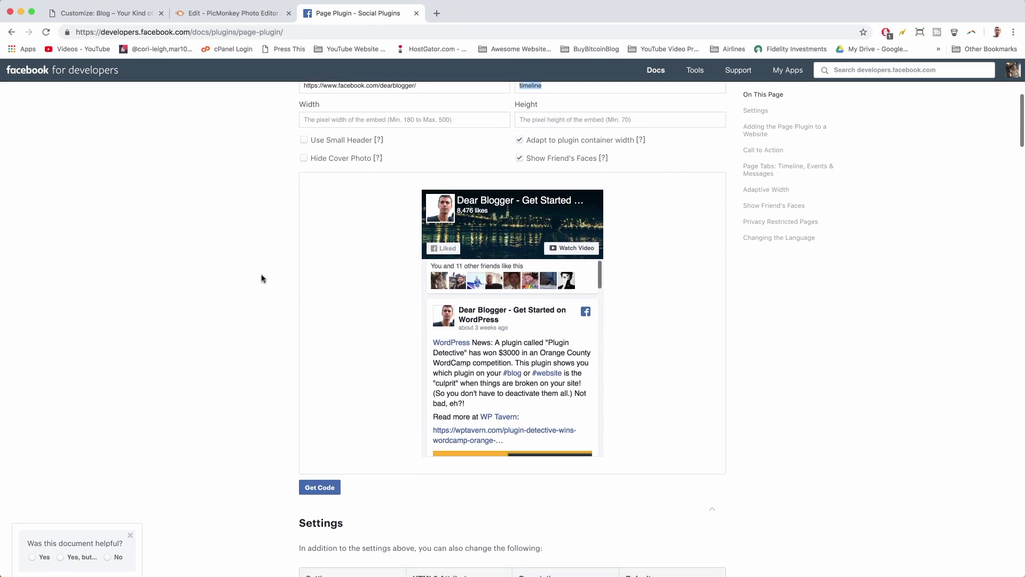
{"action": "scroll", "coordinate": [261, 278], "scroll_direction": "up", "scroll_amount": 7}
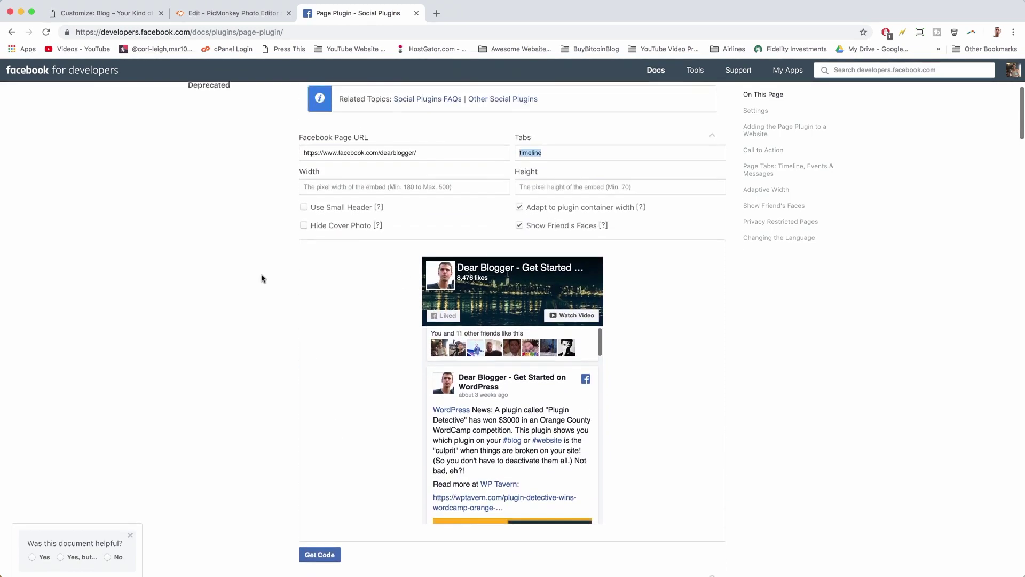
{"action": "scroll", "coordinate": [261, 278], "scroll_direction": "down", "scroll_amount": 5}
{"action": "left_click", "coordinate": [316, 423]}
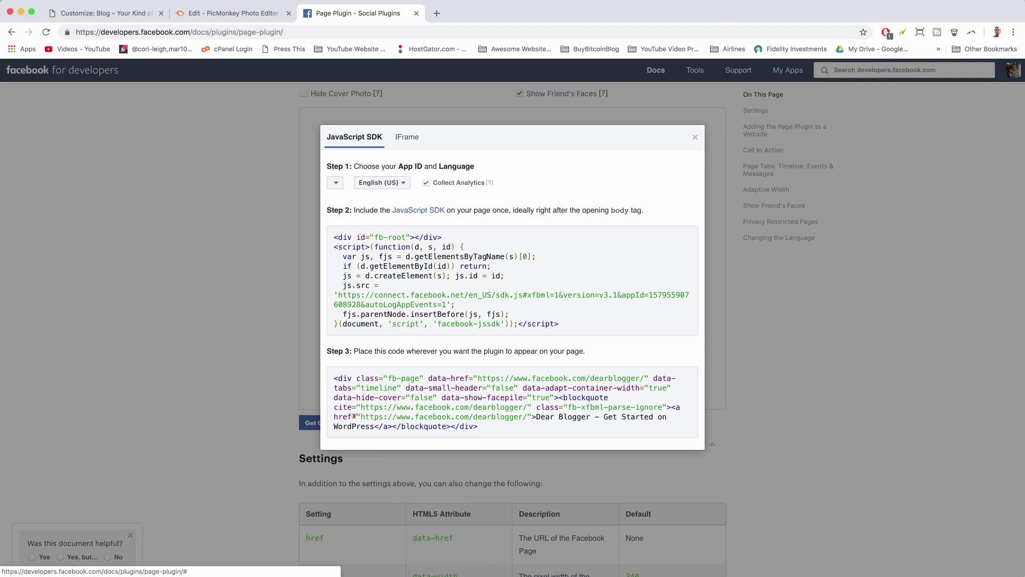
{"action": "left_click", "coordinate": [356, 393]}
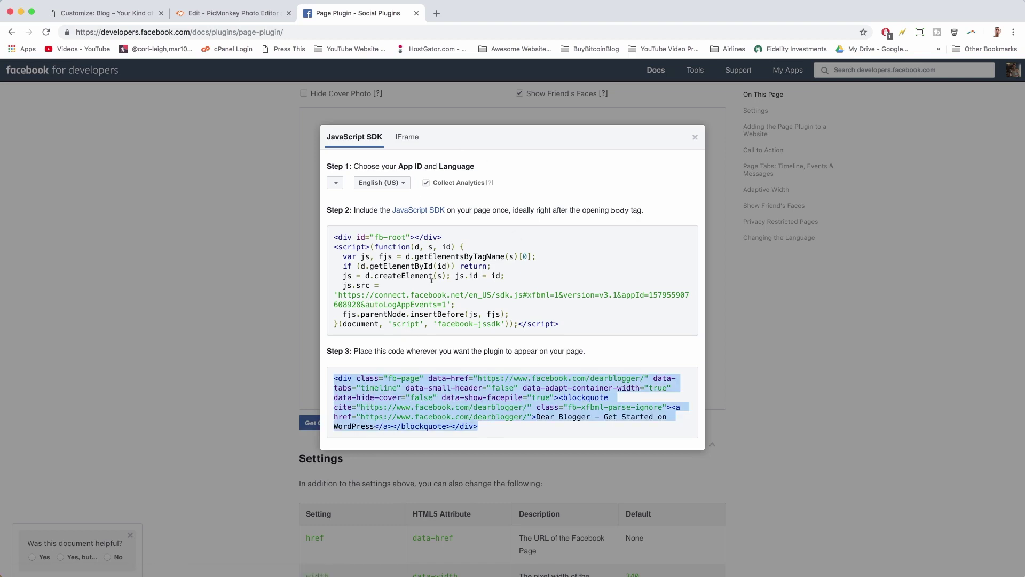
{"action": "right_click", "coordinate": [405, 388]}
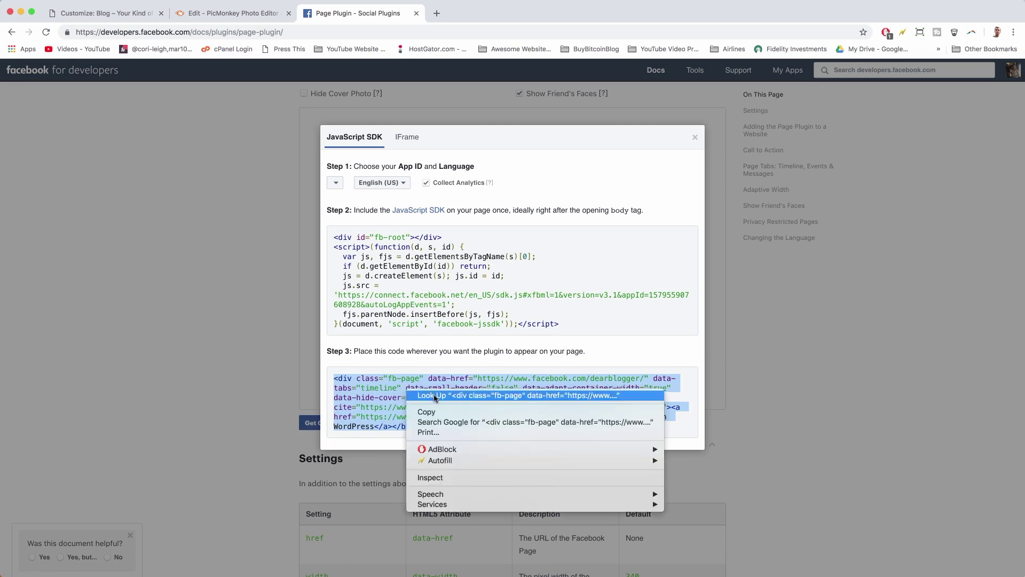
{"action": "left_click", "coordinate": [454, 396]}
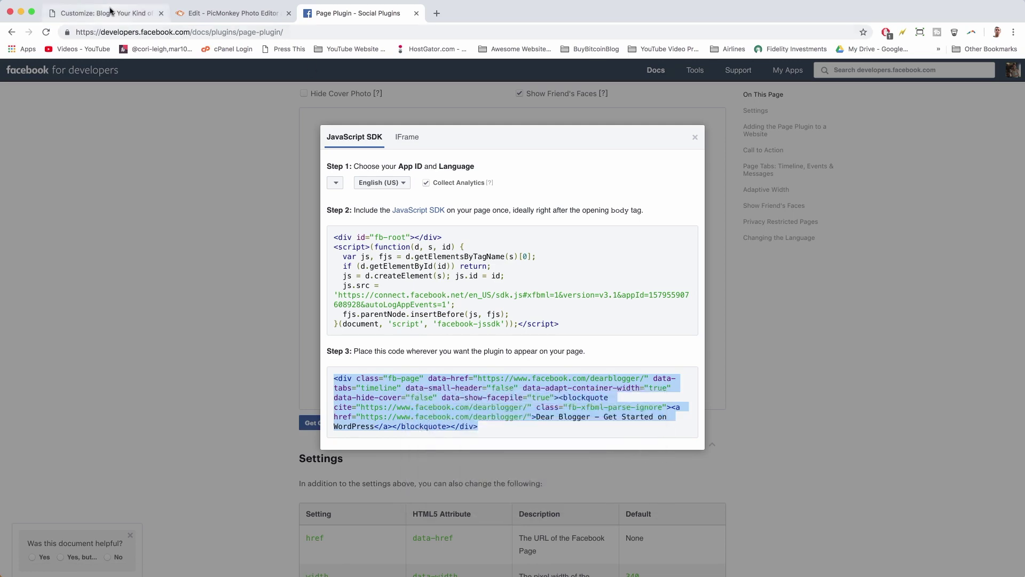
{"action": "left_click", "coordinate": [113, 13]}
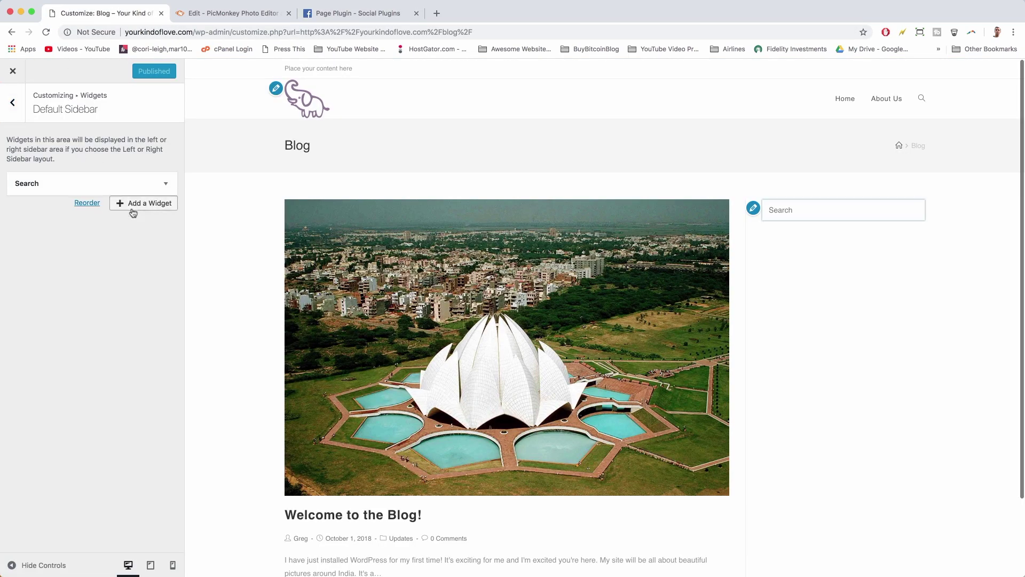
- Add a Text widget to the sidebar and paste the Facebook embed code in text mode
{"action": "left_click", "coordinate": [133, 213]}
{"action": "scroll", "coordinate": [260, 296], "scroll_direction": "down", "scroll_amount": 5}
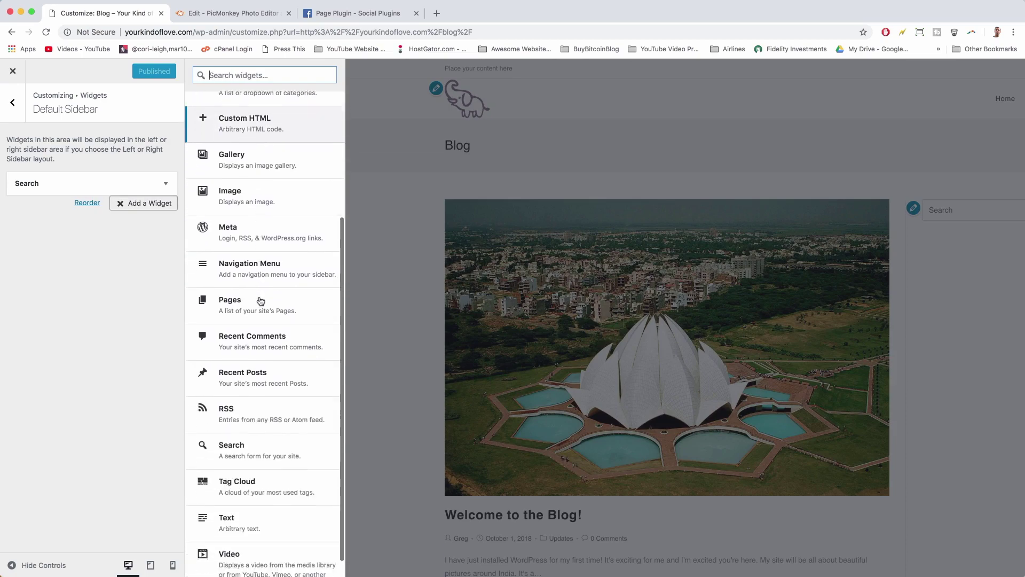
{"action": "scroll", "coordinate": [260, 301], "scroll_direction": "down", "scroll_amount": 1}
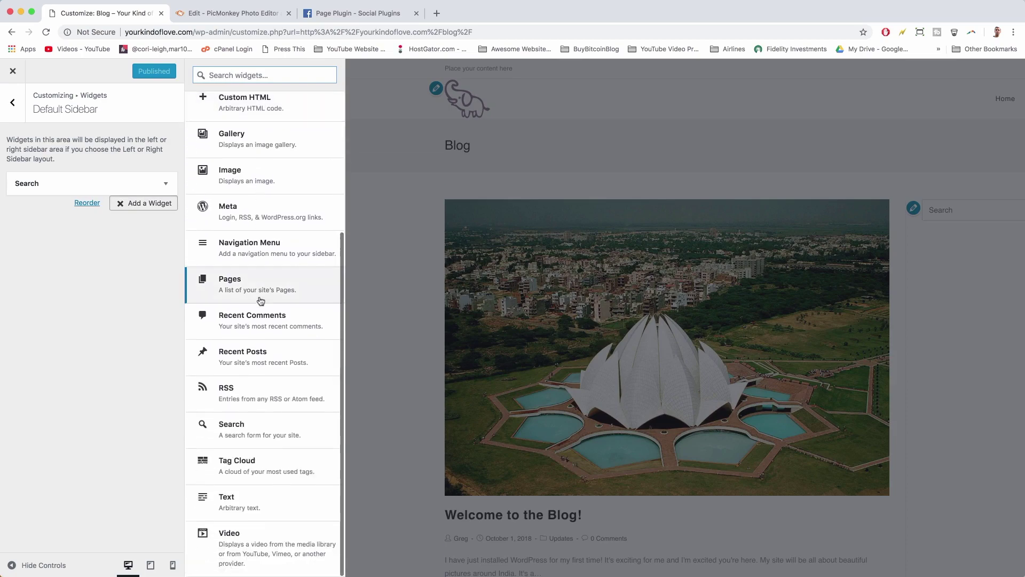
{"action": "left_click", "coordinate": [283, 509]}
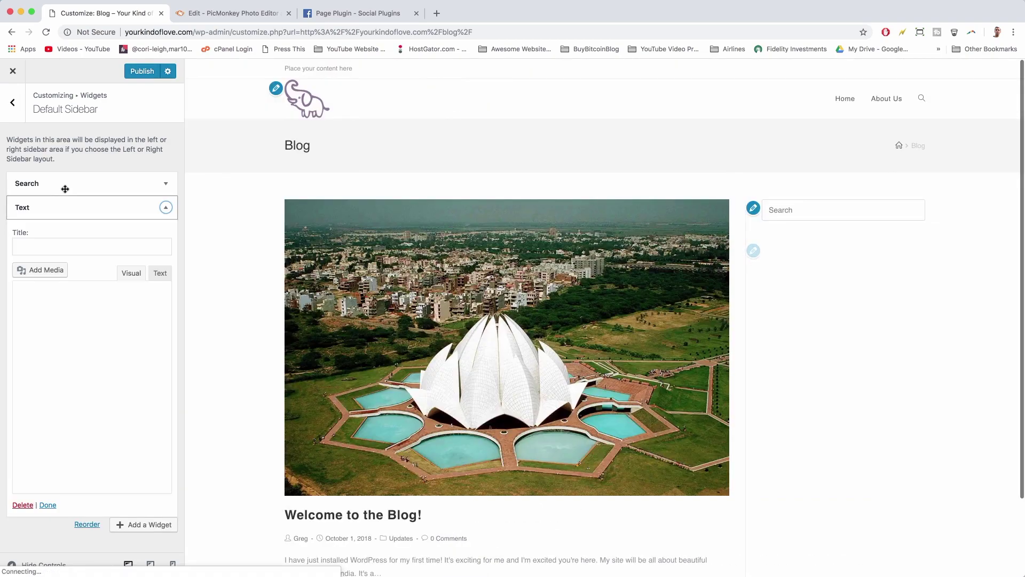
{"action": "left_click", "coordinate": [161, 274]}
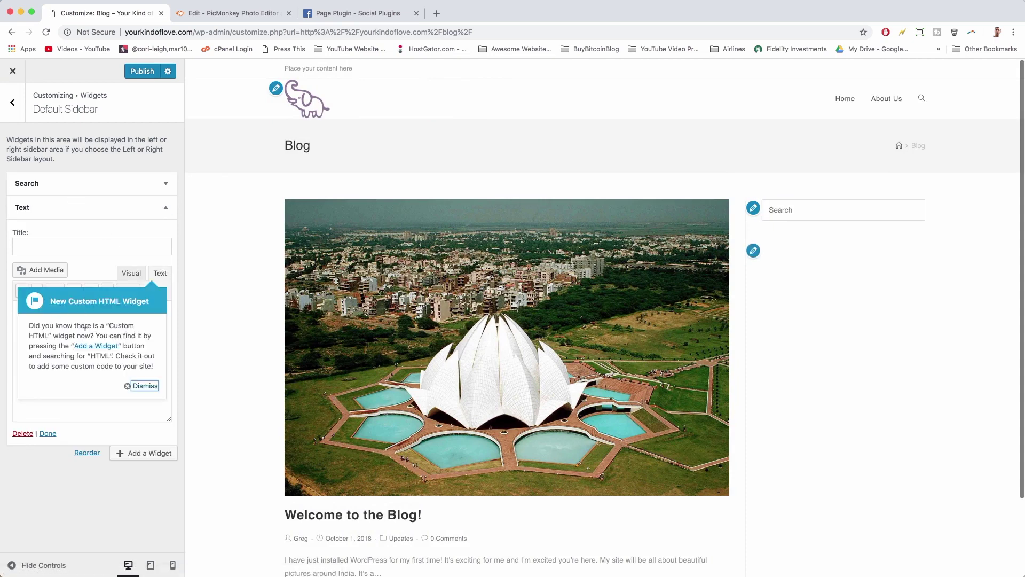
{"action": "left_click", "coordinate": [143, 385]}
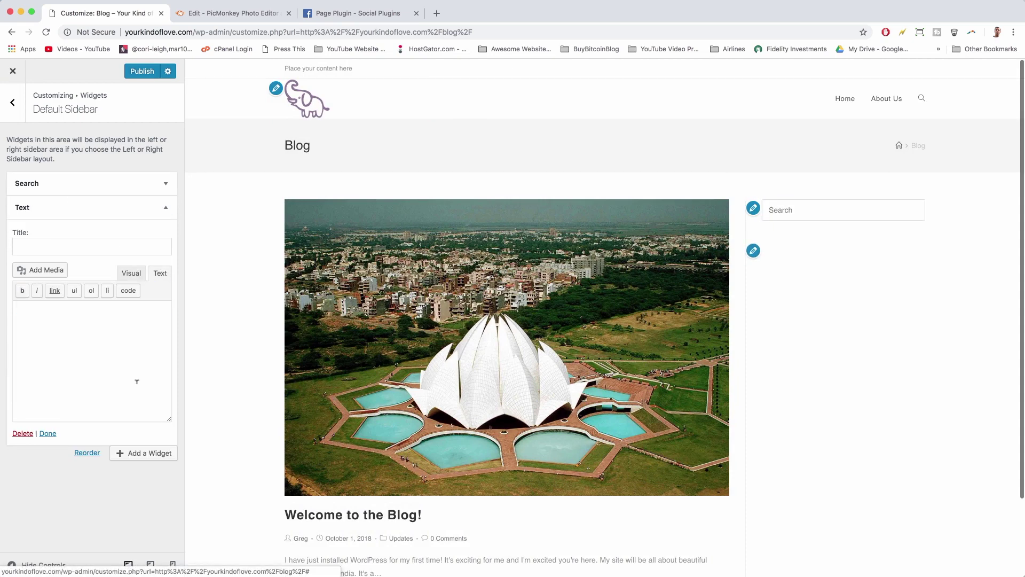
{"action": "right_click", "coordinate": [36, 308]}
{"action": "left_click", "coordinate": [60, 377]}
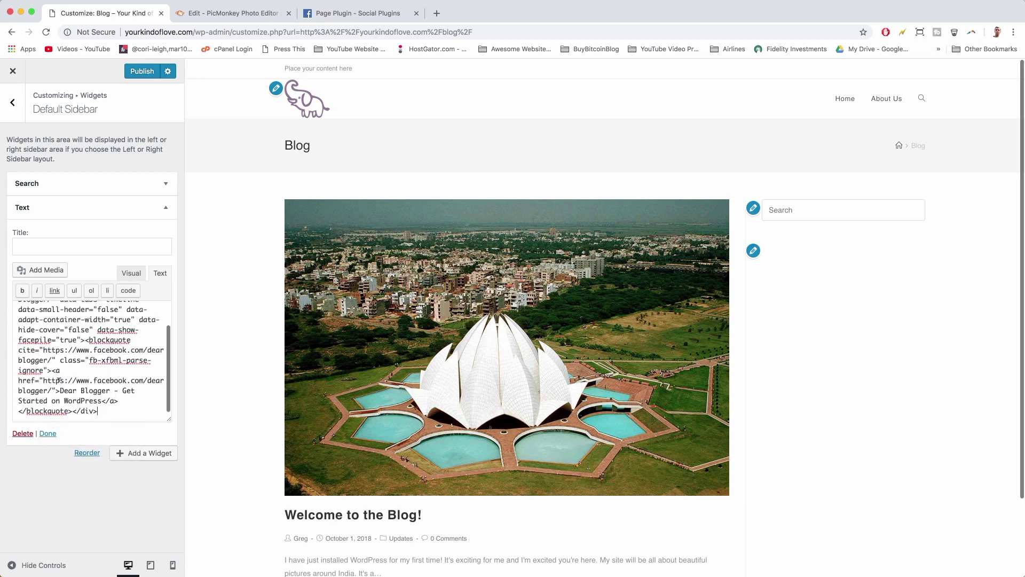
- Title the widget 'Join Us on Facebook', publish, and close the customizer
{"action": "scroll", "coordinate": [91, 353], "scroll_direction": "up", "scroll_amount": 3}
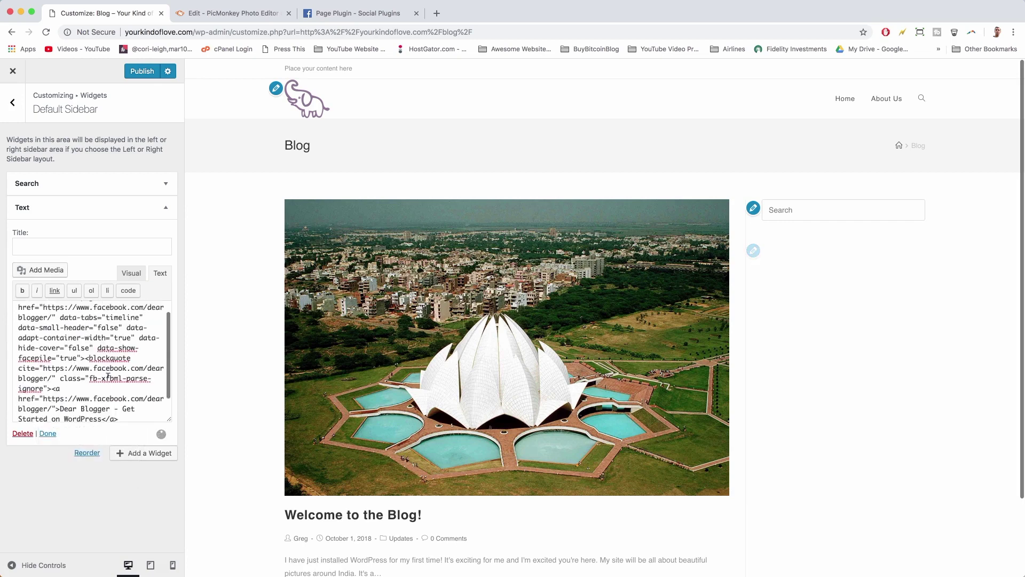
{"action": "left_click", "coordinate": [29, 240]}
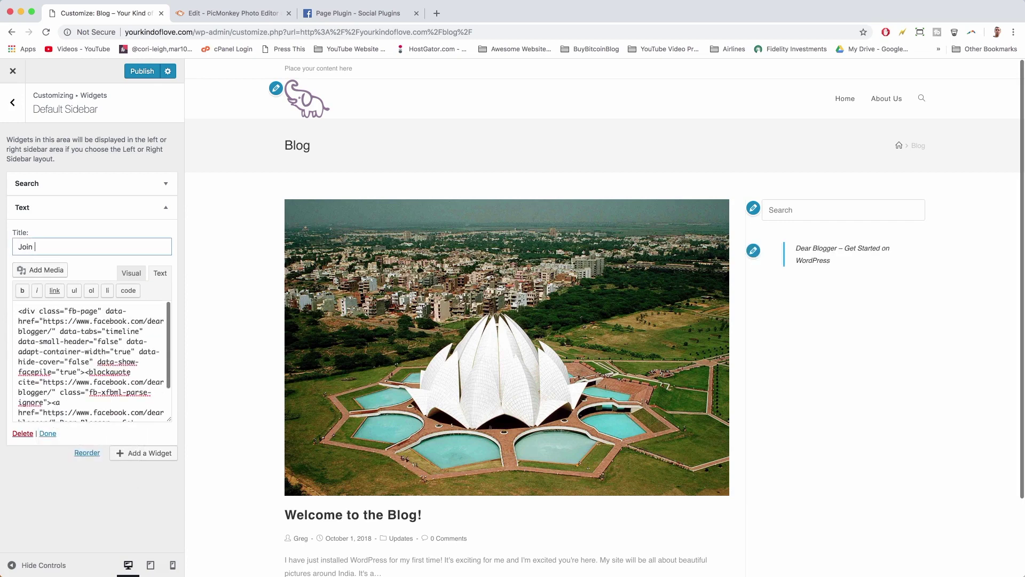
{"action": "type", "text": "Join Us on Facebook"}
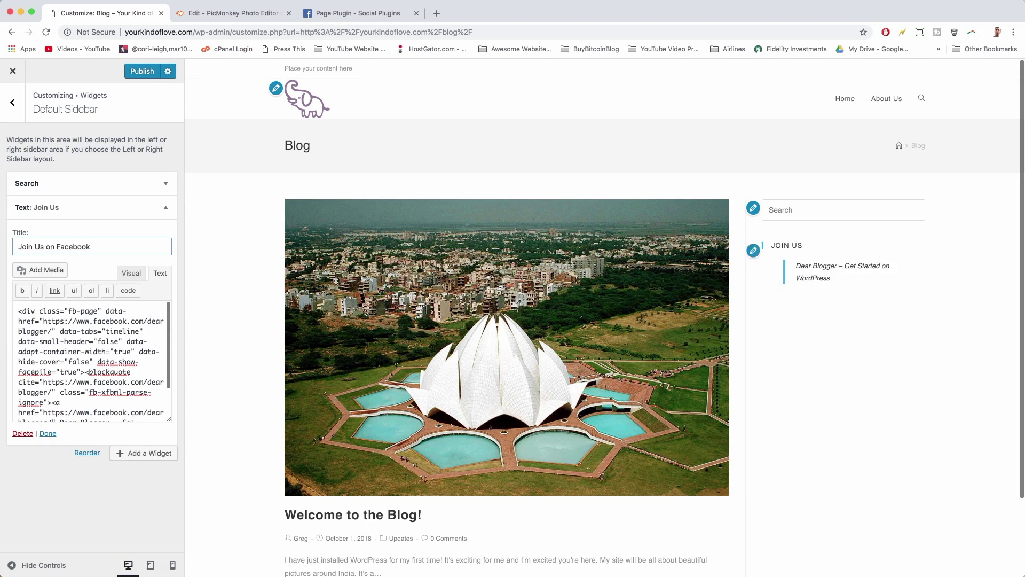
{"action": "left_click", "coordinate": [139, 75]}
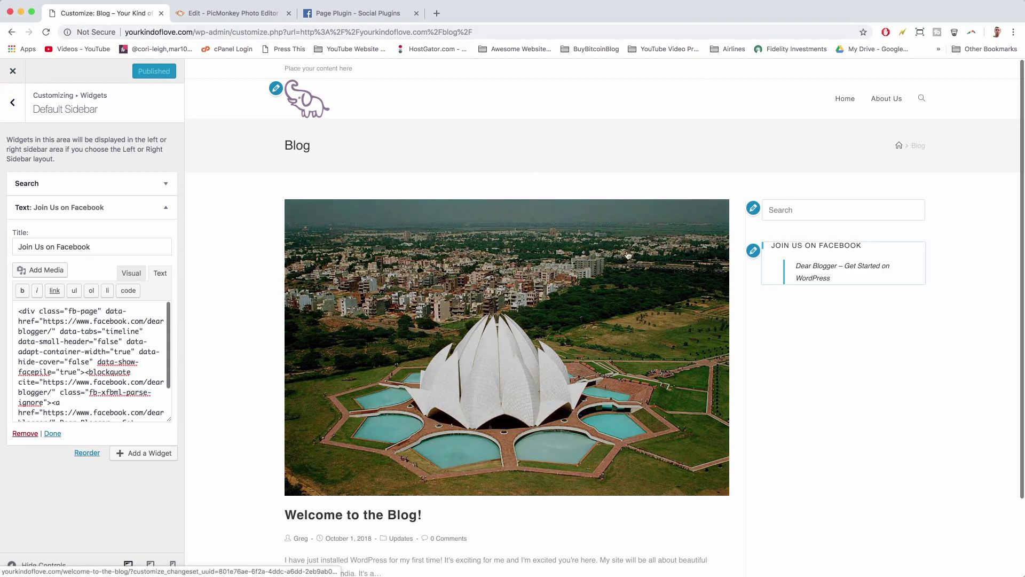
{"action": "left_click", "coordinate": [13, 71]}
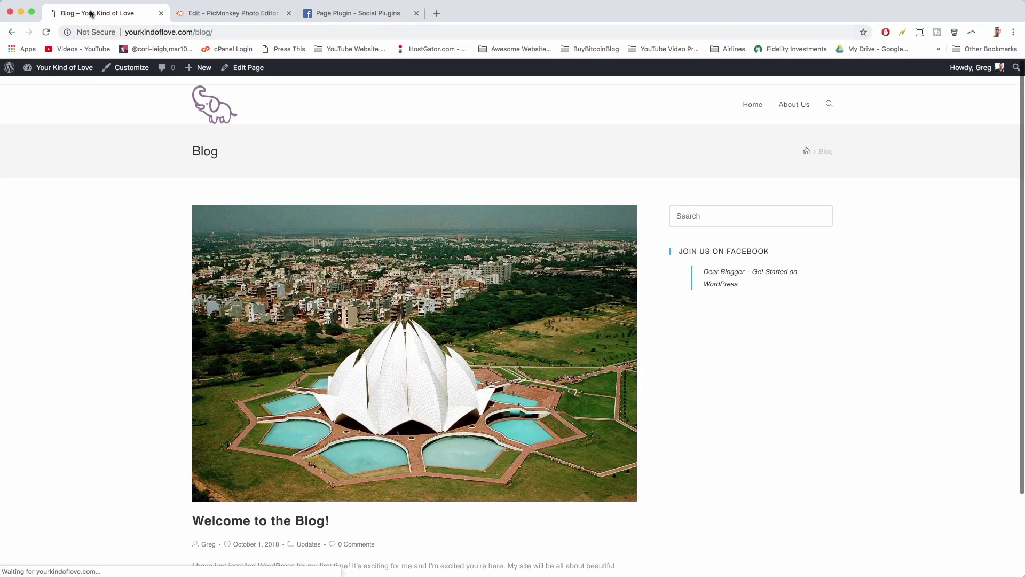
- Go to Plugins > Add New and begin searching for 'insert headers and footers'
{"action": "left_click", "coordinate": [59, 68]}
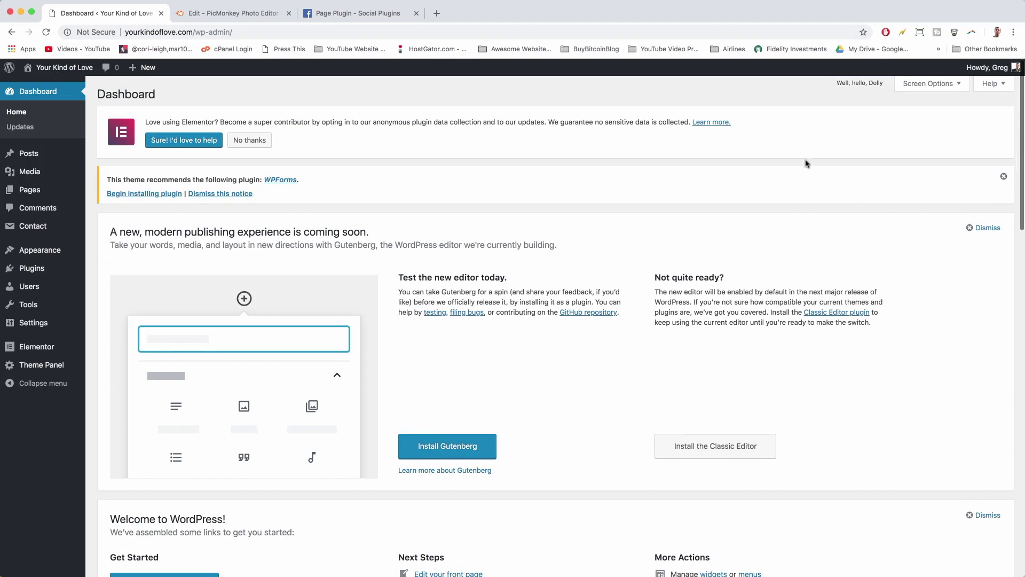
{"action": "left_click", "coordinate": [51, 273]}
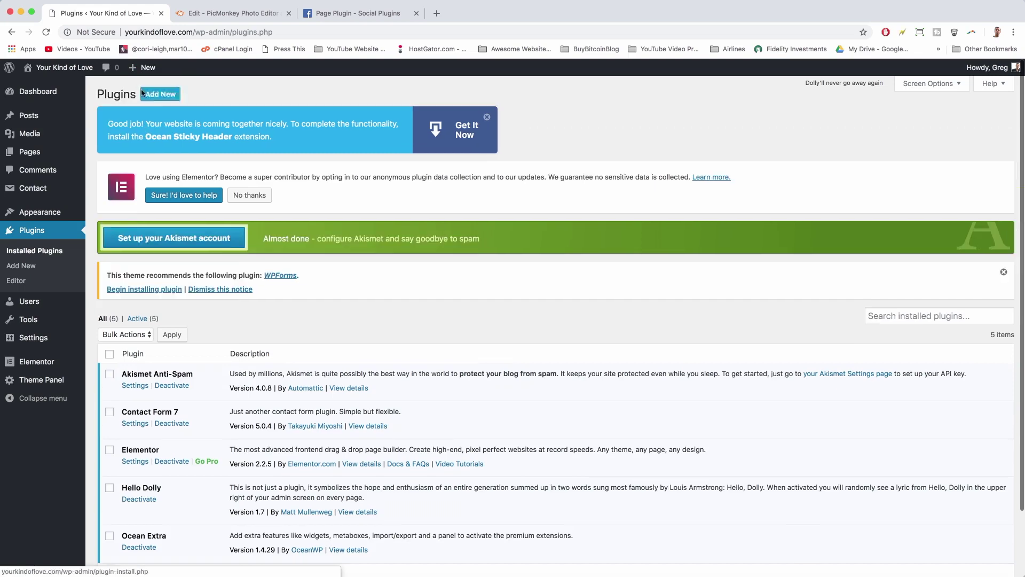
{"action": "left_click", "coordinate": [159, 95]}
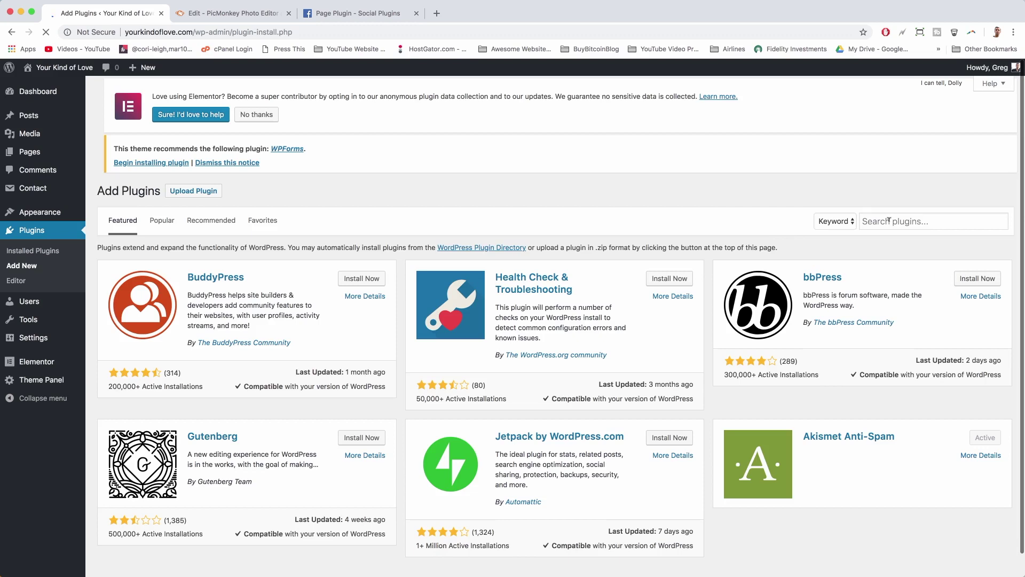
{"action": "left_click", "coordinate": [889, 220]}
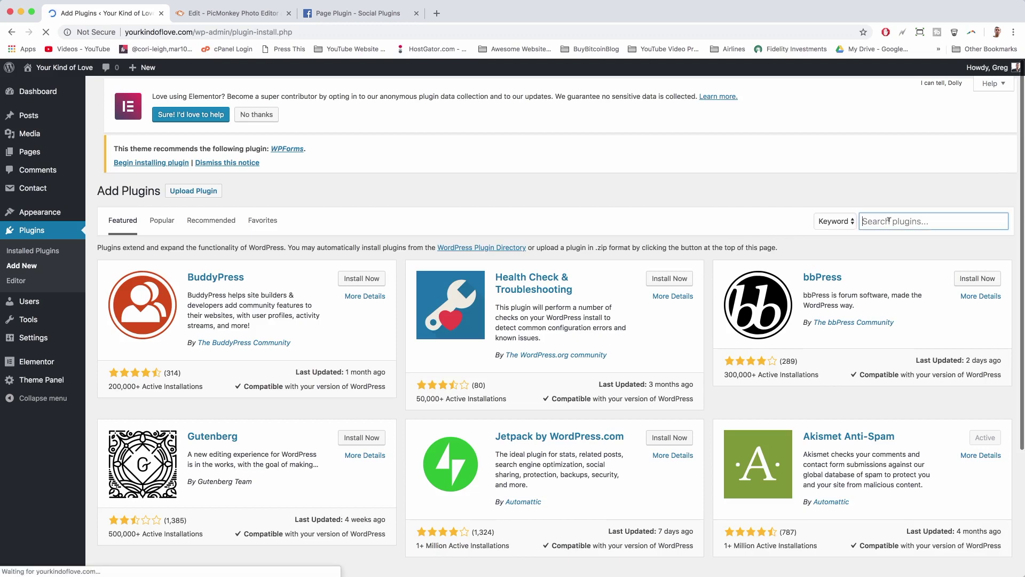
{"action": "type", "text": "insert headers and footers"}
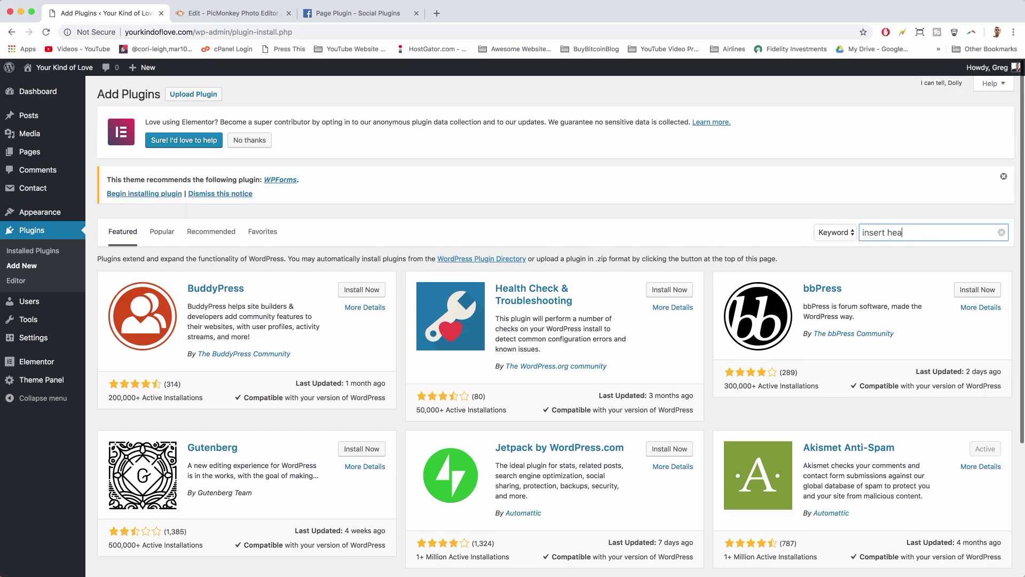
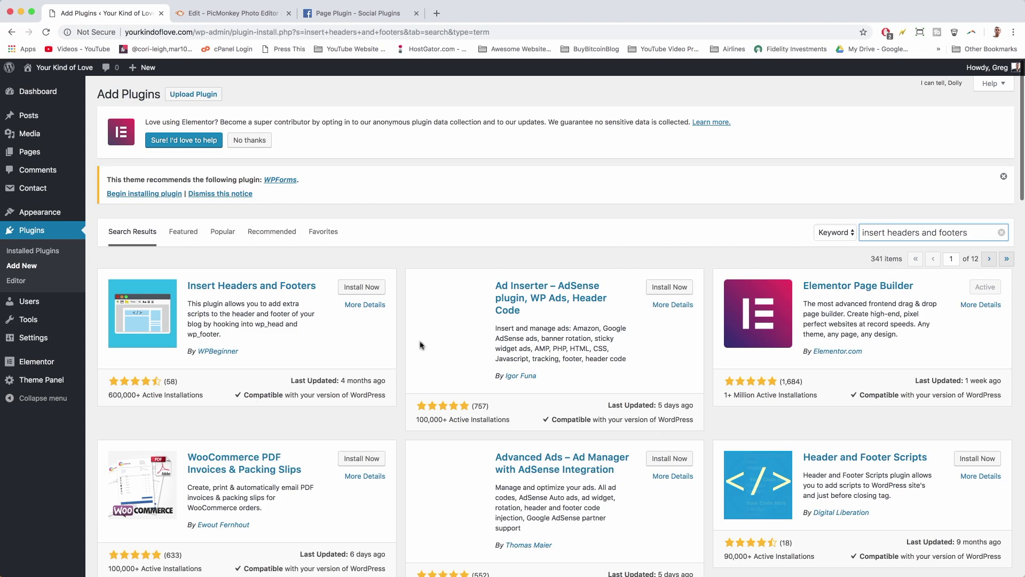
- Install and activate Insert Headers and Footers, then copy the Facebook Step 2 SDK code
{"action": "left_click", "coordinate": [349, 289]}
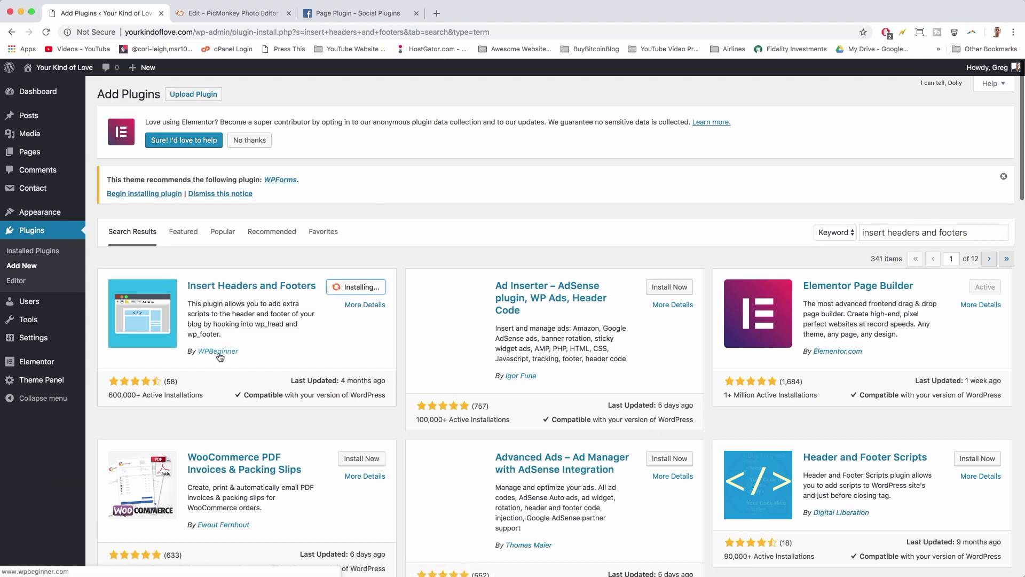
{"action": "left_click", "coordinate": [372, 292]}
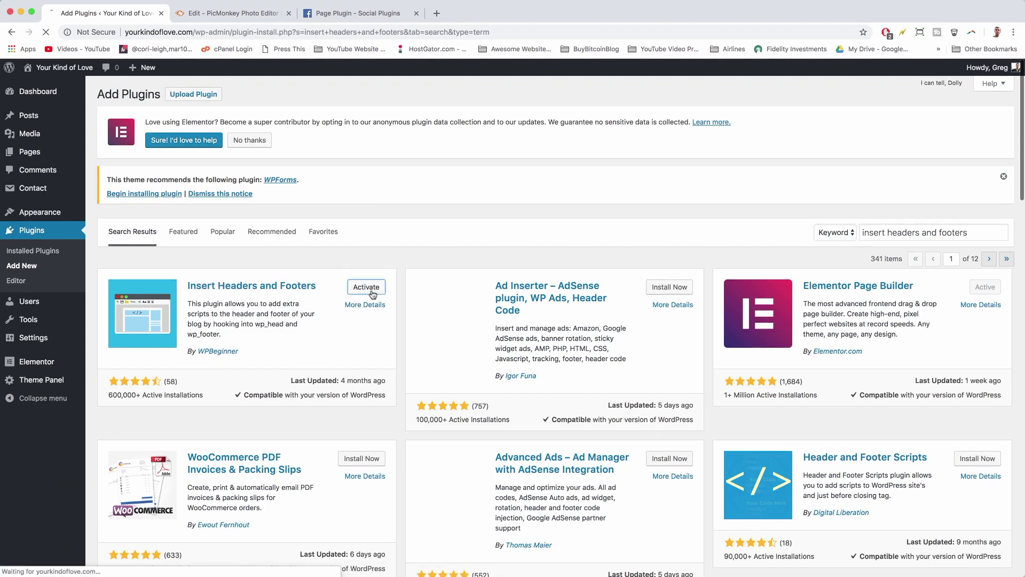
{"action": "left_click", "coordinate": [370, 12]}
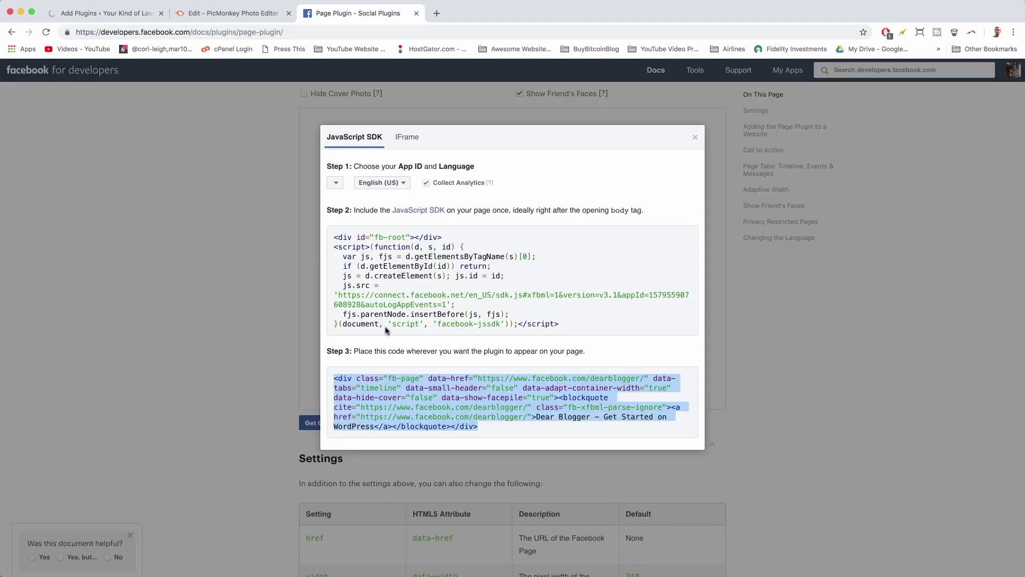
{"action": "left_click", "coordinate": [356, 261]}
{"action": "right_click", "coordinate": [358, 262]}
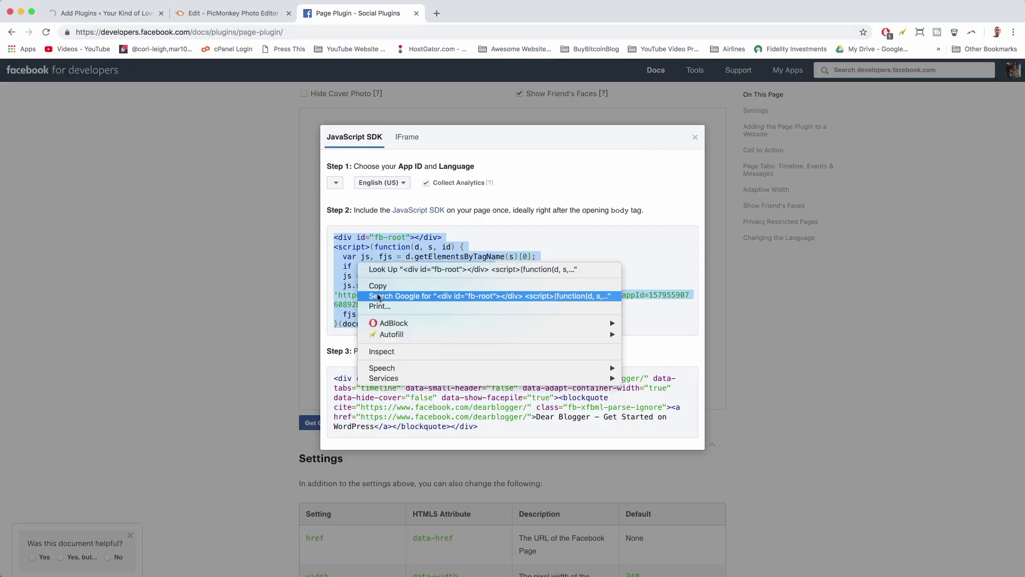
{"action": "left_click", "coordinate": [377, 286]}
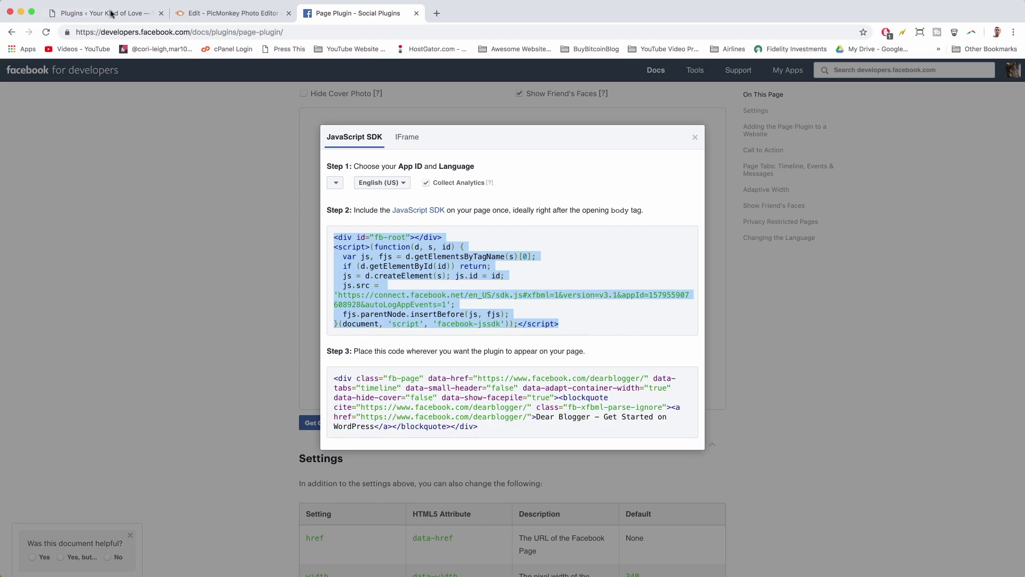
{"action": "left_click", "coordinate": [111, 13]}
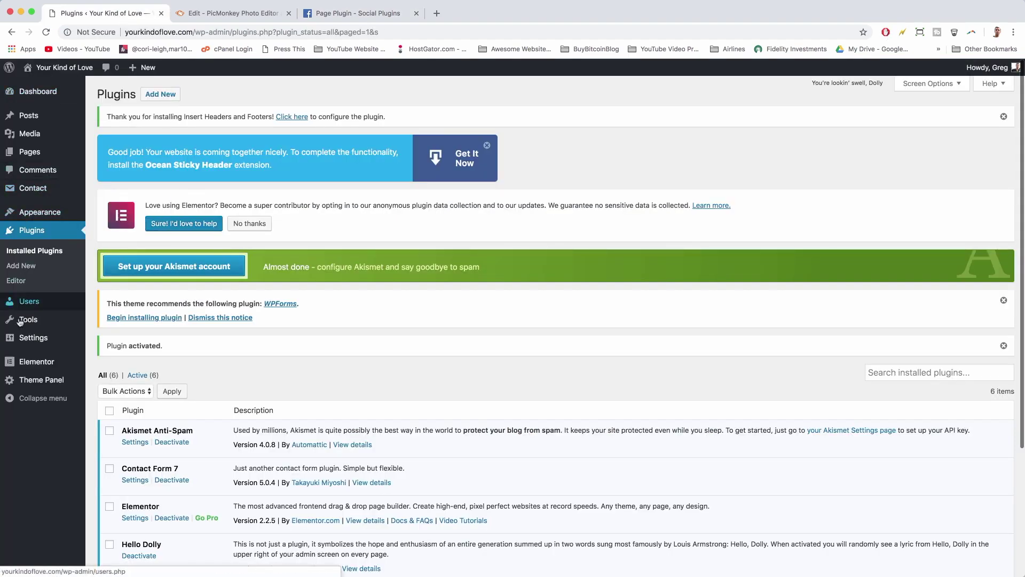
- Paste the Facebook SDK code into Scripts in Header under Insert Headers and Footers and save
{"action": "mouse_move", "coordinate": [31, 347]}
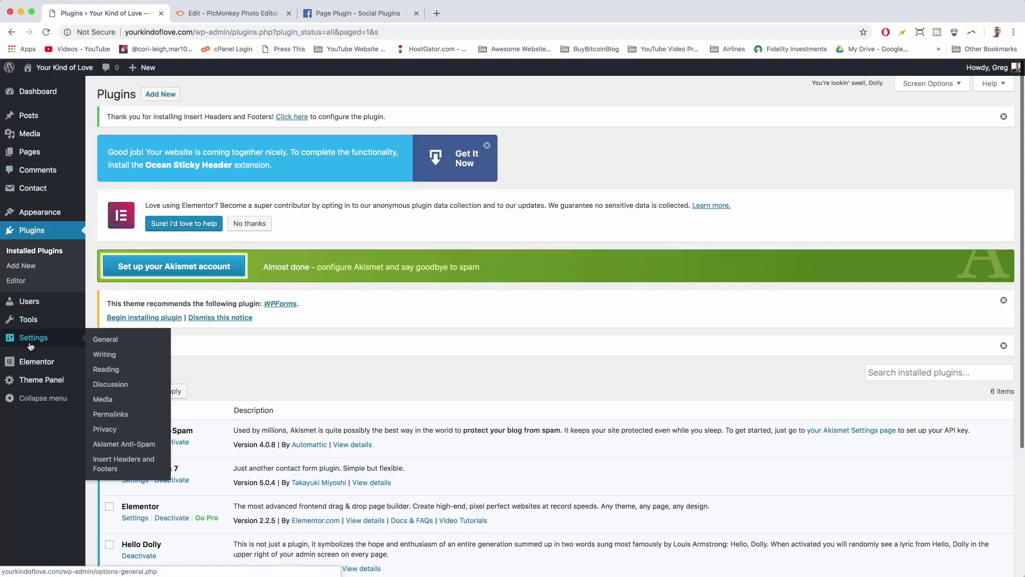
{"action": "left_click", "coordinate": [121, 462]}
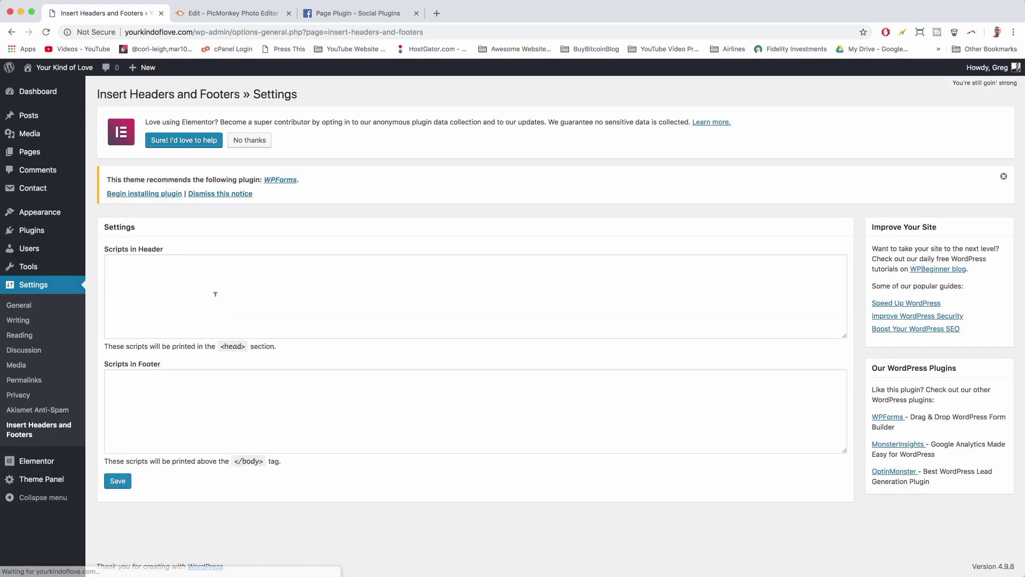
{"action": "left_click", "coordinate": [217, 413]}
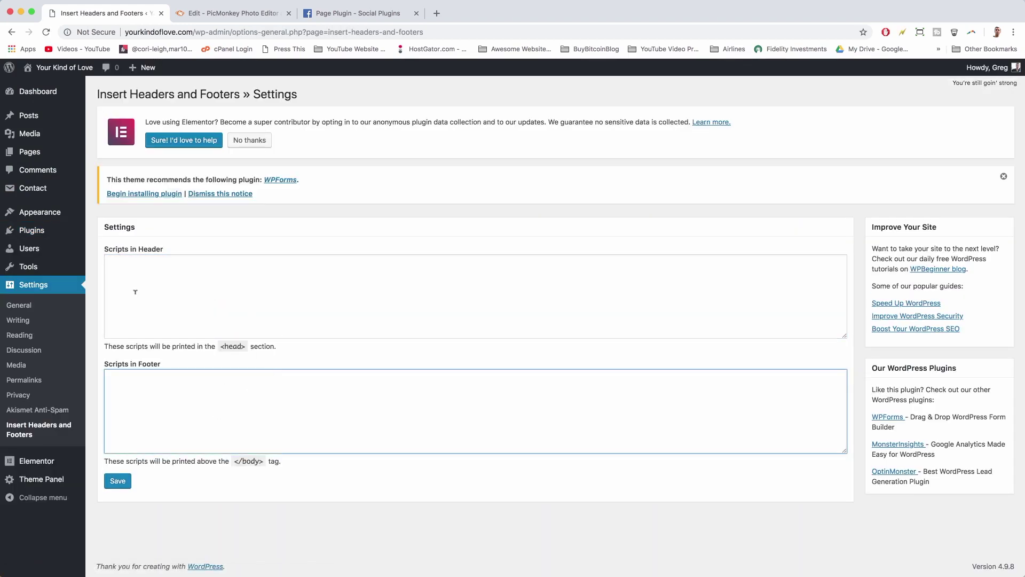
{"action": "left_click", "coordinate": [131, 265]}
{"action": "right_click", "coordinate": [132, 265]}
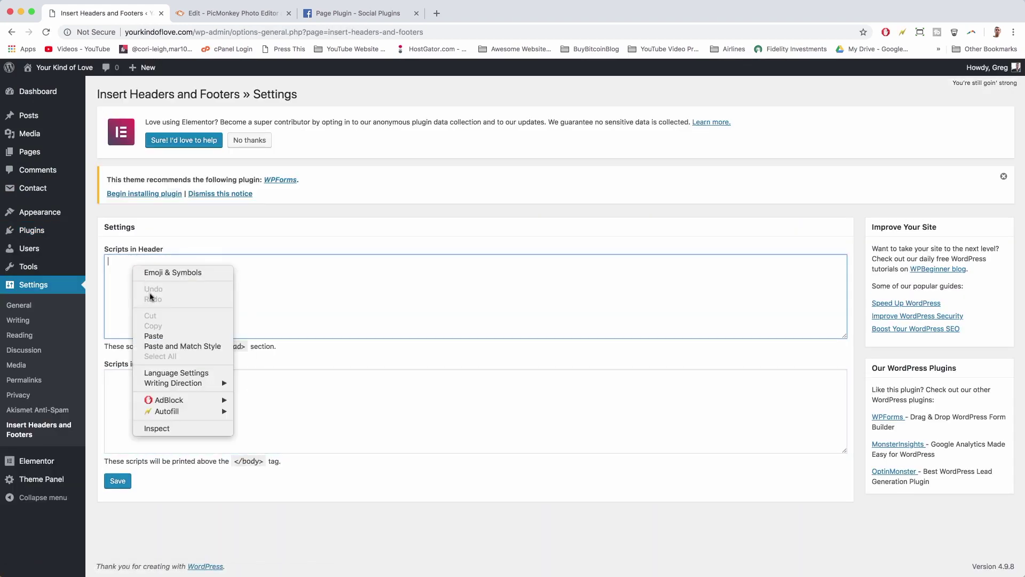
{"action": "left_click", "coordinate": [153, 334]}
{"action": "left_click", "coordinate": [117, 480]}
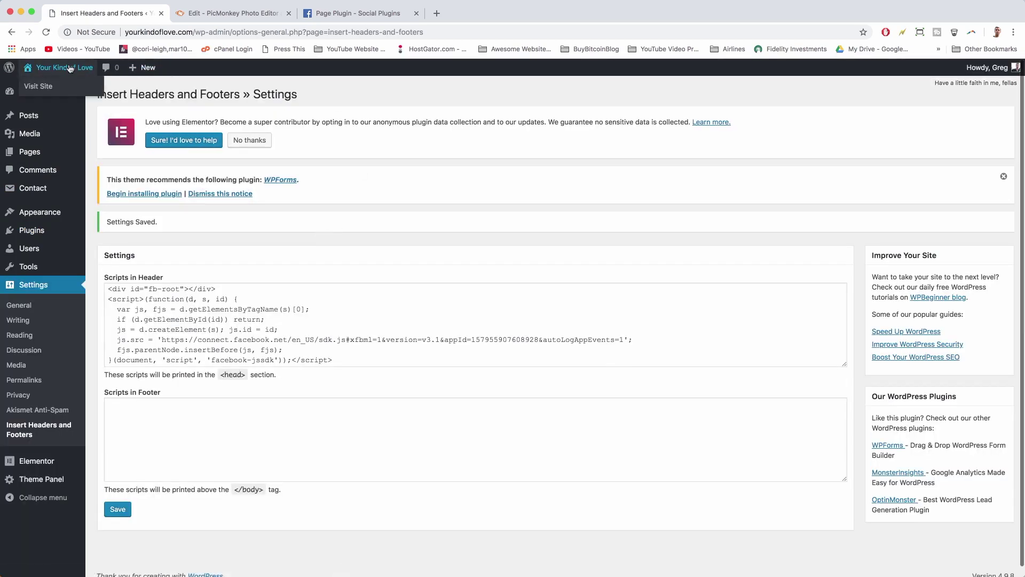
{"action": "left_click", "coordinate": [69, 67]}
- Open the Blog page from the site footer
{"action": "scroll", "coordinate": [928, 264], "scroll_direction": "down", "scroll_amount": 10}
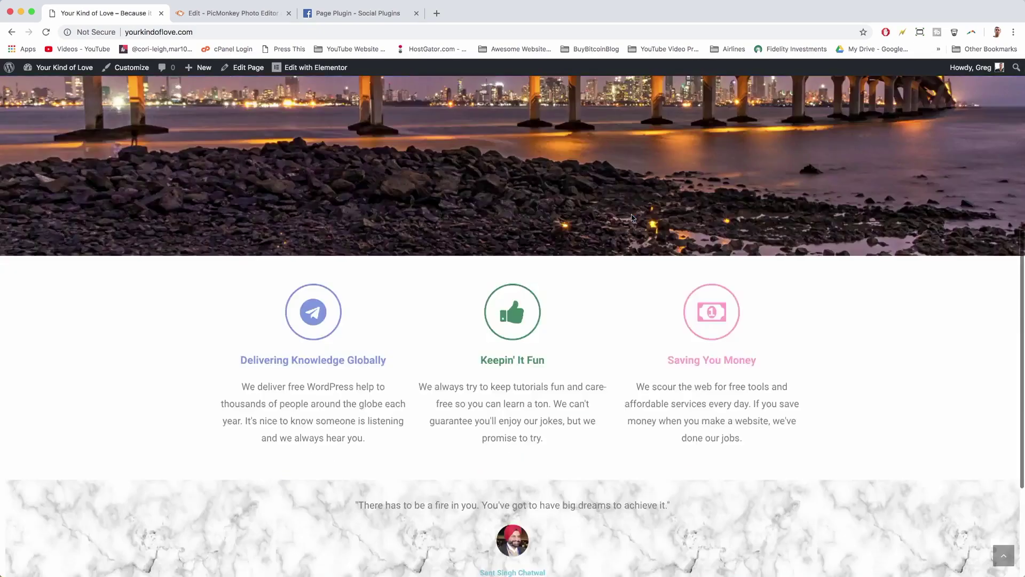
{"action": "left_click", "coordinate": [608, 545]}
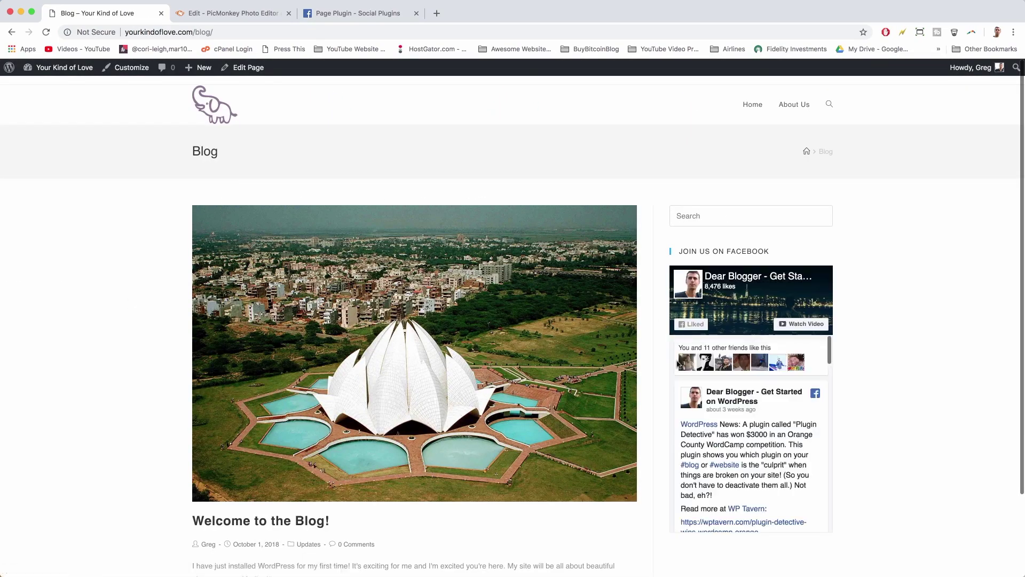
{"action": "scroll", "coordinate": [677, 363], "scroll_direction": "down", "scroll_amount": 5}
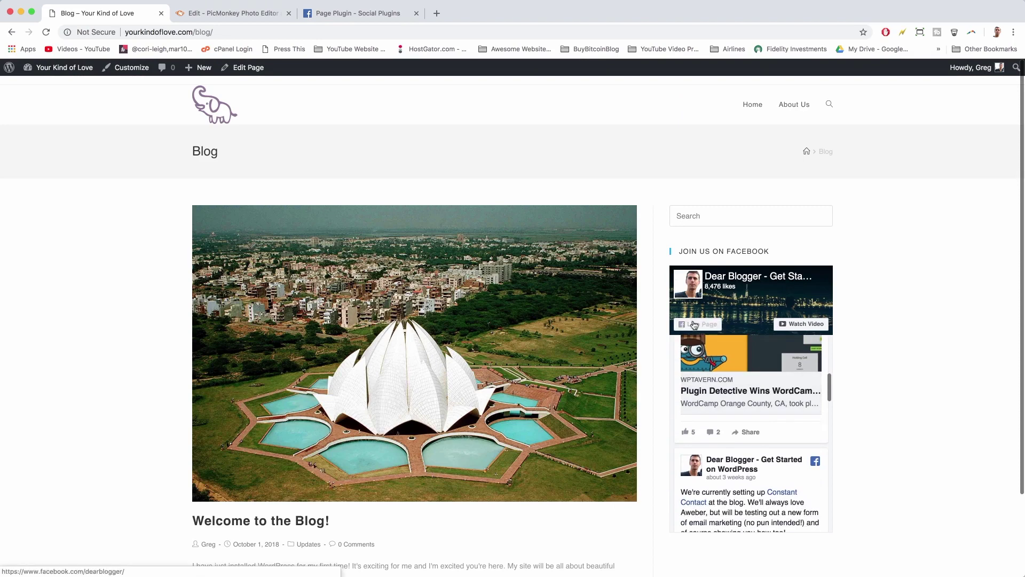
- Test the Join Us on Facebook sidebar widget by liking the page and a feed post
{"action": "left_click", "coordinate": [694, 324]}
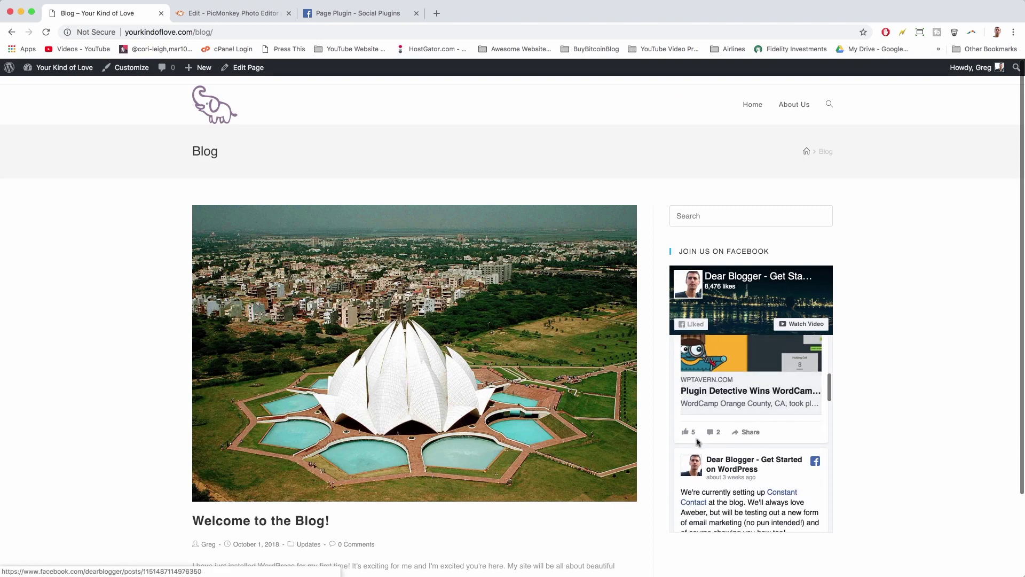
{"action": "left_click", "coordinate": [689, 439]}
{"action": "left_click", "coordinate": [699, 432]}
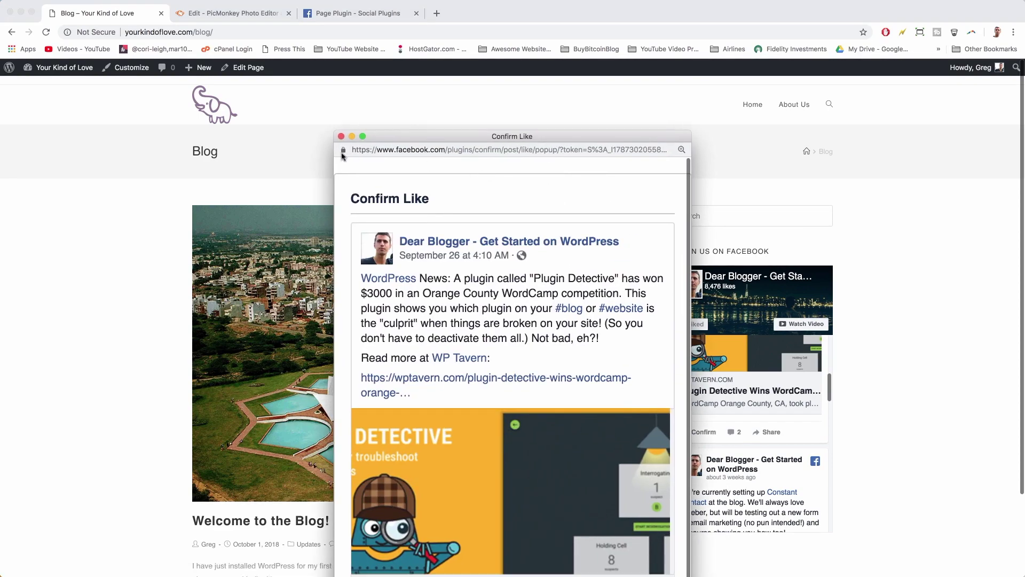
{"action": "left_click", "coordinate": [346, 141]}
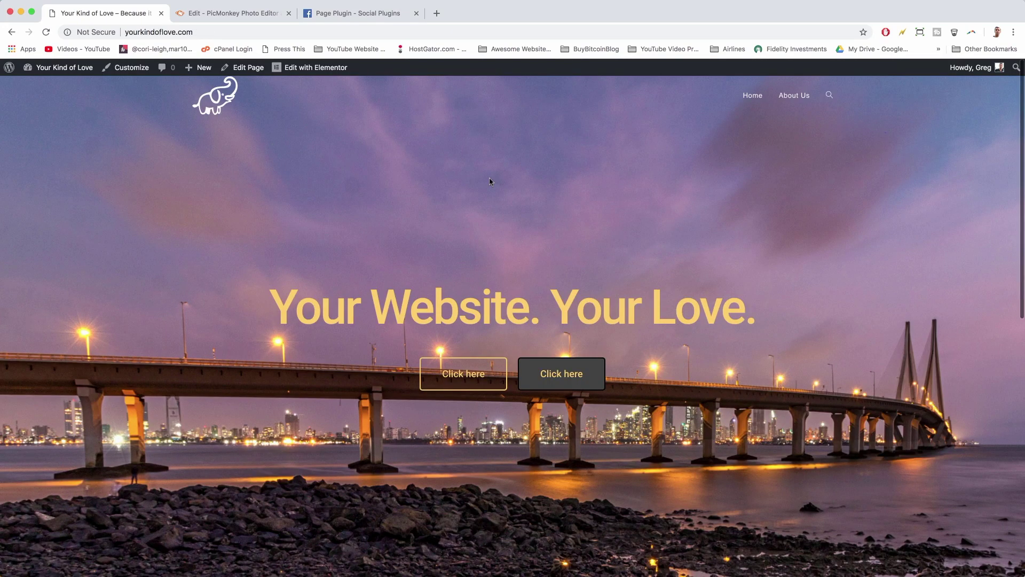
{"action": "scroll", "coordinate": [666, 224], "scroll_direction": "down", "scroll_amount": 15}
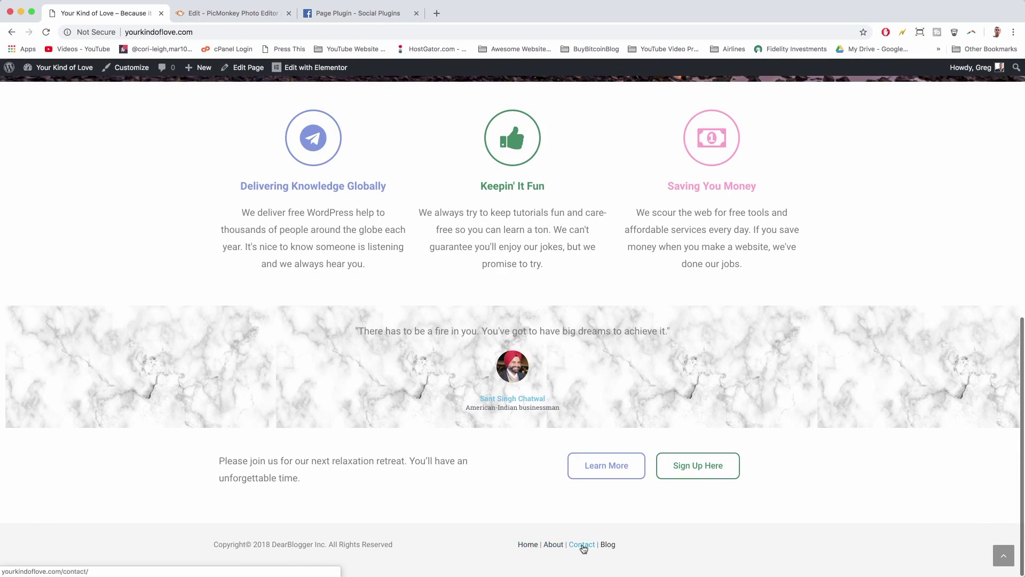
{"action": "scroll", "coordinate": [700, 545], "scroll_direction": "up", "scroll_amount": 15}
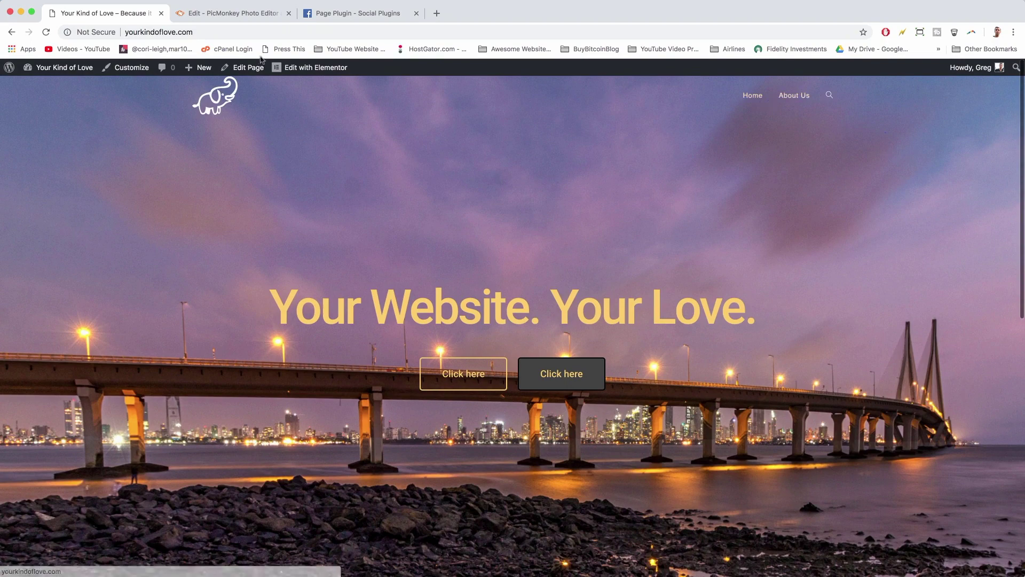
{"action": "mouse_move", "coordinate": [62, 69]}
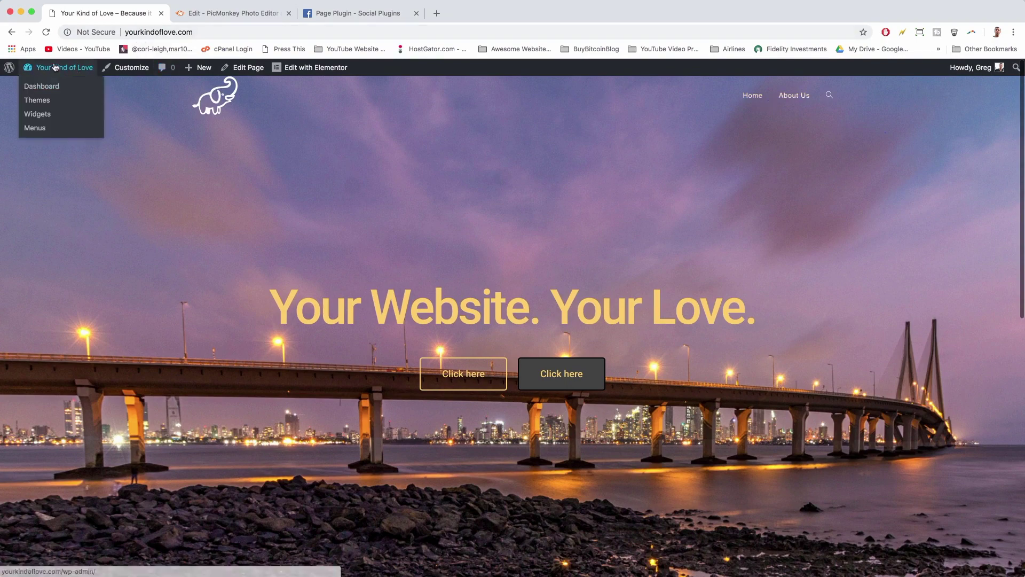
- Add the Contact and Blog pages to the Main Menu, arrange them, and save
{"action": "left_click", "coordinate": [37, 130]}
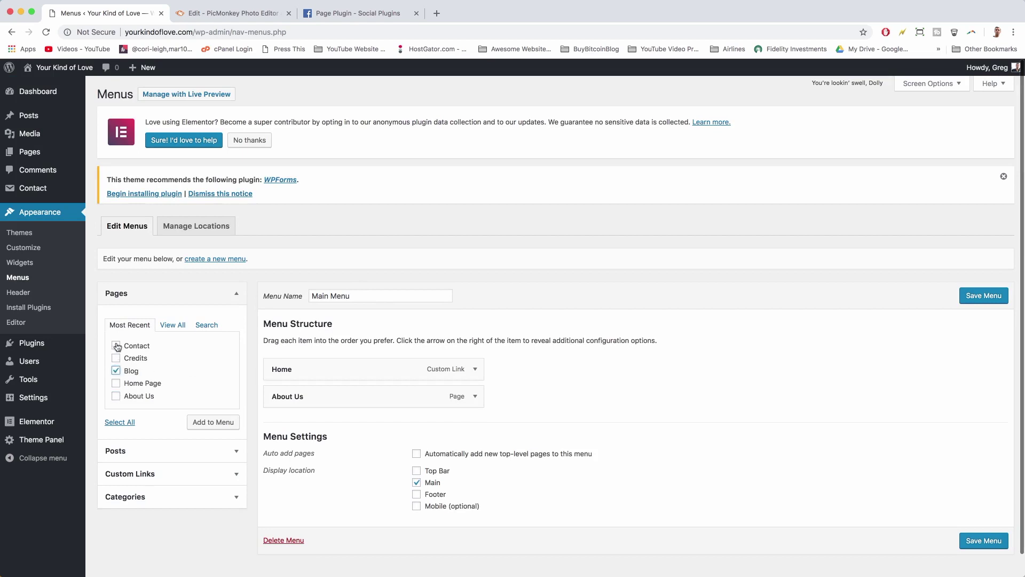
{"action": "left_click", "coordinate": [225, 427]}
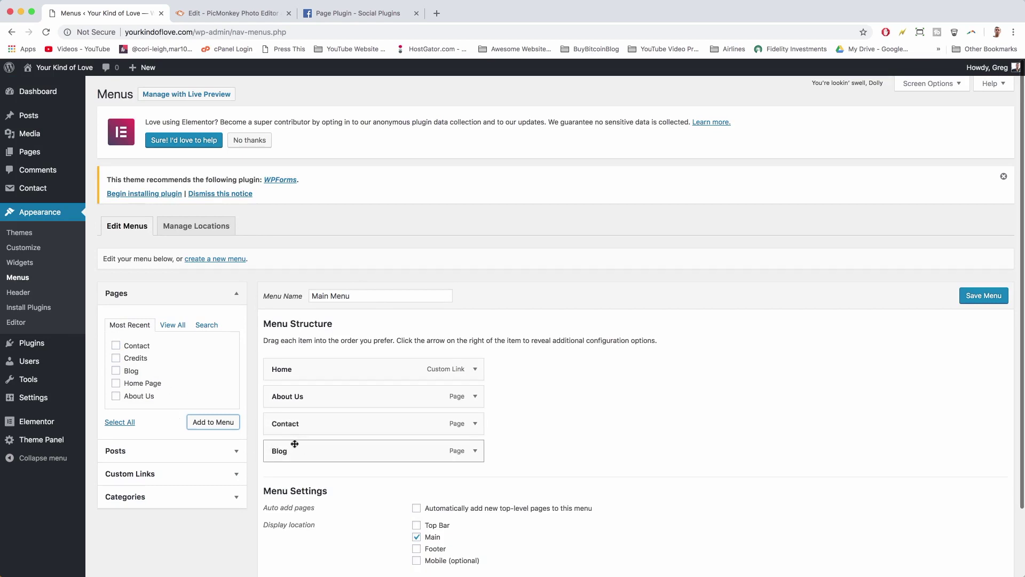
{"action": "mouse_move", "coordinate": [300, 454]}
{"action": "left_mouse_down"}
{"action": "mouse_move", "coordinate": [341, 455]}
{"action": "mouse_move", "coordinate": [317, 453]}
{"action": "left_mouse_up"}
{"action": "left_click", "coordinate": [961, 303]}
{"action": "left_click", "coordinate": [72, 68]}
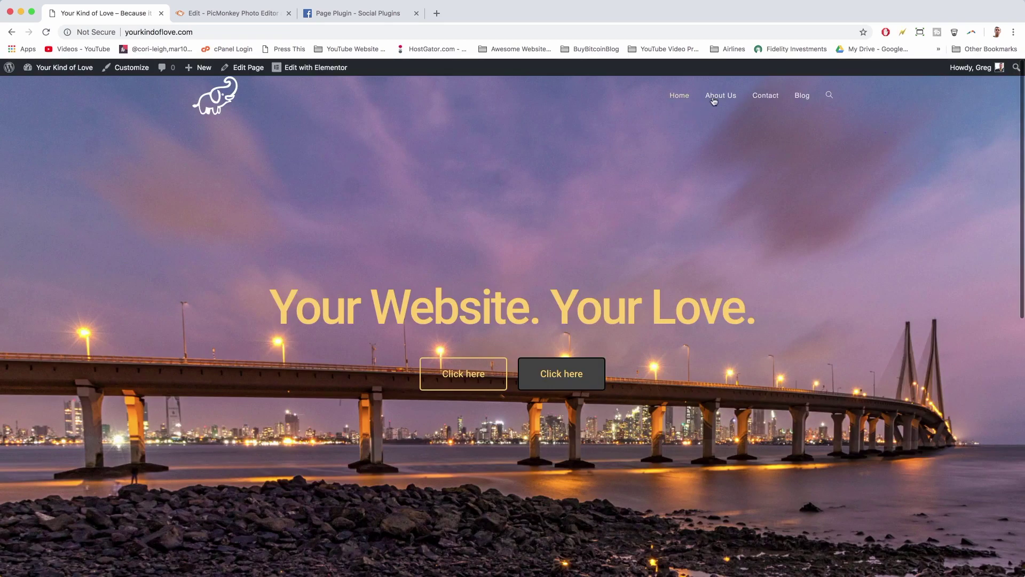
- Open the About Us page from the new menu and go to its edit screen
{"action": "left_click", "coordinate": [718, 97]}
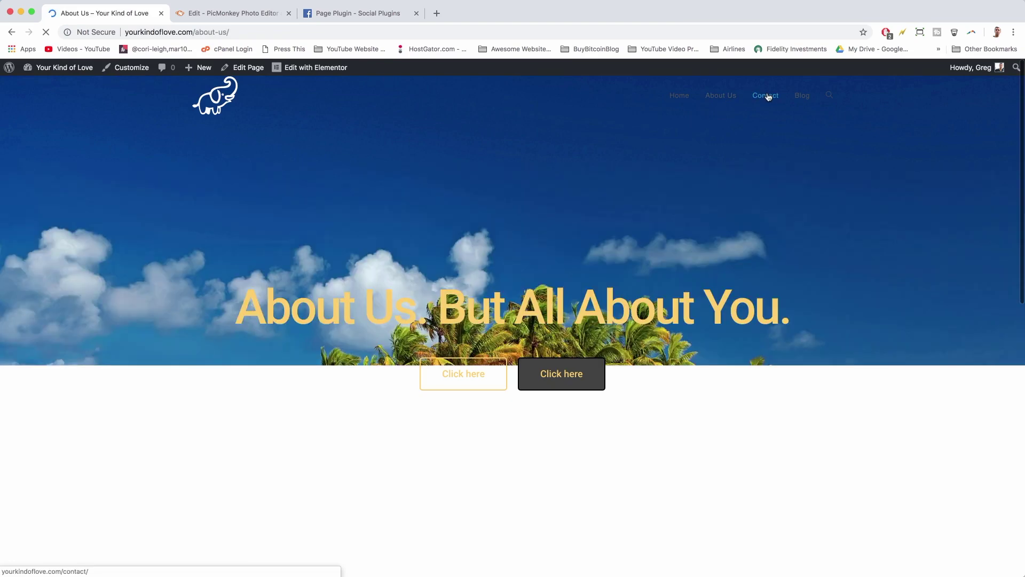
{"action": "scroll", "coordinate": [712, 280], "scroll_direction": "down", "scroll_amount": 4}
{"action": "scroll", "coordinate": [711, 278], "scroll_direction": "up", "scroll_amount": 5}
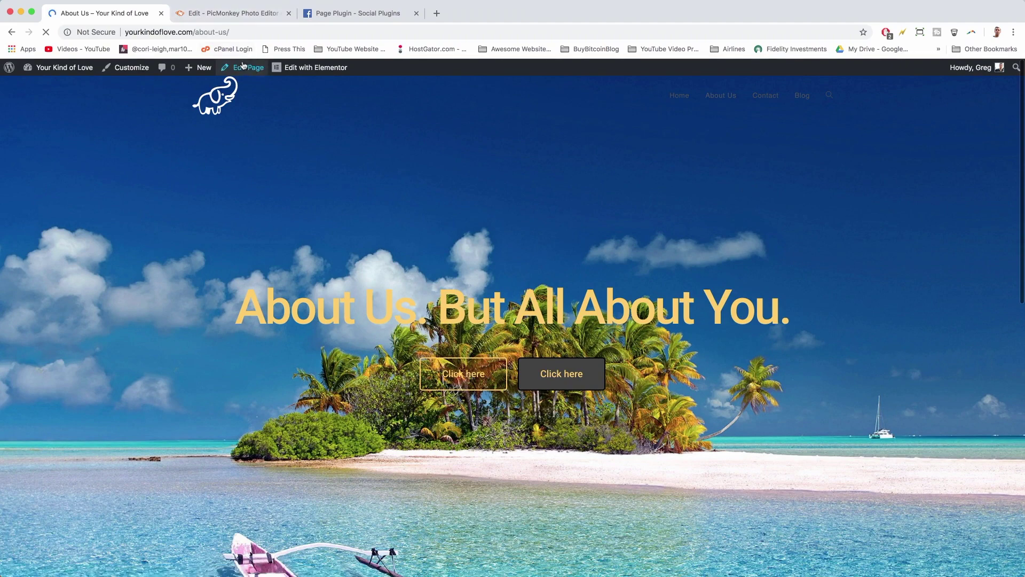
{"action": "left_click", "coordinate": [248, 69]}
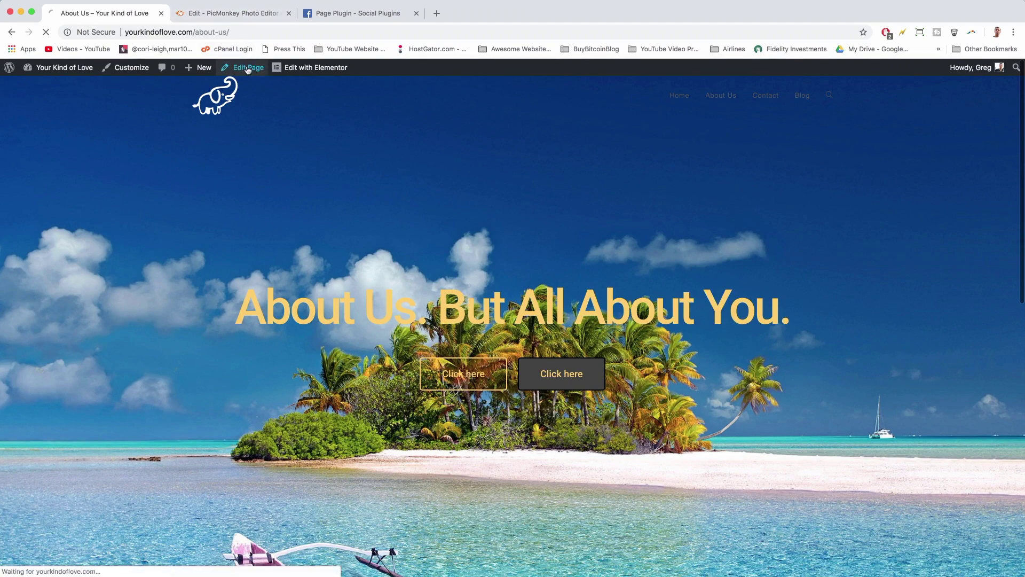
{"action": "scroll", "coordinate": [277, 285], "scroll_direction": "down", "scroll_amount": 3}
{"action": "scroll", "coordinate": [277, 285], "scroll_direction": "down", "scroll_amount": 1}
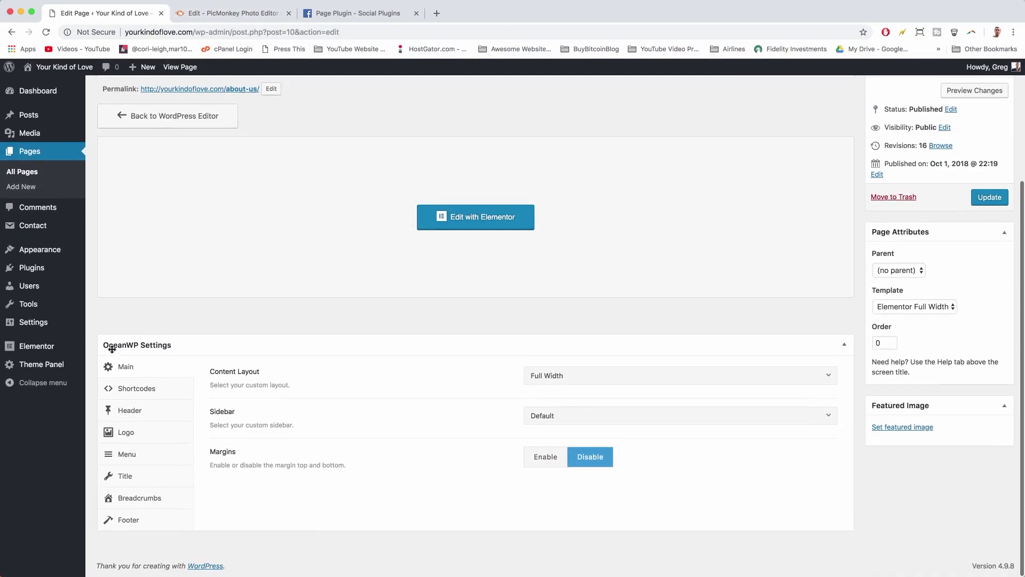
- Set the page's menu link colour to white and hover colour to #fed164, then update
{"action": "left_click", "coordinate": [125, 462]}
{"action": "scroll", "coordinate": [618, 455], "scroll_direction": "down", "scroll_amount": 5}
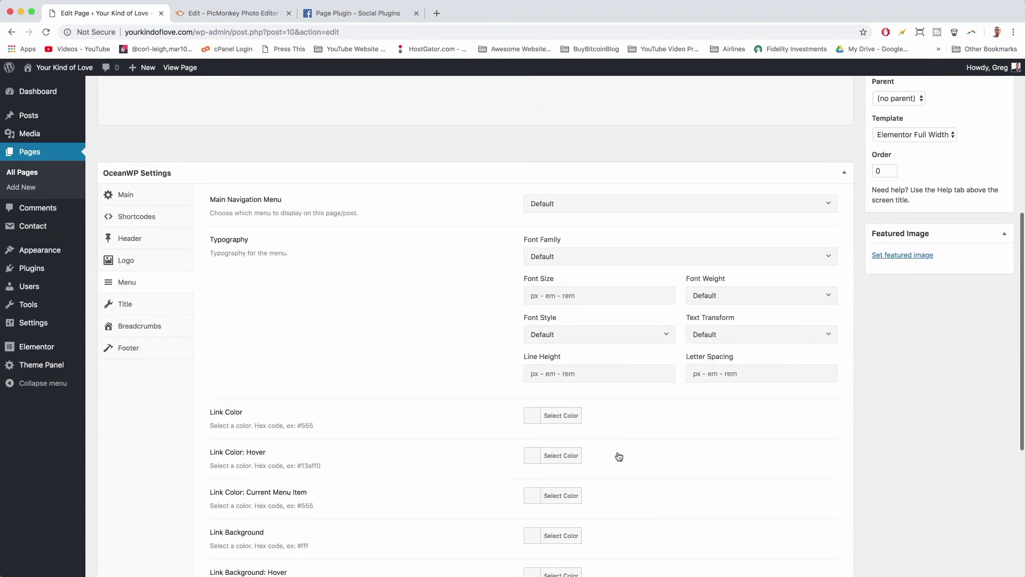
{"action": "left_click", "coordinate": [535, 338]}
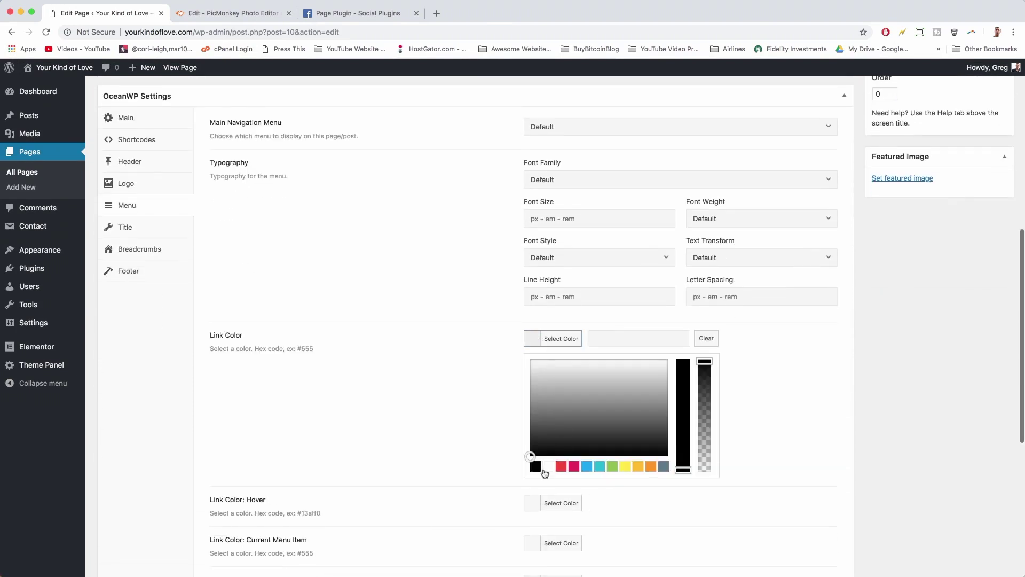
{"action": "left_click", "coordinate": [548, 466]}
{"action": "left_click", "coordinate": [531, 503]}
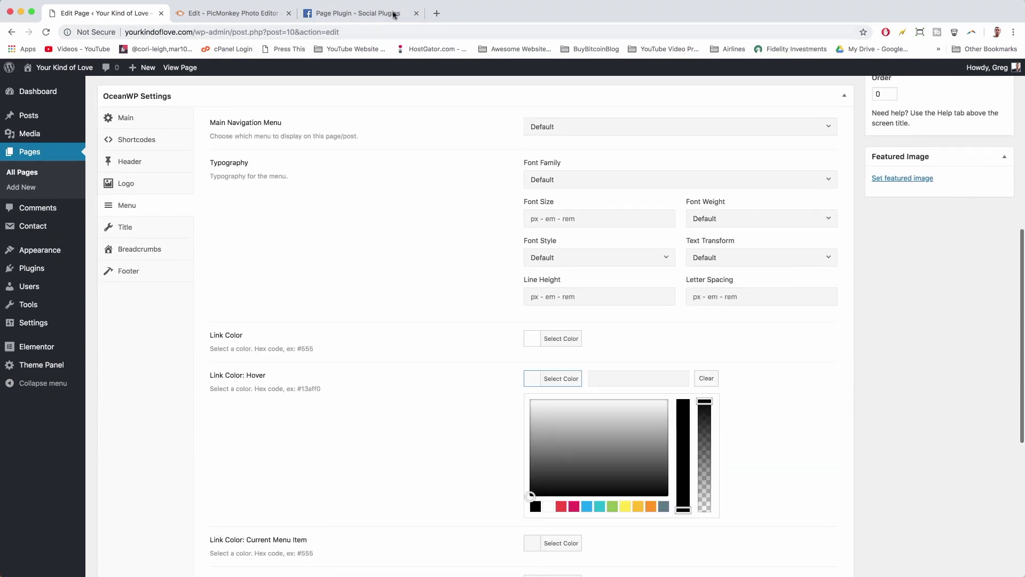
{"action": "left_click", "coordinate": [595, 371]}
{"action": "type", "text": "#fed164"}
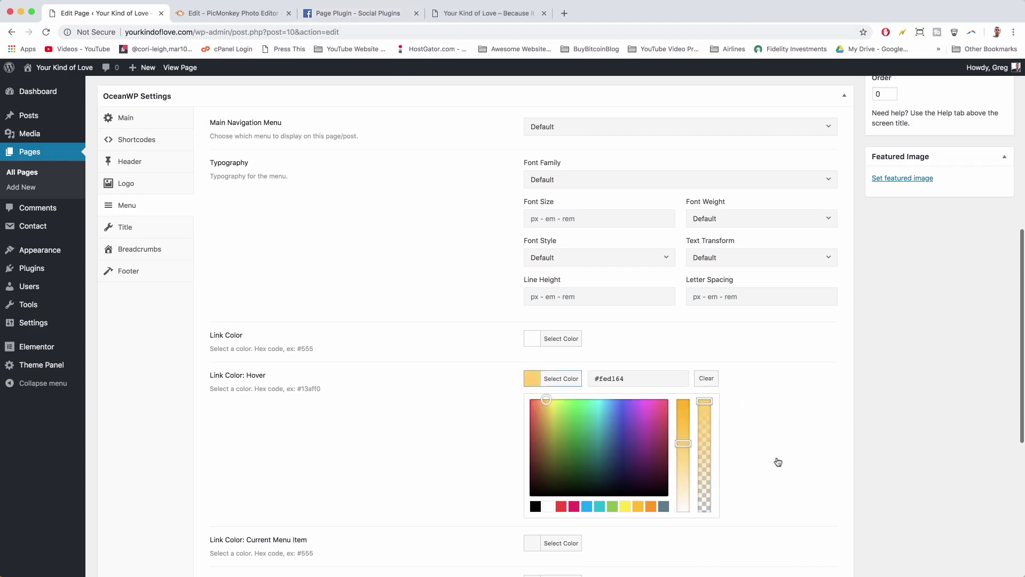
{"action": "scroll", "coordinate": [778, 462], "scroll_direction": "up", "scroll_amount": 10}
{"action": "left_click", "coordinate": [988, 355]}
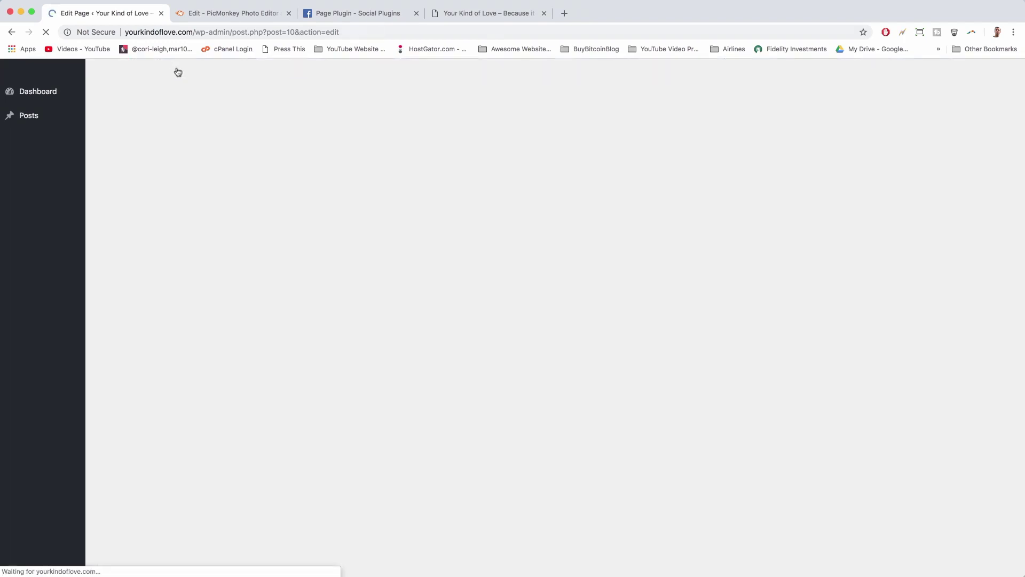
{"action": "left_click", "coordinate": [184, 68]}
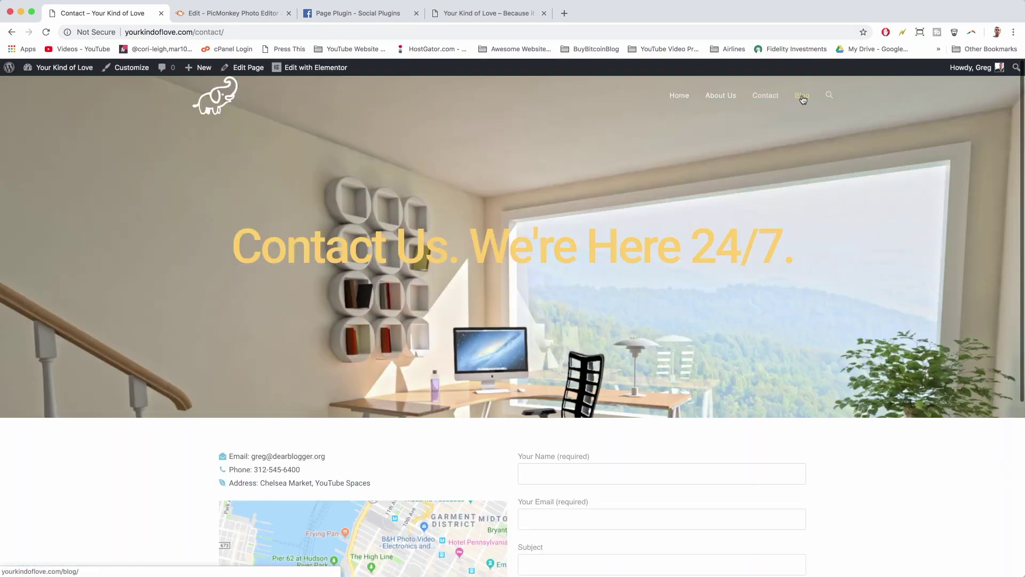
- Open the Blog page from the site menu and go to its edit screen
{"action": "left_click", "coordinate": [802, 100]}
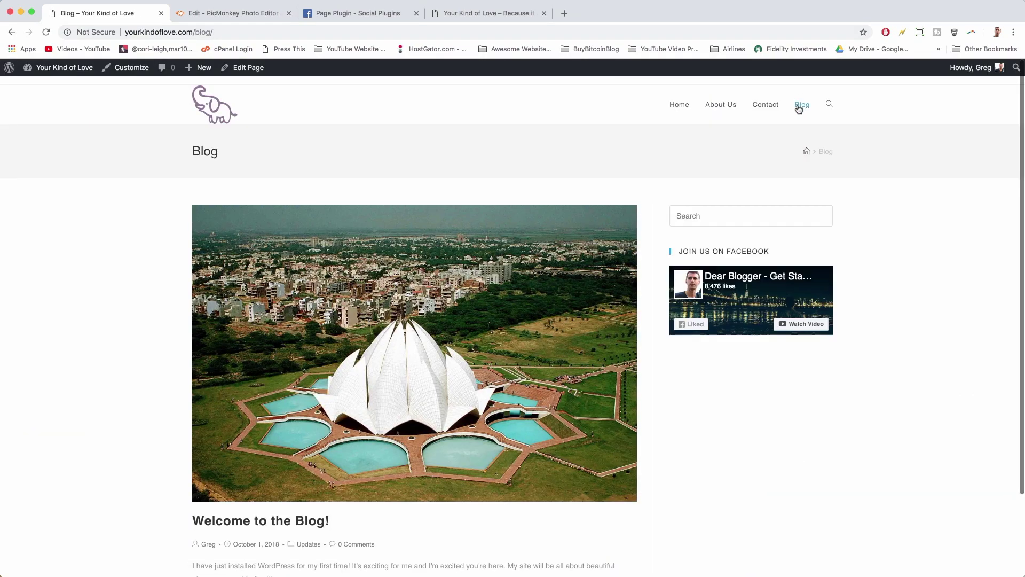
{"action": "left_click", "coordinate": [234, 73]}
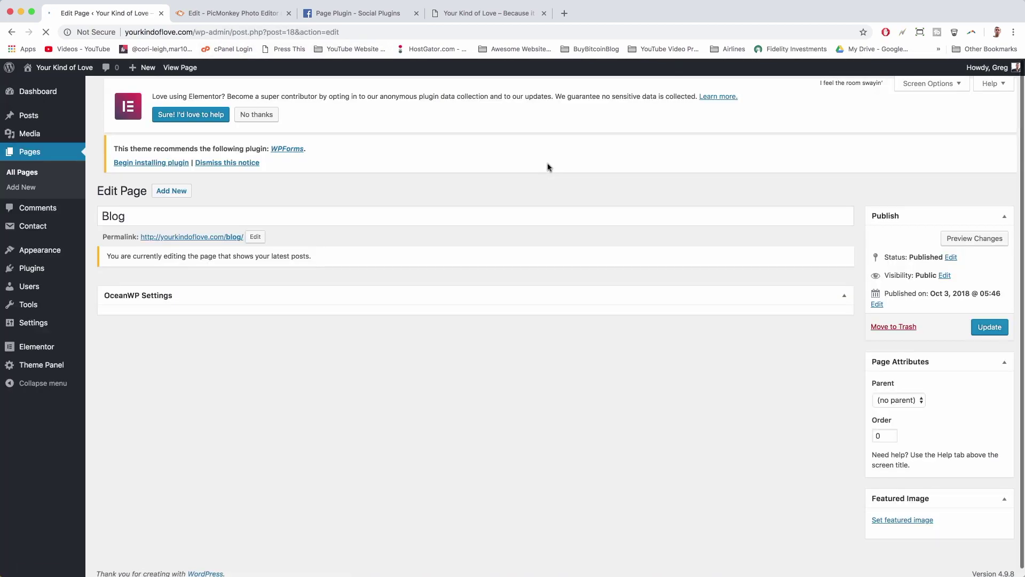
{"action": "scroll", "coordinate": [854, 310], "scroll_direction": "down", "scroll_amount": 1}
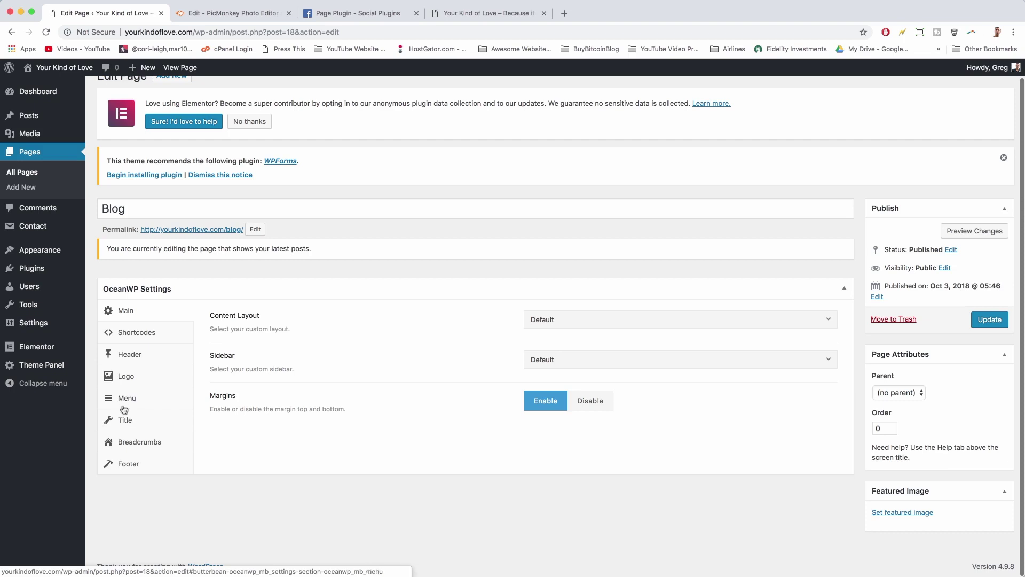
- Set the Blog page's menu hover link colour to #fed164 and update the page
{"action": "left_click", "coordinate": [124, 402]}
{"action": "scroll", "coordinate": [592, 443], "scroll_direction": "down", "scroll_amount": 4}
{"action": "scroll", "coordinate": [592, 443], "scroll_direction": "down", "scroll_amount": 1}
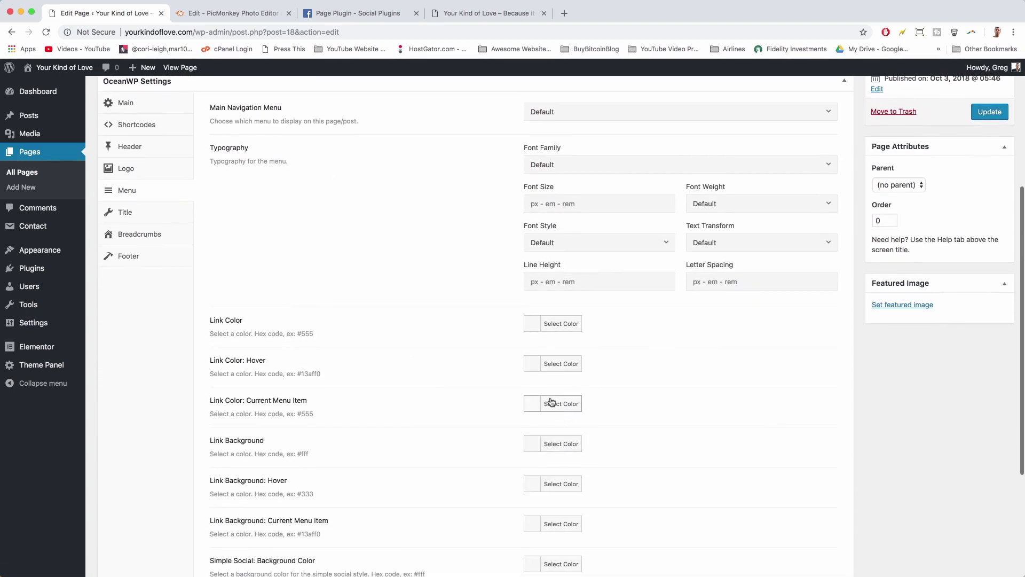
{"action": "left_click", "coordinate": [534, 365]}
{"action": "right_click", "coordinate": [623, 364]}
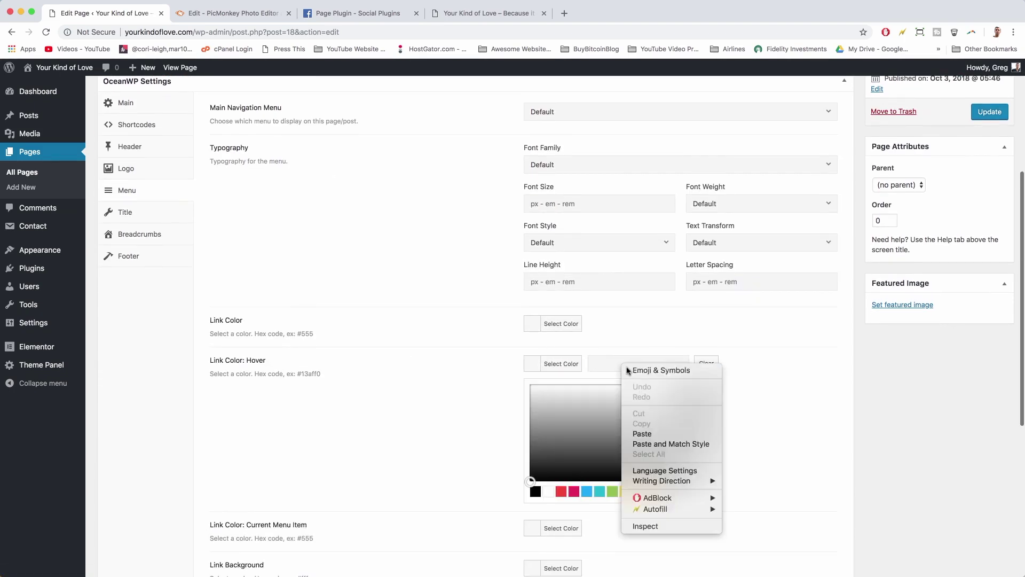
{"action": "left_click", "coordinate": [643, 434]}
{"action": "scroll", "coordinate": [878, 451], "scroll_direction": "up", "scroll_amount": 5}
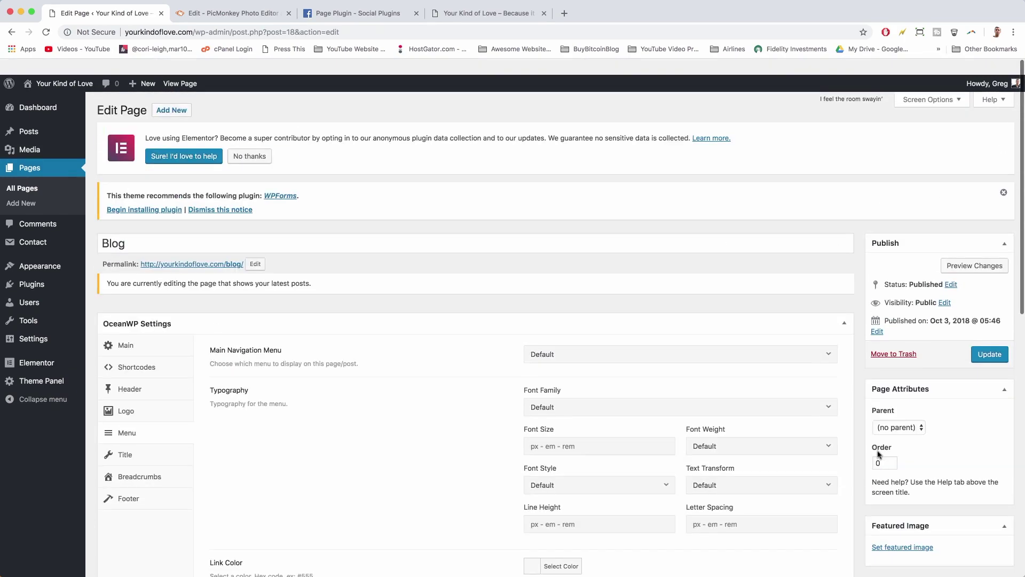
{"action": "scroll", "coordinate": [833, 496], "scroll_direction": "down", "scroll_amount": 2}
{"action": "scroll", "coordinate": [787, 538], "scroll_direction": "down", "scroll_amount": 3}
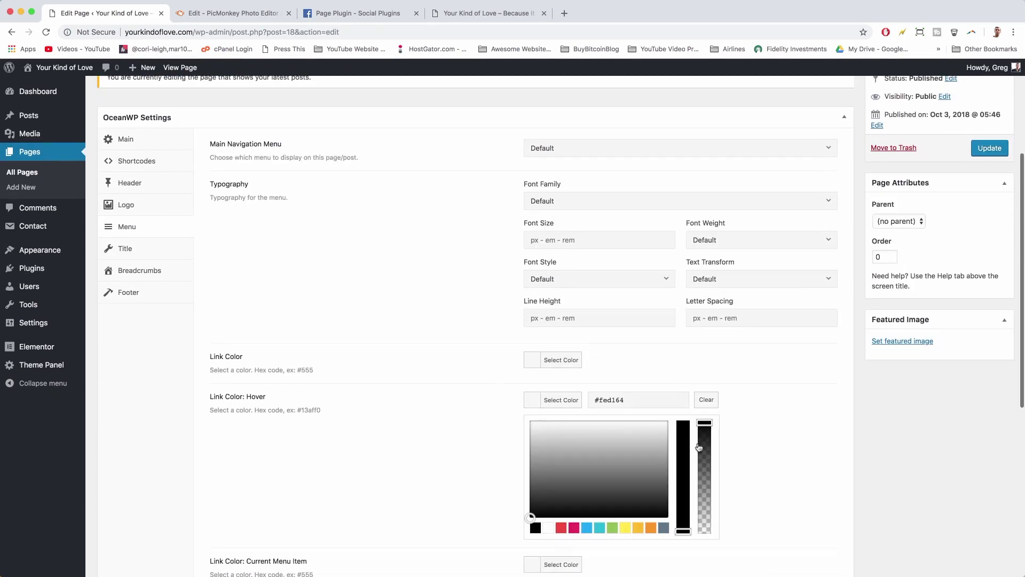
{"action": "left_click", "coordinate": [768, 463]}
{"action": "left_click", "coordinate": [988, 148]}
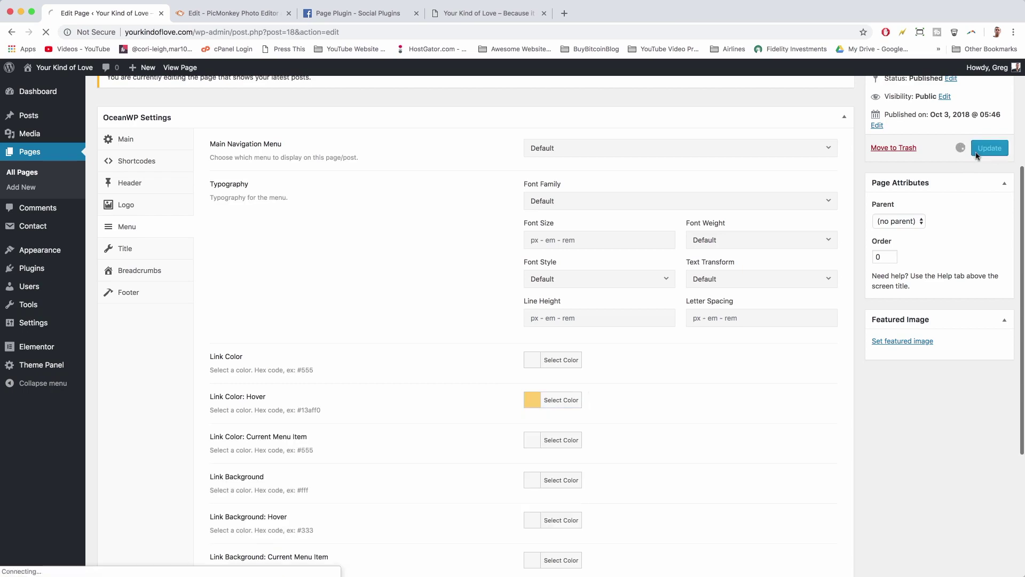
{"action": "mouse_move", "coordinate": [81, 73]}
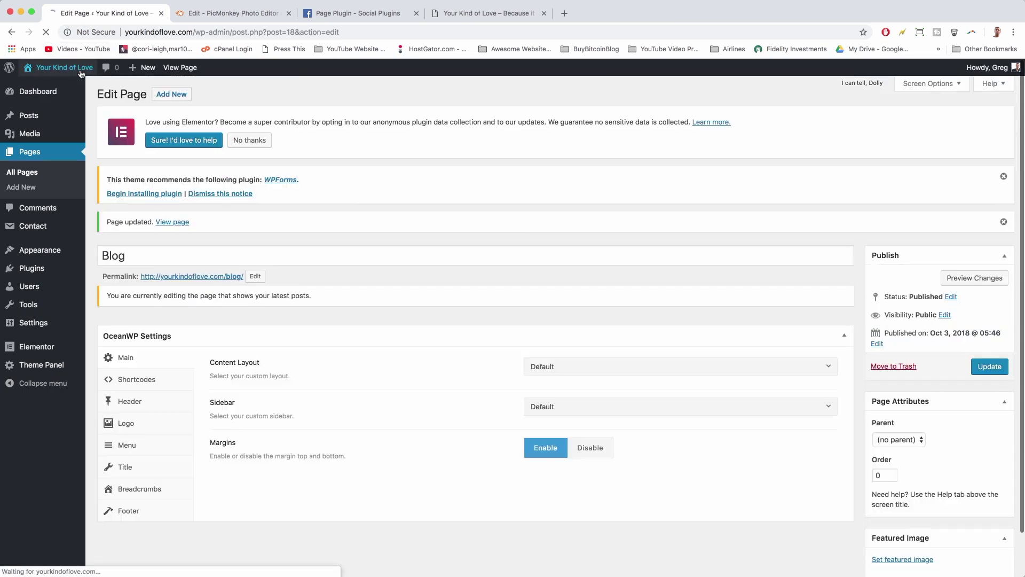
{"action": "left_click", "coordinate": [82, 73]}
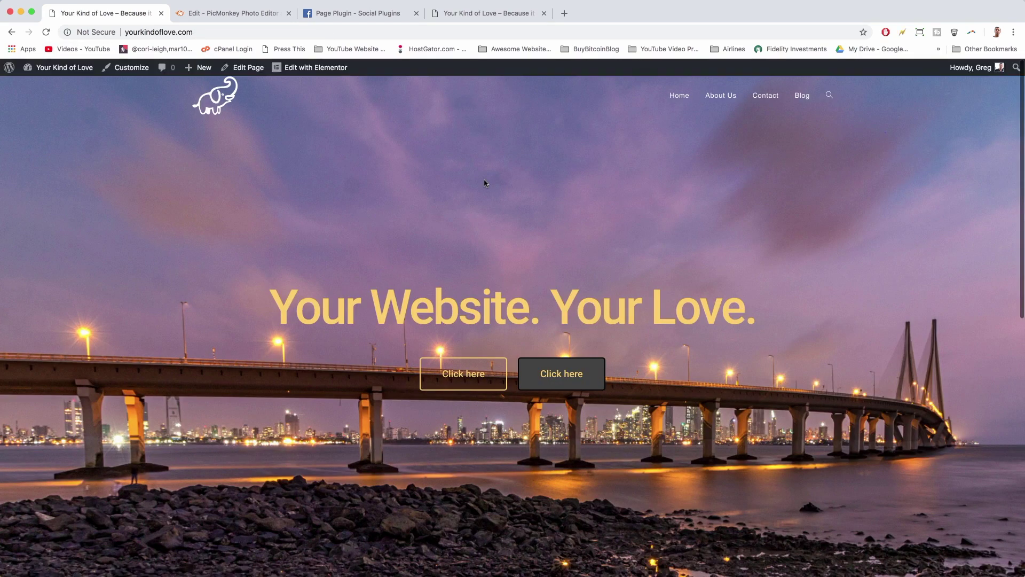
- Look over the front page, then open the home page in Elementor
{"action": "scroll", "coordinate": [485, 183], "scroll_direction": "down", "scroll_amount": 15}
{"action": "scroll", "coordinate": [484, 214], "scroll_direction": "up", "scroll_amount": 15}
{"action": "scroll", "coordinate": [546, 373], "scroll_direction": "down", "scroll_amount": 10}
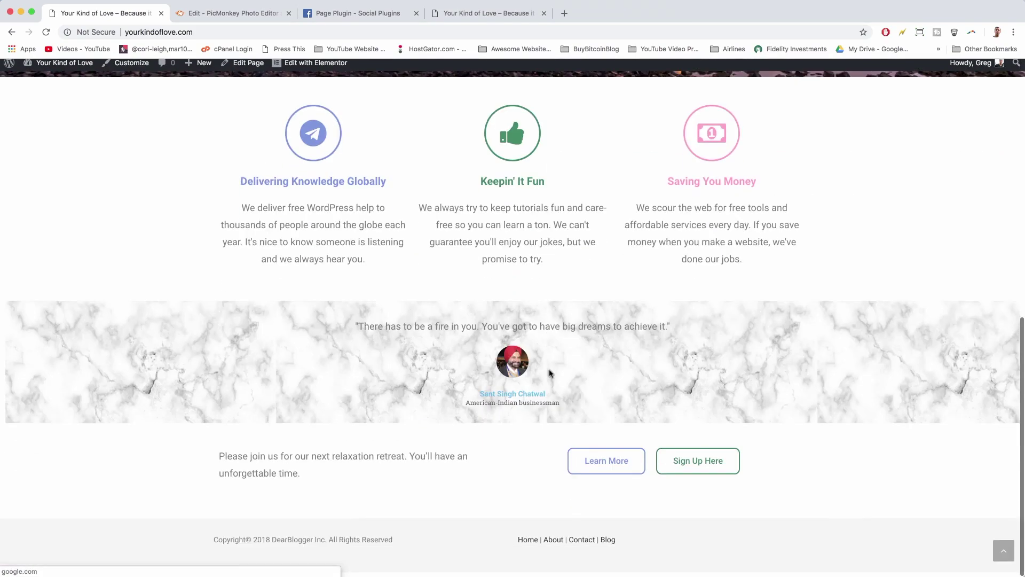
{"action": "scroll", "coordinate": [550, 372], "scroll_direction": "up", "scroll_amount": 4}
{"action": "scroll", "coordinate": [550, 372], "scroll_direction": "up", "scroll_amount": 5}
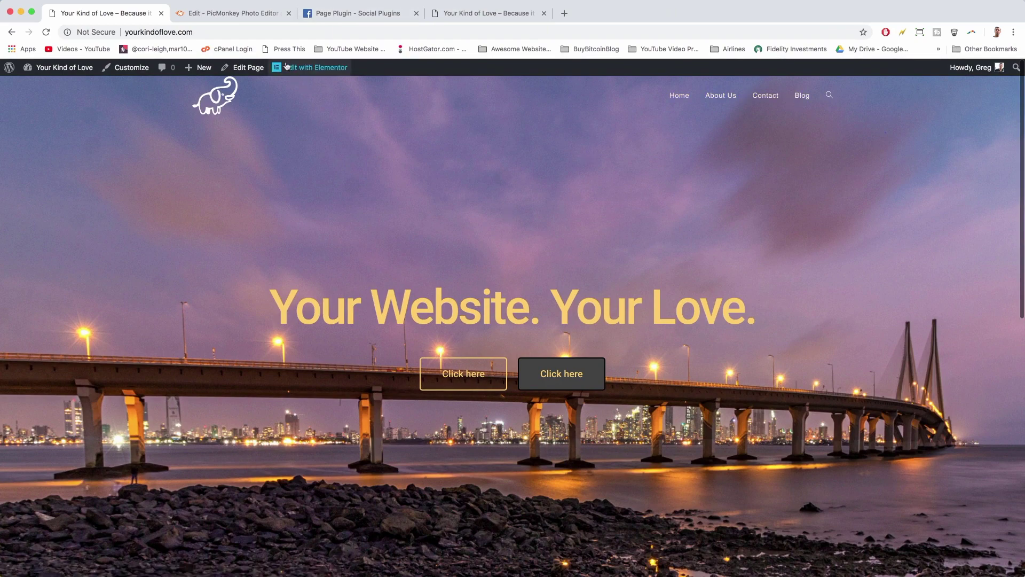
{"action": "left_click", "coordinate": [308, 69]}
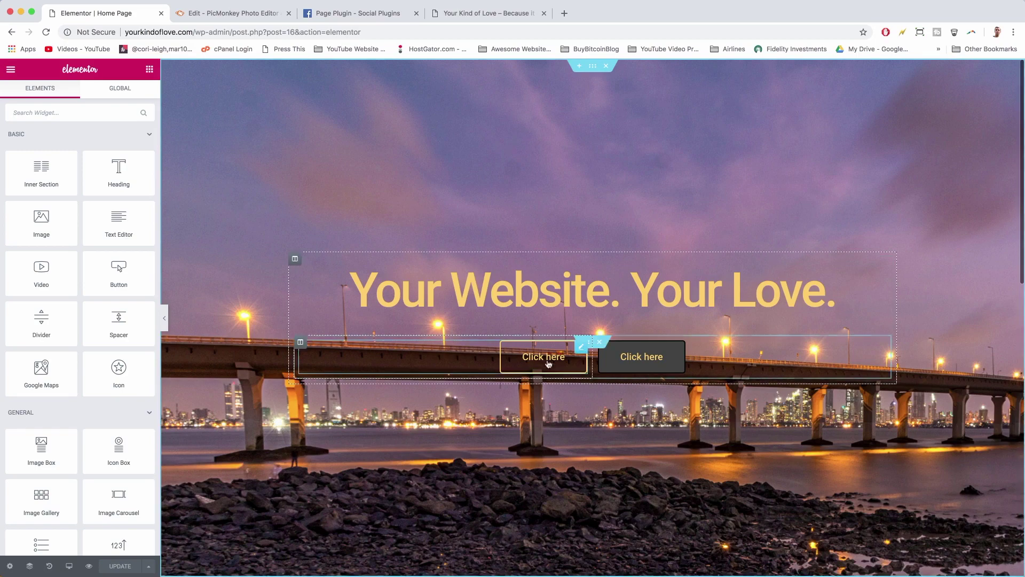
- Relabel the first hero button from 'Click here' to 'Learn More'
{"action": "scroll", "coordinate": [549, 361], "scroll_direction": "down", "scroll_amount": 10}
{"action": "scroll", "coordinate": [549, 362], "scroll_direction": "up", "scroll_amount": 10}
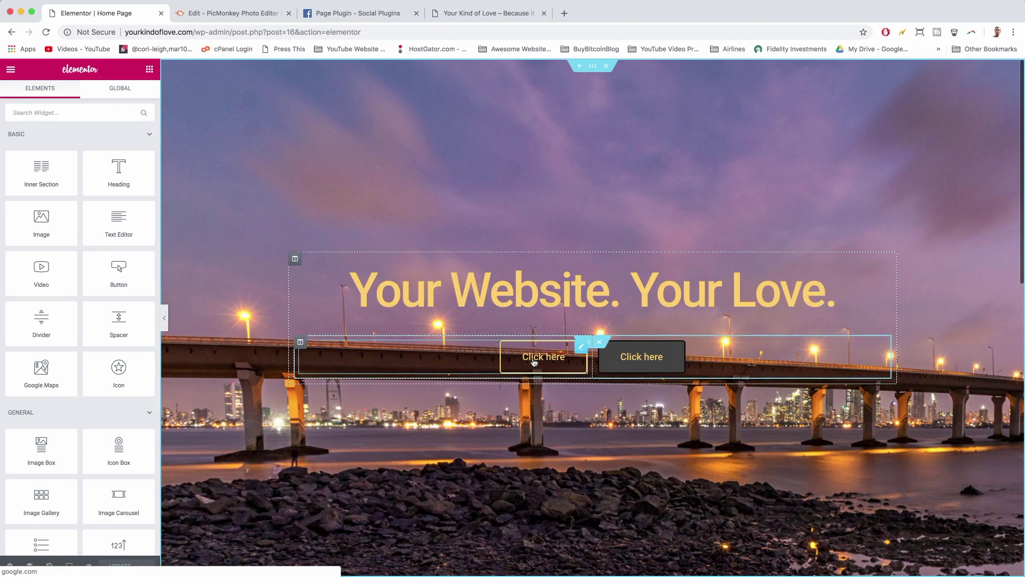
{"action": "left_click", "coordinate": [534, 362]}
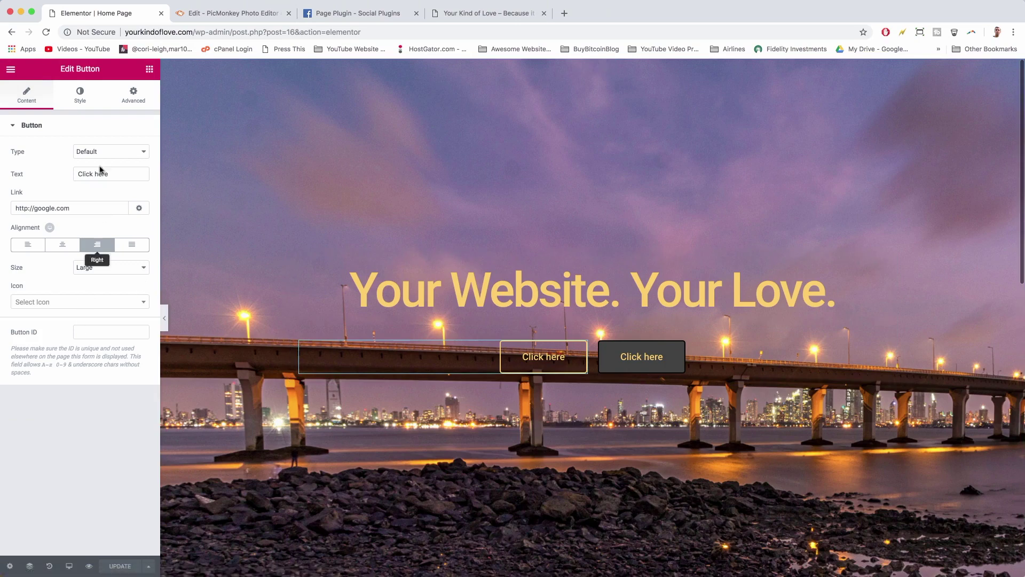
{"action": "double_click", "coordinate": [93, 168]}
{"action": "type", "text": "Learn More"}
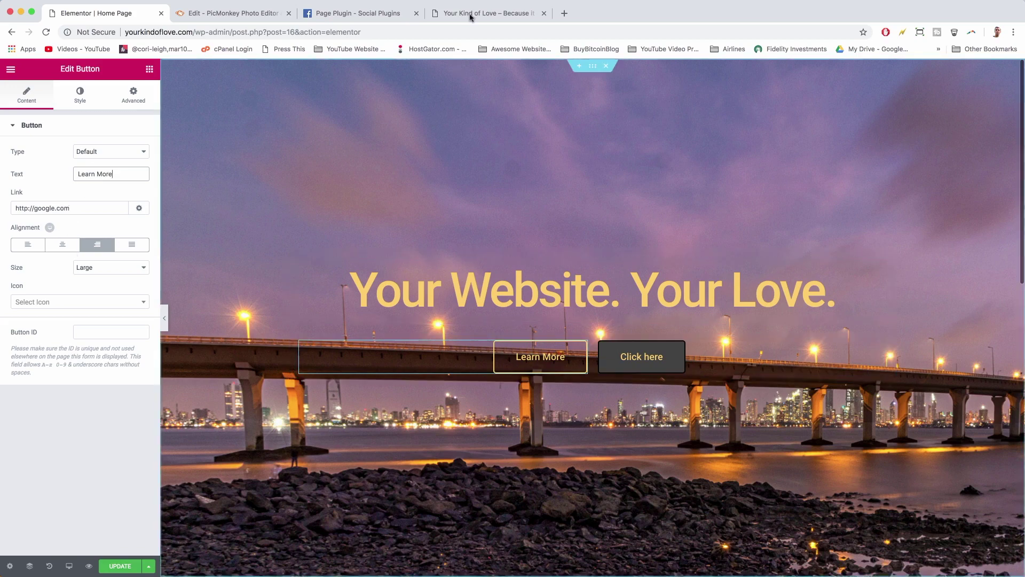
- Replace the button's google.com link with the About Us page address
{"action": "left_click", "coordinate": [486, 14]}
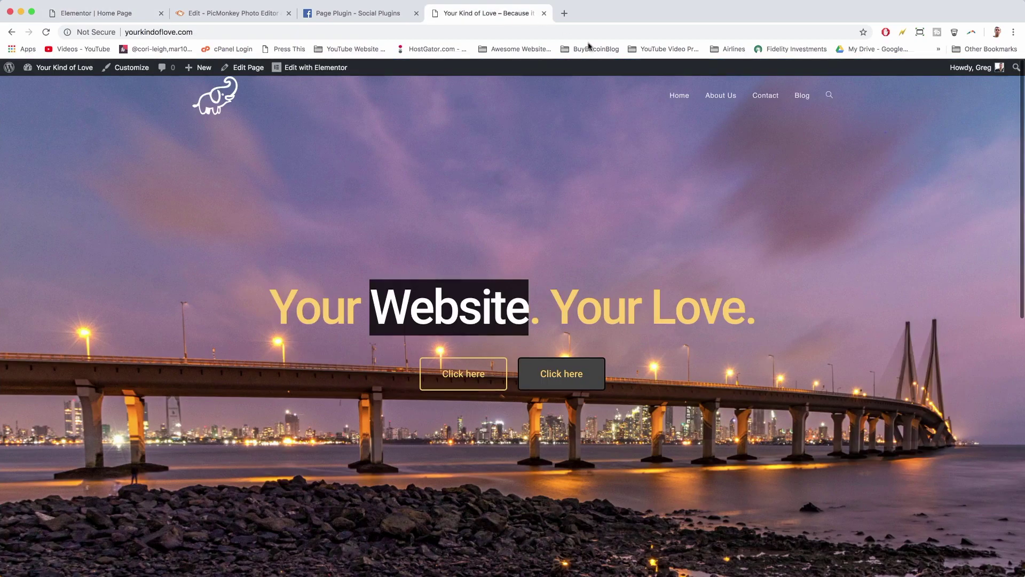
{"action": "right_click", "coordinate": [720, 99]}
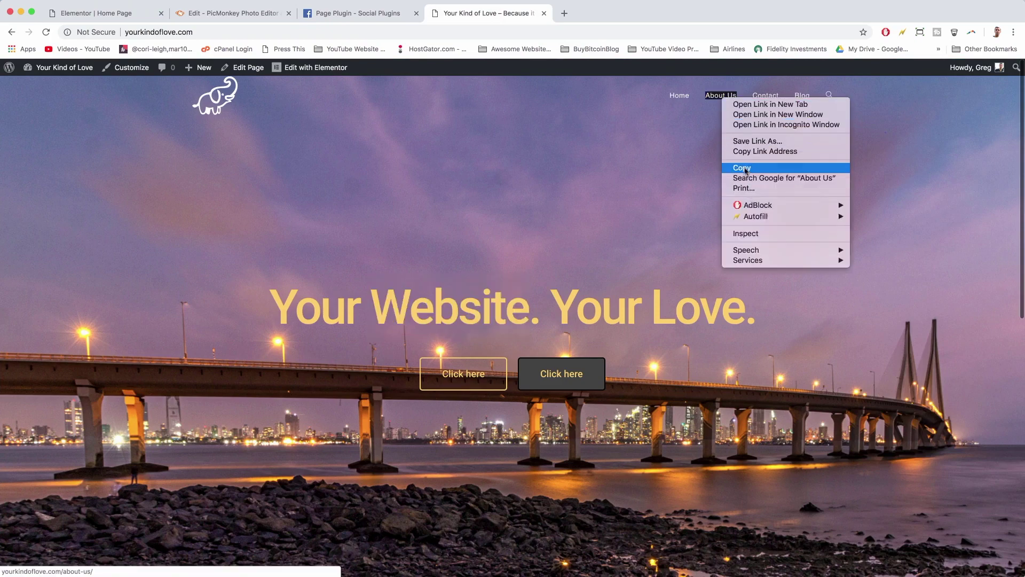
{"action": "left_click", "coordinate": [758, 151]}
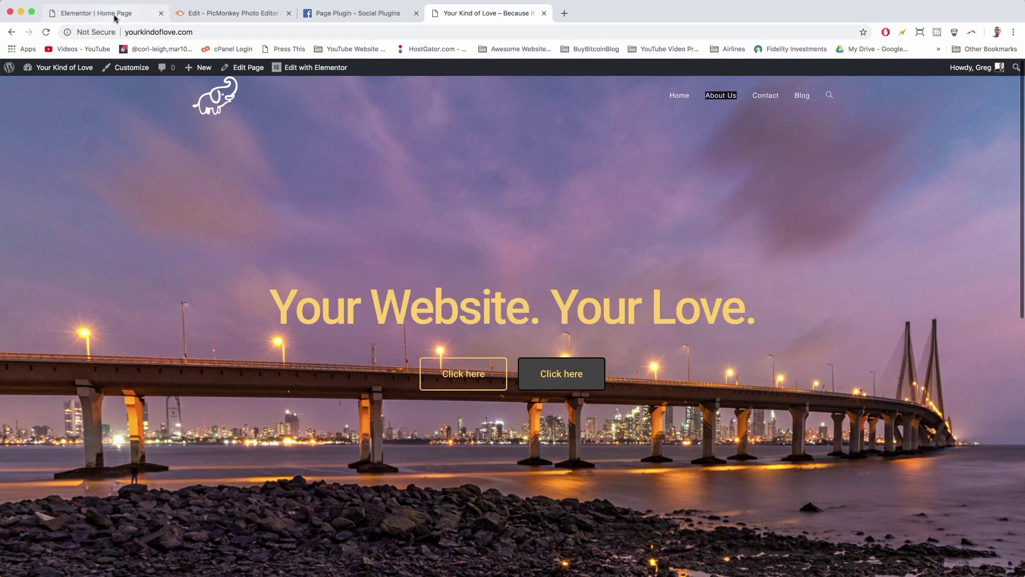
{"action": "left_click", "coordinate": [115, 18]}
{"action": "triple_click", "coordinate": [58, 206]}
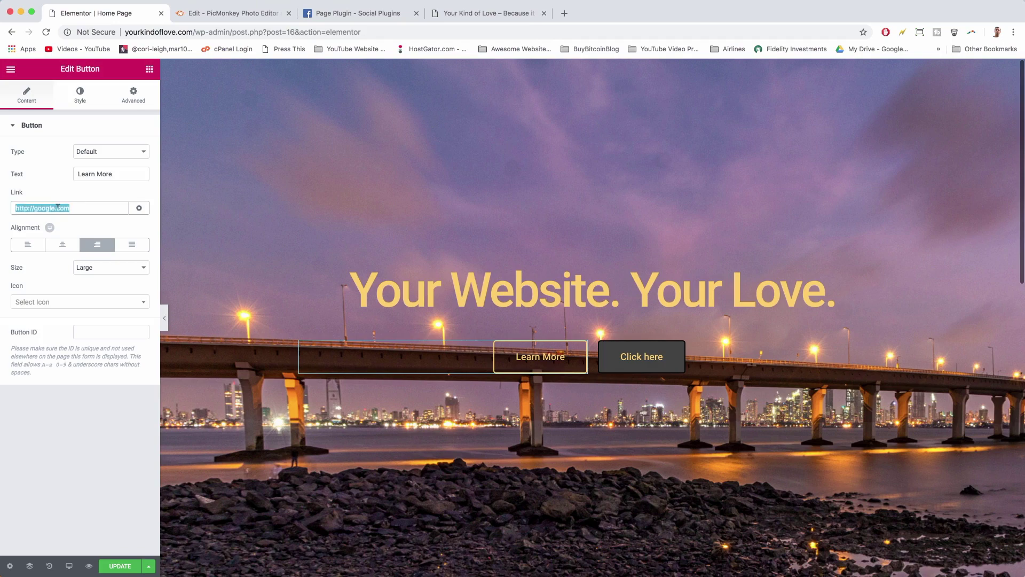
{"action": "right_click", "coordinate": [57, 207]}
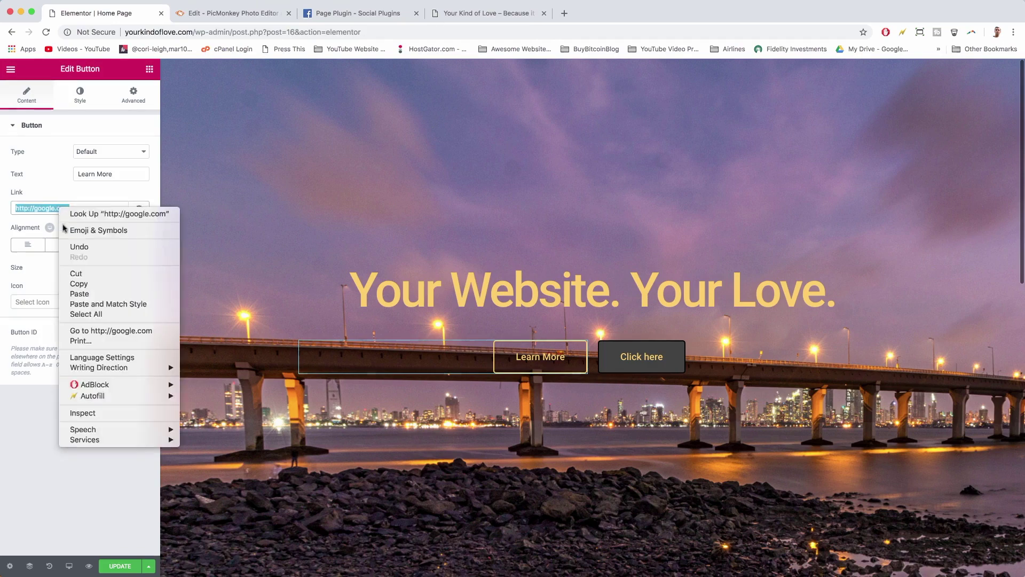
{"action": "left_click", "coordinate": [81, 294]}
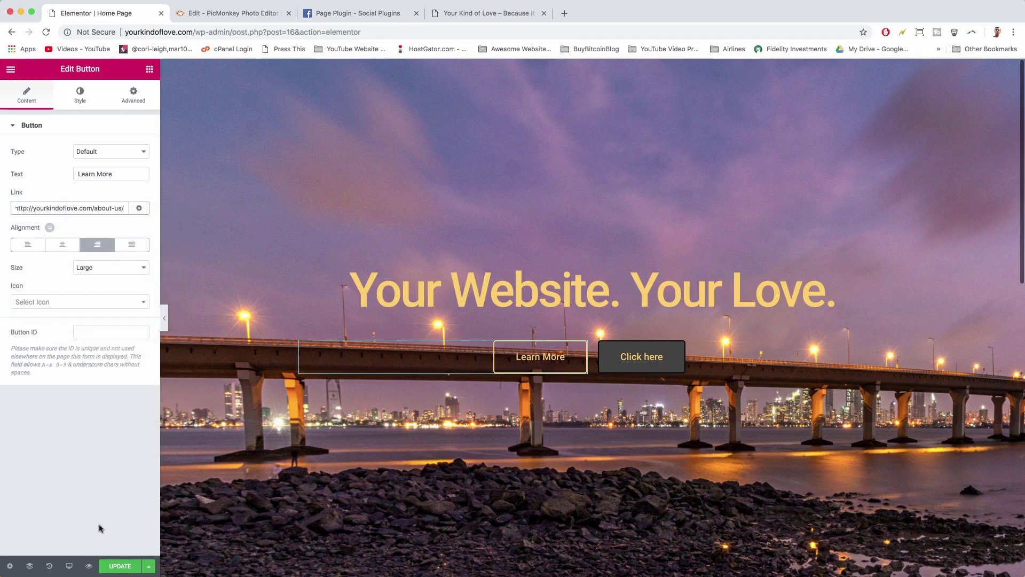
{"action": "left_click", "coordinate": [675, 355]}
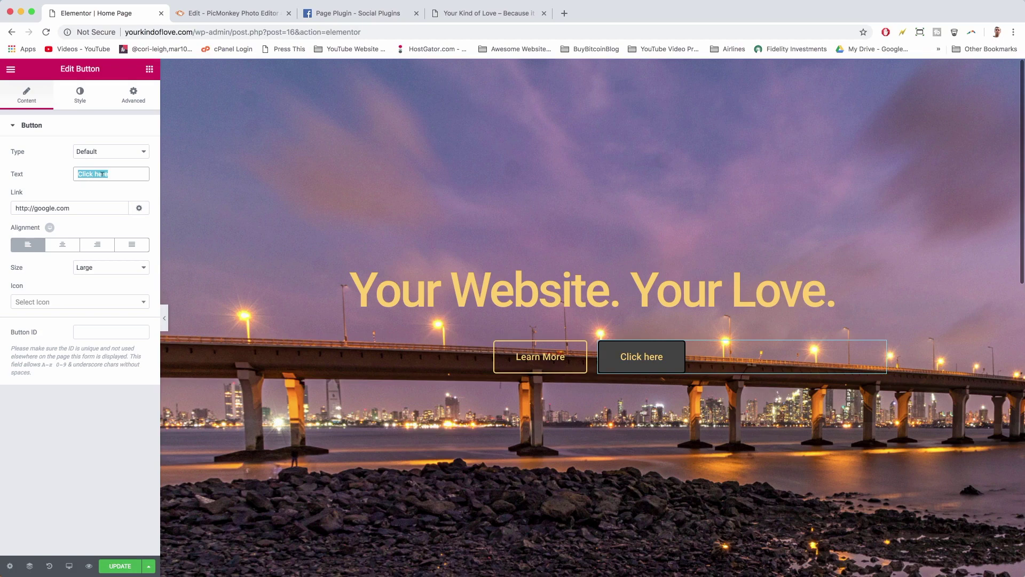
- Relabel the second button 'Get in Touch', link it to the Contact page, and update
{"action": "type", "text": "Get"}
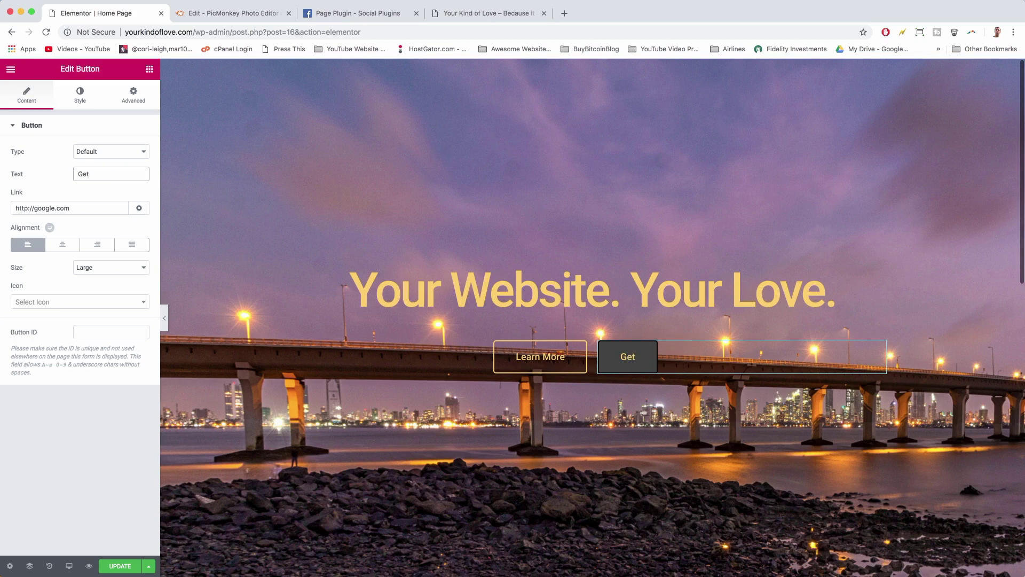
{"action": "type", "text": " in Touch"}
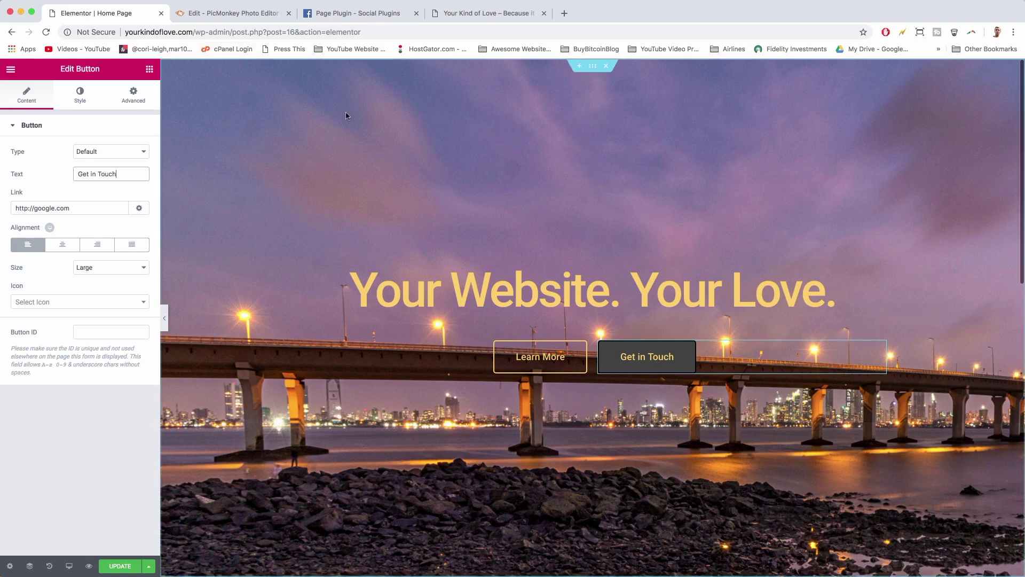
{"action": "scroll", "coordinate": [530, 286], "scroll_direction": "down", "scroll_amount": 5}
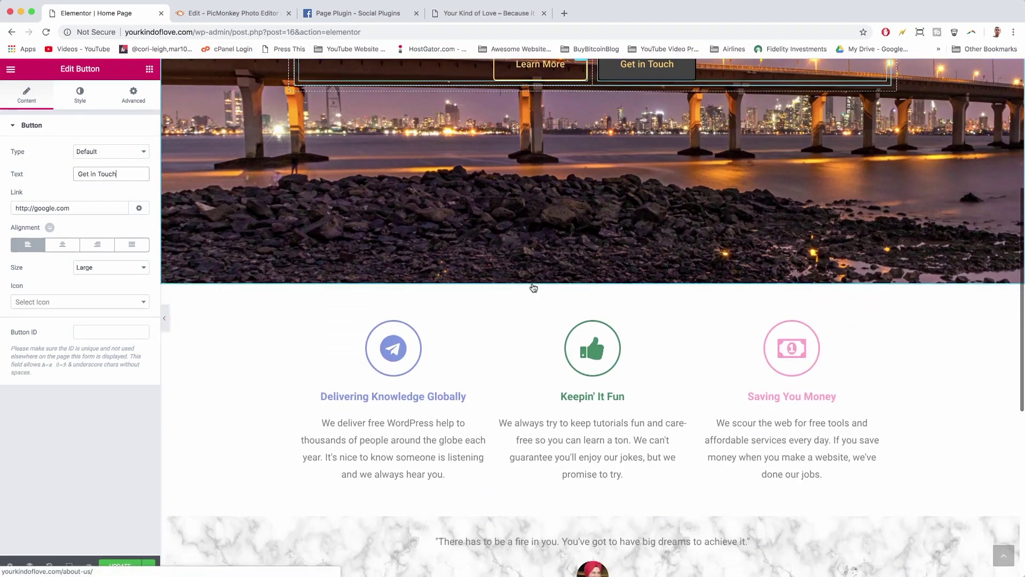
{"action": "scroll", "coordinate": [531, 286], "scroll_direction": "up", "scroll_amount": 5}
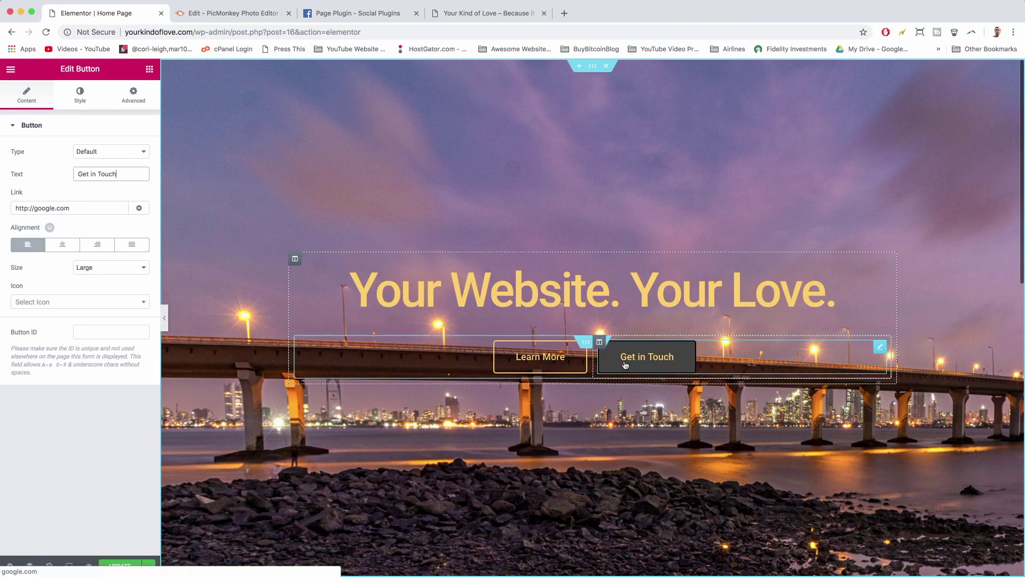
{"action": "left_click", "coordinate": [496, 17]}
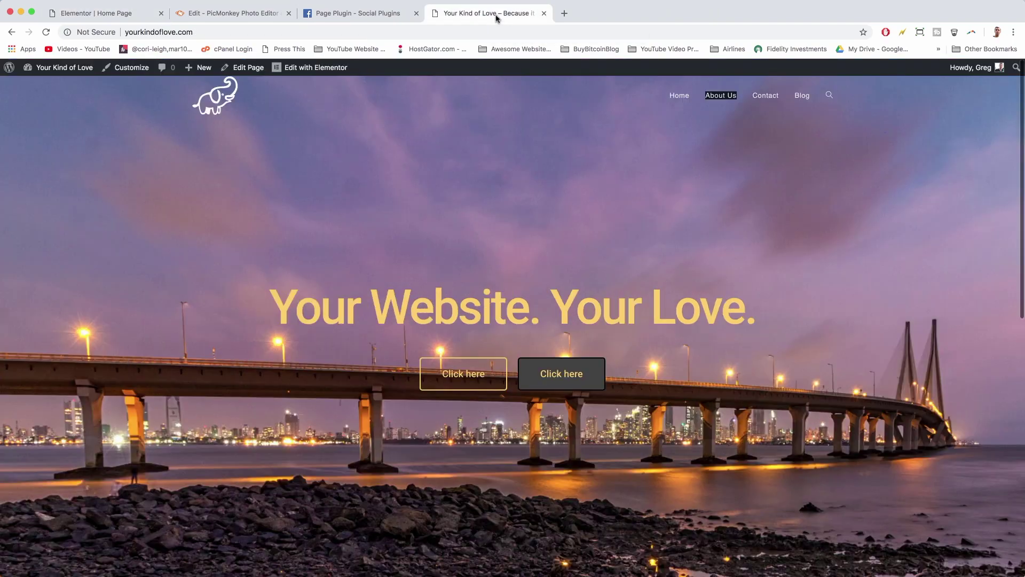
{"action": "right_click", "coordinate": [772, 101]}
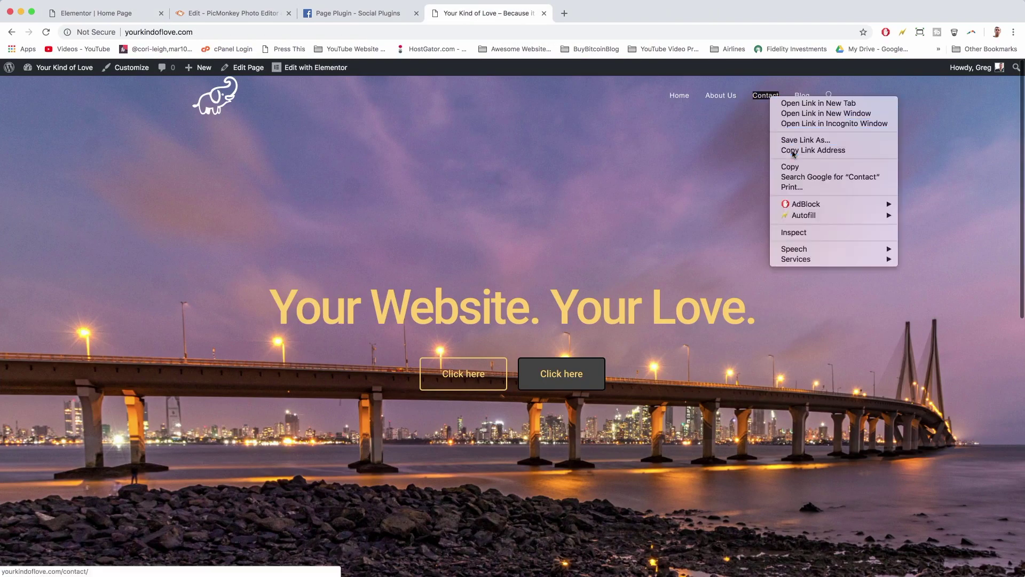
{"action": "left_click", "coordinate": [791, 150]}
{"action": "left_click", "coordinate": [136, 20]}
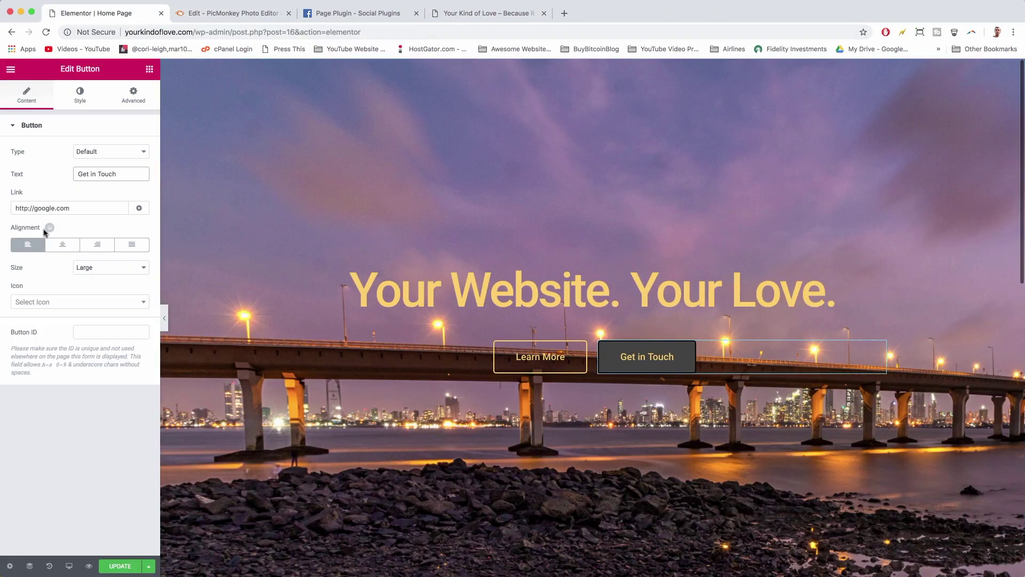
{"action": "triple_click", "coordinate": [44, 209]}
{"action": "right_click", "coordinate": [44, 209]}
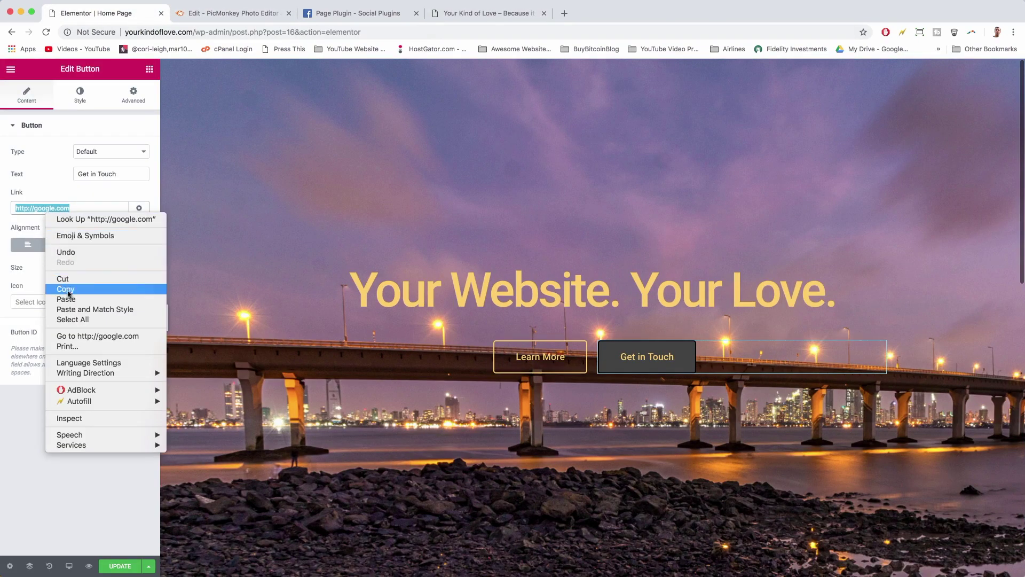
{"action": "left_click", "coordinate": [67, 299]}
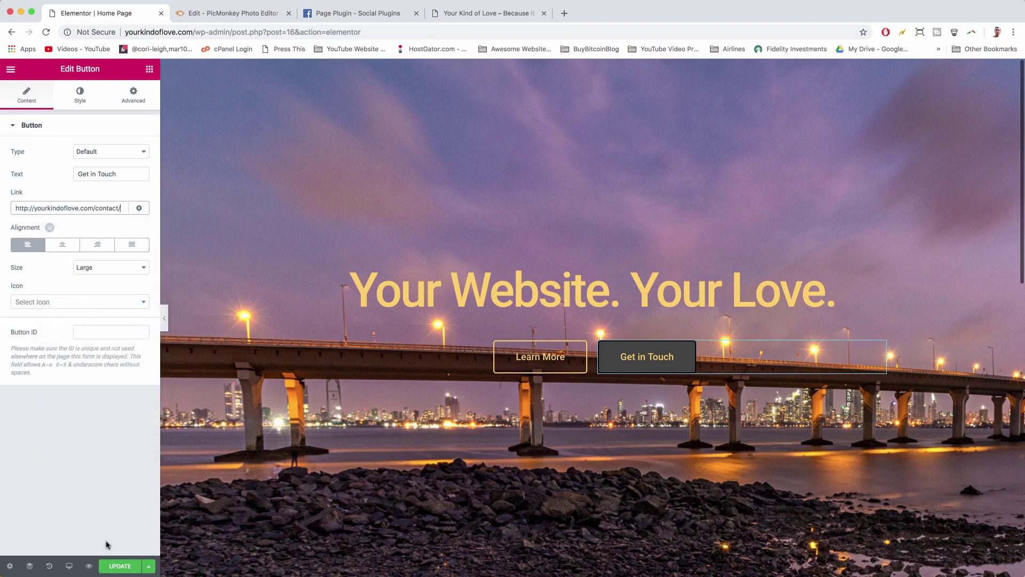
{"action": "left_click", "coordinate": [116, 565]}
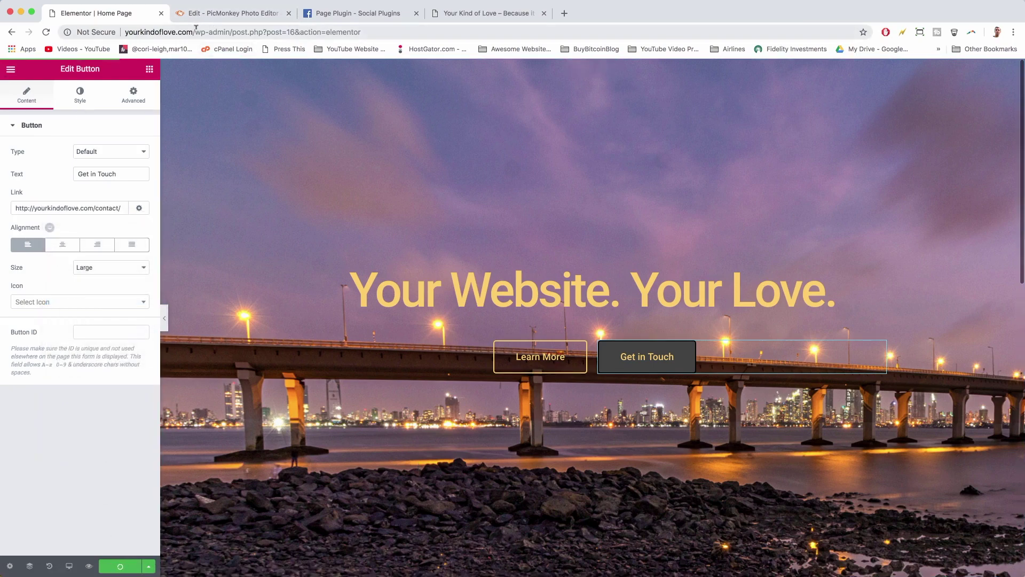
- Load the live home page by removing the Elementor editor path from the address
{"action": "left_click_drag", "start_coordinate": [195, 32], "coordinate": [446, 53]}
{"action": "key", "text": "BackSpace"}
{"action": "key", "text": "Return"}
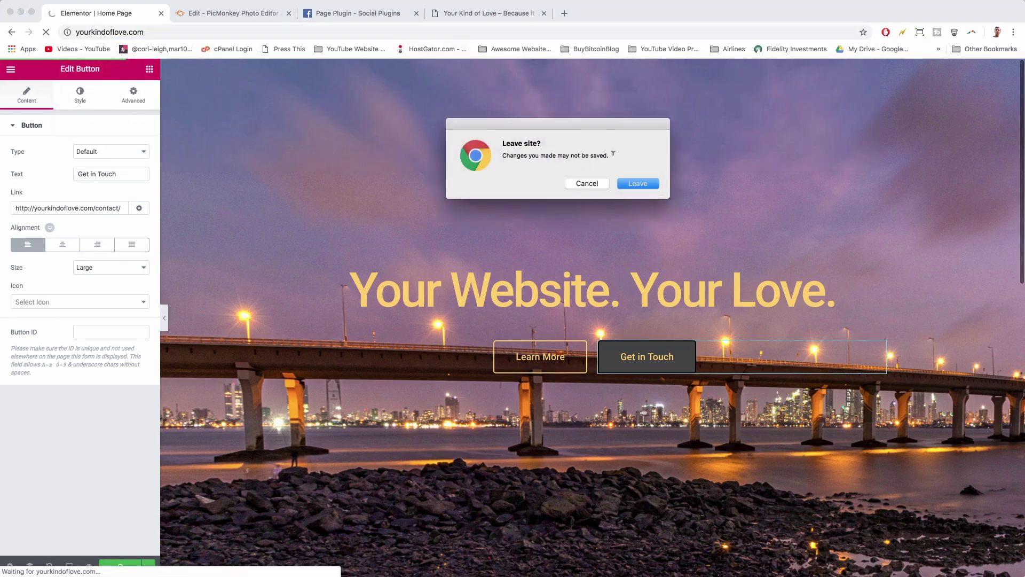
{"action": "left_click", "coordinate": [593, 187]}
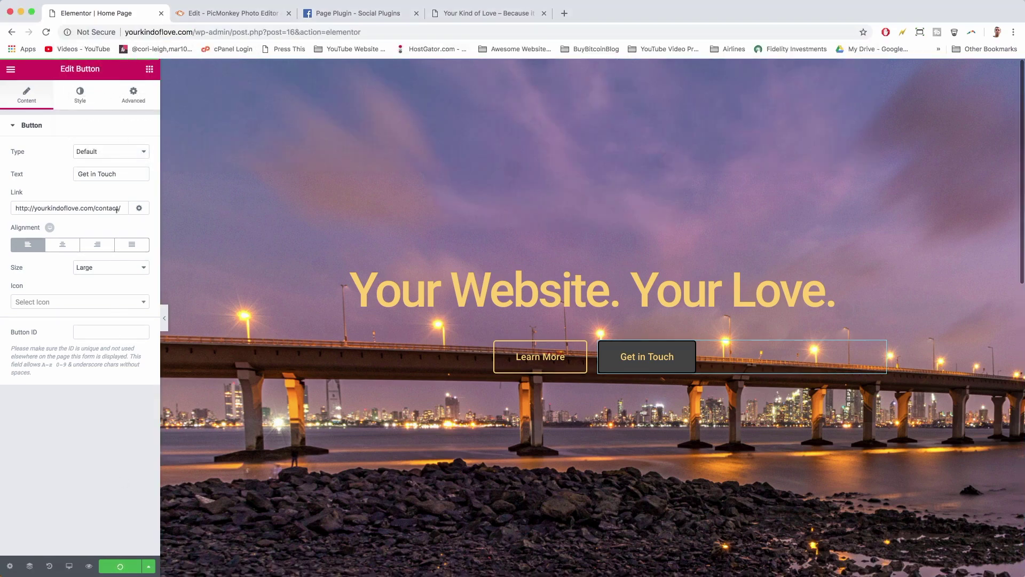
{"action": "double_click", "coordinate": [195, 32]}
{"action": "left_click", "coordinate": [195, 32]}
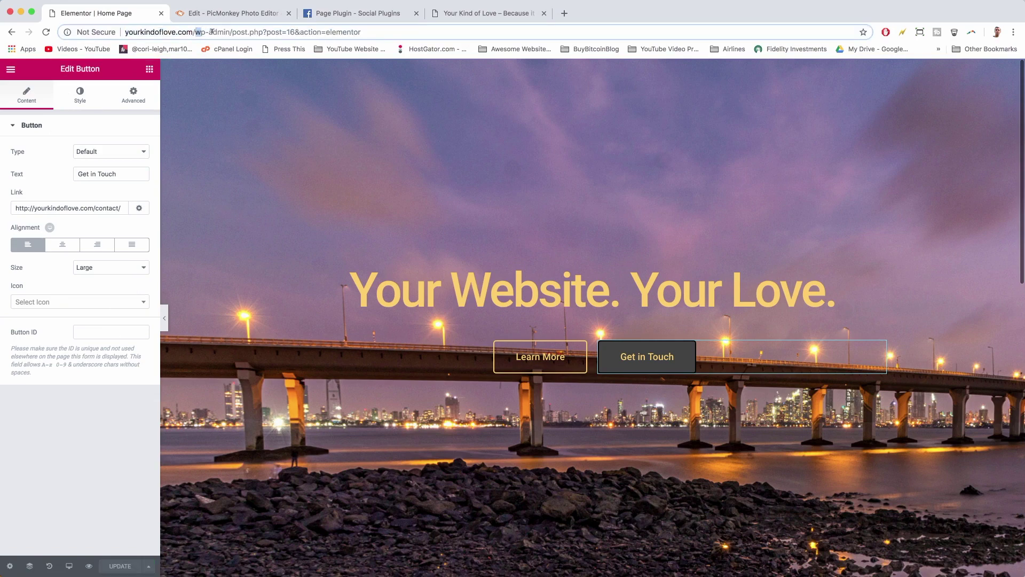
{"action": "key", "text": "shift+End"}
{"action": "key", "text": "BackSpace"}
{"action": "key", "text": "Return"}
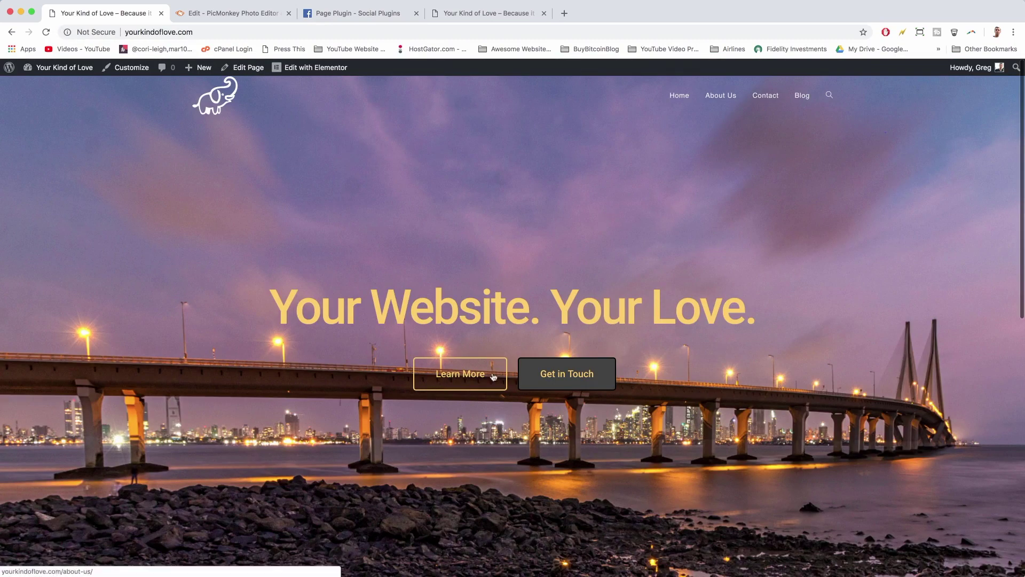
- Follow the Learn More button to the About Us page and open it in Elementor
{"action": "left_click", "coordinate": [474, 375]}
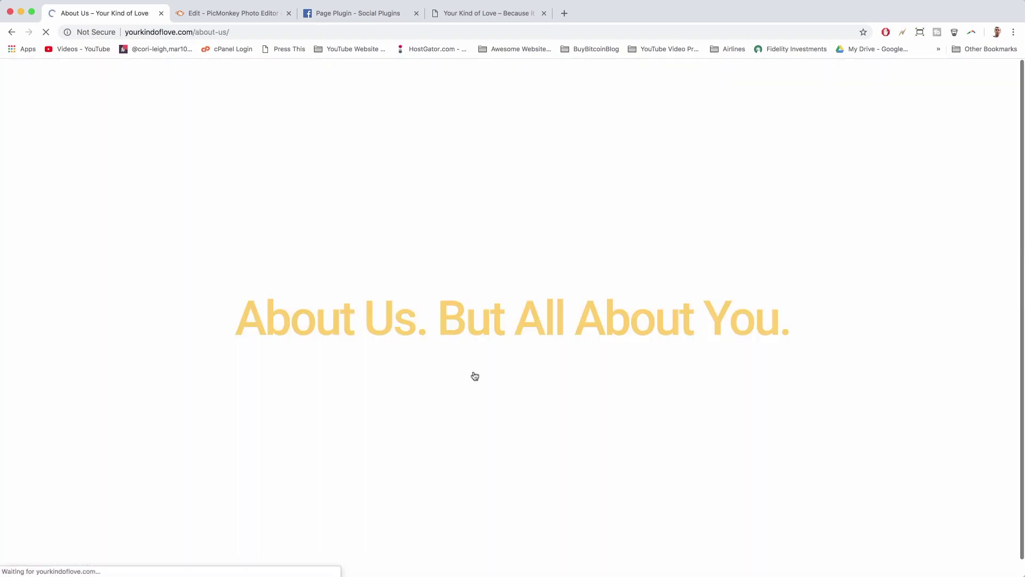
{"action": "scroll", "coordinate": [474, 375], "scroll_direction": "down", "scroll_amount": 10}
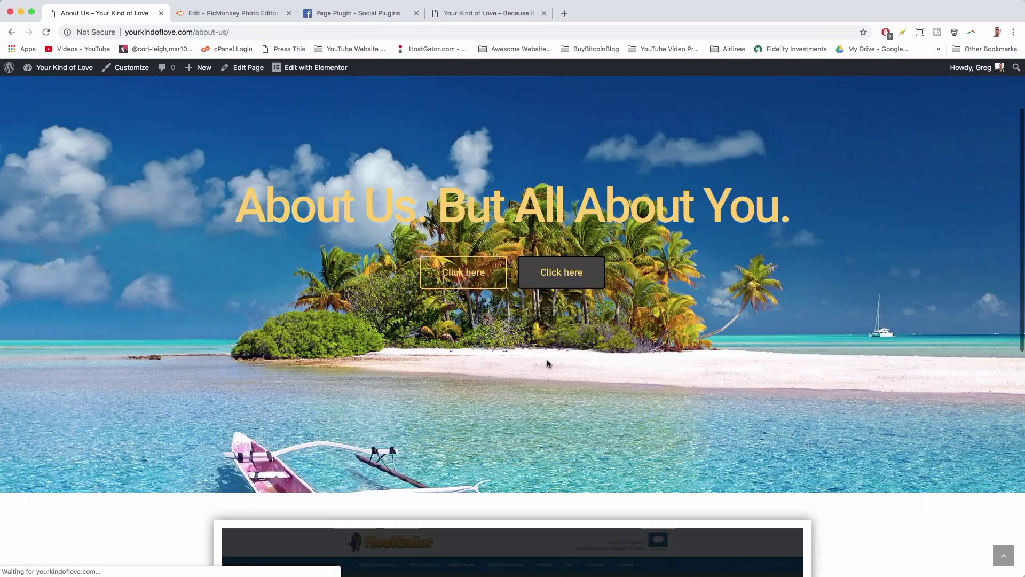
{"action": "scroll", "coordinate": [548, 363], "scroll_direction": "up", "scroll_amount": 15}
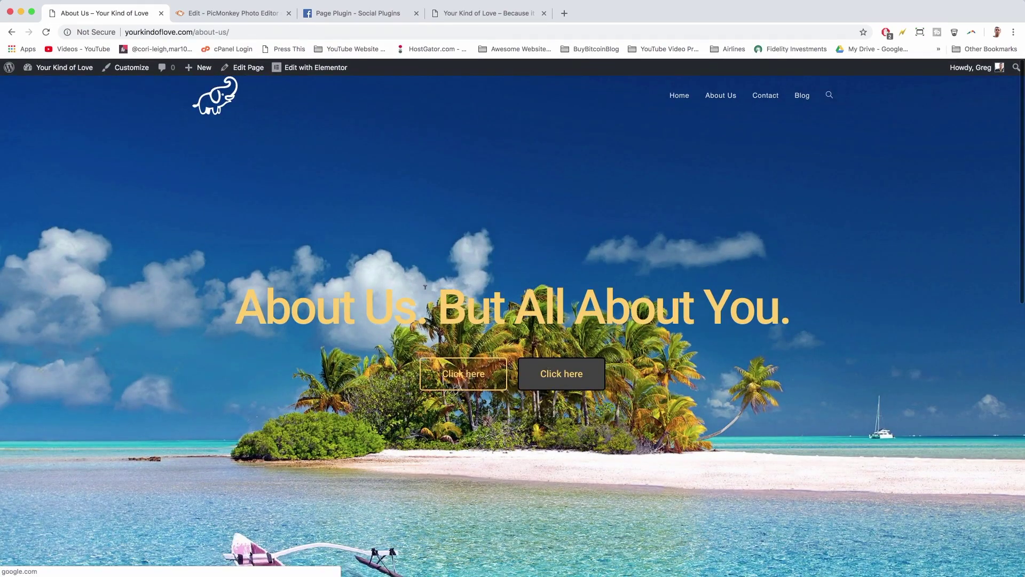
{"action": "scroll", "coordinate": [576, 287], "scroll_direction": "down", "scroll_amount": 1}
{"action": "scroll", "coordinate": [508, 338], "scroll_direction": "up", "scroll_amount": 1}
{"action": "left_click", "coordinate": [300, 68]}
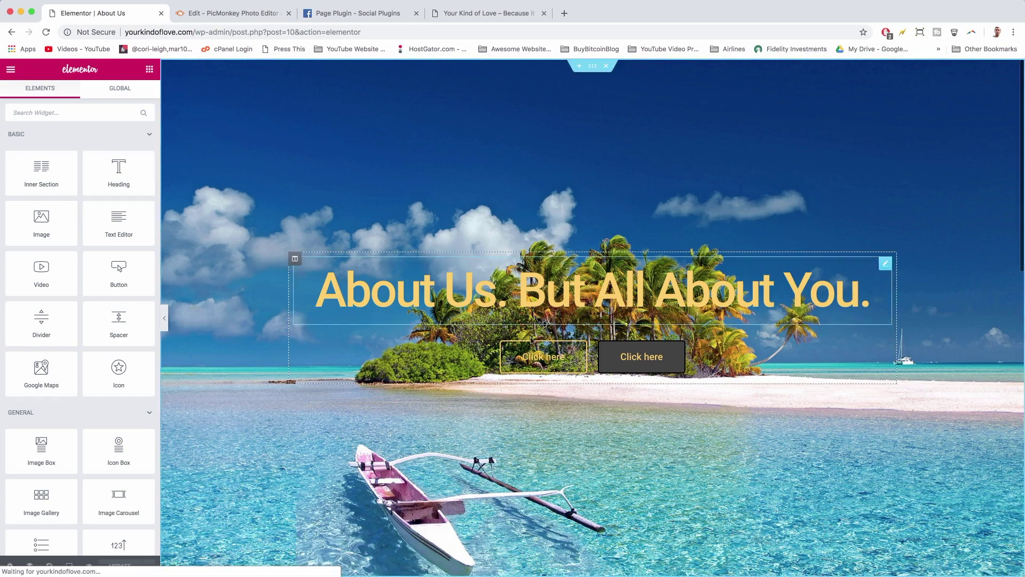
- Relabel the two hero Click here buttons 'Get in Touch' and 'Read Our Blog'
{"action": "left_click", "coordinate": [538, 363]}
{"action": "triple_click", "coordinate": [93, 174]}
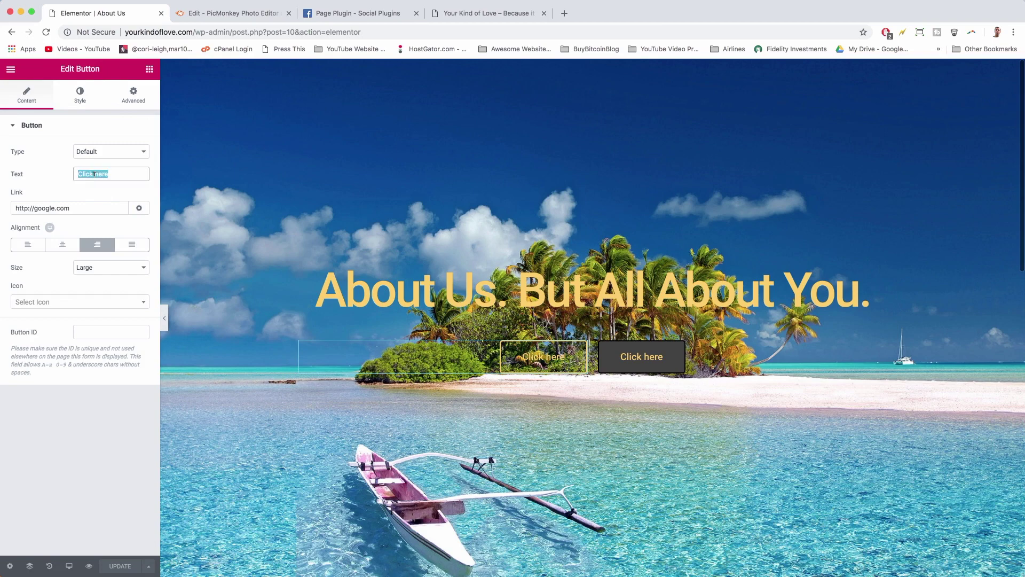
{"action": "type", "text": "Get in Touch"}
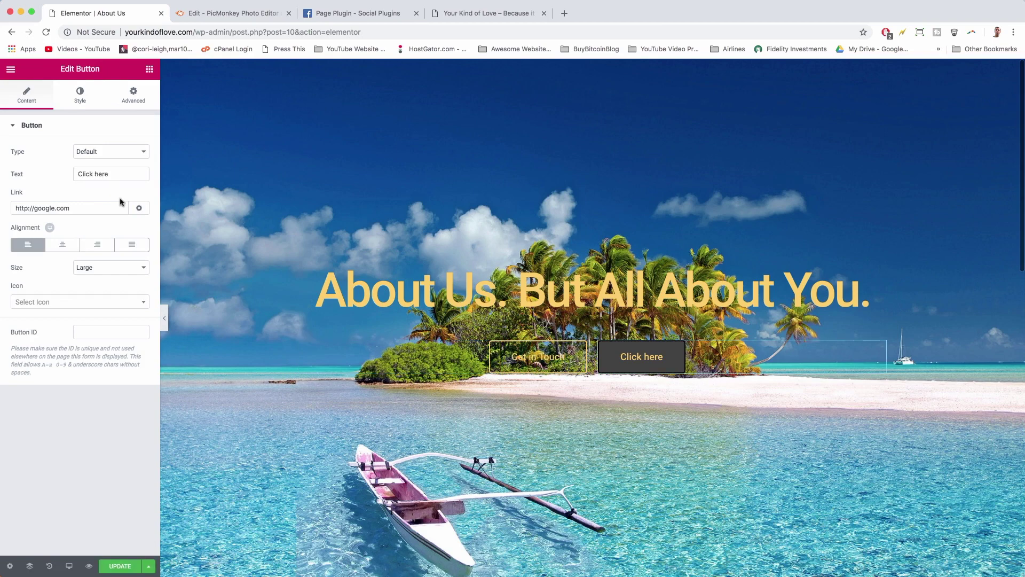
{"action": "triple_click", "coordinate": [90, 174]}
{"action": "type", "text": "Read "}
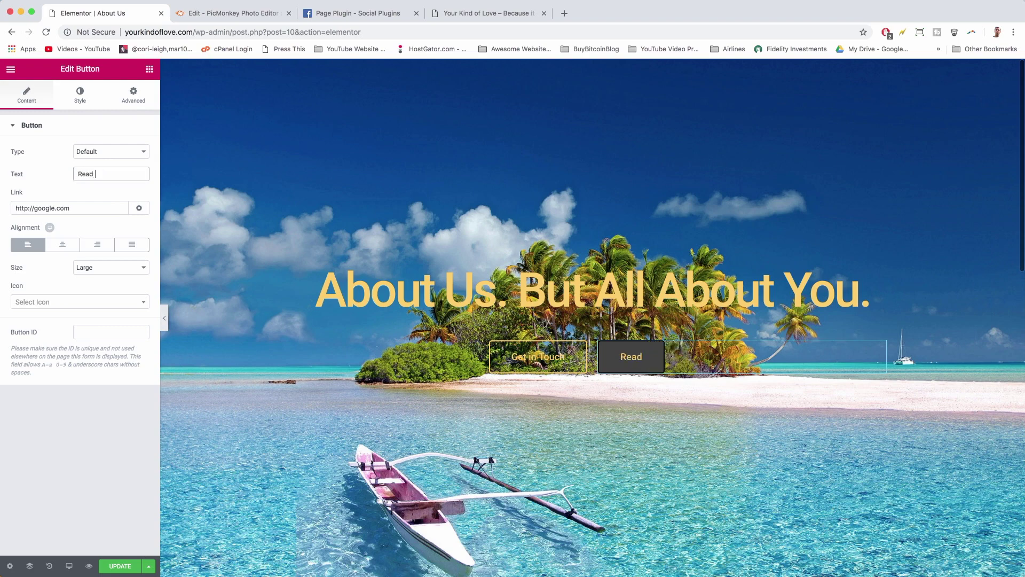
{"action": "type", "text": "O"}
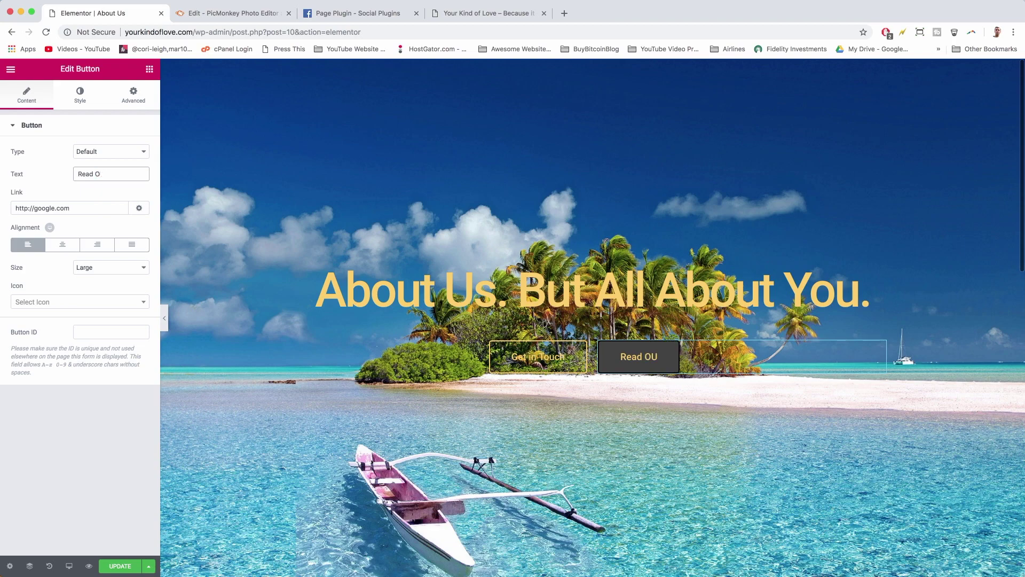
{"action": "type", "text": "ur Blog"}
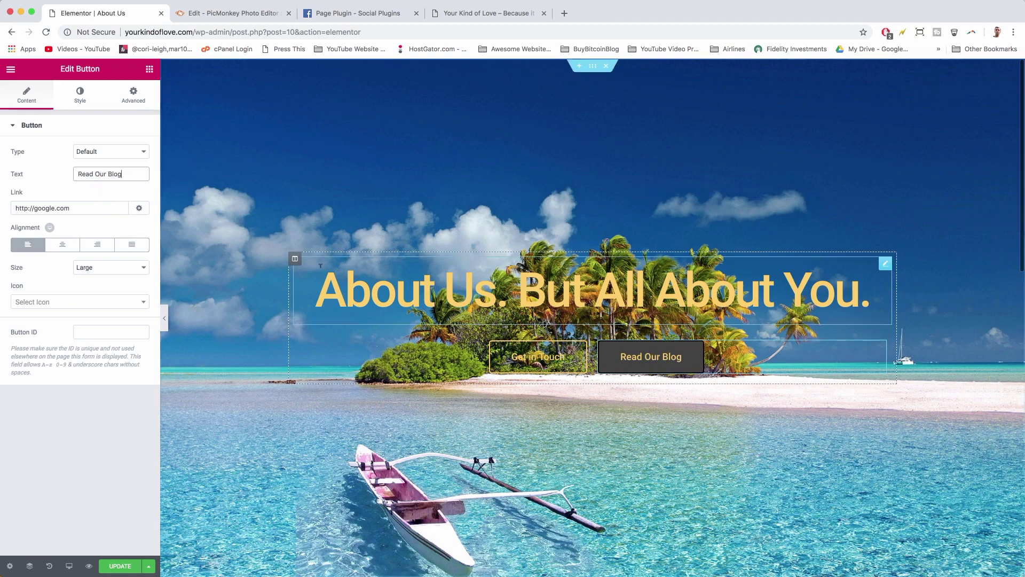
{"action": "scroll", "coordinate": [587, 260], "scroll_direction": "down", "scroll_amount": 8}
{"action": "scroll", "coordinate": [587, 259], "scroll_direction": "up", "scroll_amount": 9}
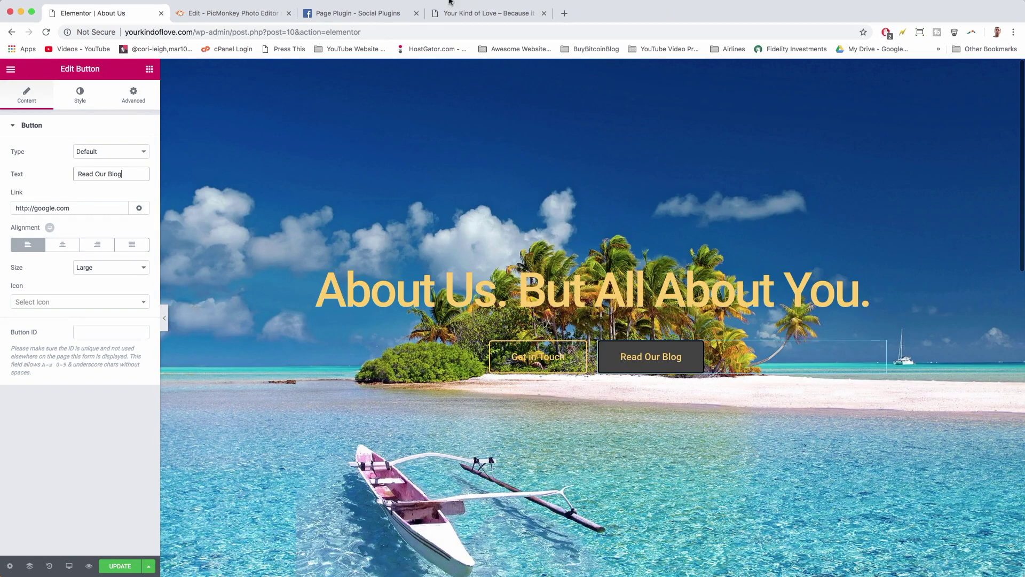
{"action": "left_click", "coordinate": [535, 19]}
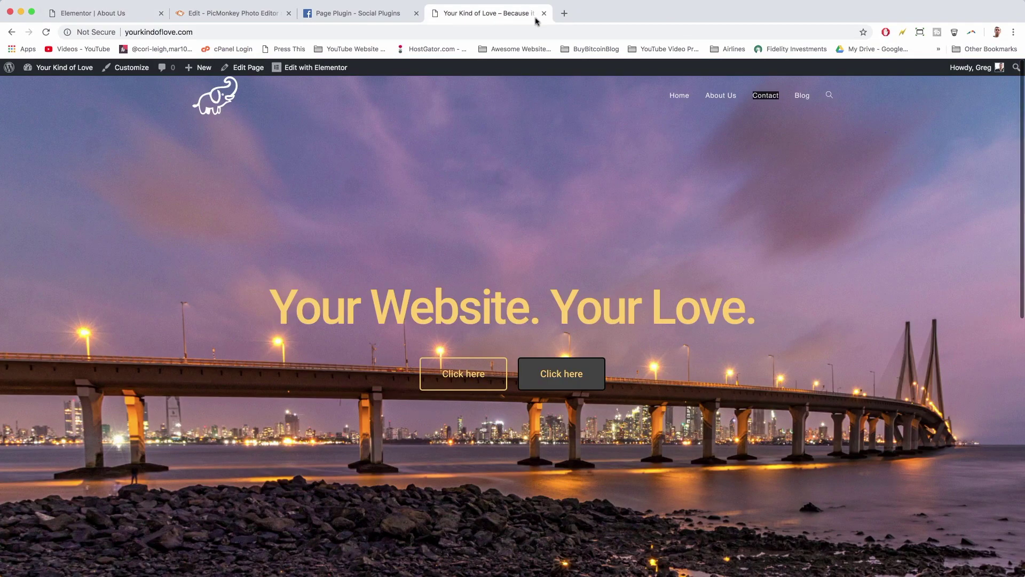
{"action": "right_click", "coordinate": [765, 94]}
{"action": "left_click", "coordinate": [795, 145]}
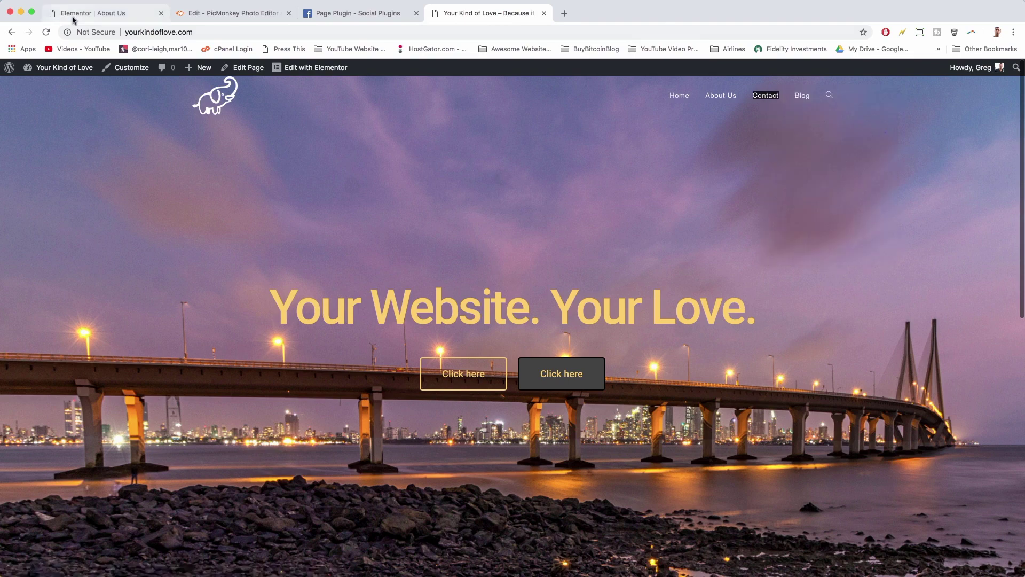
{"action": "left_click", "coordinate": [68, 16]}
{"action": "triple_click", "coordinate": [24, 210]}
{"action": "right_click", "coordinate": [24, 211]}
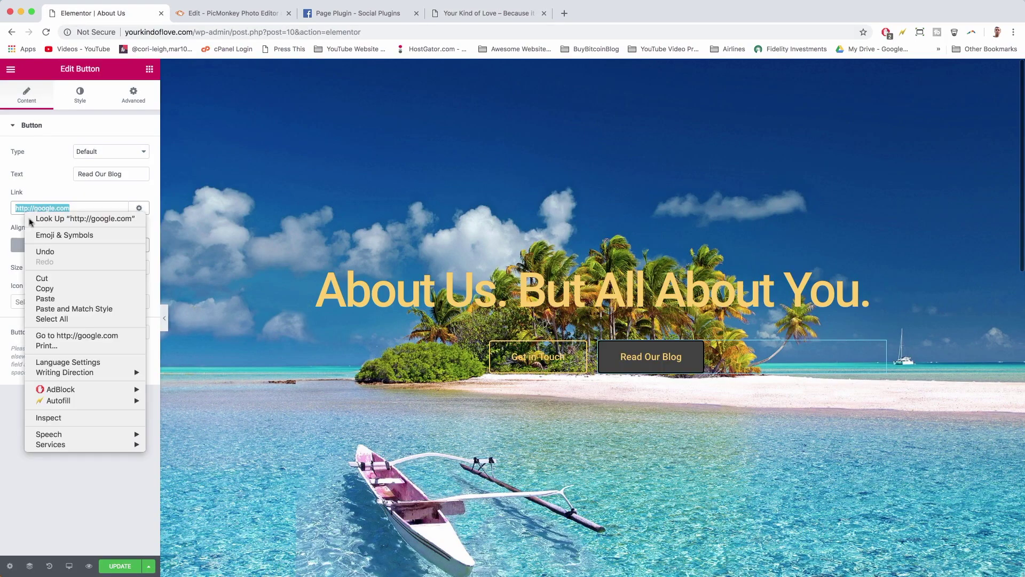
{"action": "left_click", "coordinate": [48, 298]}
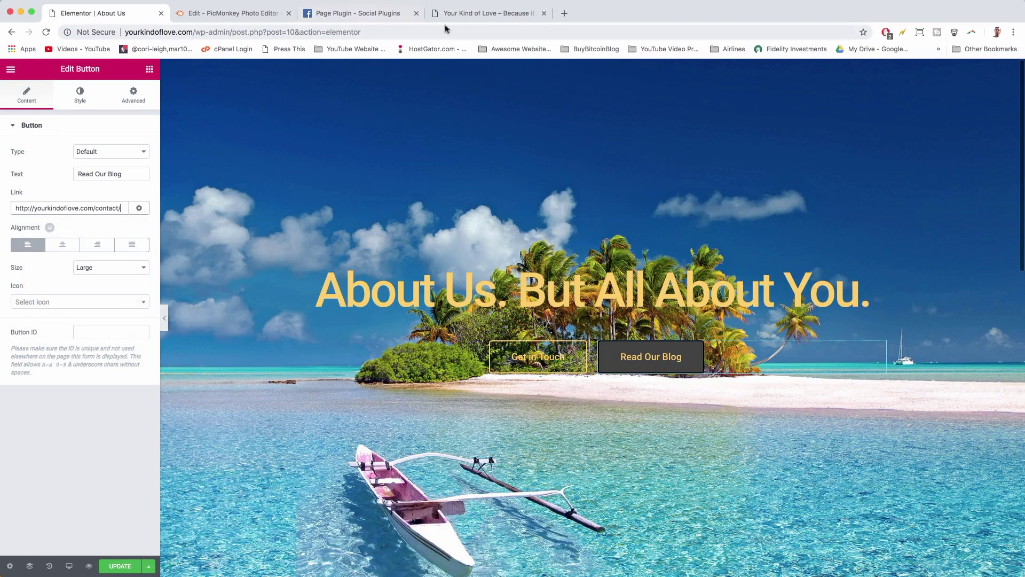
- Replace the Read Our Blog button's link with the Blog page address
{"action": "left_click", "coordinate": [470, 14]}
{"action": "right_click", "coordinate": [800, 96]}
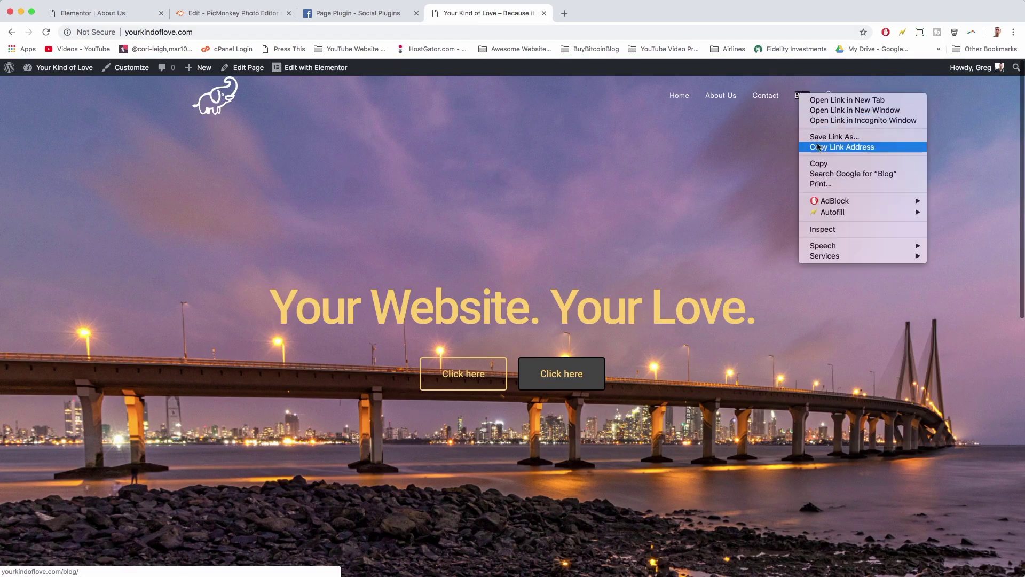
{"action": "left_click", "coordinate": [841, 147]}
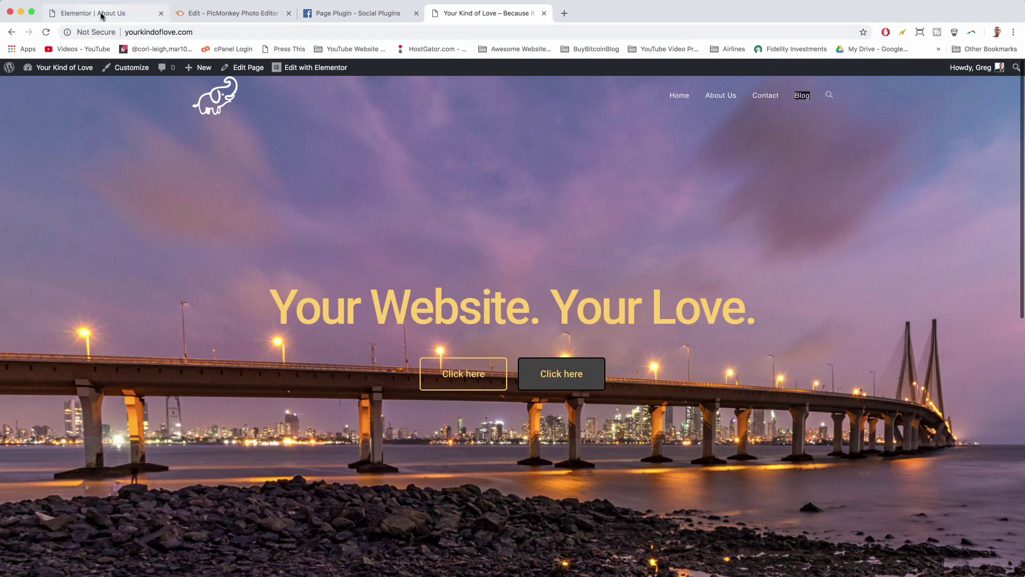
{"action": "left_click", "coordinate": [102, 15]}
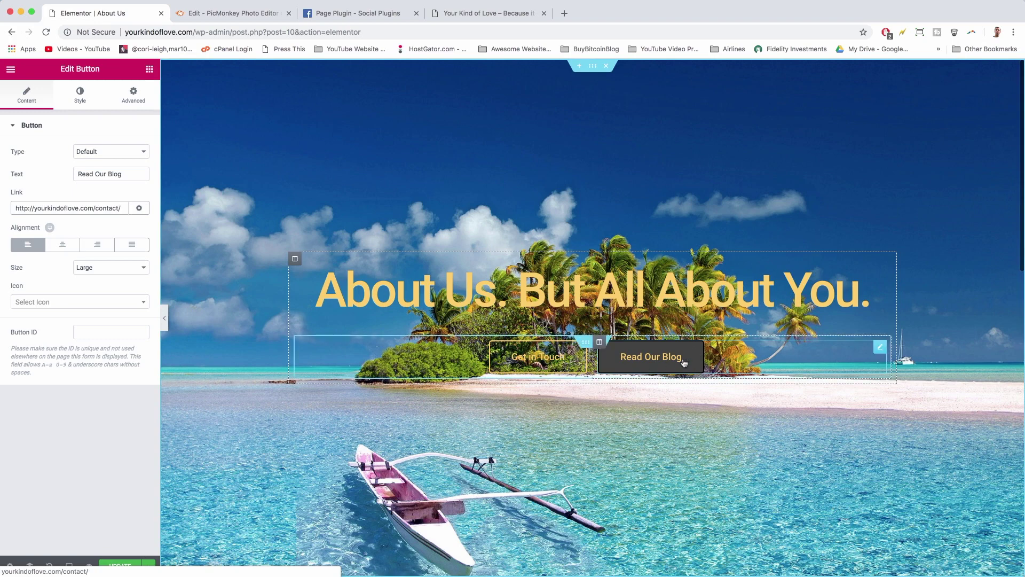
{"action": "triple_click", "coordinate": [76, 208]}
{"action": "right_click", "coordinate": [77, 210]}
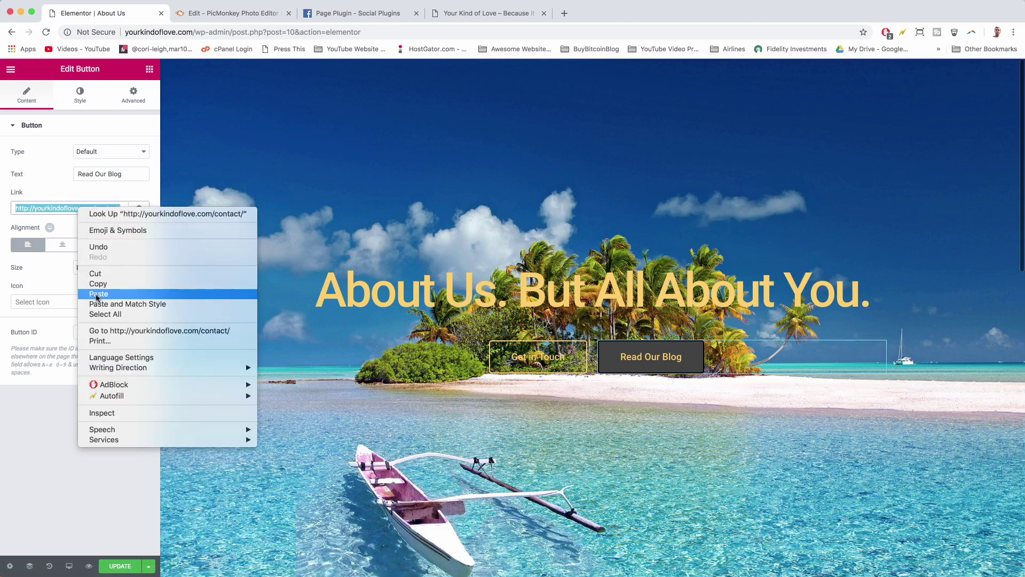
{"action": "left_click", "coordinate": [161, 292]}
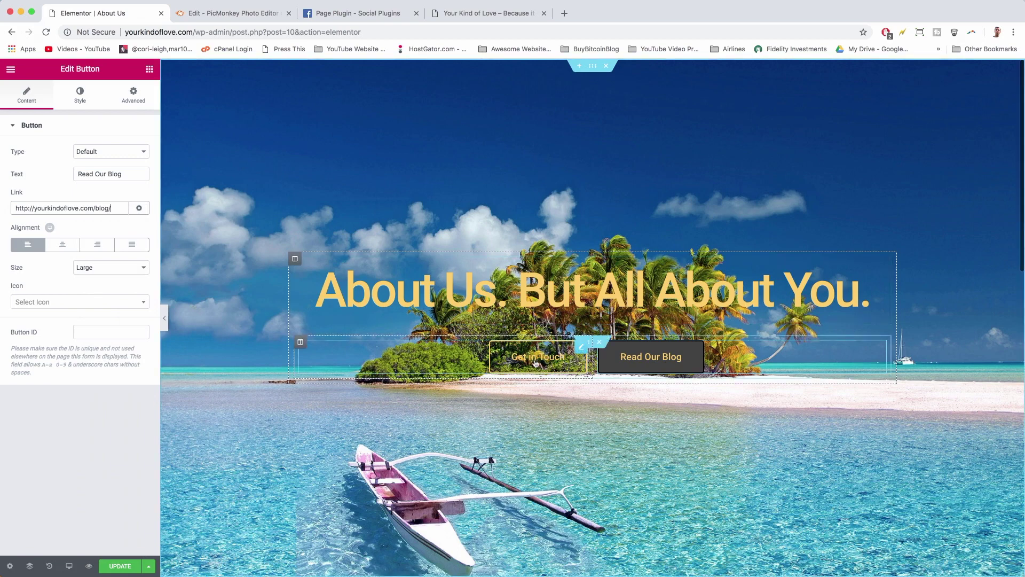
- Point the Get in Touch button's link to /contact/ and update the About Us page
{"action": "left_click", "coordinate": [510, 361]}
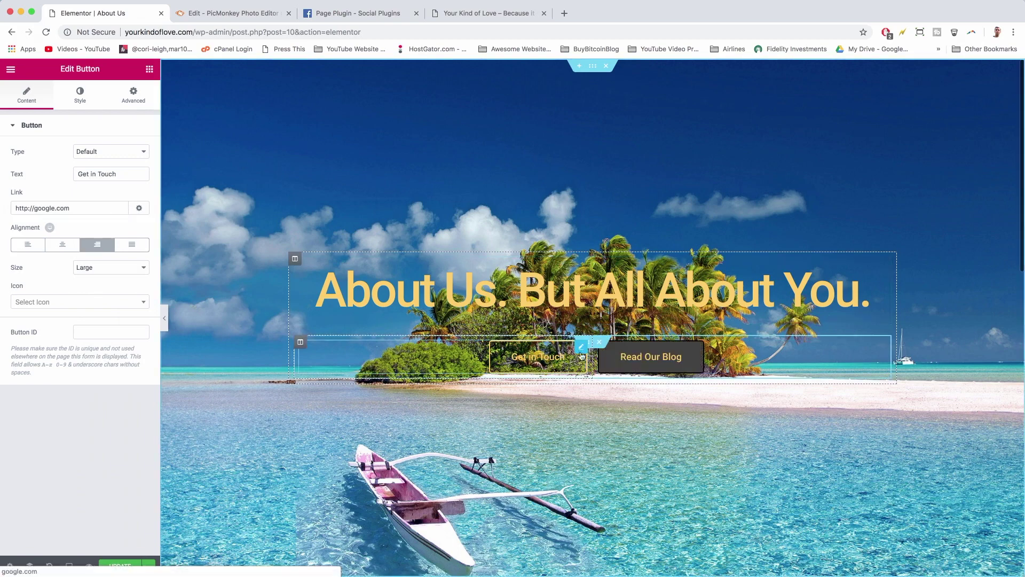
{"action": "left_click", "coordinate": [627, 356]}
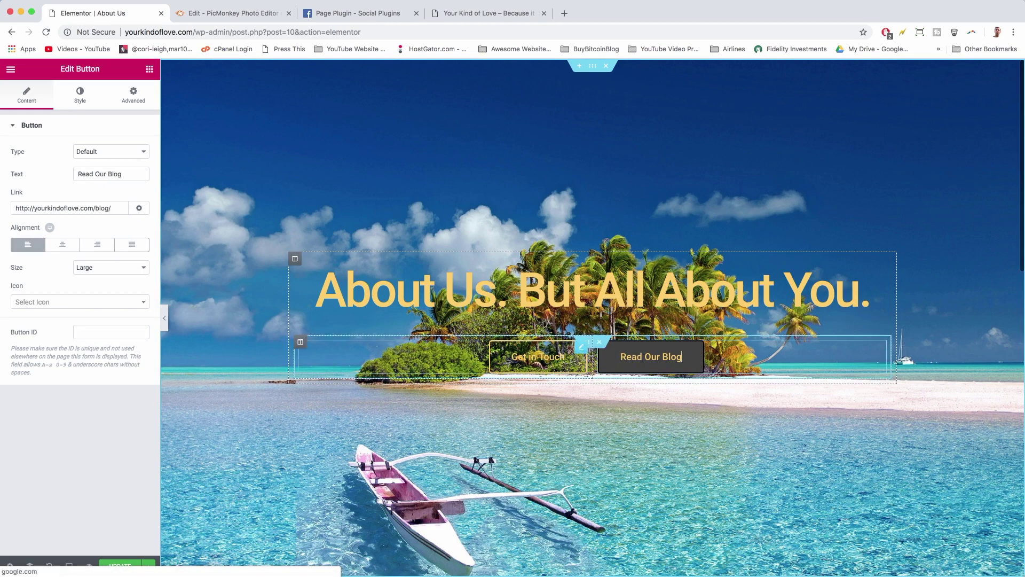
{"action": "left_click", "coordinate": [498, 350]}
{"action": "double_click", "coordinate": [74, 209]}
{"action": "triple_click", "coordinate": [74, 209]}
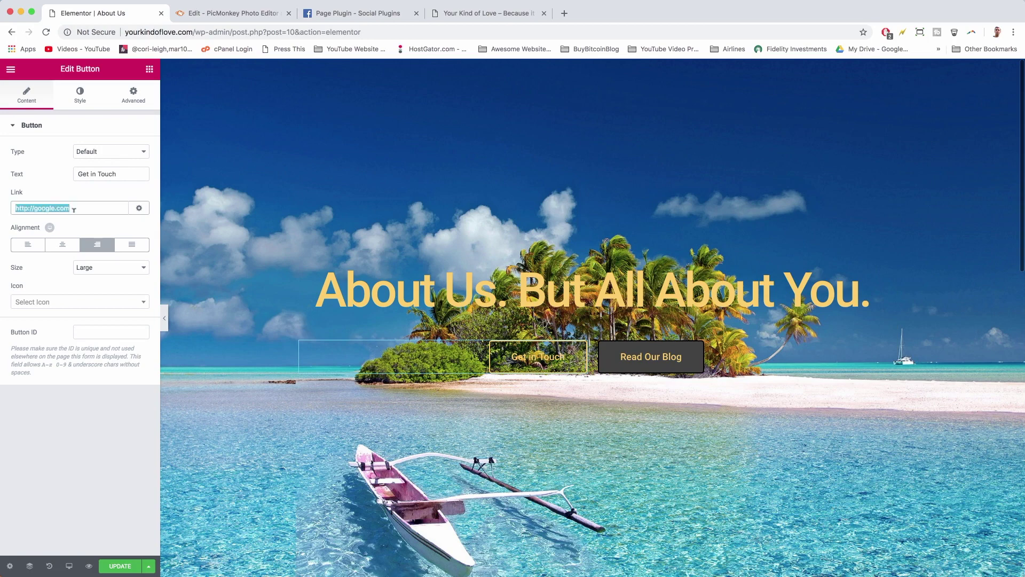
{"action": "right_click", "coordinate": [74, 210]}
{"action": "left_click", "coordinate": [95, 297]}
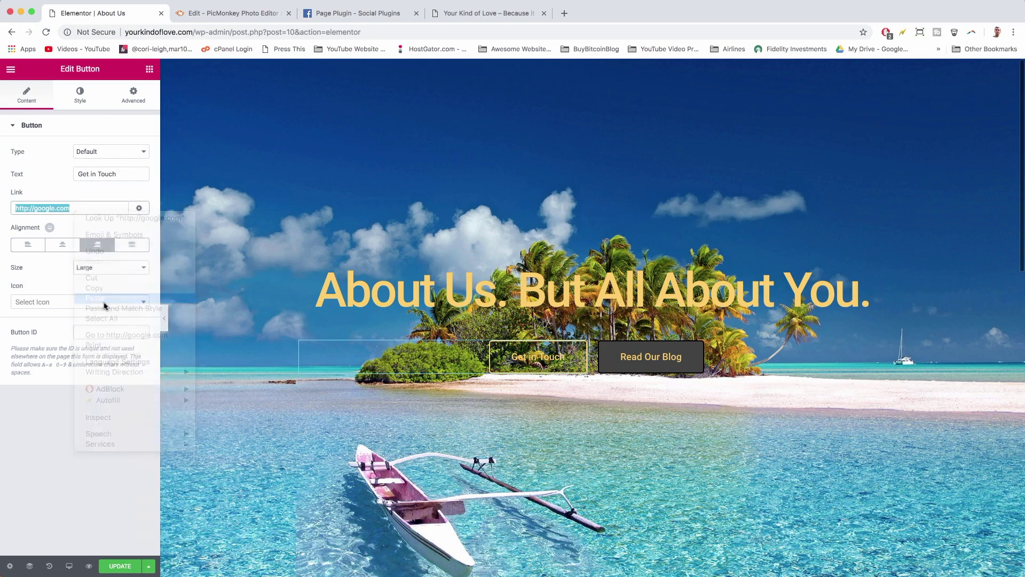
{"action": "double_click", "coordinate": [98, 208]}
{"action": "type", "text": "contac"}
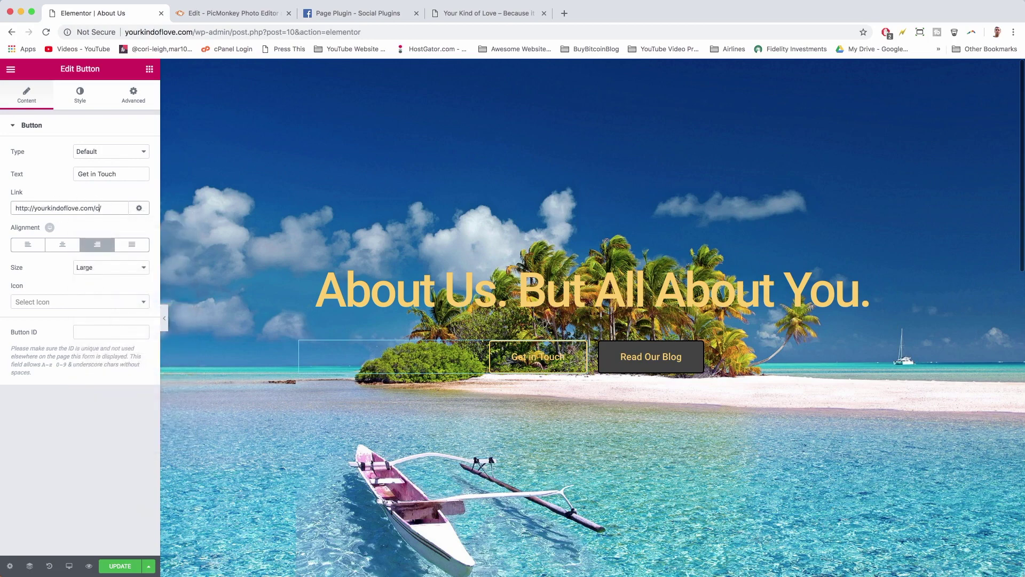
{"action": "type", "text": "t"}
{"action": "left_click", "coordinate": [116, 565]}
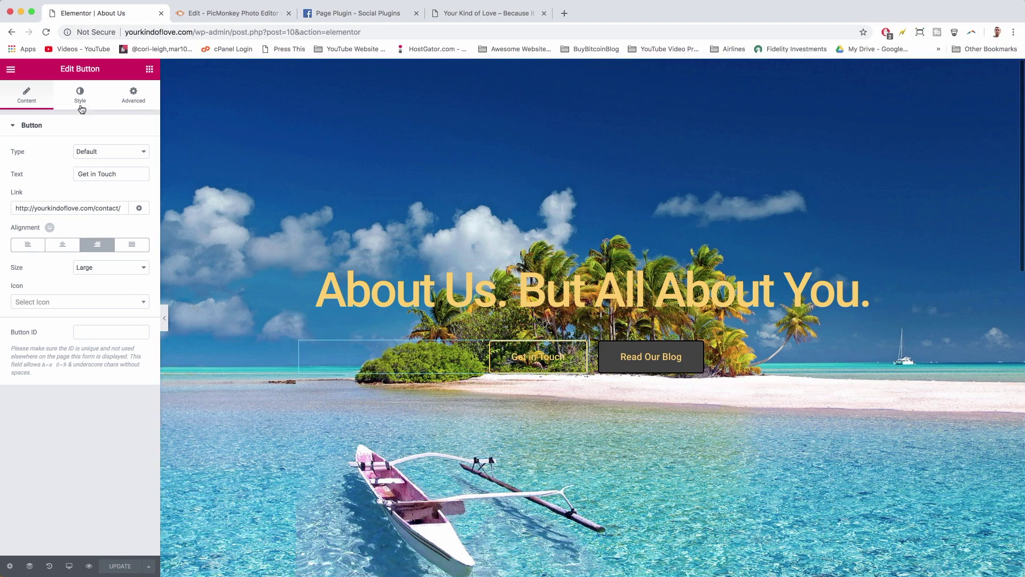
- Trim the address bar URL to the site's domain and load the live site
{"action": "left_click_drag", "start_coordinate": [197, 33], "coordinate": [445, 56]}
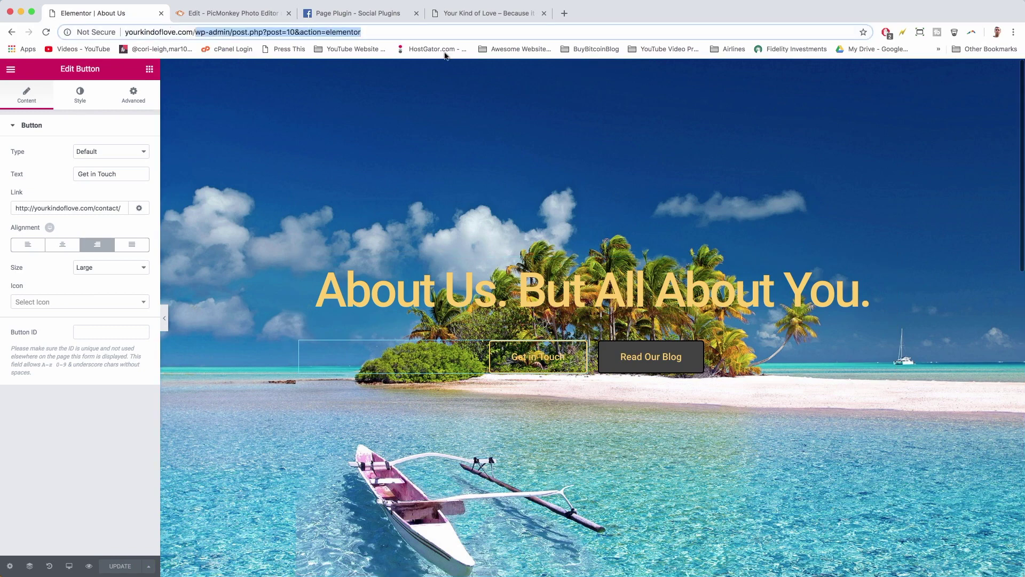
{"action": "key", "text": "BackSpace"}
{"action": "key", "text": "Return"}
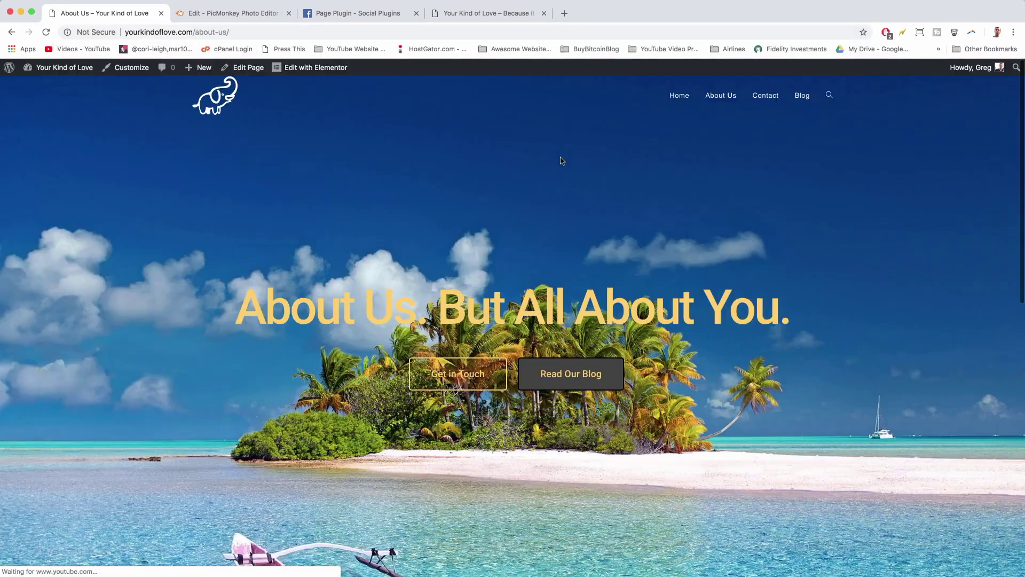
{"action": "scroll", "coordinate": [562, 161], "scroll_direction": "down", "scroll_amount": 8}
{"action": "scroll", "coordinate": [561, 162], "scroll_direction": "down", "scroll_amount": 5}
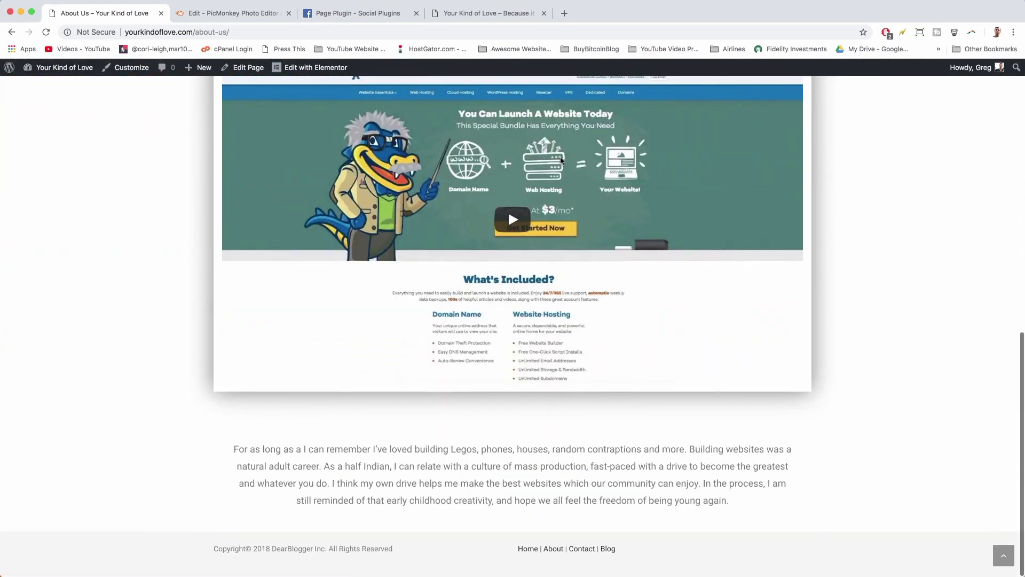
{"action": "scroll", "coordinate": [508, 209], "scroll_direction": "up", "scroll_amount": 15}
- Follow the Read Our Blog button to the Blog page and scroll through it
{"action": "left_click", "coordinate": [590, 291]}
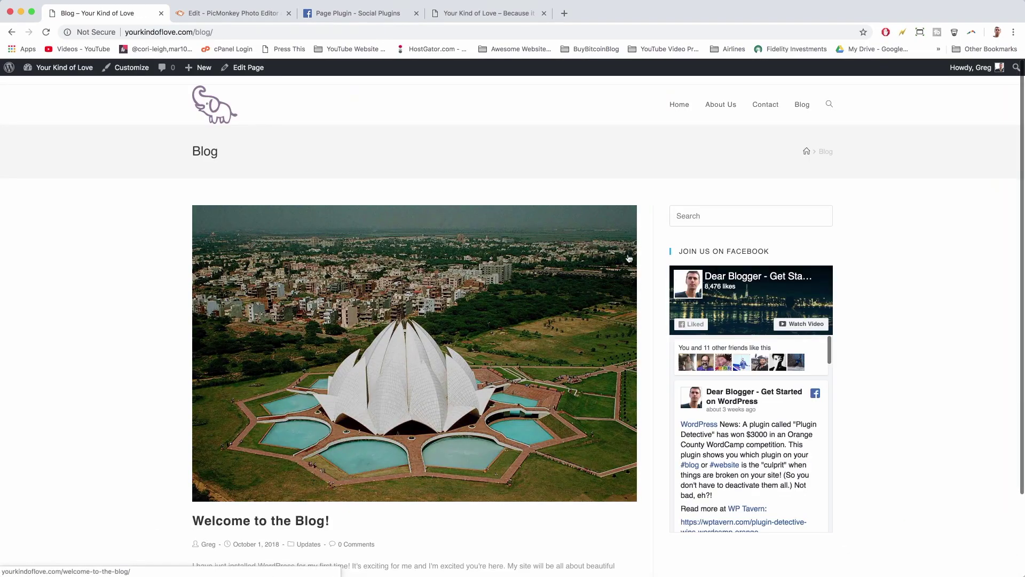
{"action": "scroll", "coordinate": [648, 264], "scroll_direction": "down", "scroll_amount": 2}
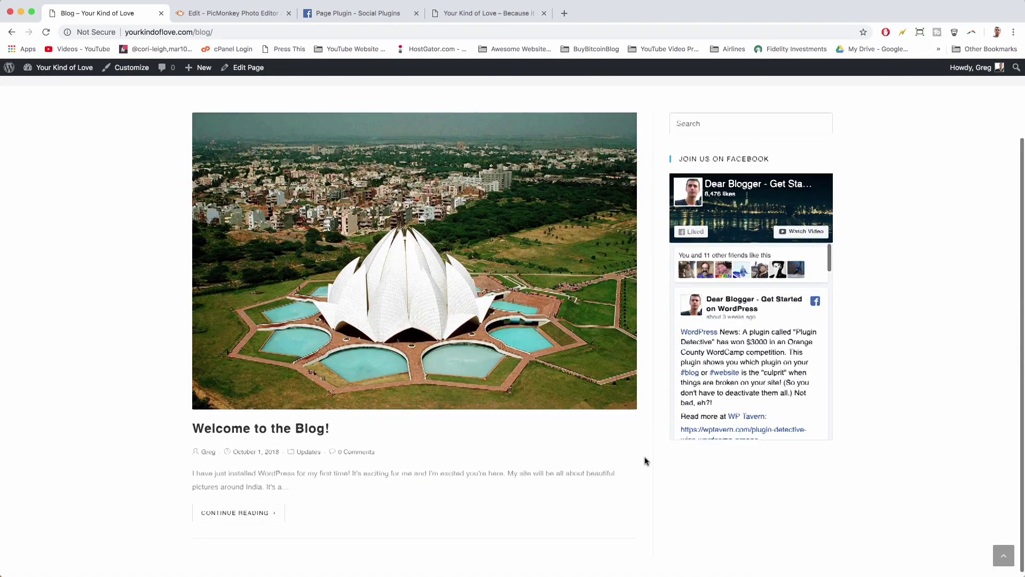
{"action": "scroll", "coordinate": [647, 459], "scroll_direction": "up", "scroll_amount": 2}
{"action": "scroll", "coordinate": [646, 460], "scroll_direction": "down", "scroll_amount": 2}
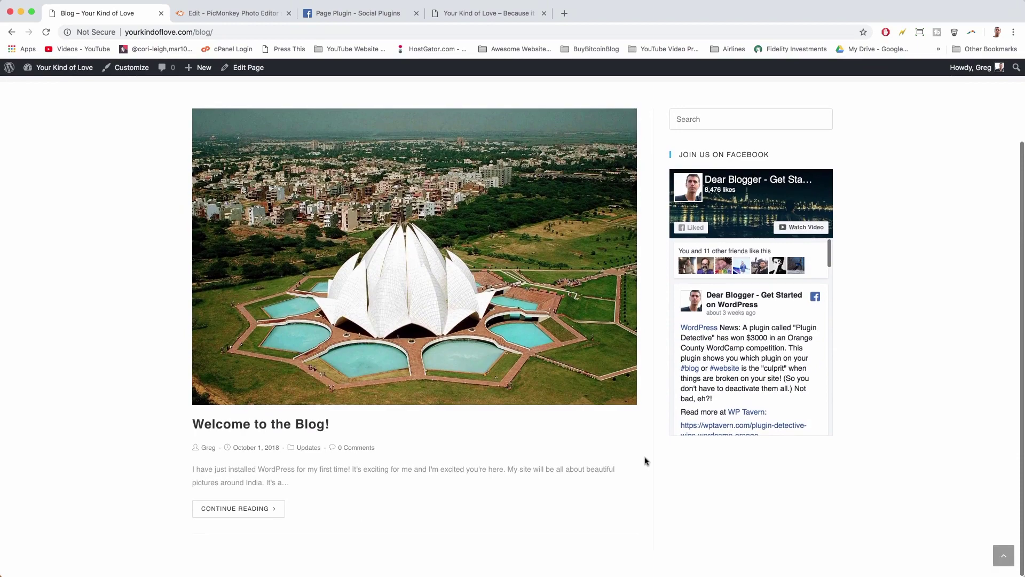
{"action": "scroll", "coordinate": [646, 460], "scroll_direction": "up", "scroll_amount": 2}
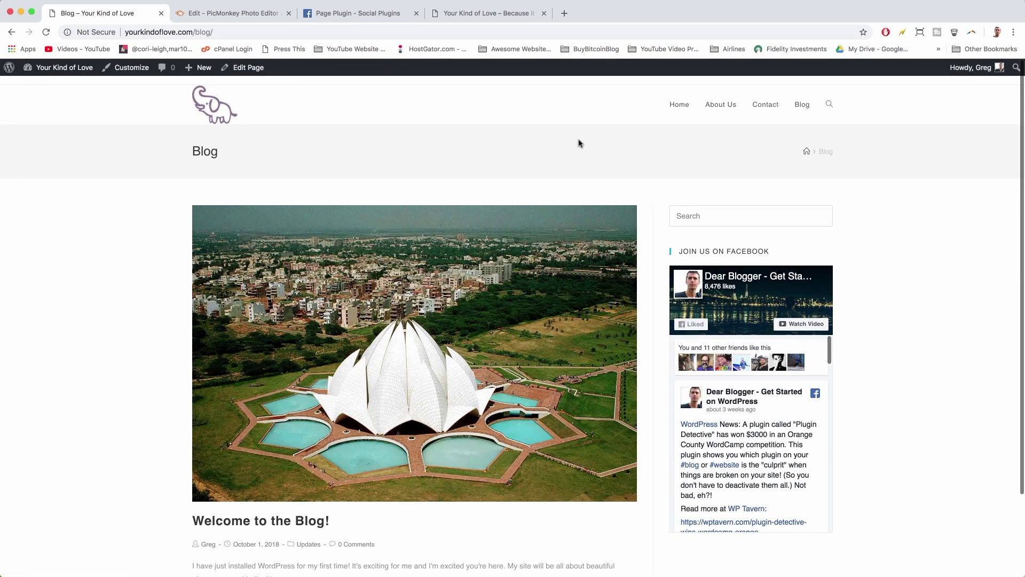
- Return to the homepage via the site logo, scroll through it, and jump back to top
{"action": "left_click", "coordinate": [229, 116]}
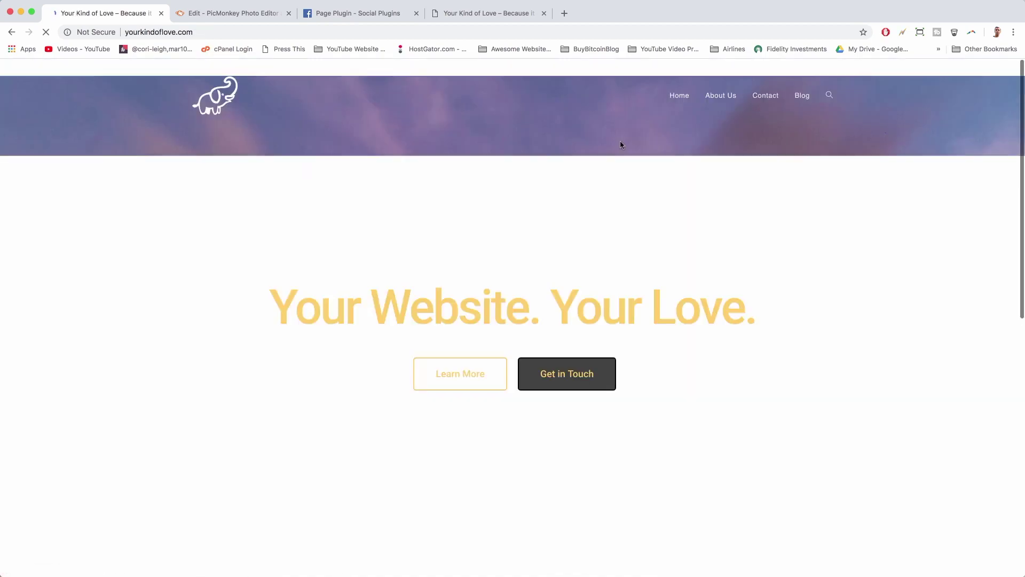
{"action": "scroll", "coordinate": [132, 148], "scroll_direction": "down", "scroll_amount": 9}
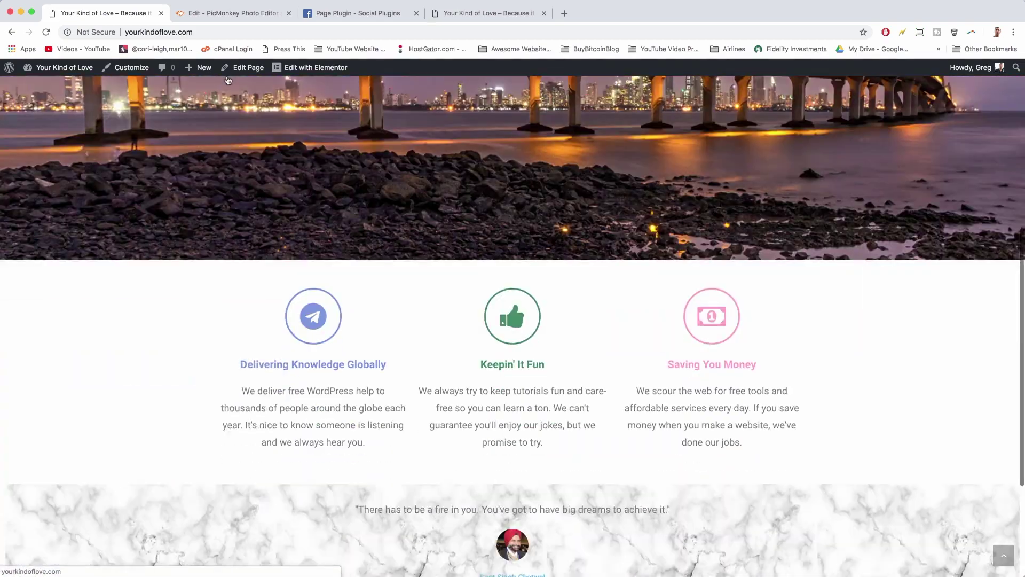
{"action": "scroll", "coordinate": [219, 476], "scroll_direction": "up", "scroll_amount": 5}
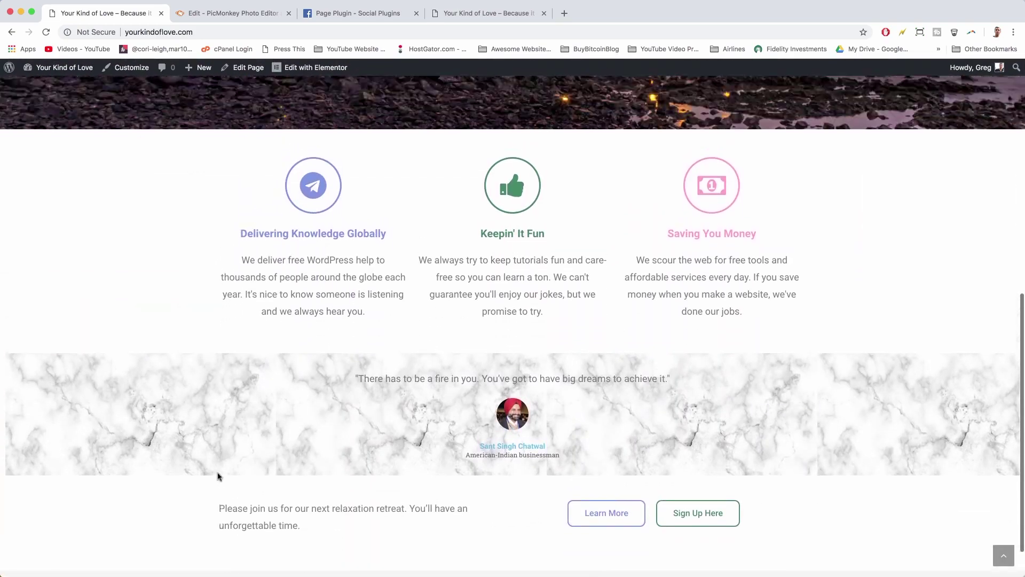
{"action": "scroll", "coordinate": [218, 476], "scroll_direction": "up", "scroll_amount": 5}
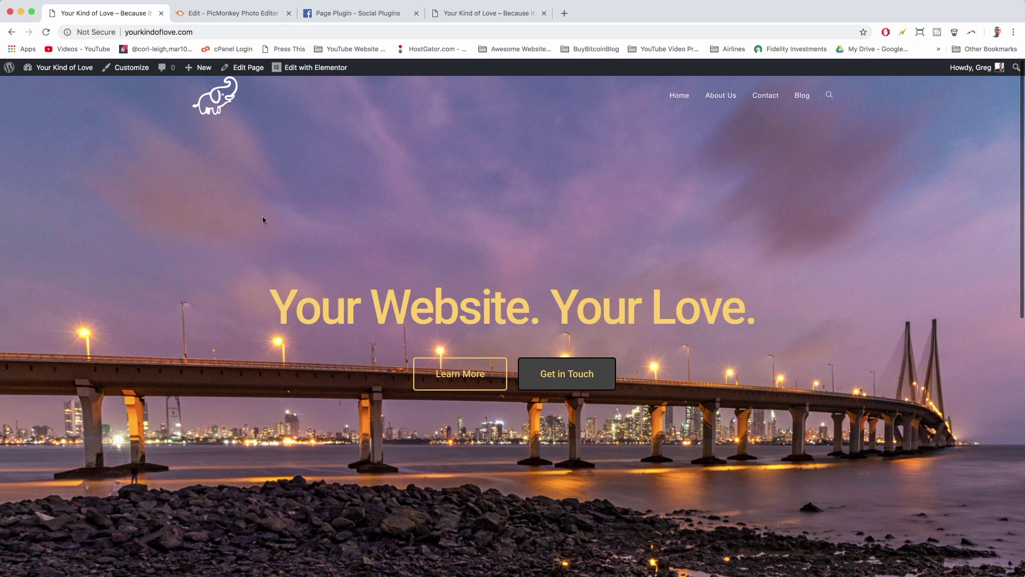
{"action": "scroll", "coordinate": [261, 218], "scroll_direction": "down", "scroll_amount": 10}
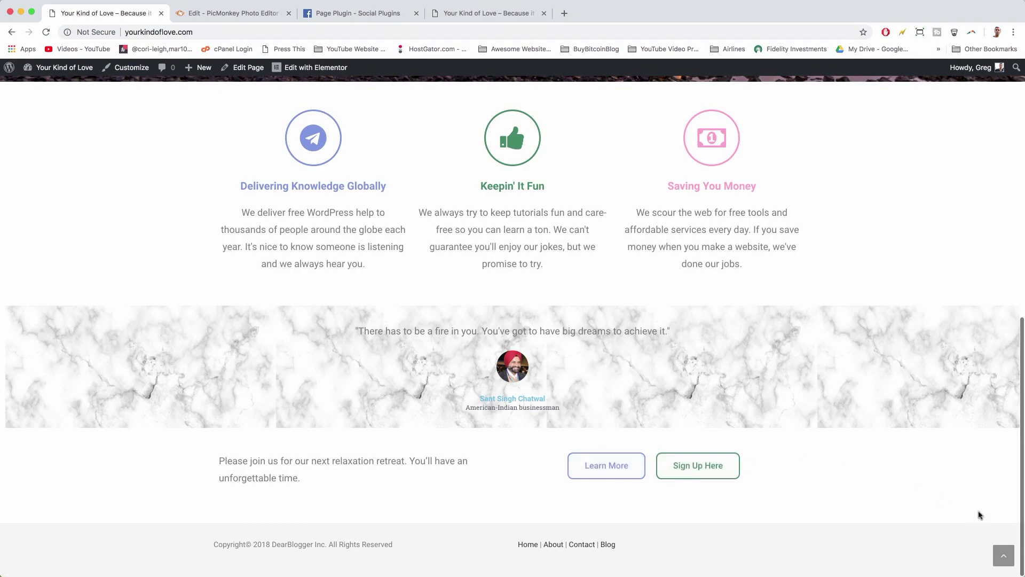
{"action": "left_click", "coordinate": [1011, 563]}
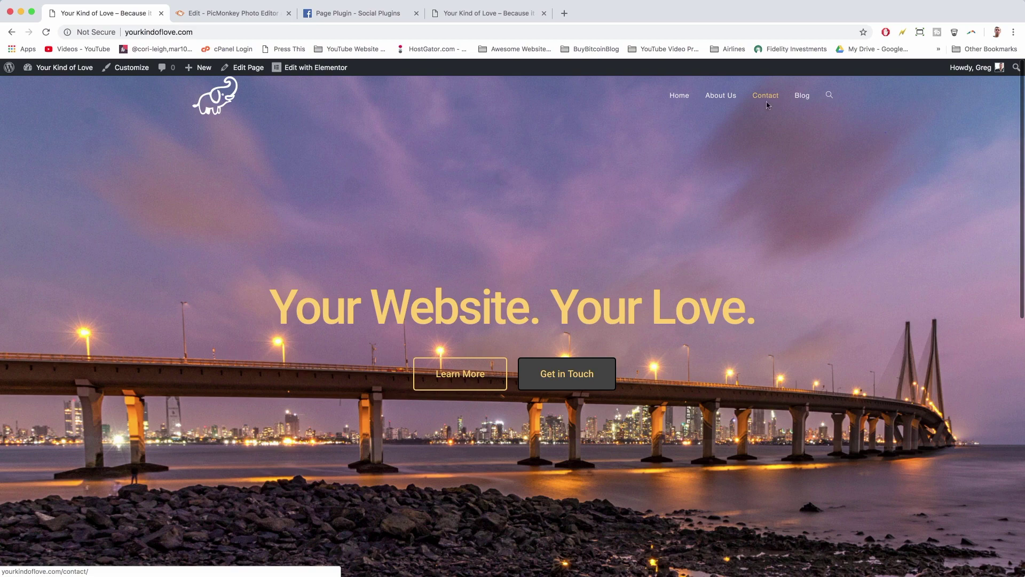
- Compare the updated homepage with the older tab's Click here version and inspect the hero headline
{"action": "key", "text": "ctrl+shift+Tab"}
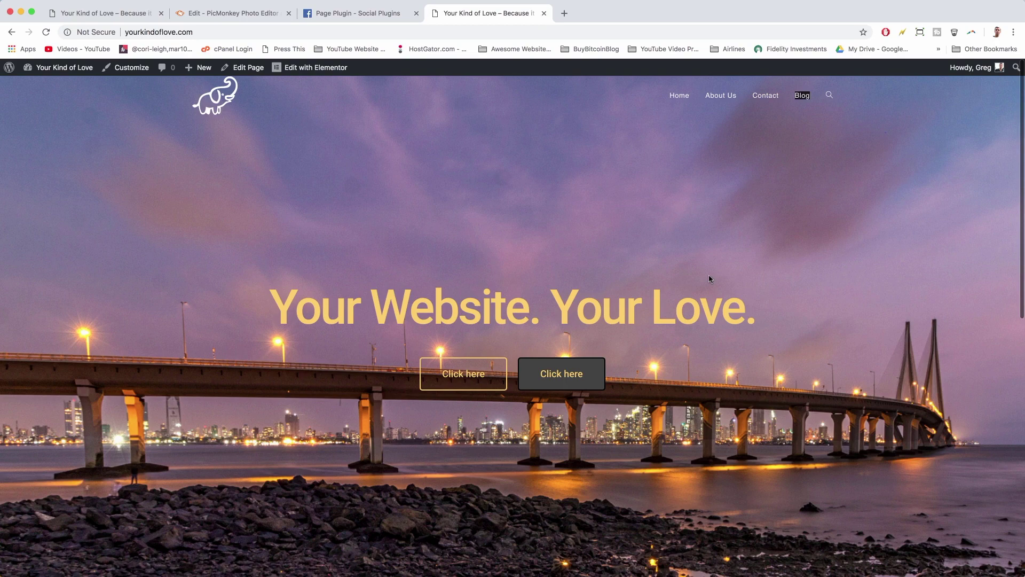
{"action": "key", "text": "ctrl+Tab"}
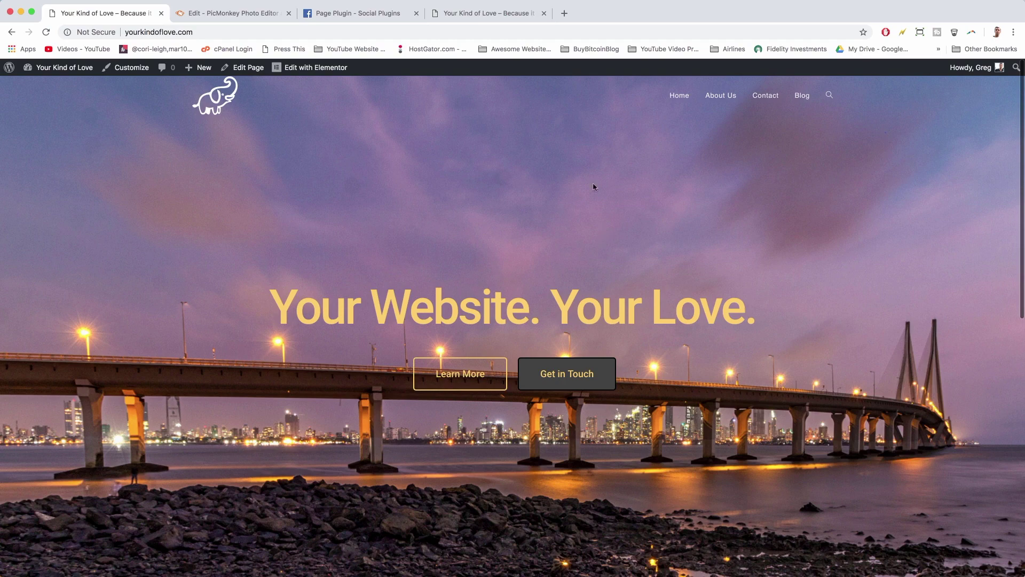
{"action": "scroll", "coordinate": [665, 335], "scroll_direction": "down", "scroll_amount": 3}
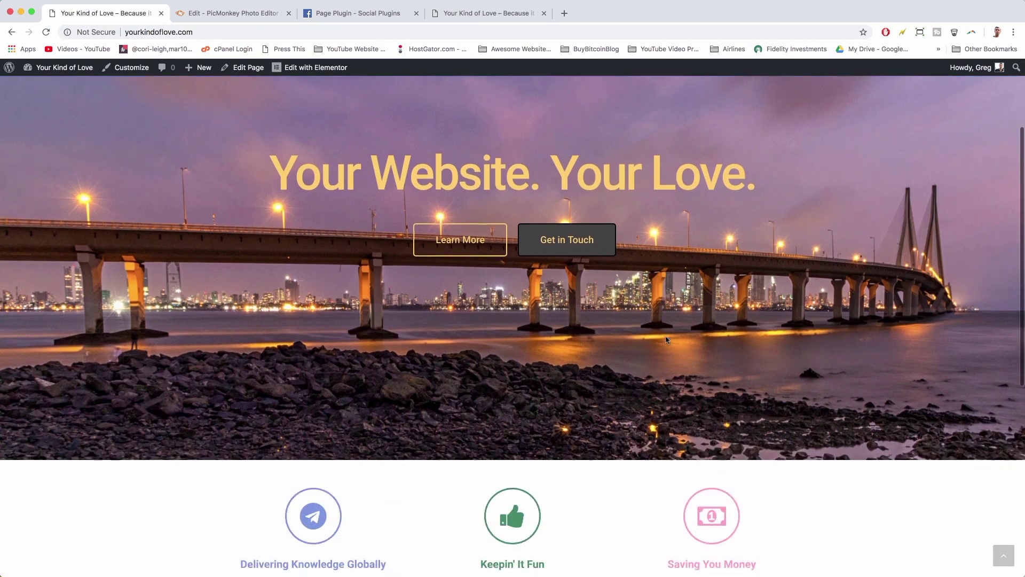
{"action": "scroll", "coordinate": [665, 335], "scroll_direction": "up", "scroll_amount": 3}
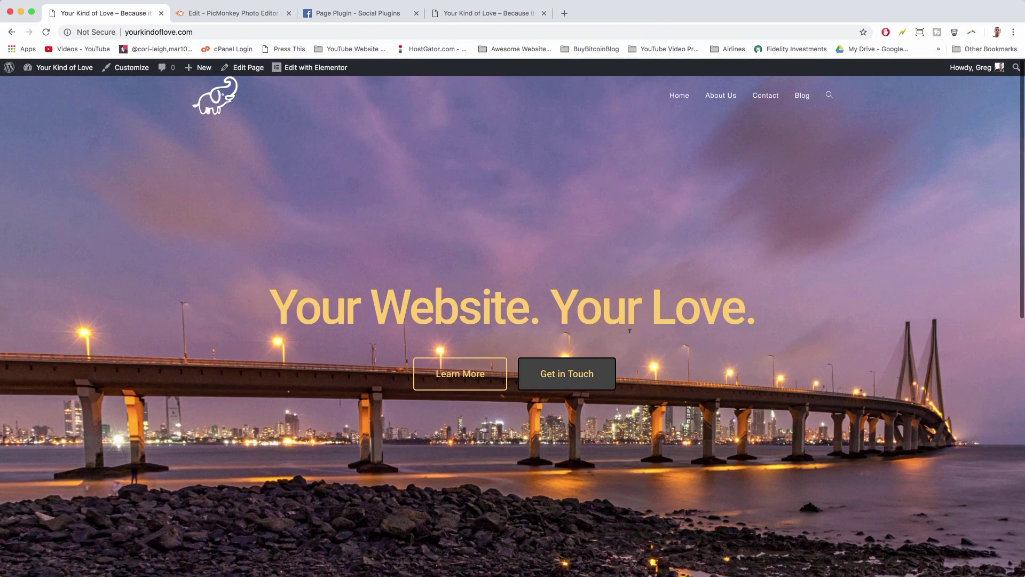
{"action": "left_click_drag", "start_coordinate": [639, 306], "coordinate": [370, 307]}
{"action": "triple_click", "coordinate": [416, 302]}
{"action": "left_click", "coordinate": [561, 312]}
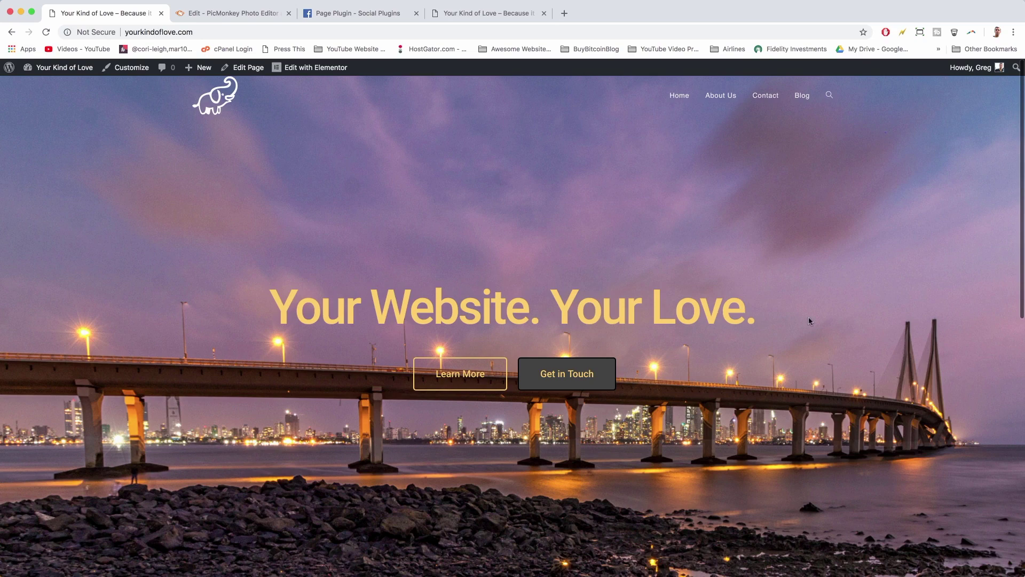